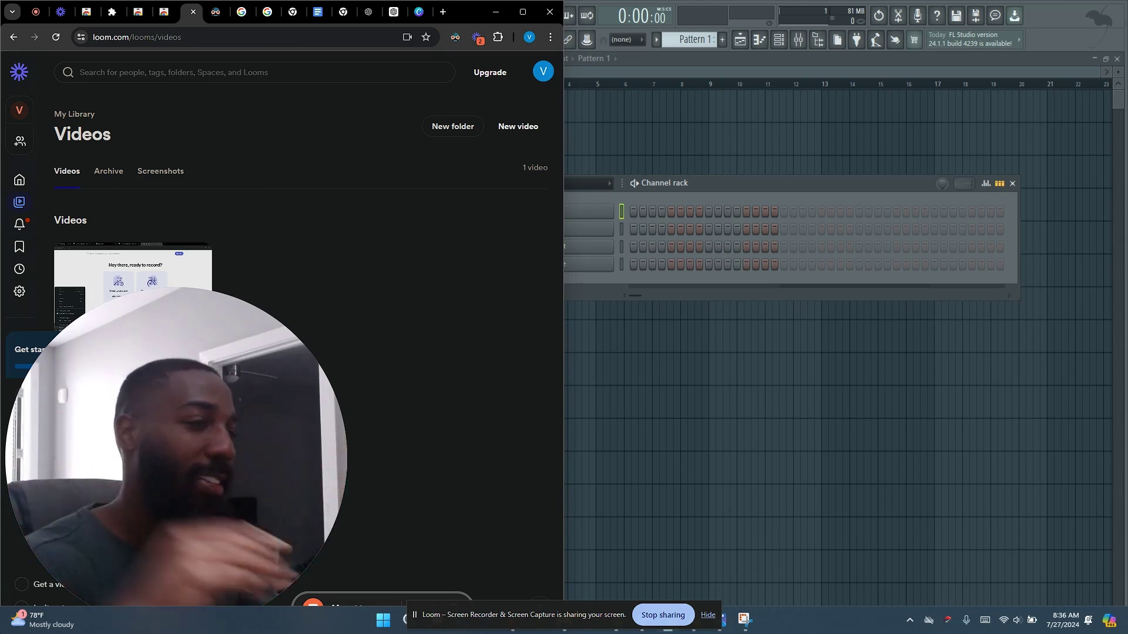
Add the 15_TrapHats_SP_05 sample to the channel rack as a new channel.
{"action": "left_click", "coordinate": [666, 201]}
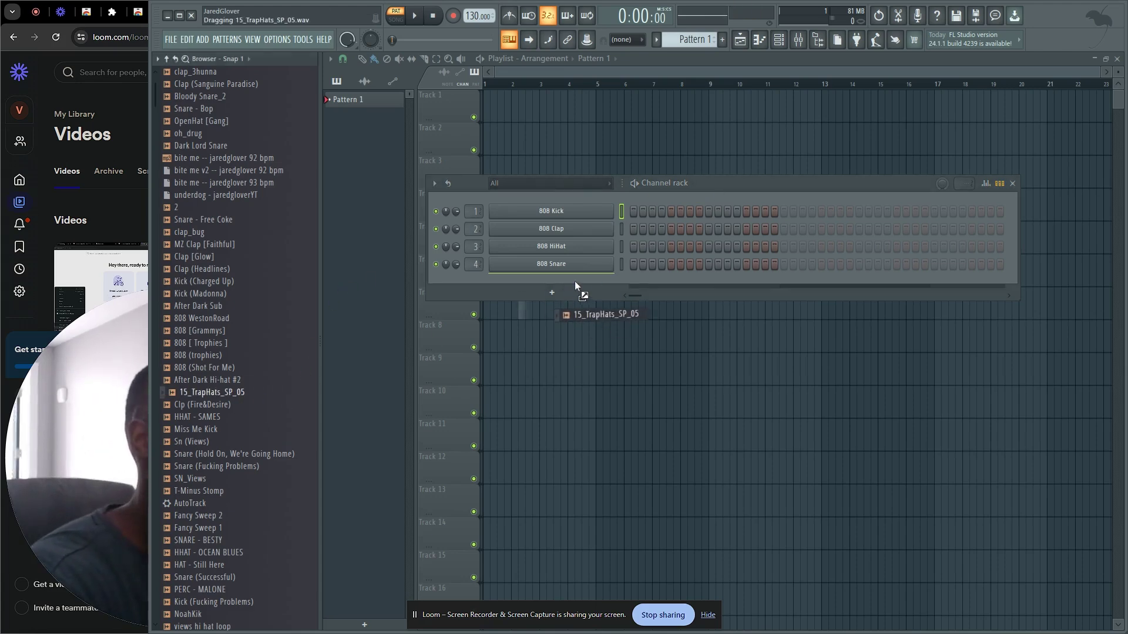
{"action": "left_click_drag", "start_coordinate": [575, 282], "coordinate": [578, 284]}
{"action": "left_click", "coordinate": [6, 541]}
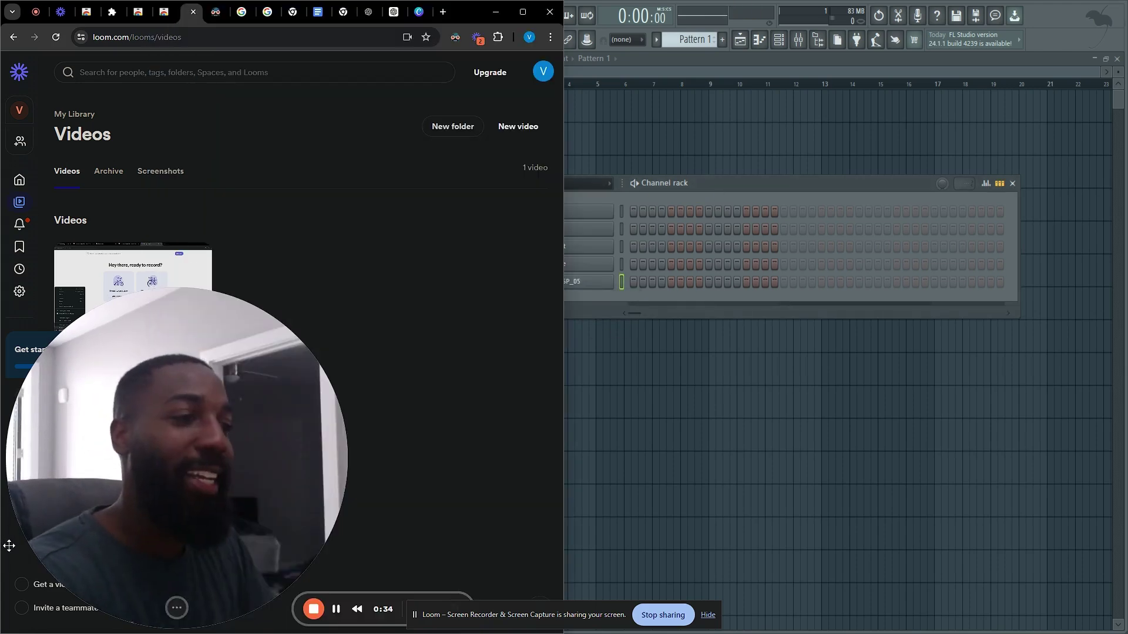
{"action": "left_click", "coordinate": [696, 199]}
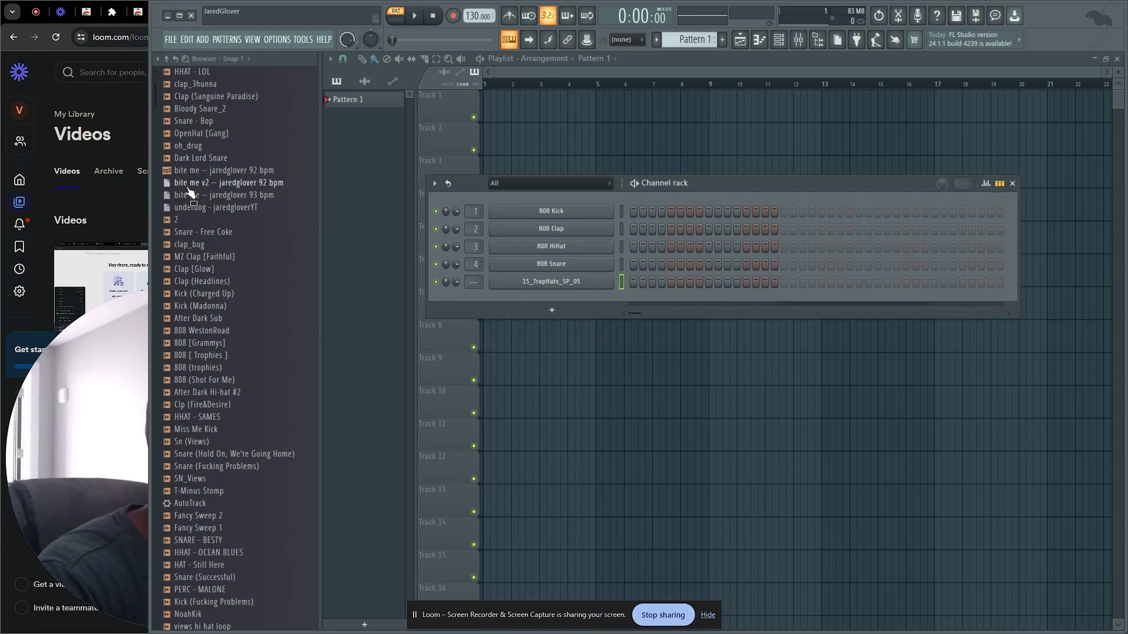
Shift the Loom browser window partly off-screen and resize the FL Studio window to fit beside it.
{"action": "left_click_drag", "start_coordinate": [154, 199], "coordinate": [298, 201]}
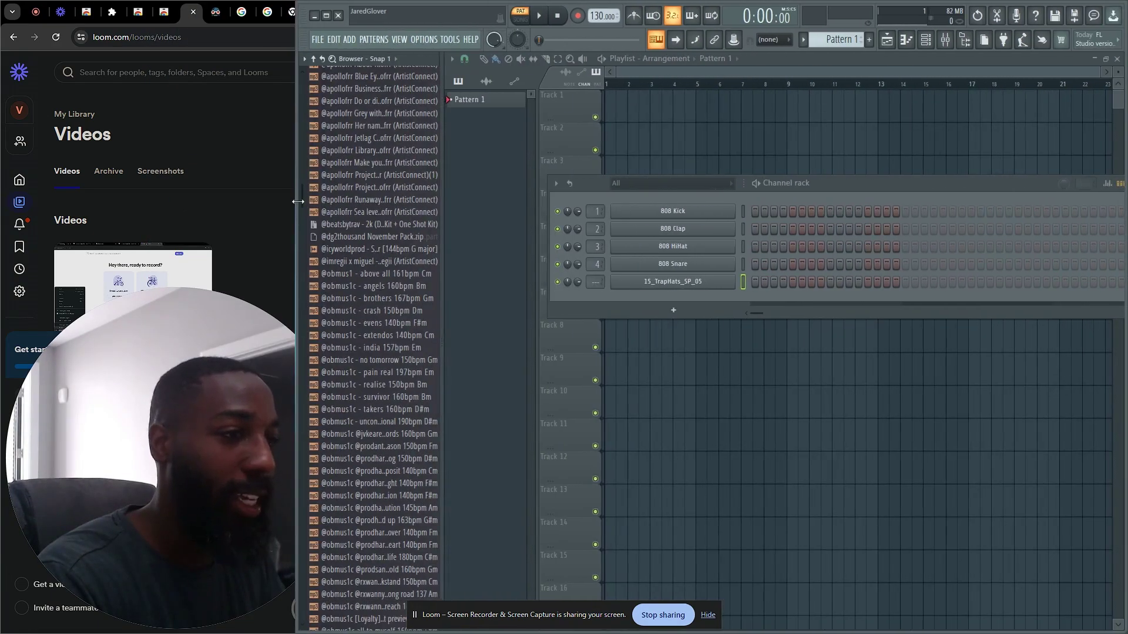
{"action": "left_click", "coordinate": [279, 90]}
{"action": "left_click_drag", "start_coordinate": [461, 10], "coordinate": [2, 30]}
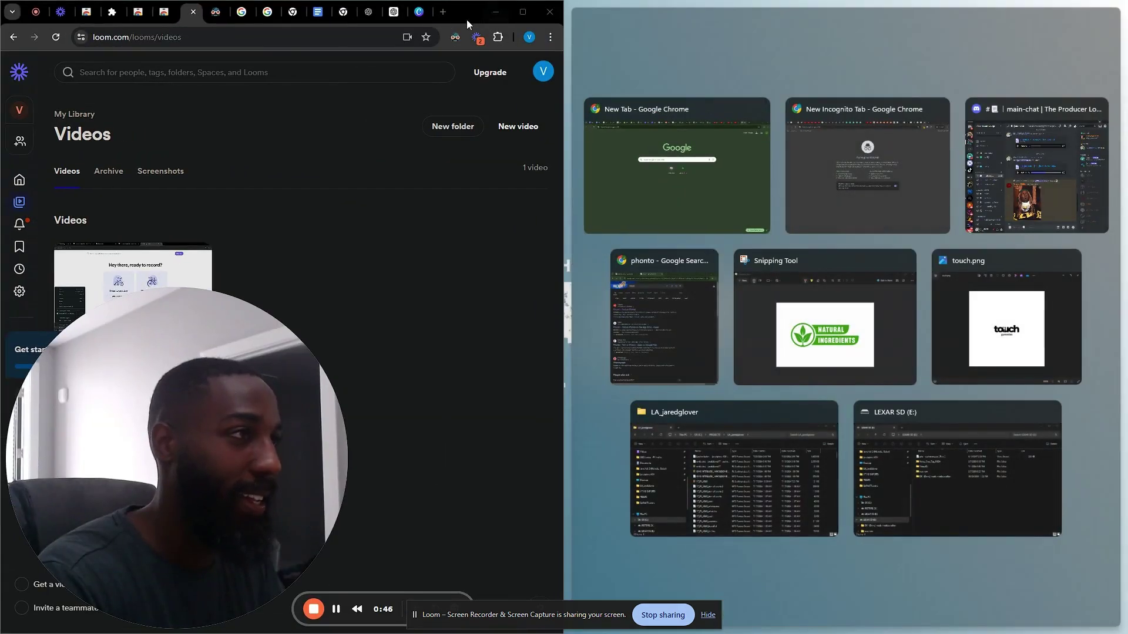
{"action": "left_click_drag", "start_coordinate": [459, 17], "coordinate": [383, 27]}
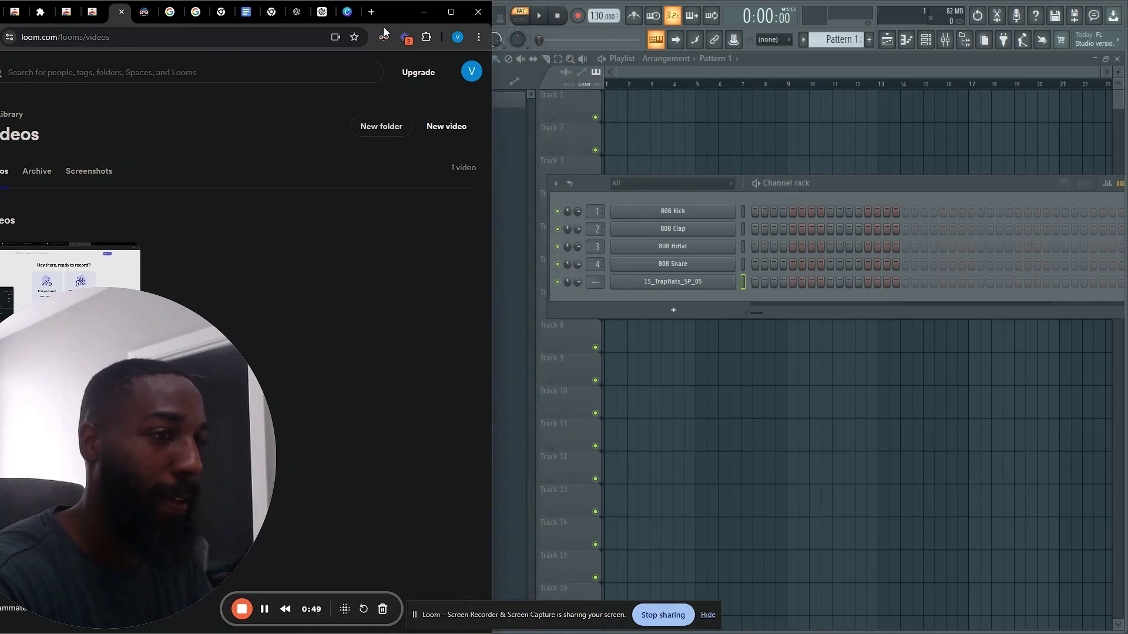
{"action": "left_click", "coordinate": [549, 150]}
{"action": "left_click", "coordinate": [726, 117]}
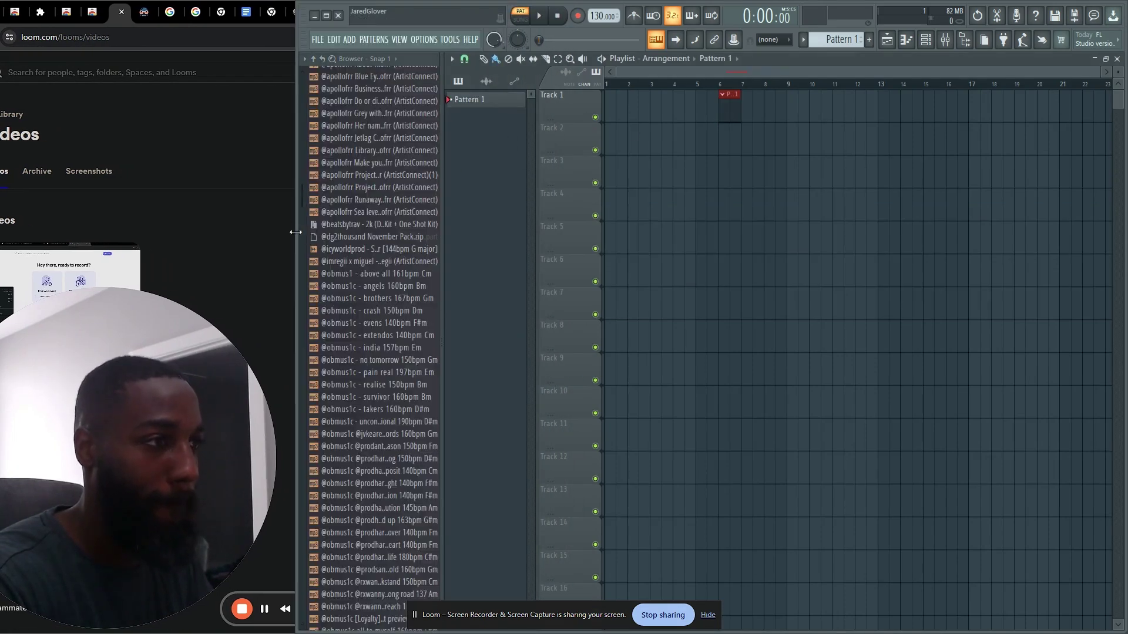
{"action": "left_click_drag", "start_coordinate": [296, 232], "coordinate": [214, 228]}
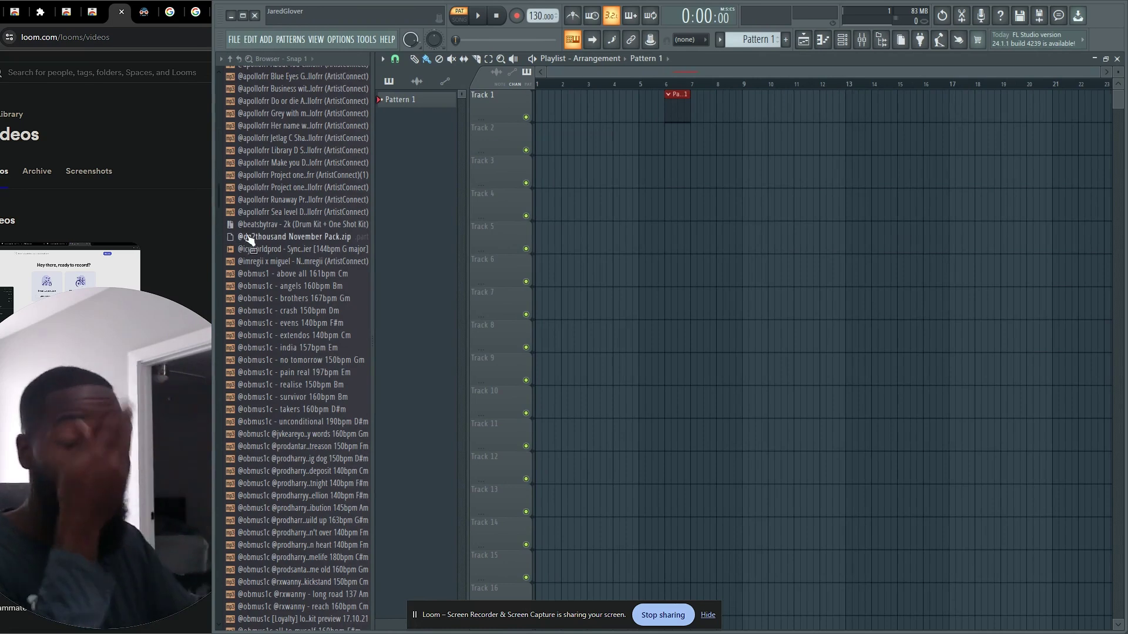
Add the HHAT - LOL sample from the recent files to the channel rack as a new channel.
{"action": "scroll", "coordinate": [296, 452], "scroll_direction": "up", "scroll_amount": 10}
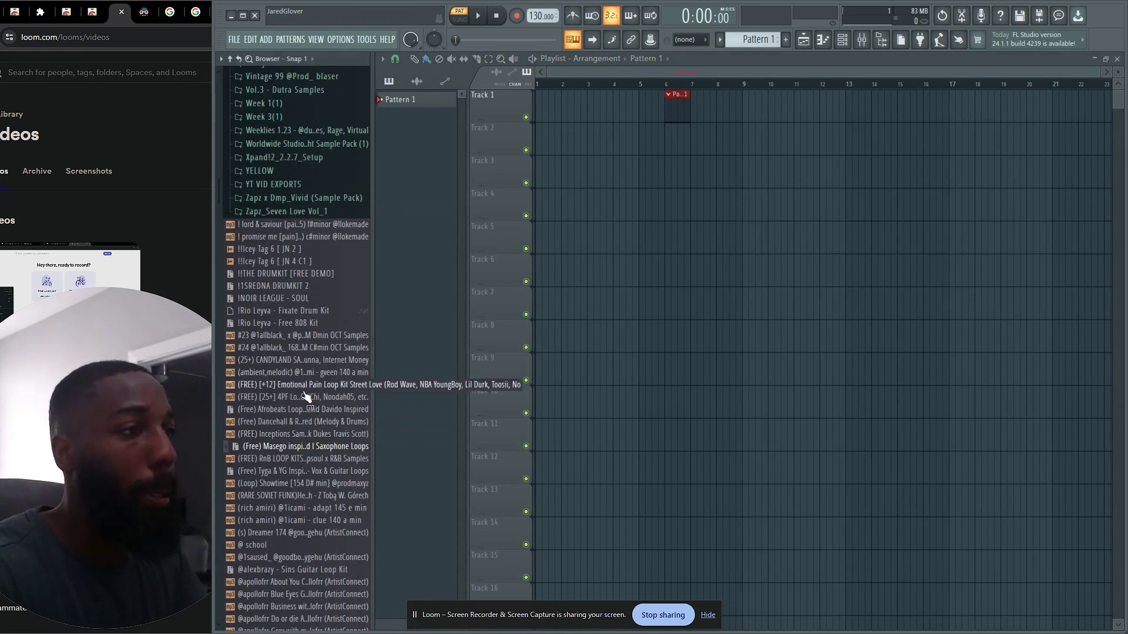
{"action": "scroll", "coordinate": [305, 440], "scroll_direction": "up", "scroll_amount": 20}
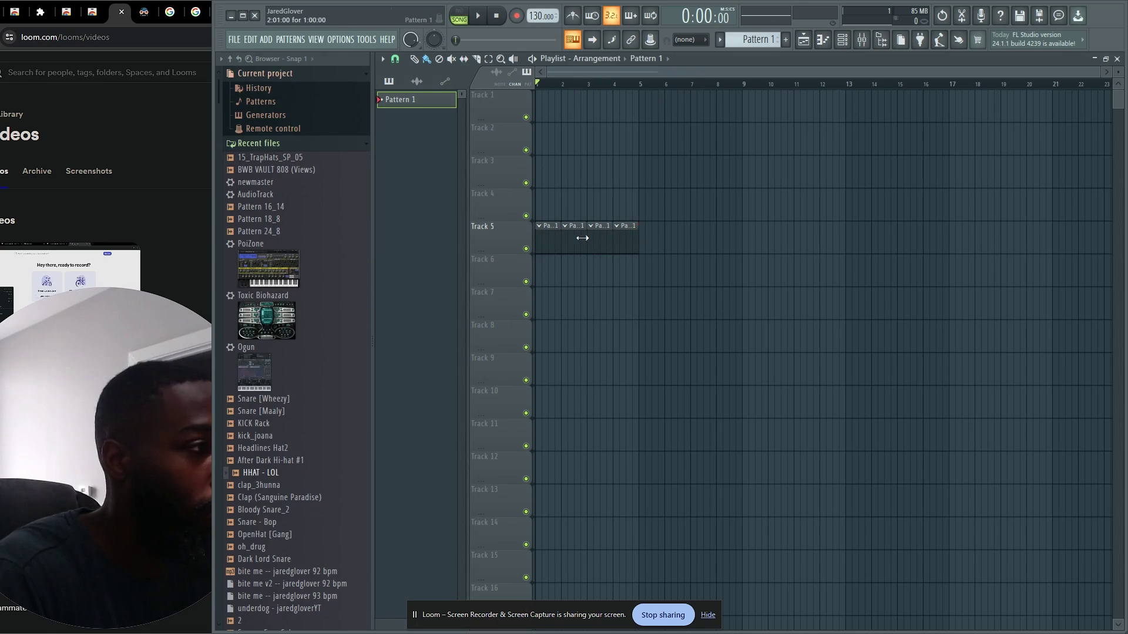
{"action": "key", "text": "F6"}
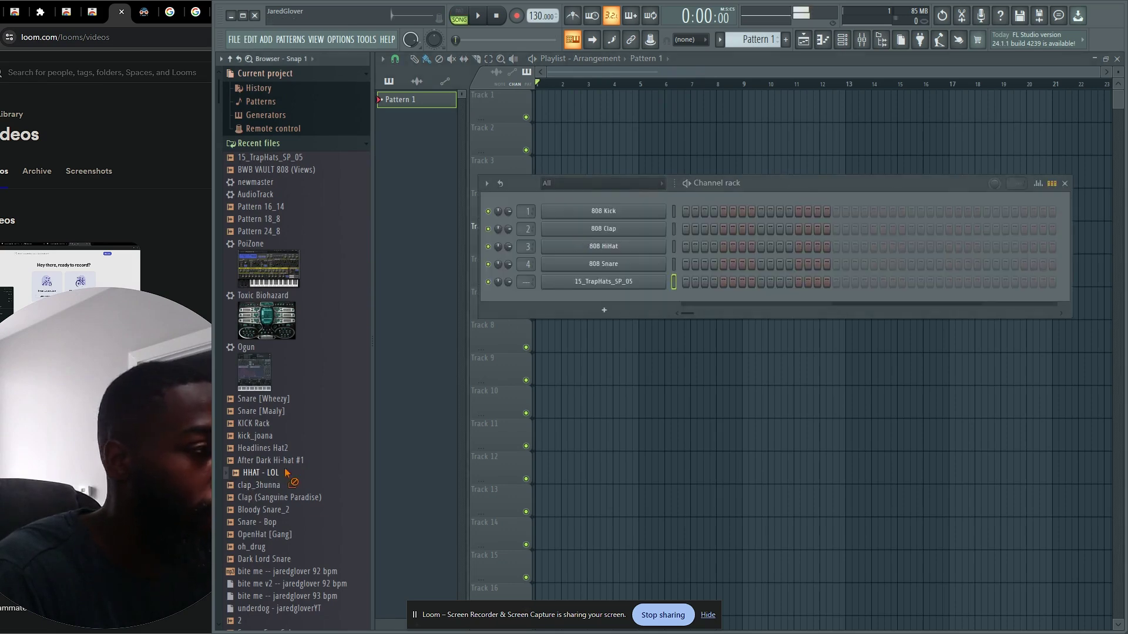
{"action": "left_click_drag", "start_coordinate": [286, 474], "coordinate": [611, 294]}
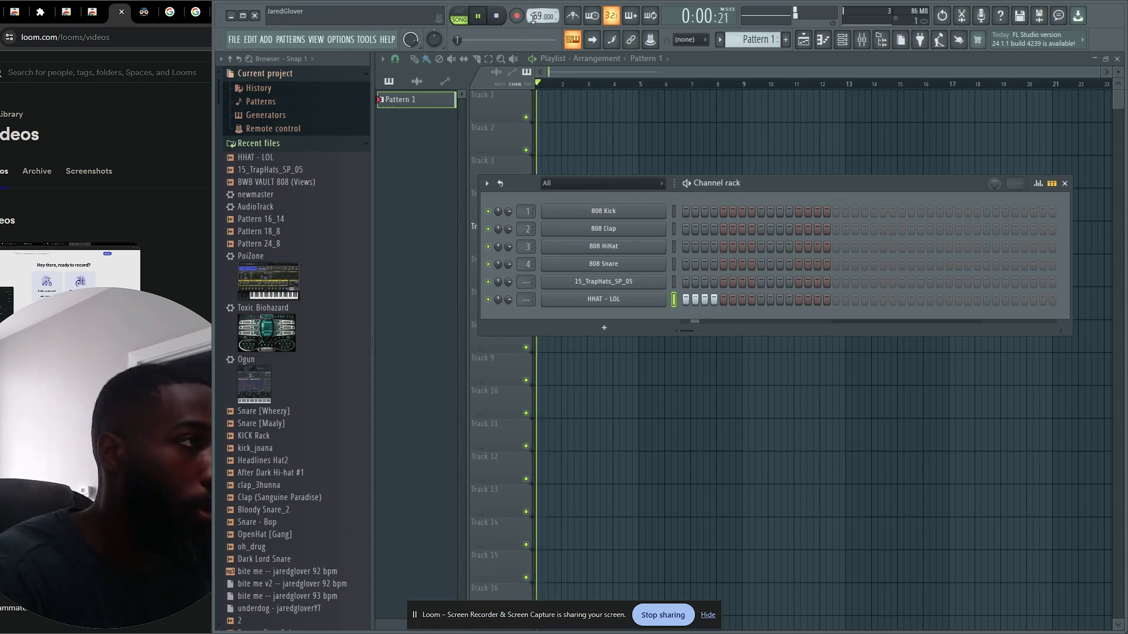
Fill steps 9 to 12 of the HHAT - LOL channel during playback and open the channel in the piano roll.
{"action": "key", "text": "space"}
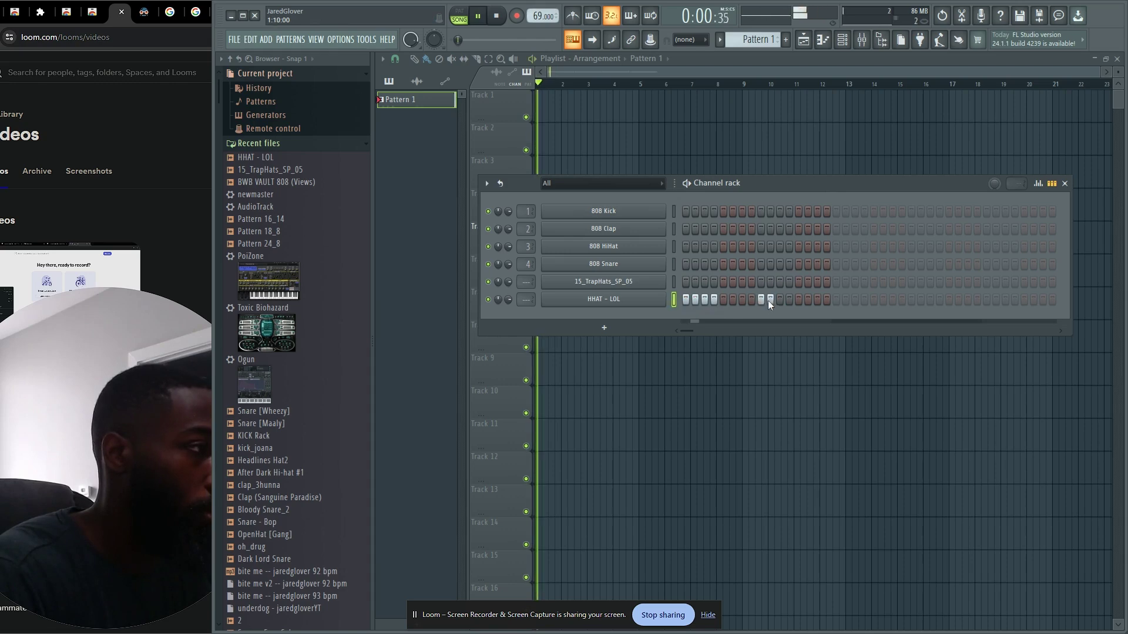
{"action": "right_click", "coordinate": [661, 300]}
{"action": "left_click", "coordinate": [690, 300]}
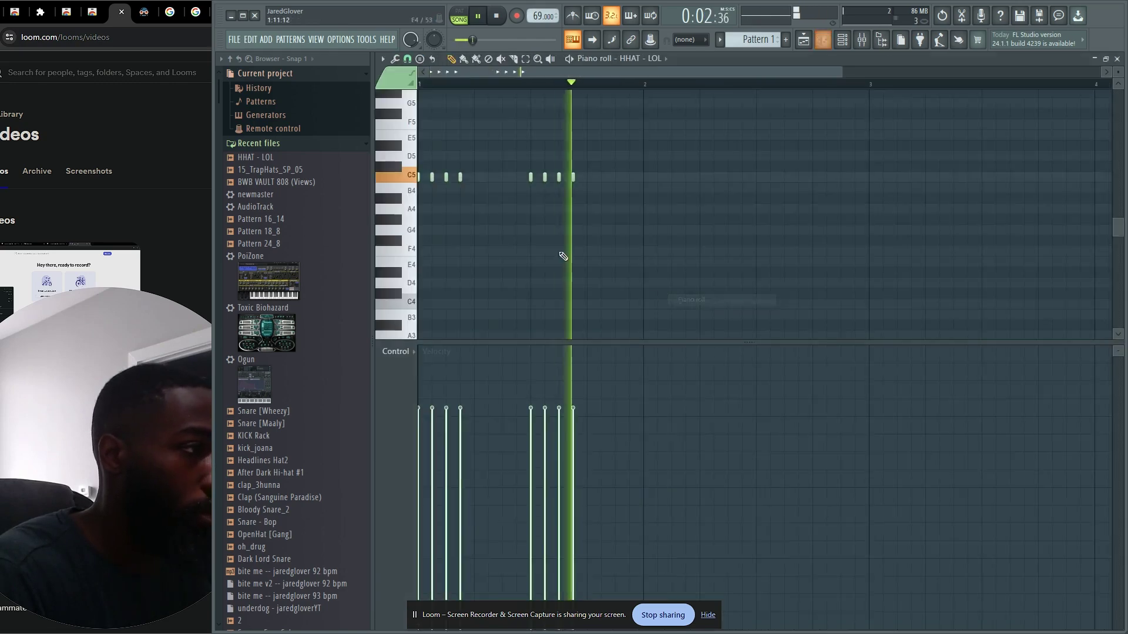
Duplicate the second note of the second hi-hat group and place the copy on C5 midway between the group's first and second notes.
{"action": "left_click_drag", "start_coordinate": [567, 179], "coordinate": [562, 178]}
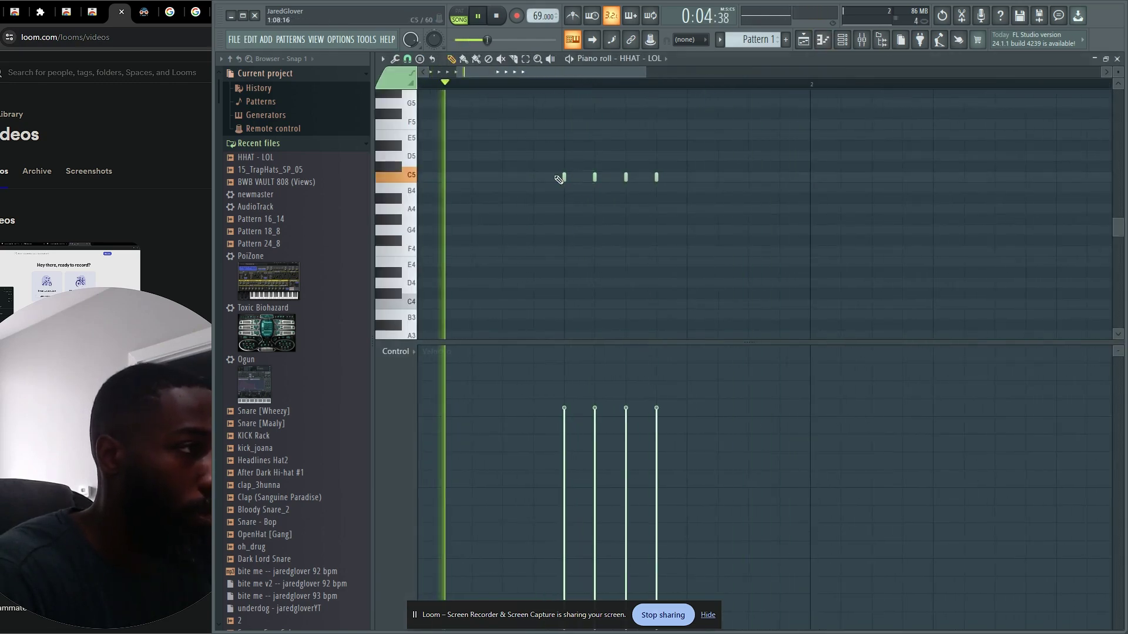
{"action": "left_click_drag", "start_coordinate": [628, 230], "coordinate": [581, 247]}
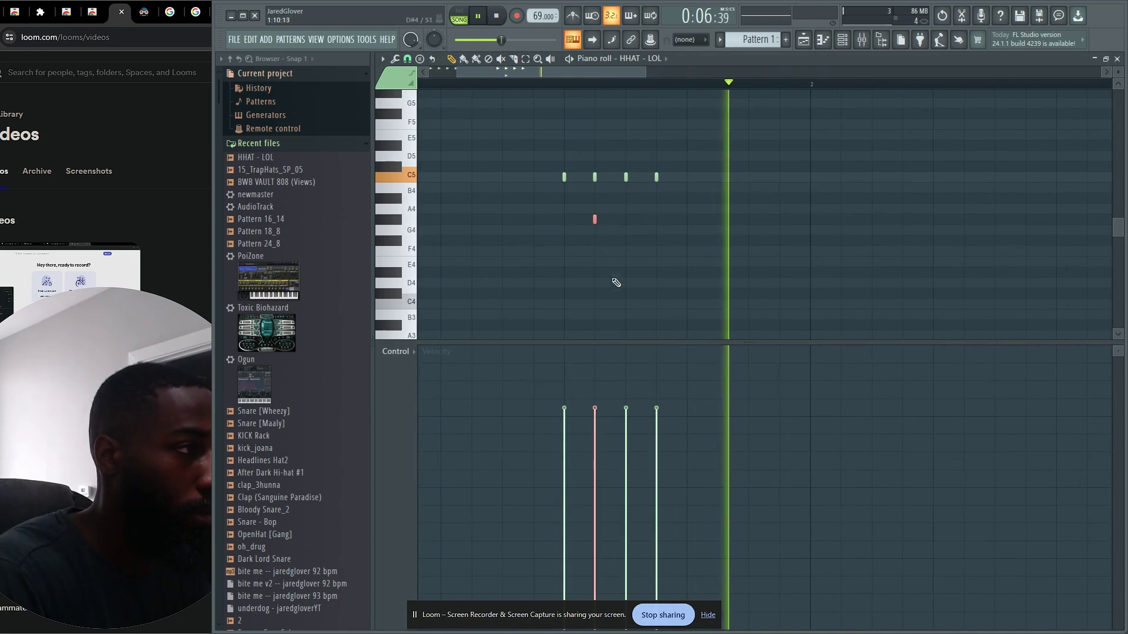
{"action": "key", "text": "shift+Left"}
{"action": "key", "text": "shift+Up"}
{"action": "key", "text": "shift+Up"}
{"action": "key", "text": "shift+Up"}
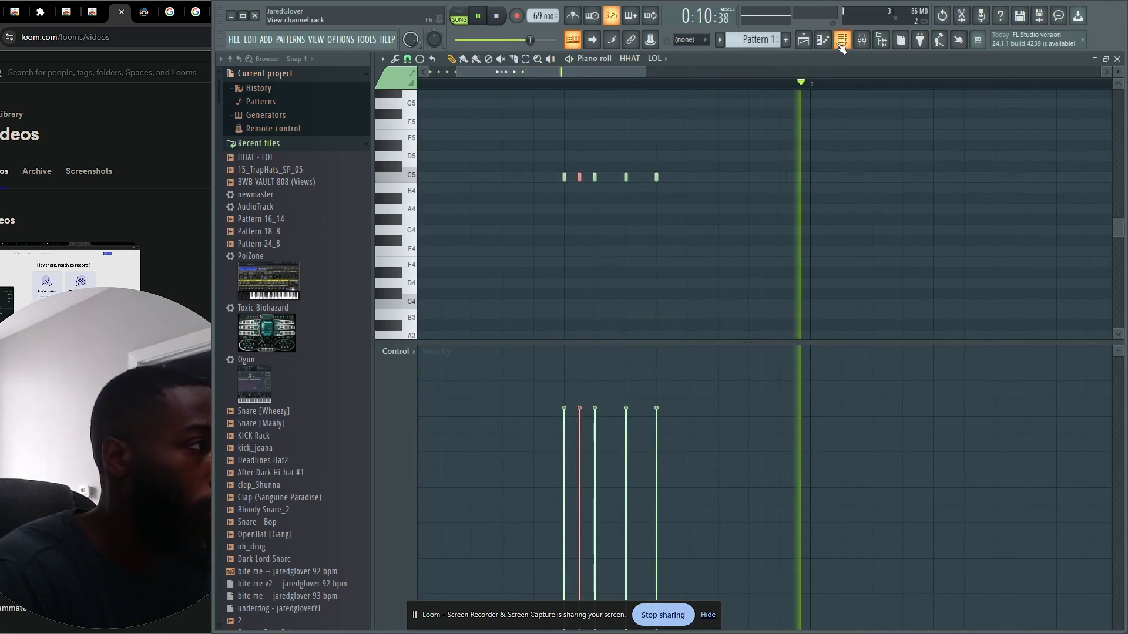
Show the channel rack and add the clap_3hunna sample as a new channel.
{"action": "left_click", "coordinate": [842, 40]}
{"action": "left_click", "coordinate": [269, 489]}
{"action": "left_click_drag", "start_coordinate": [272, 493], "coordinate": [612, 322]}
Collapse the recent files and open the Snares folder of the Lunch77 drum kit inside fyw pack 6.
{"action": "left_click", "coordinate": [268, 147]}
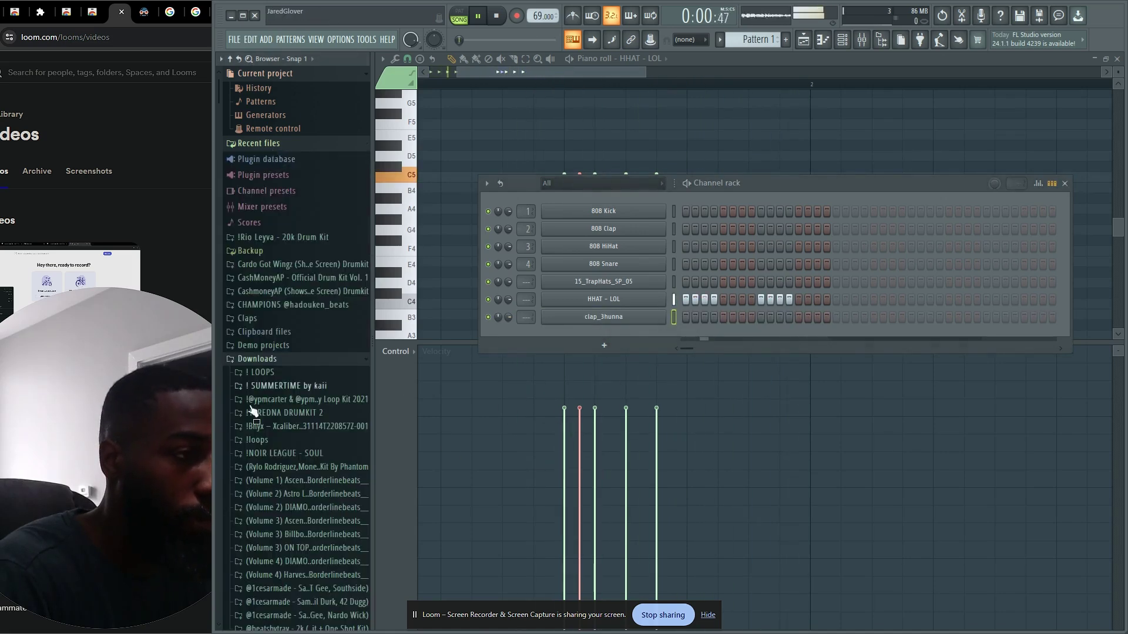
{"action": "scroll", "coordinate": [261, 398], "scroll_direction": "down", "scroll_amount": 13}
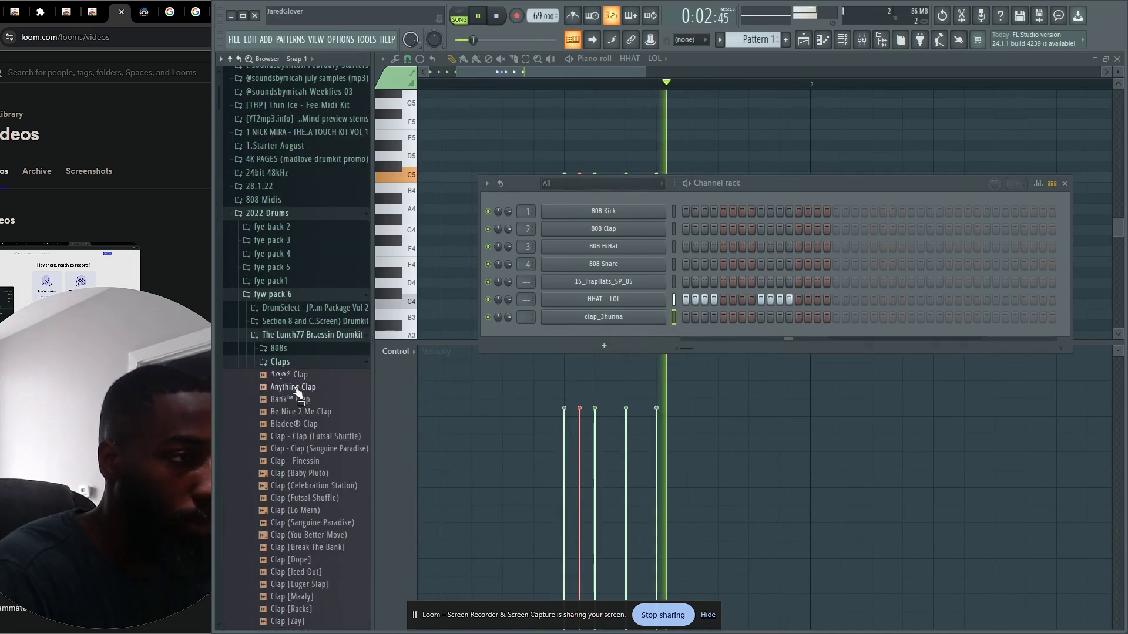
{"action": "left_click", "coordinate": [277, 362]}
{"action": "left_click", "coordinate": [286, 482]}
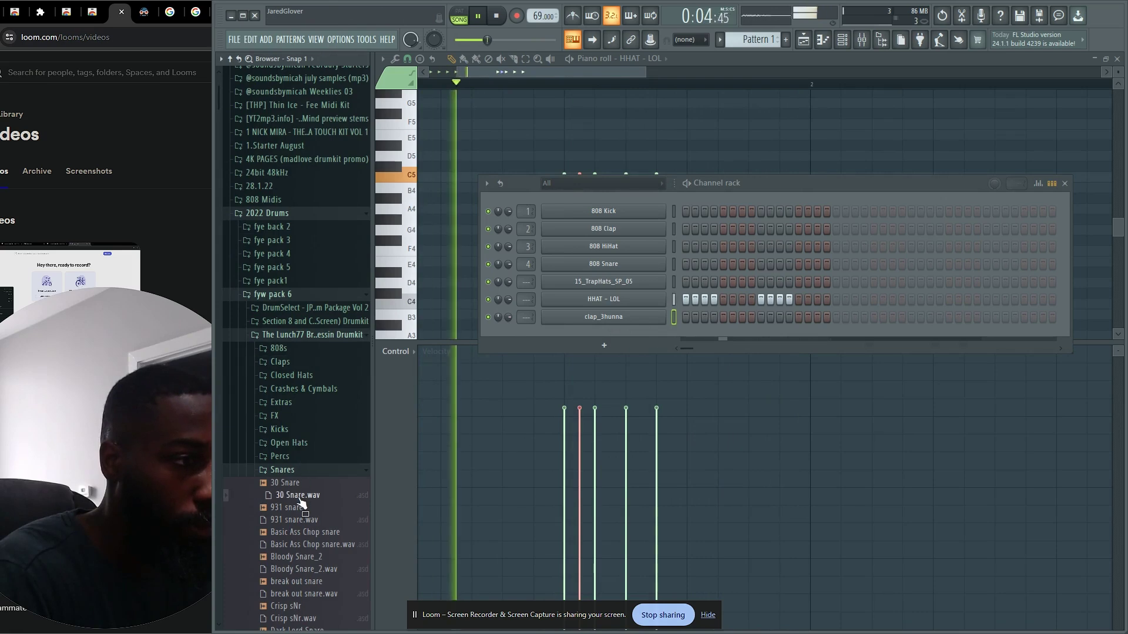
Audition the samples in the Snares folder, including patch, R.I.P. Snare, Sizzle Snare1, Snare - Bop and Snare - Free Coke.
{"action": "scroll", "coordinate": [293, 487], "scroll_direction": "down", "scroll_amount": 4}
{"action": "left_click", "coordinate": [287, 361]}
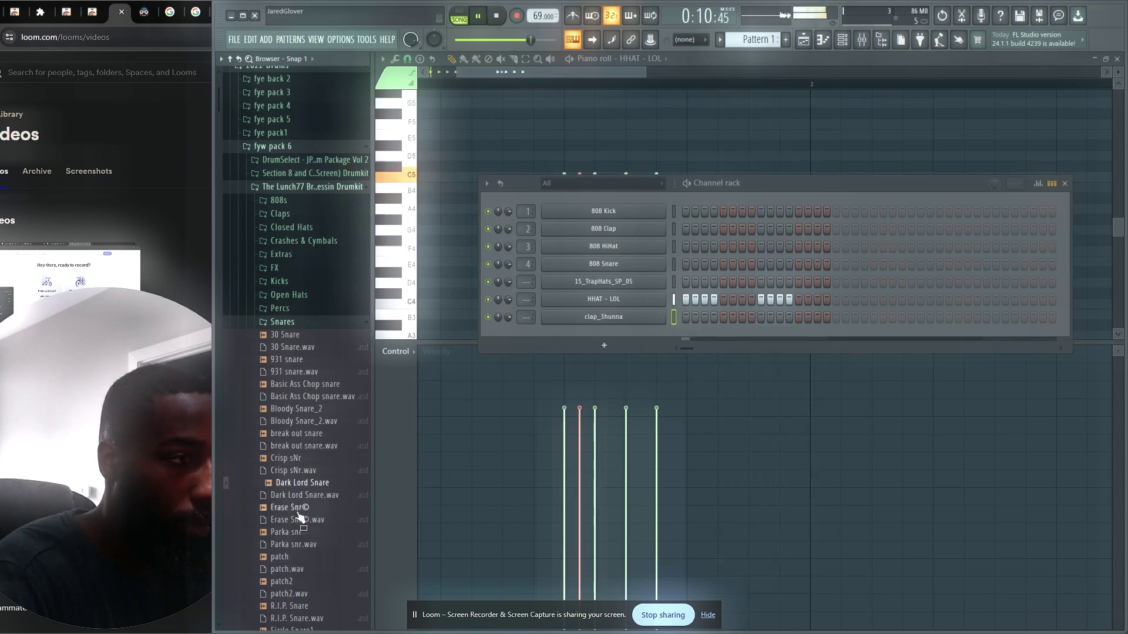
{"action": "left_click", "coordinate": [286, 534]}
{"action": "scroll", "coordinate": [298, 504], "scroll_direction": "down", "scroll_amount": 6}
{"action": "left_click", "coordinate": [296, 262]}
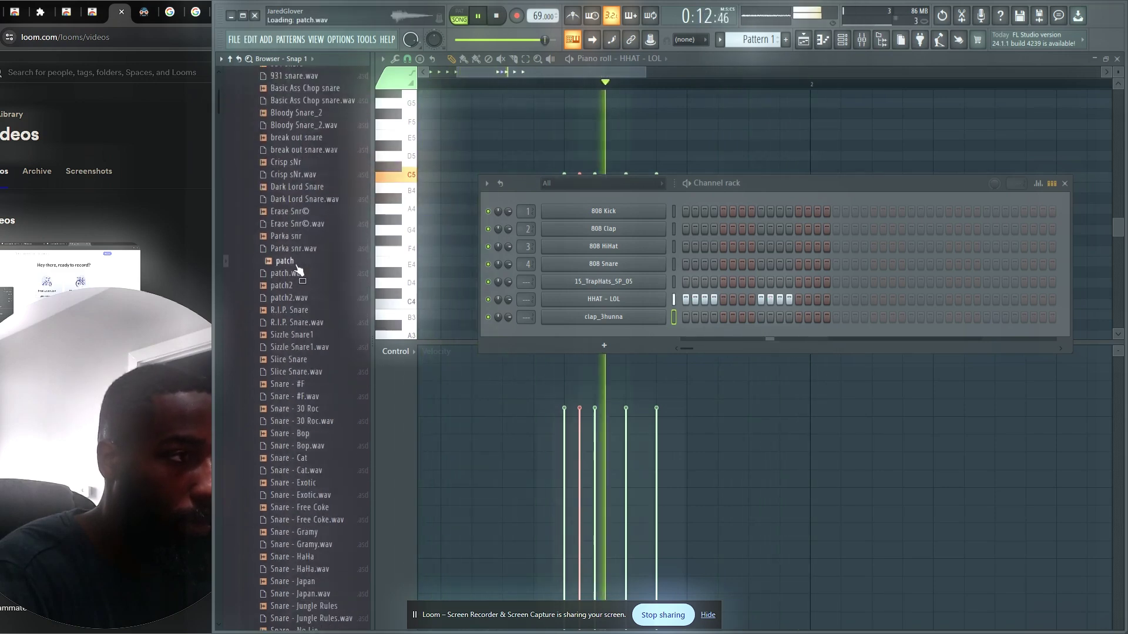
{"action": "left_click", "coordinate": [297, 274]}
{"action": "left_click", "coordinate": [299, 311]}
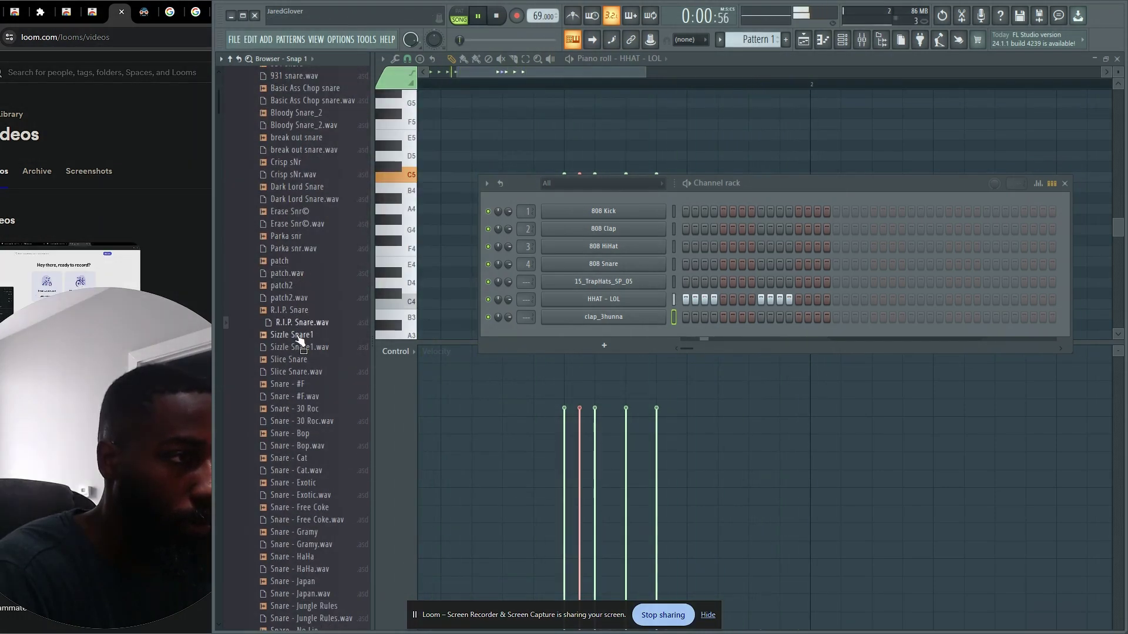
{"action": "left_click", "coordinate": [298, 336]}
{"action": "left_click", "coordinate": [297, 385]}
{"action": "left_click", "coordinate": [297, 410]}
{"action": "left_click", "coordinate": [297, 435]}
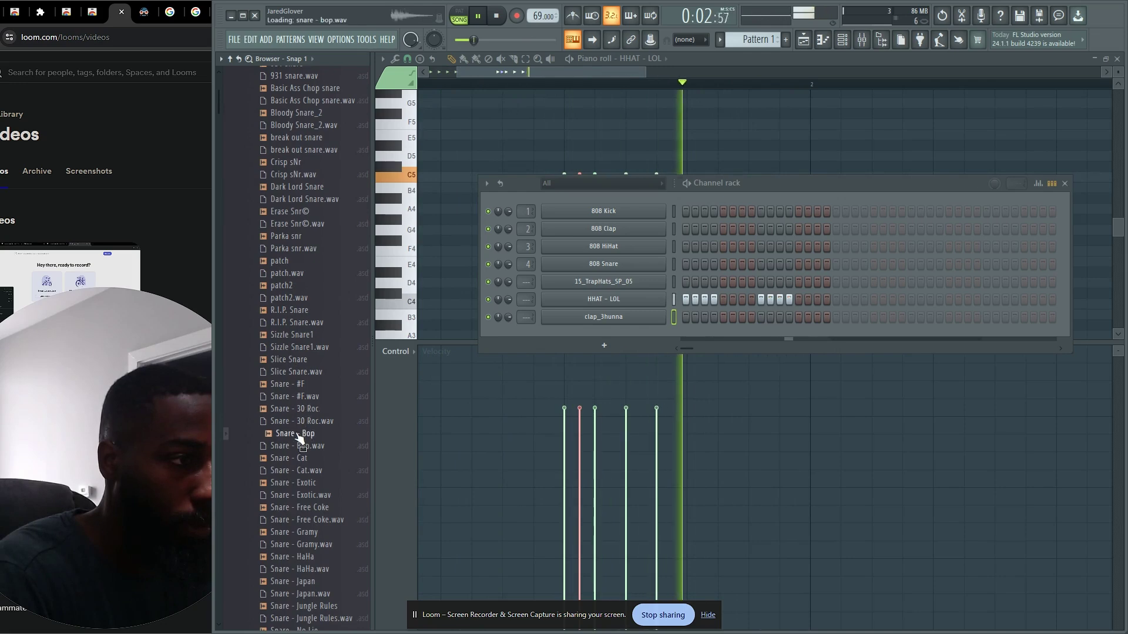
{"action": "left_click", "coordinate": [304, 411]}
{"action": "left_click", "coordinate": [293, 435]}
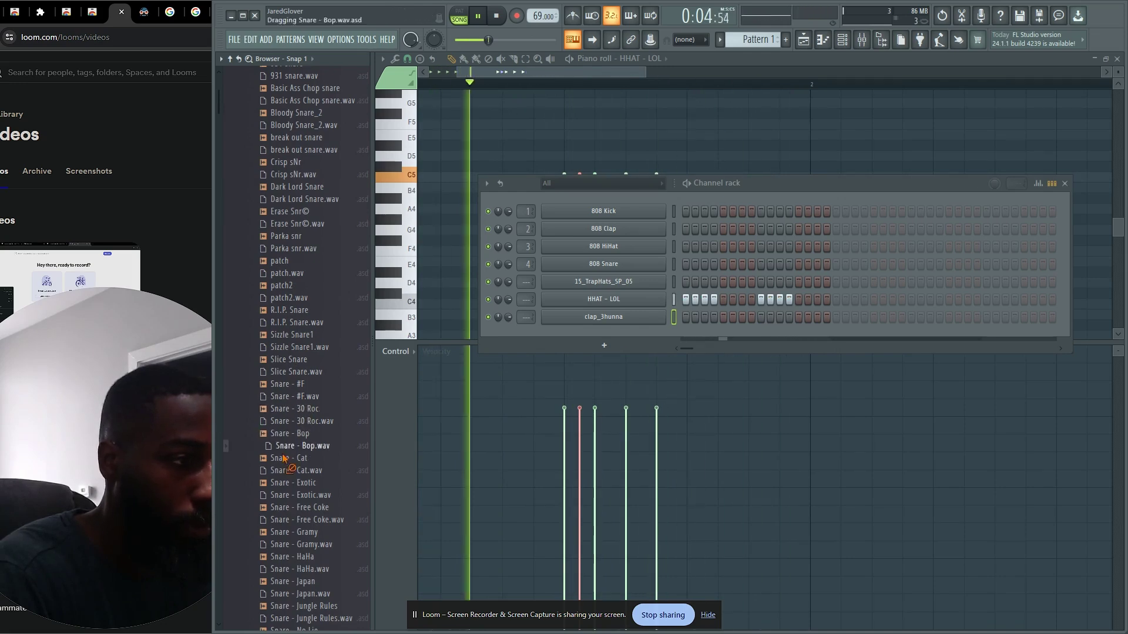
{"action": "left_click", "coordinate": [293, 460]}
{"action": "left_click", "coordinate": [293, 484]}
{"action": "left_click", "coordinate": [294, 509]}
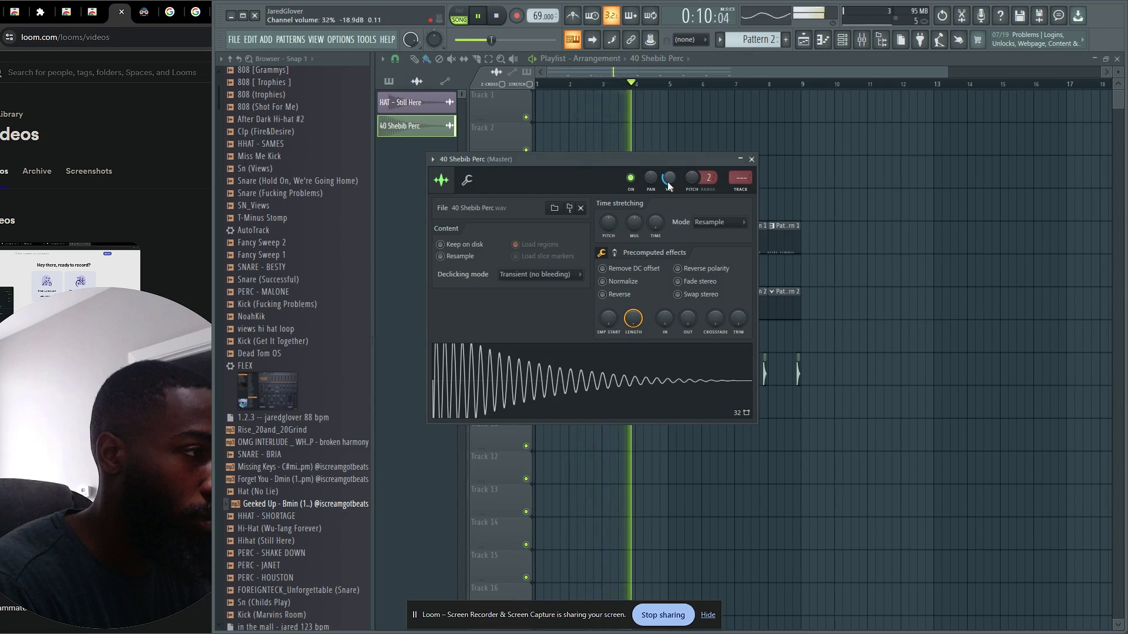
Close the 40 Shebib Perc settings and audition recent snare samples such as Sn (Childs Play) and Snare [ Mood ].
{"action": "left_click", "coordinate": [751, 159]}
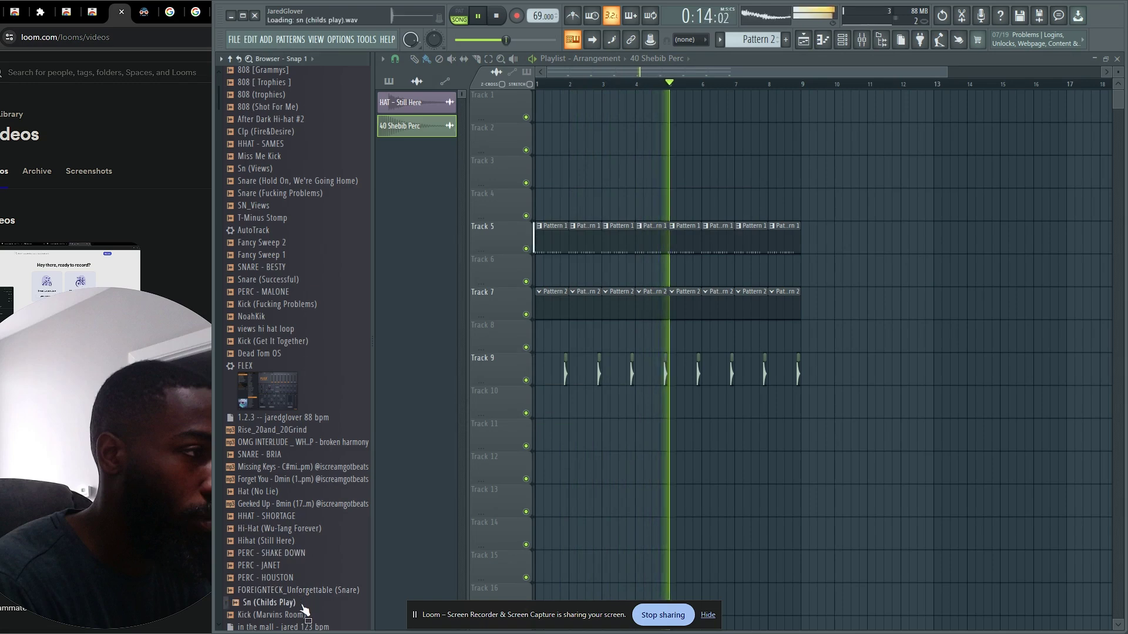
{"action": "scroll", "coordinate": [303, 602], "scroll_direction": "down", "scroll_amount": 8}
{"action": "left_click", "coordinate": [303, 442]}
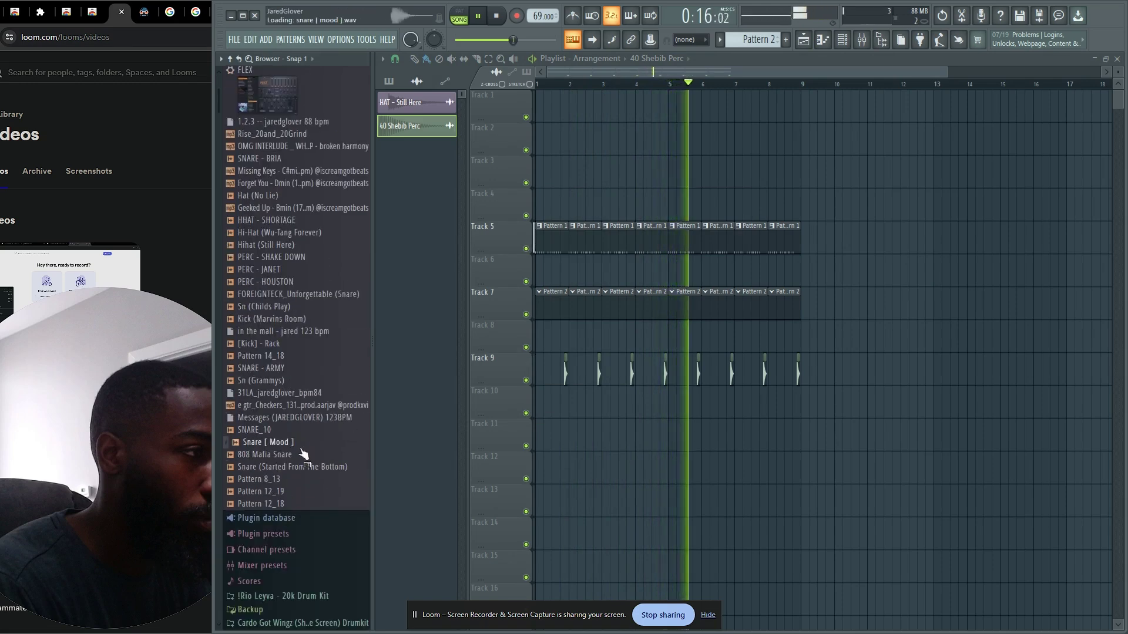
Place the 15_TrapHats_SP_05 sample on Track 12 in bar 2 and locate its source file in the browser from its channel settings.
{"action": "scroll", "coordinate": [298, 497], "scroll_direction": "up", "scroll_amount": 15}
{"action": "left_click_drag", "start_coordinate": [276, 269], "coordinate": [589, 467]}
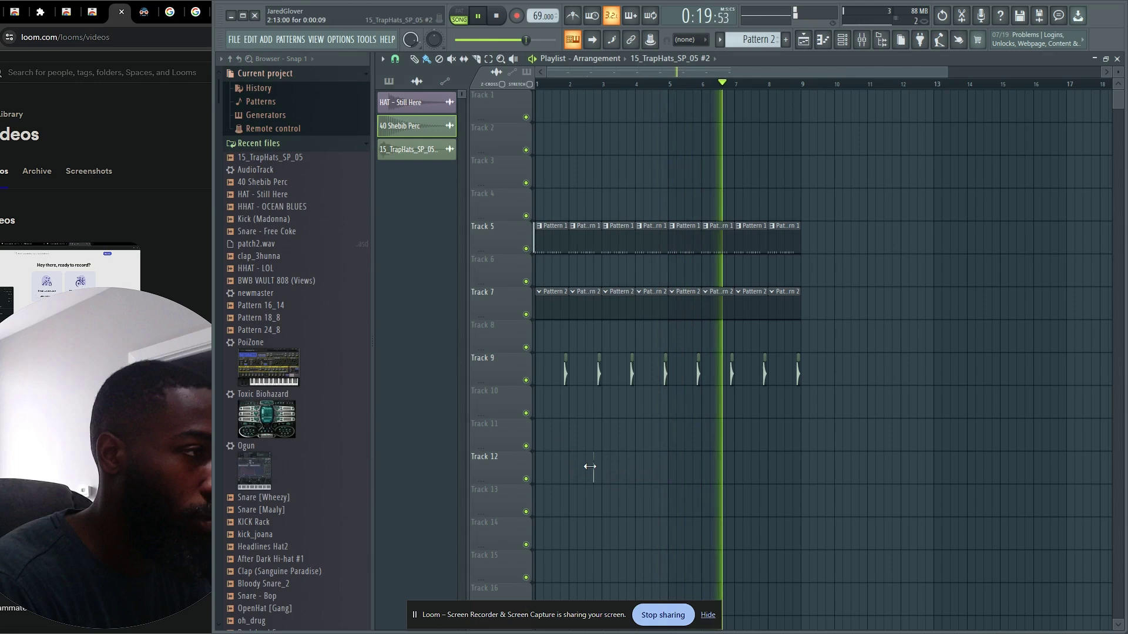
{"action": "left_click", "coordinate": [413, 152]}
{"action": "left_click", "coordinate": [585, 222]}
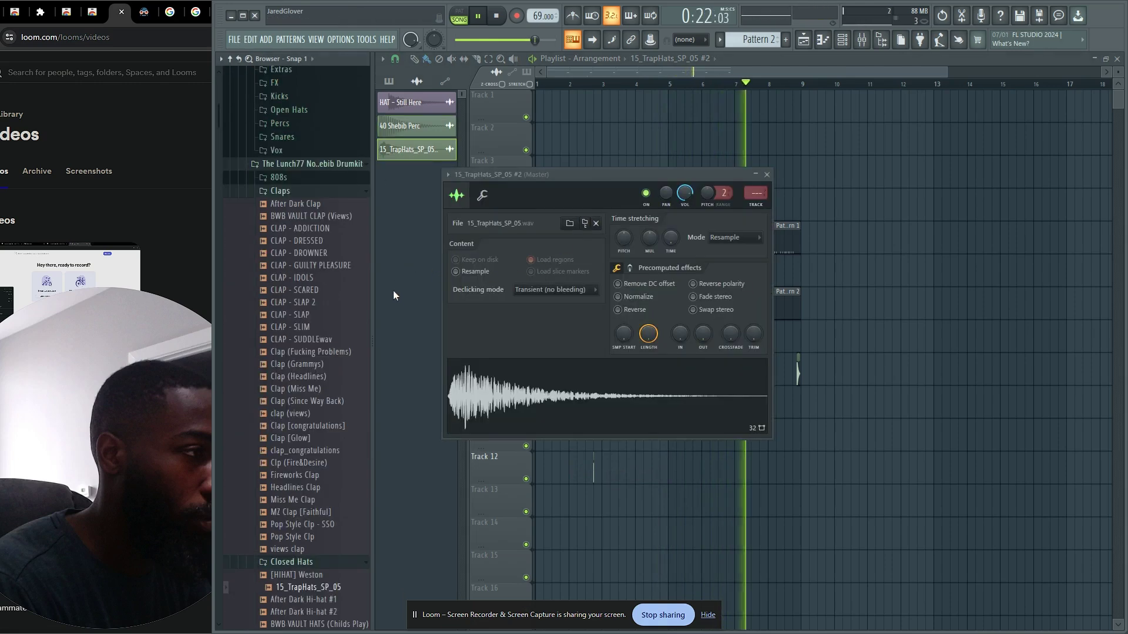
Open the same drum kit's Open Hats folder and audition open hats such as OHAT - LIQUOR, Miss Me OpenHat and Headlines Openhat.
{"action": "left_click", "coordinate": [290, 563]}
{"action": "left_click", "coordinate": [332, 187]}
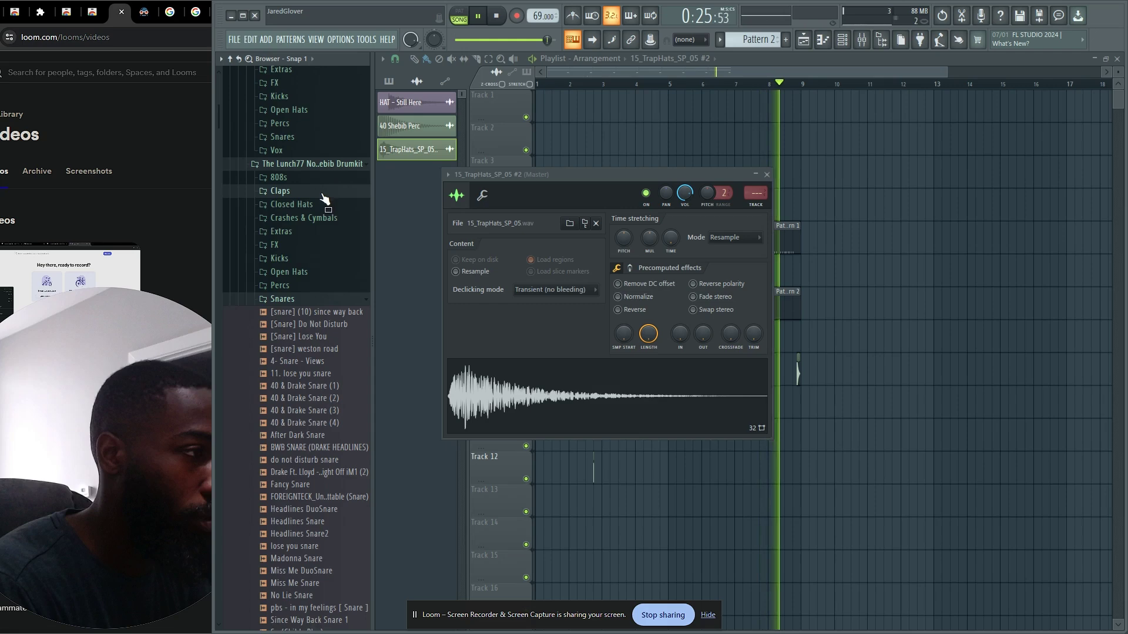
{"action": "left_click", "coordinate": [294, 272]}
{"action": "left_click", "coordinate": [302, 347]}
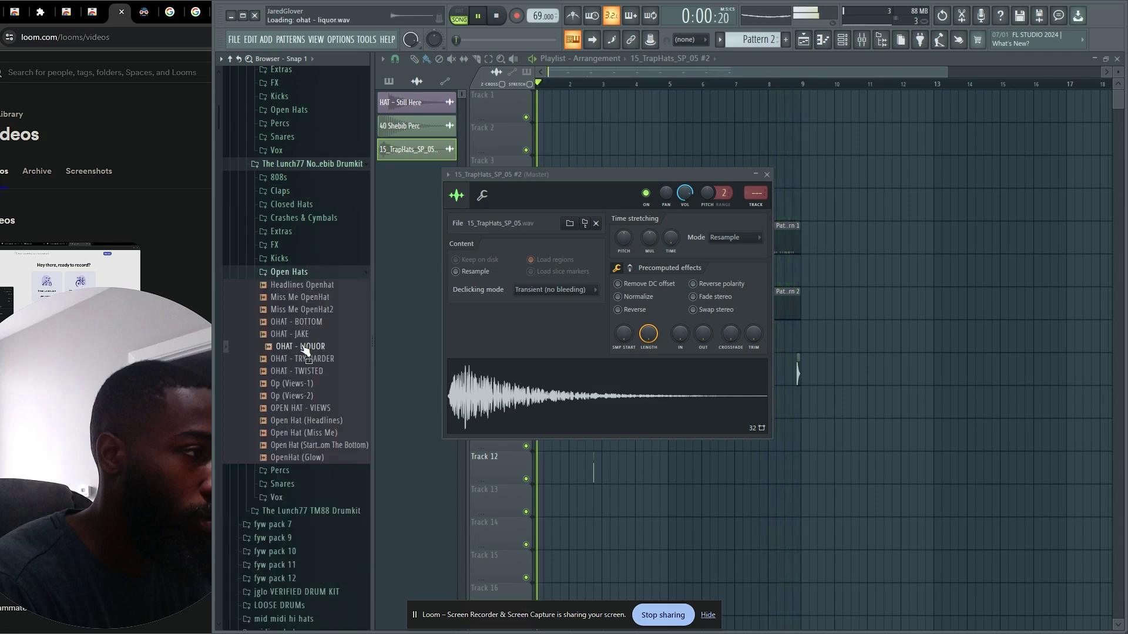
{"action": "left_click", "coordinate": [310, 322]}
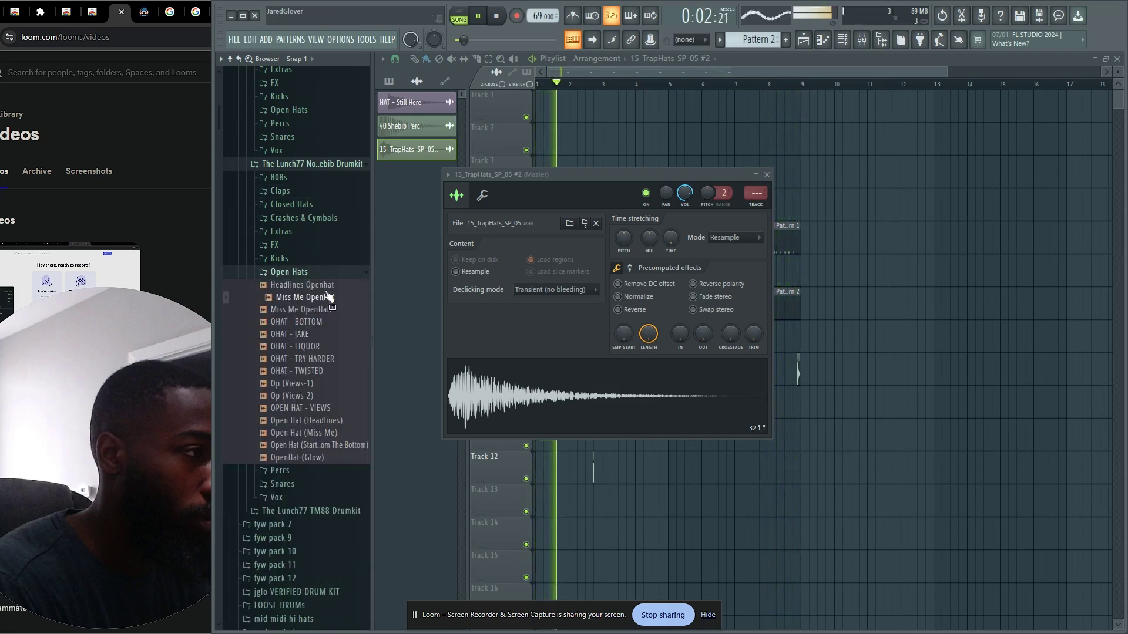
{"action": "key", "text": "Up"}
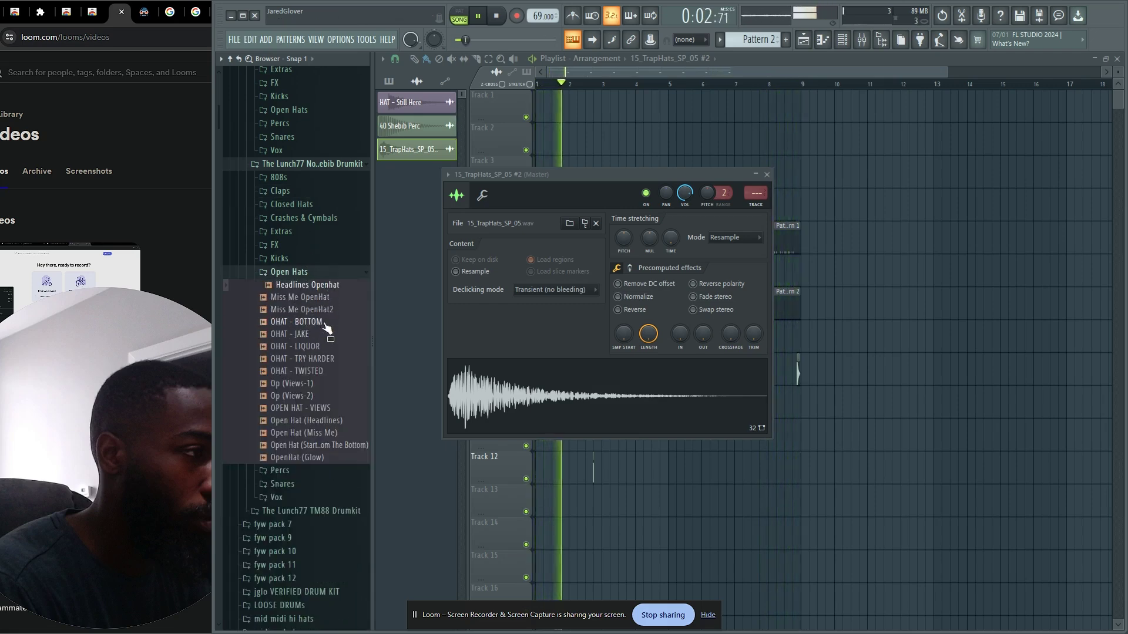
Replace the 15_TrapHats_SP_05 channel's sample with OHAT - TWISTED and place its clip on Track 12 in bar 5.
{"action": "left_click", "coordinate": [314, 373]}
{"action": "left_click_drag", "start_coordinate": [319, 378], "coordinate": [587, 378]}
{"action": "left_click_drag", "start_coordinate": [608, 470], "coordinate": [678, 470]}
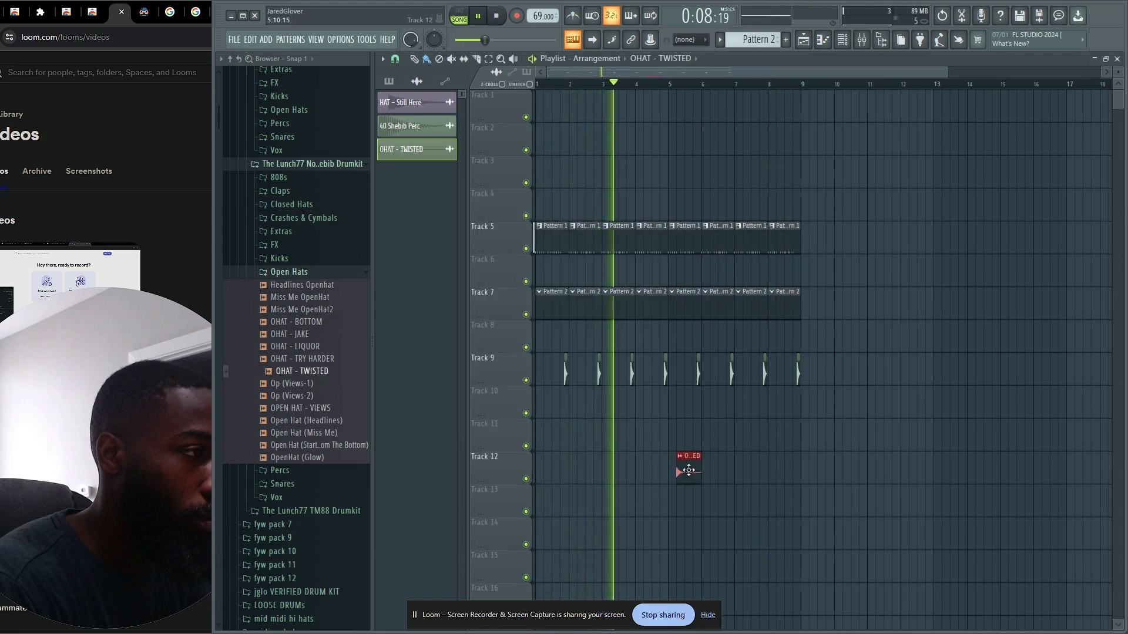
Position the OHAT - TWISTED clip on Track 11 at the start of bar 5 and check its channel's time stretching settings.
{"action": "right_click", "coordinate": [685, 471]}
{"action": "left_click", "coordinate": [669, 442]}
{"action": "double_click", "coordinate": [669, 440]}
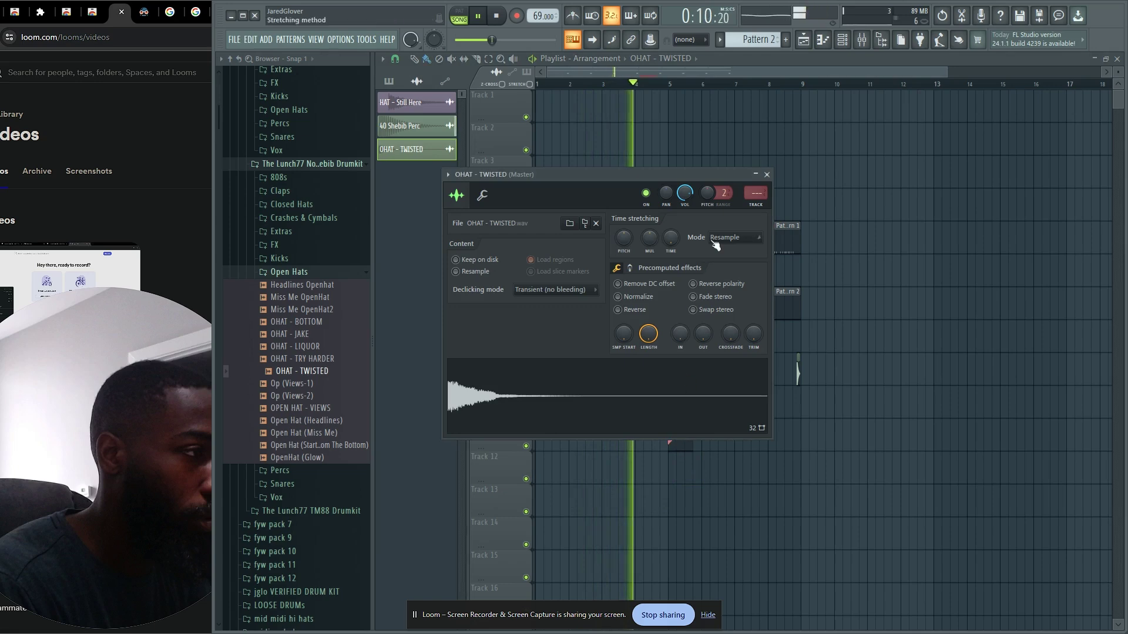
{"action": "right_click", "coordinate": [669, 236]}
{"action": "left_click", "coordinate": [722, 243]}
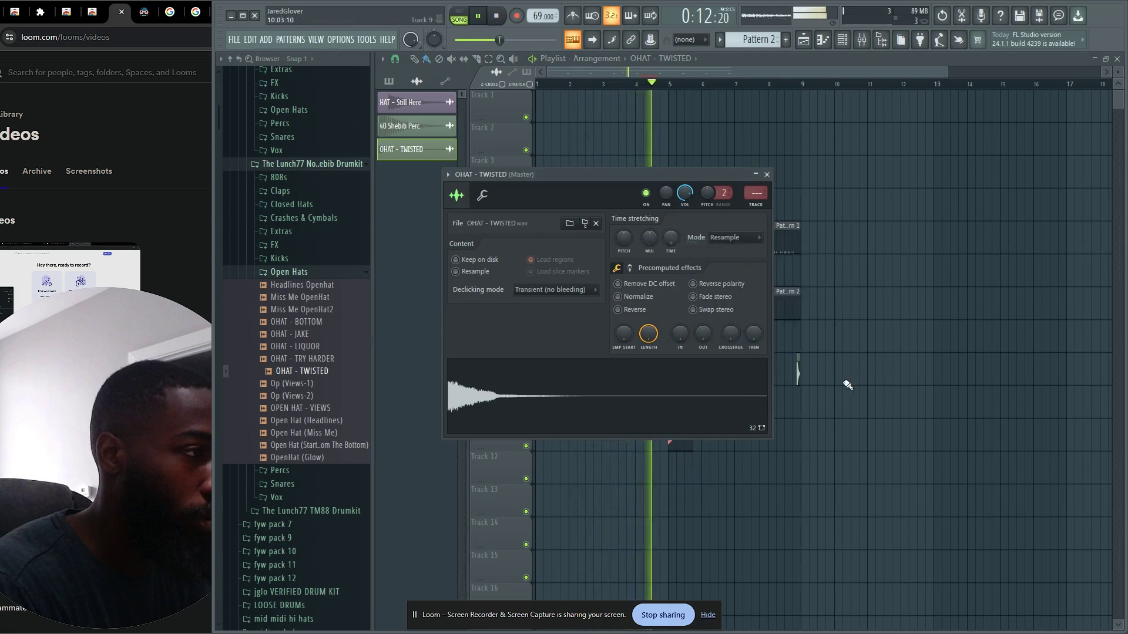
{"action": "right_click", "coordinate": [861, 221]}
{"action": "scroll", "coordinate": [301, 464], "scroll_direction": "up", "scroll_amount": 10}
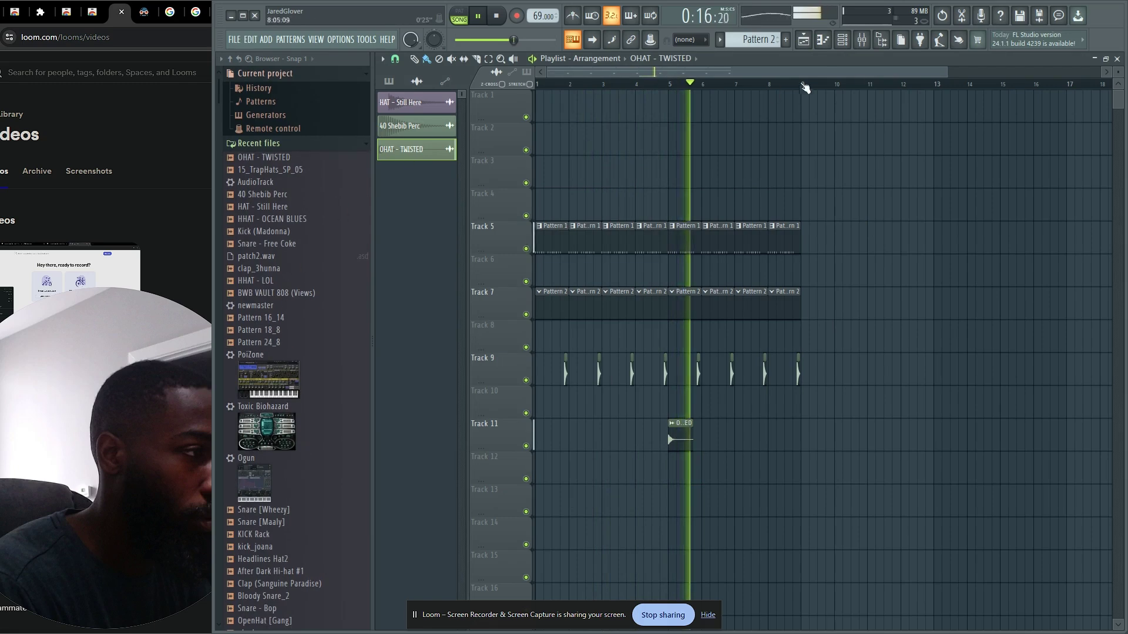
Open the mixer and begin saving the project in the 7BEATS folder, naming it "play fair --" followed by the producer's name.
{"action": "left_click", "coordinate": [862, 40]}
{"action": "key", "text": "ctrl+s"}
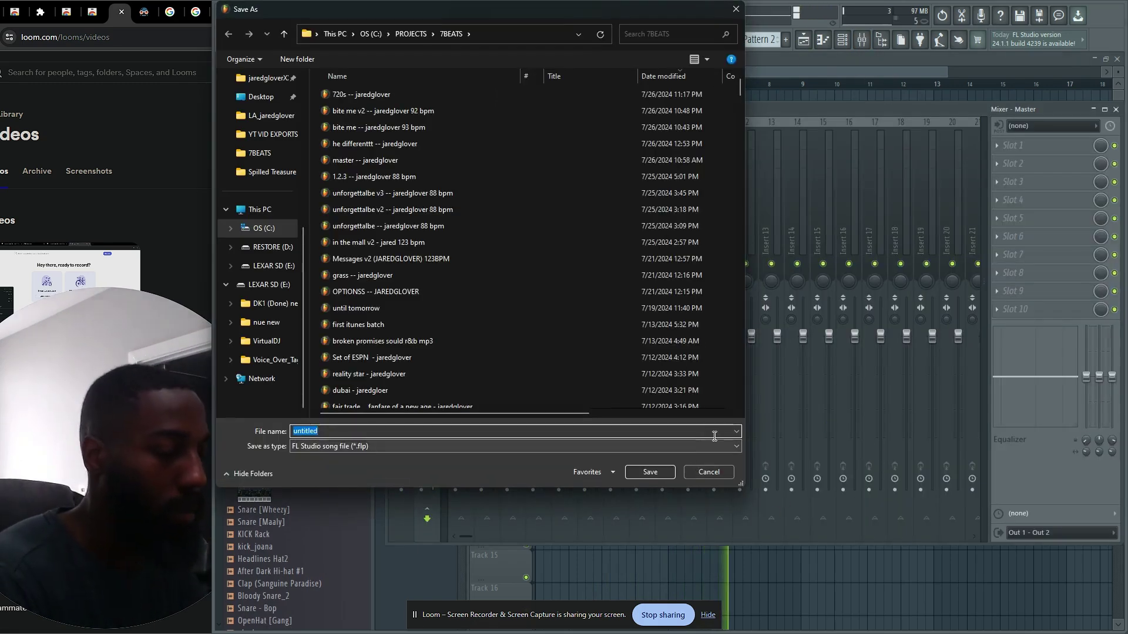
{"action": "type", "text": "play f"}
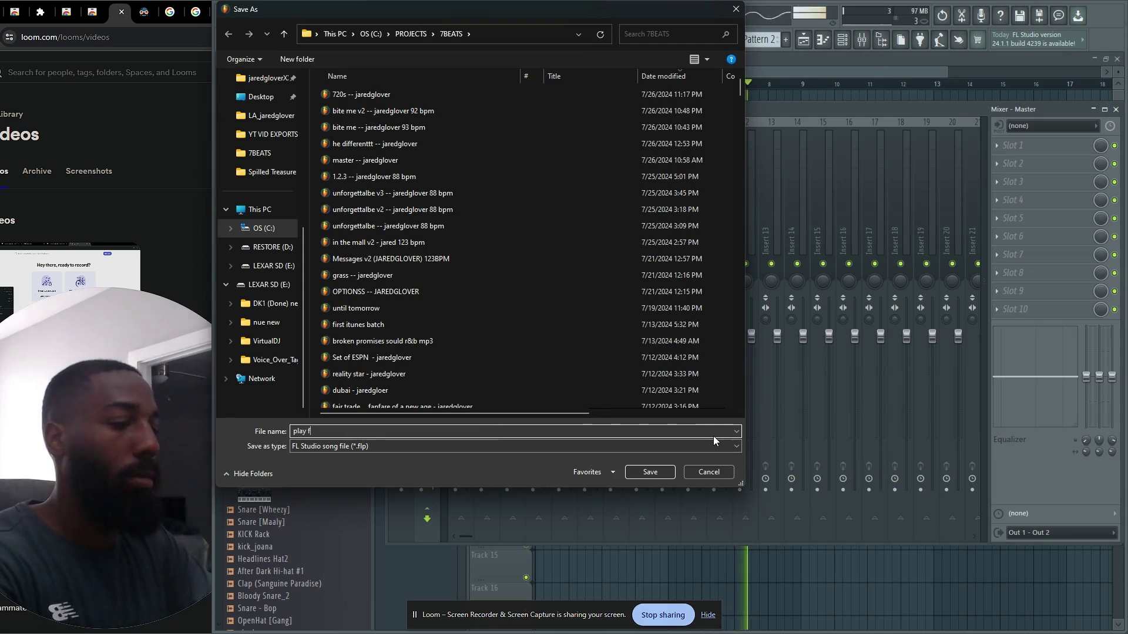
{"action": "type", "text": "air -- ja"}
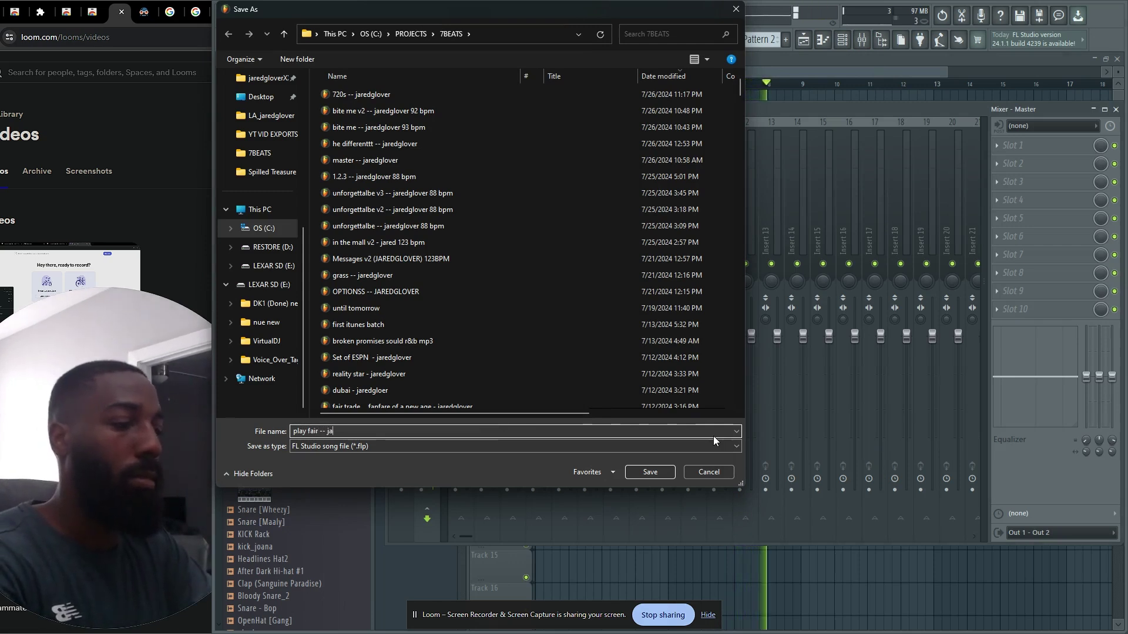
{"action": "type", "text": "redglover"}
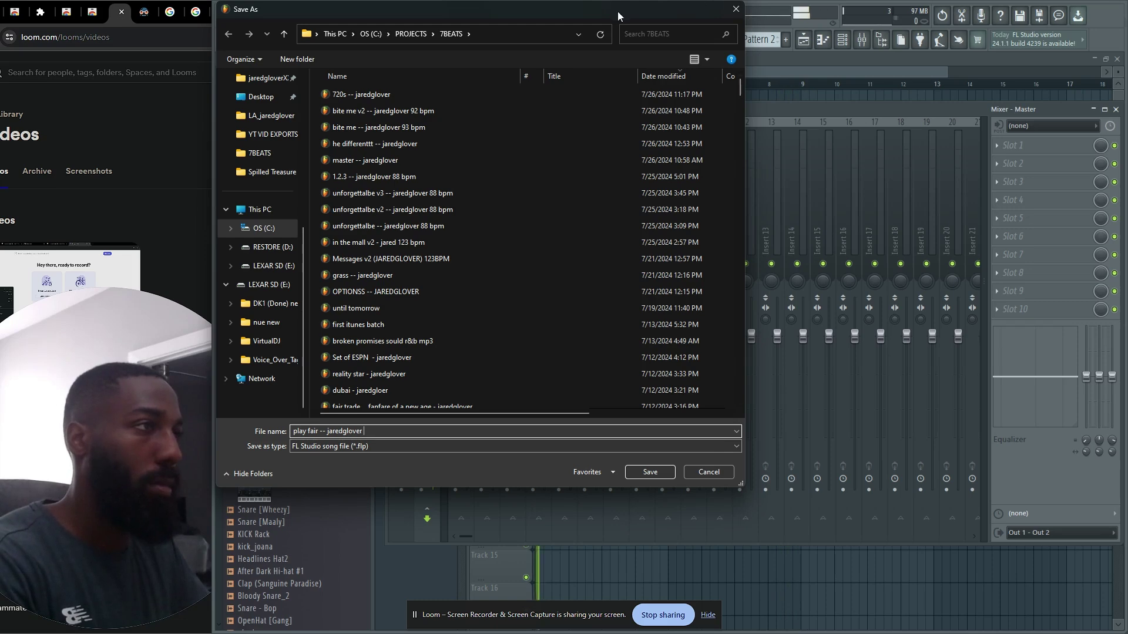
Calculate 69 x 2 with a web search in Microsoft Edge and close the browser window.
{"action": "left_click_drag", "start_coordinate": [618, 12], "coordinate": [630, 79]}
{"action": "key", "text": "super"}
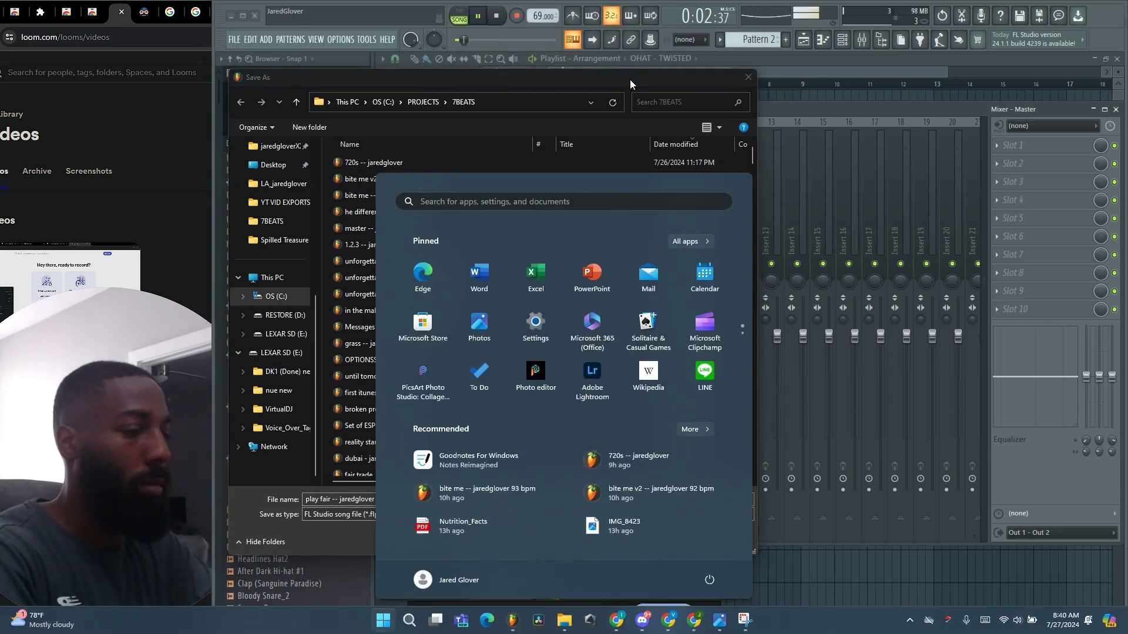
{"action": "type", "text": "69 x 2"}
{"action": "key", "text": "Escape"}
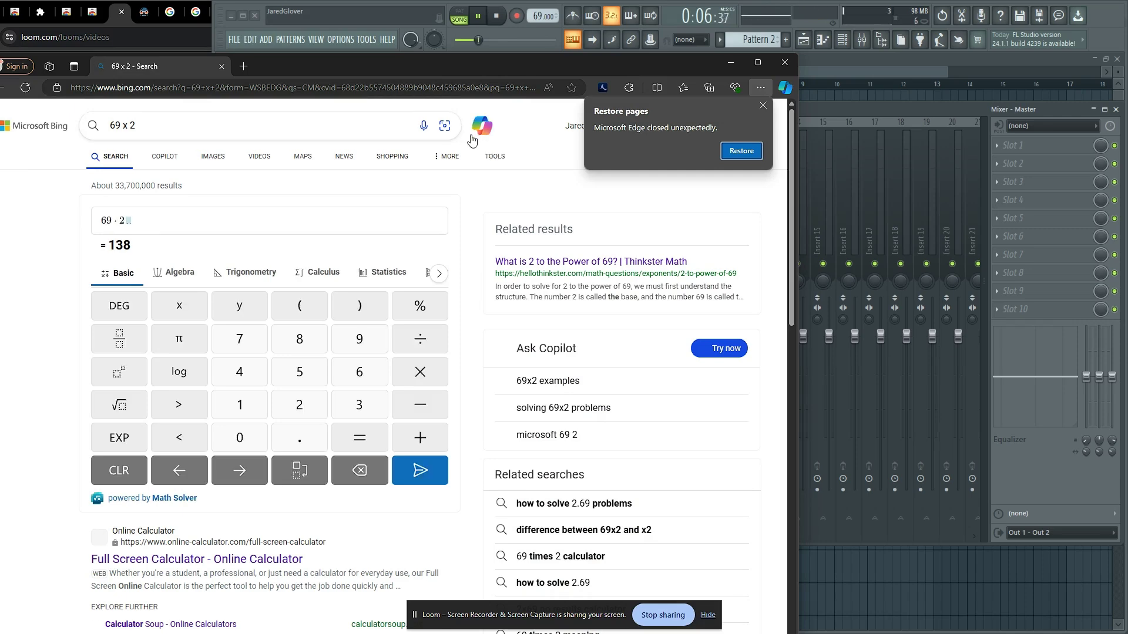
{"action": "left_click", "coordinate": [784, 62]}
Add "138 bpm" to the end of the project's file name and save it.
{"action": "left_click", "coordinate": [413, 511]}
{"action": "left_click", "coordinate": [414, 500]}
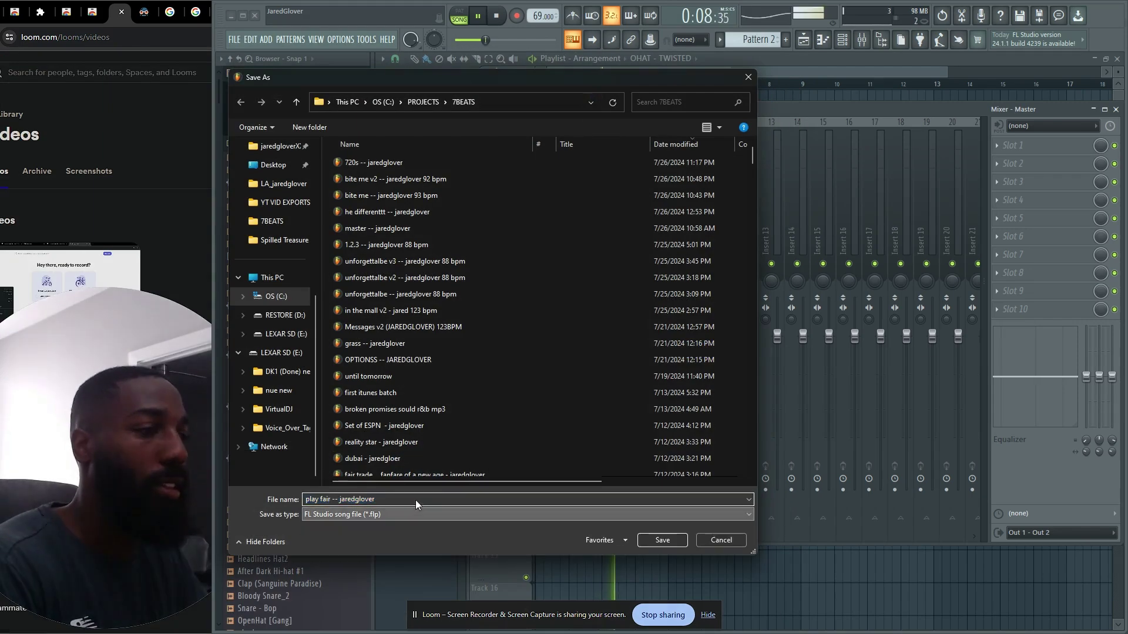
{"action": "left_click", "coordinate": [417, 500]}
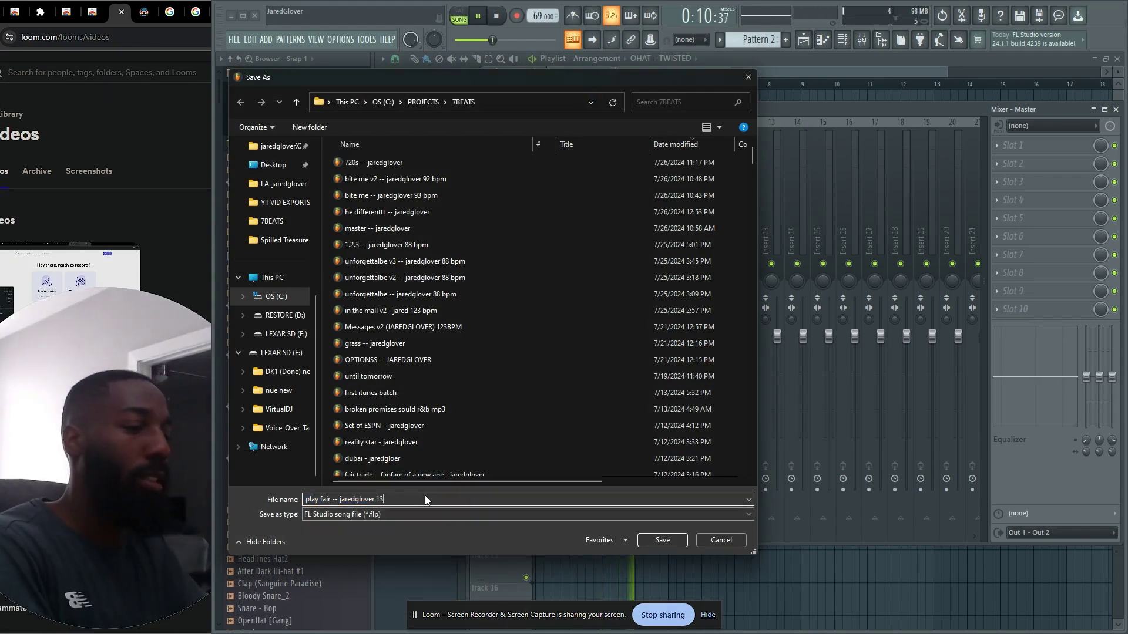
{"action": "type", "text": "bpm"}
{"action": "key", "text": "Return"}
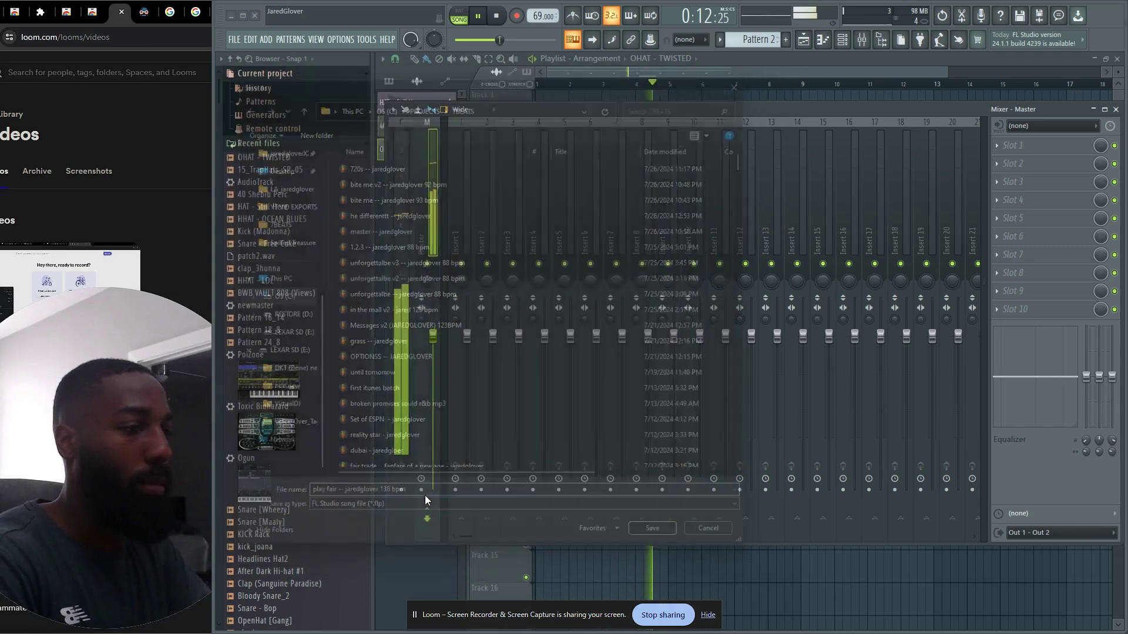
Load the recent newmaster preset onto the mixer's Master track.
{"action": "key", "text": "F6"}
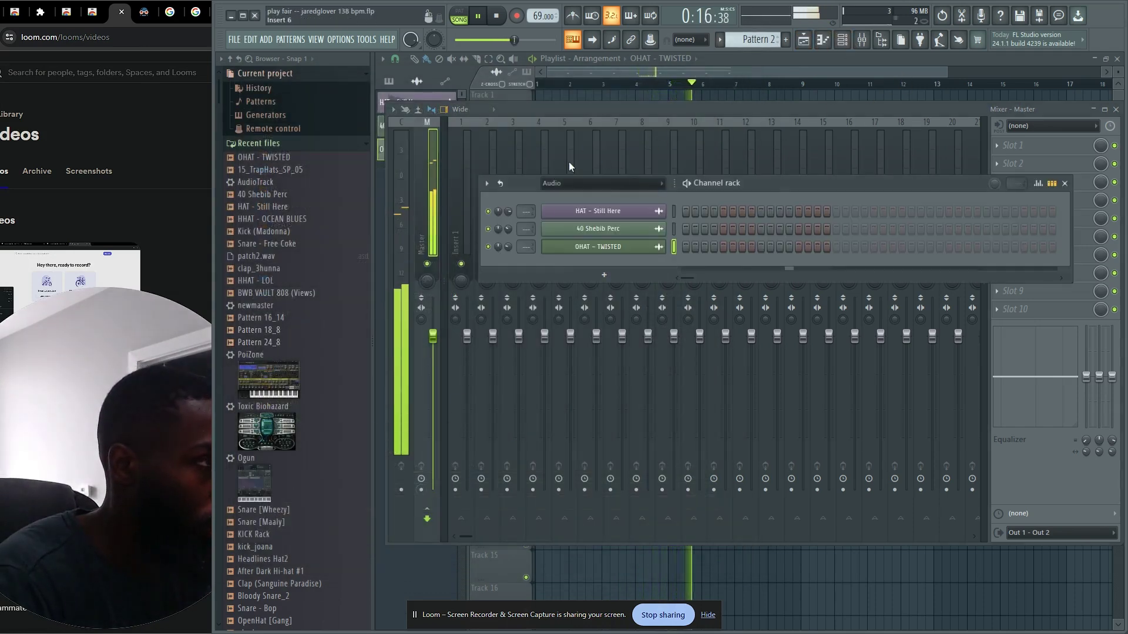
{"action": "left_click_drag", "start_coordinate": [263, 312], "coordinate": [428, 247]}
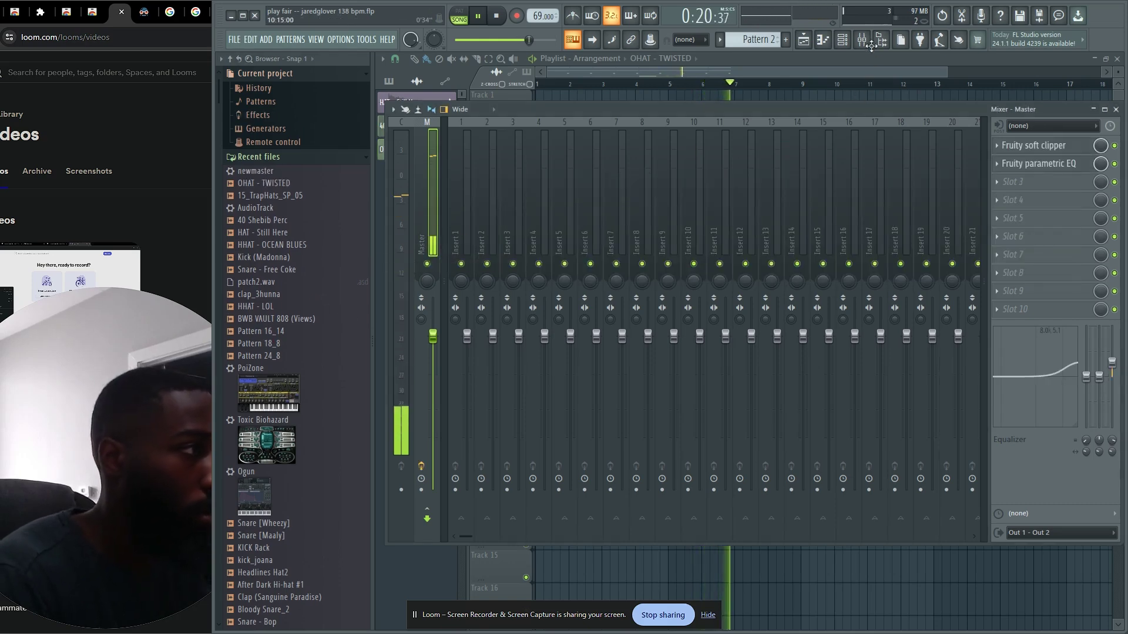
Set the channel rack's display filter to All and close the mixer, keeping the channel rack open.
{"action": "left_click", "coordinate": [842, 40]}
{"action": "left_click", "coordinate": [612, 187]}
{"action": "left_click", "coordinate": [613, 199]}
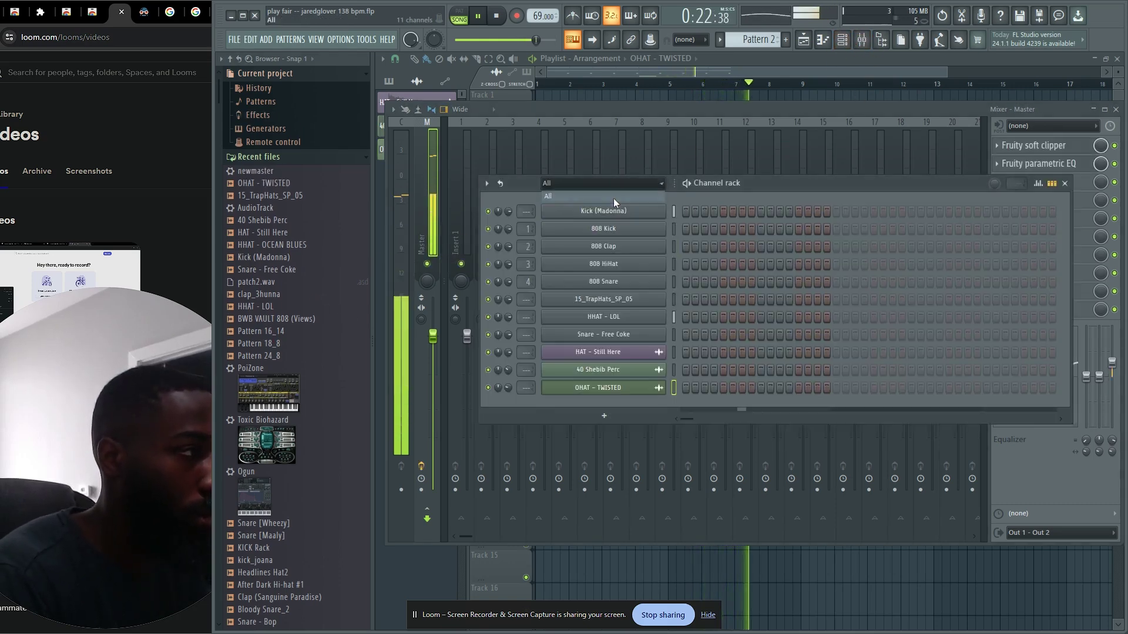
{"action": "left_click", "coordinate": [853, 43]}
{"action": "left_click", "coordinate": [853, 43]}
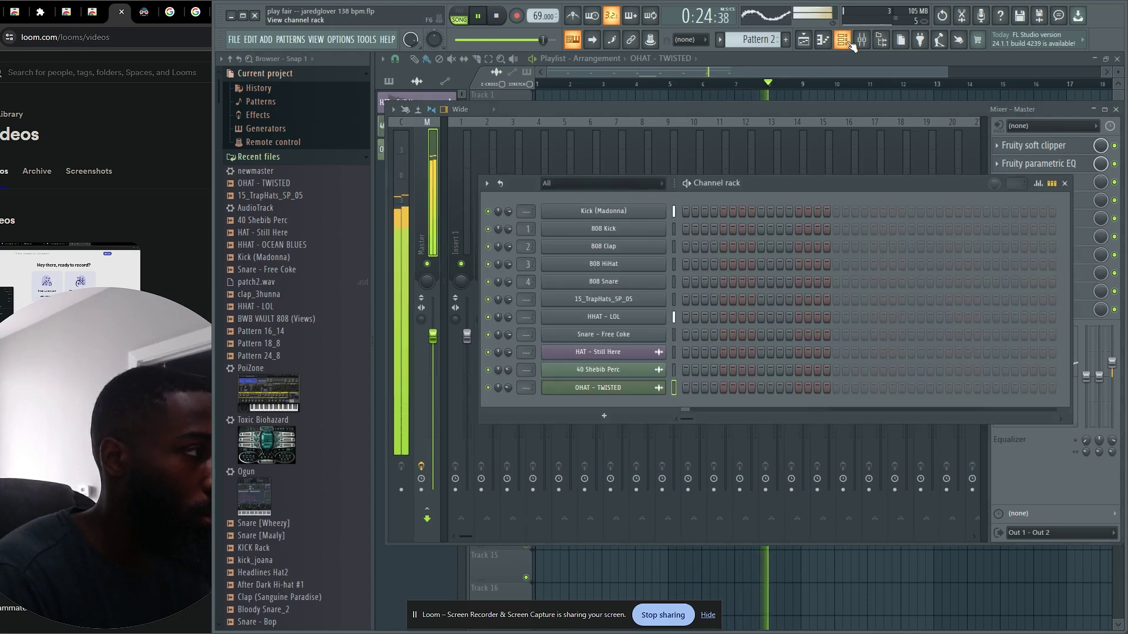
{"action": "left_click", "coordinate": [853, 43]}
{"action": "left_click", "coordinate": [870, 42]}
{"action": "left_click", "coordinate": [849, 44]}
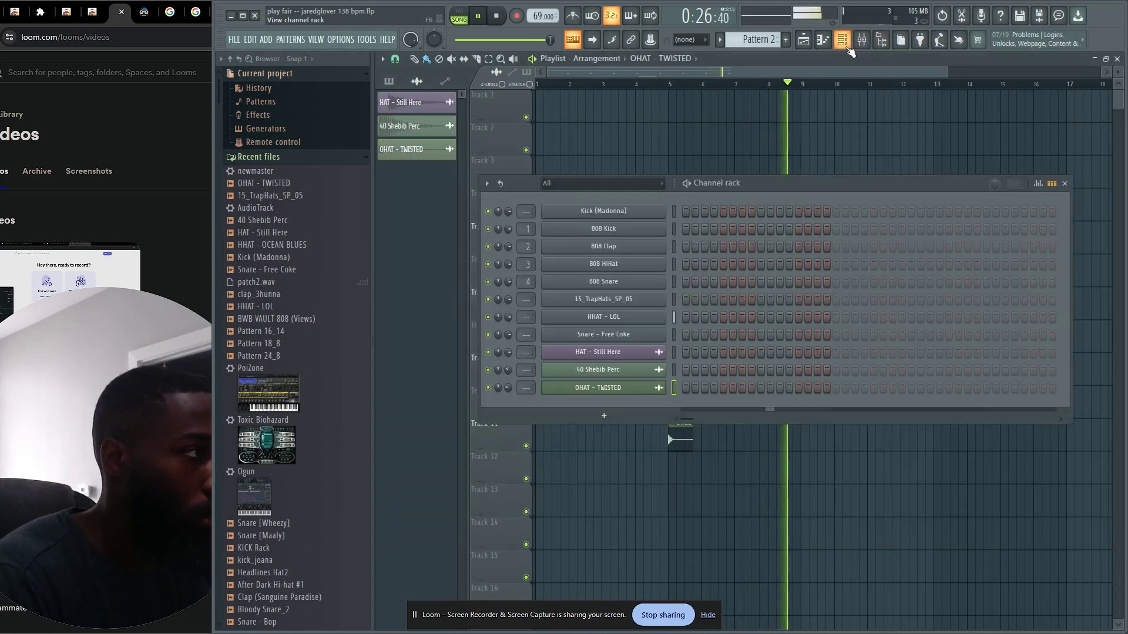
Stop playback and audition the 808 Mafia Snare sample from the recent files.
{"action": "scroll", "coordinate": [303, 469], "scroll_direction": "down", "scroll_amount": 10}
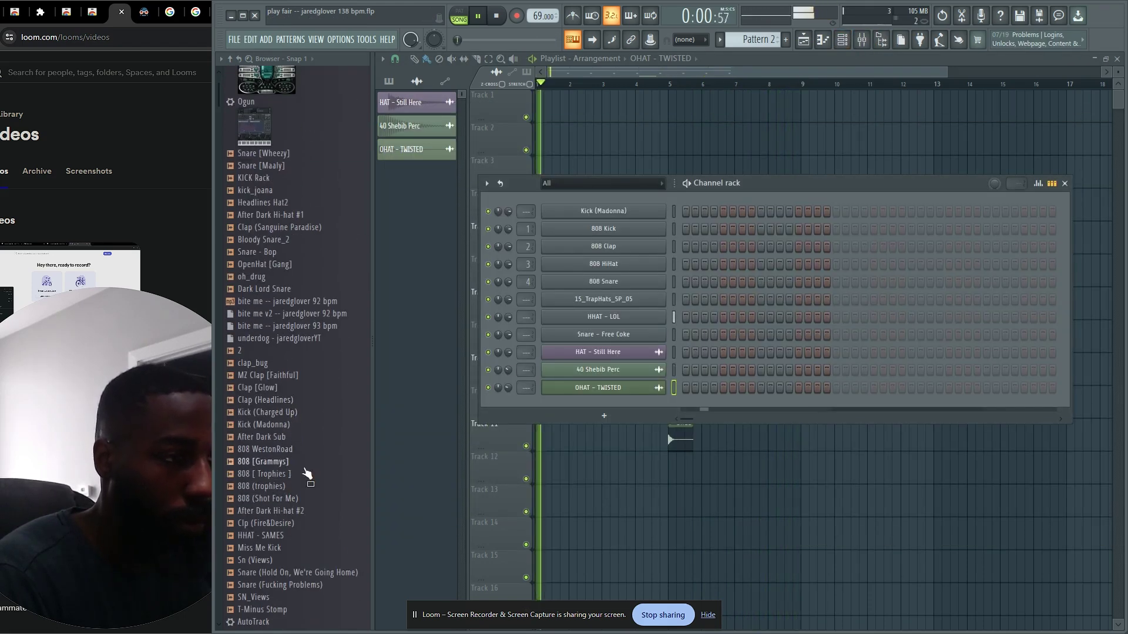
{"action": "scroll", "coordinate": [305, 475], "scroll_direction": "down", "scroll_amount": 20}
{"action": "key", "text": "space"}
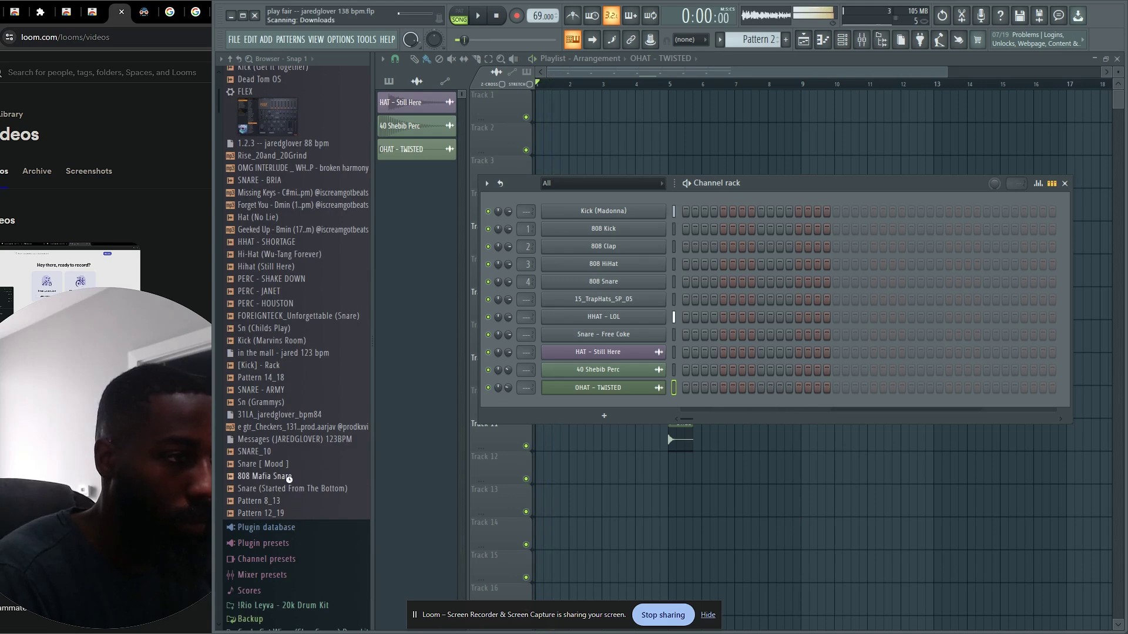
{"action": "left_click_drag", "start_coordinate": [289, 479], "coordinate": [293, 485]}
Place an empty Pattern 9 clip on Track 4 across bars 1 to 8 and add a PoiZone synth channel.
{"action": "left_click", "coordinate": [631, 510]}
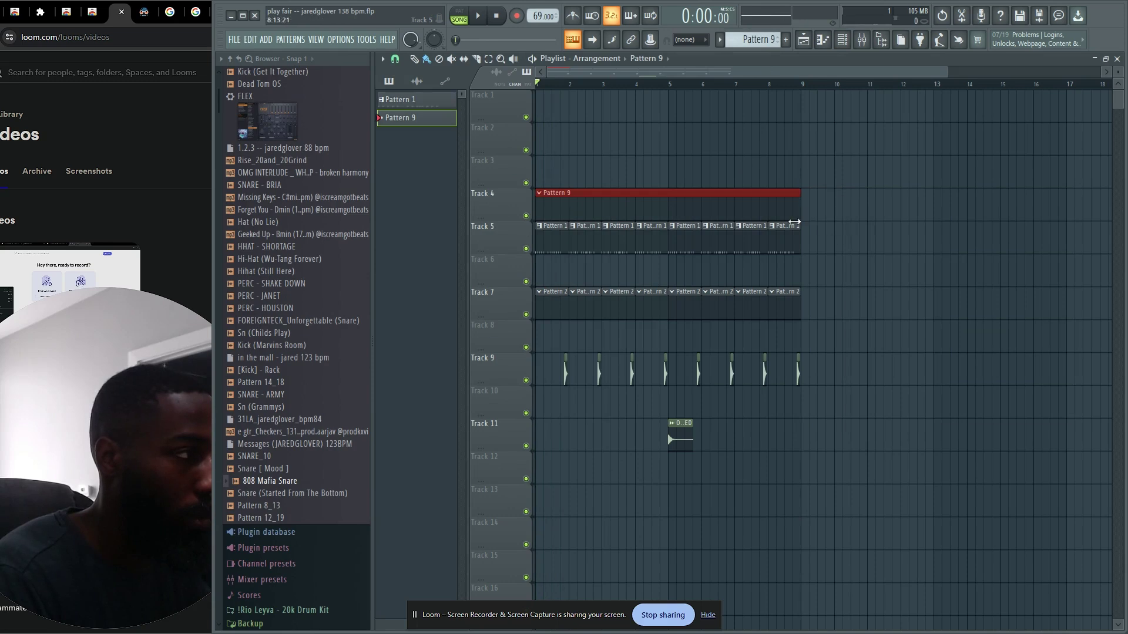
{"action": "double_click", "coordinate": [743, 196]}
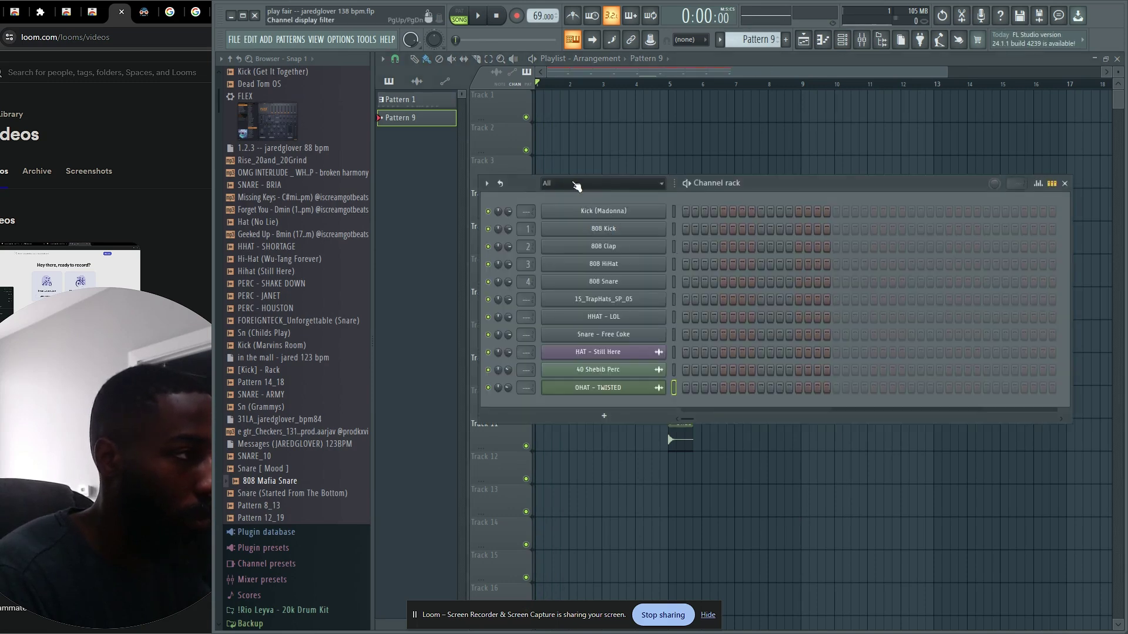
{"action": "left_click", "coordinate": [606, 416]}
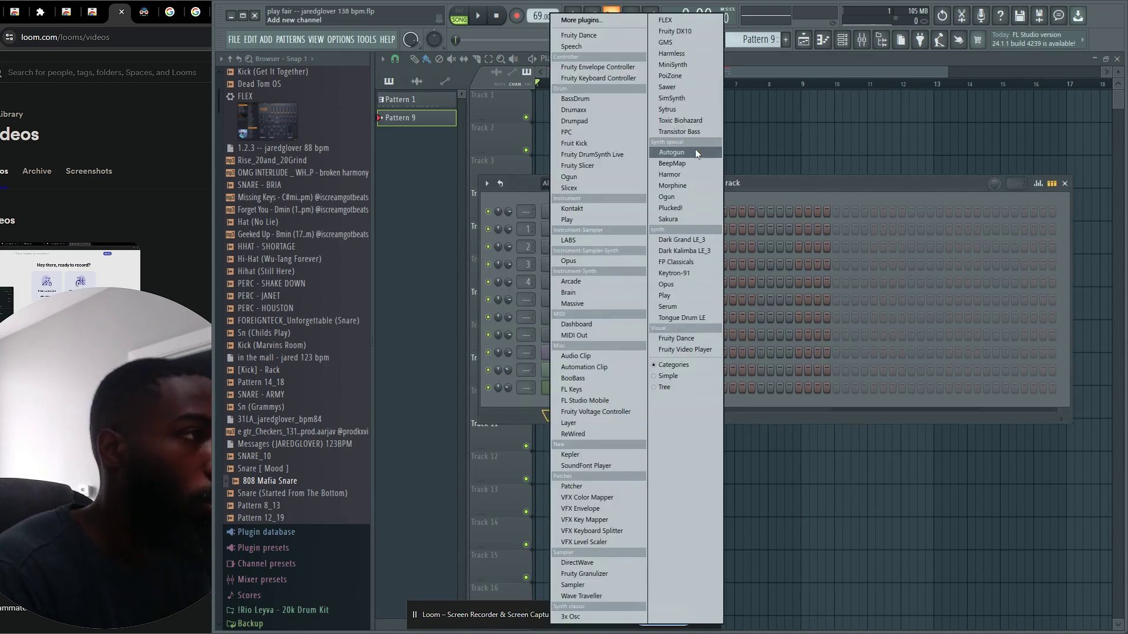
{"action": "left_click", "coordinate": [681, 77]}
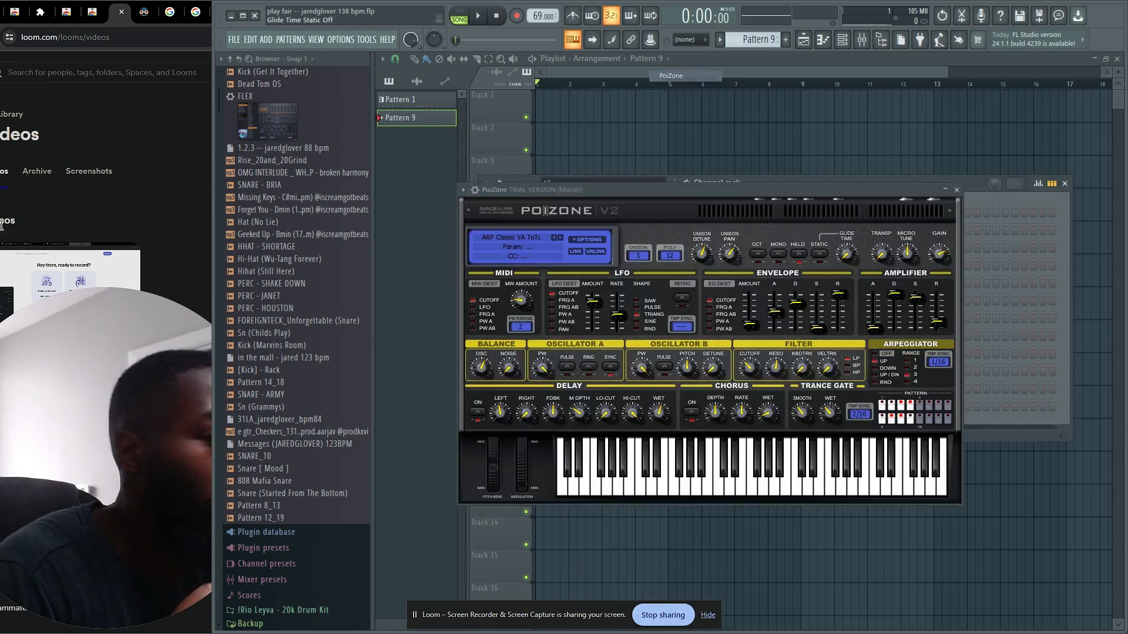
Load the BAS No Attack Saw ToTc preset from PoiZone's Default program bank.
{"action": "mouse_move", "coordinate": [2, 246]}
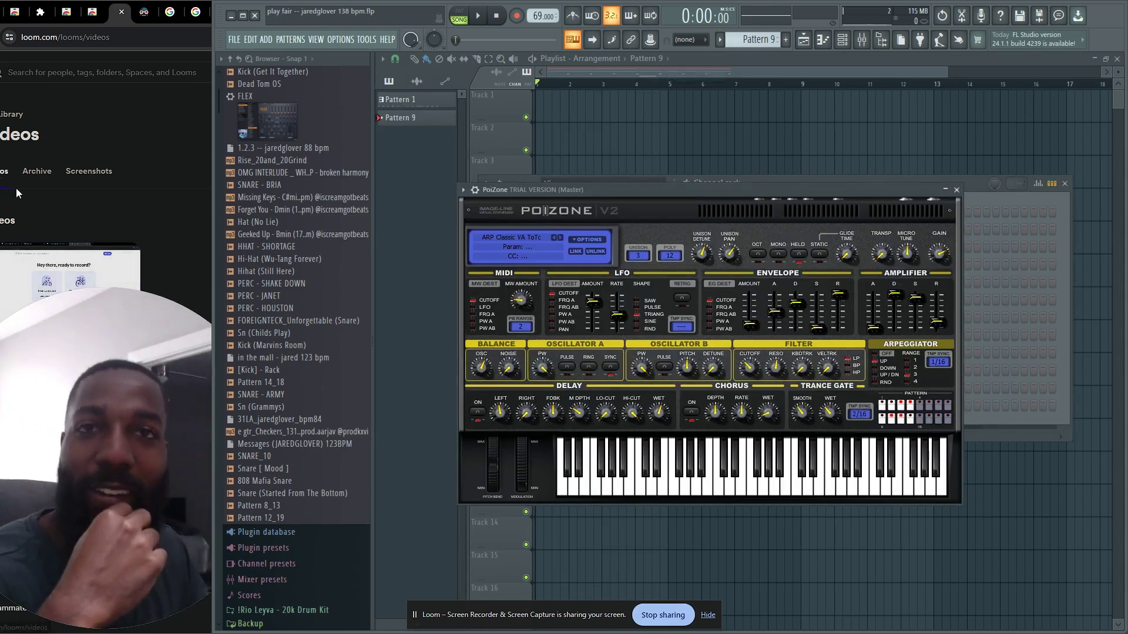
{"action": "left_click", "coordinate": [517, 238]}
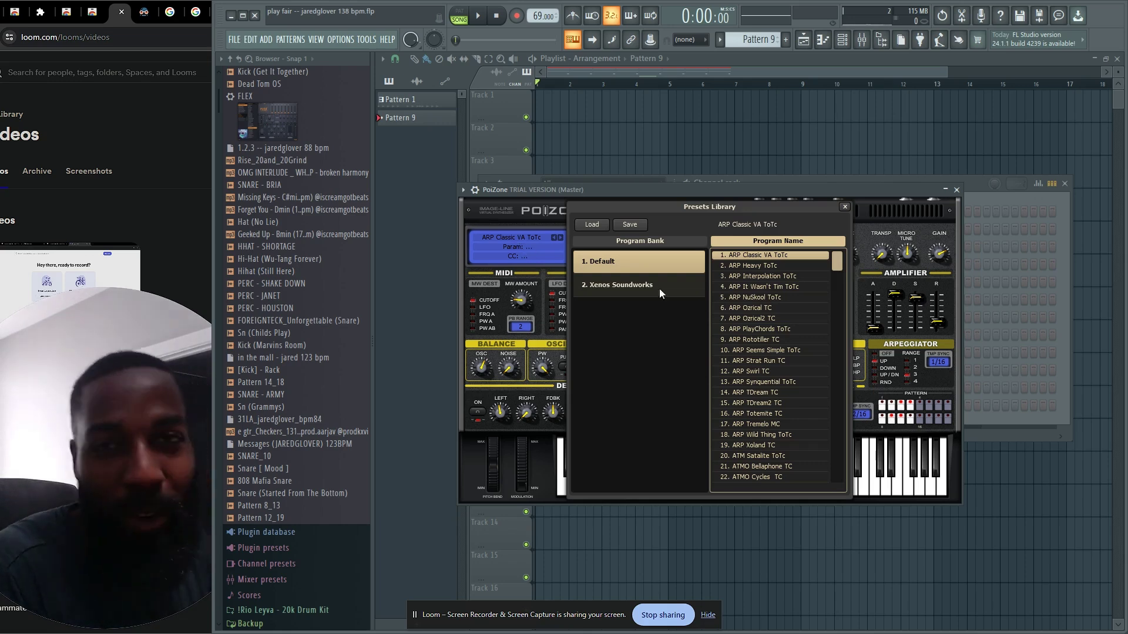
{"action": "scroll", "coordinate": [723, 406], "scroll_direction": "down", "scroll_amount": 3}
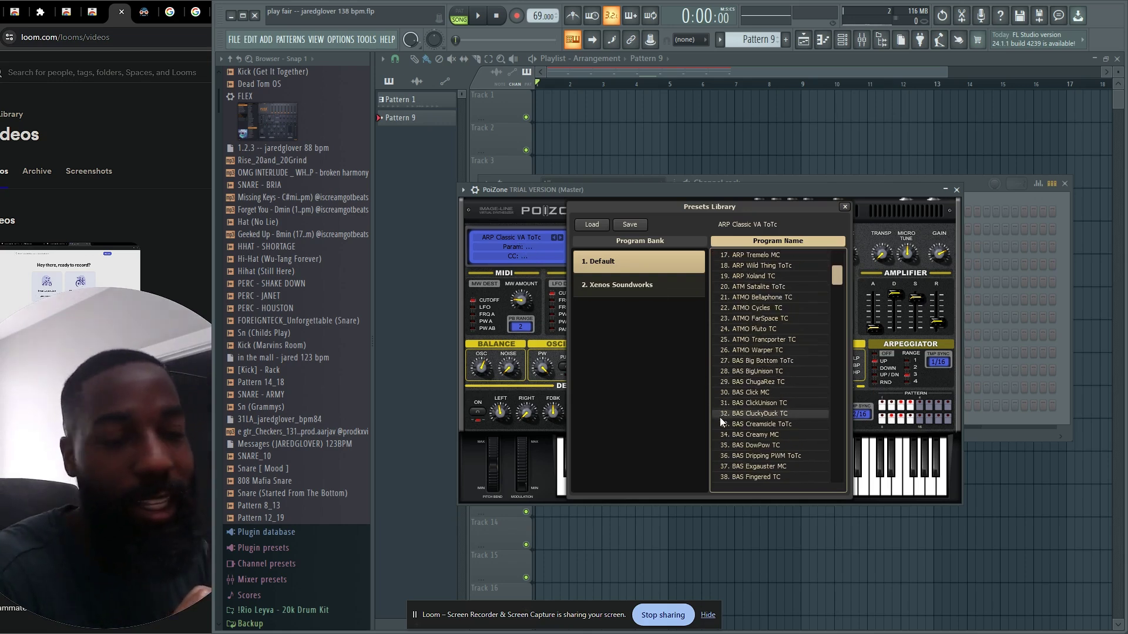
{"action": "left_click", "coordinate": [761, 424]}
{"action": "scroll", "coordinate": [762, 425], "scroll_direction": "down", "scroll_amount": 5}
{"action": "scroll", "coordinate": [762, 430], "scroll_direction": "down", "scroll_amount": 1}
{"action": "double_click", "coordinate": [763, 432]}
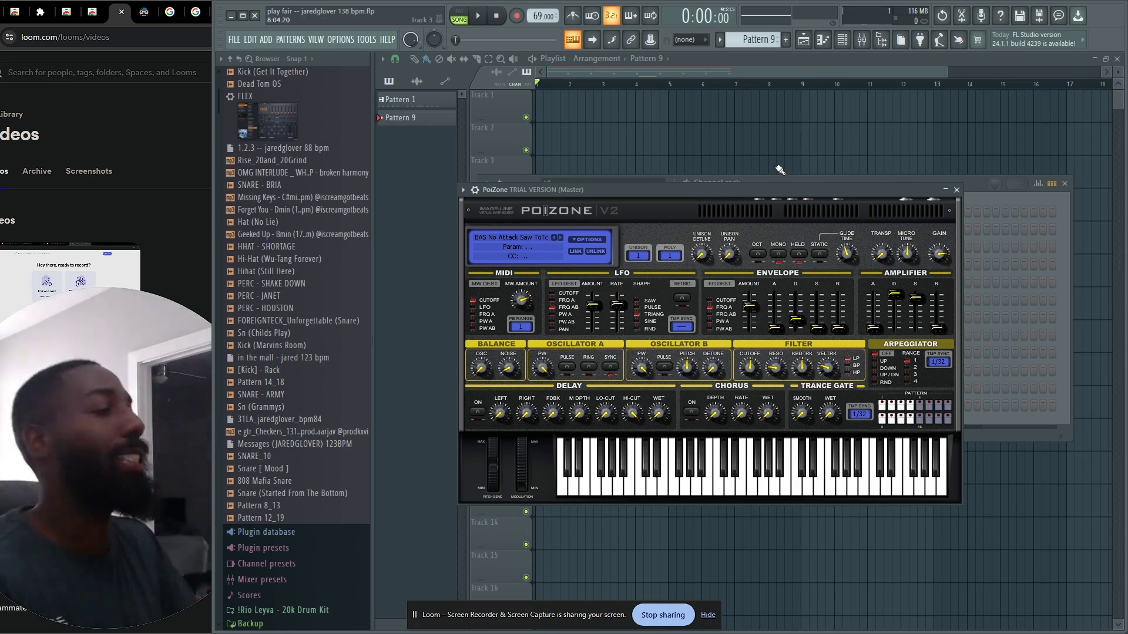
Play a short run of test notes to audition the BAS No Attack Saw ToTc preset.
{"action": "key", "text": "t"}
{"action": "key", "text": "w"}
{"action": "key", "text": "o"}
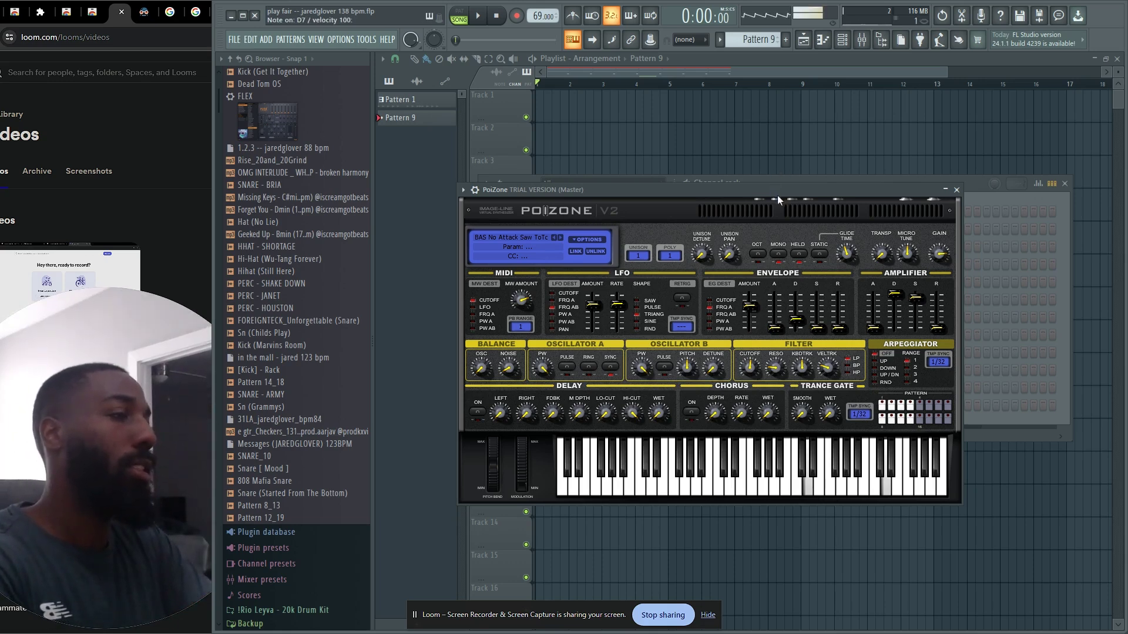
{"action": "key", "text": "i"}
{"action": "key", "text": "u"}
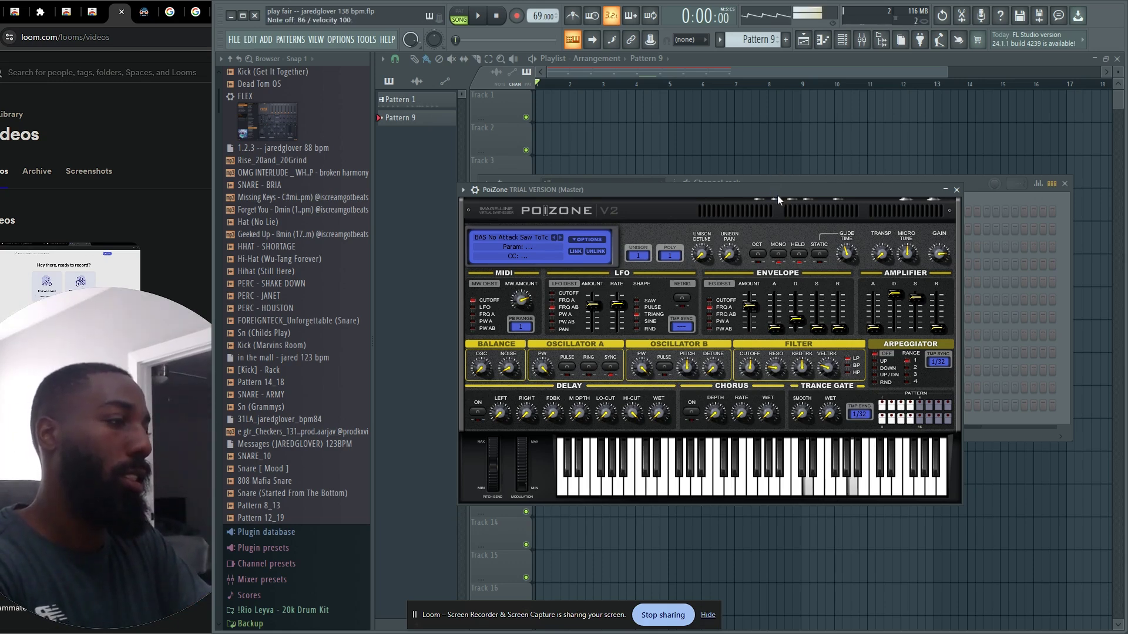
{"action": "key", "text": "y"}
{"action": "key", "text": "t"}
{"action": "key", "text": "w"}
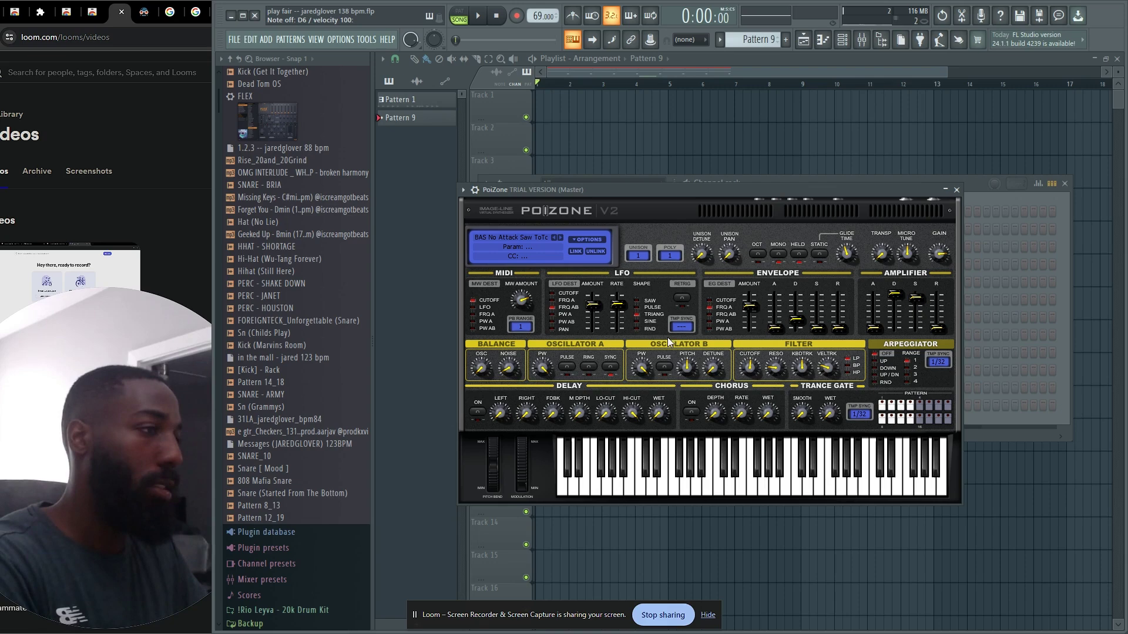
Switch PoiZone to the BAS Puncher TC preset and audition it with a few notes.
{"action": "left_click", "coordinate": [560, 237]}
{"action": "key", "text": "w"}
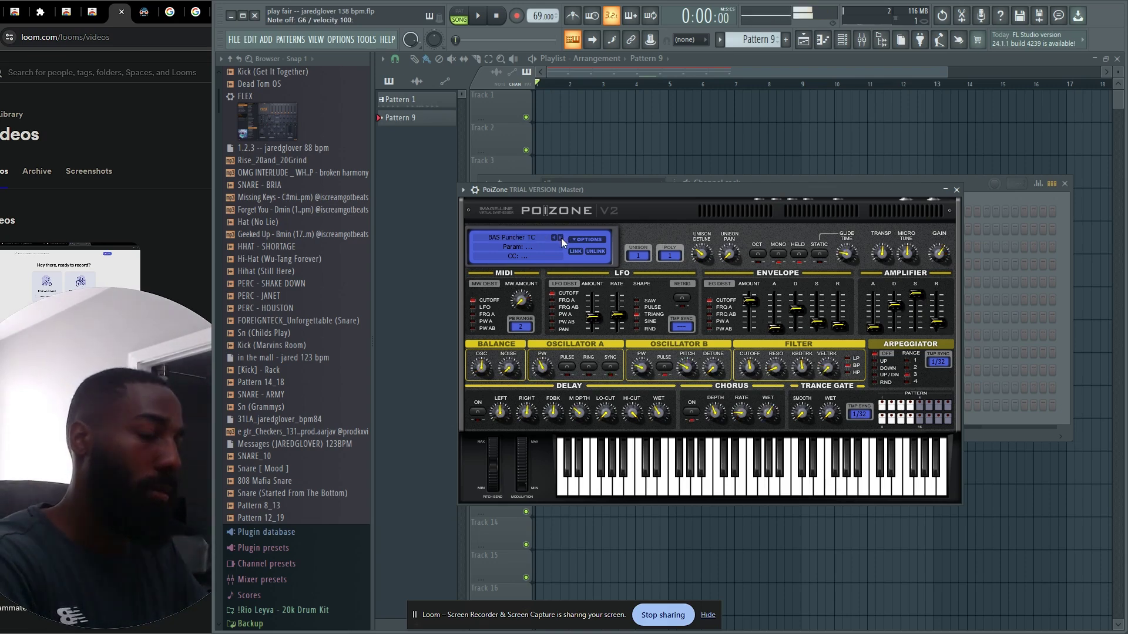
{"action": "key", "text": "F6"}
{"action": "key", "text": "q"}
{"action": "left_click", "coordinate": [652, 409]}
{"action": "left_click", "coordinate": [651, 409]}
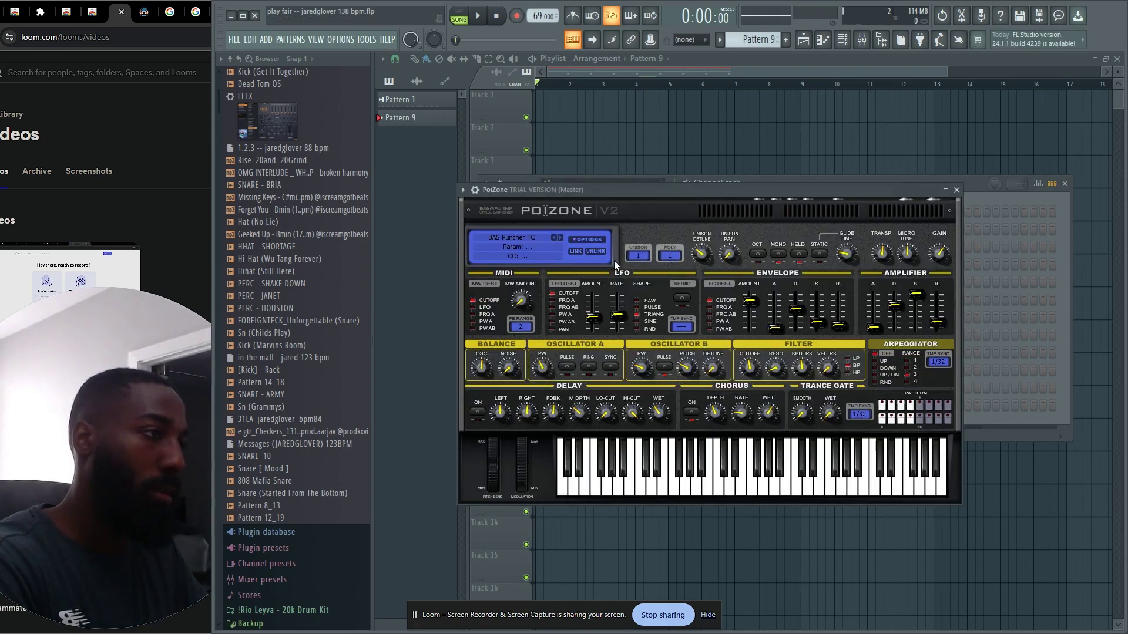
Move back through PoiZone's bass presets from BAS Narrow MC to BAS Little Phatty ToTc, playing test notes along the way.
{"action": "left_click", "coordinate": [554, 238]}
{"action": "left_click", "coordinate": [554, 238]}
{"action": "key", "text": "w"}
{"action": "key", "text": "t"}
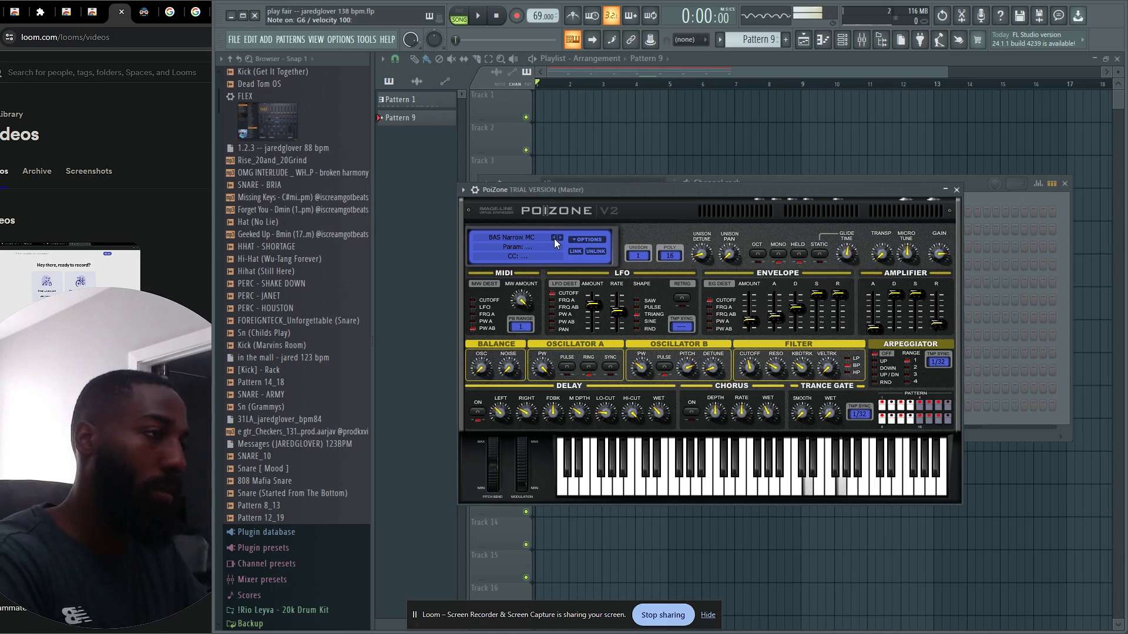
{"action": "key", "text": "u"}
{"action": "key", "text": "y"}
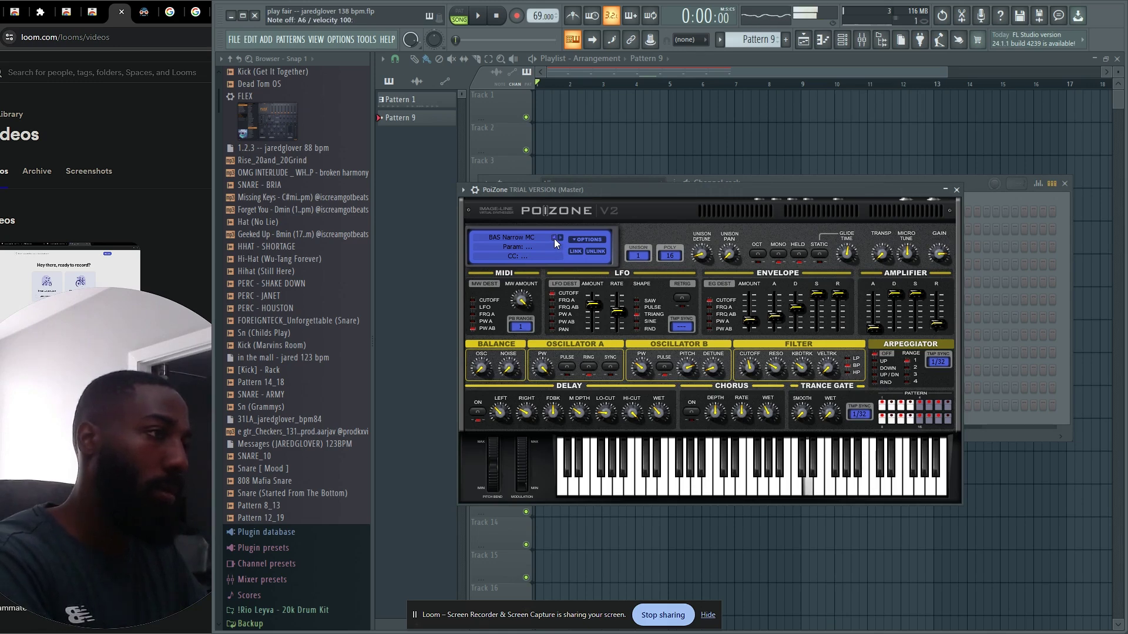
{"action": "left_click", "coordinate": [554, 239]}
{"action": "key", "text": "y"}
{"action": "left_click", "coordinate": [555, 238]}
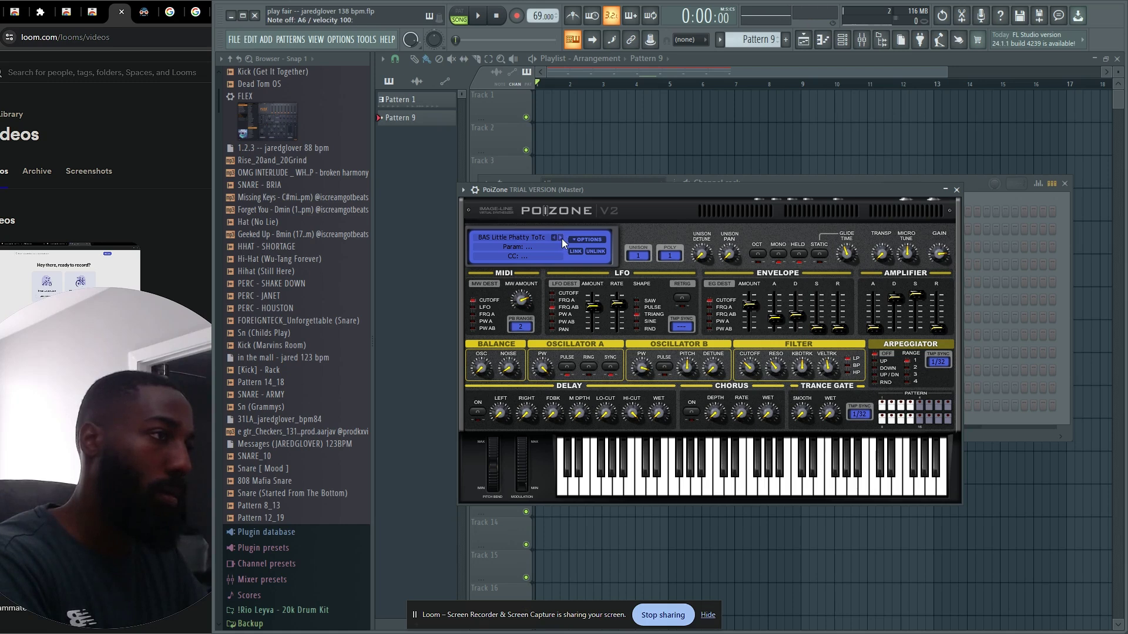
Step forward through PoiZone's presets from BAS Little Phatty ToTc to GATE Autobaun TC, auditioning them with test notes.
{"action": "left_click", "coordinate": [561, 238]}
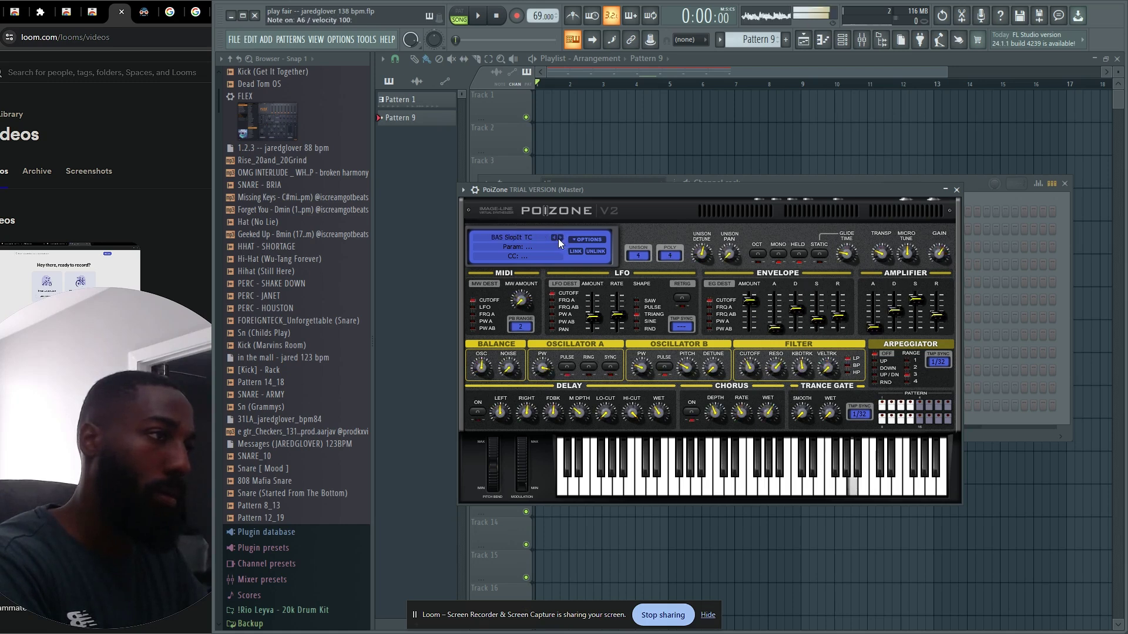
{"action": "left_click", "coordinate": [561, 239]}
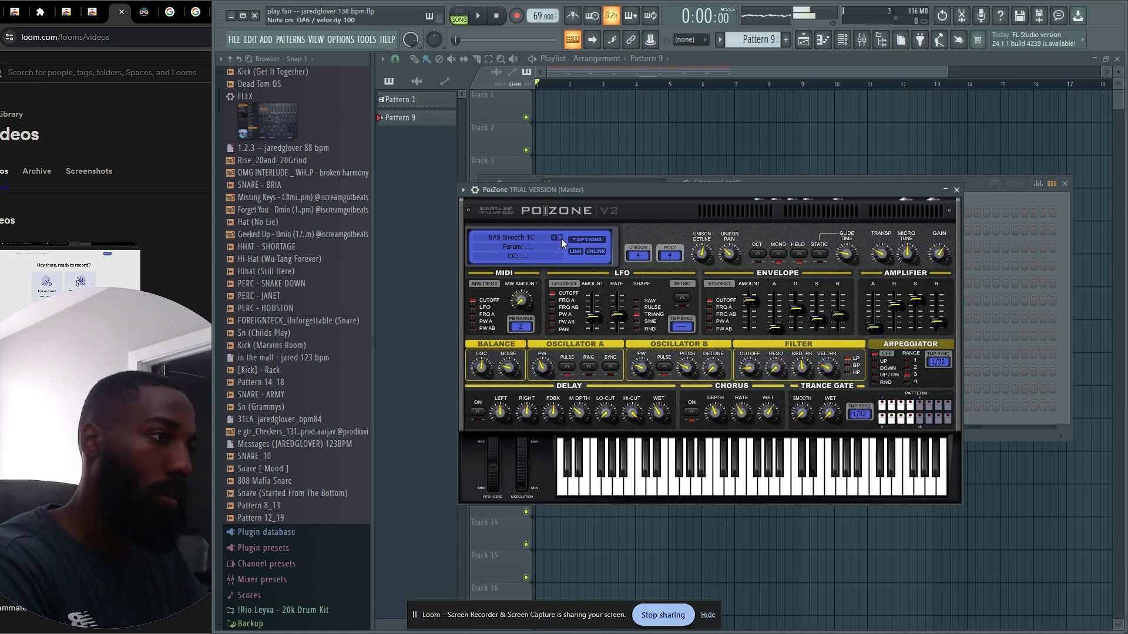
{"action": "left_click", "coordinate": [562, 238]}
{"action": "left_click", "coordinate": [559, 239]}
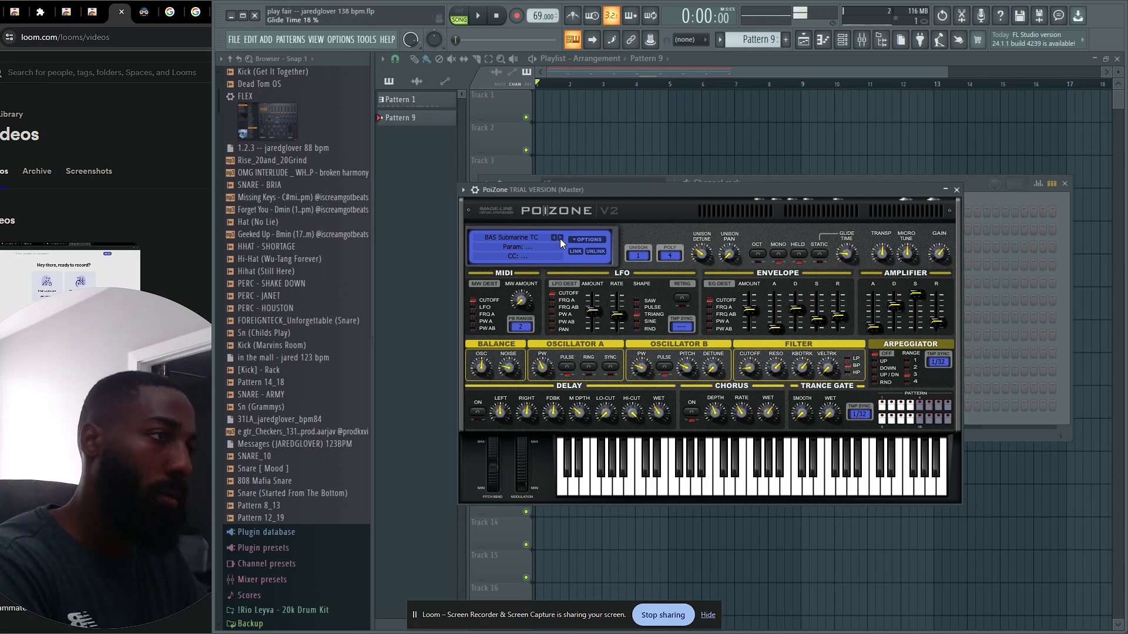
{"action": "left_click", "coordinate": [560, 238]}
{"action": "left_click", "coordinate": [560, 239]}
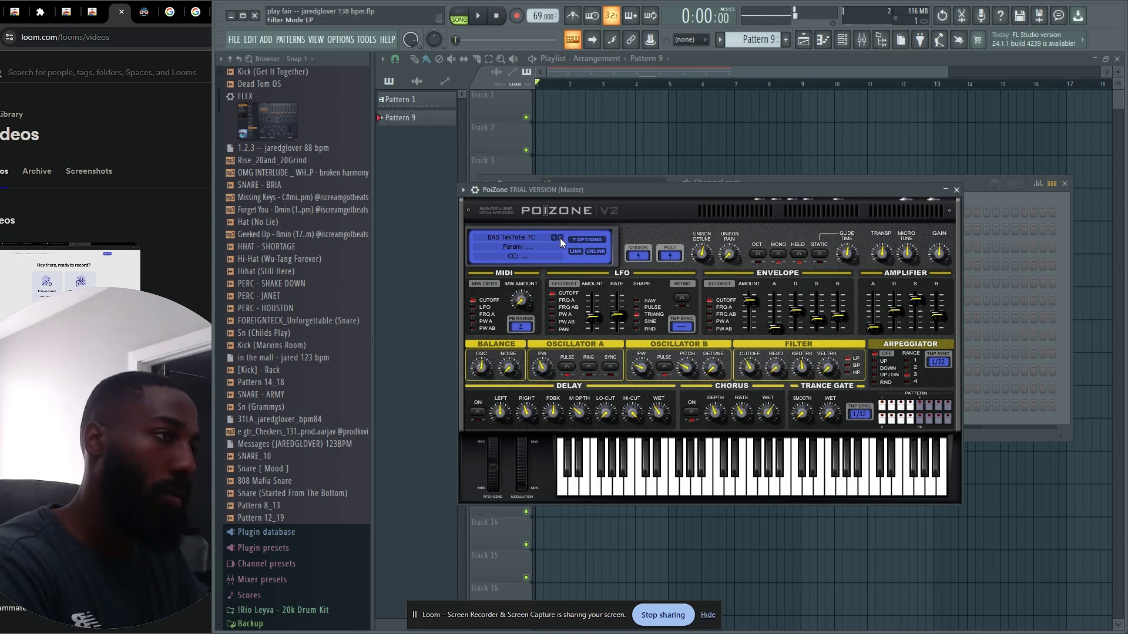
{"action": "left_click", "coordinate": [559, 238]}
{"action": "left_click", "coordinate": [559, 237]}
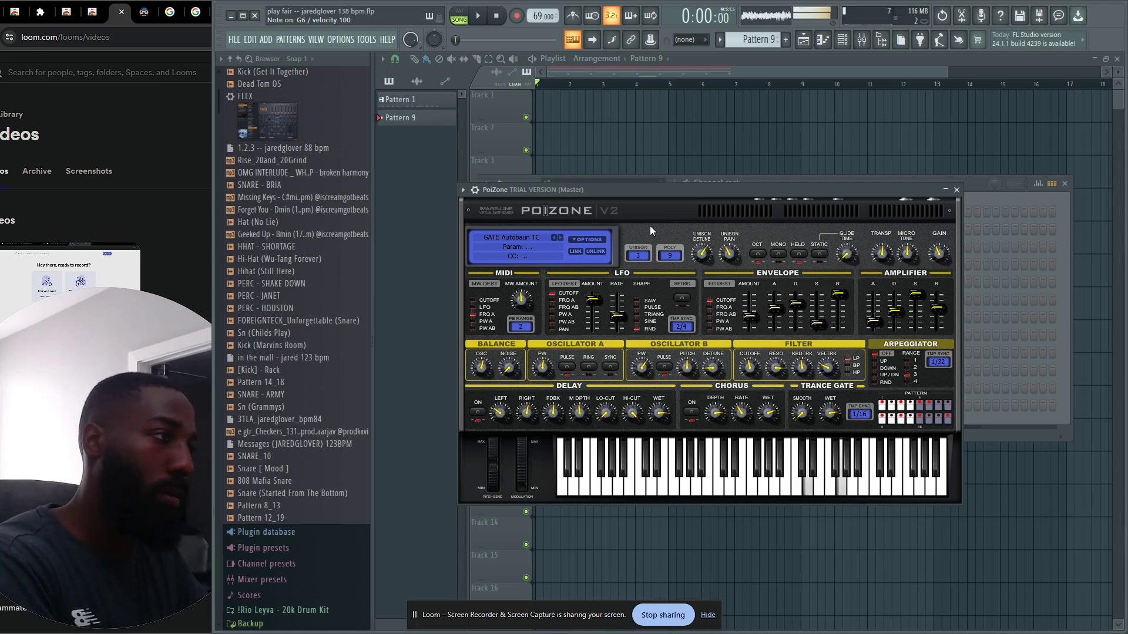
Open the PoiZone channel's piano roll for Pattern 9 at the first bar.
{"action": "left_click", "coordinate": [980, 194]}
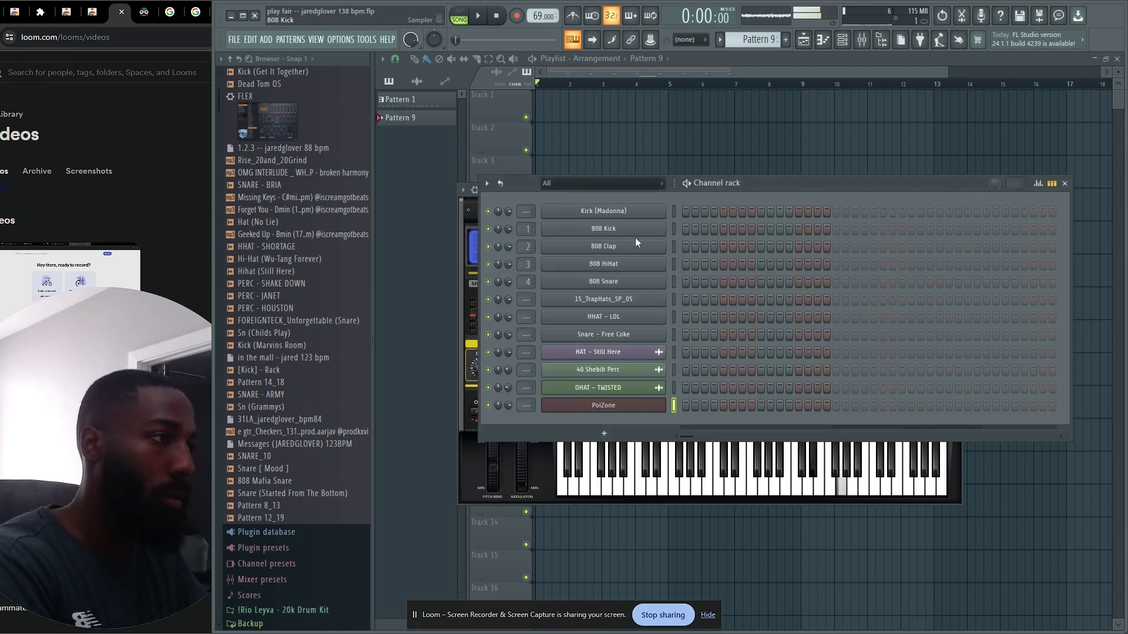
{"action": "right_click", "coordinate": [654, 406]}
{"action": "left_click", "coordinate": [714, 405]}
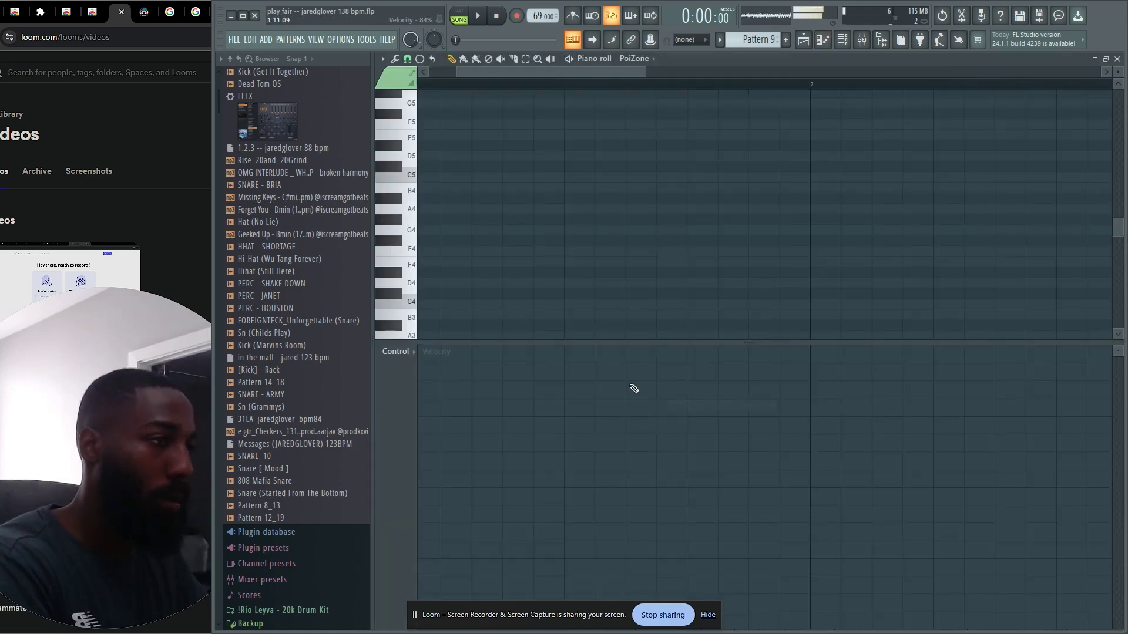
{"action": "left_click_drag", "start_coordinate": [566, 73], "coordinate": [518, 76]}
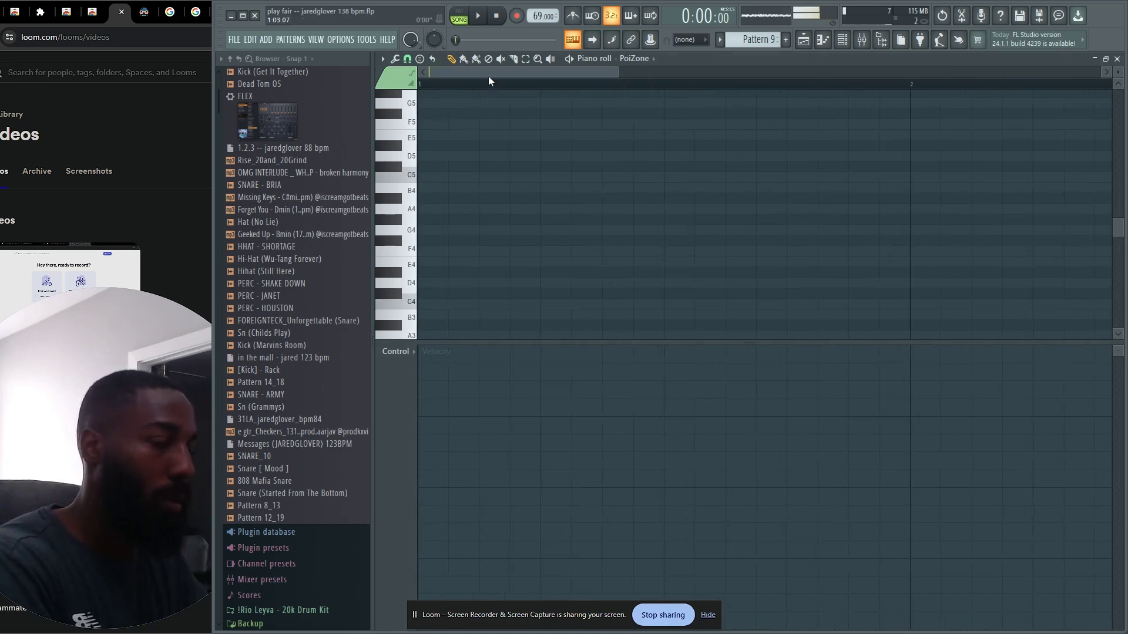
Try out a melody on the GATE Autobaun TC preset, playing notes such as D6, D#6 and G6 without recording.
{"action": "key", "text": "w"}
{"action": "key", "text": "t"}
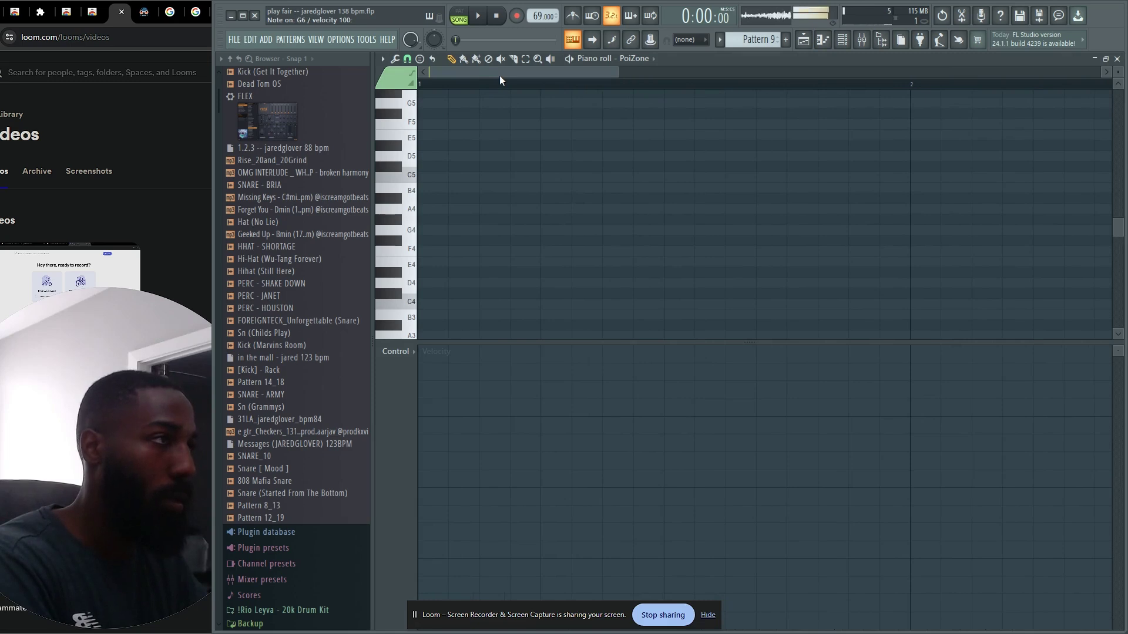
{"action": "key", "text": "w"}
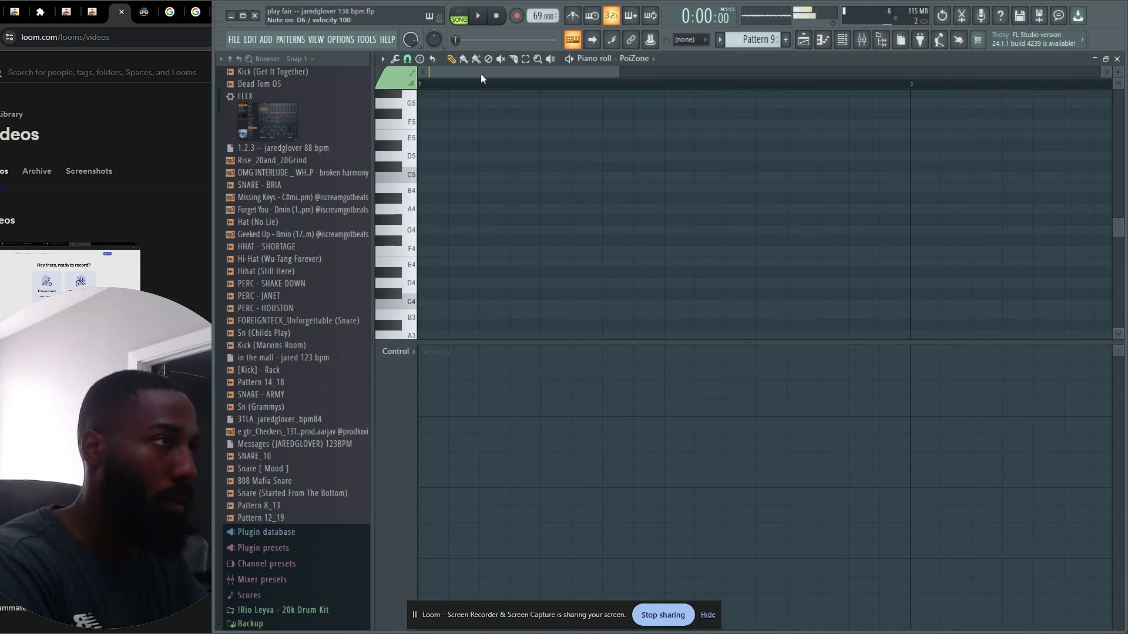
{"action": "key", "text": "t"}
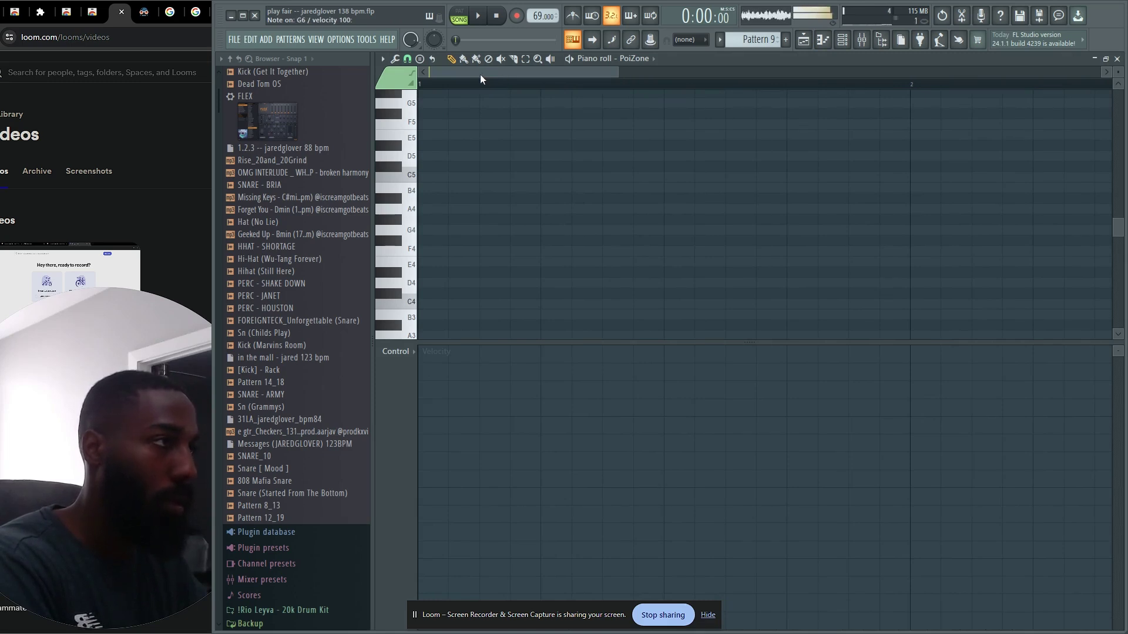
{"action": "key", "text": "w"}
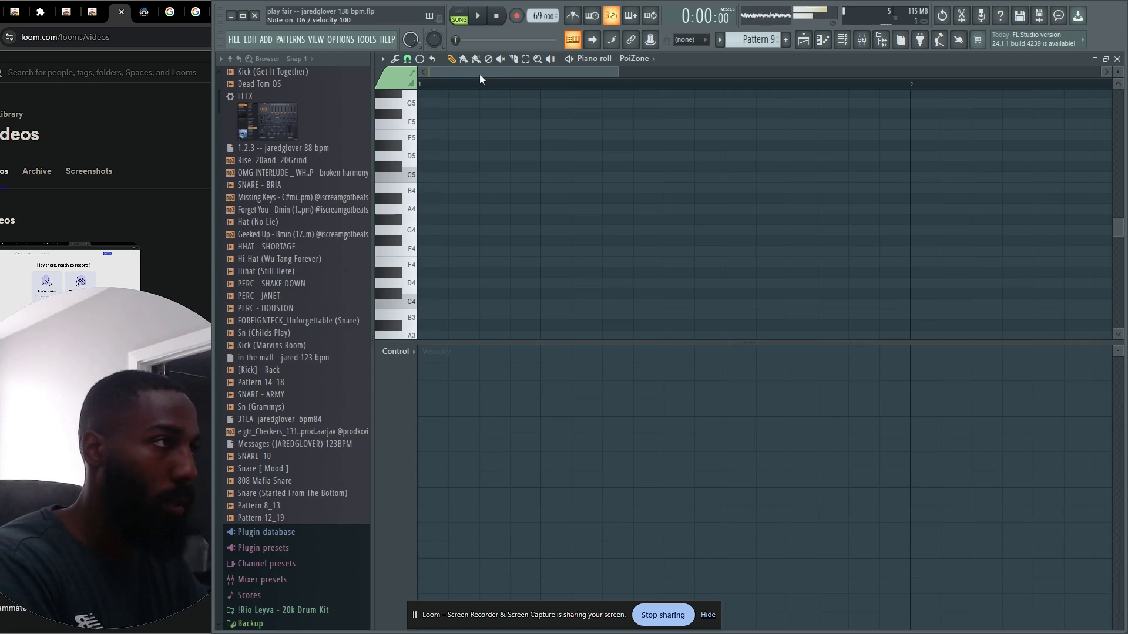
{"action": "key", "text": "3"}
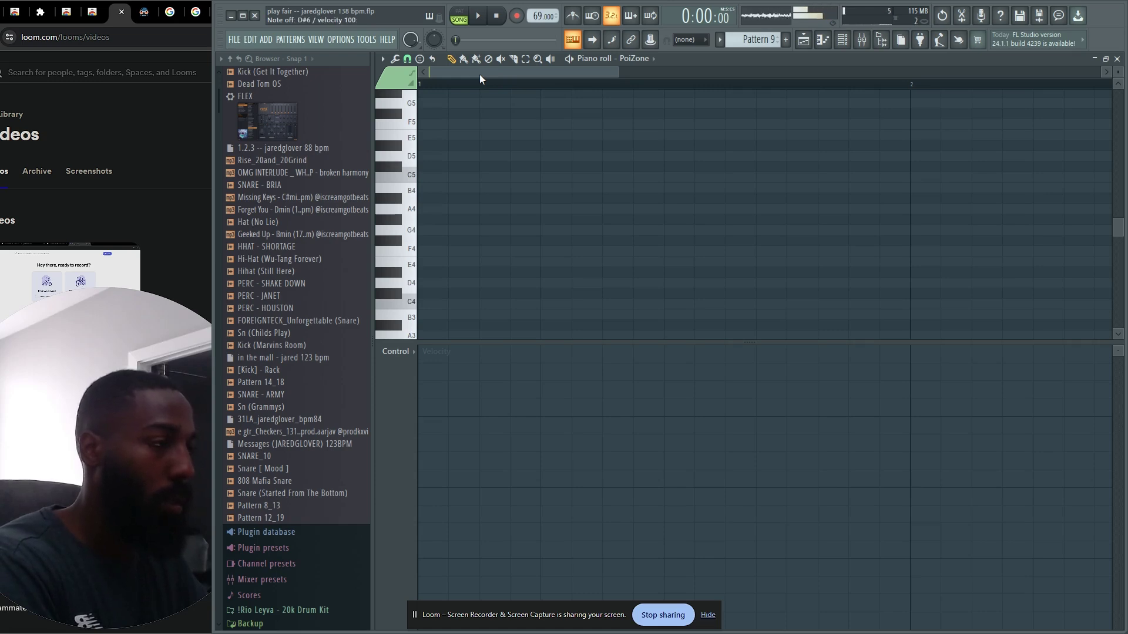
{"action": "key", "text": "3"}
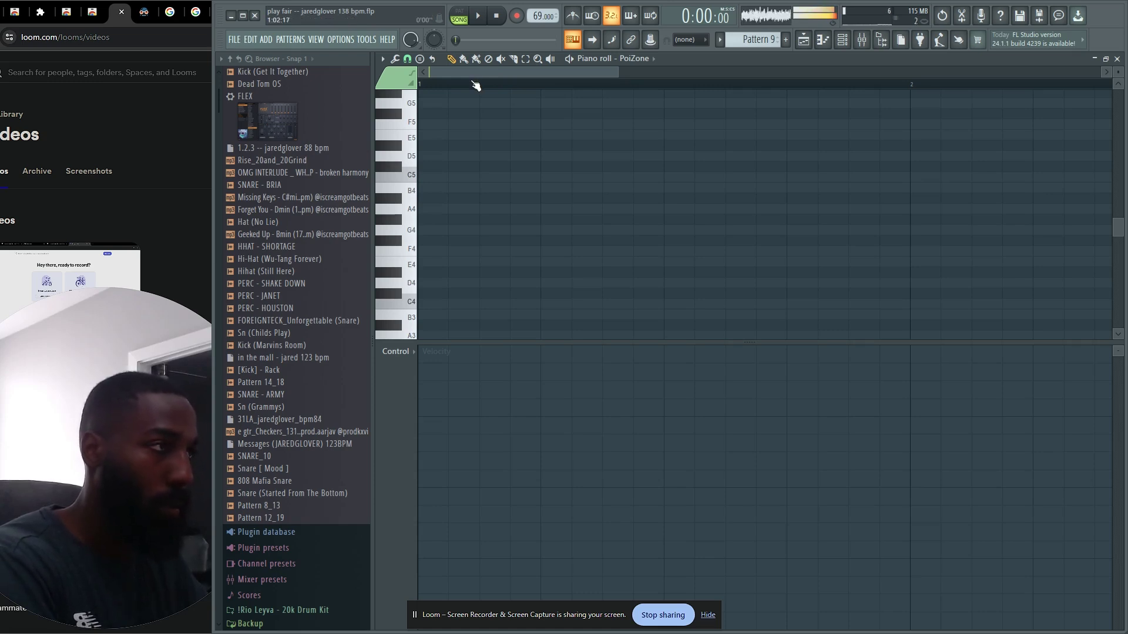
{"action": "key", "text": "w"}
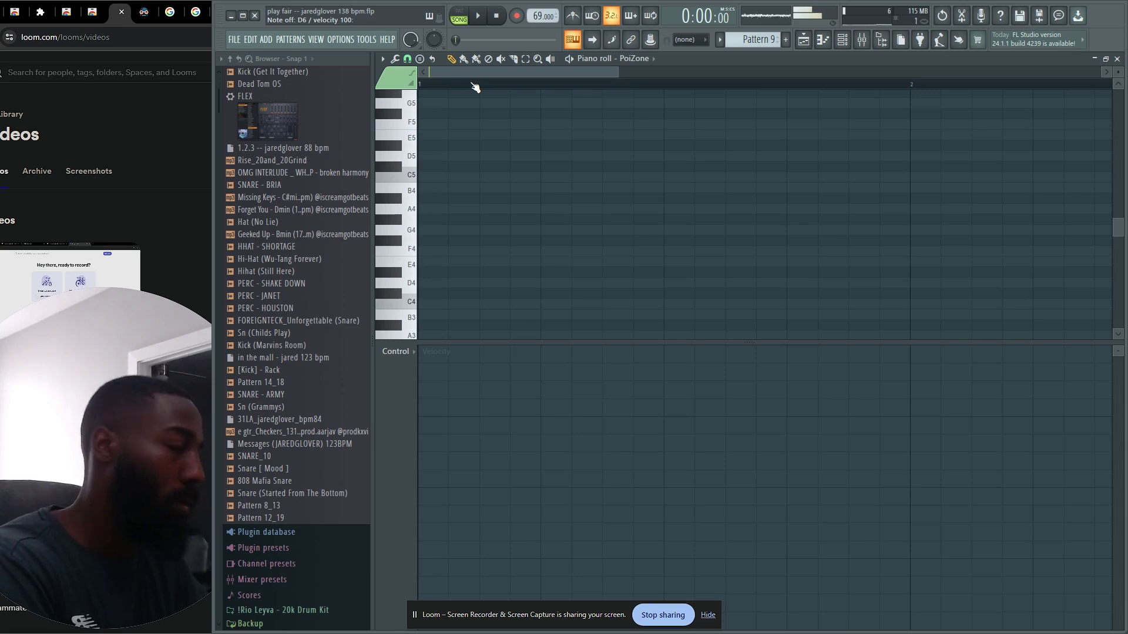
{"action": "key", "text": "3"}
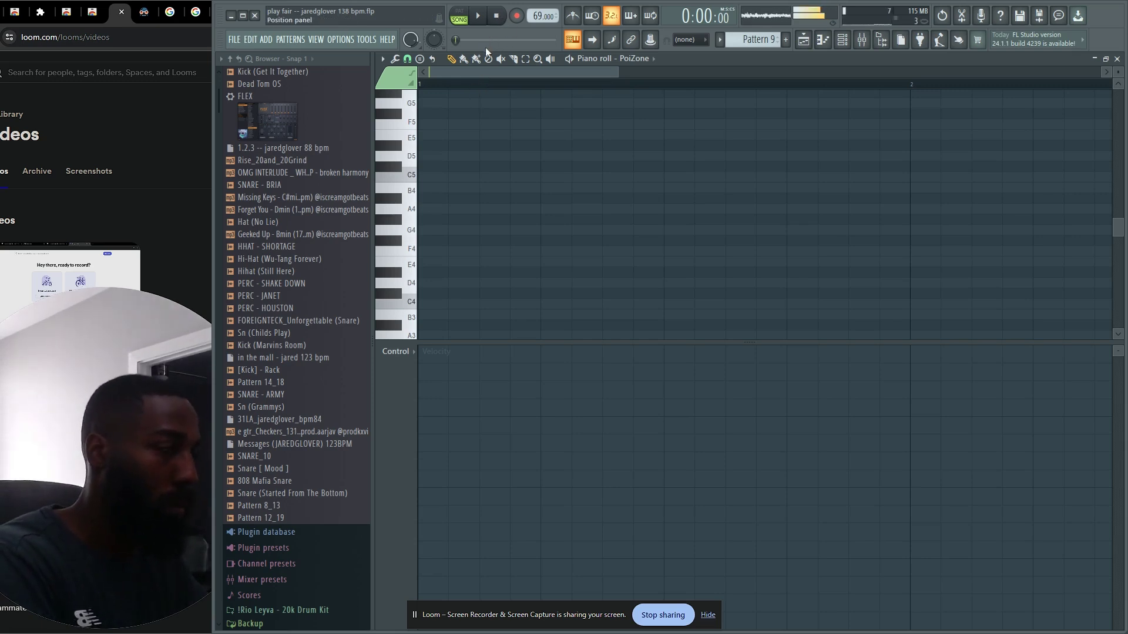
{"action": "key", "text": "3"}
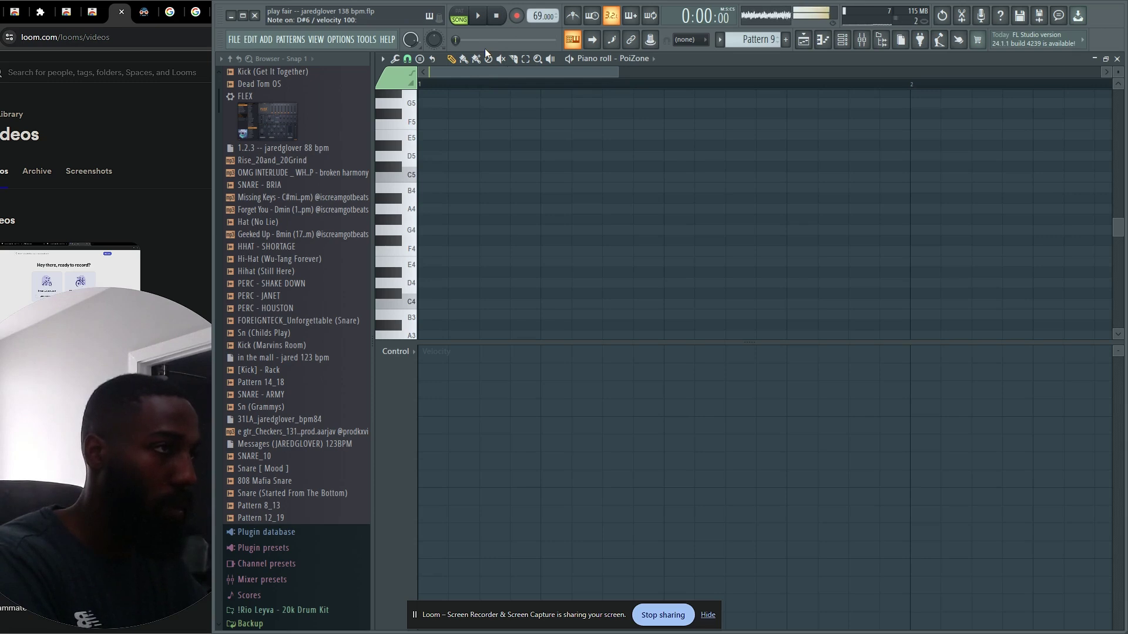
{"action": "key", "text": "w"}
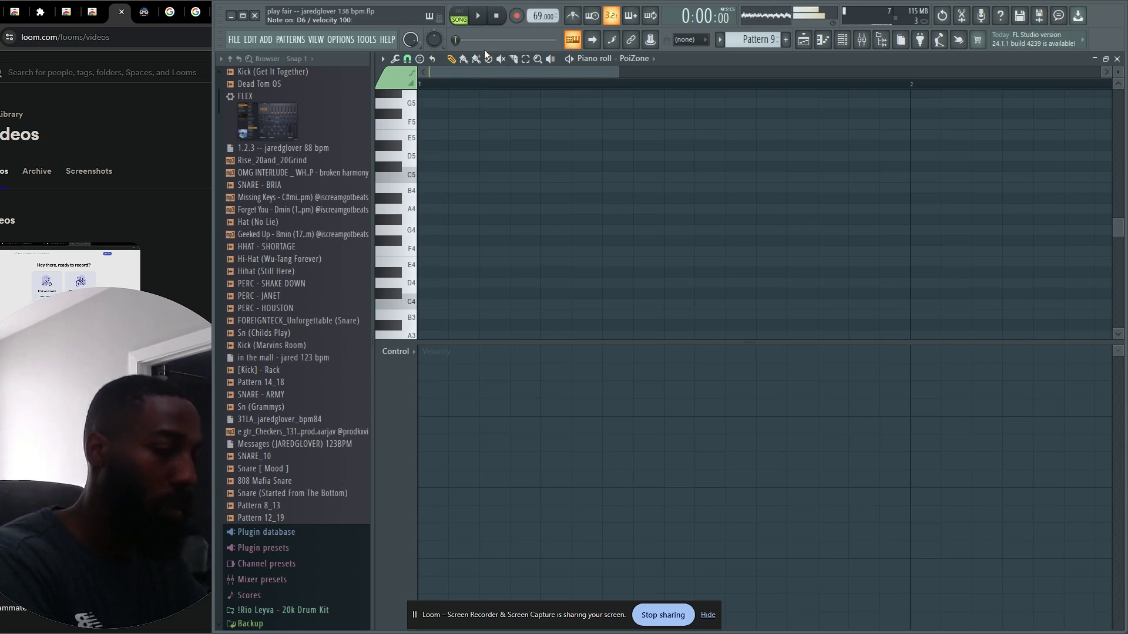
{"action": "key", "text": "0"}
{"action": "key", "text": "o"}
{"action": "key", "text": "n"}
{"action": "key", "text": "m"}
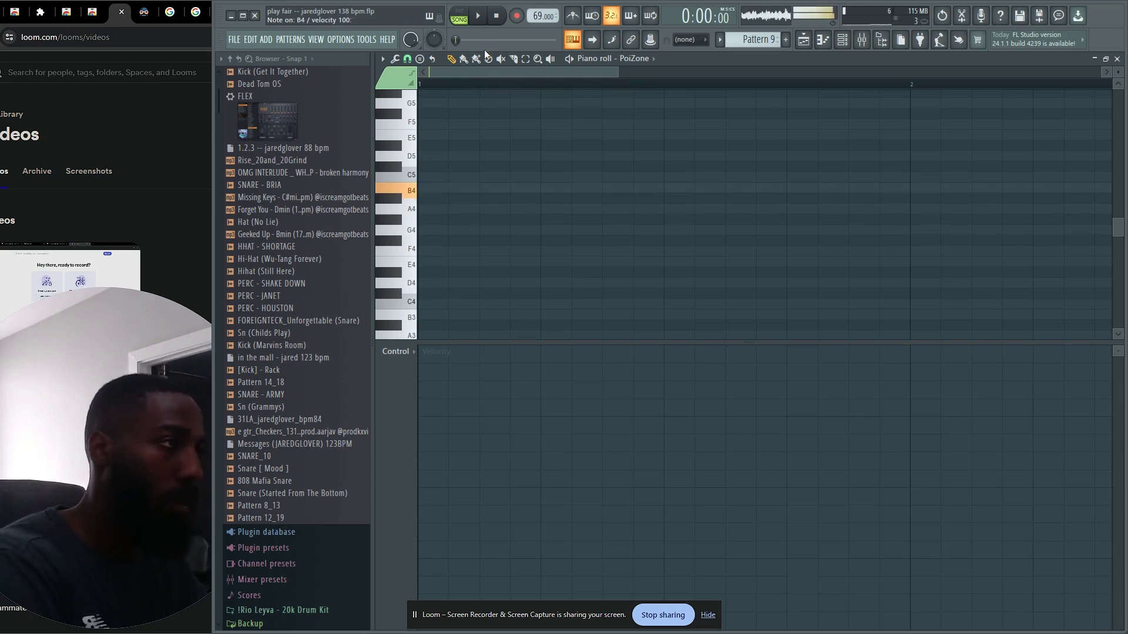
Reopen the PoiZone synth and step forward through its GATE presets to GATE SpaceStation TC.
{"action": "left_click", "coordinate": [841, 39]}
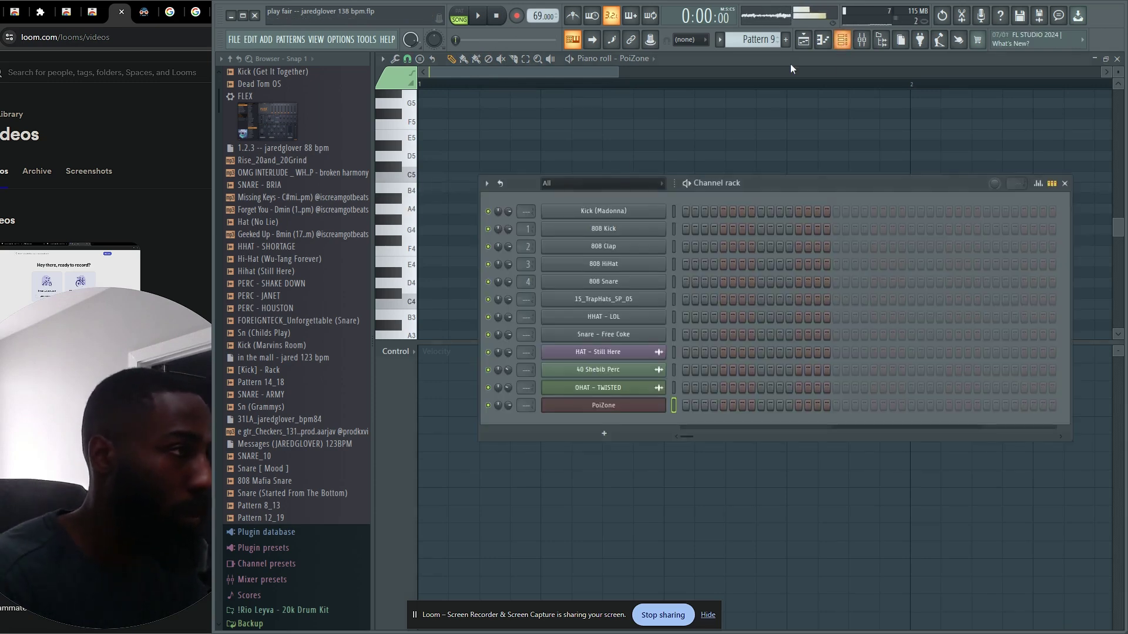
{"action": "left_click", "coordinate": [612, 411]}
{"action": "left_click", "coordinate": [559, 238]}
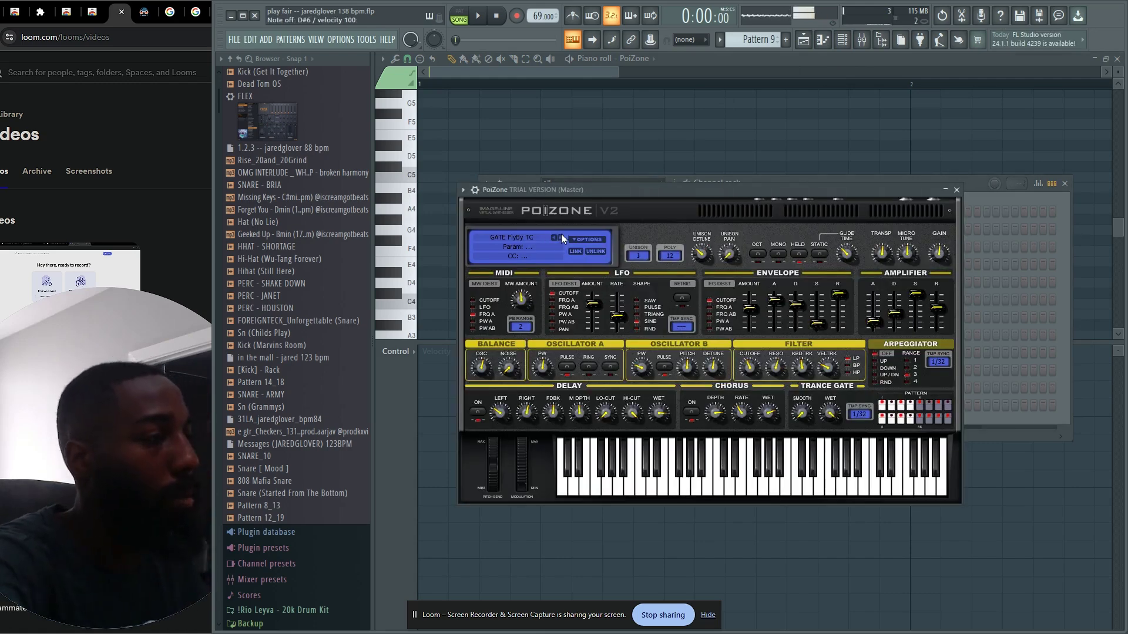
{"action": "left_click", "coordinate": [560, 236]}
{"action": "left_click", "coordinate": [561, 236]}
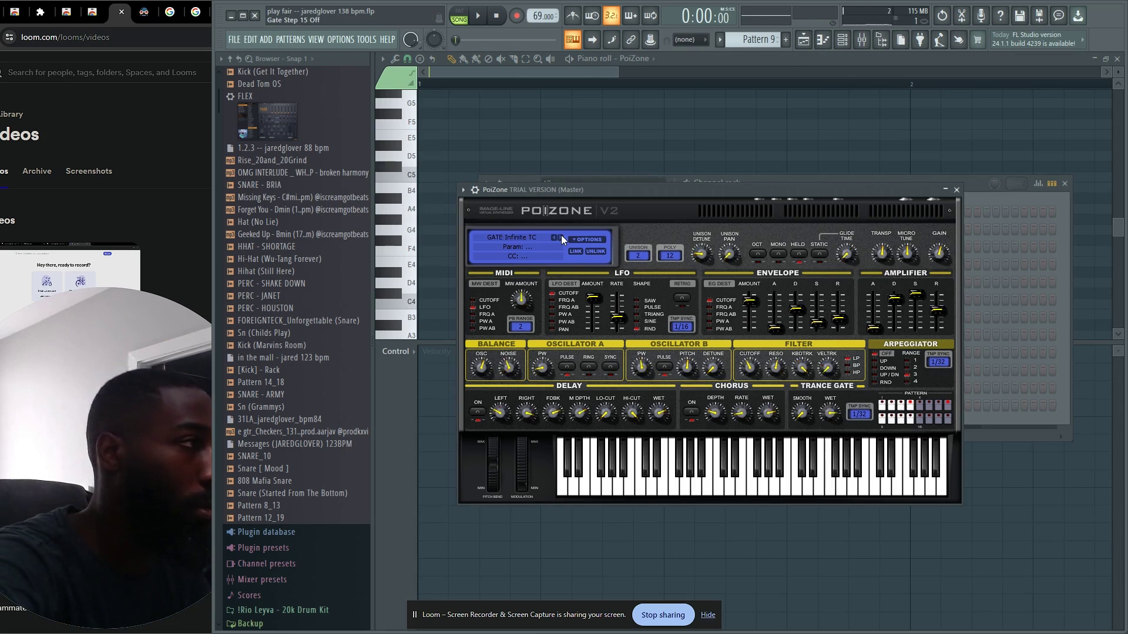
{"action": "left_click", "coordinate": [562, 236]}
{"action": "left_click", "coordinate": [562, 235]}
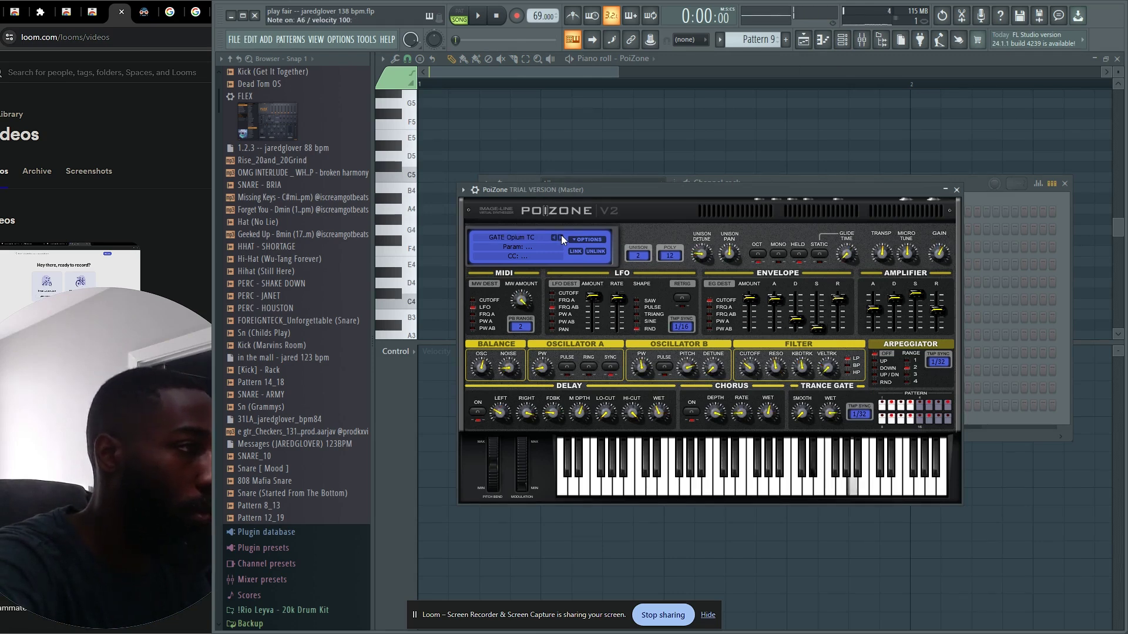
{"action": "left_click", "coordinate": [561, 235]}
{"action": "left_click", "coordinate": [561, 235]}
{"action": "left_click", "coordinate": [561, 235]}
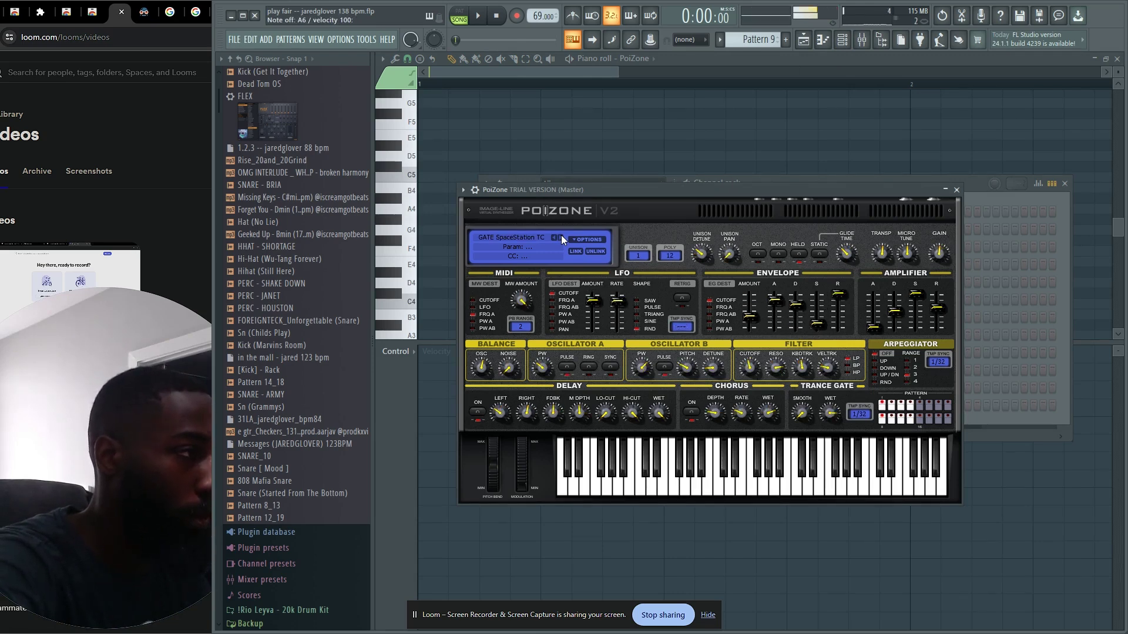
Continue into PoiZone's KBD presets with test notes and settle on KBD AmbientKeys ToTc.
{"action": "left_click", "coordinate": [562, 235]}
{"action": "left_click", "coordinate": [561, 235]}
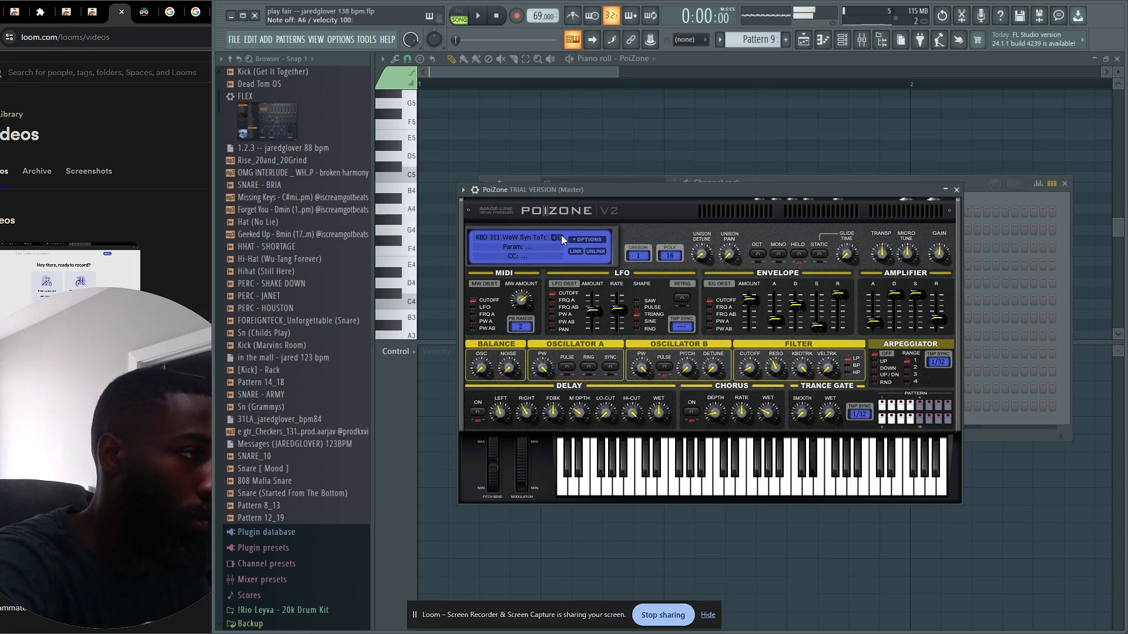
{"action": "left_click", "coordinate": [562, 235]}
{"action": "left_click", "coordinate": [562, 235]}
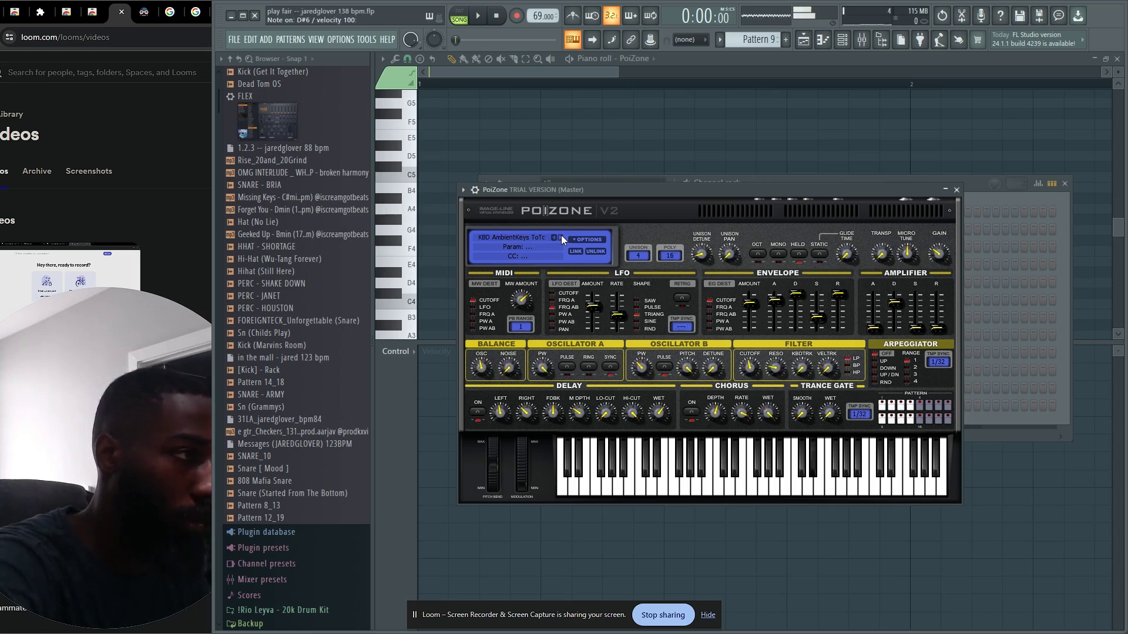
{"action": "left_click", "coordinate": [562, 235]}
{"action": "left_click", "coordinate": [553, 236]}
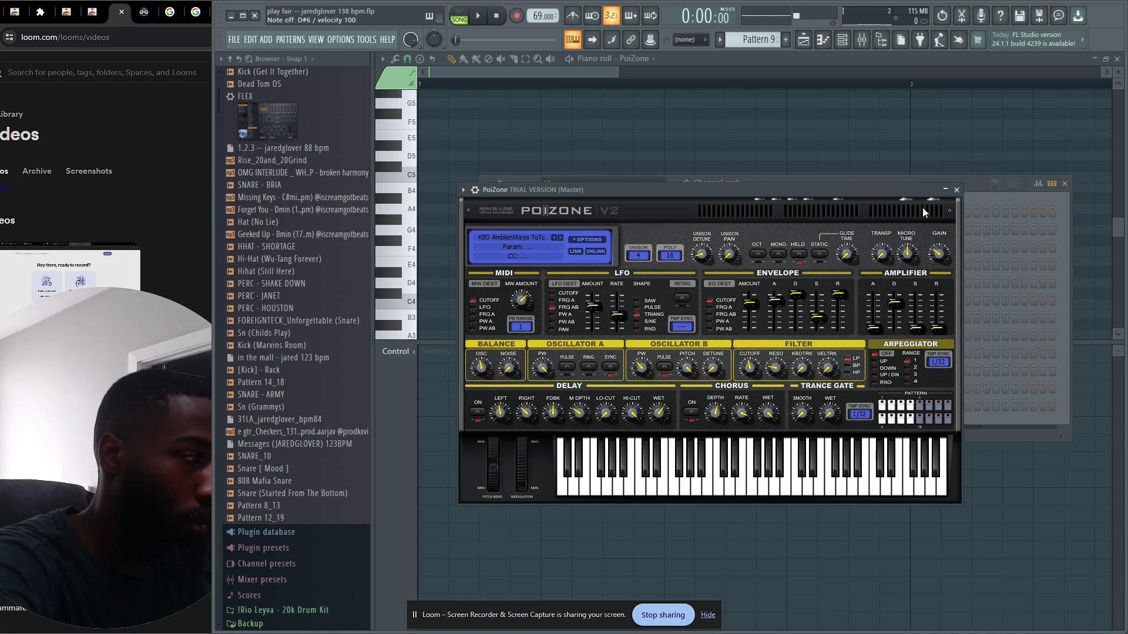
Add a Dark Grand LE_3 piano as a new channel in the channel rack.
{"action": "key", "text": "F6"}
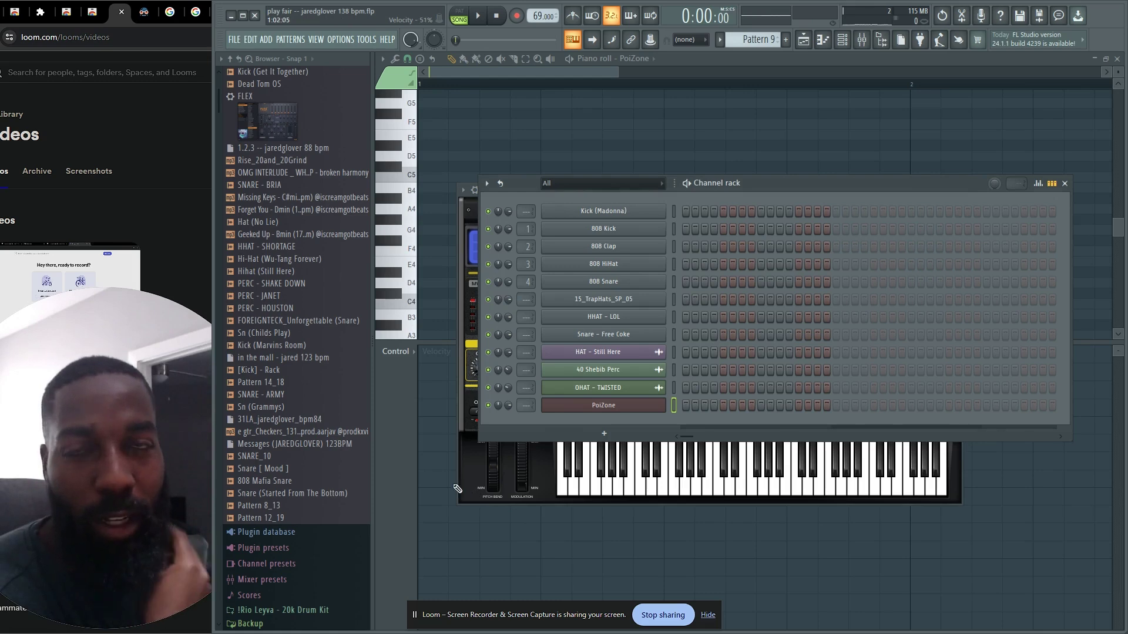
{"action": "left_click", "coordinate": [604, 434]}
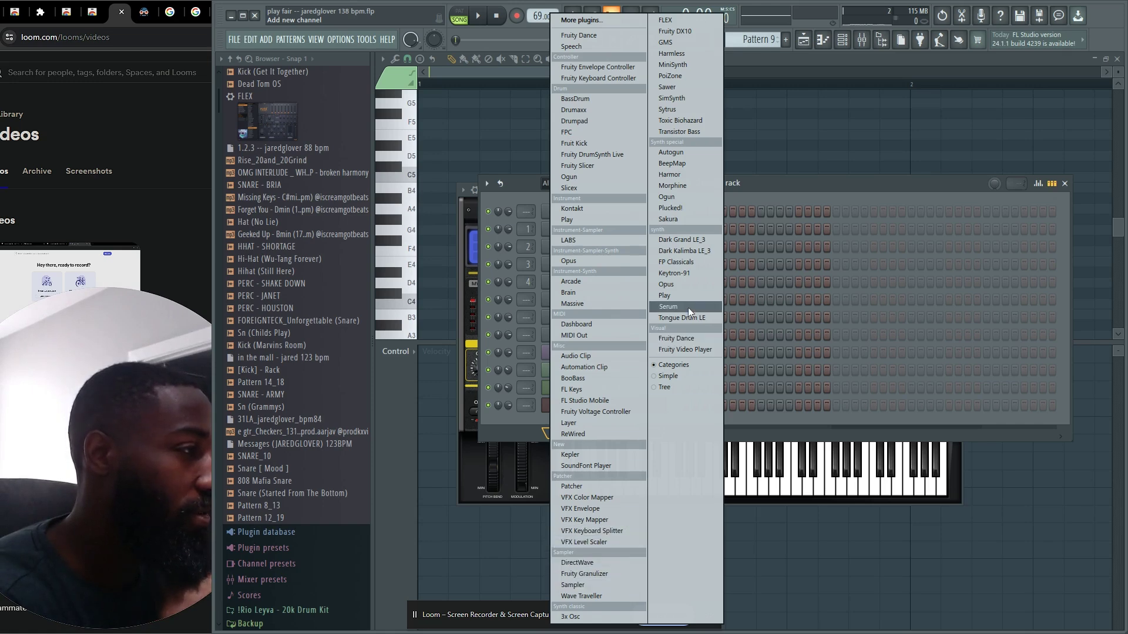
{"action": "left_click", "coordinate": [689, 240]}
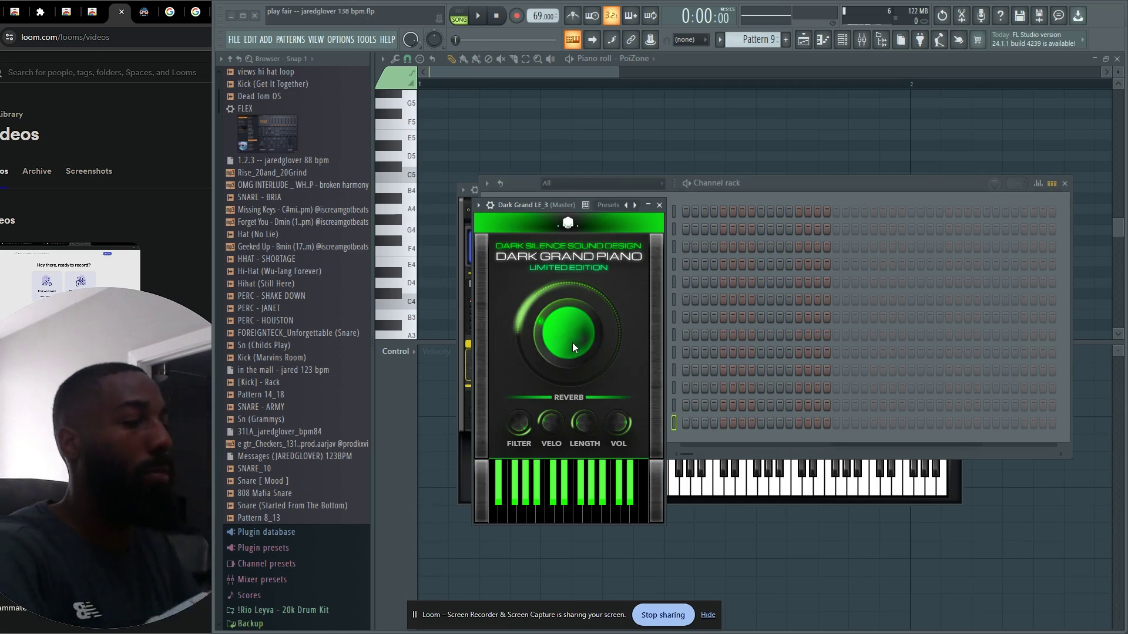
Open the Dark Grand LE_3 piano roll, enlarge its note area to show about four bars, and play test notes.
{"action": "right_click", "coordinate": [617, 422]}
{"action": "left_click", "coordinate": [688, 423]}
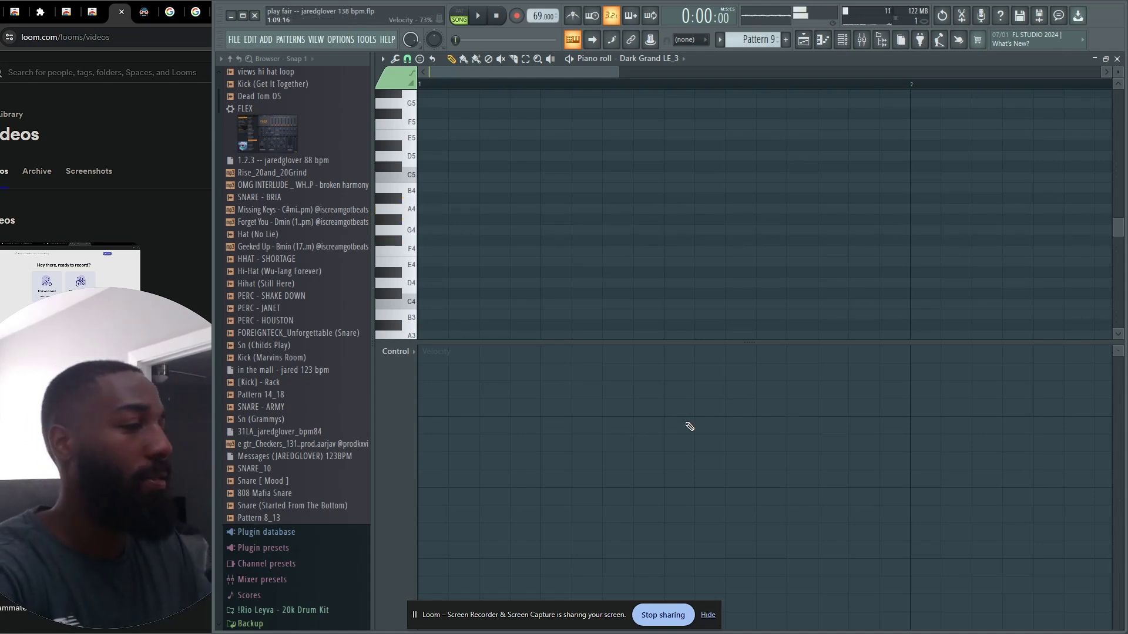
{"action": "scroll", "coordinate": [587, 307], "scroll_direction": "down", "scroll_amount": 3}
{"action": "left_click_drag", "start_coordinate": [564, 342], "coordinate": [487, 500]}
{"action": "left_click_drag", "start_coordinate": [429, 241], "coordinate": [287, 242]}
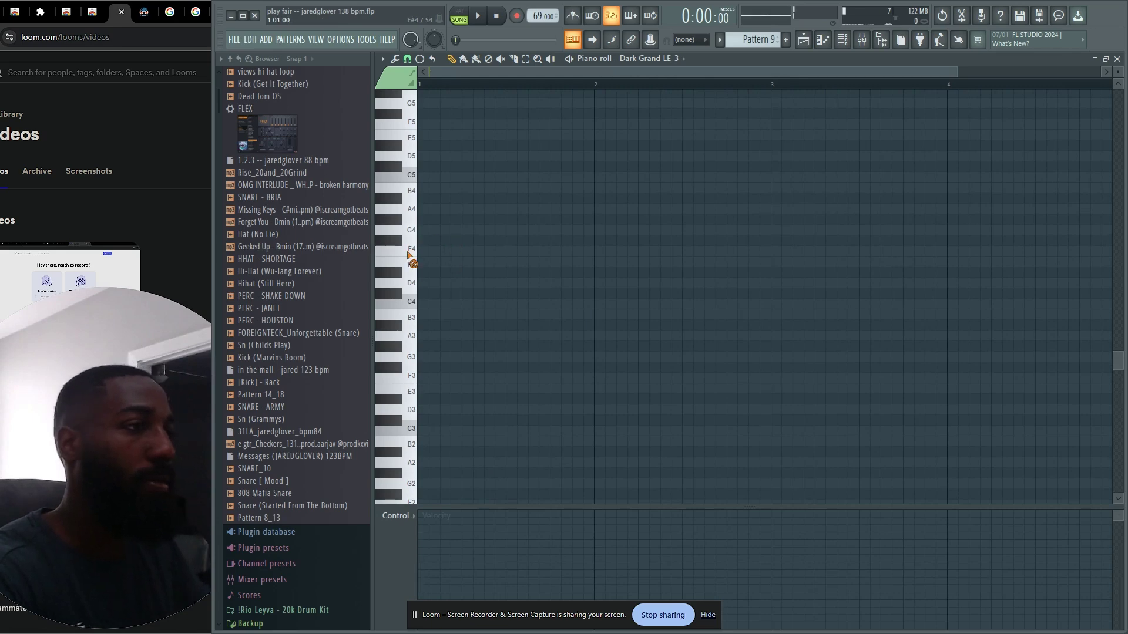
{"action": "key", "text": "w"}
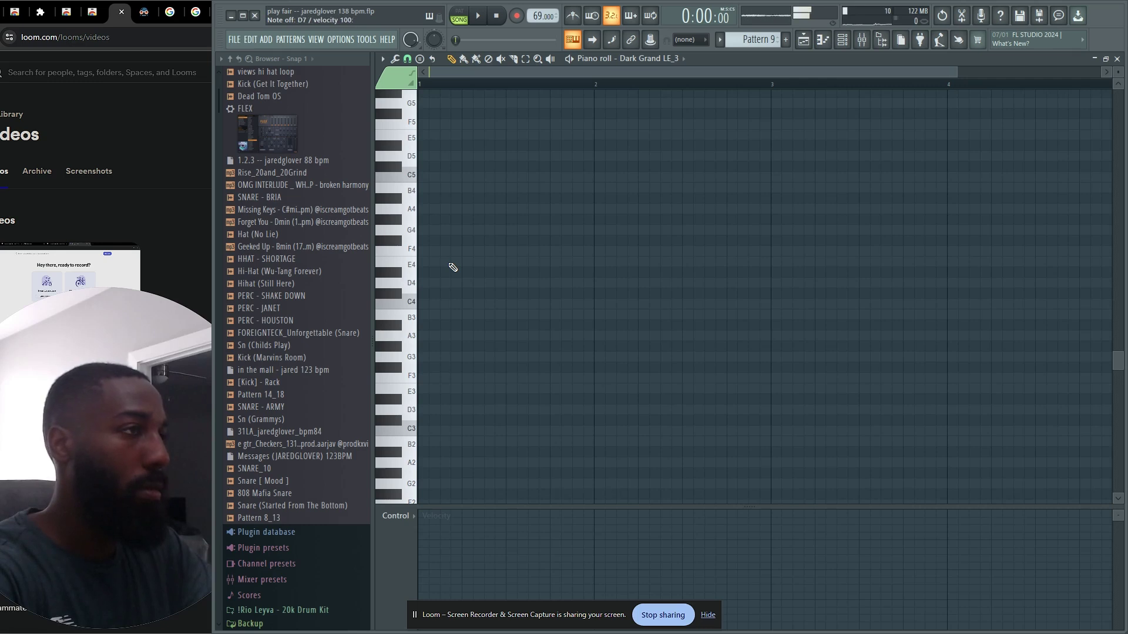
Arm recording for notes and automation, and bring the playlist back into view.
{"action": "left_click", "coordinate": [519, 18]}
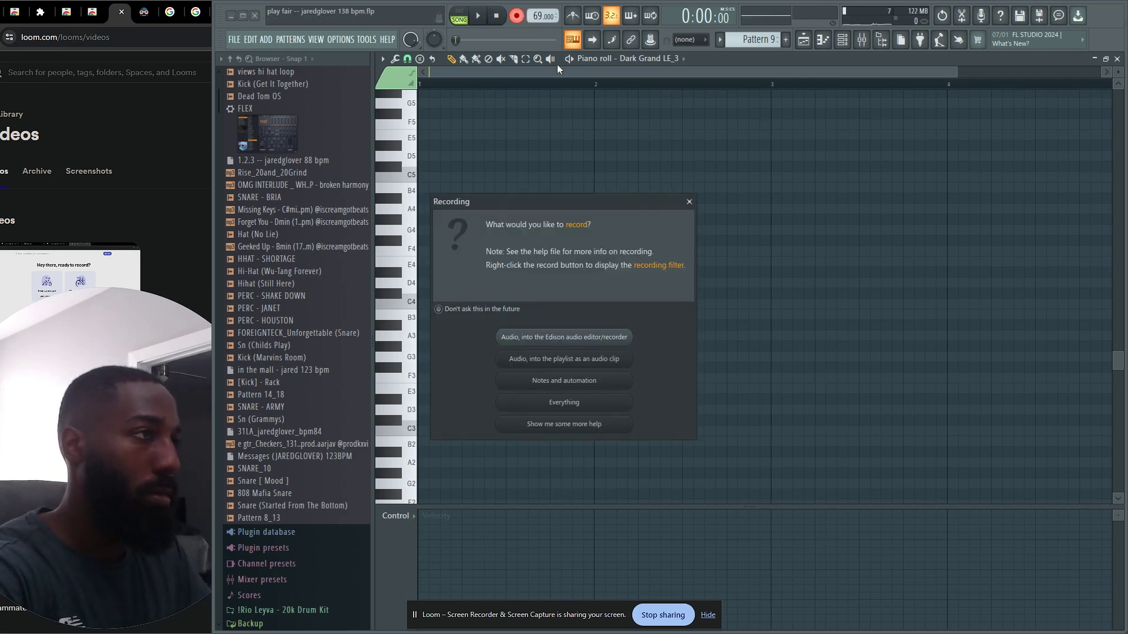
{"action": "left_click", "coordinate": [600, 382]}
{"action": "left_click", "coordinate": [822, 39]}
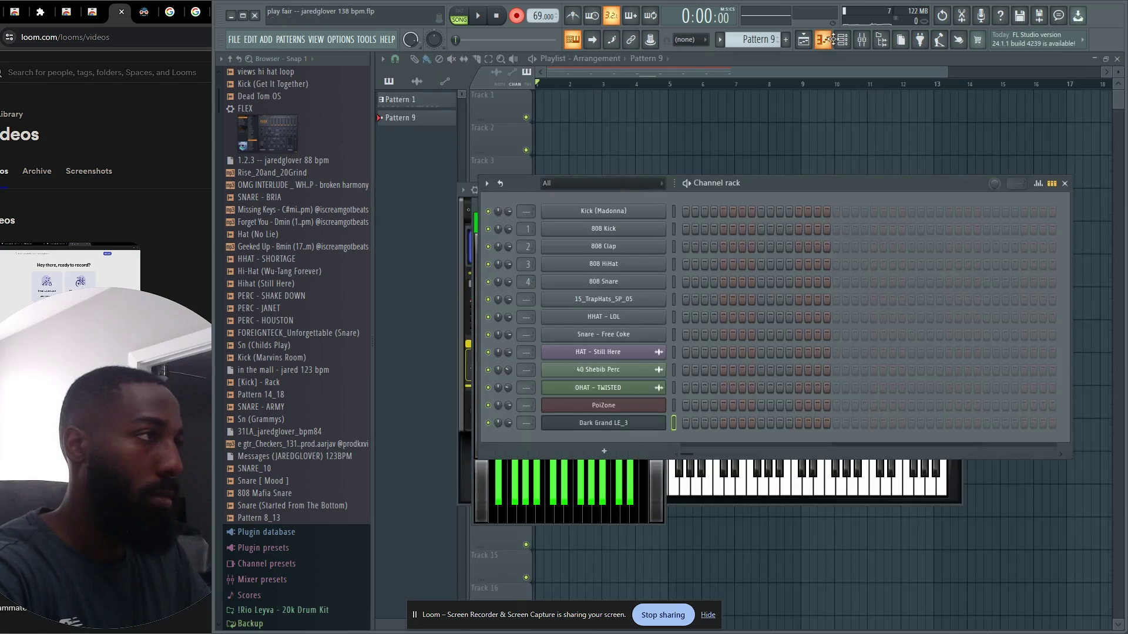
Solo the Dark Grand LE_3 channel and open its piano roll for Pattern 9.
{"action": "right_click", "coordinate": [489, 424]}
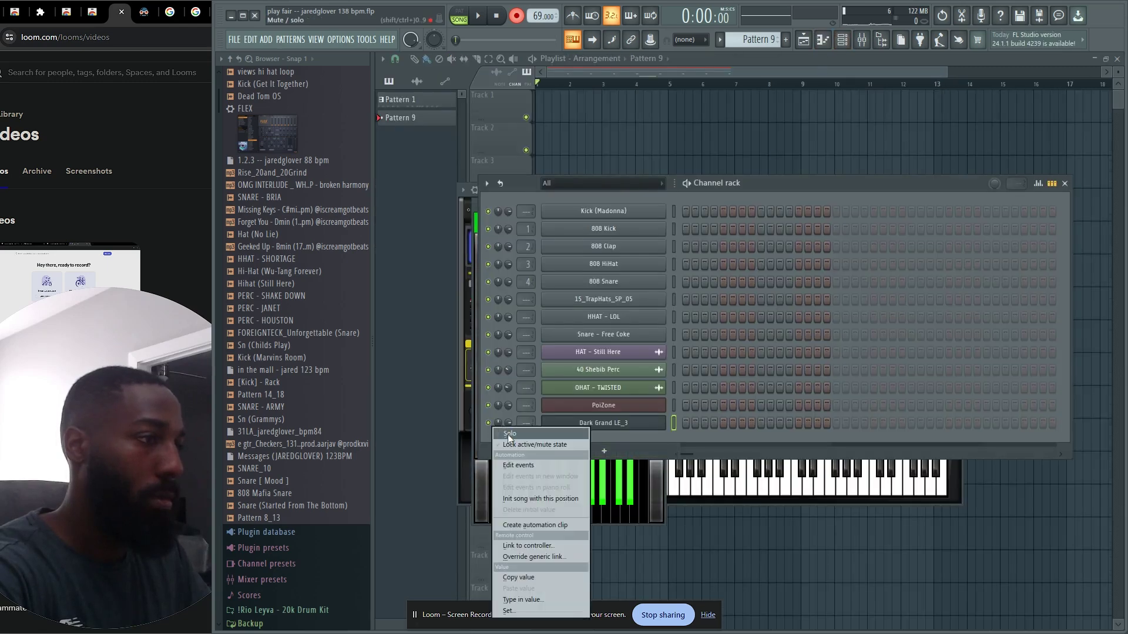
{"action": "left_click", "coordinate": [507, 435]}
{"action": "left_click", "coordinate": [803, 40]}
{"action": "left_click", "coordinate": [804, 40]}
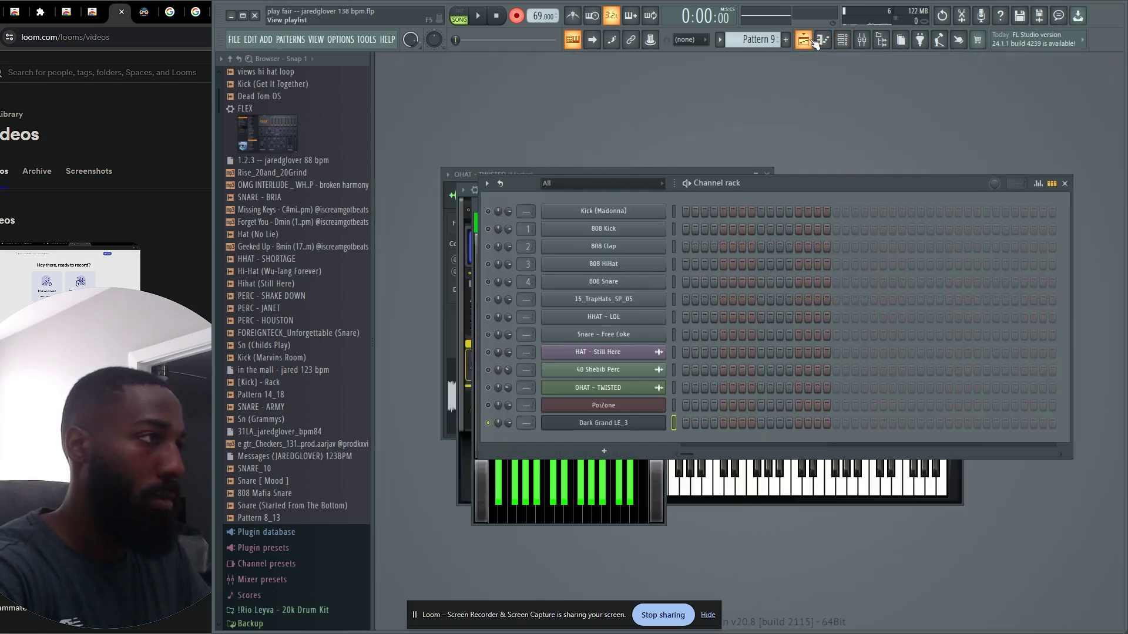
{"action": "left_click", "coordinate": [803, 40]}
{"action": "left_click", "coordinate": [822, 39]}
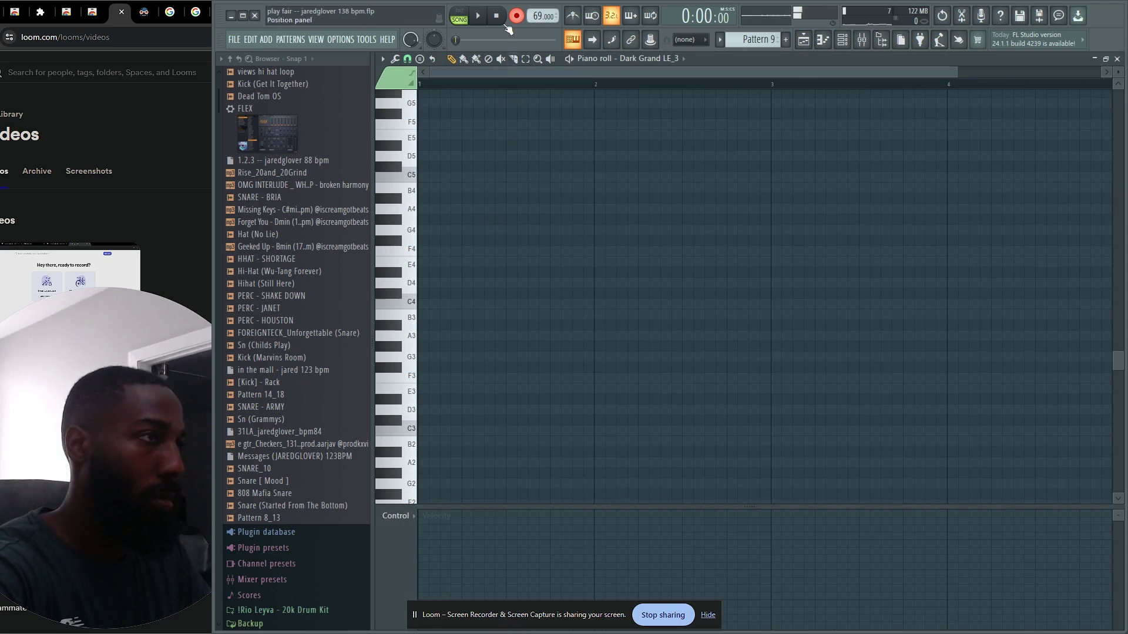
Record a six-note Dark Grand LE_3 melody, D6, G6, C7, D#7, D7 and G6, in bar 1 of Pattern 9.
{"action": "key", "text": "space"}
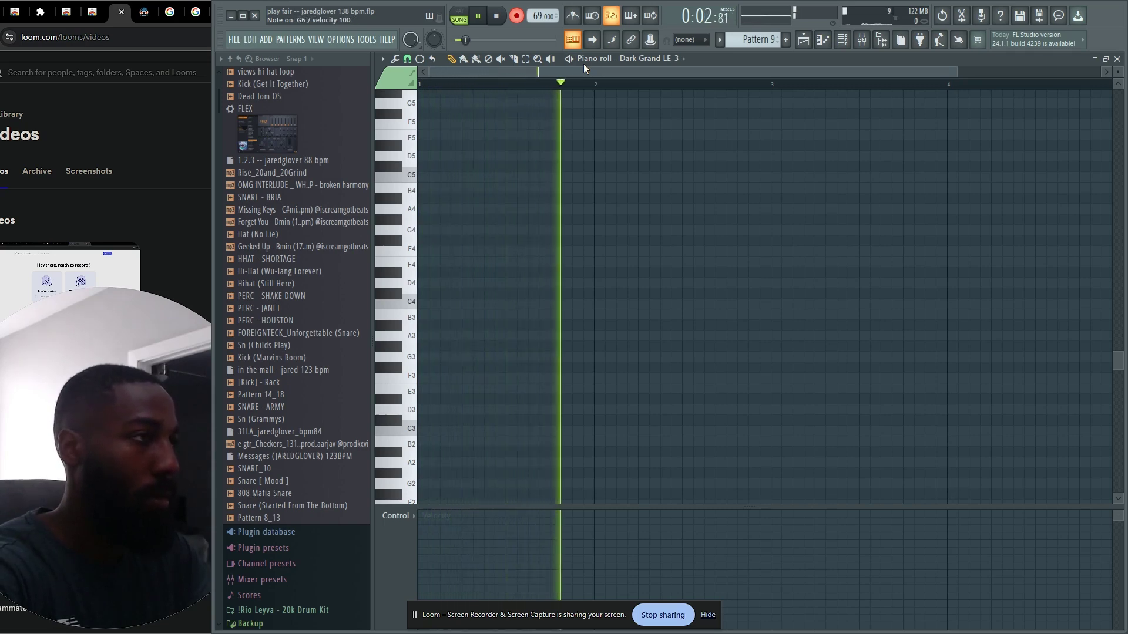
{"action": "key", "text": "space"}
Turn on the metronome, disarm recording, and play back the recorded notes with bar 1 enlarged in the piano roll.
{"action": "left_click", "coordinate": [572, 17]}
{"action": "scroll", "coordinate": [463, 443], "scroll_direction": "down", "scroll_amount": 8}
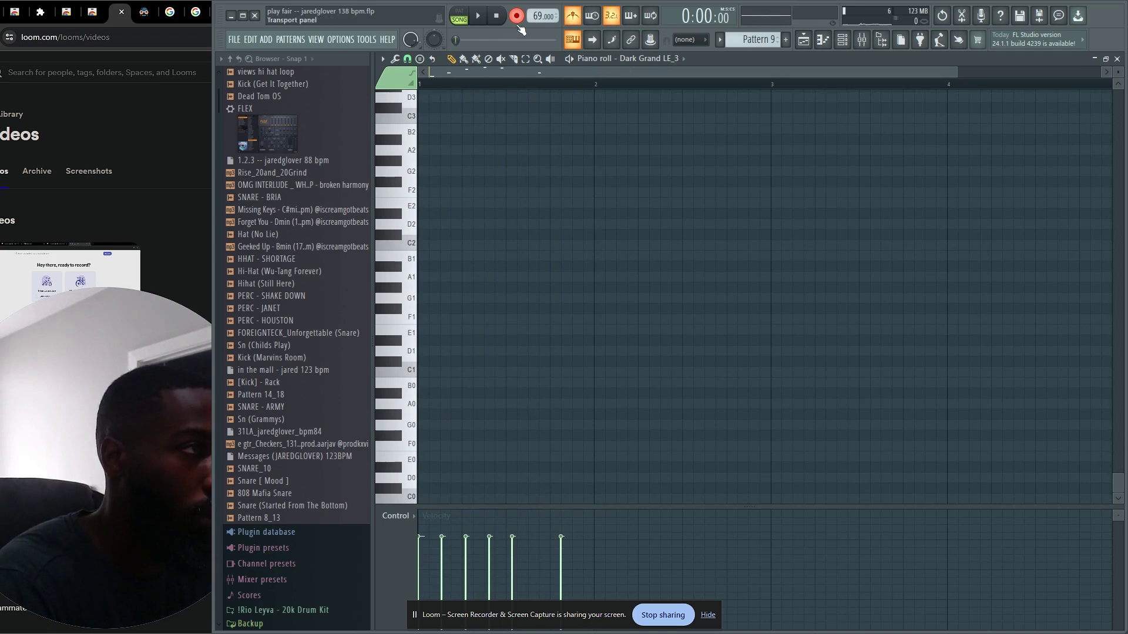
{"action": "left_click", "coordinate": [517, 17]}
{"action": "left_click", "coordinate": [517, 18]}
{"action": "left_click", "coordinate": [692, 202]}
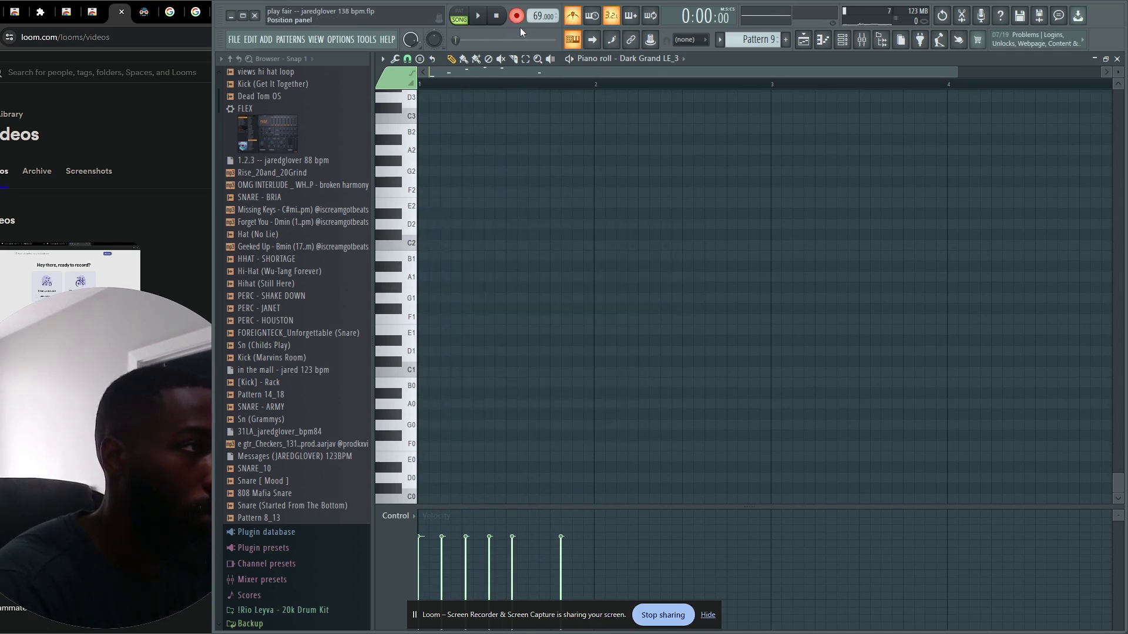
{"action": "key", "text": "space"}
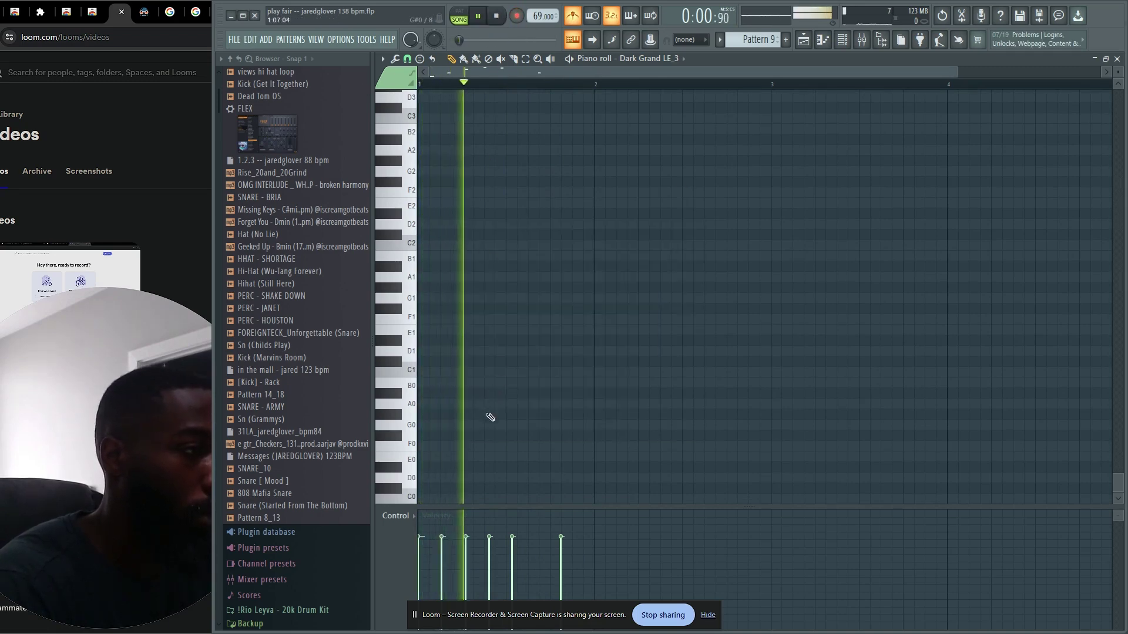
{"action": "scroll", "coordinate": [496, 440], "scroll_direction": "up", "scroll_amount": 5}
{"action": "scroll", "coordinate": [498, 470], "scroll_direction": "up", "scroll_amount": 7}
{"action": "key", "text": "space"}
{"action": "key", "text": "space"}
{"action": "scroll", "coordinate": [421, 438], "scroll_direction": "up", "scroll_amount": 4}
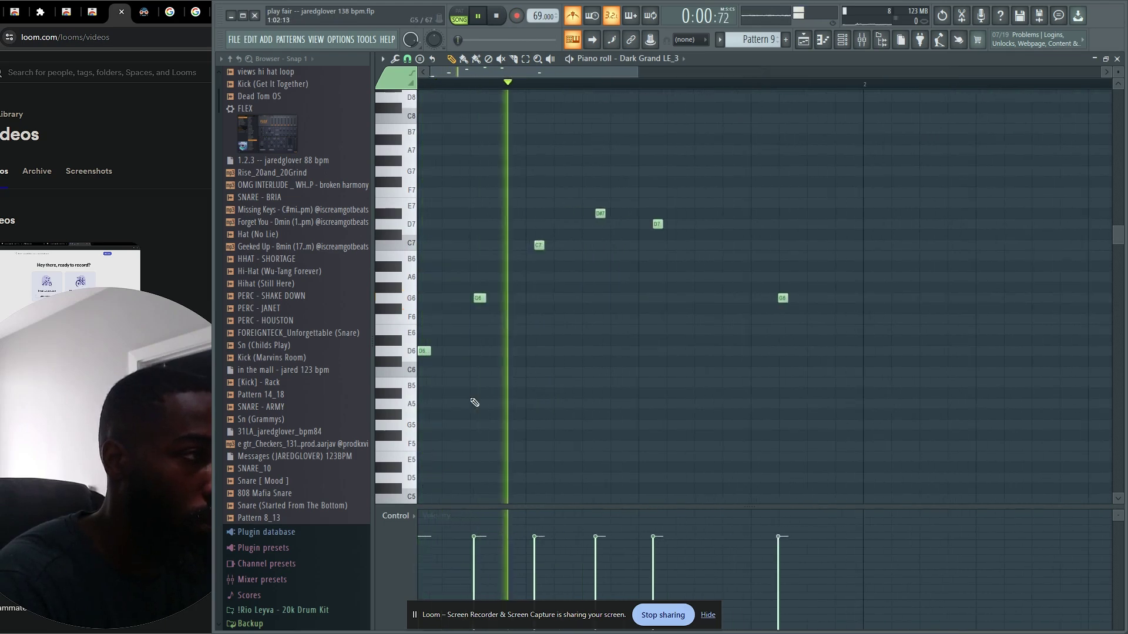
{"action": "key", "text": "space"}
Move the C7, D#7, D7 and last G6 notes slightly earlier onto the grid at steps 5, 7, 9 and 13 of bar 1.
{"action": "right_click", "coordinate": [537, 246]}
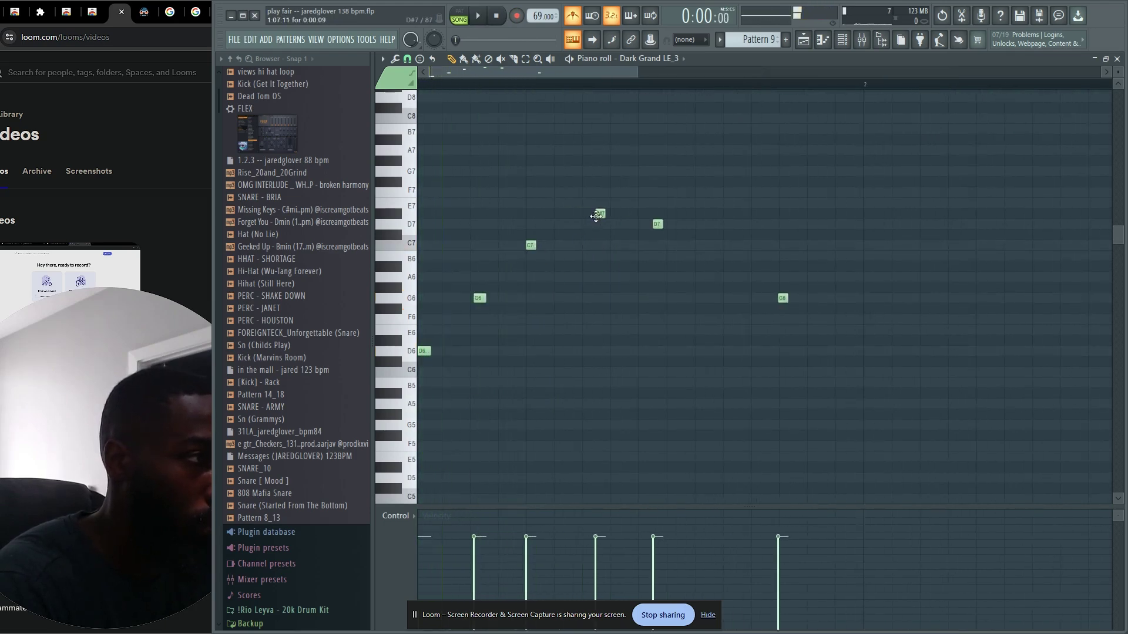
{"action": "key", "text": "space"}
{"action": "left_click_drag", "start_coordinate": [599, 214], "coordinate": [585, 214]}
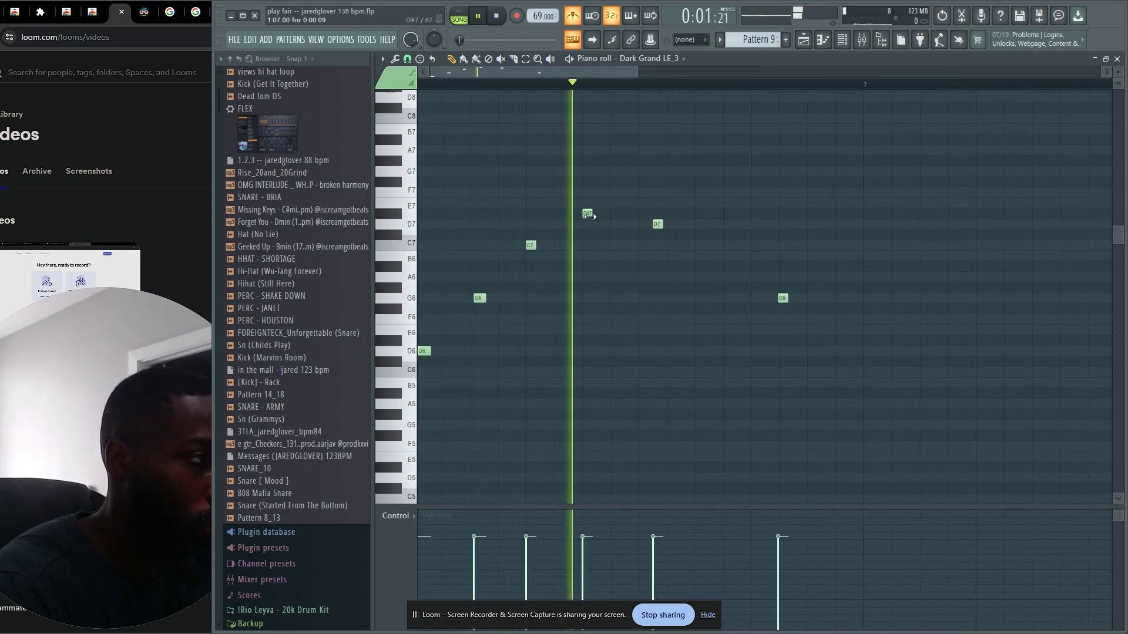
{"action": "left_click", "coordinate": [657, 224]}
{"action": "left_click_drag", "start_coordinate": [657, 225], "coordinate": [646, 224]}
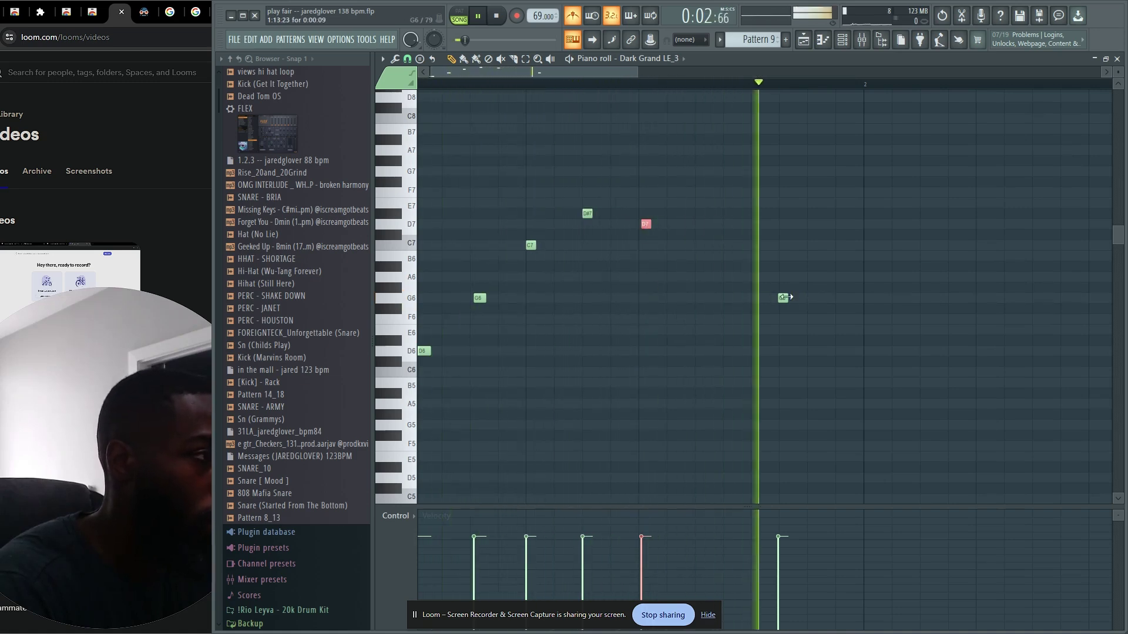
{"action": "key", "text": "space"}
{"action": "left_click", "coordinate": [754, 299]}
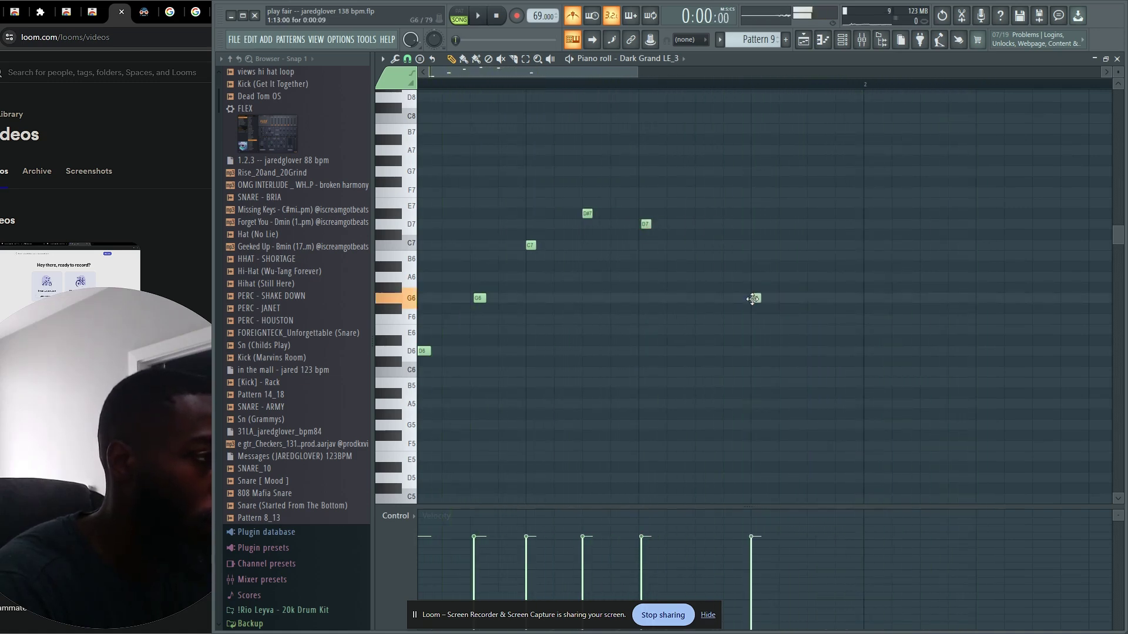
{"action": "key", "text": "space"}
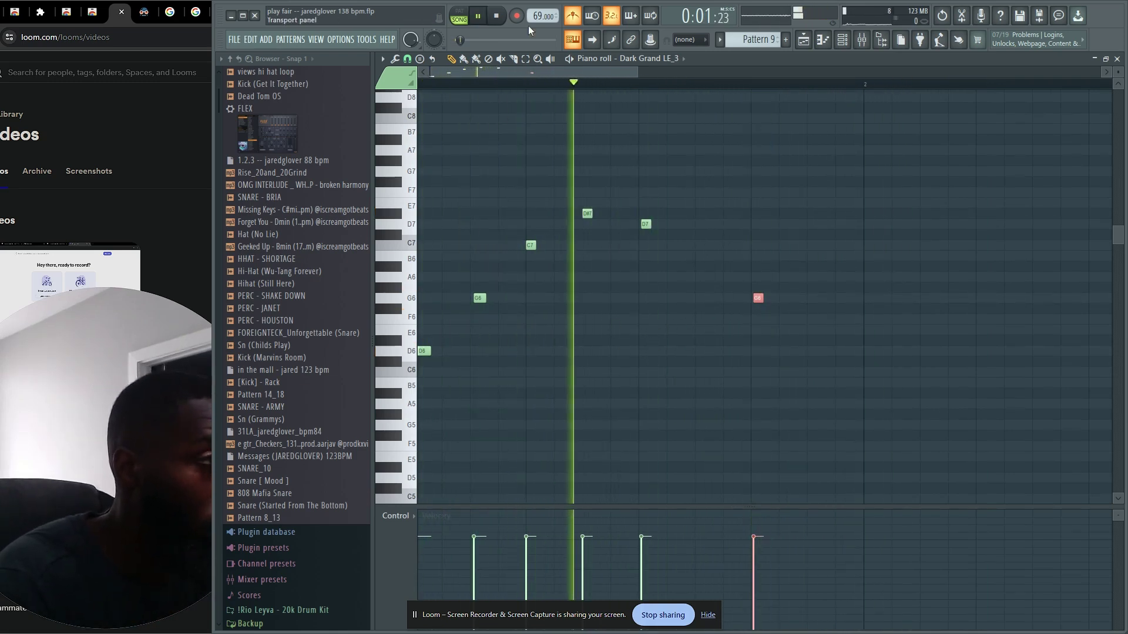
Turn off the metronome and nudge the first G6 note closer to the grid, replaying the melody to check its timing.
{"action": "key", "text": "space"}
{"action": "key", "text": "space"}
{"action": "left_click", "coordinate": [572, 16]}
{"action": "key", "text": "space"}
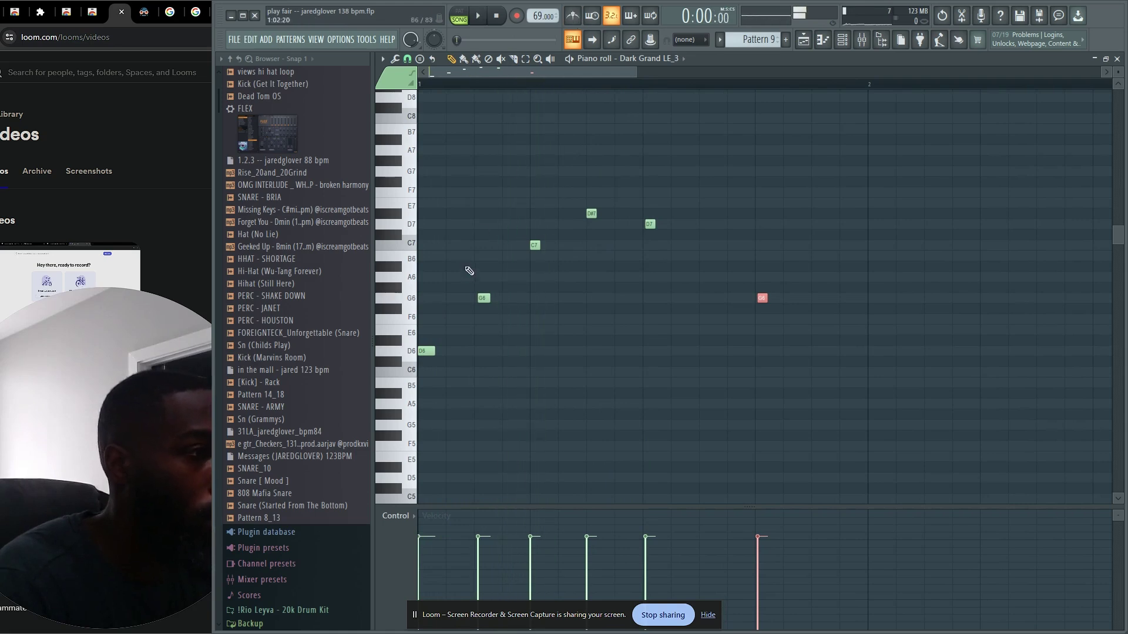
{"action": "left_click", "coordinate": [483, 298]}
{"action": "scroll", "coordinate": [472, 357], "scroll_direction": "up", "scroll_amount": 4, "text": "ctrl"}
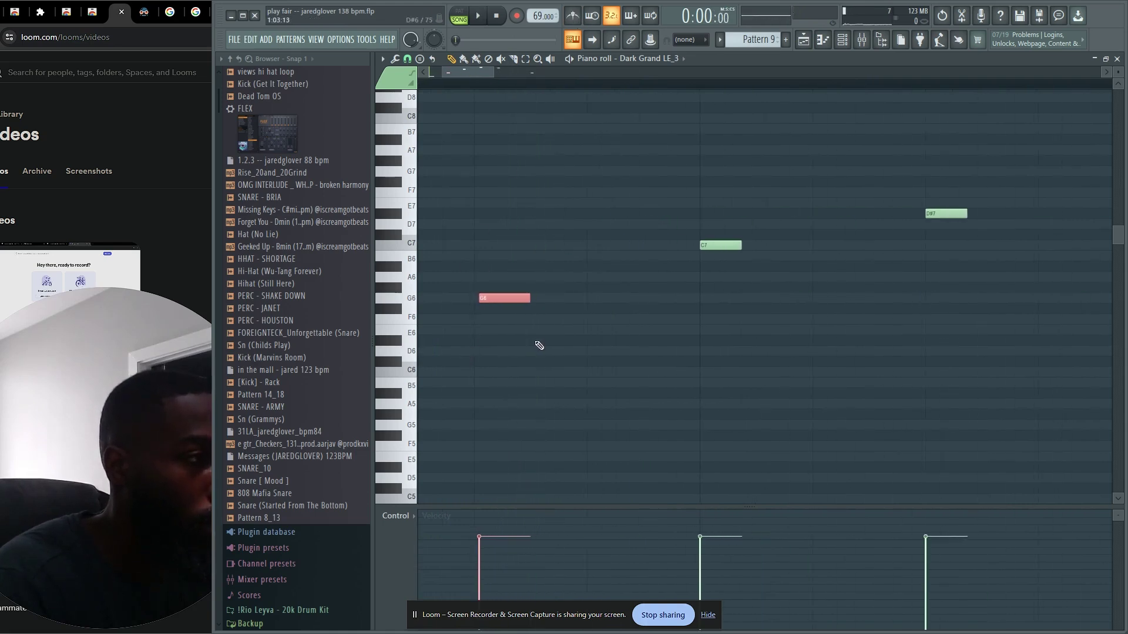
{"action": "key", "text": "space"}
{"action": "scroll", "coordinate": [537, 344], "scroll_direction": "down", "scroll_amount": 5, "text": "ctrl"}
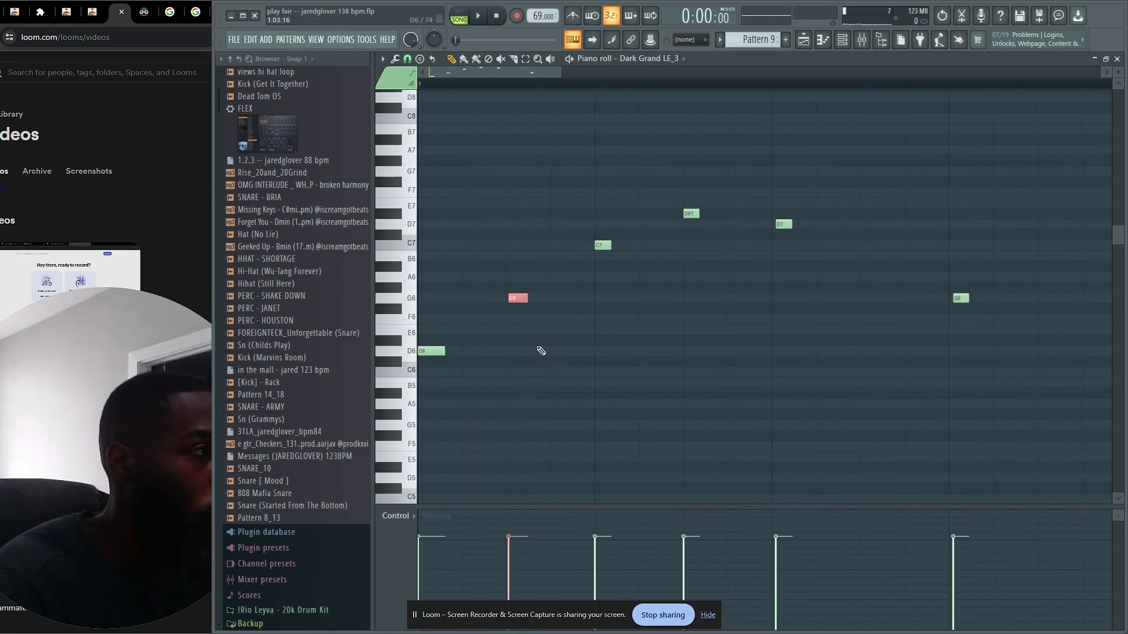
Shorten the Pattern 9 clip on Track 4 to one bar and repeat it through bar 8 of the playlist.
{"action": "key", "text": "F5"}
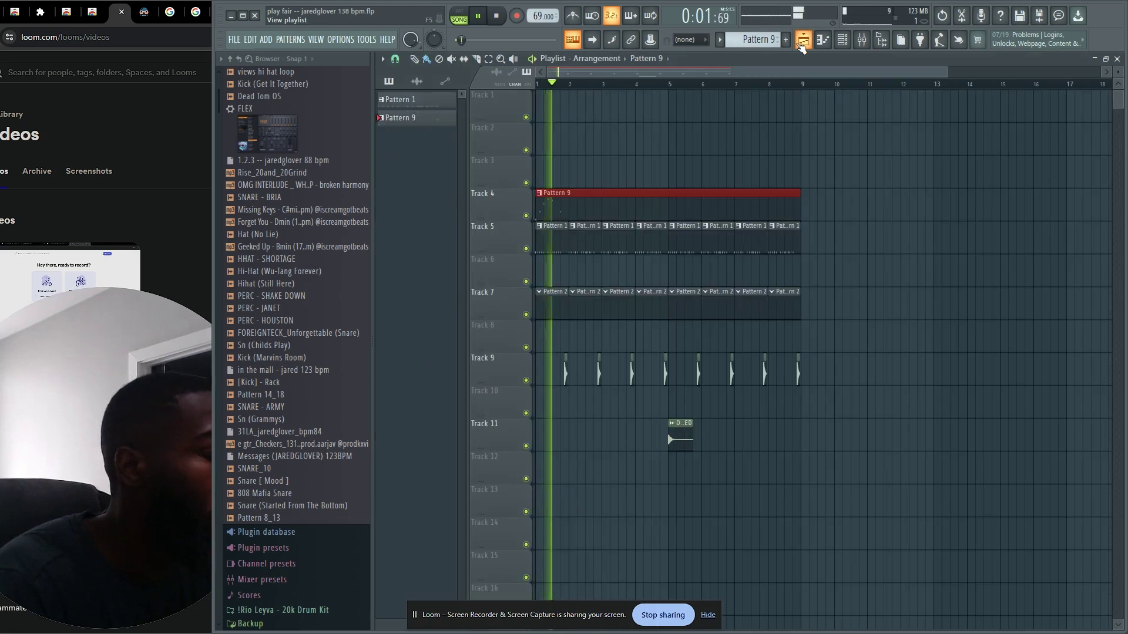
{"action": "left_click_drag", "start_coordinate": [799, 205], "coordinate": [558, 206]}
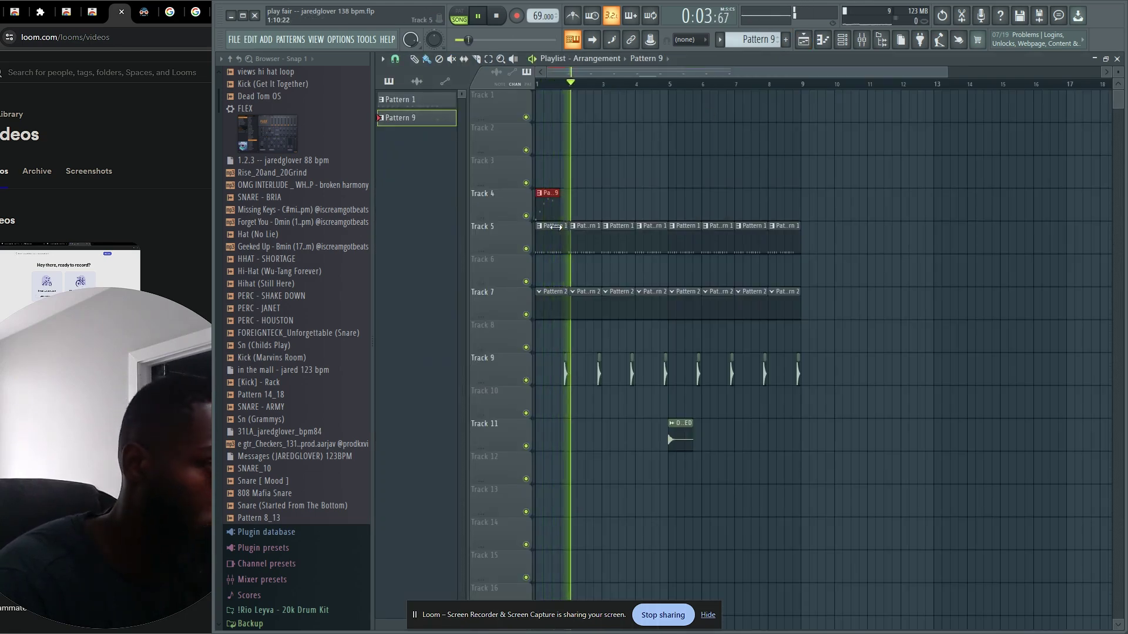
{"action": "key", "text": "space"}
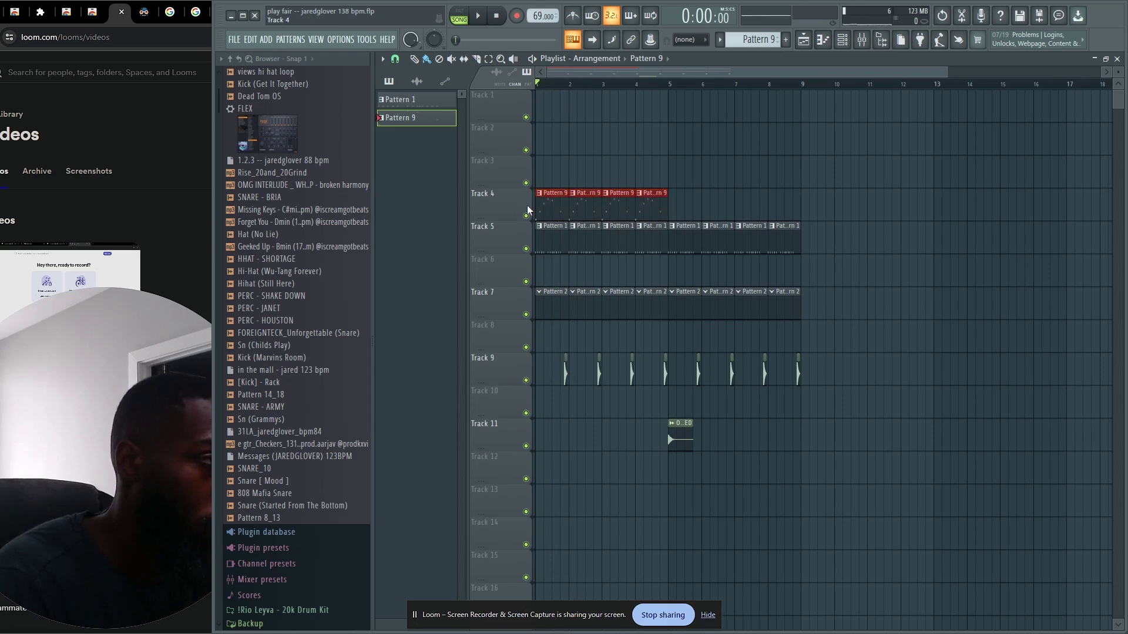
{"action": "left_click_drag", "start_coordinate": [553, 210], "coordinate": [769, 210]}
Select Pattern 8, place a four-bar clip of it on Track 3, and duplicate the clip into bars 5 to 8.
{"action": "left_click", "coordinate": [756, 40]}
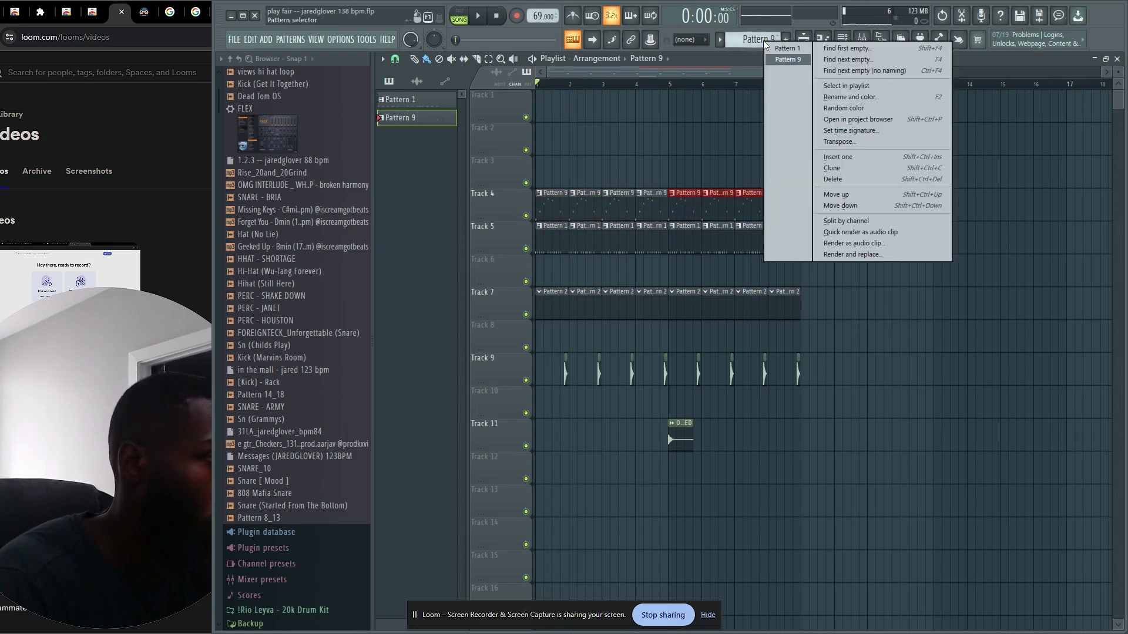
{"action": "left_click", "coordinate": [756, 39]}
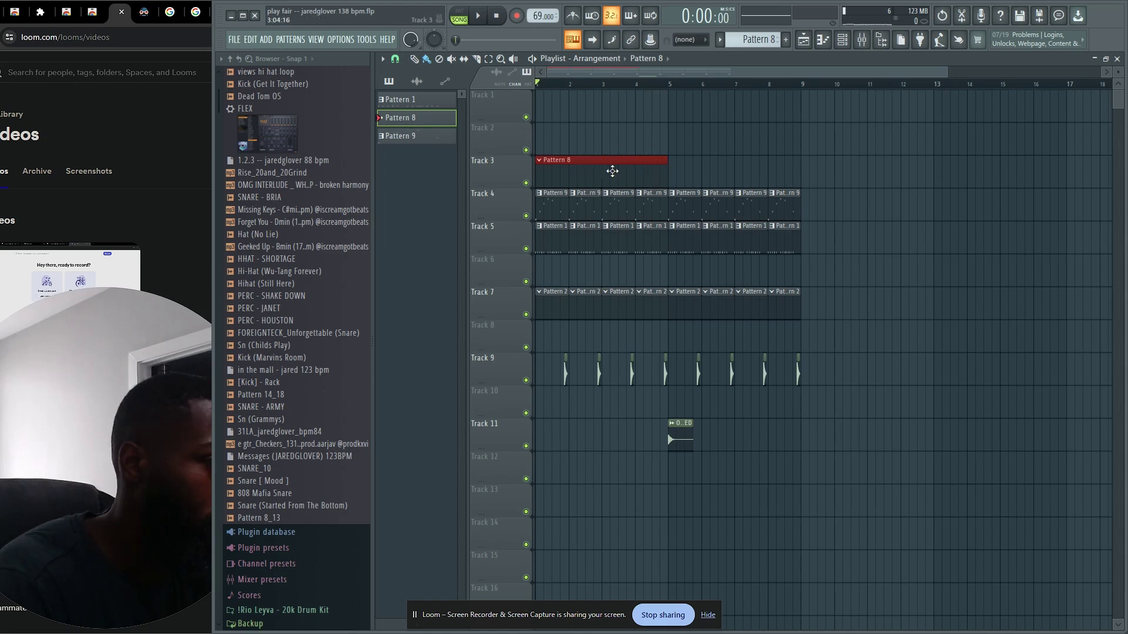
{"action": "left_click_drag", "start_coordinate": [612, 171], "coordinate": [737, 176]}
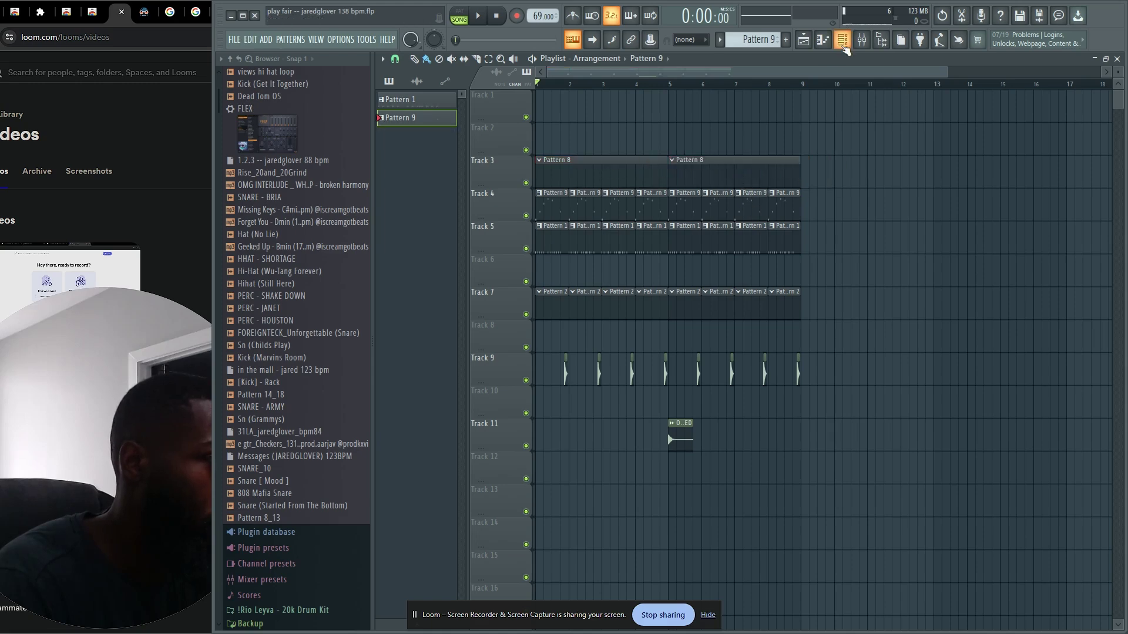
Copy the Dark Grand LE_3 notes of Pattern 9 in the channel rack.
{"action": "left_click", "coordinate": [843, 42]}
{"action": "right_click", "coordinate": [648, 427]}
{"action": "left_click", "coordinate": [812, 433]}
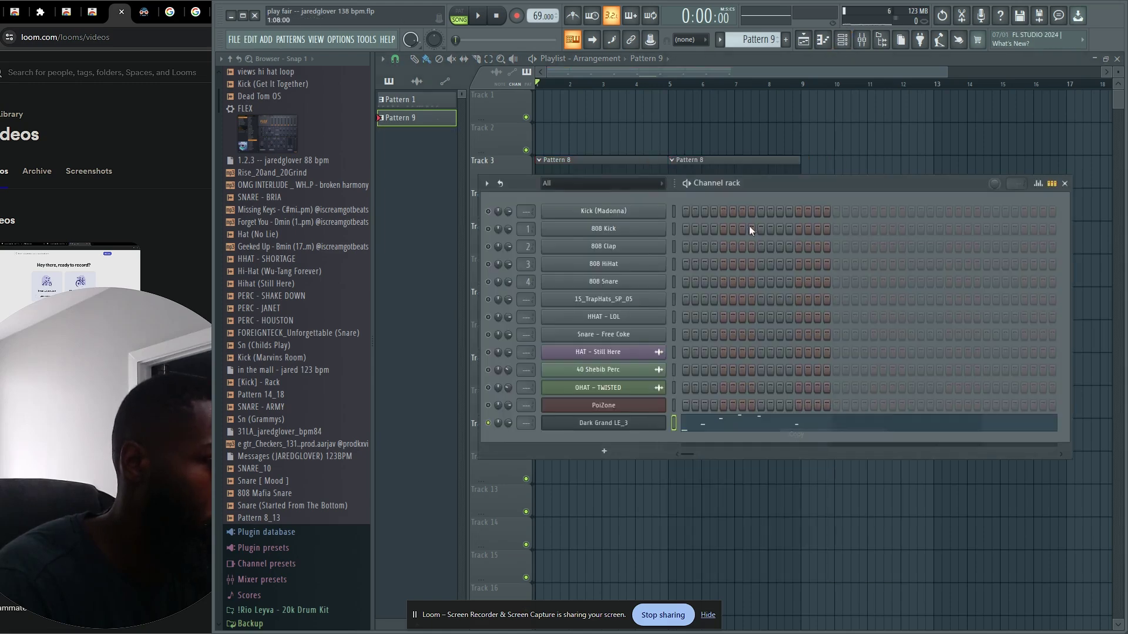
In Pattern 8, unsolo the Dark Grand LE_3 channel and paste the copied notes into the PoiZone channel.
{"action": "double_click", "coordinate": [750, 164]}
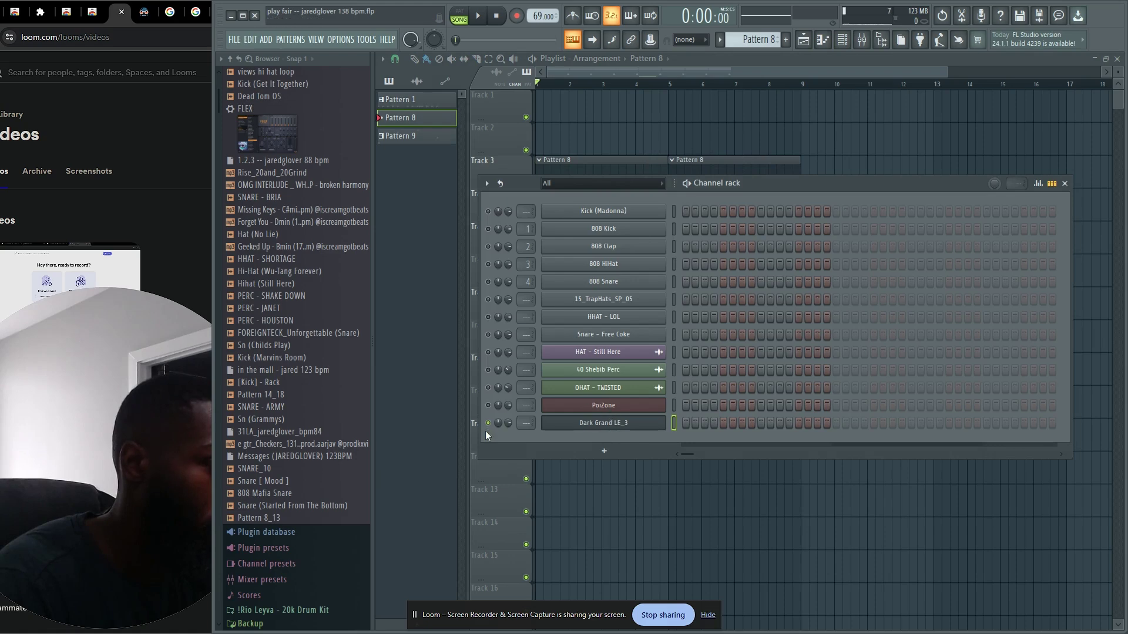
{"action": "right_click", "coordinate": [487, 424]}
{"action": "left_click", "coordinate": [500, 434]}
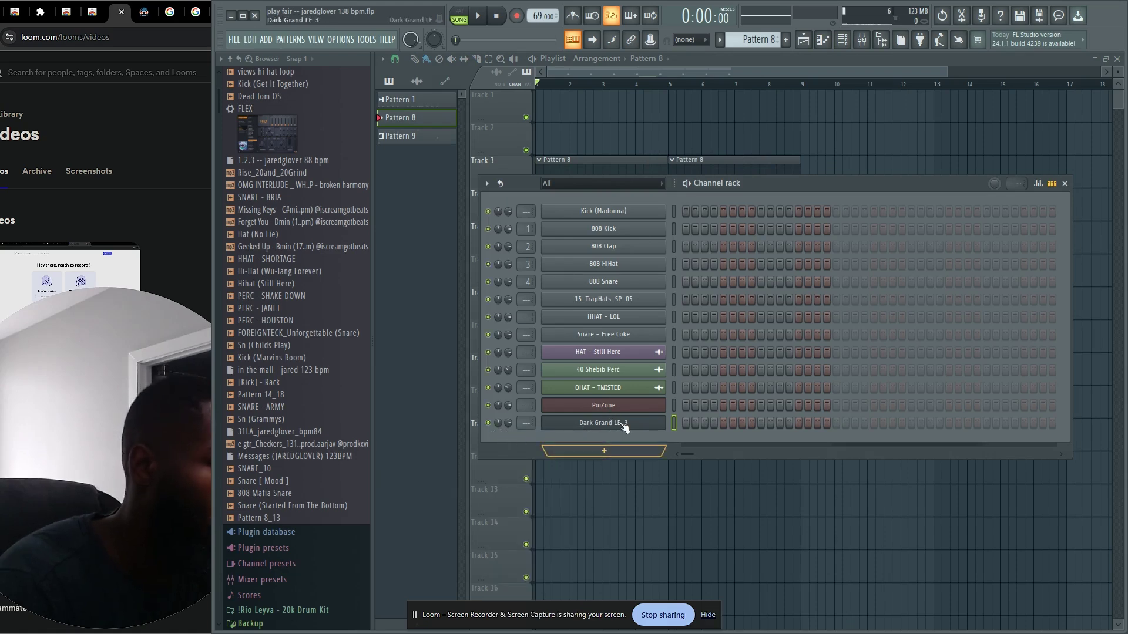
{"action": "right_click", "coordinate": [639, 407]}
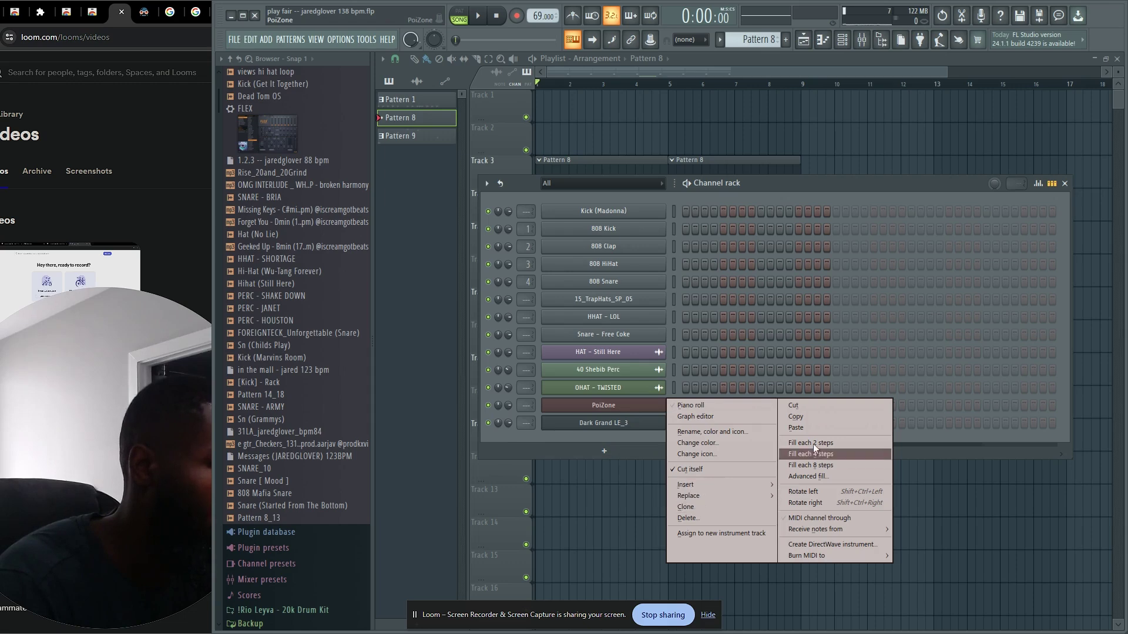
{"action": "left_click", "coordinate": [813, 427]}
Play back the arrangement and check the PoiZone and Dark Grand LE_3 piano rolls of Patterns 8 and 9.
{"action": "key", "text": "space"}
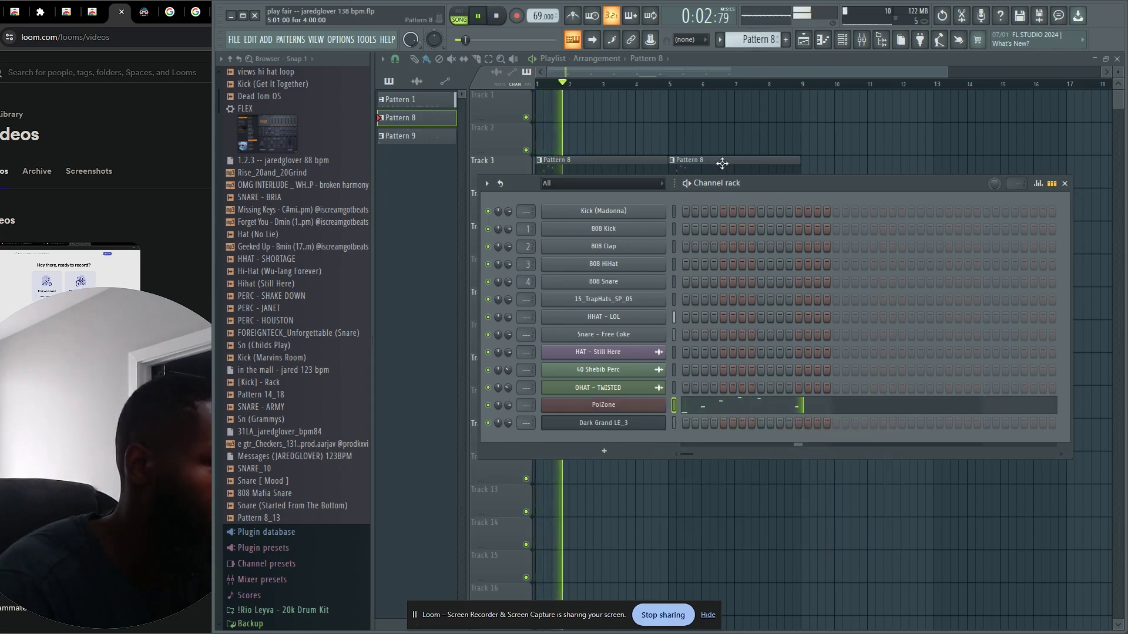
{"action": "left_click_drag", "start_coordinate": [756, 164], "coordinate": [616, 175]}
{"action": "key", "text": "space"}
{"action": "double_click", "coordinate": [586, 182]}
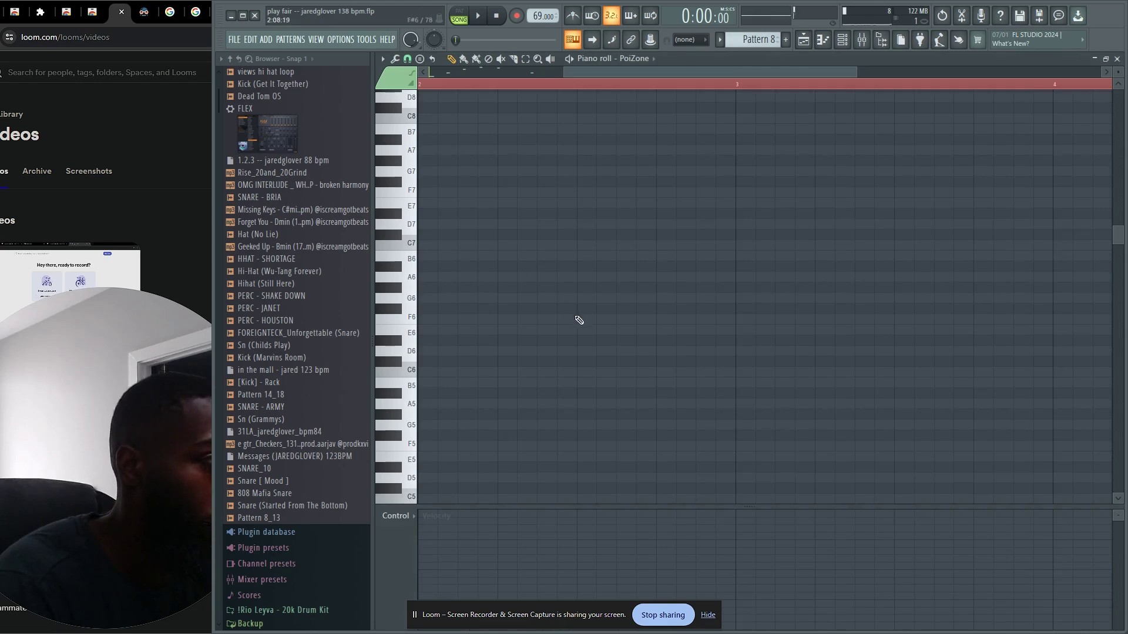
{"action": "scroll", "coordinate": [773, 37], "scroll_direction": "down", "scroll_amount": 1}
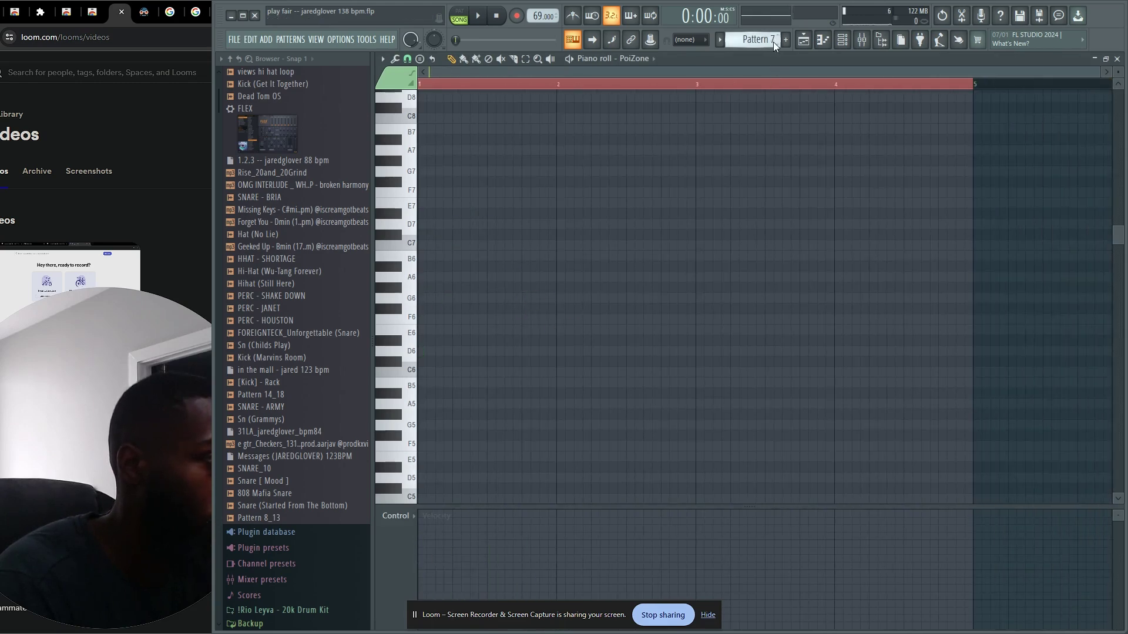
{"action": "left_click", "coordinate": [842, 39]}
{"action": "left_click", "coordinate": [804, 39]}
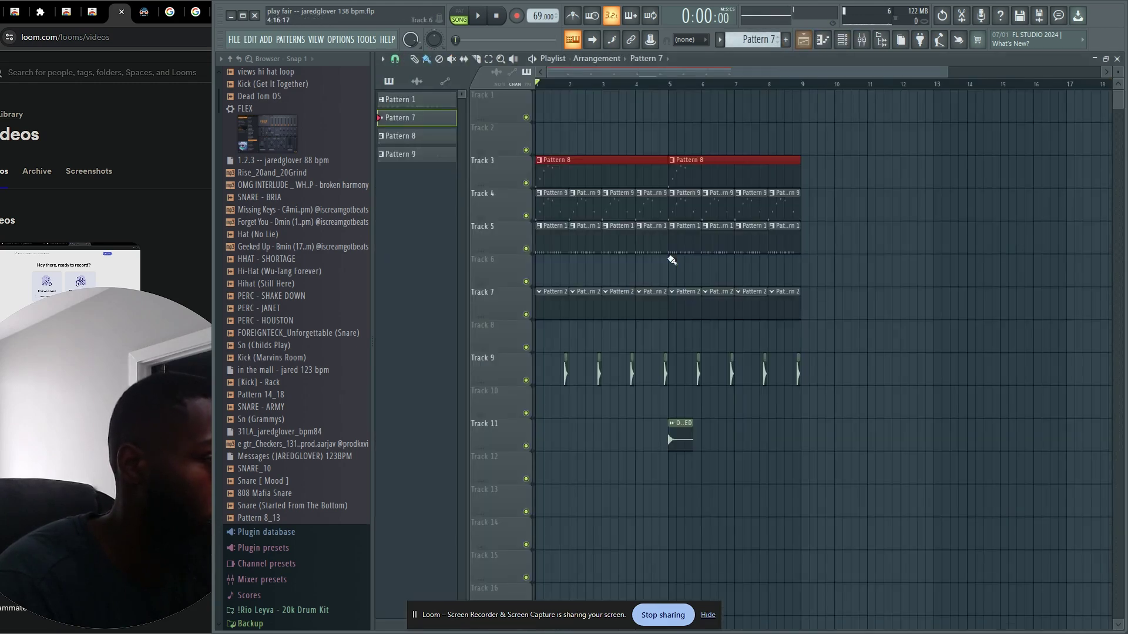
{"action": "double_click", "coordinate": [550, 202]}
{"action": "key", "text": "space"}
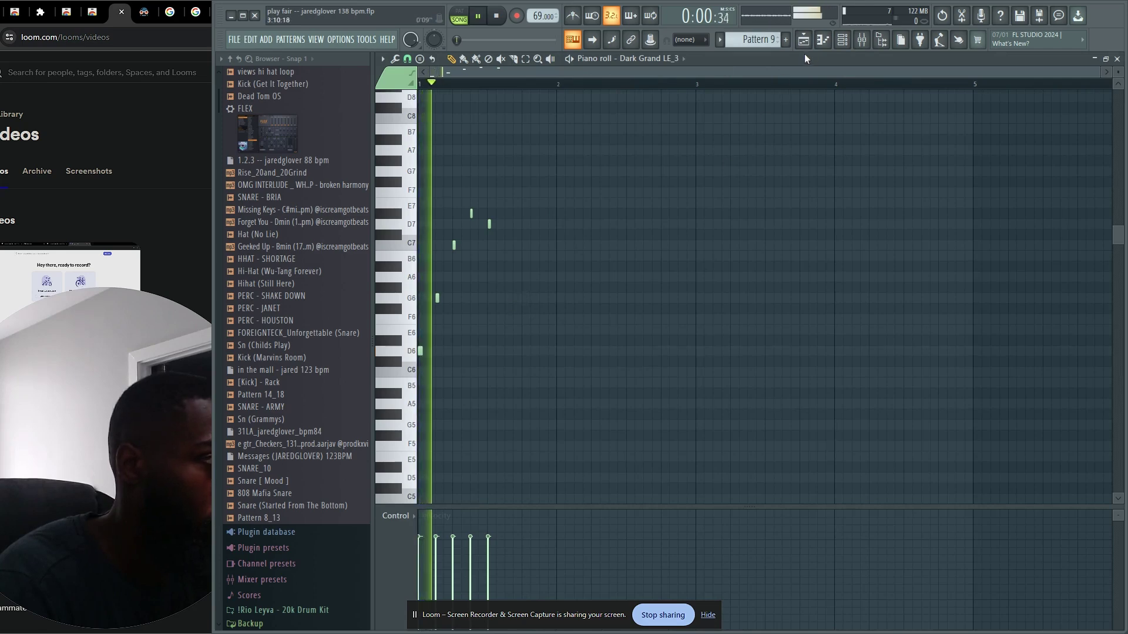
{"action": "left_click", "coordinate": [803, 40]}
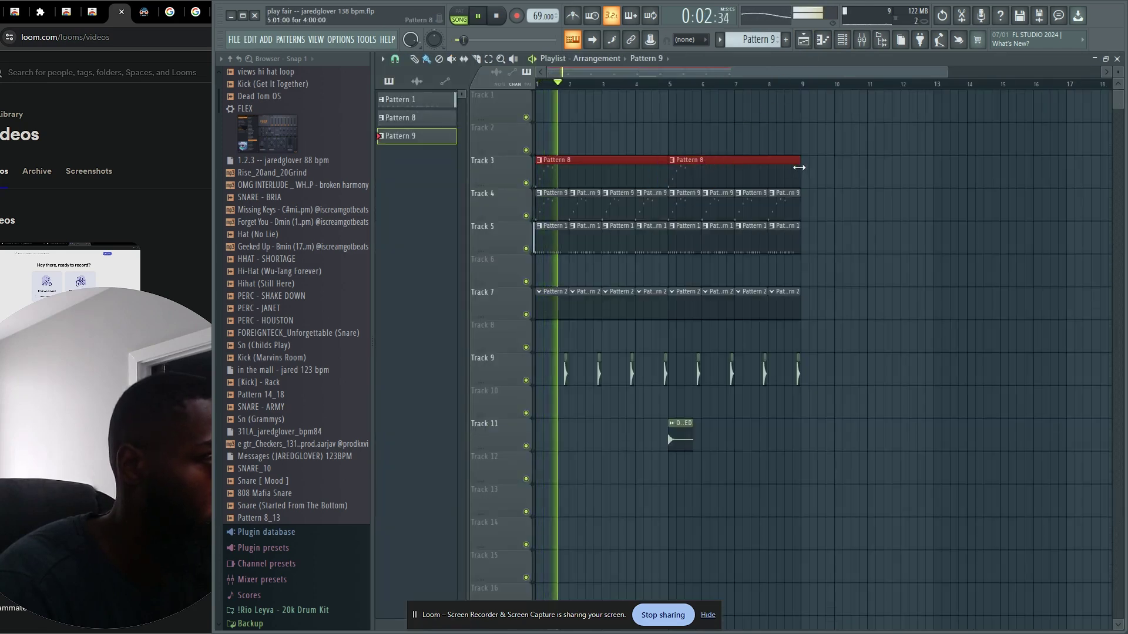
Shorten the Pattern 8 clips on Track 3 to one bar and repeat them across bars 1 to 8 during playback.
{"action": "left_click_drag", "start_coordinate": [794, 167], "coordinate": [664, 173]}
{"action": "key", "text": "space"}
{"action": "key", "text": "space"}
{"action": "left_click_drag", "start_coordinate": [784, 143], "coordinate": [612, 175]}
{"action": "left_click", "coordinate": [894, 244], "text": "ctrl"}
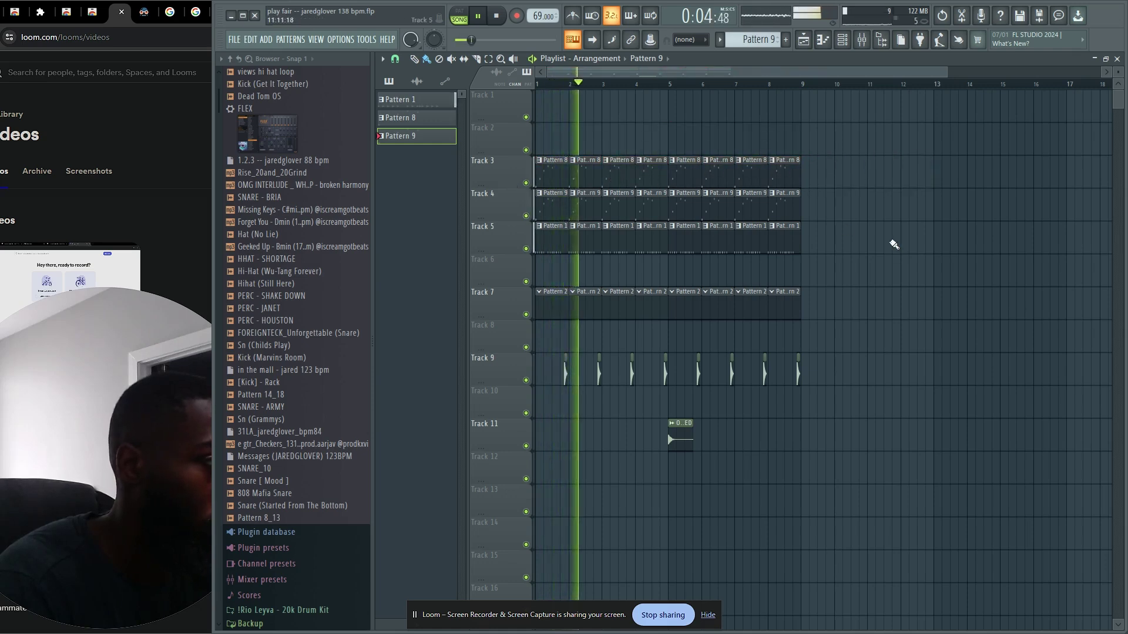
Audition snare, hi-hat, percussion and melody samples from the browser against the playing arrangement.
{"action": "scroll", "coordinate": [875, 343], "scroll_direction": "down", "scroll_amount": 2}
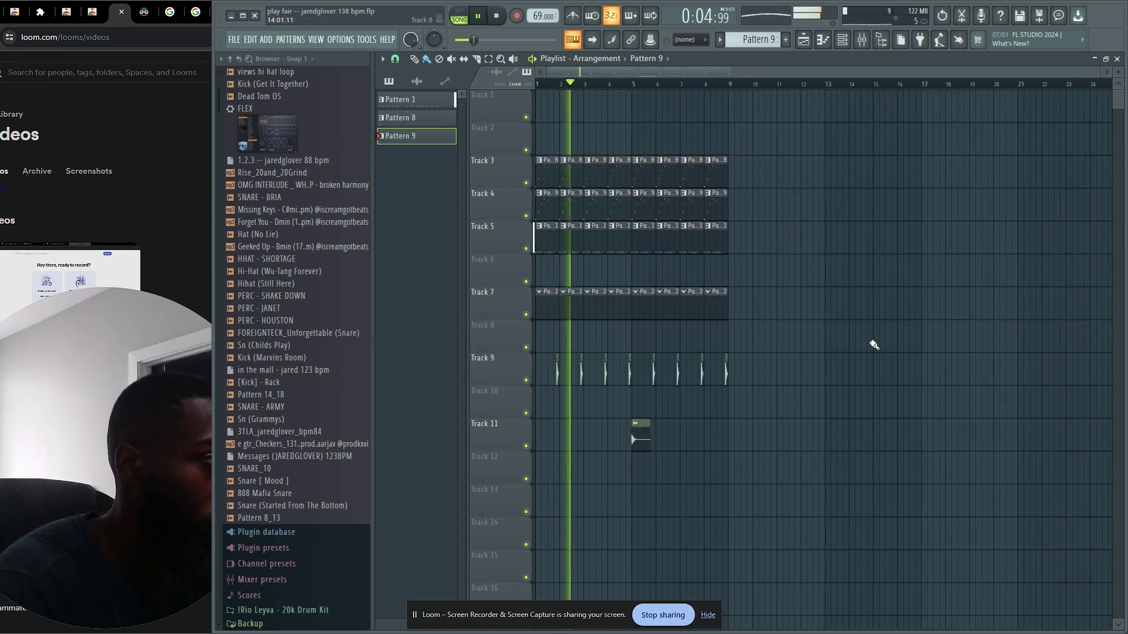
{"action": "left_click", "coordinate": [283, 421]}
{"action": "left_click", "coordinate": [286, 410]}
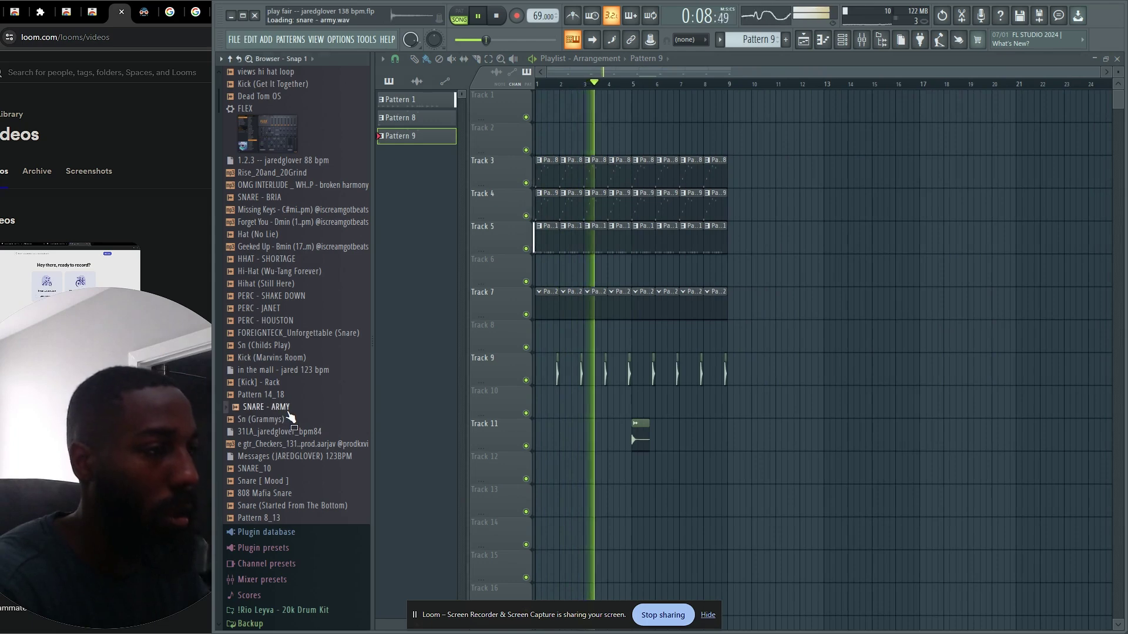
{"action": "left_click", "coordinate": [276, 481]}
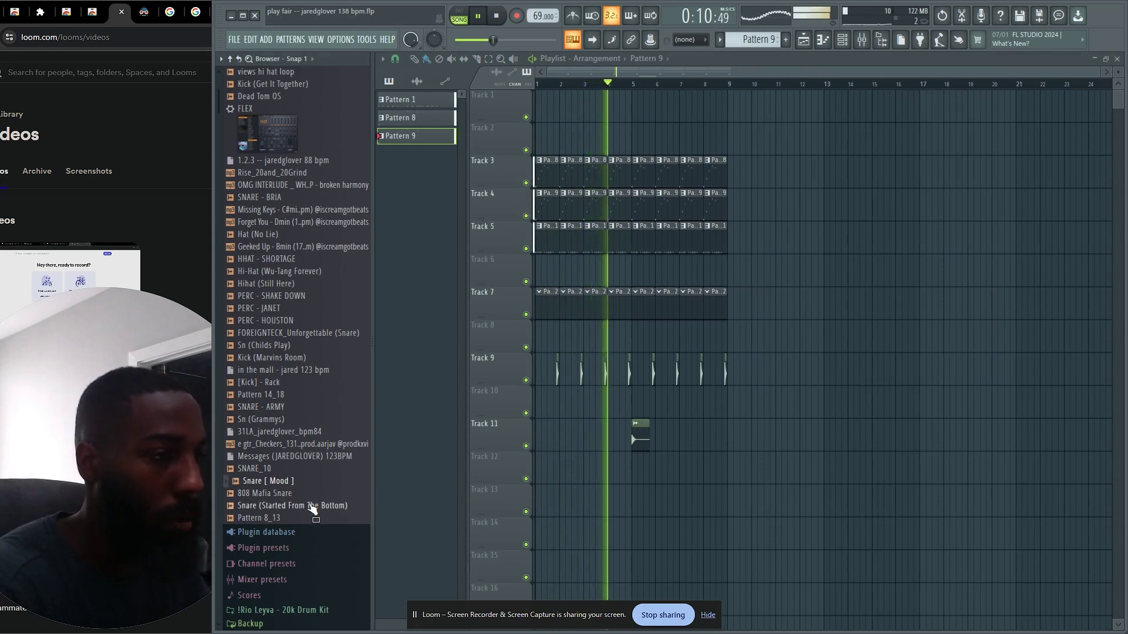
{"action": "scroll", "coordinate": [307, 477], "scroll_direction": "up", "scroll_amount": 4}
{"action": "left_click", "coordinate": [281, 421]}
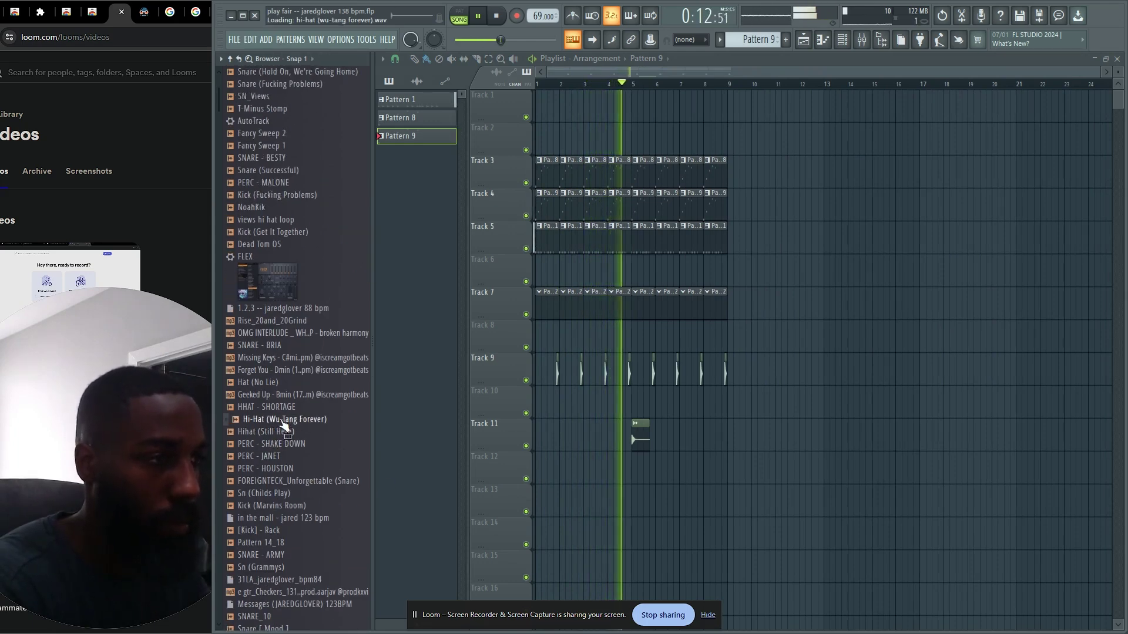
{"action": "left_click", "coordinate": [287, 409]}
{"action": "left_click", "coordinate": [288, 445]}
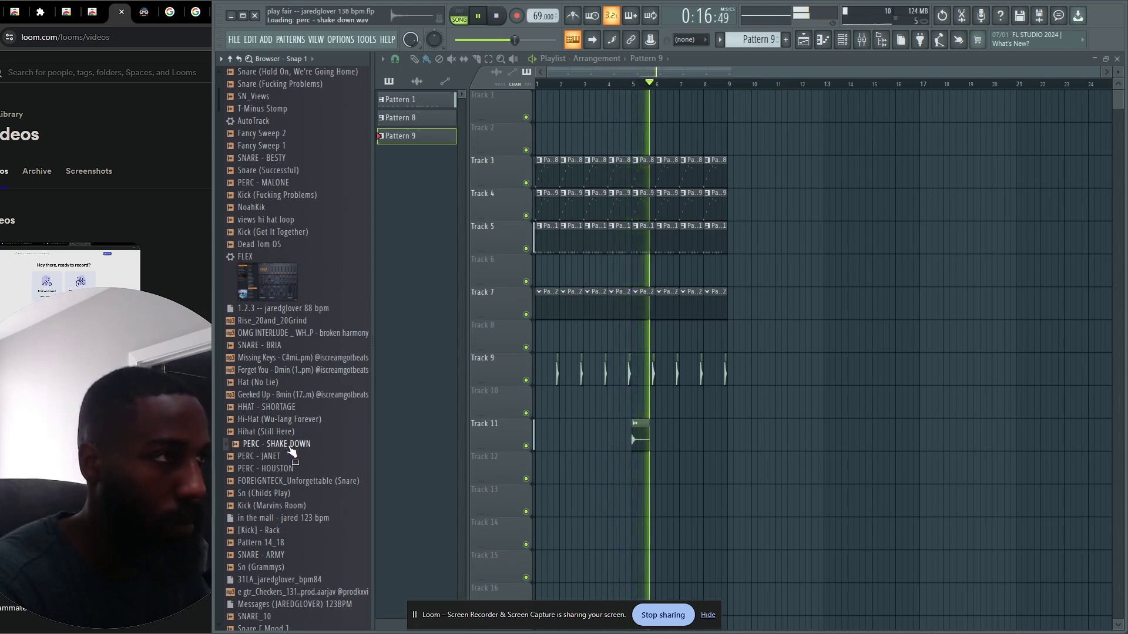
{"action": "left_click", "coordinate": [300, 369]}
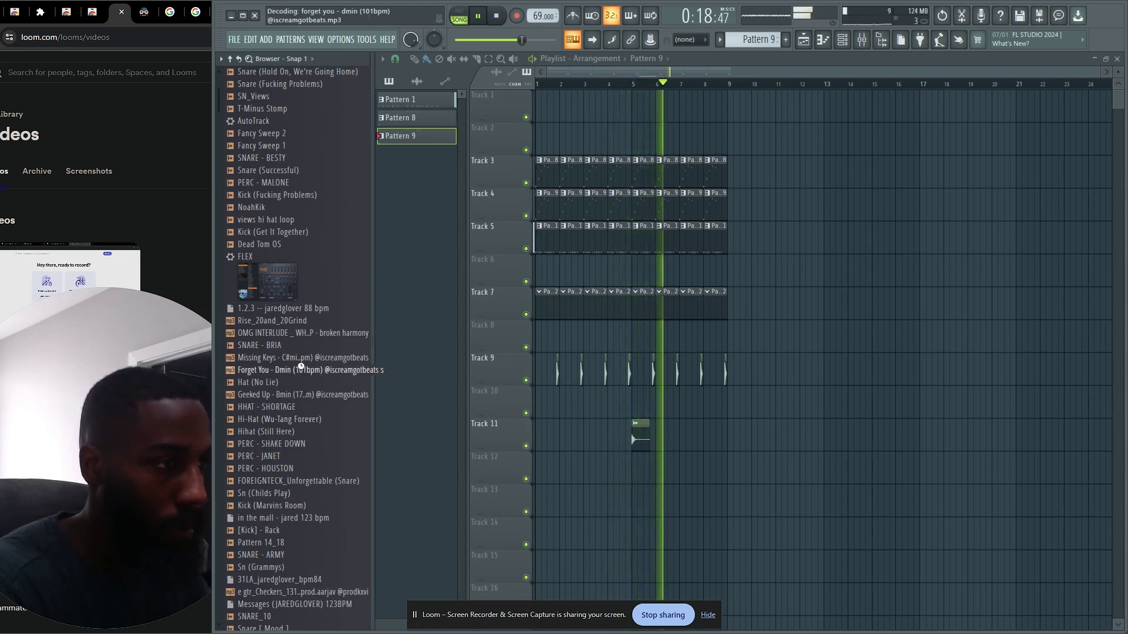
{"action": "left_click", "coordinate": [289, 383]}
{"action": "left_click", "coordinate": [291, 346]}
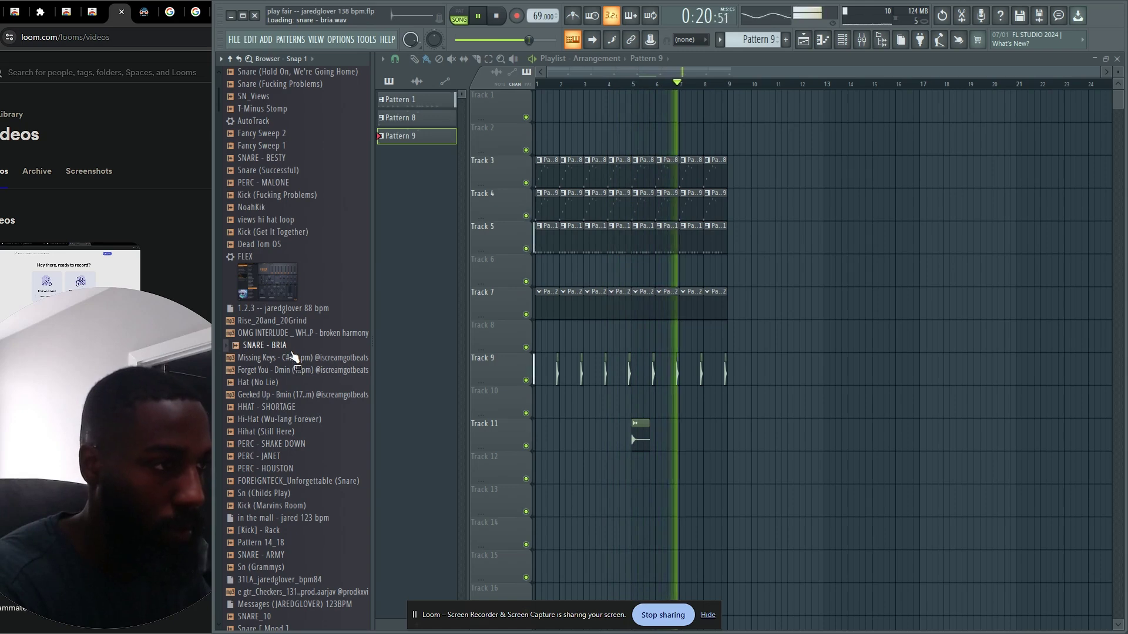
Audition more tom, kick and hat samples, and place PERC - MALONE on Track 13 in bar 2.
{"action": "scroll", "coordinate": [292, 357], "scroll_direction": "up", "scroll_amount": 4}
{"action": "left_click", "coordinate": [292, 391]}
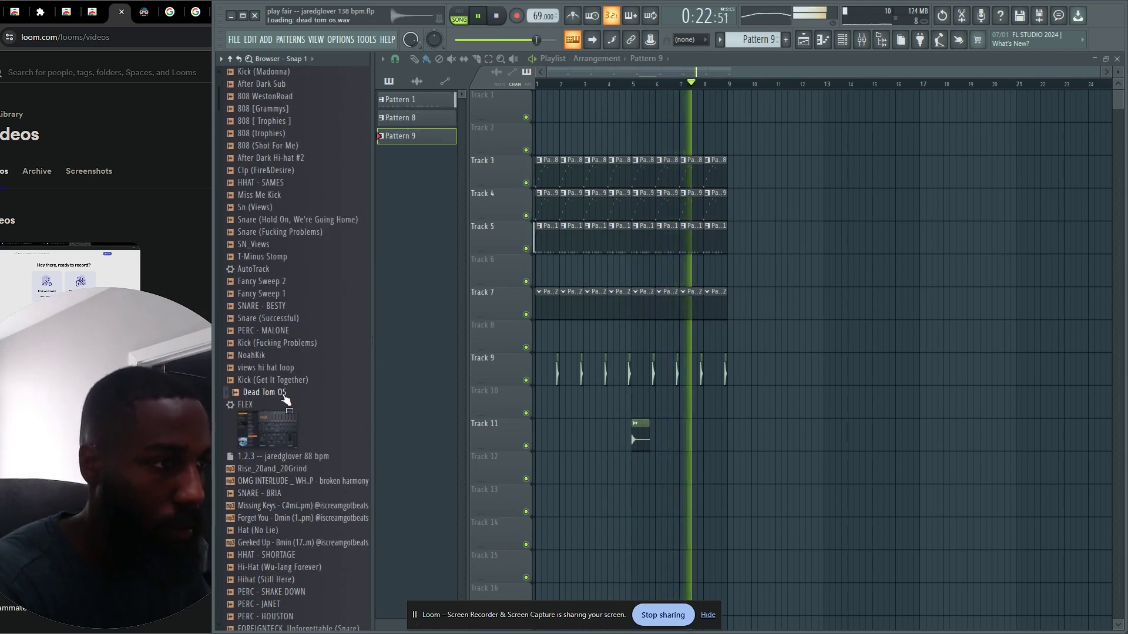
{"action": "left_click", "coordinate": [292, 381]}
{"action": "left_click", "coordinate": [290, 355]}
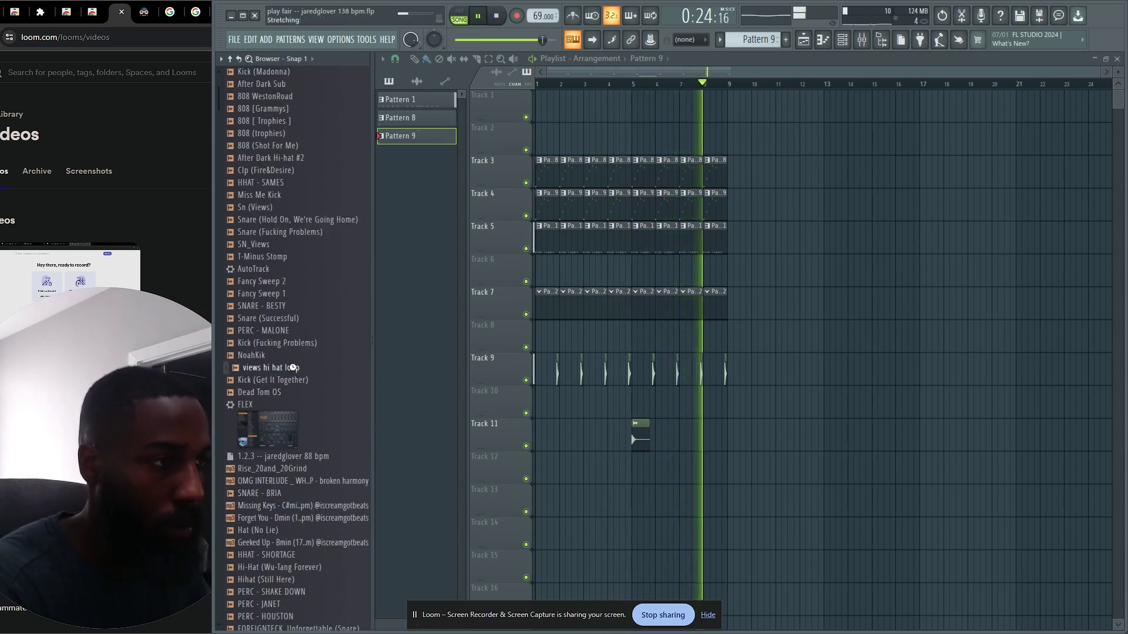
{"action": "left_click", "coordinate": [288, 331]}
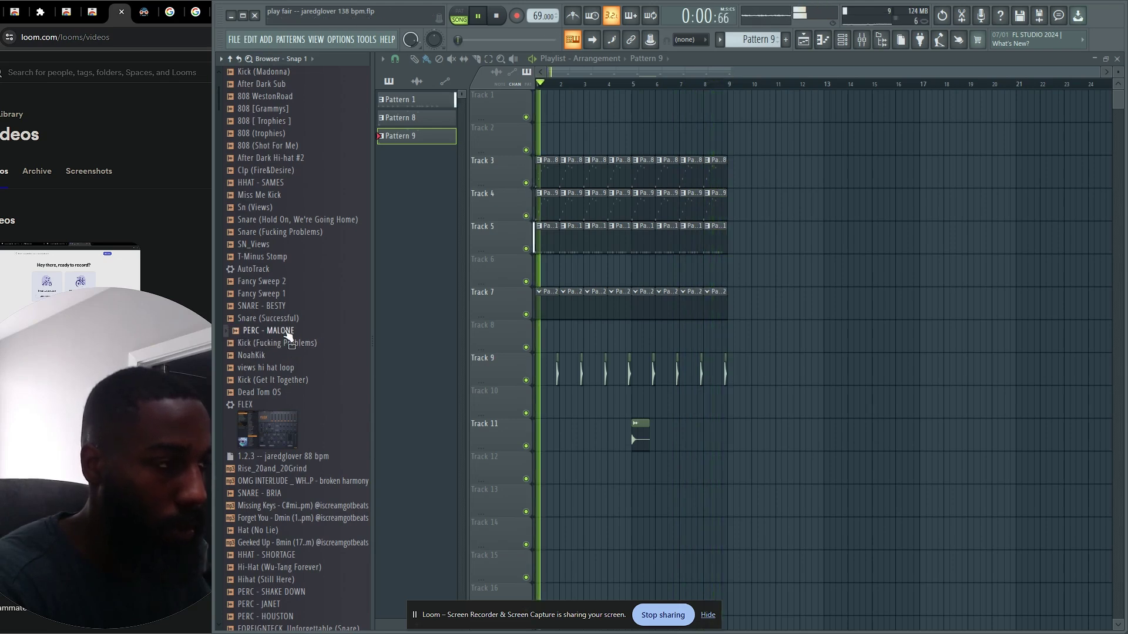
{"action": "left_click_drag", "start_coordinate": [286, 332], "coordinate": [655, 508]}
{"action": "scroll", "coordinate": [581, 503], "scroll_direction": "up", "scroll_amount": 5}
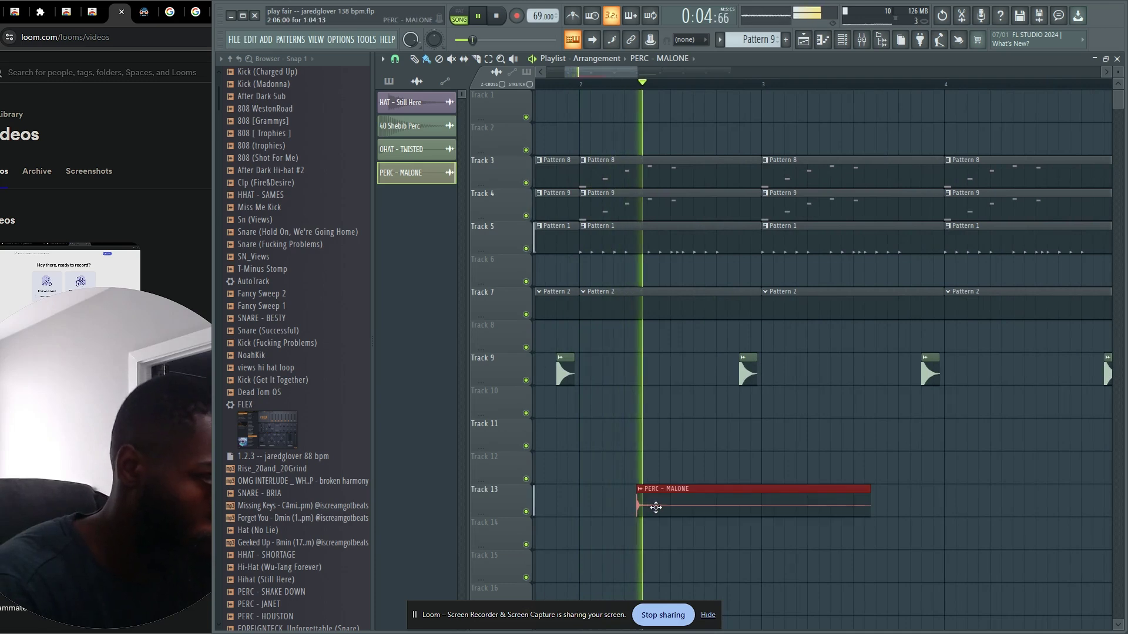
Add a fade-out to the PERC - MALONE sample and set its channel volume to 36%.
{"action": "double_click", "coordinate": [655, 508]}
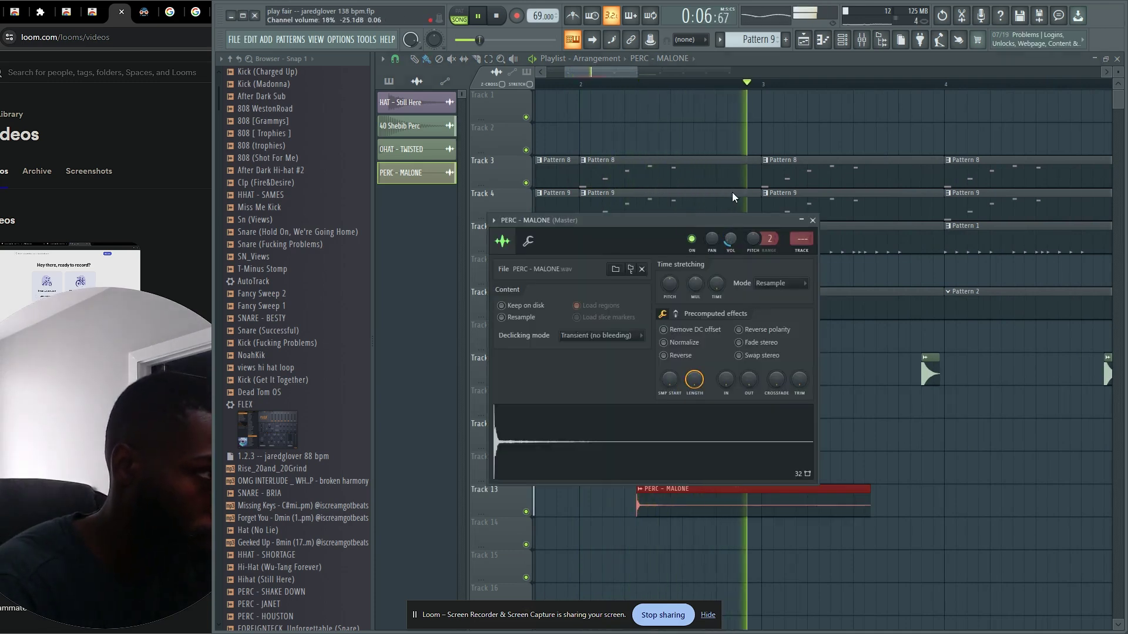
{"action": "left_click_drag", "start_coordinate": [749, 380], "coordinate": [749, 363]}
{"action": "left_click_drag", "start_coordinate": [730, 239], "coordinate": [737, 220]}
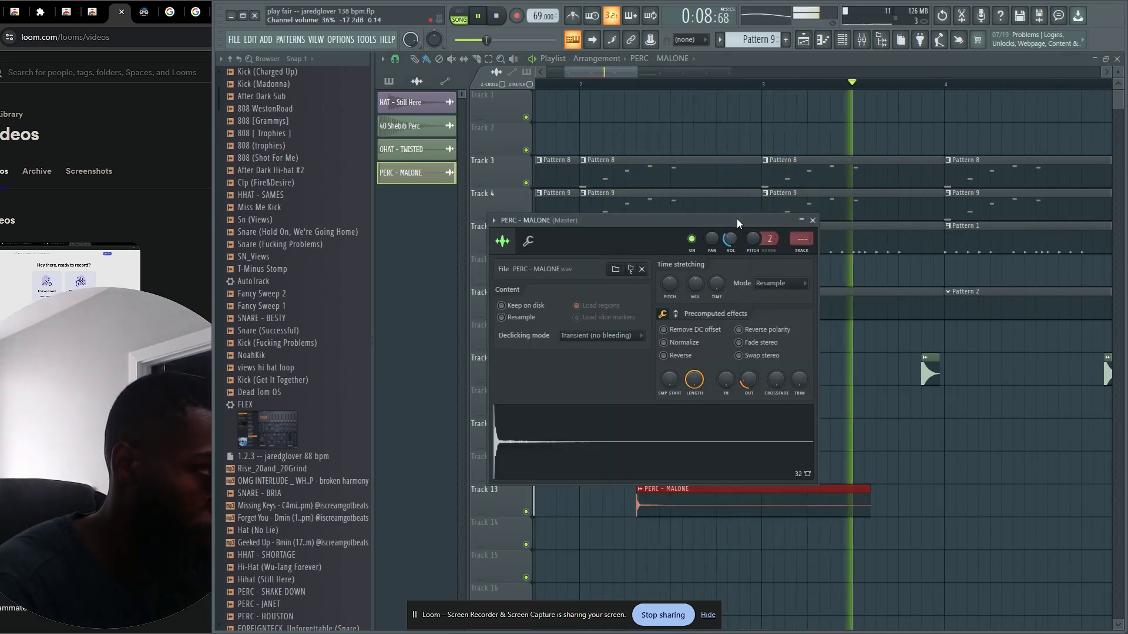
Duplicate the OHAT - TWISTED clip to bar 7 on Track 11 and the PERC - MALONE clip to bar 6 on Track 13.
{"action": "scroll", "coordinate": [940, 494], "scroll_direction": "down", "scroll_amount": 5}
{"action": "left_click", "coordinate": [881, 451], "text": "ctrl"}
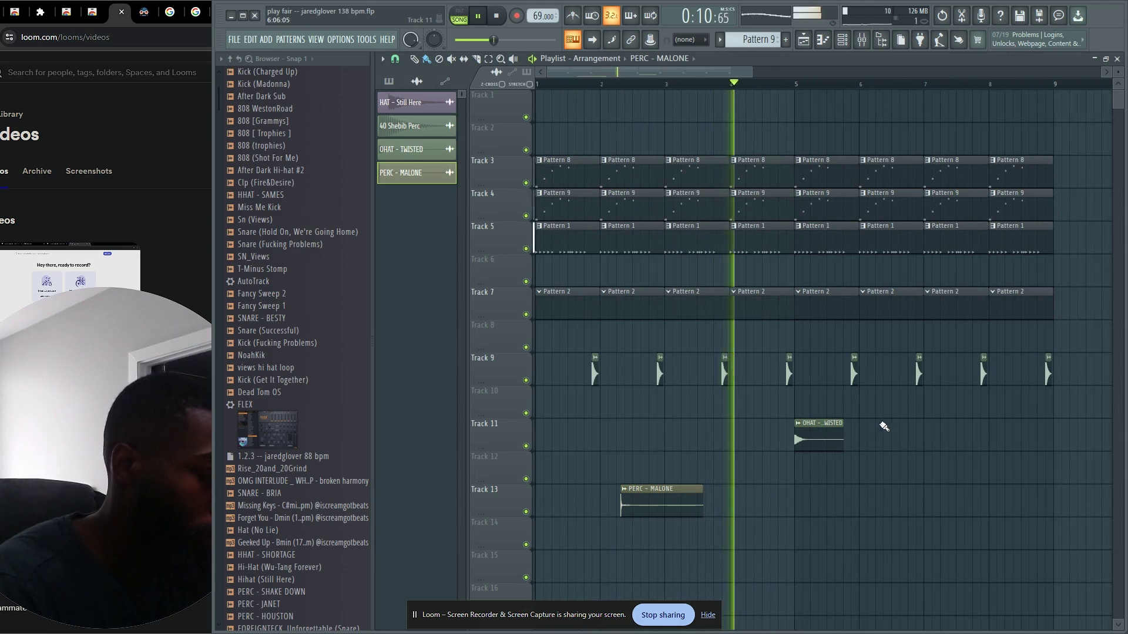
{"action": "left_click_drag", "start_coordinate": [878, 429], "coordinate": [577, 523]}
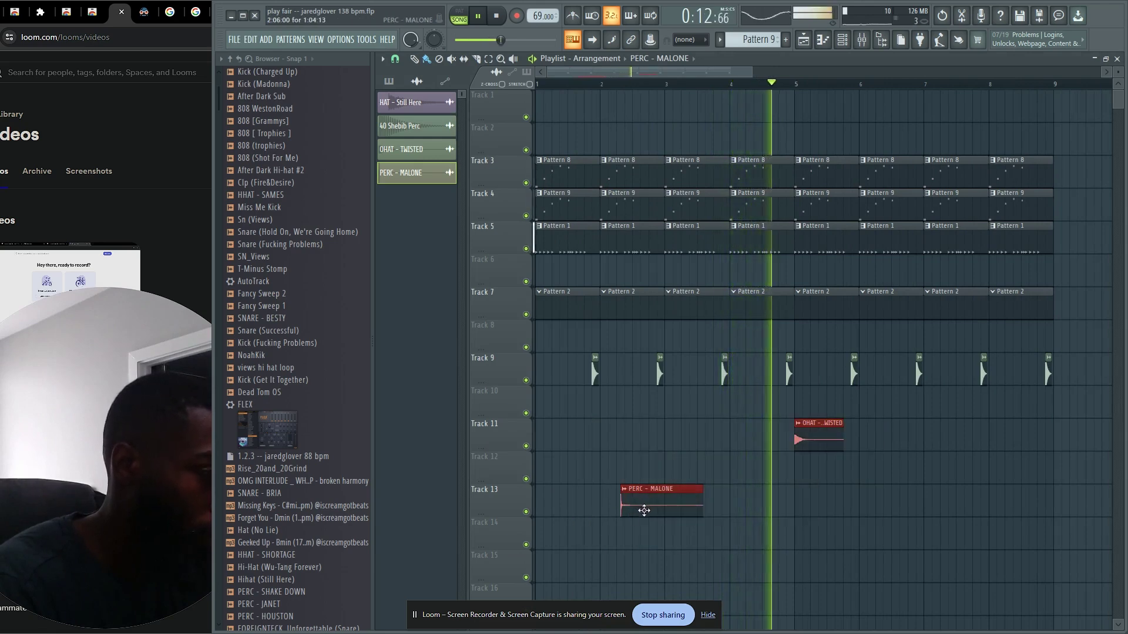
{"action": "left_click_drag", "start_coordinate": [643, 510], "coordinate": [773, 513]}
{"action": "left_click", "coordinate": [728, 499], "text": "ctrl"}
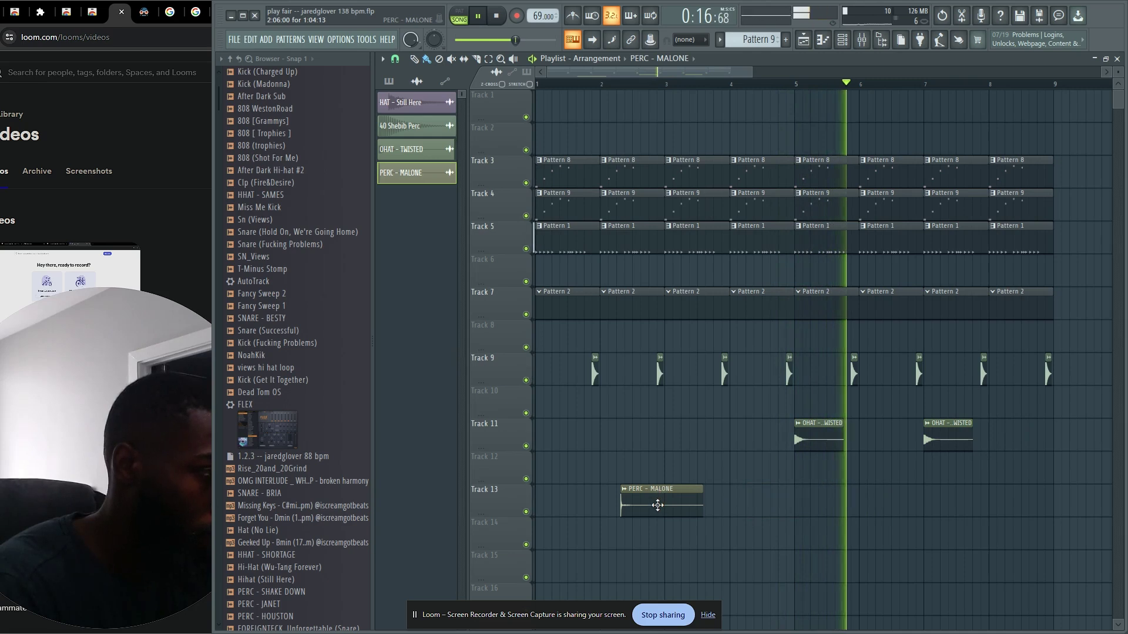
{"action": "left_click_drag", "start_coordinate": [658, 504], "coordinate": [915, 516]}
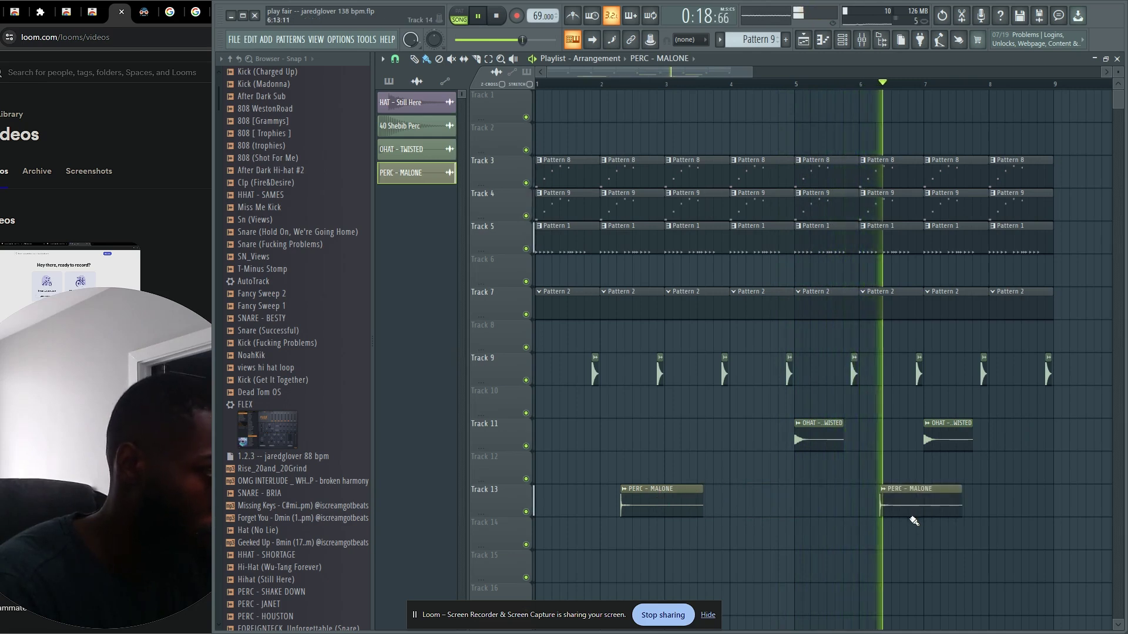
Check the PERC - MALONE channel settings and add another OHAT - TWISTED clip at bar 8 on Track 11.
{"action": "double_click", "coordinate": [904, 500]}
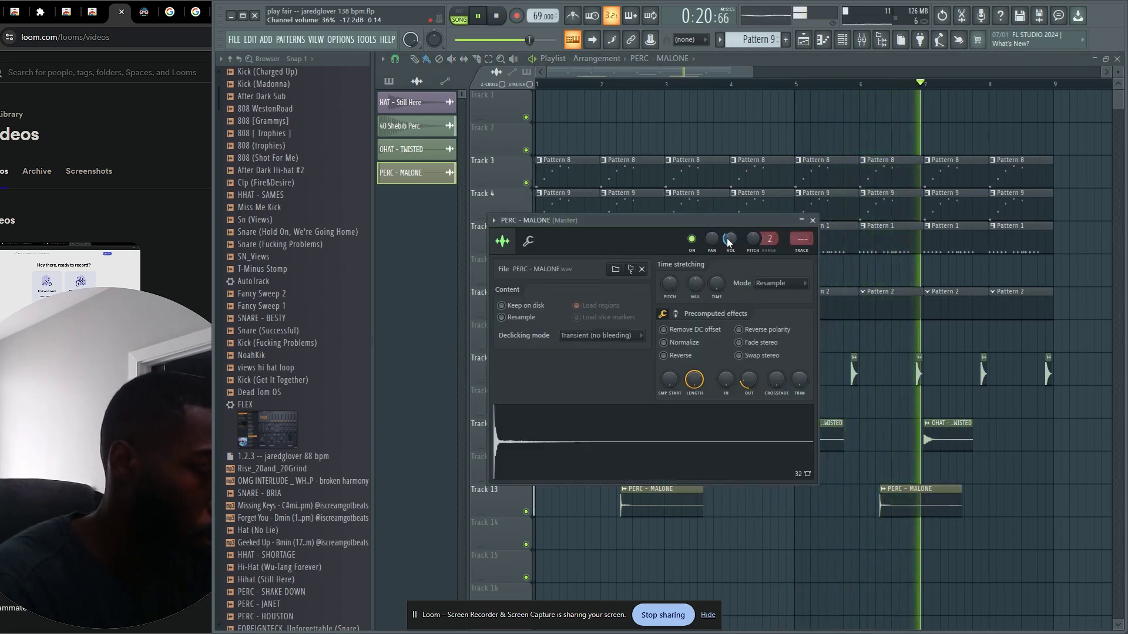
{"action": "right_click", "coordinate": [990, 546]}
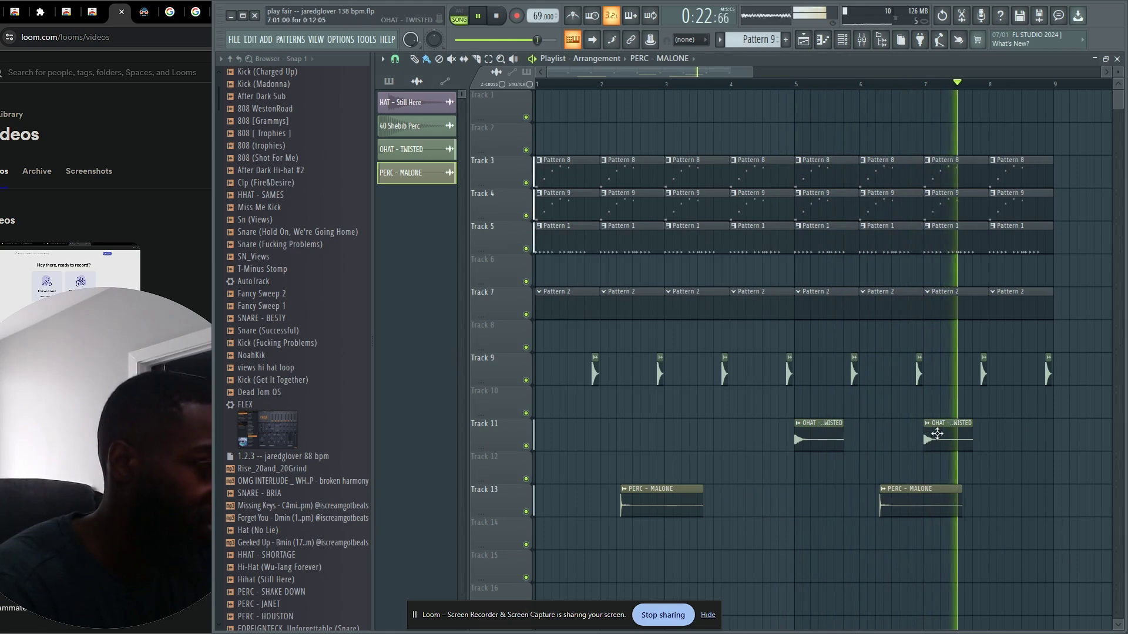
{"action": "left_click", "coordinate": [992, 441]}
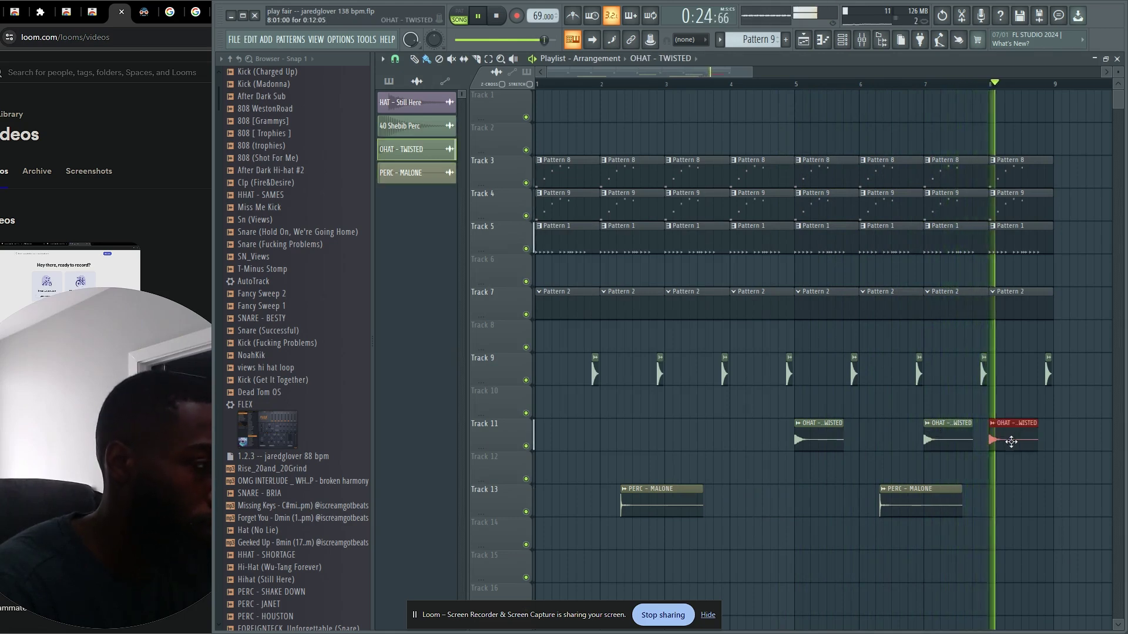
Select all clips in bars 1 to 8 and duplicate them into bars 9 to 16.
{"action": "scroll", "coordinate": [983, 502], "scroll_direction": "down", "scroll_amount": 1}
{"action": "left_click_drag", "start_coordinate": [992, 112], "coordinate": [406, 558]}
{"action": "key", "text": "ctrl+b"}
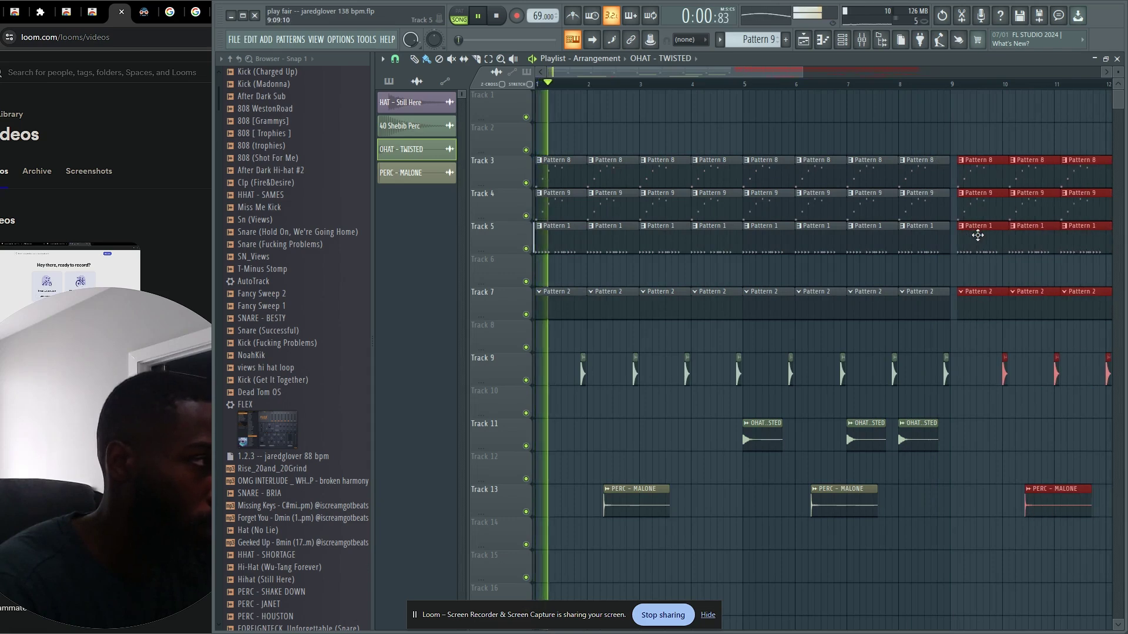
Delete the PERC - MALONE clip in bar 6 and the OHAT - TWISTED clips in bars 7 and 8.
{"action": "right_click", "coordinate": [850, 502]}
{"action": "right_click", "coordinate": [868, 439]}
{"action": "right_click", "coordinate": [914, 439]}
{"action": "scroll", "coordinate": [896, 548], "scroll_direction": "down", "scroll_amount": 2}
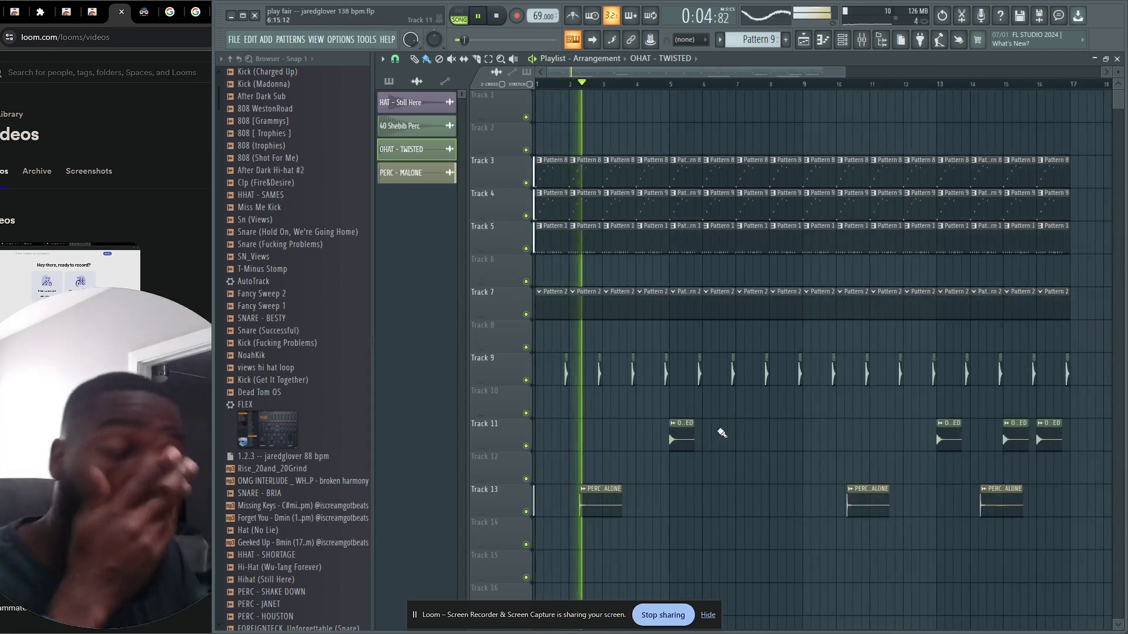
Replace the PERC - MALONE clip in bar 2 with one at bar 3 and raise its sample start offset.
{"action": "right_click", "coordinate": [594, 503]}
{"action": "scroll", "coordinate": [595, 503], "scroll_direction": "up", "scroll_amount": 2}
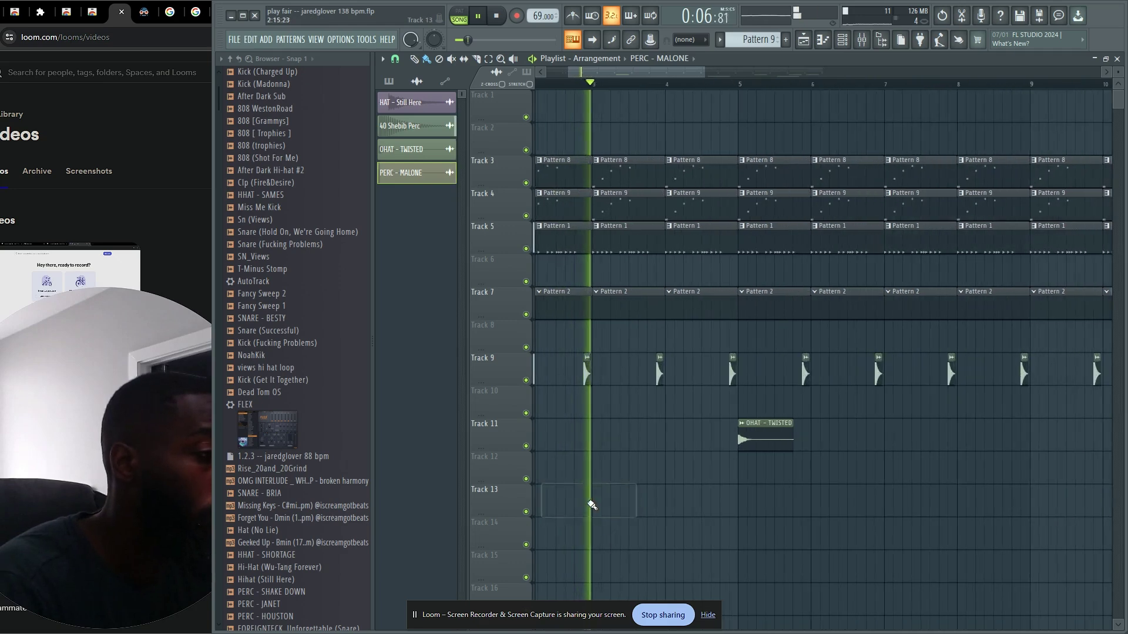
{"action": "double_click", "coordinate": [616, 500]}
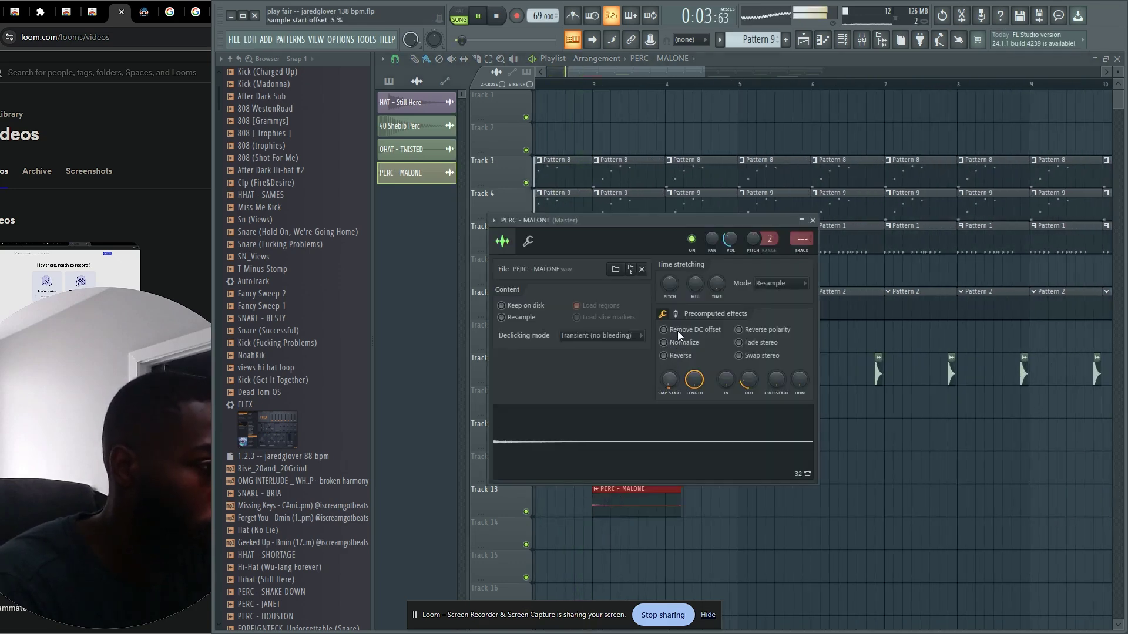
{"action": "left_click_drag", "start_coordinate": [678, 331], "coordinate": [679, 316]}
{"action": "left_click", "coordinate": [787, 495]}
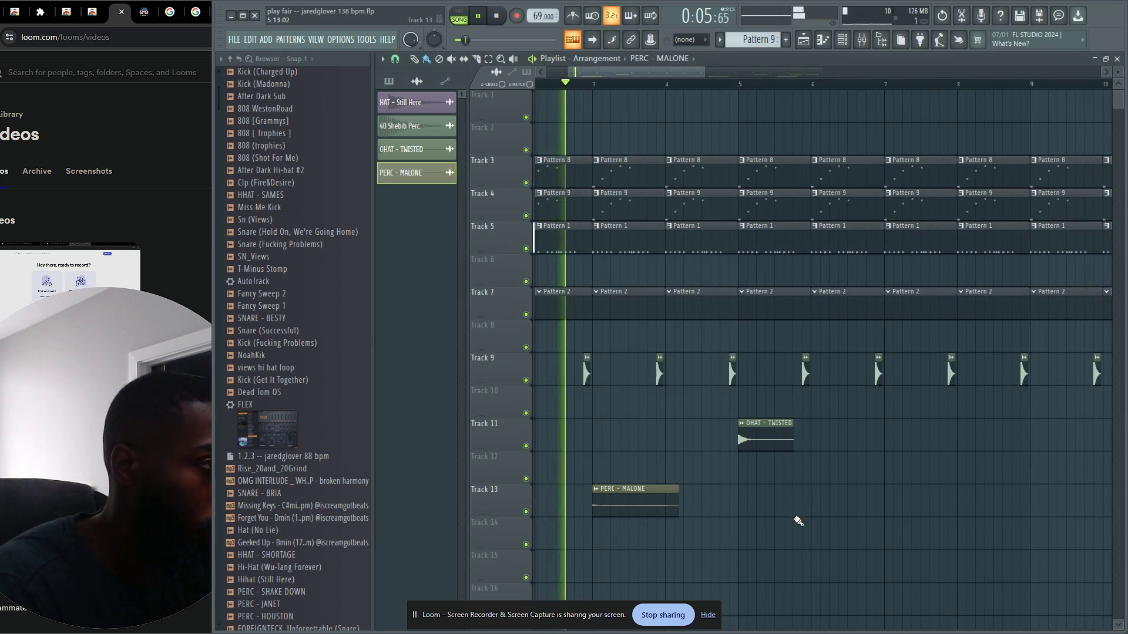
Delete the PERC - MALONE clips in bars 10 and 14 and place one at bar 11 on Track 13.
{"action": "scroll", "coordinate": [798, 521], "scroll_direction": "down", "scroll_amount": 3}
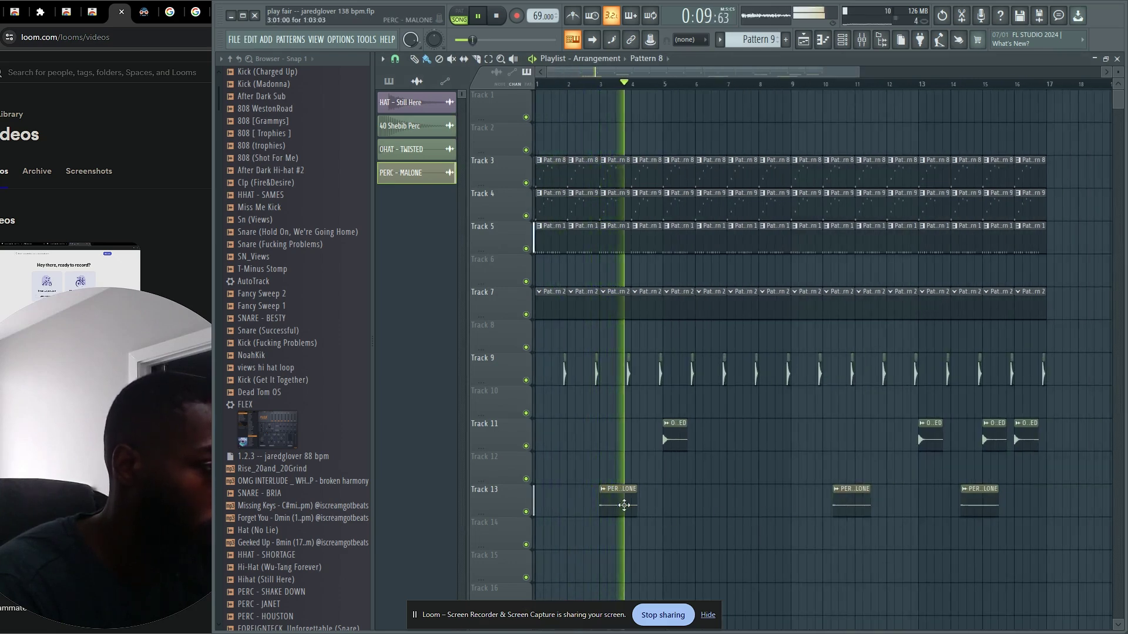
{"action": "right_click", "coordinate": [845, 499]}
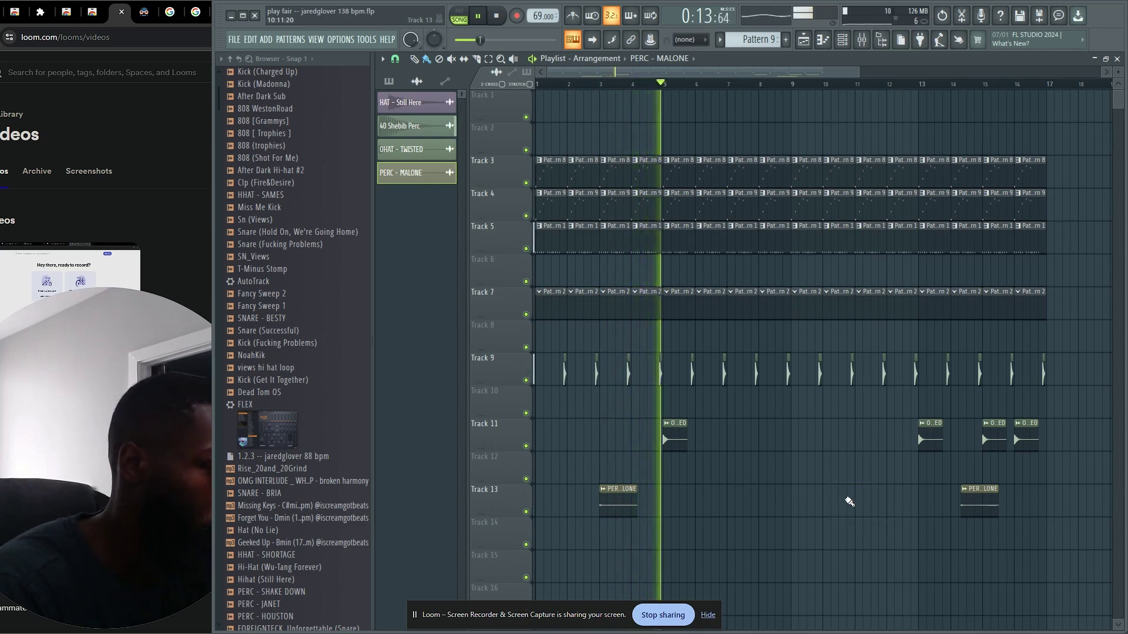
{"action": "left_click", "coordinate": [858, 501]}
{"action": "right_click", "coordinate": [992, 494]}
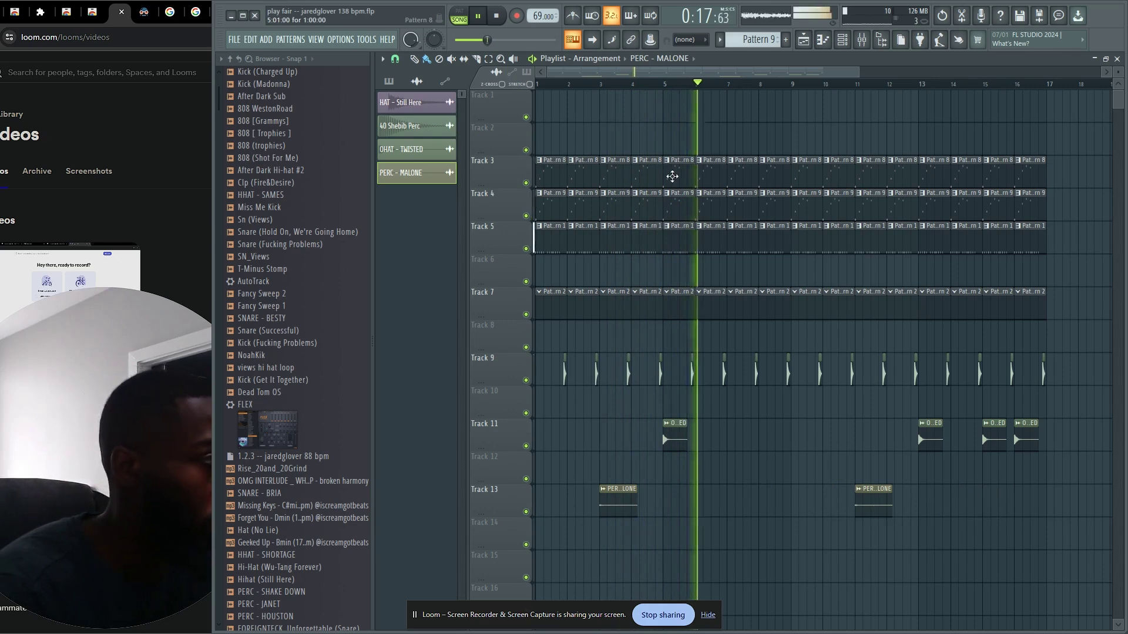
Render Pattern 8 as an audio clip that replaces its pattern clips on Track 3.
{"action": "left_click", "coordinate": [672, 176]}
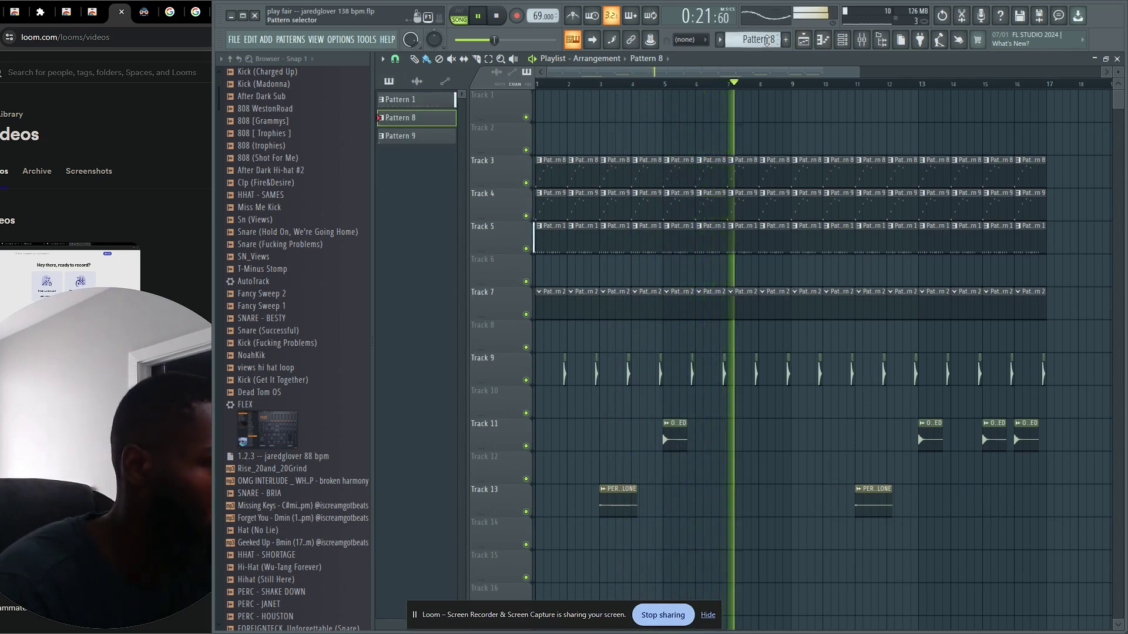
{"action": "left_click", "coordinate": [766, 40]}
{"action": "left_click", "coordinate": [887, 255]}
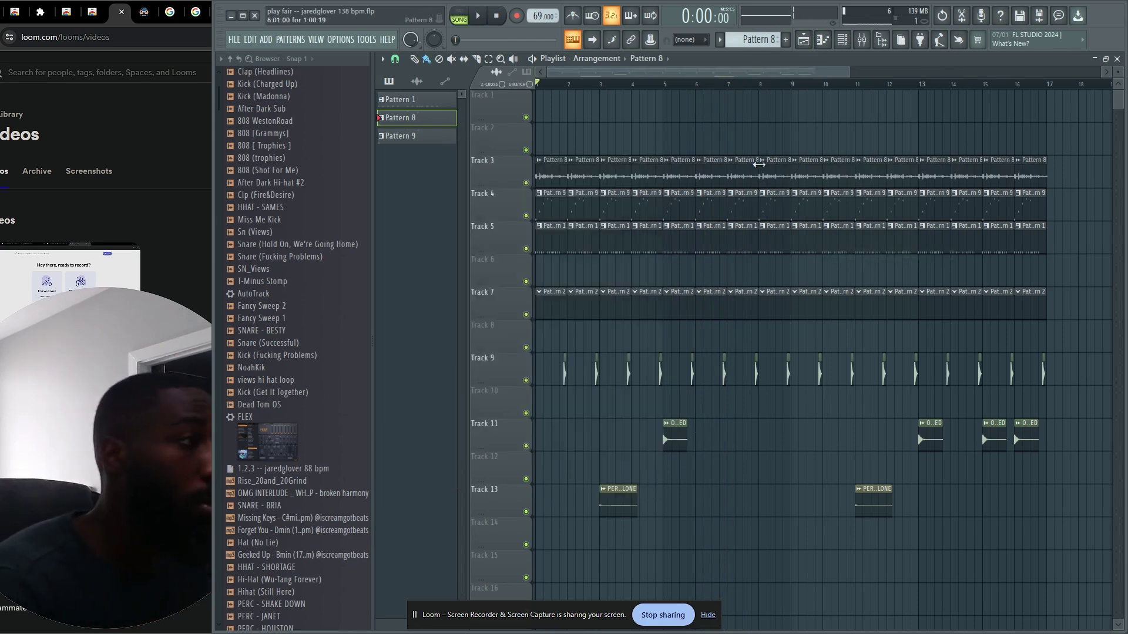
Select the whole arrangement for playback and set the Pattern 8 audio clip's declicking mode to Generic (bleeding).
{"action": "key", "text": "ctrl+a"}
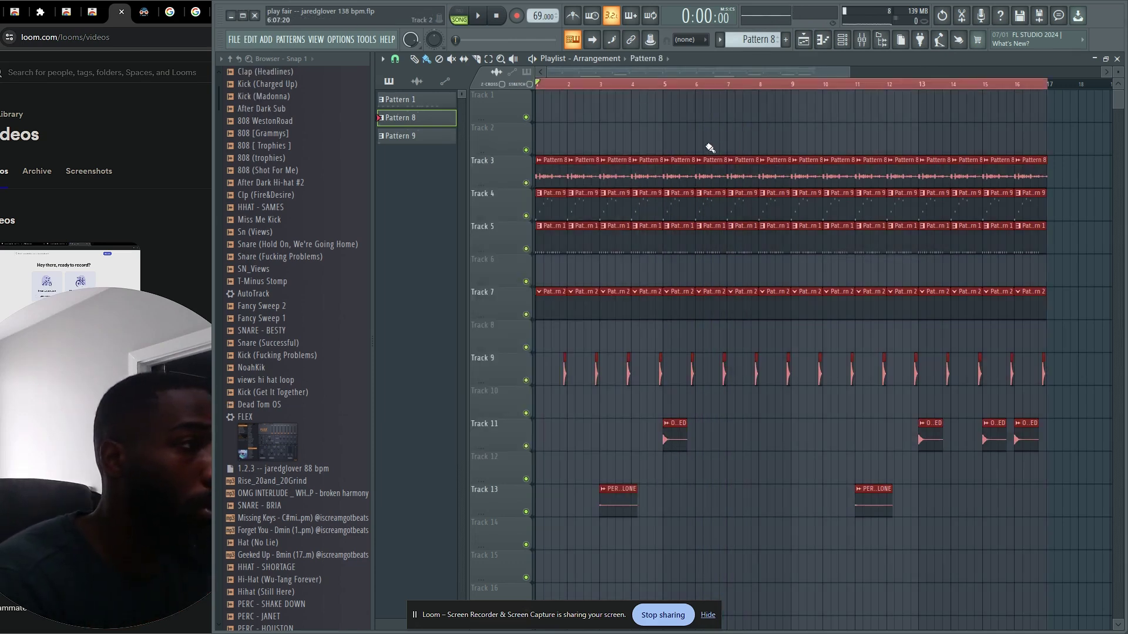
{"action": "left_click", "coordinate": [512, 179]}
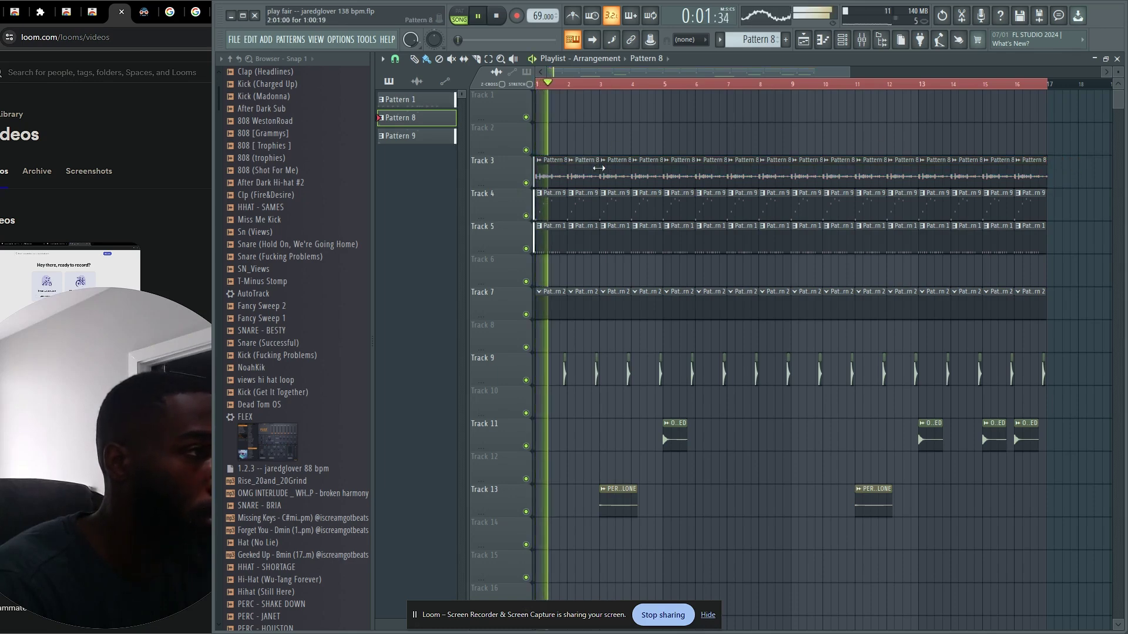
{"action": "double_click", "coordinate": [601, 168]}
{"action": "left_click", "coordinate": [524, 227]}
{"action": "left_click", "coordinate": [473, 274]}
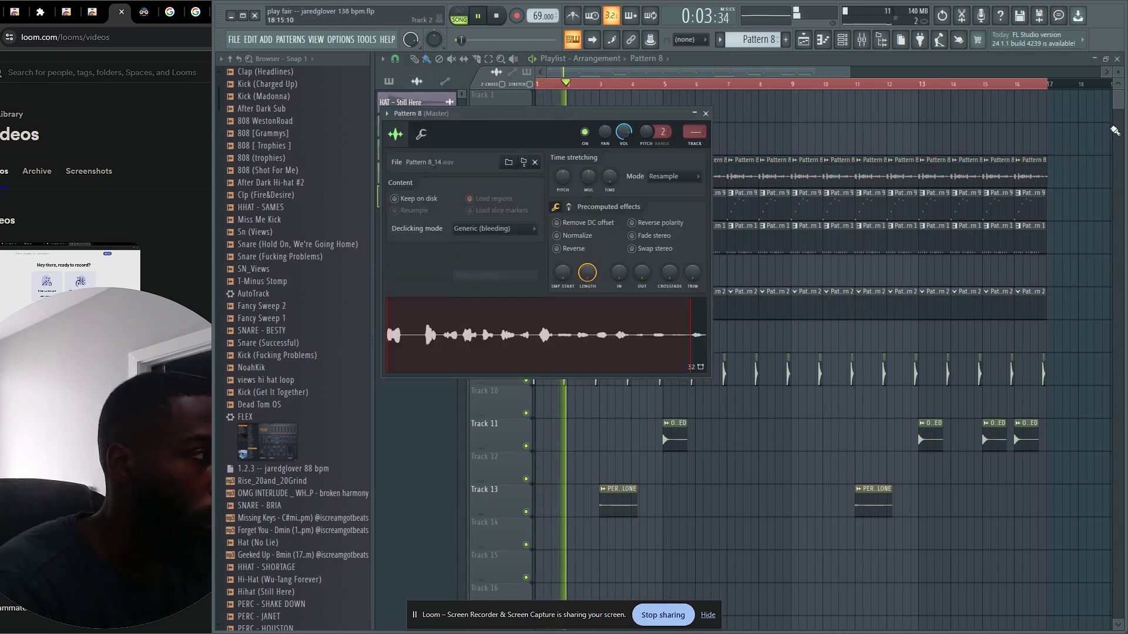
{"action": "key", "text": "Escape"}
Trim the overhanging end of the last Pattern 8 audio clip on Track 3 near bar 17.
{"action": "scroll", "coordinate": [1016, 207], "scroll_direction": "up", "scroll_amount": 8}
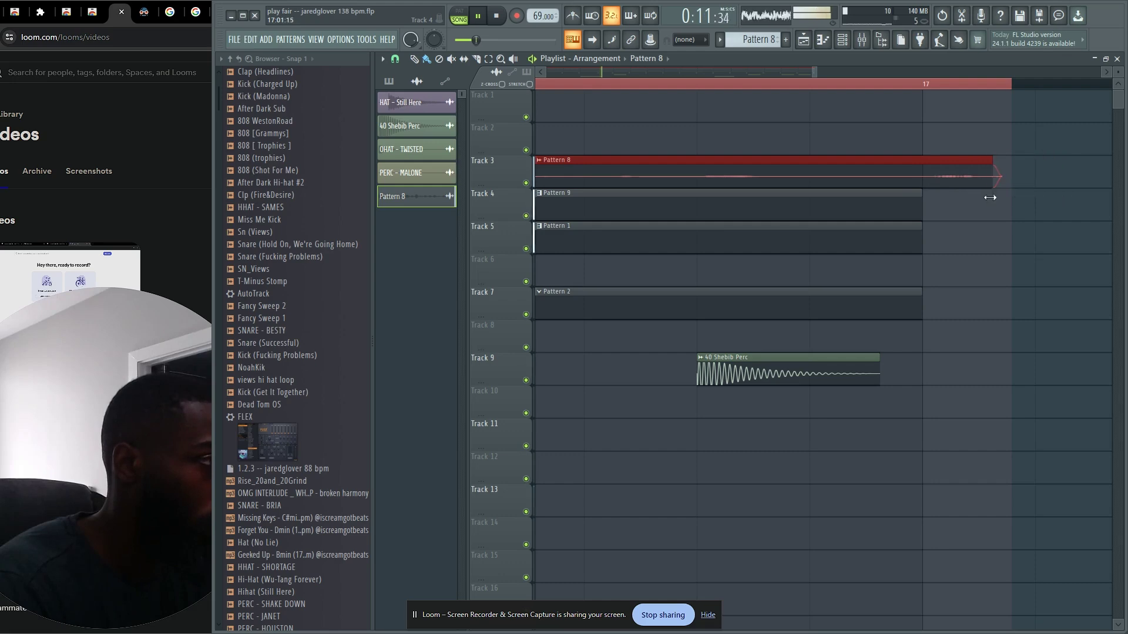
{"action": "scroll", "coordinate": [969, 217], "scroll_direction": "down", "scroll_amount": 8}
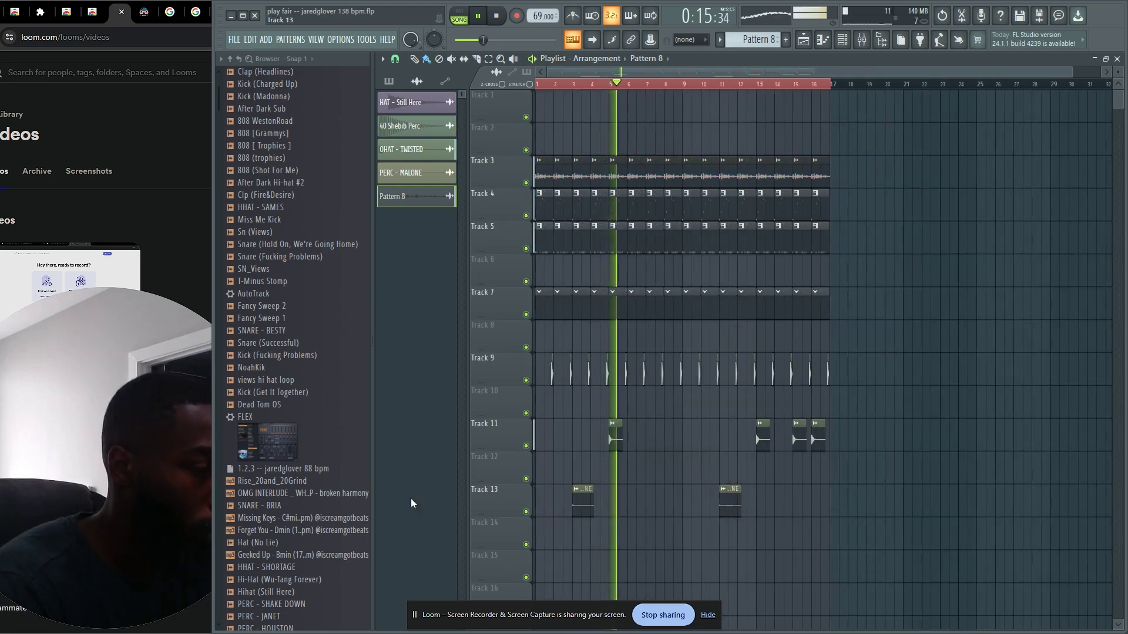
Place a Pattern 6 clip on Track 2 starting at bar 9 and extend it to the end of bar 16.
{"action": "double_click", "coordinate": [610, 446]}
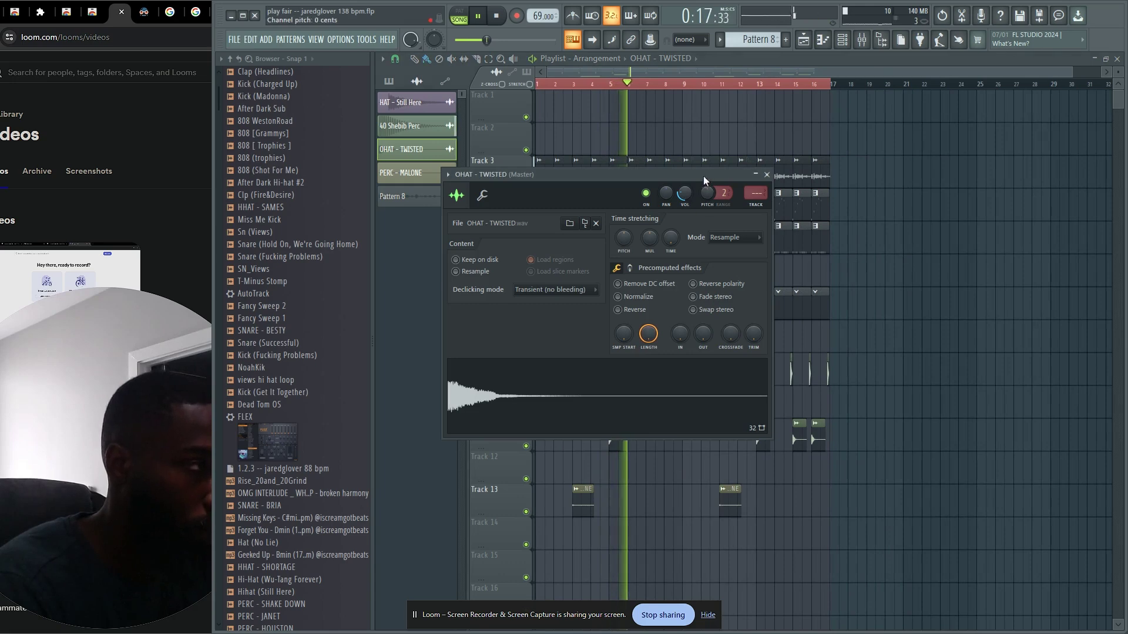
{"action": "left_click_drag", "start_coordinate": [759, 40], "coordinate": [759, 58]}
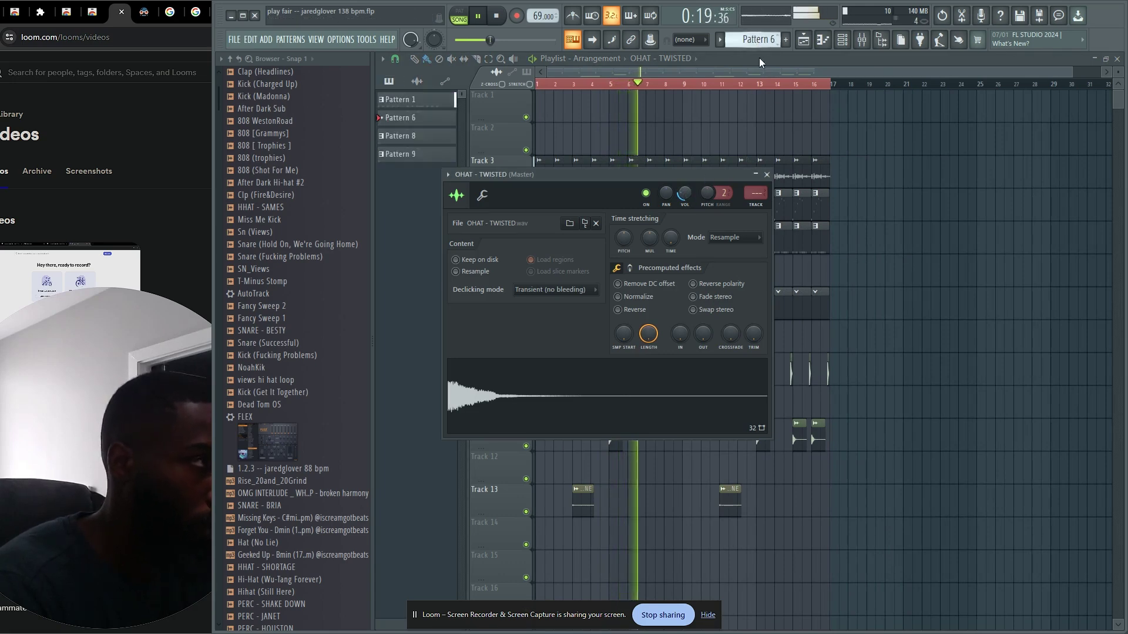
{"action": "left_click", "coordinate": [684, 141]}
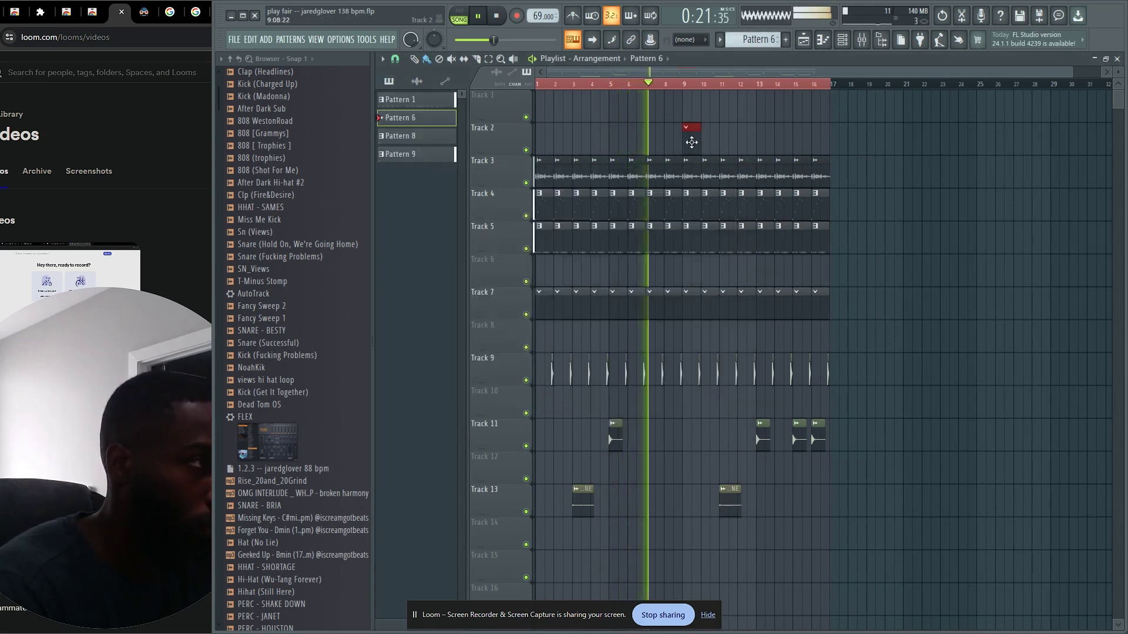
{"action": "left_click_drag", "start_coordinate": [691, 142], "coordinate": [825, 160]}
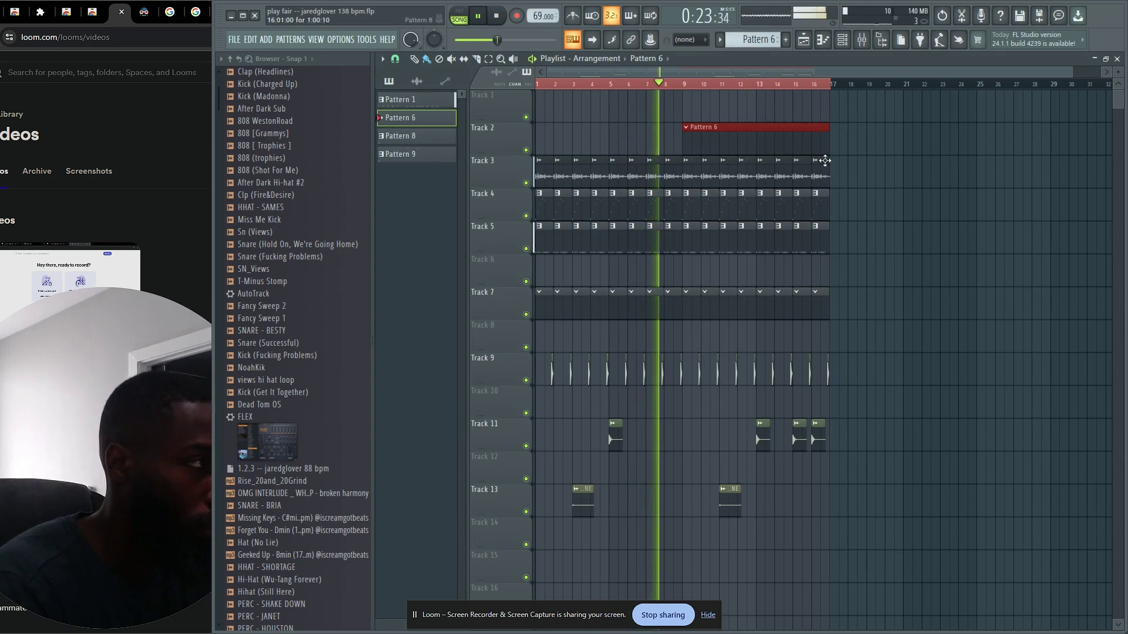
Add the 808 (Still Here) sample from the Lunch77 drumkit's 808s folder to the channel rack as a new channel.
{"action": "scroll", "coordinate": [302, 390], "scroll_direction": "up", "scroll_amount": 10}
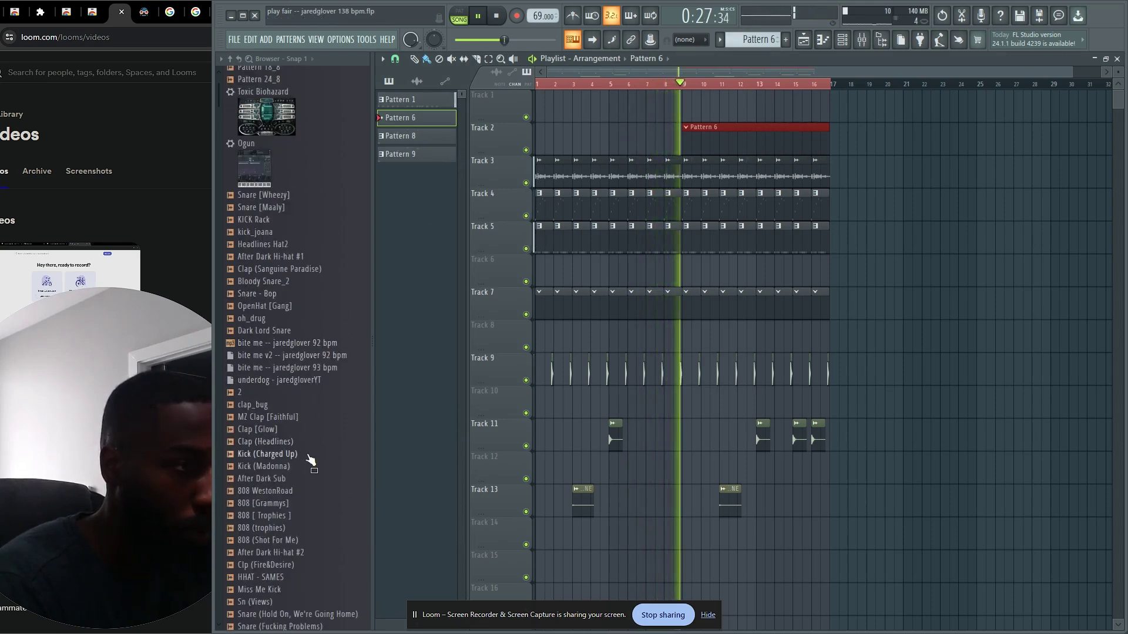
{"action": "scroll", "coordinate": [308, 455], "scroll_direction": "down", "scroll_amount": 15}
{"action": "key", "text": "space"}
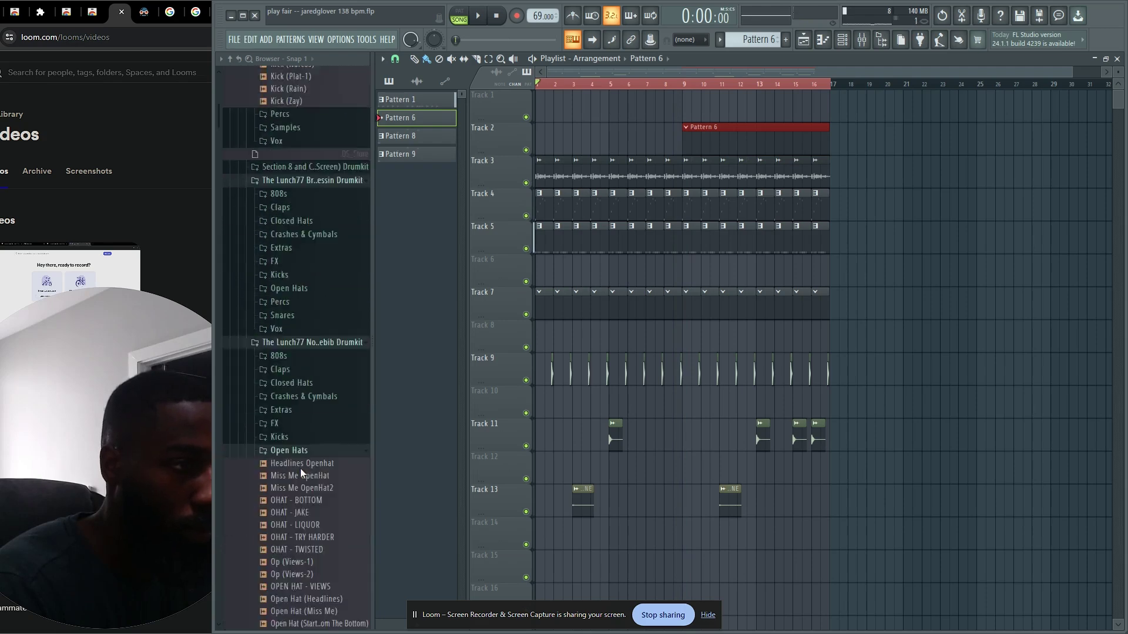
{"action": "scroll", "coordinate": [300, 467], "scroll_direction": "up", "scroll_amount": 2}
{"action": "left_click", "coordinate": [309, 377]}
{"action": "left_click", "coordinate": [319, 443]}
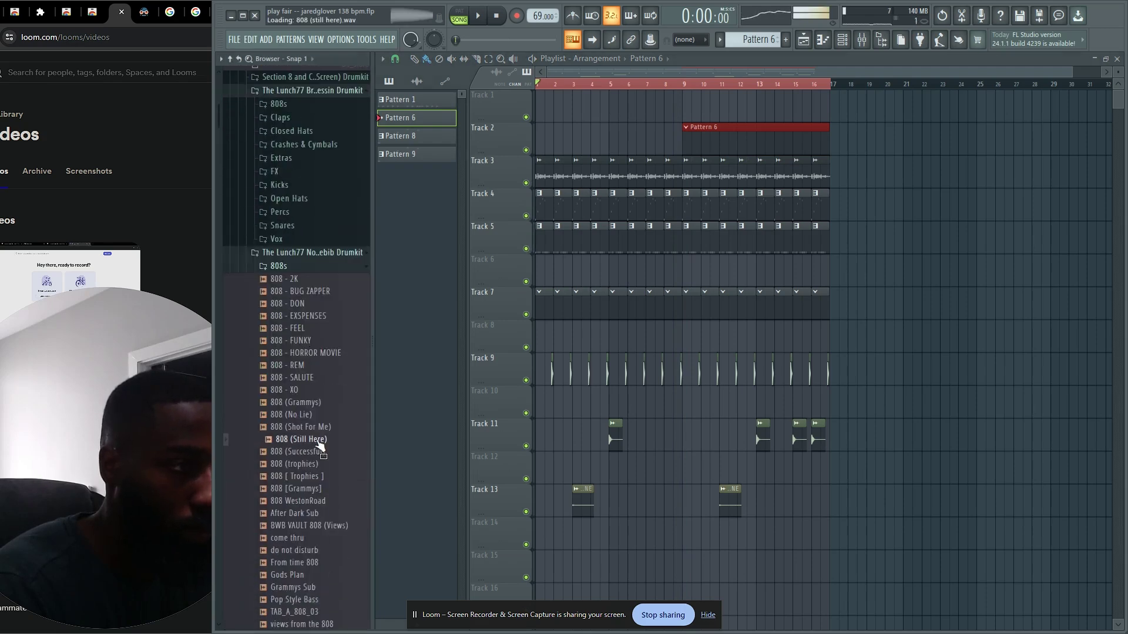
{"action": "key", "text": "F6"}
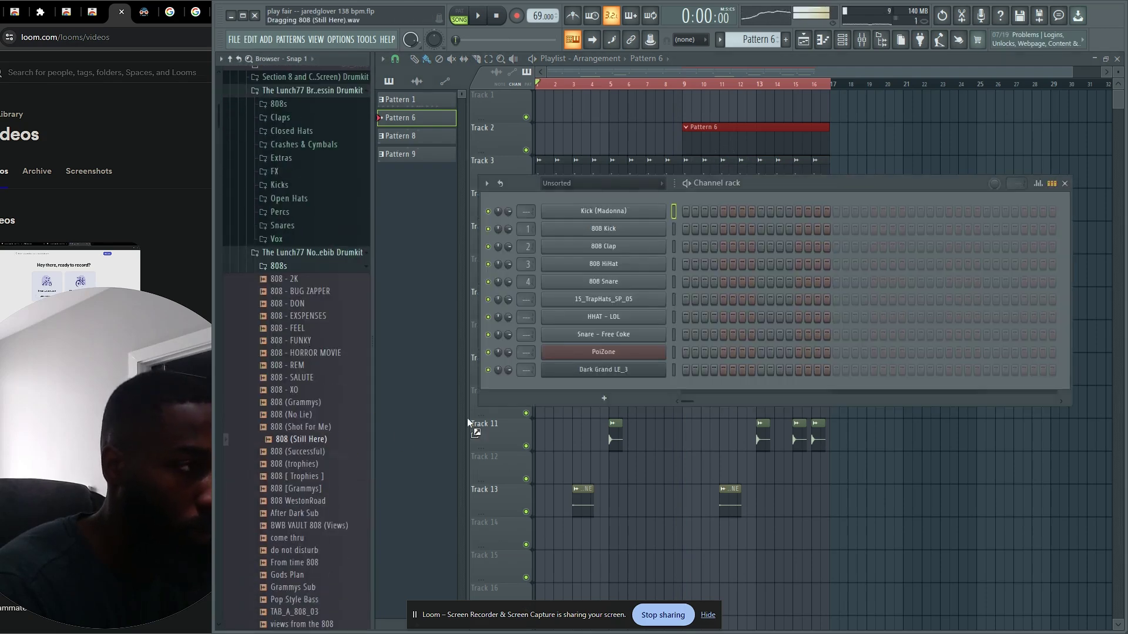
{"action": "left_click_drag", "start_coordinate": [579, 386], "coordinate": [587, 389]}
Enable Cut itself for the 808 (Still Here) channel and open its piano roll.
{"action": "right_click", "coordinate": [588, 389]}
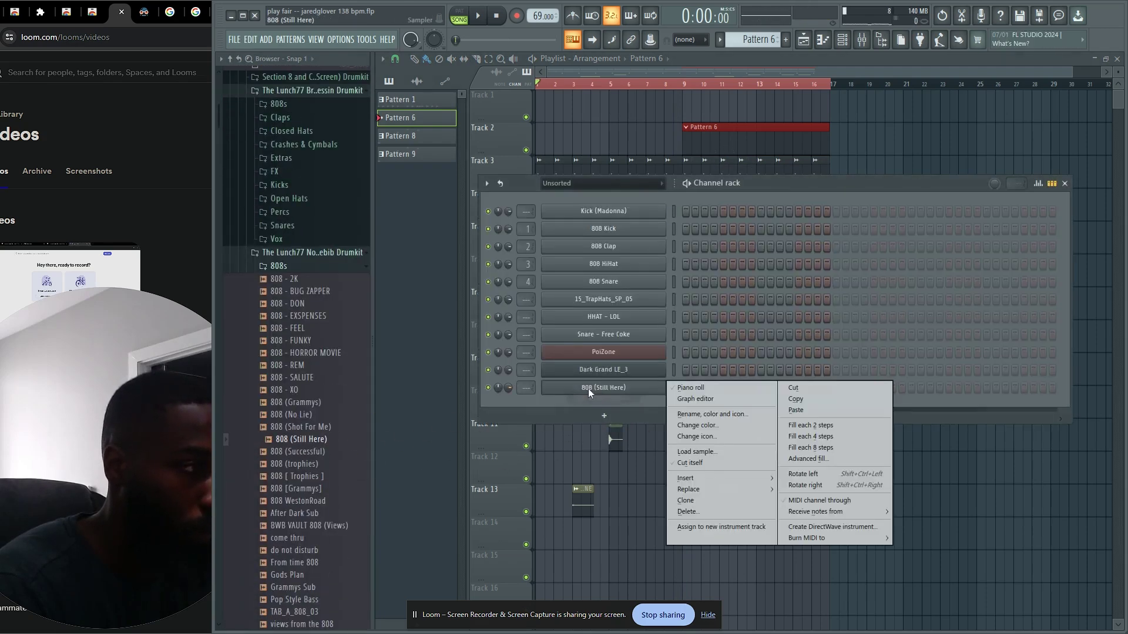
{"action": "left_click", "coordinate": [723, 464]}
{"action": "right_click", "coordinate": [630, 386]}
{"action": "left_click", "coordinate": [693, 399]}
{"action": "right_click", "coordinate": [623, 392]}
{"action": "left_click", "coordinate": [684, 388]}
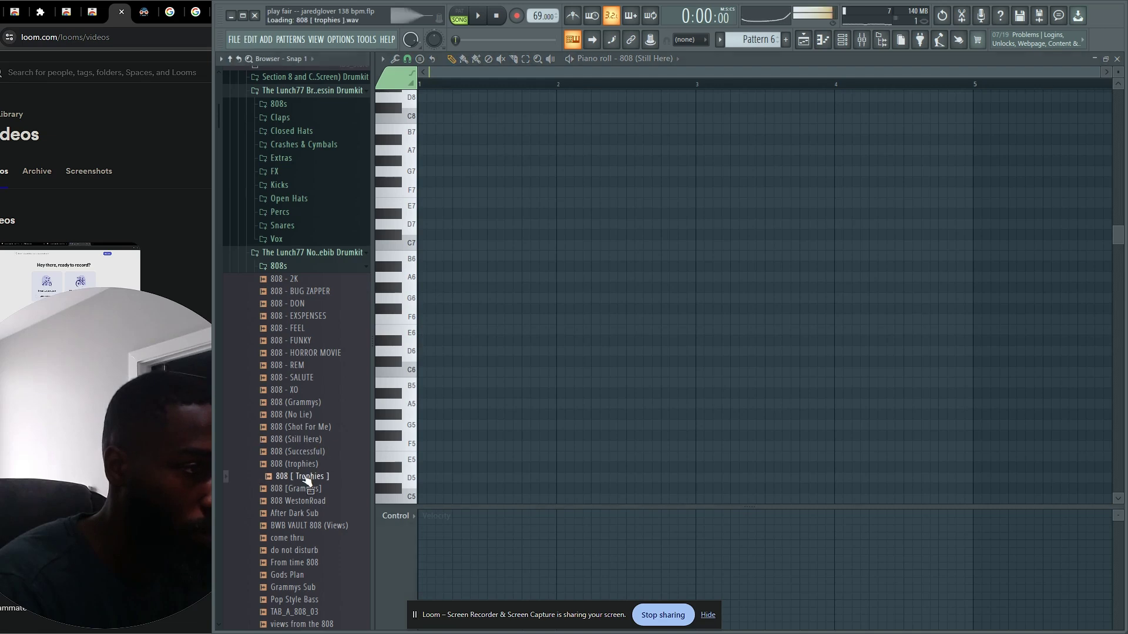
Replace the channel's sample with 808 [ Trophies ] and audition a note at bar 1 on F6, F5 and F#5.
{"action": "left_click_drag", "start_coordinate": [303, 473], "coordinate": [699, 387]}
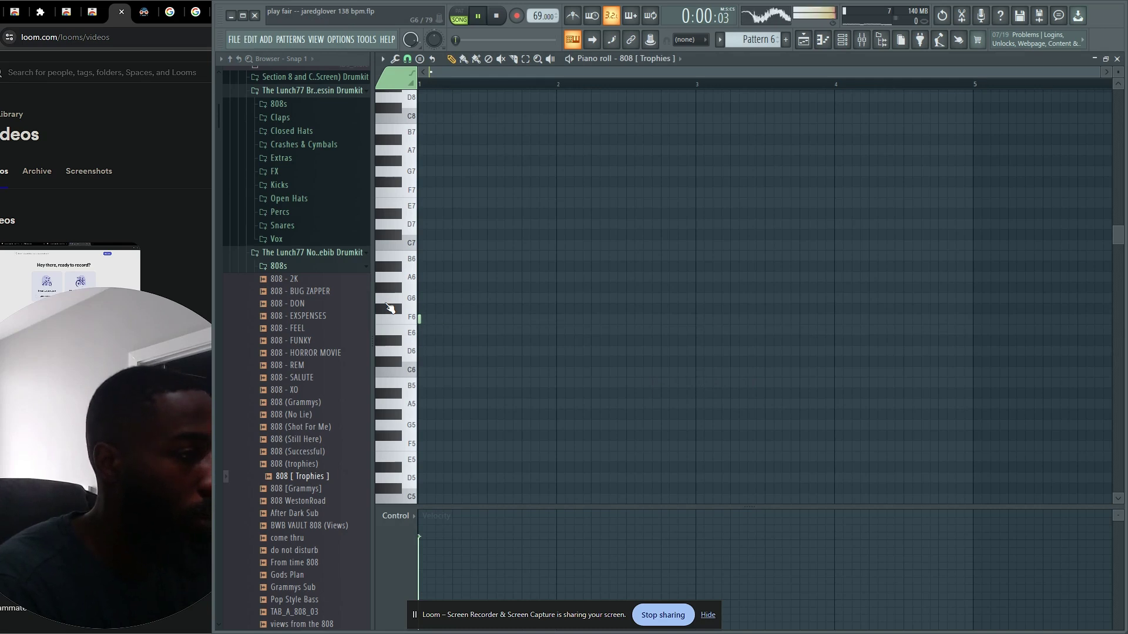
{"action": "key", "text": "space"}
{"action": "left_click", "coordinate": [424, 84]}
{"action": "key", "text": "space"}
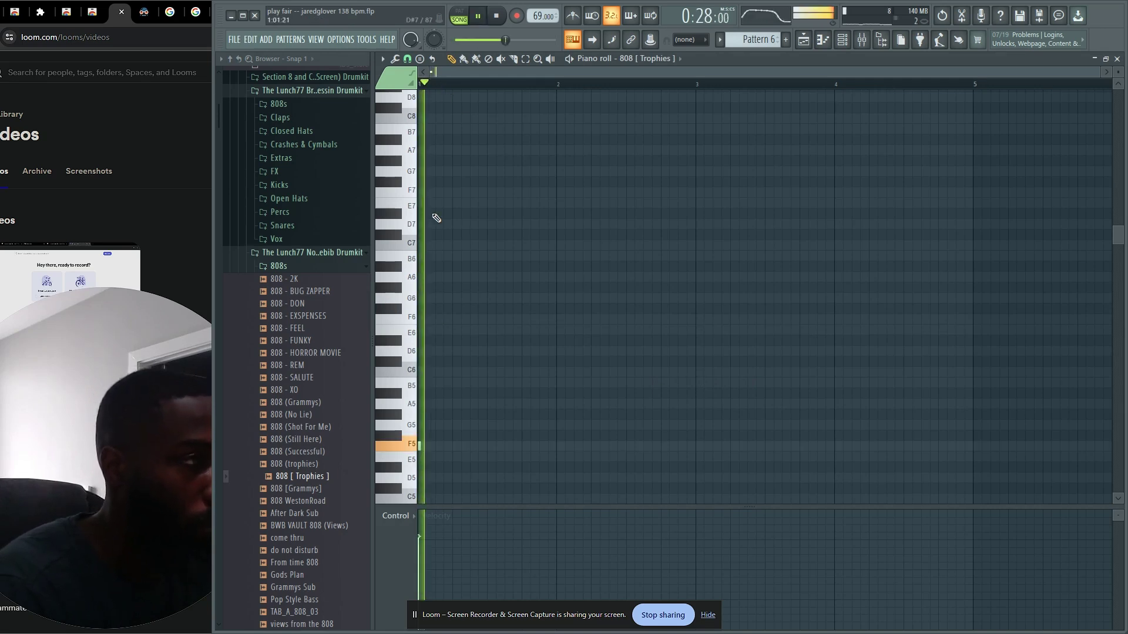
{"action": "key", "text": "space"}
{"action": "key", "text": "shift+Up"}
{"action": "key", "text": "space"}
{"action": "key", "text": "space"}
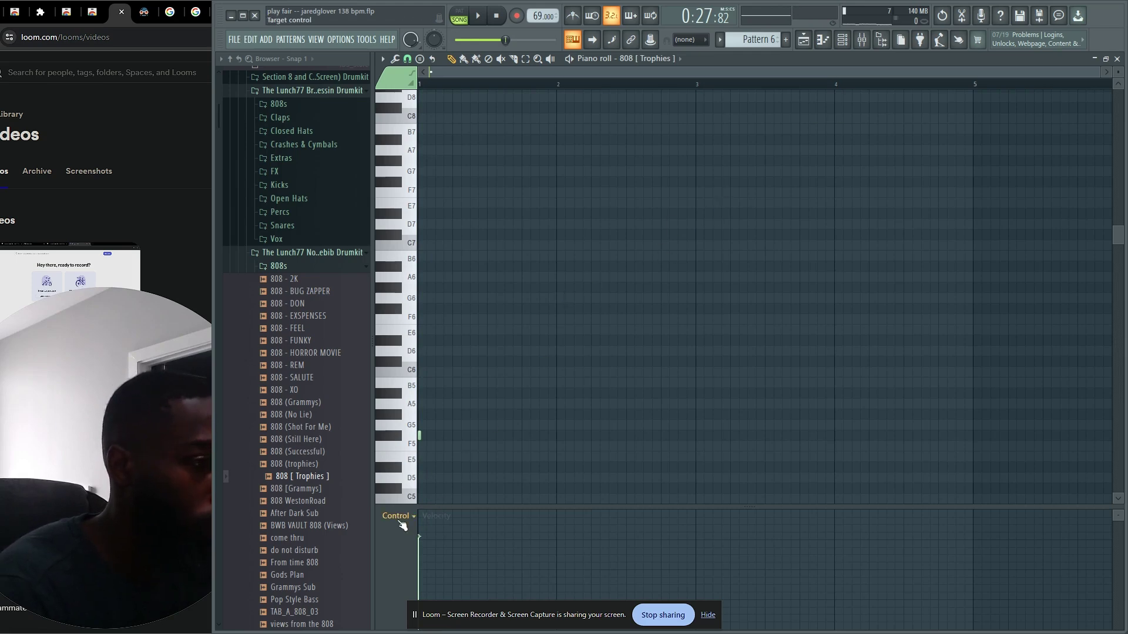
{"action": "key", "text": "space"}
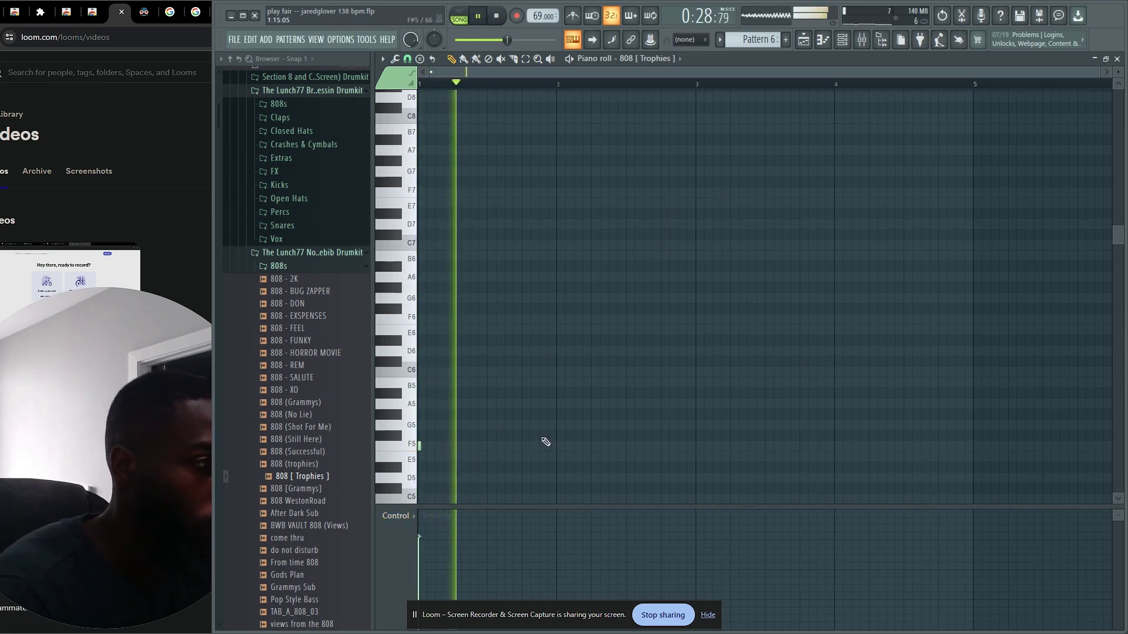
Try the bar 1 note on F6, D6 and D5, and add a second D5 note in the second half of bar 1.
{"action": "scroll", "coordinate": [546, 440], "scroll_direction": "down", "scroll_amount": 2}
{"action": "key", "text": "space"}
{"action": "key", "text": "space"}
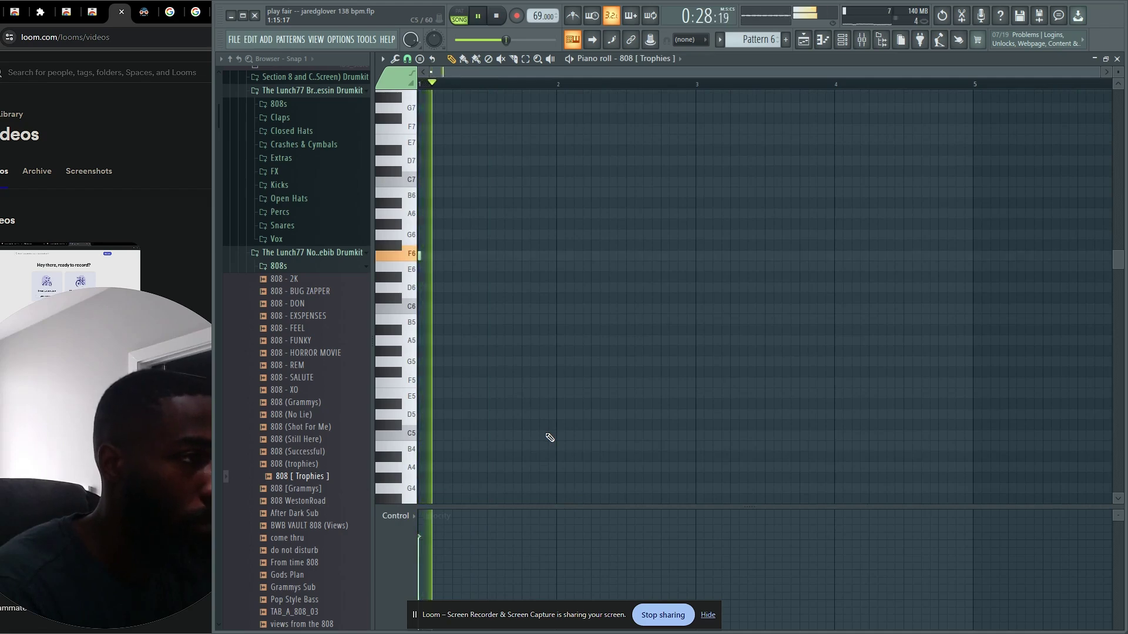
{"action": "key", "text": "space"}
{"action": "key", "text": "space"}
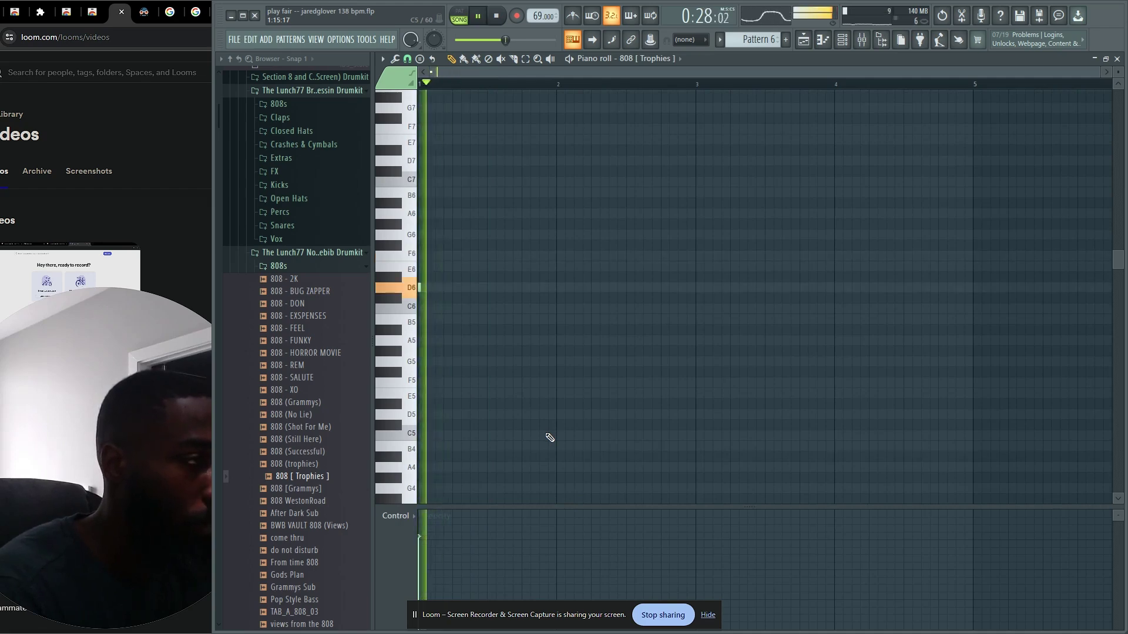
{"action": "key", "text": "space"}
{"action": "key", "text": "space"}
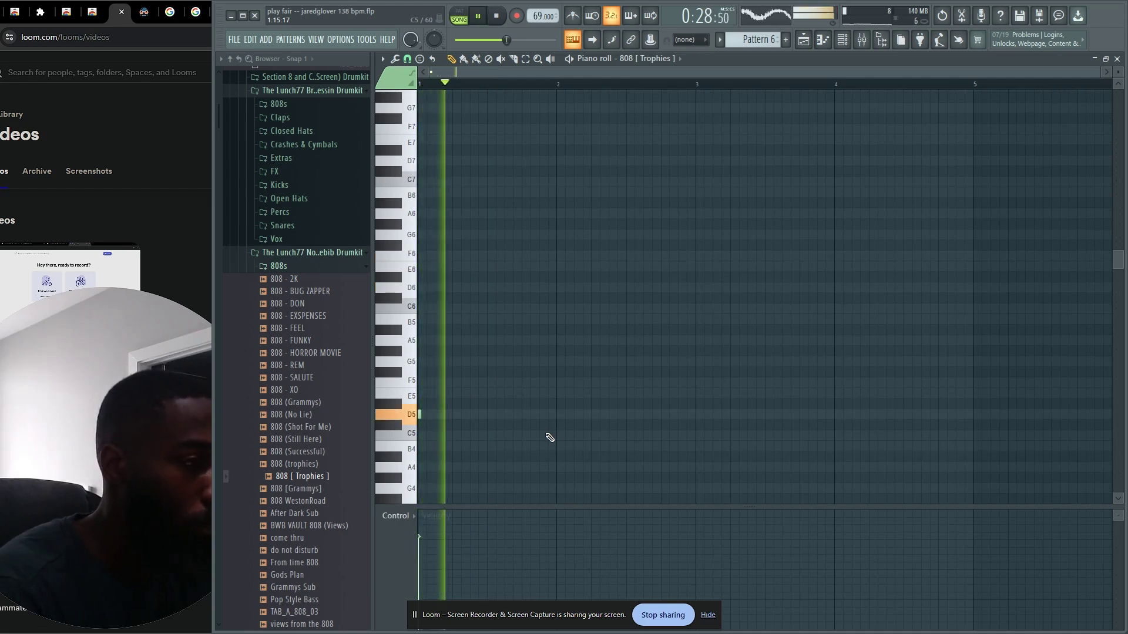
{"action": "left_click", "coordinate": [506, 414]}
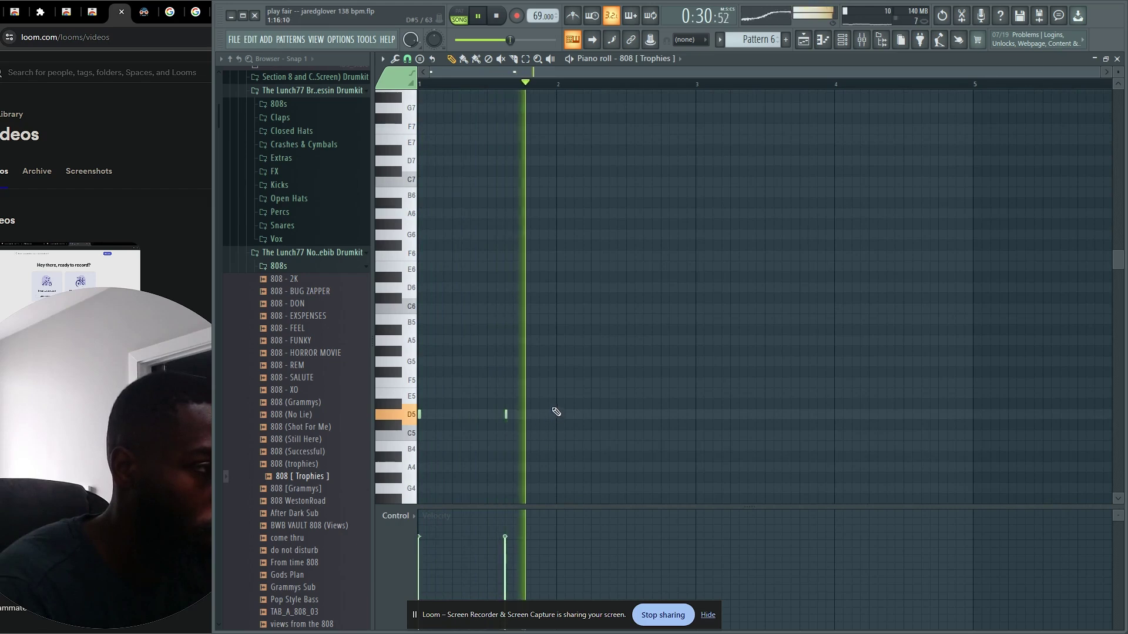
Clear the D5 notes and audition a new note at bar 1 on F#4, A#4 and B4.
{"action": "key", "text": "space"}
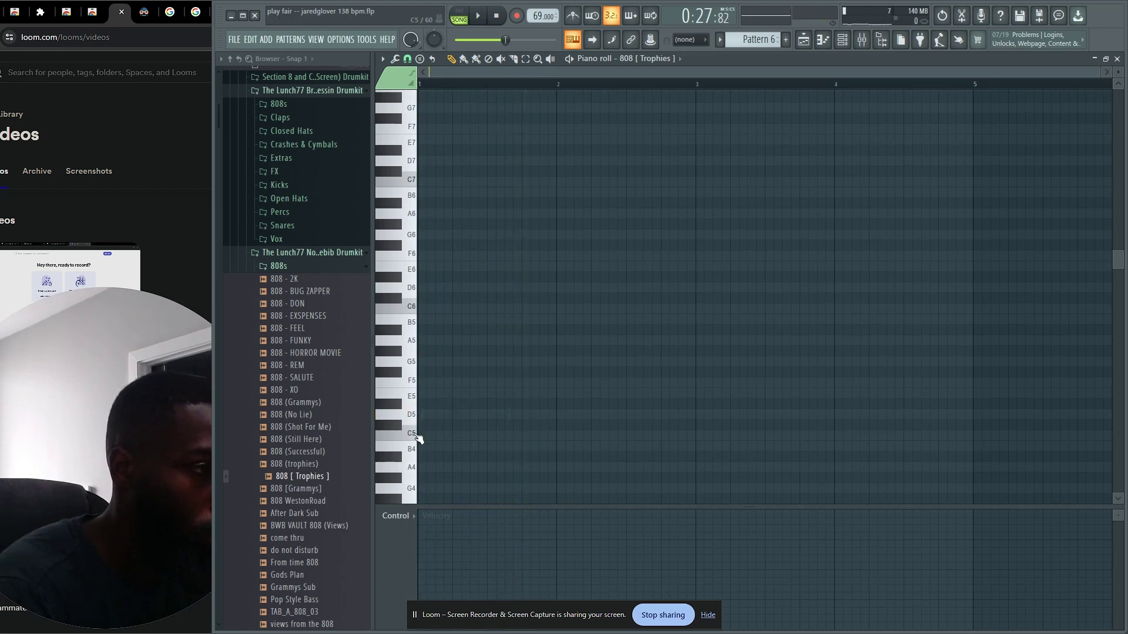
{"action": "key", "text": "space"}
{"action": "right_click", "coordinate": [420, 436]}
{"action": "key", "text": "space"}
{"action": "key", "text": "space"}
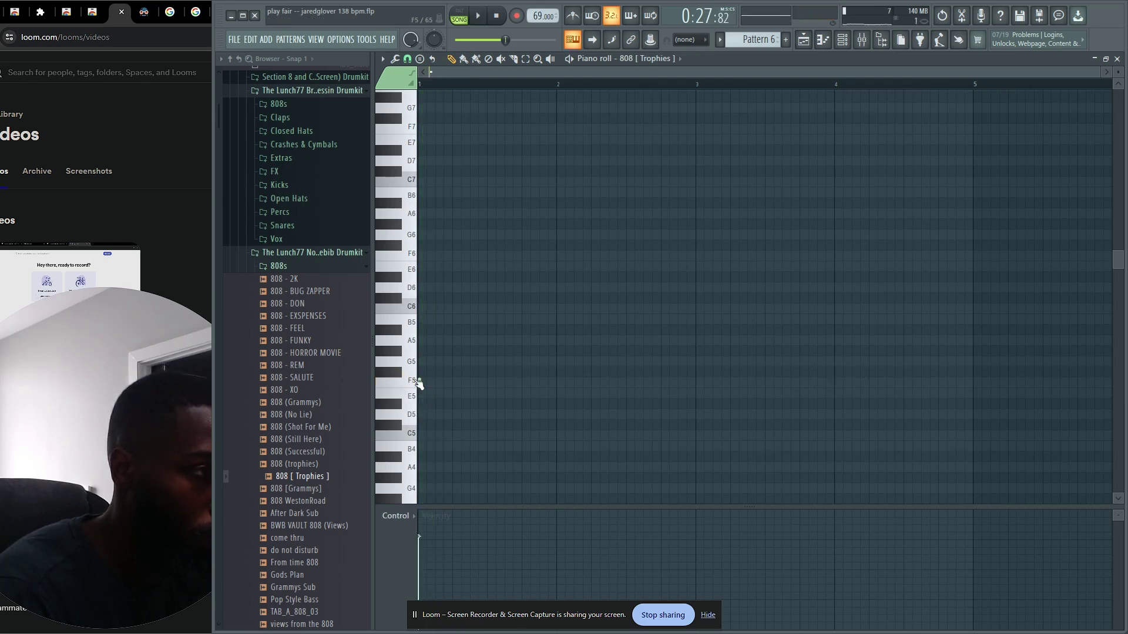
{"action": "key", "text": "g"}
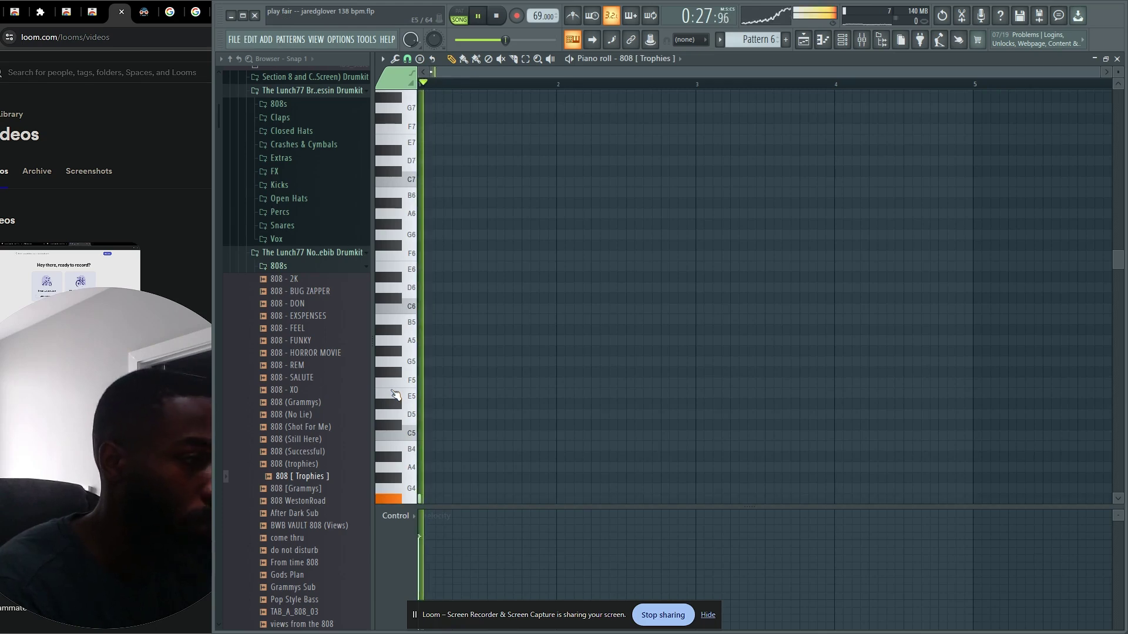
{"action": "key", "text": "h"}
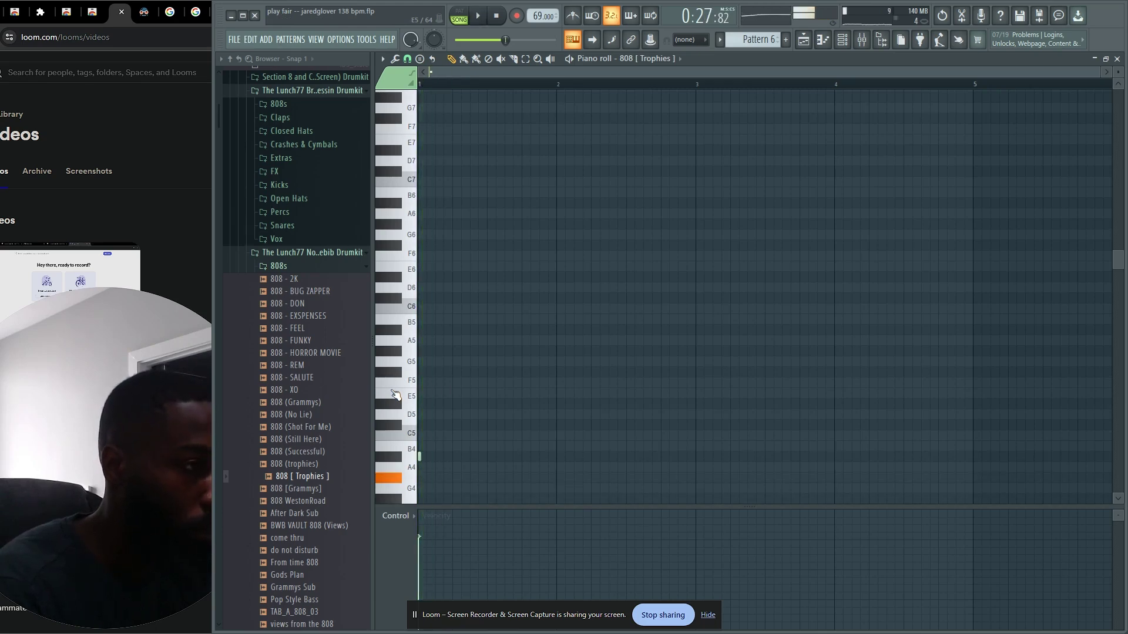
{"action": "key", "text": "m"}
{"action": "key", "text": "space"}
{"action": "key", "text": "space"}
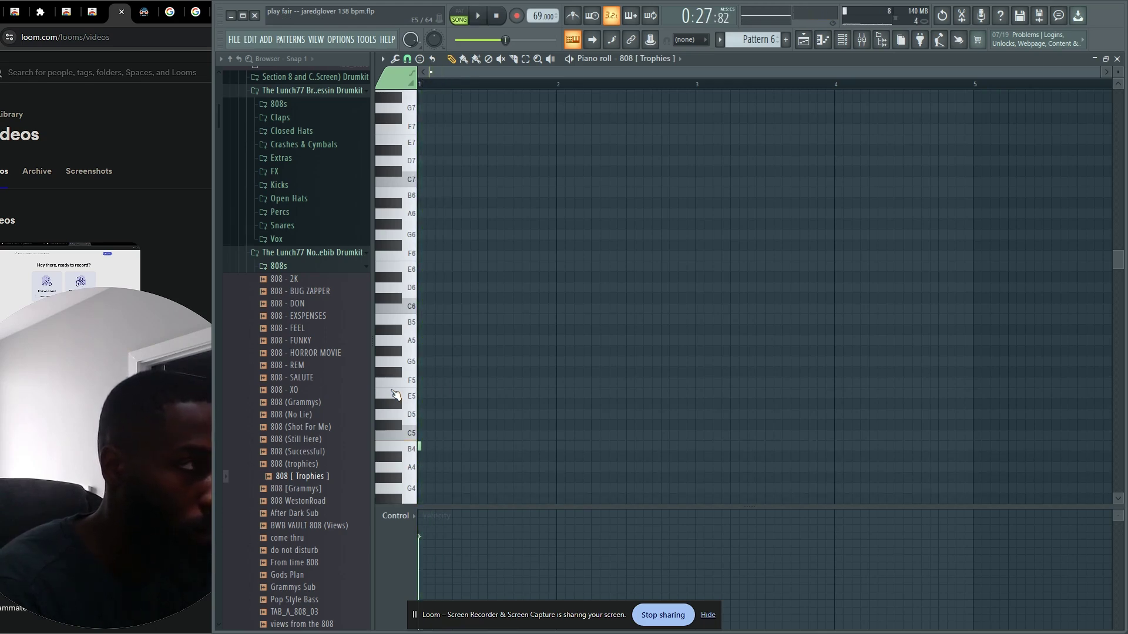
{"action": "key", "text": "space"}
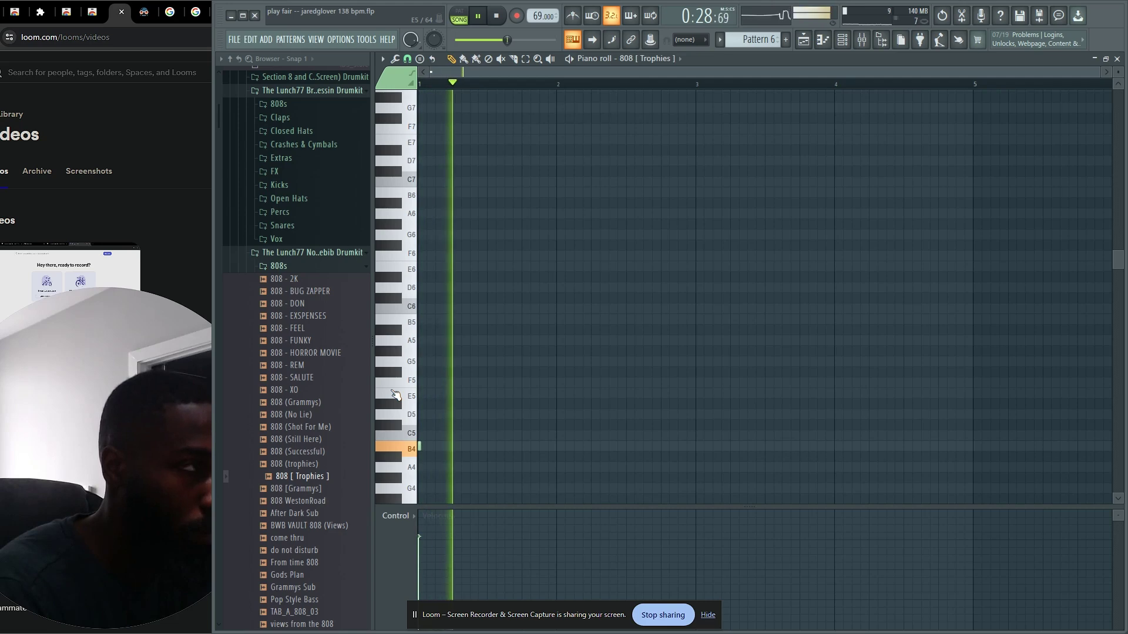
Try a second B4 note at bar 2 and clear all notes from the 808 [ Trophies ] piano roll.
{"action": "left_click", "coordinate": [553, 446]}
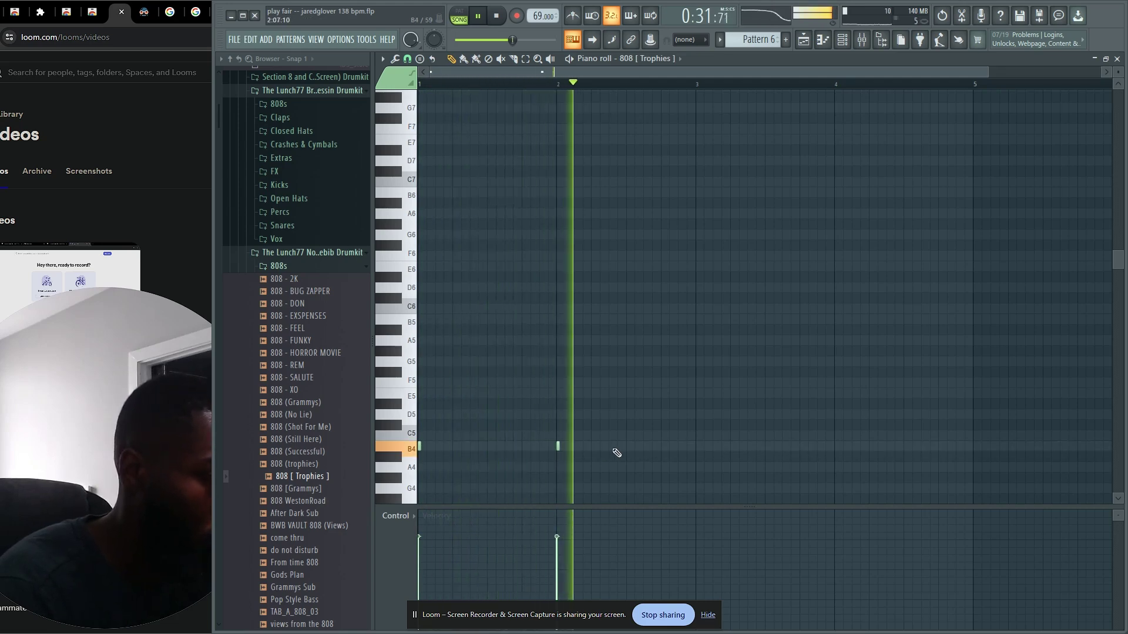
{"action": "right_click", "coordinate": [558, 448]}
{"action": "right_click", "coordinate": [419, 447]}
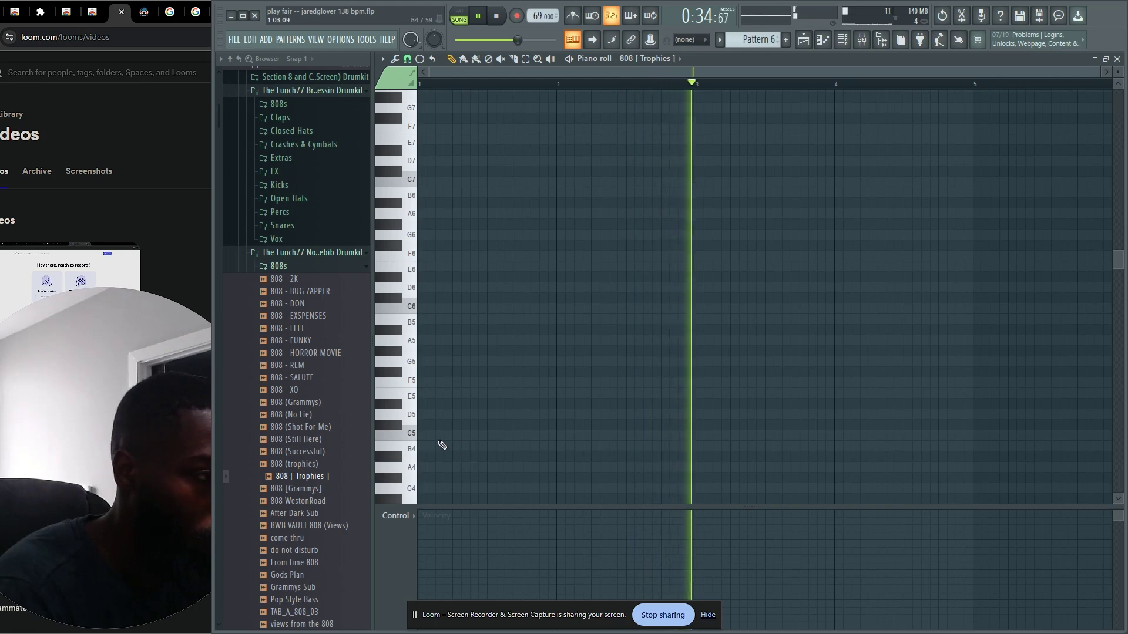
{"action": "left_click", "coordinate": [422, 434]}
{"action": "right_click", "coordinate": [421, 435]}
{"action": "key", "text": "space"}
Restore the 808 (Still Here) sample in the channel and audition it with a temporary C5 note at bar 1.
{"action": "left_click", "coordinate": [299, 442]}
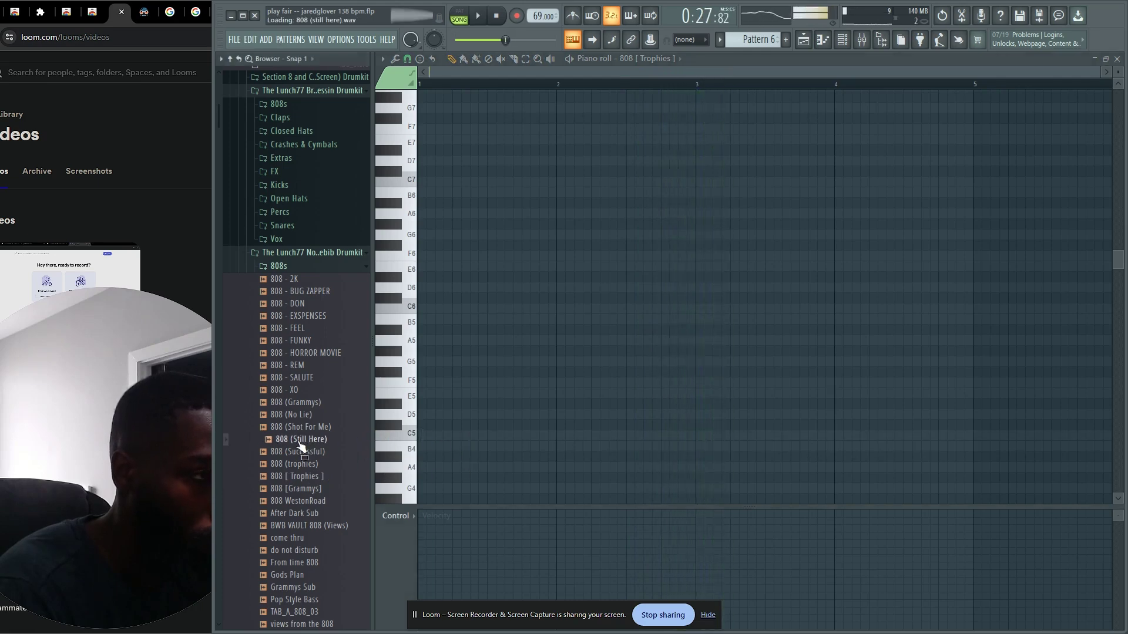
{"action": "left_click_drag", "start_coordinate": [301, 447], "coordinate": [676, 384]}
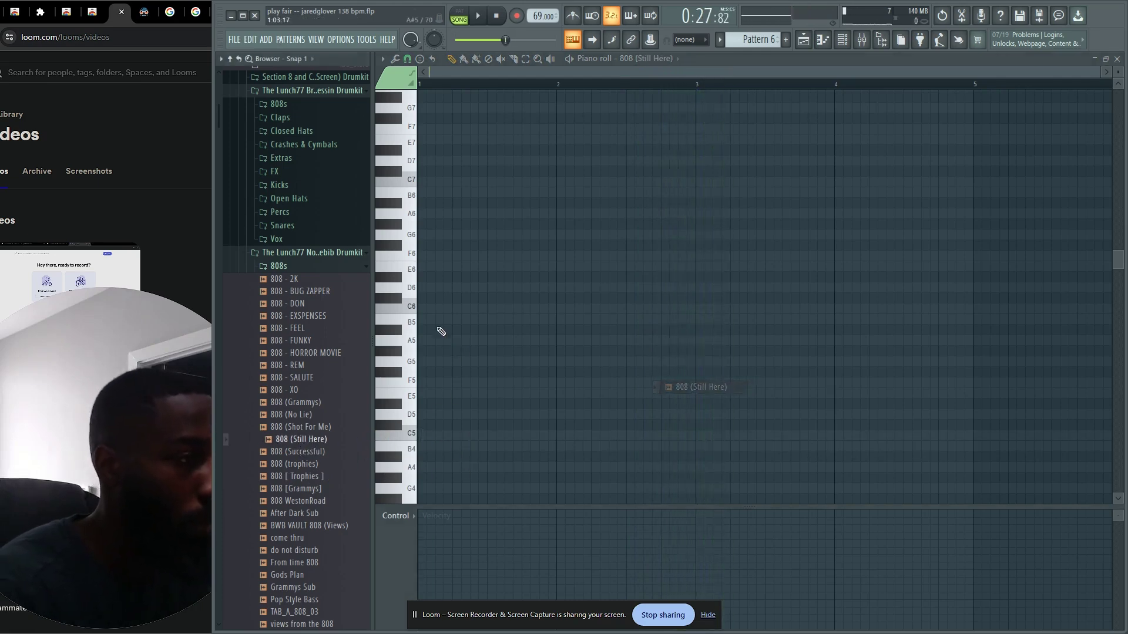
{"action": "left_click", "coordinate": [427, 305]}
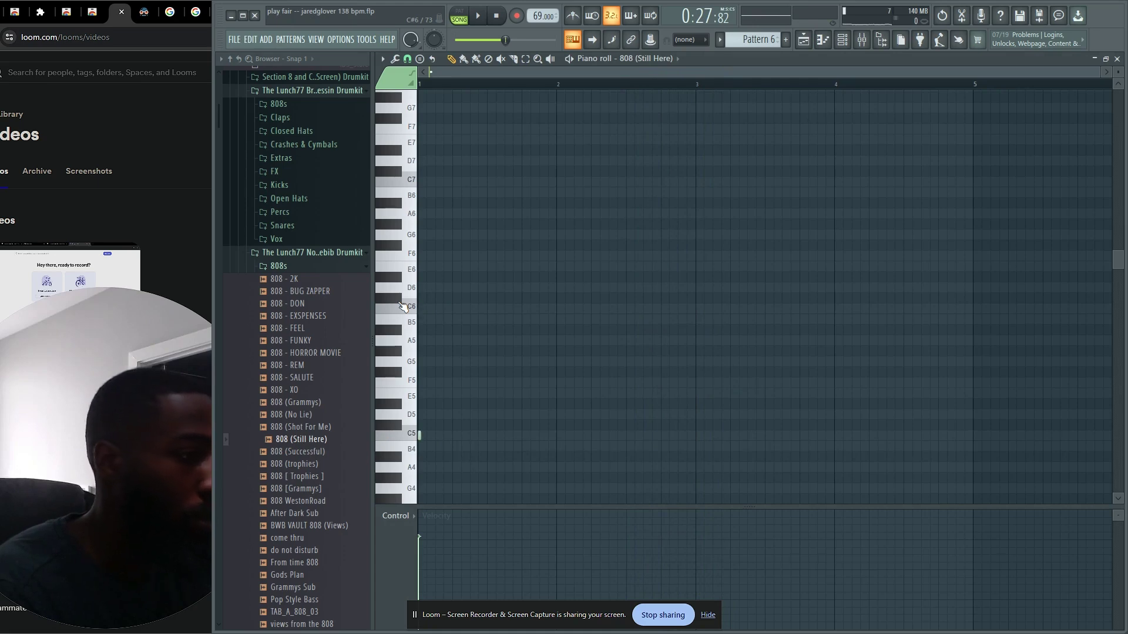
{"action": "key", "text": "space"}
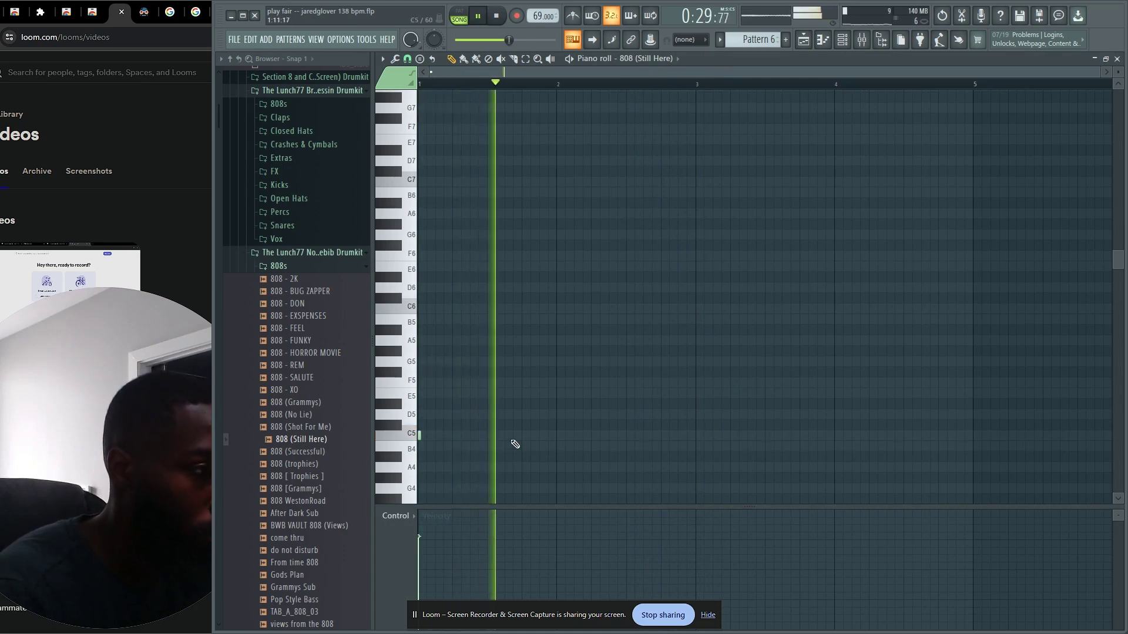
{"action": "key", "text": "space"}
{"action": "left_click", "coordinate": [310, 477]}
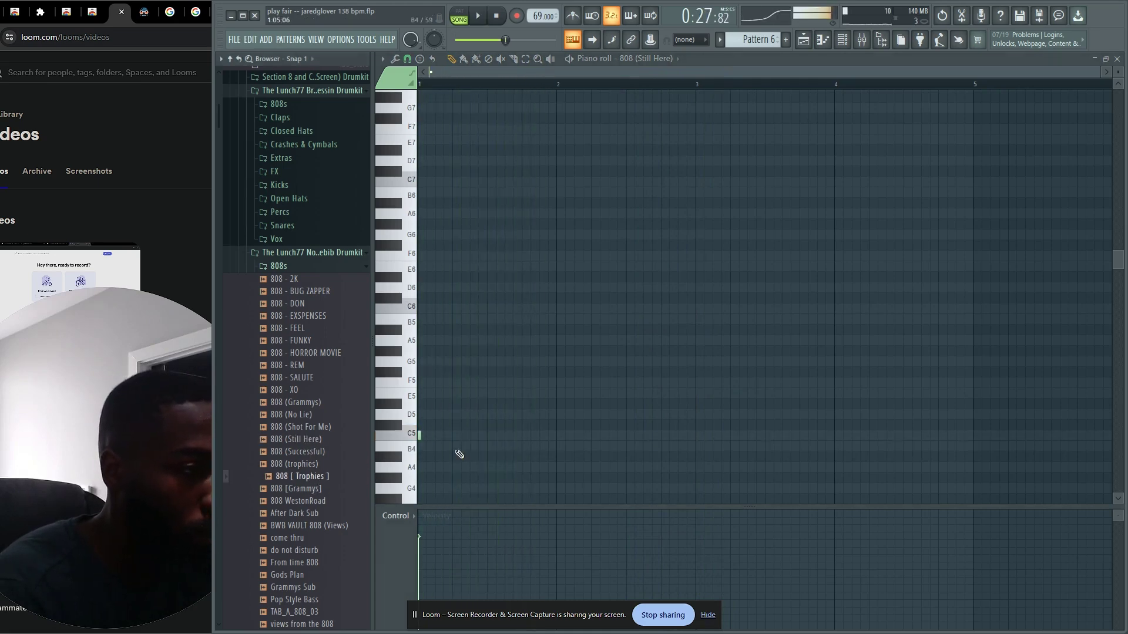
{"action": "right_click", "coordinate": [419, 435]}
Return from the 808 piano roll to the playlist arrangement.
{"action": "left_click", "coordinate": [857, 45]}
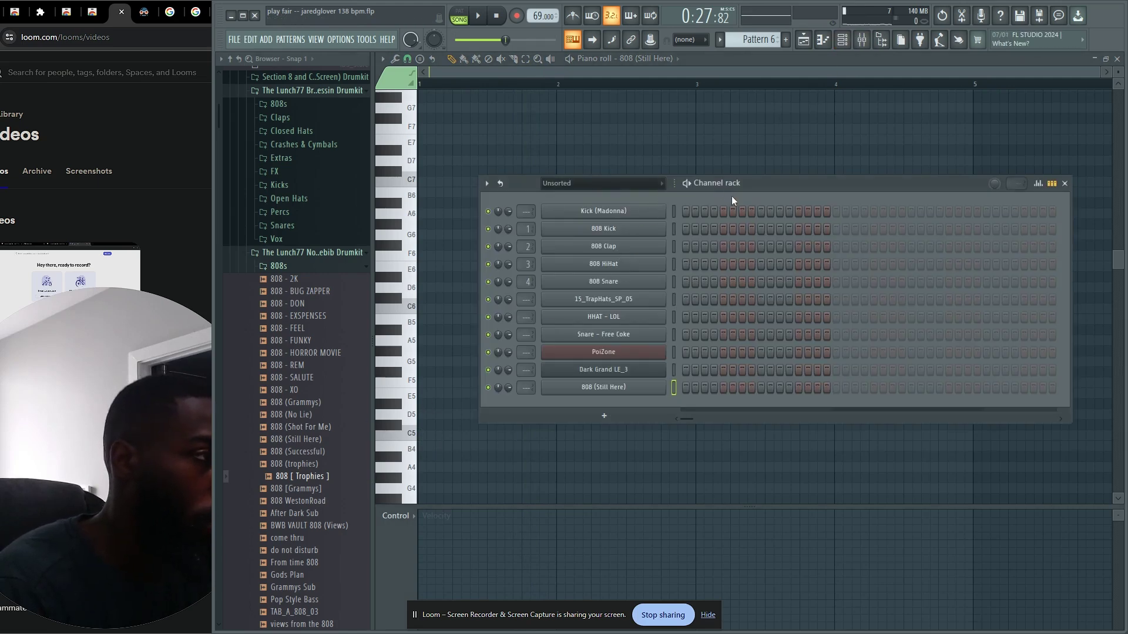
{"action": "left_click", "coordinate": [235, 39]}
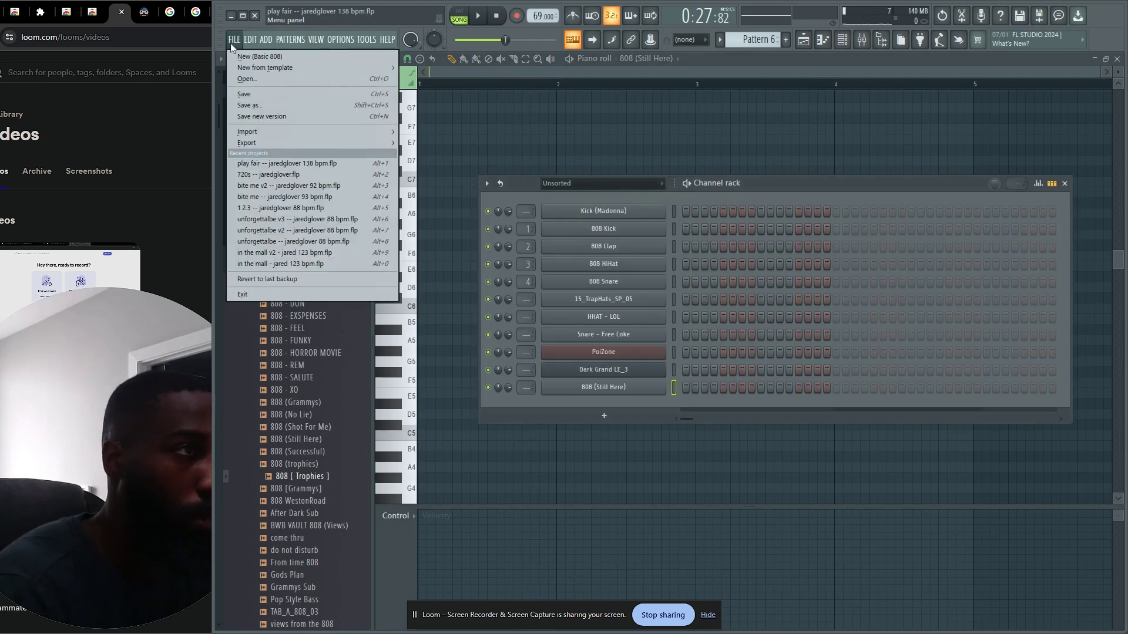
{"action": "mouse_move", "coordinate": [311, 67]}
{"action": "left_click", "coordinate": [804, 39]}
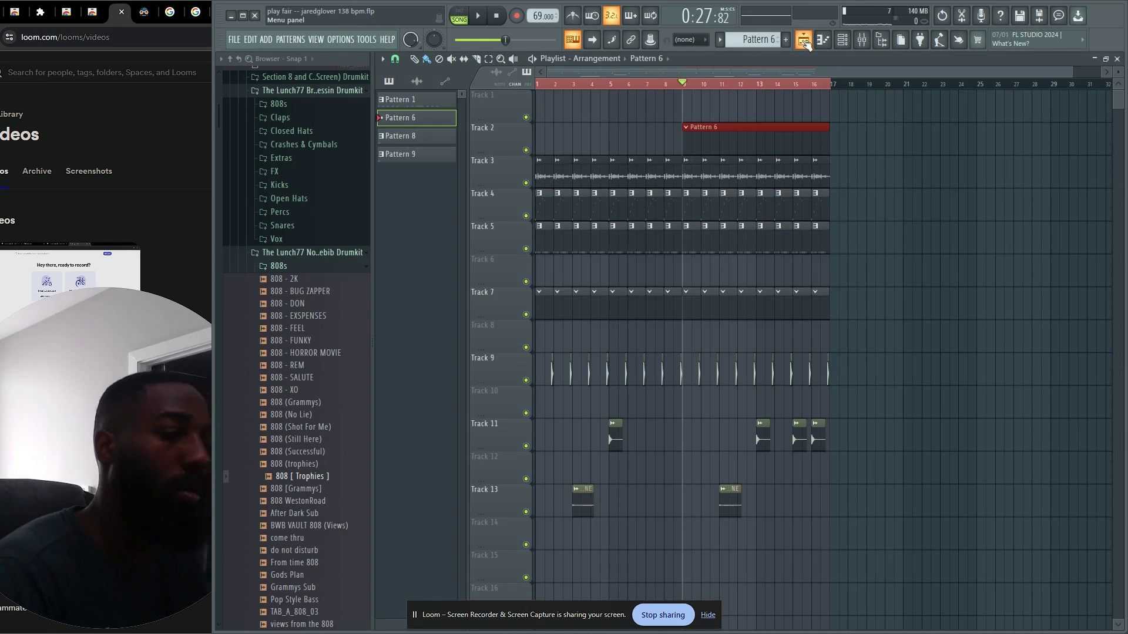
Save the project as a new file titled "styler", keeping the rest of the file name and saving despite the trial-plugin warning.
{"action": "key", "text": "ctrl+s"}
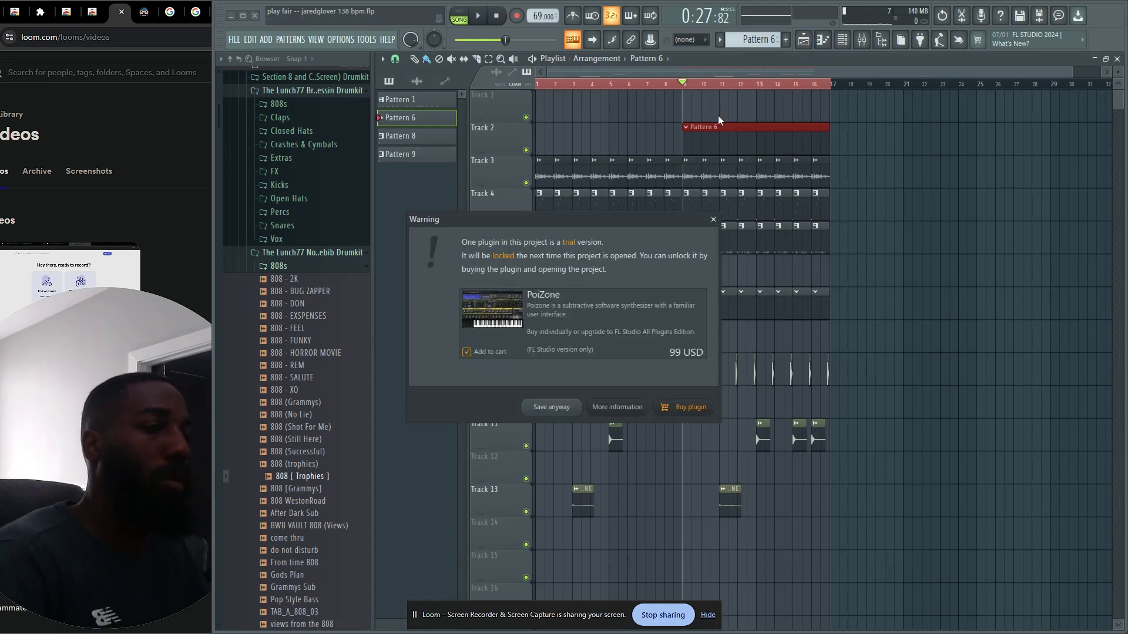
{"action": "left_click", "coordinate": [551, 407]}
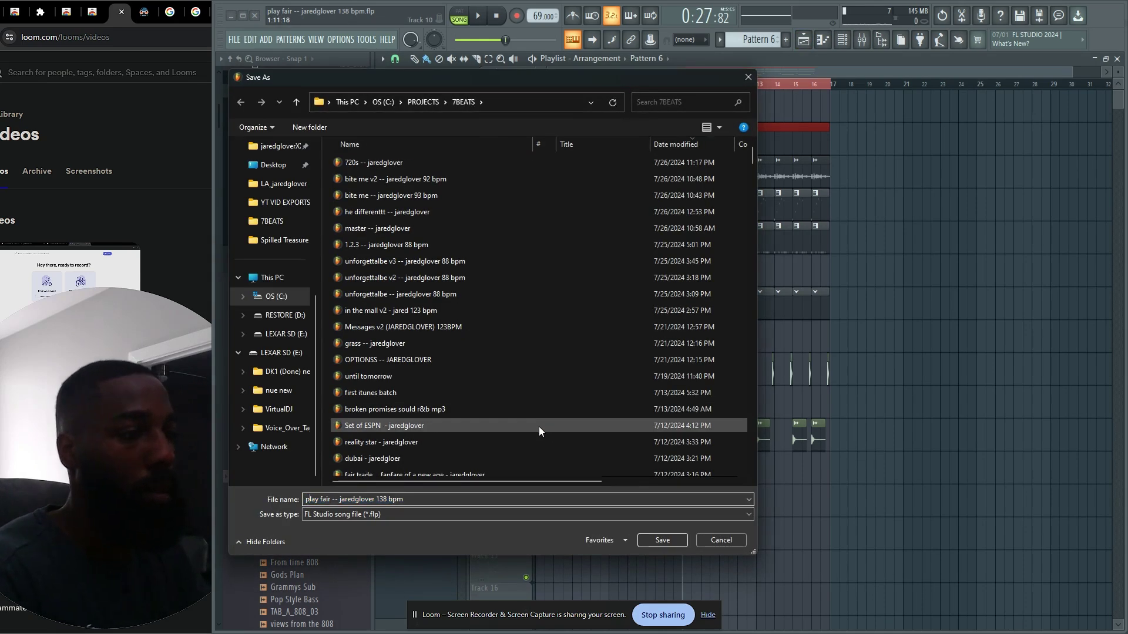
{"action": "key", "text": "BackSpace"}
{"action": "key", "text": "BackSpace"}
{"action": "key", "text": "BackSpace"}
{"action": "key", "text": "BackSpace"}
{"action": "key", "text": "BackSpace"}
{"action": "key", "text": "BackSpace"}
{"action": "key", "text": "BackSpace"}
{"action": "key", "text": "BackSpace"}
{"action": "key", "text": "BackSpace"}
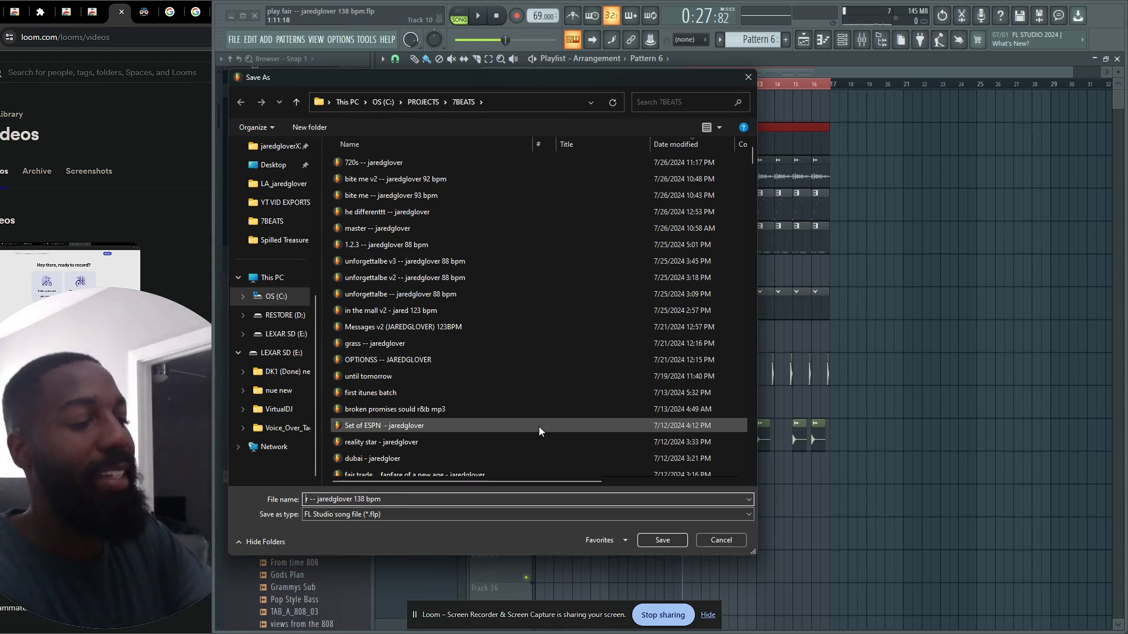
{"action": "type", "text": "styer"}
{"action": "key", "text": "BackSpace"}
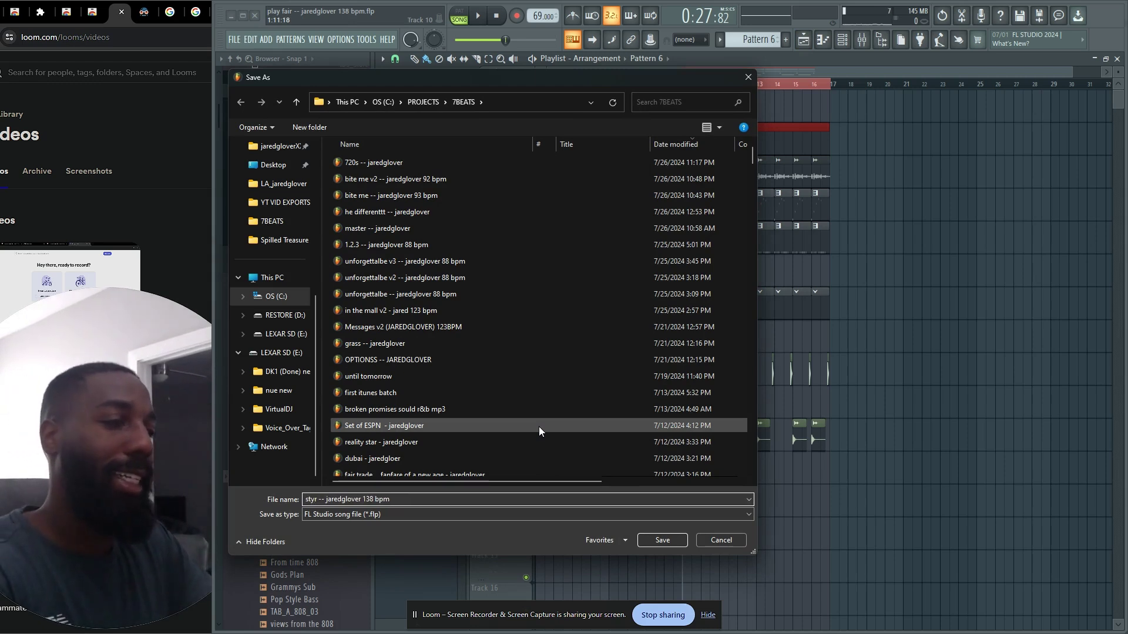
{"action": "type", "text": "le"}
{"action": "key", "text": "Return"}
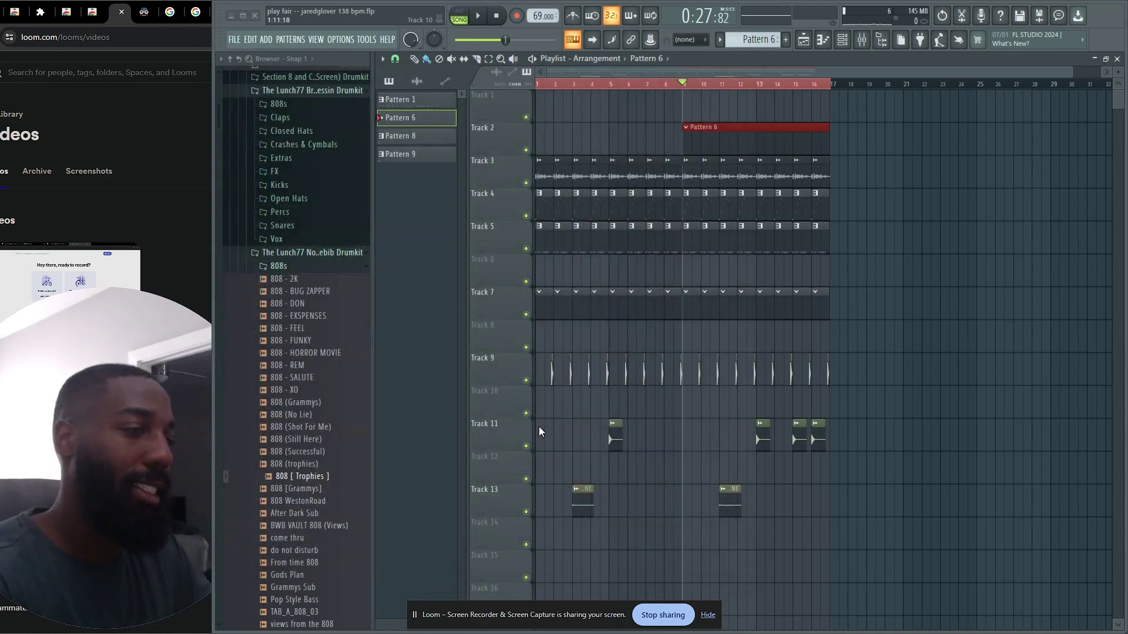
{"action": "left_click", "coordinate": [569, 406]}
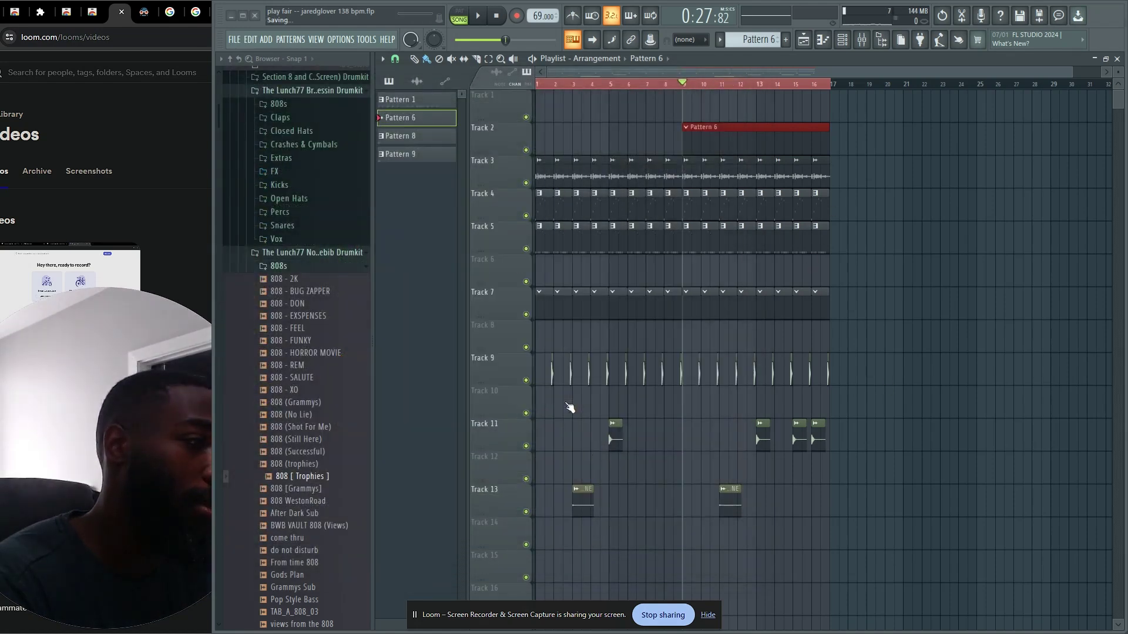
Place a Pattern 6 clip at bar 1 of Track 2 and briefly play the arrangement.
{"action": "left_click", "coordinate": [712, 416]}
{"action": "right_click", "coordinate": [714, 413]}
{"action": "left_click", "coordinate": [540, 138]}
{"action": "key", "text": "space"}
{"action": "key", "text": "space"}
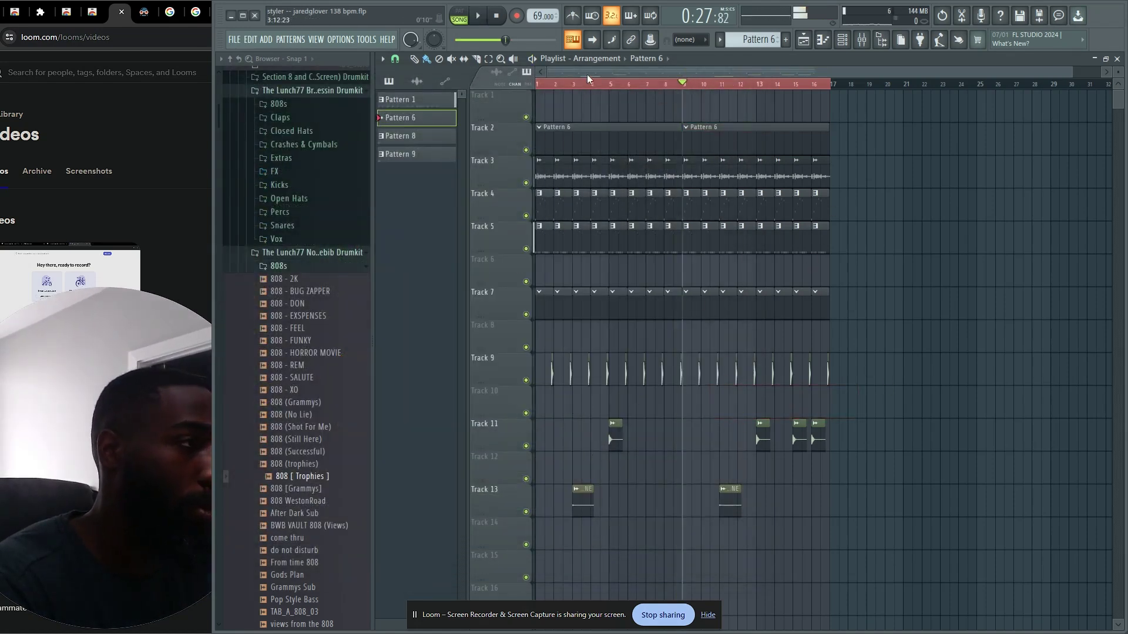
{"action": "key", "text": "space"}
{"action": "scroll", "coordinate": [408, 400], "scroll_direction": "down", "scroll_amount": 1}
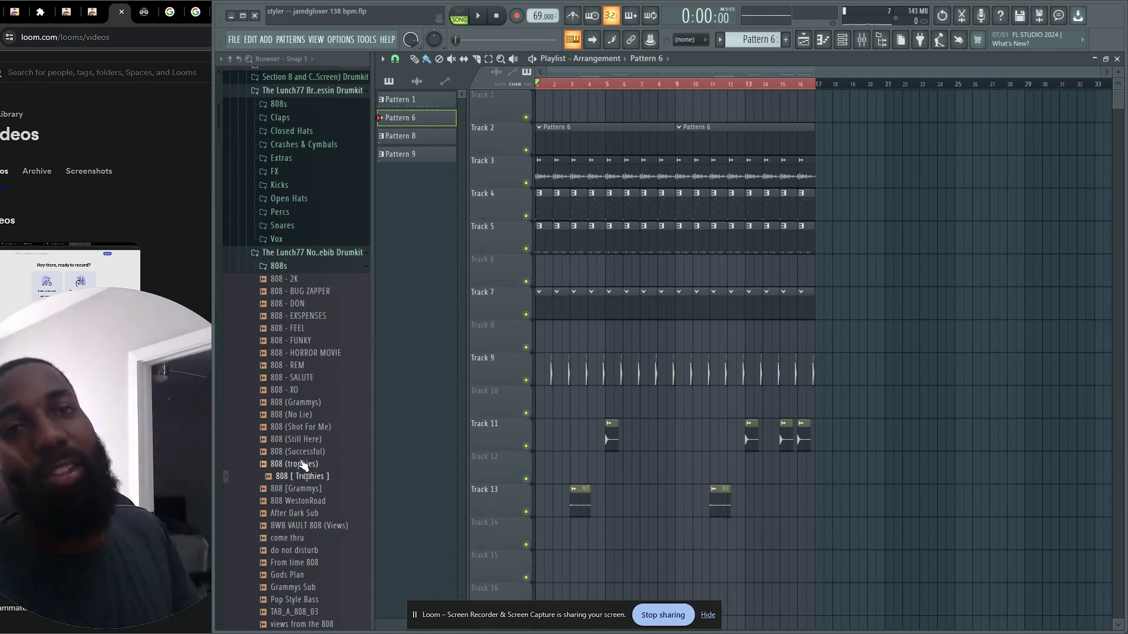
Preview the 808 (Shot For Me) sample and mute all clips on Tracks 3 and 4.
{"action": "left_click", "coordinate": [312, 427]}
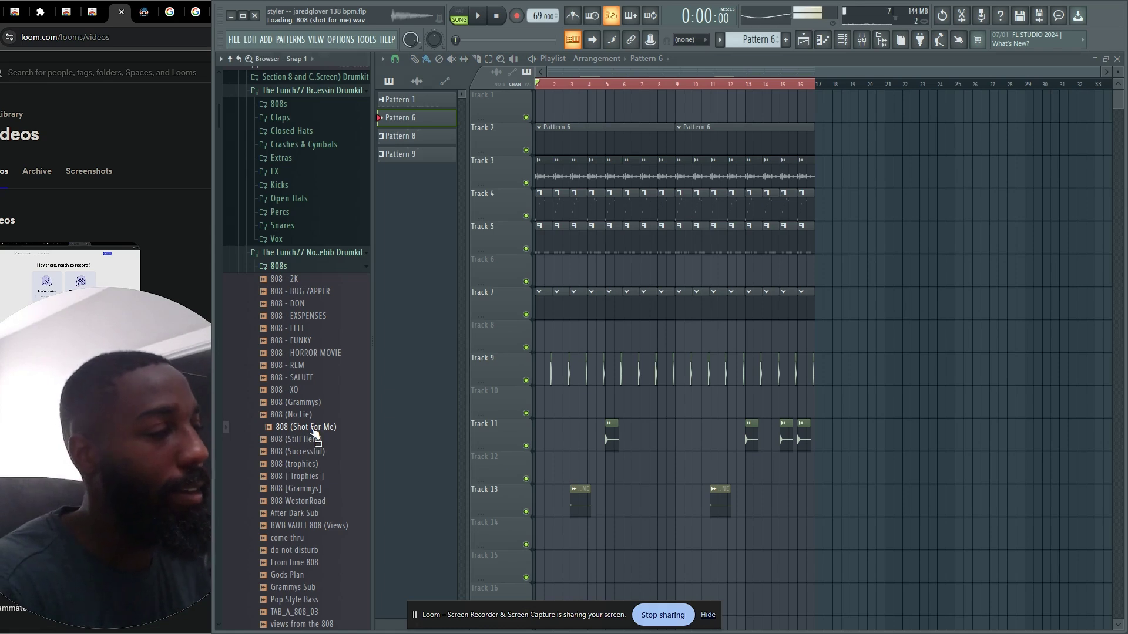
{"action": "left_click", "coordinate": [547, 175]}
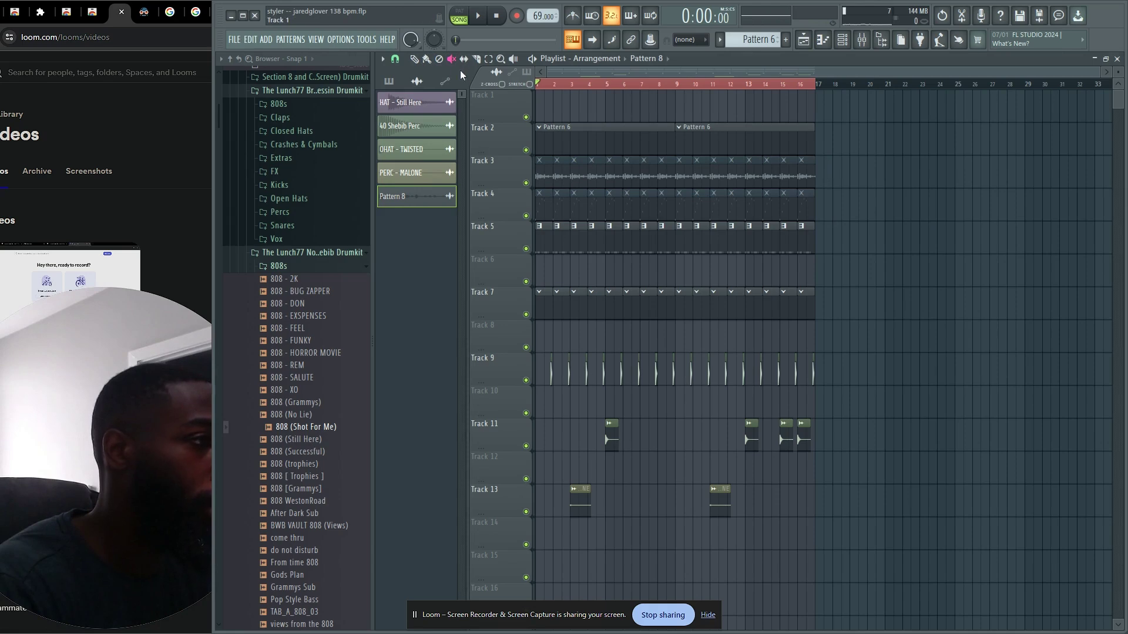
Show all channels in the channel rack, then return to the playlist and play the arrangement from the start.
{"action": "left_click", "coordinate": [605, 128]}
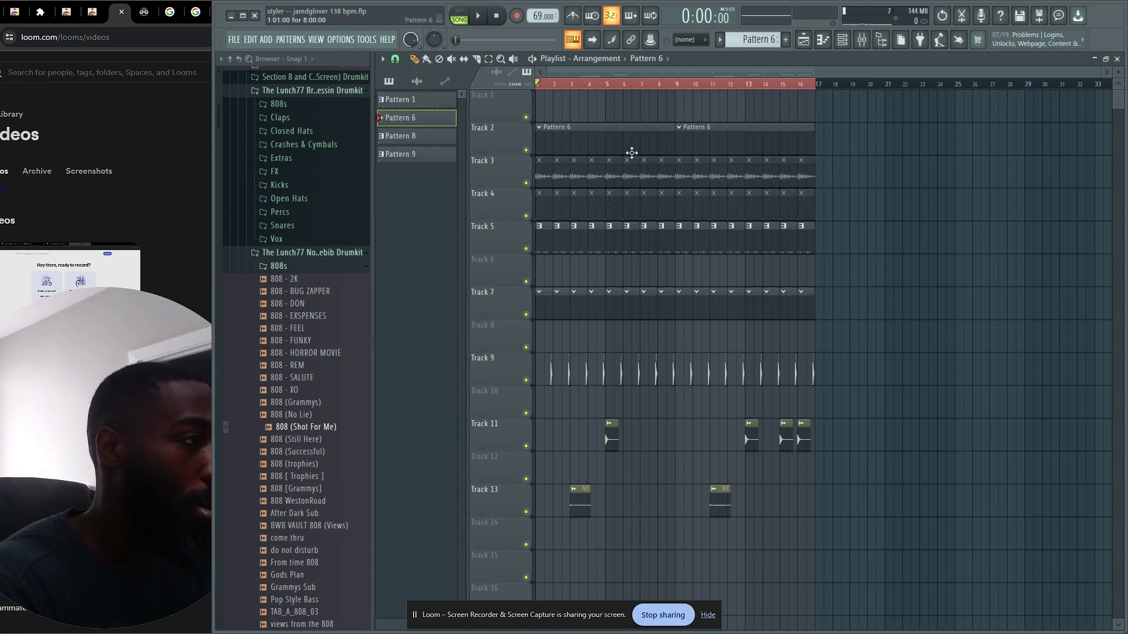
{"action": "double_click", "coordinate": [658, 127]}
{"action": "key", "text": "space"}
{"action": "left_click", "coordinate": [584, 184]}
{"action": "left_click", "coordinate": [584, 195]}
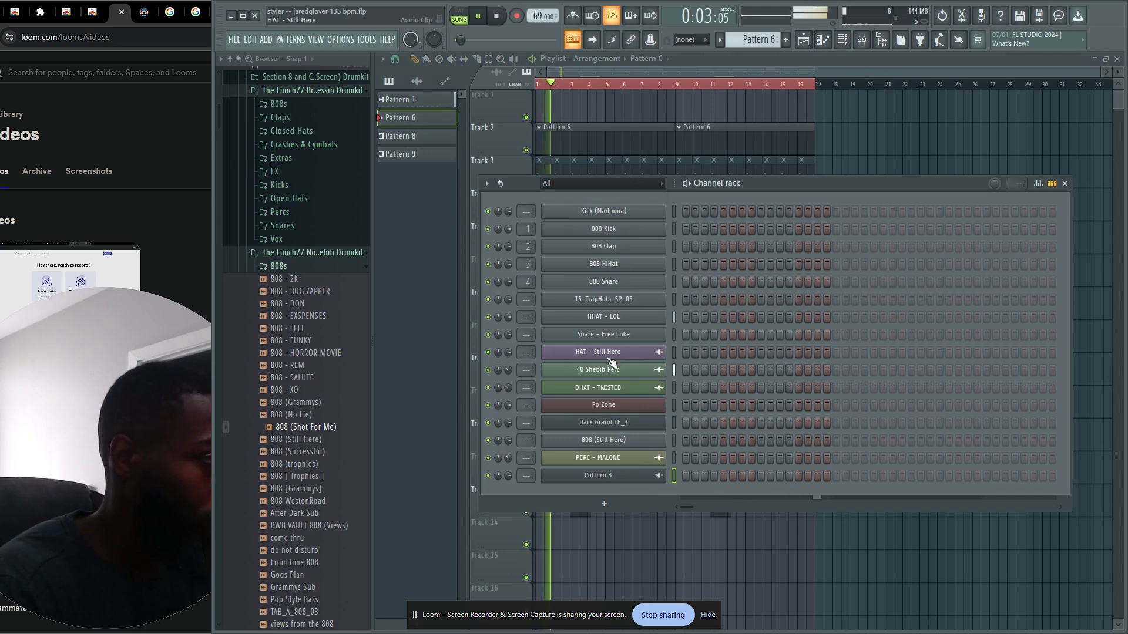
{"action": "key", "text": "space"}
{"action": "right_click", "coordinate": [637, 538]}
{"action": "key", "text": "space"}
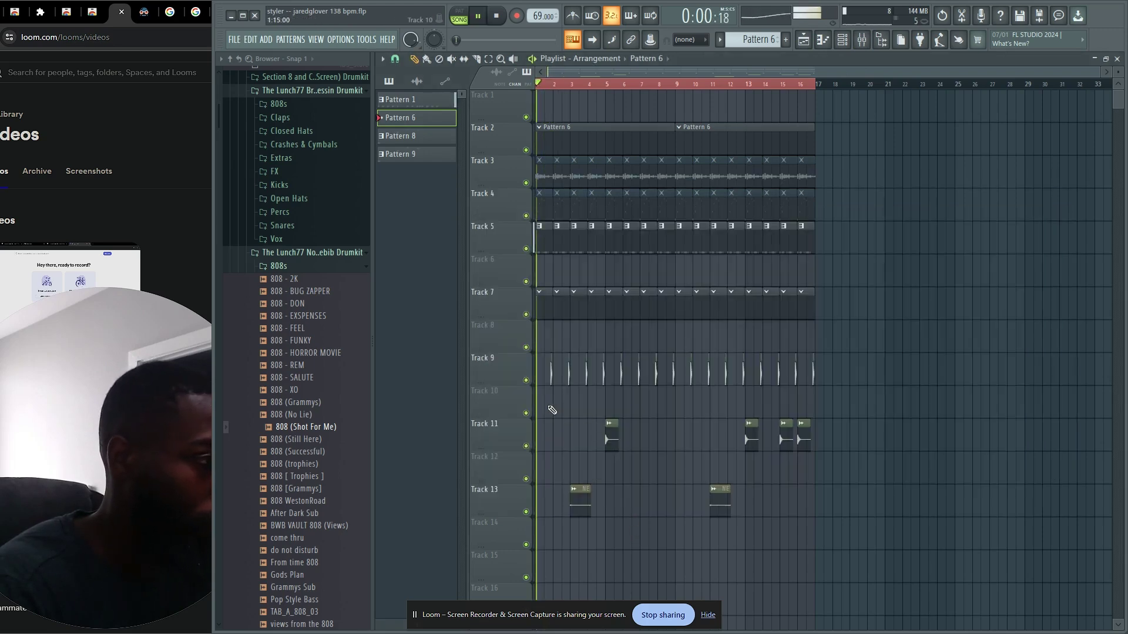
Audition the arrangement without Track 9, mute its individual clips except every fourth hit, and re-enable the track.
{"action": "left_click", "coordinate": [526, 380]}
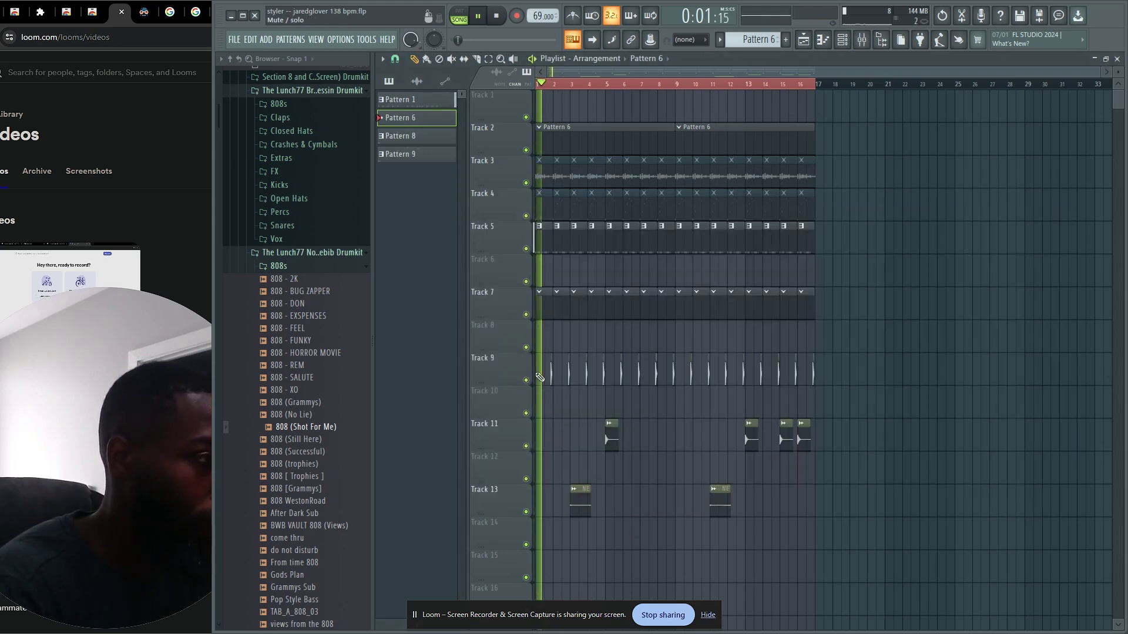
{"action": "left_click", "coordinate": [451, 59]}
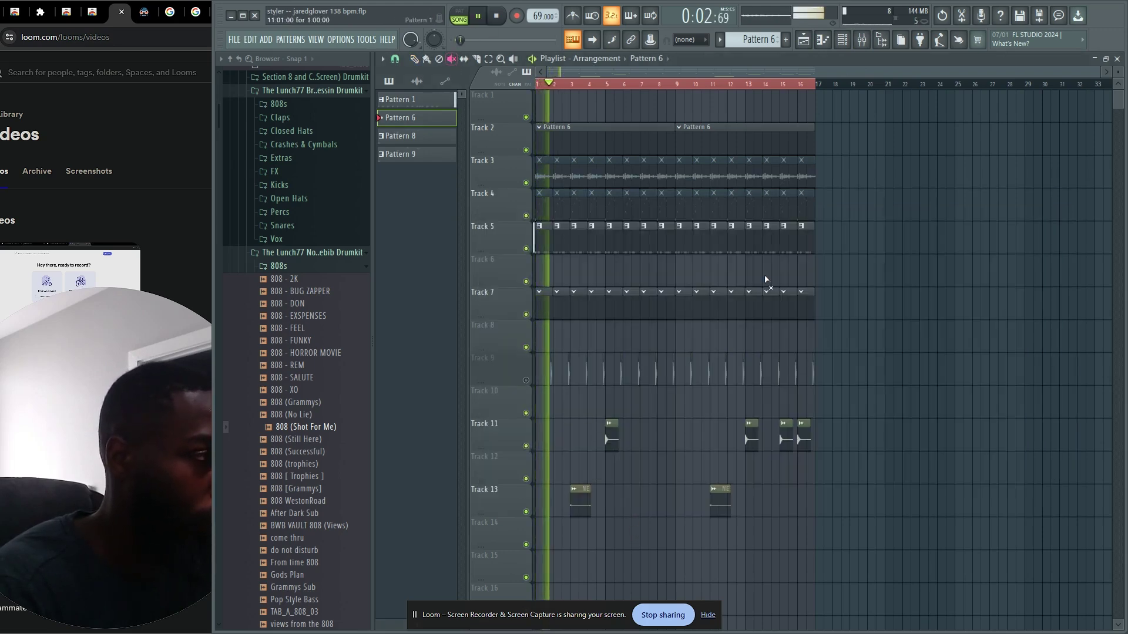
{"action": "left_click", "coordinate": [525, 380]}
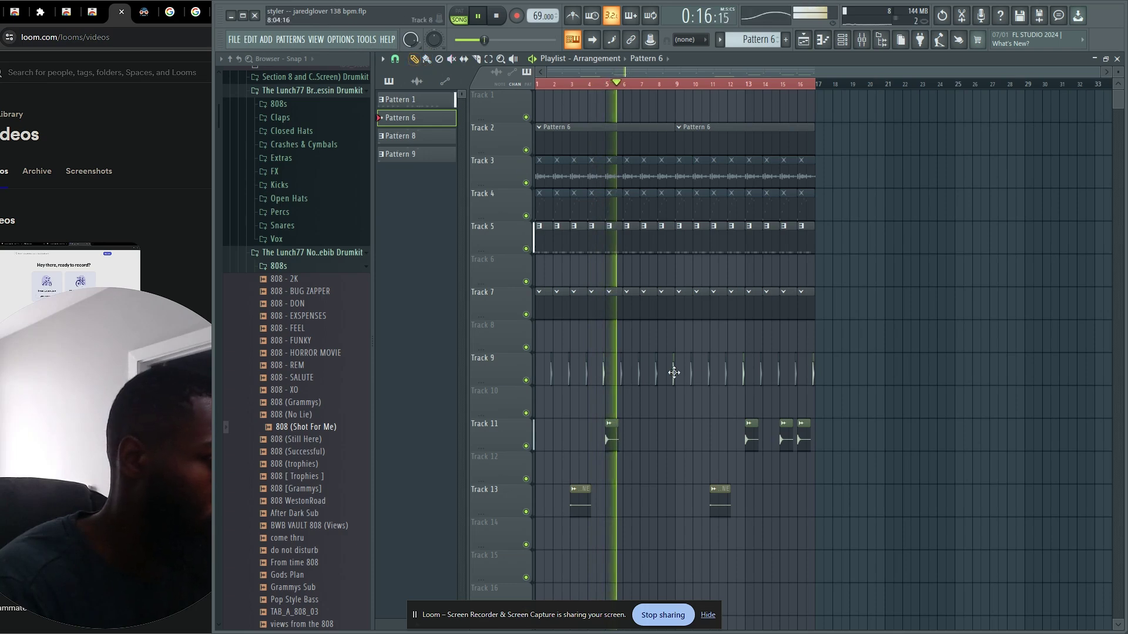
Delete the PERC - MALONE audio clip channel and save the project.
{"action": "left_click", "coordinate": [734, 506]}
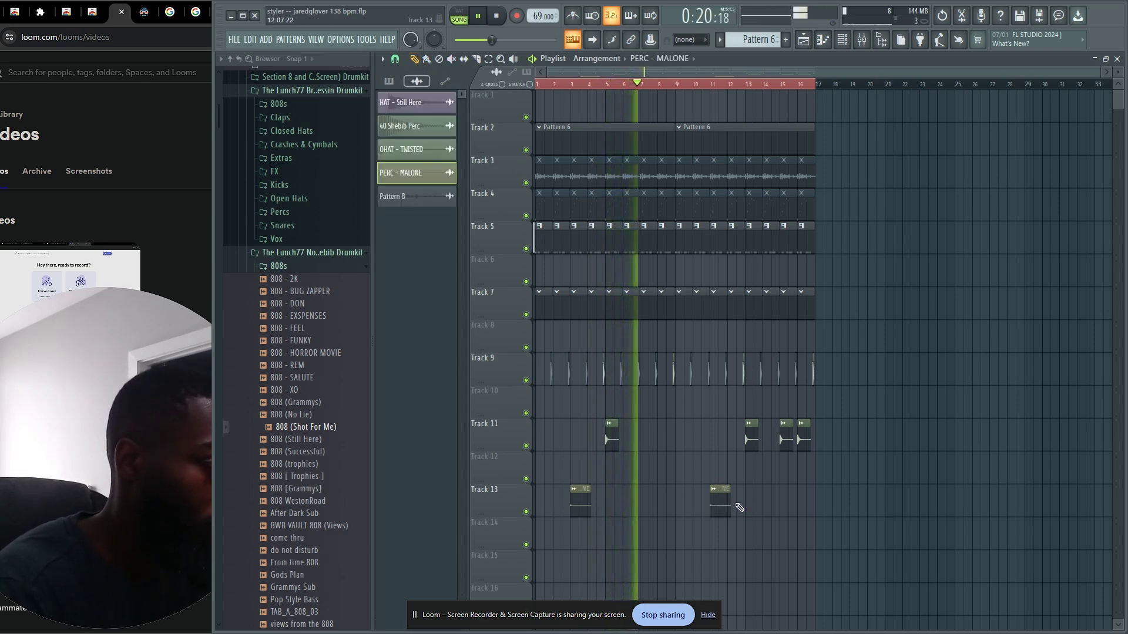
{"action": "right_click", "coordinate": [417, 171]}
{"action": "left_click", "coordinate": [460, 298]}
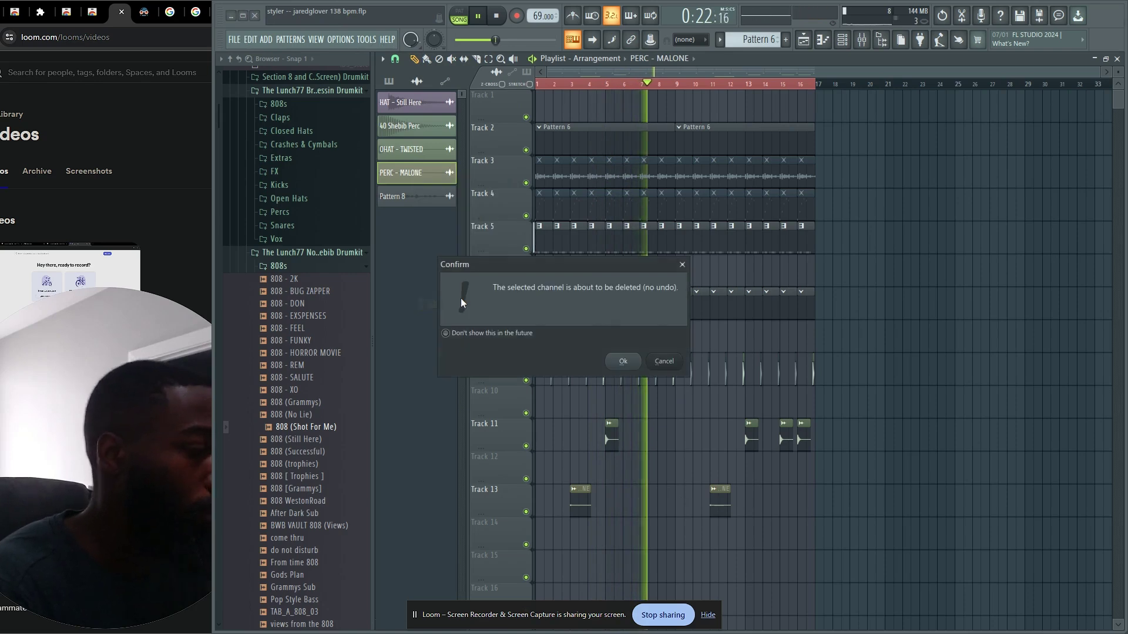
{"action": "key", "text": "Return"}
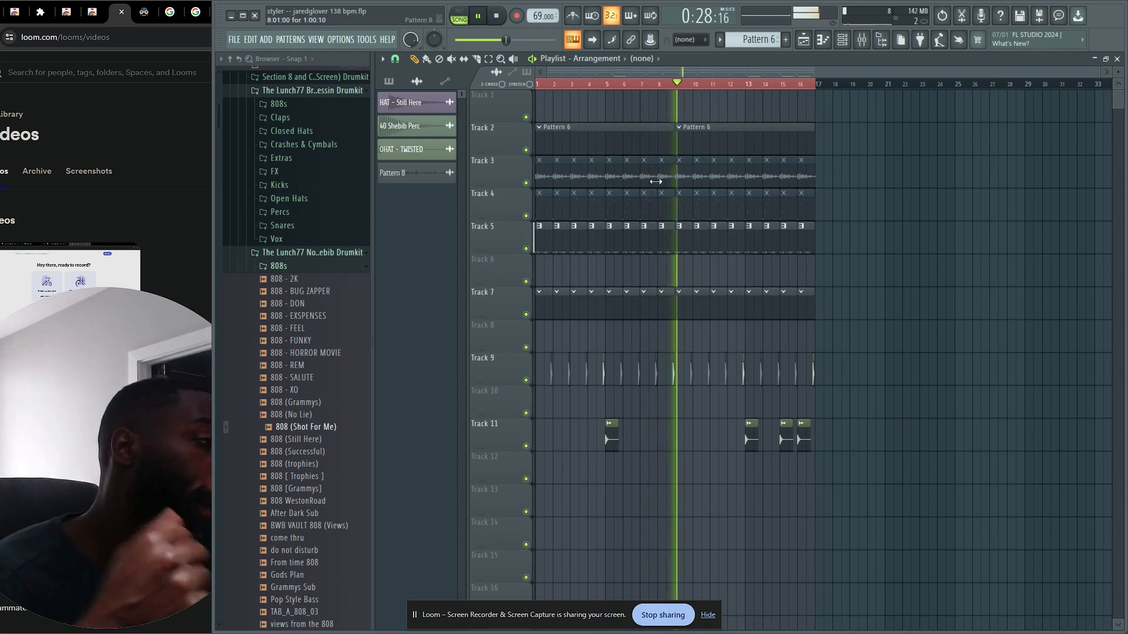
{"action": "key", "text": "space"}
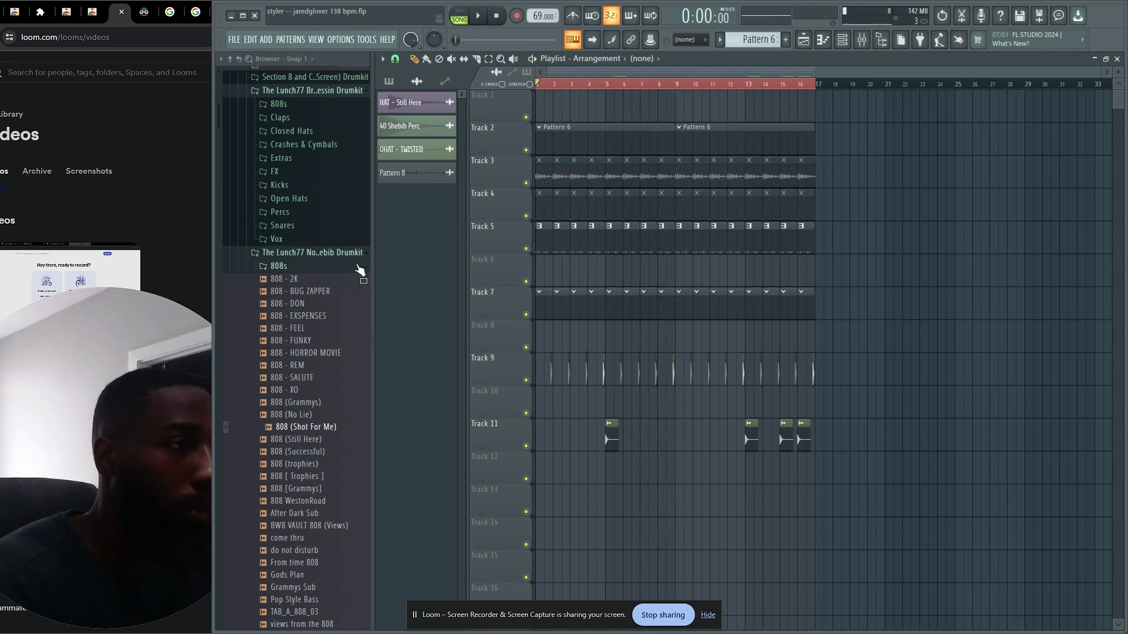
{"action": "key", "text": "ctrl+s"}
Switch to Discord, open the random-loops channel on the THICC server, and move the window over the playlist.
{"action": "key", "text": "super"}
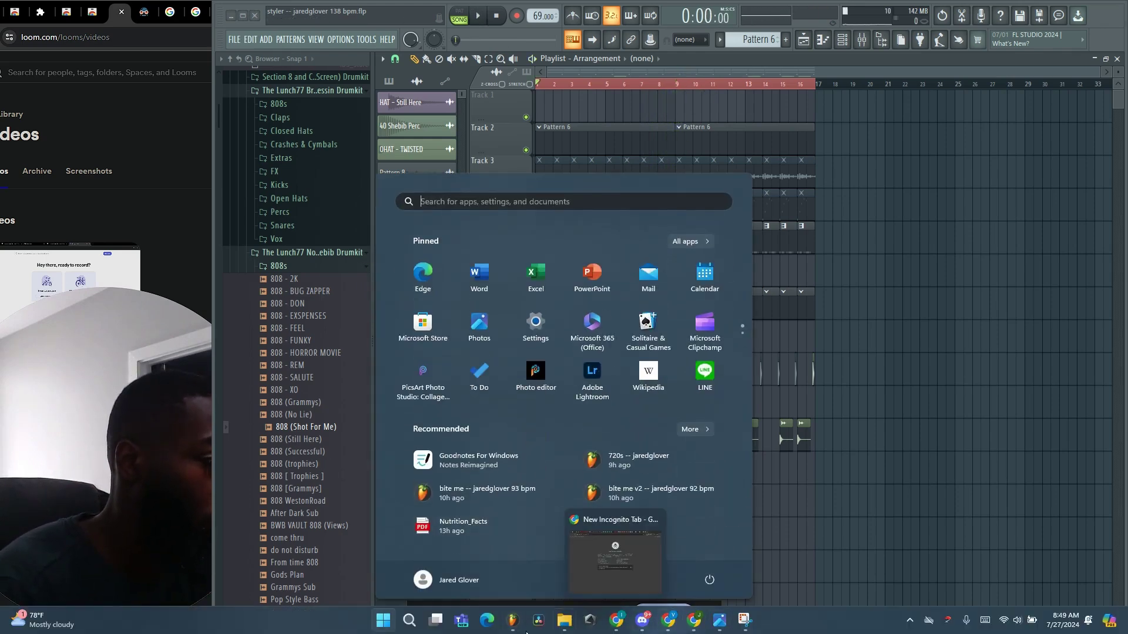
{"action": "left_click", "coordinate": [646, 621]}
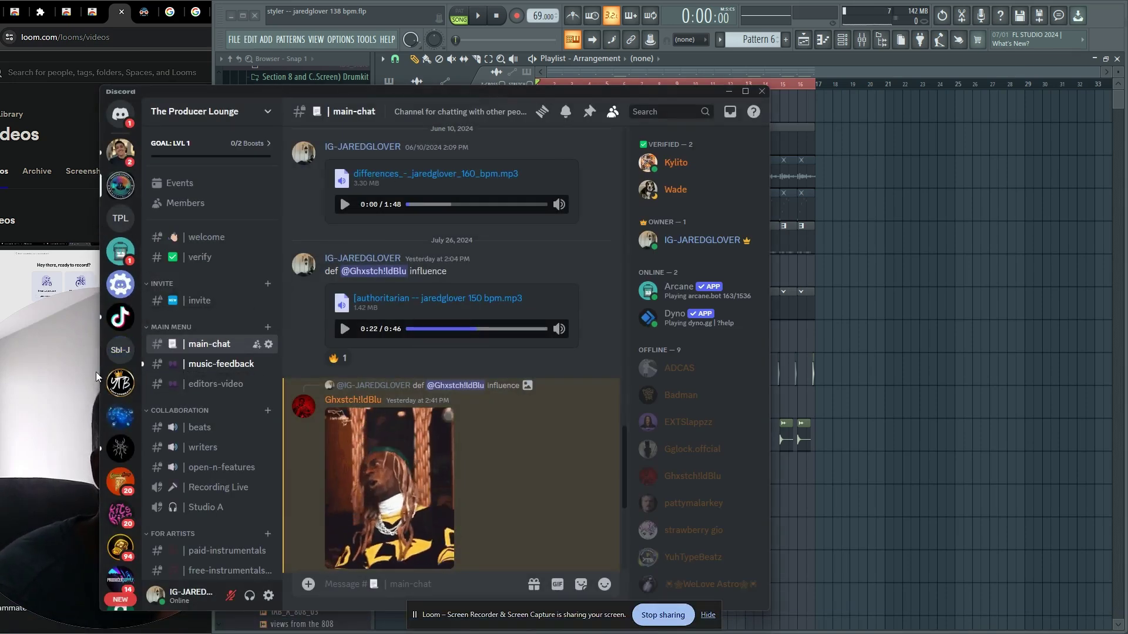
{"action": "left_click", "coordinate": [131, 451]}
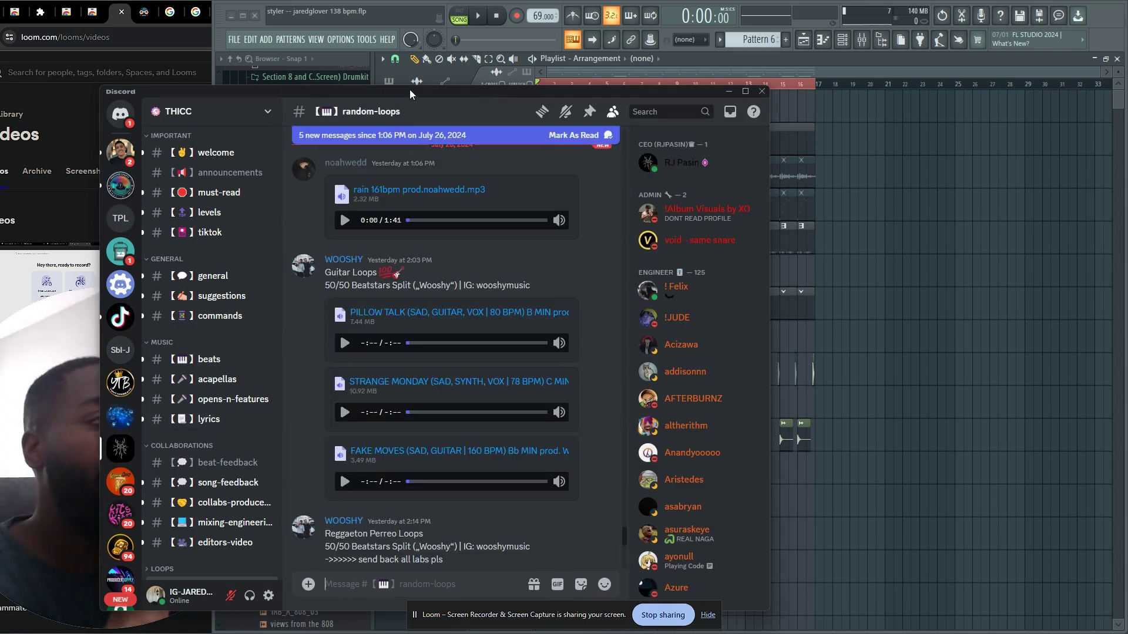
{"action": "left_click_drag", "start_coordinate": [410, 89], "coordinate": [514, 47]}
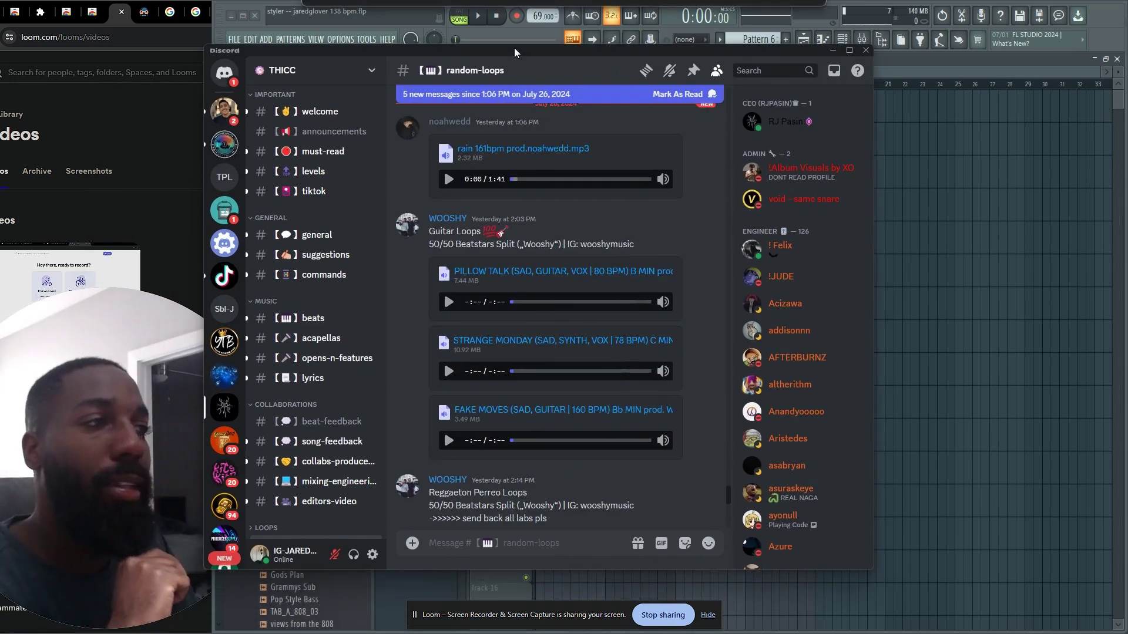
Preview the shared guitar and reggaeton loops in the random-loops channel, from PILLOW TALK to BODY COUNT.
{"action": "left_click", "coordinate": [448, 303]}
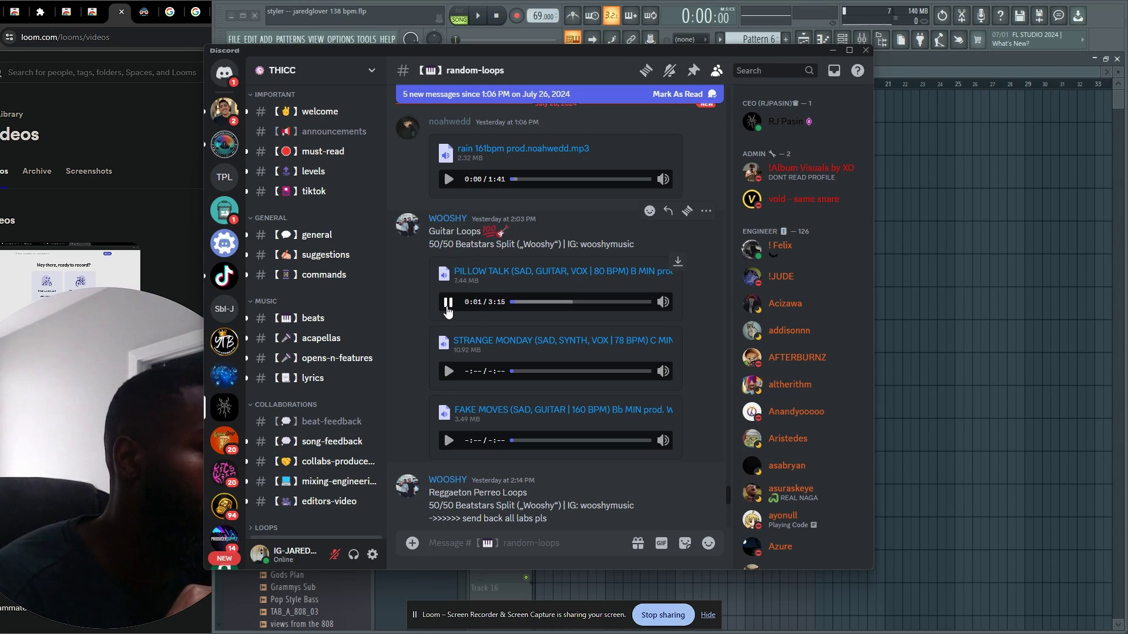
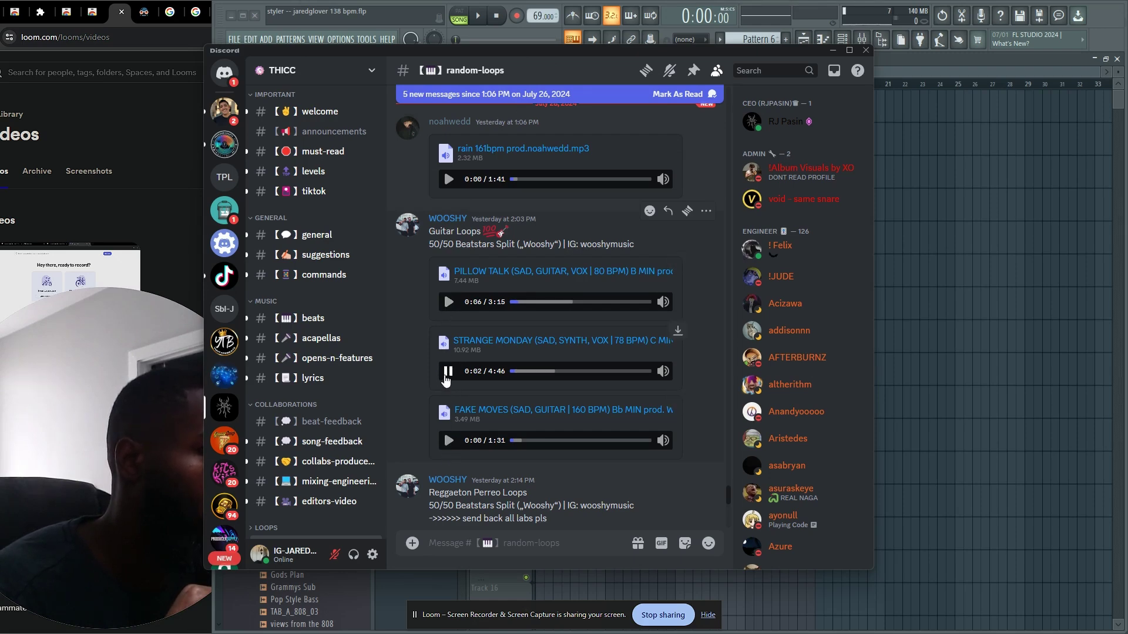
{"action": "scroll", "coordinate": [436, 346], "scroll_direction": "down", "scroll_amount": 3}
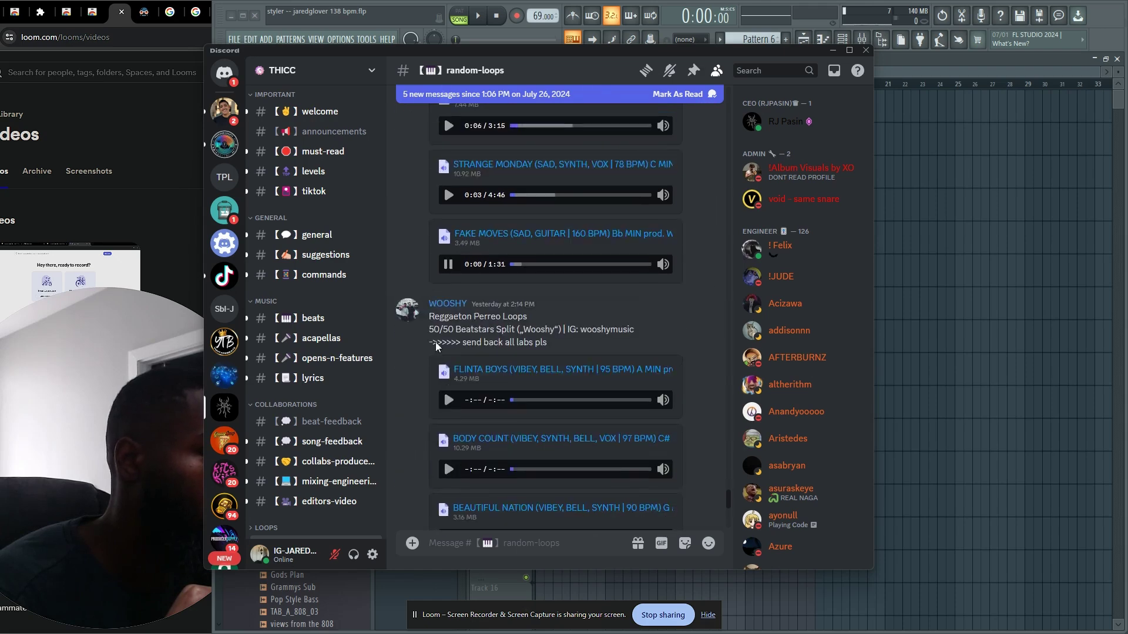
{"action": "left_click", "coordinate": [447, 402]}
{"action": "scroll", "coordinate": [441, 359], "scroll_direction": "down", "scroll_amount": 2}
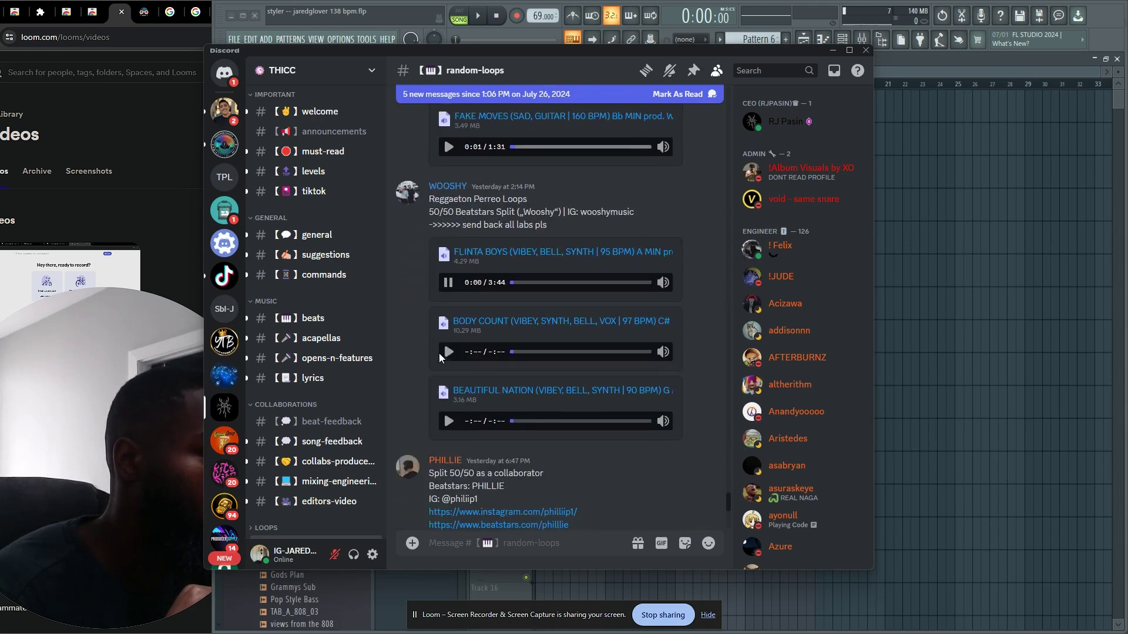
{"action": "scroll", "coordinate": [440, 368], "scroll_direction": "down", "scroll_amount": 3}
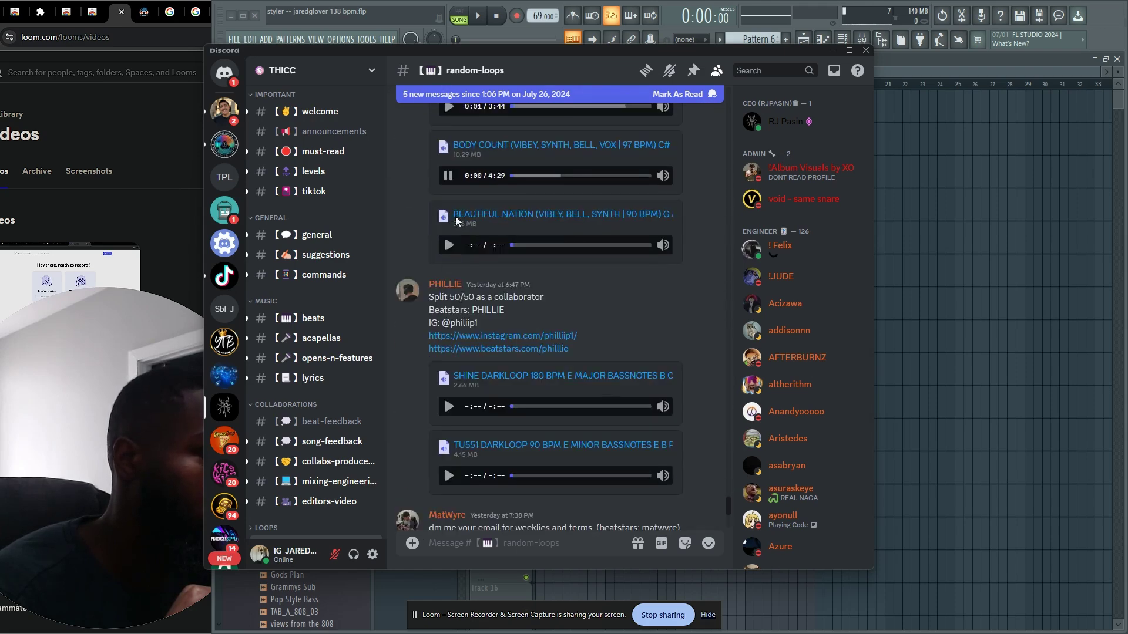
Download the BODY COUNT 97 BPM loop and return to the Discord channel.
{"action": "scroll", "coordinate": [646, 305], "scroll_direction": "up", "scroll_amount": 2}
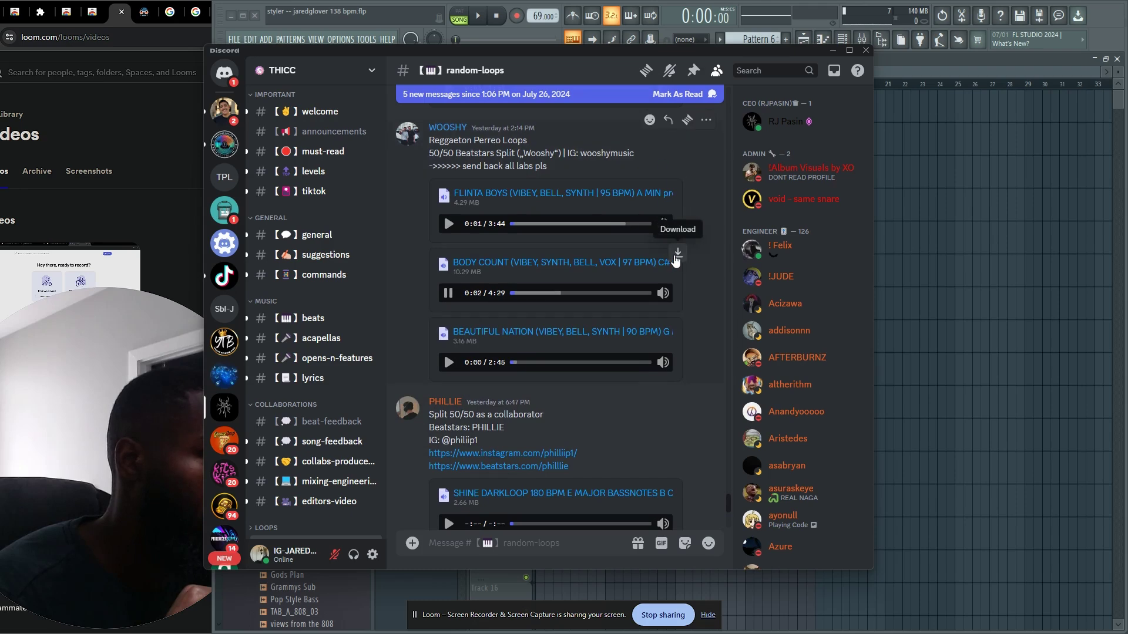
{"action": "left_click", "coordinate": [674, 261]}
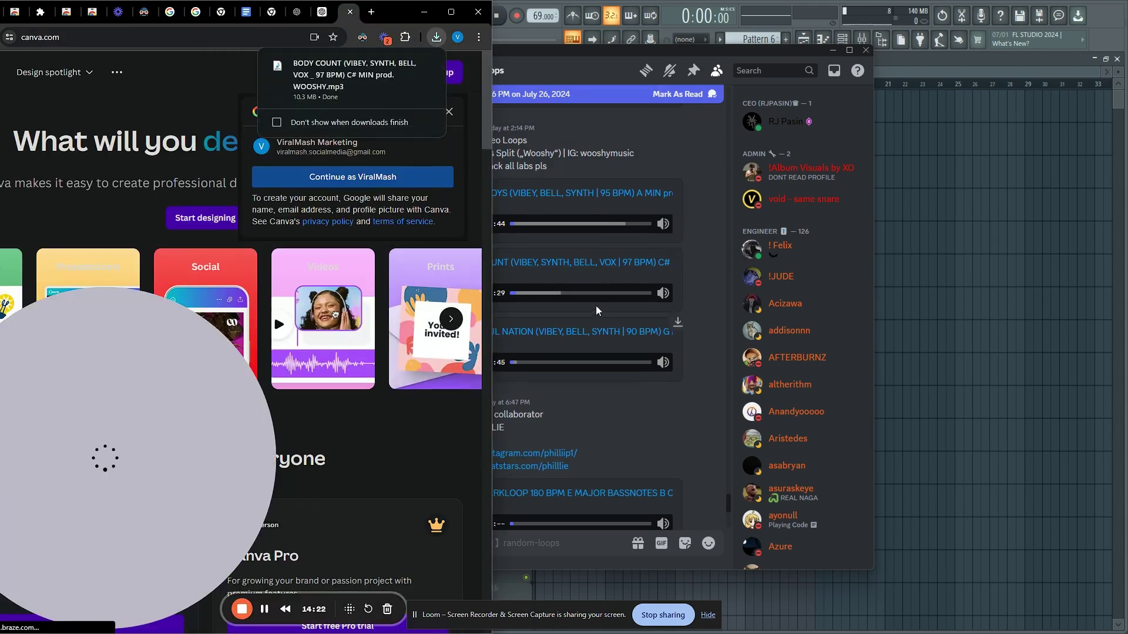
{"action": "left_click", "coordinate": [705, 317]}
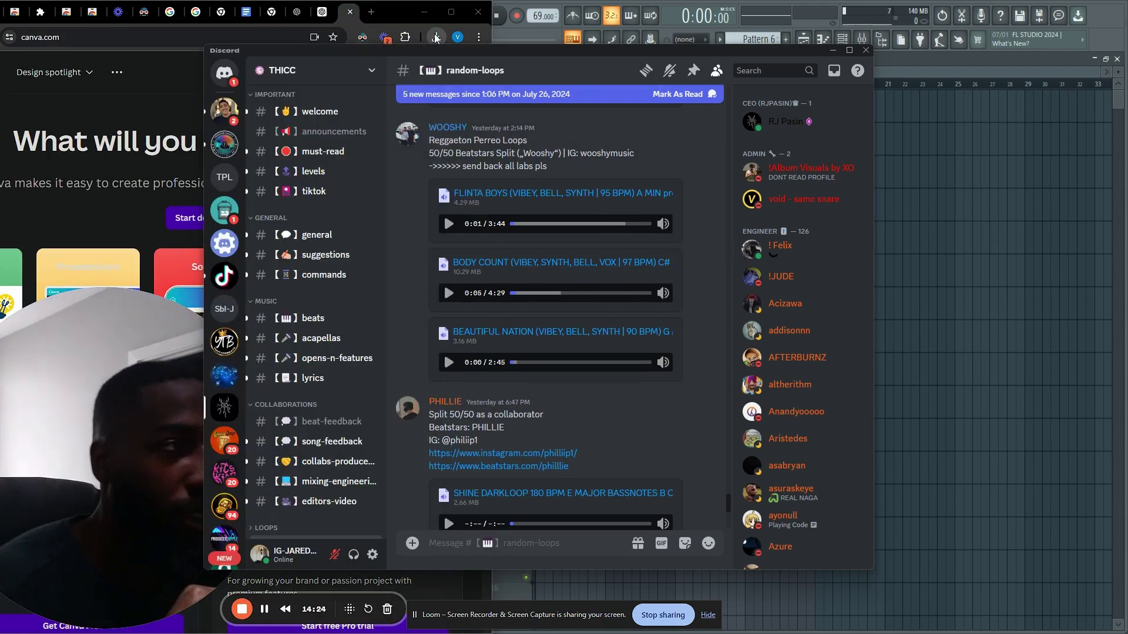
Bring the downloaded BODY COUNT loop from the browser's download history into the FL Studio playlist on Track 14.
{"action": "left_click", "coordinate": [463, 43]}
{"action": "left_click", "coordinate": [435, 37]}
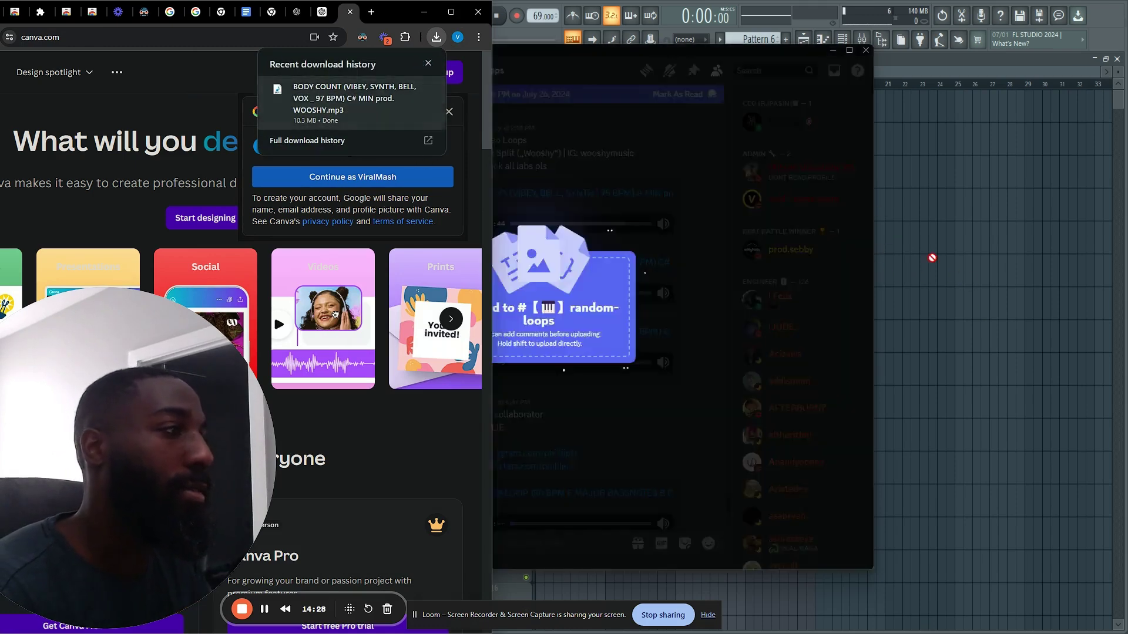
{"action": "left_click", "coordinate": [961, 347]}
{"action": "left_click", "coordinate": [193, 64]}
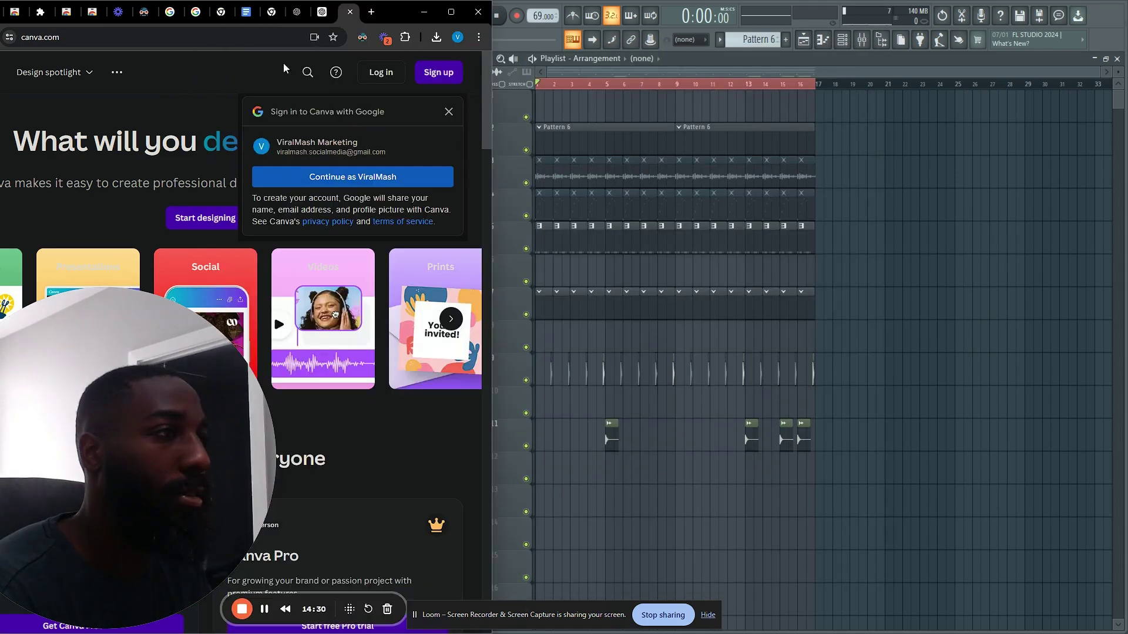
{"action": "left_click", "coordinate": [435, 37]}
{"action": "left_click_drag", "start_coordinate": [412, 118], "coordinate": [964, 299]}
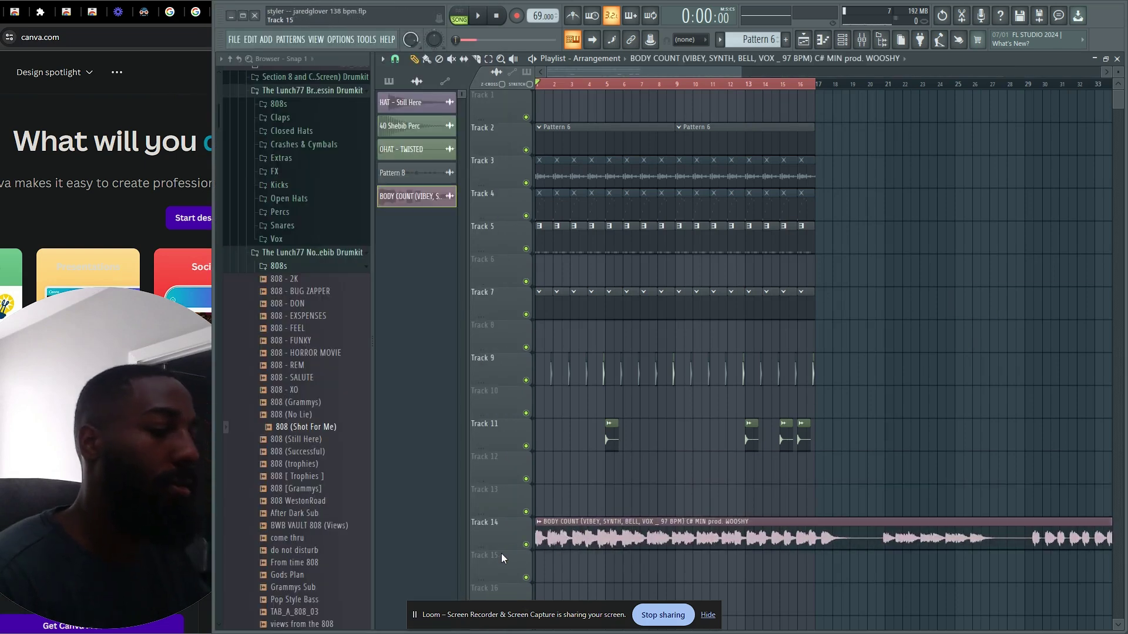
Calculate 97 / 2 in the Windows search and set the project tempo to 48.5 BPM.
{"action": "key", "text": "super"}
{"action": "type", "text": "97 "}
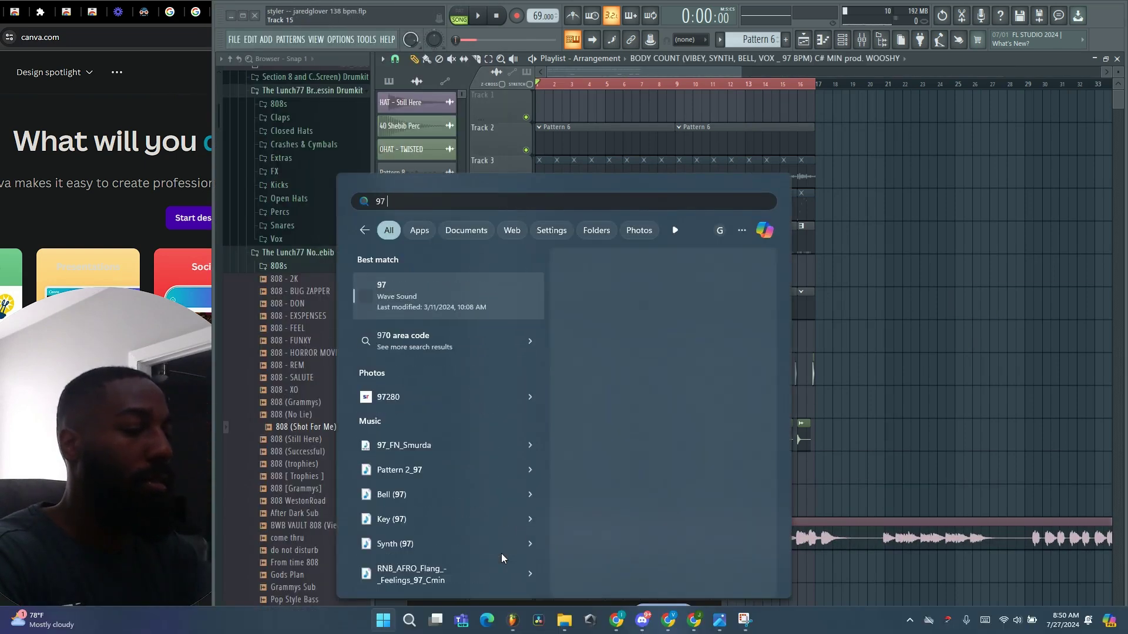
{"action": "type", "text": "/ 2="}
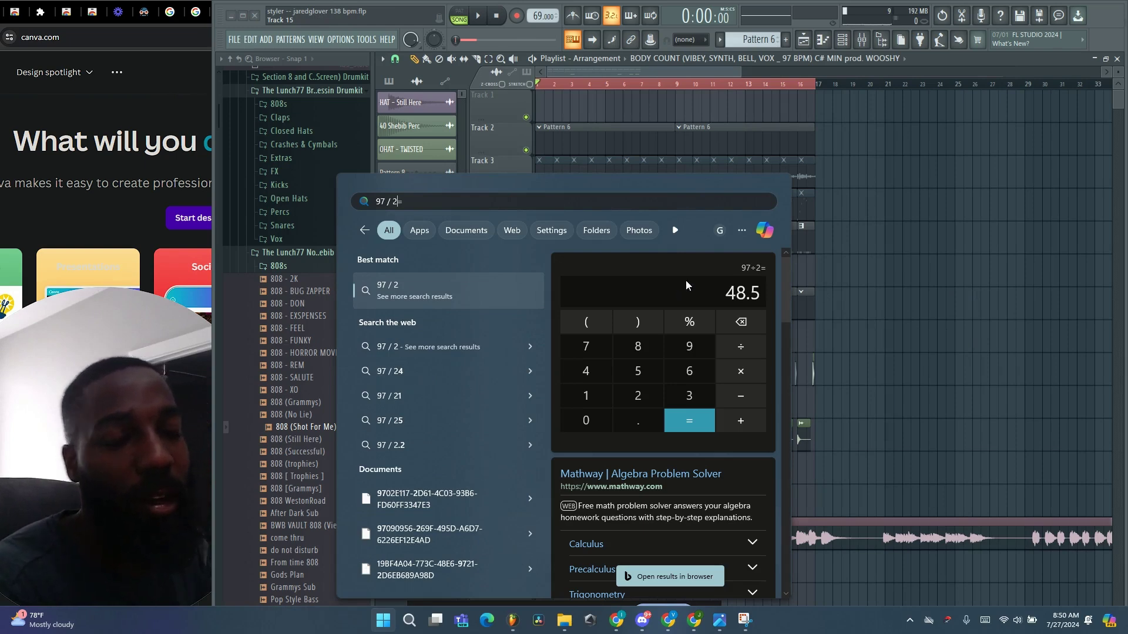
{"action": "left_click_drag", "start_coordinate": [536, 17], "coordinate": [528, 100]}
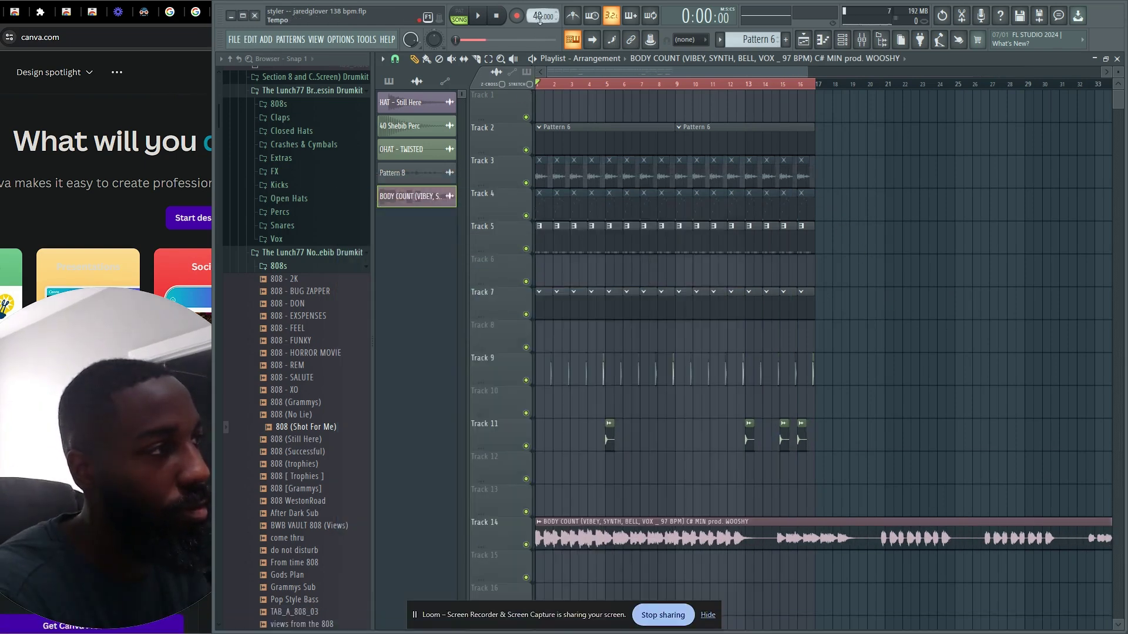
{"action": "left_click_drag", "start_coordinate": [547, 17], "coordinate": [545, 596]}
Play the arrangement from the start to hear the BODY COUNT loop against the existing drums.
{"action": "key", "text": "space"}
{"action": "scroll", "coordinate": [493, 495], "scroll_direction": "down", "scroll_amount": 3}
{"action": "scroll", "coordinate": [466, 492], "scroll_direction": "up", "scroll_amount": 4}
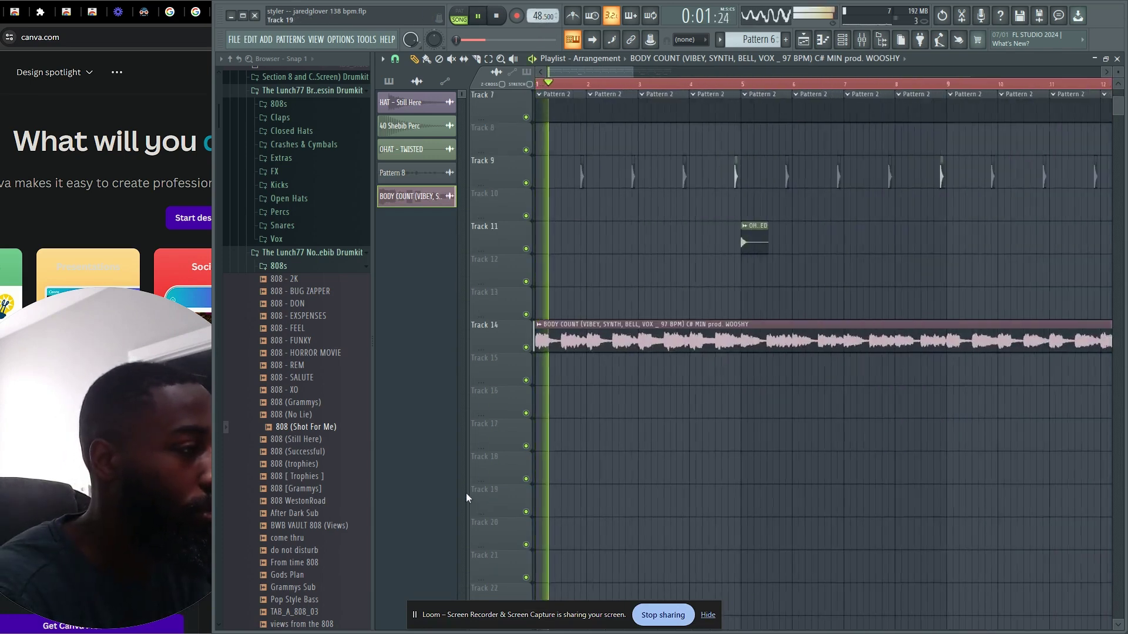
{"action": "scroll", "coordinate": [466, 490], "scroll_direction": "up", "scroll_amount": 4}
{"action": "key", "text": "space"}
{"action": "key", "text": "space"}
In Pattern 1, try a single Snare - Free Coke hit on step 3 in place of the hits on steps 5 and 13.
{"action": "left_click", "coordinate": [601, 112]}
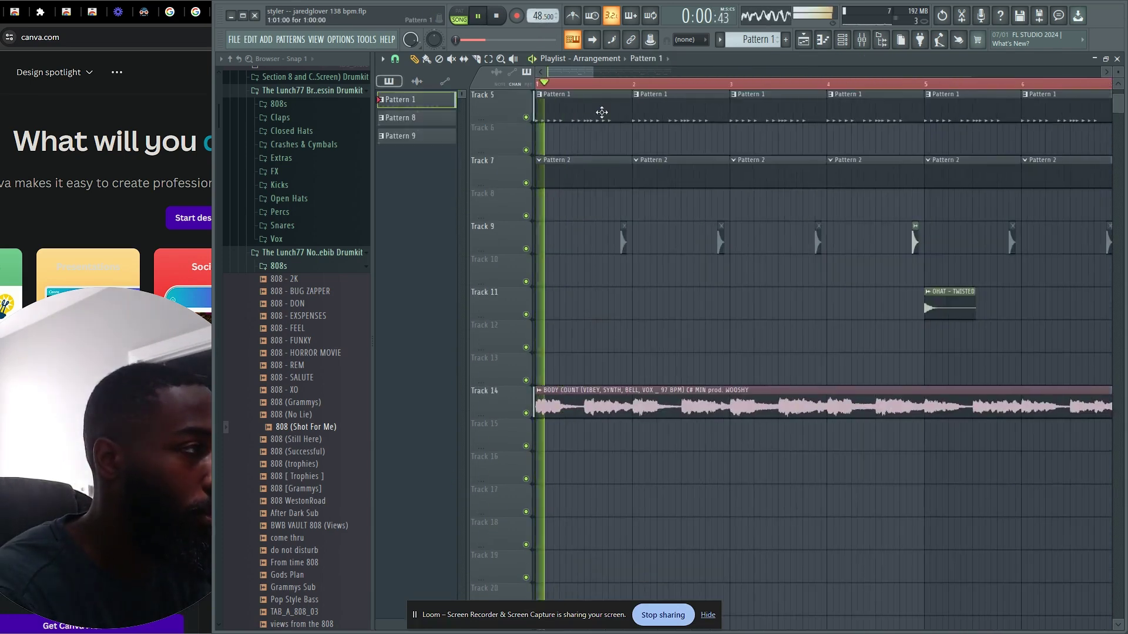
{"action": "key", "text": "space"}
{"action": "left_click", "coordinate": [842, 39]}
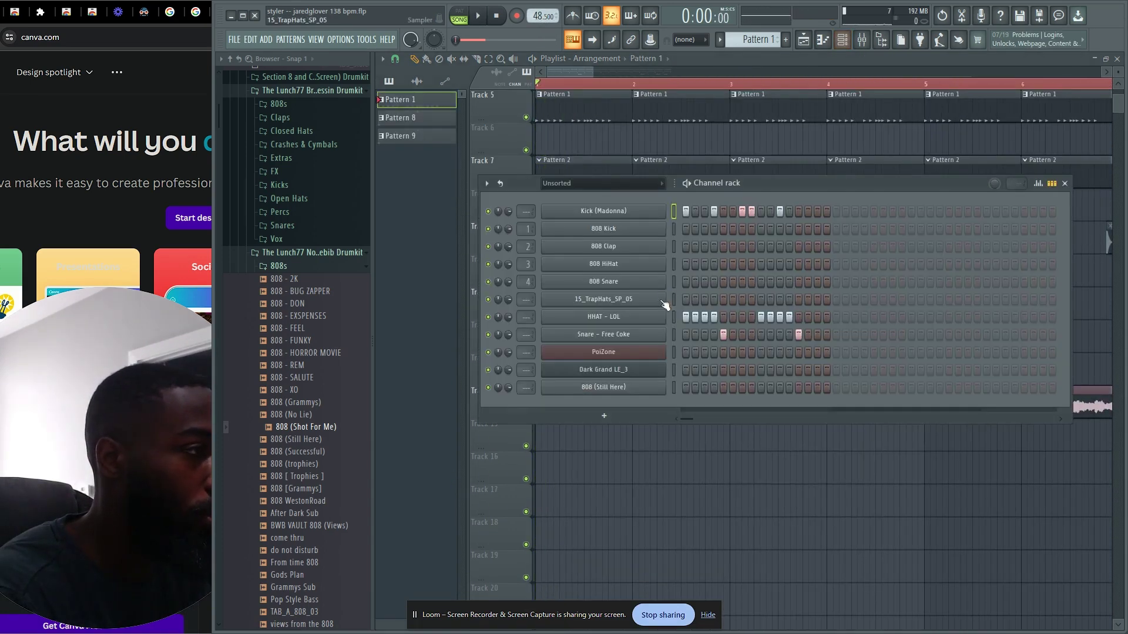
{"action": "key", "text": "space"}
{"action": "left_click", "coordinate": [704, 335]}
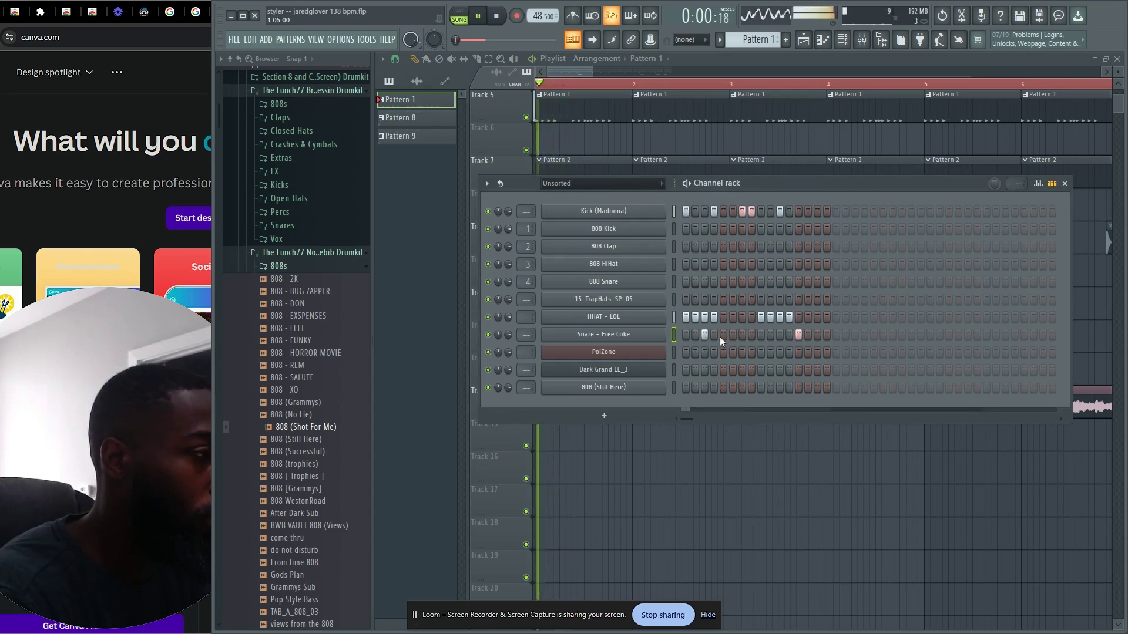
{"action": "left_click", "coordinate": [798, 335]}
{"action": "left_click", "coordinate": [732, 334]}
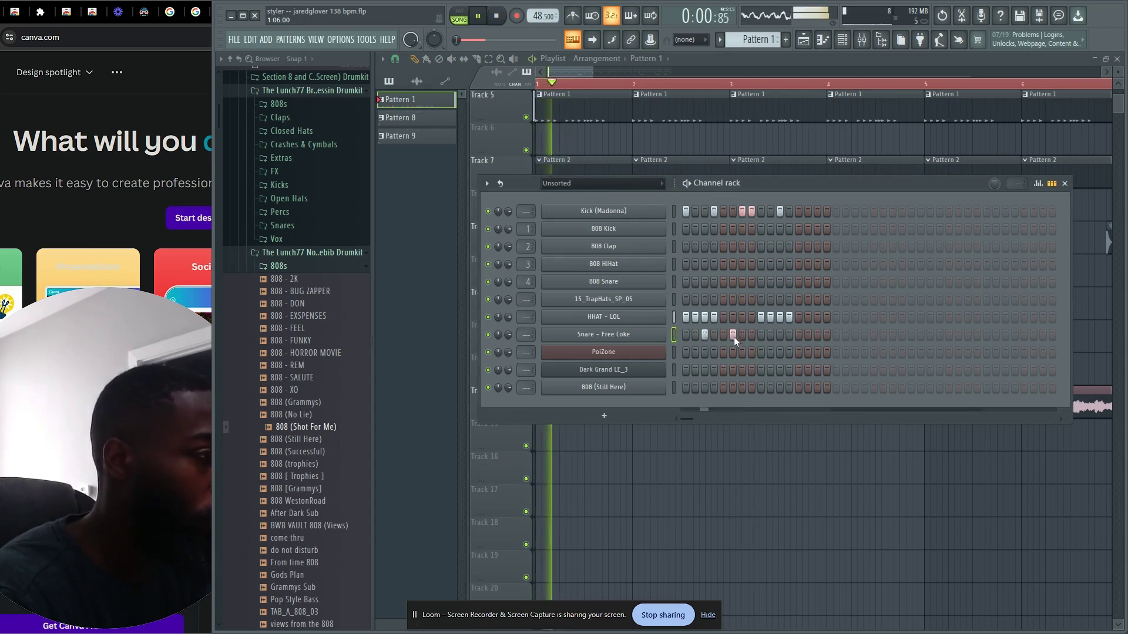
{"action": "left_click", "coordinate": [733, 335]}
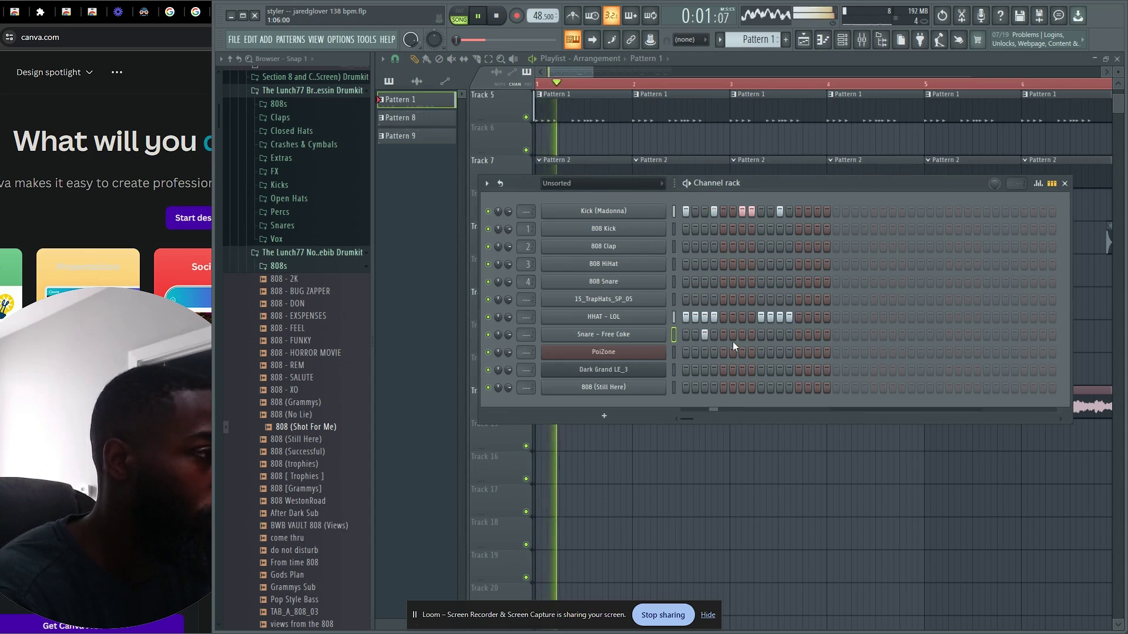
{"action": "key", "text": "space"}
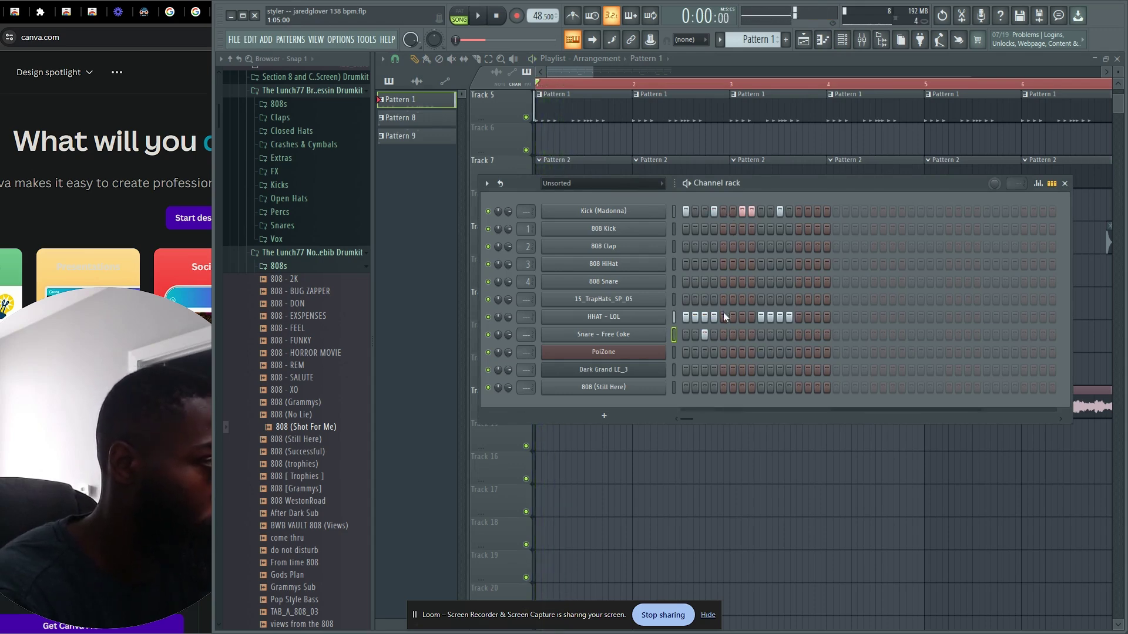
Try filling steps 5 to 8 of the HHAT - LOL row in Pattern 1 and play the result.
{"action": "left_click", "coordinate": [751, 317]}
{"action": "key", "text": "space"}
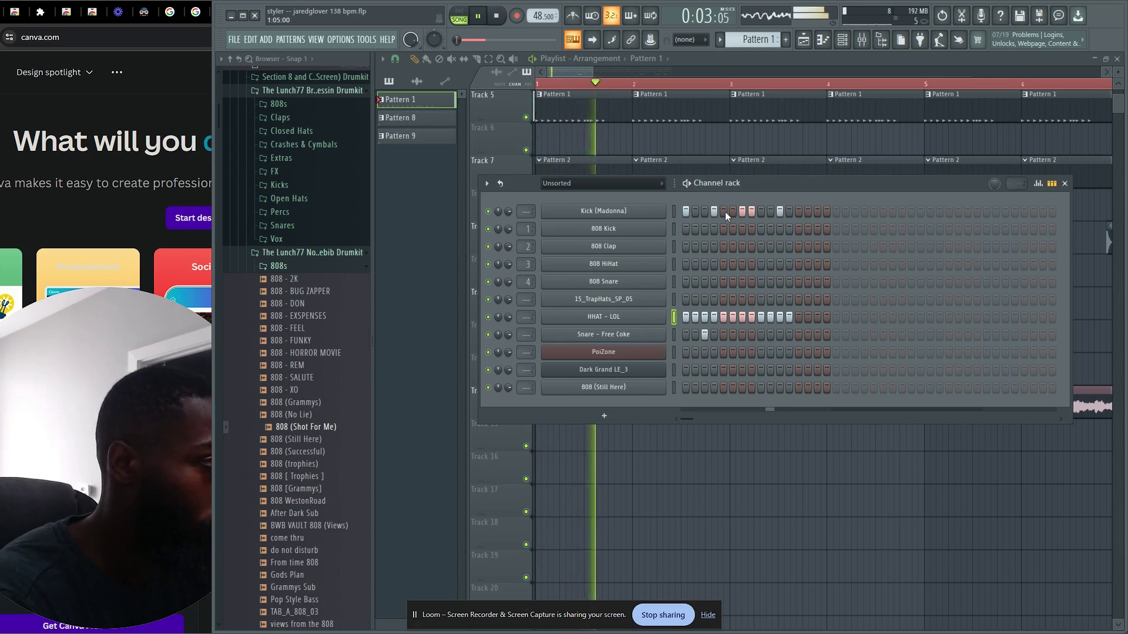
{"action": "key", "text": "space"}
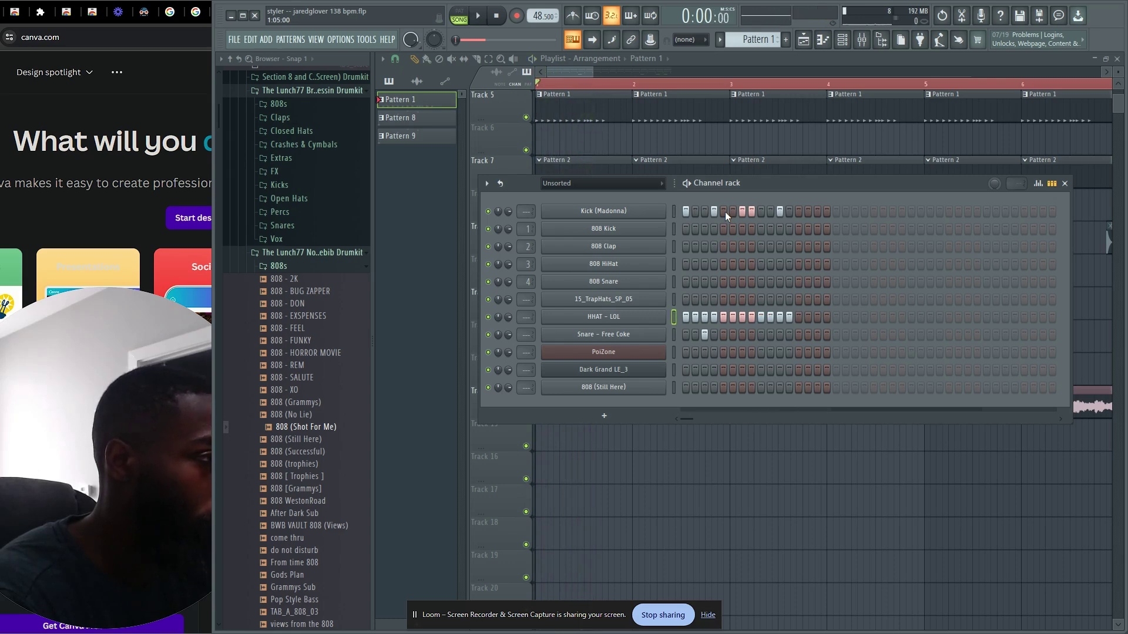
Undo the snare and hi-hat step edits in Pattern 1 and close the channel rack.
{"action": "key", "text": "ctrl+z"}
{"action": "key", "text": "ctrl+z"}
{"action": "key", "text": "ctrl+z"}
{"action": "key", "text": "ctrl+z"}
{"action": "key", "text": "ctrl+z"}
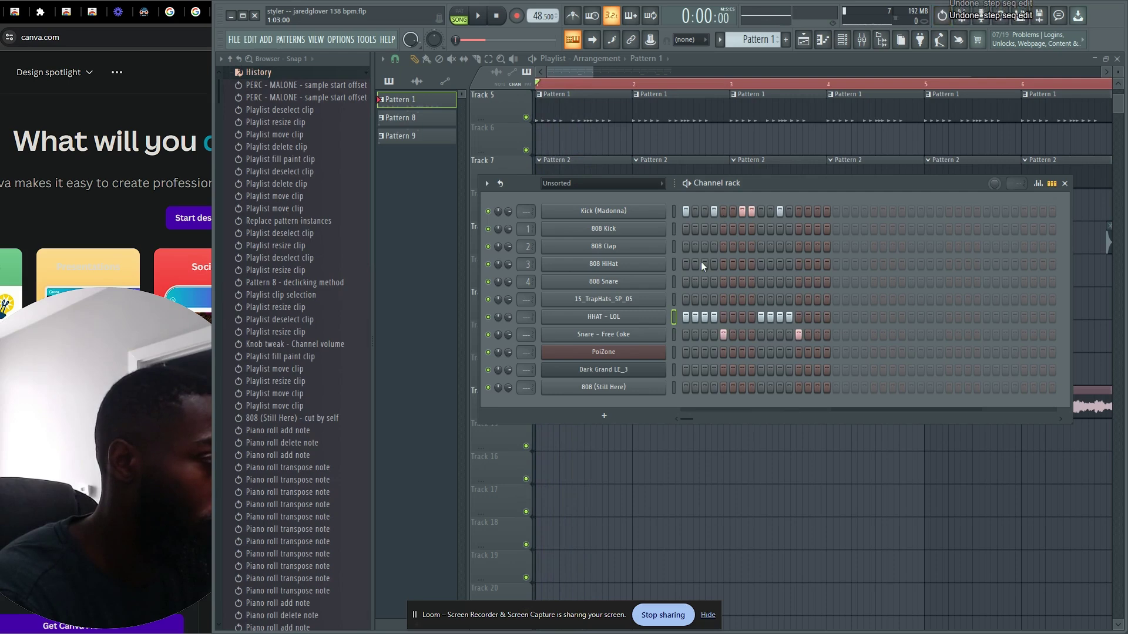
{"action": "key", "text": "F6"}
Set the time stretching mode of the BODY COUNT audio clip to Stretch.
{"action": "left_click", "coordinate": [642, 399]}
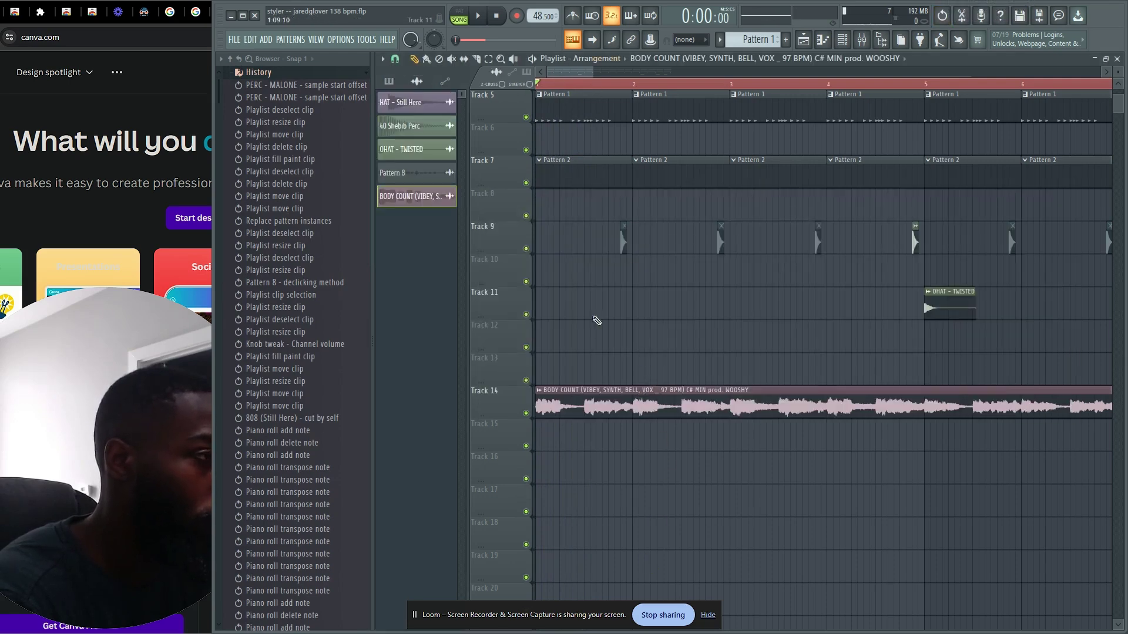
{"action": "double_click", "coordinate": [589, 405]}
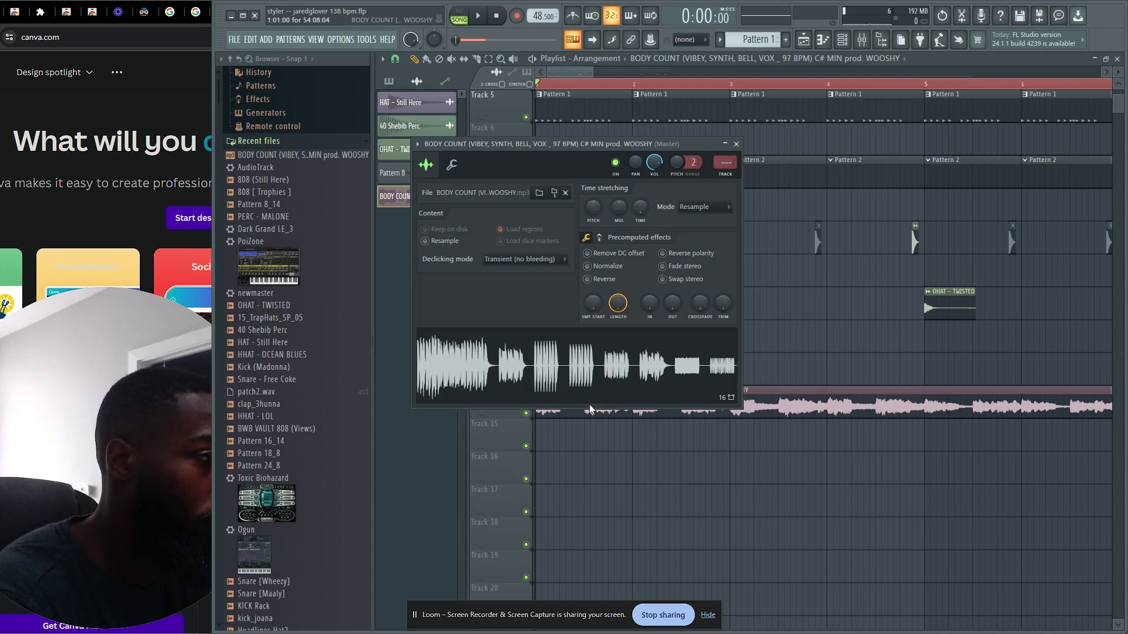
{"action": "left_click", "coordinate": [706, 207]}
{"action": "left_click", "coordinate": [697, 243]}
{"action": "key", "text": "Escape"}
Slice the BODY COUNT clip on Track 14 at bar 5 and delete the part after the cut.
{"action": "scroll", "coordinate": [725, 445], "scroll_direction": "down", "scroll_amount": 3}
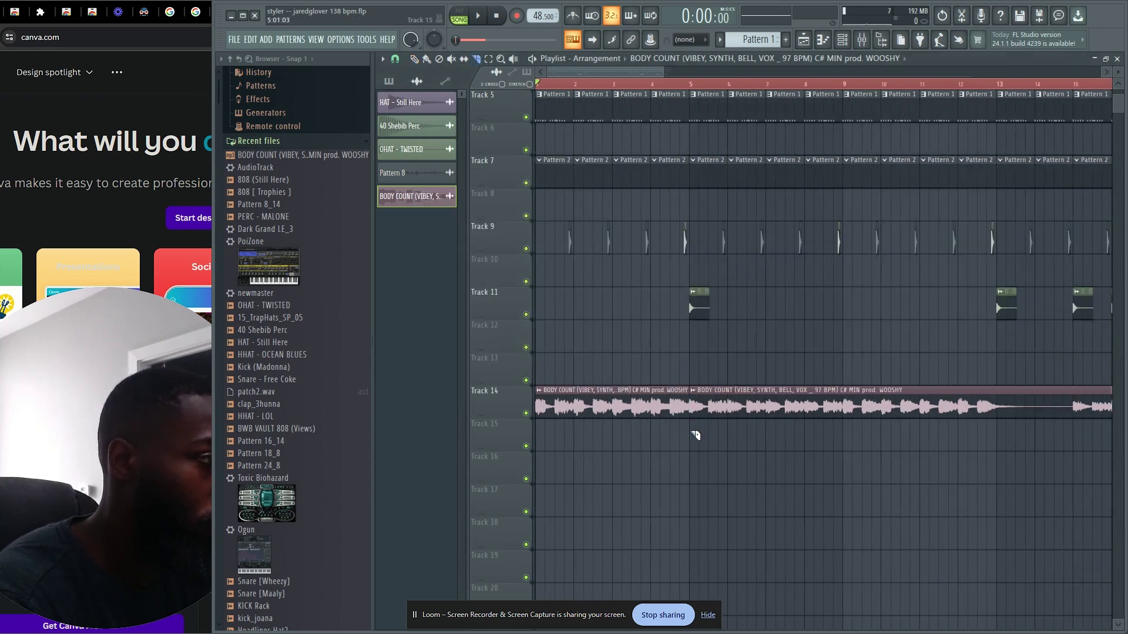
{"action": "right_click", "coordinate": [735, 397]}
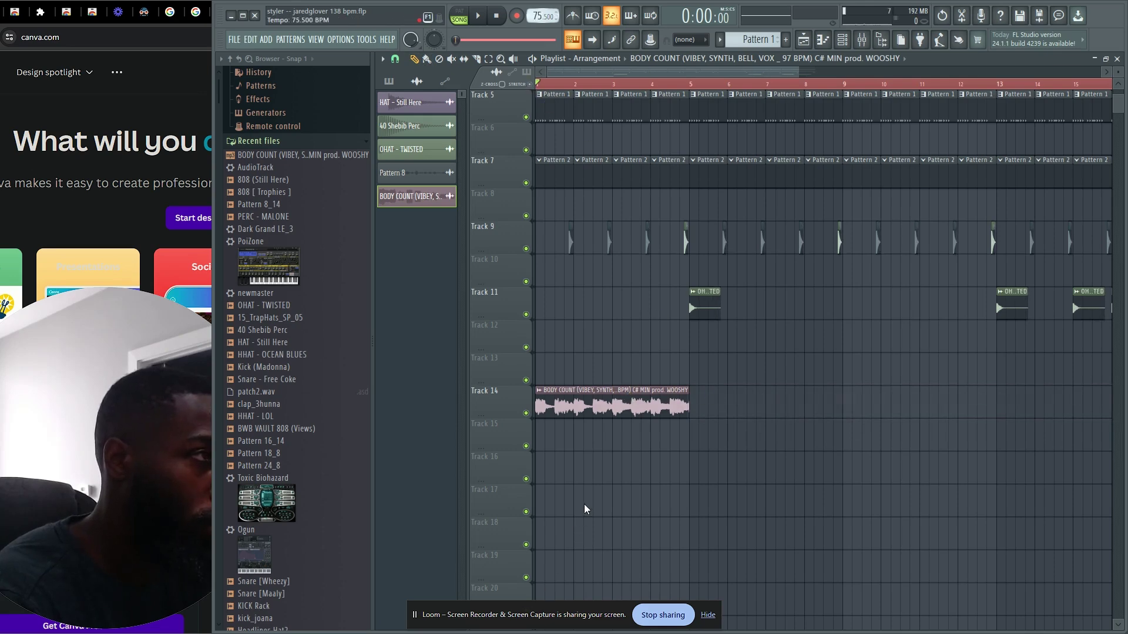
Raise the tempo to 88.5 BPM and extend the BODY COUNT clip to bar 9, playing the arrangement to check.
{"action": "left_click_drag", "start_coordinate": [588, 461], "coordinate": [588, 456]}
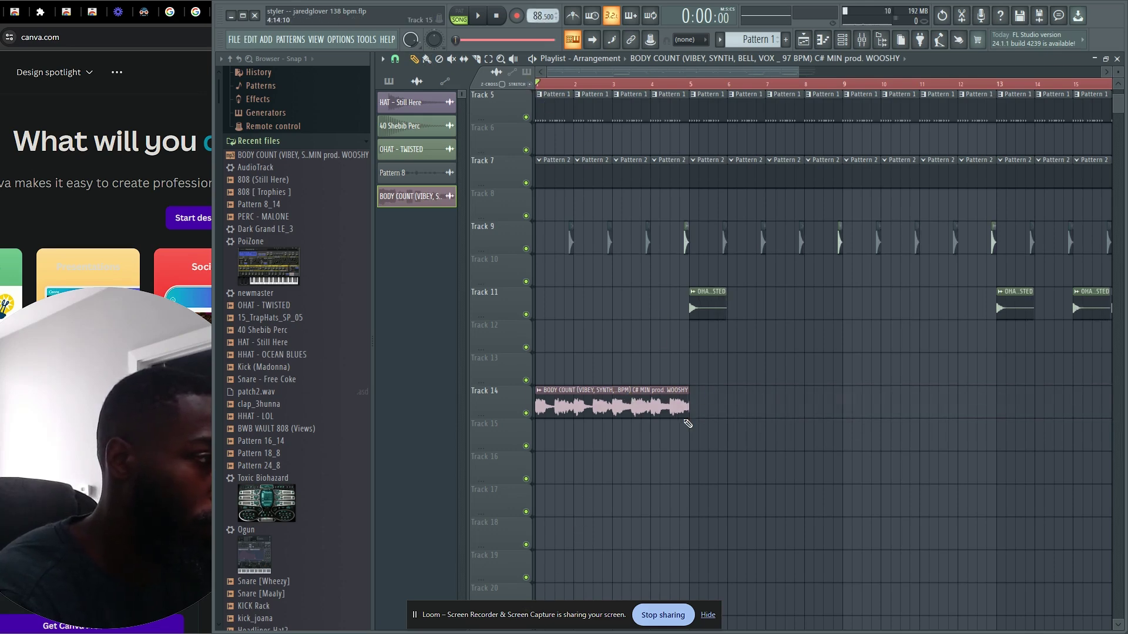
{"action": "key", "text": "space"}
{"action": "key", "text": "space"}
{"action": "left_click_drag", "start_coordinate": [681, 391], "coordinate": [842, 391]}
{"action": "key", "text": "space"}
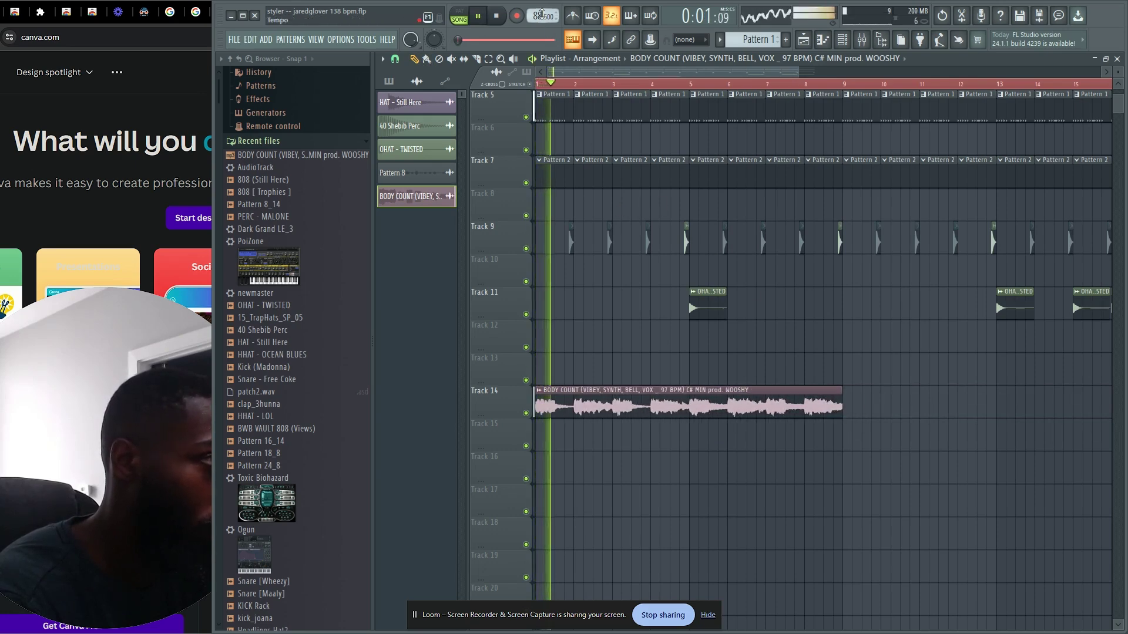
Try a tempo of 92.5 BPM, and settle on 73.5 BPM during playback.
{"action": "left_click_drag", "start_coordinate": [540, 17], "coordinate": [549, 583]}
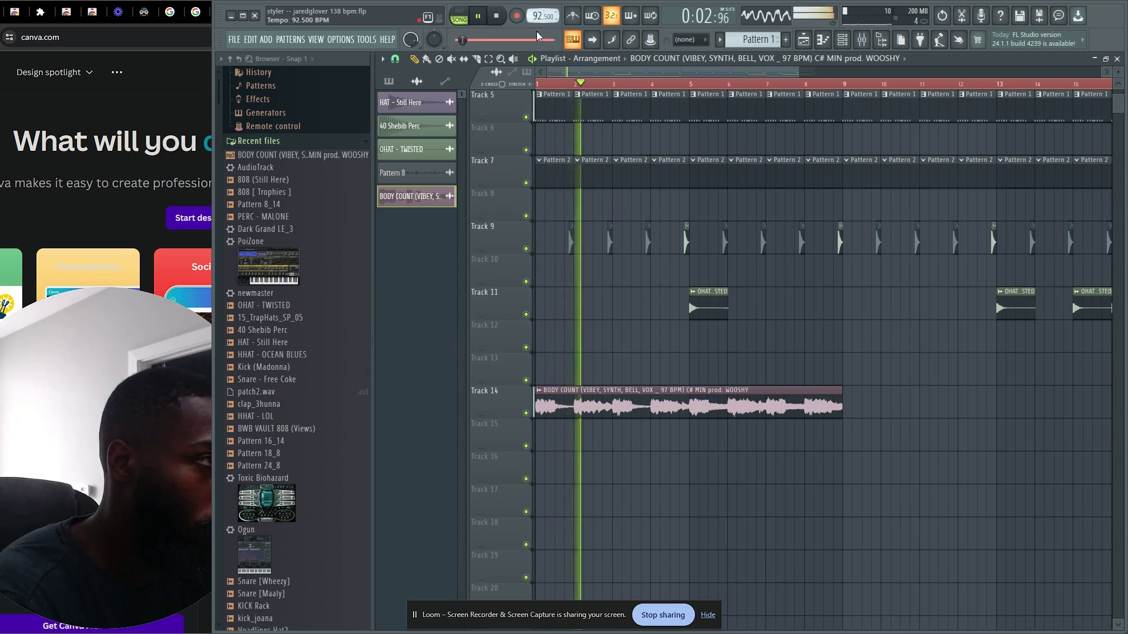
{"action": "left_click", "coordinate": [535, 83]}
{"action": "scroll", "coordinate": [534, 18], "scroll_direction": "down", "scroll_amount": 5}
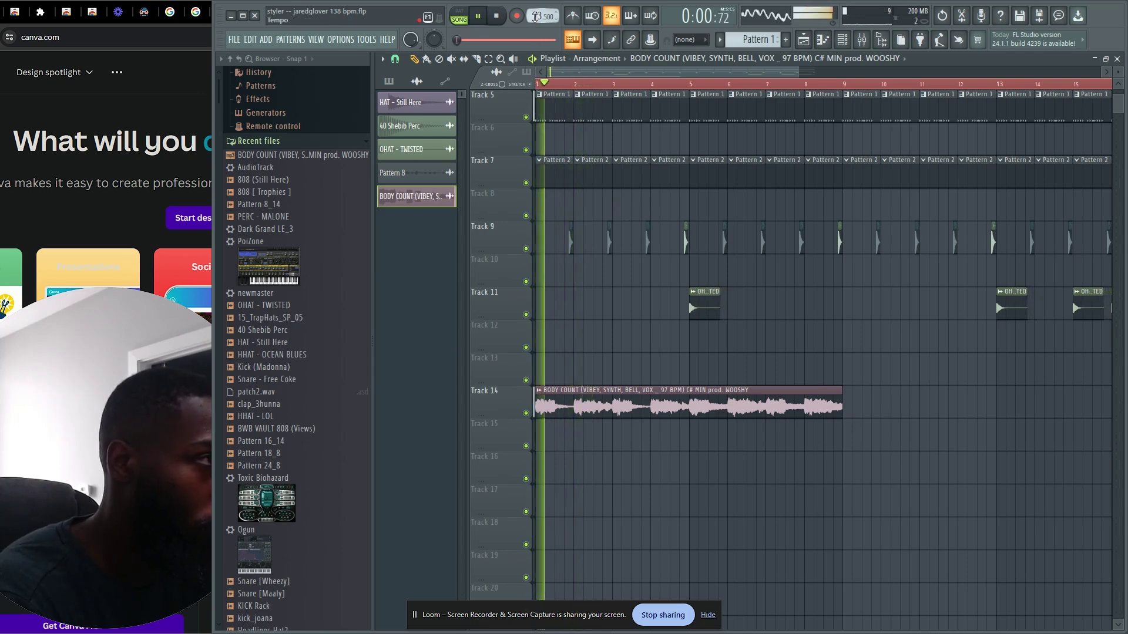
{"action": "left_click_drag", "start_coordinate": [537, 605], "coordinate": [537, 616]}
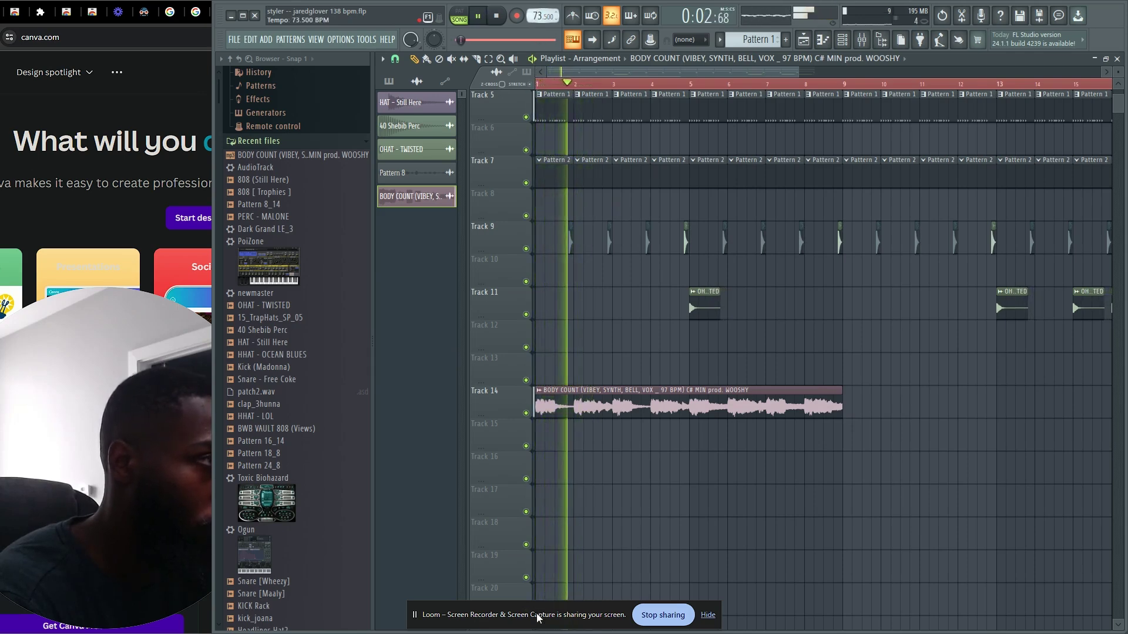
{"action": "scroll", "coordinate": [598, 369], "scroll_direction": "down", "scroll_amount": 3}
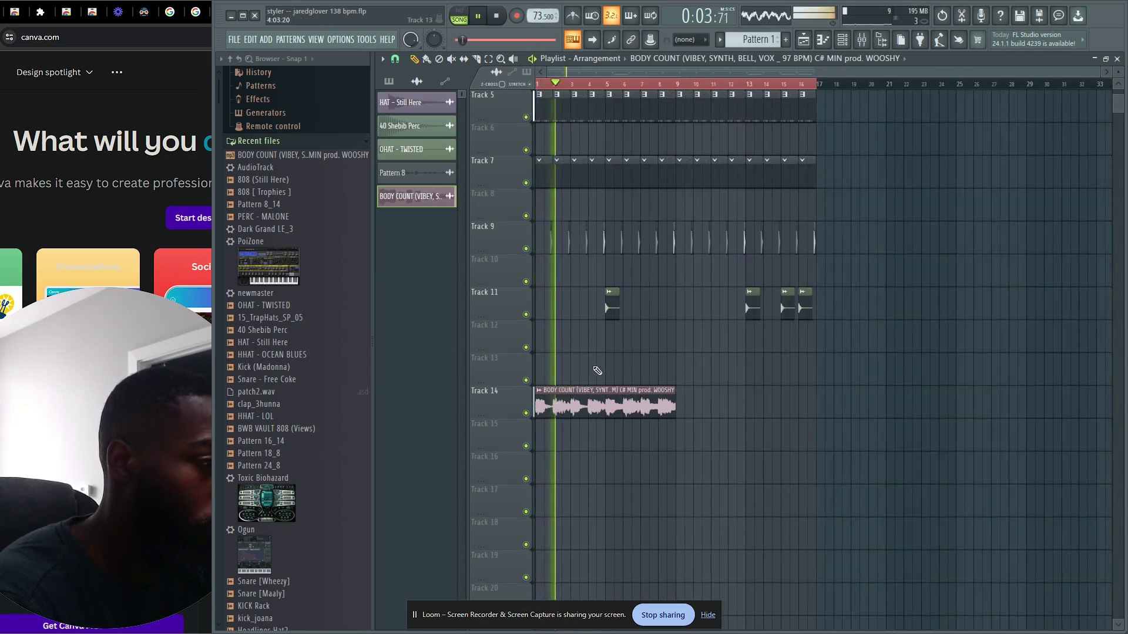
Try a different time stretching setting on the BODY COUNT clip and restore its previous stretch.
{"action": "double_click", "coordinate": [578, 409]}
{"action": "right_click", "coordinate": [660, 448]}
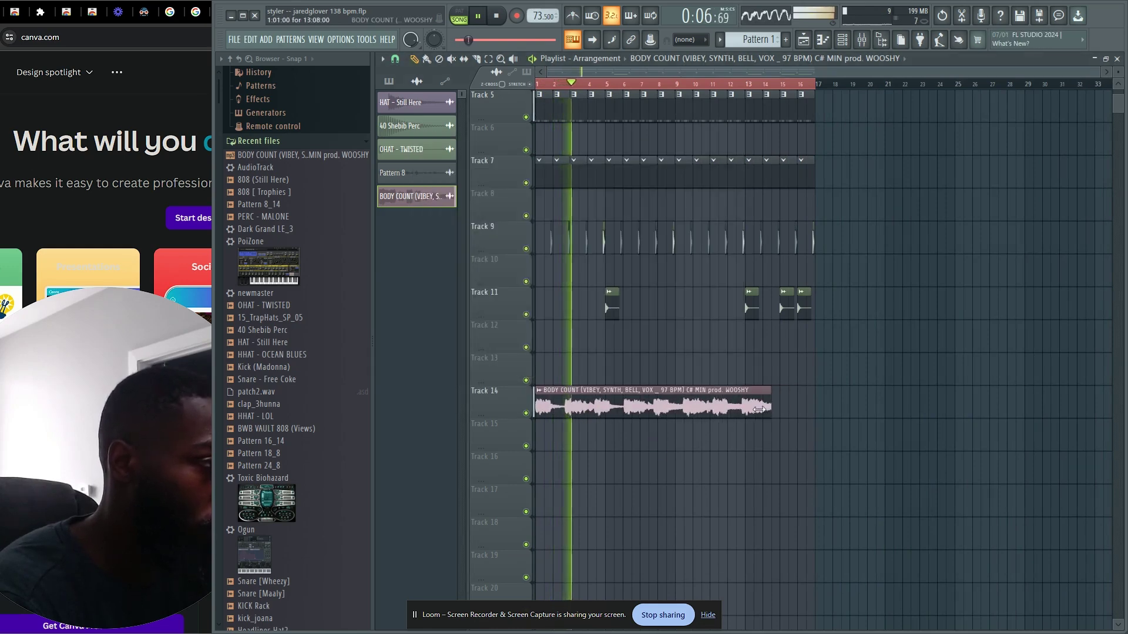
{"action": "double_click", "coordinate": [646, 406]}
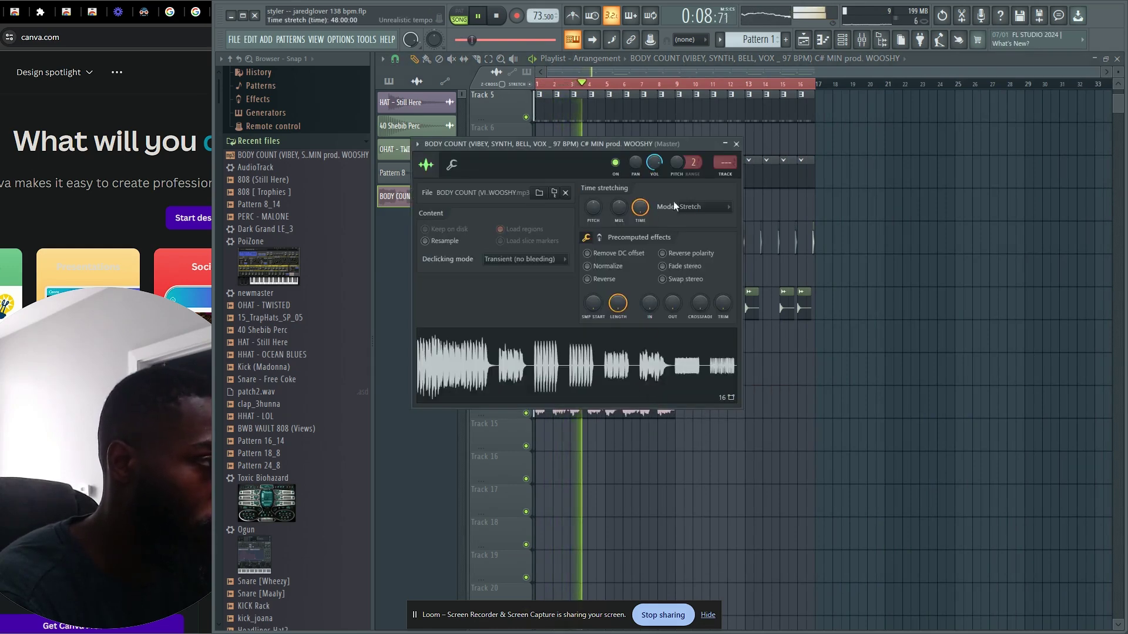
{"action": "key", "text": "Escape"}
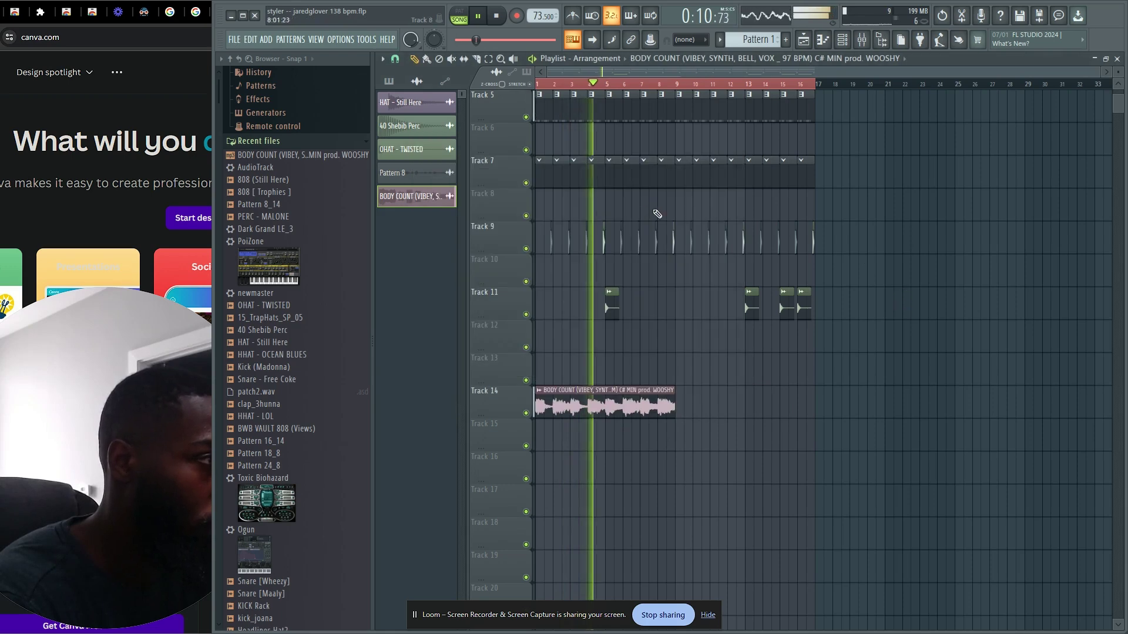
Extend the BODY COUNT clip on Track 14 to bar 17 so it spans the whole arrangement.
{"action": "scroll", "coordinate": [642, 277], "scroll_direction": "up", "scroll_amount": 2}
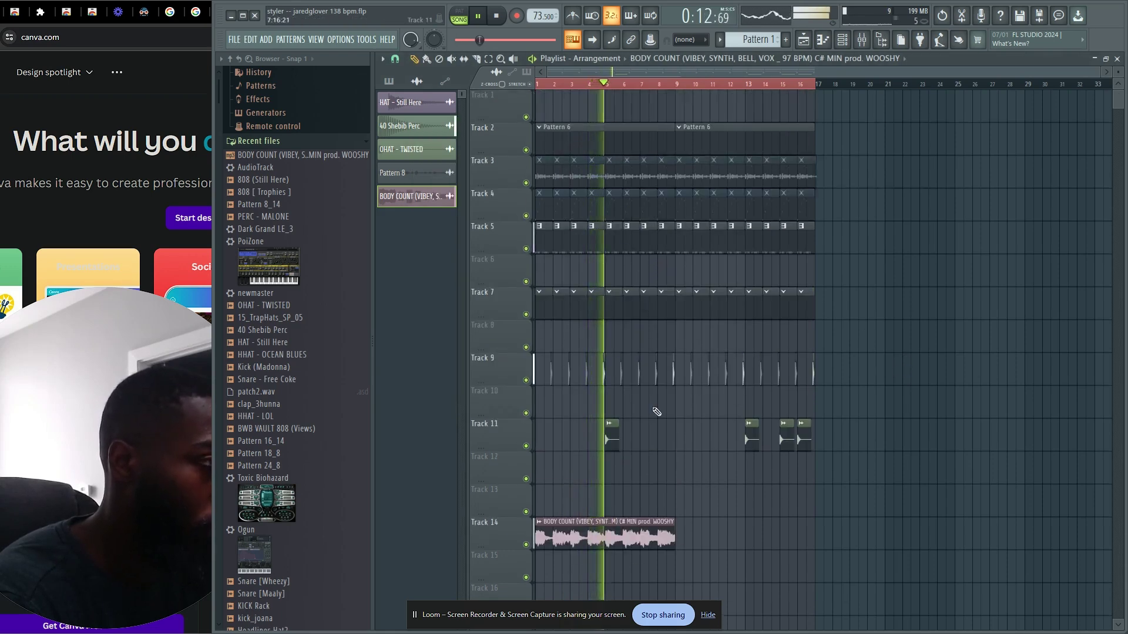
{"action": "left_click_drag", "start_coordinate": [673, 541], "coordinate": [815, 541]}
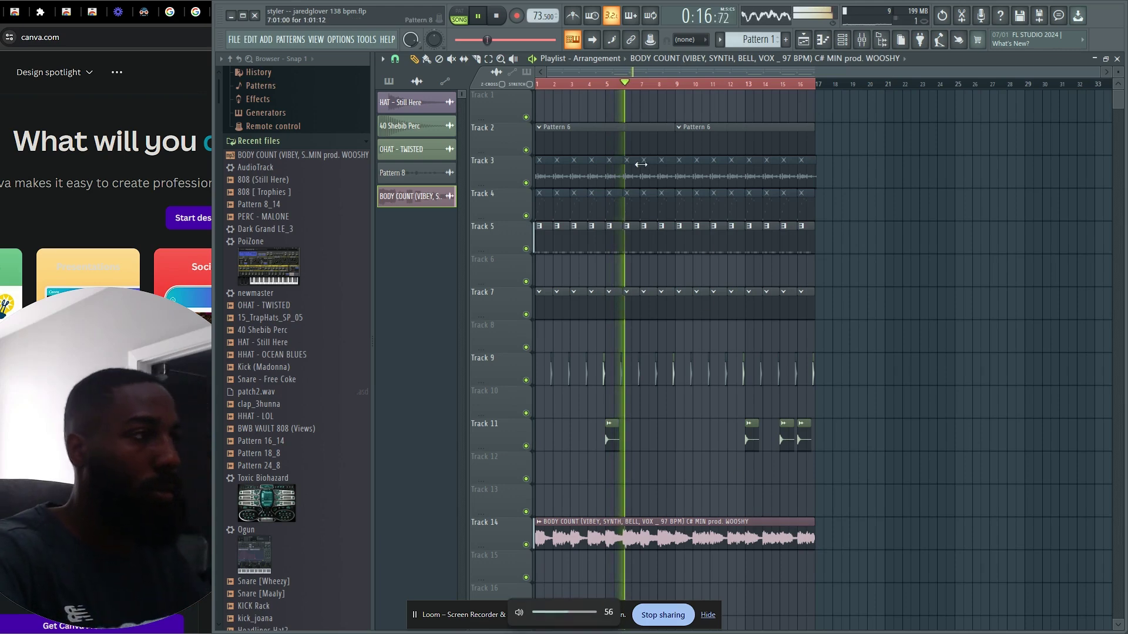
Show all channels in the channel rack for Pattern 6 and preview the 40 Shebib Perc sample from the recent files.
{"action": "double_click", "coordinate": [639, 139]}
{"action": "left_click", "coordinate": [619, 194]}
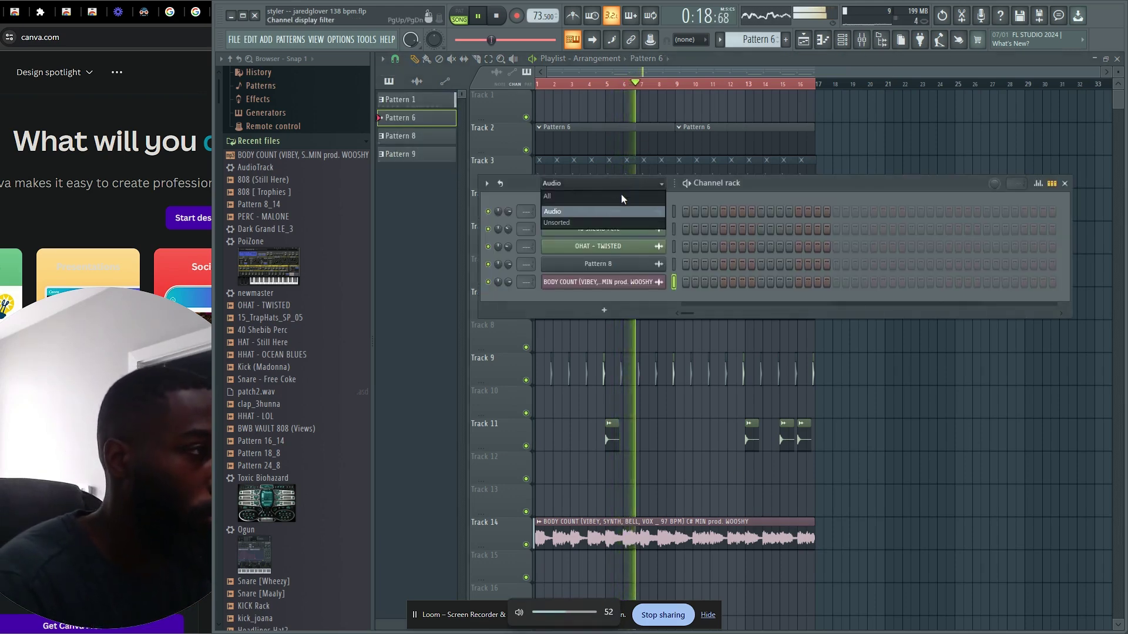
{"action": "left_click", "coordinate": [621, 199]}
{"action": "right_click", "coordinate": [620, 459]}
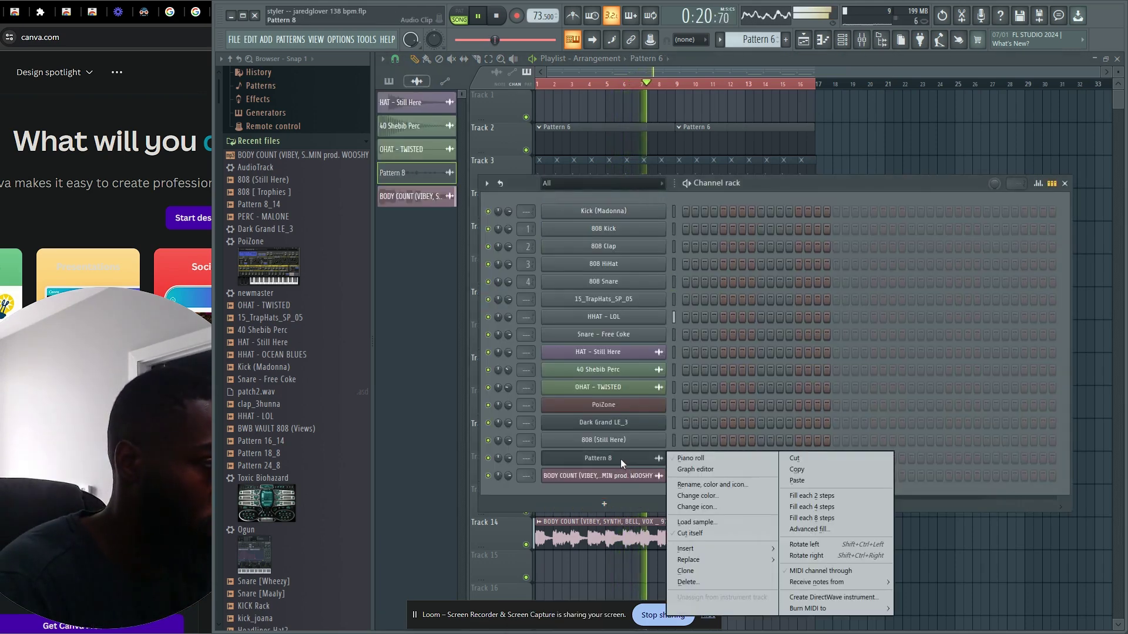
{"action": "left_click", "coordinate": [746, 193]}
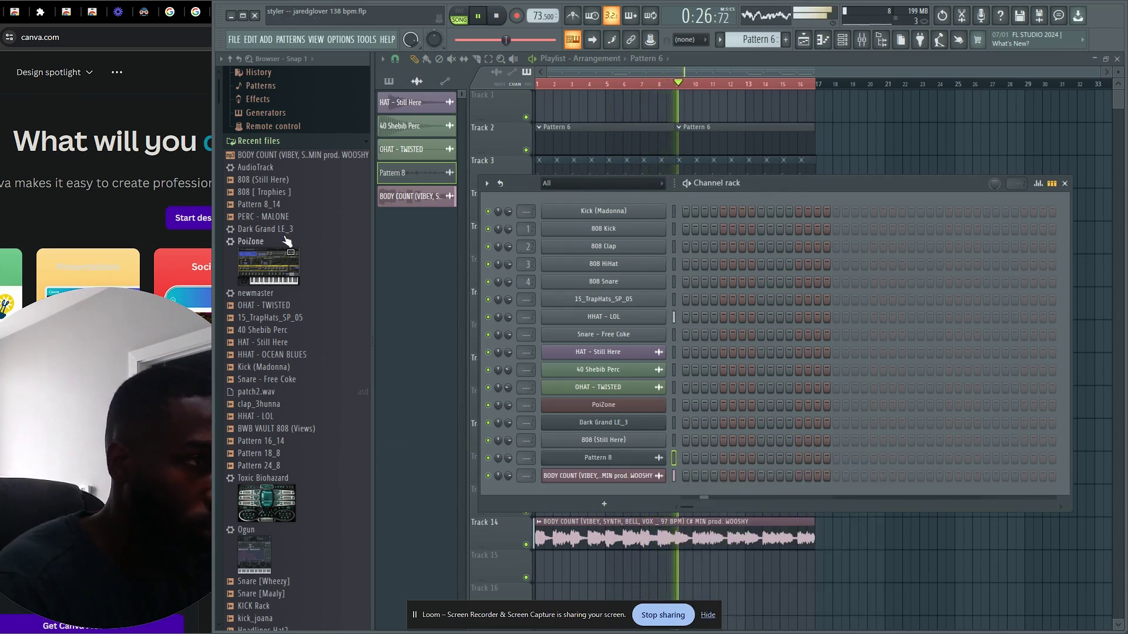
{"action": "left_click", "coordinate": [279, 332]}
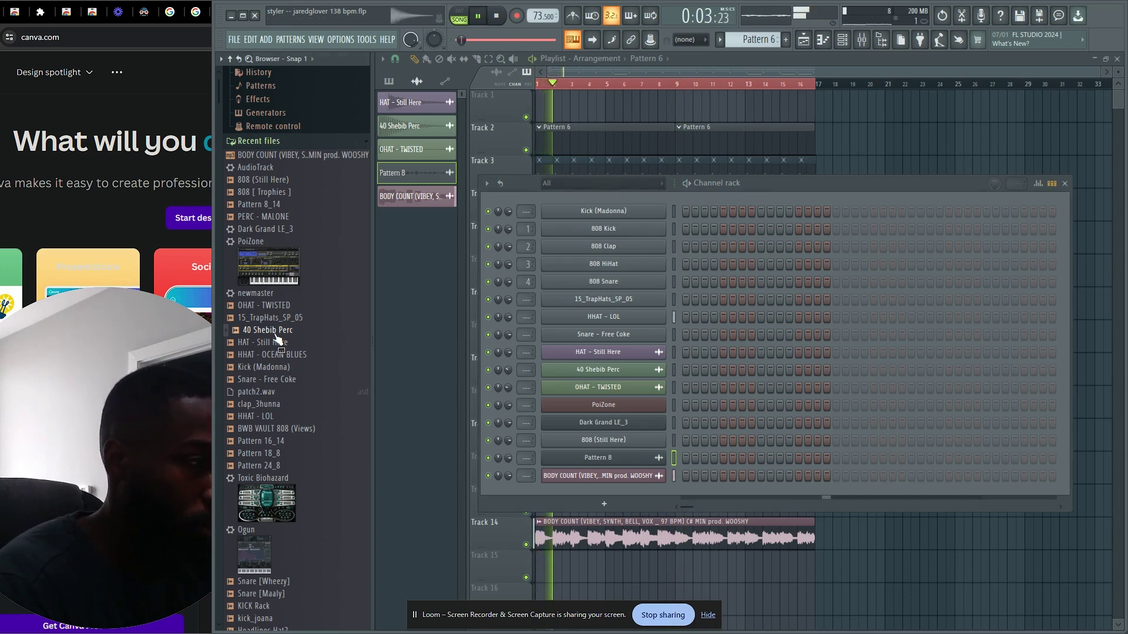
Add hits on step 5 of the 40 Shebib Perc and OHAT - TWISTED channels in Pattern 6.
{"action": "left_click_drag", "start_coordinate": [657, 478], "coordinate": [297, 438]}
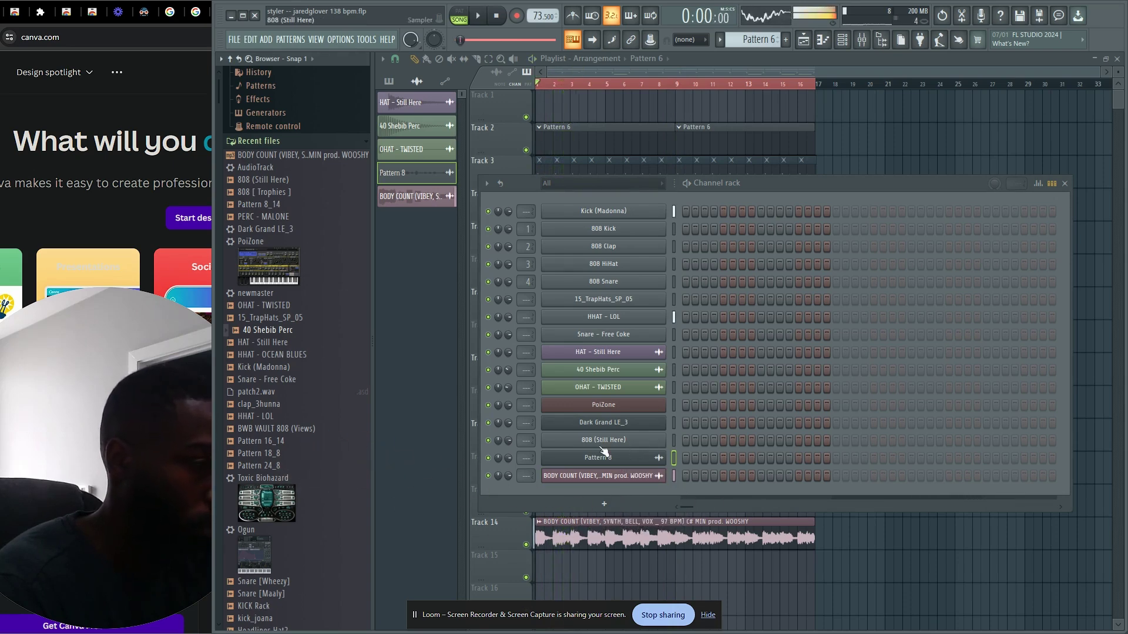
{"action": "left_click", "coordinate": [724, 370]}
{"action": "left_click", "coordinate": [724, 388]}
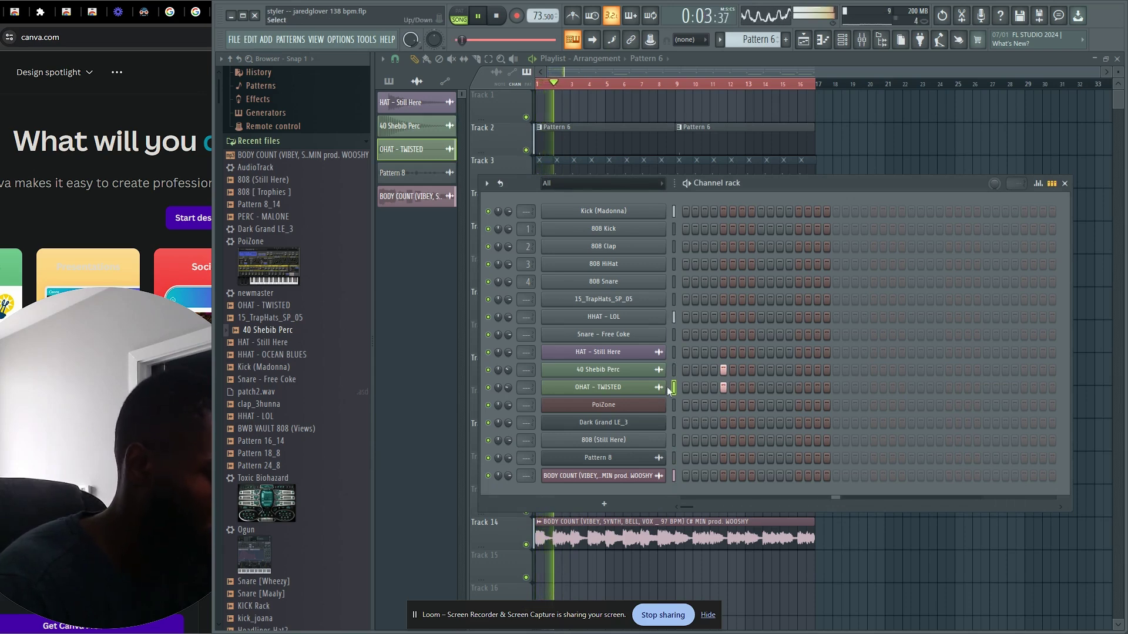
Try adjusting the velocity of the new 40 Shebib Perc and OHAT - TWISTED hits, and remove the OHAT - TWISTED hit.
{"action": "right_click", "coordinate": [633, 376]}
{"action": "left_click", "coordinate": [708, 380]}
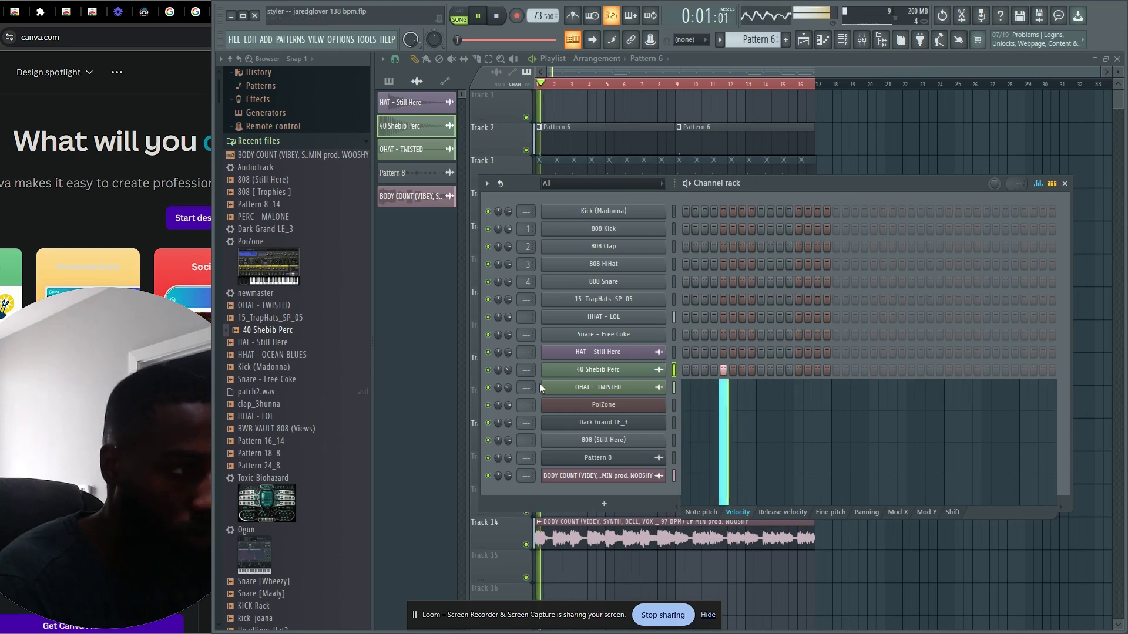
{"action": "right_click", "coordinate": [589, 386]}
{"action": "left_click", "coordinate": [689, 398]}
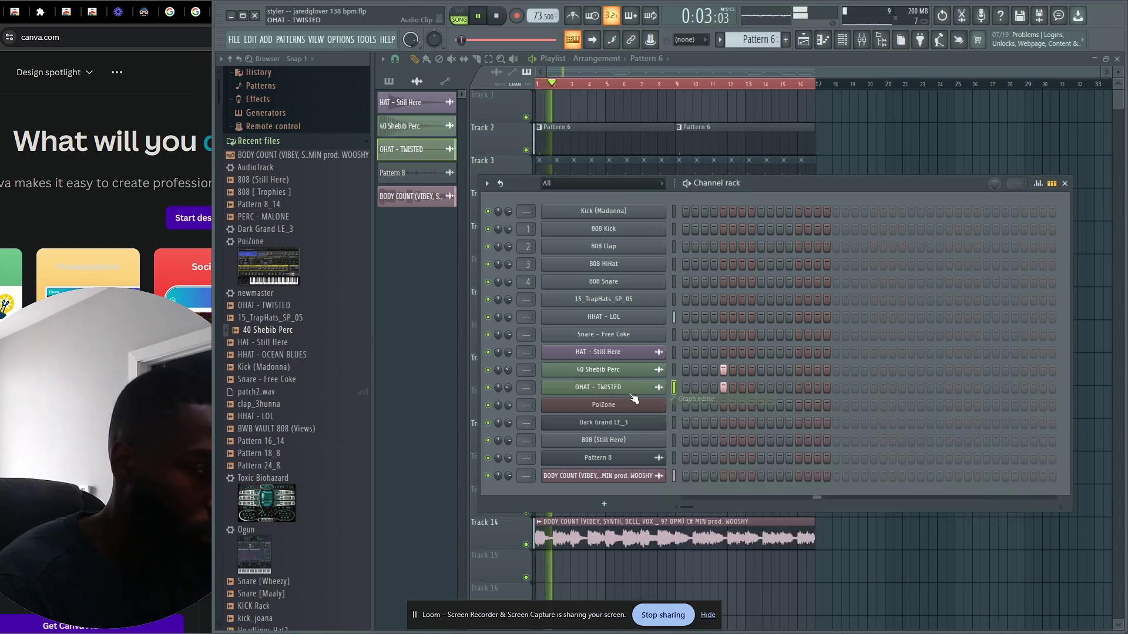
{"action": "right_click", "coordinate": [633, 392]}
{"action": "left_click", "coordinate": [718, 399]}
{"action": "key", "text": "space"}
{"action": "key", "text": "space"}
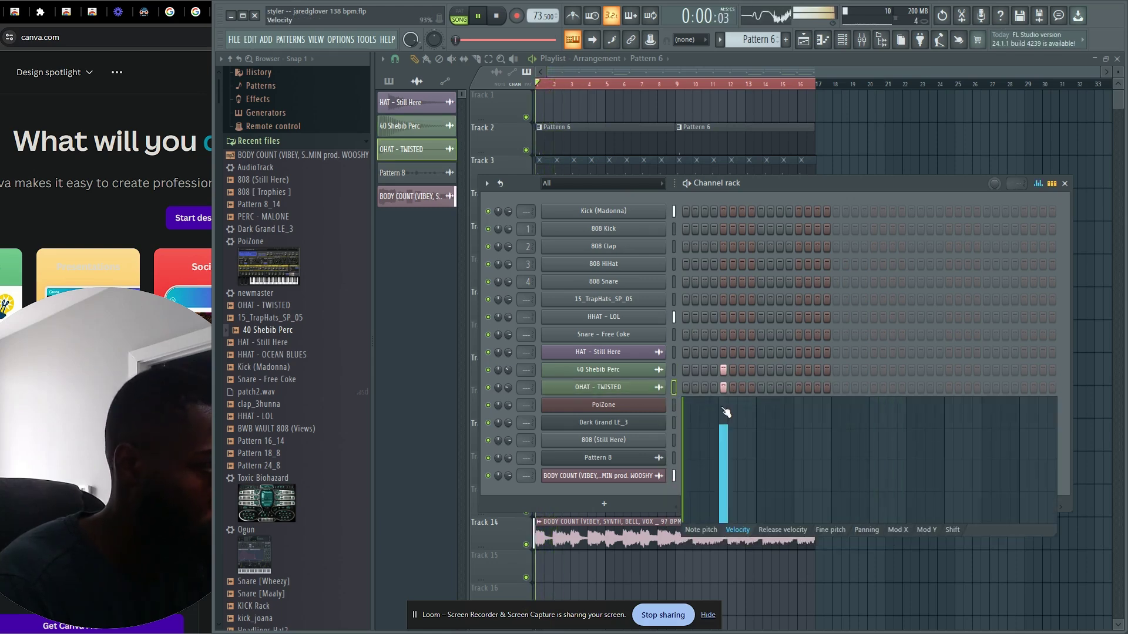
{"action": "left_click_drag", "start_coordinate": [725, 407], "coordinate": [717, 316]}
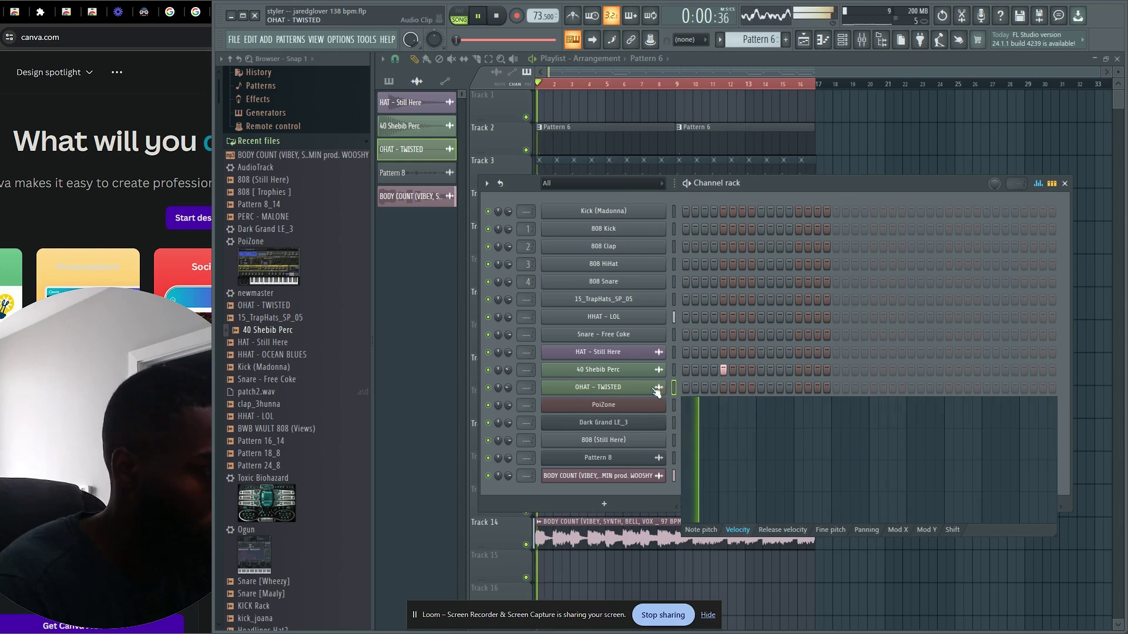
Open the OHAT - TWISTED channel settings and adjust the channel volume of 40 Shebib Perc.
{"action": "left_click", "coordinate": [633, 390]}
{"action": "left_click", "coordinate": [890, 205]}
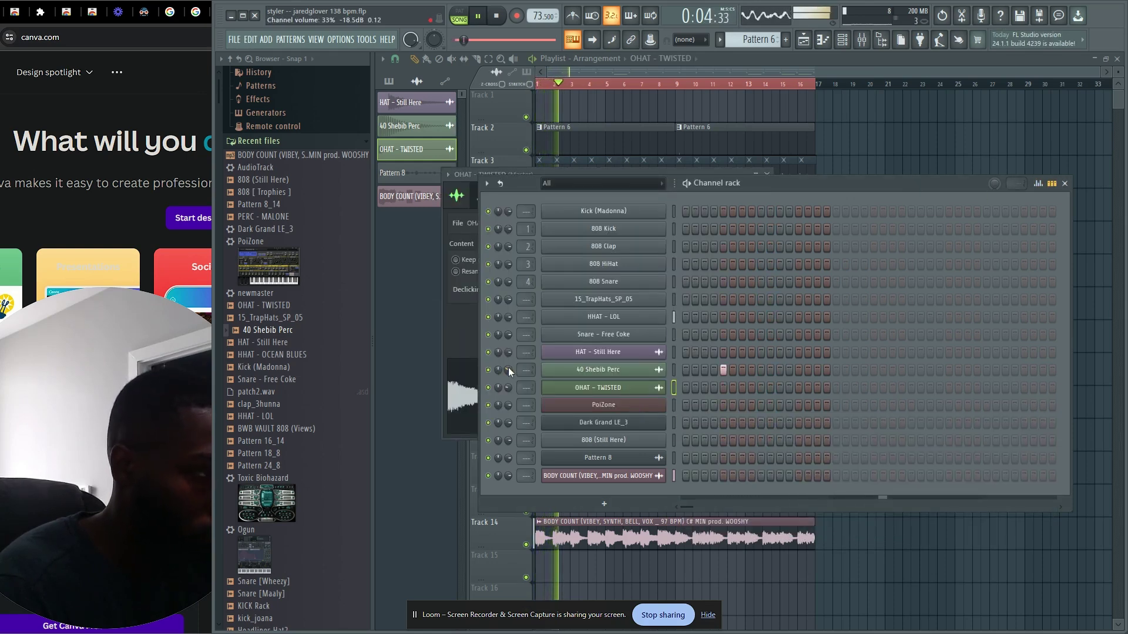
{"action": "left_click_drag", "start_coordinate": [509, 368], "coordinate": [515, 335]}
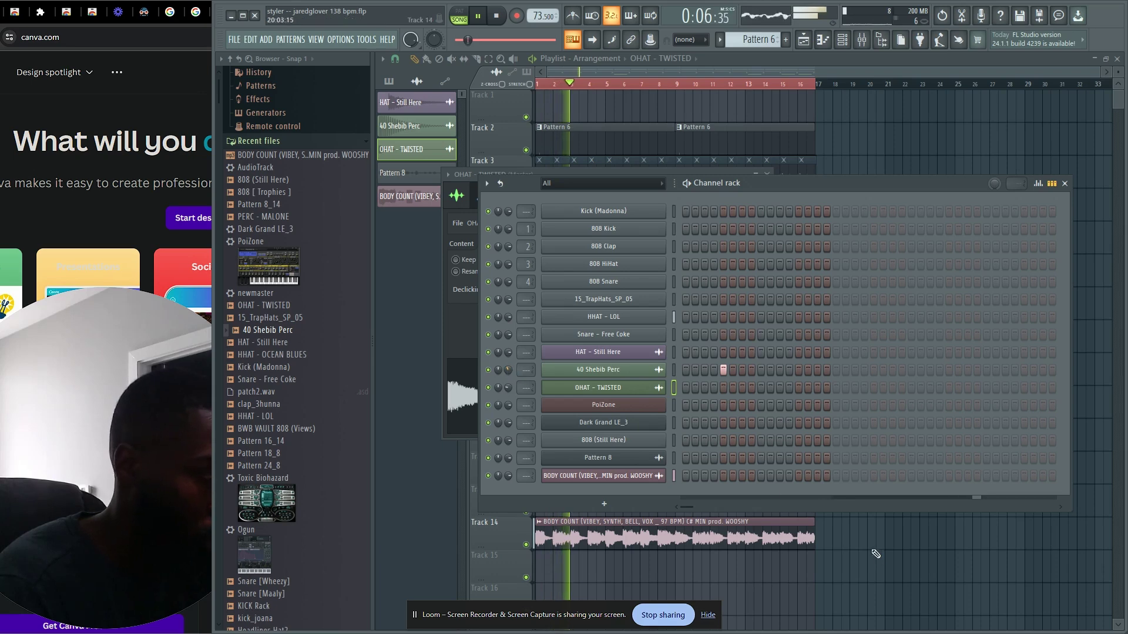
Restart playback, mute the 40 Shebib Perc clips that are still active on Track 9, and return to the Draw tool.
{"action": "key", "text": "F6"}
{"action": "key", "text": "space"}
{"action": "left_click", "coordinate": [612, 131]}
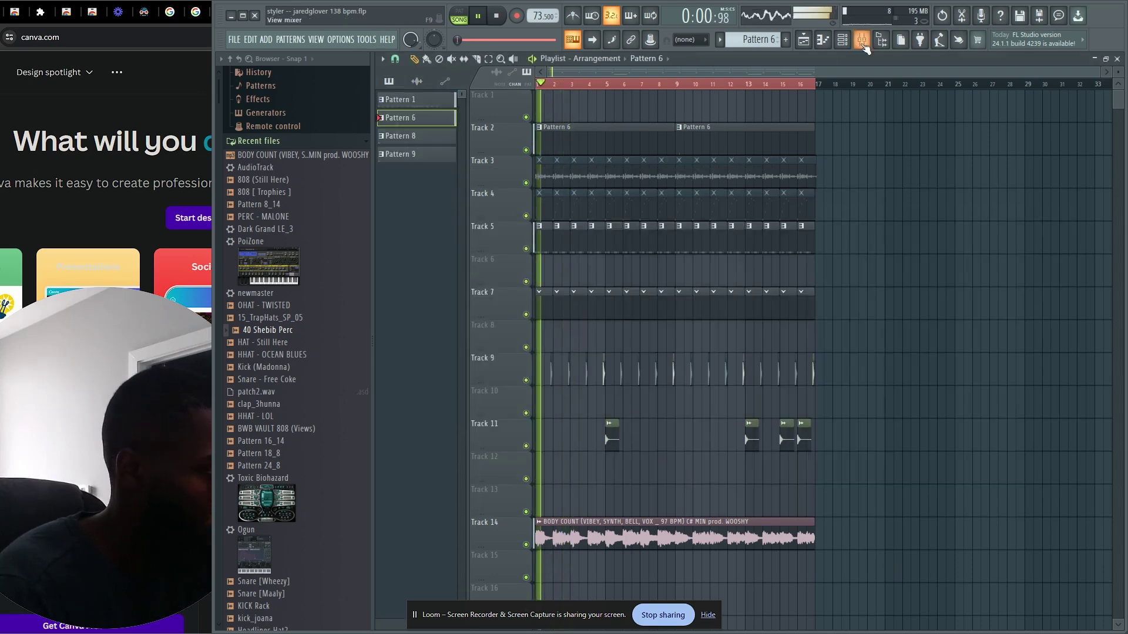
{"action": "key", "text": "F6"}
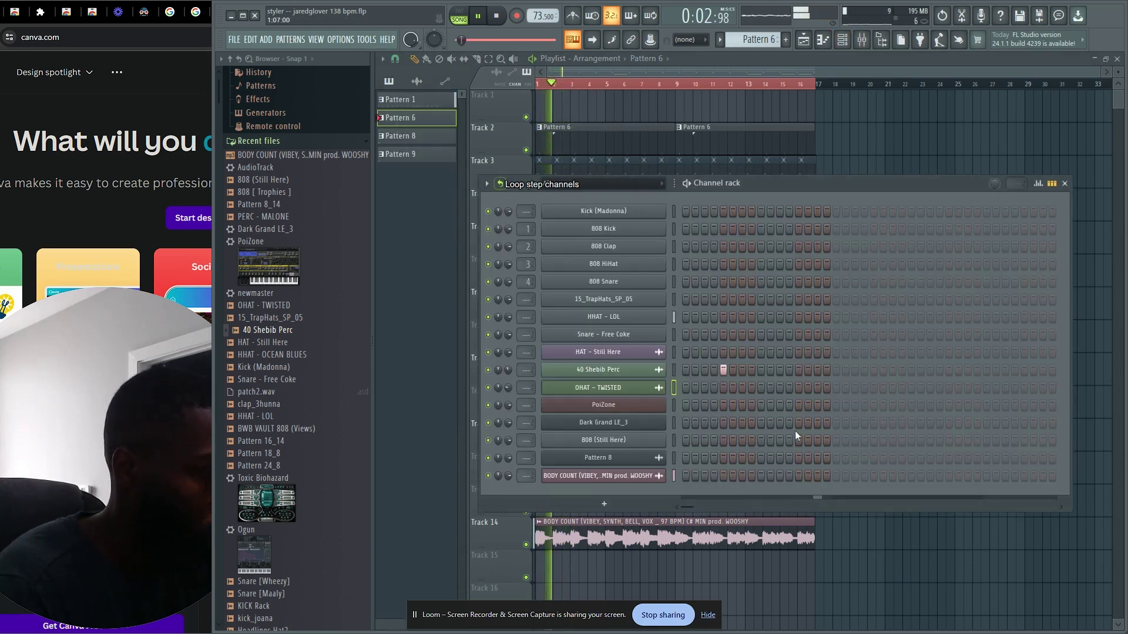
{"action": "key", "text": "F6"}
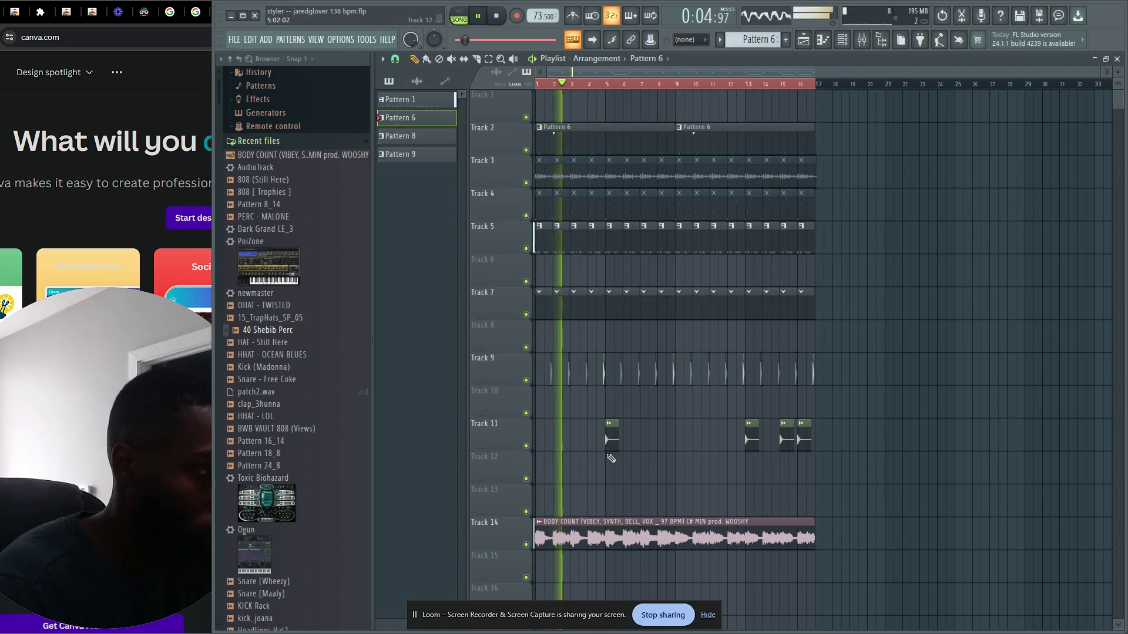
{"action": "scroll", "coordinate": [611, 458], "scroll_direction": "up", "scroll_amount": 4}
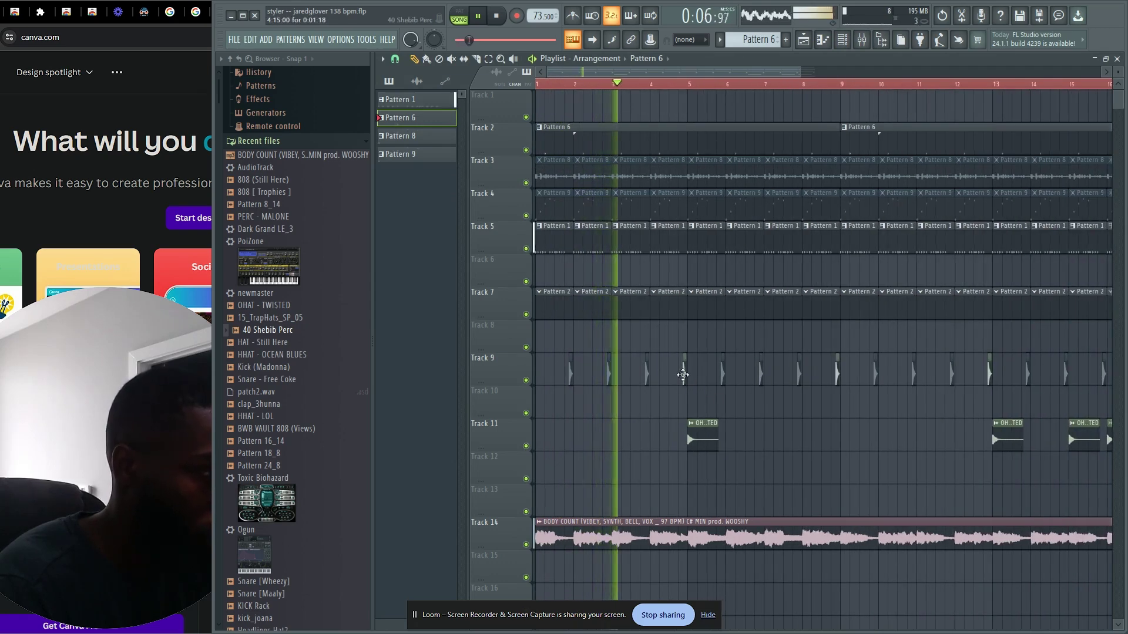
{"action": "left_click", "coordinate": [451, 58]}
{"action": "scroll", "coordinate": [657, 443], "scroll_direction": "down", "scroll_amount": 2}
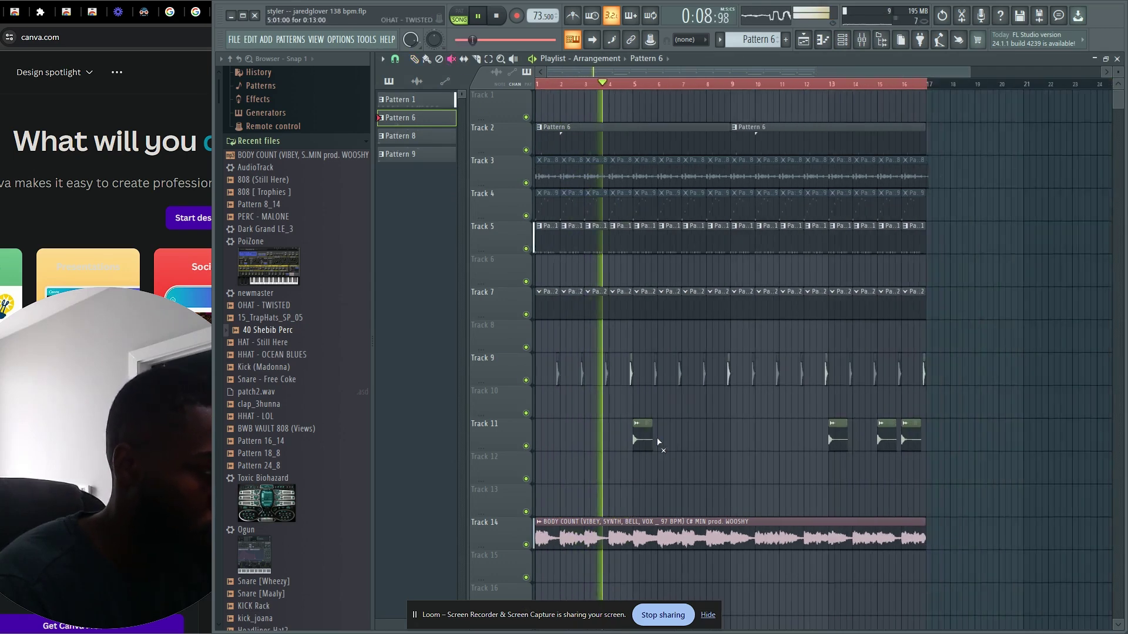
{"action": "scroll", "coordinate": [658, 441], "scroll_direction": "down", "scroll_amount": 1}
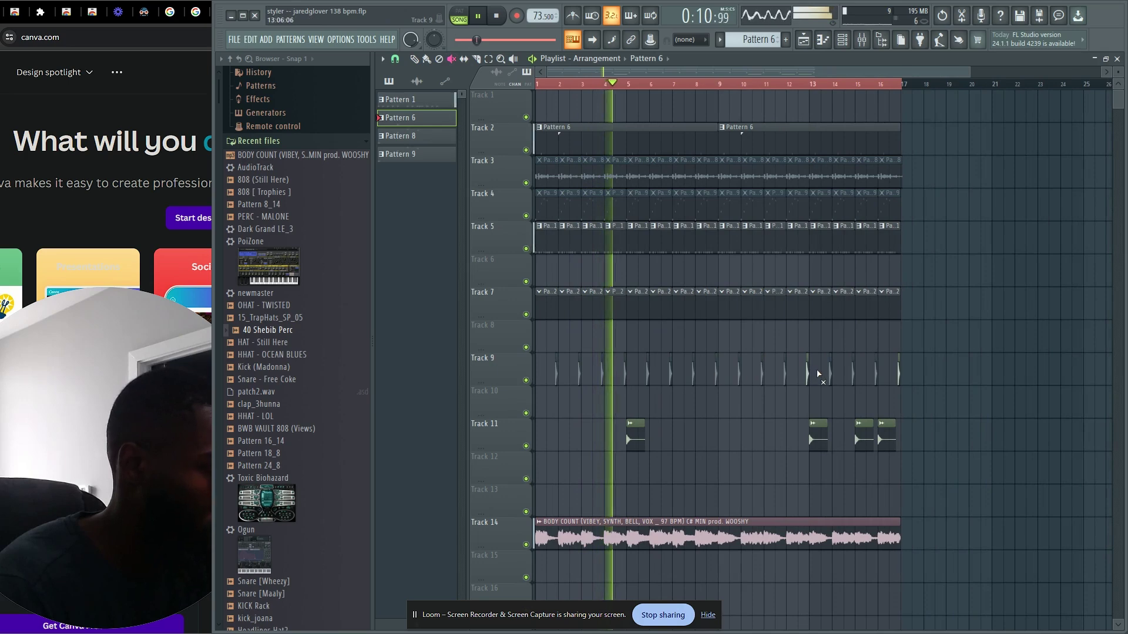
{"action": "left_click", "coordinate": [416, 60]}
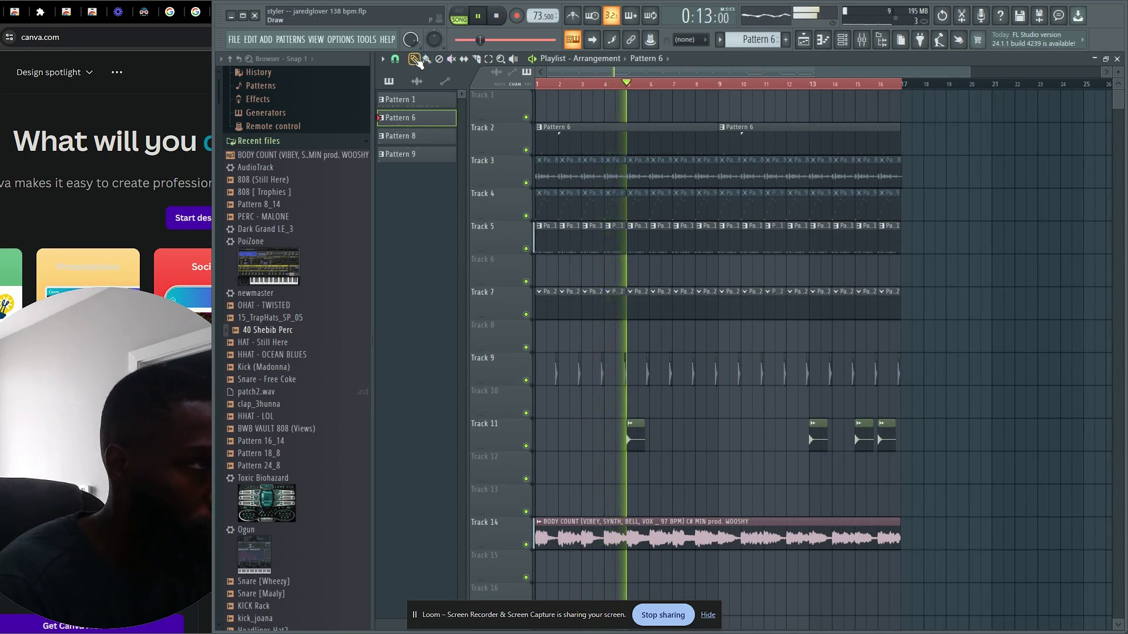
Remove the 40 Shebib Perc hit on step 5 from Pattern 6.
{"action": "key", "text": "F6"}
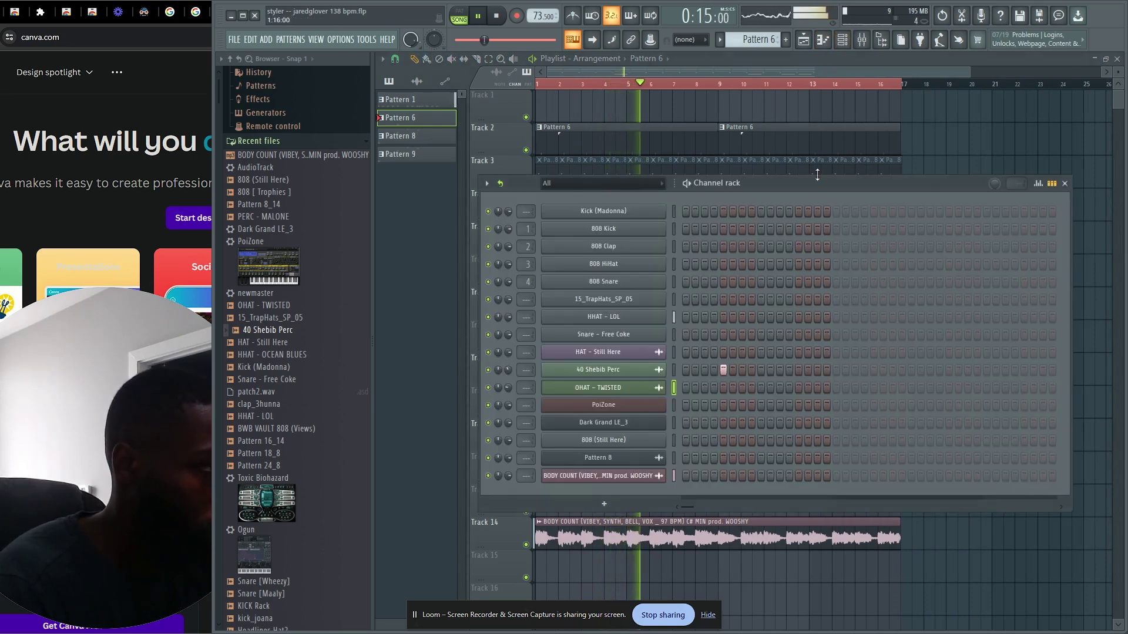
{"action": "left_click_drag", "start_coordinate": [757, 40], "coordinate": [757, 46]}
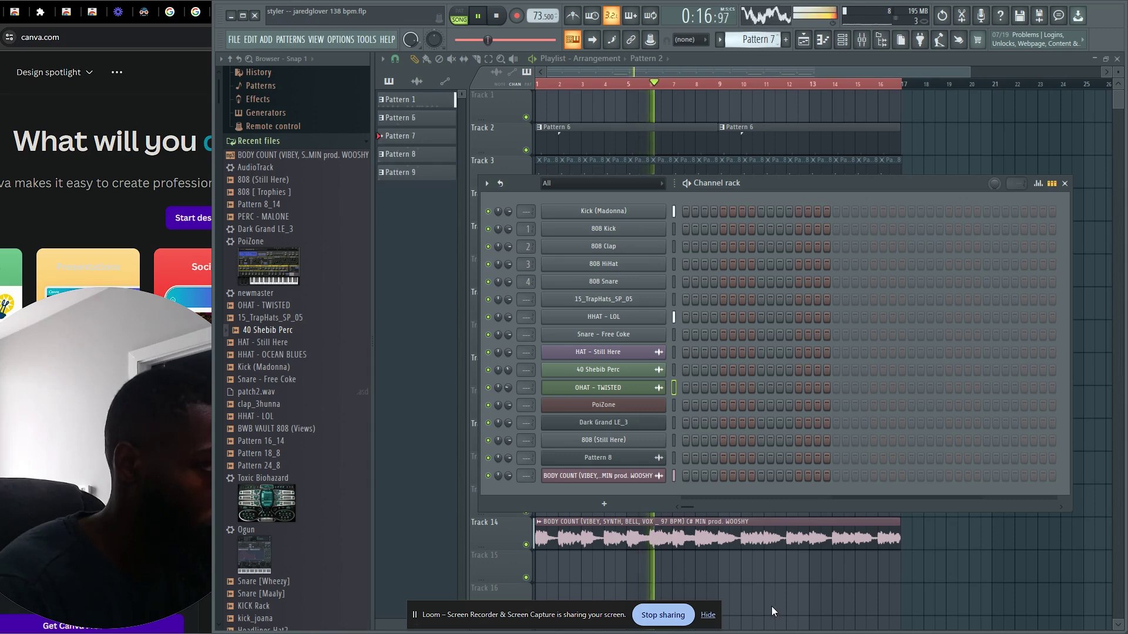
{"action": "left_click_drag", "start_coordinate": [770, 606], "coordinate": [770, 610]}
{"action": "right_click", "coordinate": [722, 370]}
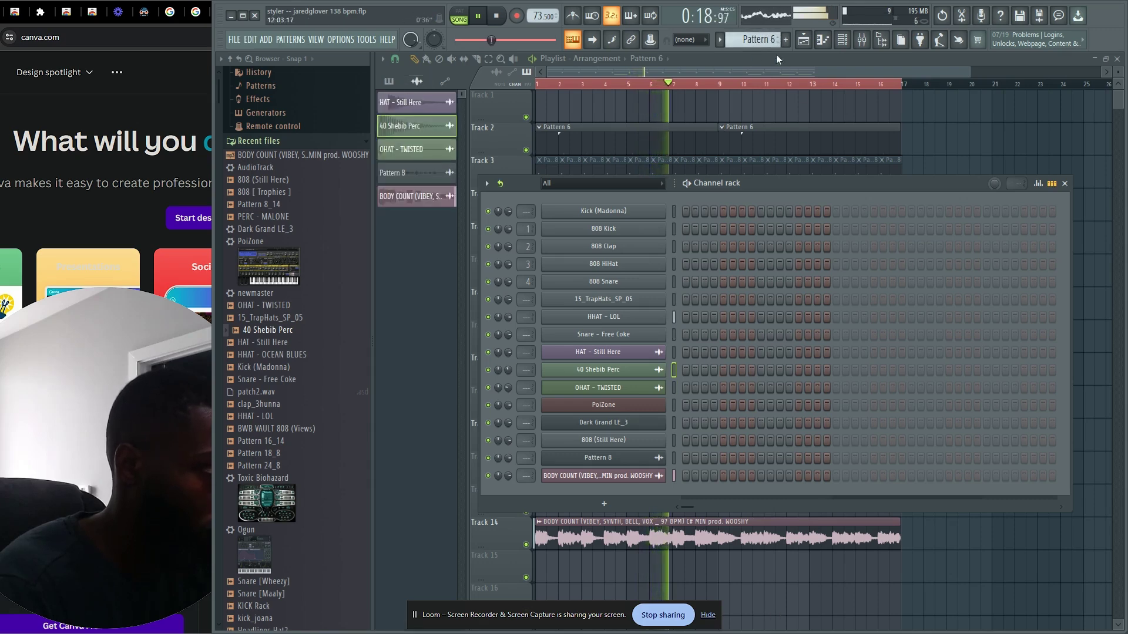
In Pattern 1, clear step 5 of Snare - Free Coke and place a 40 Shebib Perc hit on step 5 instead.
{"action": "left_click_drag", "start_coordinate": [768, 40], "coordinate": [763, 160]}
{"action": "left_click", "coordinate": [724, 335]}
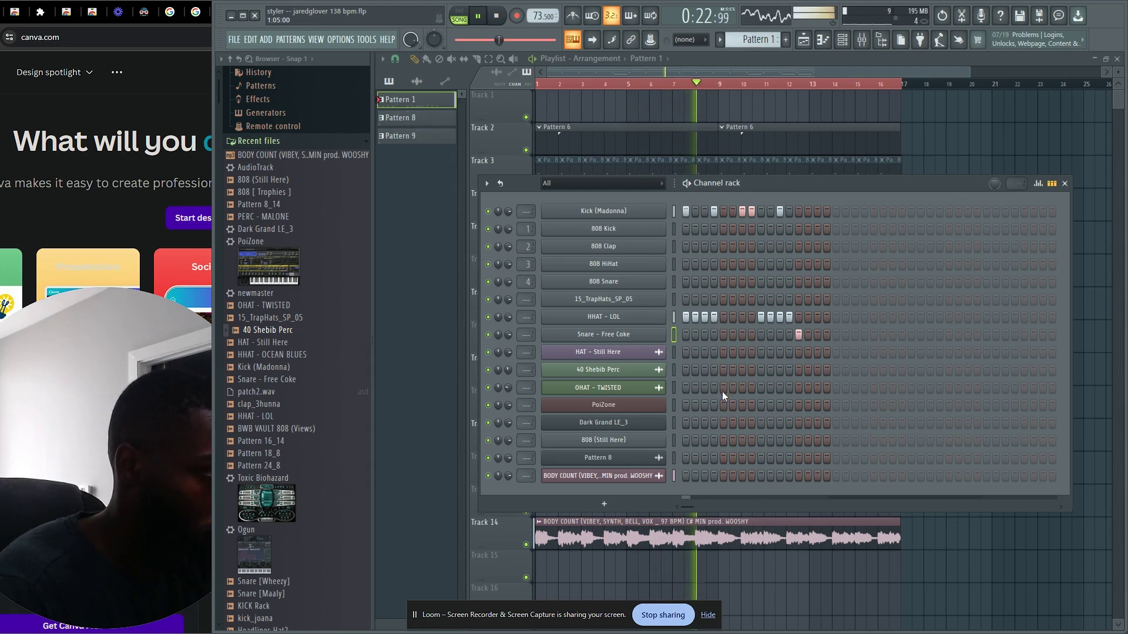
{"action": "left_click", "coordinate": [723, 369]}
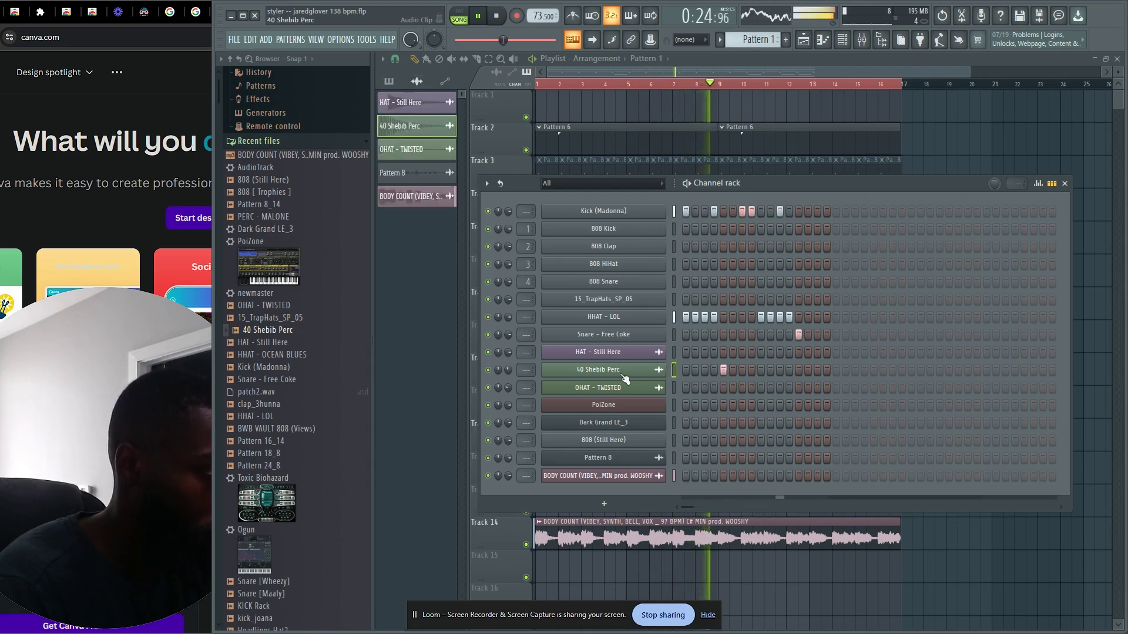
{"action": "right_click", "coordinate": [507, 373]}
{"action": "left_click", "coordinate": [517, 382]}
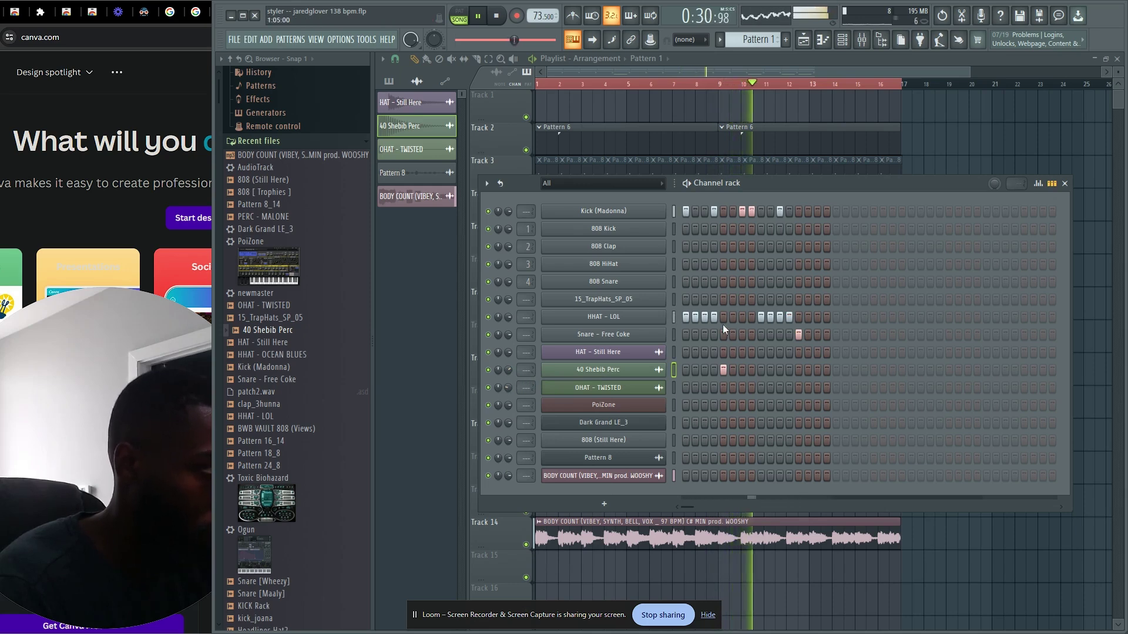
{"action": "right_click", "coordinate": [959, 559]}
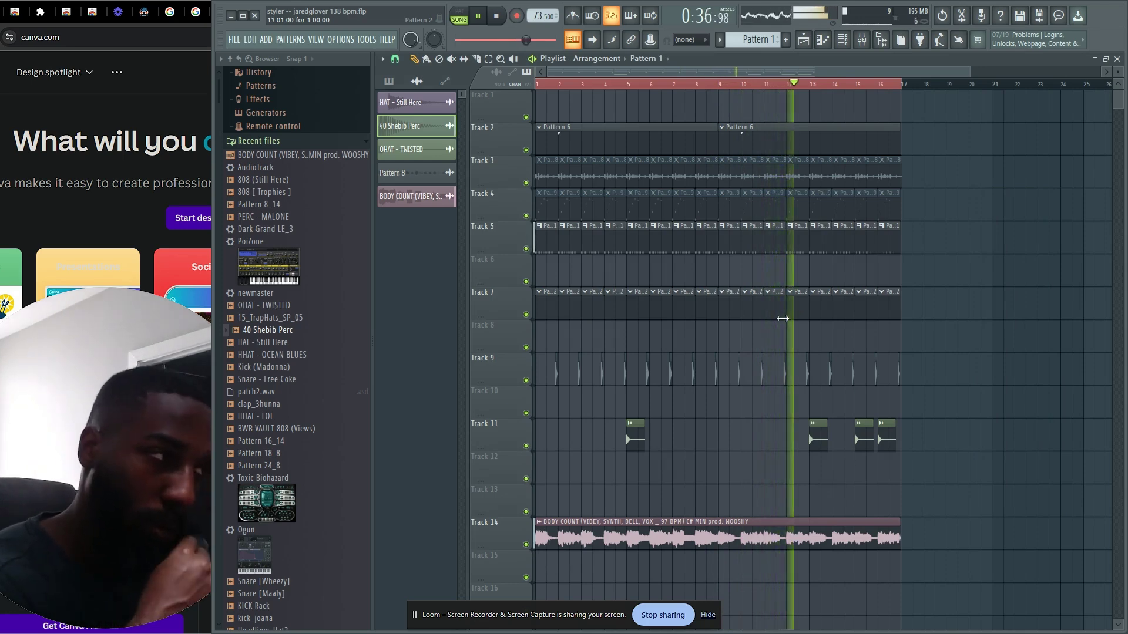
Extend the BODY COUNT clip on Track 14 to about bar 45 and stretch the playlist time selection to about bar 28.
{"action": "scroll", "coordinate": [483, 545], "scroll_direction": "up", "scroll_amount": 10}
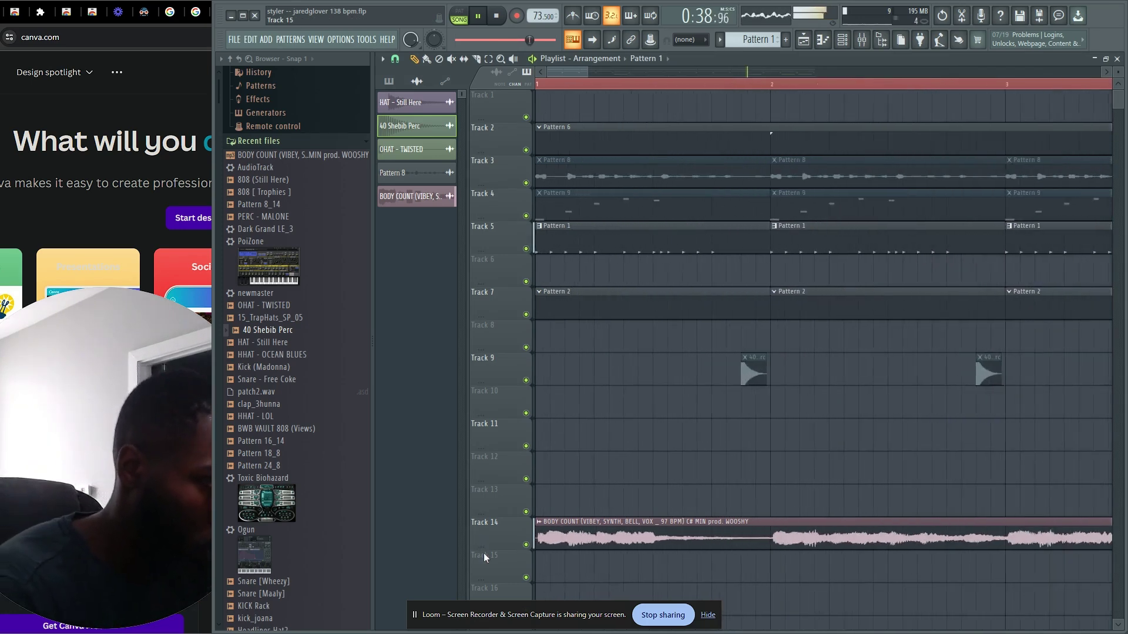
{"action": "scroll", "coordinate": [522, 553], "scroll_direction": "up", "scroll_amount": 3}
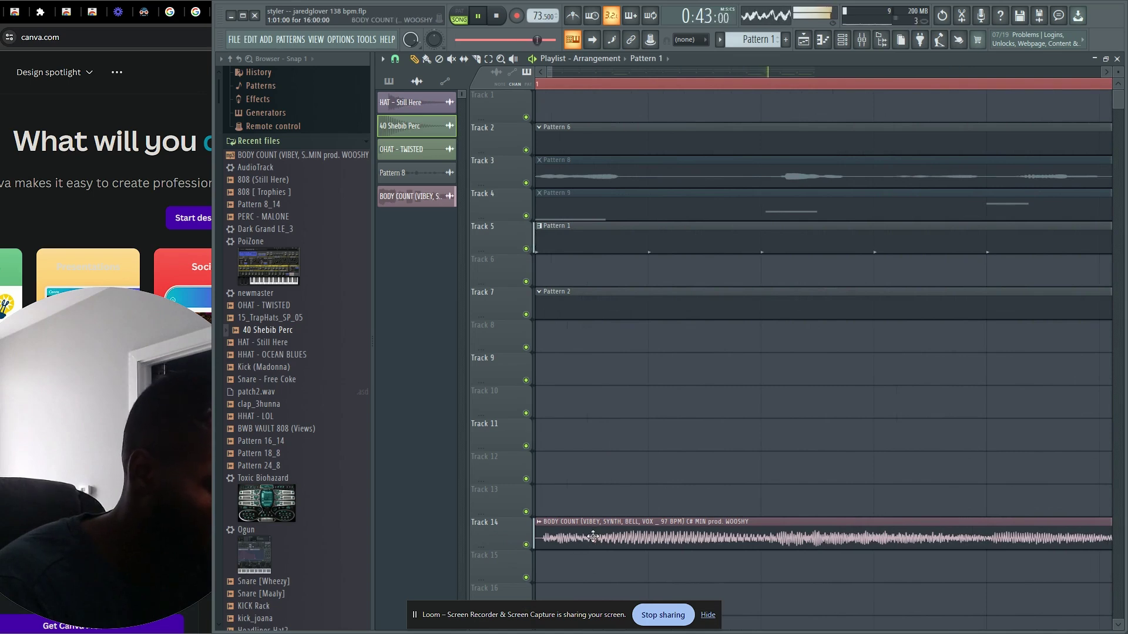
{"action": "scroll", "coordinate": [822, 464], "scroll_direction": "down", "scroll_amount": 8}
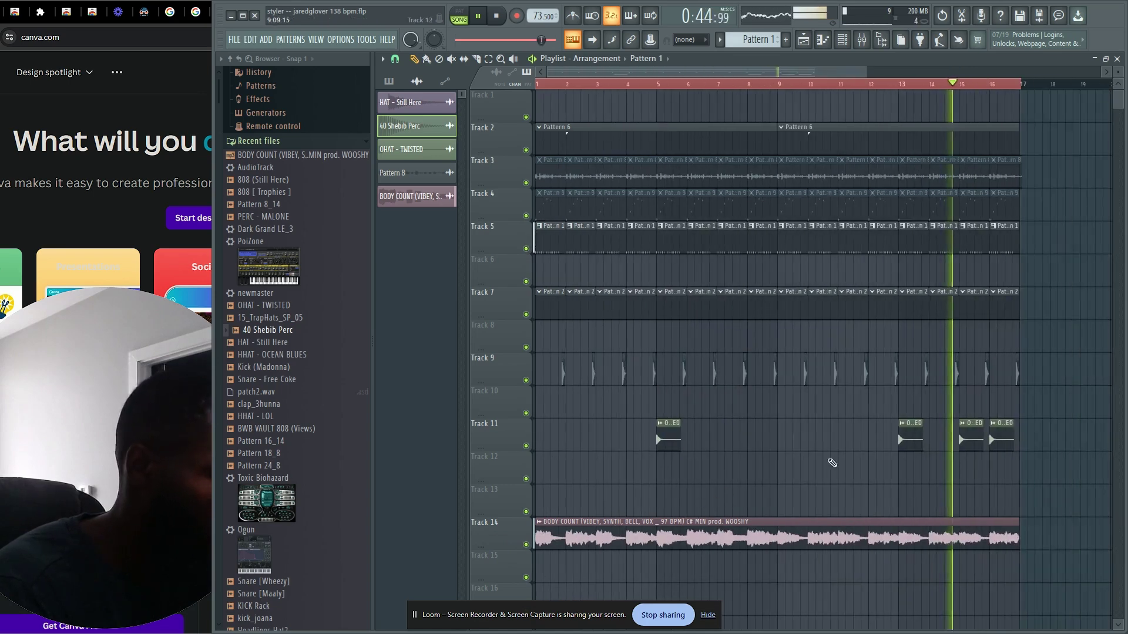
{"action": "scroll", "coordinate": [832, 464], "scroll_direction": "up", "scroll_amount": 8}
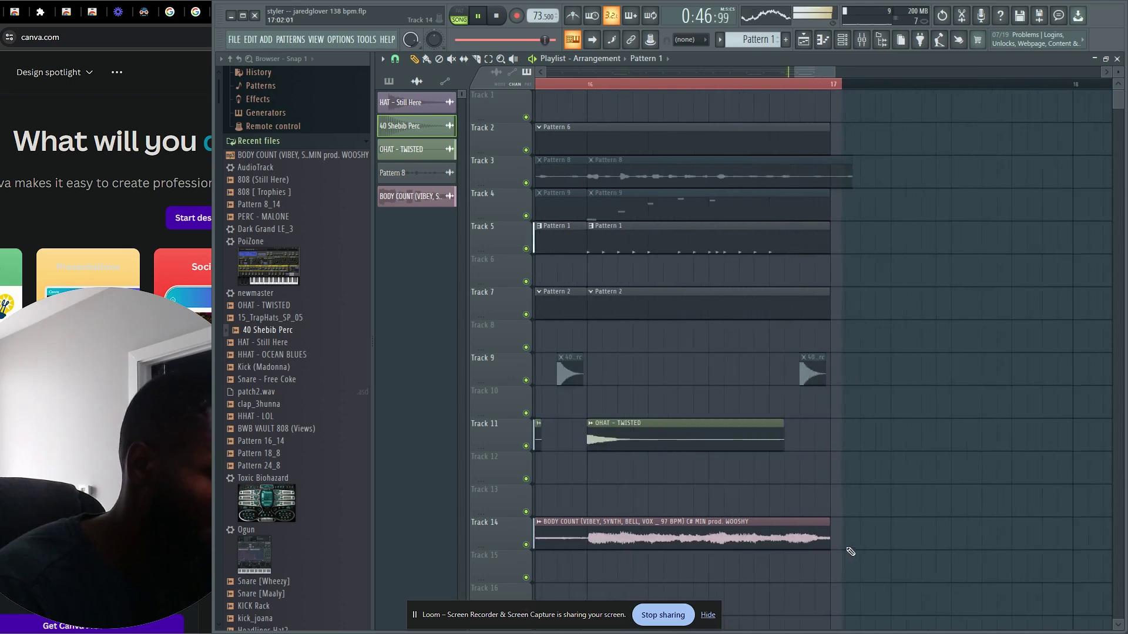
{"action": "scroll", "coordinate": [849, 551], "scroll_direction": "down", "scroll_amount": 8}
{"action": "left_click_drag", "start_coordinate": [1053, 88], "coordinate": [1112, 87]}
{"action": "left_click_drag", "start_coordinate": [866, 544], "coordinate": [1108, 520]}
{"action": "scroll", "coordinate": [977, 527], "scroll_direction": "down", "scroll_amount": 4}
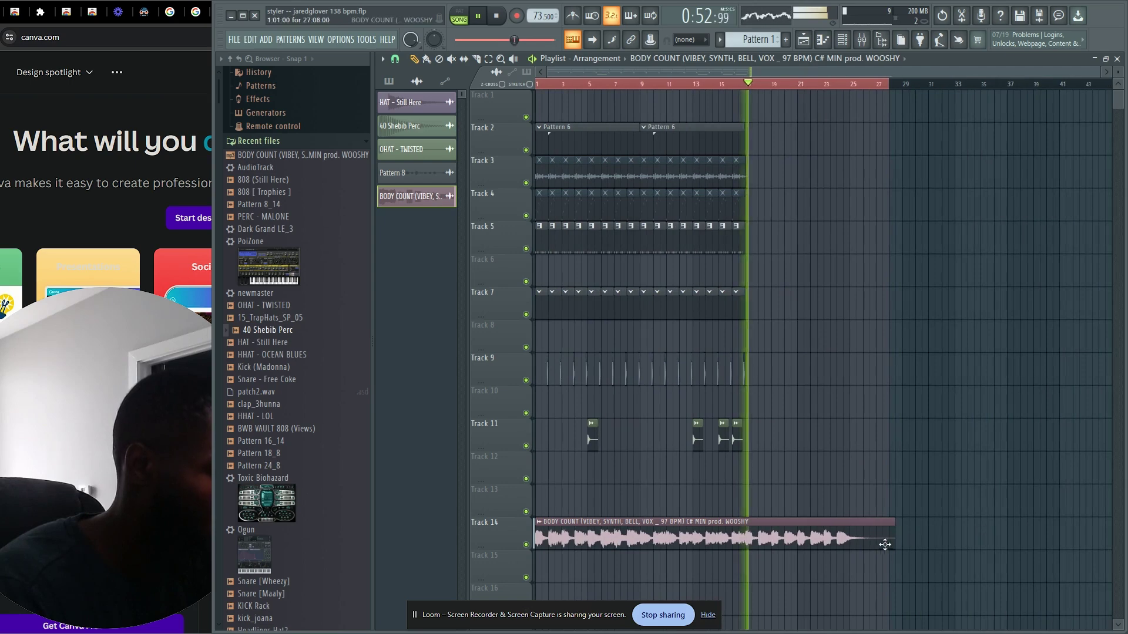
{"action": "left_click_drag", "start_coordinate": [888, 539], "coordinate": [1113, 538]}
{"action": "scroll", "coordinate": [984, 521], "scroll_direction": "down", "scroll_amount": 3}
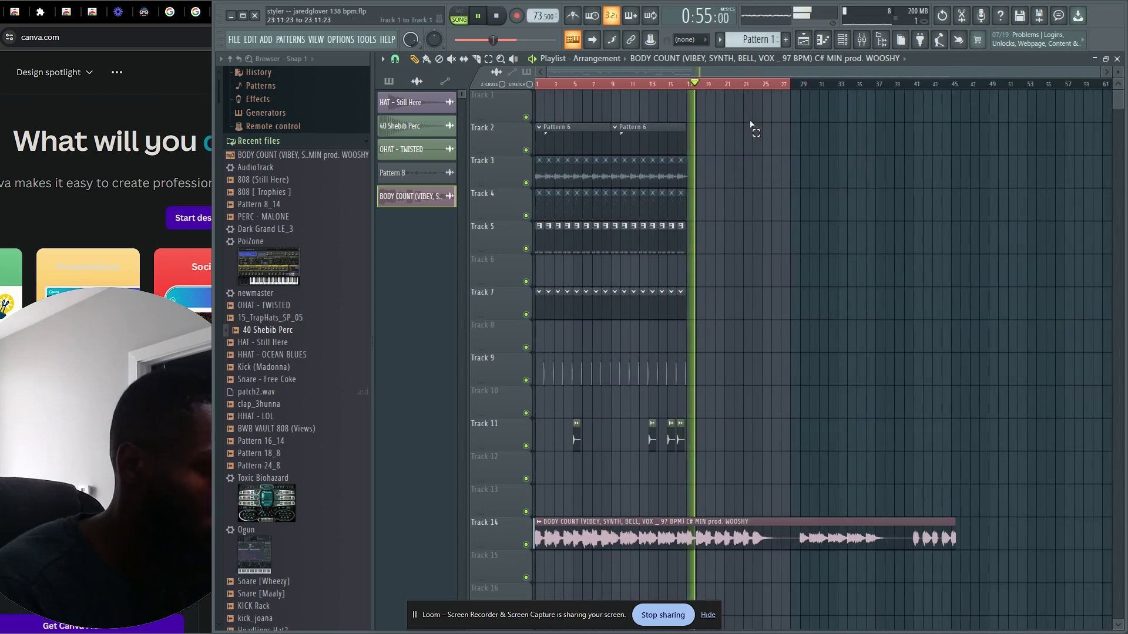
Copy all drum and pattern clips on Tracks 2 to 11 to start at bar 21, with the tempo raised to 76.5 BPM.
{"action": "mouse_move", "coordinate": [752, 126]}
{"action": "left_mouse_down"}
{"action": "mouse_move", "coordinate": [396, 473]}
{"action": "mouse_move", "coordinate": [412, 499]}
{"action": "left_mouse_up"}
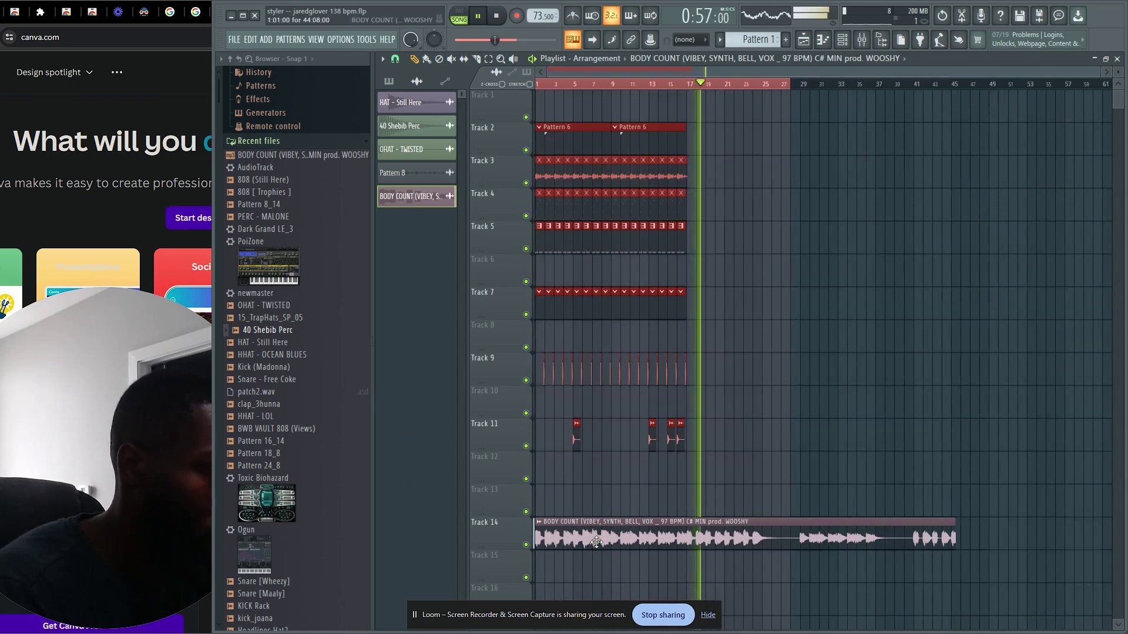
{"action": "double_click", "coordinate": [684, 532]}
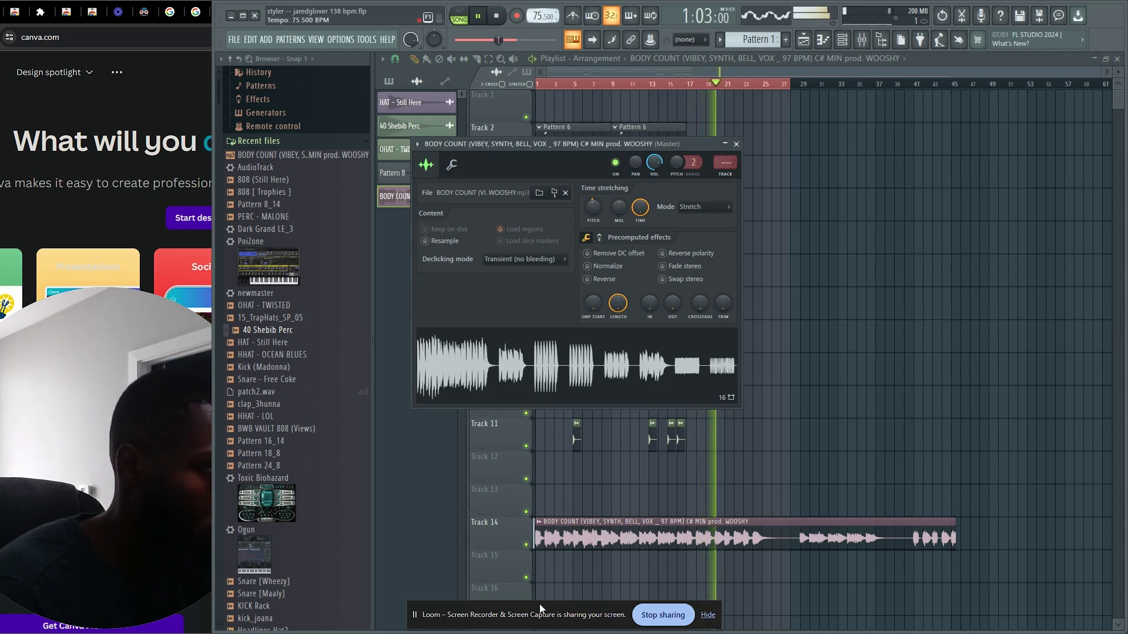
{"action": "left_click_drag", "start_coordinate": [790, 116], "coordinate": [401, 464]}
{"action": "left_click_drag", "start_coordinate": [566, 146], "coordinate": [752, 146]}
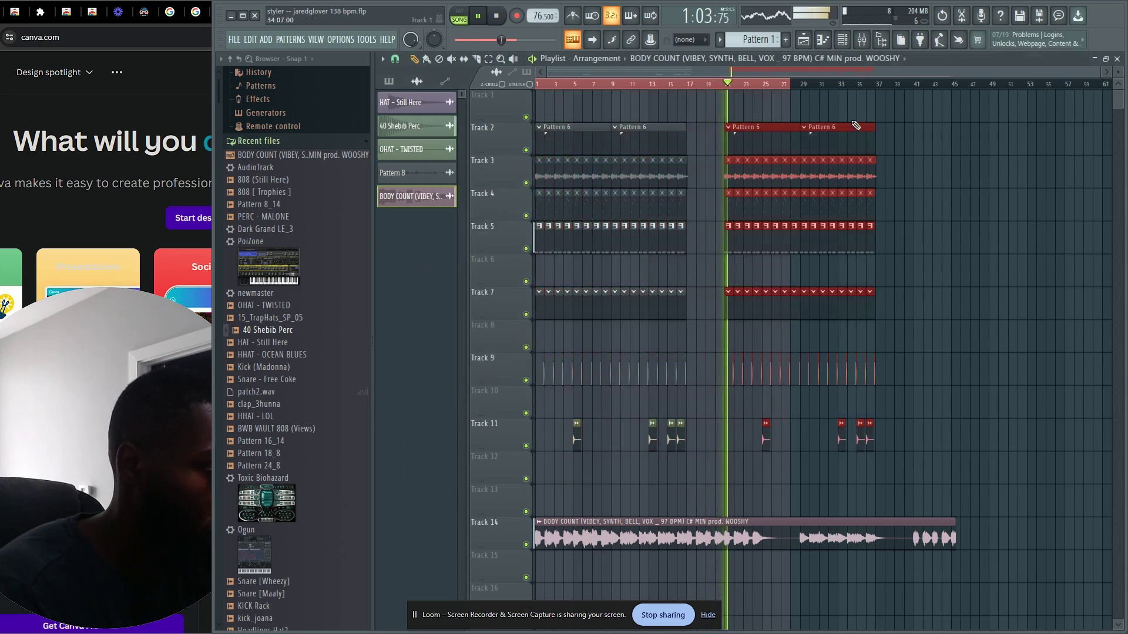
Restart playback and lower the tempo to 72.5 BPM.
{"action": "key", "text": "space"}
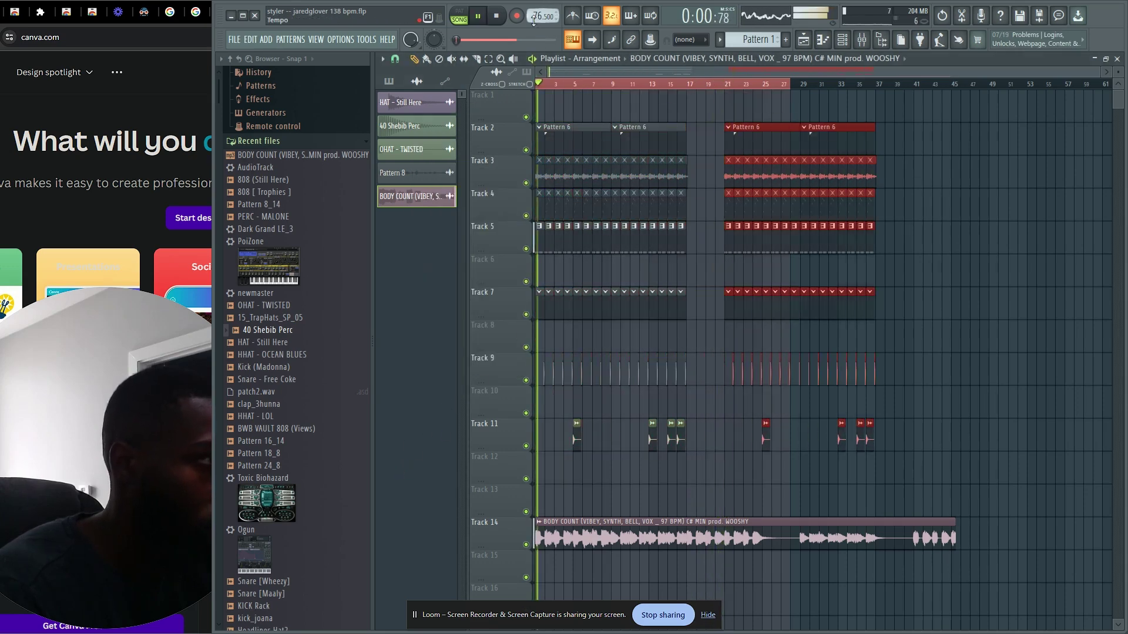
{"action": "left_click_drag", "start_coordinate": [533, 20], "coordinate": [536, 28]}
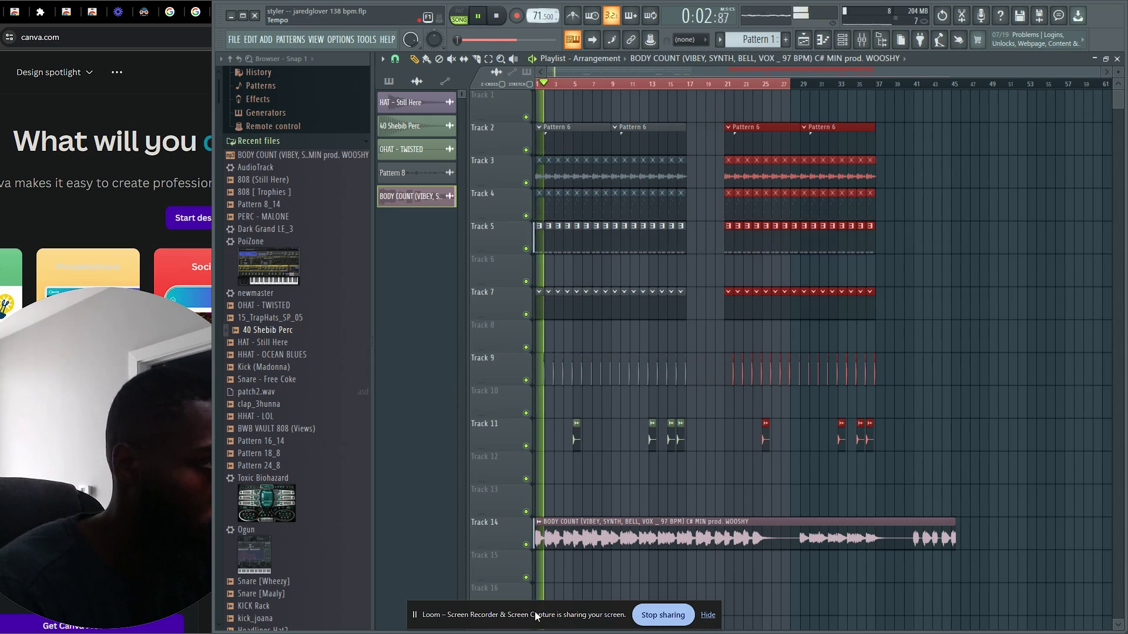
In Pattern 1, restore the Snare - Free Coke hit on step 5 and route that channel to mixer track 5 at 117% volume.
{"action": "scroll", "coordinate": [488, 359], "scroll_direction": "up", "scroll_amount": 5}
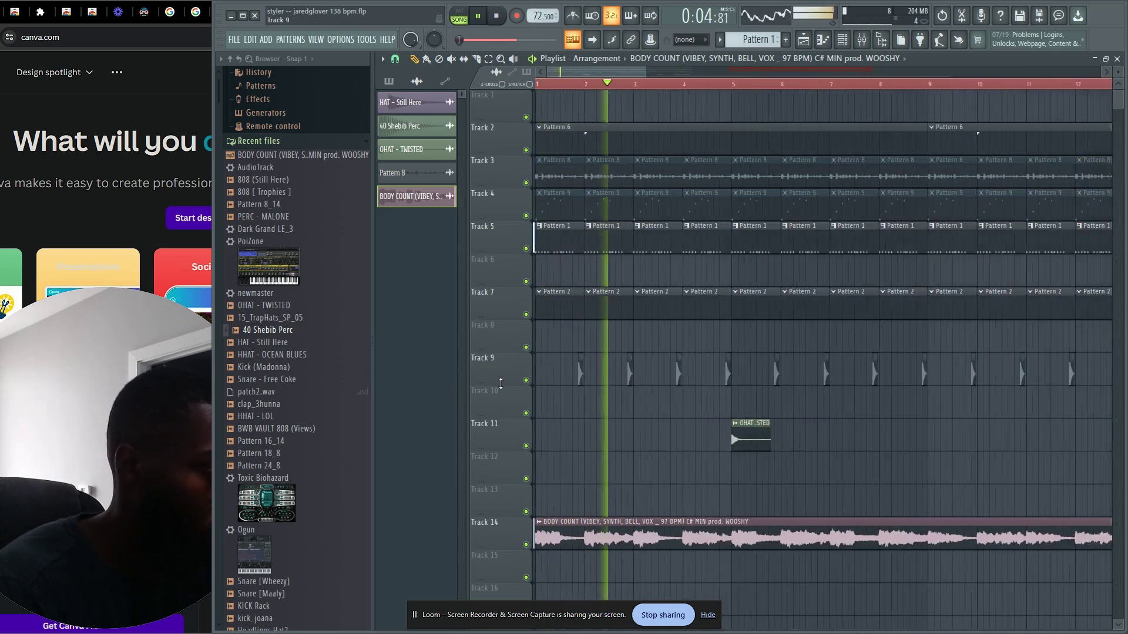
{"action": "left_click", "coordinate": [626, 229]}
{"action": "key", "text": "F6"}
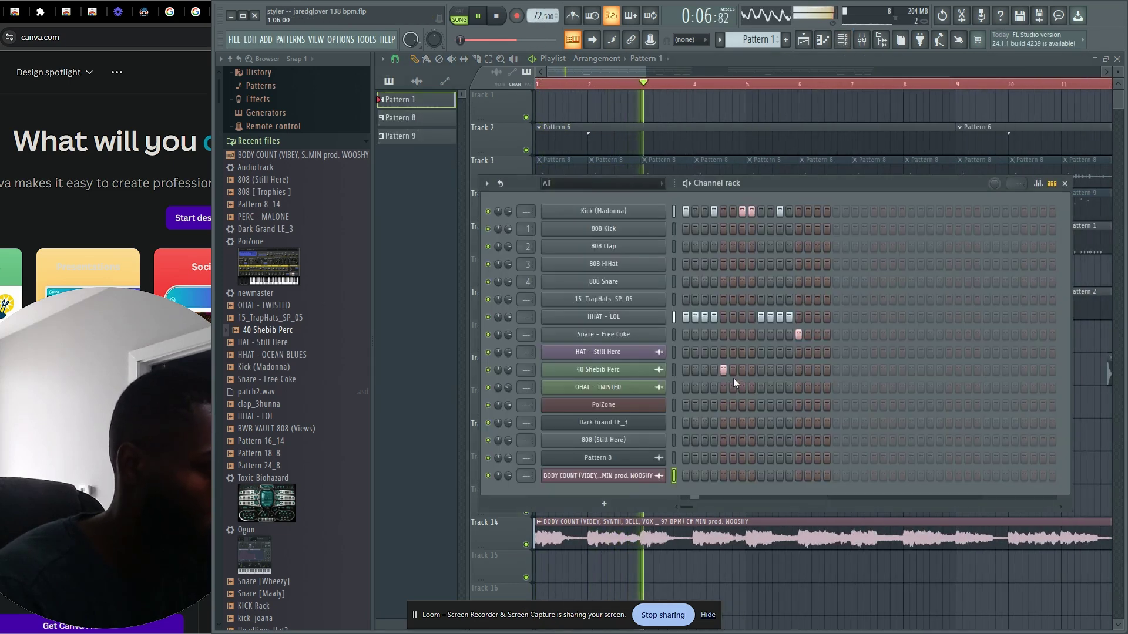
{"action": "right_click", "coordinate": [627, 337]}
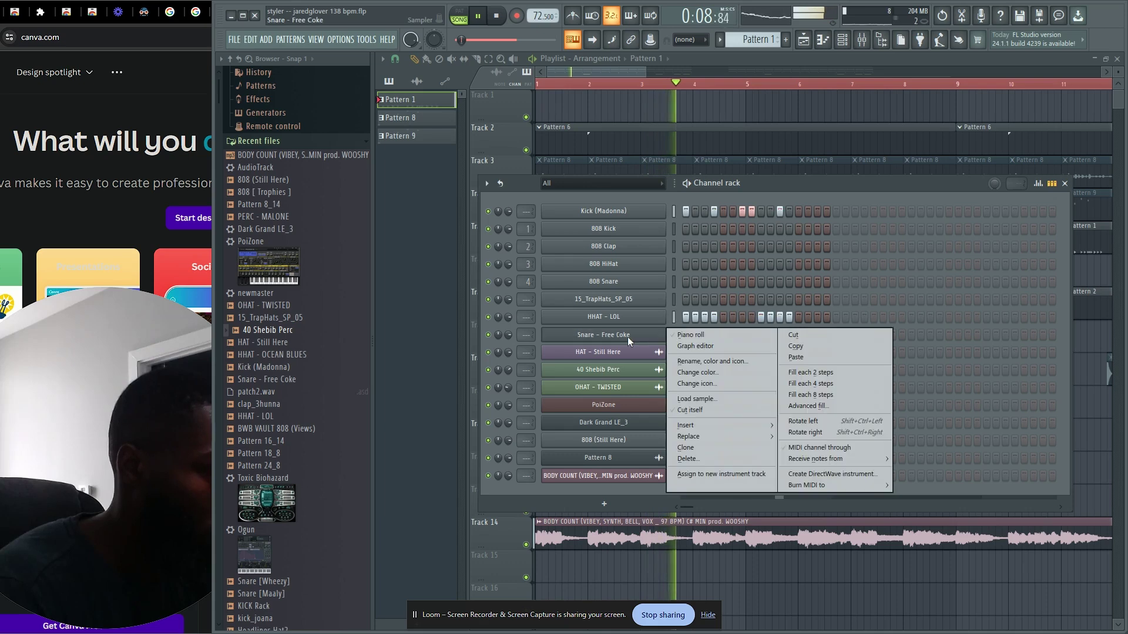
{"action": "left_click", "coordinate": [550, 330]}
{"action": "left_click", "coordinate": [636, 339]}
{"action": "key", "text": "ctrl+l"}
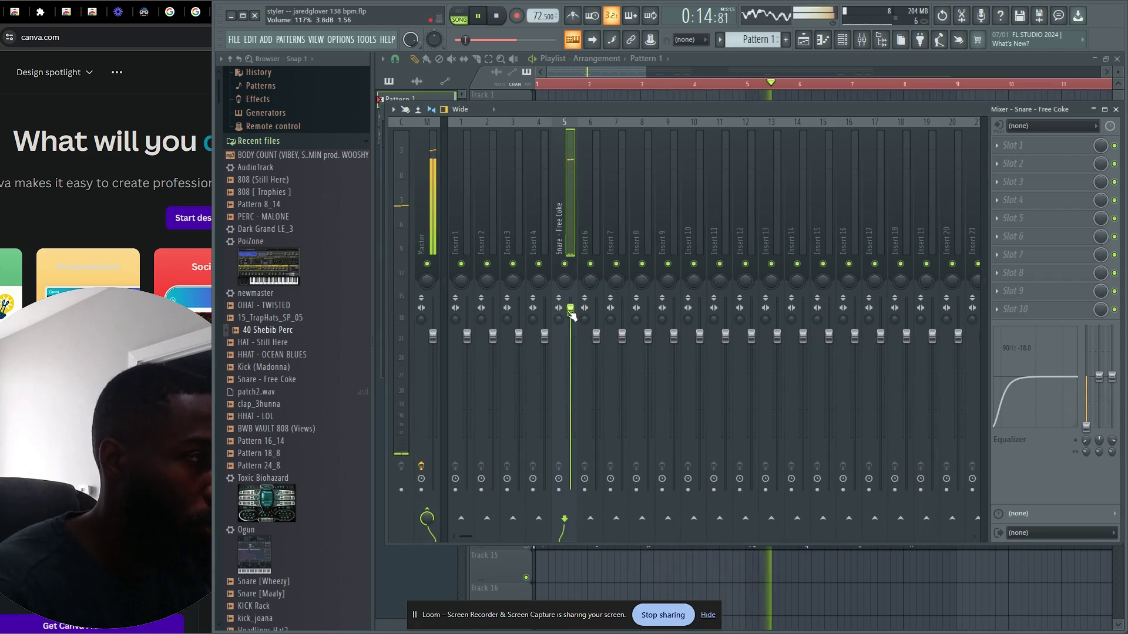
Route 40 Shebib Perc to mixer track 6 and raise its fader slightly.
{"action": "key", "text": "F6"}
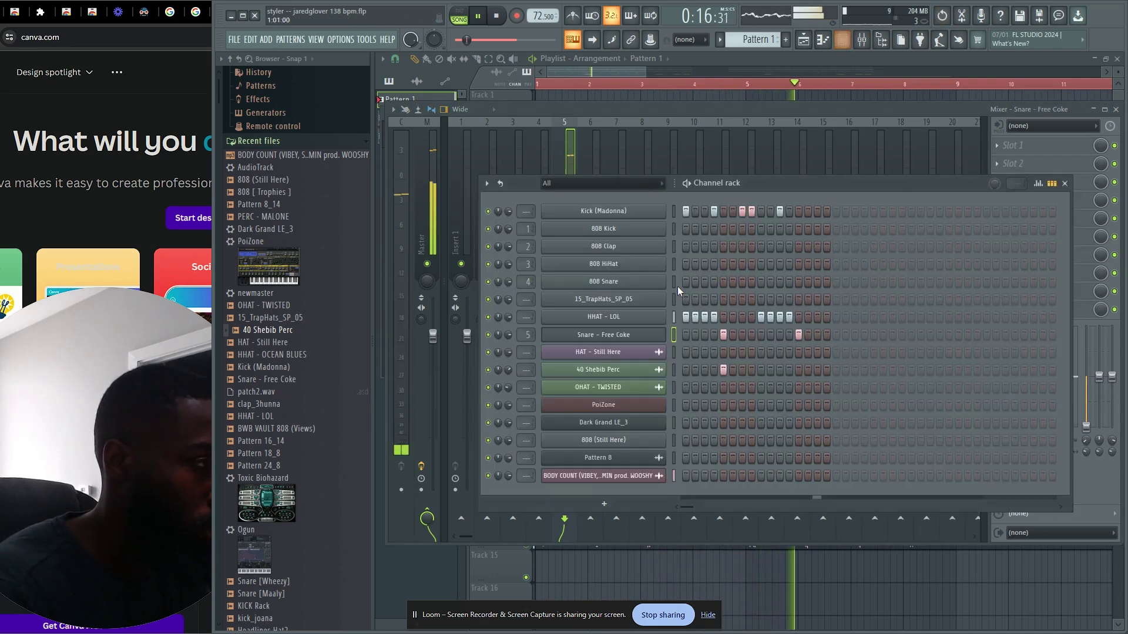
{"action": "left_click", "coordinate": [623, 371]}
{"action": "key", "text": "F9"}
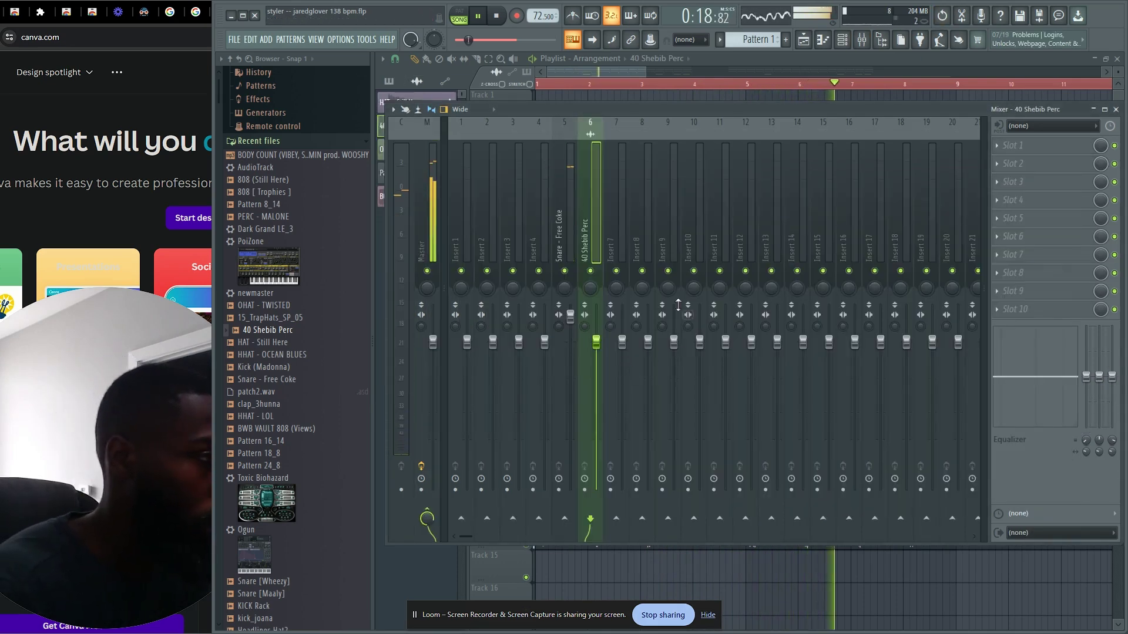
{"action": "left_click_drag", "start_coordinate": [596, 341], "coordinate": [596, 327]}
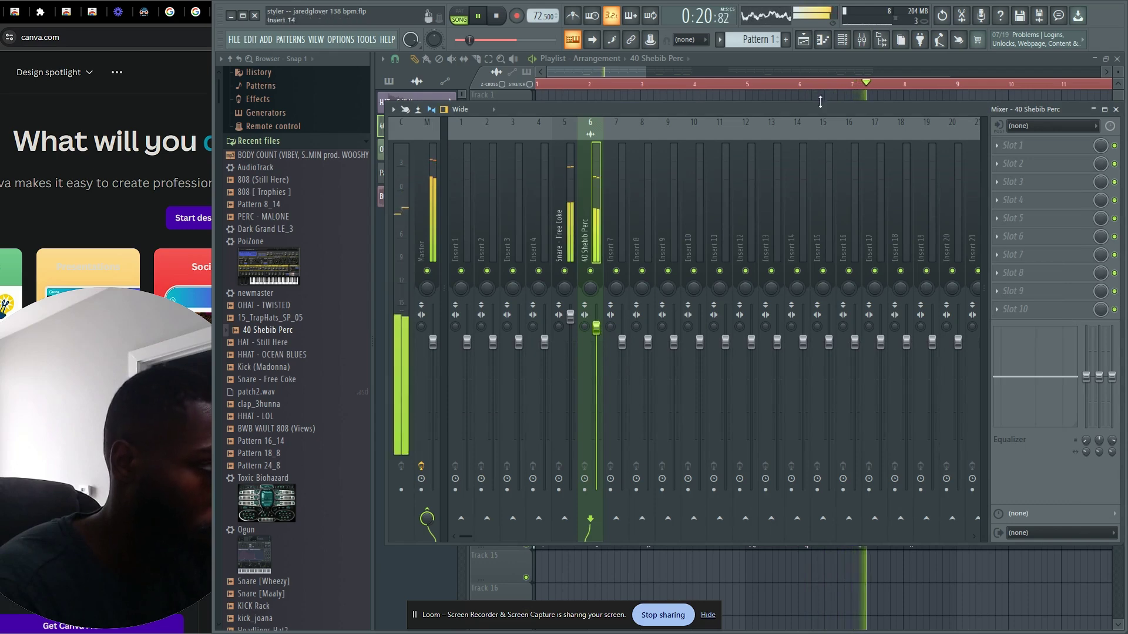
Route the BODY COUNT loop to mixer track 7 and load Fruity Parametric EQ 2 in slot 3 with a high pass at about 50 Hz.
{"action": "left_click", "coordinate": [804, 41]}
{"action": "double_click", "coordinate": [645, 529]}
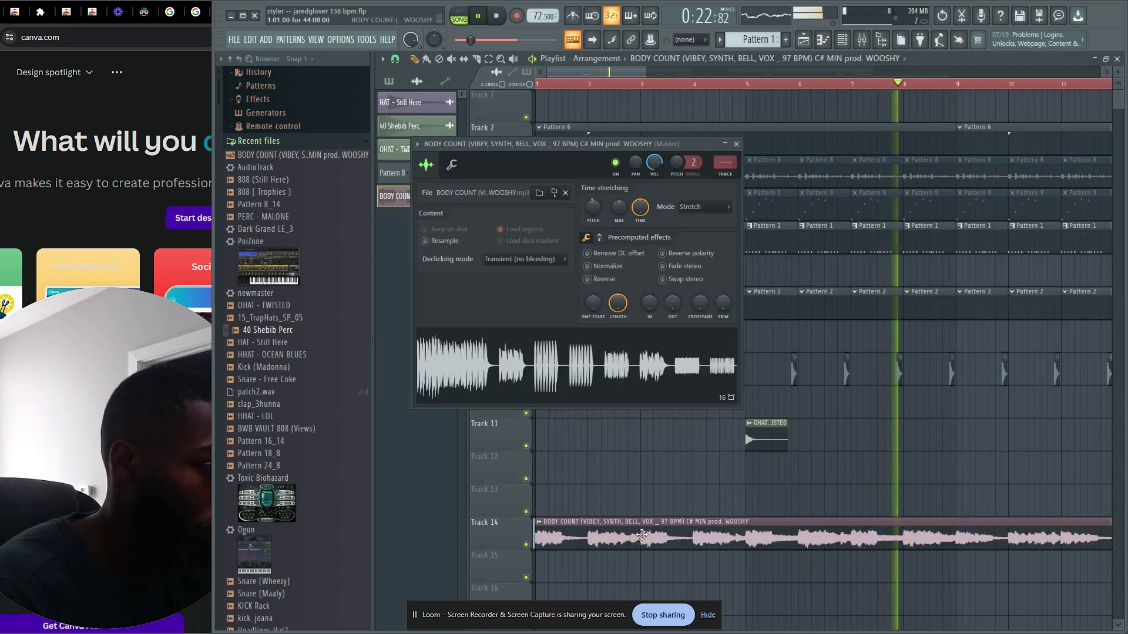
{"action": "key", "text": "F9"}
{"action": "left_click", "coordinate": [1015, 182]}
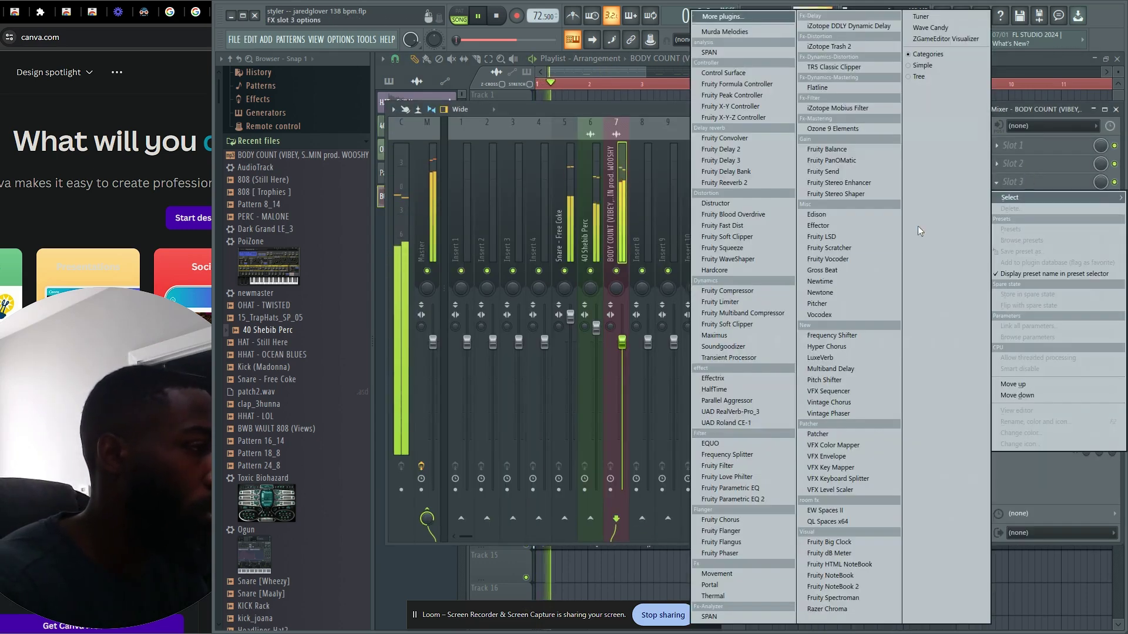
{"action": "left_click", "coordinate": [739, 498]}
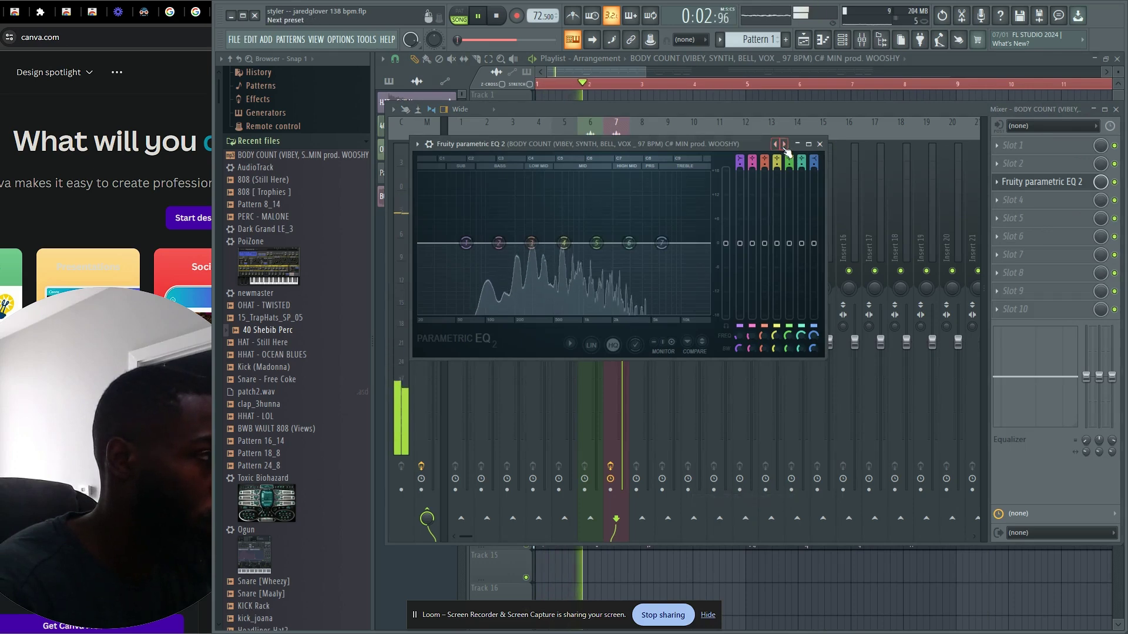
{"action": "left_click_drag", "start_coordinate": [494, 243], "coordinate": [460, 247]}
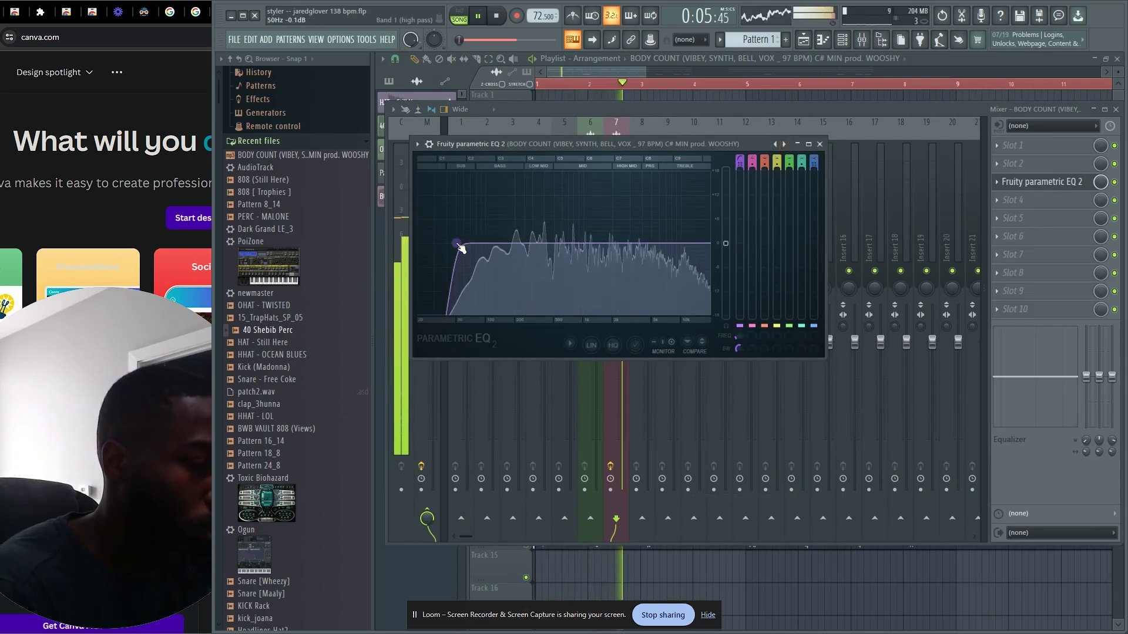
Delete the first Pattern 6 clip, starting at bar 1, from Track 2 of the playlist.
{"action": "left_click", "coordinate": [595, 74]}
{"action": "scroll", "coordinate": [596, 74], "scroll_direction": "down", "scroll_amount": 4}
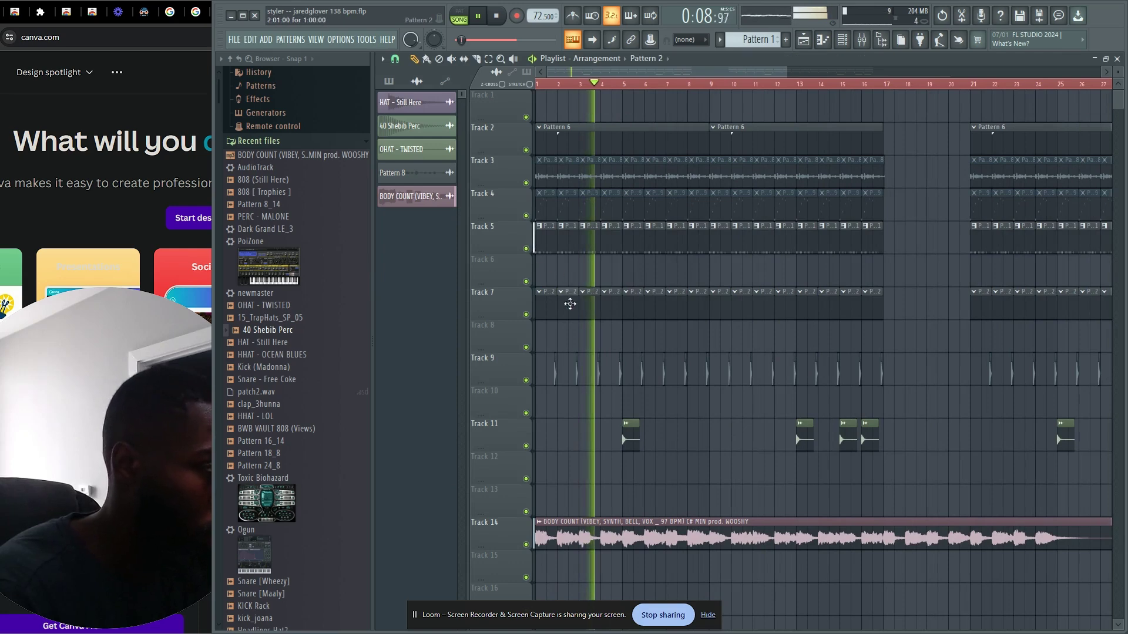
{"action": "left_click", "coordinate": [565, 305]}
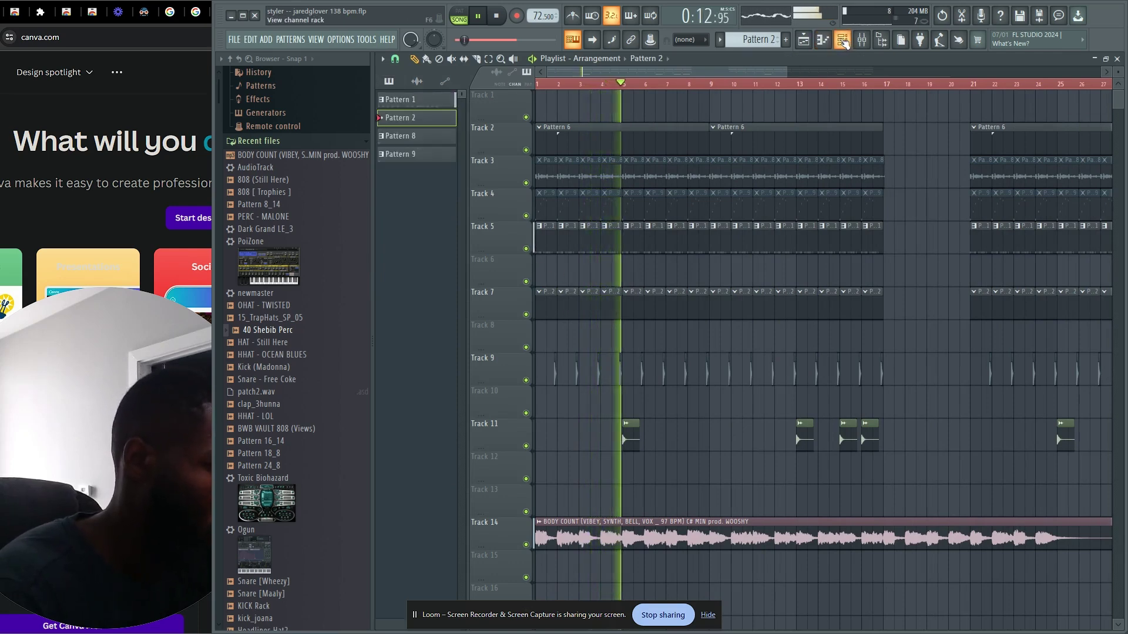
{"action": "right_click", "coordinate": [669, 144]}
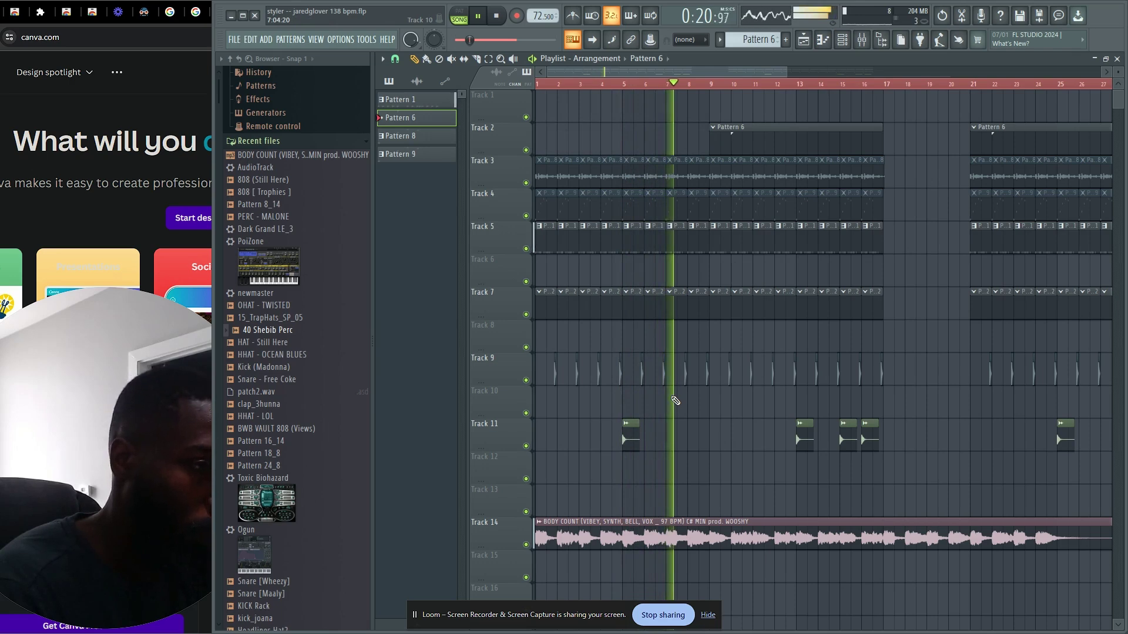
Open the 808 (Still Here) piano roll for Pattern 6.
{"action": "key", "text": "F6"}
{"action": "double_click", "coordinate": [745, 136]}
{"action": "double_click", "coordinate": [745, 136]}
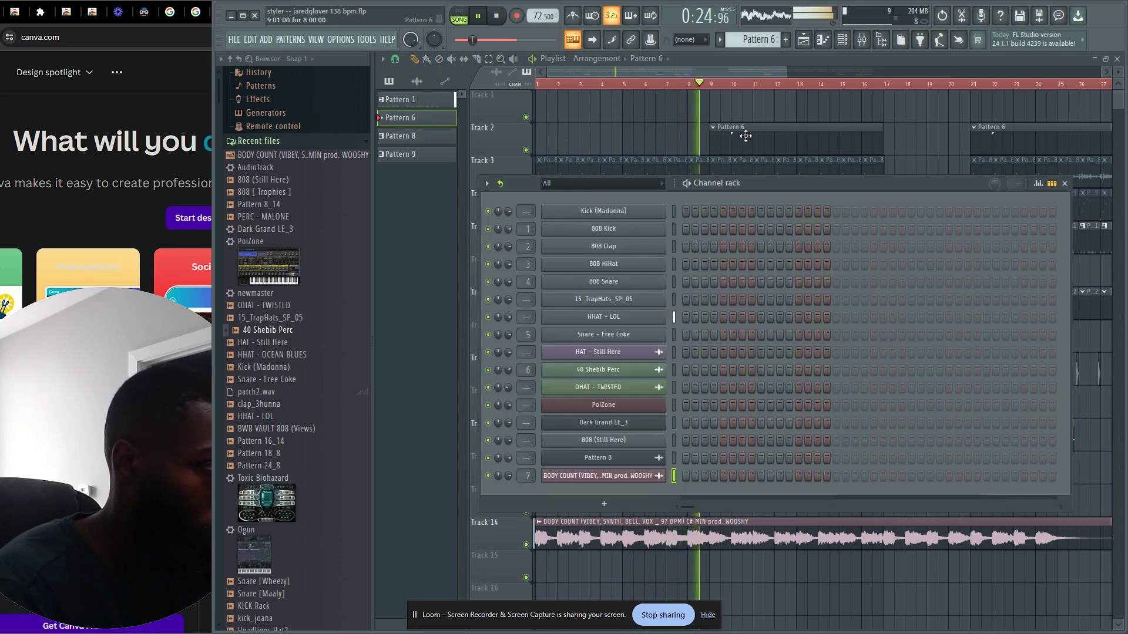
{"action": "right_click", "coordinate": [611, 451]}
{"action": "left_click", "coordinate": [616, 441]}
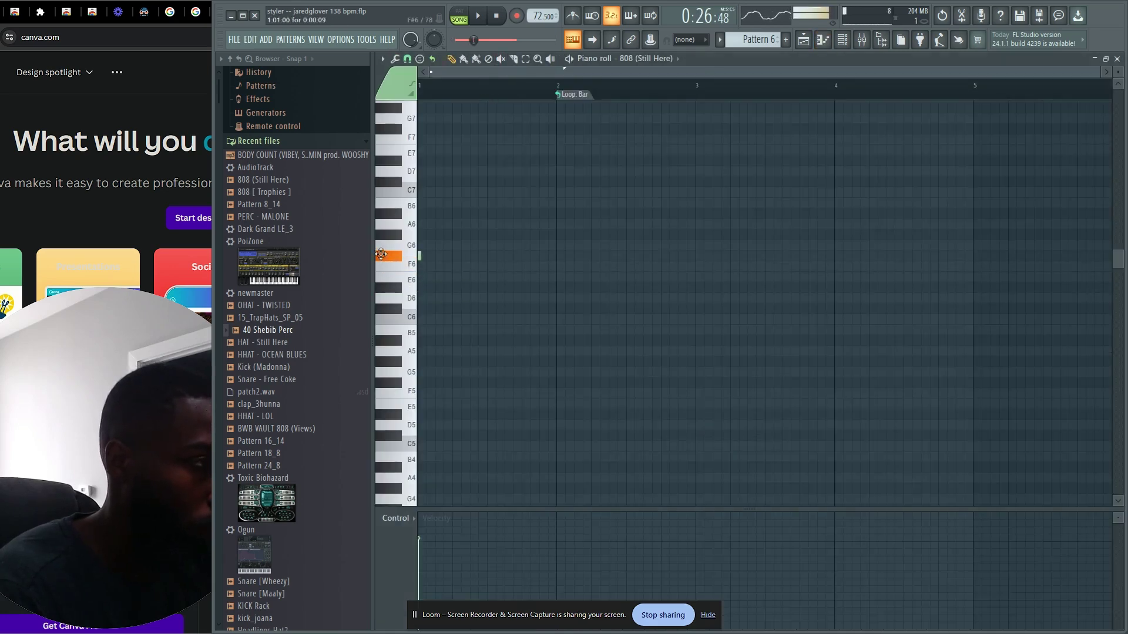
Audition the short 808 note at bar 1 in different octaves against the beat and set it to F#5.
{"action": "key", "text": "space"}
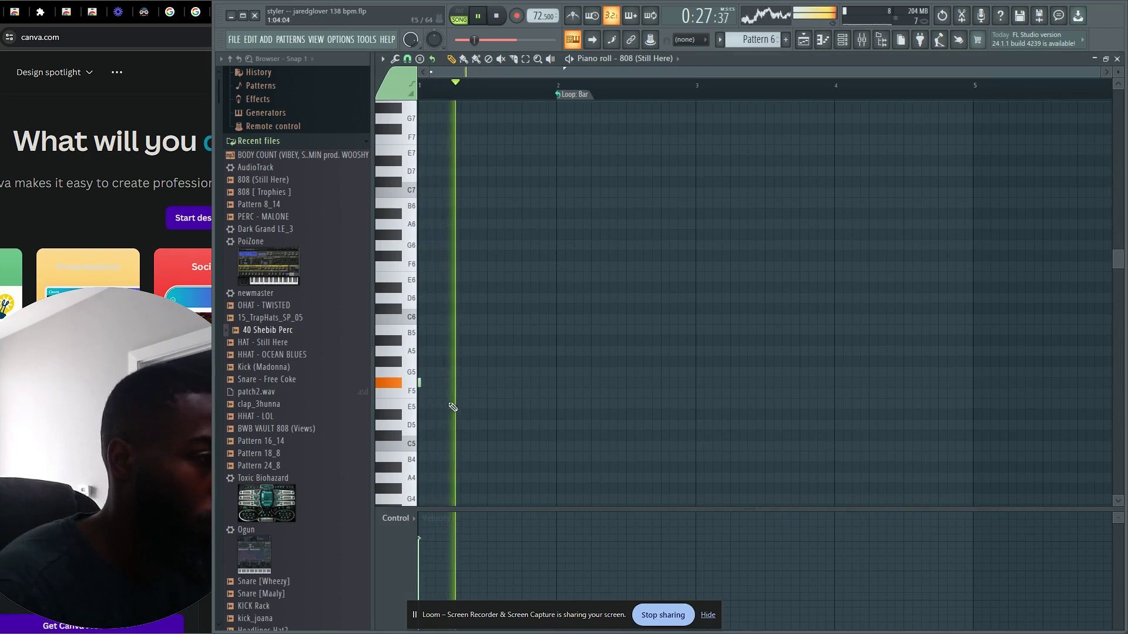
{"action": "key", "text": "space"}
{"action": "key", "text": "ctrl+Down"}
{"action": "key", "text": "space"}
{"action": "key", "text": "ctrl+Up"}
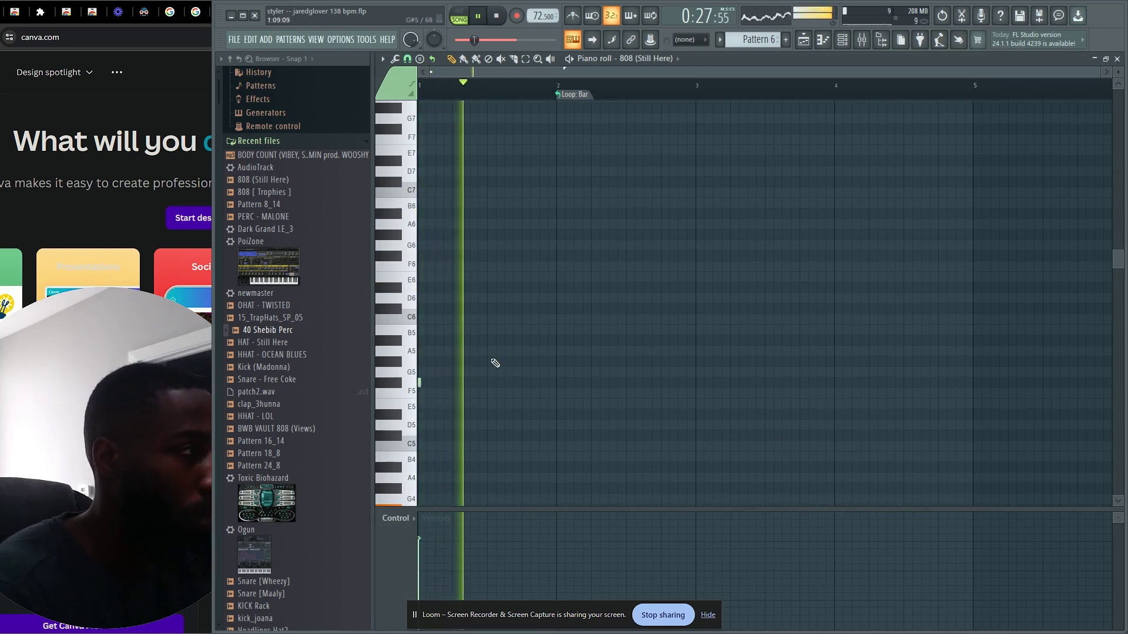
{"action": "key", "text": "space"}
{"action": "key", "text": "space"}
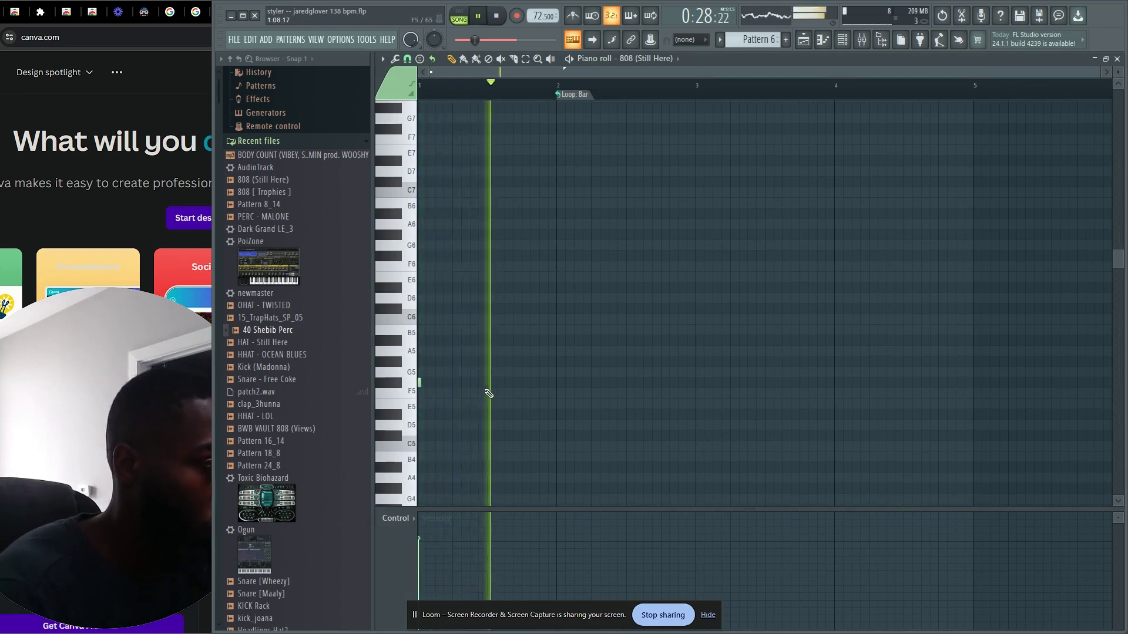
Add short 808 notes on F#5 at bar 2 and A#4 at bar 3, plus a second A#4 near the middle of bar 3.
{"action": "left_click", "coordinate": [557, 382]}
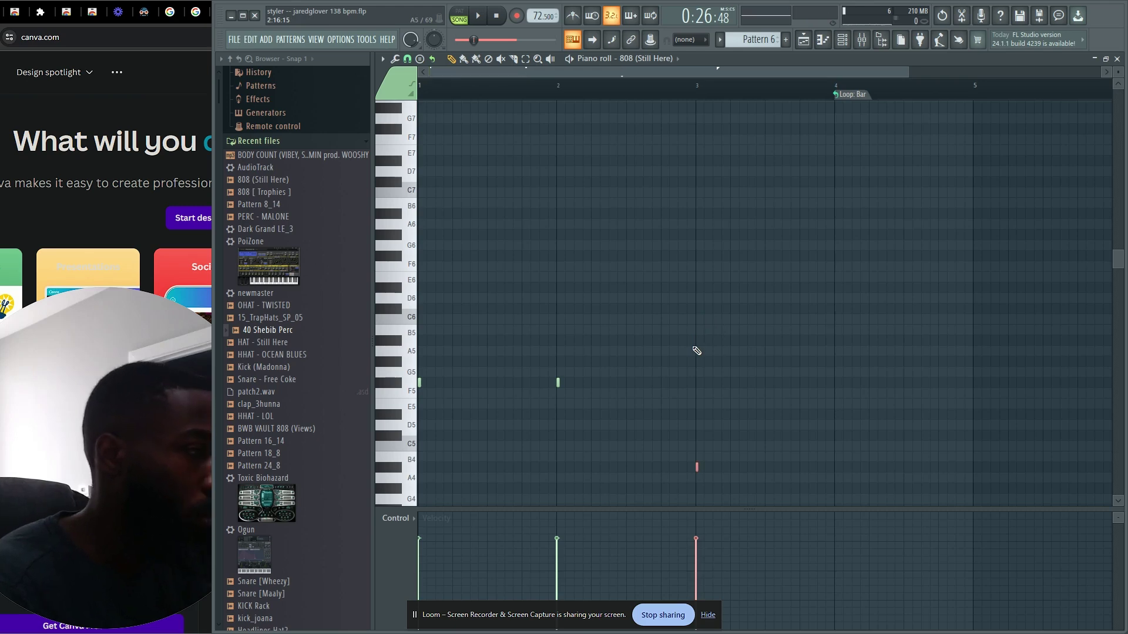
{"action": "scroll", "coordinate": [821, 464], "scroll_direction": "down", "scroll_amount": 2}
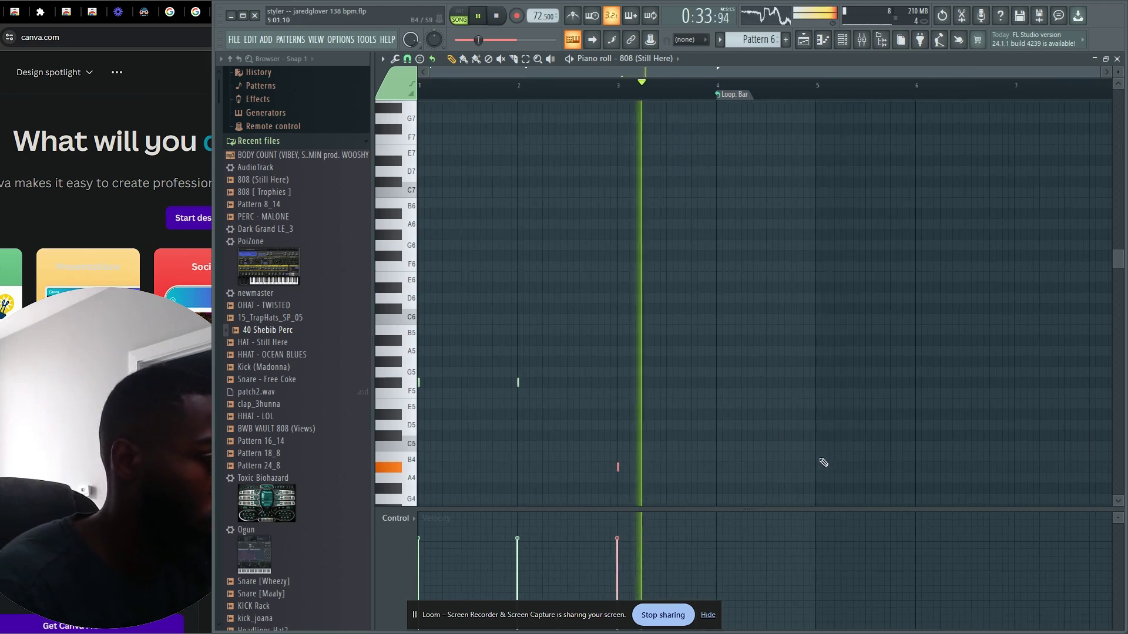
{"action": "left_click", "coordinate": [659, 468]}
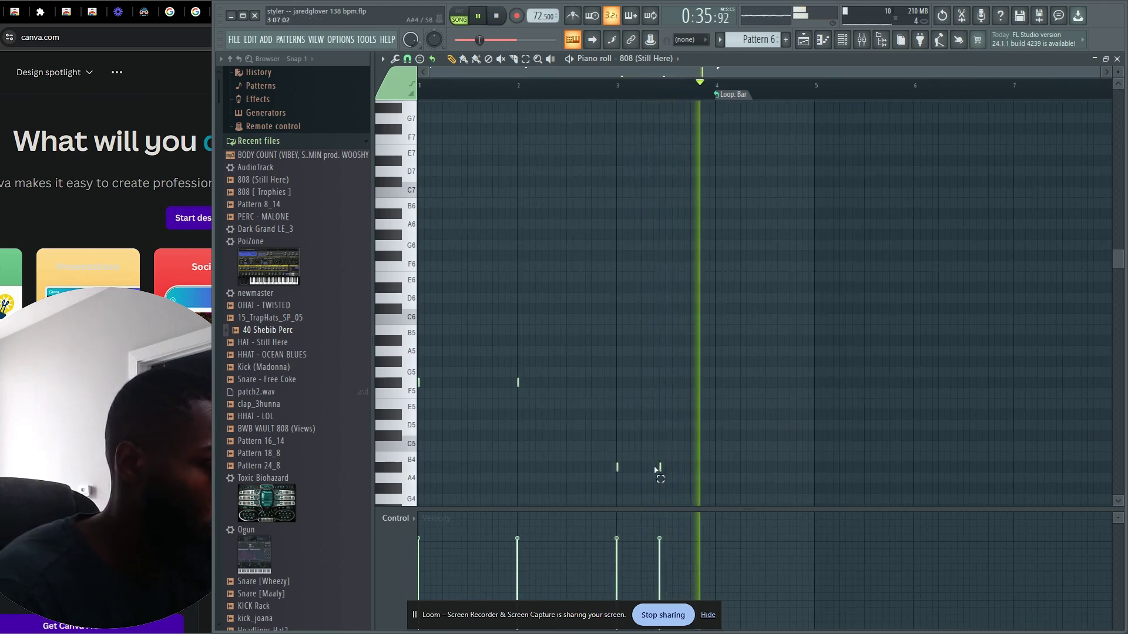
Lower the second A#4 note's velocity to near minimum and hide the Loom screen-sharing bar covering the velocity lane.
{"action": "key", "text": "super"}
{"action": "key", "text": "super"}
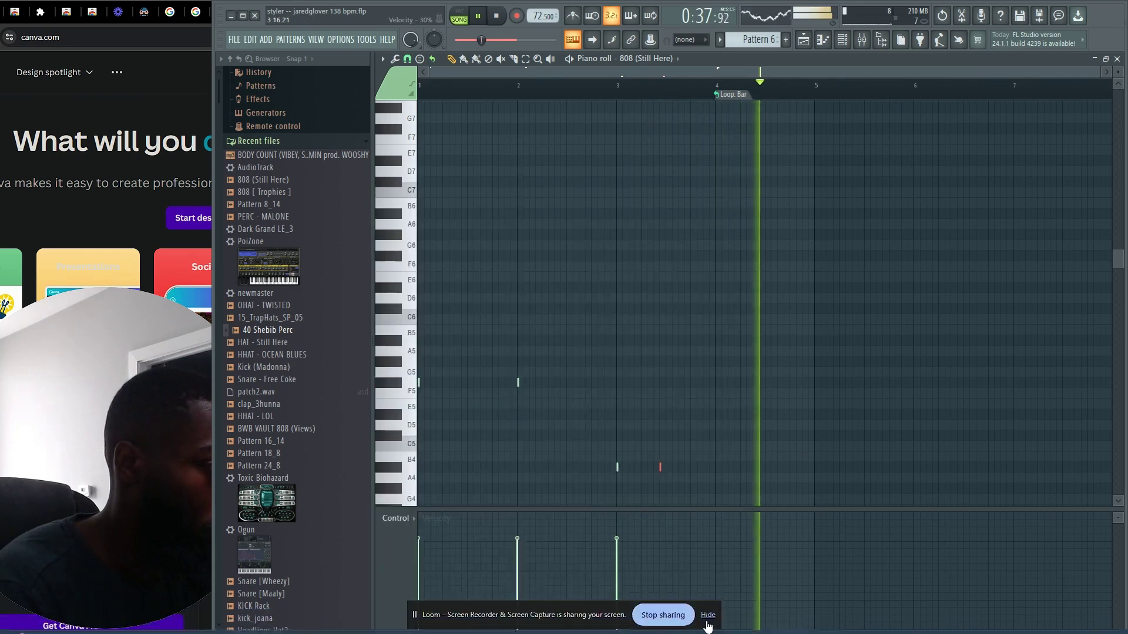
{"action": "key", "text": "super"}
{"action": "key", "text": "super"}
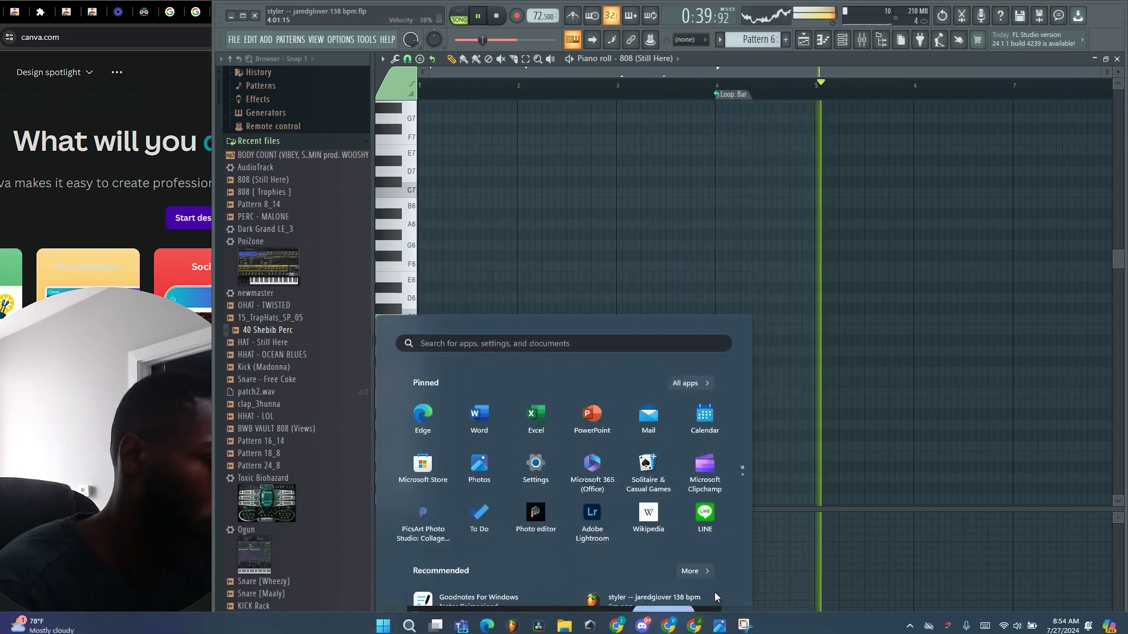
{"action": "left_click", "coordinate": [709, 616]}
Move the second A#4 note in bar 3 earlier, to beat 2, and check its timing in playback.
{"action": "left_click_drag", "start_coordinate": [792, 251], "coordinate": [411, 504]}
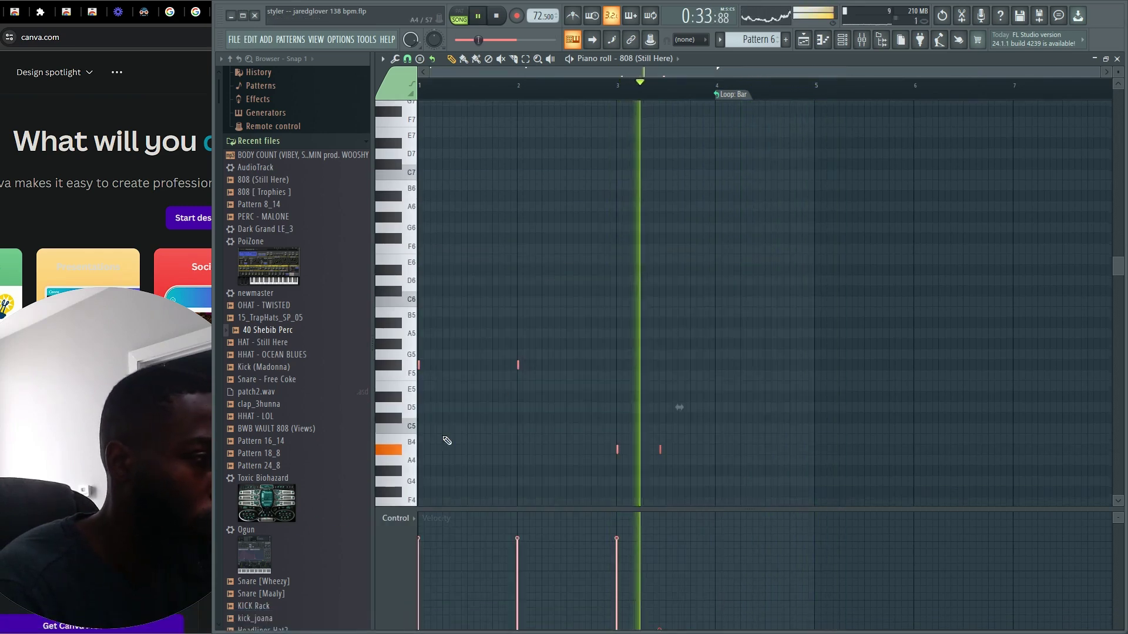
{"action": "key", "text": "space"}
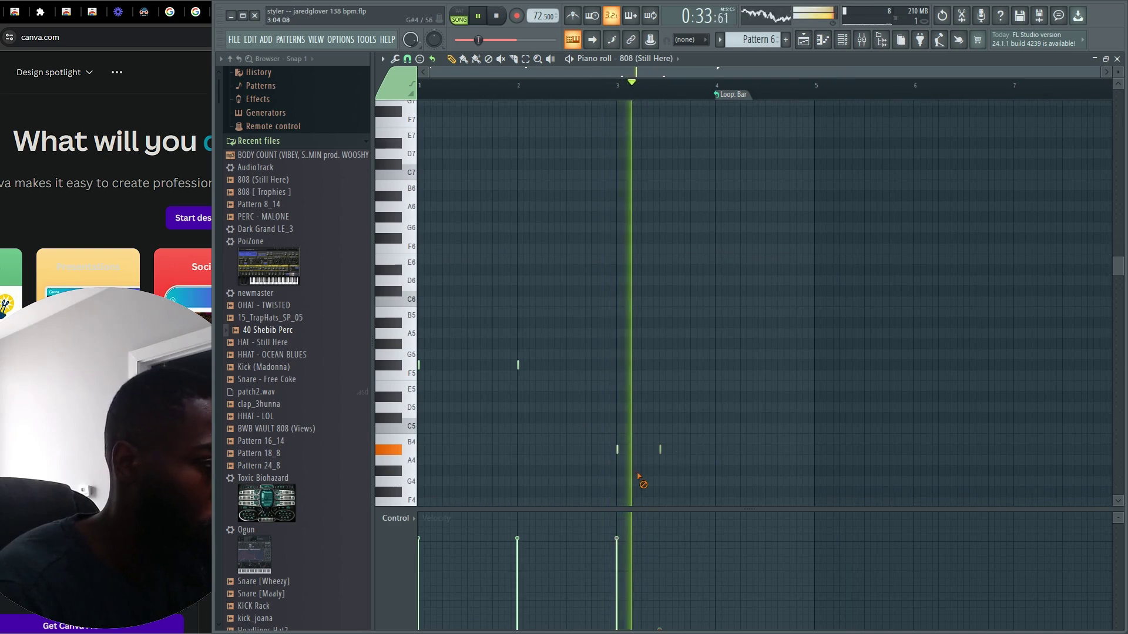
{"action": "key", "text": "space"}
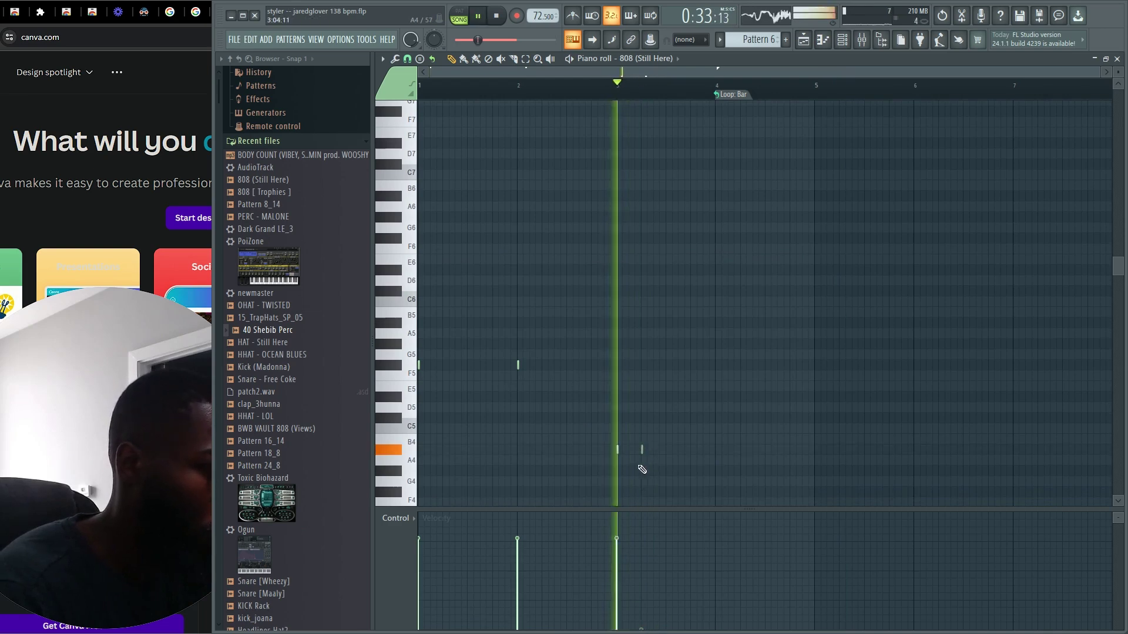
Copy the 808 notes from bars 1 to 3 to start at bar 5, and add a short G#5 note at bar 4.
{"action": "left_click_drag", "start_coordinate": [761, 287], "coordinate": [334, 493]}
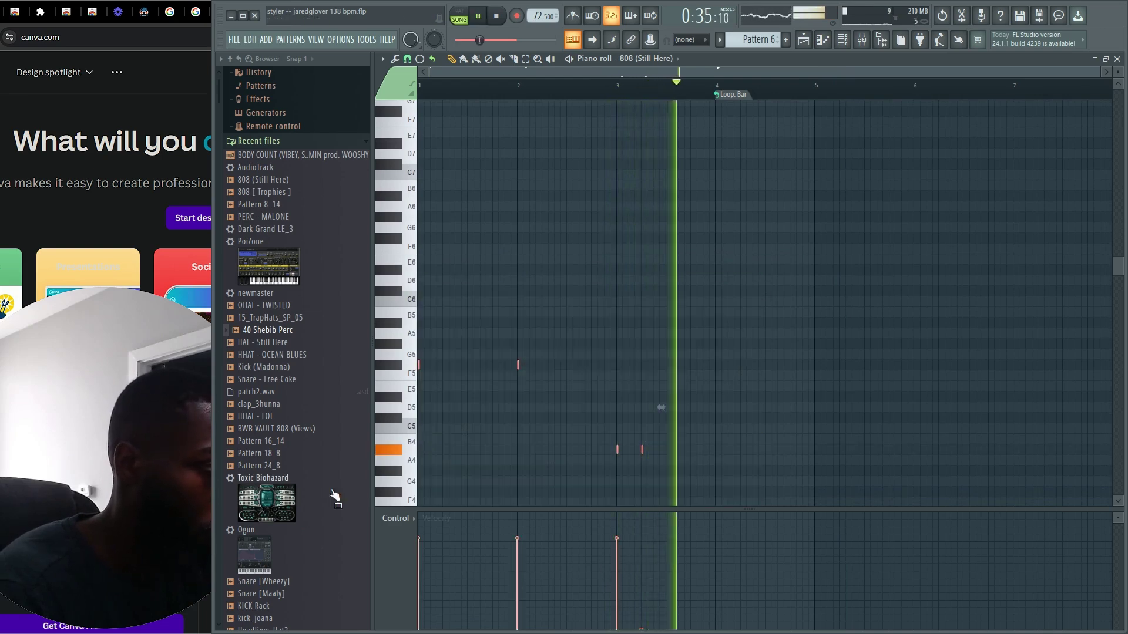
{"action": "left_click_drag", "start_coordinate": [516, 370], "coordinate": [912, 381]}
{"action": "key", "text": "space"}
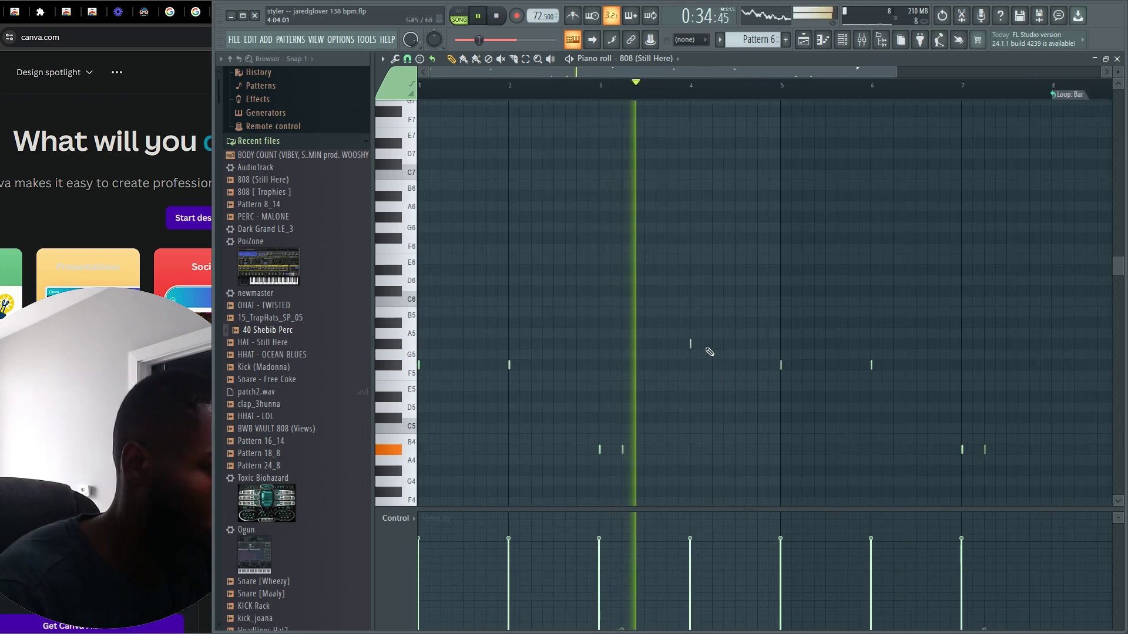
Add a second G#5 note on beat 2 of bar 4 with its velocity lowered to near minimum.
{"action": "scroll", "coordinate": [717, 362], "scroll_direction": "up", "scroll_amount": 2}
{"action": "left_click", "coordinate": [732, 344]}
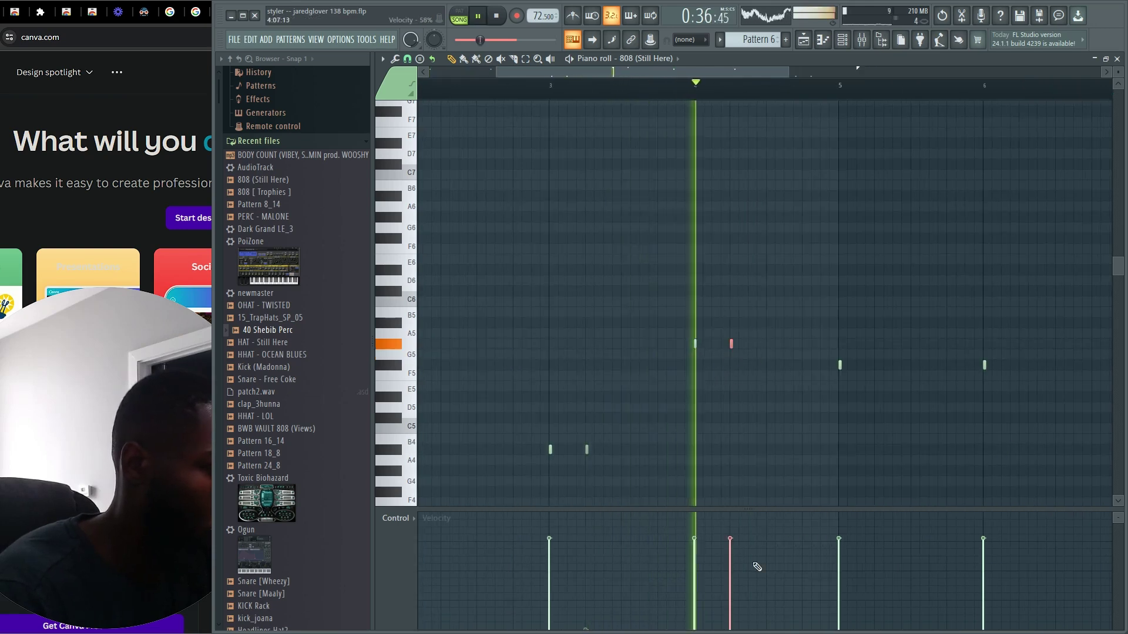
{"action": "scroll", "coordinate": [608, 365], "scroll_direction": "down", "scroll_amount": 2}
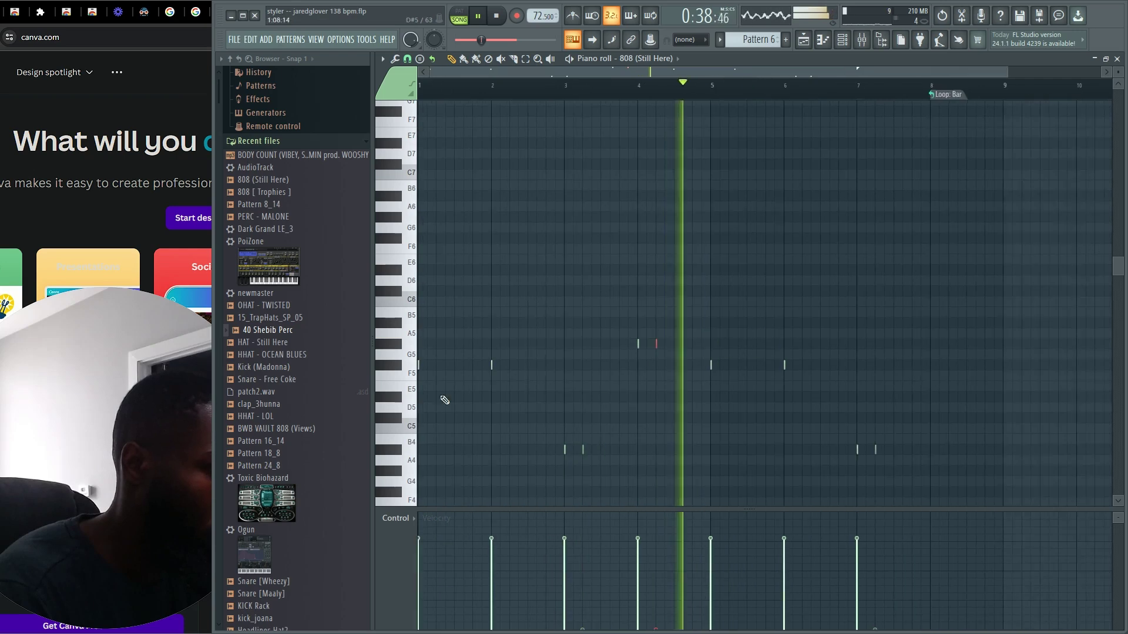
Add quiet F#5 notes on beat 2 of bars 1 and 5 and play the 808 line back.
{"action": "scroll", "coordinate": [424, 398], "scroll_direction": "up", "scroll_amount": 2}
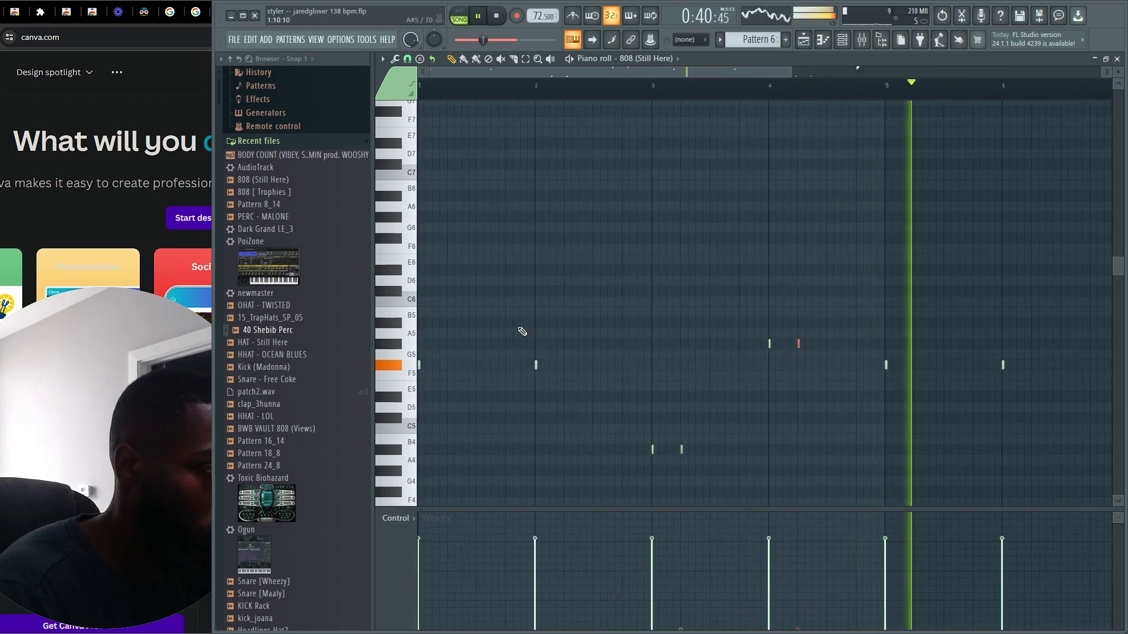
{"action": "key", "text": "space"}
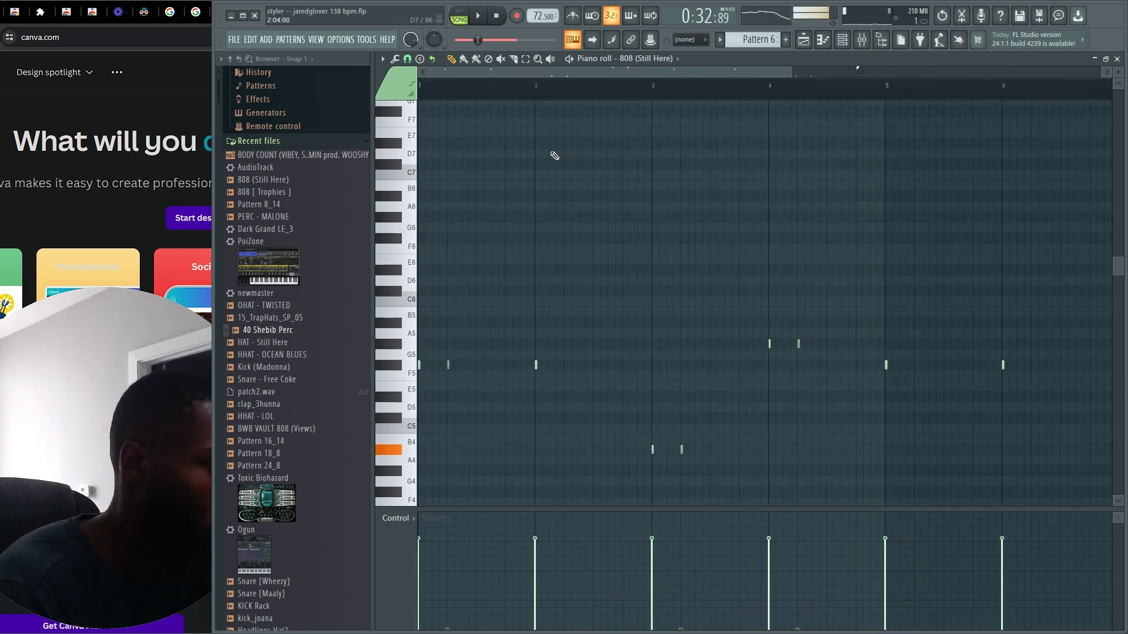
{"action": "key", "text": "space"}
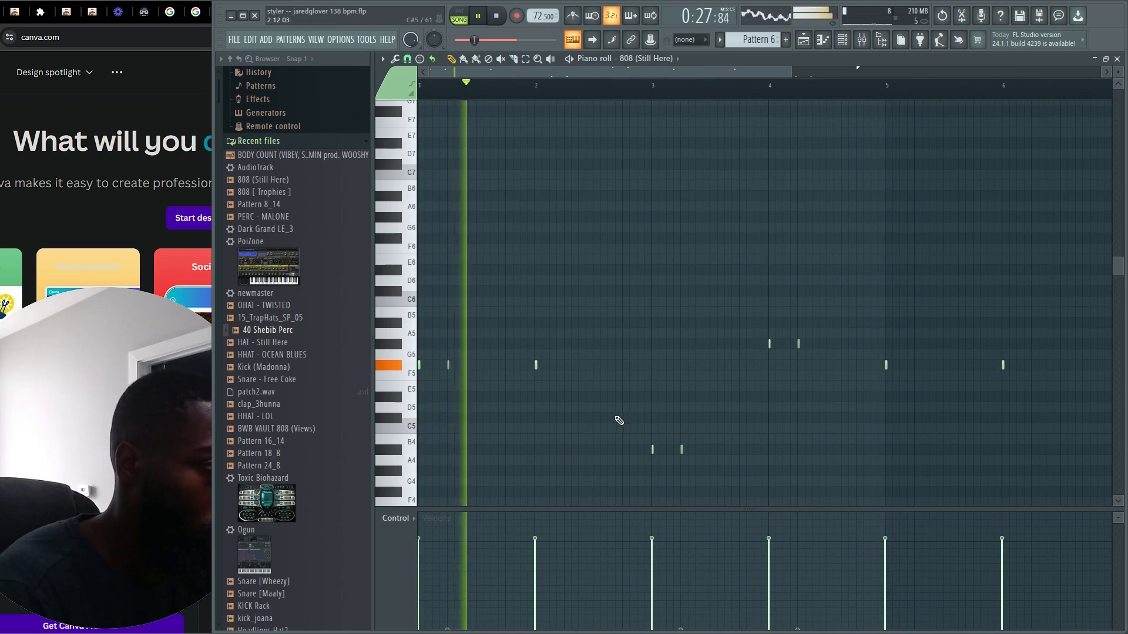
{"action": "scroll", "coordinate": [775, 417], "scroll_direction": "down", "scroll_amount": 2}
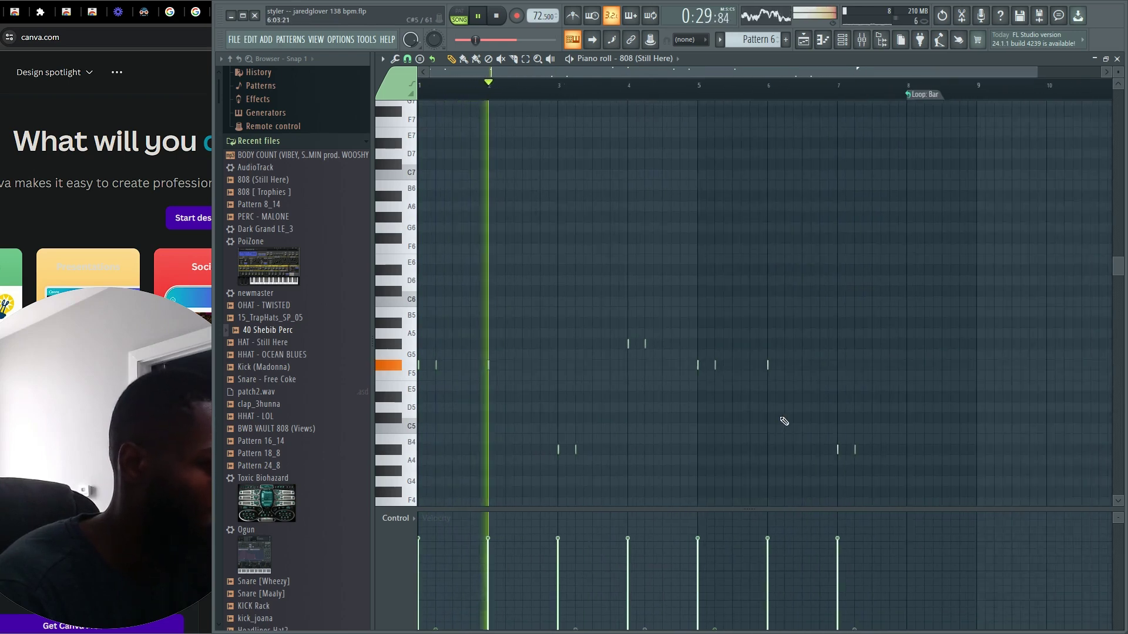
Add quiet F#5 notes on beat 2 of bars 2 and 6, and copy the two G#5 notes from bar 4 to bar 8.
{"action": "left_click", "coordinate": [508, 364]}
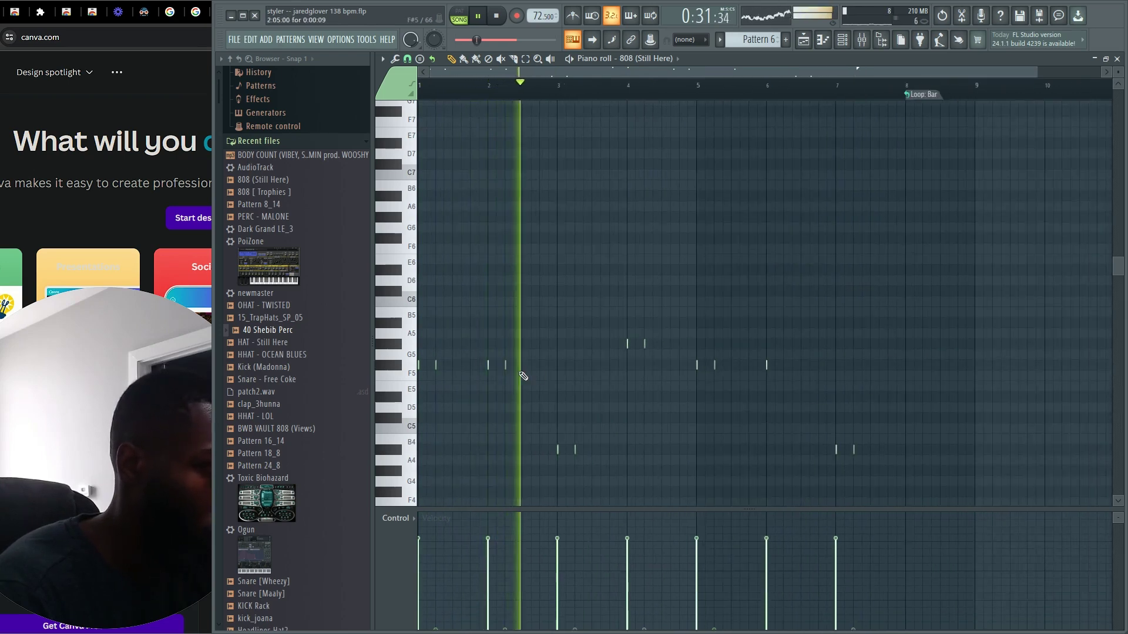
{"action": "left_click", "coordinate": [785, 365]}
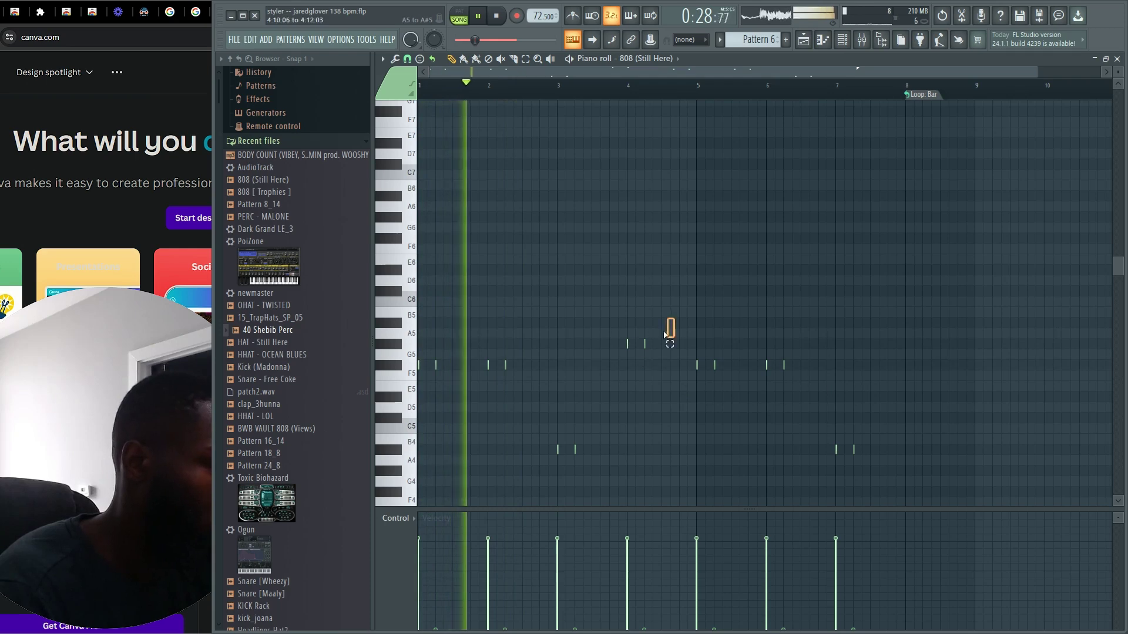
{"action": "left_click", "coordinate": [905, 344]}
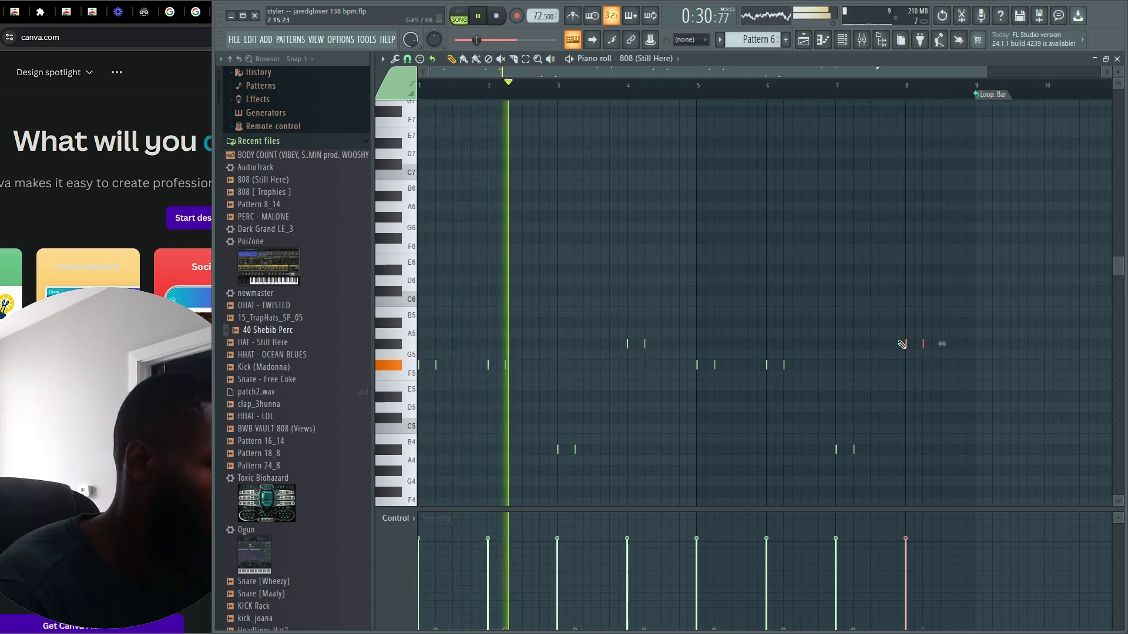
{"action": "scroll", "coordinate": [762, 300], "scroll_direction": "down", "scroll_amount": 1}
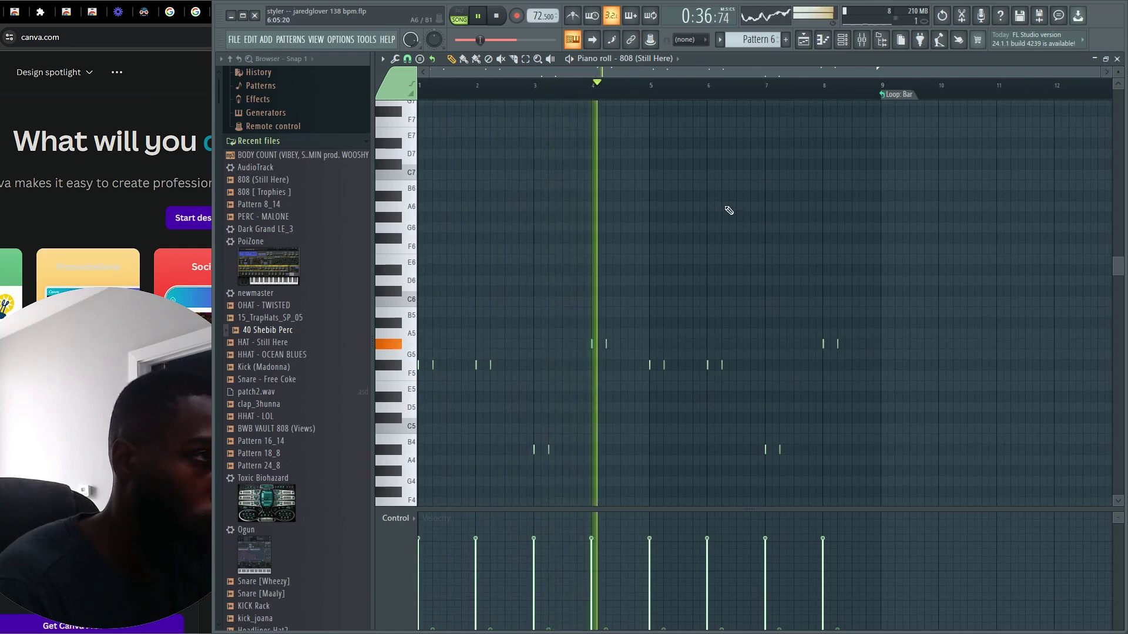
Save the project and add a G#5, a quiet A5 and a loud and quiet C#6 pair across steps 11 to 15 of bar 4.
{"action": "key", "text": "ctrl+s"}
{"action": "left_click", "coordinate": [570, 407]}
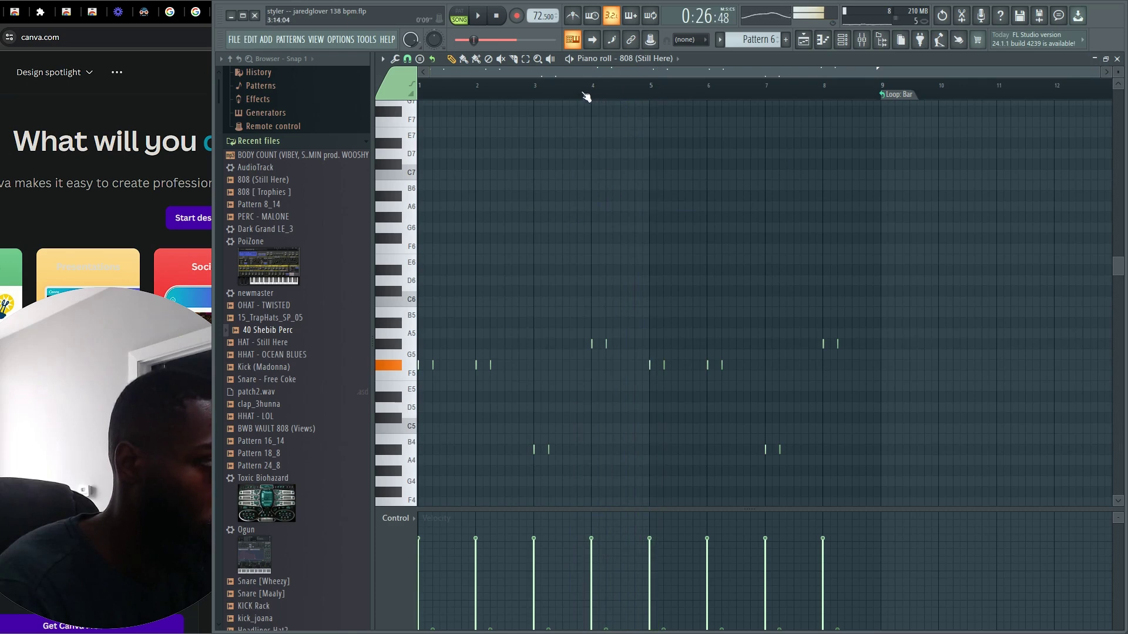
{"action": "scroll", "coordinate": [625, 333], "scroll_direction": "up", "scroll_amount": 5}
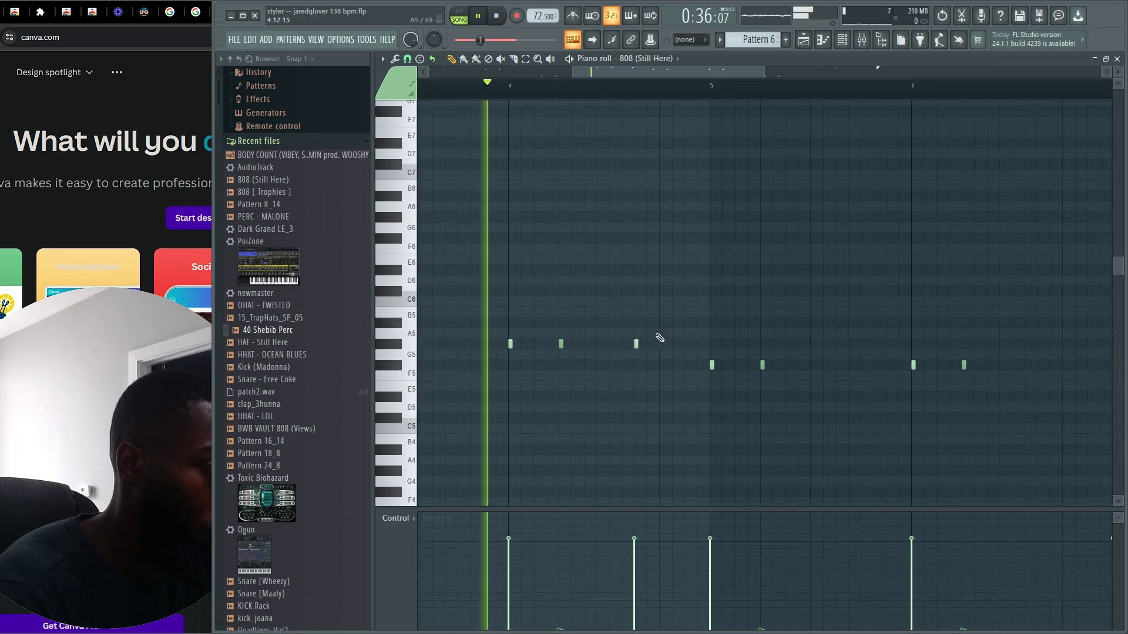
{"action": "scroll", "coordinate": [684, 398], "scroll_direction": "up", "scroll_amount": 3}
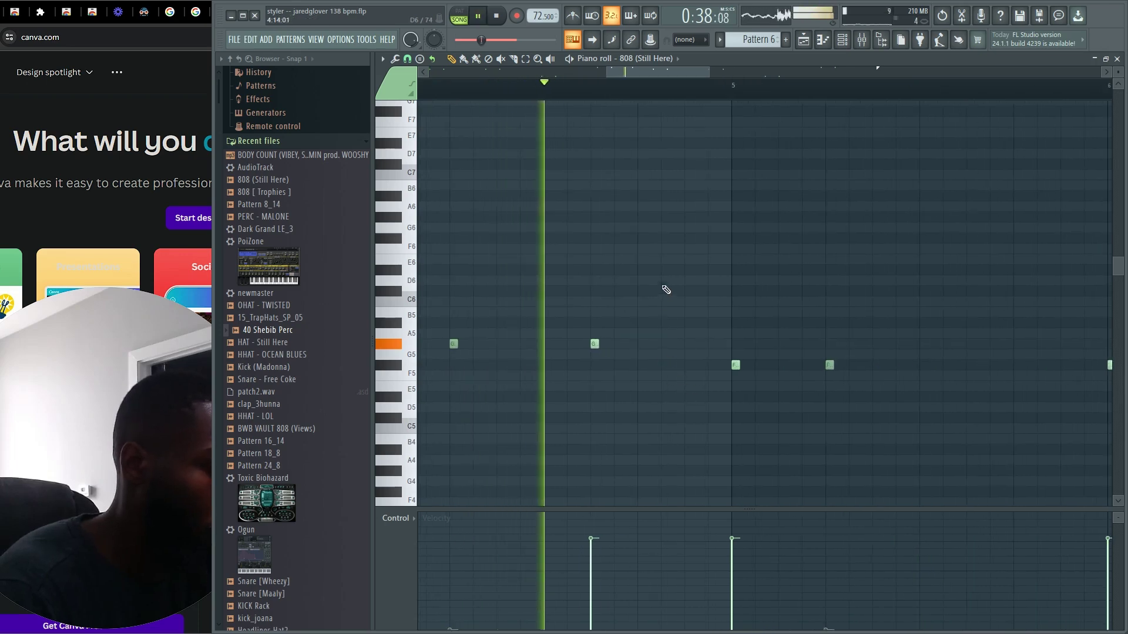
{"action": "key", "text": "space"}
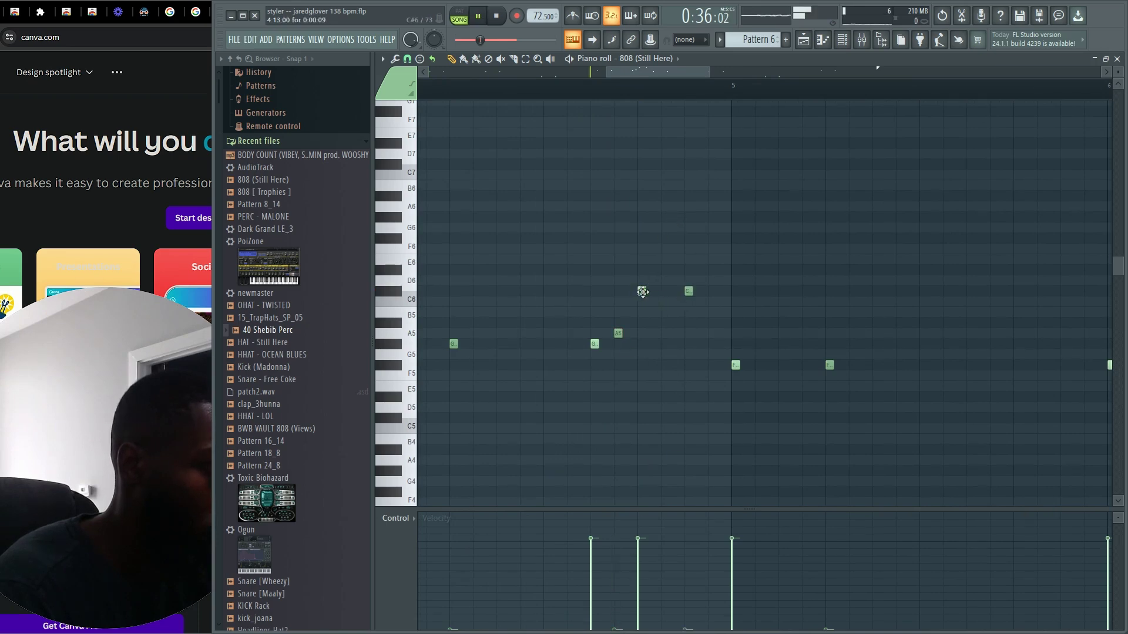
Transpose the two C#6 notes in bar 4 down an octave to C#5 and move them to steps 14 and 15.
{"action": "left_click_drag", "start_coordinate": [739, 294], "coordinate": [767, 290]}
{"action": "key", "text": "ctrl+Down"}
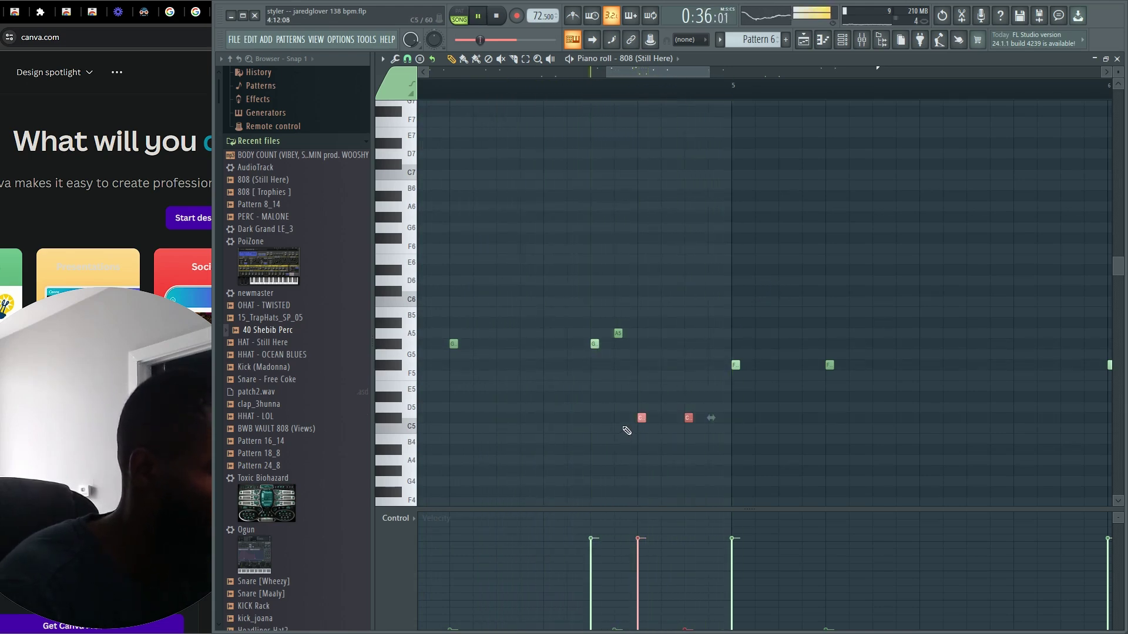
{"action": "left_click_drag", "start_coordinate": [719, 403], "coordinate": [746, 431]}
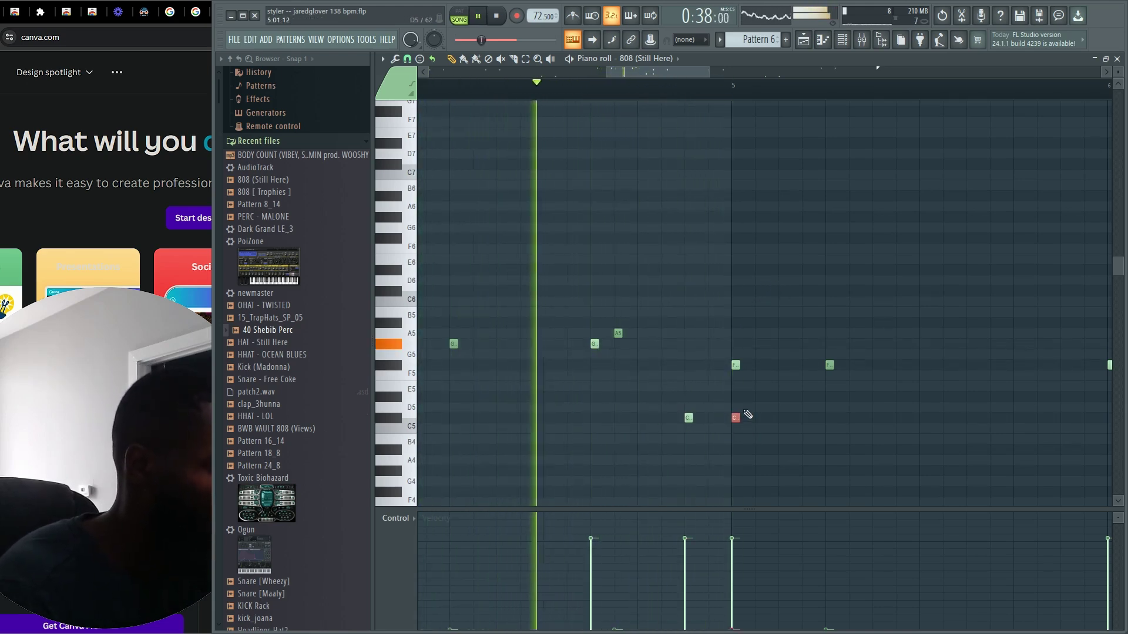
{"action": "key", "text": "shift+Left"}
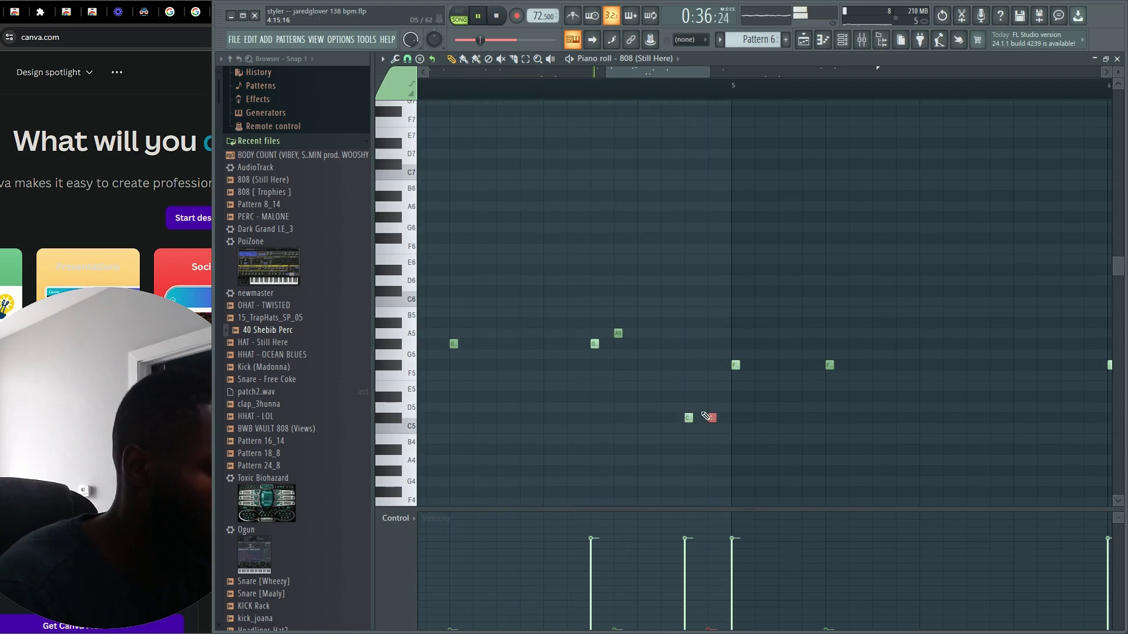
{"action": "key", "text": "shift+Left"}
{"action": "left_click", "coordinate": [663, 319], "text": "ctrl"}
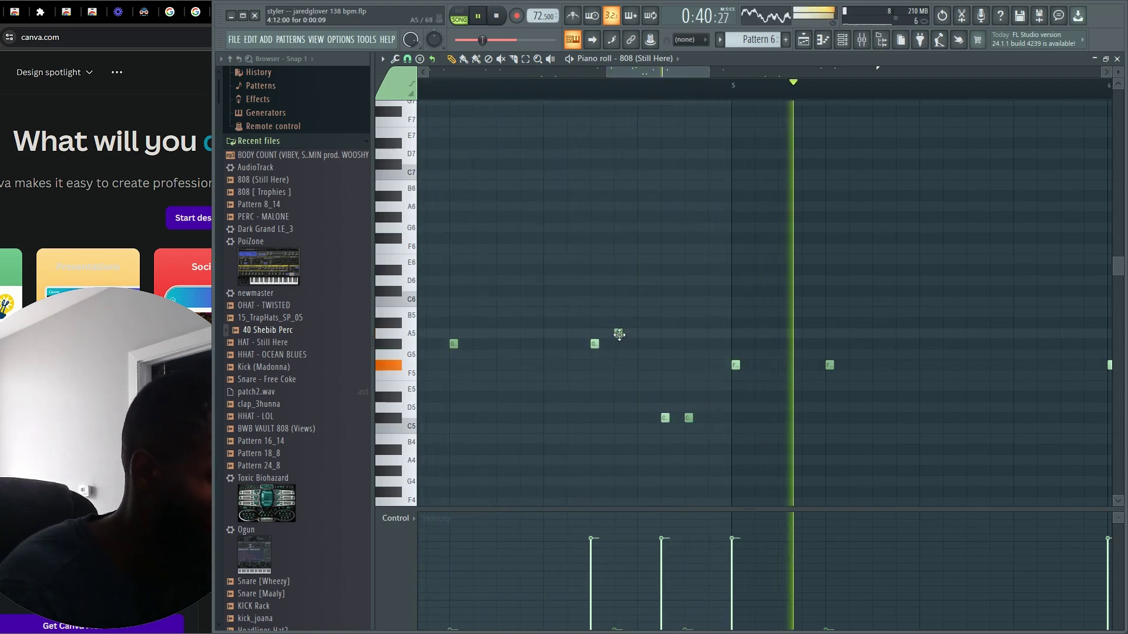
Move the quiet A5 note to step 13 and the quiet C#5 note to step 16 of bar 4.
{"action": "left_click_drag", "start_coordinate": [618, 334], "coordinate": [642, 335]}
{"action": "key", "text": "space"}
{"action": "left_click_drag", "start_coordinate": [688, 418], "coordinate": [712, 419]}
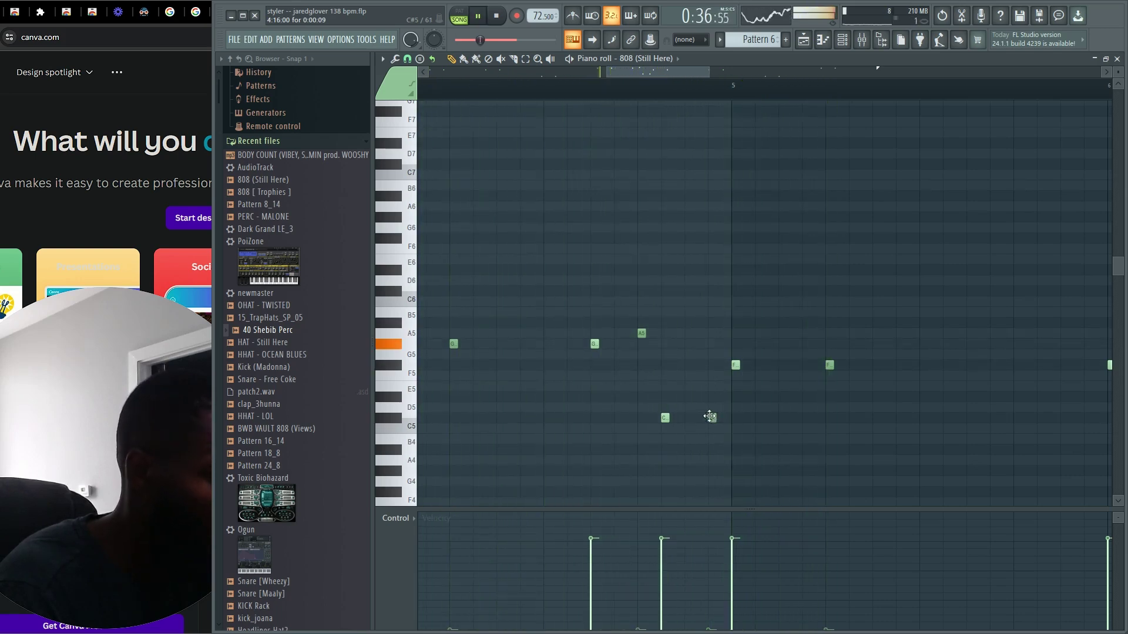
Try bar 4 in playback without its quiet A5 and C#5 notes, and undo both deletions.
{"action": "left_click", "coordinate": [641, 334]}
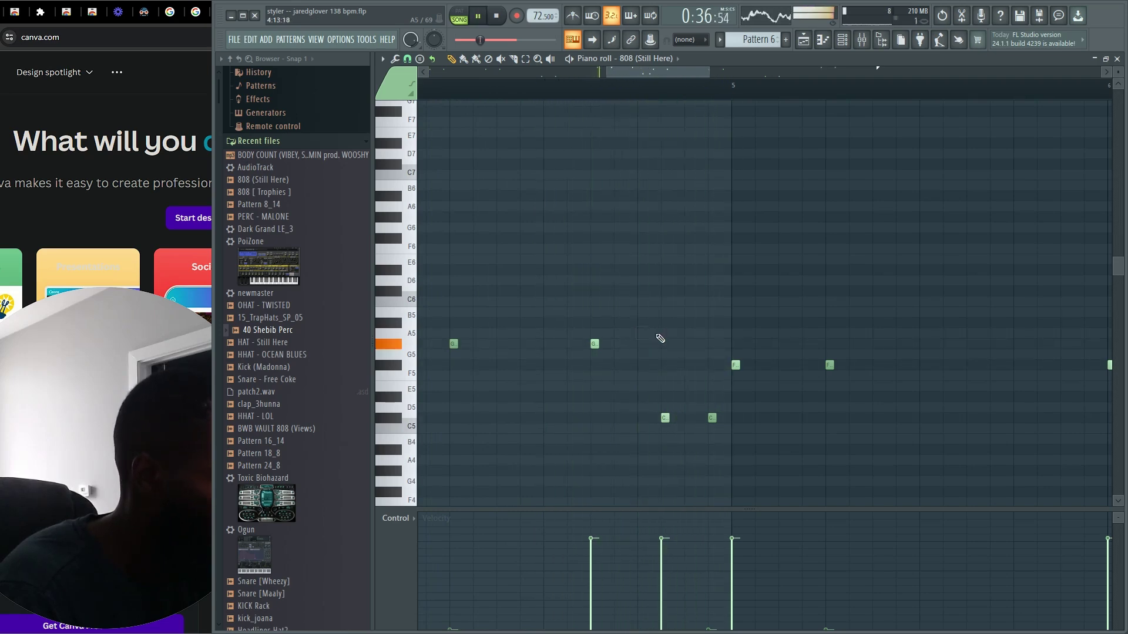
{"action": "right_click", "coordinate": [711, 418]}
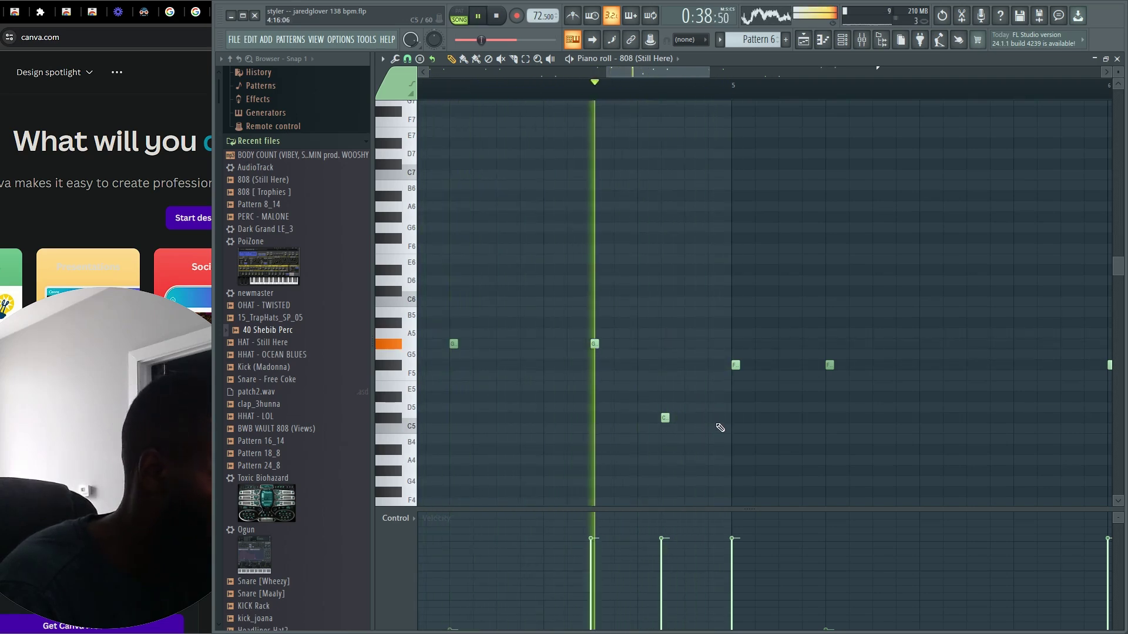
{"action": "key", "text": "space"}
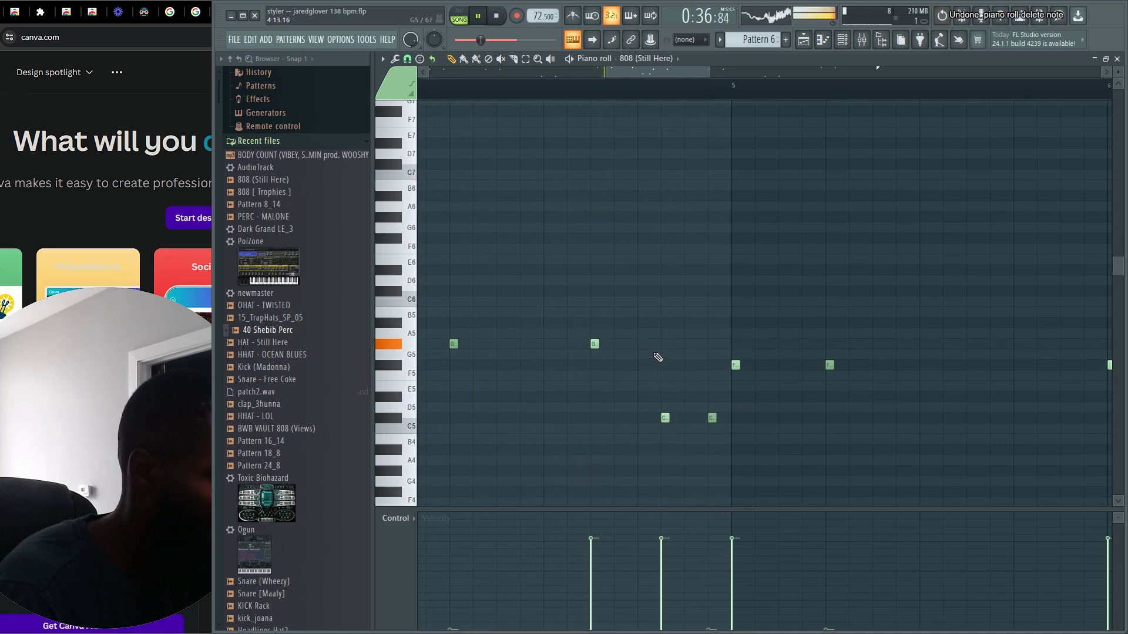
{"action": "key", "text": "ctrl+alt+z"}
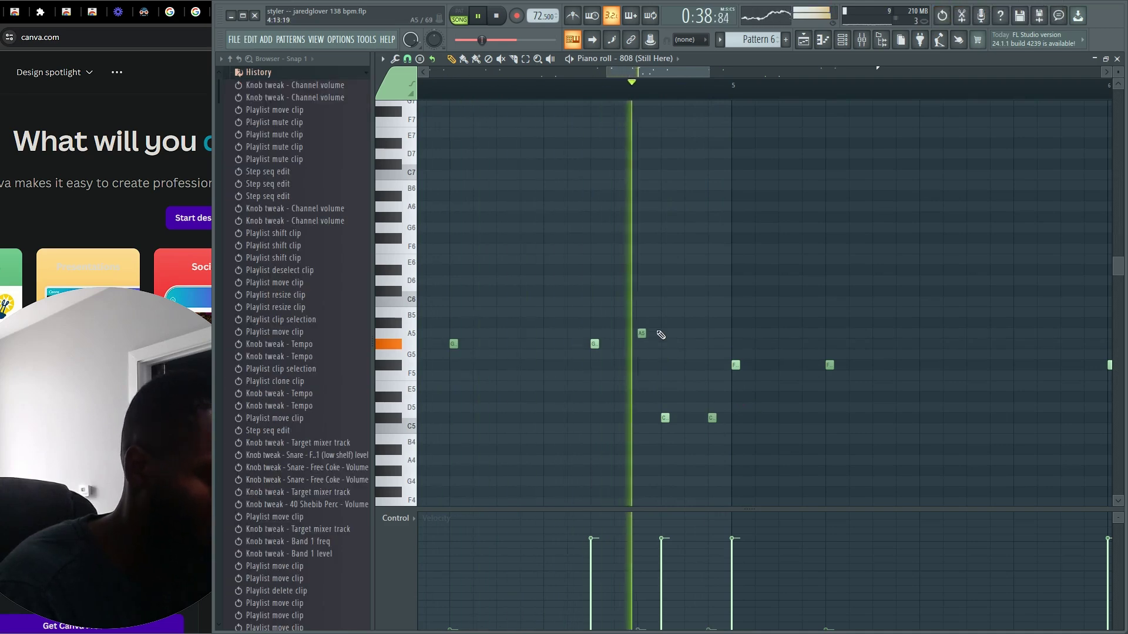
Nudge the quiet A5 and C#5 notes in bar 4 slightly late and transpose that C#5 note up to A5.
{"action": "left_click_drag", "start_coordinate": [627, 327], "coordinate": [657, 352]}
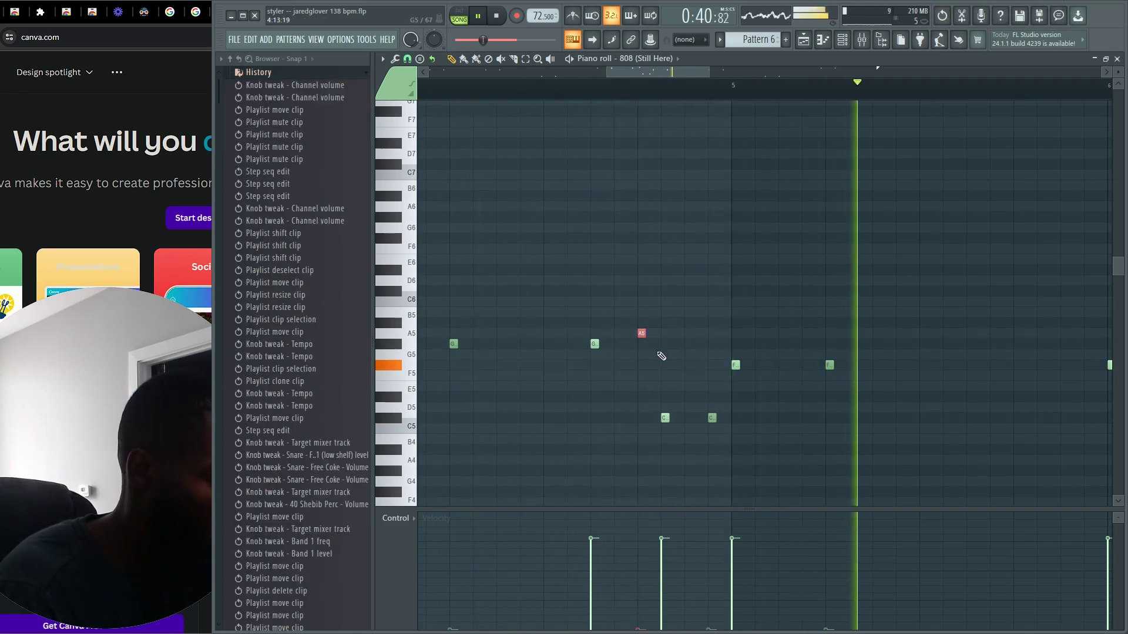
{"action": "left_click", "coordinate": [713, 417]}
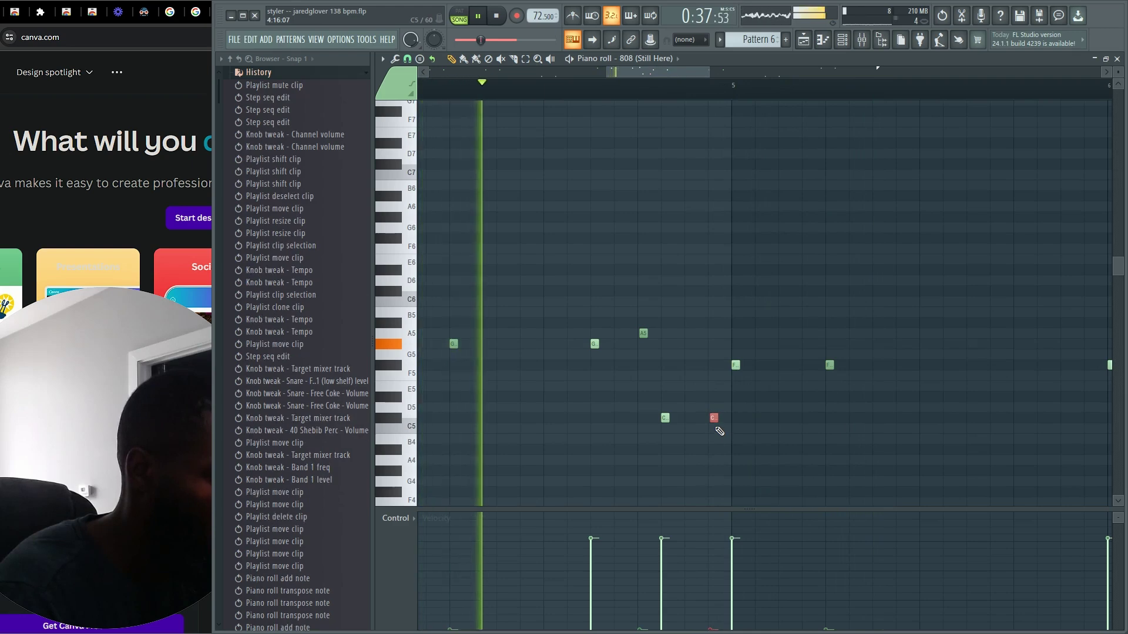
{"action": "left_click_drag", "start_coordinate": [713, 416], "coordinate": [711, 411]}
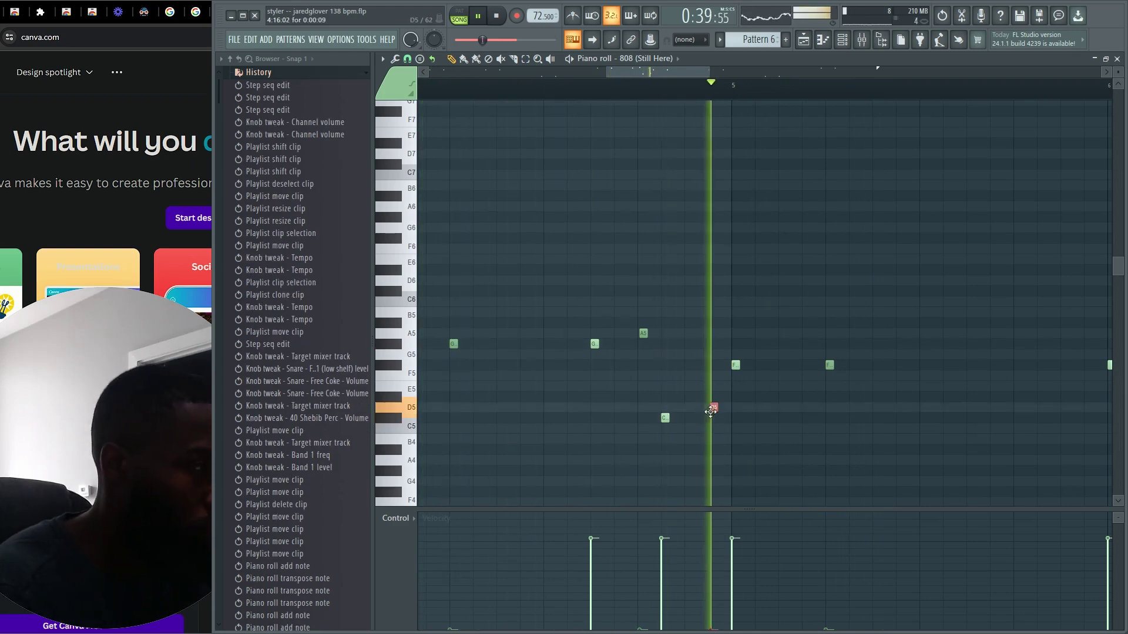
{"action": "key", "text": "shift+Up"}
{"action": "key", "text": "shift+Up"}
{"action": "key", "text": "shift+Up"}
{"action": "key", "text": "shift+Up"}
{"action": "key", "text": "shift+Up"}
{"action": "key", "text": "shift+Up"}
{"action": "key", "text": "shift+Up"}
Select both A5 notes at the end of bar 4 and transpose them up four semitones to C#6.
{"action": "scroll", "coordinate": [692, 395], "scroll_direction": "down", "scroll_amount": 5}
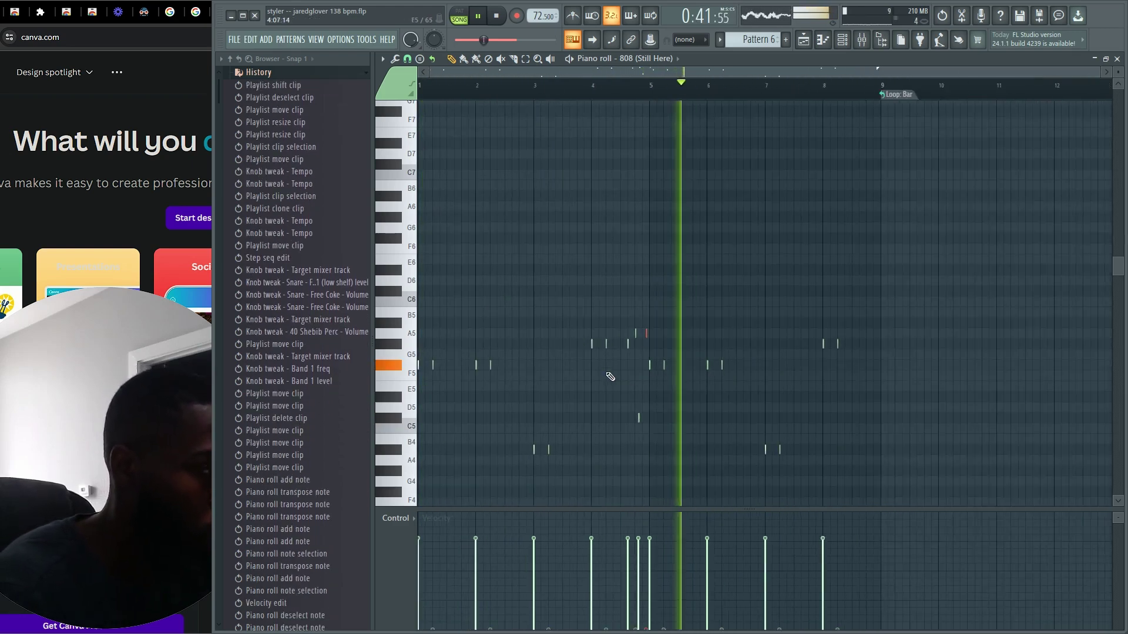
{"action": "left_click", "coordinate": [401, 334], "text": "ctrl"}
{"action": "key", "text": "shift+Up"}
{"action": "key", "text": "shift+Up"}
{"action": "key", "text": "shift+Up"}
{"action": "key", "text": "shift+Up"}
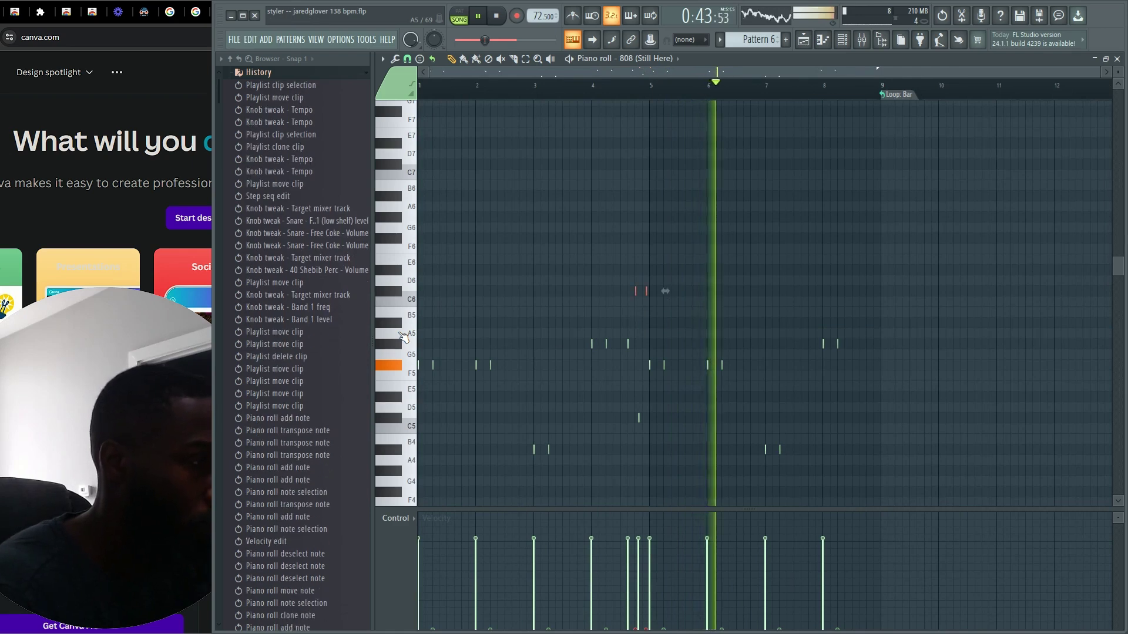
Transpose the quiet F#5 note on beat 2 of bar 1 up seven semitones to C#6.
{"action": "left_click_drag", "start_coordinate": [425, 353], "coordinate": [451, 380]}
{"action": "key", "text": "shift+Up"}
{"action": "key", "text": "shift+Up"}
{"action": "key", "text": "shift+Up"}
{"action": "key", "text": "shift+Up"}
{"action": "key", "text": "shift+Up"}
{"action": "key", "text": "shift+Up"}
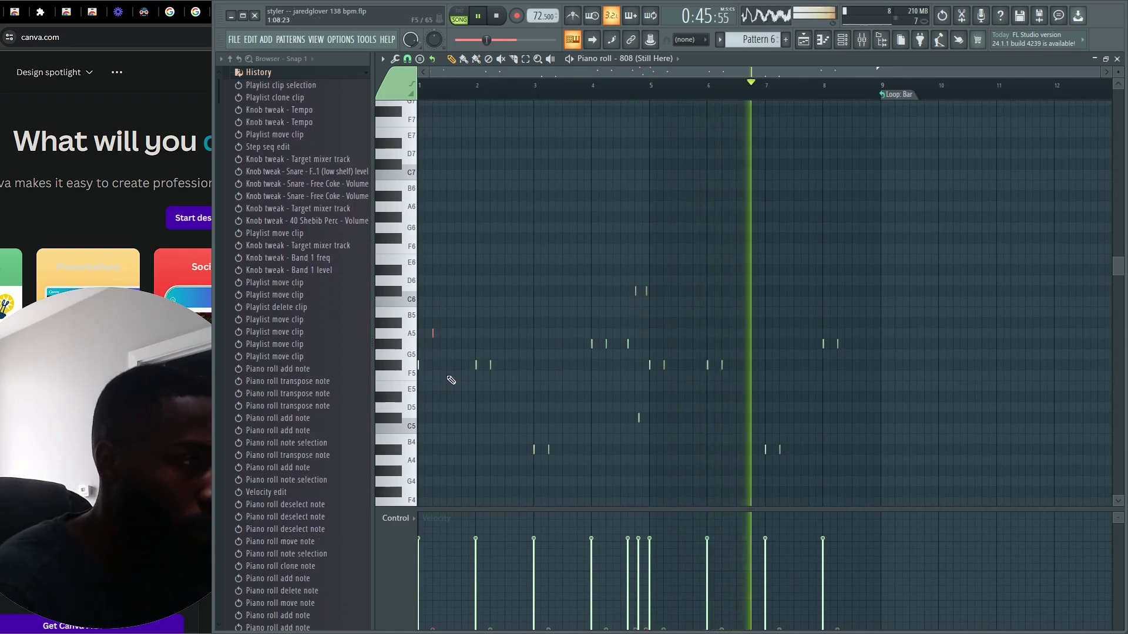
{"action": "key", "text": "shift+Up"}
Raise the quiet F#5 note on beat 2 of bar 2 to C#6.
{"action": "left_click_drag", "start_coordinate": [486, 360], "coordinate": [503, 377]}
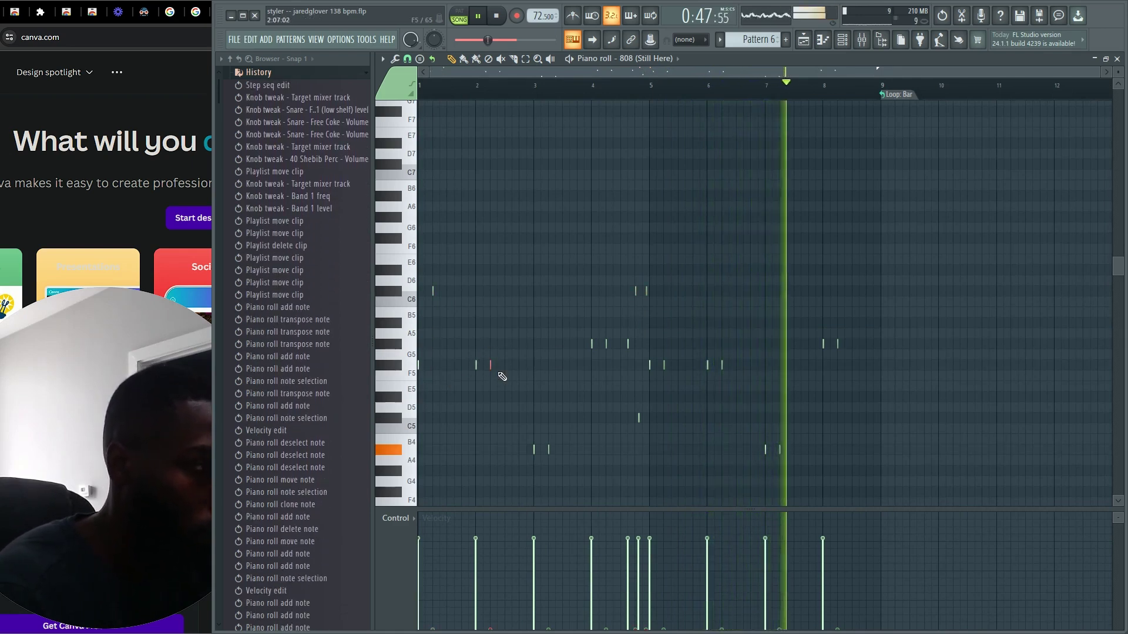
{"action": "key", "text": "shift+Up"}
{"action": "key", "text": "shift+Up"}
{"action": "key", "text": "shift+Up"}
{"action": "key", "text": "shift+Up"}
{"action": "key", "text": "shift+Up"}
{"action": "key", "text": "shift+Up"}
{"action": "key", "text": "shift+Up"}
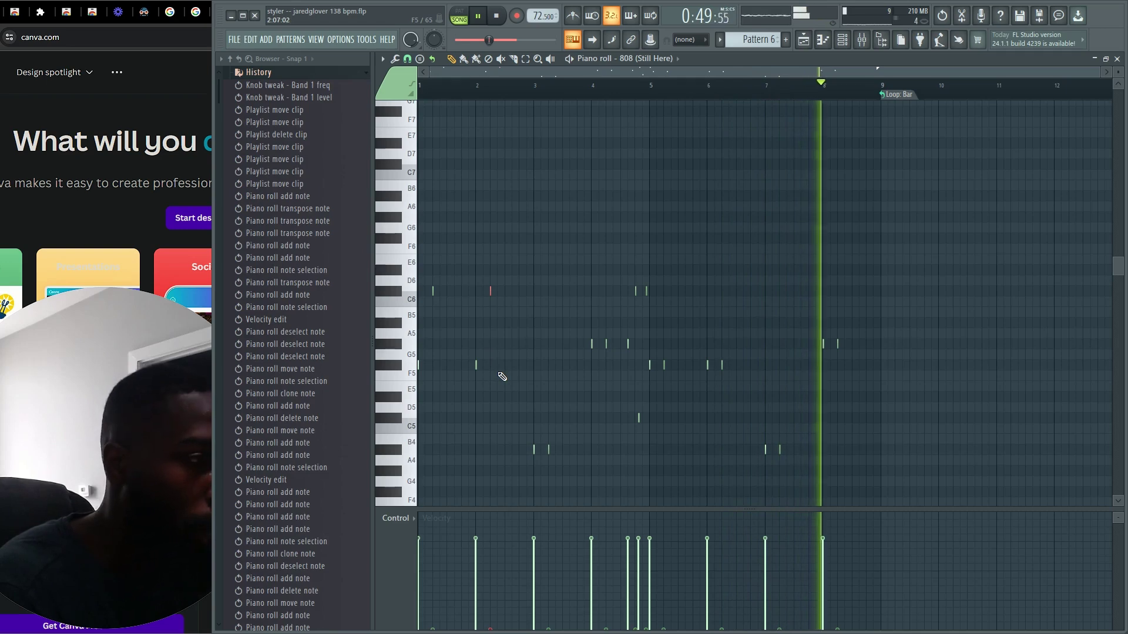
Transpose the quiet A#4 note on beat 2 of bar 3 up to C#6.
{"action": "left_click_drag", "start_coordinate": [545, 435], "coordinate": [564, 464]}
{"action": "key", "text": "shift+Up"}
{"action": "key", "text": "shift+Up"}
{"action": "key", "text": "shift+Up"}
{"action": "key", "text": "shift+Up"}
{"action": "key", "text": "shift+Up"}
{"action": "key", "text": "shift+Up"}
{"action": "key", "text": "shift+Up"}
{"action": "key", "text": "shift+Up"}
{"action": "key", "text": "shift+Up"}
{"action": "key", "text": "shift+Up"}
{"action": "key", "text": "shift+Up"}
{"action": "key", "text": "shift+Up"}
{"action": "key", "text": "shift+Up"}
{"action": "key", "text": "shift+Up"}
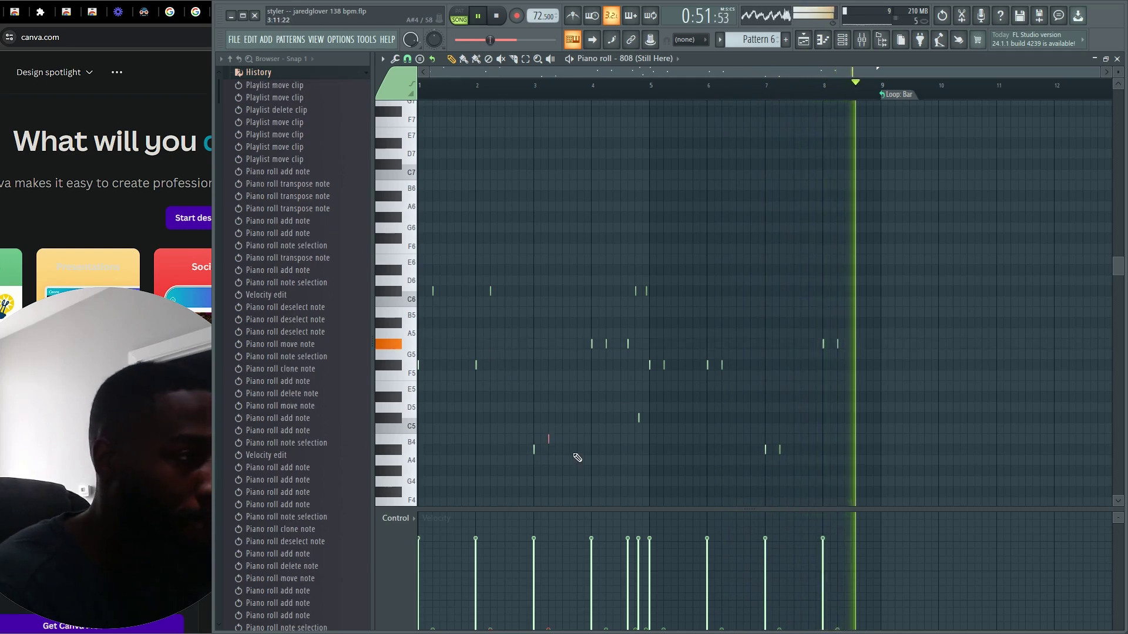
{"action": "key", "text": "shift+Up"}
{"action": "key", "text": "shift+Up"}
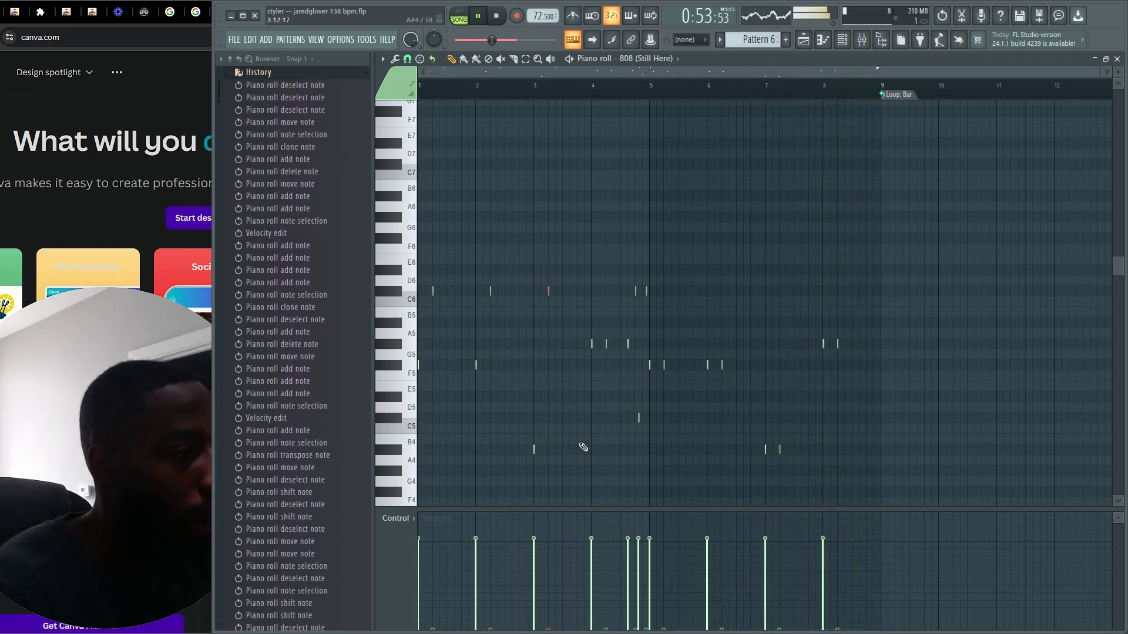
Select all the quiet C#6 notes in bars 1 to 4 and copy them to bars 5 to 8.
{"action": "scroll", "coordinate": [655, 439], "scroll_direction": "up", "scroll_amount": 5}
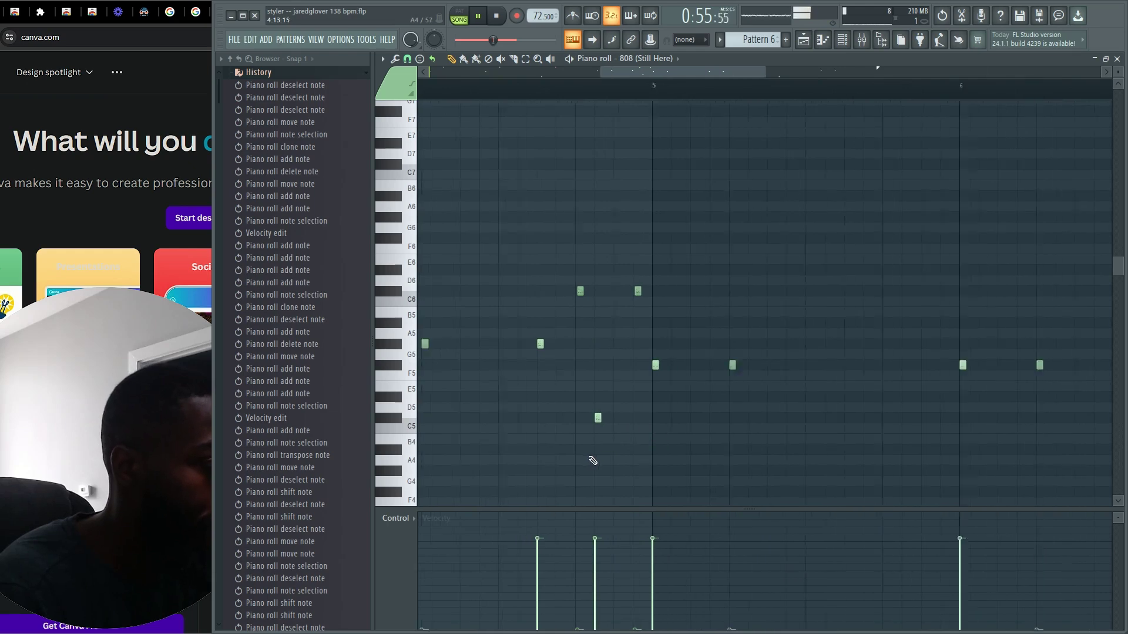
{"action": "scroll", "coordinate": [611, 461], "scroll_direction": "down", "scroll_amount": 5}
{"action": "left_click_drag", "start_coordinate": [694, 259], "coordinate": [325, 313]}
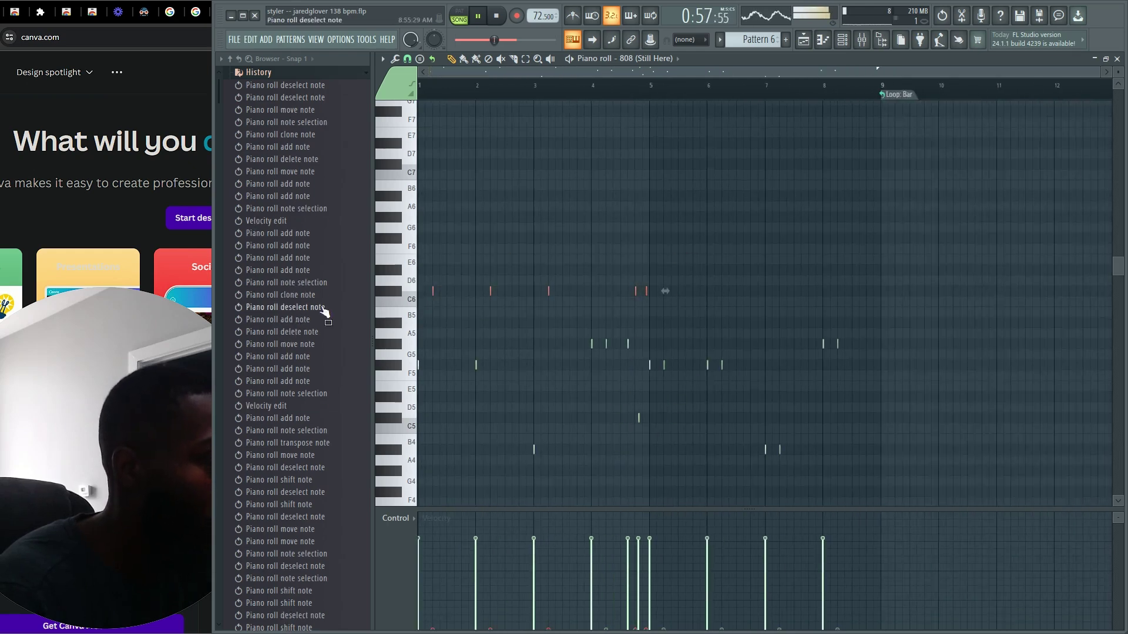
{"action": "key", "text": "shift+Left"}
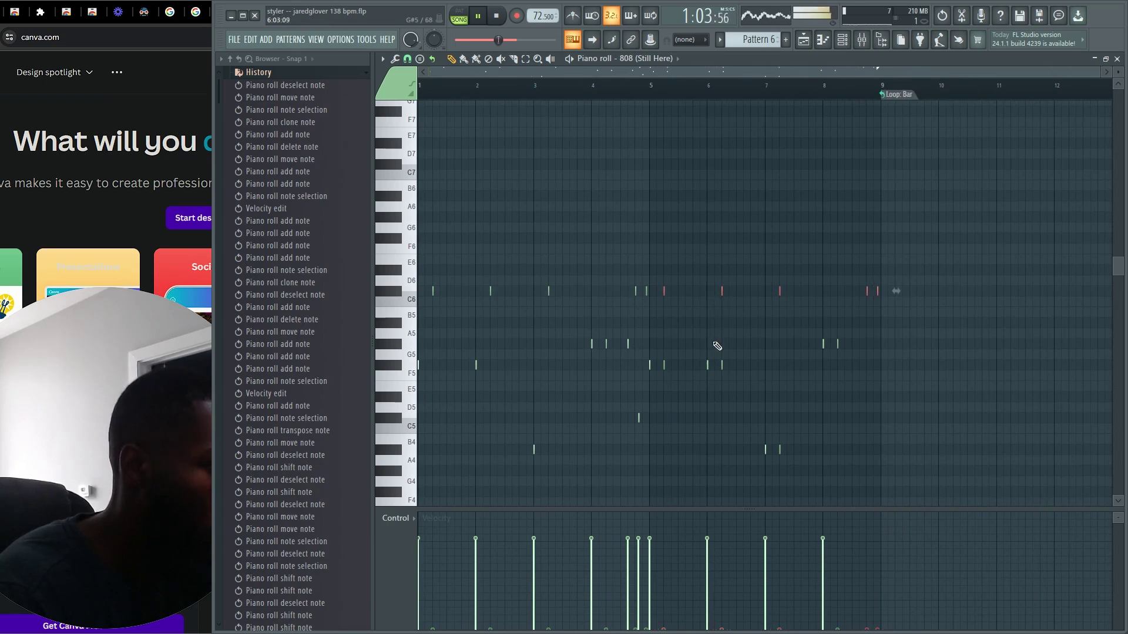
Delete the old quiet F#5, A#4 and G#5 notes on beat 2 of bars 5 to 8 and play the 808 line back.
{"action": "right_click", "coordinate": [664, 364]}
{"action": "right_click", "coordinate": [721, 365]}
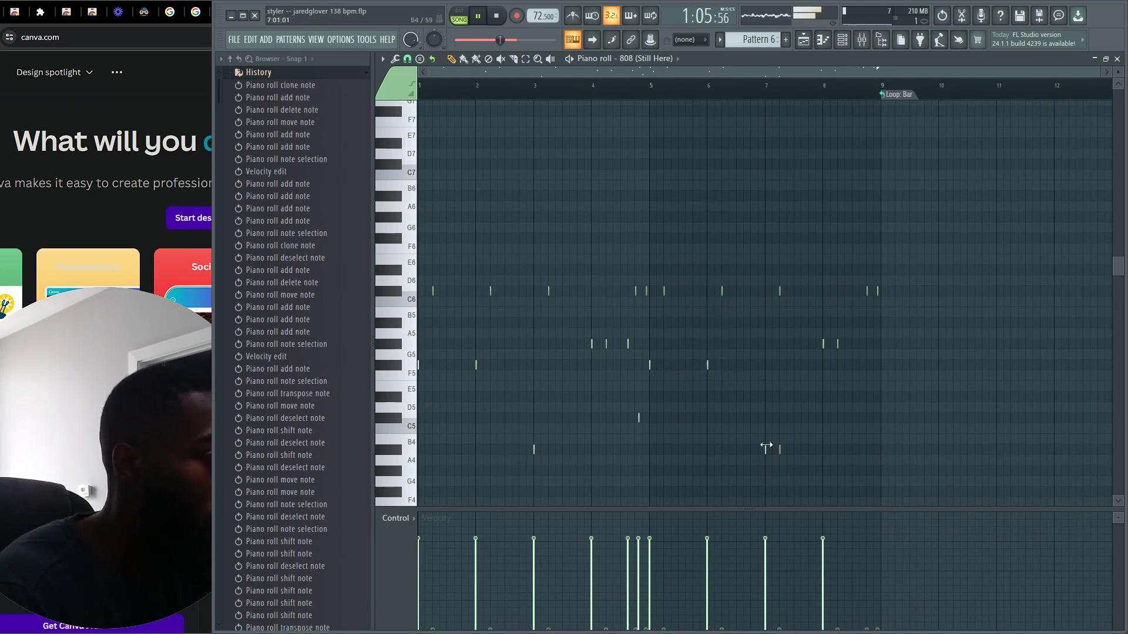
{"action": "right_click", "coordinate": [776, 451]}
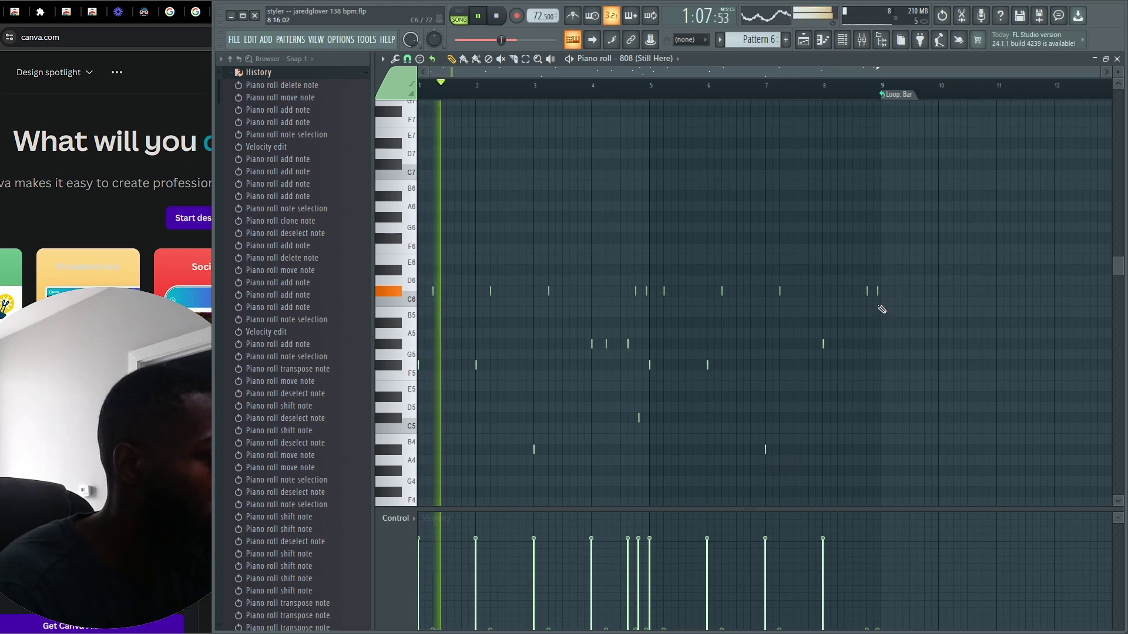
{"action": "scroll", "coordinate": [879, 364], "scroll_direction": "up", "scroll_amount": 6}
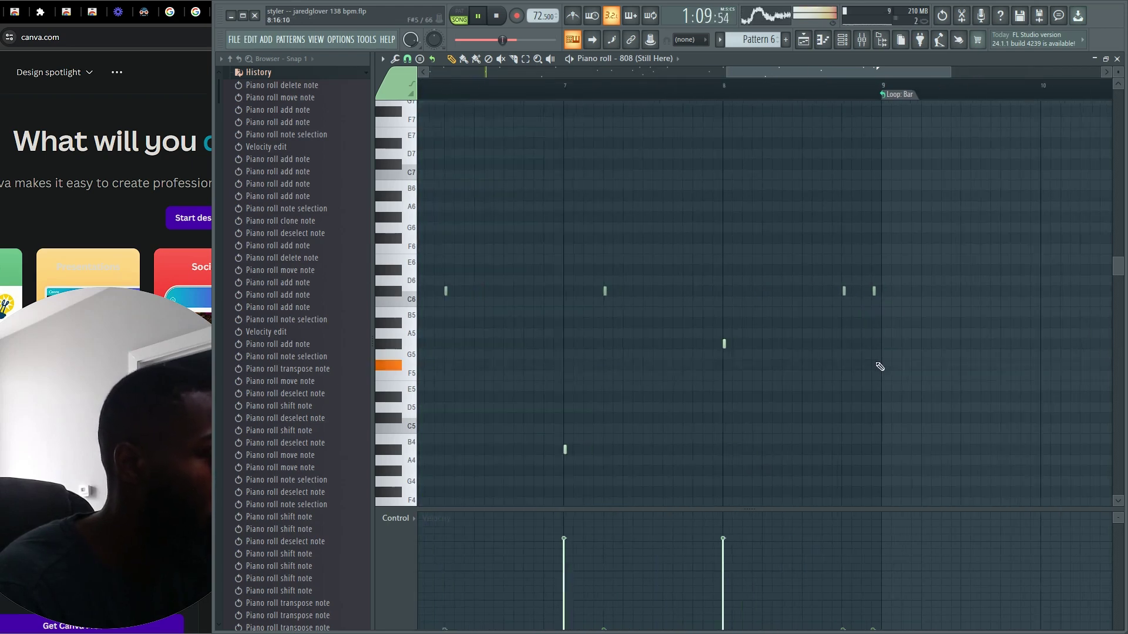
{"action": "scroll", "coordinate": [873, 358], "scroll_direction": "down", "scroll_amount": 6}
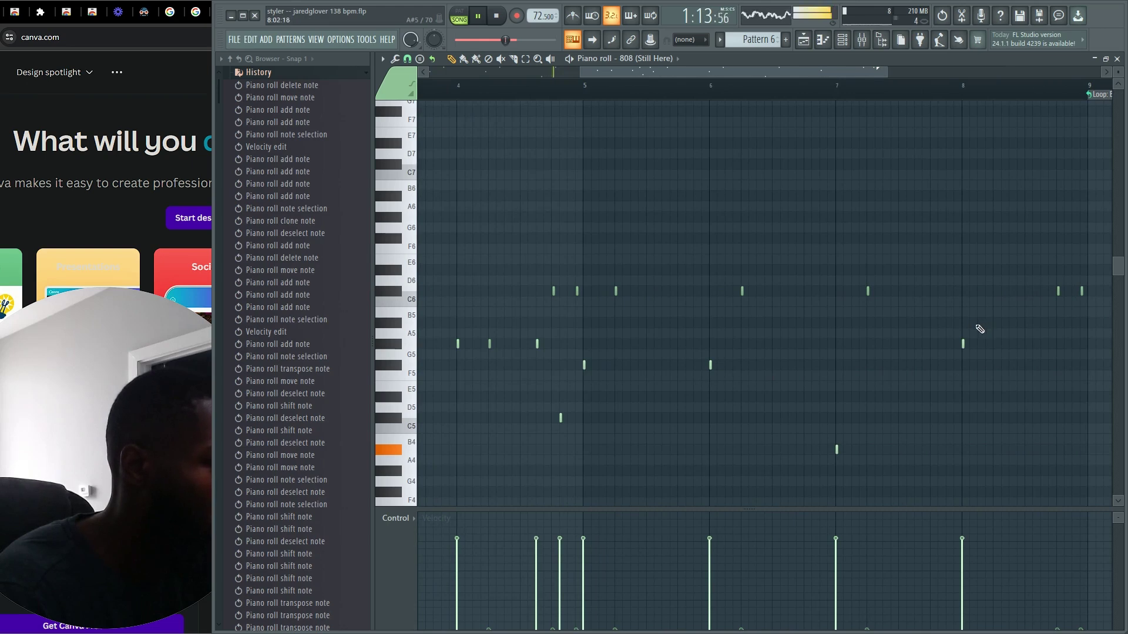
{"action": "key", "text": "space"}
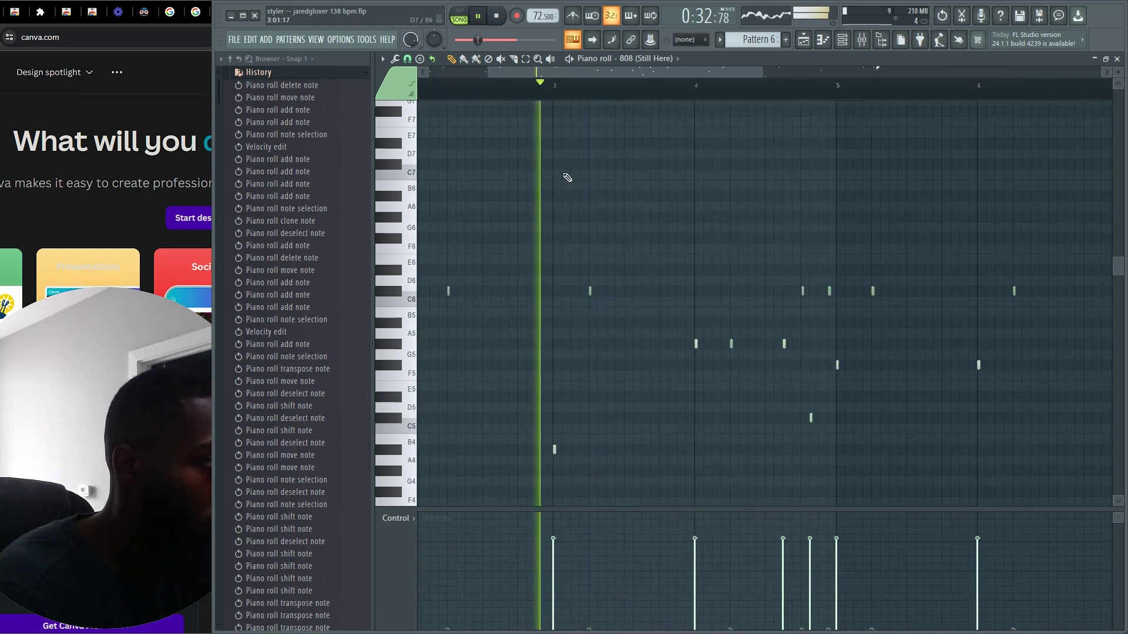
Delete all the 808 notes in bars 5 to 8, keeping the four-bar line in bars 1 to 4.
{"action": "key", "text": "space"}
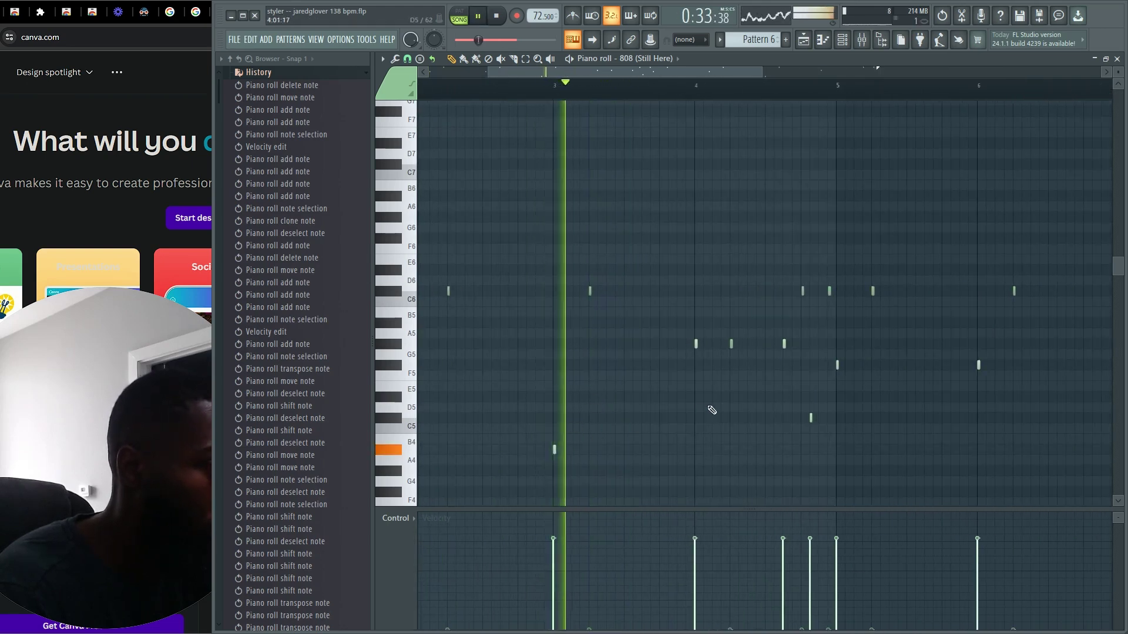
{"action": "scroll", "coordinate": [911, 372], "scroll_direction": "down", "scroll_amount": 4}
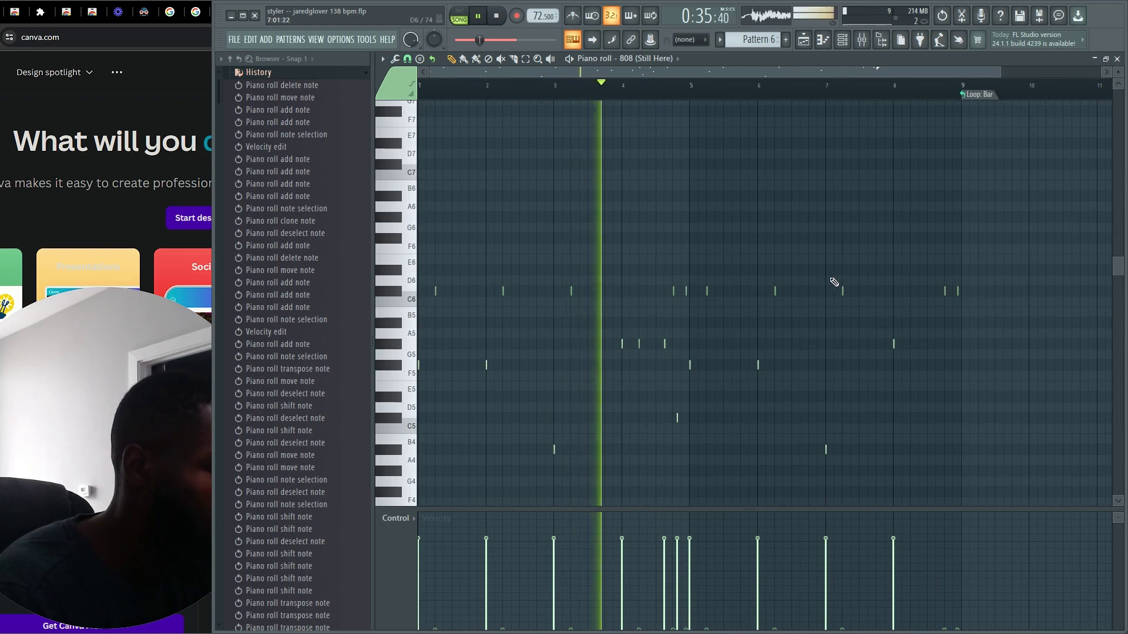
{"action": "left_click_drag", "start_coordinate": [1018, 245], "coordinate": [691, 379]}
{"action": "key", "text": "Delete"}
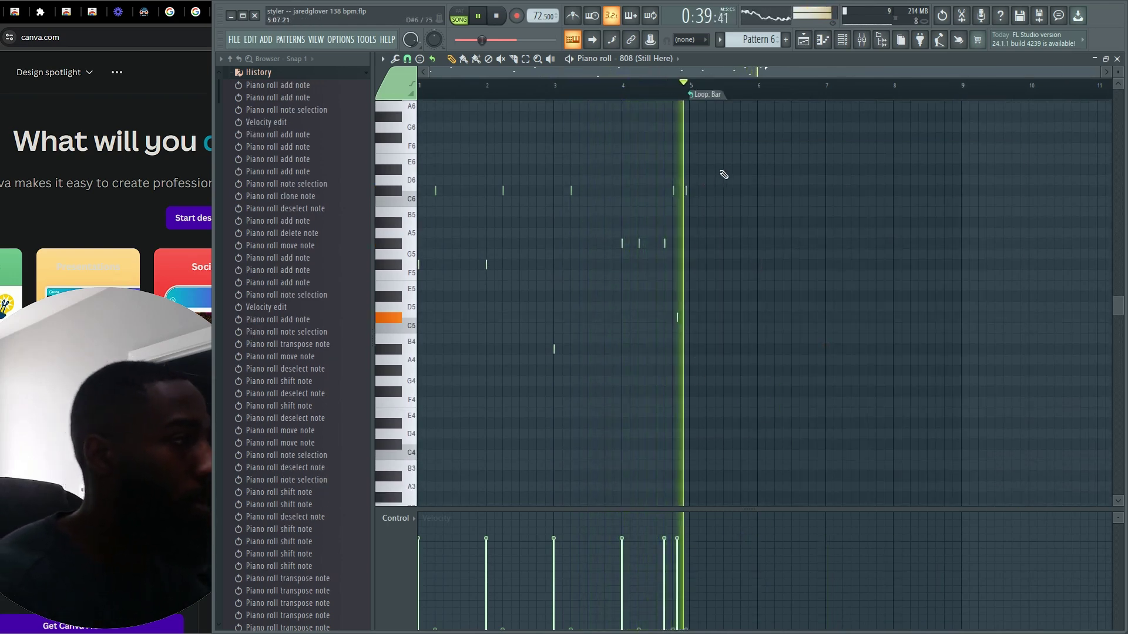
{"action": "left_click_drag", "start_coordinate": [727, 171], "coordinate": [323, 416]}
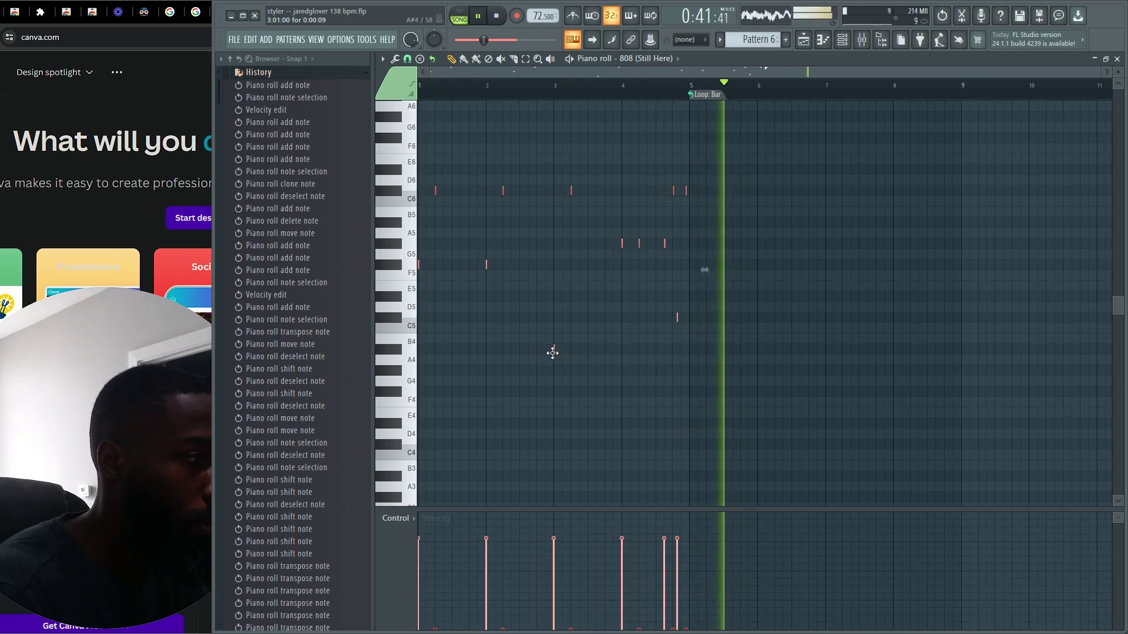
{"action": "left_click", "coordinate": [632, 372], "text": "ctrl"}
With the playlist arrangement open, collapse the browser's History list and save the project.
{"action": "left_click", "coordinate": [803, 40]}
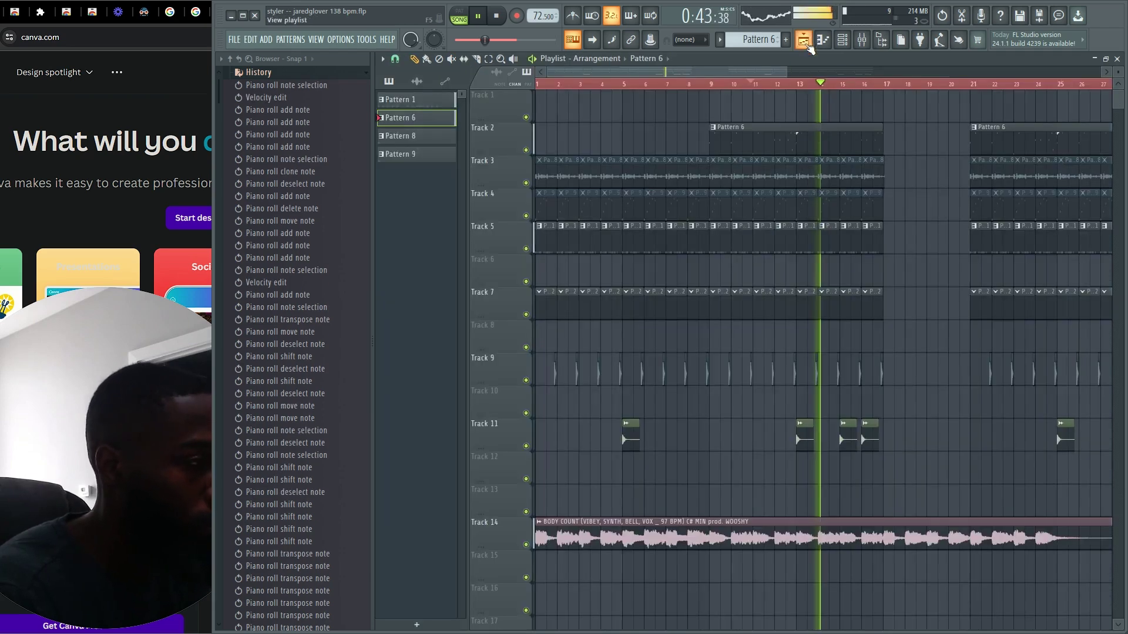
{"action": "scroll", "coordinate": [764, 229], "scroll_direction": "down", "scroll_amount": 2, "text": "ctrl"}
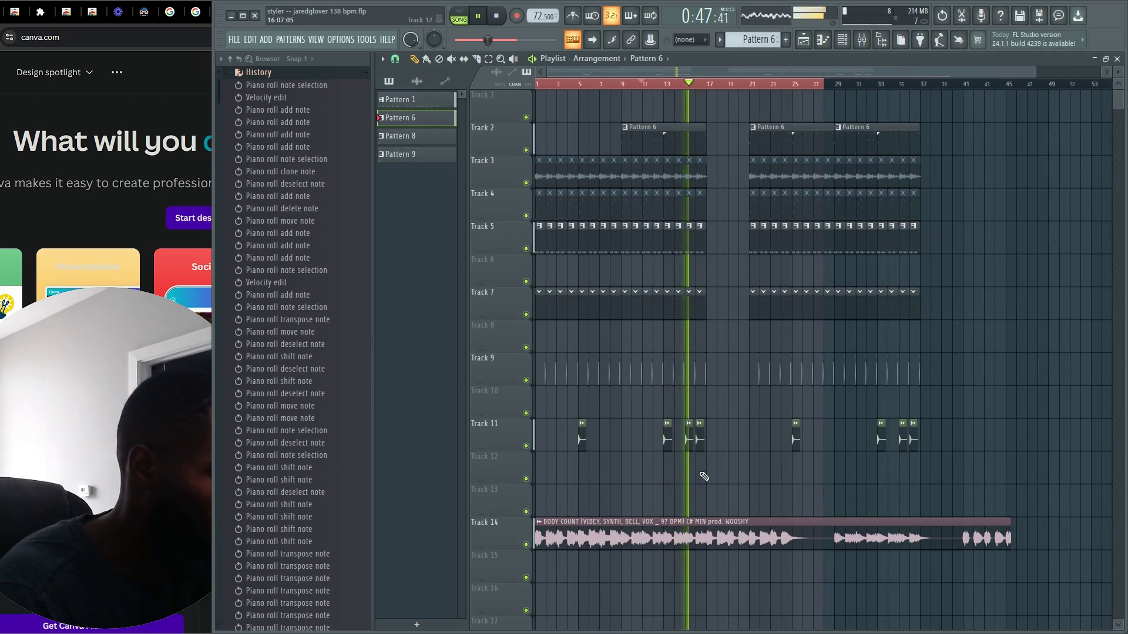
{"action": "left_click", "coordinate": [302, 74]}
{"action": "key", "text": "ctrl+s"}
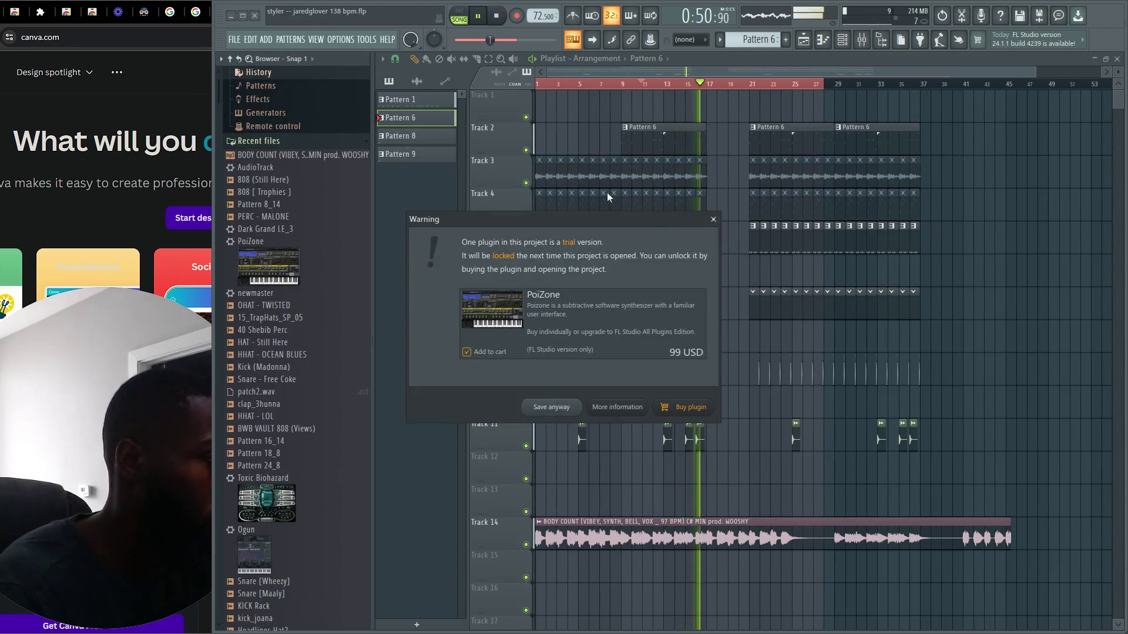
Save the project despite the trial plugin, and move all clips above Track 14 eight bars along so they start at bar 9.
{"action": "left_click", "coordinate": [551, 407]}
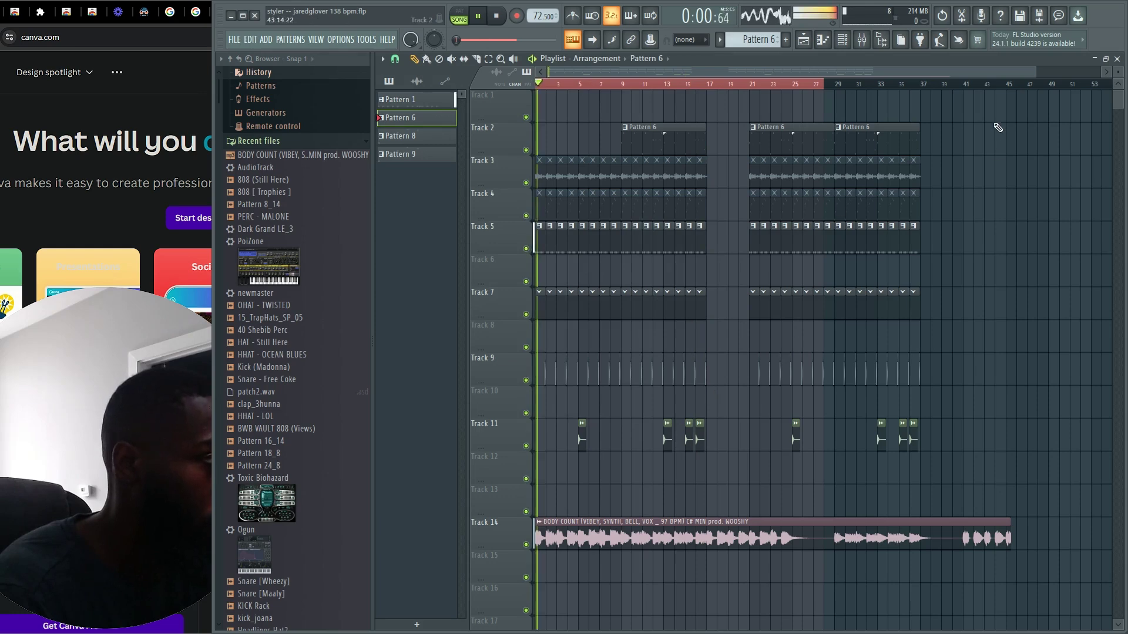
{"action": "left_click_drag", "start_coordinate": [997, 128], "coordinate": [534, 458]}
{"action": "left_click_drag", "start_coordinate": [559, 307], "coordinate": [629, 312]}
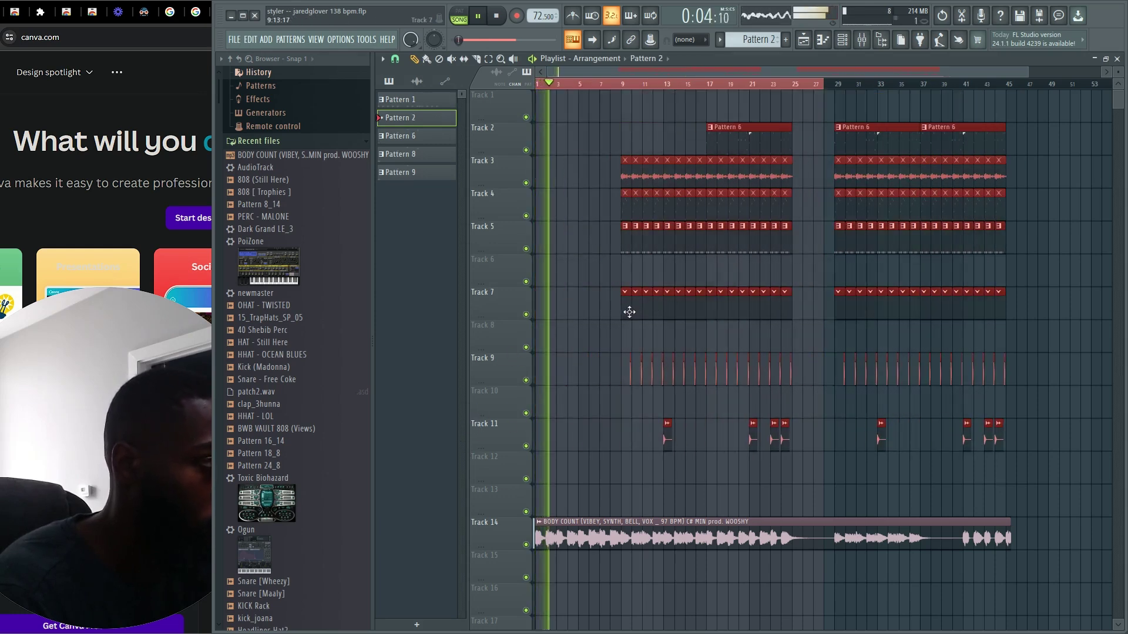
{"action": "left_click", "coordinate": [585, 395]}
Pick the BODY COUNT sample clip on Track 14 and set the project tempo to 73 BPM.
{"action": "scroll", "coordinate": [587, 395], "scroll_direction": "down", "scroll_amount": 5}
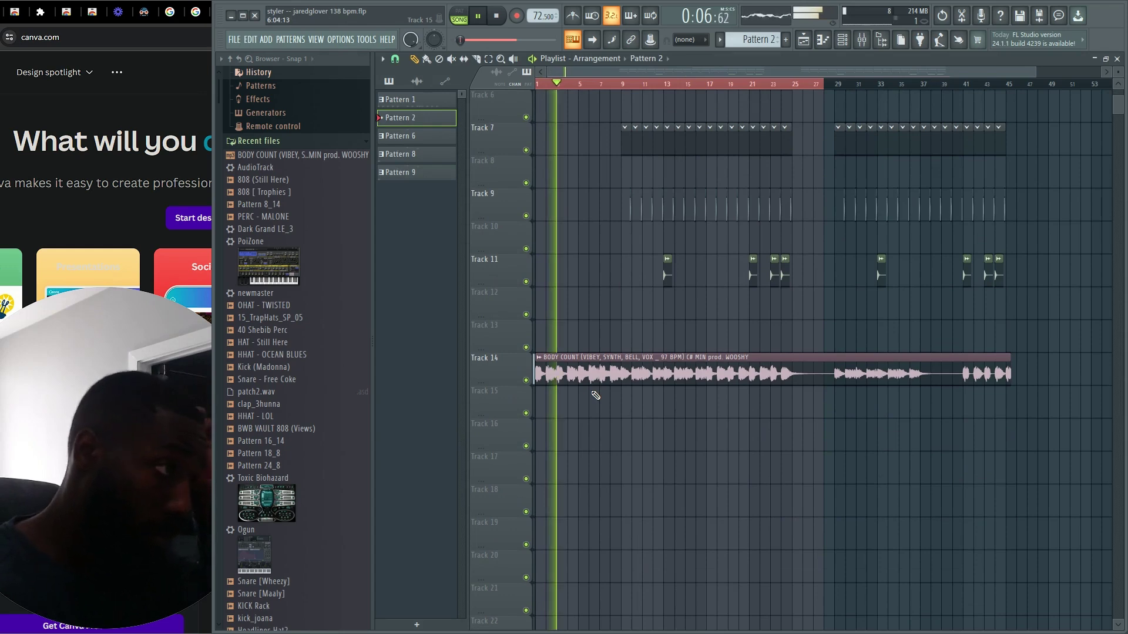
{"action": "left_click", "coordinate": [573, 378]}
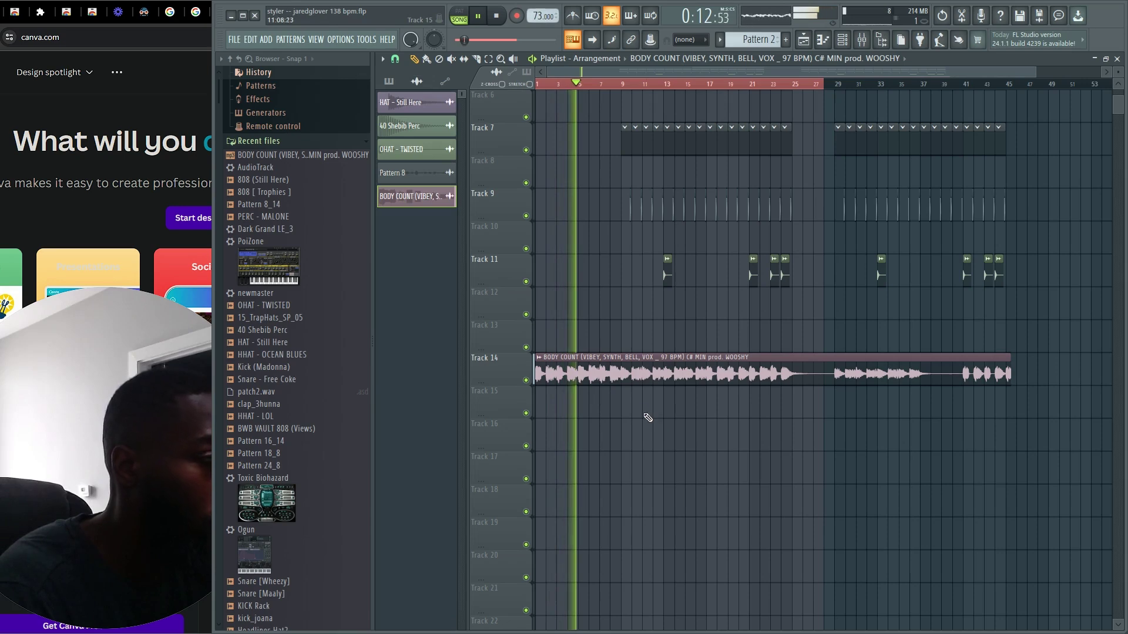
{"action": "scroll", "coordinate": [635, 407], "scroll_direction": "down", "scroll_amount": 1}
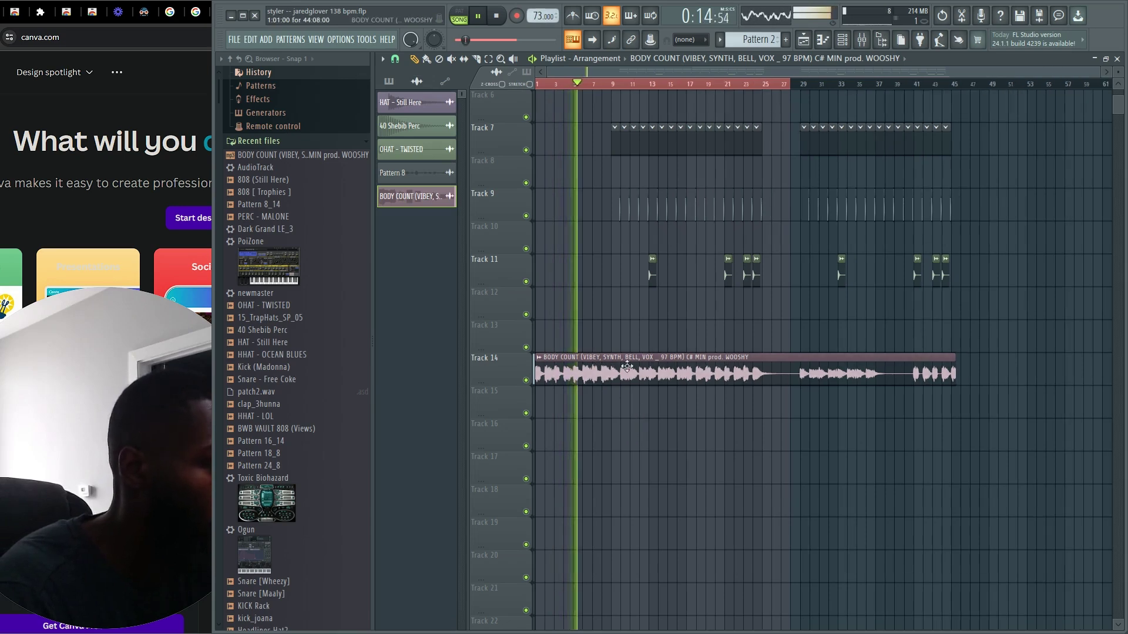
{"action": "scroll", "coordinate": [627, 367], "scroll_direction": "up", "scroll_amount": 3}
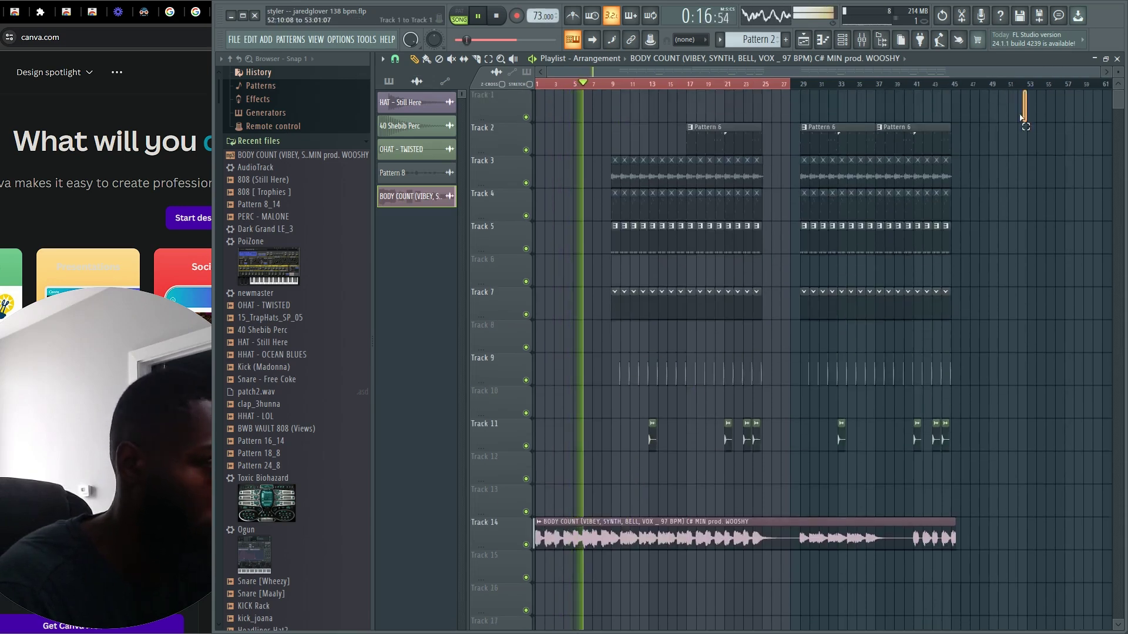
{"action": "left_click_drag", "start_coordinate": [1025, 125], "coordinate": [586, 476]}
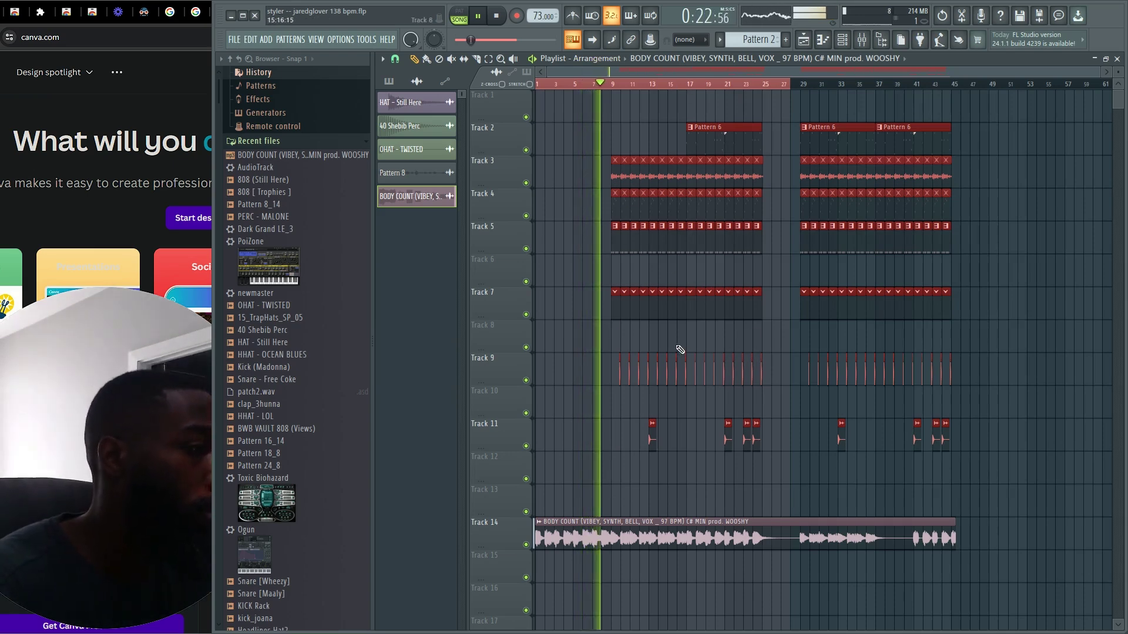
{"action": "scroll", "coordinate": [633, 394], "scroll_direction": "up", "scroll_amount": 5}
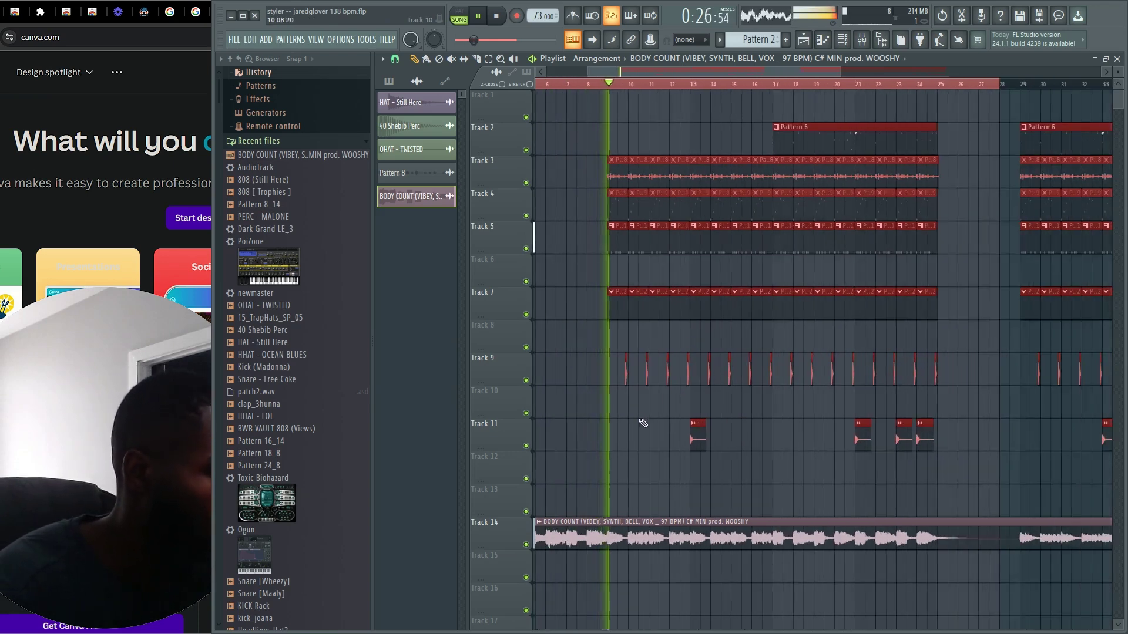
{"action": "left_click", "coordinate": [679, 415], "text": "ctrl"}
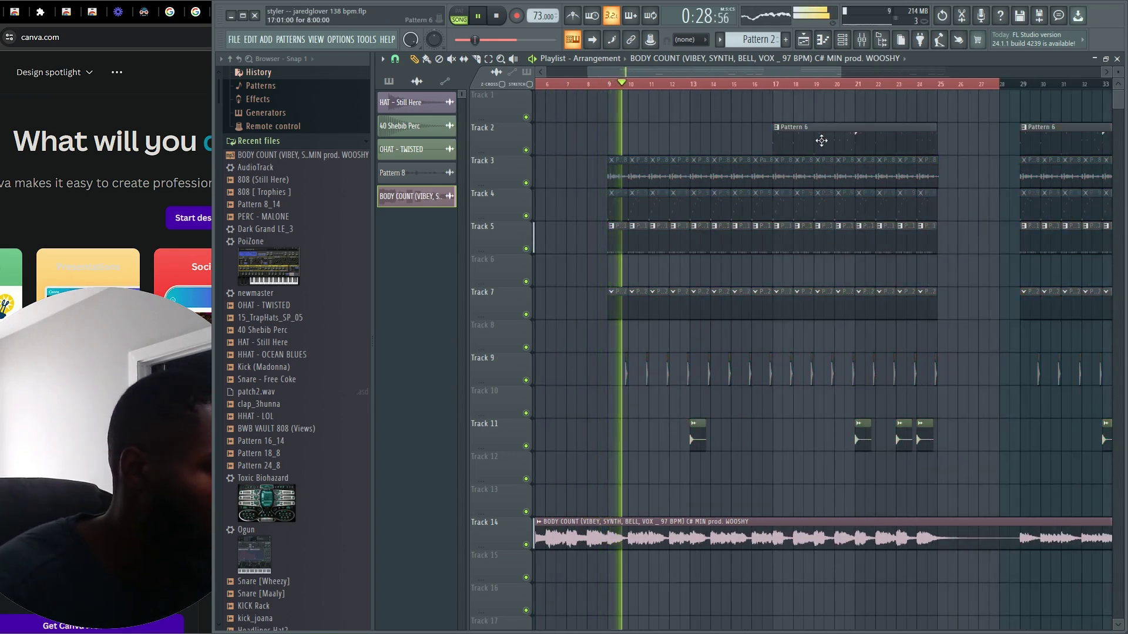
Route the Kick (Madonna) channel to mixer track 8 with a raised fader and a high-shelf EQ level of -1.9 dB.
{"action": "left_click", "coordinate": [845, 40]}
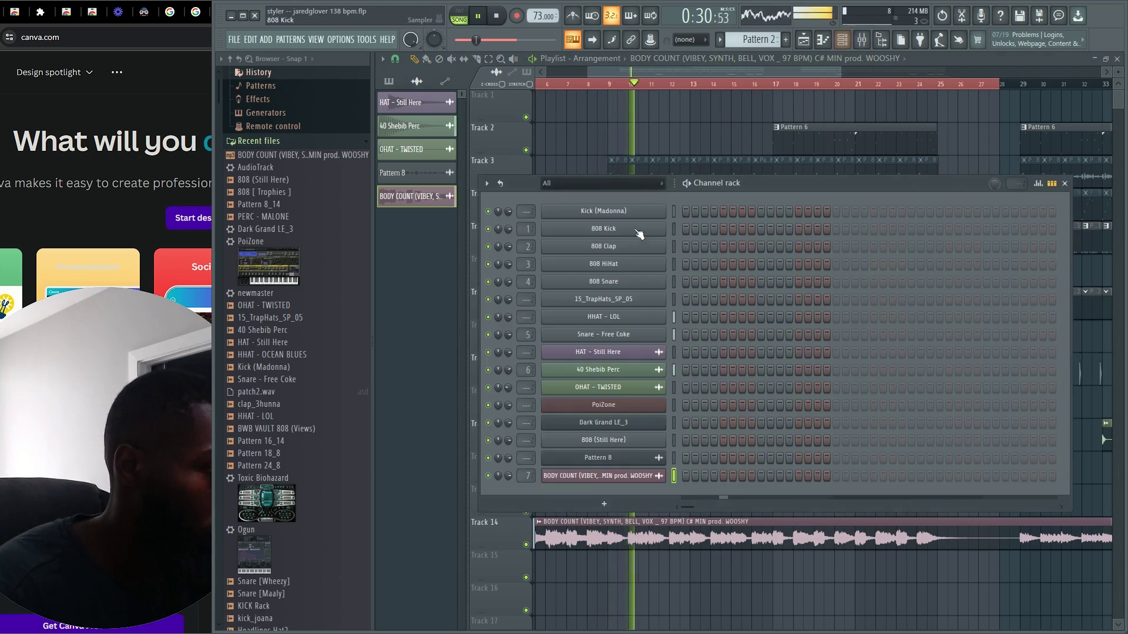
{"action": "left_click", "coordinate": [632, 208]}
{"action": "key", "text": "ctrl+l"}
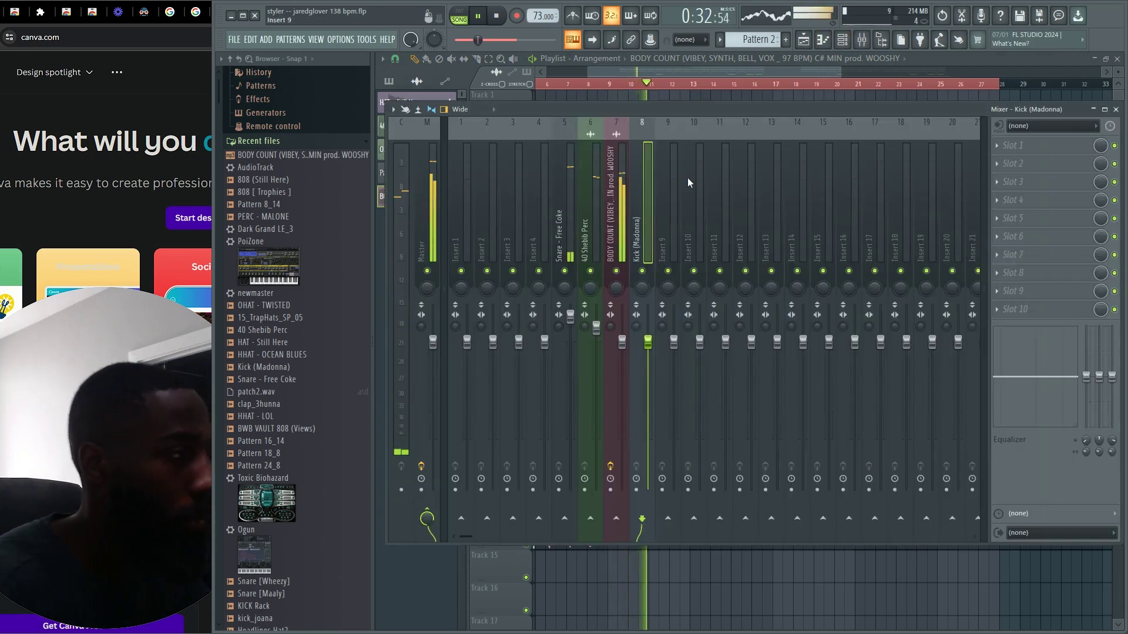
{"action": "left_click_drag", "start_coordinate": [648, 342], "coordinate": [647, 304]}
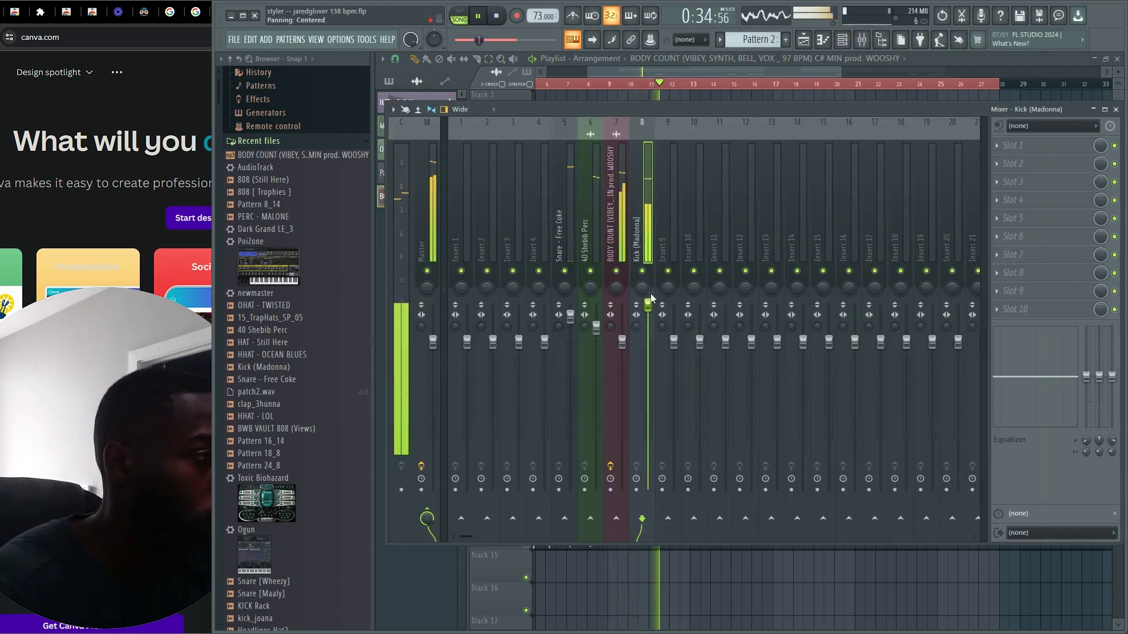
{"action": "left_click_drag", "start_coordinate": [1112, 377], "coordinate": [1111, 380]}
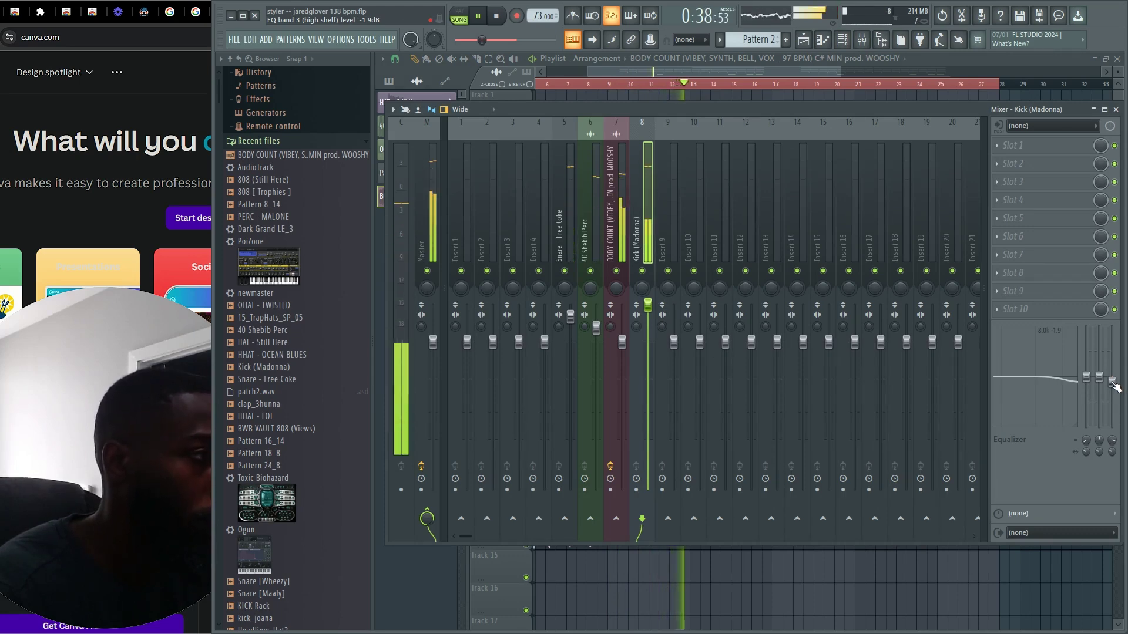
Toggle the Cut itself option for the Kick (Madonna) channel and return to the playlist.
{"action": "left_click", "coordinate": [841, 40]}
{"action": "right_click", "coordinate": [593, 210]}
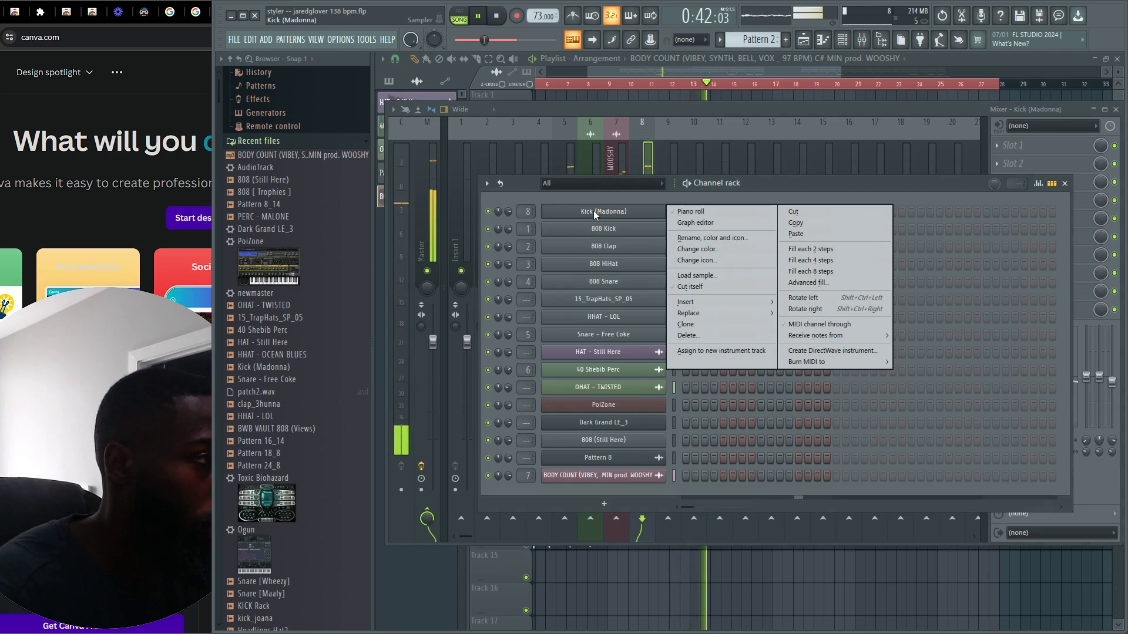
{"action": "left_click", "coordinate": [695, 286]}
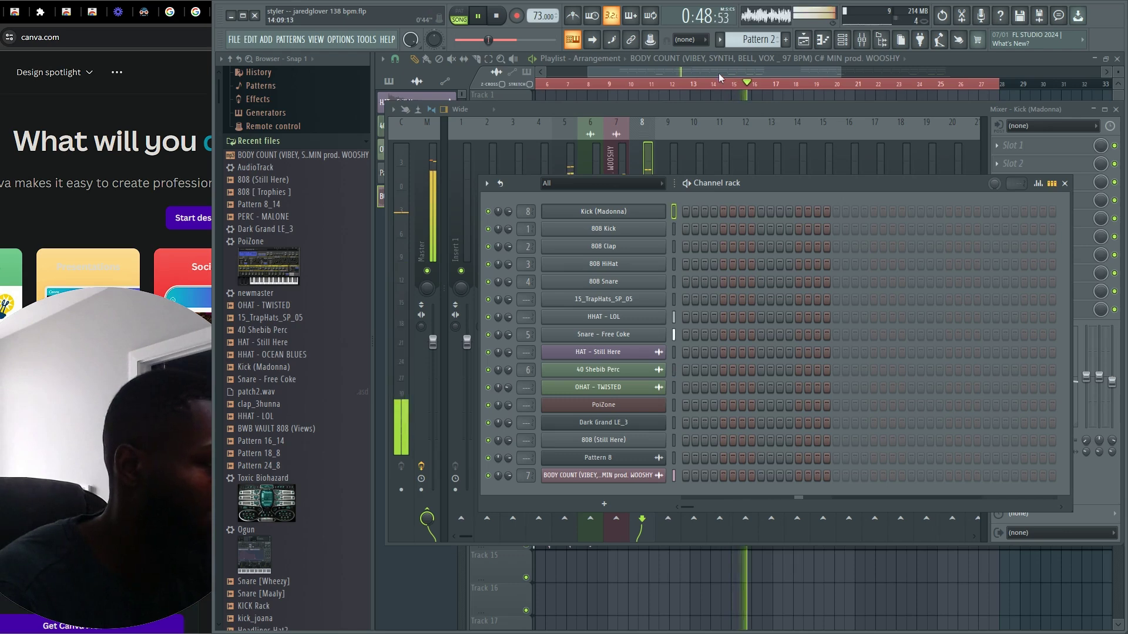
{"action": "key", "text": "F12"}
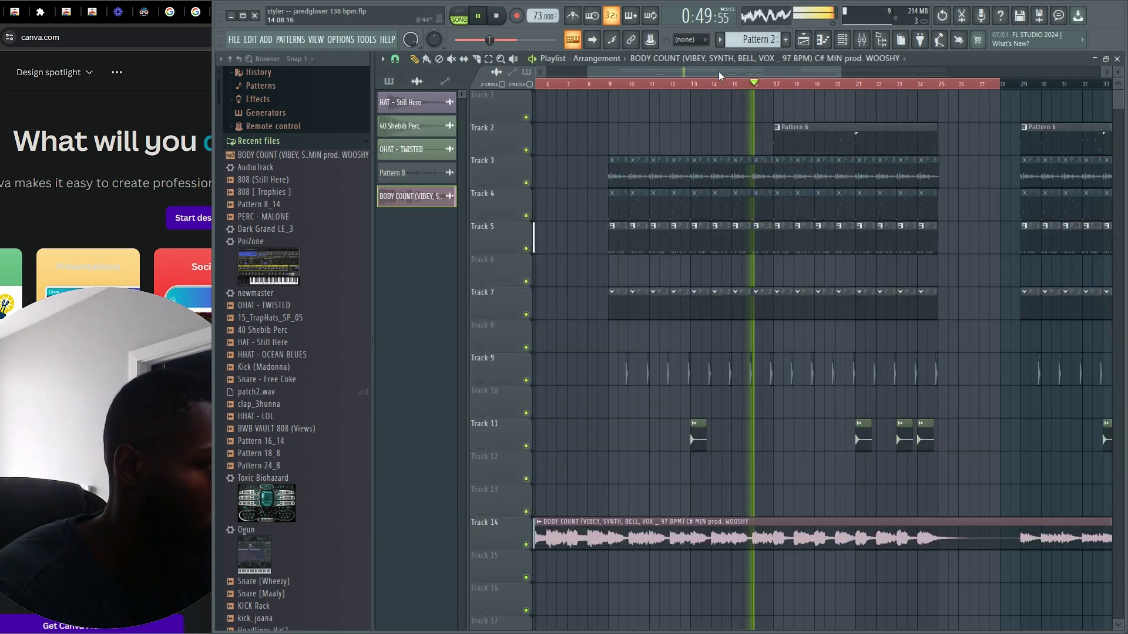
Audition the Snare - Free Coke sample and check its mixer track, then return to the playlist.
{"action": "left_click", "coordinate": [844, 41]}
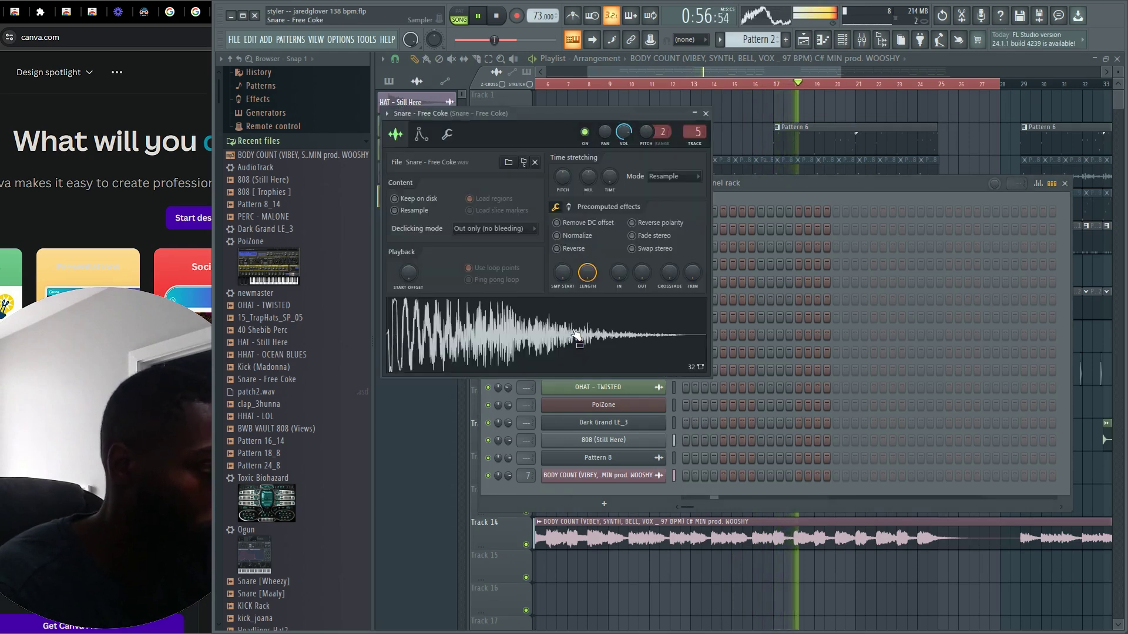
{"action": "left_click", "coordinate": [574, 336]}
{"action": "left_click", "coordinate": [862, 42]}
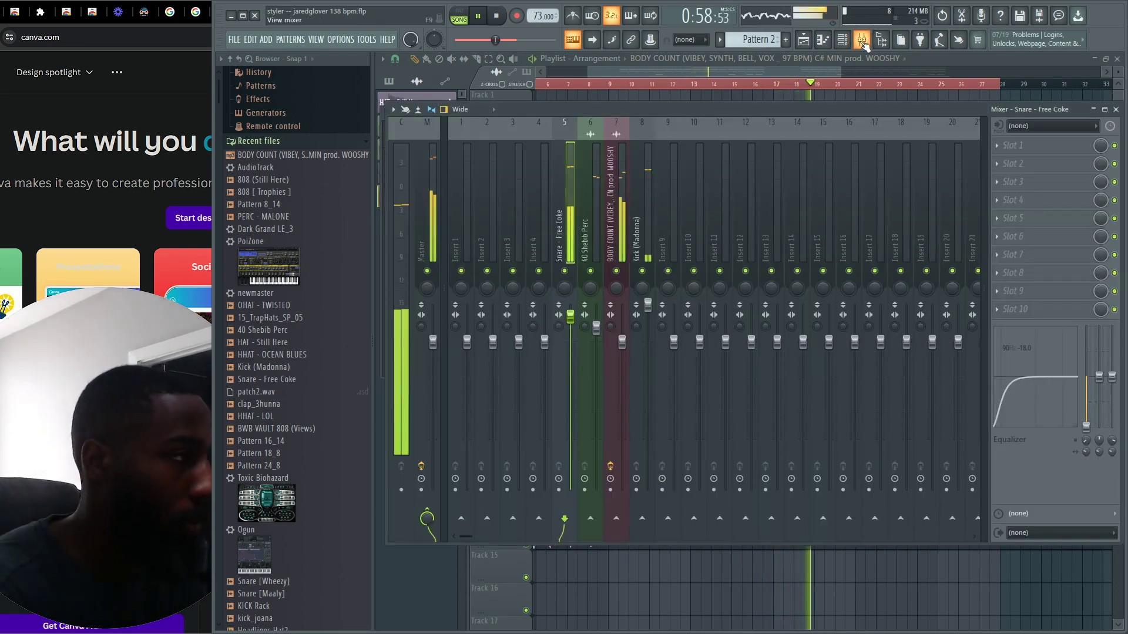
{"action": "left_click", "coordinate": [863, 45]}
{"action": "left_click", "coordinate": [858, 60]}
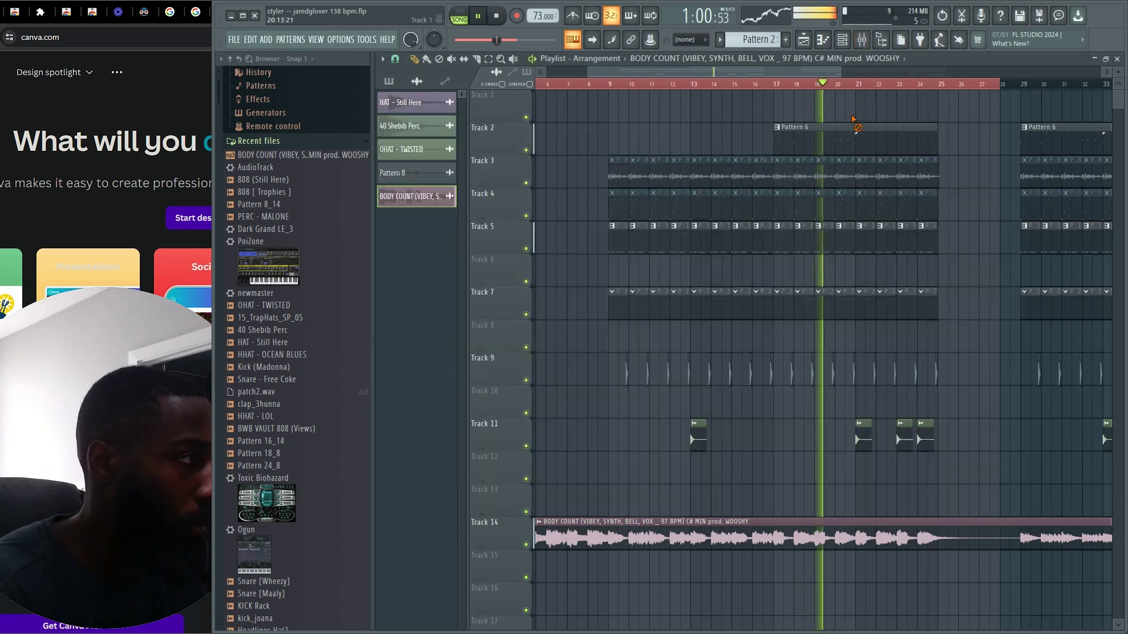
Examine the drum and Pattern 6 clips between about bars 17 and 25 while the song plays.
{"action": "scroll", "coordinate": [835, 217], "scroll_direction": "up", "scroll_amount": 6}
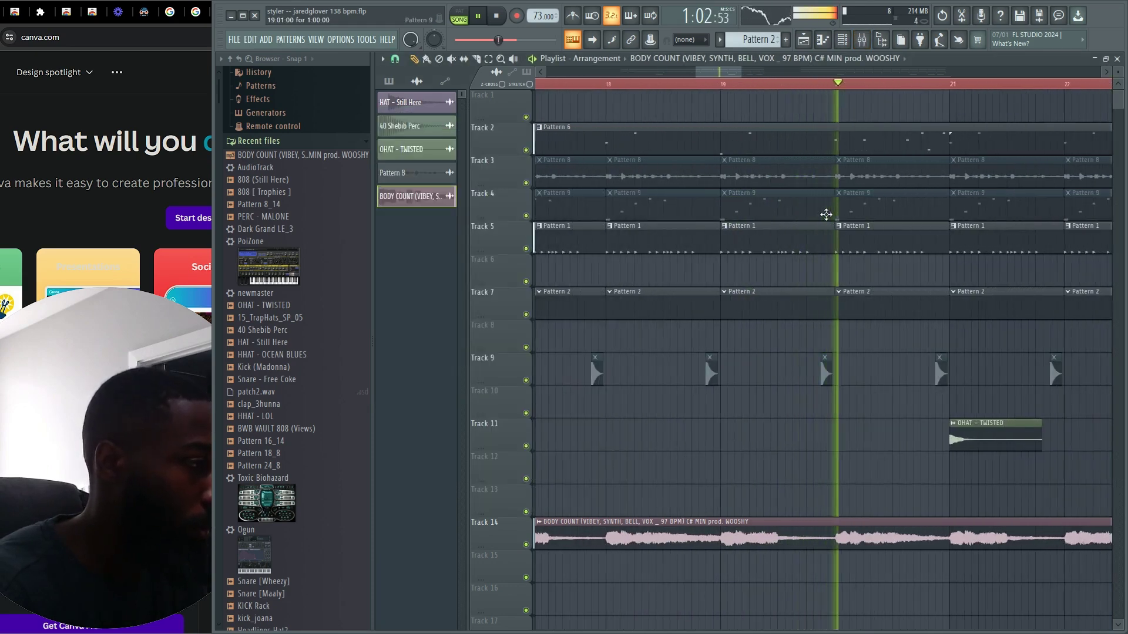
{"action": "scroll", "coordinate": [806, 207], "scroll_direction": "down", "scroll_amount": 2}
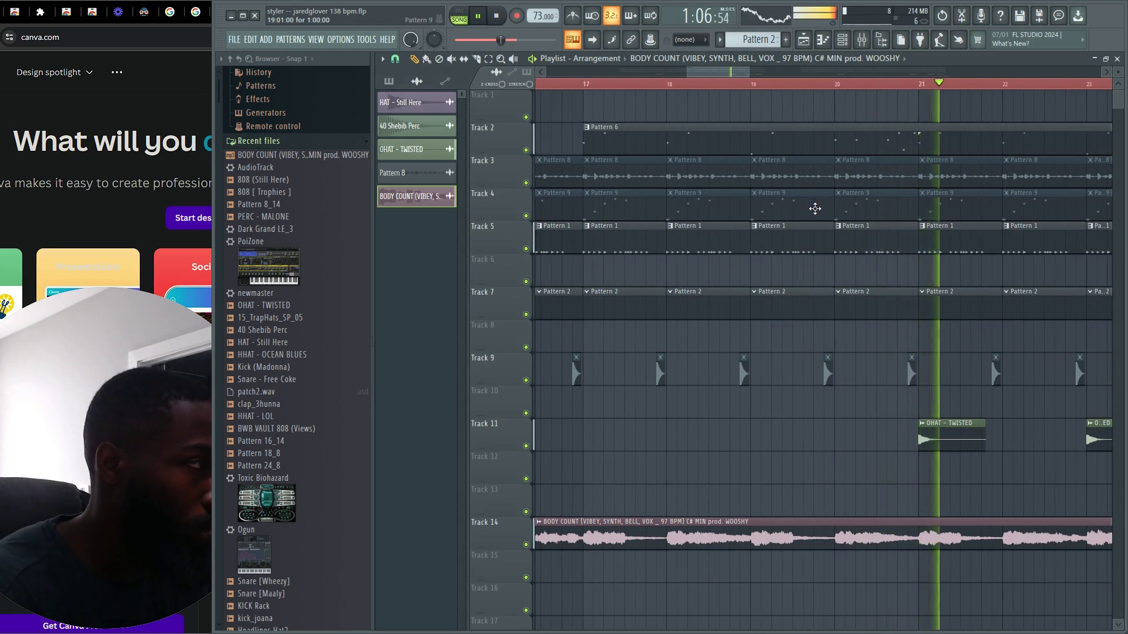
{"action": "scroll", "coordinate": [807, 199], "scroll_direction": "down", "scroll_amount": 3}
{"action": "left_click", "coordinate": [788, 143]}
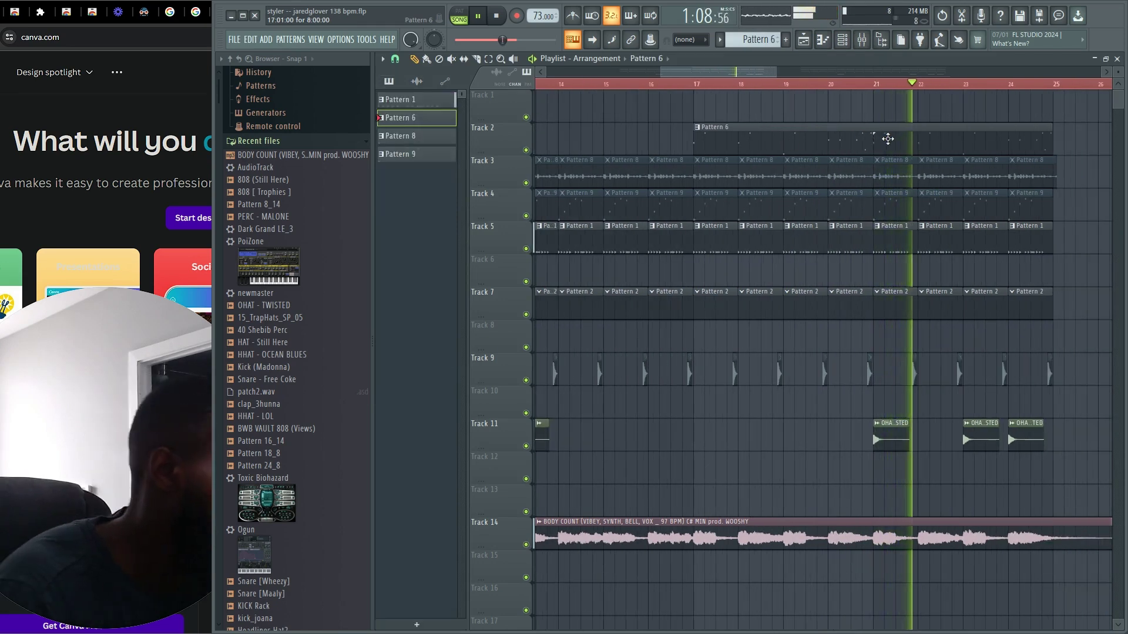
{"action": "scroll", "coordinate": [997, 188], "scroll_direction": "up", "scroll_amount": 3}
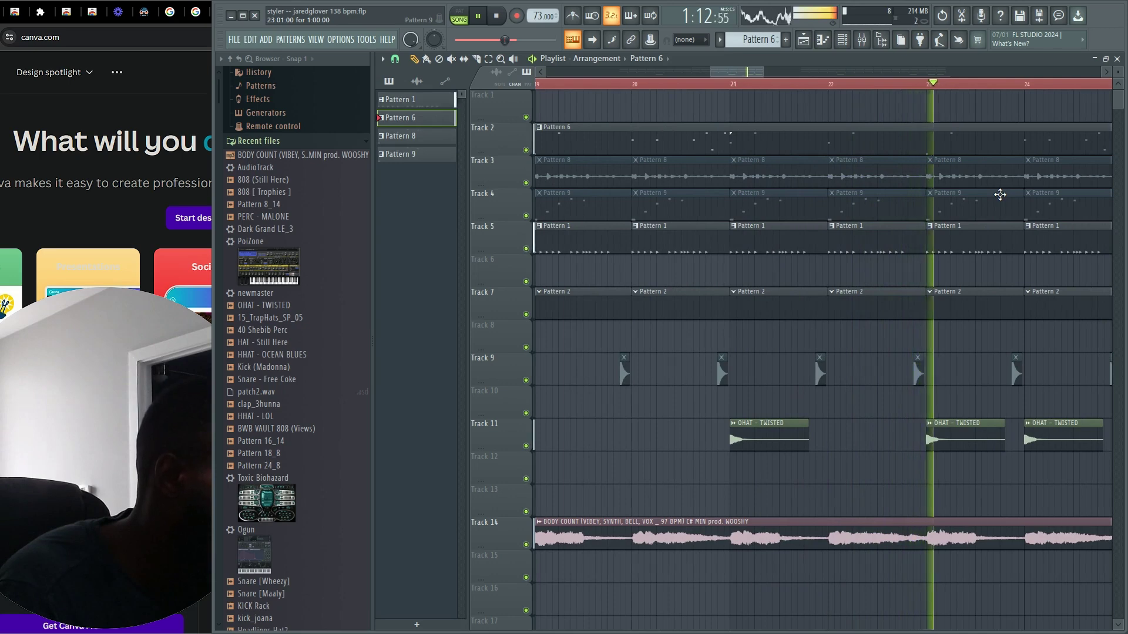
{"action": "scroll", "coordinate": [995, 187], "scroll_direction": "down", "scroll_amount": 4}
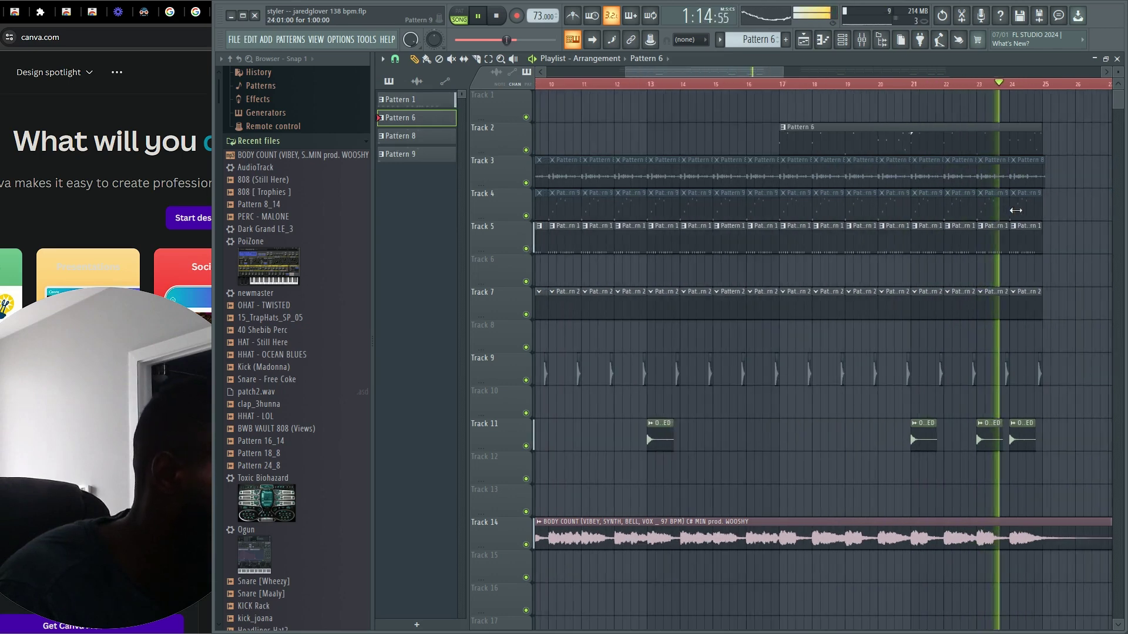
{"action": "scroll", "coordinate": [1022, 205], "scroll_direction": "down", "scroll_amount": 5}
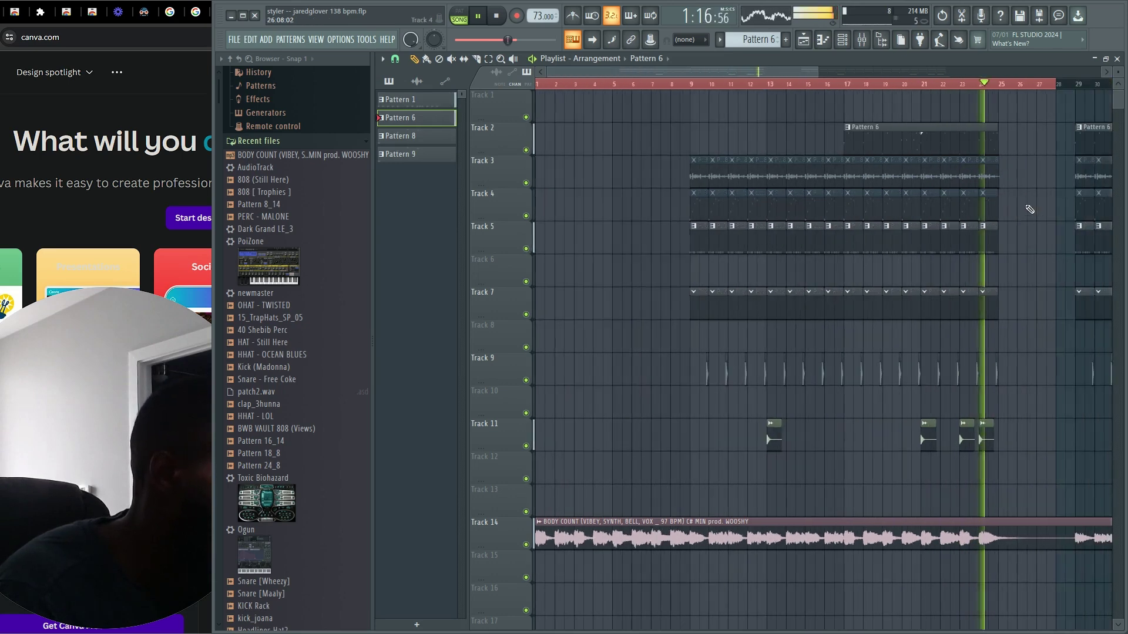
Place a second BODY COUNT clip on Track 15 at bar 25 and extend the timeline selection through bar 63.
{"action": "scroll", "coordinate": [1032, 203], "scroll_direction": "down", "scroll_amount": 1}
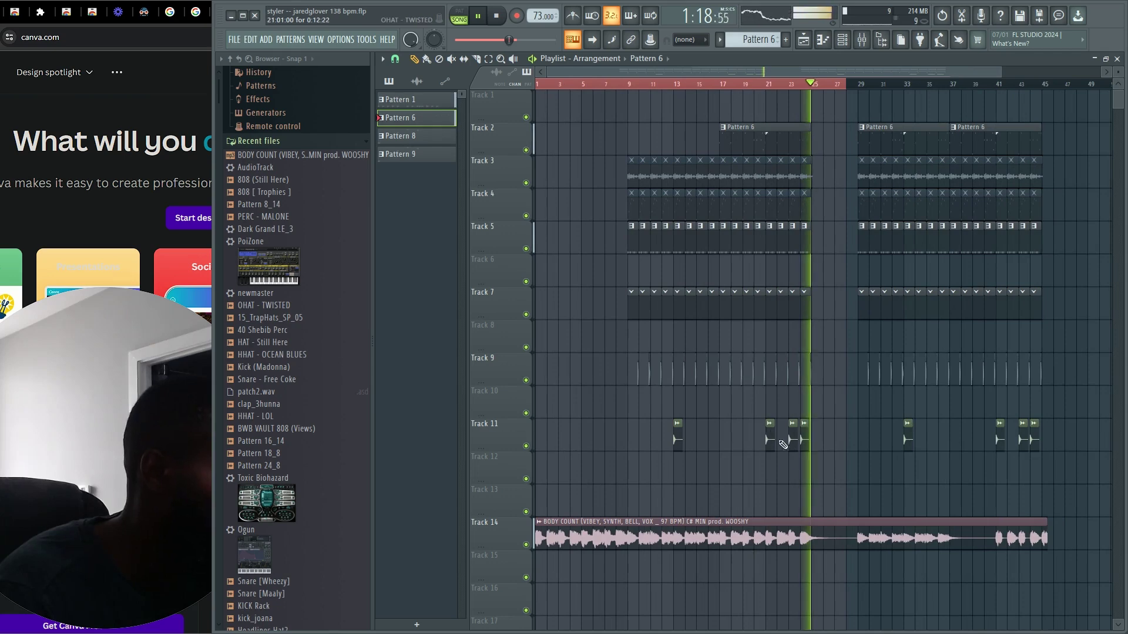
{"action": "left_click", "coordinate": [810, 538]}
{"action": "left_click", "coordinate": [815, 569]}
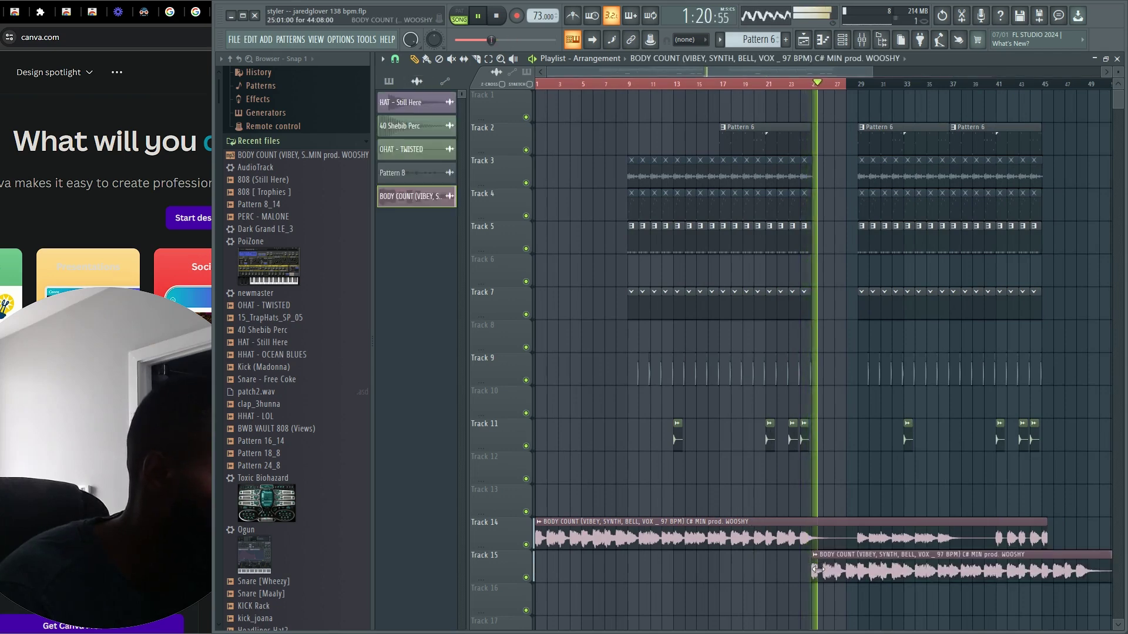
{"action": "scroll", "coordinate": [932, 387], "scroll_direction": "down", "scroll_amount": 3}
{"action": "left_click_drag", "start_coordinate": [974, 86], "coordinate": [1002, 90]}
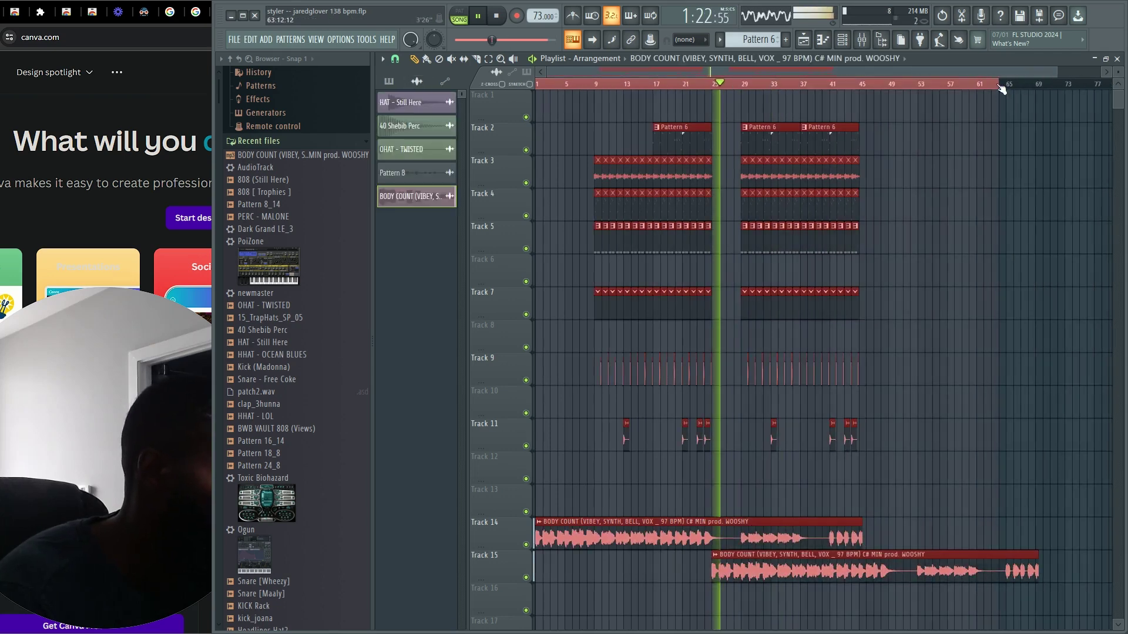
Shorten the BODY COUNT clip on Track 14 to 26 bars by trimming its end.
{"action": "left_click_drag", "start_coordinate": [936, 117], "coordinate": [729, 487]}
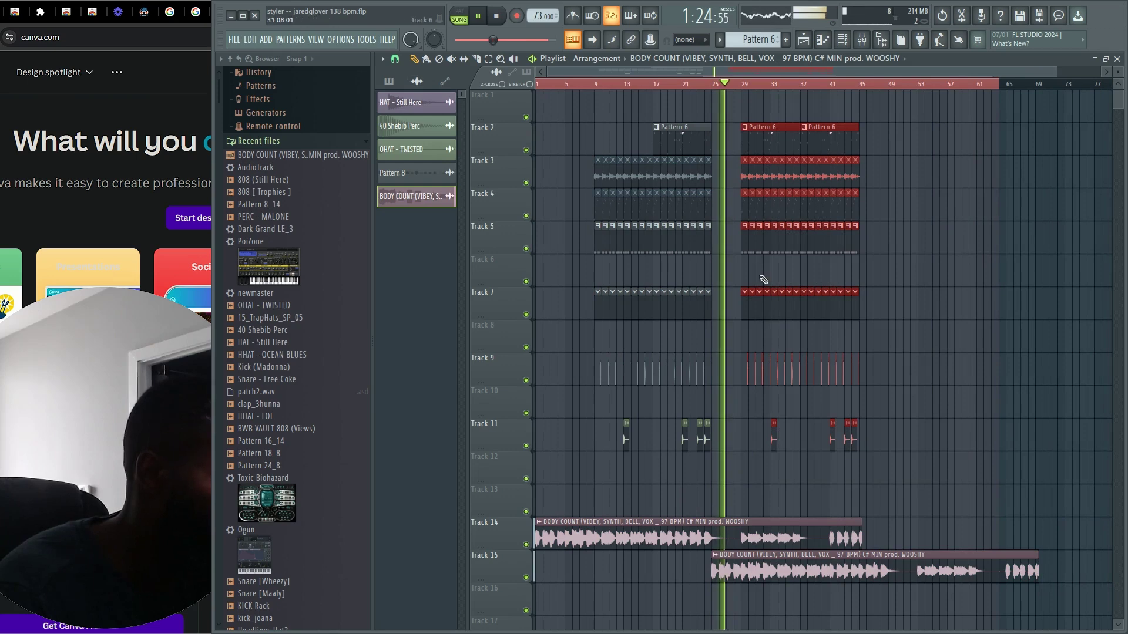
{"action": "scroll", "coordinate": [770, 352], "scroll_direction": "up", "scroll_amount": 2}
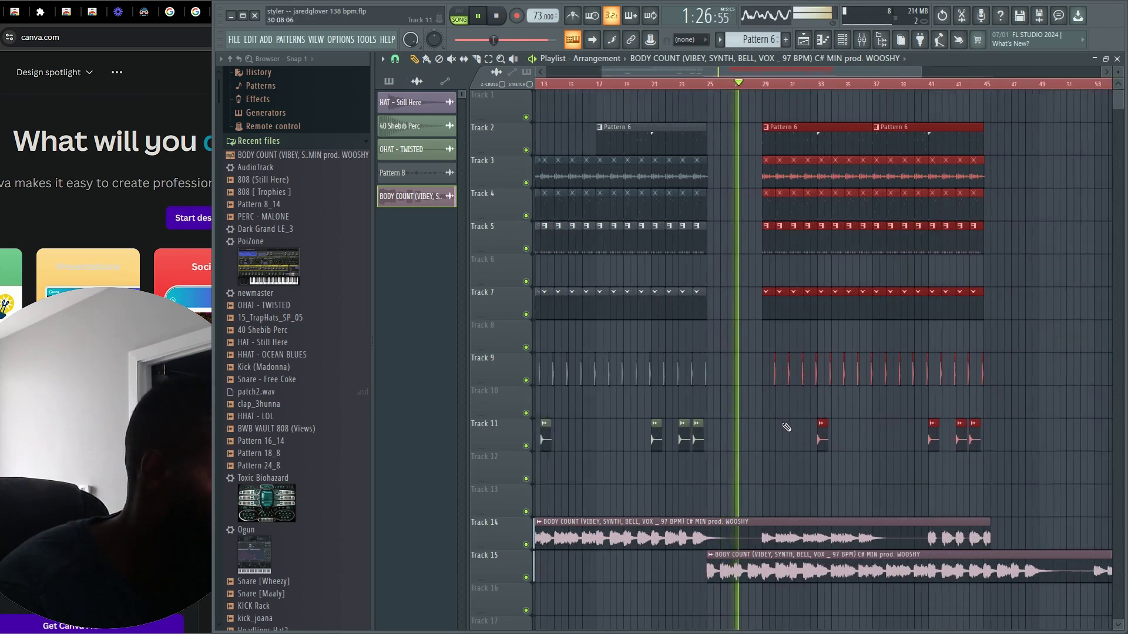
{"action": "scroll", "coordinate": [786, 427], "scroll_direction": "up", "scroll_amount": 2}
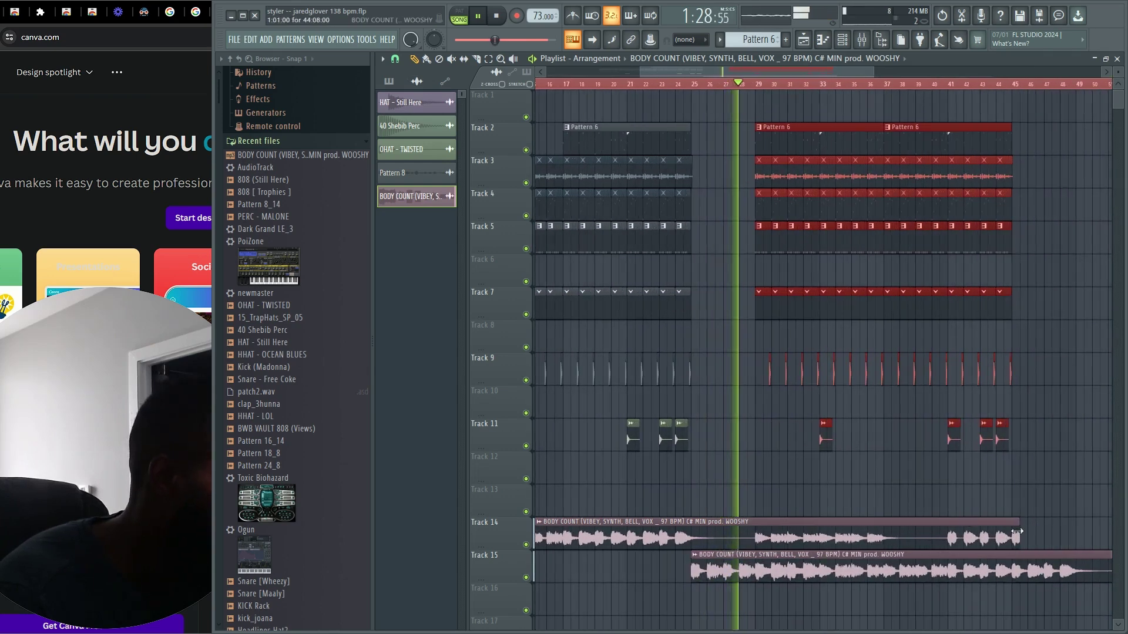
{"action": "left_click_drag", "start_coordinate": [1017, 532], "coordinate": [744, 545]}
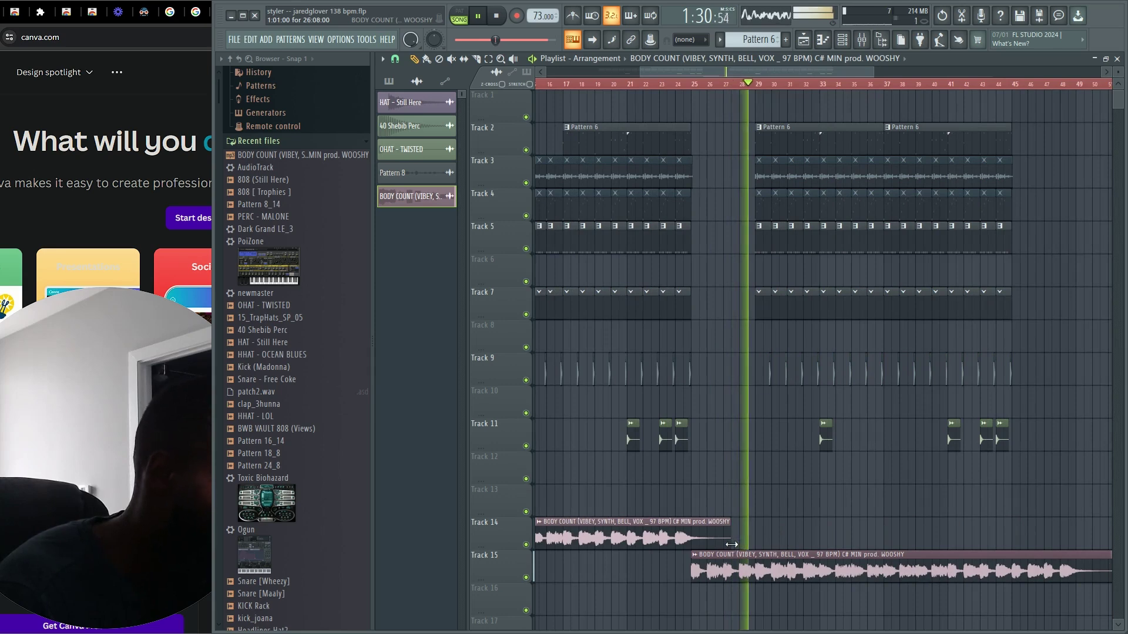
Set the declicking mode of the BODY COUNT audio clip to Generic (bleeding).
{"action": "double_click", "coordinate": [721, 541]}
{"action": "left_click", "coordinate": [525, 259]}
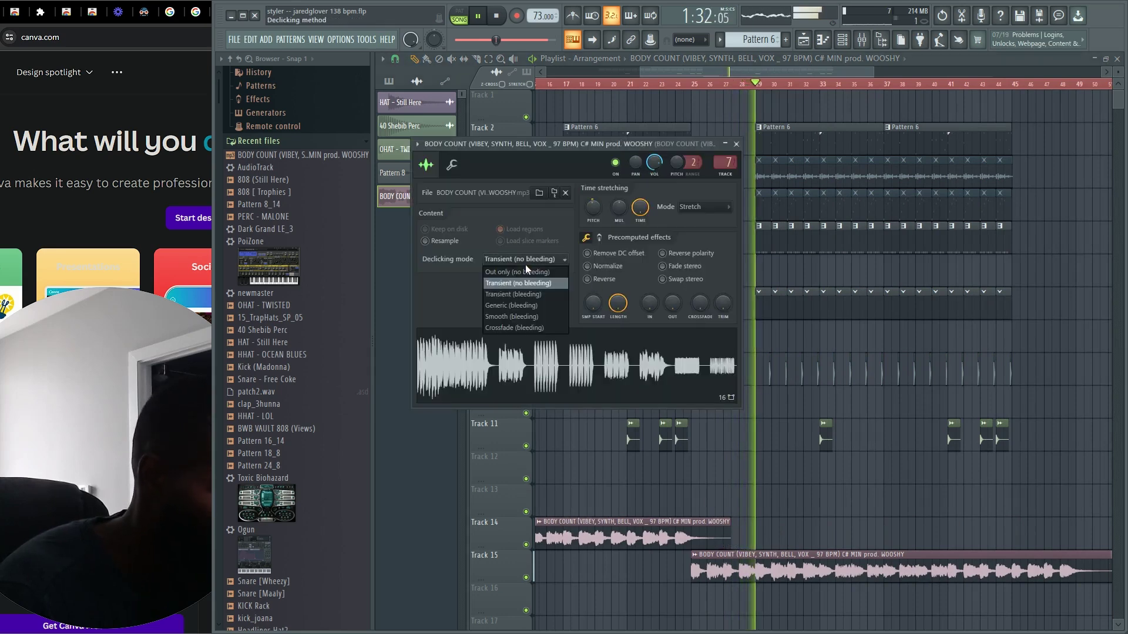
{"action": "left_click", "coordinate": [523, 306]}
{"action": "left_click", "coordinate": [896, 519]}
{"action": "scroll", "coordinate": [881, 491], "scroll_direction": "down", "scroll_amount": 4}
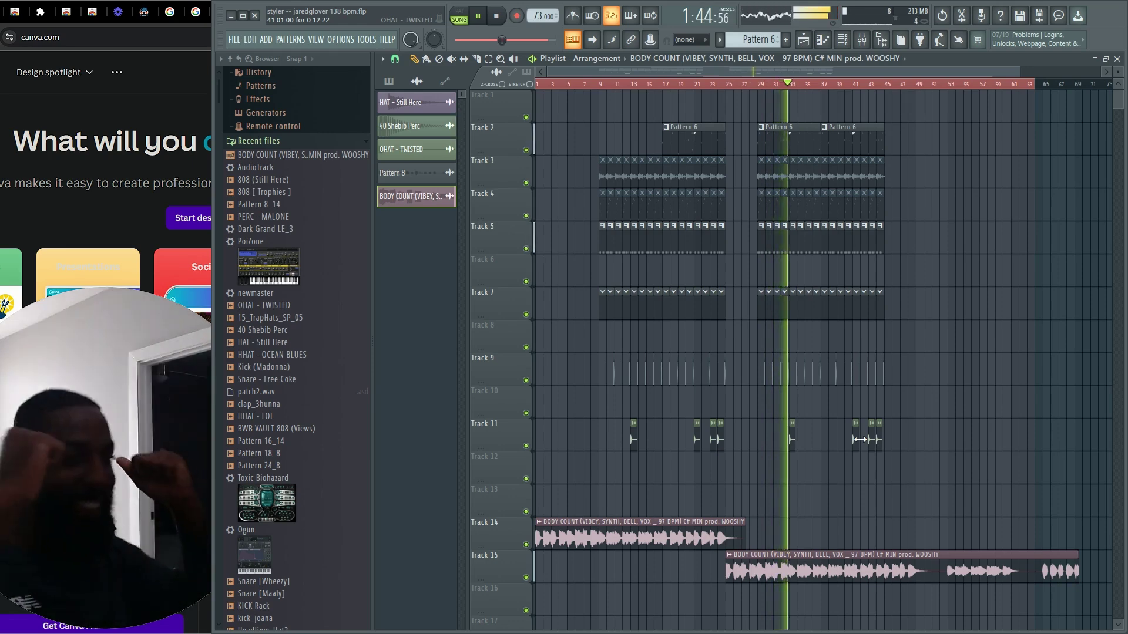
{"action": "scroll", "coordinate": [836, 423], "scroll_direction": "up", "scroll_amount": 3}
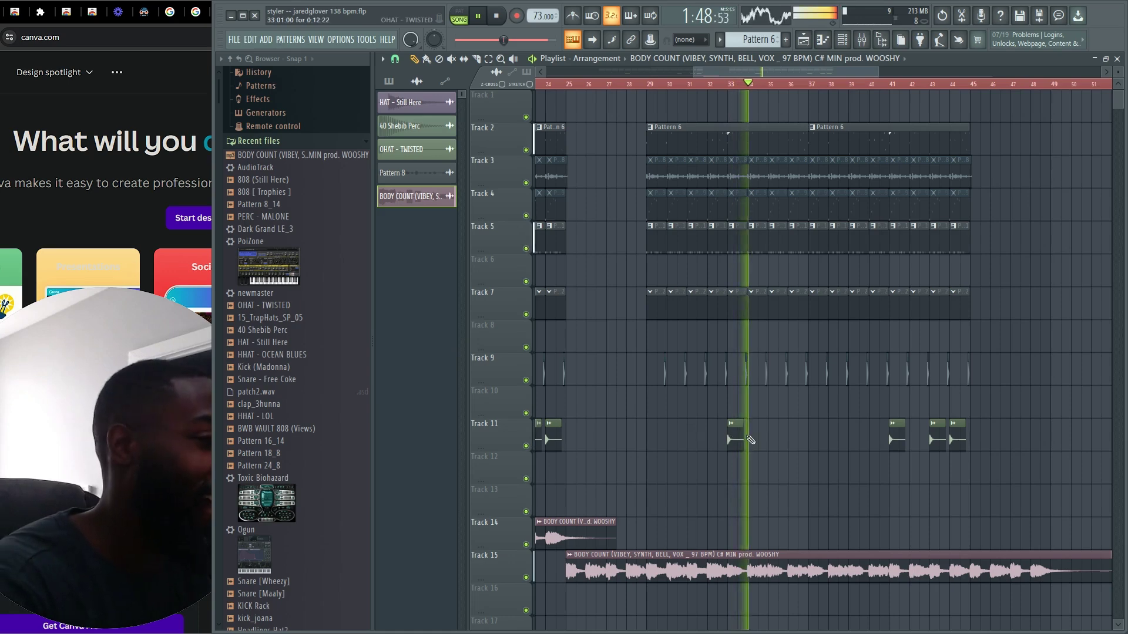
Save the project twice during playback, keeping the trial PoiZone plugin in it.
{"action": "scroll", "coordinate": [751, 439], "scroll_direction": "down", "scroll_amount": 2}
{"action": "key", "text": "ctrl+s"}
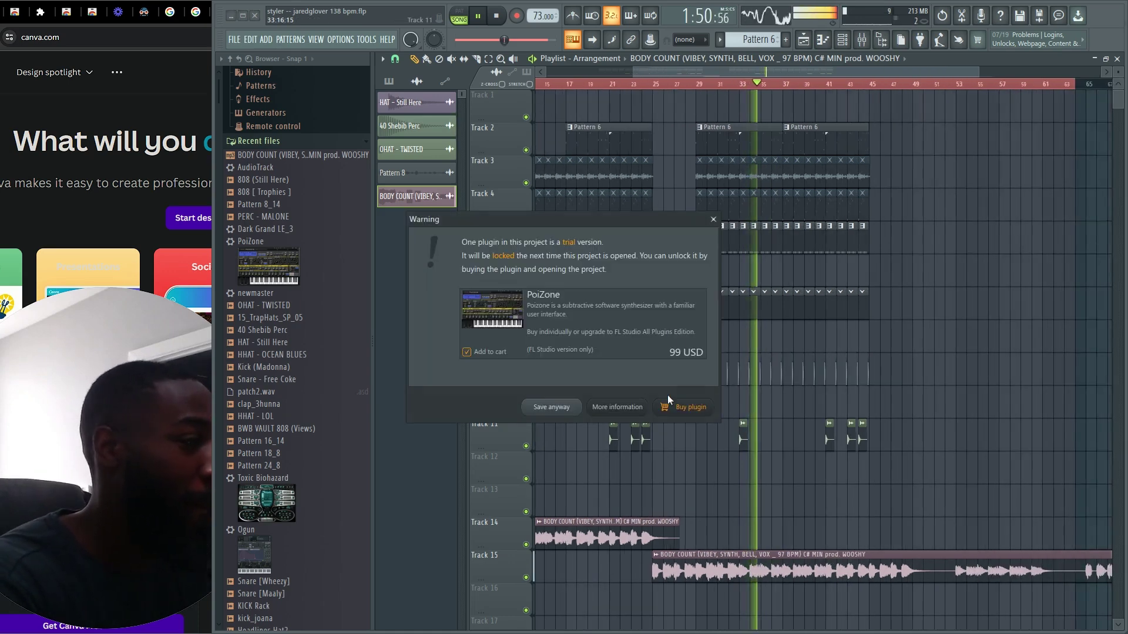
{"action": "left_click", "coordinate": [543, 409]}
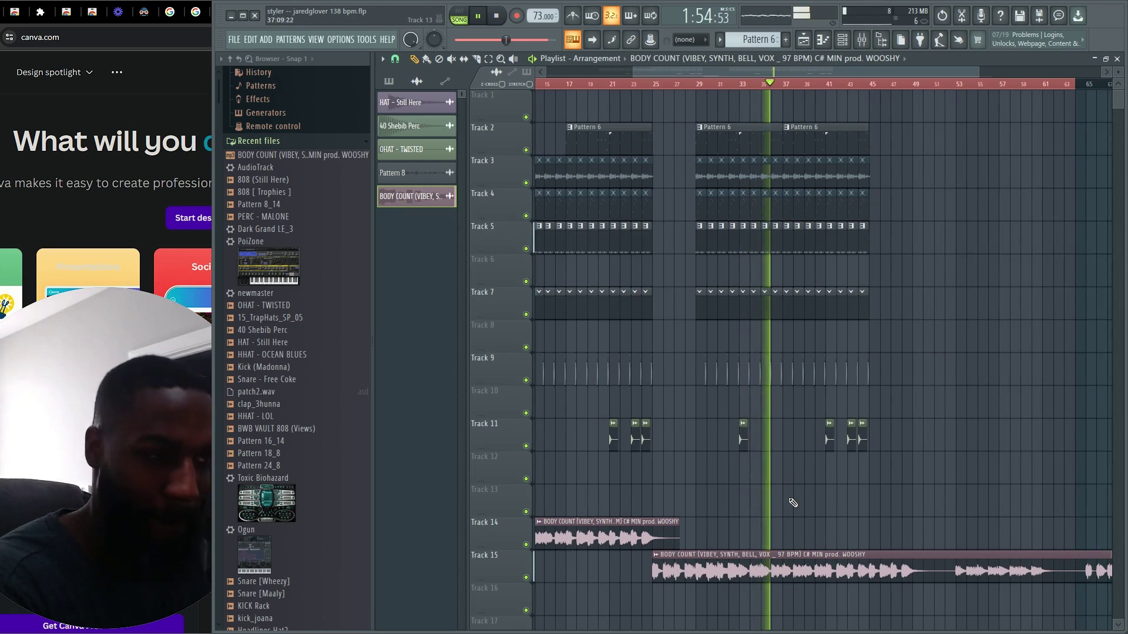
{"action": "key", "text": "ctrl+s"}
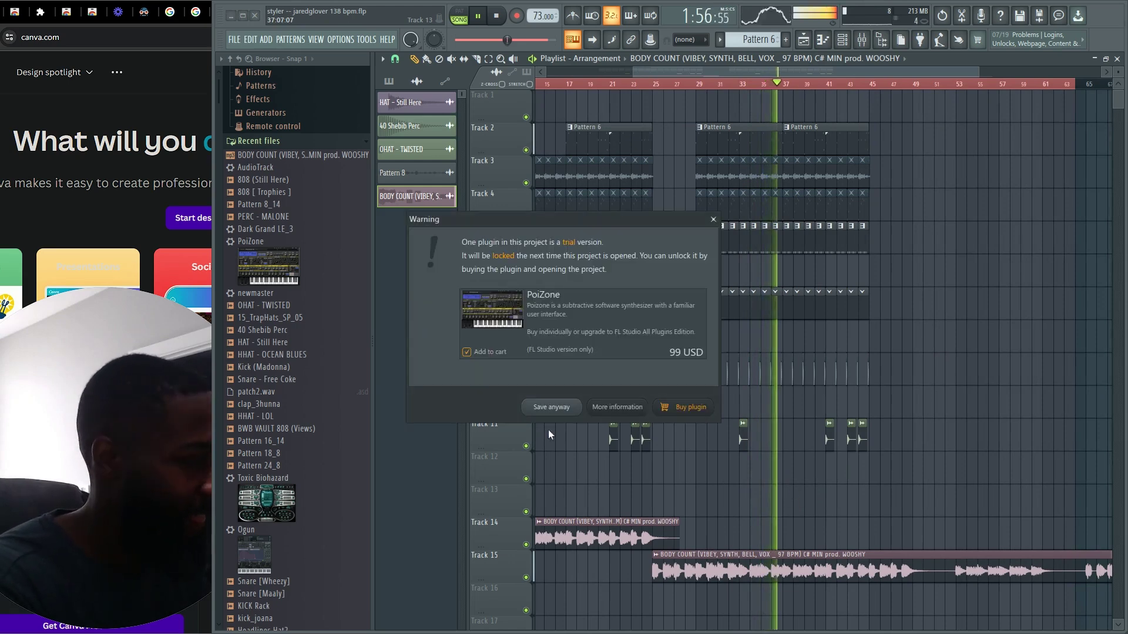
{"action": "left_click", "coordinate": [550, 409]}
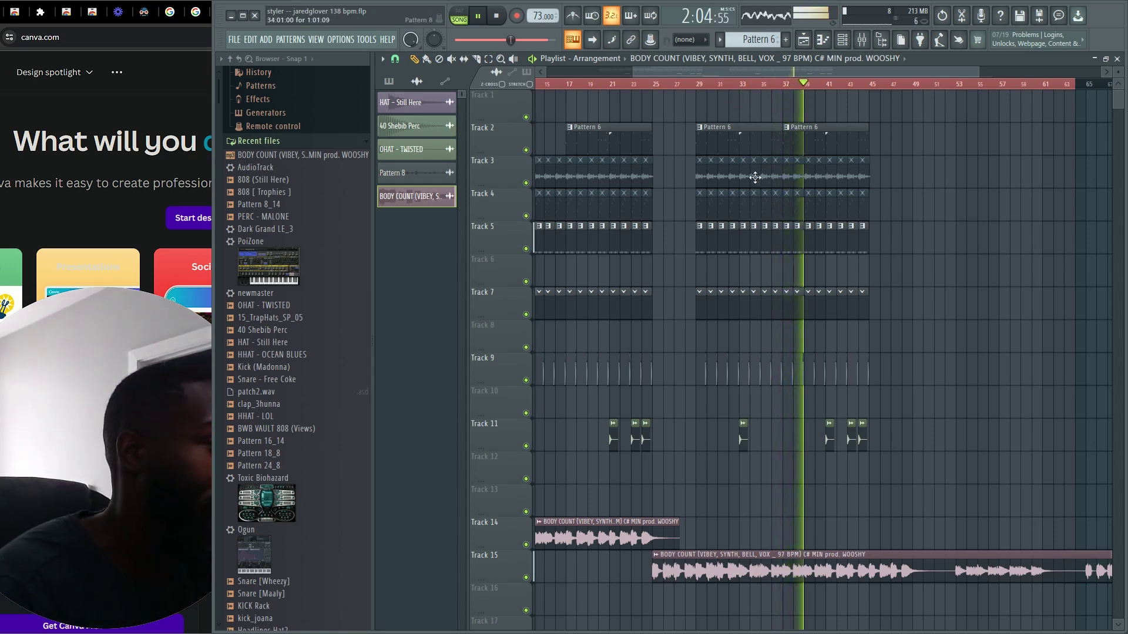
Audition the recent HHAT - OCEAN BLUES sample and place it on Track 8 at bar 41.
{"action": "scroll", "coordinate": [754, 177], "scroll_direction": "down", "scroll_amount": 2}
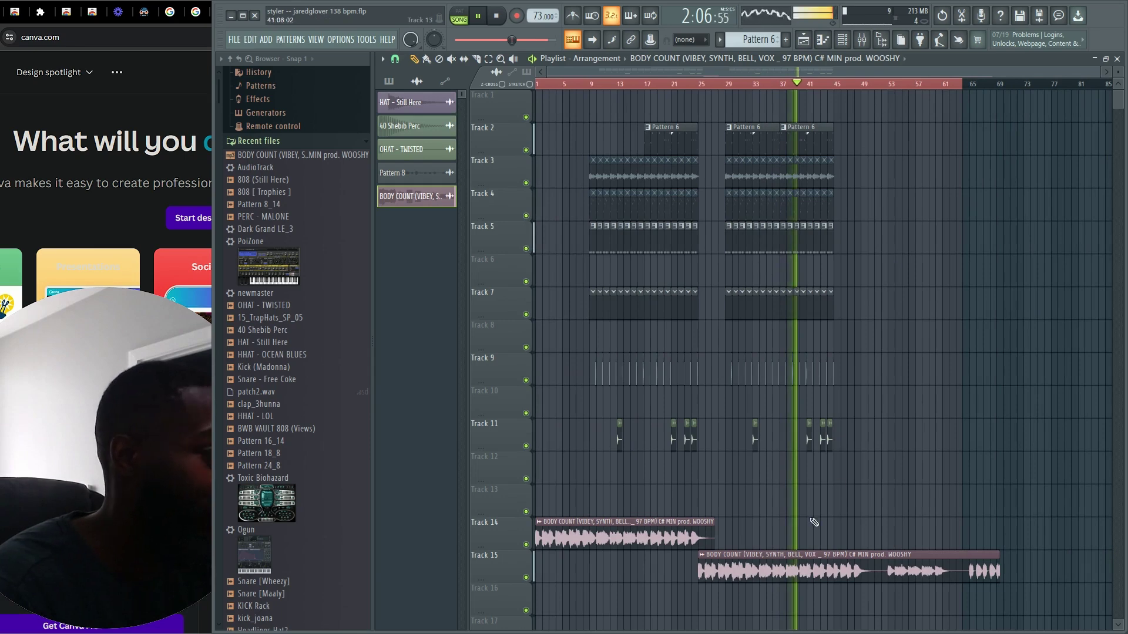
{"action": "left_click", "coordinate": [268, 142]}
{"action": "left_click", "coordinate": [268, 142]}
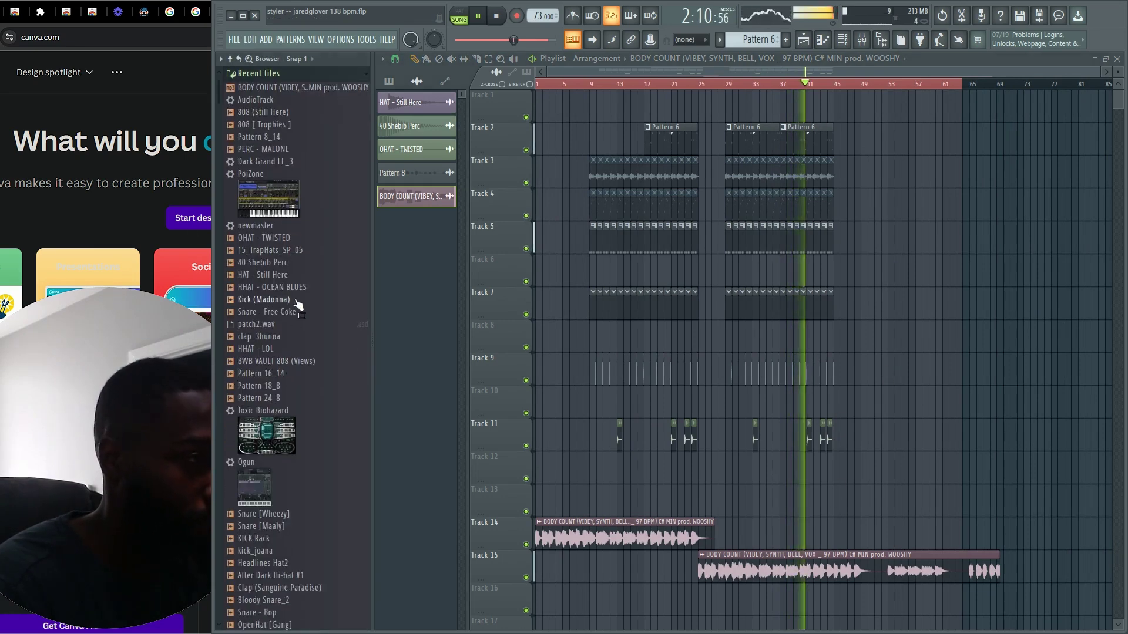
{"action": "left_click", "coordinate": [299, 287]}
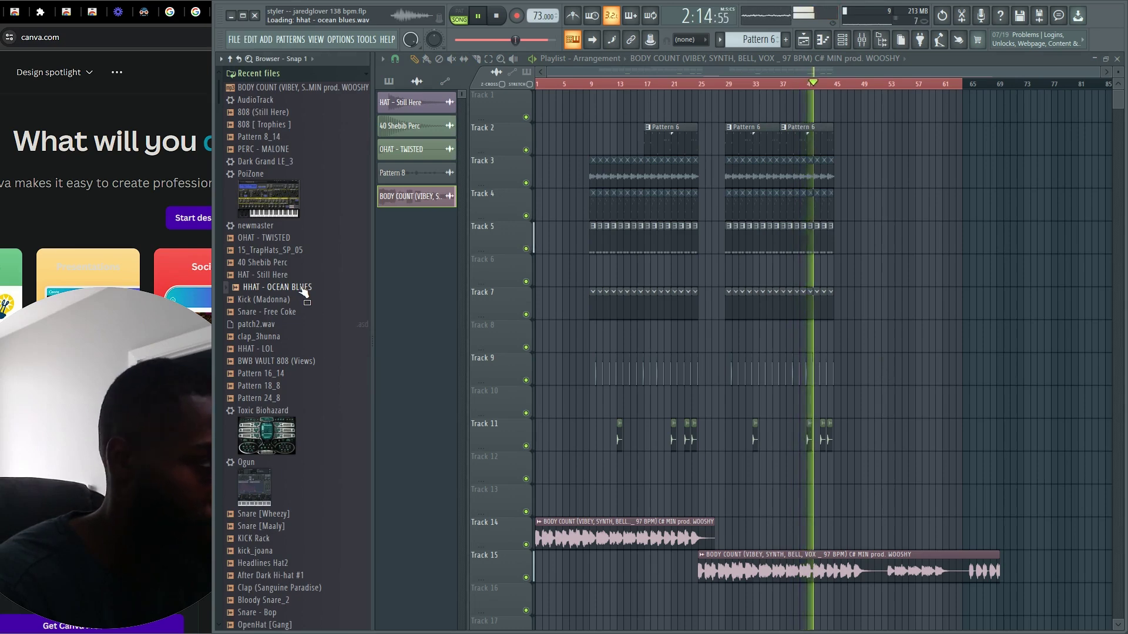
{"action": "left_click_drag", "start_coordinate": [305, 292], "coordinate": [824, 358]}
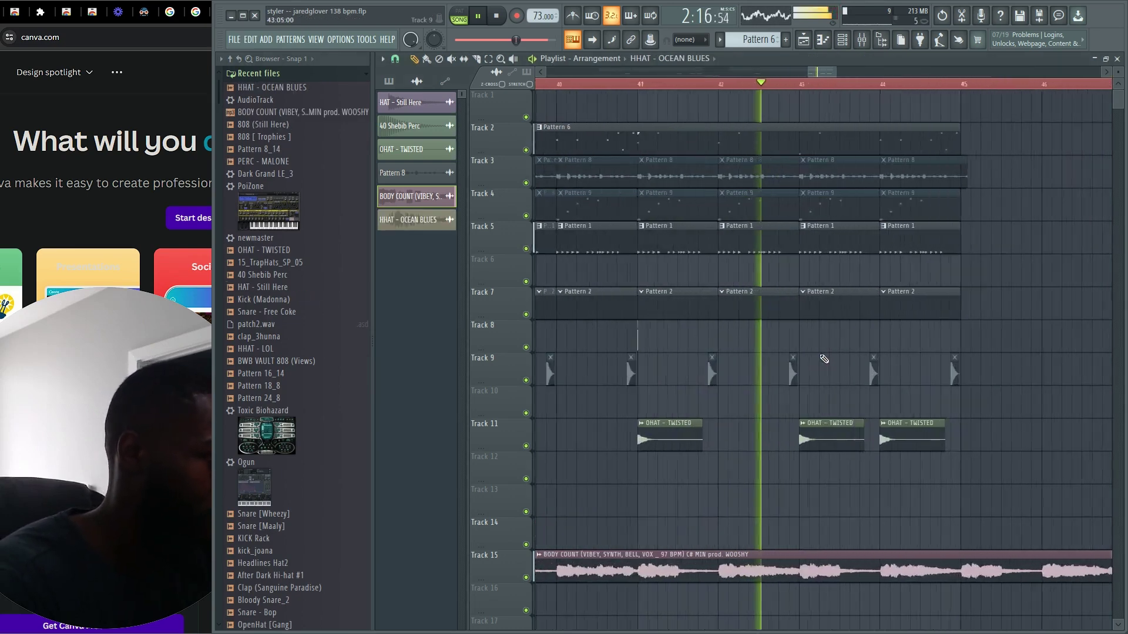
Place three HHAT - OCEAN BLUES hits on Track 8 from bar 43 and copy them to make six evenly spaced hits.
{"action": "scroll", "coordinate": [824, 359], "scroll_direction": "up", "scroll_amount": 3}
{"action": "left_click", "coordinate": [783, 340]}
{"action": "left_click", "coordinate": [803, 345]}
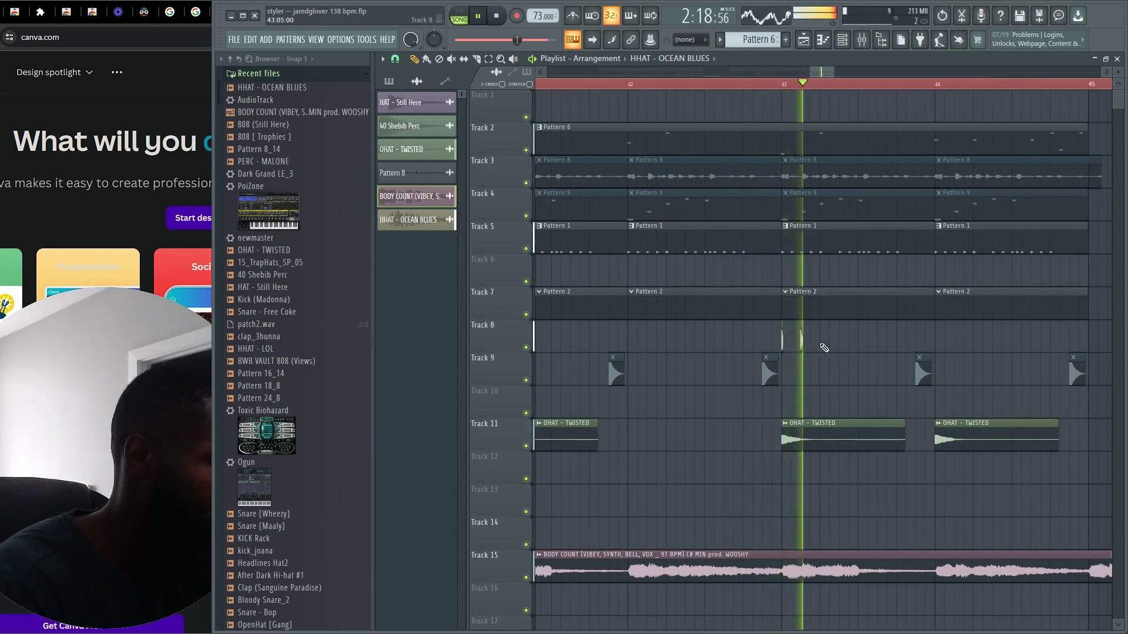
{"action": "left_click", "coordinate": [823, 343]}
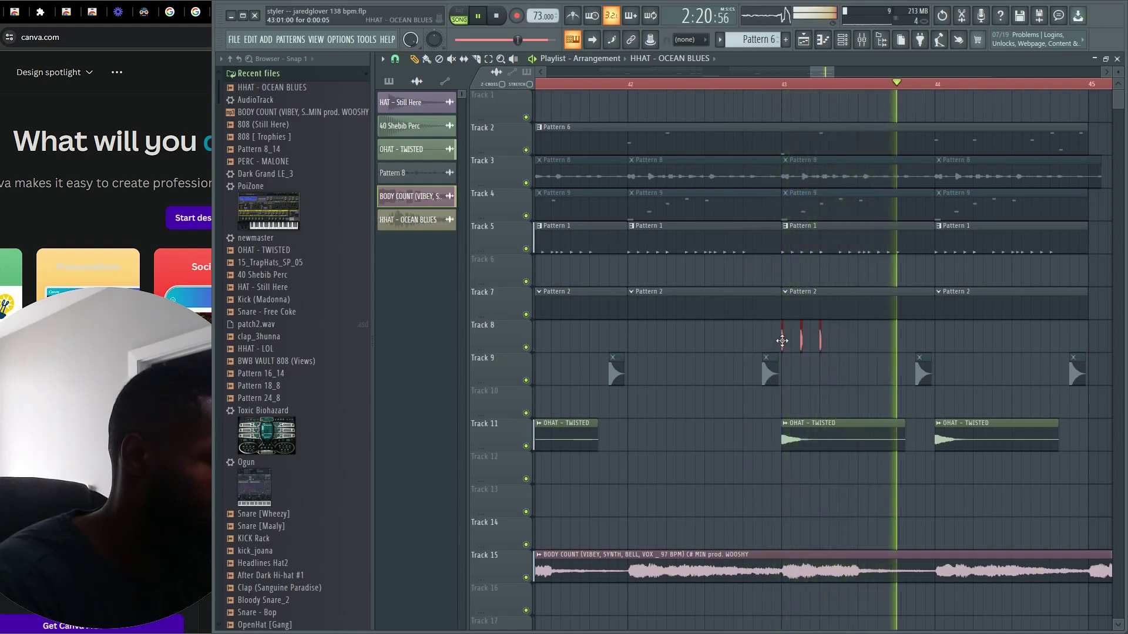
{"action": "left_click_drag", "start_coordinate": [782, 341], "coordinate": [845, 340]}
{"action": "left_click_drag", "start_coordinate": [947, 330], "coordinate": [733, 351]}
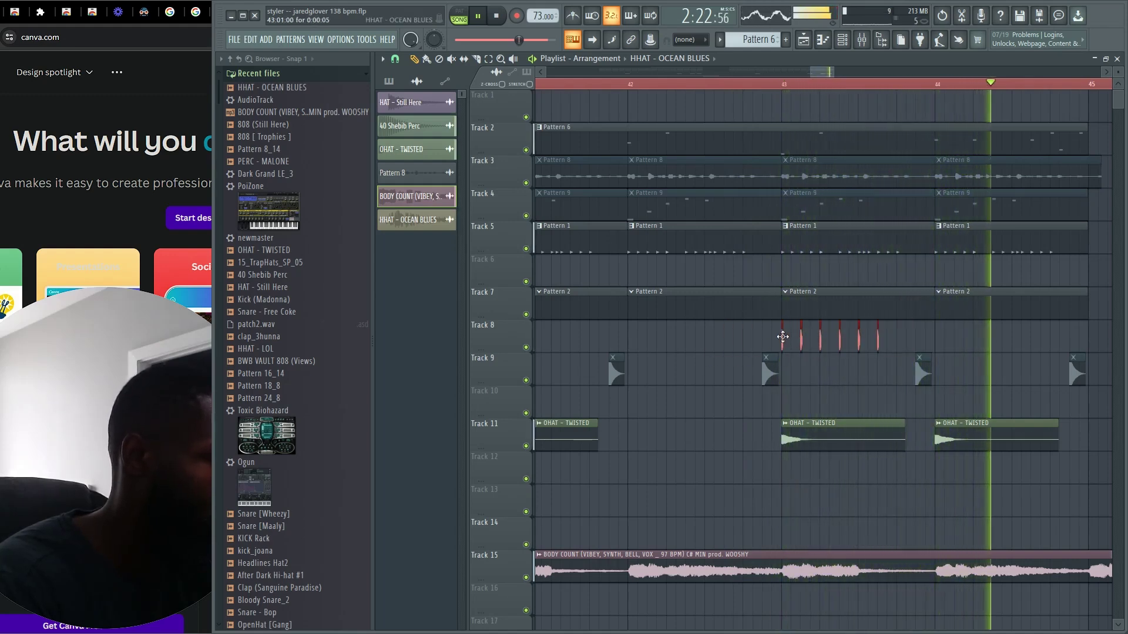
Repeat the six hi-hat hits twice along Track 8 and shift the last group earlier to close the gap.
{"action": "key", "text": "ctrl+b"}
{"action": "key", "text": "ctrl+b"}
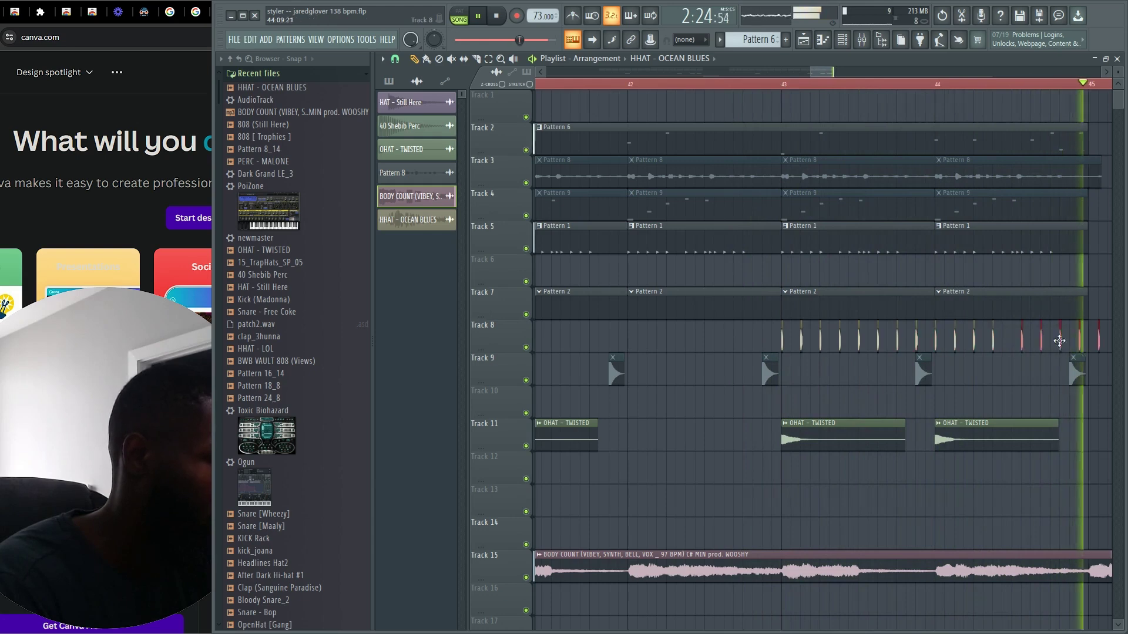
{"action": "left_click_drag", "start_coordinate": [1059, 341], "coordinate": [1050, 341]}
{"action": "scroll", "coordinate": [998, 343], "scroll_direction": "down", "scroll_amount": 3}
{"action": "scroll", "coordinate": [1044, 344], "scroll_direction": "up", "scroll_amount": 3}
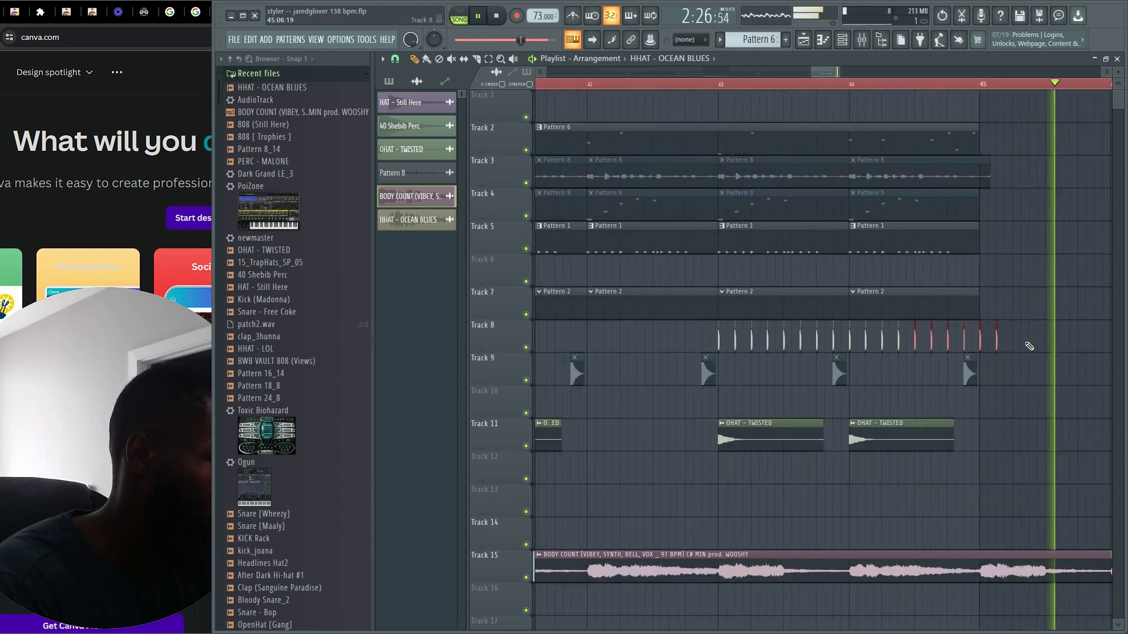
{"action": "scroll", "coordinate": [713, 317], "scroll_direction": "down", "scroll_amount": 2}
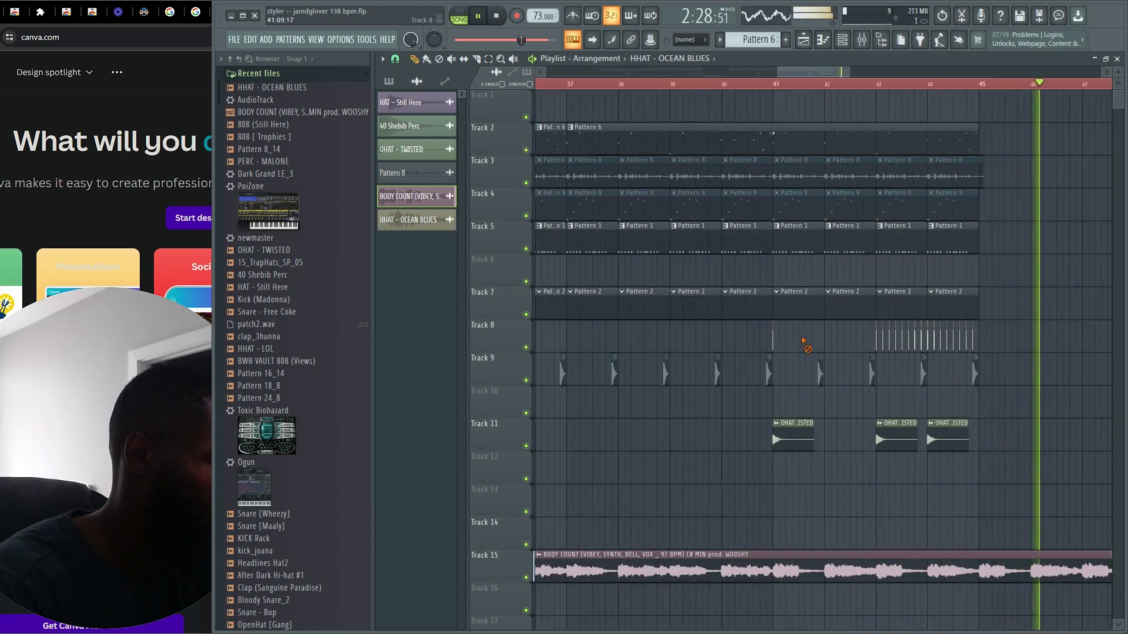
Delete the stray hi-hat clip at bar 41 and copy the Track 8 hits back to start at bar 37.
{"action": "right_click", "coordinate": [773, 341]}
{"action": "left_click_drag", "start_coordinate": [1005, 339], "coordinate": [773, 346]}
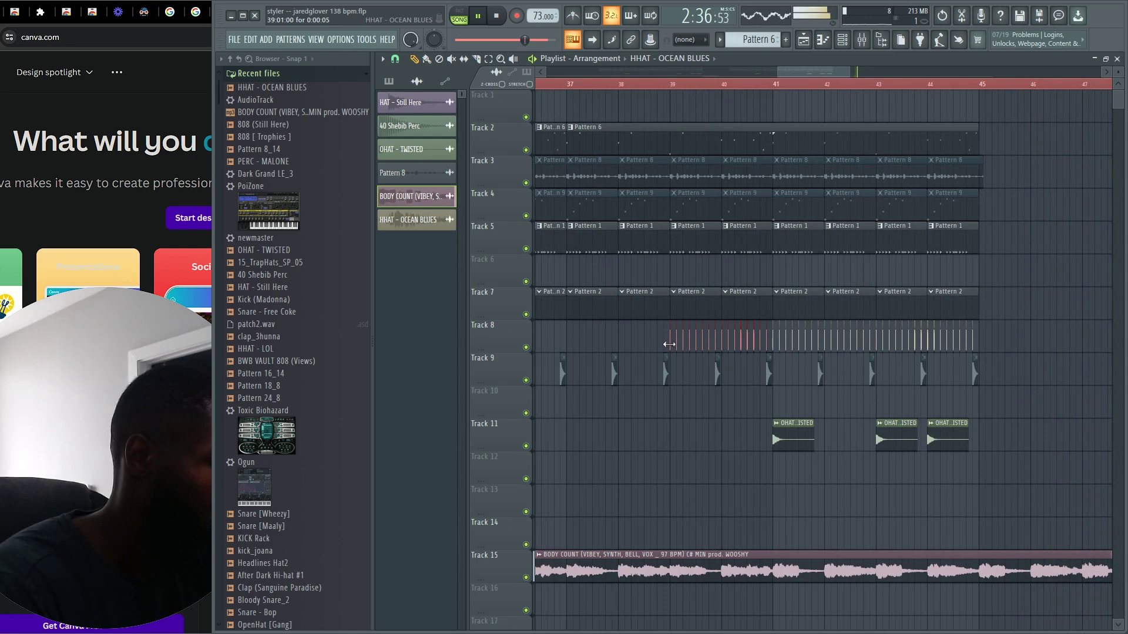
{"action": "left_click_drag", "start_coordinate": [669, 345], "coordinate": [939, 333]}
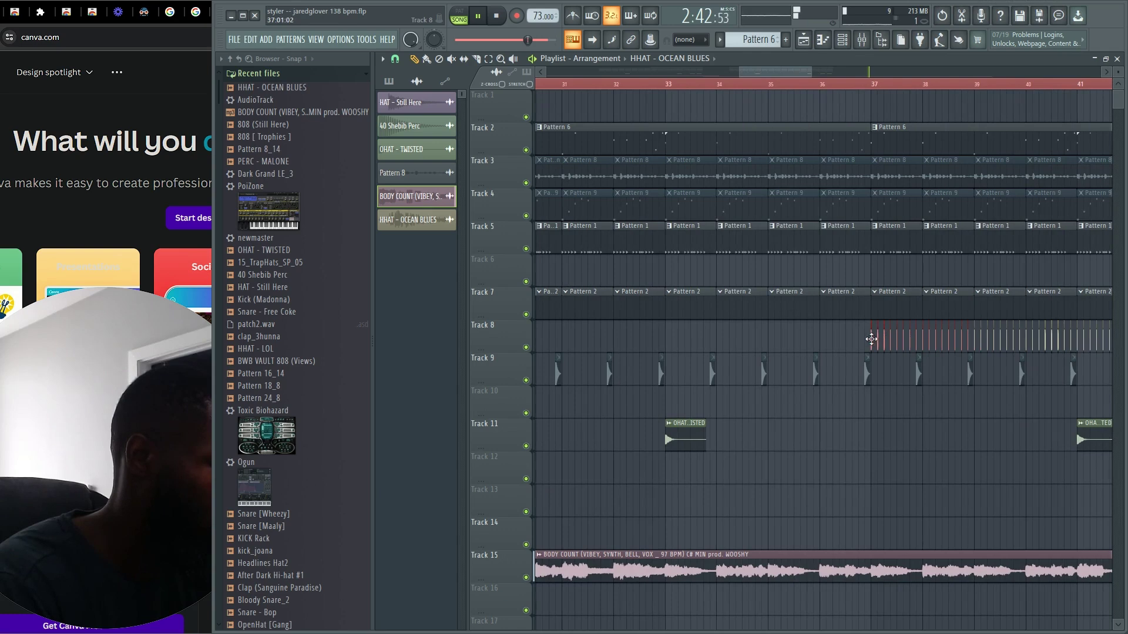
Stop playback and move the whole arrangement 8 bars later, so the BODY COUNT sample starts at bar 9.
{"action": "scroll", "coordinate": [871, 339], "scroll_direction": "down", "scroll_amount": 5}
{"action": "key", "text": "space"}
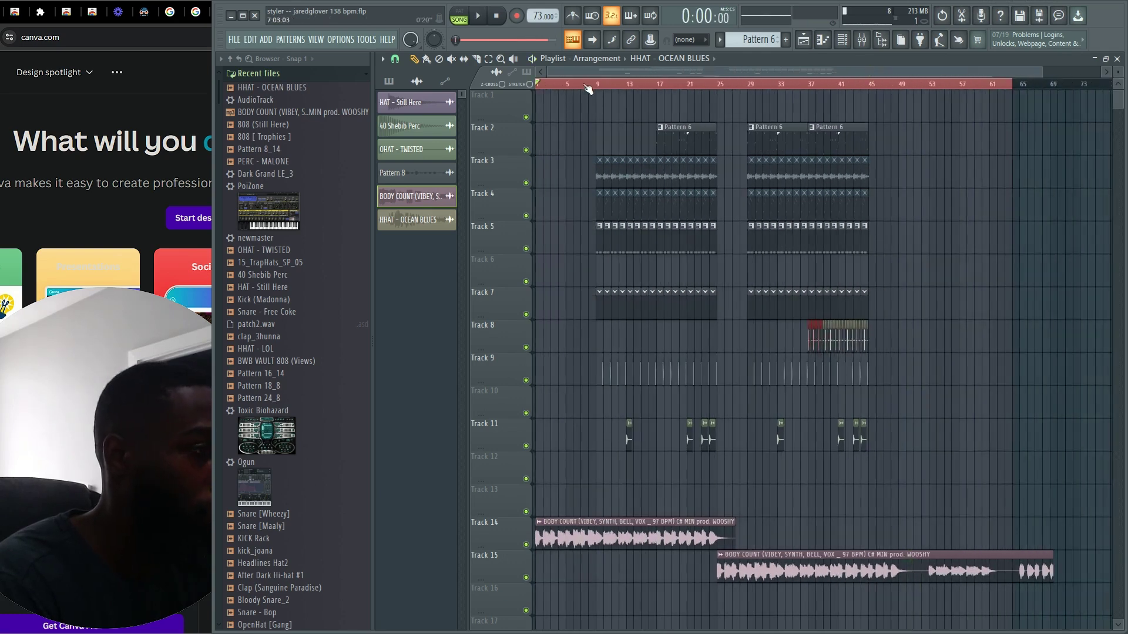
{"action": "key", "text": "ctrl+a"}
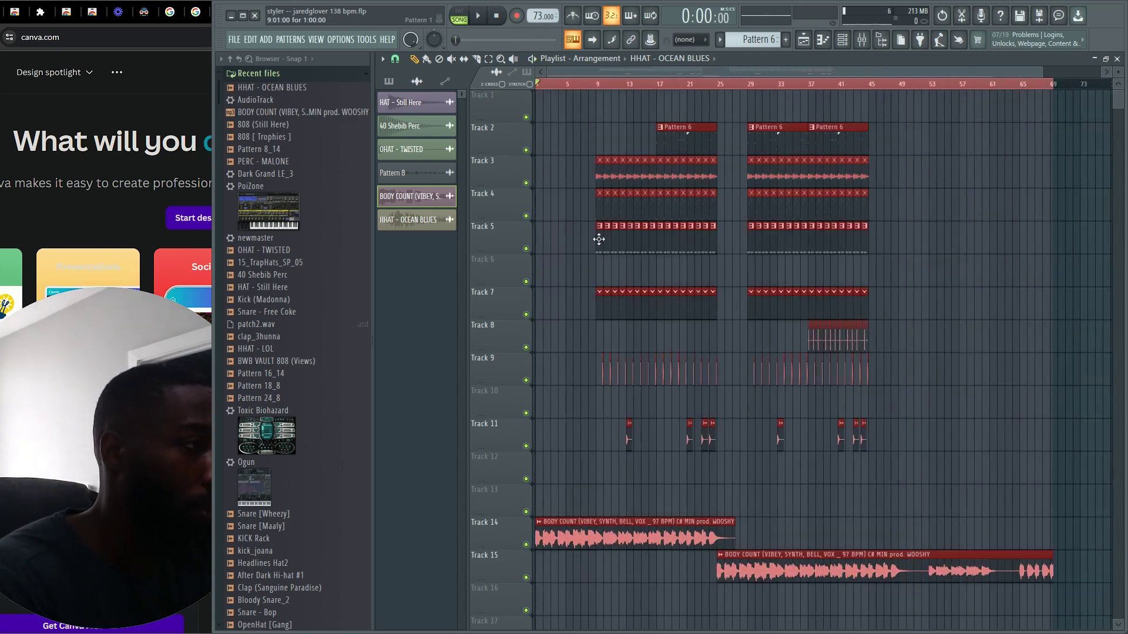
{"action": "left_click_drag", "start_coordinate": [598, 239], "coordinate": [660, 239]}
{"action": "right_click", "coordinate": [520, 271]}
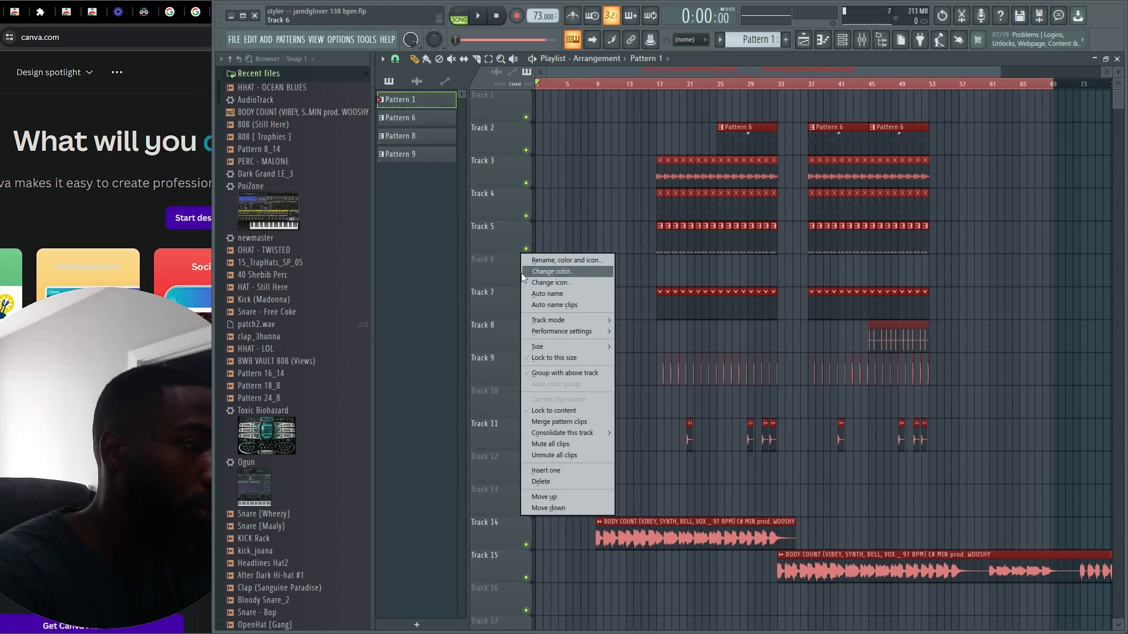
{"action": "left_click", "coordinate": [591, 191]}
Save the project, briefly play the arrangement from about bar 16, and save the project again.
{"action": "key", "text": "ctrl+s"}
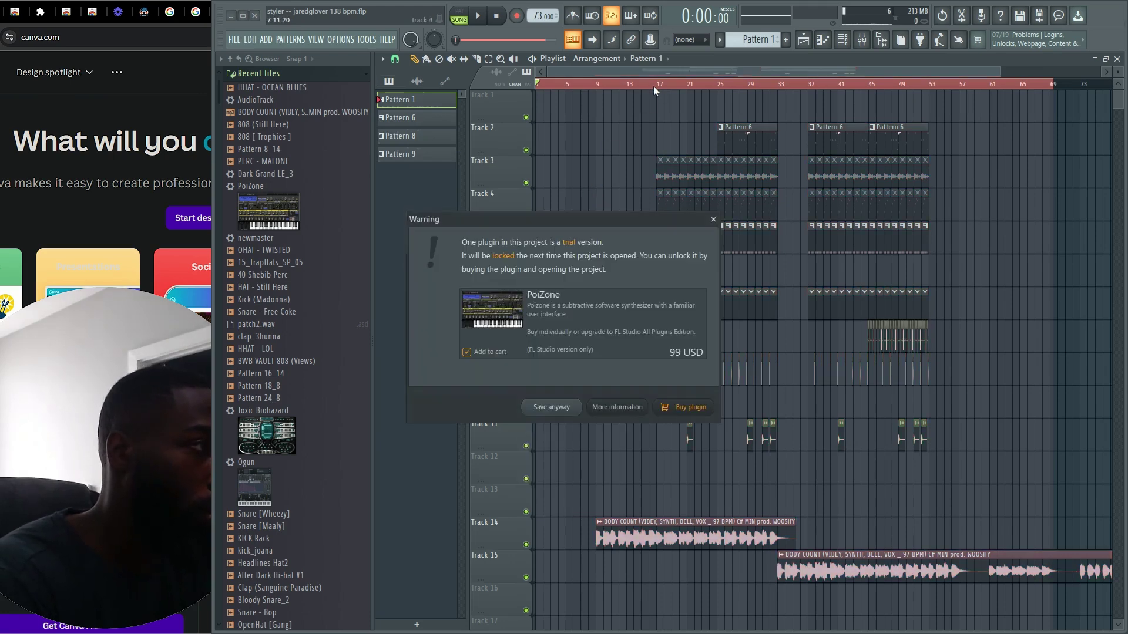
{"action": "key", "text": "Return"}
{"action": "left_click", "coordinate": [653, 85]}
{"action": "key", "text": "space"}
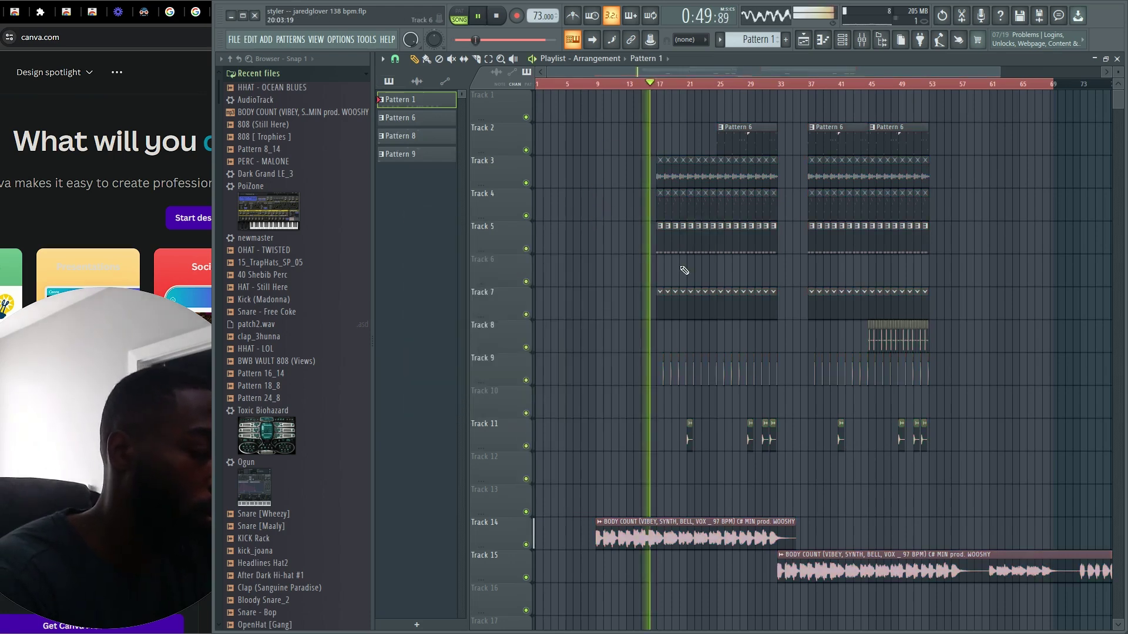
{"action": "key", "text": "space"}
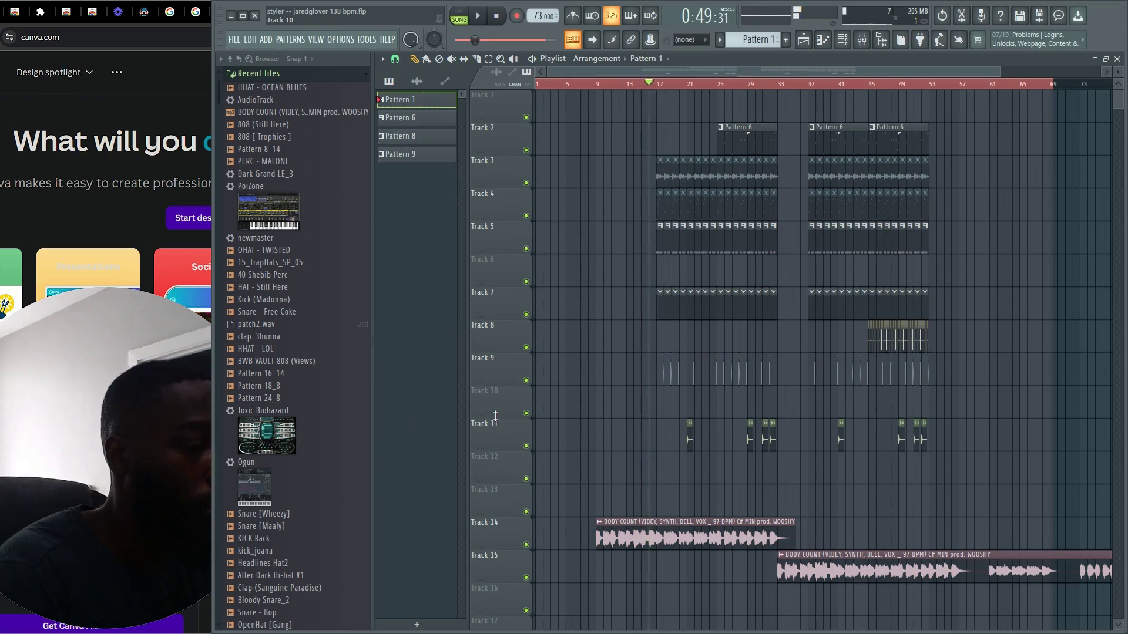
{"action": "key", "text": "ctrl+s"}
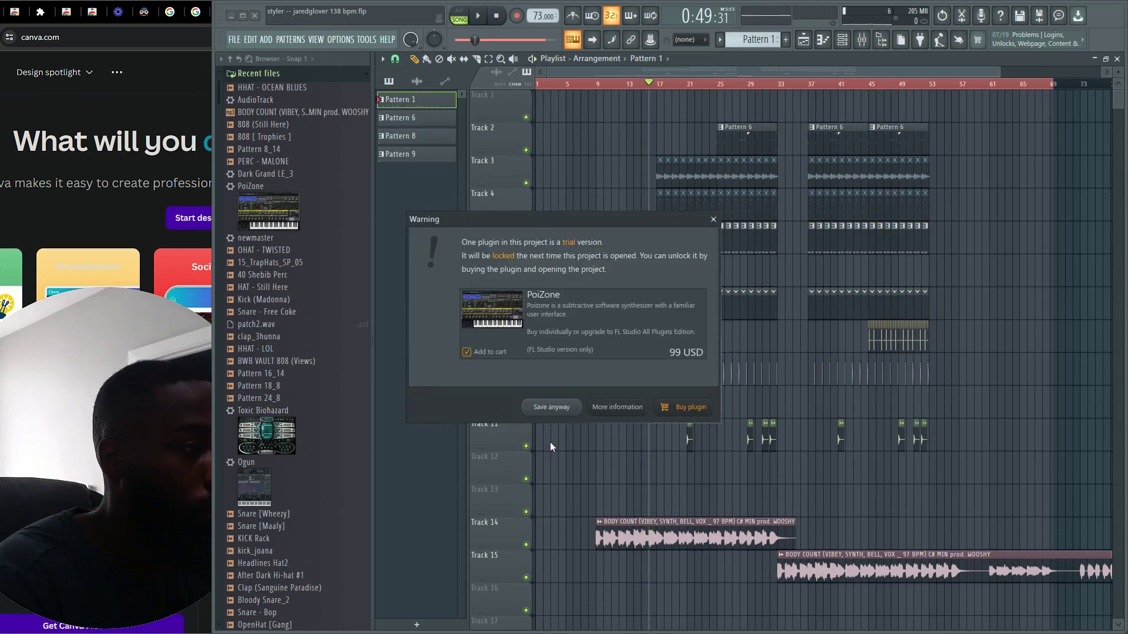
{"action": "left_click", "coordinate": [552, 408]}
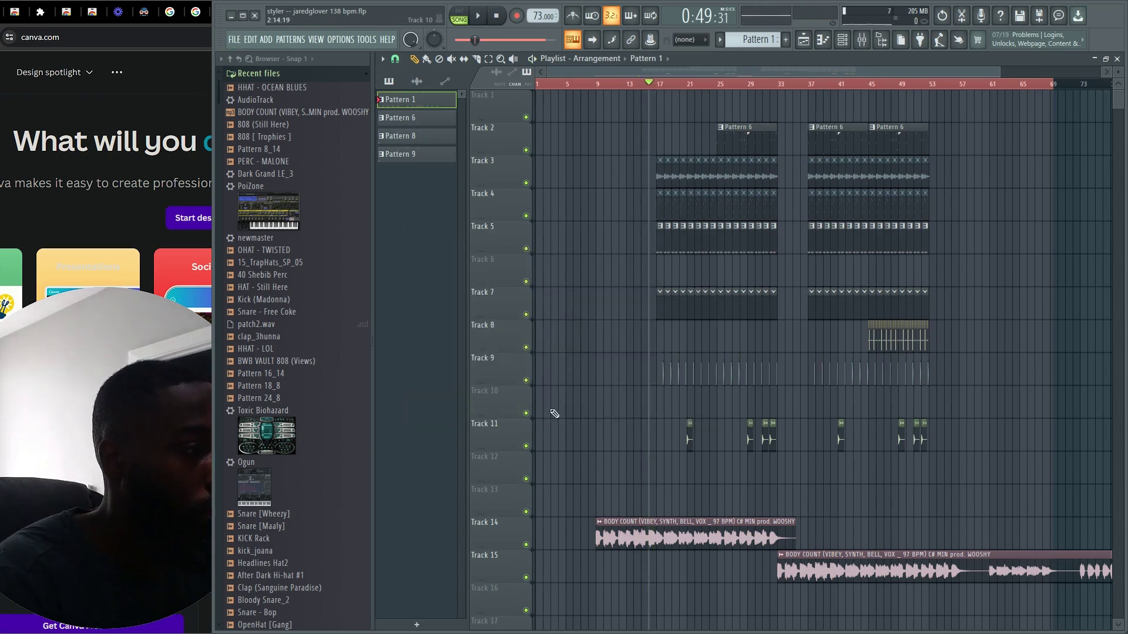
Create a new project from the minimal Basic 808 template.
{"action": "left_click", "coordinate": [235, 39]}
{"action": "mouse_move", "coordinate": [270, 68]}
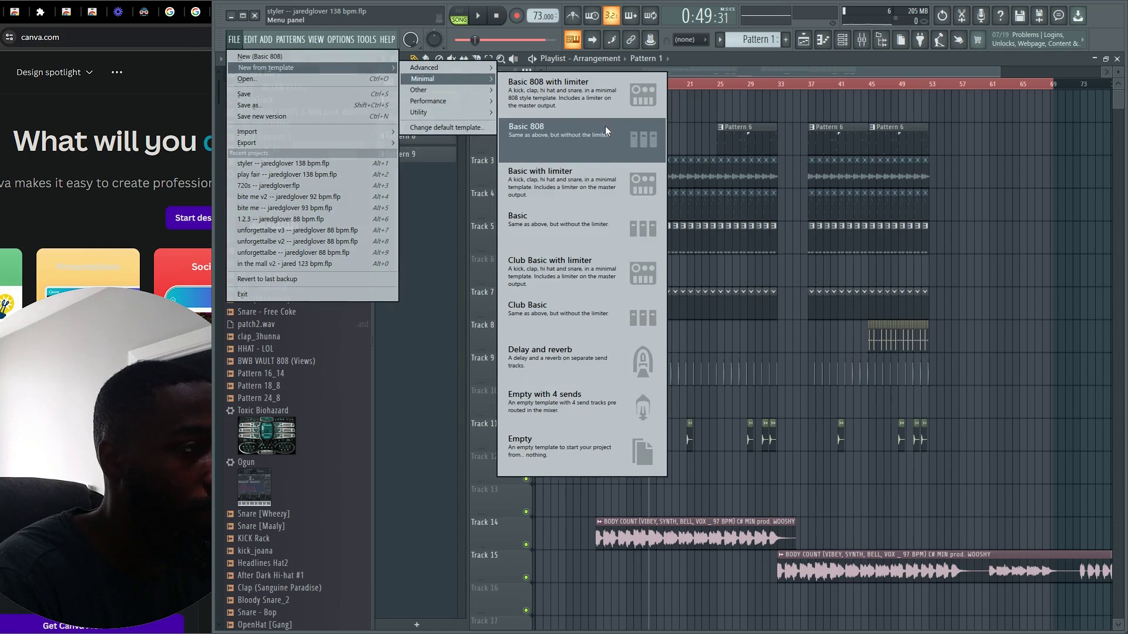
{"action": "left_click", "coordinate": [573, 139]}
Place Pattern 1 clips on Track 7 at bars 1 and 3, each two bars long.
{"action": "left_click_drag", "start_coordinate": [585, 323], "coordinate": [544, 303]}
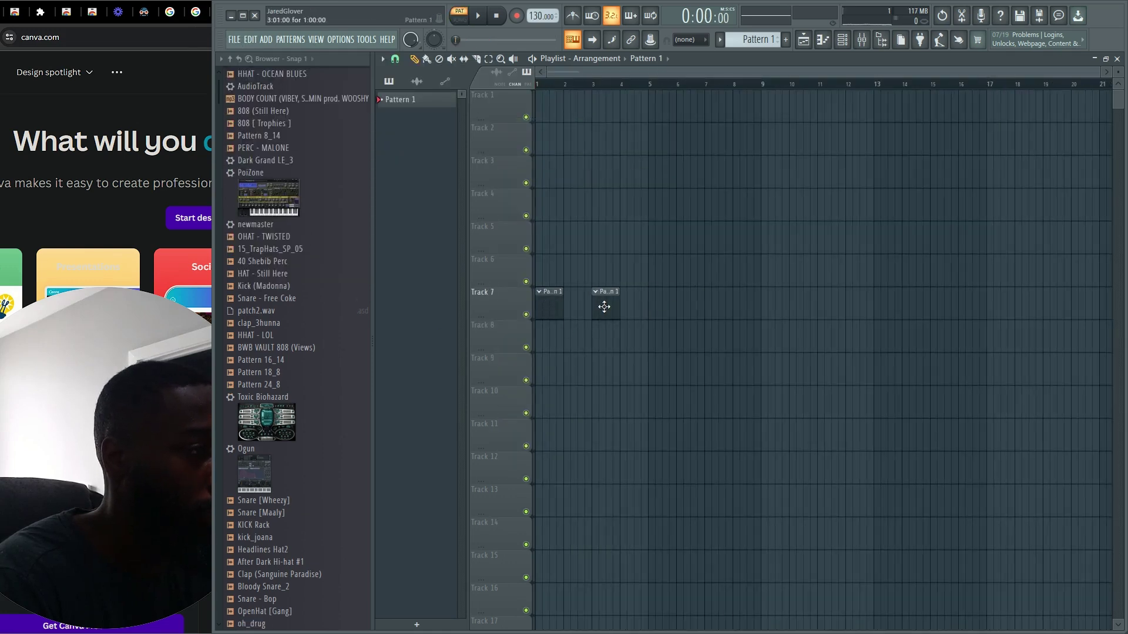
{"action": "left_click_drag", "start_coordinate": [650, 307], "coordinate": [598, 309]}
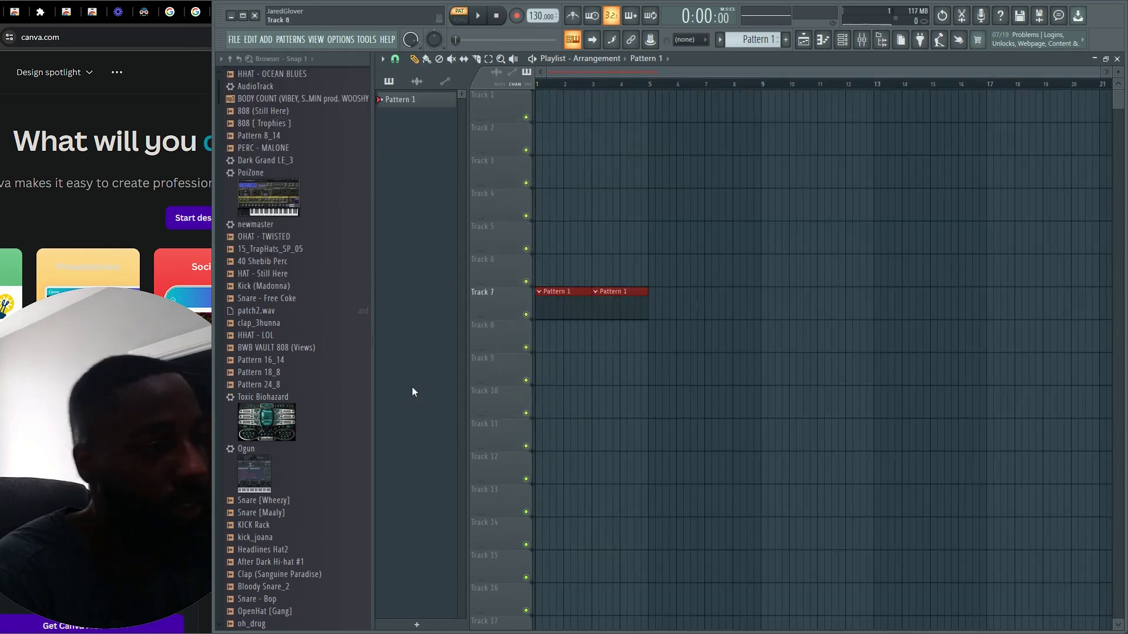
{"action": "scroll", "coordinate": [291, 477], "scroll_direction": "up", "scroll_amount": 3}
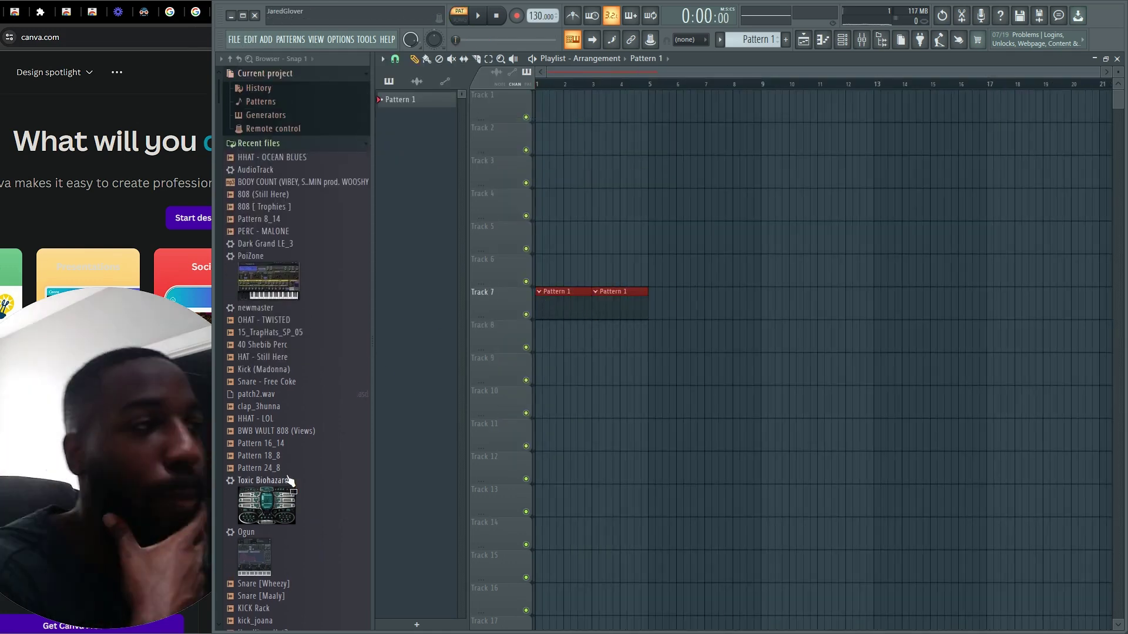
Open Pattern 1's channel rack and add HAT - Still Here, Kick (Madonna) and 40 Shebib Perc as new channels.
{"action": "double_click", "coordinate": [630, 308]}
{"action": "left_click", "coordinate": [276, 321]}
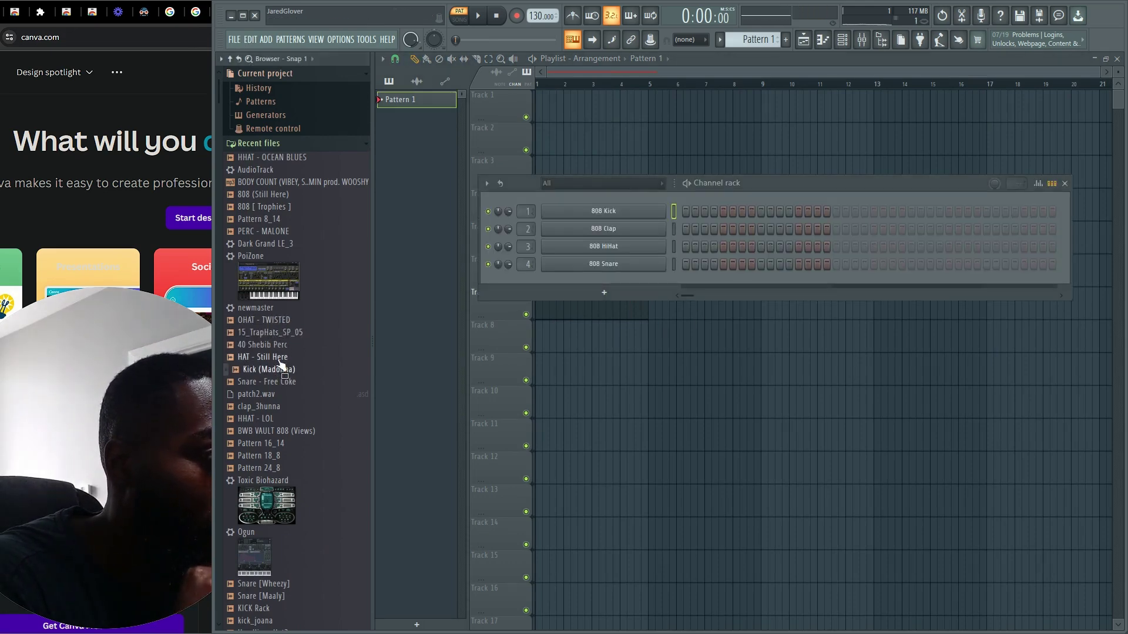
{"action": "left_click_drag", "start_coordinate": [576, 273], "coordinate": [575, 277]}
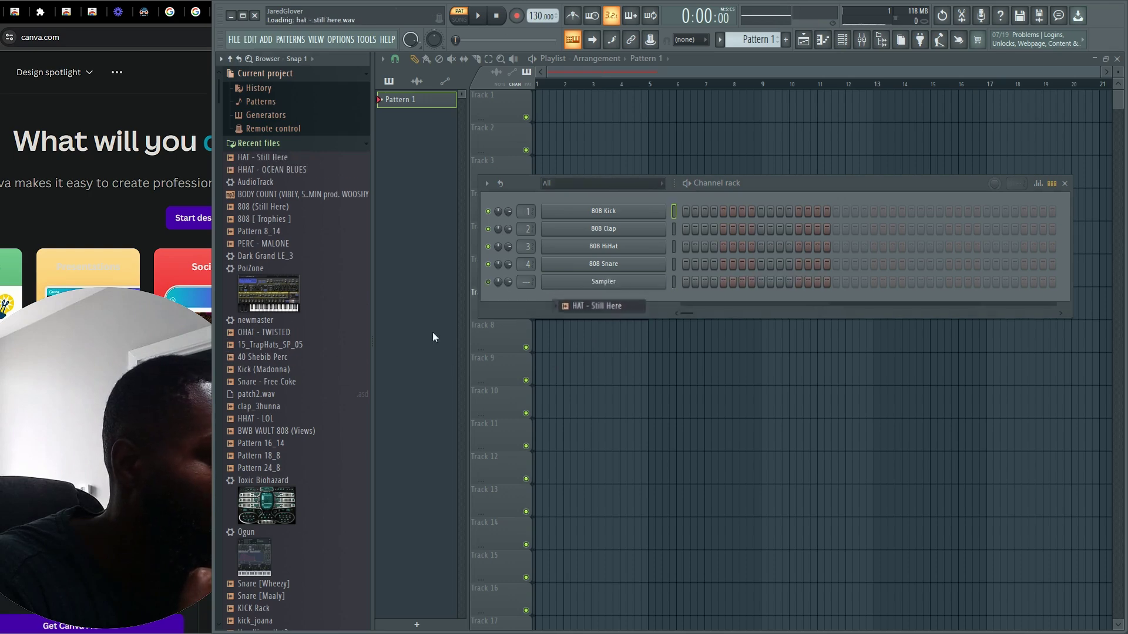
{"action": "left_click_drag", "start_coordinate": [290, 368], "coordinate": [568, 321]}
{"action": "left_click", "coordinate": [287, 369]}
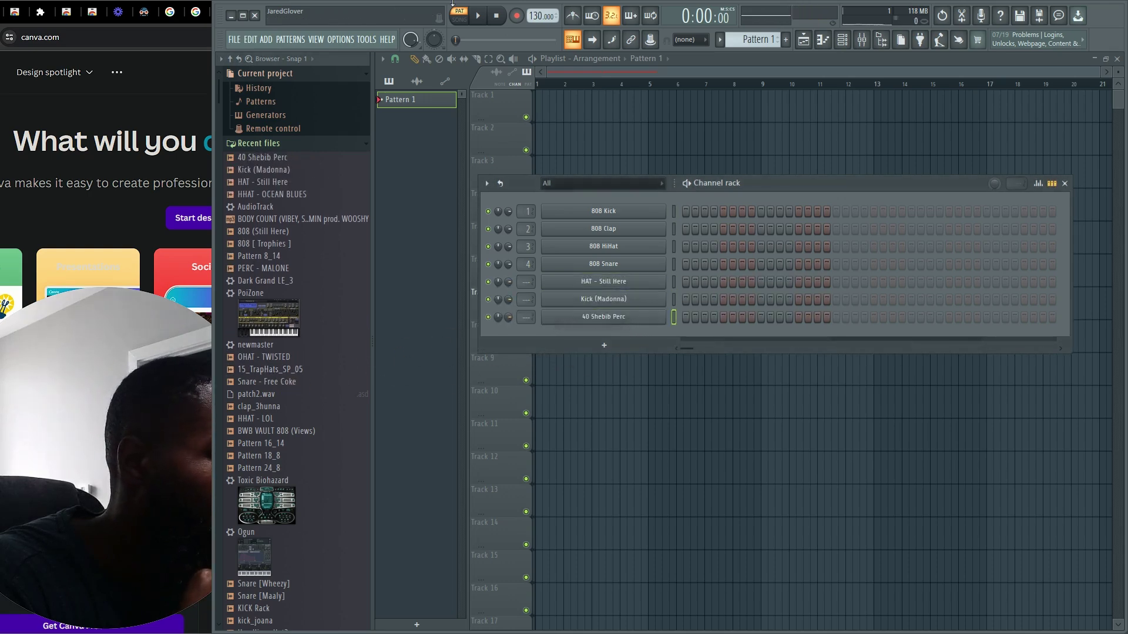
Set the project tempo to 84 BPM with the tempo tapper.
{"action": "right_click", "coordinate": [532, 19]}
{"action": "left_click", "coordinate": [654, 27]}
{"action": "left_click", "coordinate": [629, 415]}
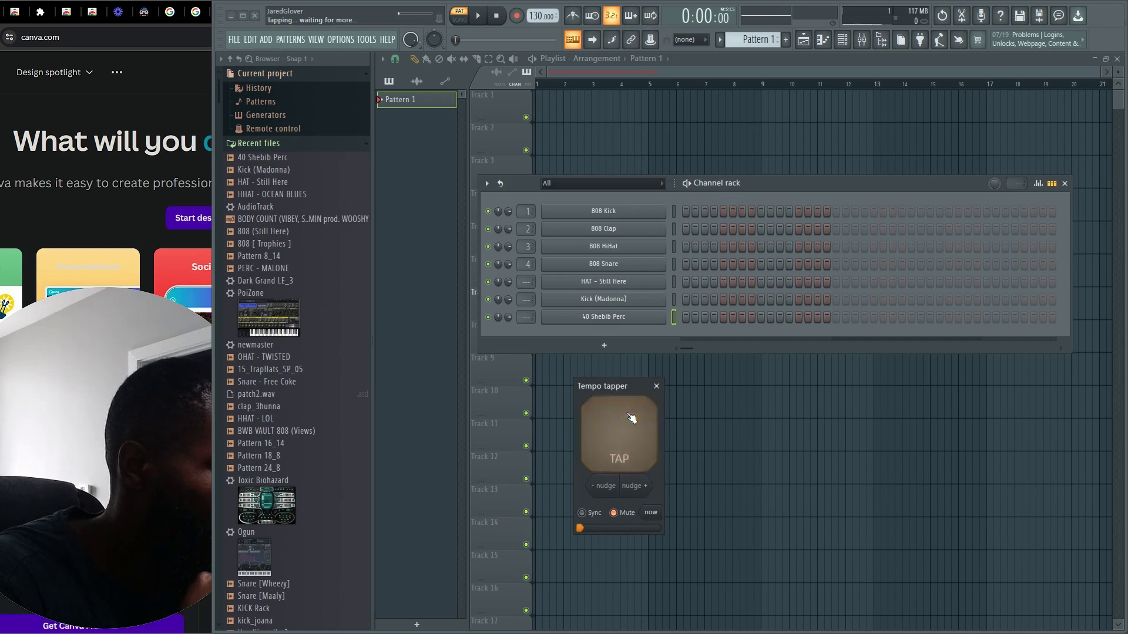
{"action": "left_click", "coordinate": [631, 418]}
{"action": "left_click", "coordinate": [631, 417]}
{"action": "left_click", "coordinate": [656, 386]}
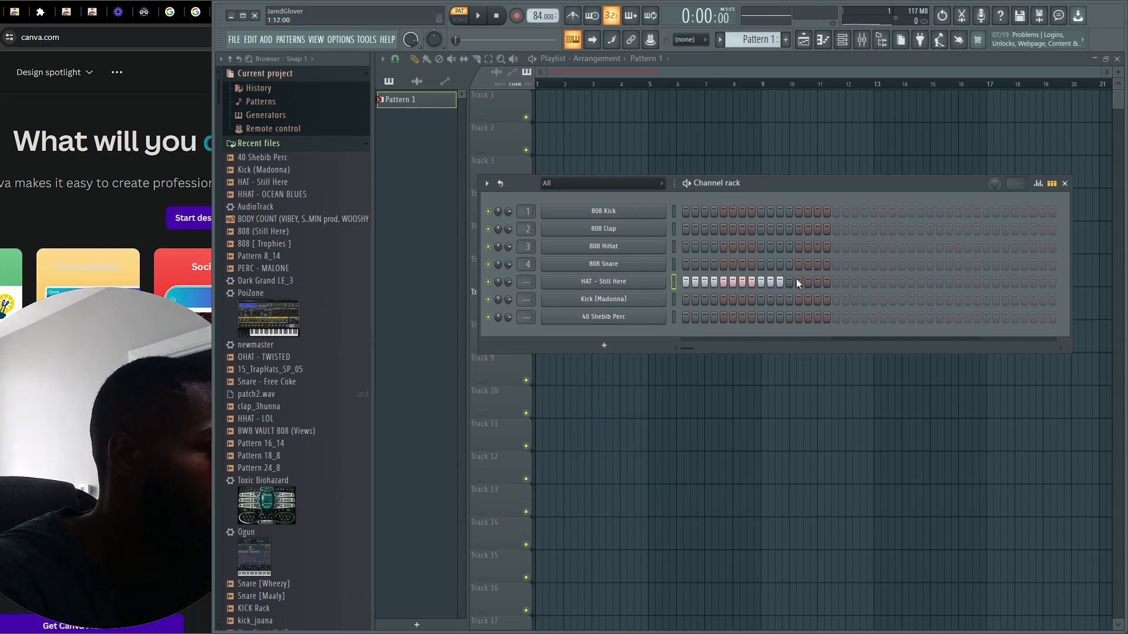
Program all 16 steps of HAT - Still Here and a Kick (Madonna) hit on step 1.
{"action": "left_click", "coordinate": [686, 318]}
{"action": "left_click", "coordinate": [696, 317]}
{"action": "key", "text": "space"}
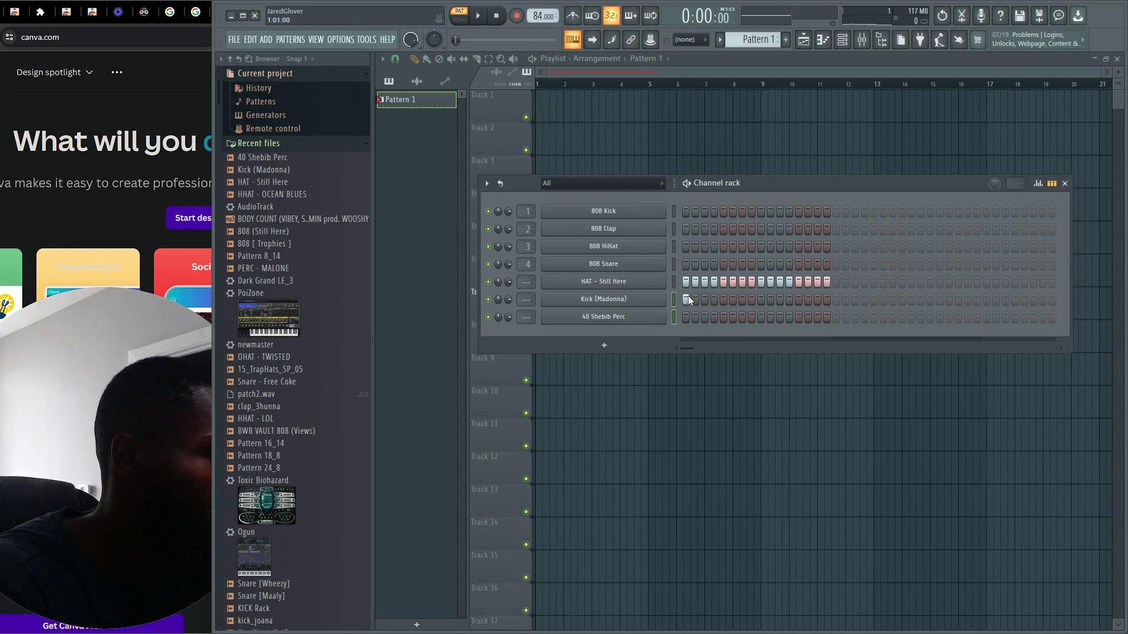
Audition the clap_3hunna sample and add a 40 Shebib Perc hit on step 3.
{"action": "left_click", "coordinate": [299, 408]}
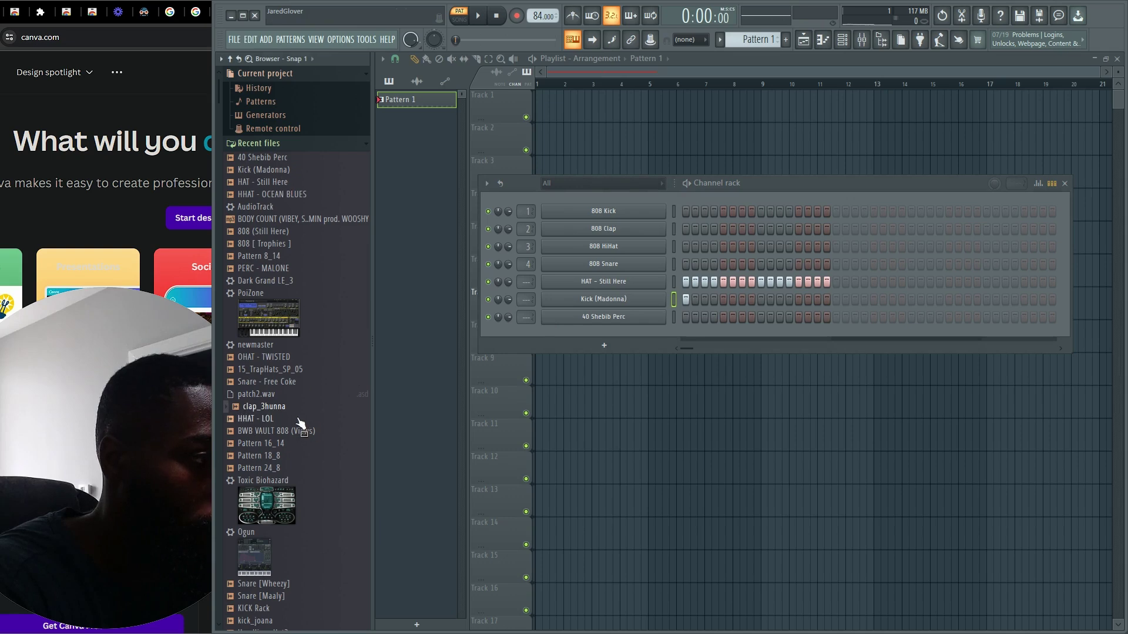
{"action": "left_click", "coordinate": [712, 320]}
{"action": "left_click", "coordinate": [713, 320]}
{"action": "key", "text": "space"}
{"action": "left_click", "coordinate": [703, 319]}
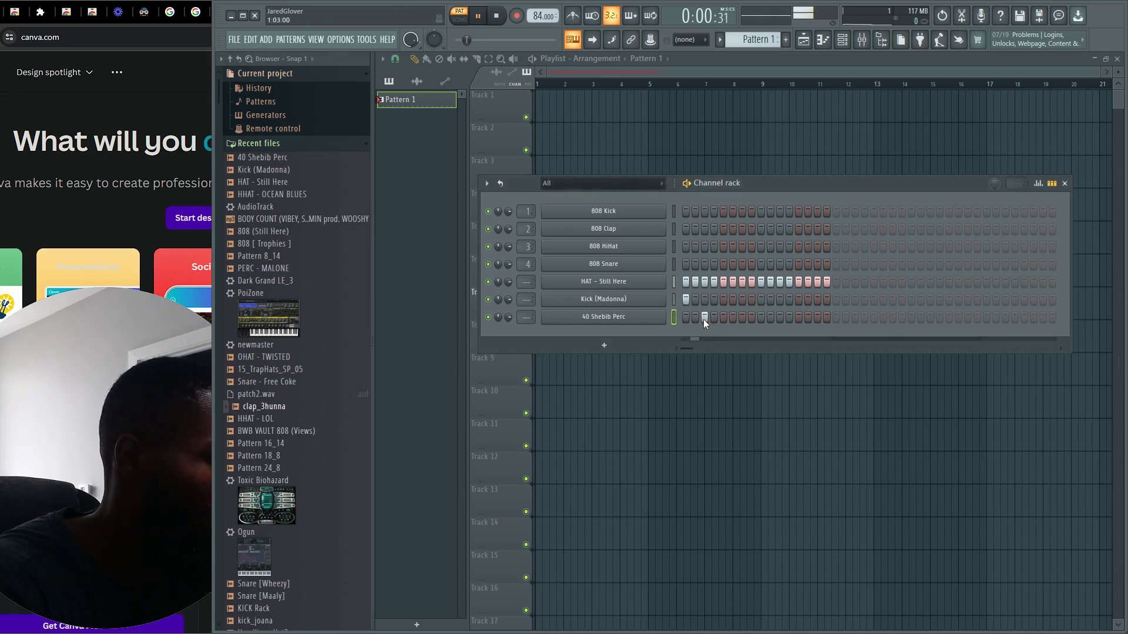
Open 40 Shebib Perc in the piano roll and move its note down to A#4 on step 4.
{"action": "right_click", "coordinate": [646, 316]}
{"action": "left_click", "coordinate": [717, 325]}
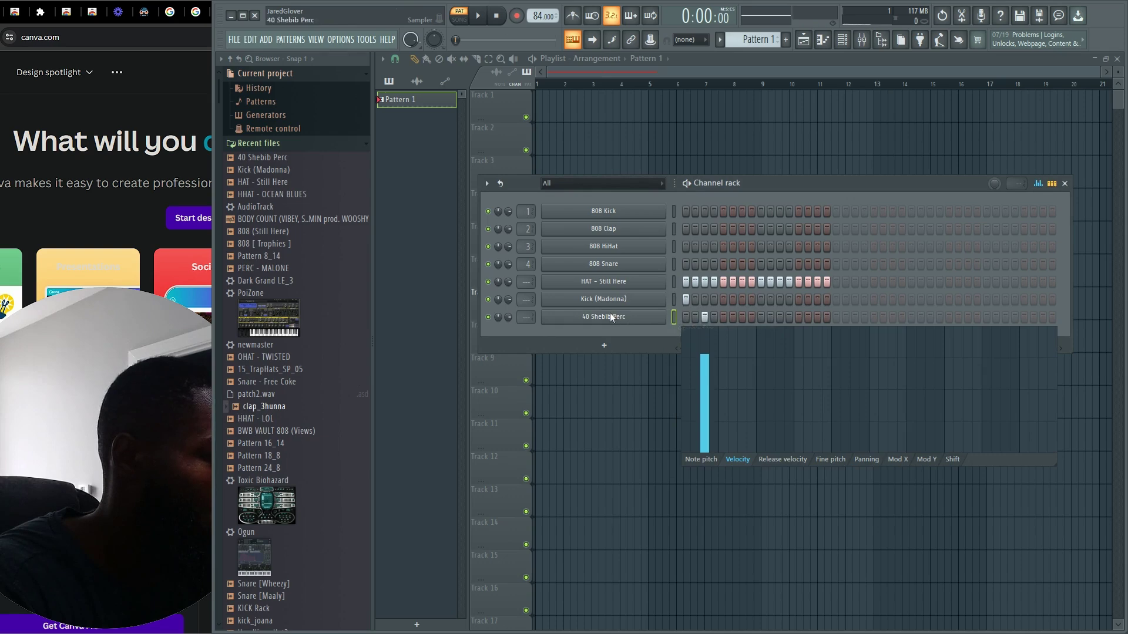
{"action": "right_click", "coordinate": [646, 313]}
{"action": "left_click", "coordinate": [706, 323]}
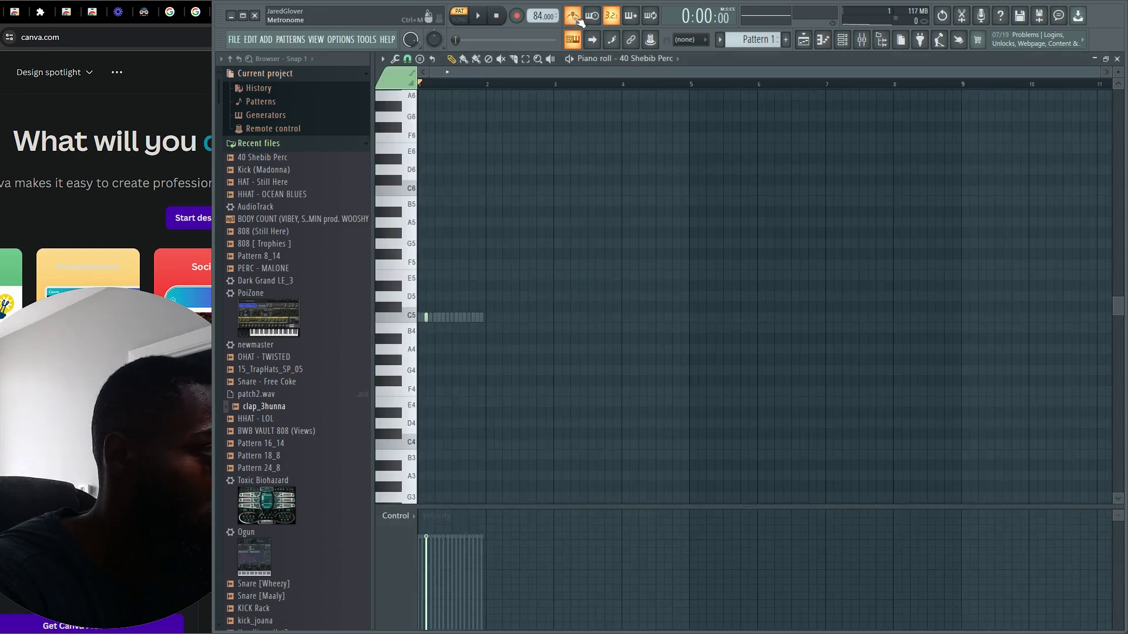
{"action": "left_click_drag", "start_coordinate": [426, 323], "coordinate": [427, 328]}
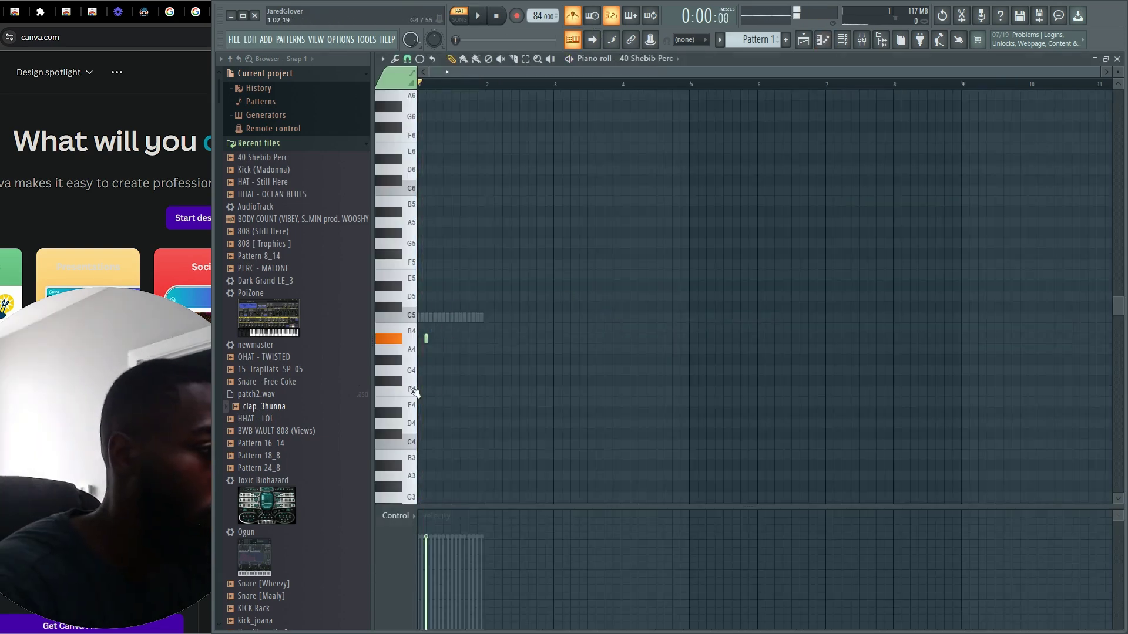
{"action": "scroll", "coordinate": [384, 402], "scroll_direction": "up", "scroll_amount": 4}
{"action": "scroll", "coordinate": [516, 350], "scroll_direction": "up", "scroll_amount": 2}
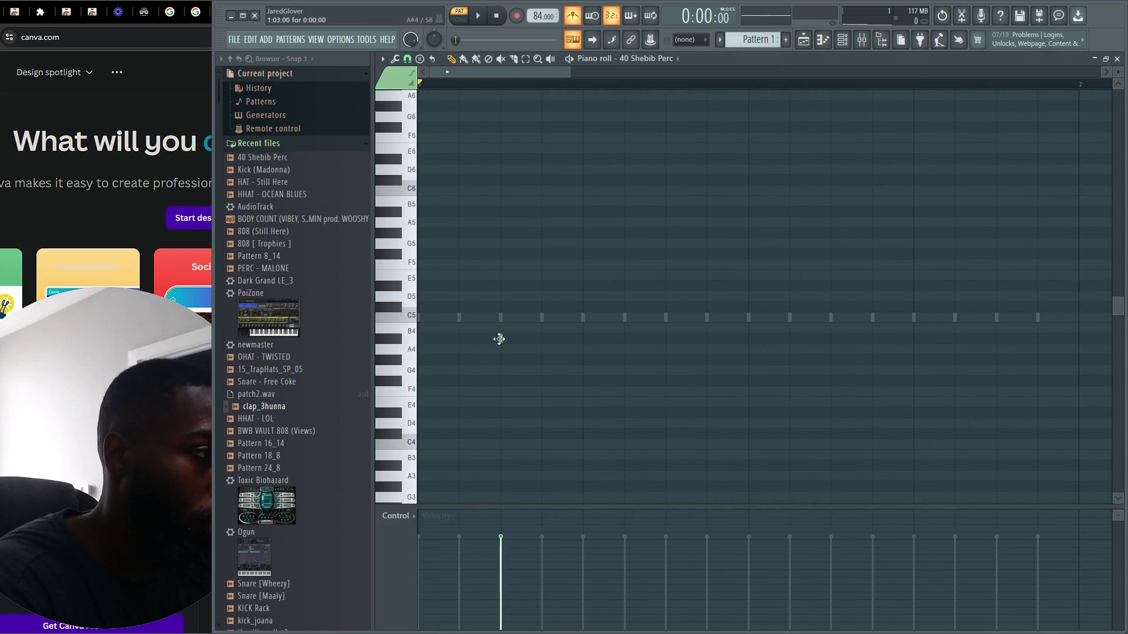
{"action": "left_click_drag", "start_coordinate": [501, 339], "coordinate": [543, 339]}
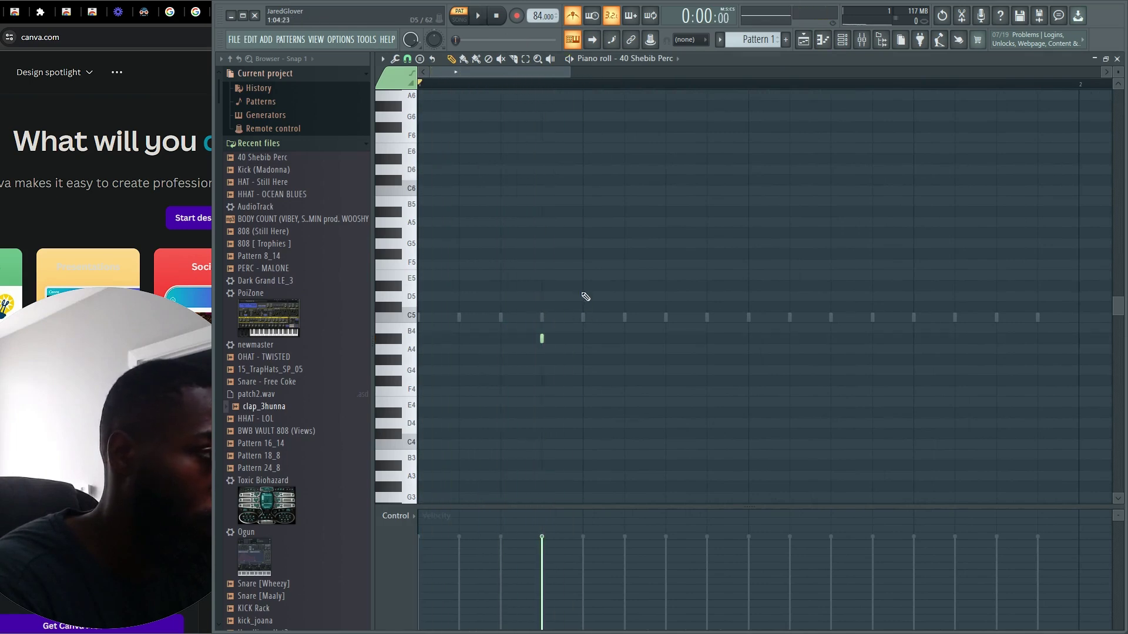
Add D5 notes for 40 Shebib Perc on steps 5 and 8 while playing the pattern.
{"action": "key", "text": "space"}
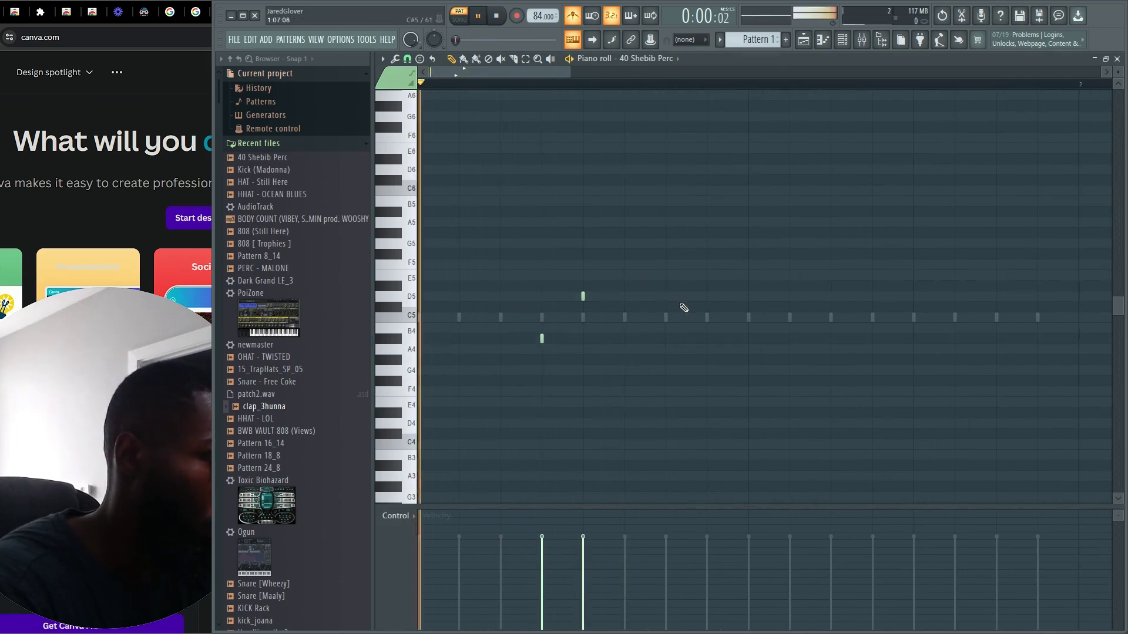
{"action": "left_click", "coordinate": [708, 296]}
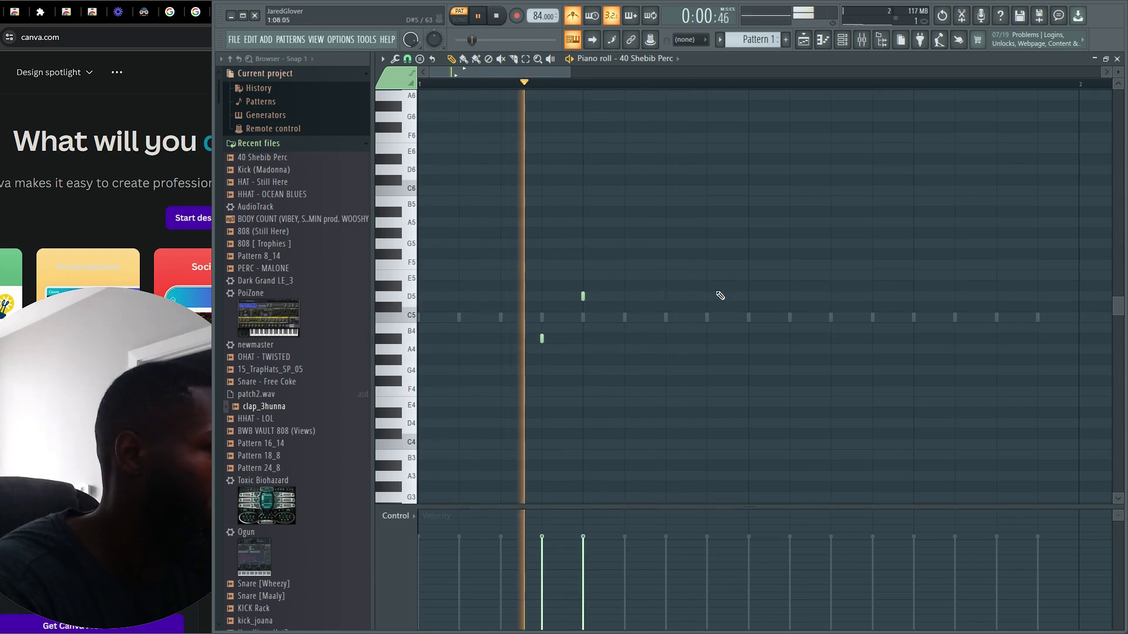
{"action": "scroll", "coordinate": [770, 243], "scroll_direction": "down", "scroll_amount": 2}
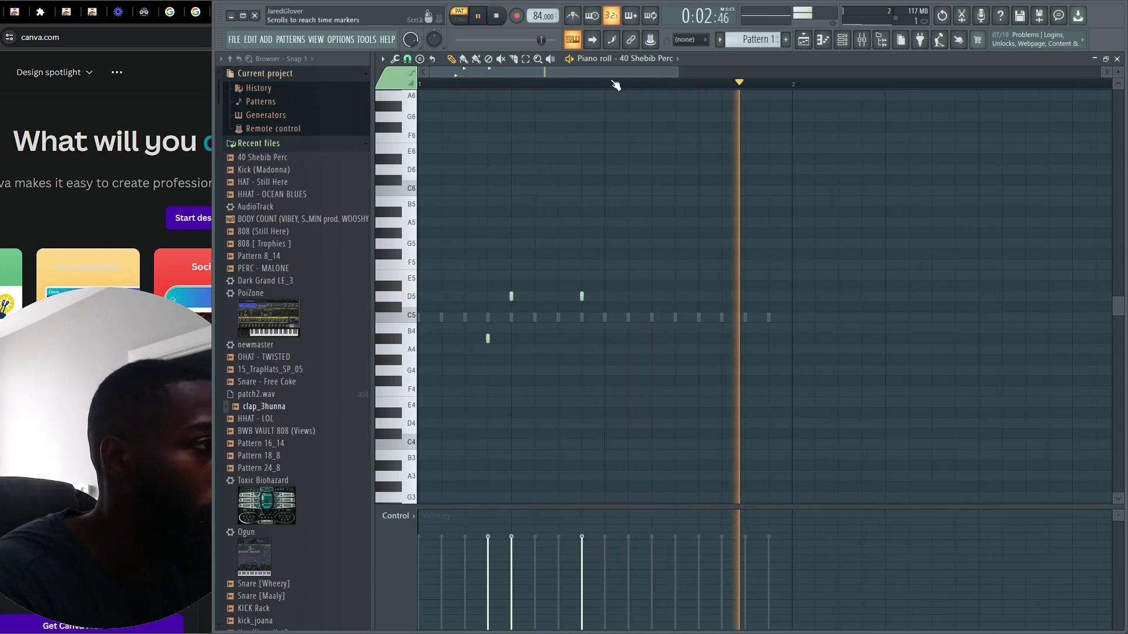
Switch to song mode and fill bars 1 to 4 of Track 7 with one-bar Pattern 1 clips.
{"action": "left_click", "coordinate": [803, 39]}
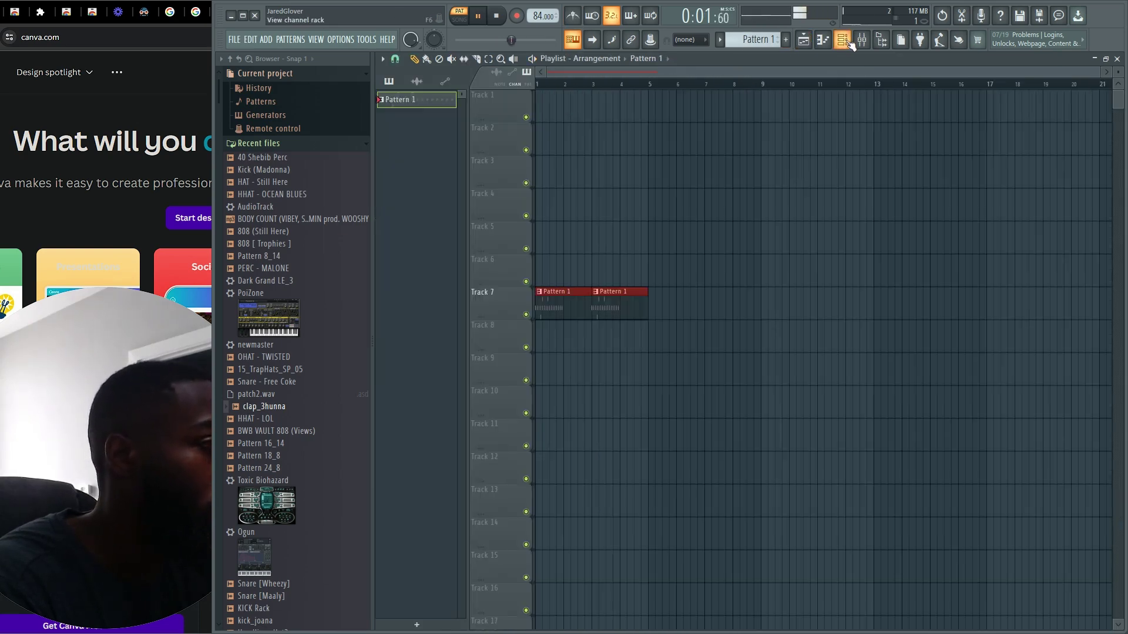
{"action": "key", "text": "l"}
{"action": "left_click", "coordinate": [553, 84]}
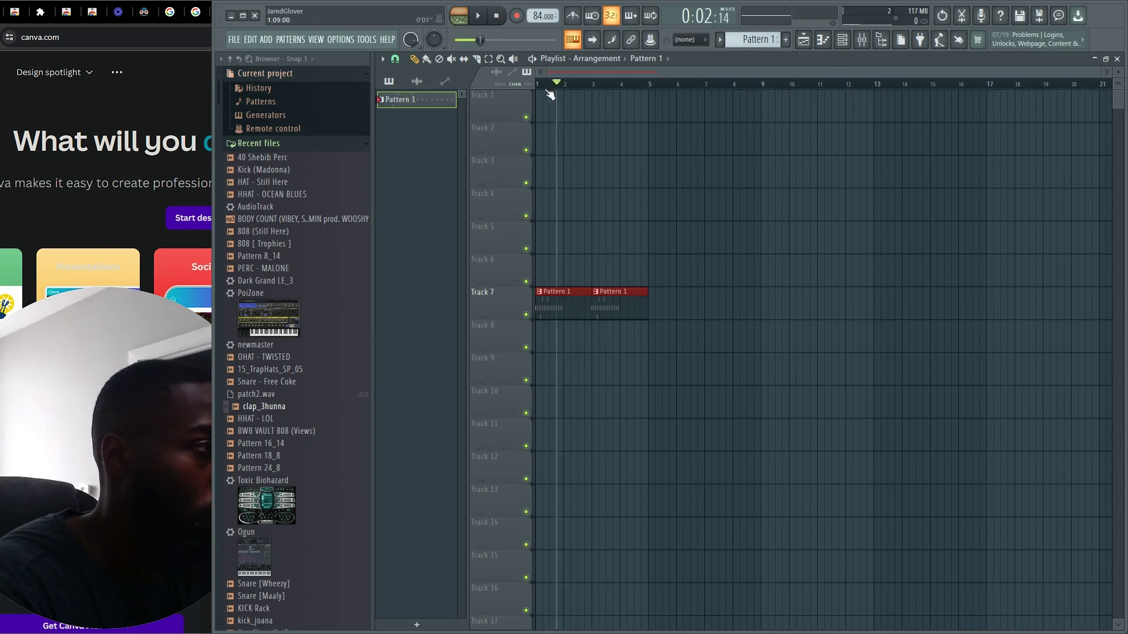
{"action": "key", "text": "space"}
{"action": "left_click_drag", "start_coordinate": [680, 336], "coordinate": [537, 329]}
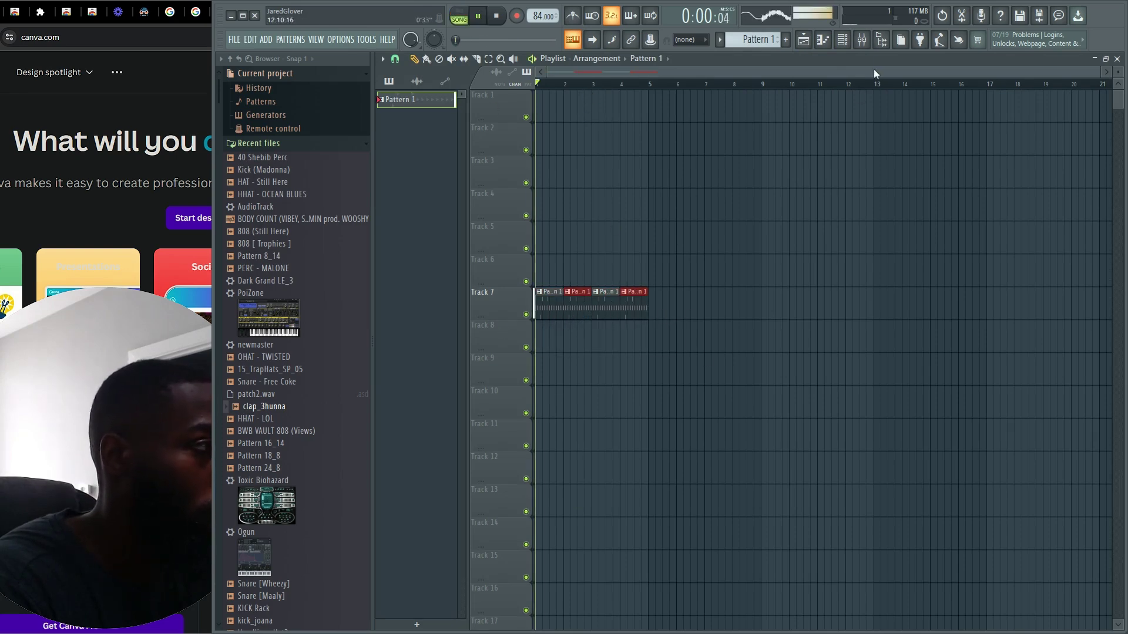
Refill HAT - Still Here with a hit every 2 steps and check its sampler settings during playback.
{"action": "left_click", "coordinate": [841, 40]}
{"action": "key", "text": "space"}
{"action": "right_click", "coordinate": [646, 283]}
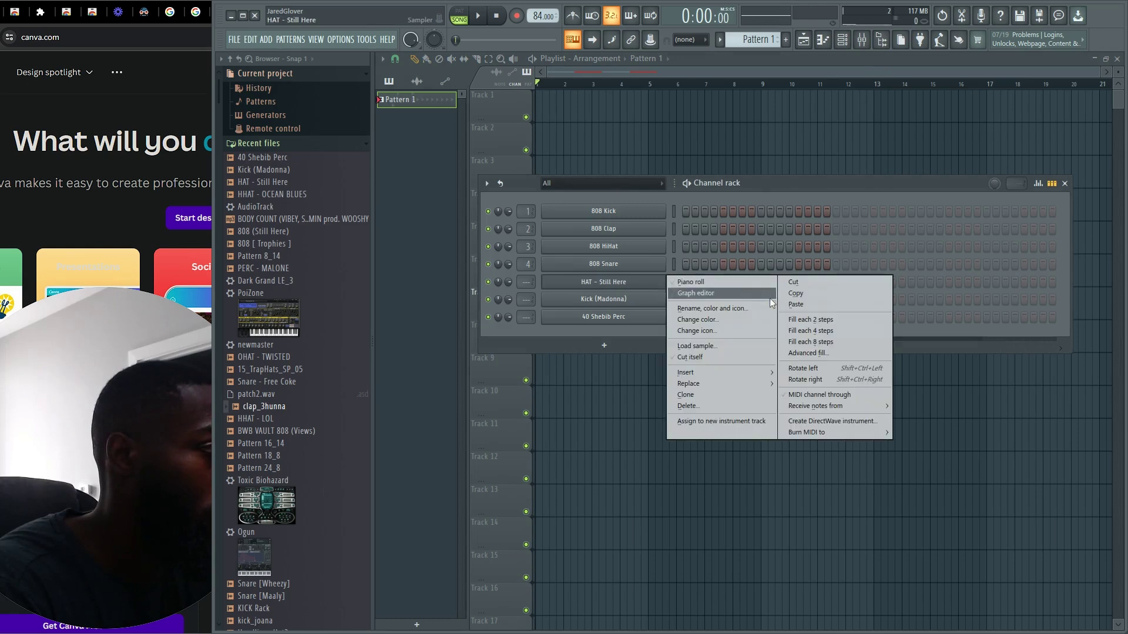
{"action": "key", "text": "space"}
{"action": "left_click", "coordinate": [606, 287]}
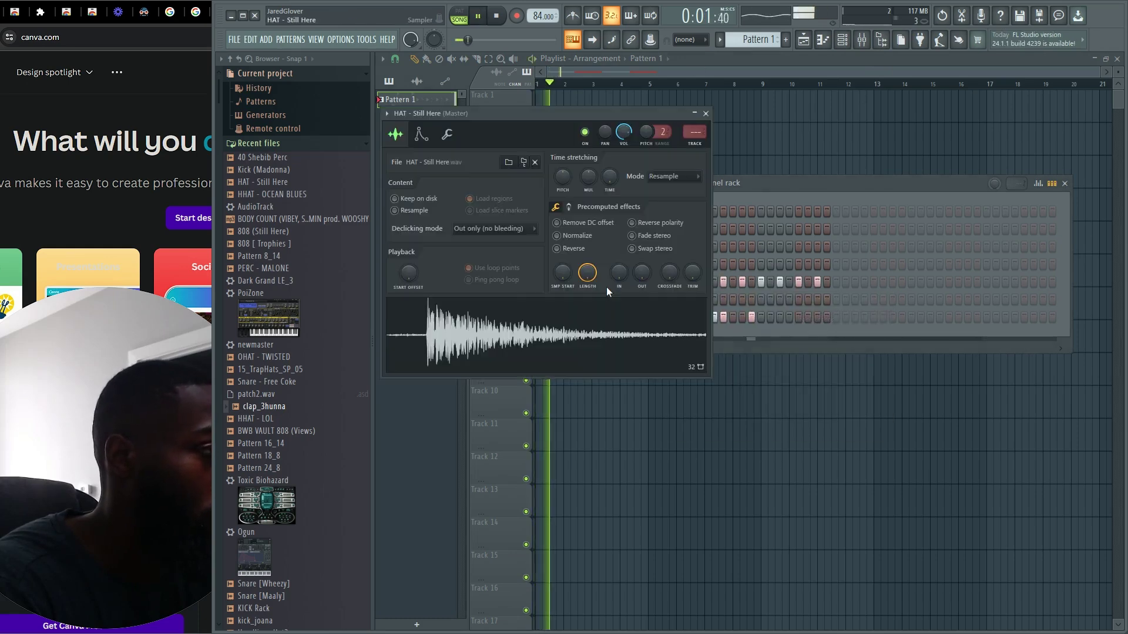
{"action": "left_click", "coordinate": [813, 191]}
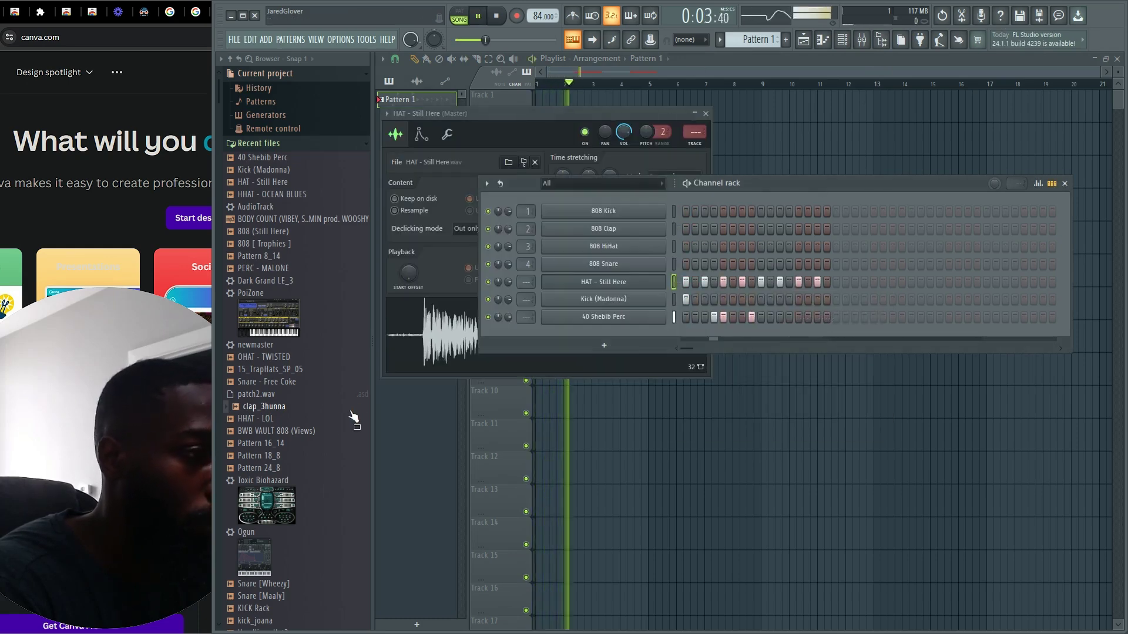
Add clap_3hunna as a new channel with Resample time stretching and place hits on steps 5 and 13.
{"action": "left_click_drag", "start_coordinate": [282, 407], "coordinate": [636, 336]}
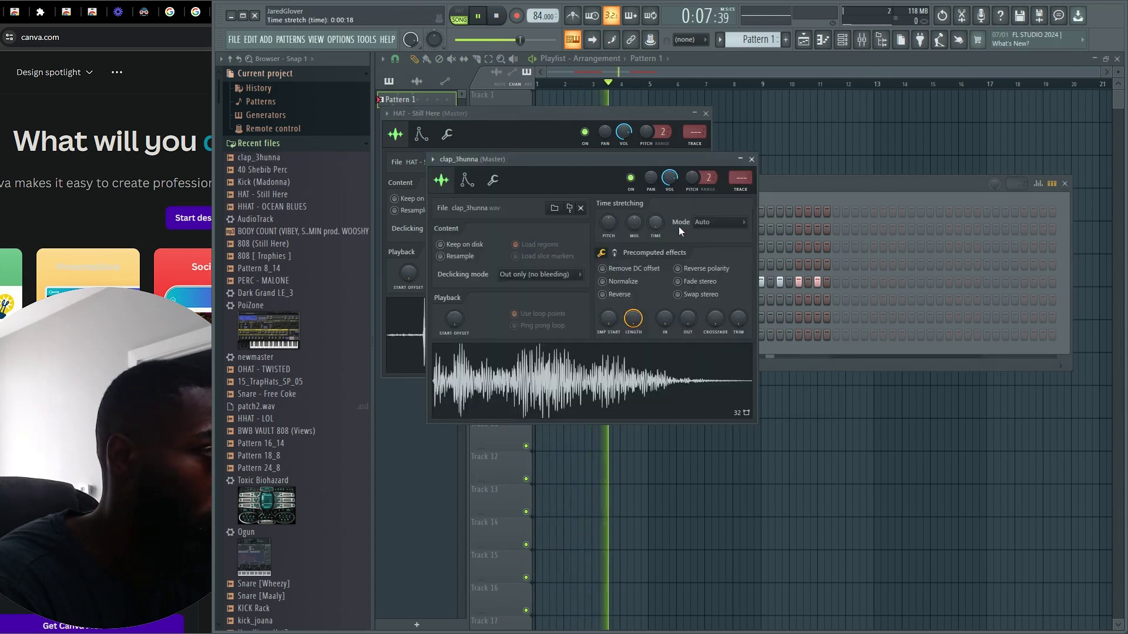
{"action": "left_click", "coordinate": [705, 224]}
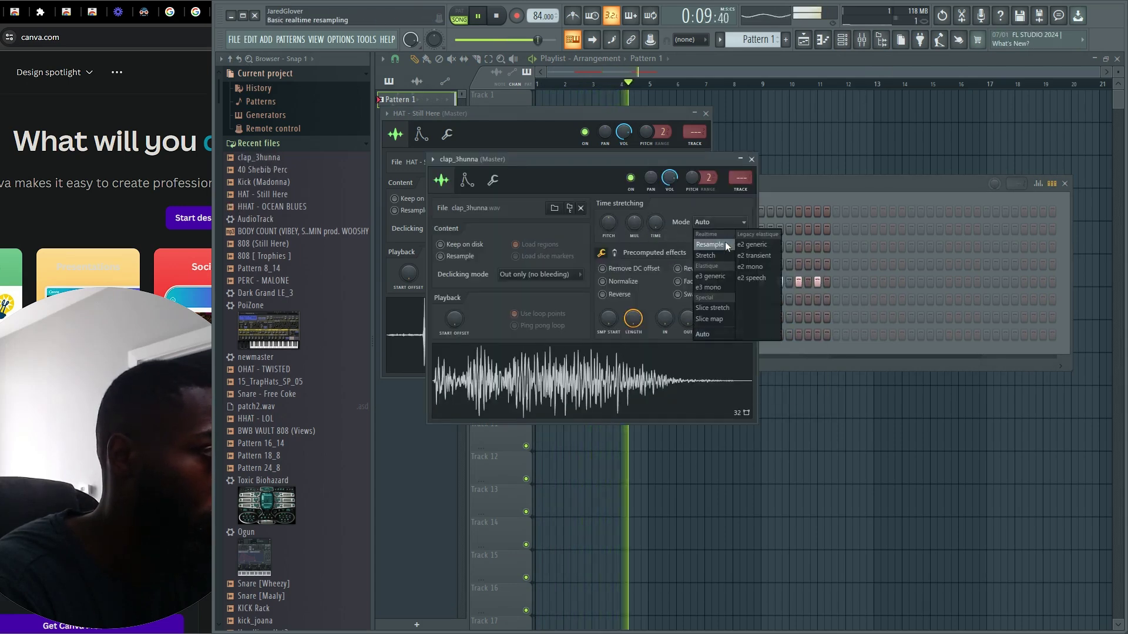
{"action": "left_click", "coordinate": [725, 242]}
{"action": "left_click", "coordinate": [815, 189]}
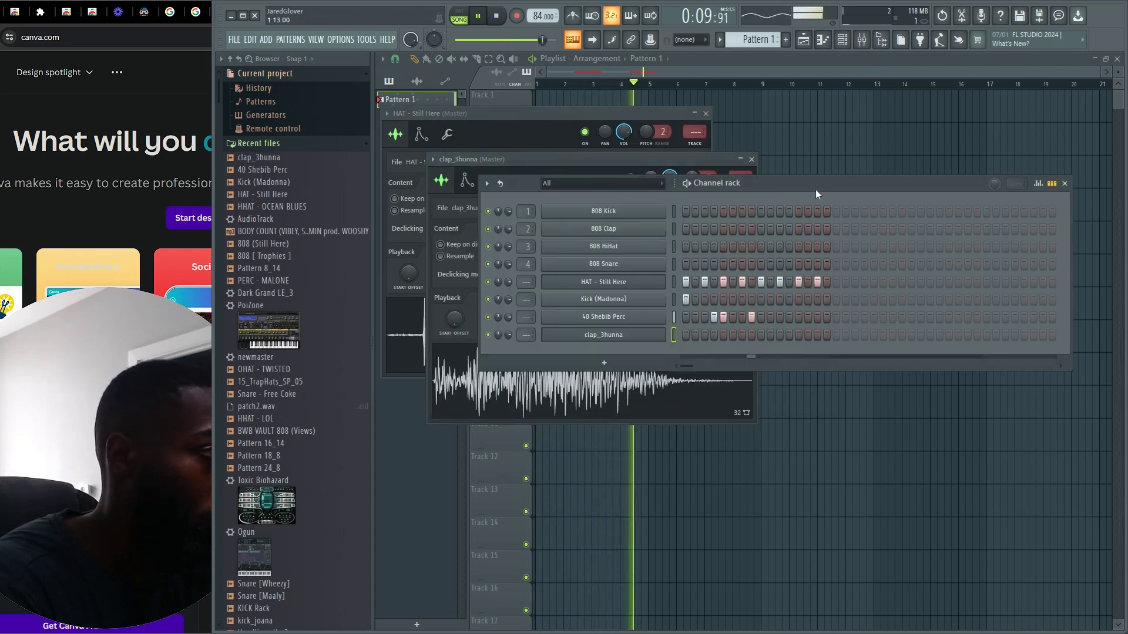
{"action": "left_click", "coordinate": [723, 337]}
Route clap_3hunna to mixer track 5 and raise that track's volume slightly.
{"action": "left_click", "coordinate": [619, 336]}
{"action": "left_click", "coordinate": [621, 338]}
{"action": "key", "text": "ctrl+l"}
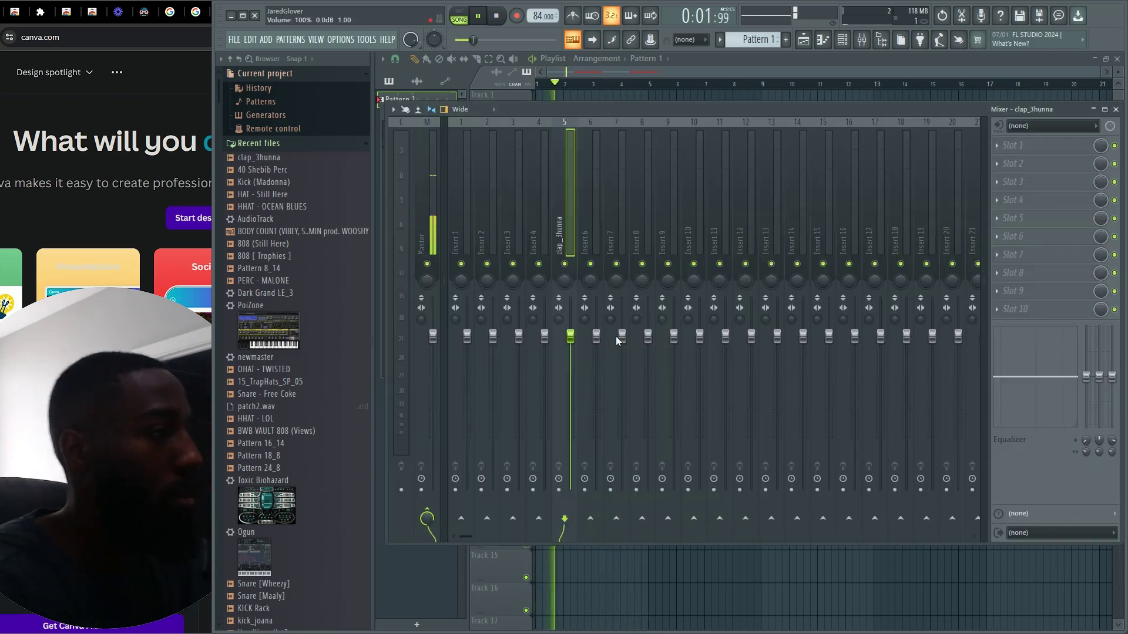
{"action": "left_click_drag", "start_coordinate": [569, 336], "coordinate": [570, 316]}
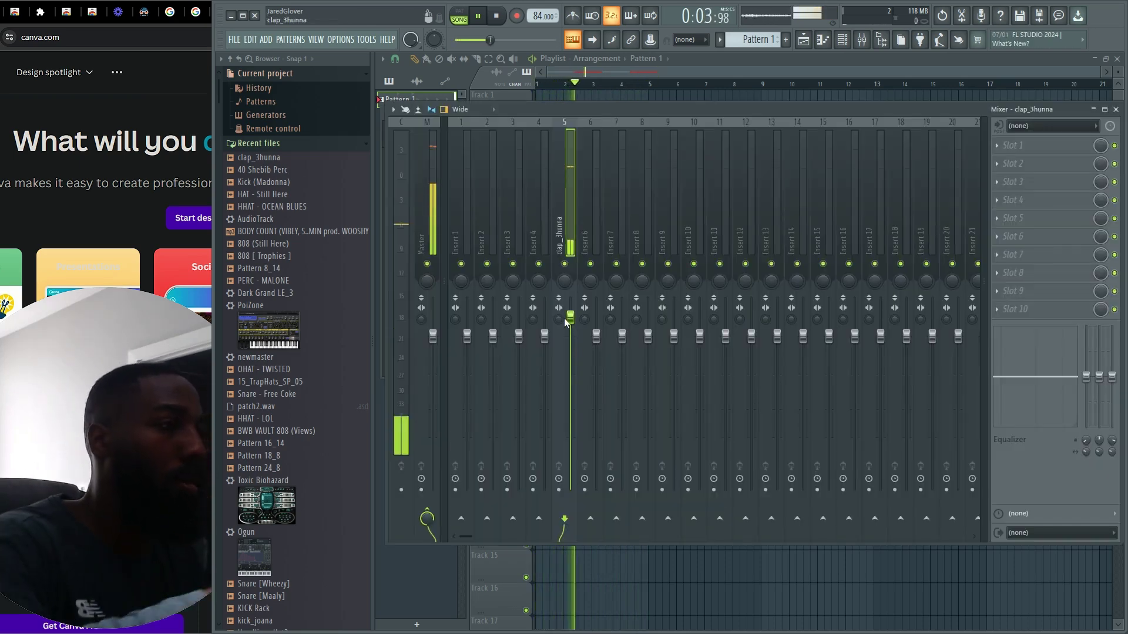
Load the newmaster preset onto the Master mixer track.
{"action": "key", "text": "XF86AudioRaiseVolume"}
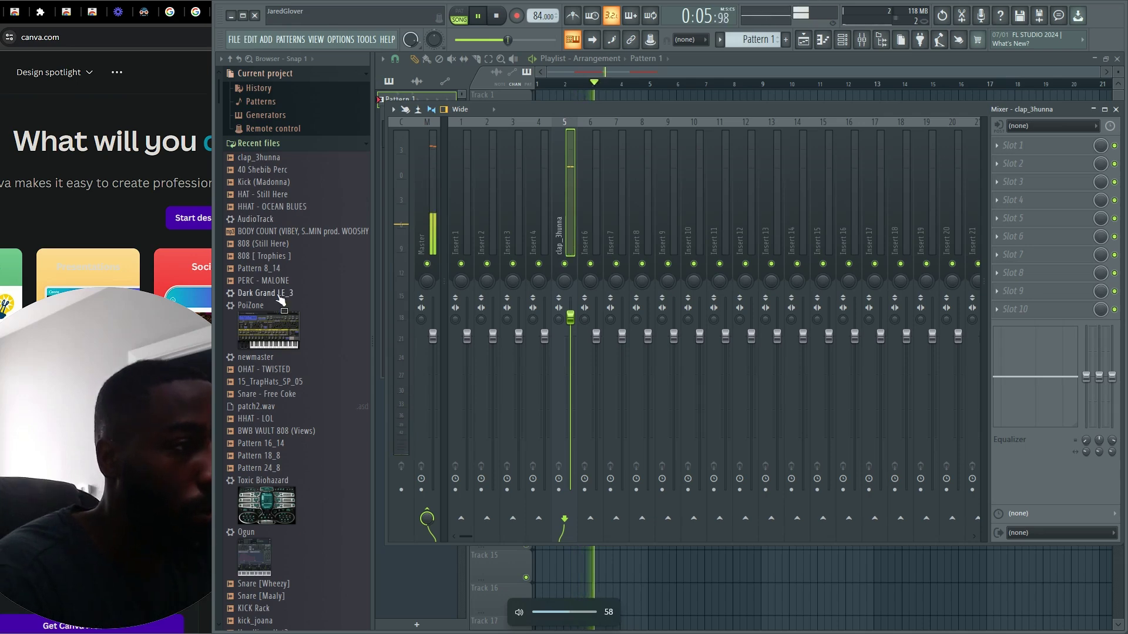
{"action": "left_click_drag", "start_coordinate": [258, 357], "coordinate": [427, 218]}
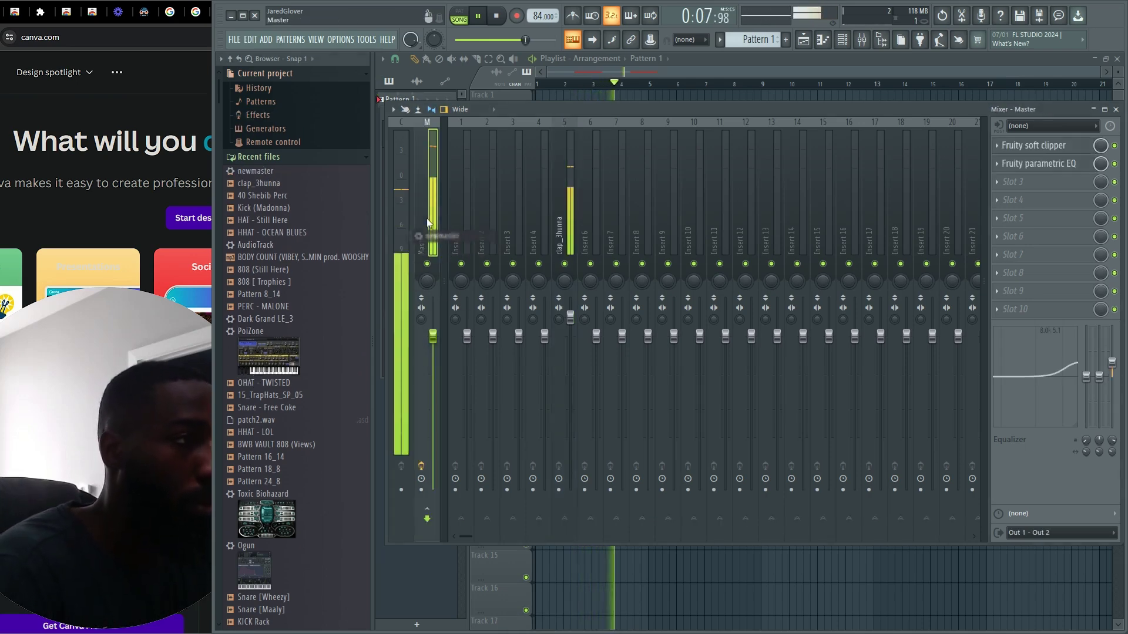
Save the project in 7BEATS under the name "rocc lean --", followed by the producer's name and "168 bpm".
{"action": "key", "text": "ctrl+shift+s"}
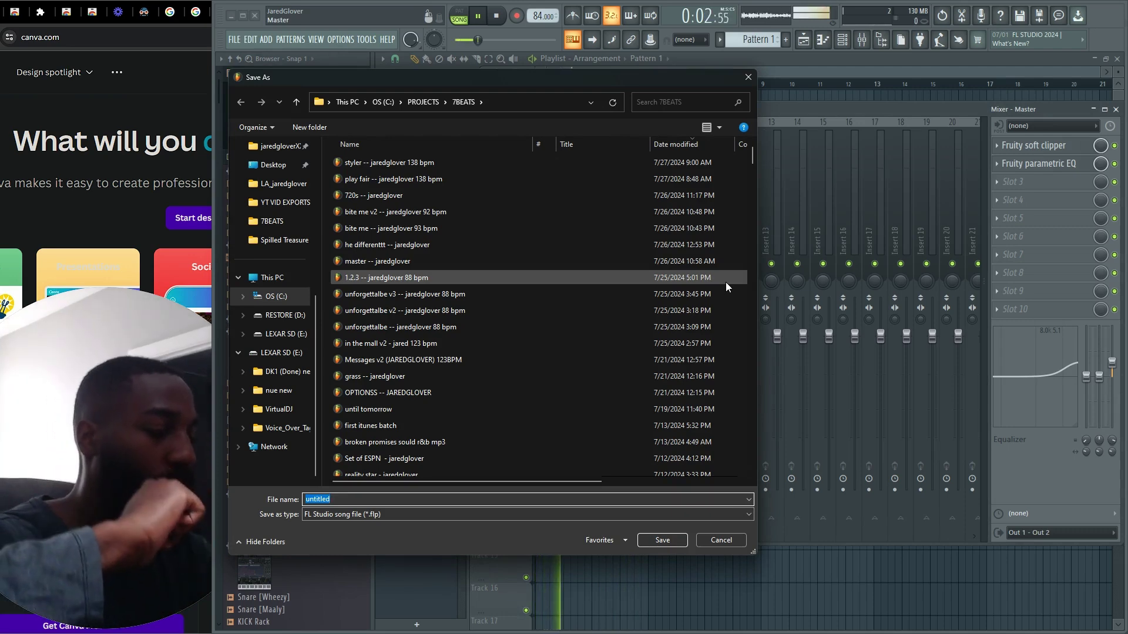
{"action": "type", "text": "rock"}
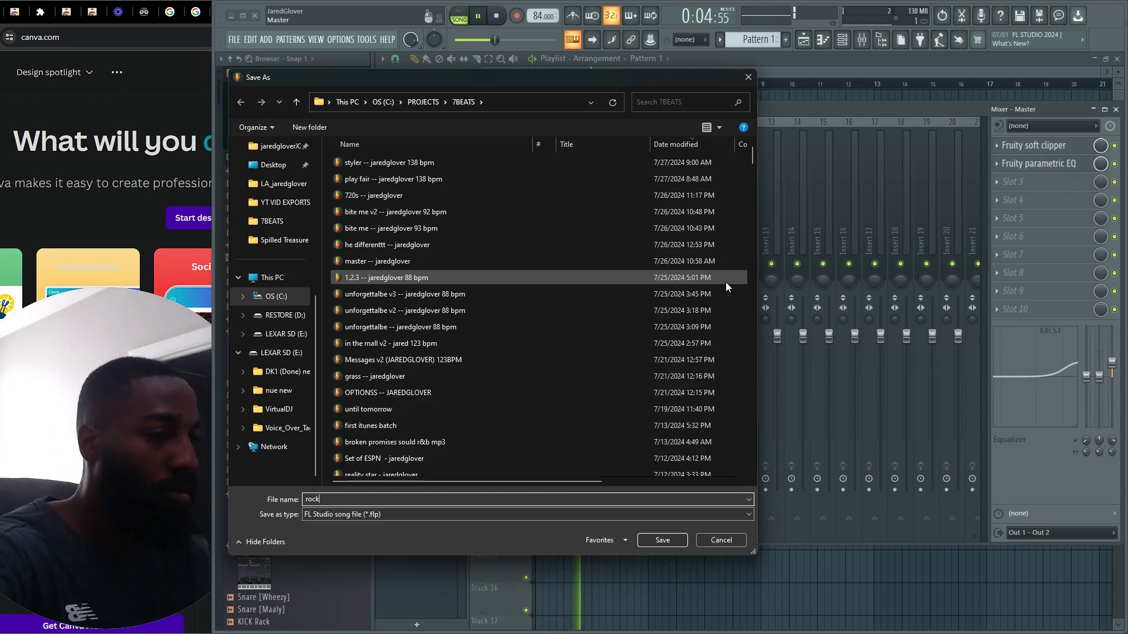
{"action": "key", "text": "BackSpace"}
{"action": "type", "text": "c lea"}
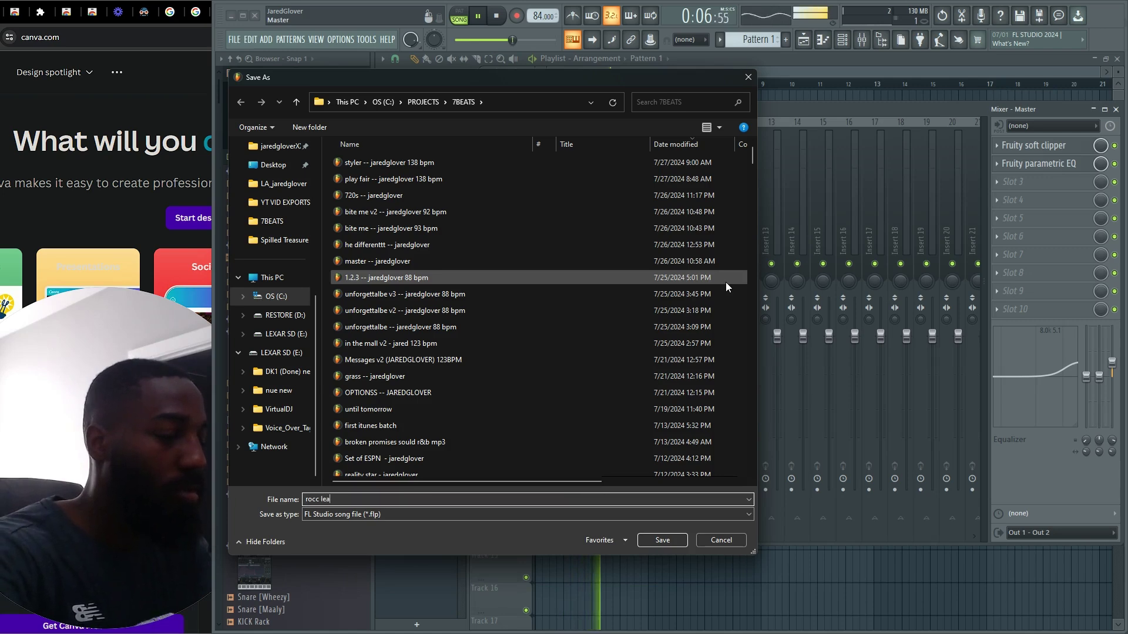
{"action": "type", "text": "n -- jaredglover 1"}
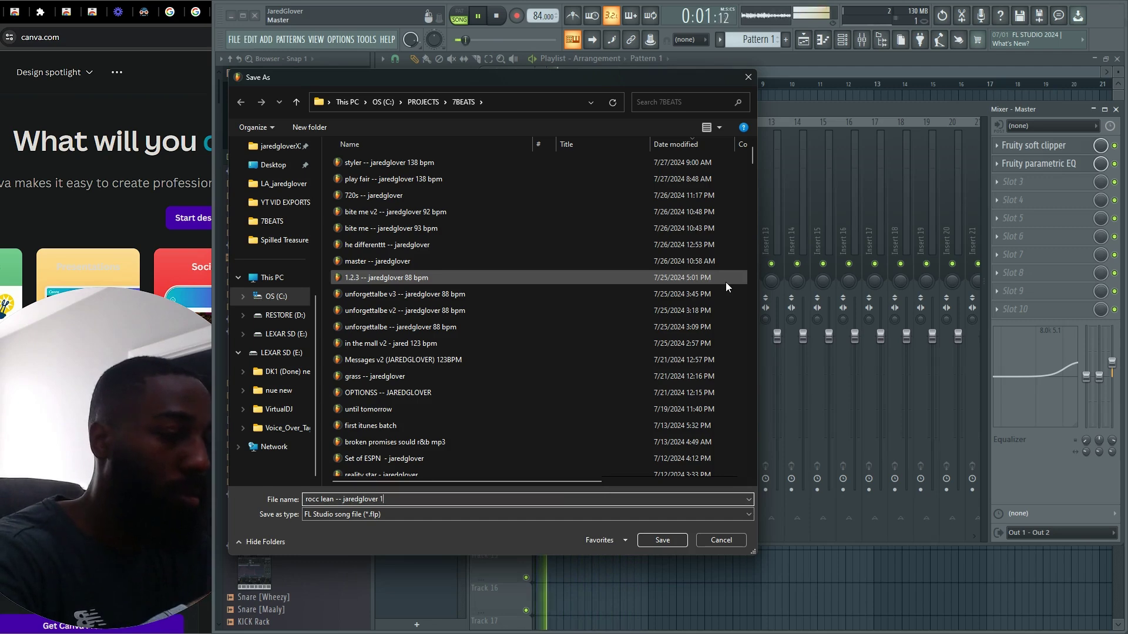
{"action": "type", "text": "68 bpm"}
{"action": "key", "text": "Return"}
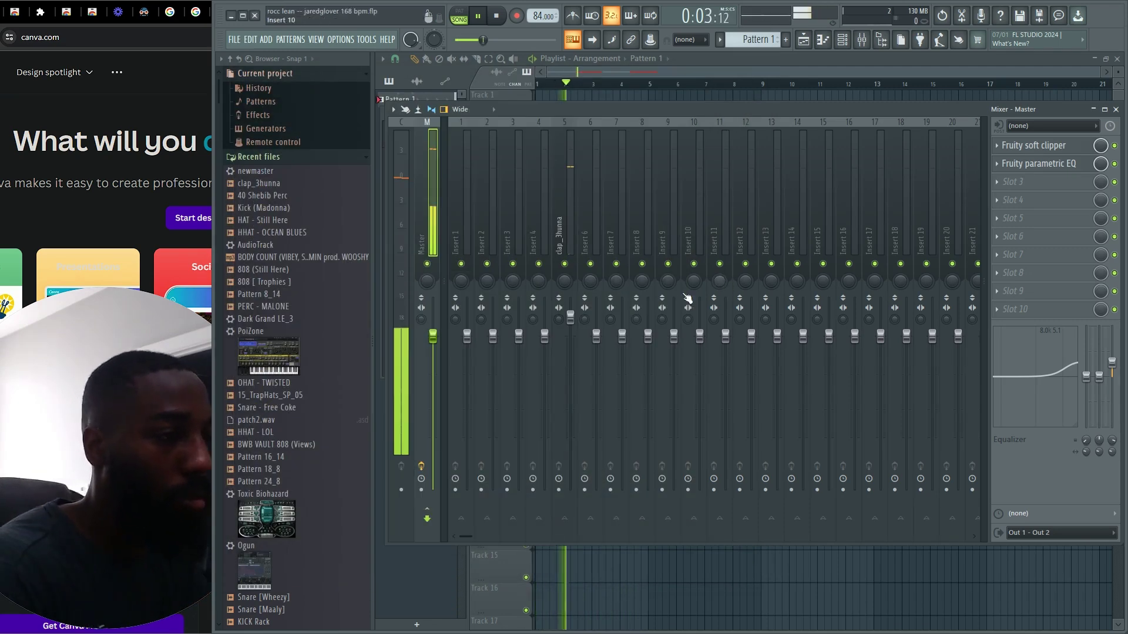
Extend the Pattern 1 clips on Track 7 through bar 8 and copy all eight to Track 9 from bar 9.
{"action": "key", "text": "F6"}
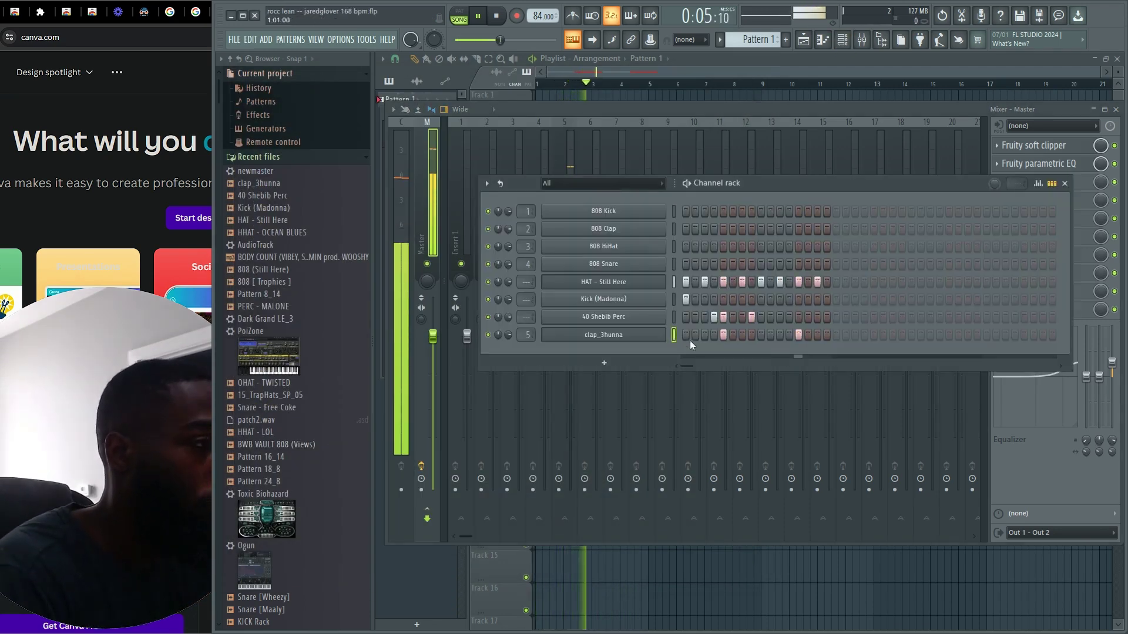
{"action": "left_click", "coordinate": [758, 96]}
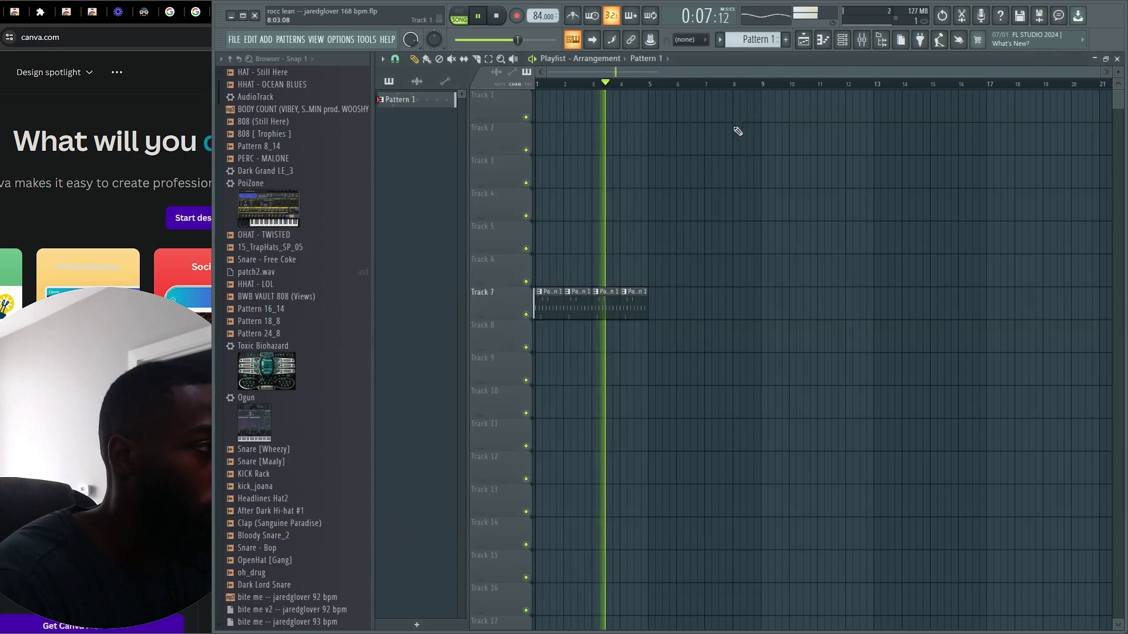
{"action": "left_click_drag", "start_coordinate": [739, 132], "coordinate": [656, 315]}
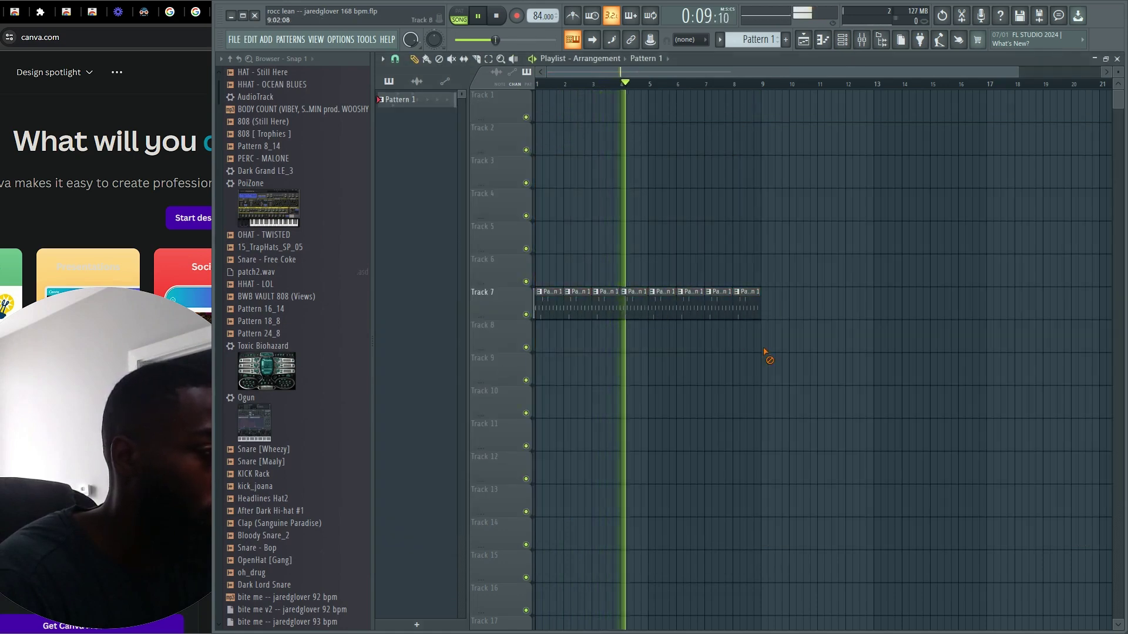
{"action": "left_click_drag", "start_coordinate": [787, 300], "coordinate": [766, 379]}
{"action": "key", "text": "space"}
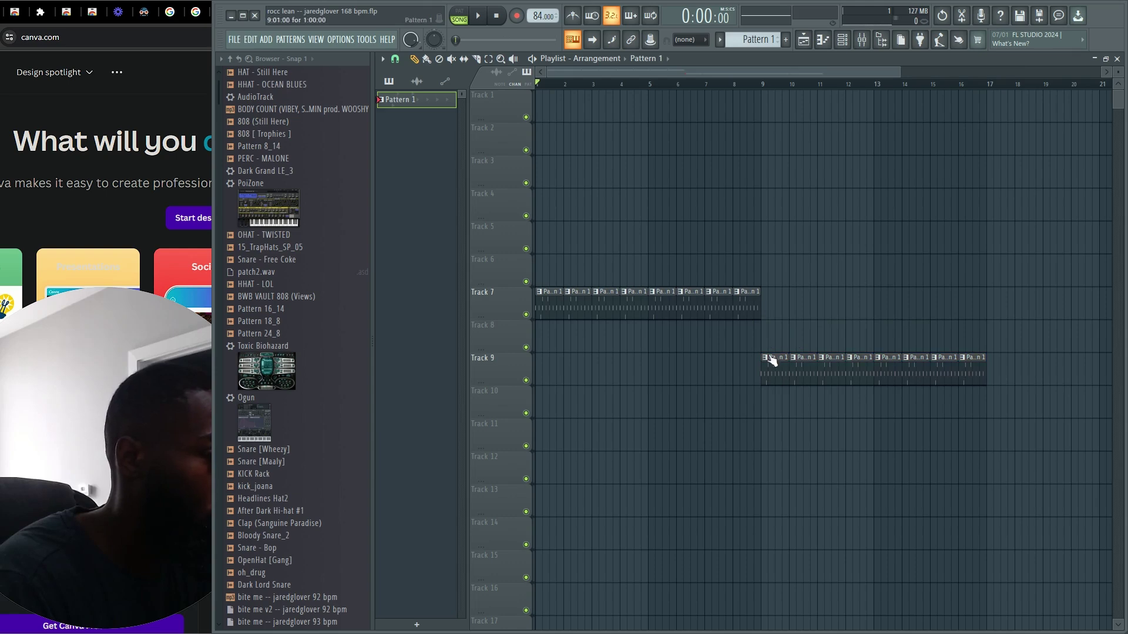
Make the Track 9 clip at bar 9 unique as Pattern 2 and repeat it through bar 12.
{"action": "left_click", "coordinate": [765, 358]}
{"action": "left_click", "coordinate": [786, 437]}
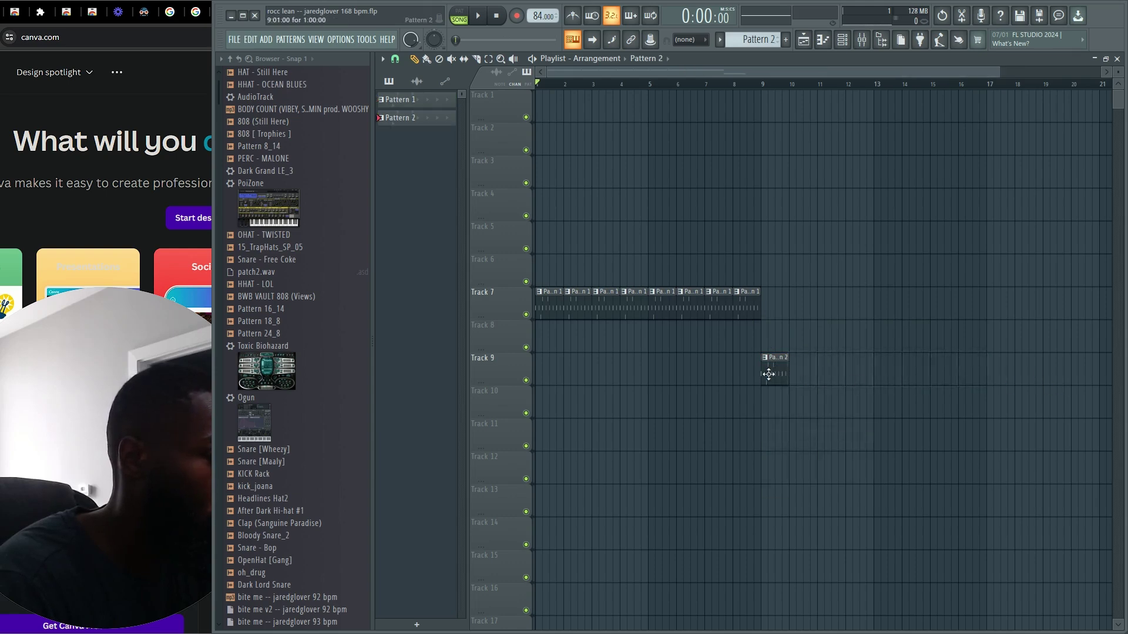
{"action": "left_click_drag", "start_coordinate": [771, 373], "coordinate": [848, 373]}
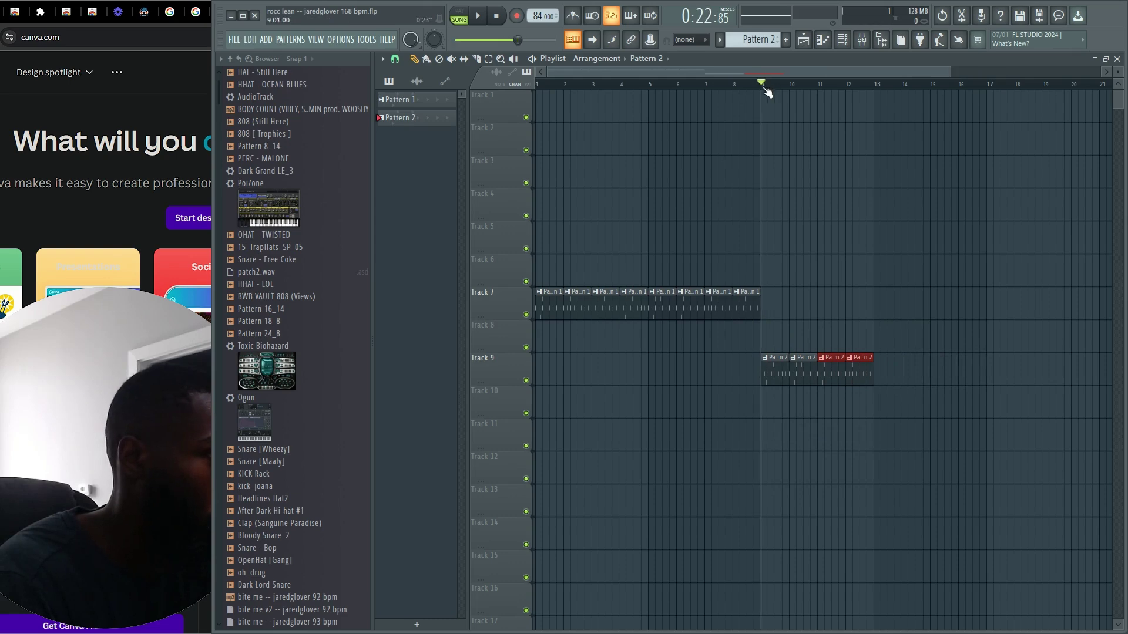
Add the OHAT - TWISTED sample to the Channel rack and place a hit on step 1 of Pattern 2.
{"action": "left_click", "coordinate": [850, 43]}
{"action": "left_click_drag", "start_coordinate": [281, 523], "coordinate": [298, 534]}
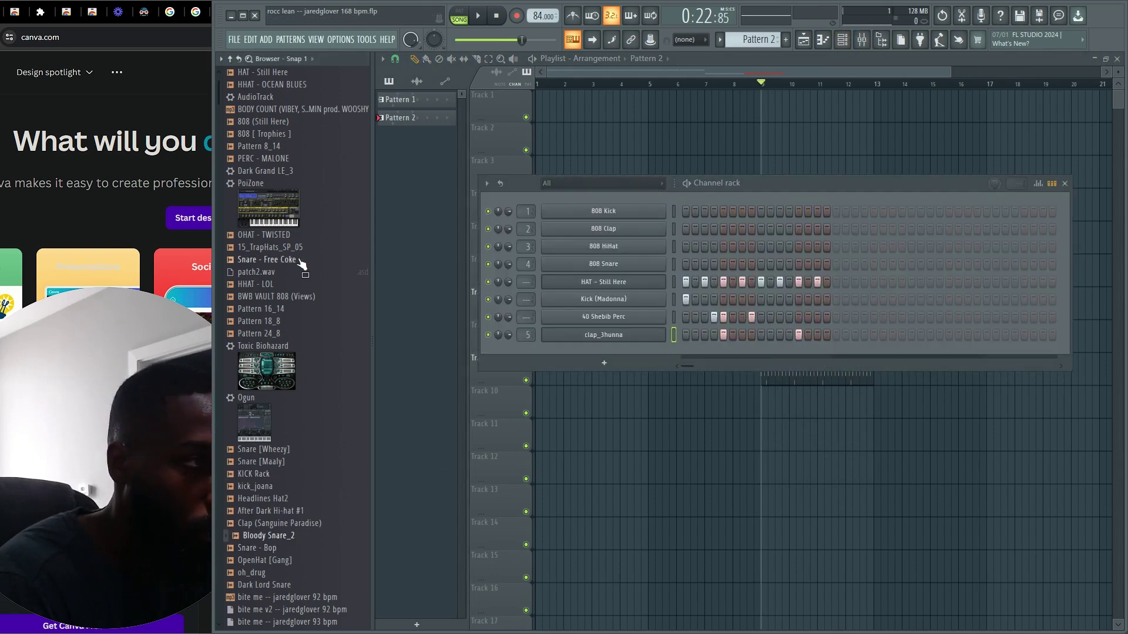
{"action": "left_click_drag", "start_coordinate": [301, 266], "coordinate": [684, 352]}
{"action": "key", "text": "space"}
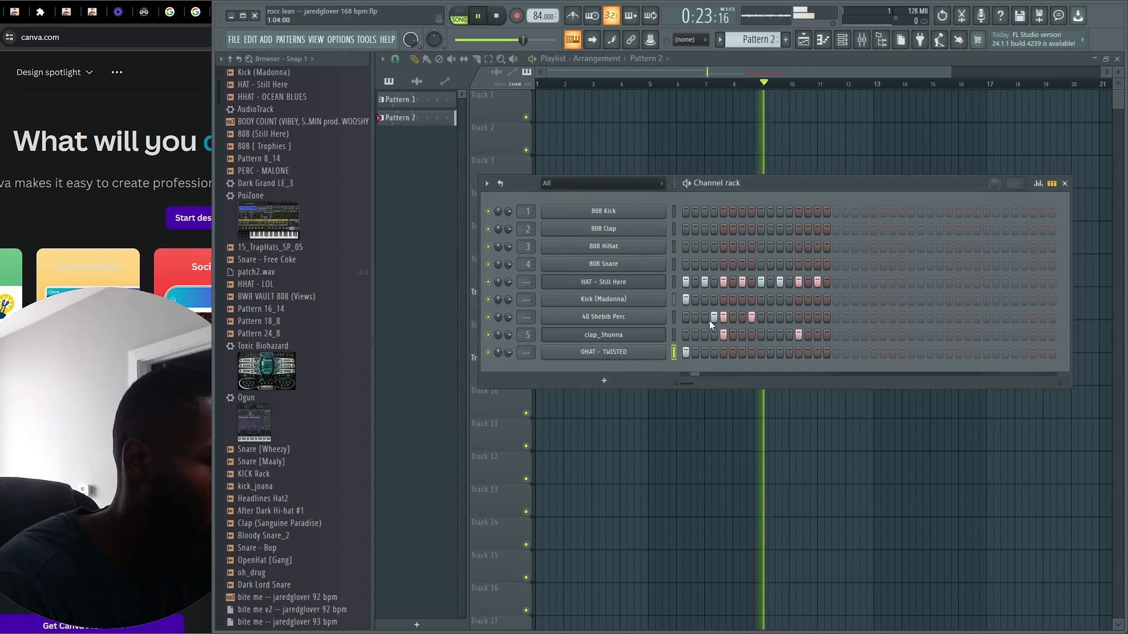
Thin out Pattern 2 by clearing all clap_3hunna hits and keeping HAT - Still Here on steps 1 and 3 and 40 Shebib Perc on step 4.
{"action": "key", "text": "space"}
{"action": "left_click", "coordinate": [724, 317]}
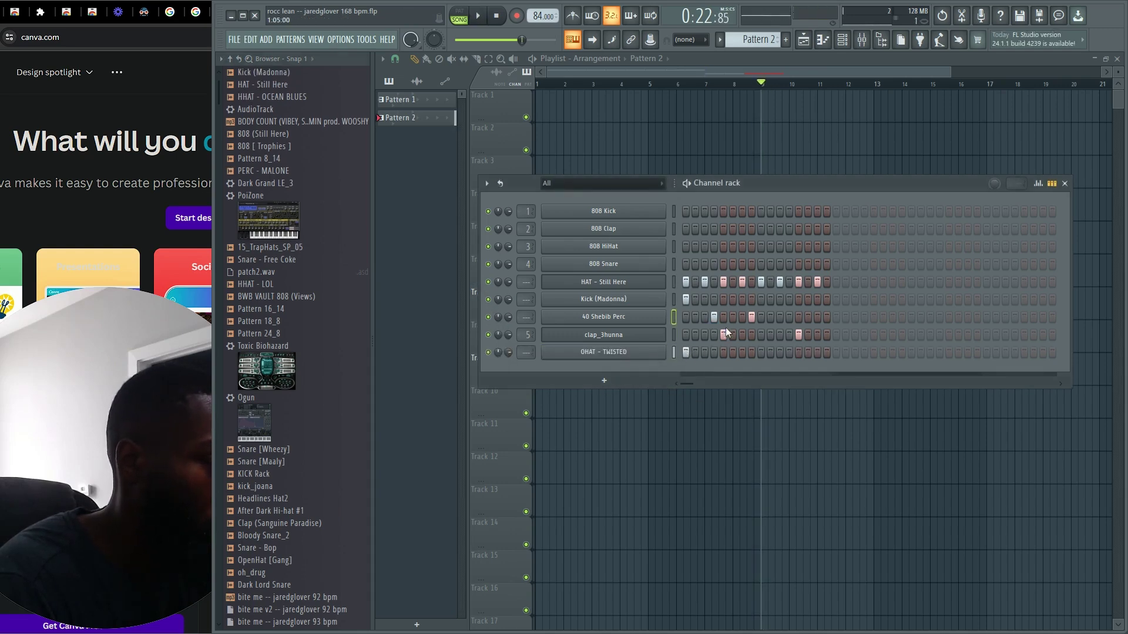
{"action": "left_click", "coordinate": [724, 335]}
{"action": "key", "text": "space"}
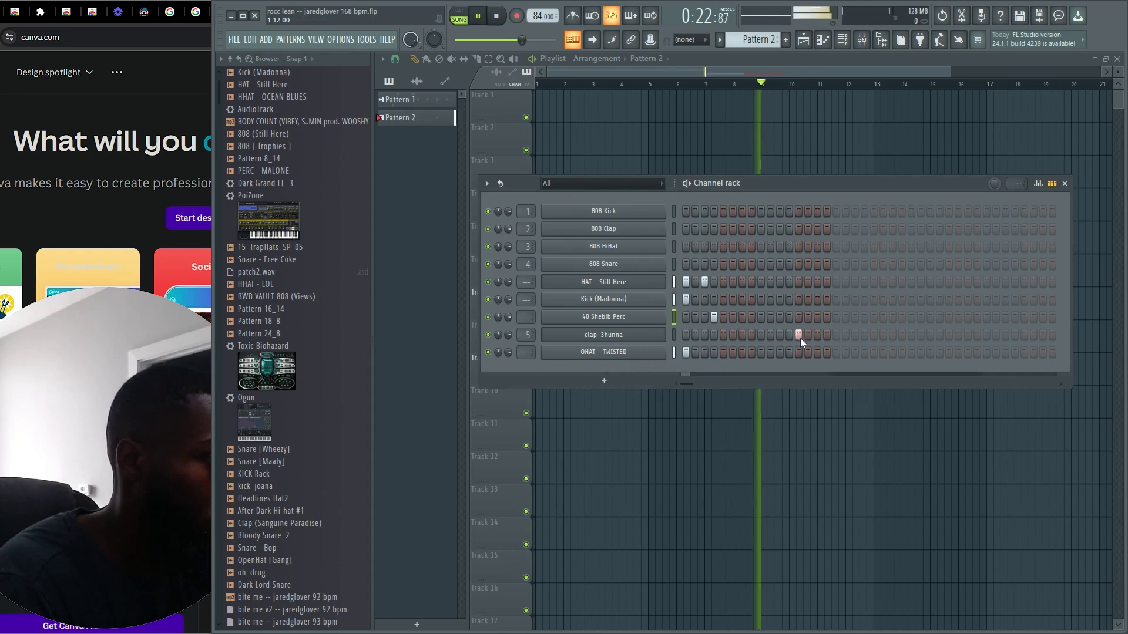
{"action": "left_click", "coordinate": [798, 335]}
{"action": "key", "text": "space"}
{"action": "key", "text": "space"}
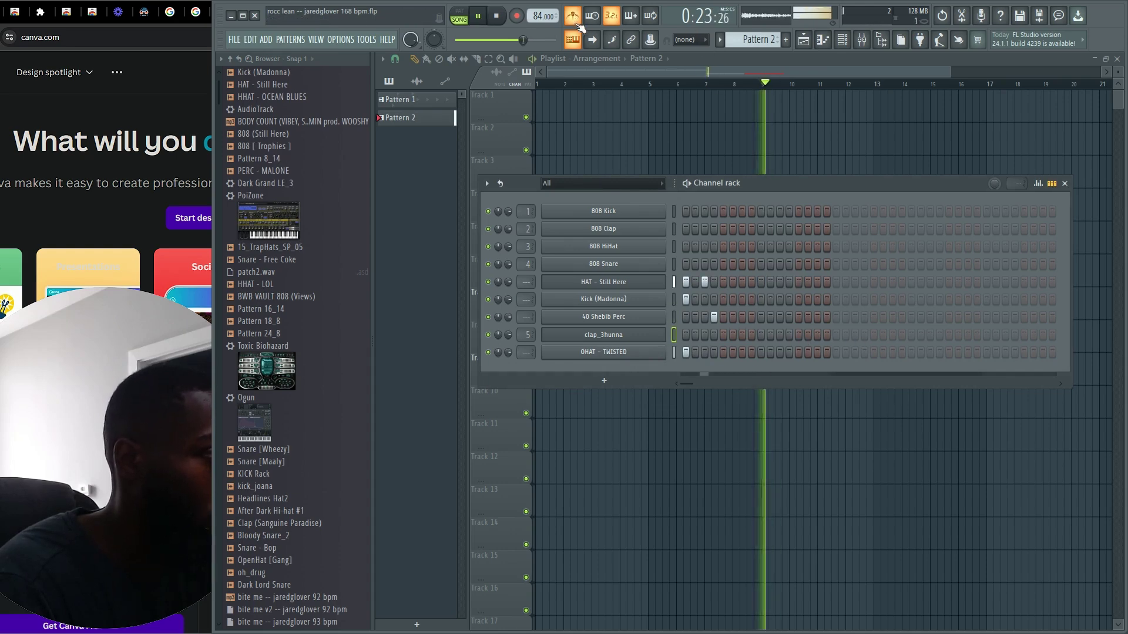
{"action": "key", "text": "F6"}
Try layering a Pattern 1 clip on Track 10 at bar 9, shorten it, and play it back before removing it.
{"action": "key", "text": "space"}
{"action": "left_click", "coordinate": [740, 305]}
{"action": "key", "text": "space"}
{"action": "scroll", "coordinate": [770, 442], "scroll_direction": "up", "scroll_amount": 5}
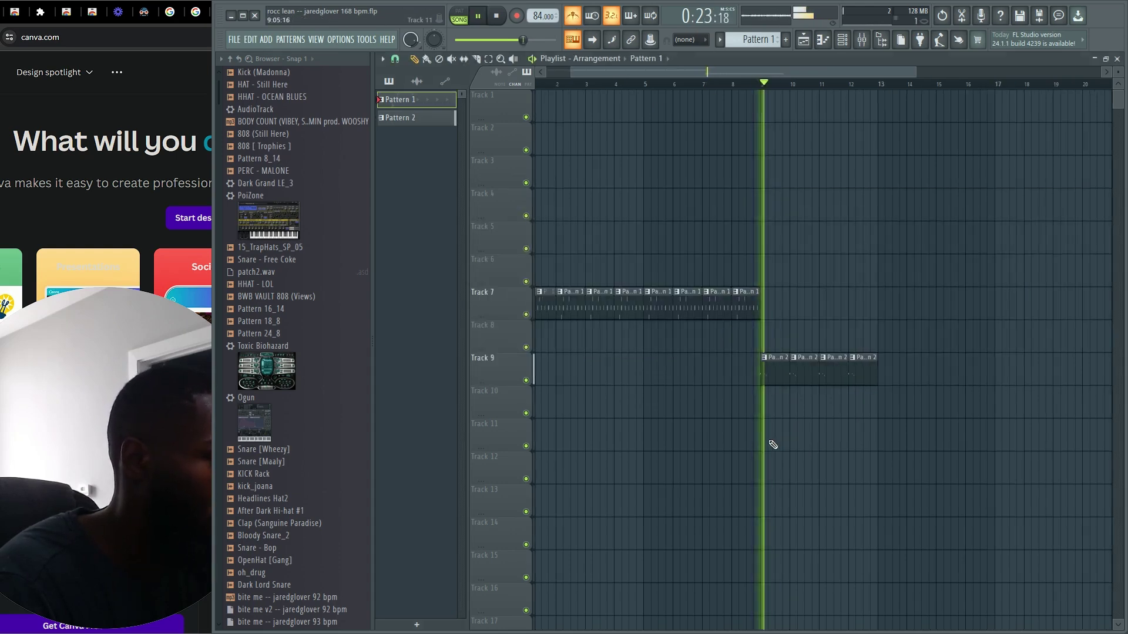
{"action": "key", "text": "space"}
{"action": "left_click", "coordinate": [746, 410]}
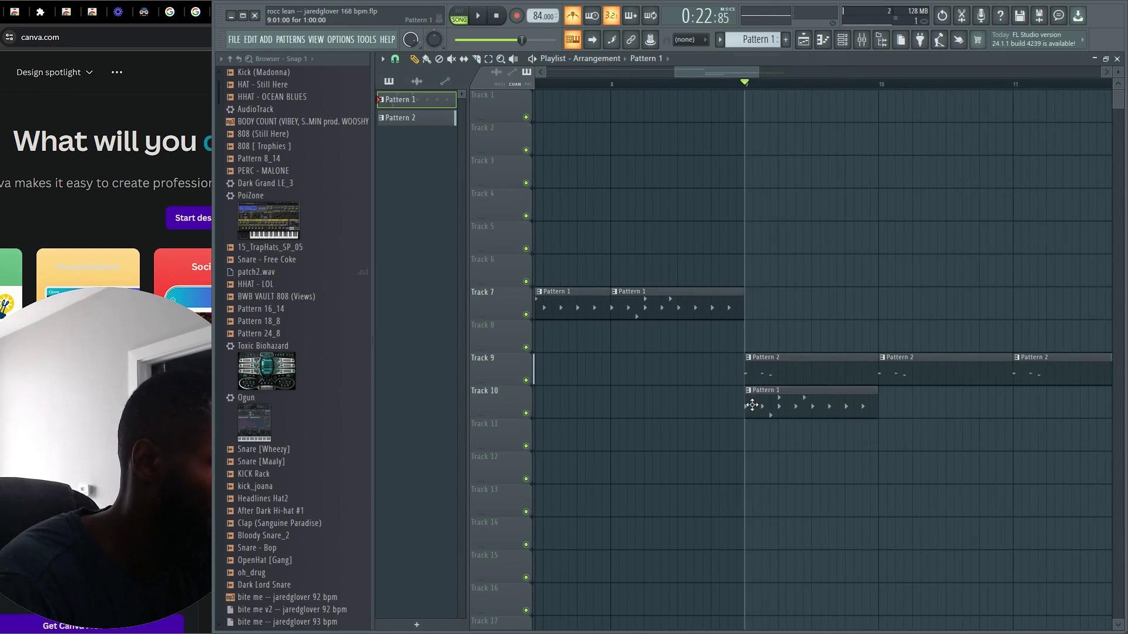
{"action": "left_click_drag", "start_coordinate": [806, 414], "coordinate": [797, 411]}
{"action": "key", "text": "space"}
{"action": "left_click_drag", "start_coordinate": [876, 404], "coordinate": [811, 409]}
{"action": "key", "text": "space"}
{"action": "key", "text": "space"}
{"action": "key", "text": "space"}
{"action": "key", "text": "space"}
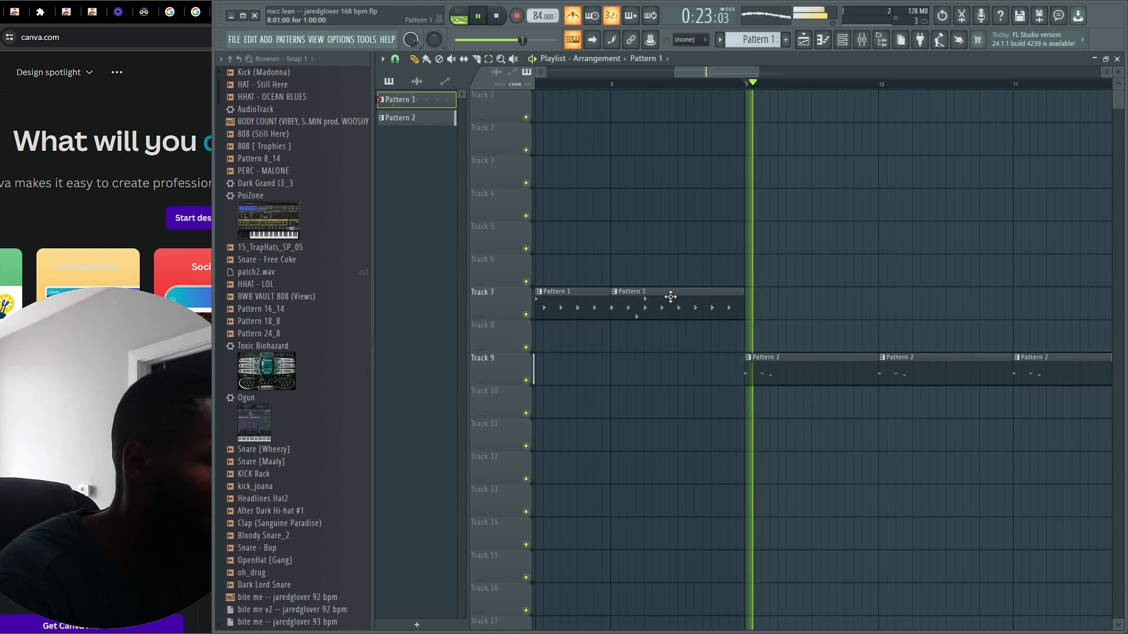
Place a Pattern 2 clip on Track 10 midway through bar 9, shorten it, and add a copy within bar 10.
{"action": "left_click", "coordinate": [805, 380]}
{"action": "key", "text": "space"}
{"action": "left_click", "coordinate": [810, 398]}
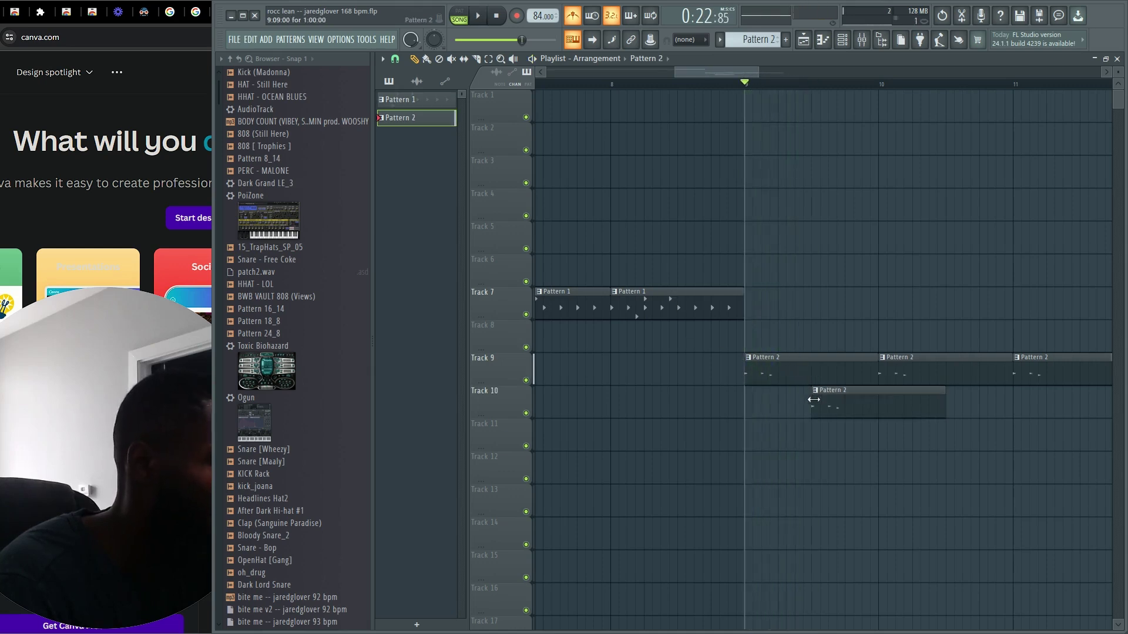
{"action": "right_click", "coordinate": [834, 405]}
{"action": "key", "text": "space"}
{"action": "left_click", "coordinate": [815, 407]}
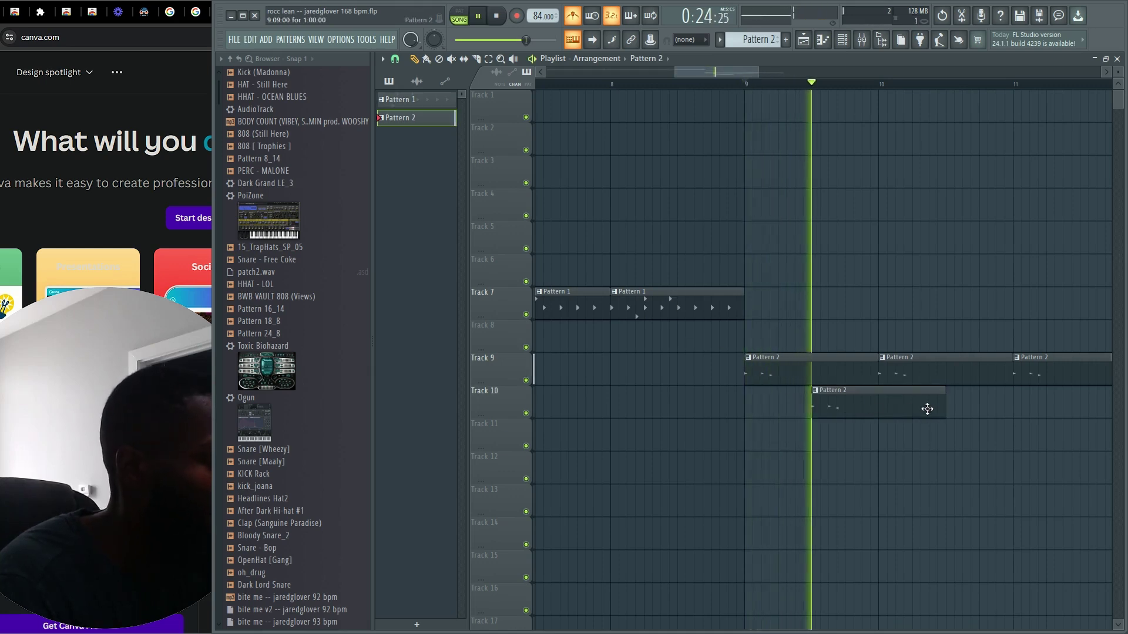
{"action": "left_click_drag", "start_coordinate": [944, 410], "coordinate": [870, 418]}
{"action": "left_click", "coordinate": [914, 409]}
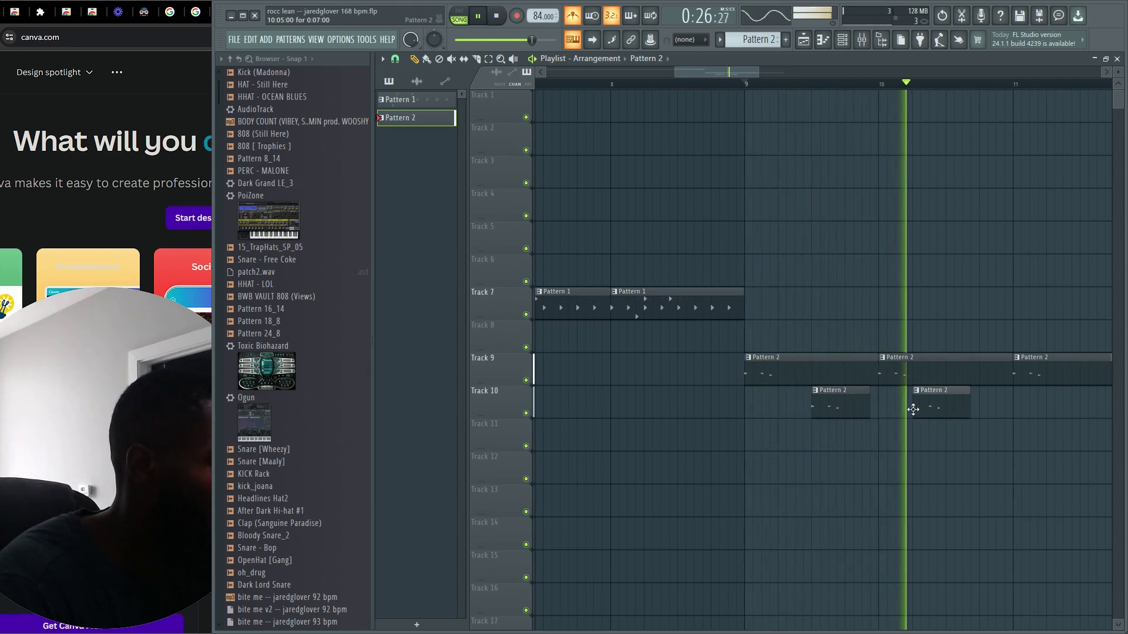
{"action": "scroll", "coordinate": [956, 411], "scroll_direction": "down", "scroll_amount": 2}
{"action": "key", "text": "space"}
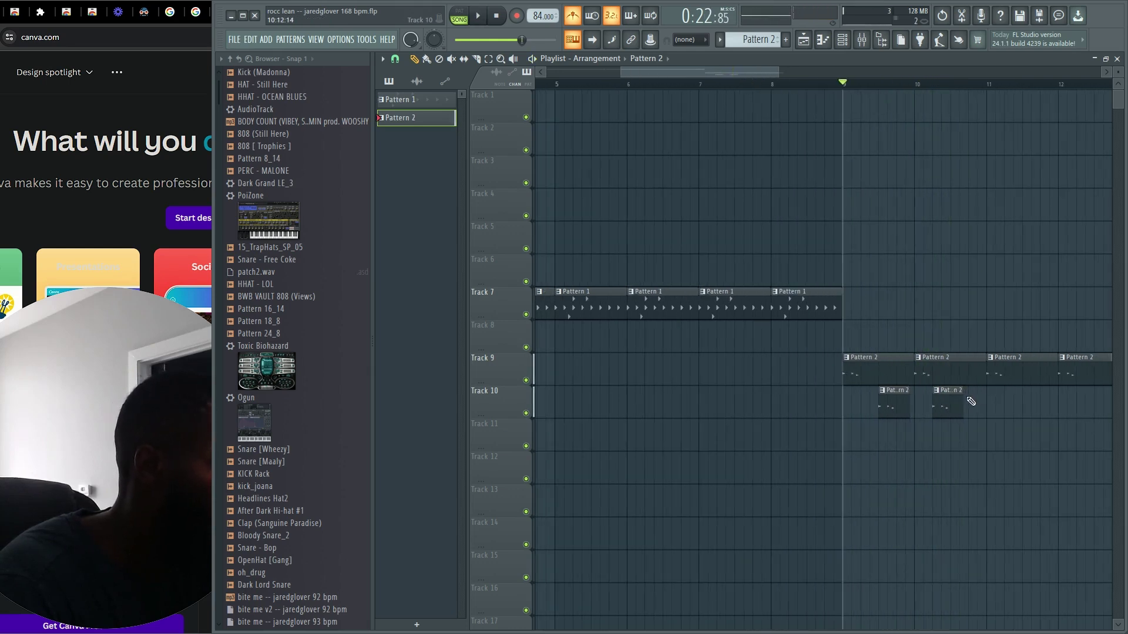
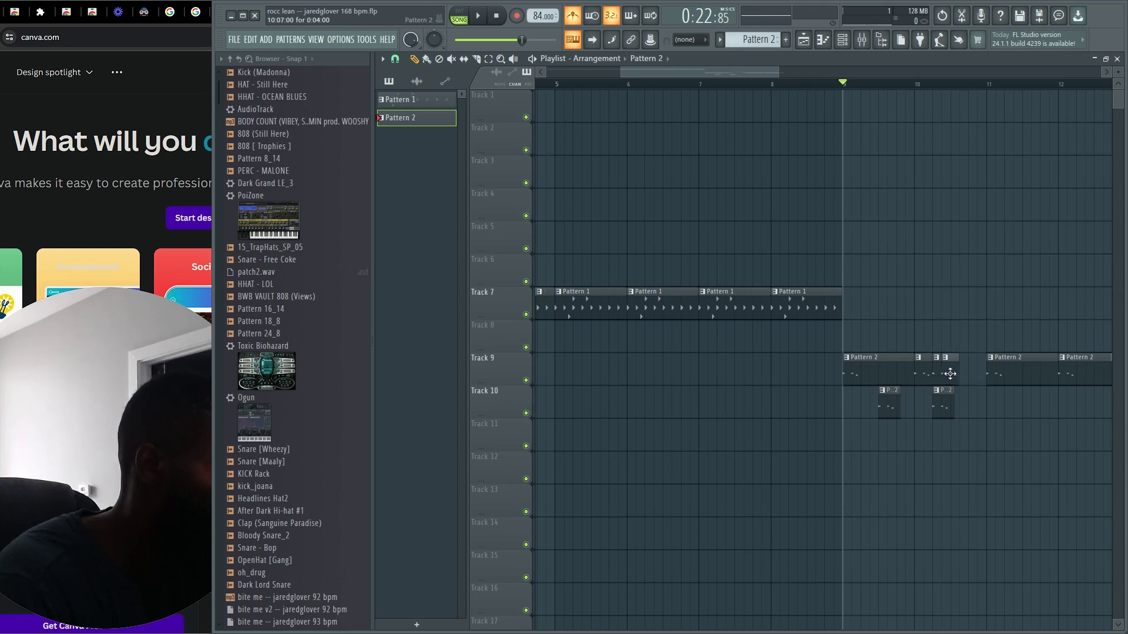
Fill bar 10 of Track 9 with four short Pattern 2 clips and keep only the bar 9 clip on Track 10.
{"action": "right_click", "coordinate": [895, 402]}
{"action": "key", "text": "space"}
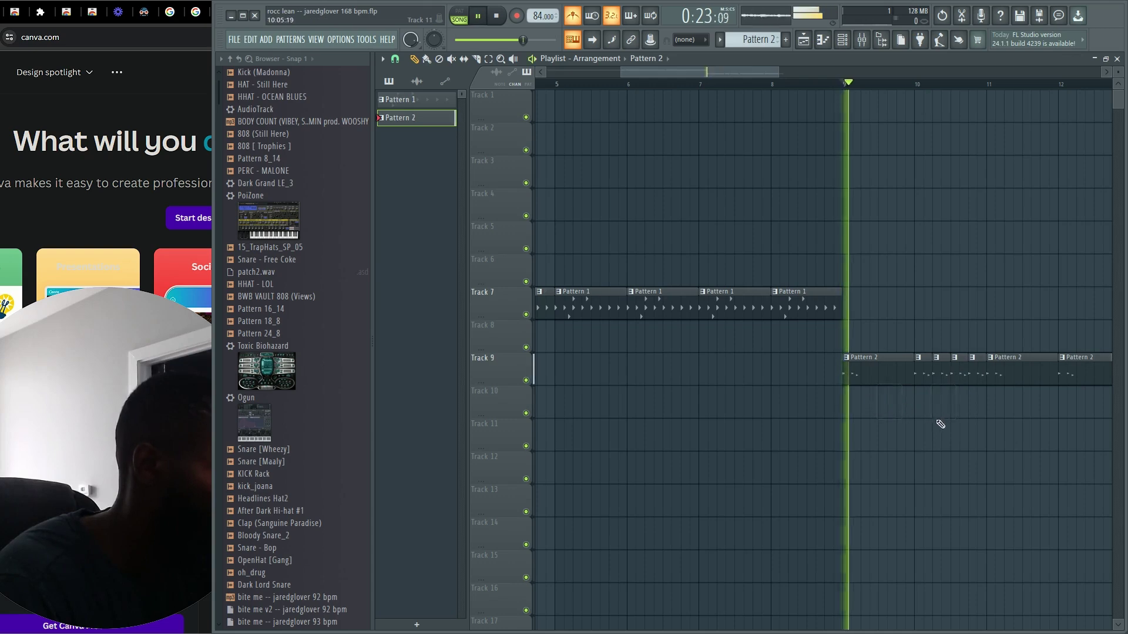
{"action": "scroll", "coordinate": [935, 418], "scroll_direction": "down", "scroll_amount": 3}
{"action": "key", "text": "ctrl+z"}
{"action": "right_click", "coordinate": [894, 408]}
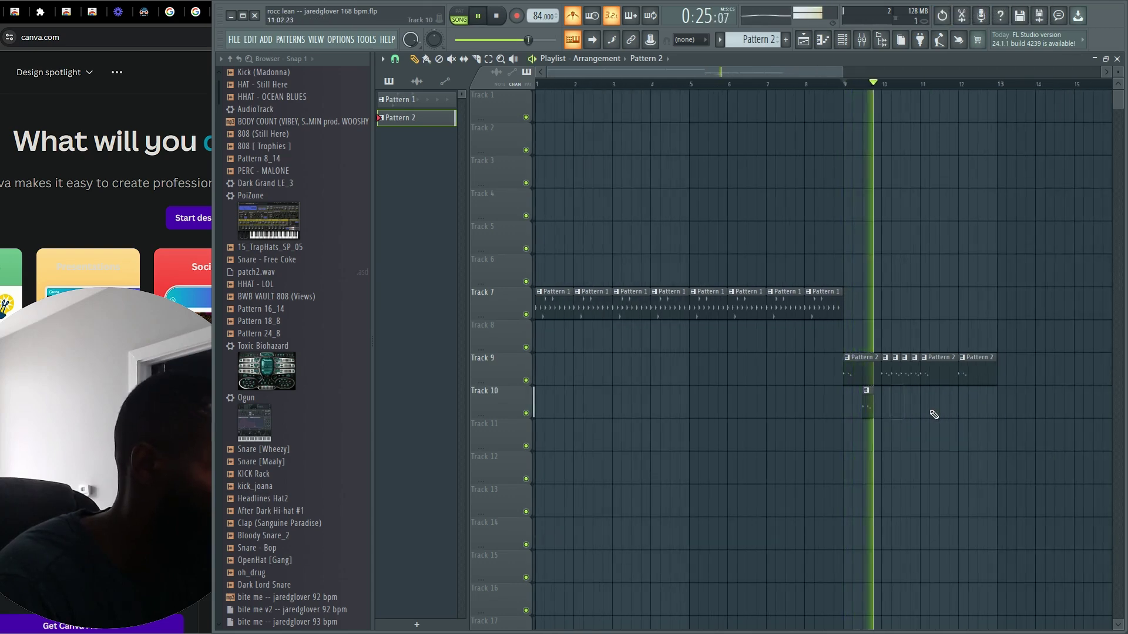
Delete the full-length Pattern 2 clips at bars 11 and 12 on Track 9.
{"action": "scroll", "coordinate": [948, 412], "scroll_direction": "up", "scroll_amount": 3}
{"action": "right_click", "coordinate": [956, 381]}
{"action": "right_click", "coordinate": [1007, 381]}
Duplicate all clips on Tracks 7, 9 and 10 so the arrangement repeats from bar 11, and save the project.
{"action": "scroll", "coordinate": [959, 377], "scroll_direction": "down", "scroll_amount": 3}
{"action": "left_click_drag", "start_coordinate": [1052, 221], "coordinate": [554, 448]}
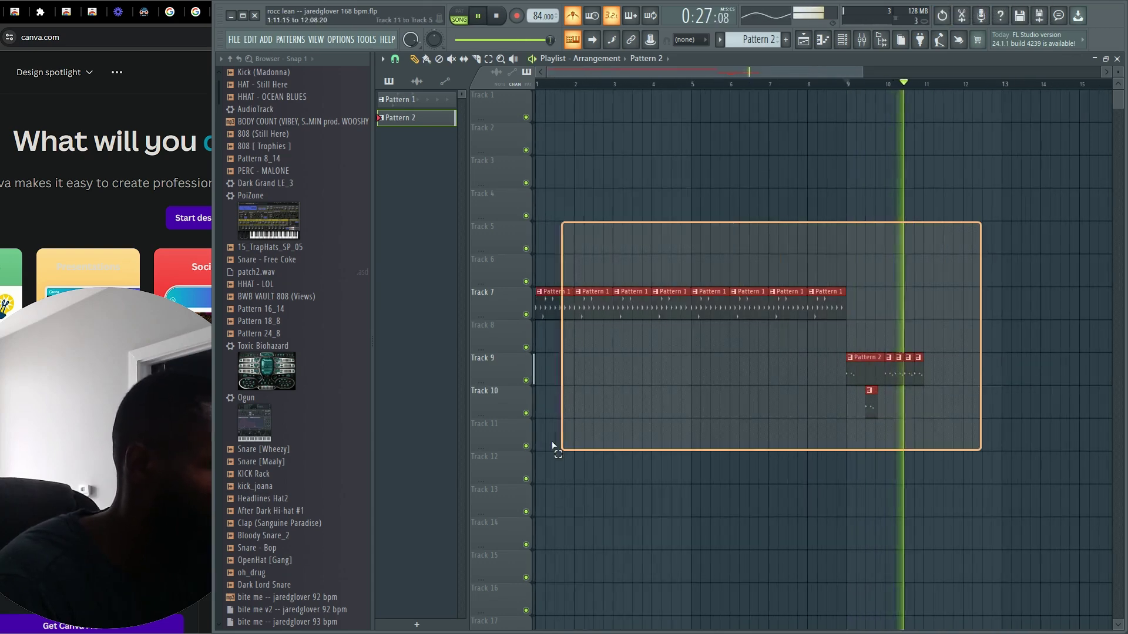
{"action": "key", "text": "ctrl+b"}
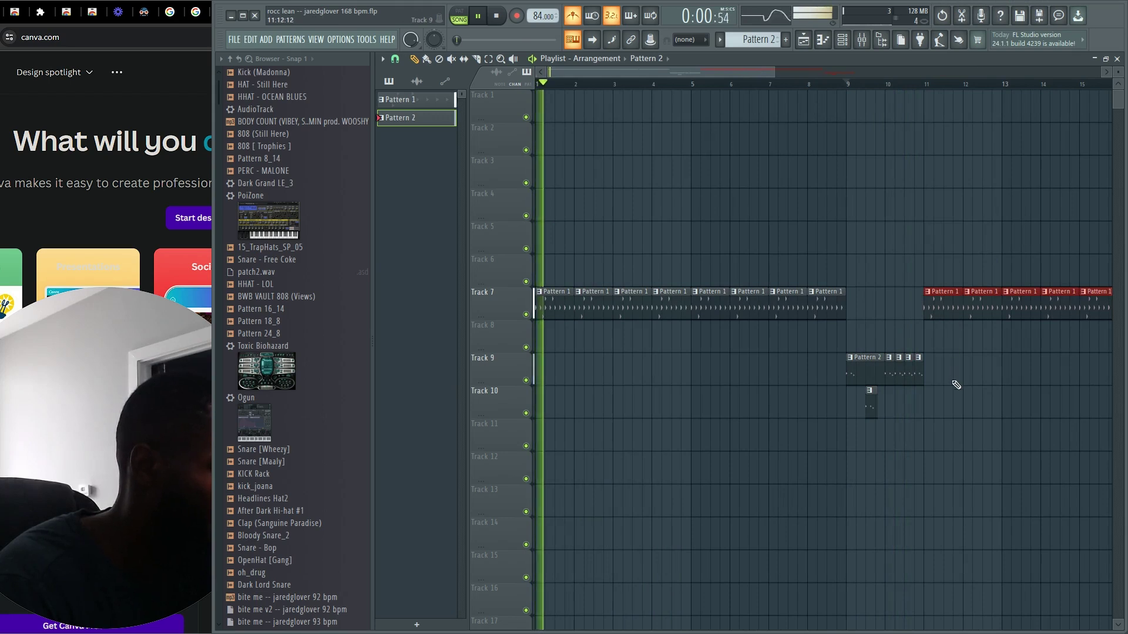
{"action": "scroll", "coordinate": [944, 390], "scroll_direction": "down", "scroll_amount": 2}
{"action": "key", "text": "ctrl+d"}
{"action": "right_click", "coordinate": [706, 210]}
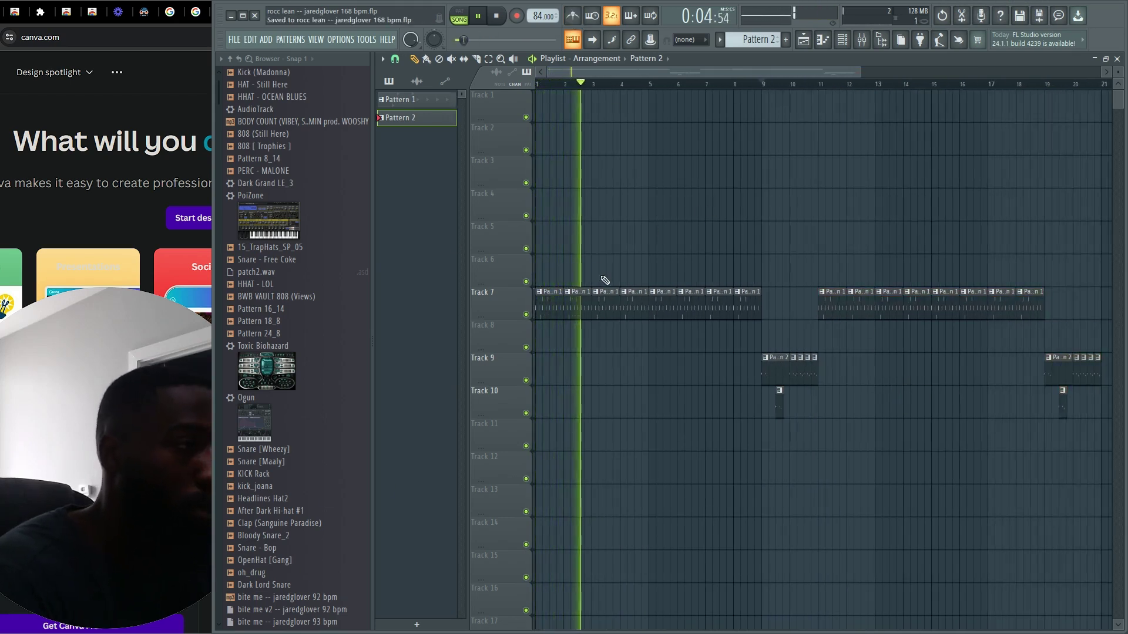
Create a new empty pattern and lay it on Track 3 as three eight-bar clips starting at bars 1, 9 and 17.
{"action": "left_click", "coordinate": [785, 40]}
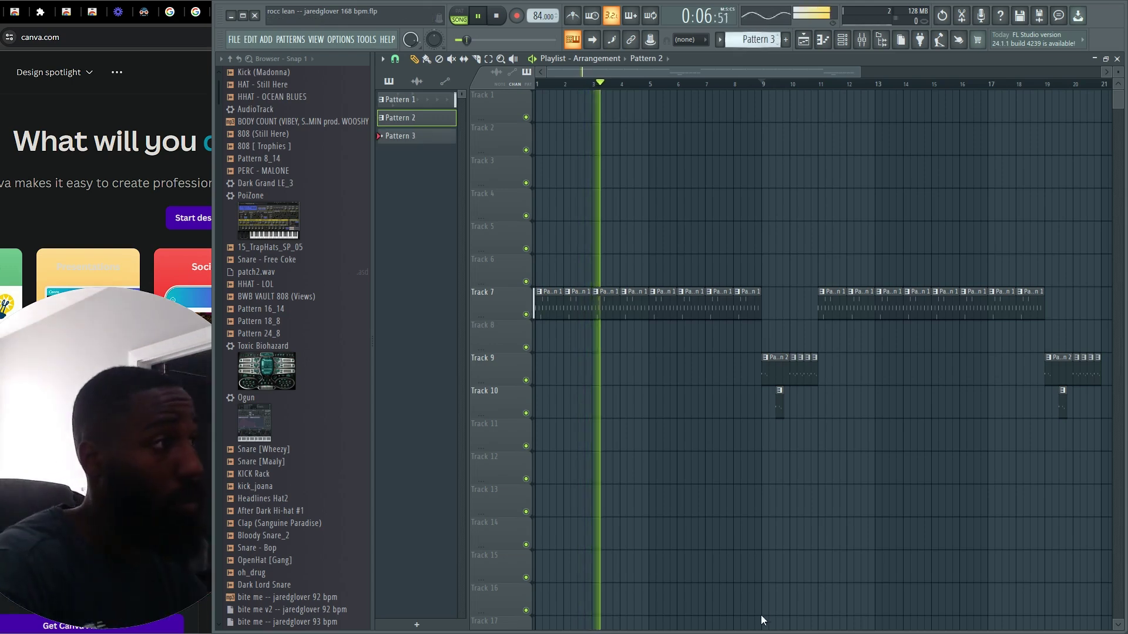
{"action": "left_click_drag", "start_coordinate": [624, 174], "coordinate": [543, 171]}
{"action": "left_click_drag", "start_coordinate": [665, 164], "coordinate": [657, 169]}
{"action": "right_click", "coordinate": [657, 170]}
{"action": "left_click", "coordinate": [767, 177]}
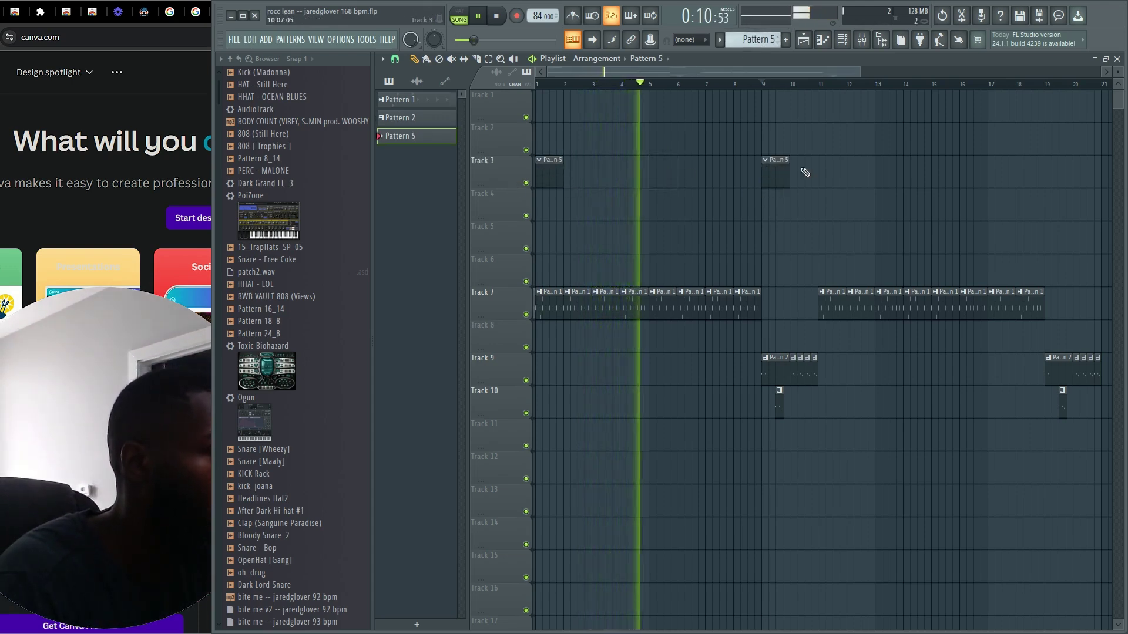
{"action": "left_click", "coordinate": [1006, 176]}
{"action": "left_click_drag", "start_coordinate": [1005, 175], "coordinate": [706, 181]}
{"action": "scroll", "coordinate": [1000, 175], "scroll_direction": "down", "scroll_amount": 2}
{"action": "left_click", "coordinate": [667, 219]}
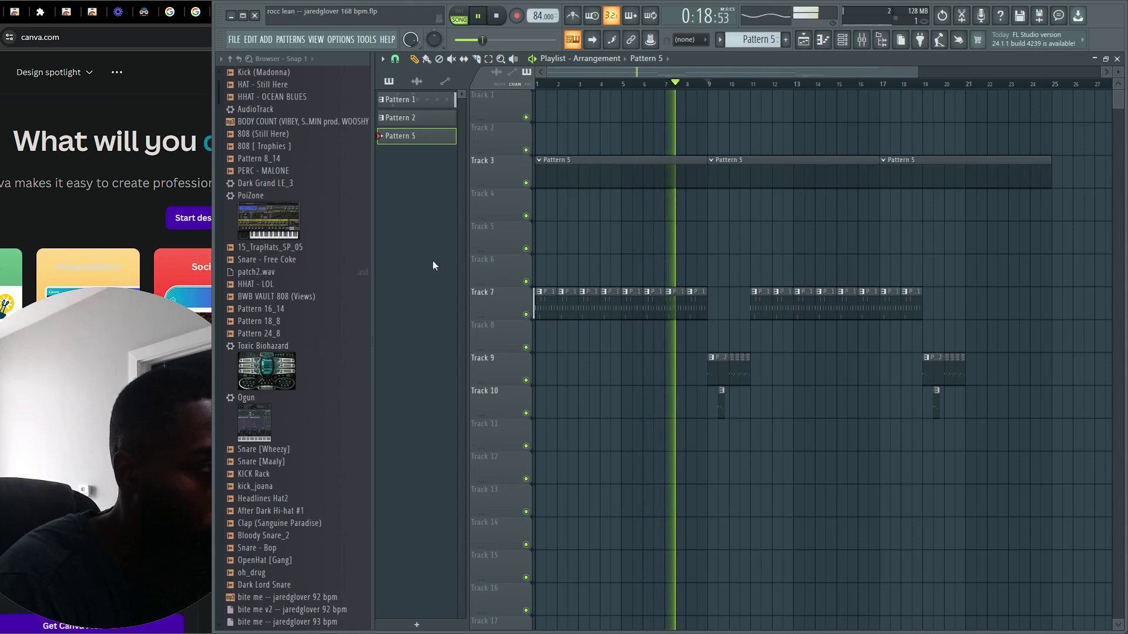
Stop playback and replace the 808 Kick channel with the Sytrus synthesizer.
{"action": "left_click", "coordinate": [844, 41]}
{"action": "key", "text": "space"}
{"action": "right_click", "coordinate": [598, 225]}
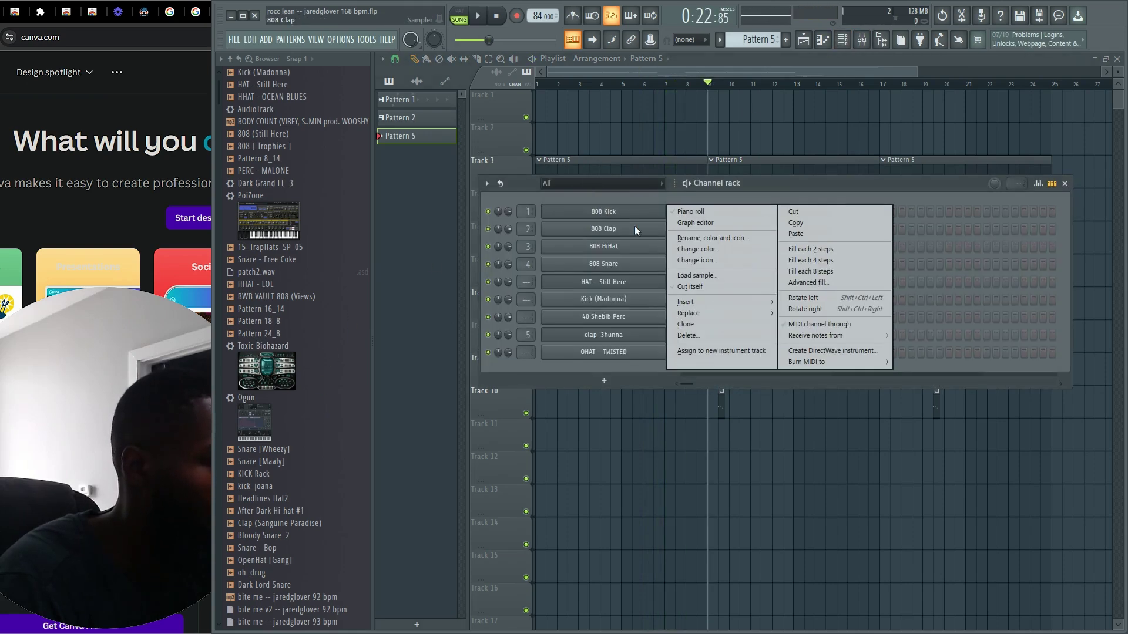
{"action": "mouse_move", "coordinate": [710, 312]}
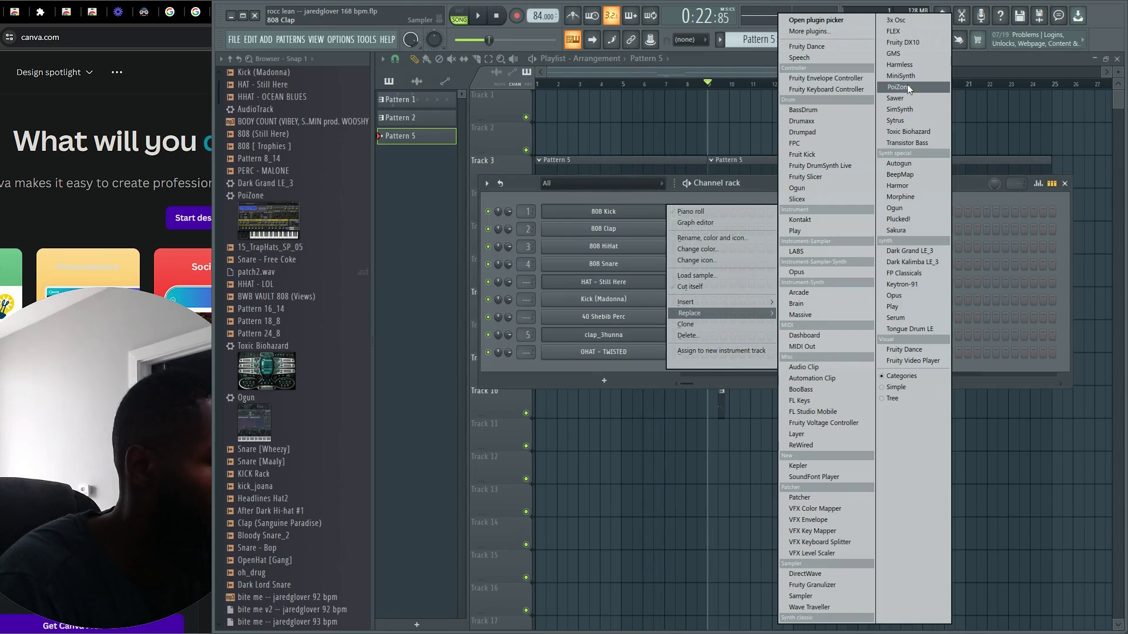
{"action": "left_click", "coordinate": [910, 117]}
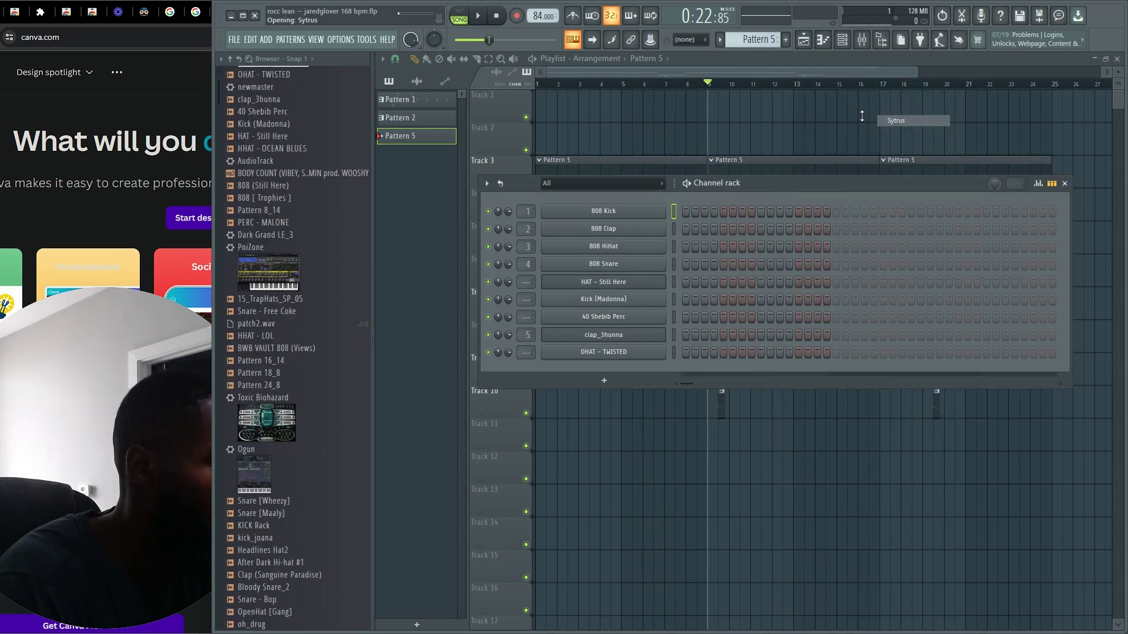
Audition Sytrus presets by playing notes while stepping backward through the bank as far as SeamlessR - Pitchy Sync.
{"action": "key", "text": "3"}
{"action": "key", "text": "y"}
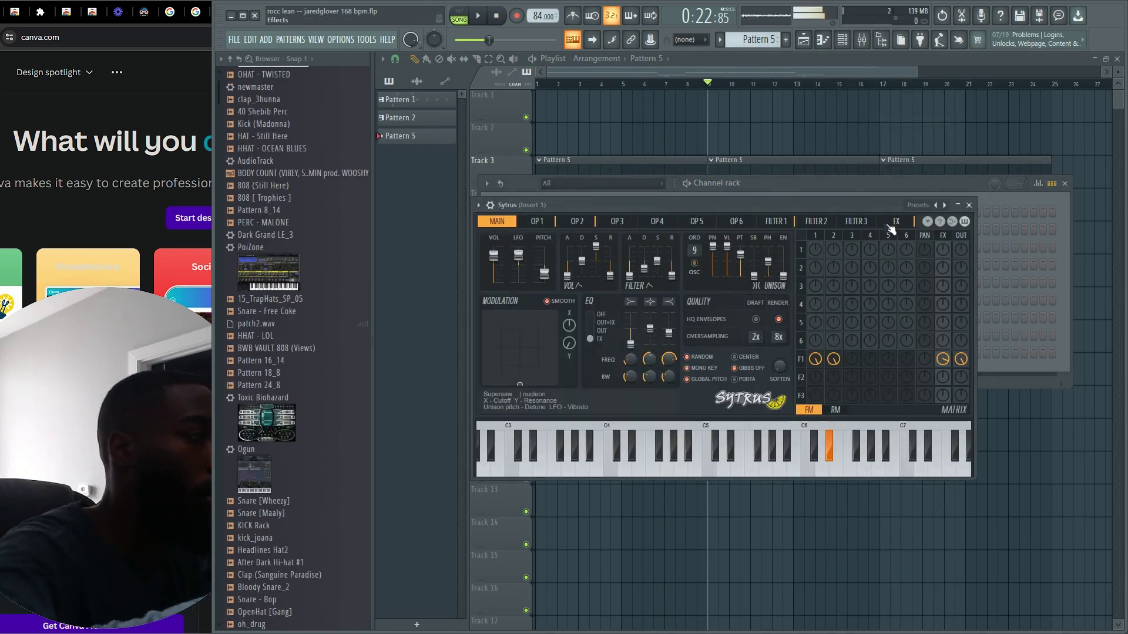
{"action": "left_click", "coordinate": [936, 206]}
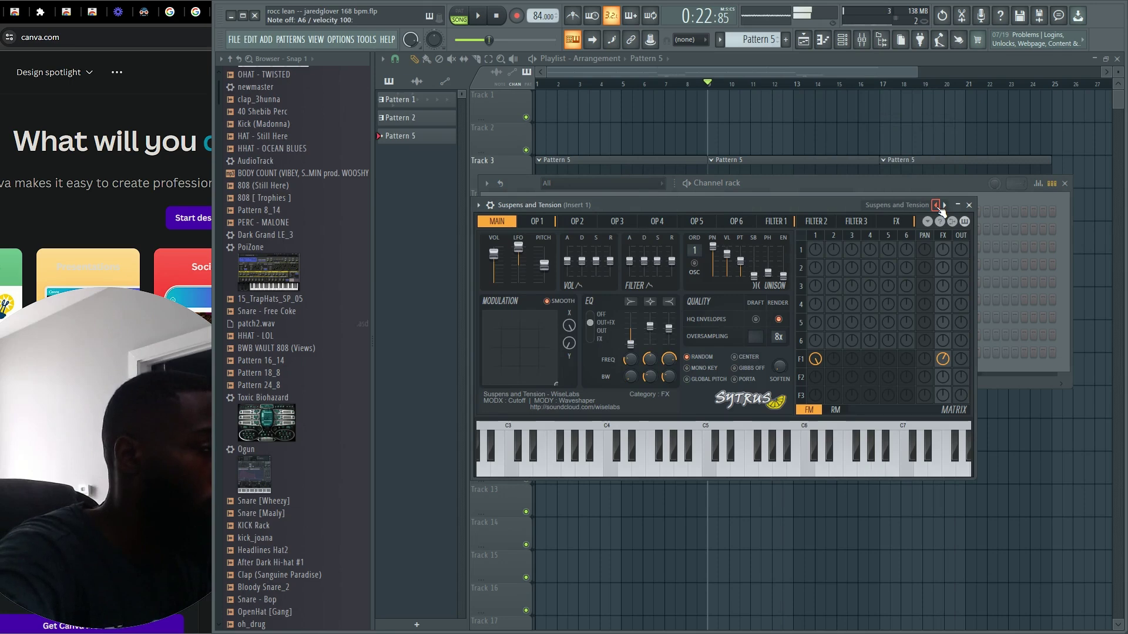
{"action": "left_click", "coordinate": [936, 206]}
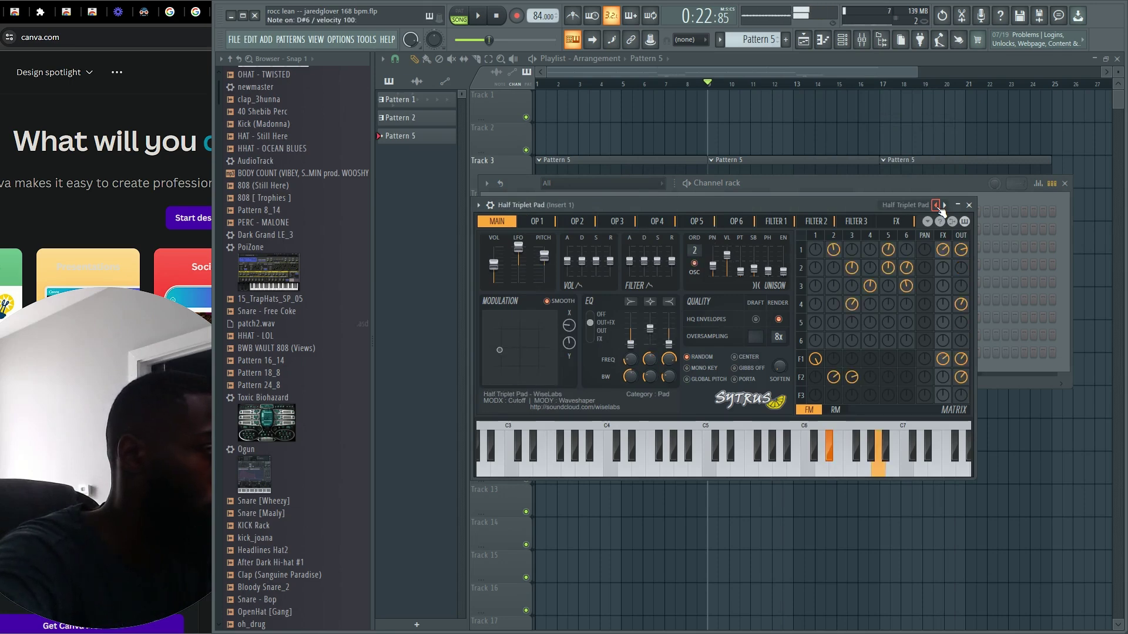
{"action": "left_click", "coordinate": [936, 206]}
{"action": "left_click", "coordinate": [937, 205]}
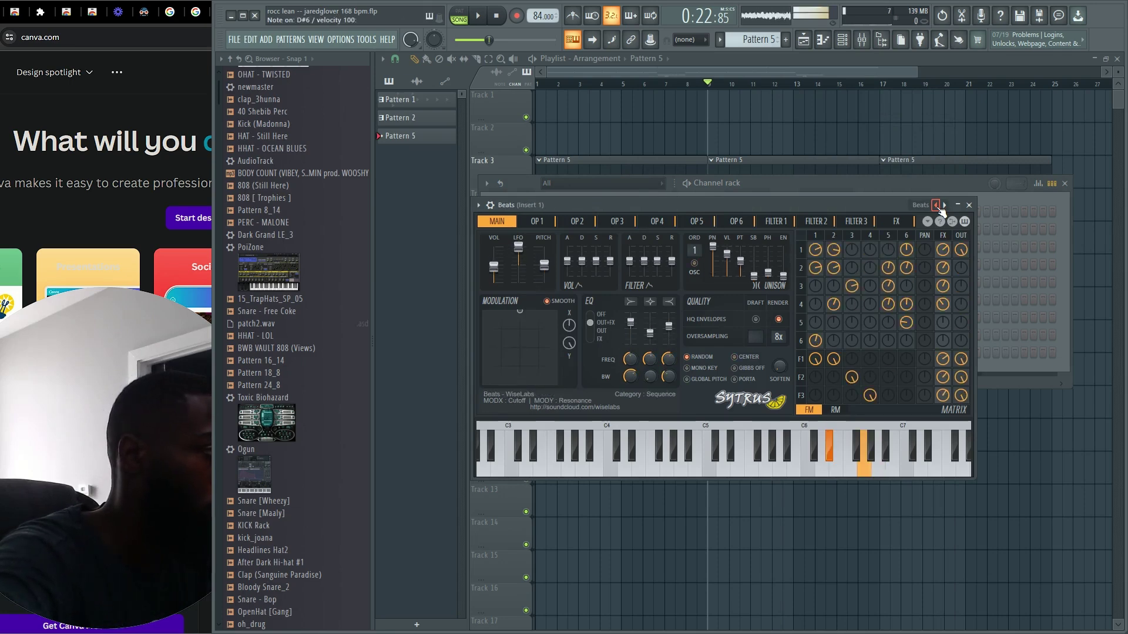
{"action": "left_click", "coordinate": [936, 205]}
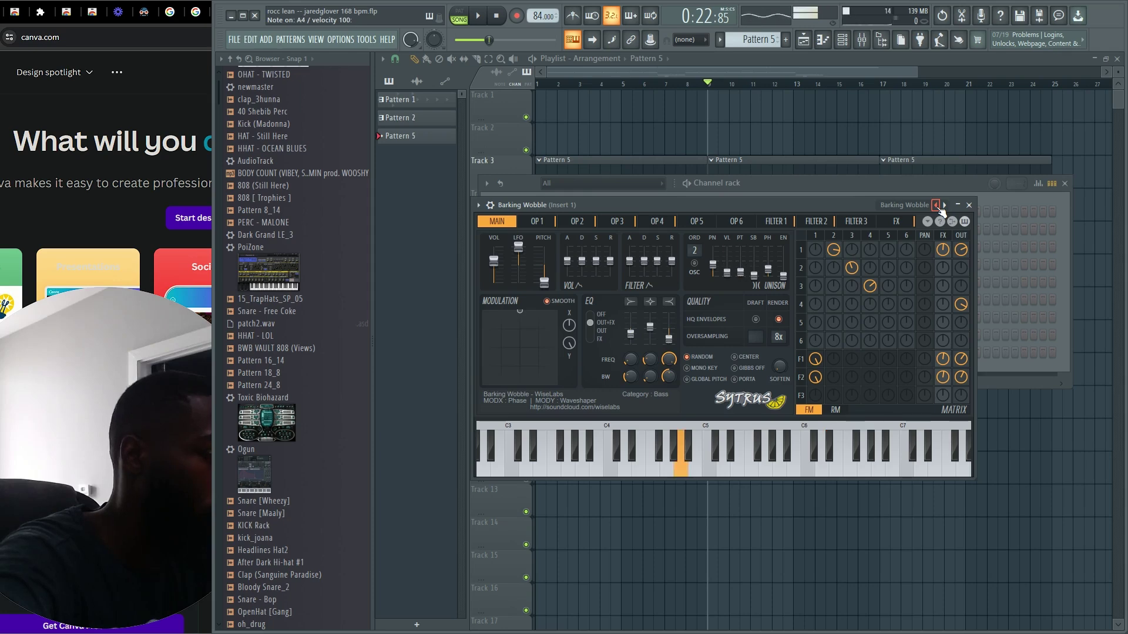
{"action": "left_click", "coordinate": [937, 205]}
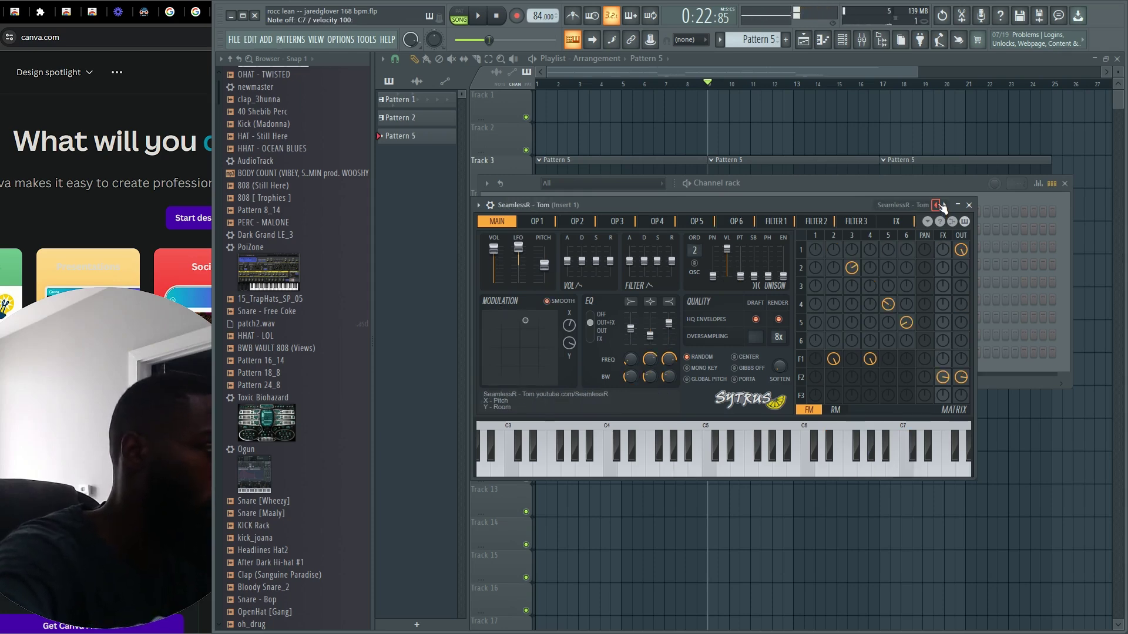
{"action": "left_click", "coordinate": [936, 206]}
{"action": "left_click", "coordinate": [936, 206]}
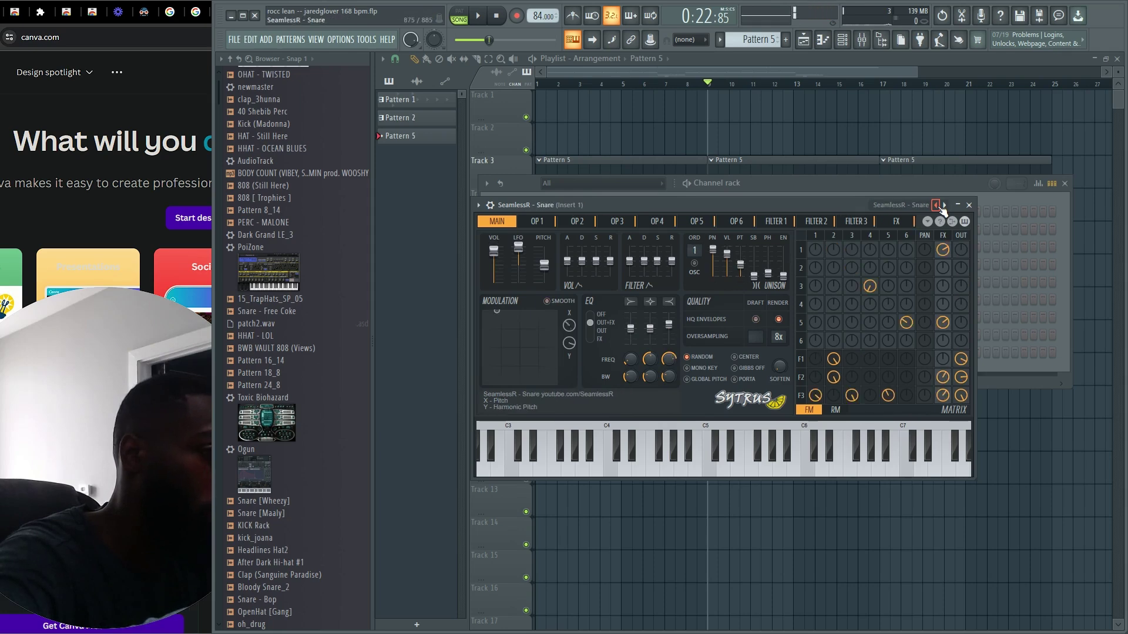
{"action": "left_click", "coordinate": [936, 205]}
{"action": "left_click", "coordinate": [936, 205]}
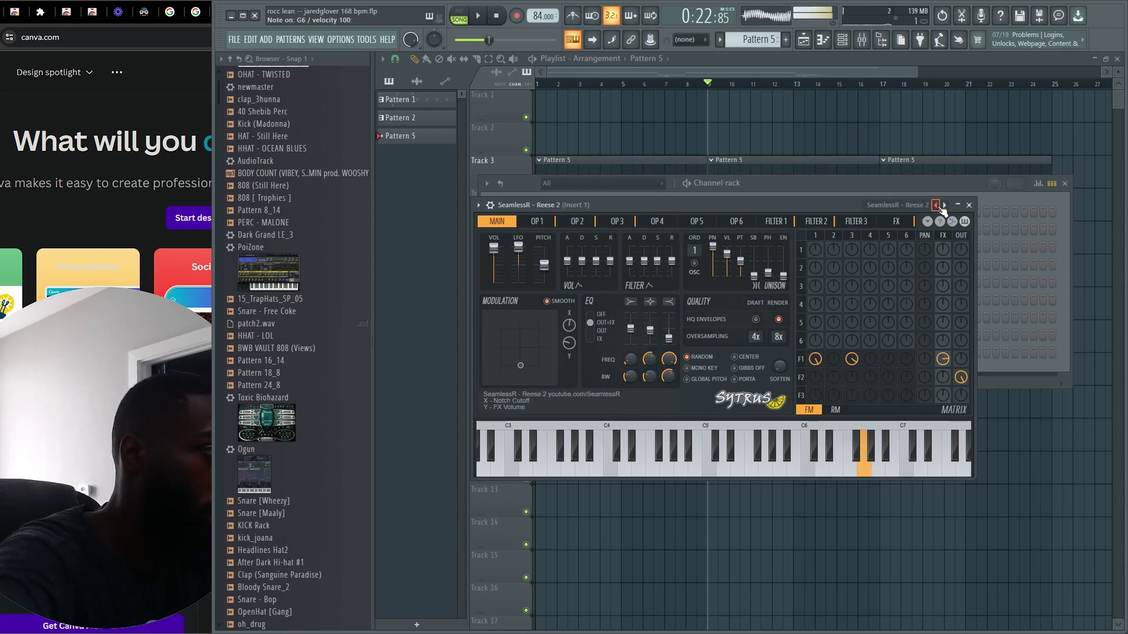
{"action": "left_click", "coordinate": [936, 205]}
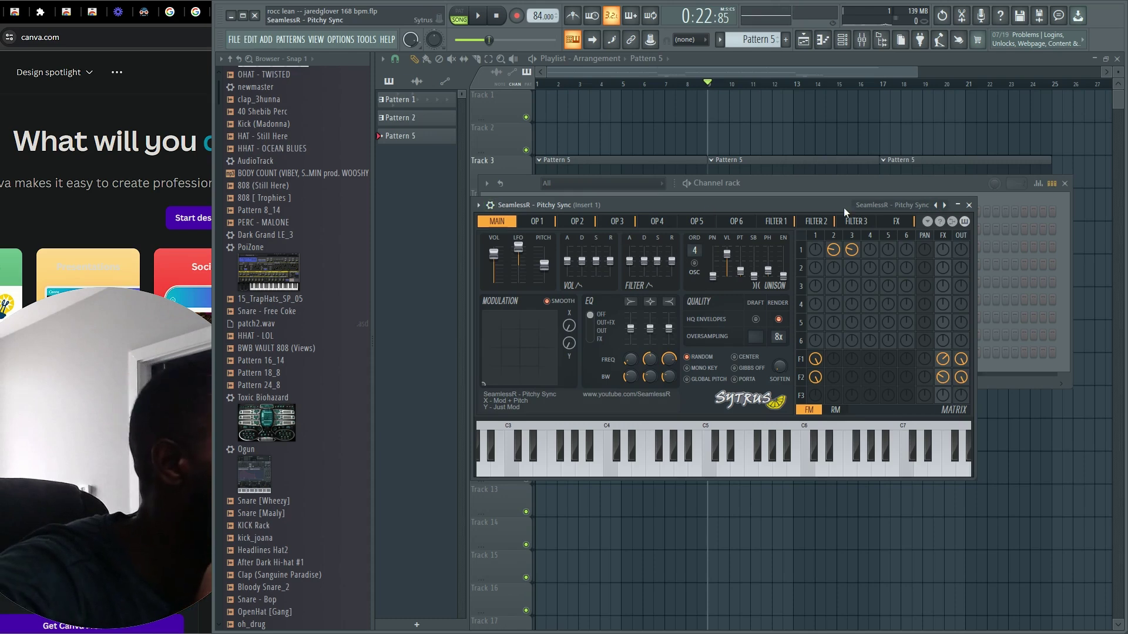
Replace the SeamlessR - Pitchy Sync channel with a fresh Sytrus and load its Texture 3 preset.
{"action": "left_click", "coordinate": [799, 186]}
{"action": "right_click", "coordinate": [573, 213]}
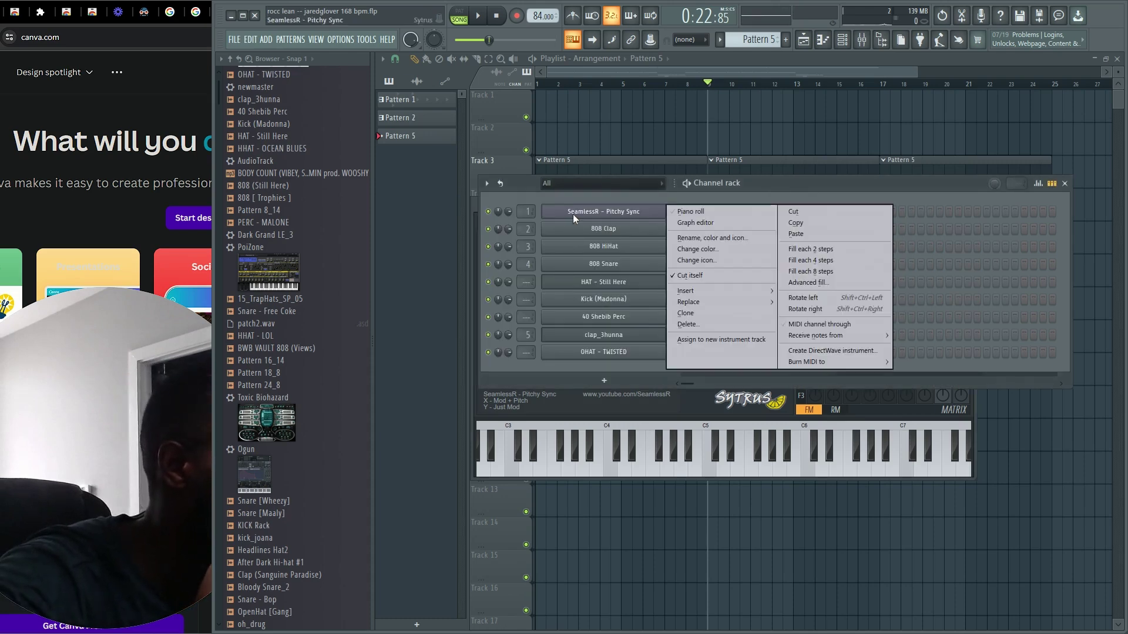
{"action": "mouse_move", "coordinate": [691, 302]}
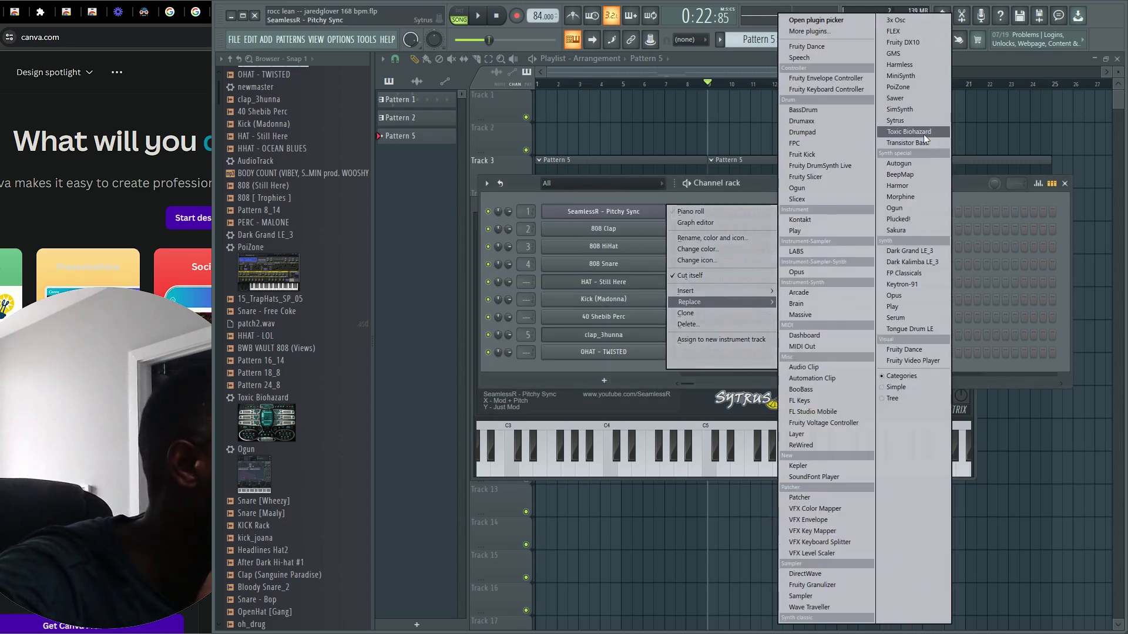
{"action": "left_click", "coordinate": [911, 120]}
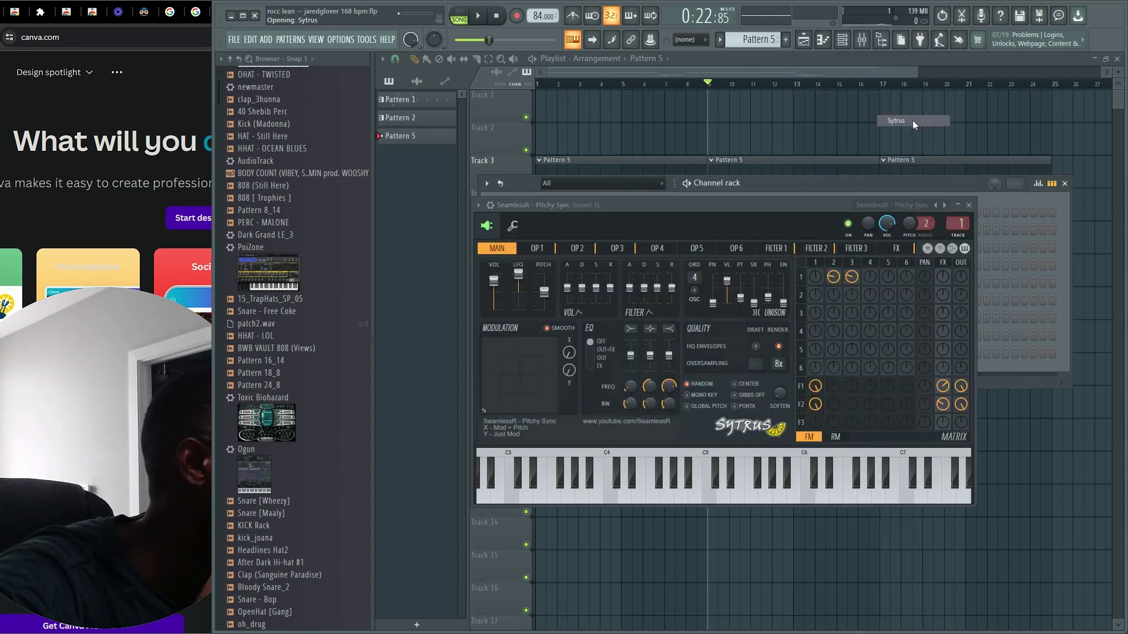
{"action": "left_click", "coordinate": [898, 205]}
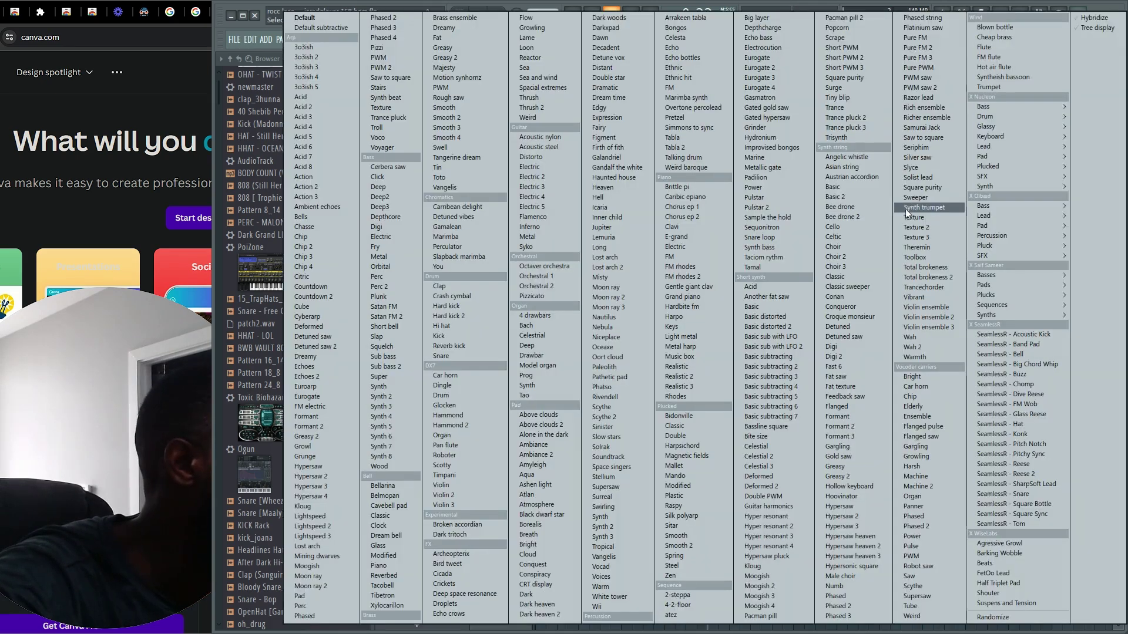
{"action": "left_click", "coordinate": [917, 238]}
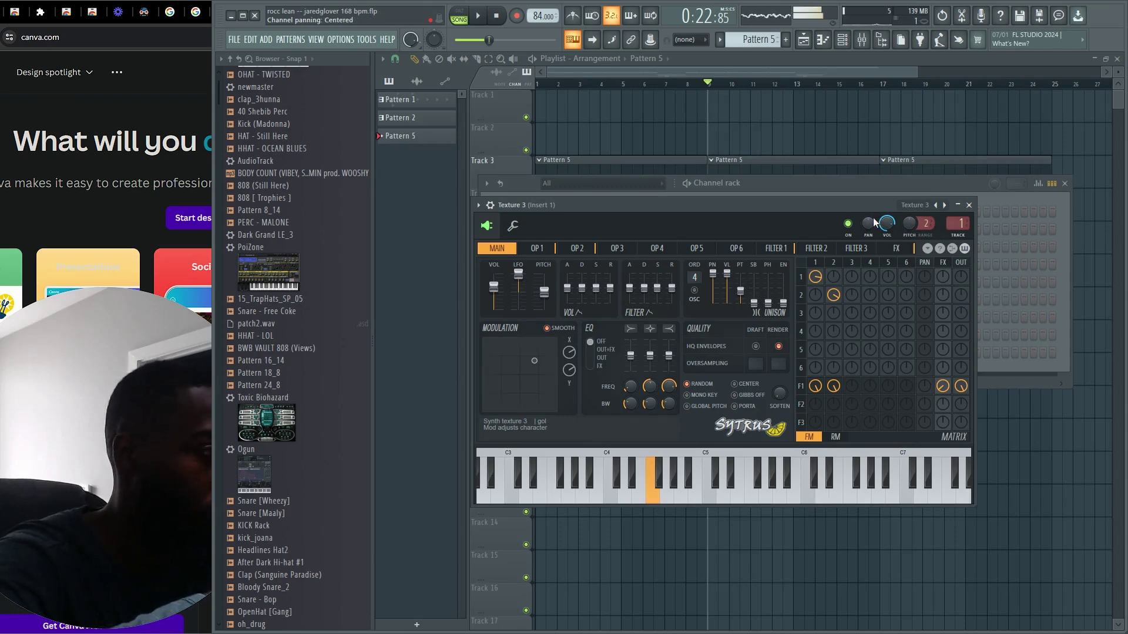
Audition the Sytrus presets next to Texture 3, including Theremin, and play notes with Texture 2 loaded.
{"action": "left_click", "coordinate": [944, 206]}
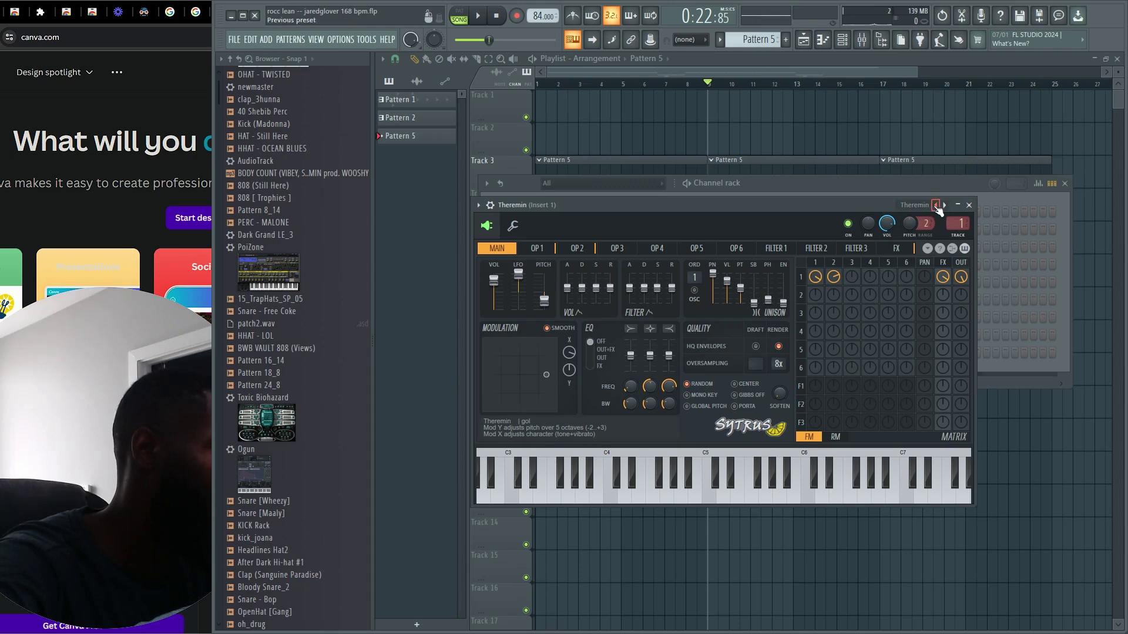
{"action": "left_click", "coordinate": [936, 206]}
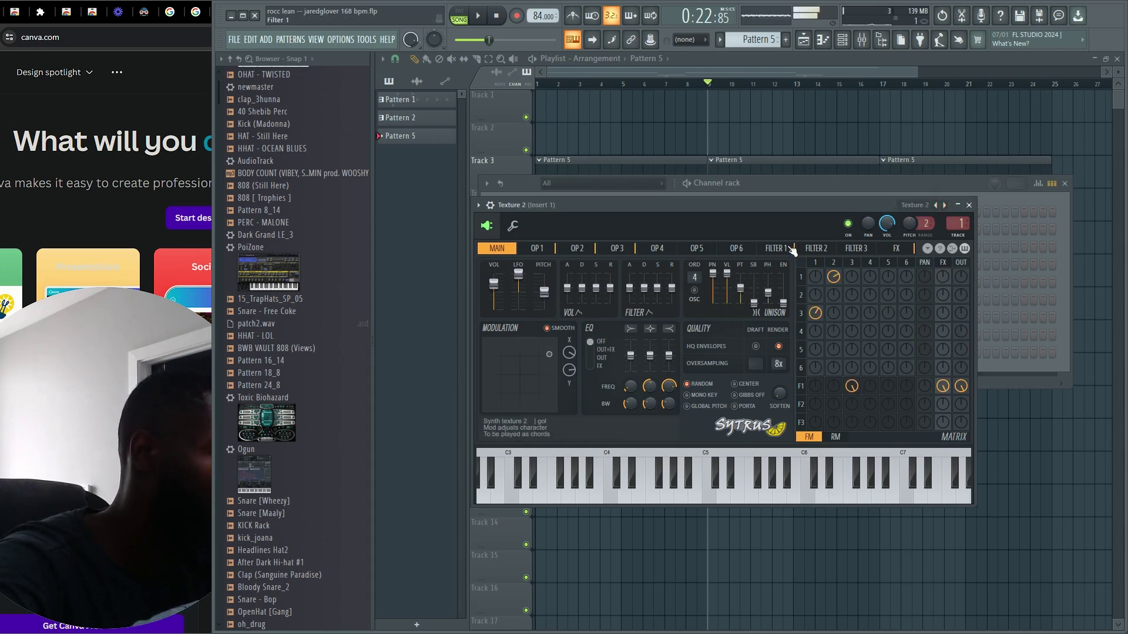
{"action": "key", "text": "3"}
{"action": "key", "text": "w"}
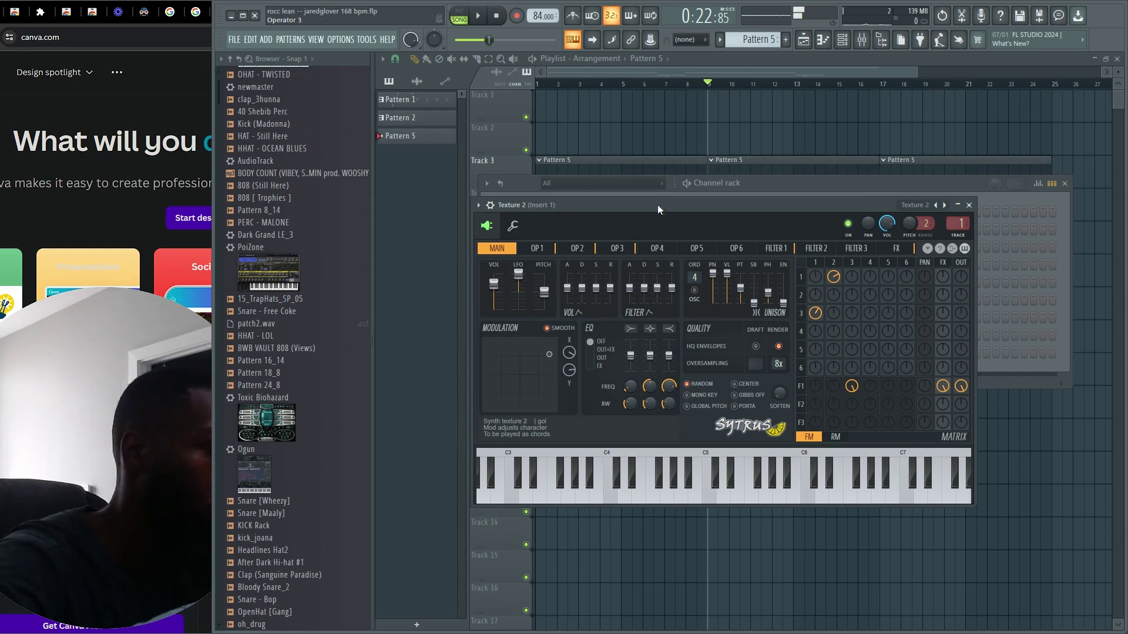
Play the arrangement while trying Texture 2 notes over the drums, stop playback and bring back the channel rack.
{"action": "left_click_drag", "start_coordinate": [573, 78], "coordinate": [491, 100]}
{"action": "key", "text": "space"}
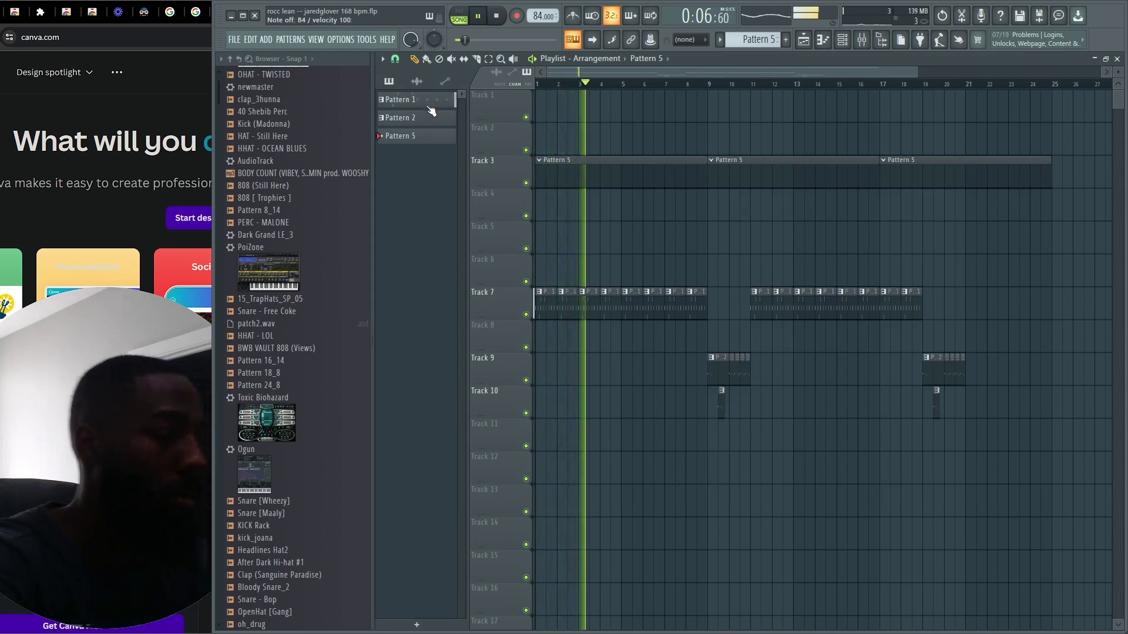
{"action": "key", "text": "space"}
{"action": "left_click_drag", "start_coordinate": [432, 111], "coordinate": [607, 188]}
{"action": "double_click", "coordinate": [598, 177]}
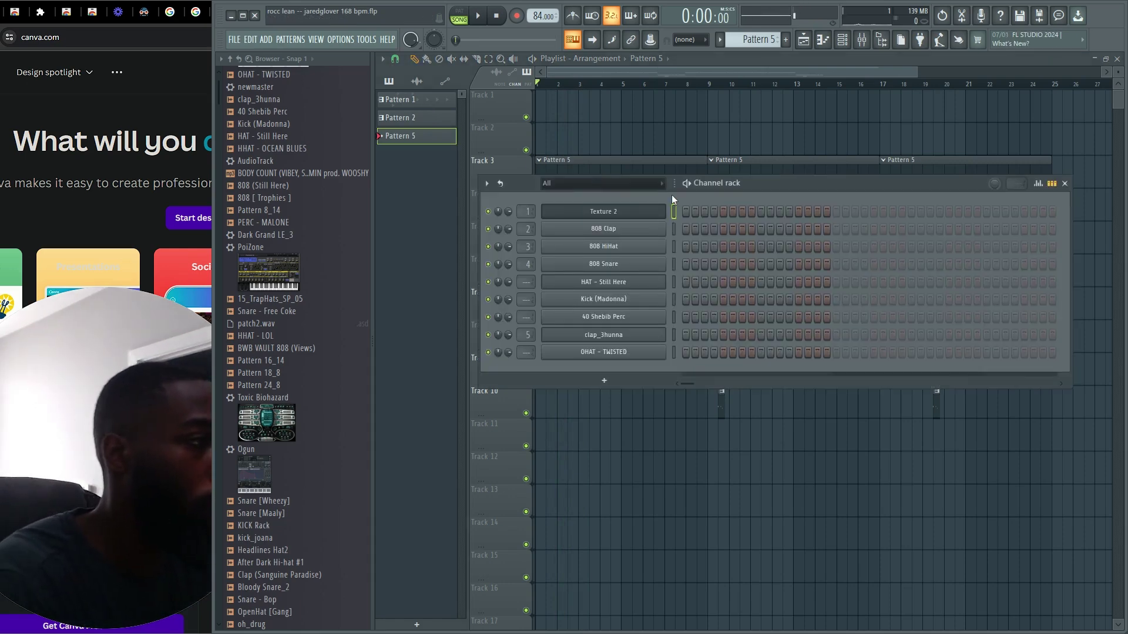
Step backward through the Sytrus presets from Texture to Samurai Jack while playing notes, and go back to Seriphim.
{"action": "left_click", "coordinate": [639, 217]}
{"action": "left_click", "coordinate": [938, 206]}
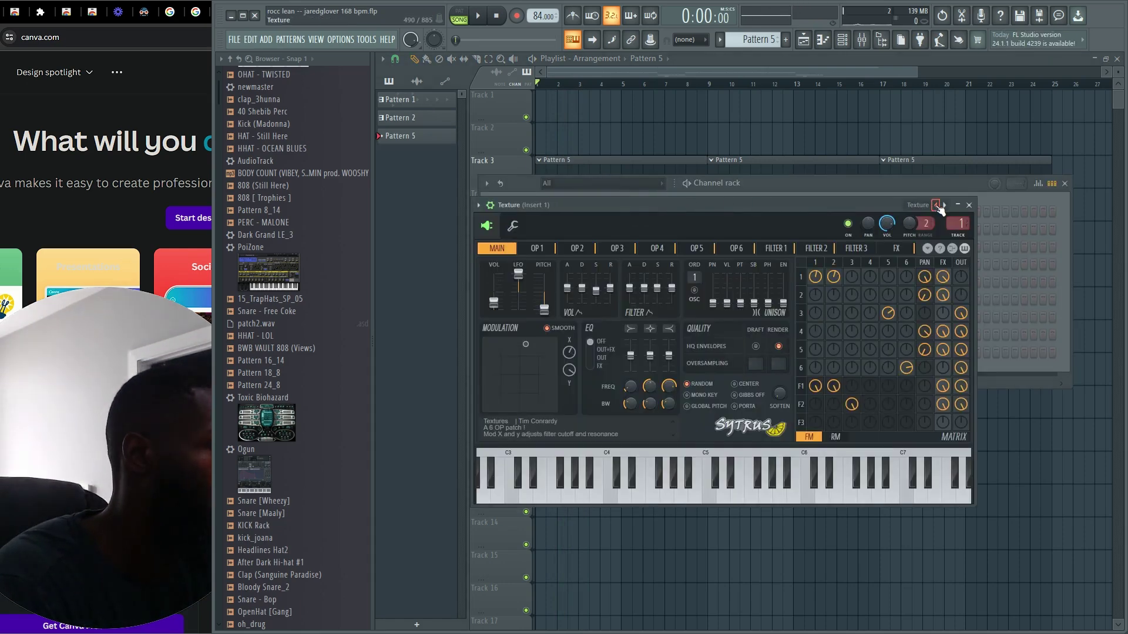
{"action": "left_click", "coordinate": [937, 206]}
{"action": "left_click", "coordinate": [937, 206]}
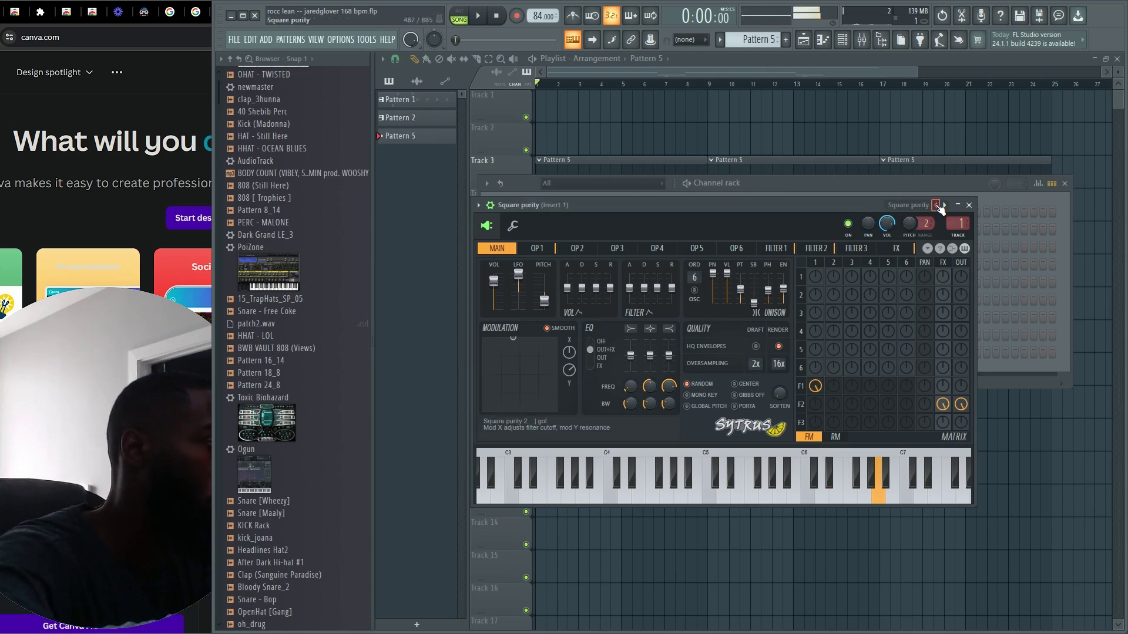
{"action": "left_click", "coordinate": [937, 205]}
{"action": "left_click", "coordinate": [936, 205]}
{"action": "left_click", "coordinate": [937, 205]}
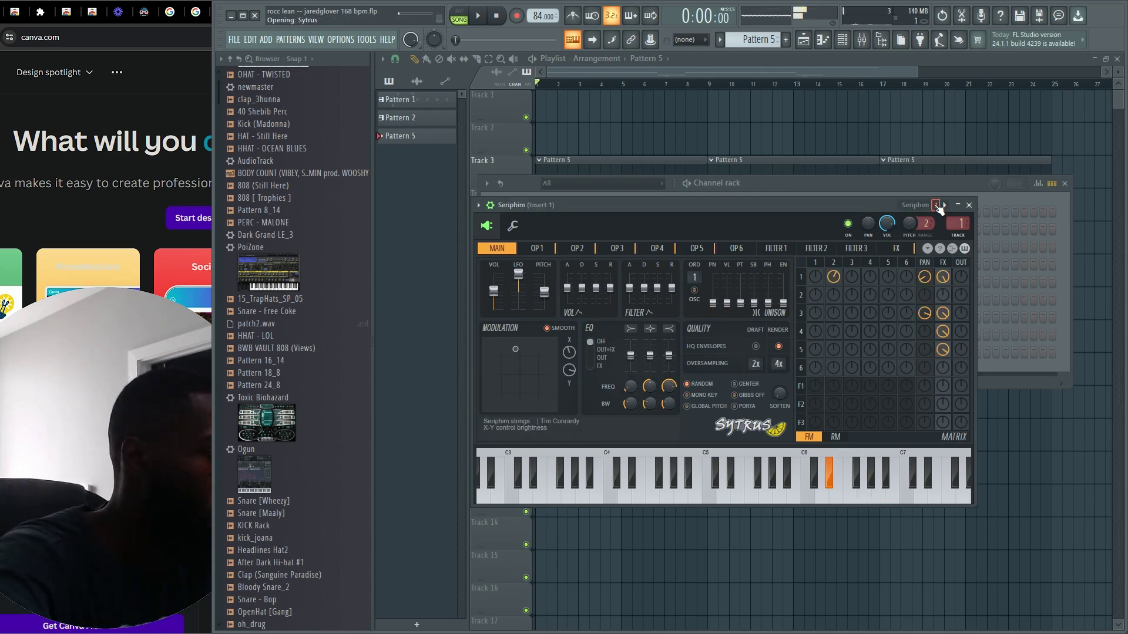
{"action": "left_click", "coordinate": [936, 205]}
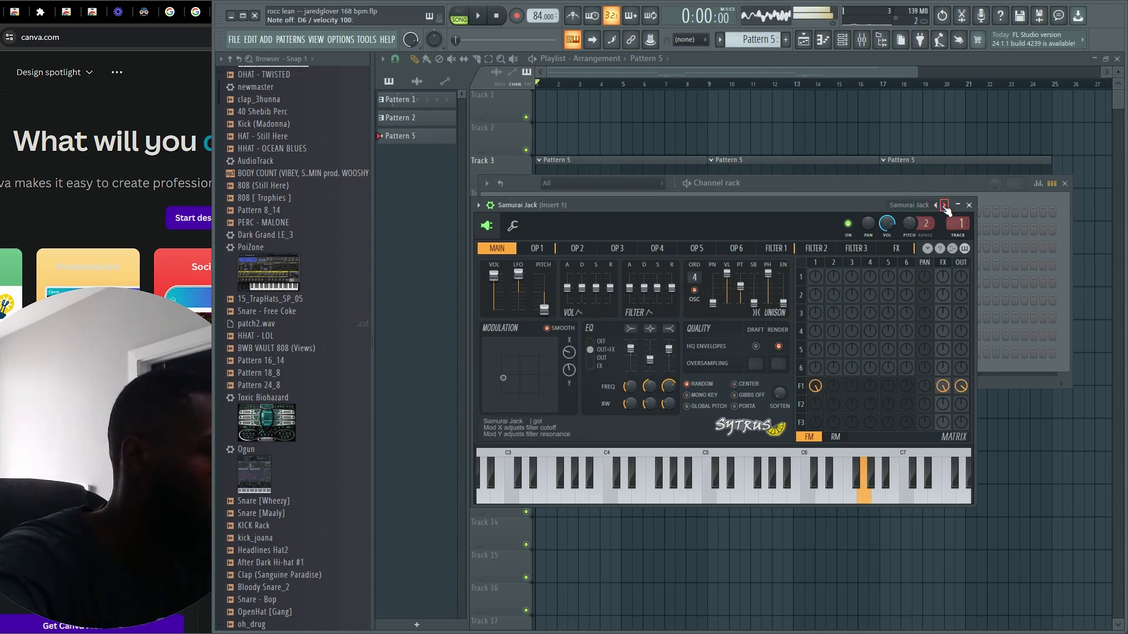
{"action": "left_click", "coordinate": [943, 206]}
{"action": "left_click", "coordinate": [944, 206]}
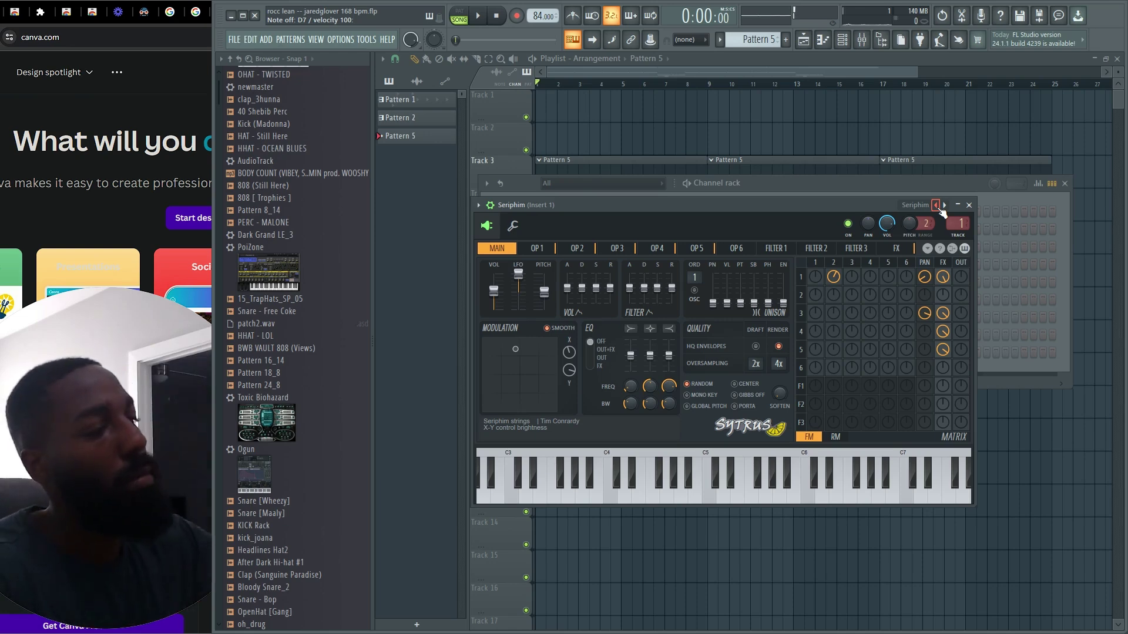
Delete the Seriphim synth channel from the channel rack.
{"action": "left_click", "coordinate": [868, 190]}
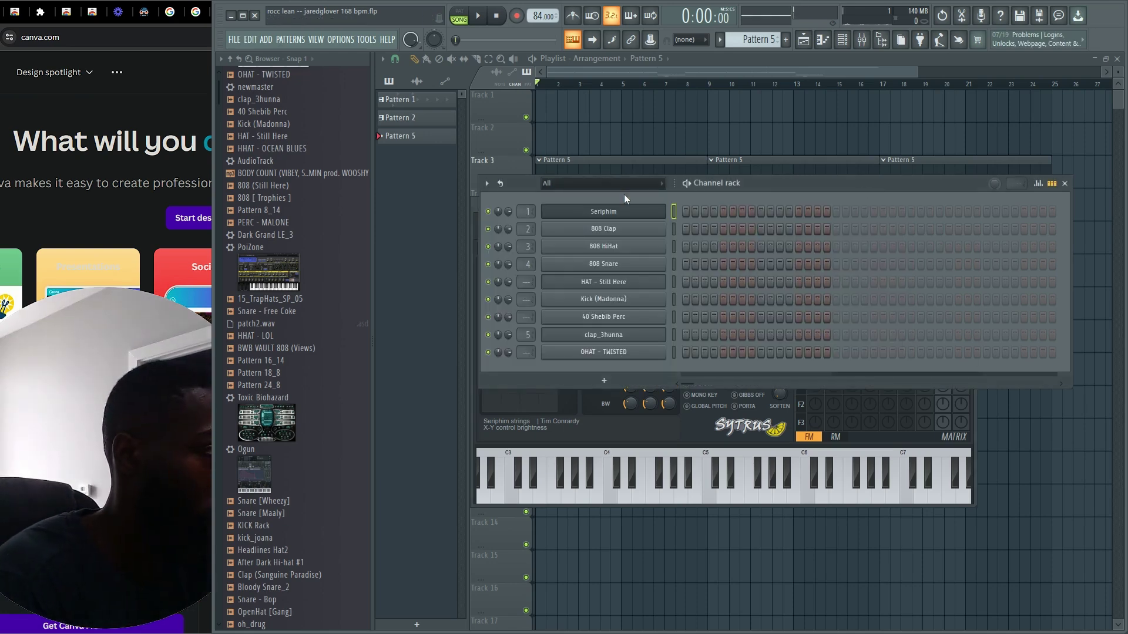
{"action": "right_click", "coordinate": [663, 211]}
{"action": "left_click", "coordinate": [726, 323]}
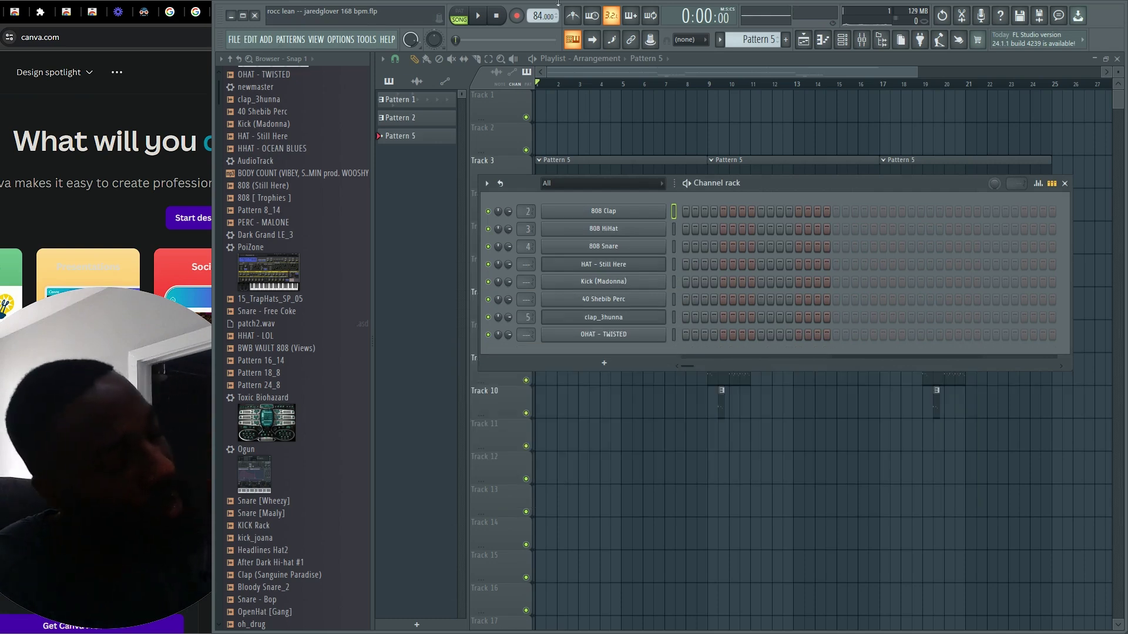
Switch to Discord and audition the newest shared loops in the random-loops channel, such as BEAUTIFUL NATION and TU551 DARKLOOP.
{"action": "key", "text": "super"}
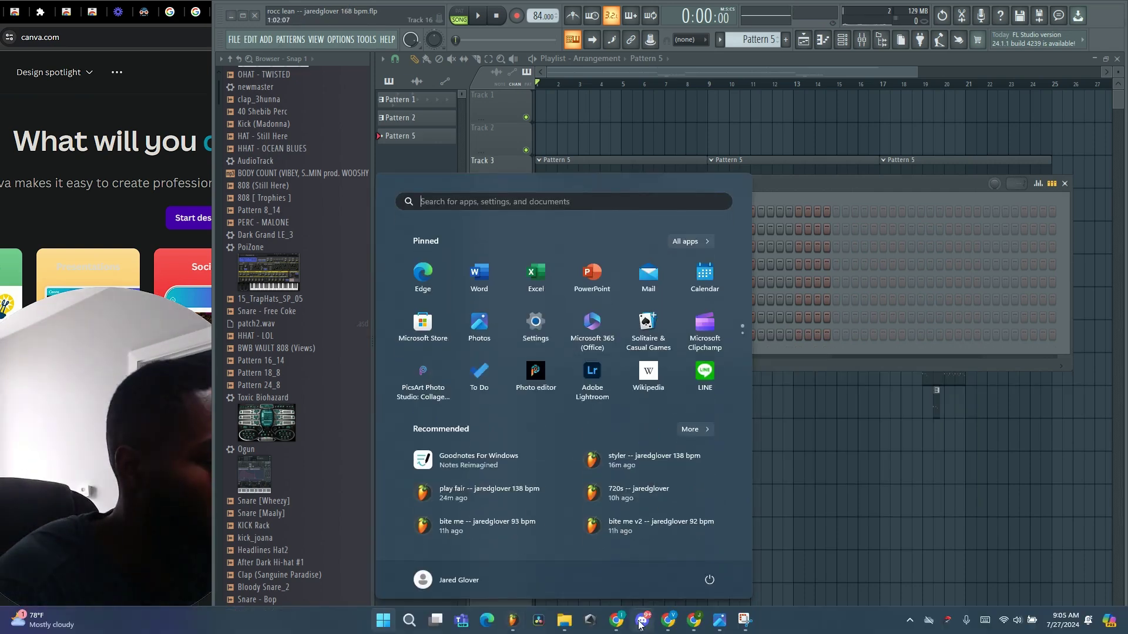
{"action": "left_click", "coordinate": [642, 620]}
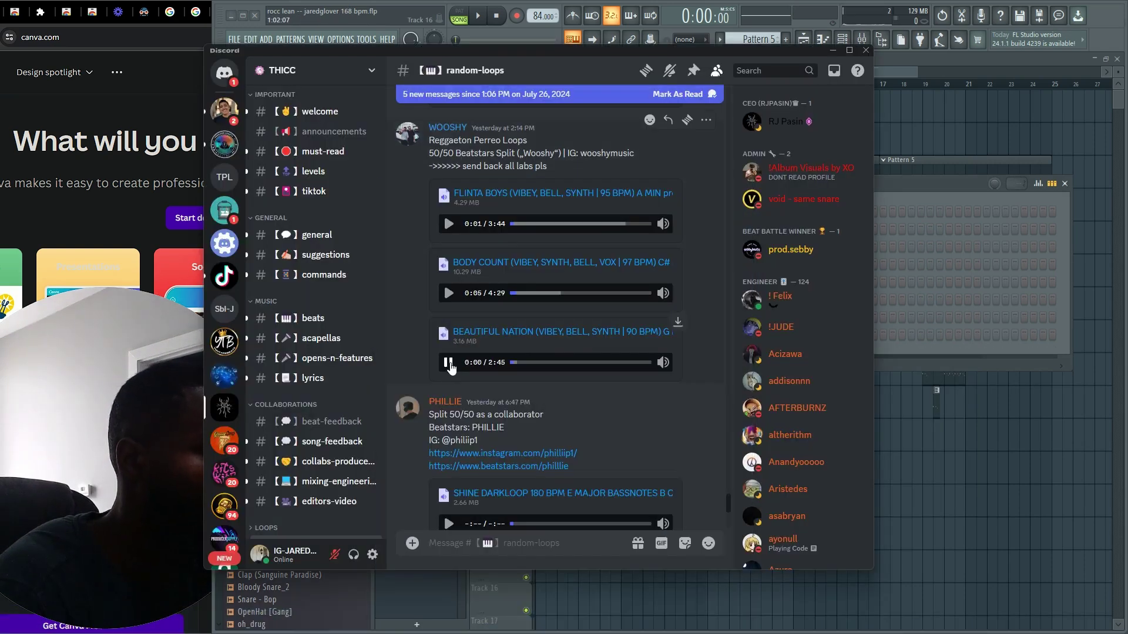
{"action": "scroll", "coordinate": [452, 431], "scroll_direction": "down", "scroll_amount": 3}
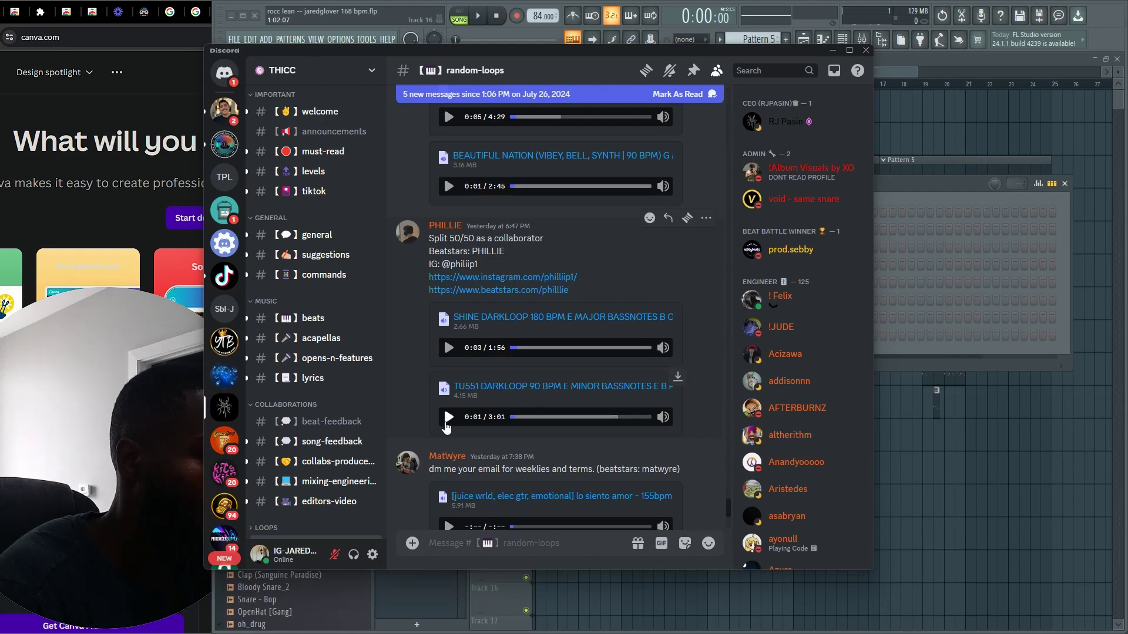
{"action": "scroll", "coordinate": [445, 358], "scroll_direction": "down", "scroll_amount": 4}
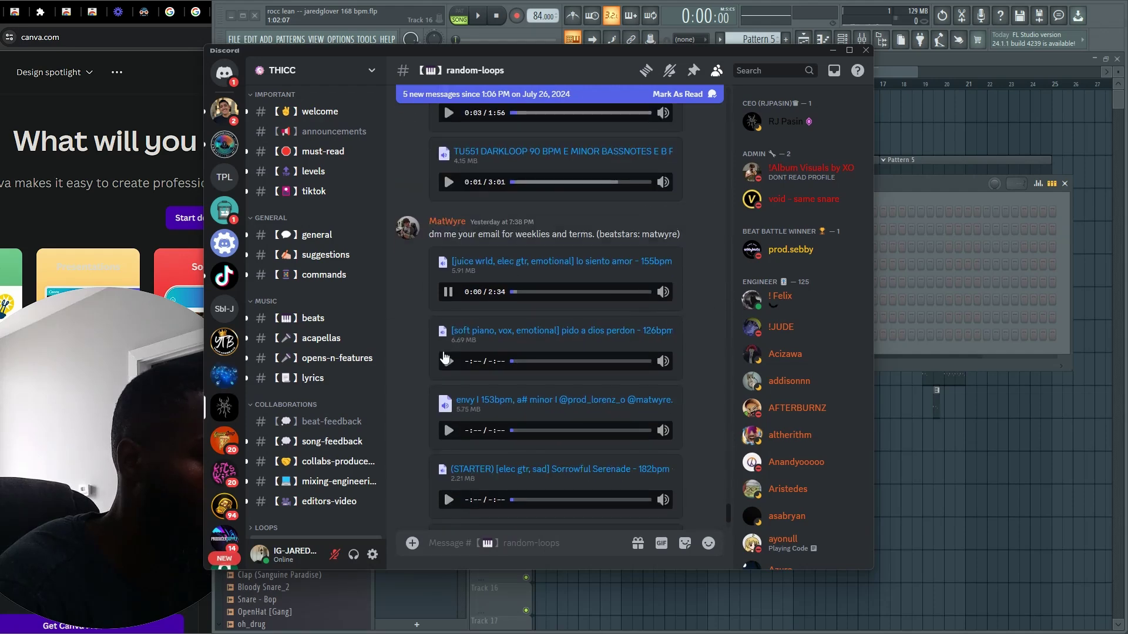
{"action": "left_click", "coordinate": [449, 295]}
{"action": "scroll", "coordinate": [471, 444], "scroll_direction": "down", "scroll_amount": 4}
{"action": "scroll", "coordinate": [463, 443], "scroll_direction": "up", "scroll_amount": 6}
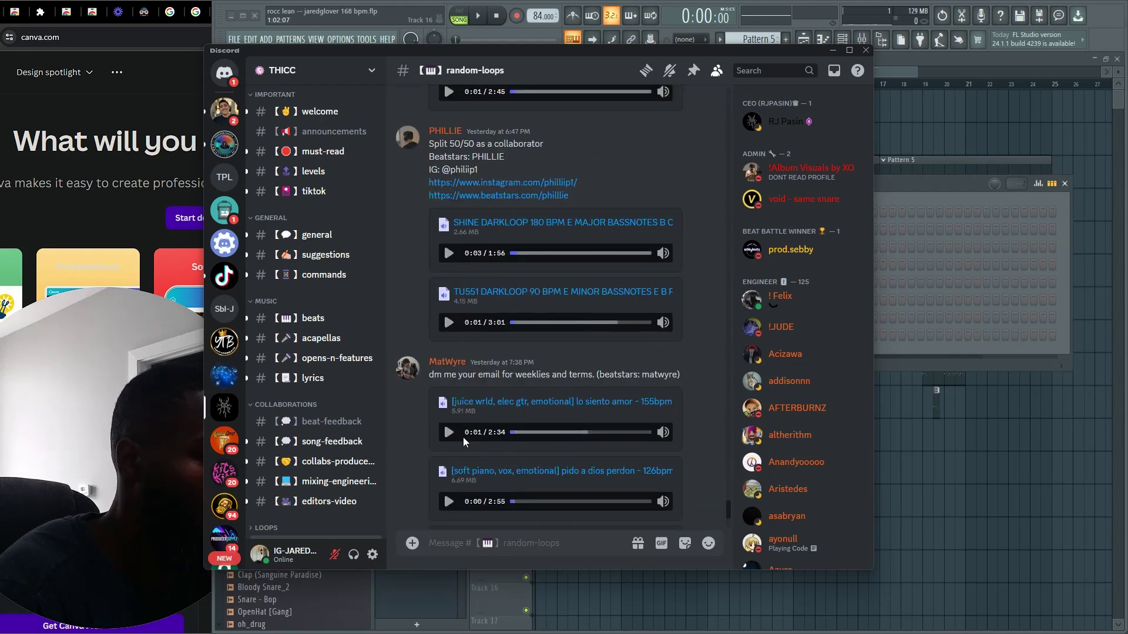
Audition older loops in the random-loops channel, including SINCITY and RADIANT GARDEN.
{"action": "scroll", "coordinate": [465, 438], "scroll_direction": "down", "scroll_amount": 6}
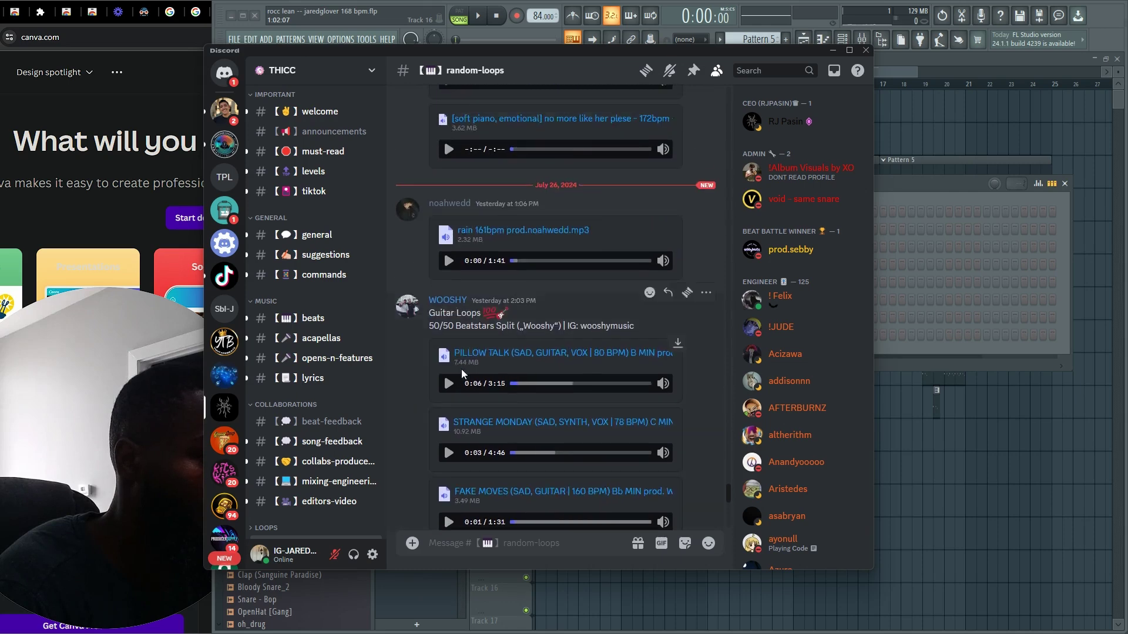
{"action": "scroll", "coordinate": [461, 352], "scroll_direction": "up", "scroll_amount": 5}
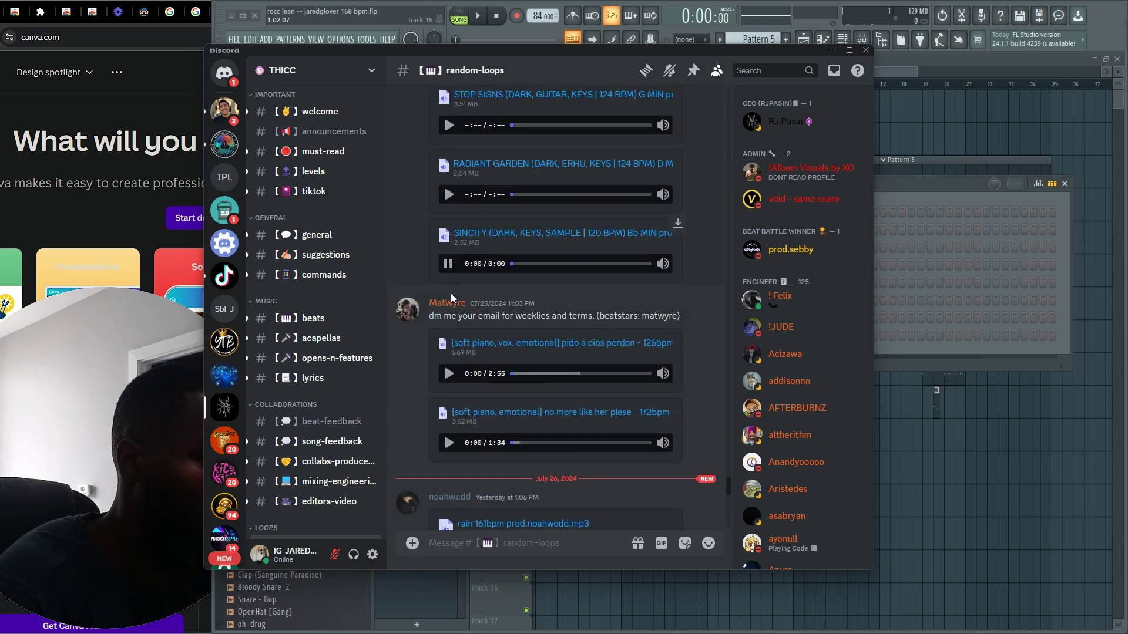
{"action": "scroll", "coordinate": [447, 353], "scroll_direction": "up", "scroll_amount": 4}
{"action": "scroll", "coordinate": [458, 386], "scroll_direction": "down", "scroll_amount": 2}
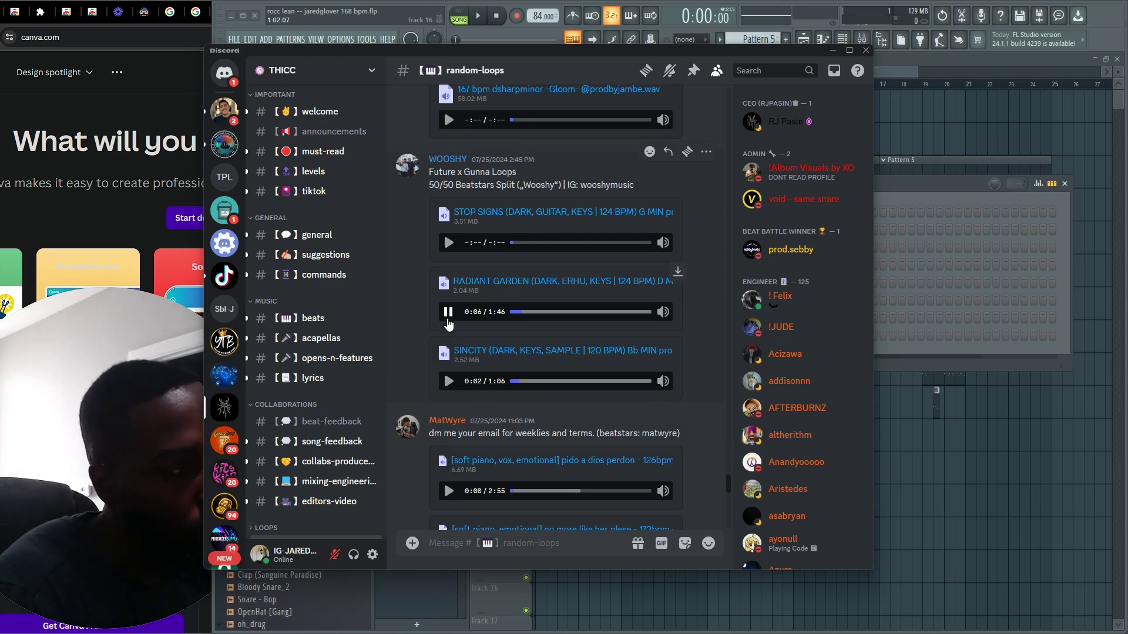
{"action": "left_click", "coordinate": [447, 312]}
Audition the 135 to 167 BPM minor-key WAV loops in the random-loops channel, from Gloom and cathedral to Kings, Ethereal and Mercy.
{"action": "scroll", "coordinate": [446, 294], "scroll_direction": "up", "scroll_amount": 3}
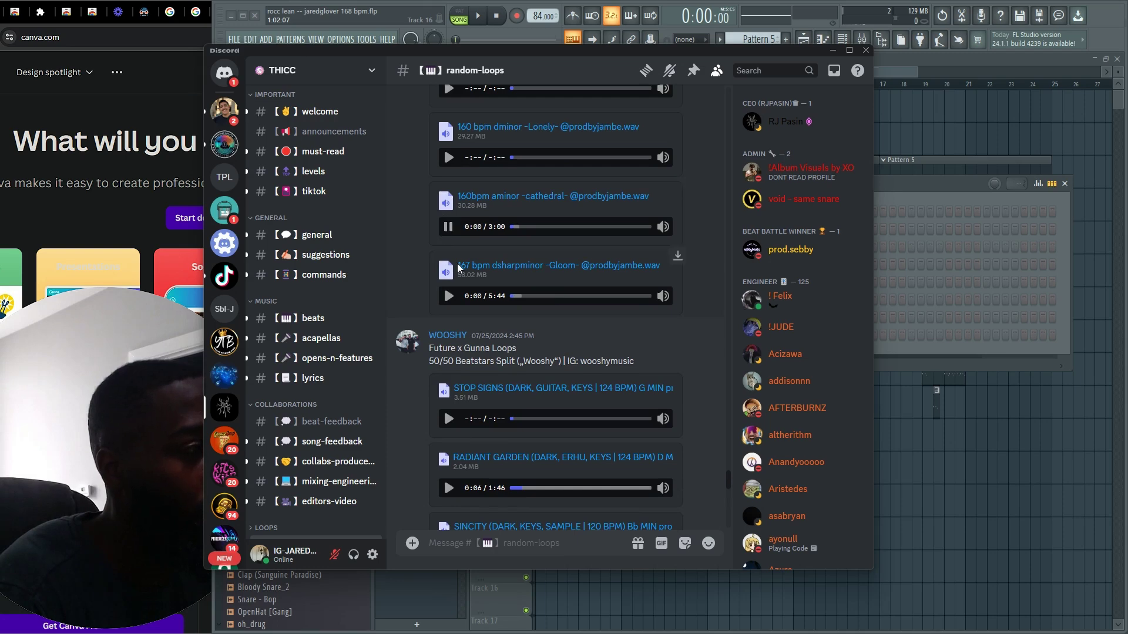
{"action": "scroll", "coordinate": [458, 267], "scroll_direction": "up", "scroll_amount": 3}
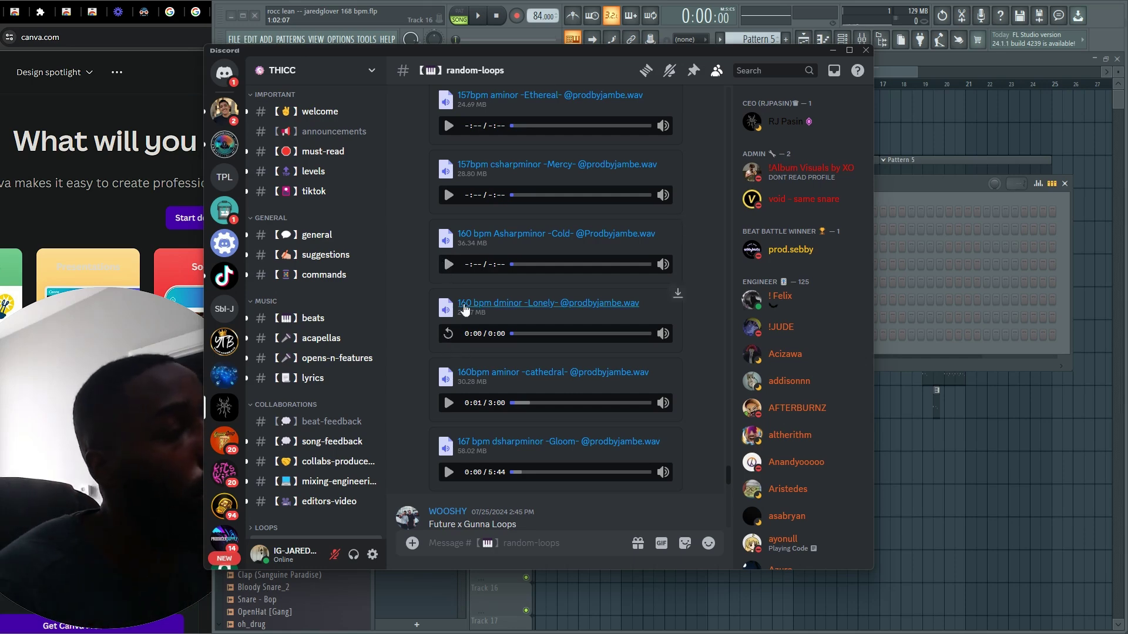
{"action": "scroll", "coordinate": [446, 253], "scroll_direction": "up", "scroll_amount": 4}
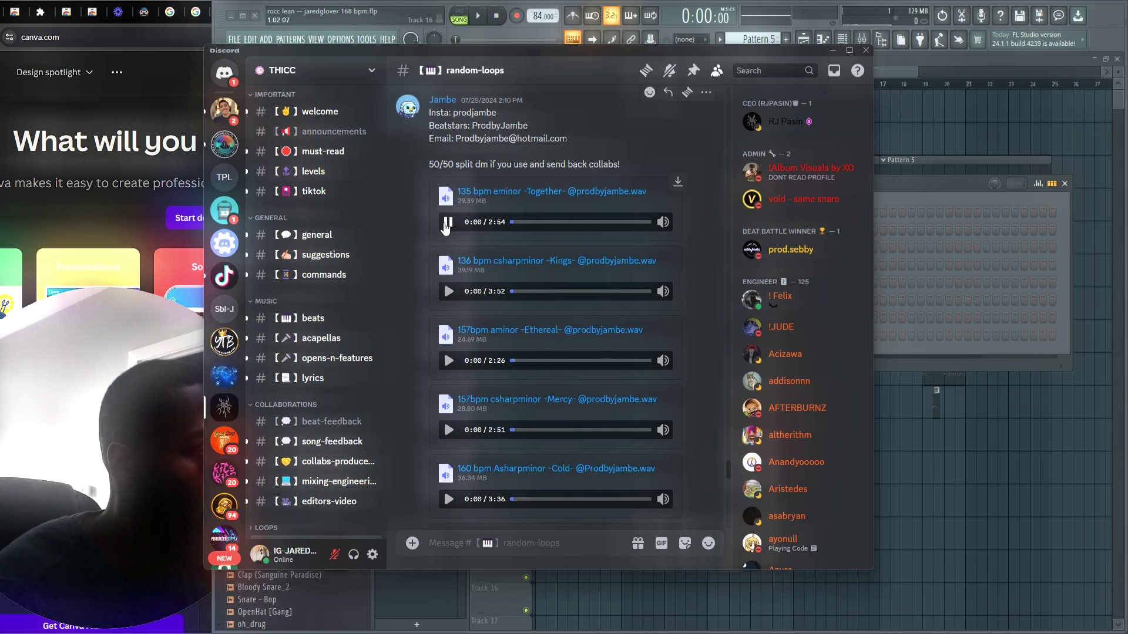
{"action": "left_click", "coordinate": [448, 292]}
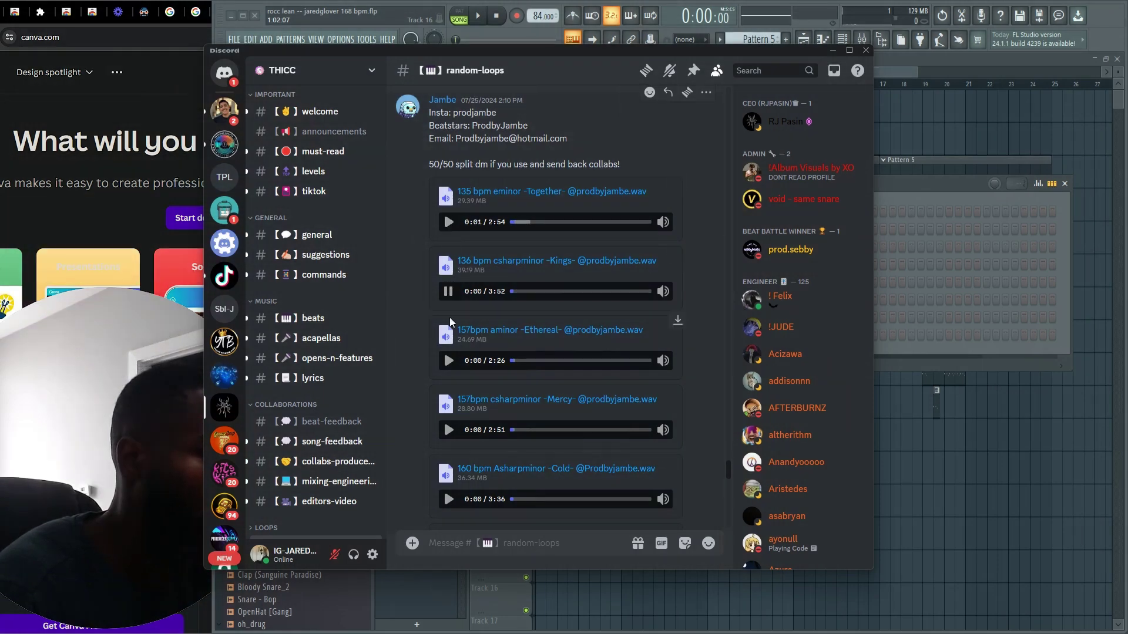
{"action": "scroll", "coordinate": [452, 373], "scroll_direction": "down", "scroll_amount": 2}
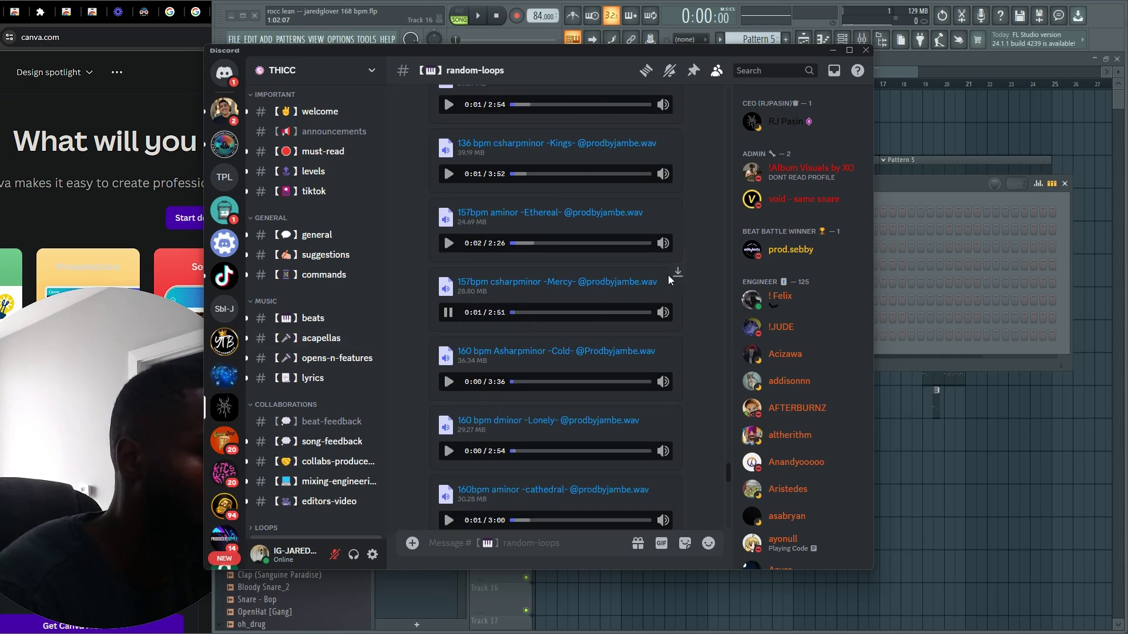
Download the "157bpm csharpminor -Mercy-" loop and place it in the FL Studio playlist on Track 12 starting at bar 1.
{"action": "left_click", "coordinate": [677, 273]}
{"action": "left_click", "coordinate": [611, 332]}
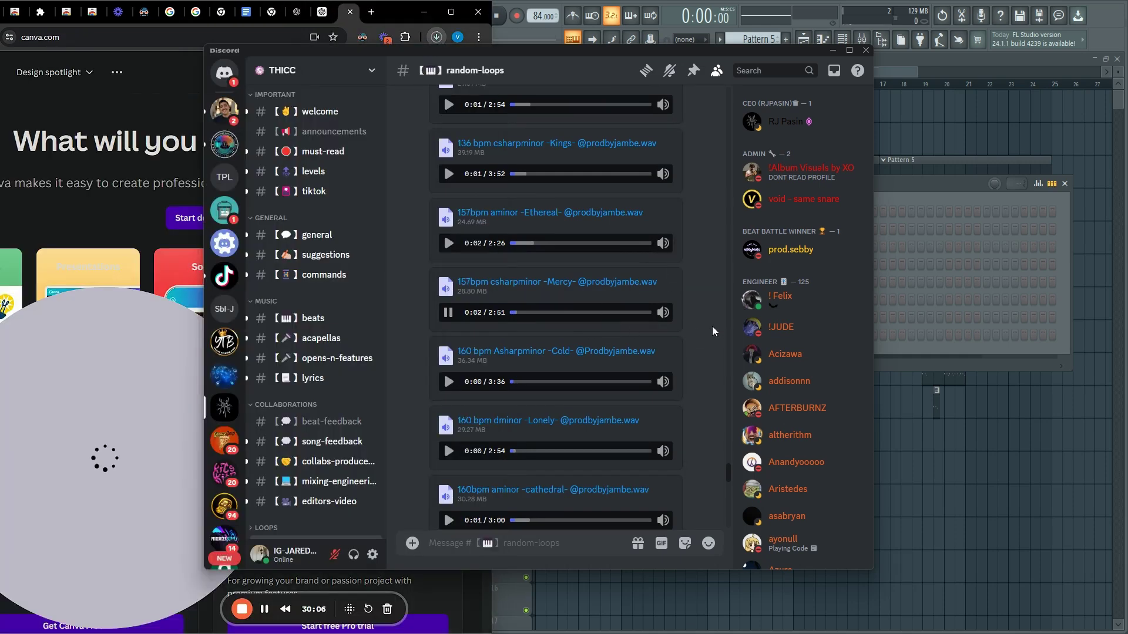
{"action": "left_click", "coordinate": [437, 38]}
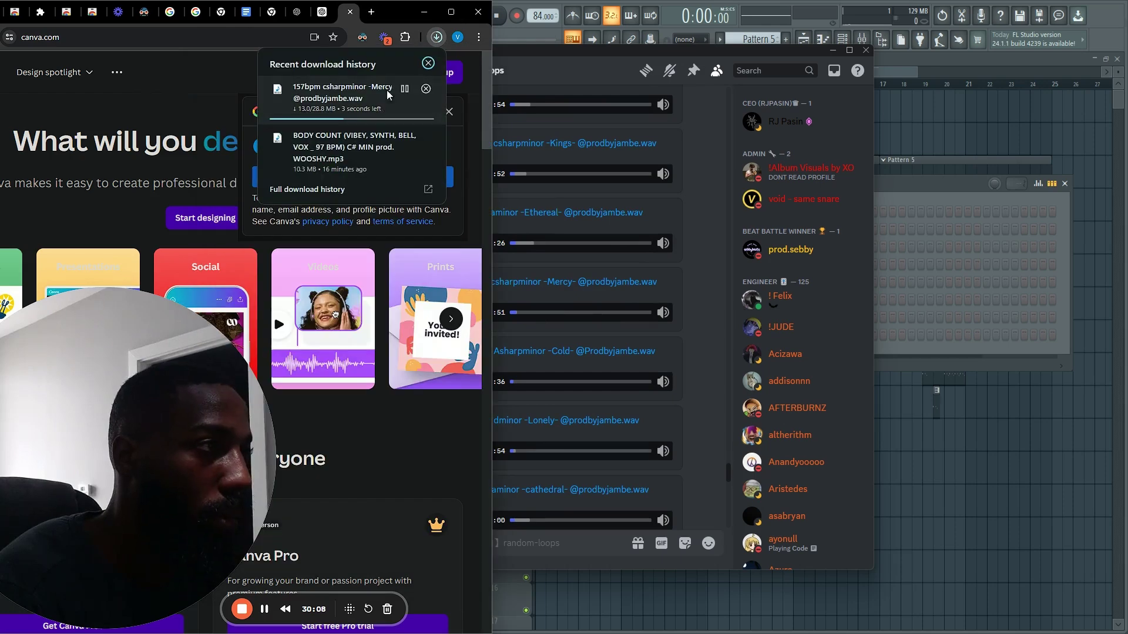
{"action": "left_click", "coordinate": [315, 106]}
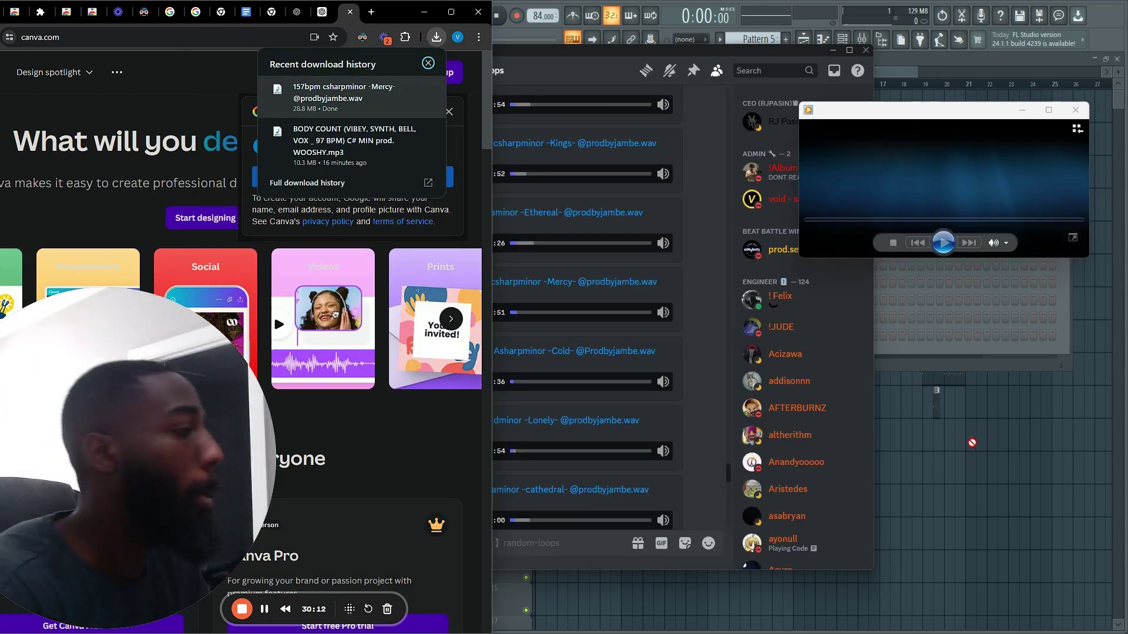
{"action": "left_click", "coordinate": [1075, 111]}
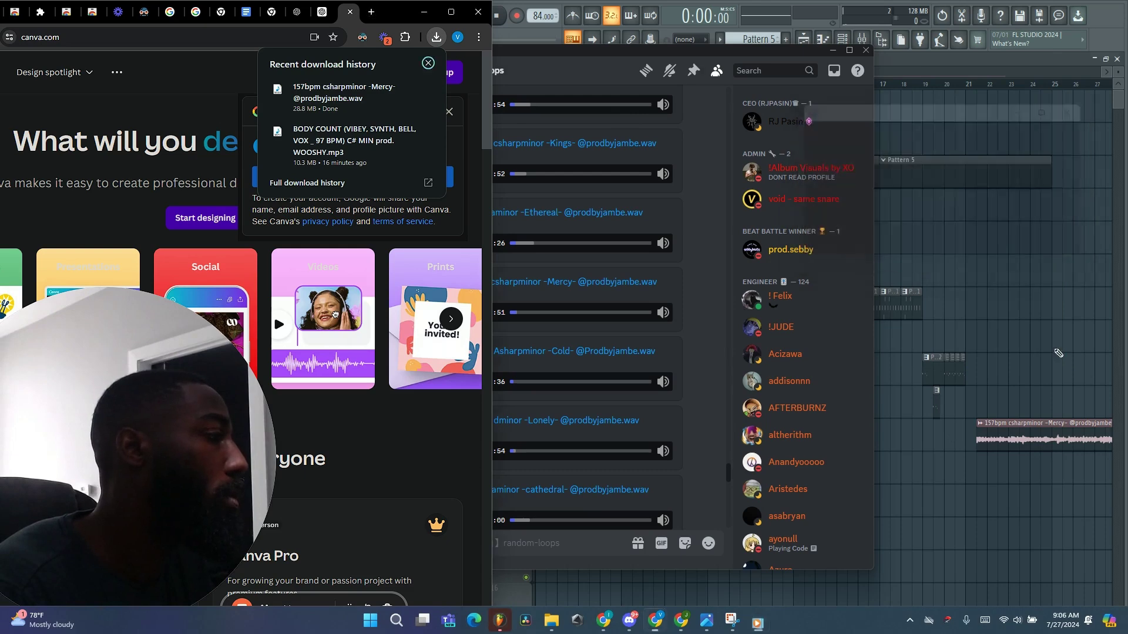
{"action": "left_click_drag", "start_coordinate": [1042, 431], "coordinate": [461, 484]}
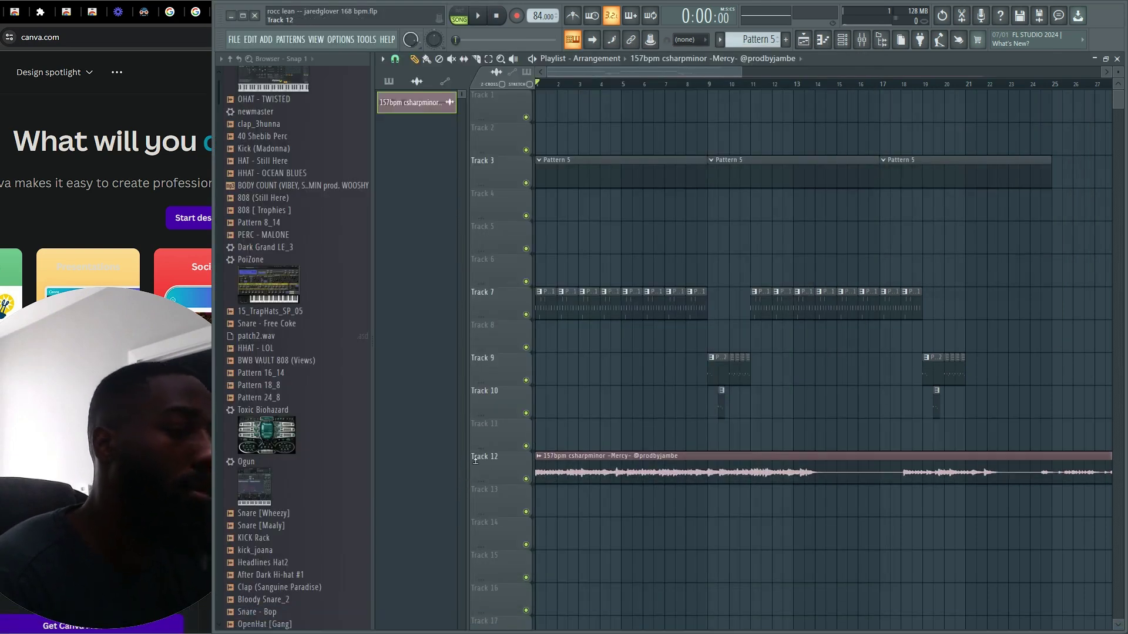
Calculate 157 / 2 in the system search and lower the project tempo to the Mercy loop's half-time speed.
{"action": "key", "text": "super+s"}
{"action": "type", "text": "157 / 2="}
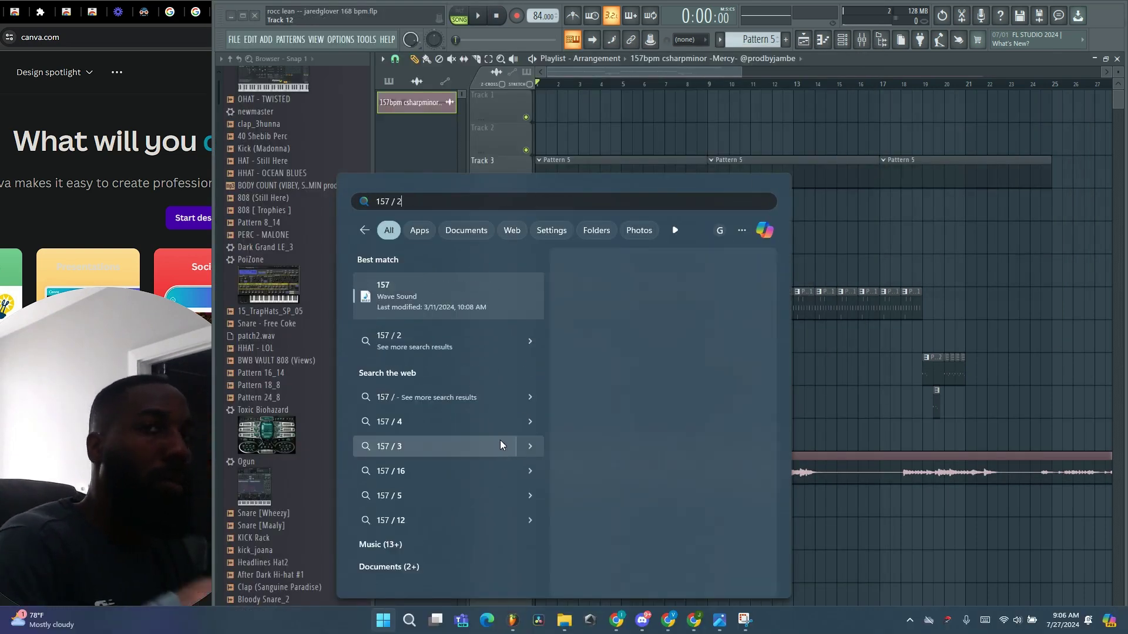
{"action": "left_click", "coordinate": [845, 126]}
{"action": "left_click_drag", "start_coordinate": [539, 19], "coordinate": [534, 42]}
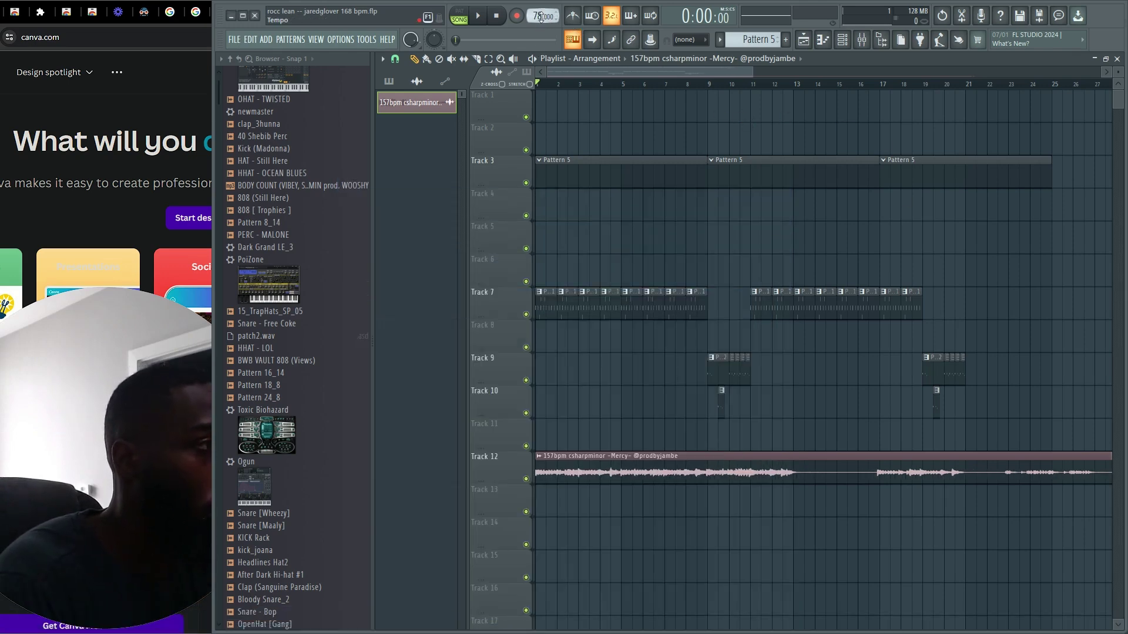
Set the Mercy loop's time-stretching mode to Stretch, raise the project tempo to 83.5 BPM and start playback.
{"action": "double_click", "coordinate": [611, 475]}
{"action": "left_click", "coordinate": [749, 253]}
{"action": "left_click", "coordinate": [740, 286]}
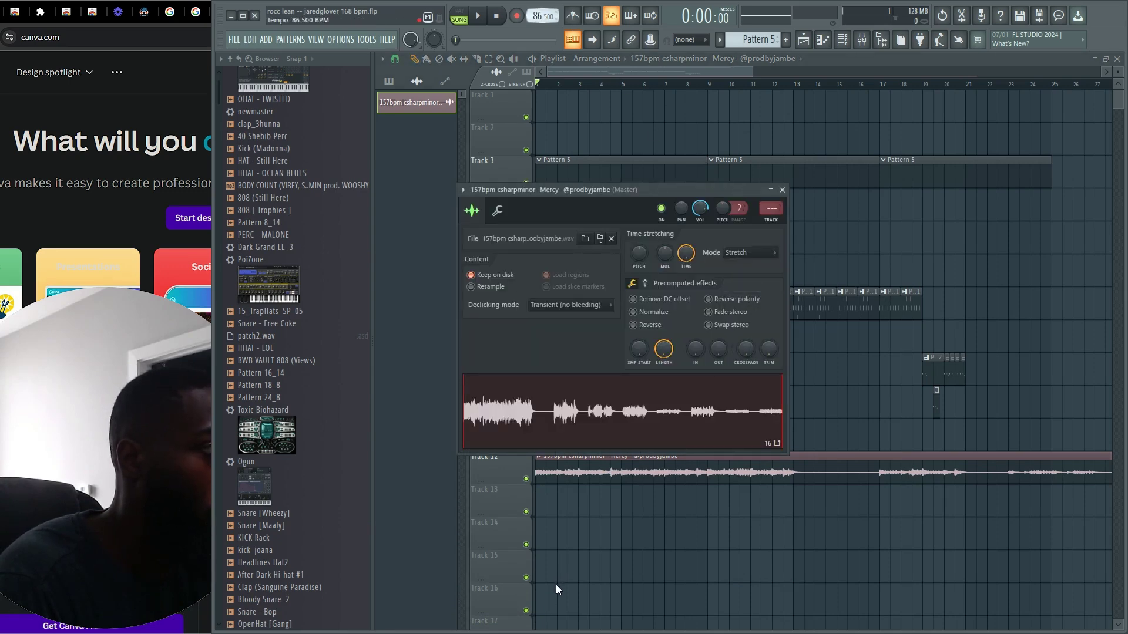
{"action": "left_click_drag", "start_coordinate": [554, 595], "coordinate": [546, 19]}
{"action": "key", "text": "space"}
{"action": "key", "text": "Escape"}
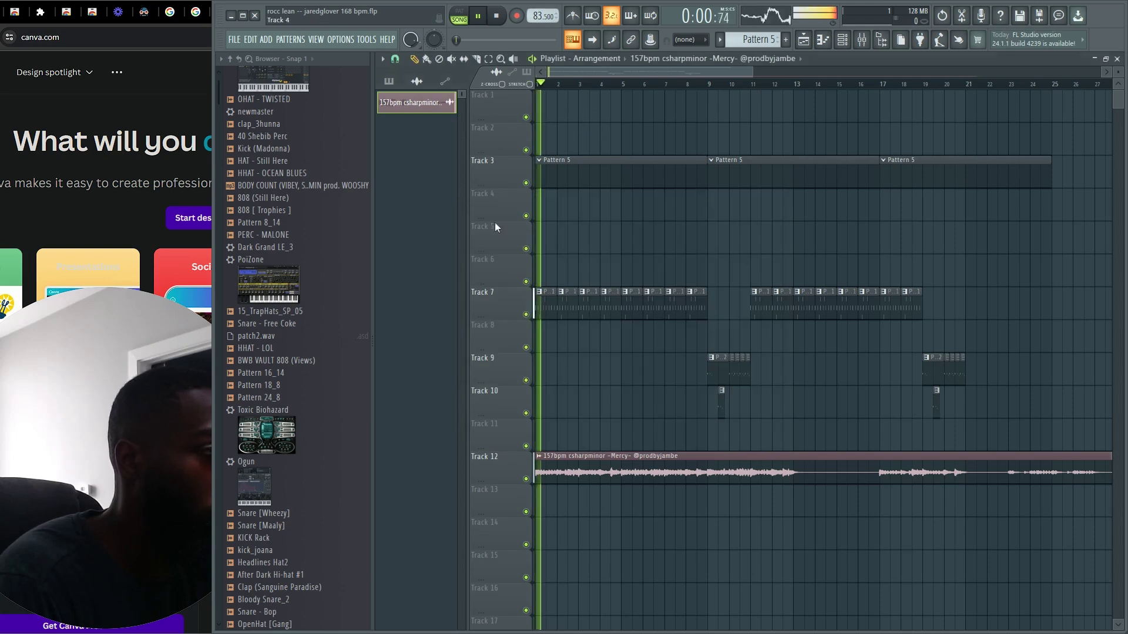
Increase the height of Track 12 to see the Mercy loop's waveform in detail while it plays.
{"action": "scroll", "coordinate": [495, 397], "scroll_direction": "up", "scroll_amount": 3}
{"action": "scroll", "coordinate": [513, 519], "scroll_direction": "up", "scroll_amount": 4}
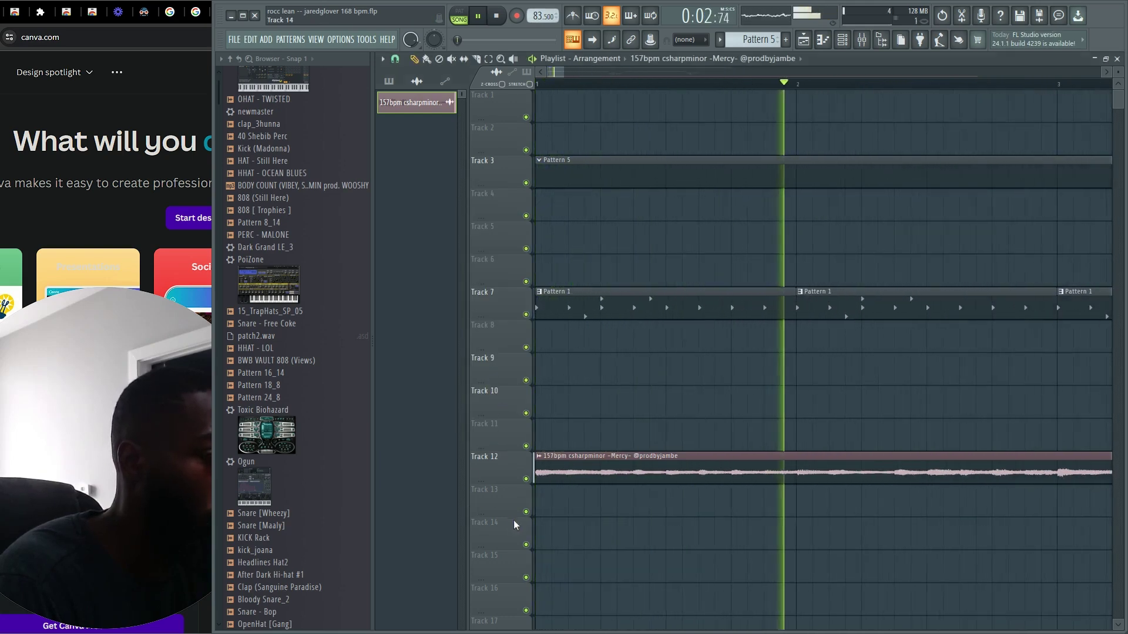
{"action": "scroll", "coordinate": [505, 500], "scroll_direction": "down", "scroll_amount": 4}
{"action": "left_click_drag", "start_coordinate": [503, 318], "coordinate": [512, 591]}
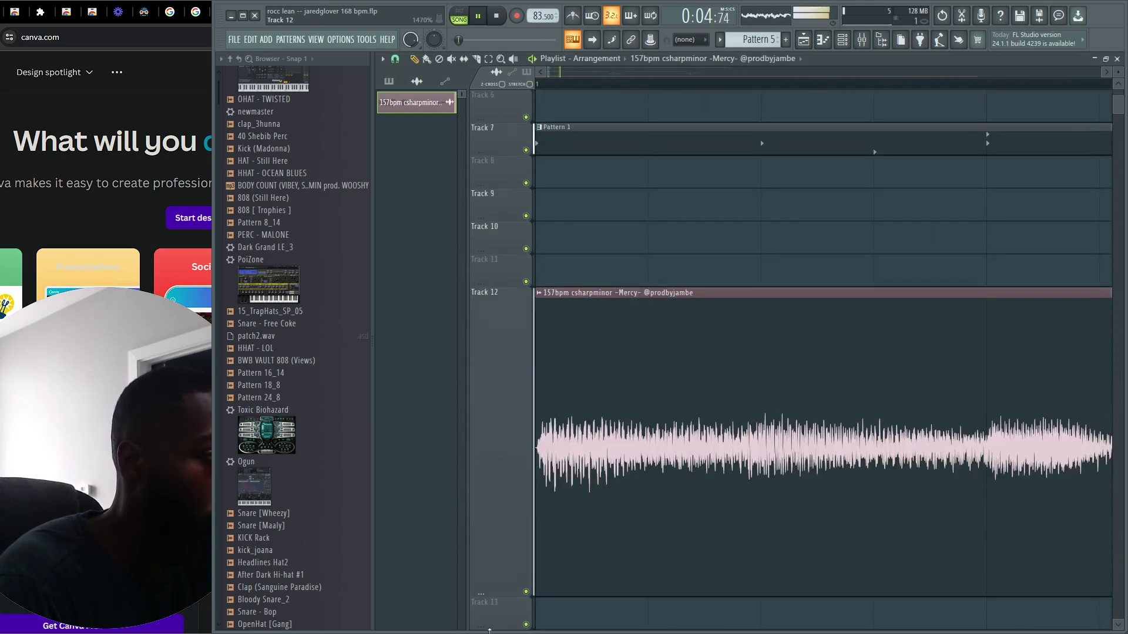
{"action": "scroll", "coordinate": [517, 555], "scroll_direction": "down", "scroll_amount": 3}
{"action": "scroll", "coordinate": [499, 554], "scroll_direction": "down", "scroll_amount": 5}
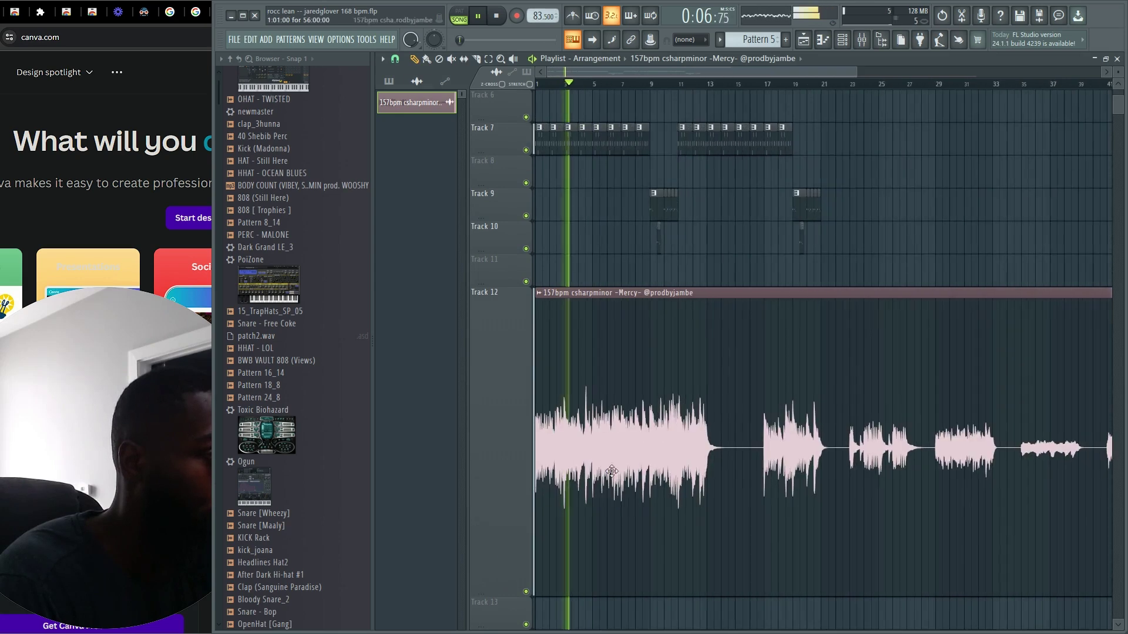
Route the Mercy loop to mixer insert 1 and return to the playlist.
{"action": "double_click", "coordinate": [616, 467]}
{"action": "key", "text": "ctrl+l"}
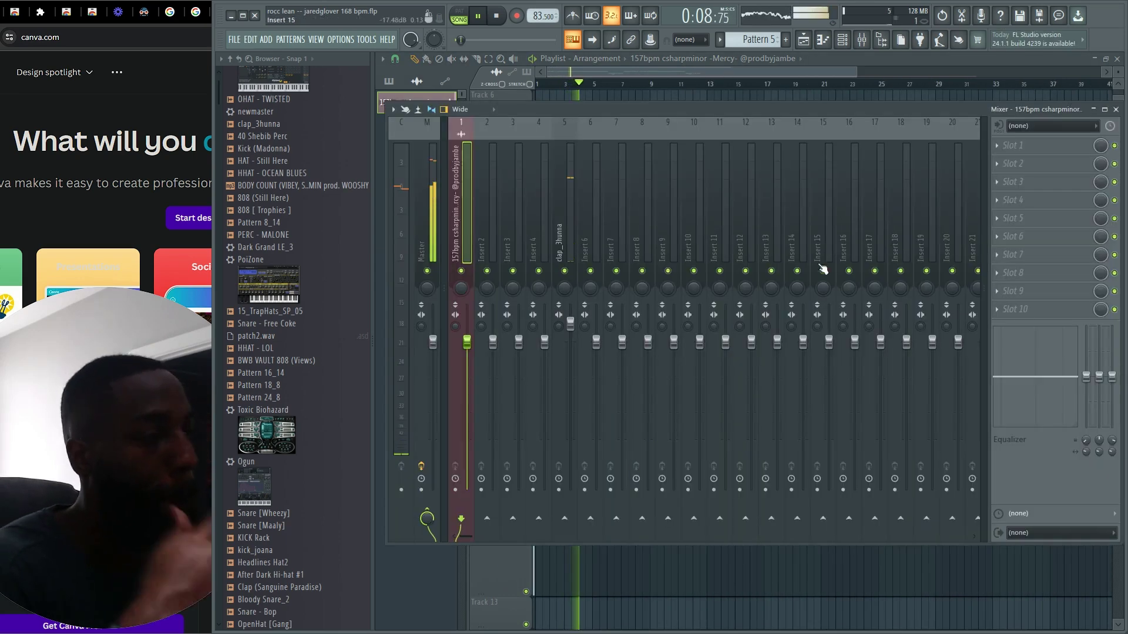
{"action": "key", "text": "F9"}
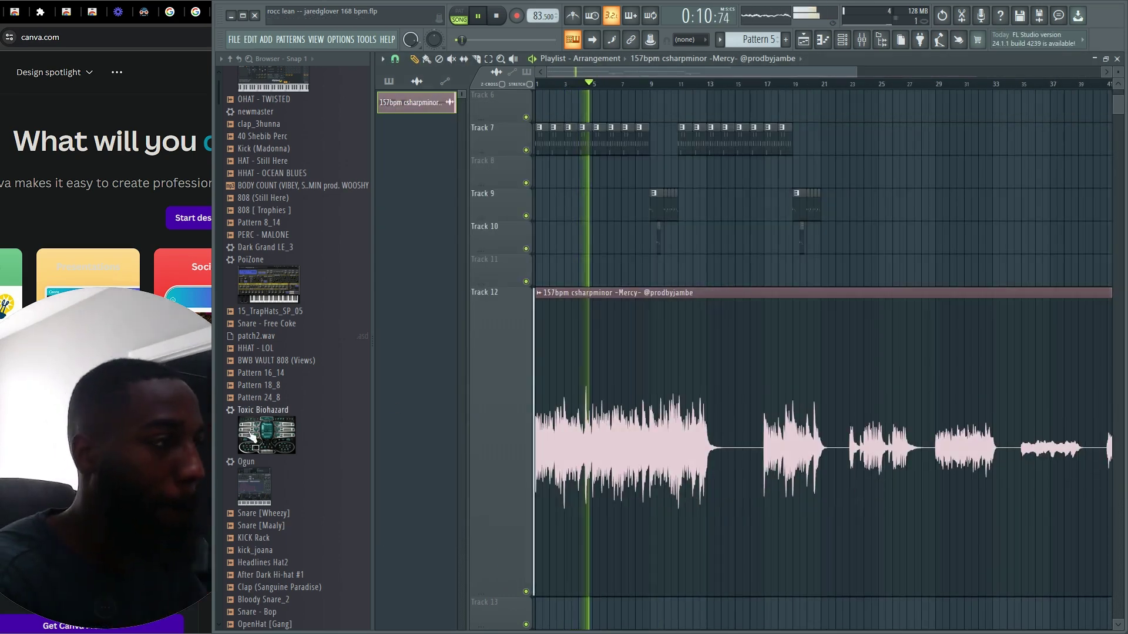
Slice the Mercy loop on Track 12 at bars 13, 17, 21 and 23, removing the two silent gaps between the sections.
{"action": "scroll", "coordinate": [720, 418], "scroll_direction": "down", "scroll_amount": 3}
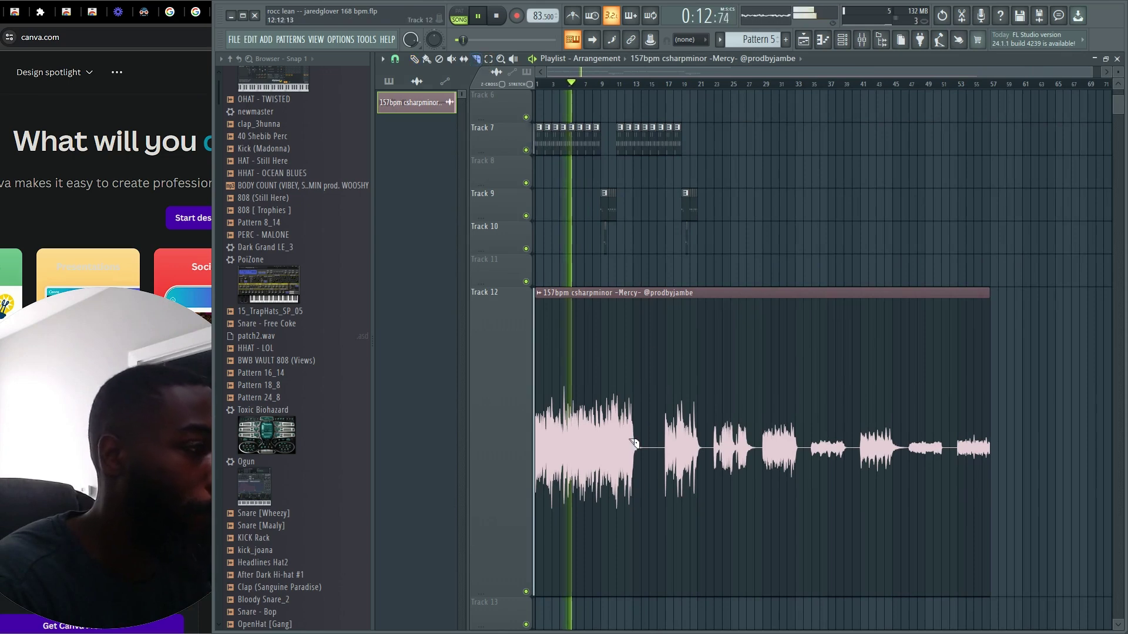
{"action": "left_click_drag", "start_coordinate": [643, 486], "coordinate": [643, 488]}
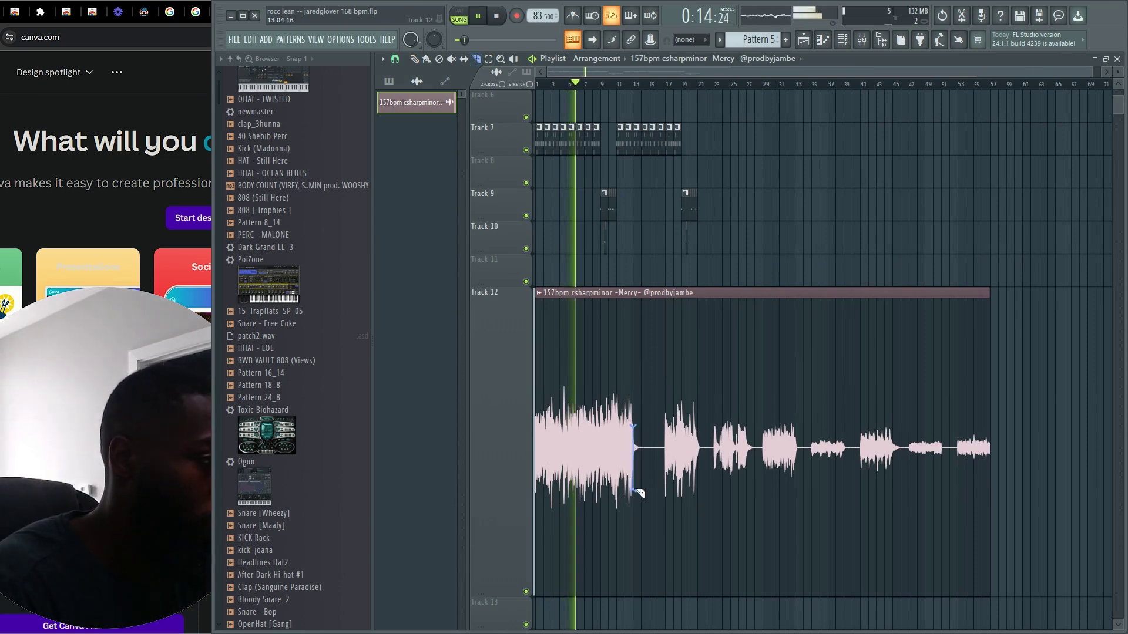
{"action": "right_click", "coordinate": [665, 442]}
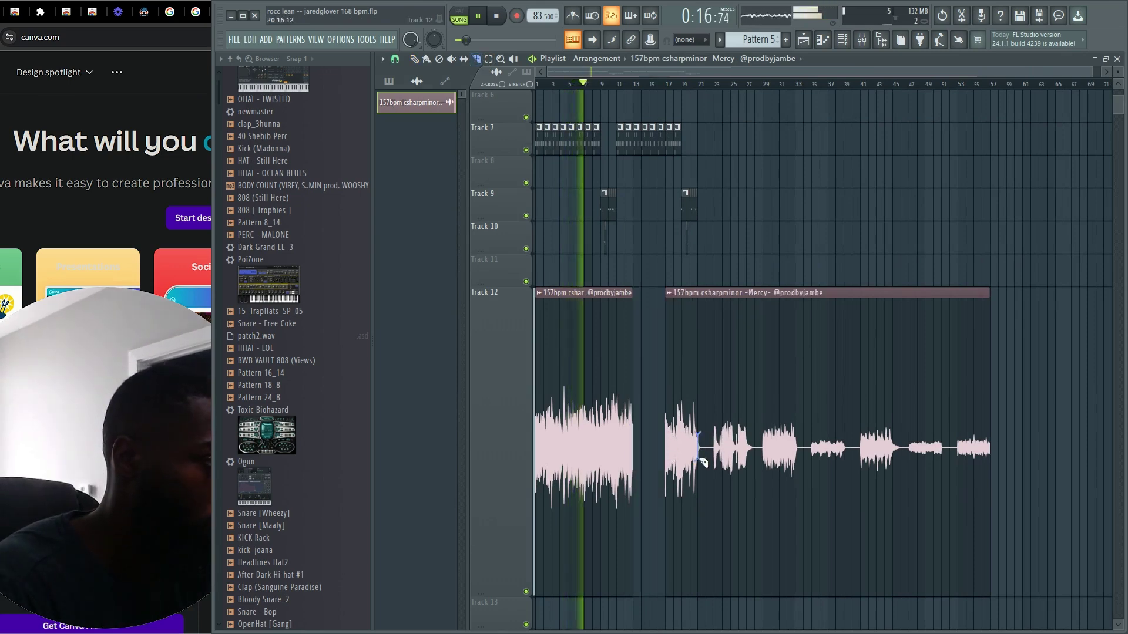
{"action": "left_click_drag", "start_coordinate": [699, 460], "coordinate": [699, 461]}
{"action": "right_click", "coordinate": [714, 449]}
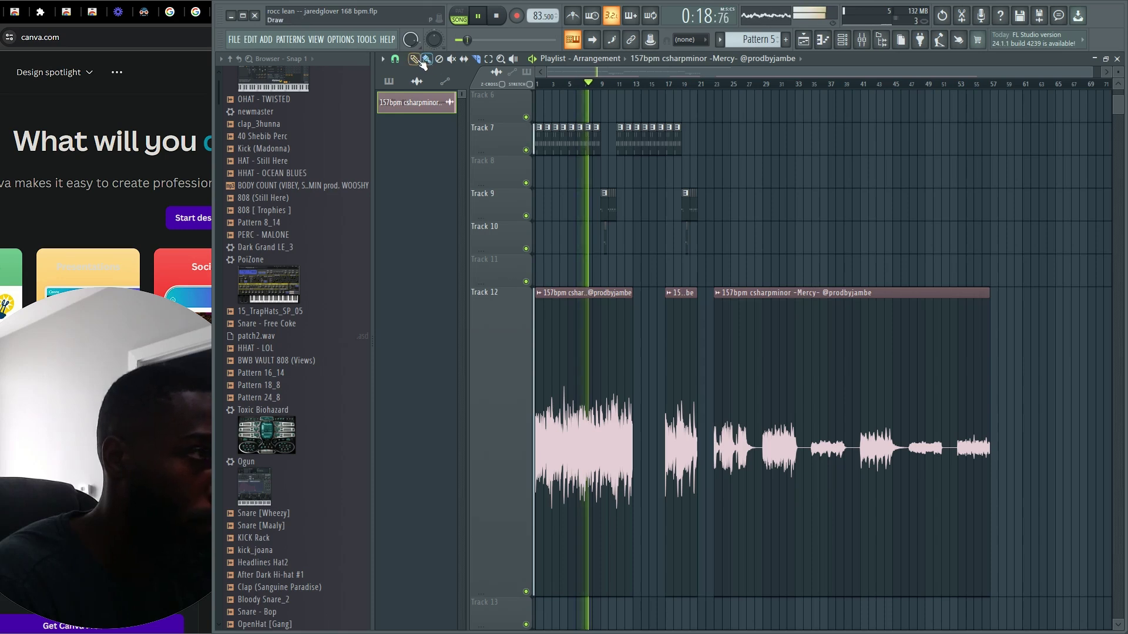
Move the loop's second slice to bar 13 and place another four-bar copy of it at bar 17.
{"action": "left_click_drag", "start_coordinate": [666, 372], "coordinate": [639, 370]}
{"action": "key", "text": "ctrl+z"}
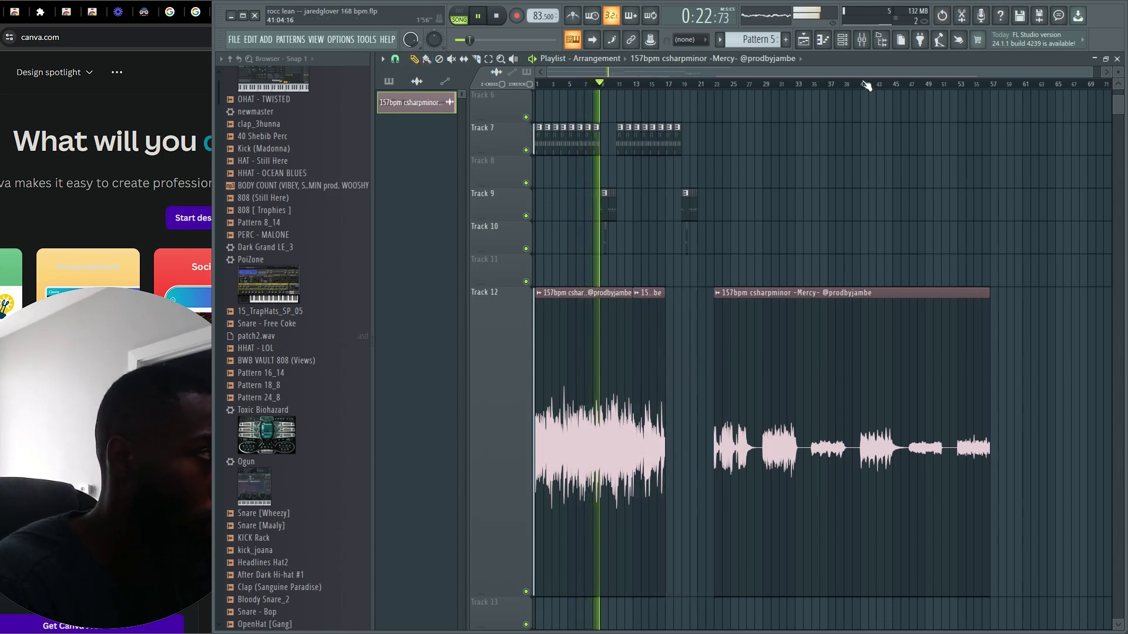
{"action": "left_click", "coordinate": [675, 408]}
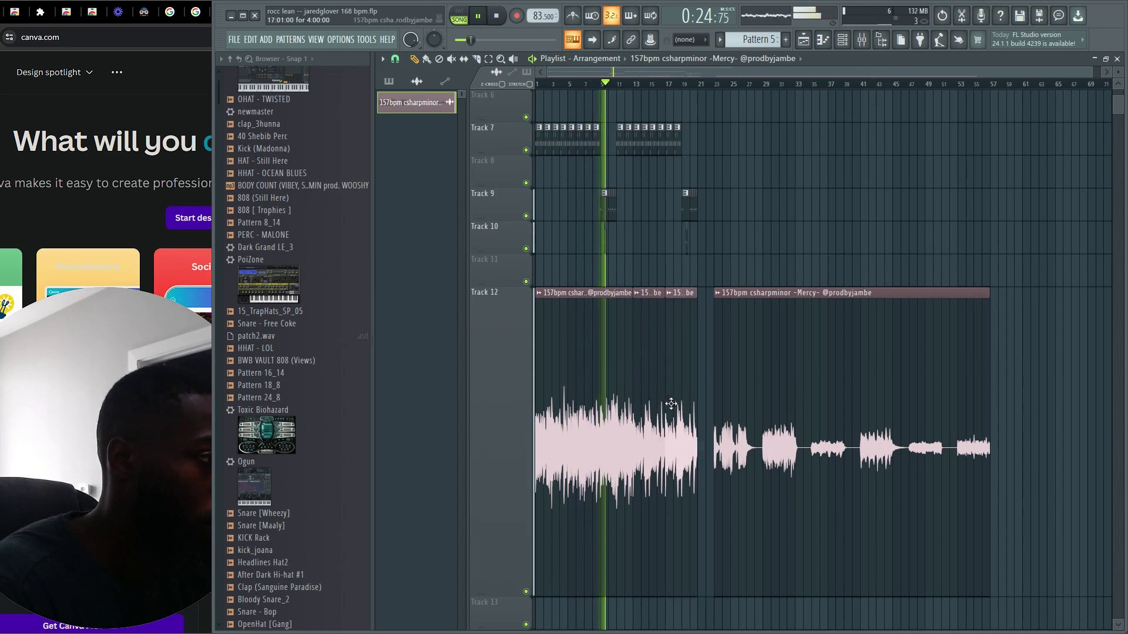
Copy the long remaining loop section to Tracks 11 and 8, trimmed to 5 bars from bar 17 and to start at bar 23 respectively.
{"action": "scroll", "coordinate": [646, 440], "scroll_direction": "up", "scroll_amount": 2}
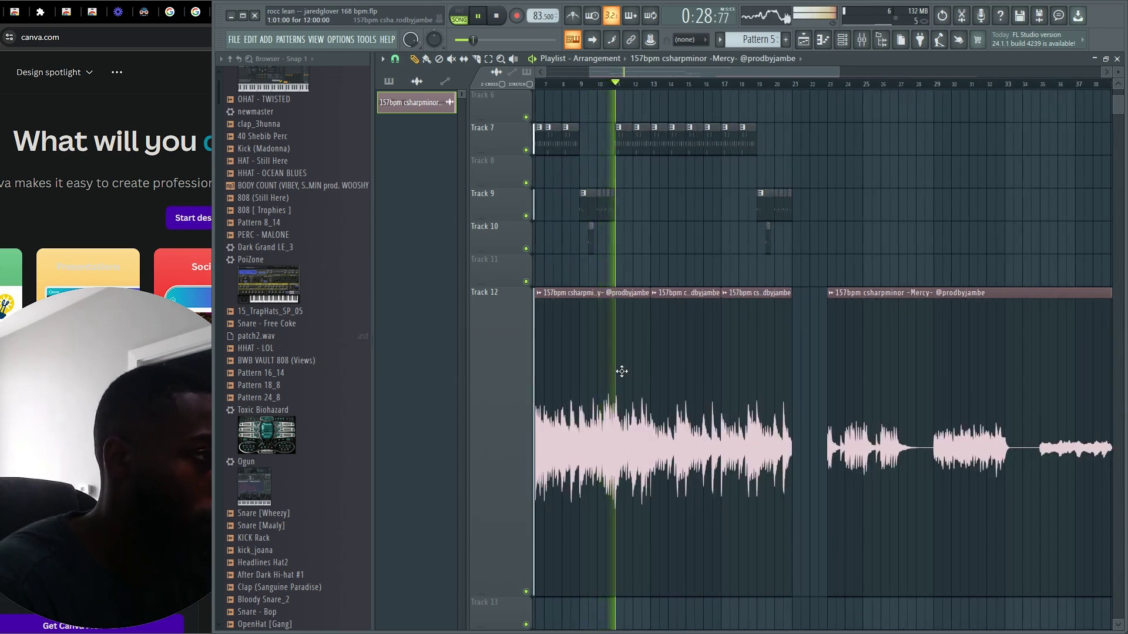
{"action": "scroll", "coordinate": [637, 383], "scroll_direction": "down", "scroll_amount": 1}
{"action": "scroll", "coordinate": [641, 382], "scroll_direction": "down", "scroll_amount": 2}
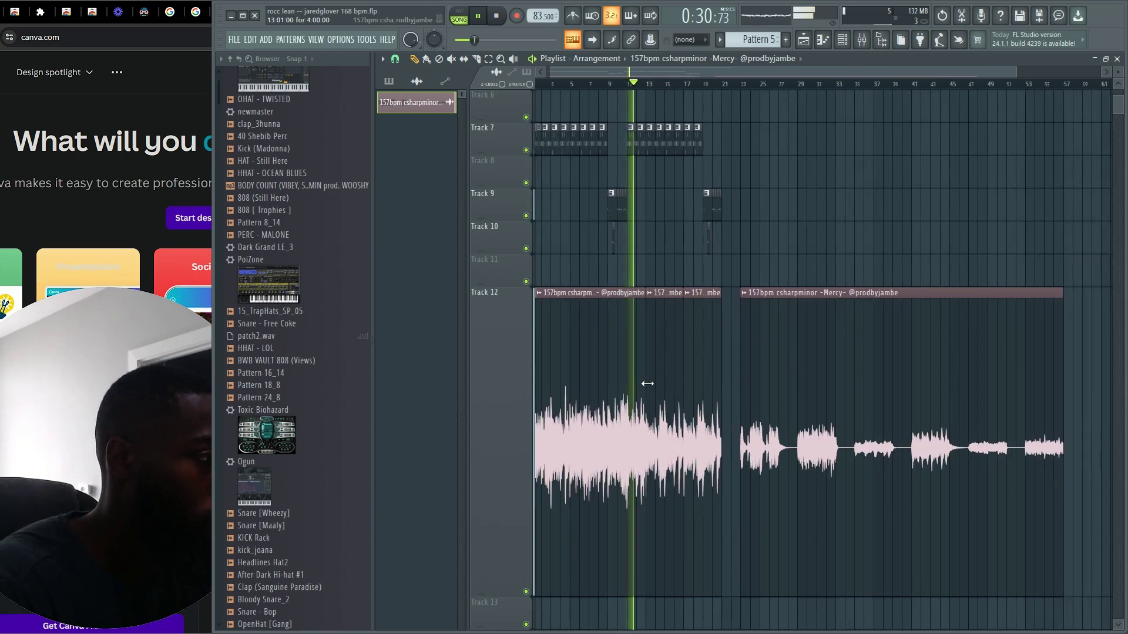
{"action": "scroll", "coordinate": [665, 376], "scroll_direction": "up", "scroll_amount": 1}
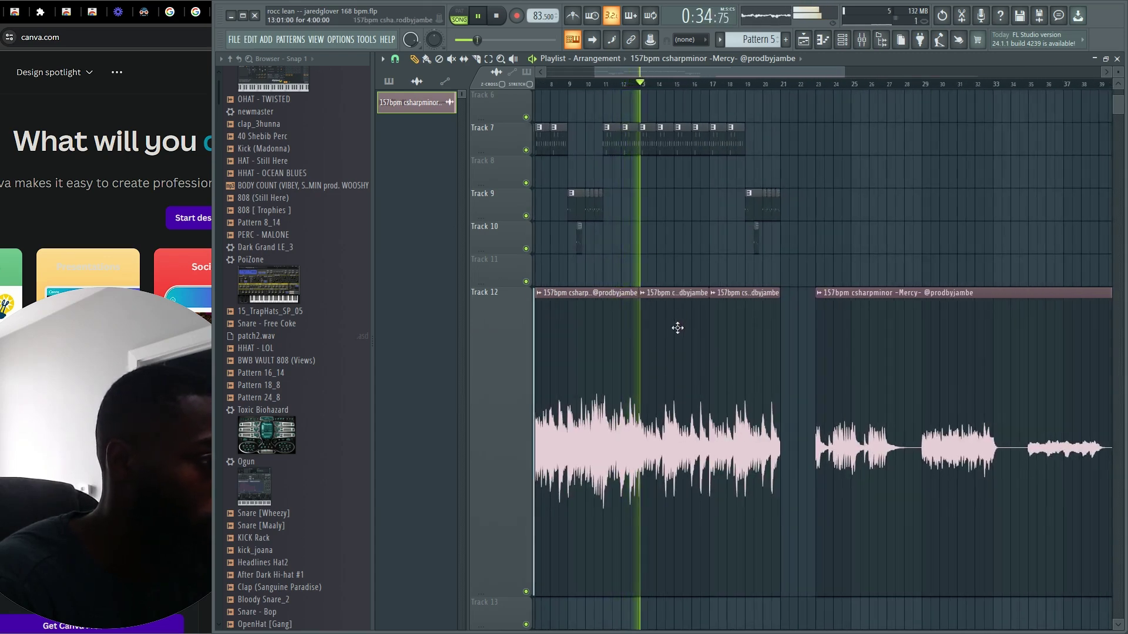
{"action": "scroll", "coordinate": [678, 326], "scroll_direction": "up", "scroll_amount": 2}
{"action": "scroll", "coordinate": [635, 363], "scroll_direction": "down", "scroll_amount": 3}
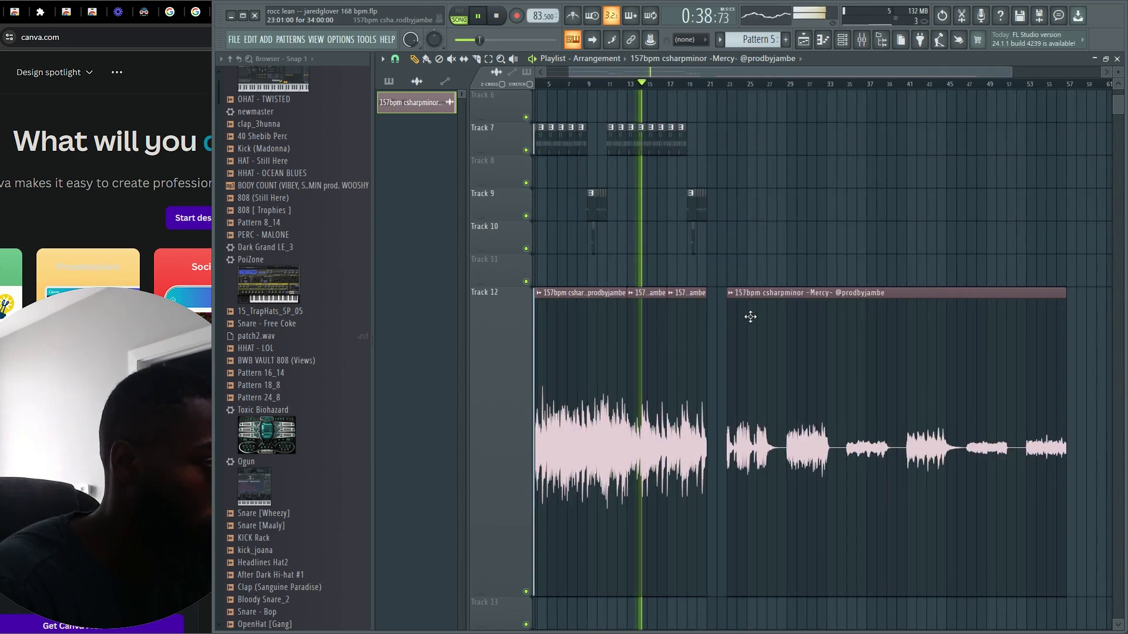
{"action": "left_click", "coordinate": [676, 273]}
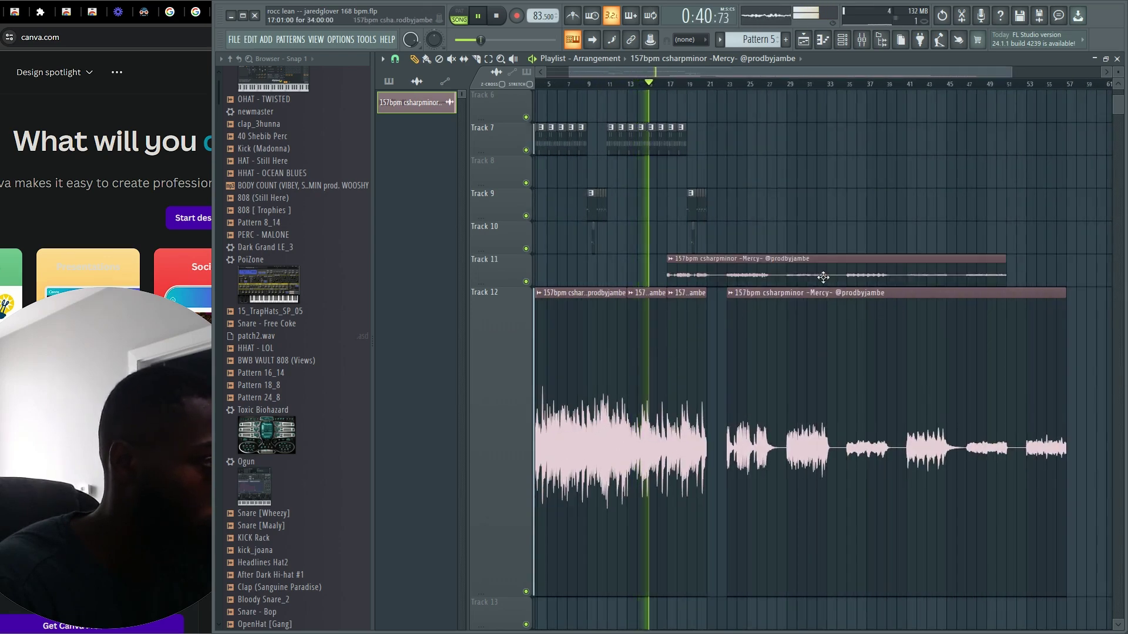
{"action": "left_click", "coordinate": [666, 174]}
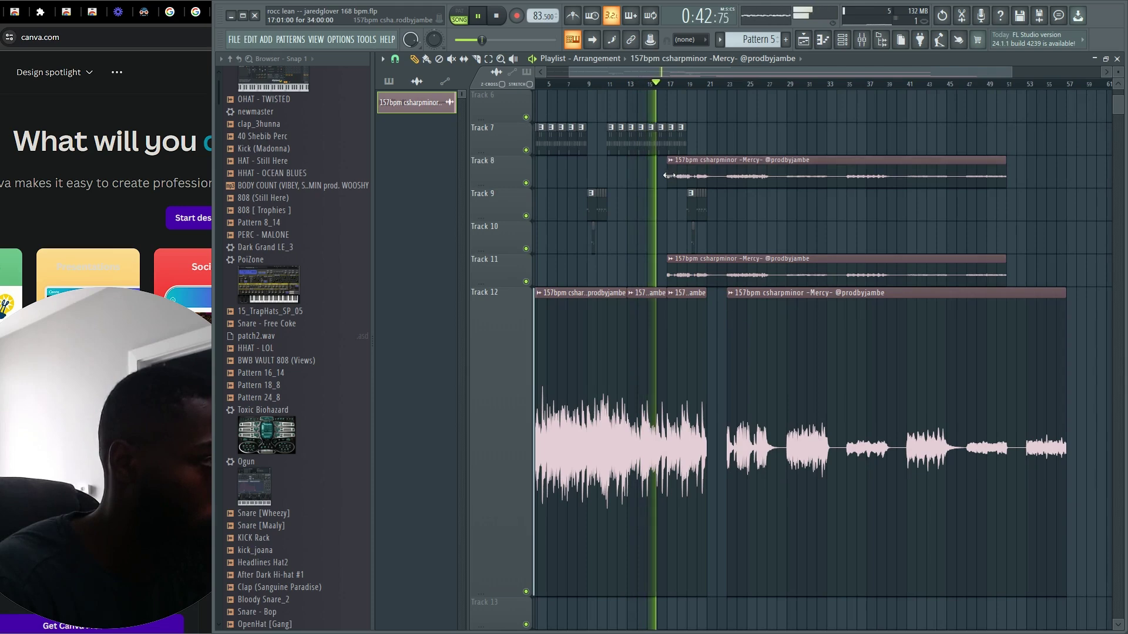
{"action": "left_click_drag", "start_coordinate": [666, 173], "coordinate": [726, 174]}
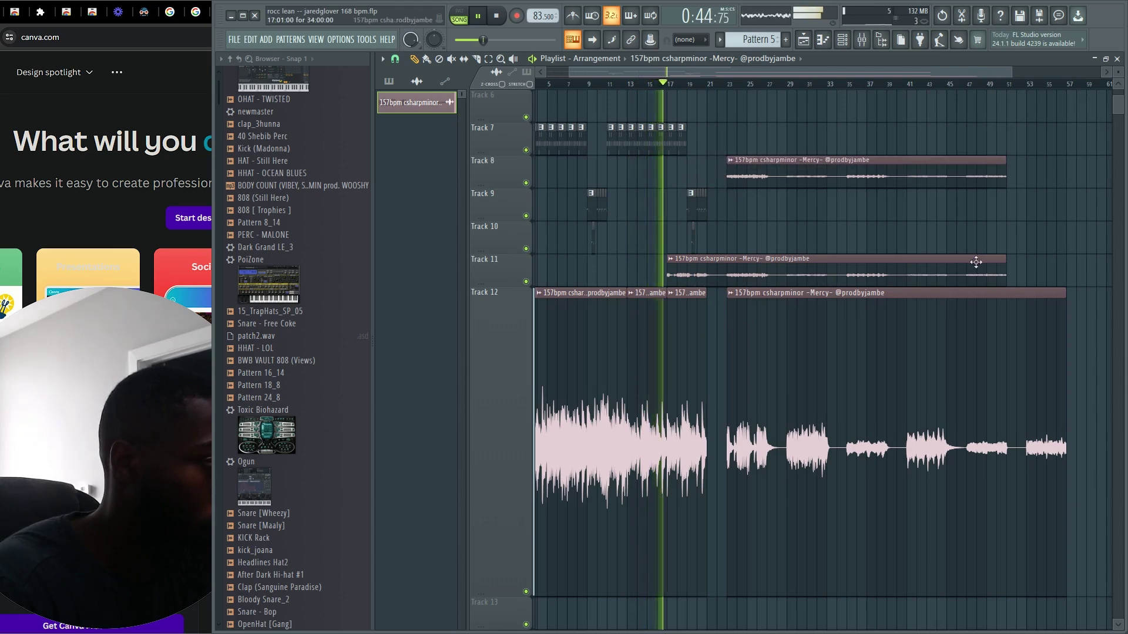
{"action": "left_click_drag", "start_coordinate": [1005, 259], "coordinate": [711, 296]}
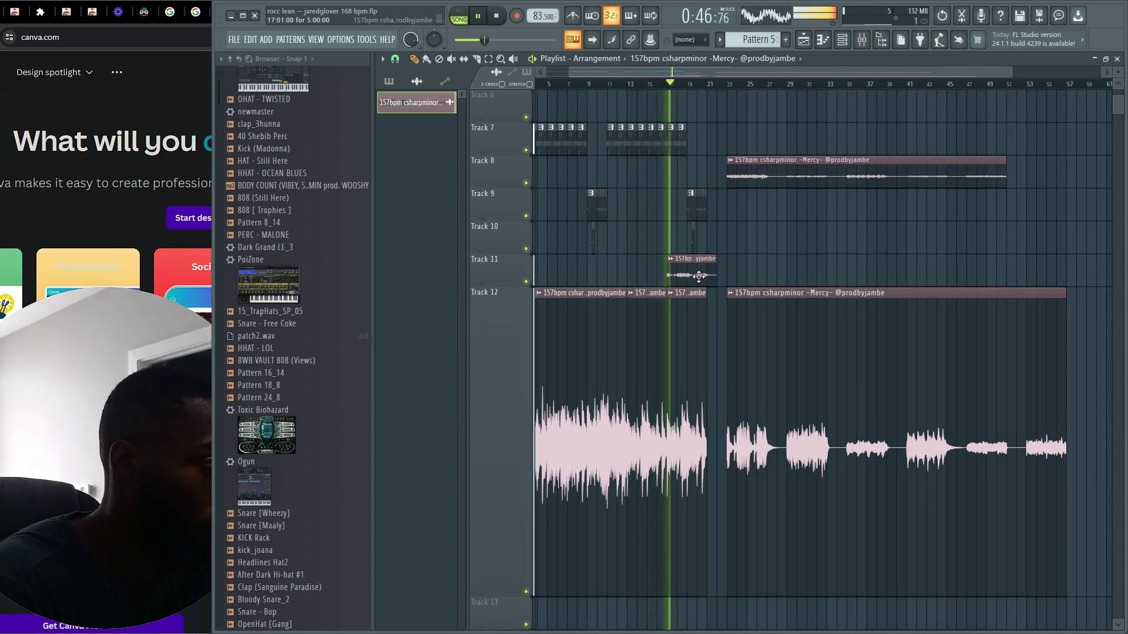
Move the long Mercy section on Track 12 to bar 39 and add another four-bar slice at bar 21.
{"action": "left_click_drag", "start_coordinate": [763, 327], "coordinate": [923, 328]}
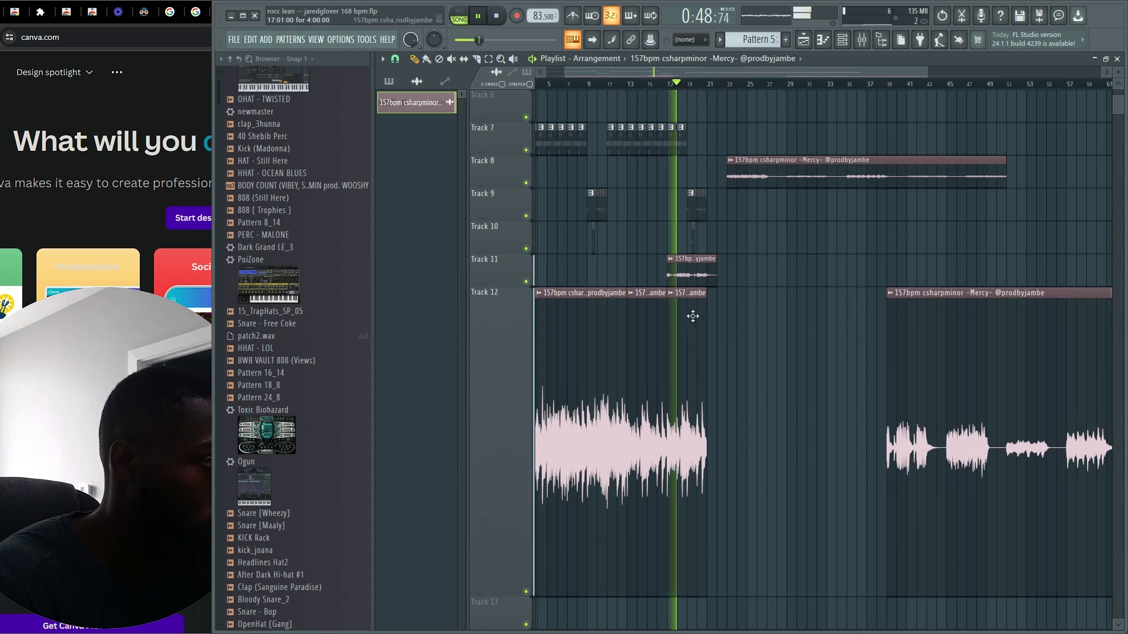
{"action": "left_click_drag", "start_coordinate": [694, 320], "coordinate": [744, 321]}
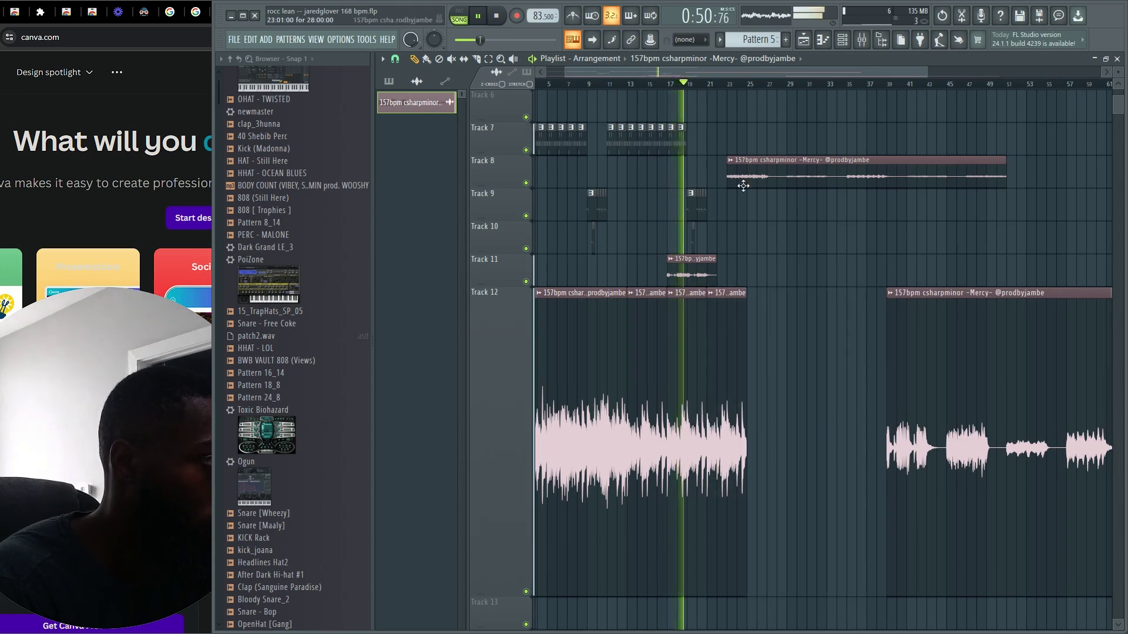
Move the Track 8 loop section to Track 10 at bar 21 and duplicate the eight Track 7 drum patterns from bar 21.
{"action": "left_click_drag", "start_coordinate": [745, 184], "coordinate": [723, 252]}
{"action": "left_click_drag", "start_coordinate": [713, 121], "coordinate": [609, 146]}
{"action": "key", "text": "ctrl+b"}
{"action": "left_click_drag", "start_coordinate": [705, 152], "coordinate": [724, 154]}
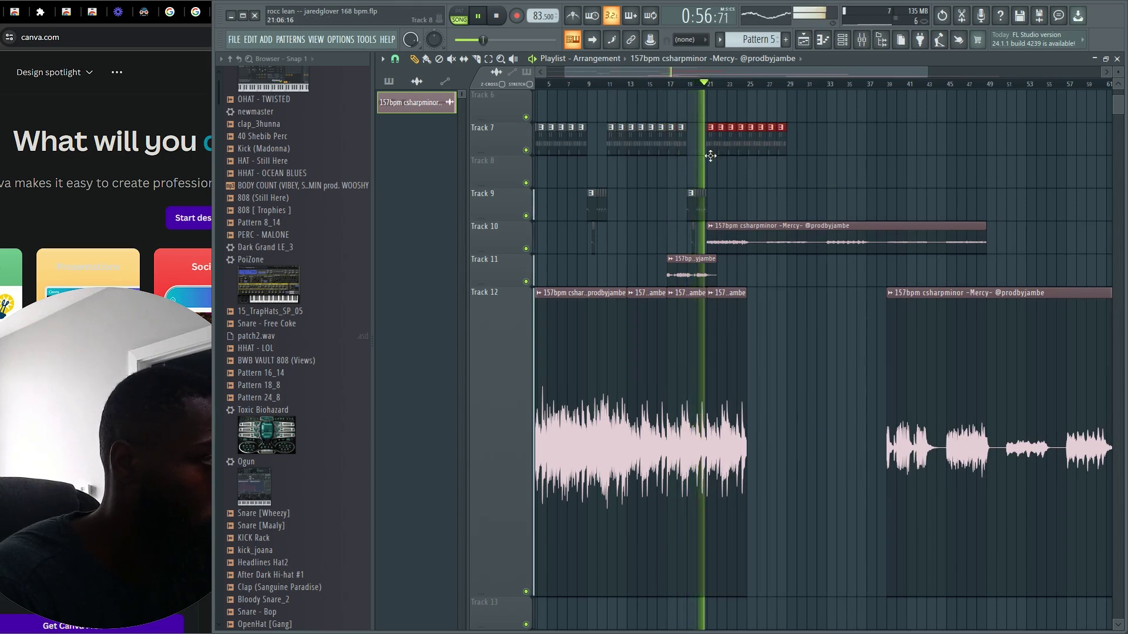
Insert an empty track above Track 11, shifting the loop tracks down by one.
{"action": "scroll", "coordinate": [758, 312], "scroll_direction": "up", "scroll_amount": 5}
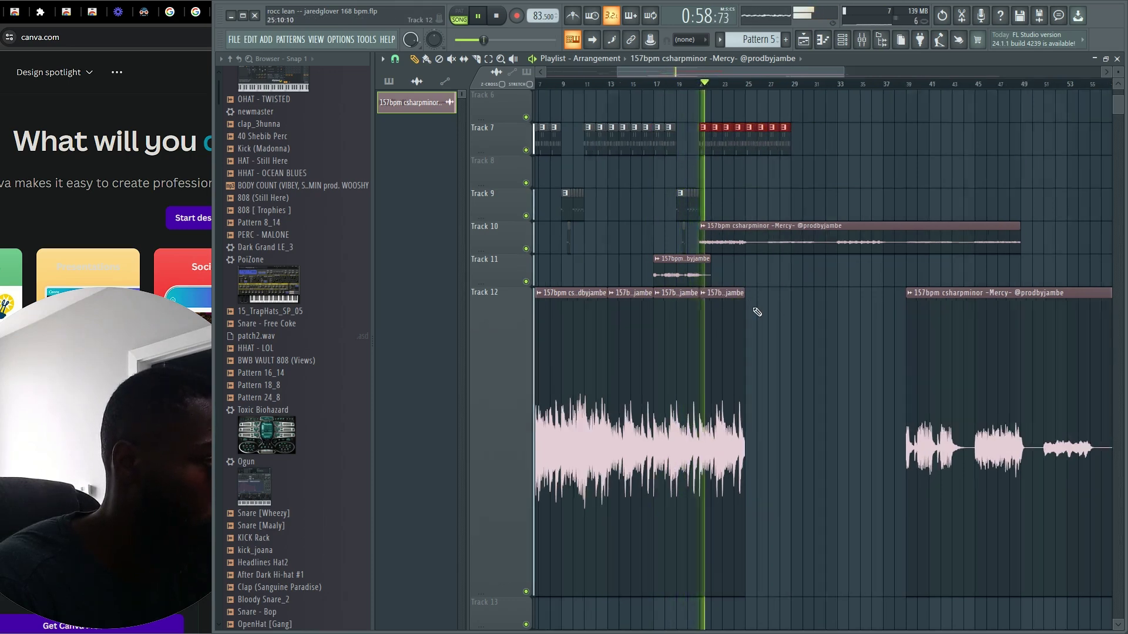
{"action": "scroll", "coordinate": [725, 320], "scroll_direction": "down", "scroll_amount": 4}
{"action": "scroll", "coordinate": [727, 321], "scroll_direction": "down", "scroll_amount": 1, "text": "ctrl"}
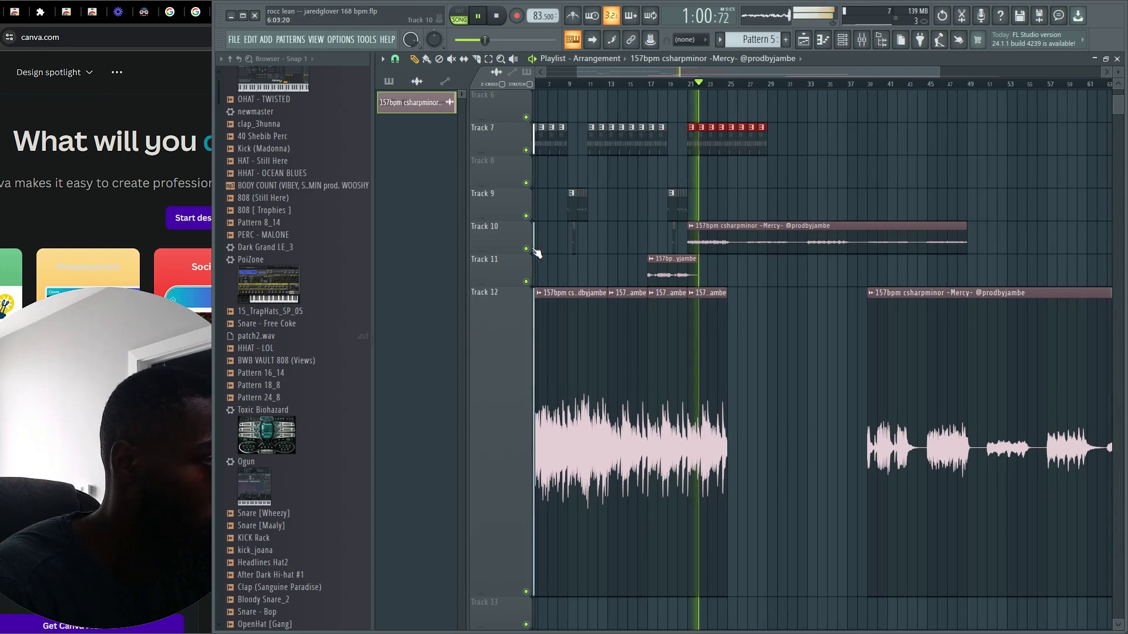
{"action": "right_click", "coordinate": [503, 258]}
{"action": "left_click", "coordinate": [526, 470]}
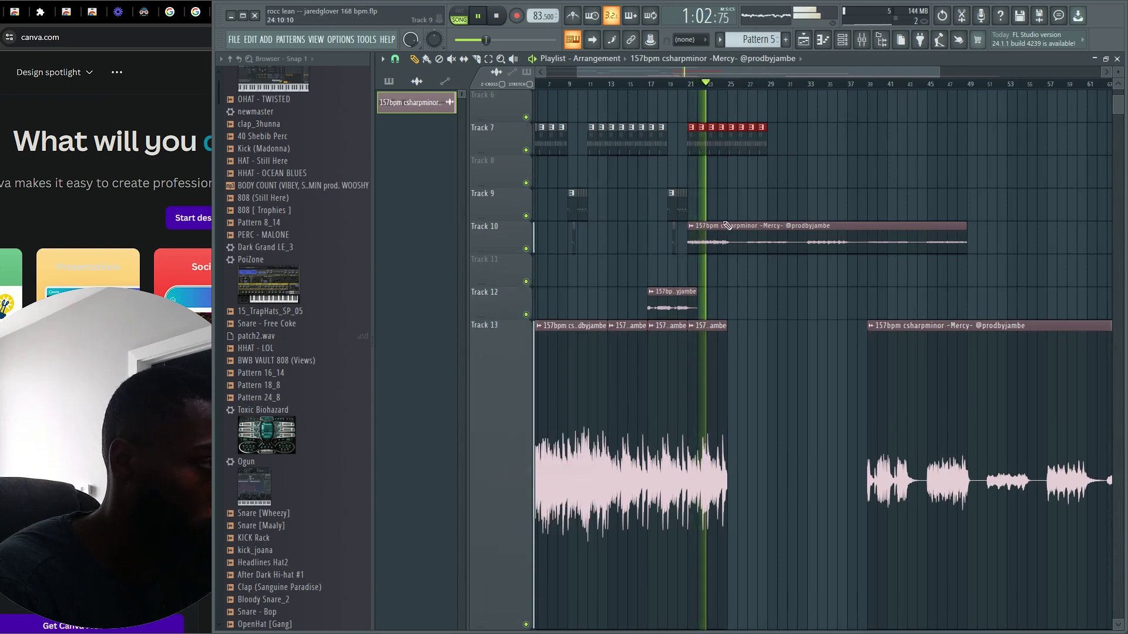
Repeat the last three four-bar slices on Track 13 from bar 25 to 37 and put the Track 10 loop section on Track 11.
{"action": "left_click_drag", "start_coordinate": [713, 230], "coordinate": [722, 240]}
{"action": "left_click_drag", "start_coordinate": [736, 334], "coordinate": [626, 378]}
{"action": "left_click_drag", "start_coordinate": [625, 373], "coordinate": [746, 353]}
{"action": "left_click", "coordinate": [740, 266]}
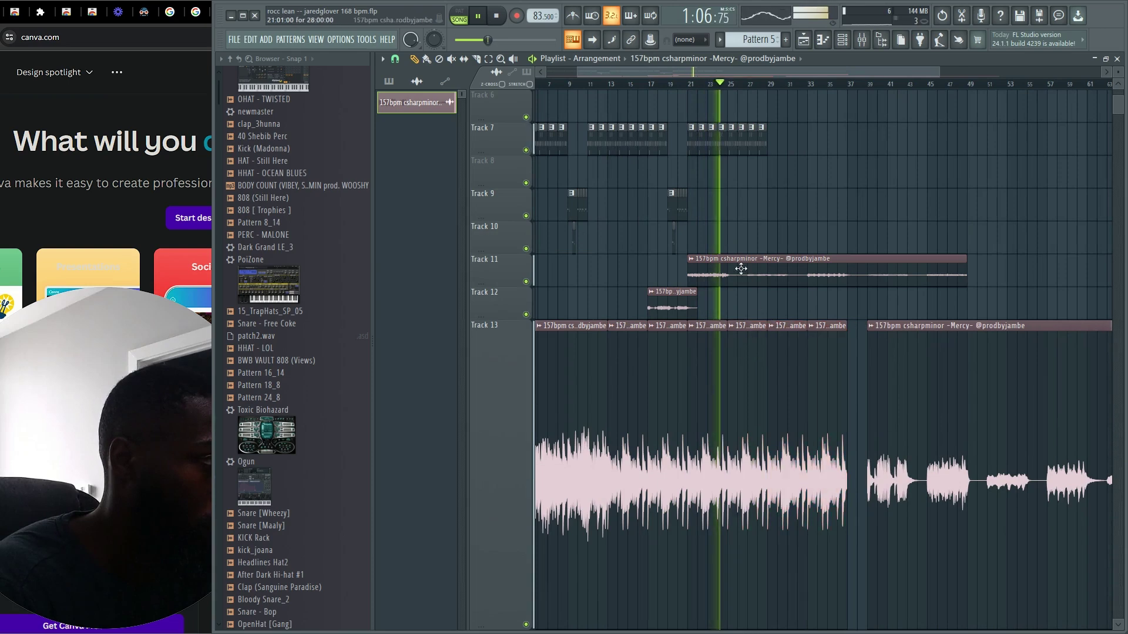
Place a copy of the loop section on Track 10 starting at bar 25 and trim the Track 11 section to end there.
{"action": "left_click_drag", "start_coordinate": [682, 244], "coordinate": [734, 252]}
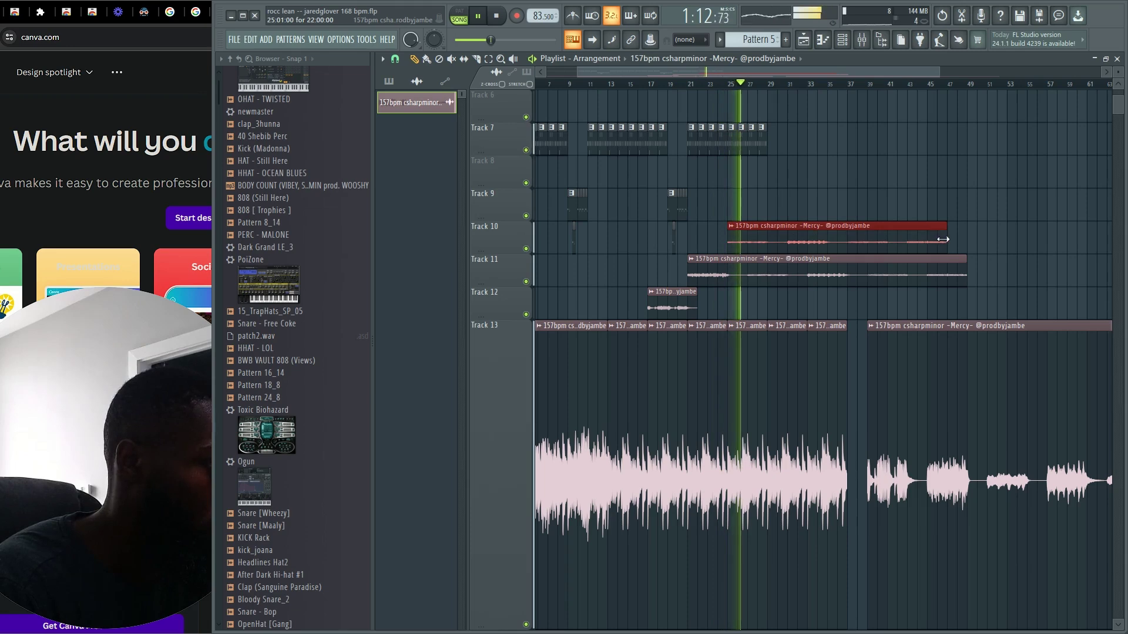
{"action": "left_click_drag", "start_coordinate": [966, 275], "coordinate": [726, 284]}
{"action": "left_click", "coordinate": [793, 244]}
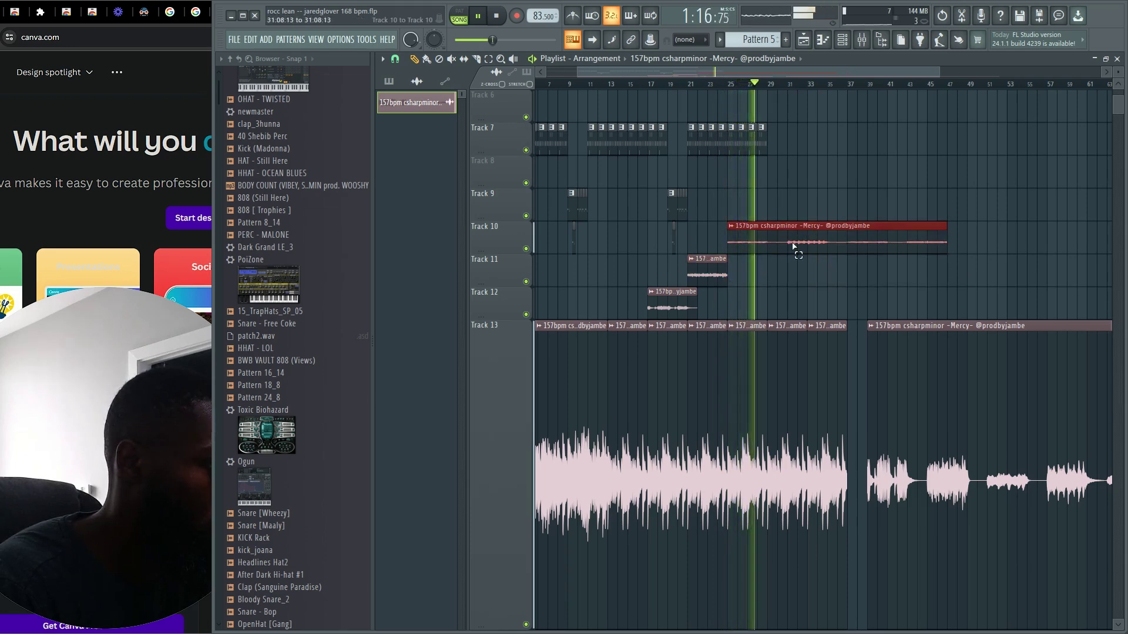
Copy the Track 10 loop section onto Track 9 and trim both ends to a four-bar clip starting at bar 31.
{"action": "left_click_drag", "start_coordinate": [764, 245], "coordinate": [764, 212]}
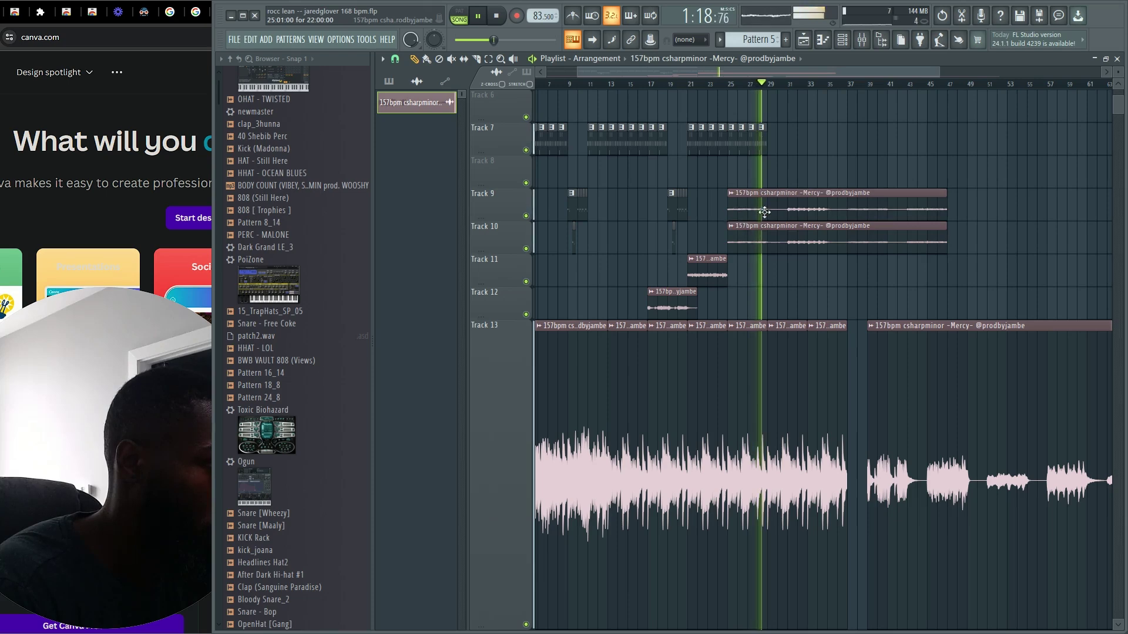
{"action": "left_click_drag", "start_coordinate": [942, 210], "coordinate": [820, 219]}
{"action": "left_click_drag", "start_coordinate": [729, 211], "coordinate": [788, 212]}
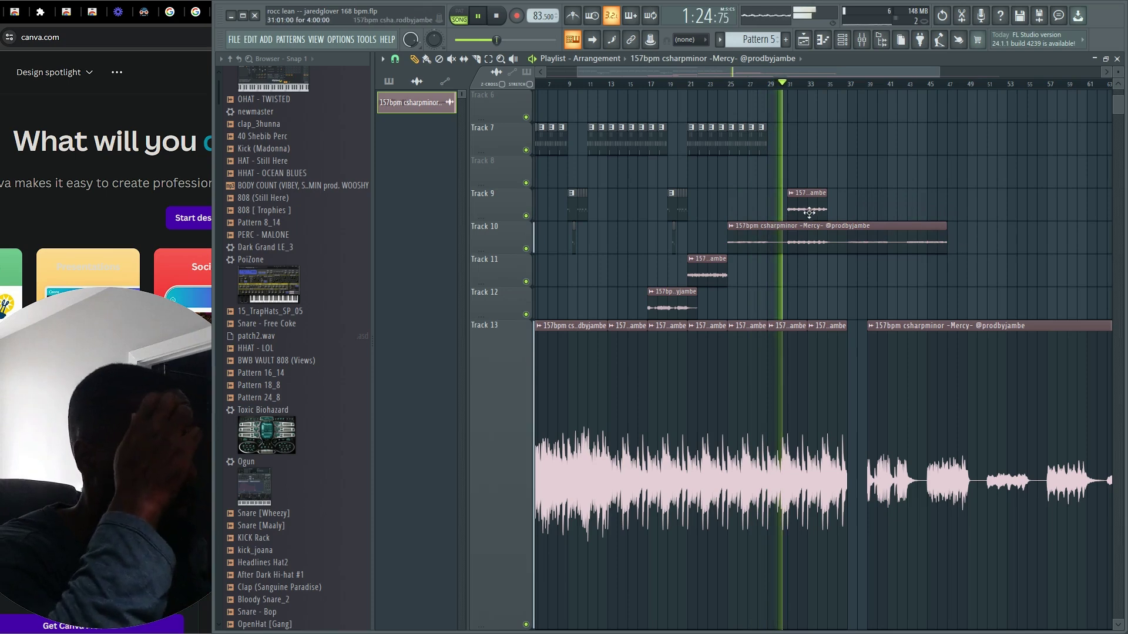
Place copies of the loop section on Track 8 from bar 37 and Track 7 from bar 43, and end the Track 10 section at bar 31.
{"action": "left_click_drag", "start_coordinate": [756, 236], "coordinate": [757, 176]}
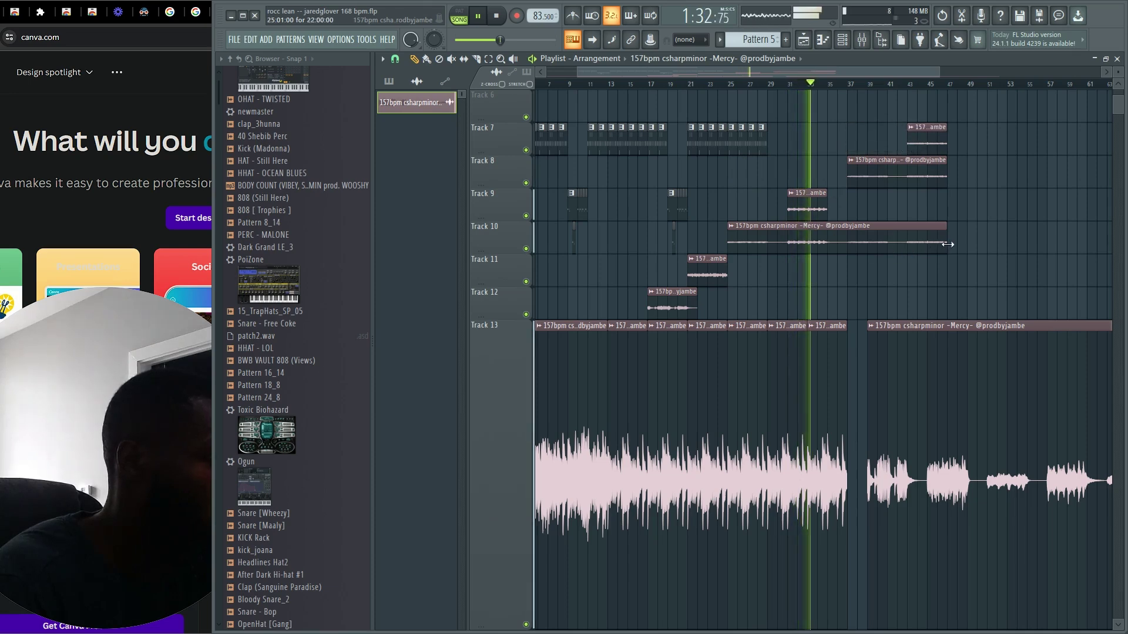
{"action": "left_click_drag", "start_coordinate": [947, 243], "coordinate": [787, 242]}
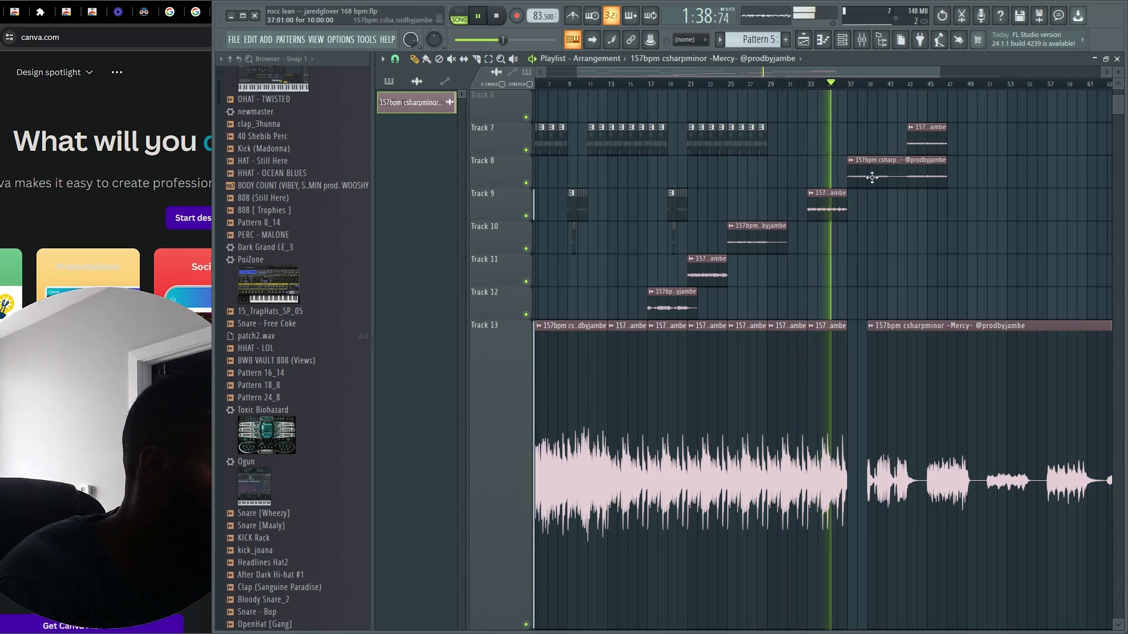
Replace the long Track 13 loop clip with repeated four-bar slices up to bar 49 and turn the Track 8 section into four-bar clips from bar 37.
{"action": "scroll", "coordinate": [902, 364], "scroll_direction": "down", "scroll_amount": 2}
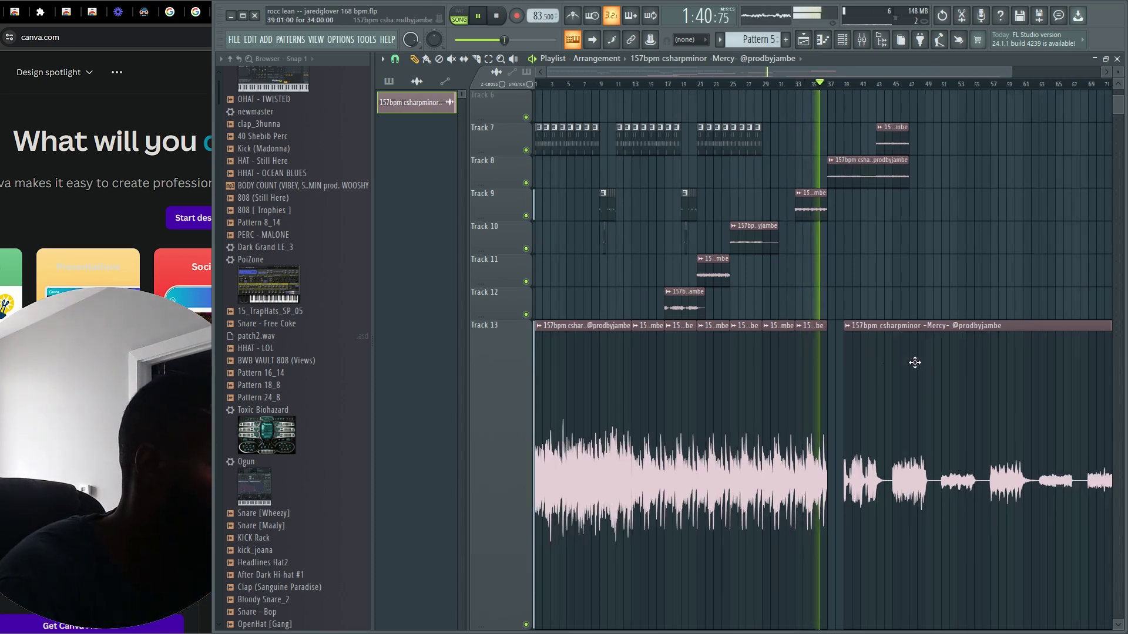
{"action": "left_click_drag", "start_coordinate": [841, 355], "coordinate": [908, 355]}
{"action": "right_click", "coordinate": [908, 355]}
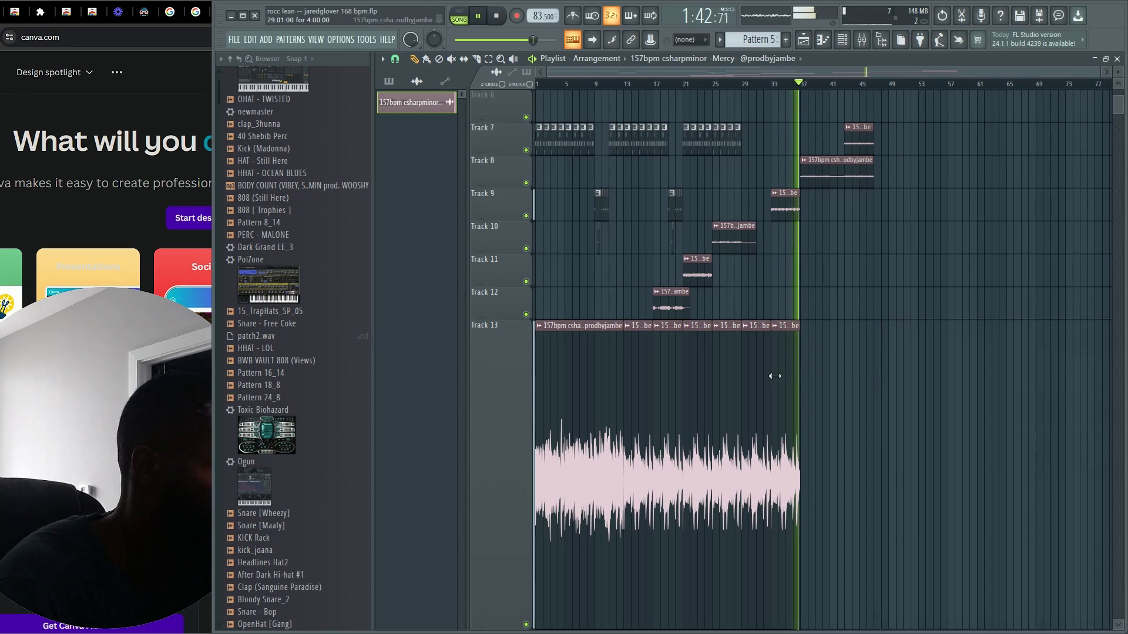
{"action": "left_click_drag", "start_coordinate": [775, 376], "coordinate": [847, 373]}
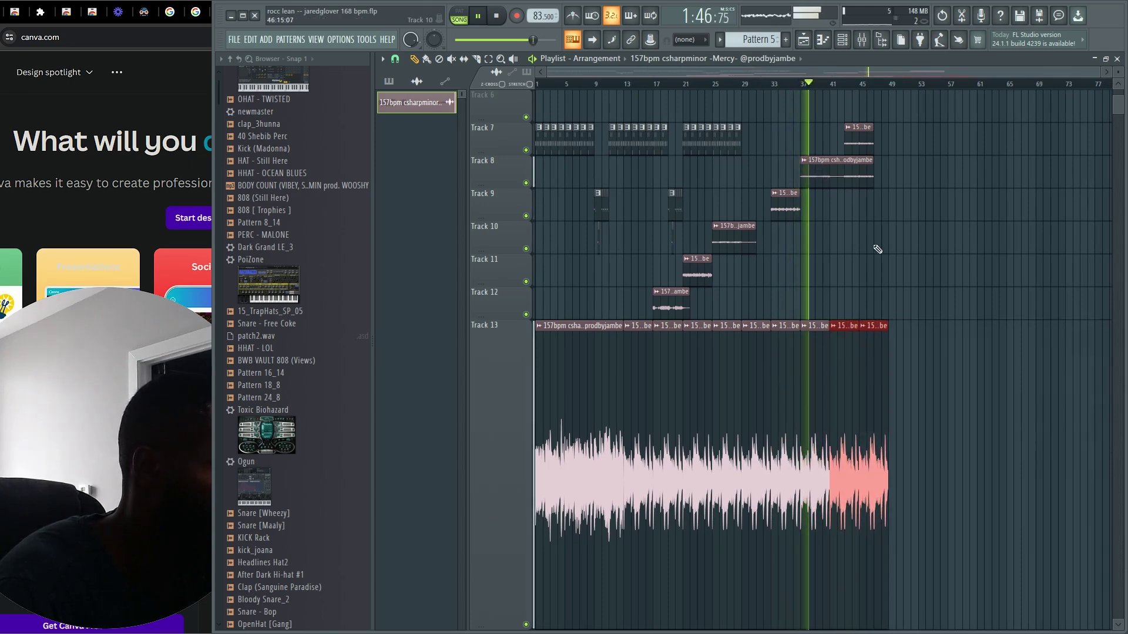
{"action": "left_click", "coordinate": [847, 176]}
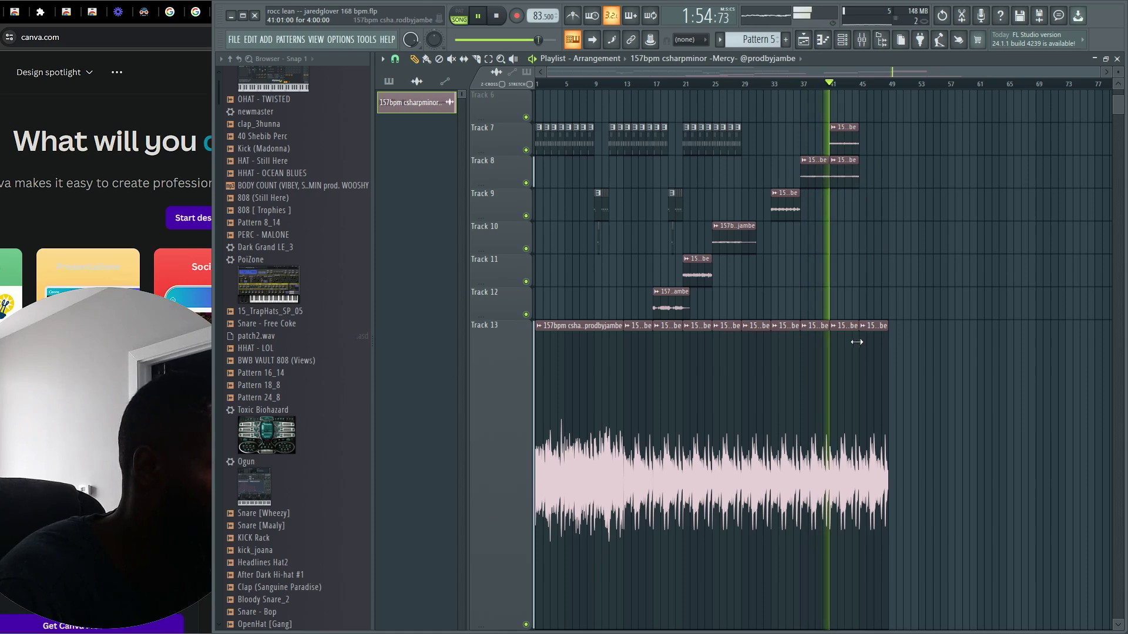
Open the Mercy loop's channel settings, choose its declicking mode, and close the settings.
{"action": "scroll", "coordinate": [884, 367], "scroll_direction": "up", "scroll_amount": 4}
{"action": "double_click", "coordinate": [866, 380]}
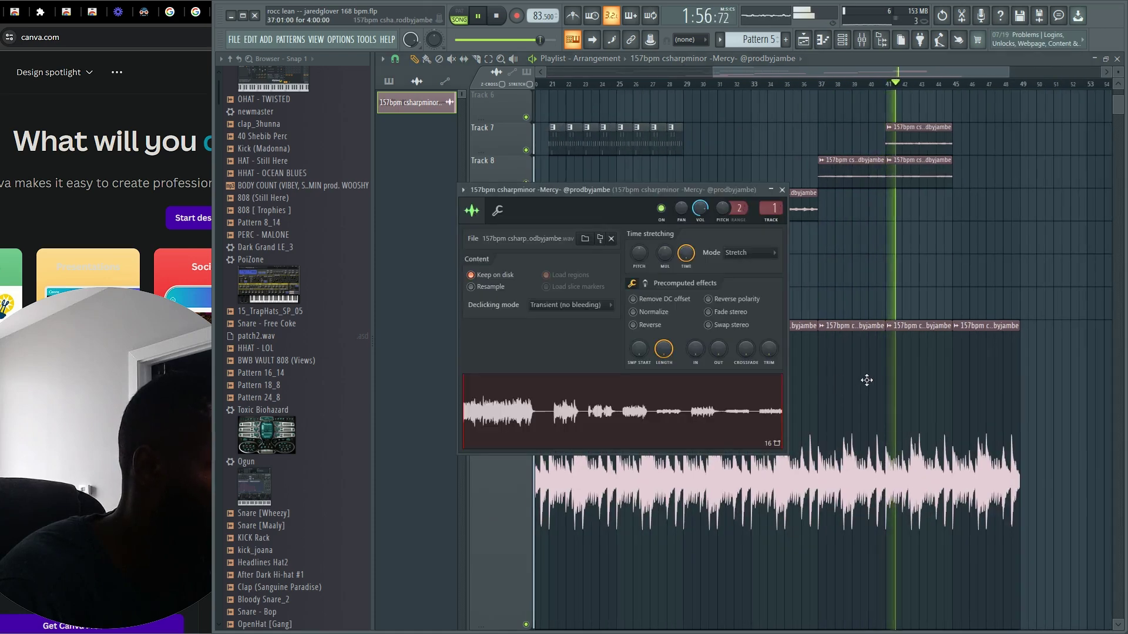
{"action": "left_click", "coordinate": [608, 310]}
{"action": "left_click", "coordinate": [565, 353]}
{"action": "right_click", "coordinate": [1028, 257]}
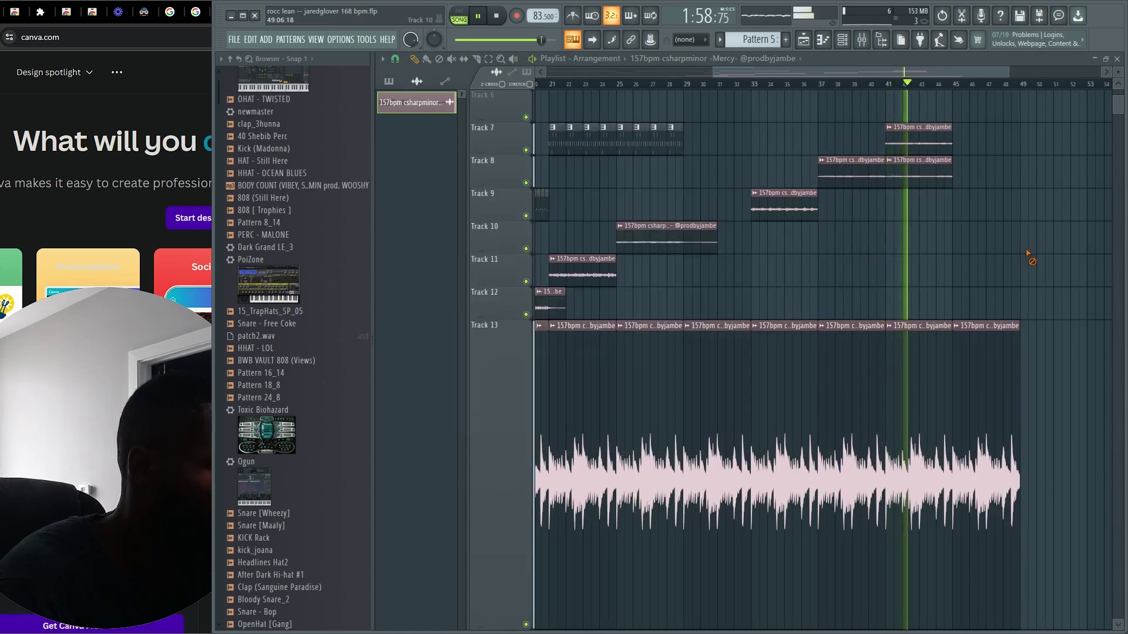
Put a four-bar copy of the Track 7 loop section at bar 33 and insert an empty track above Track 12.
{"action": "scroll", "coordinate": [956, 289], "scroll_direction": "down", "scroll_amount": 1}
{"action": "scroll", "coordinate": [910, 150], "scroll_direction": "down", "scroll_amount": 3}
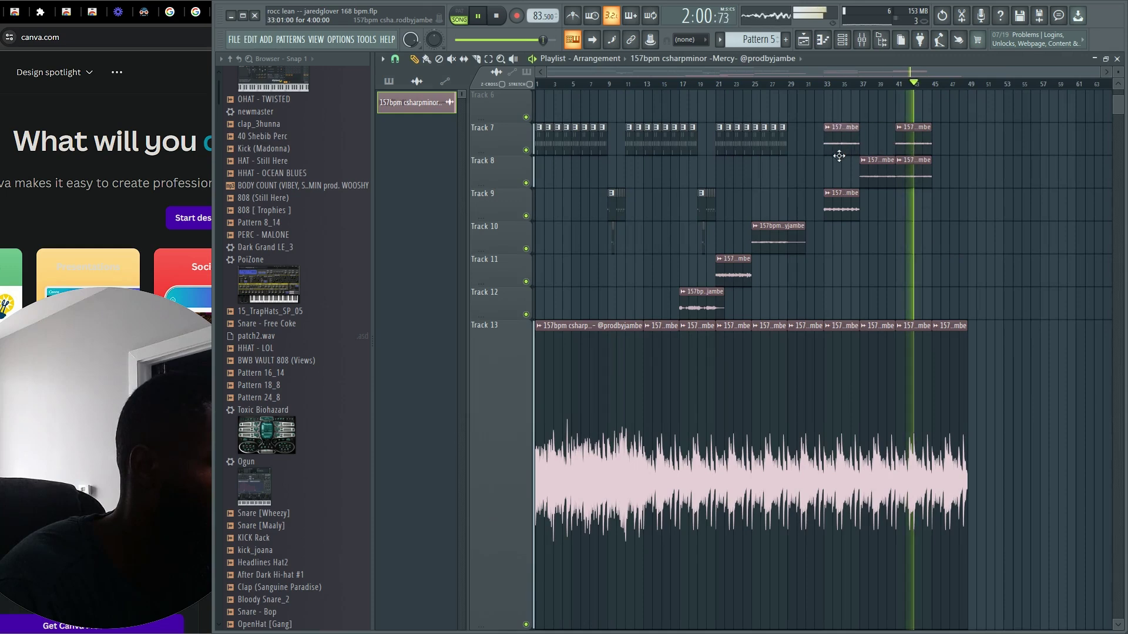
{"action": "right_click", "coordinate": [489, 309]}
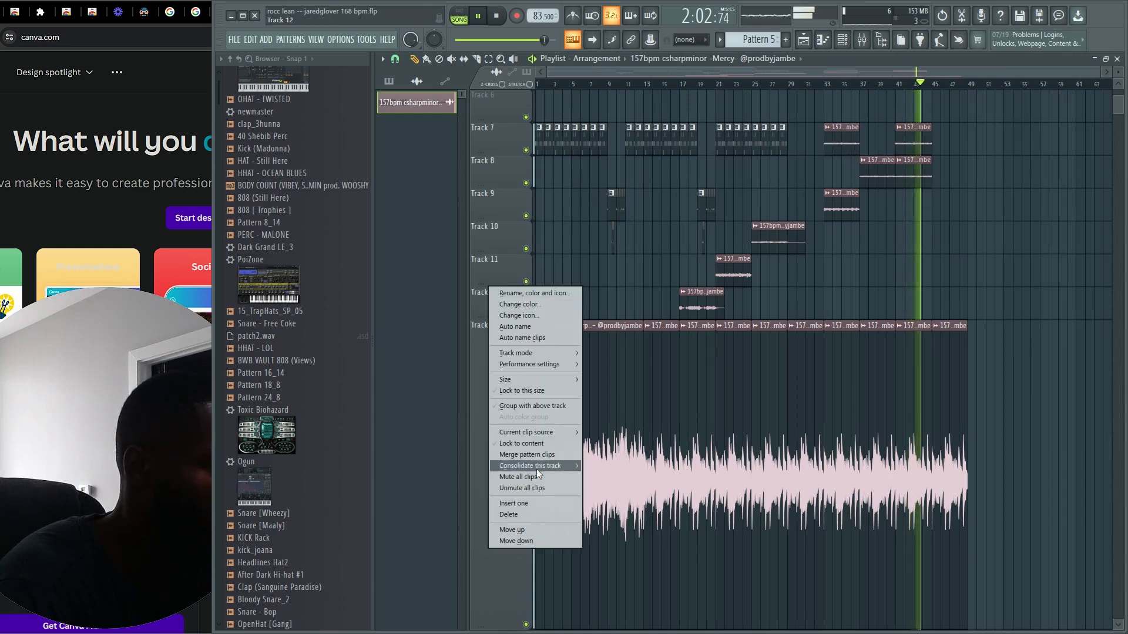
{"action": "left_click", "coordinate": [531, 507]}
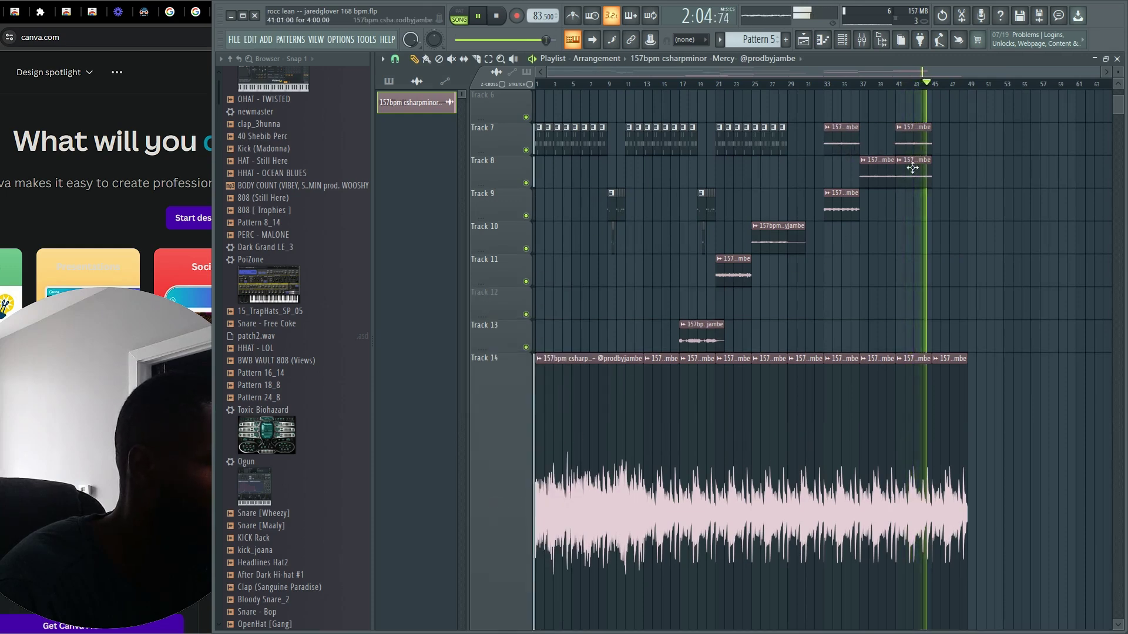
{"action": "right_click", "coordinate": [943, 395]}
{"action": "right_click", "coordinate": [918, 406]}
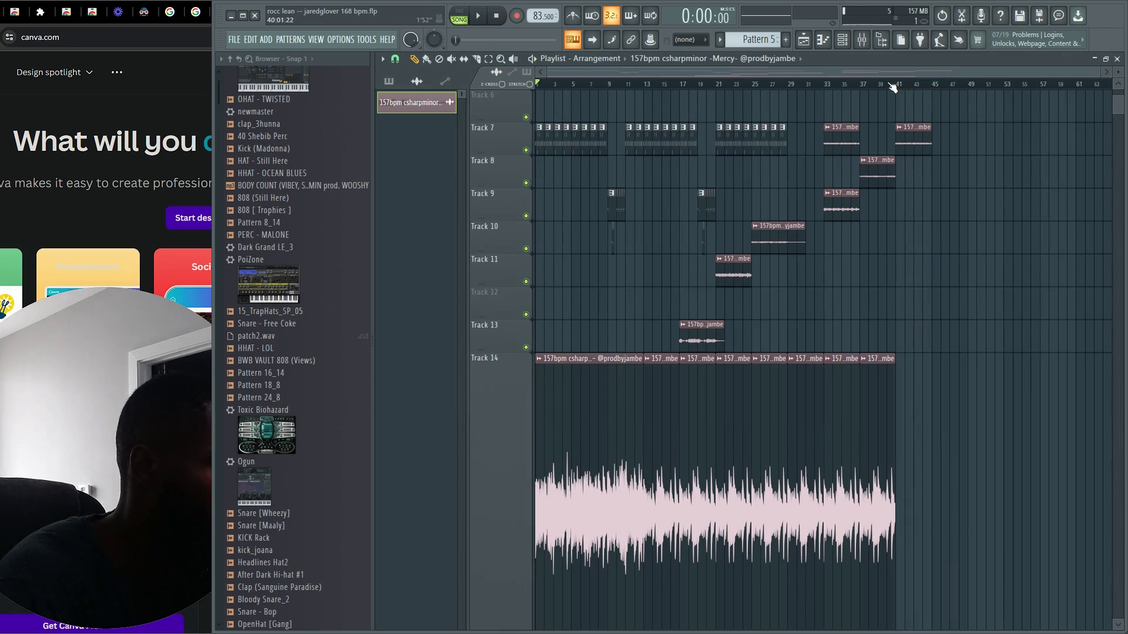
{"action": "key", "text": "ctrl+z"}
{"action": "key", "text": "ctrl+z"}
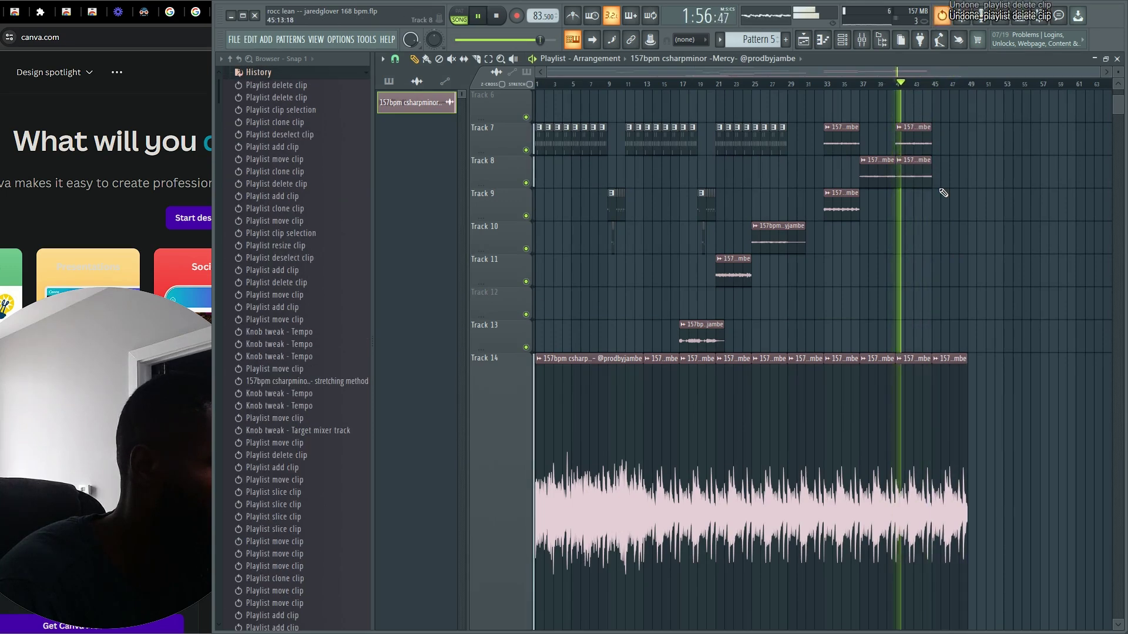
{"action": "left_click", "coordinate": [394, 59]}
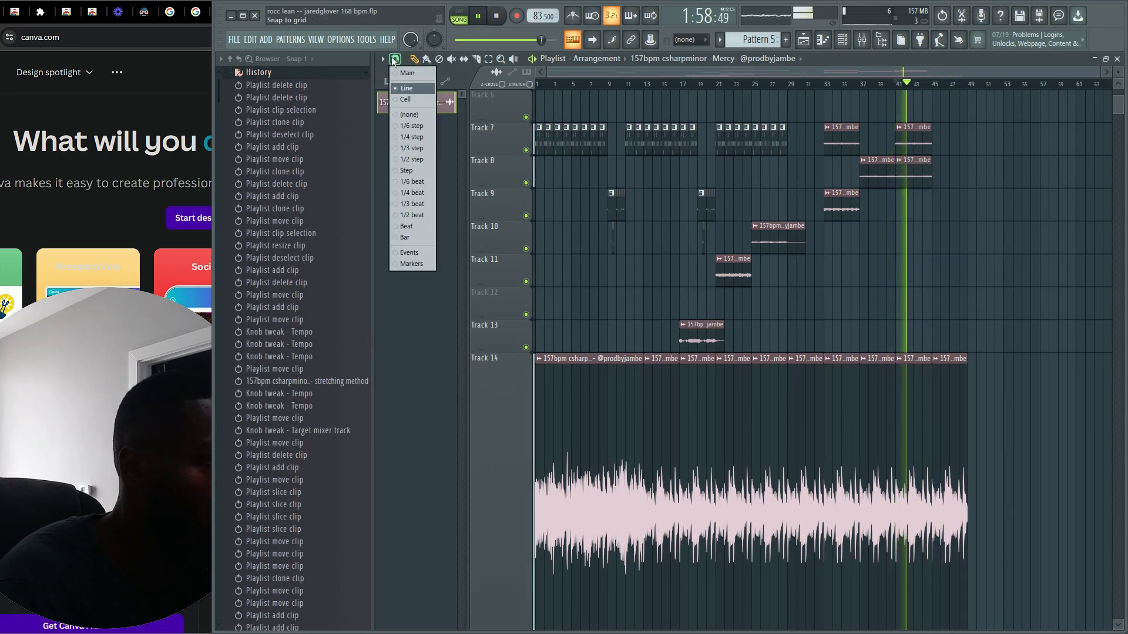
{"action": "left_click", "coordinate": [250, 39]}
{"action": "left_click", "coordinate": [264, 69]}
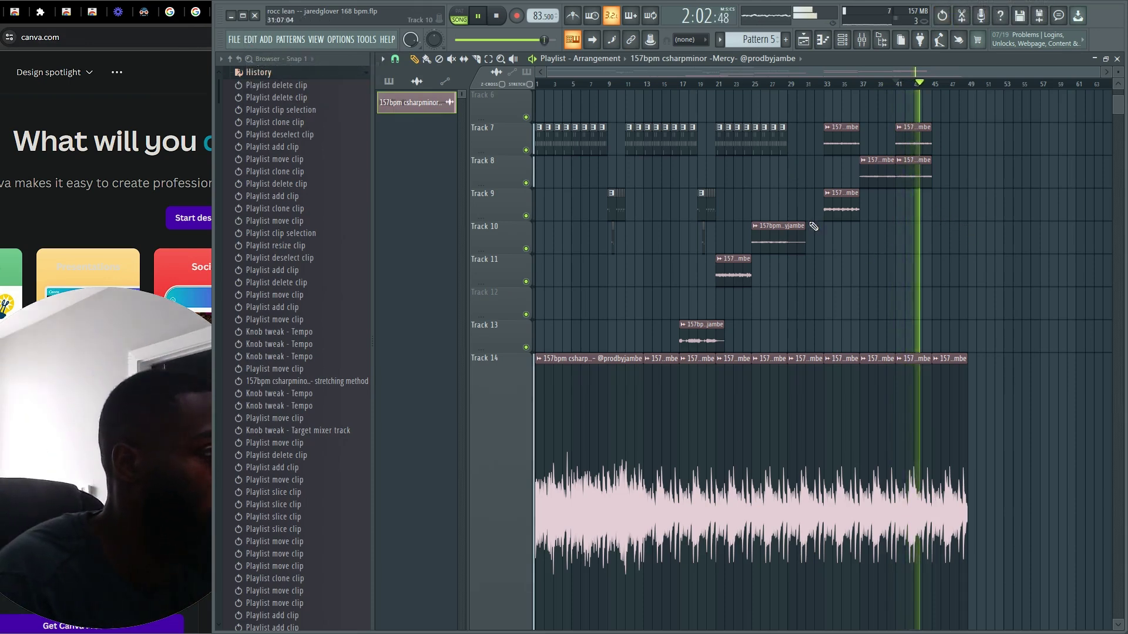
Select the loop sections on Tracks 7 to 10 from bar 25 onward and move them down two tracks.
{"action": "left_click_drag", "start_coordinate": [928, 121], "coordinate": [798, 278]}
{"action": "key", "text": "shift+Down"}
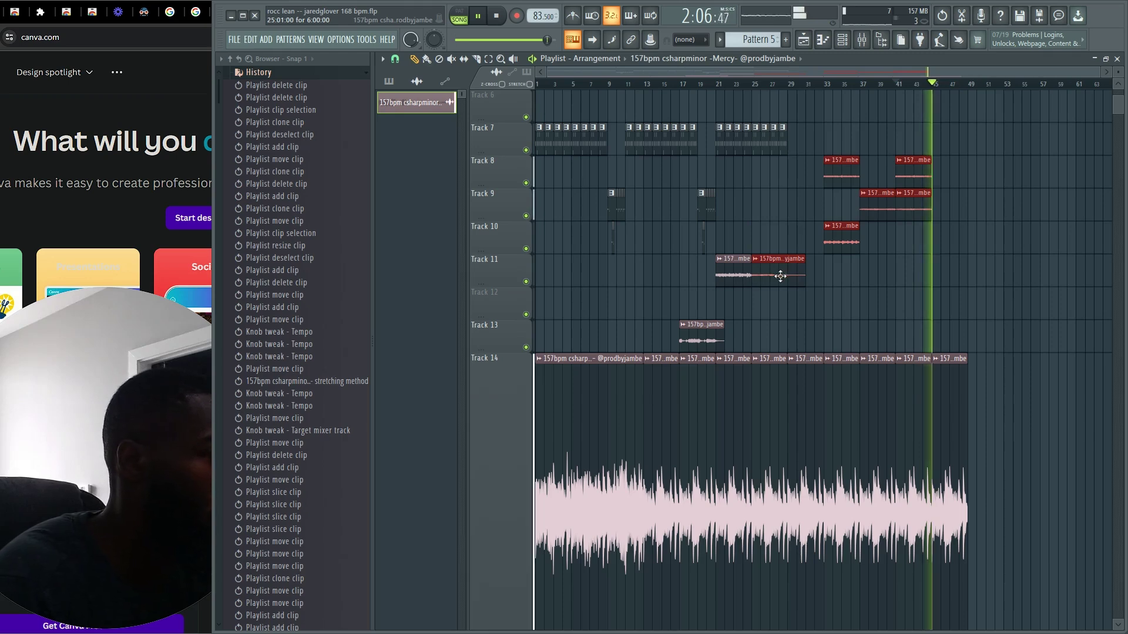
{"action": "key", "text": "shift+Down"}
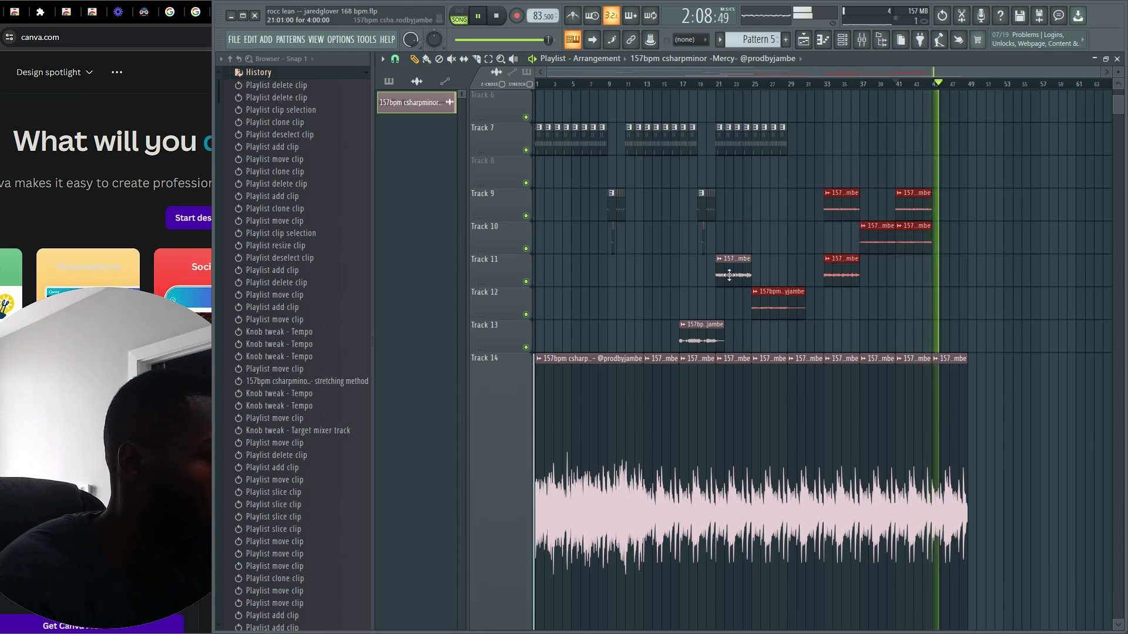
Select the drum fills on Tracks 9 and 10, move them up to Tracks 5 and 6, and clear the selection.
{"action": "left_click_drag", "start_coordinate": [732, 190], "coordinate": [531, 252]}
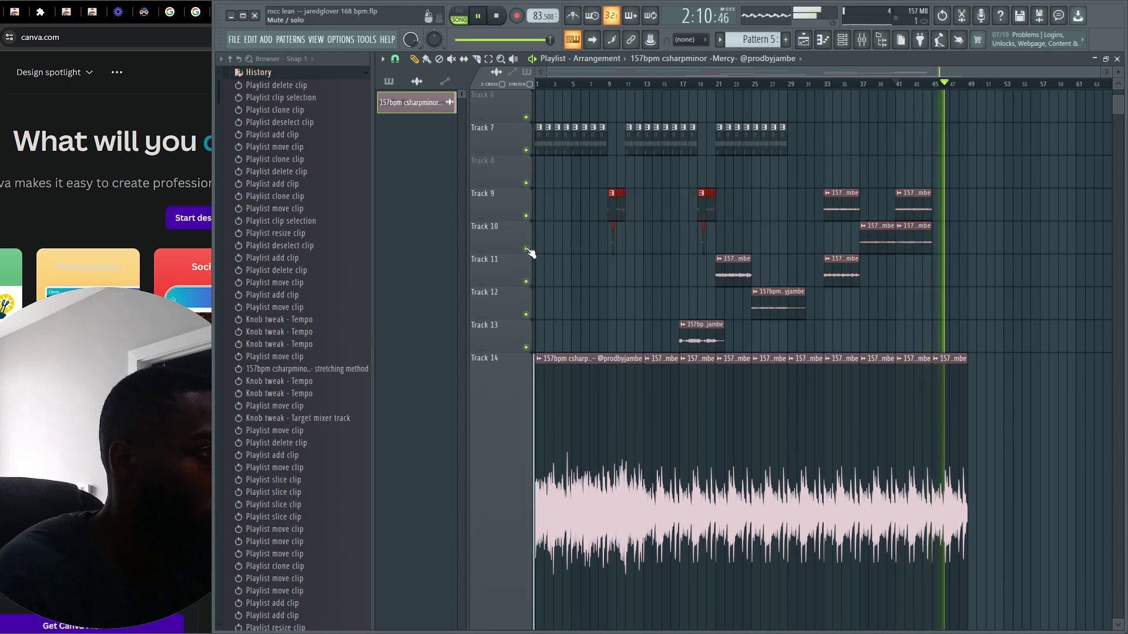
{"action": "key", "text": "shift+Up"}
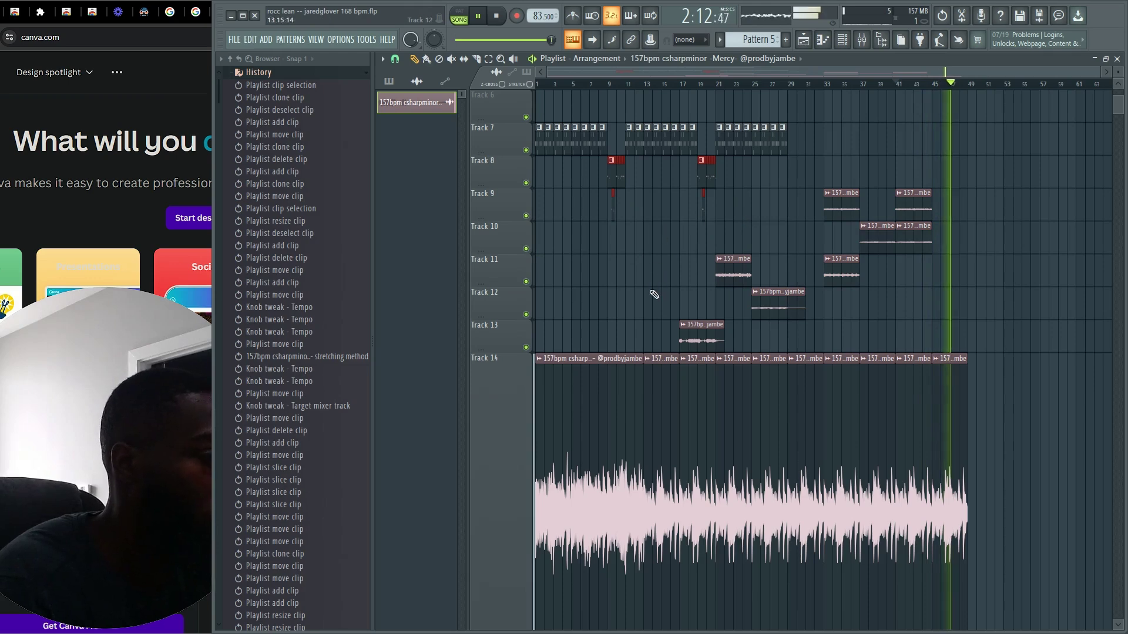
{"action": "scroll", "coordinate": [593, 365], "scroll_direction": "up", "scroll_amount": 4}
{"action": "key", "text": "shift+Up"}
{"action": "key", "text": "shift+Up"}
{"action": "key", "text": "shift+Up"}
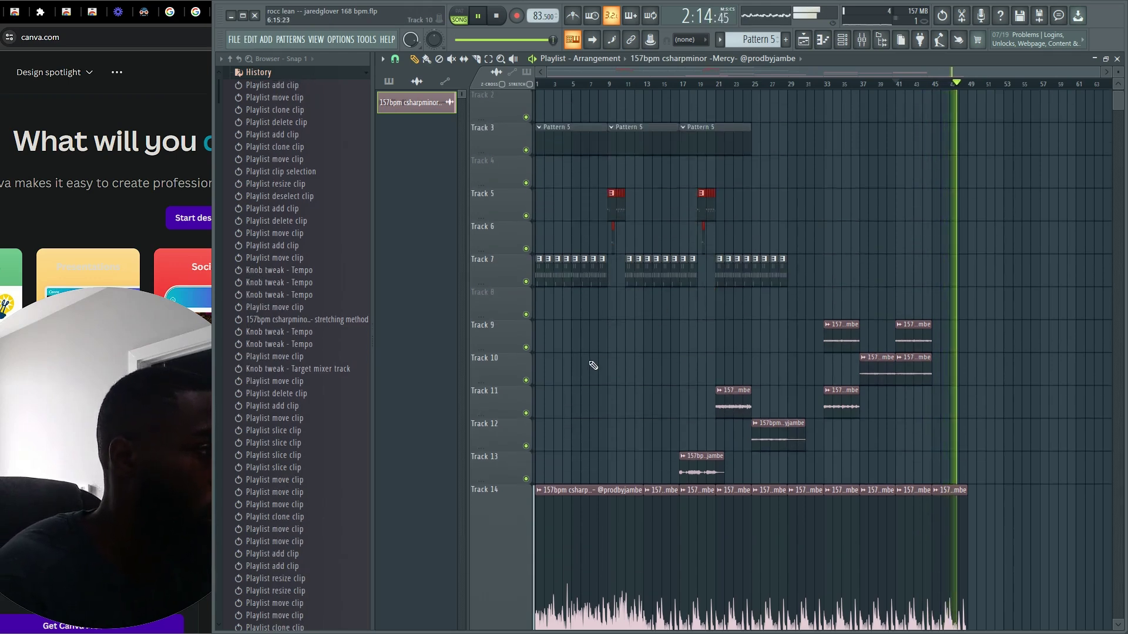
{"action": "left_click", "coordinate": [596, 363], "text": "ctrl"}
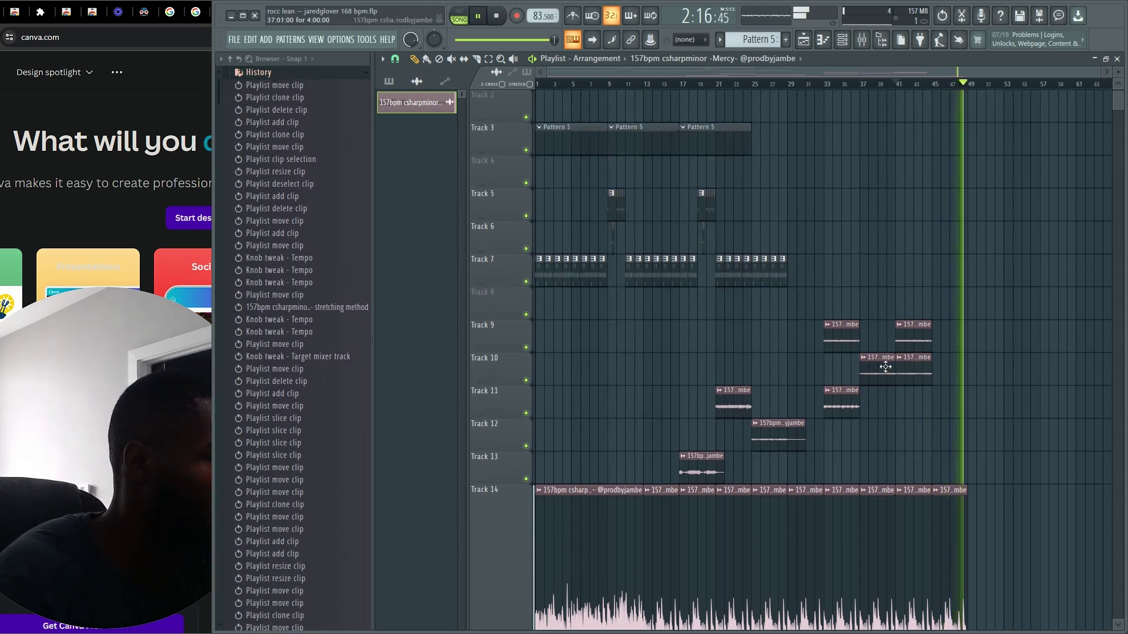
{"action": "left_click_drag", "start_coordinate": [946, 376], "coordinate": [876, 373]}
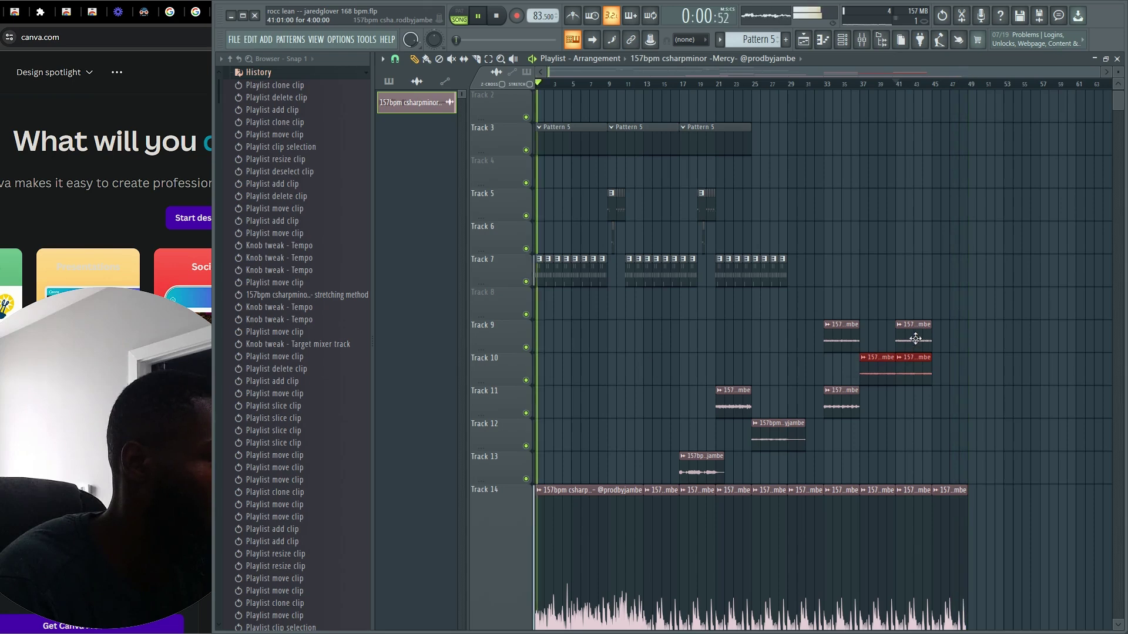
{"action": "scroll", "coordinate": [652, 395], "scroll_direction": "down", "scroll_amount": 3}
{"action": "right_click", "coordinate": [592, 339]}
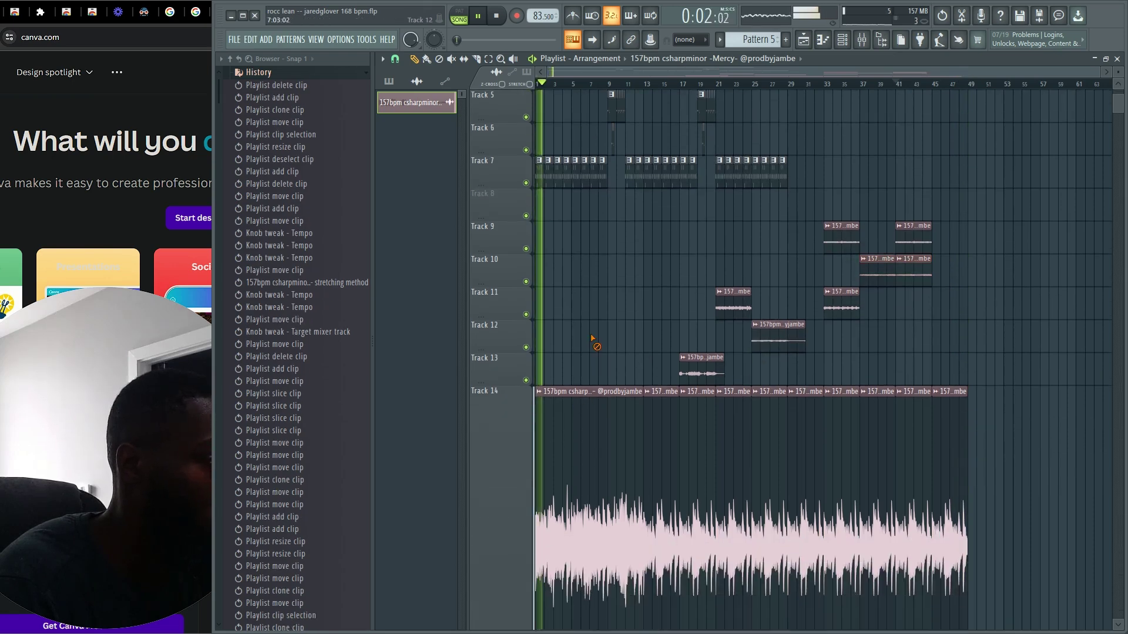
Load Murda Melodies into slot 5 of the Mercy loop's mixer track, then return to the playlist.
{"action": "double_click", "coordinate": [619, 417]}
{"action": "left_click", "coordinate": [861, 39]}
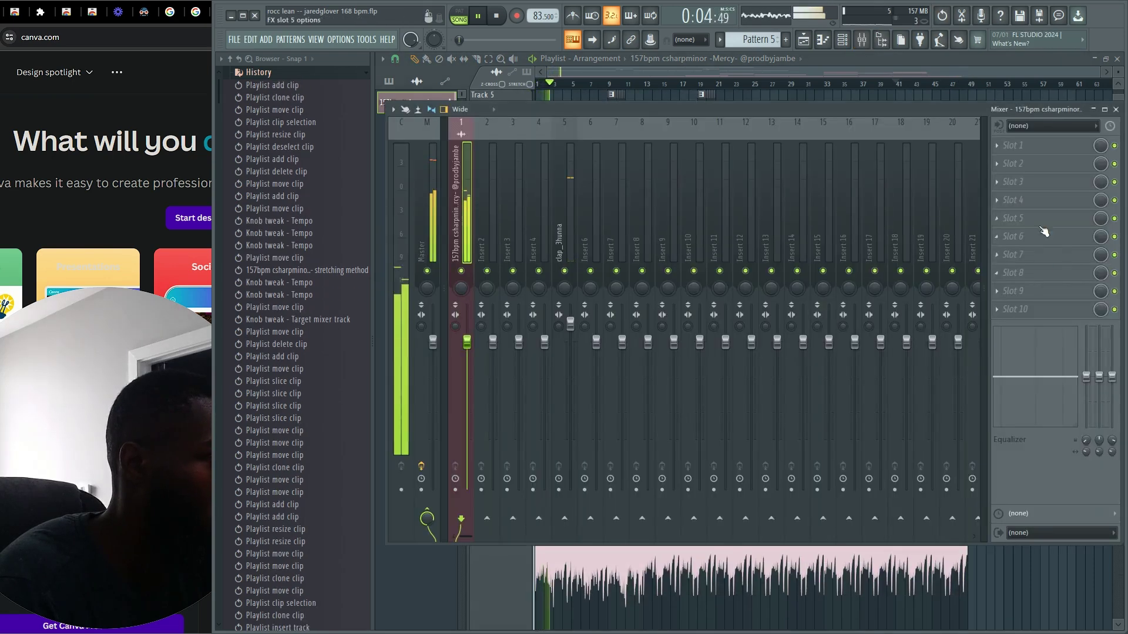
{"action": "left_click", "coordinate": [1013, 218]}
{"action": "left_click", "coordinate": [790, 97]}
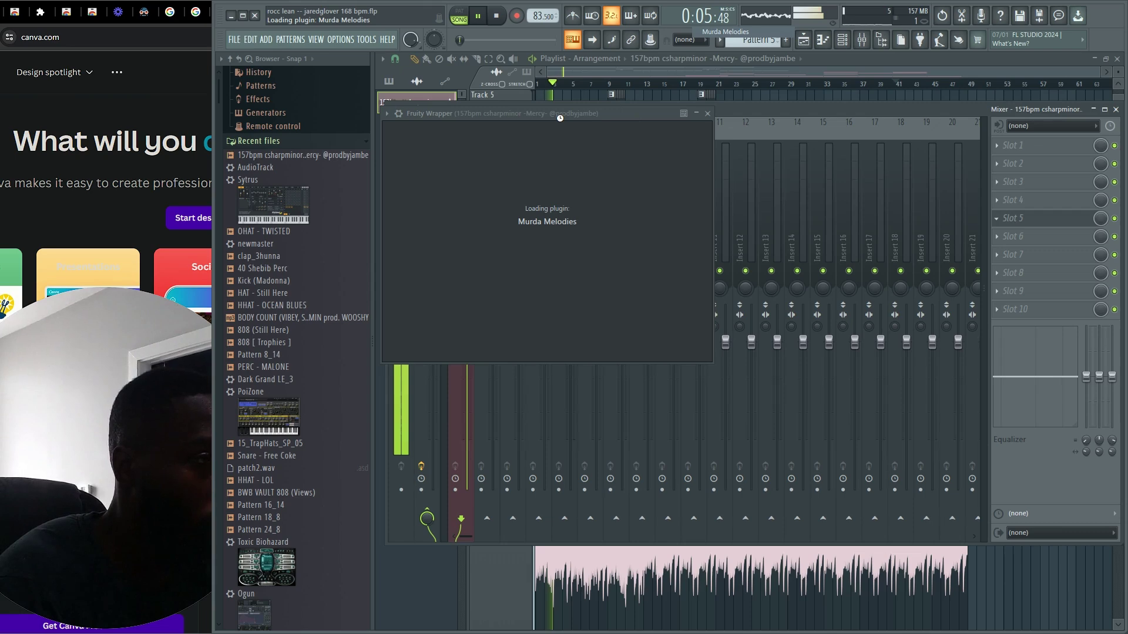
{"action": "key", "text": "super"}
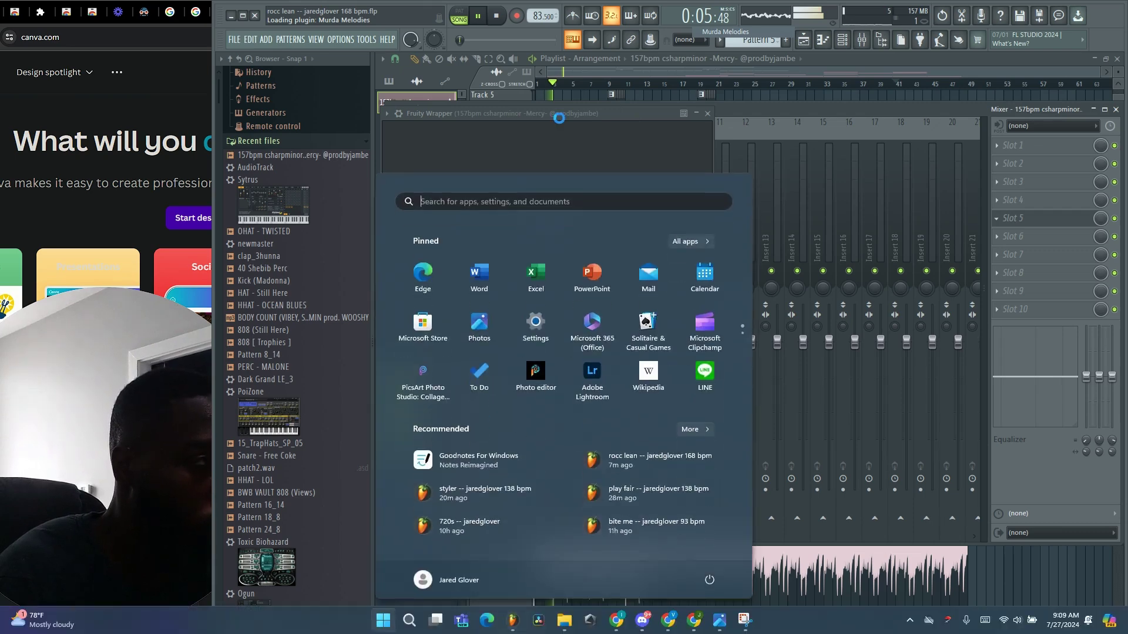
{"action": "key", "text": "super"}
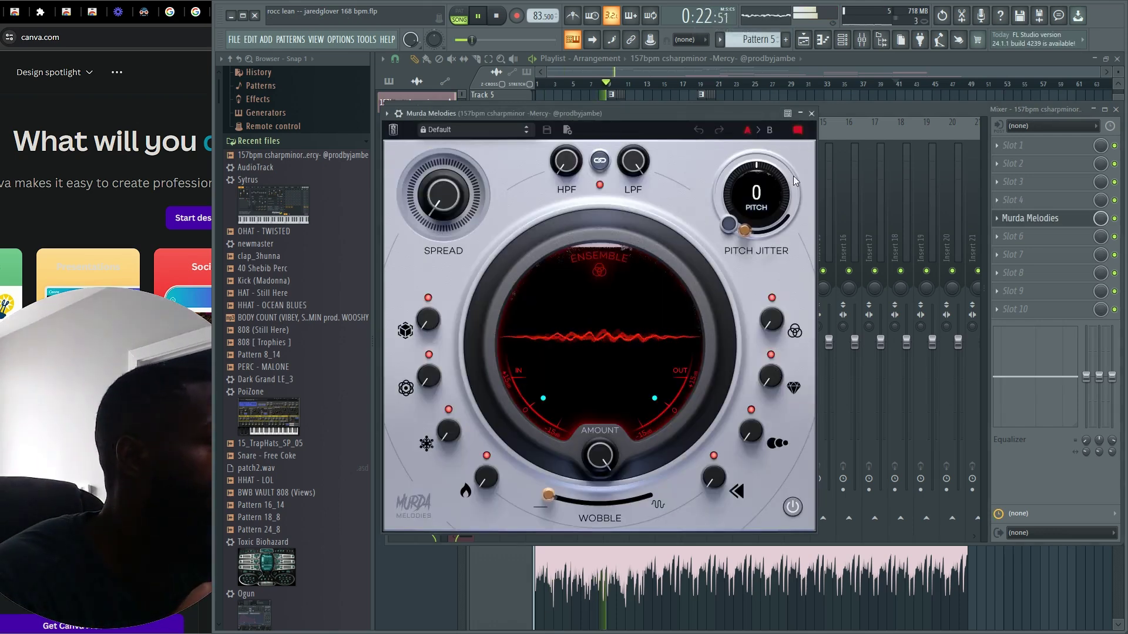
{"action": "left_click", "coordinate": [902, 107]}
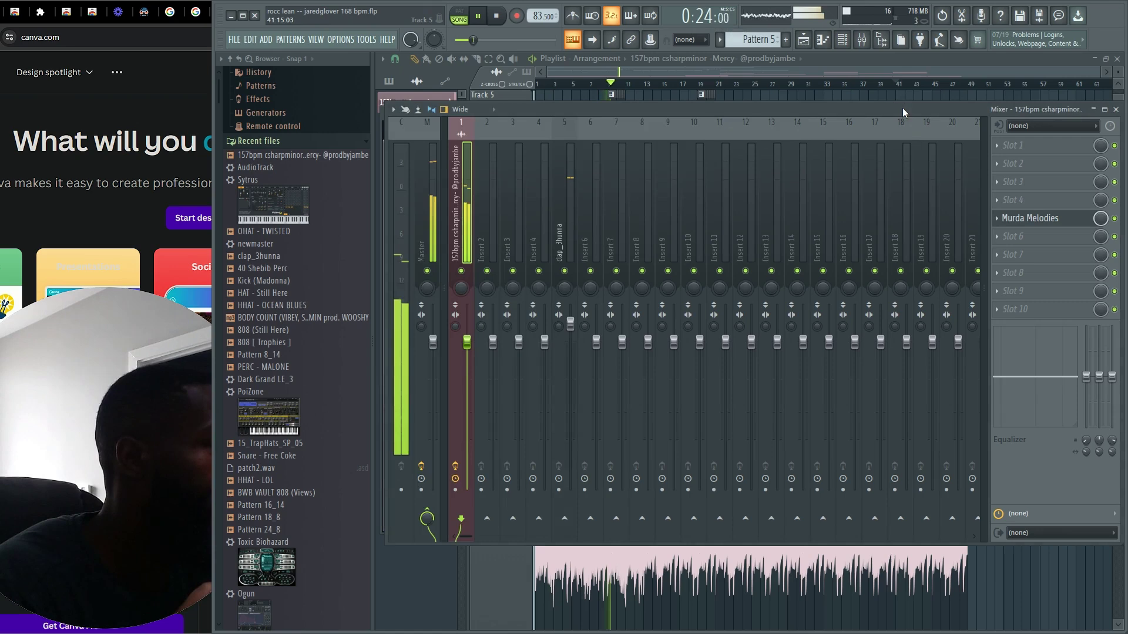
{"action": "left_click", "coordinate": [847, 74]}
Thin out the Track 5 drum fill in bar 10 by deleting two of its short clips.
{"action": "scroll", "coordinate": [623, 273], "scroll_direction": "up", "scroll_amount": 5}
{"action": "right_click", "coordinate": [694, 120]}
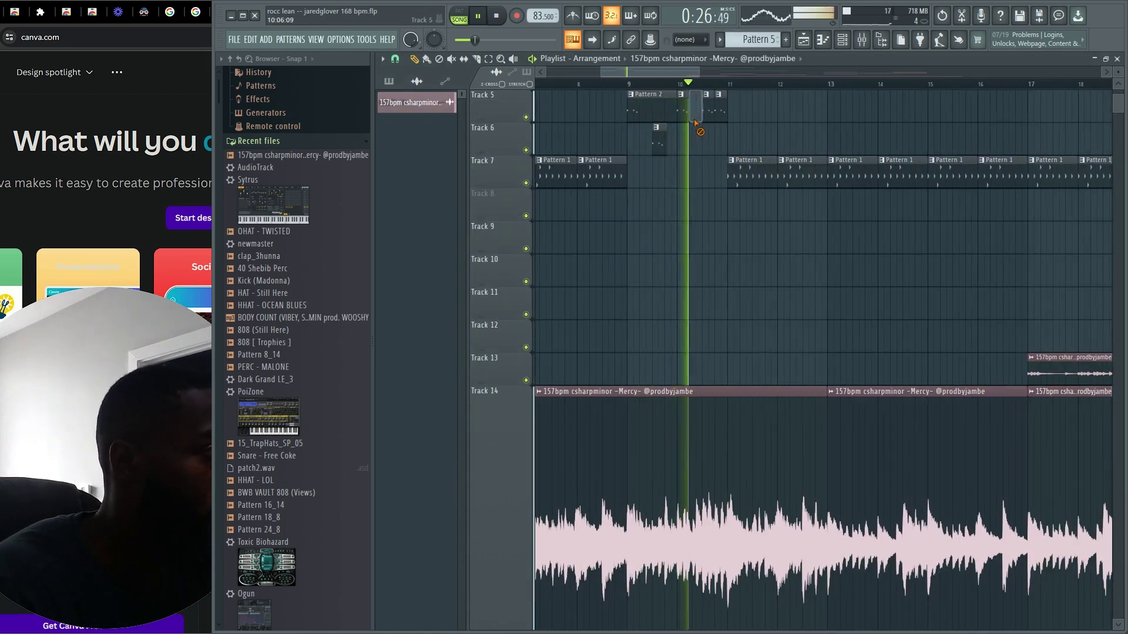
{"action": "scroll", "coordinate": [710, 153], "scroll_direction": "up", "scroll_amount": 3}
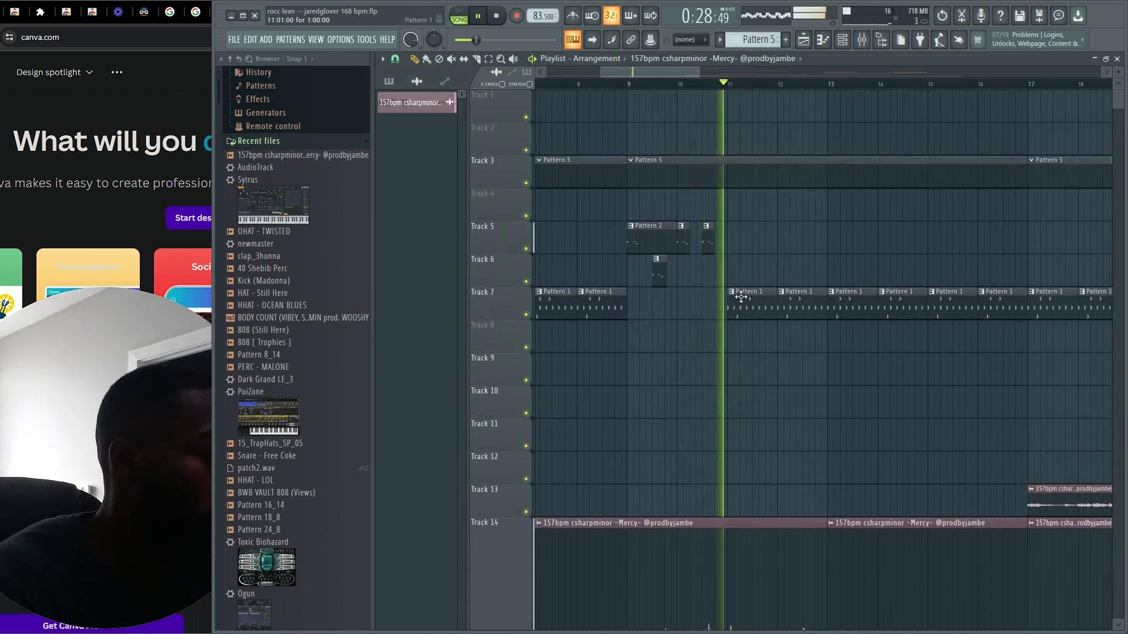
Duplicate the Track 5 and 6 drum fill from bar 9 to bar 11 and delete the Track 7 Pattern 1 clips in bars 11 and 12.
{"action": "mouse_move", "coordinate": [717, 222]}
{"action": "left_mouse_down"}
{"action": "mouse_move", "coordinate": [710, 244]}
{"action": "mouse_move", "coordinate": [629, 256]}
{"action": "mouse_move", "coordinate": [752, 242]}
{"action": "left_mouse_up"}
{"action": "right_click", "coordinate": [760, 300]}
{"action": "right_click", "coordinate": [786, 304]}
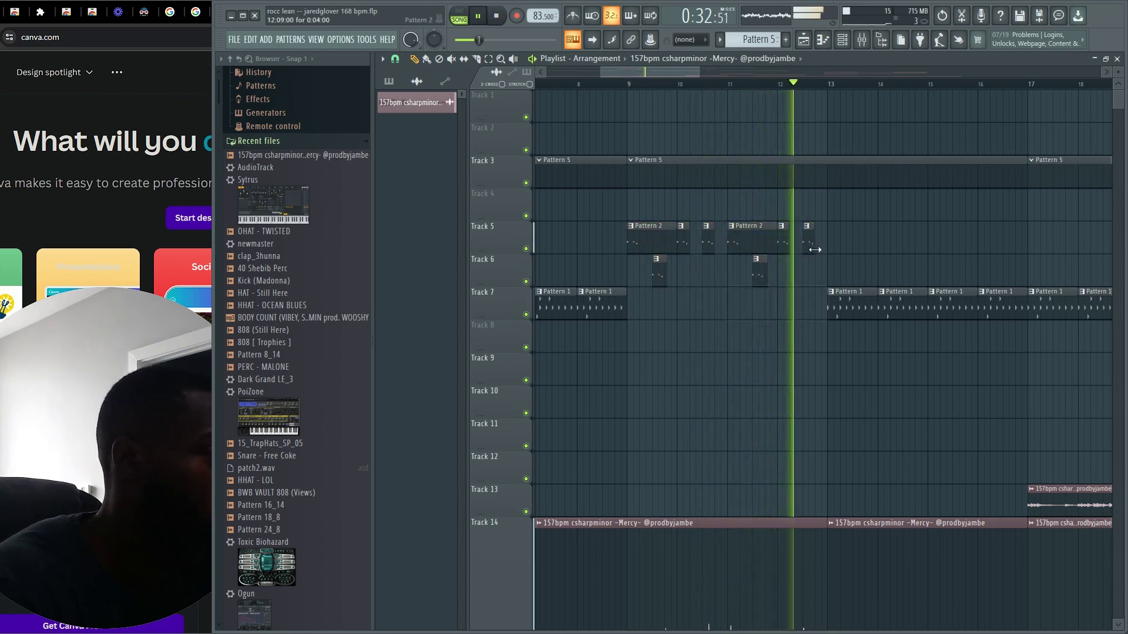
Delete the Track 7 Pattern 1 clips in bars 13 to 16 and duplicate the Track 5 and 6 fills directly after themselves.
{"action": "right_click", "coordinate": [846, 302]}
{"action": "right_click", "coordinate": [896, 303]}
{"action": "right_click", "coordinate": [945, 302]}
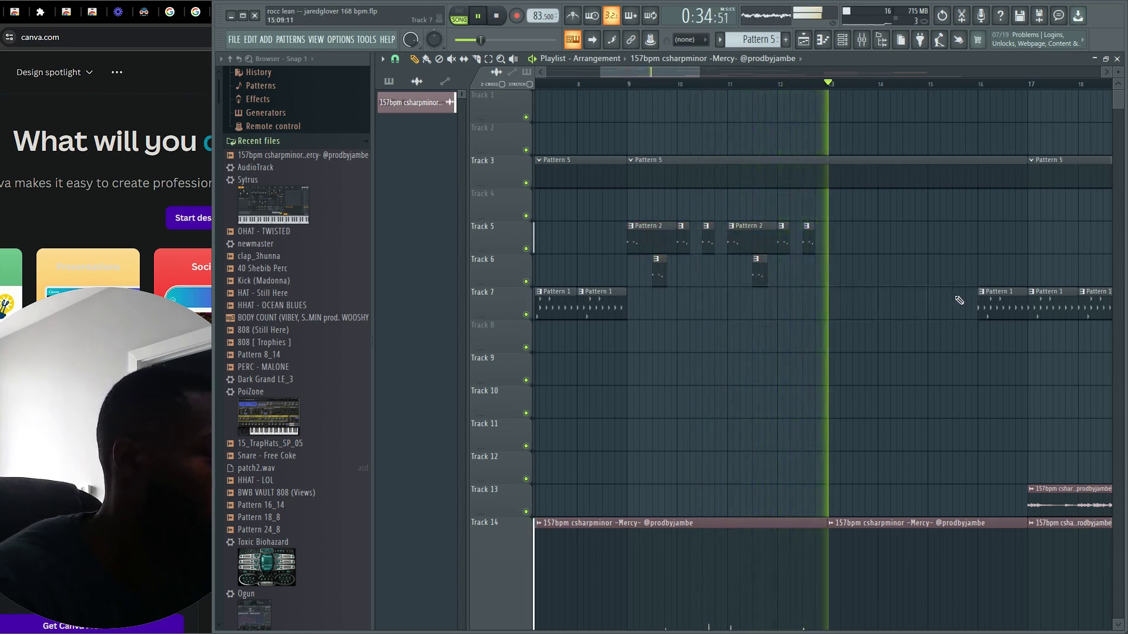
{"action": "right_click", "coordinate": [998, 302]}
{"action": "left_click_drag", "start_coordinate": [934, 222], "coordinate": [611, 291]}
{"action": "key", "text": "ctrl+b"}
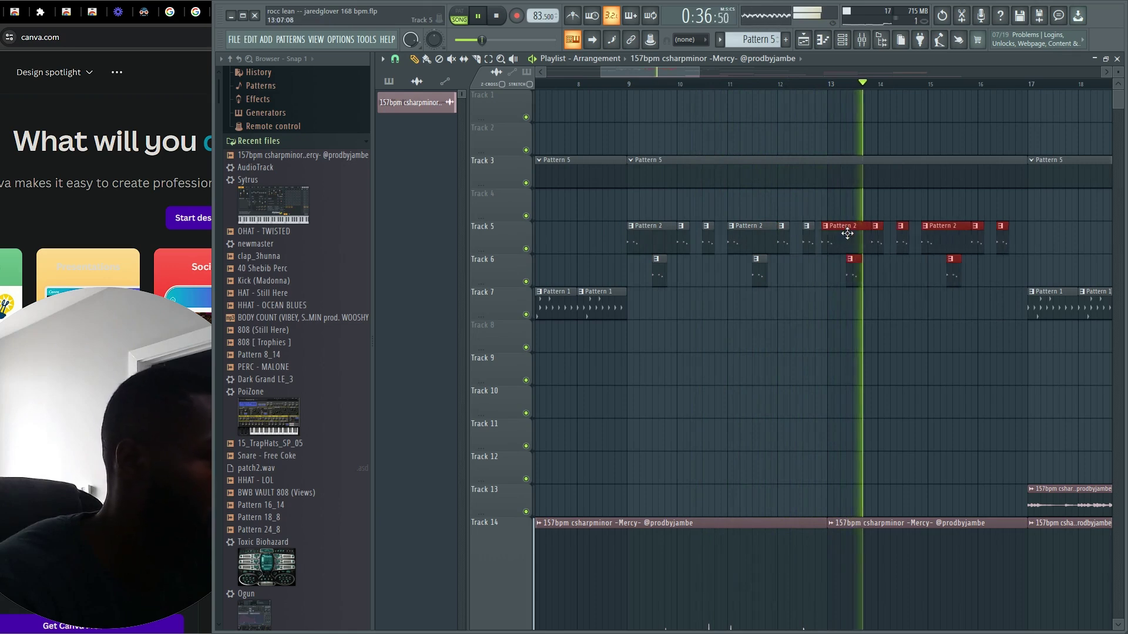
Deselect the copied drum fills and add one short Pattern 2 clip at the end of bar 16 on Track 5.
{"action": "scroll", "coordinate": [897, 302], "scroll_direction": "down", "scroll_amount": 3}
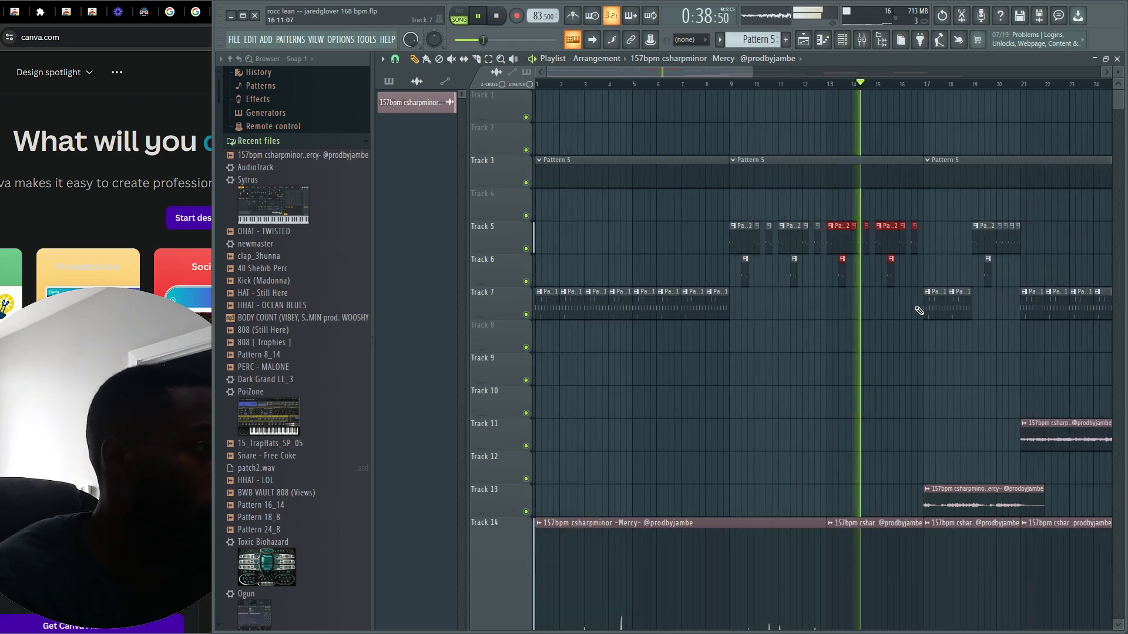
{"action": "scroll", "coordinate": [922, 312], "scroll_direction": "up", "scroll_amount": 3}
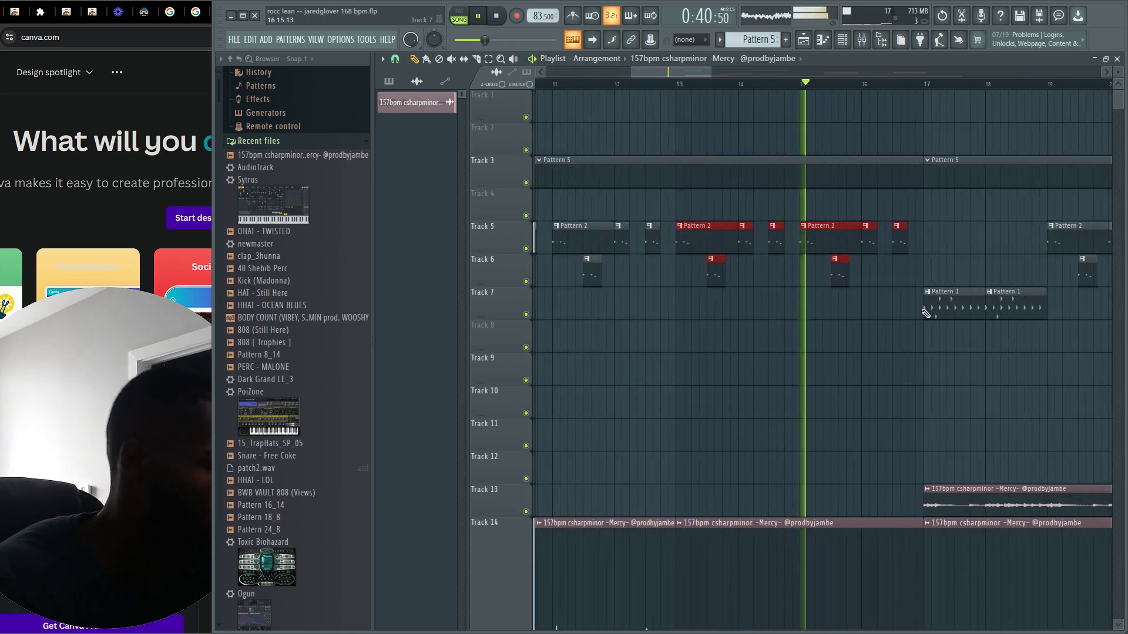
{"action": "scroll", "coordinate": [926, 314], "scroll_direction": "down", "scroll_amount": 2}
{"action": "left_click", "coordinate": [941, 274], "text": "ctrl"}
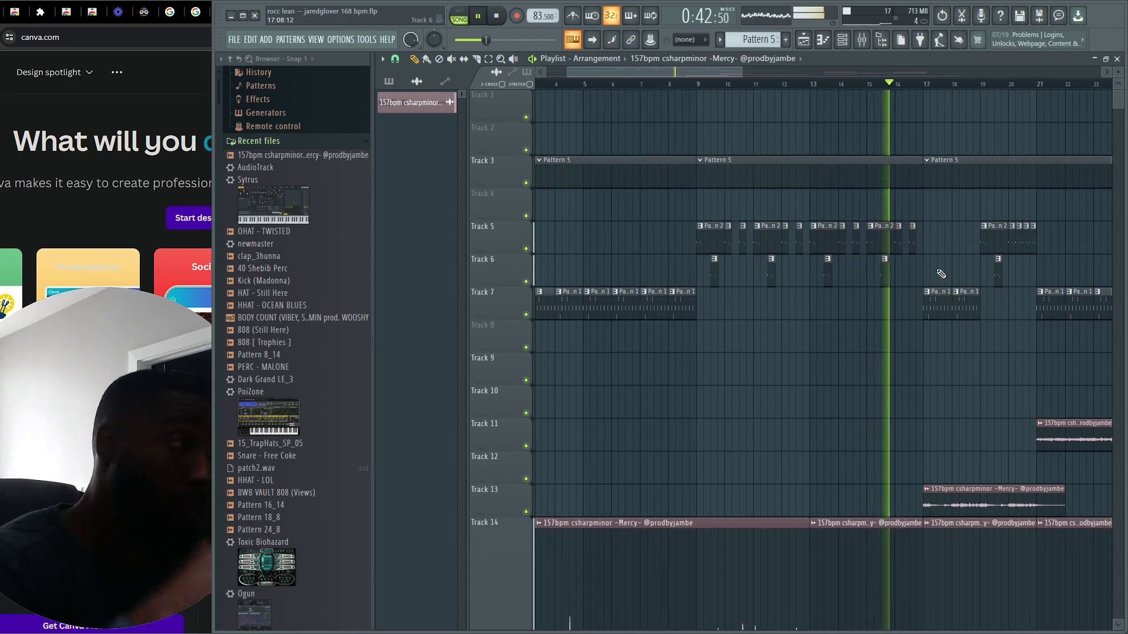
{"action": "scroll", "coordinate": [925, 276], "scroll_direction": "up", "scroll_amount": 3}
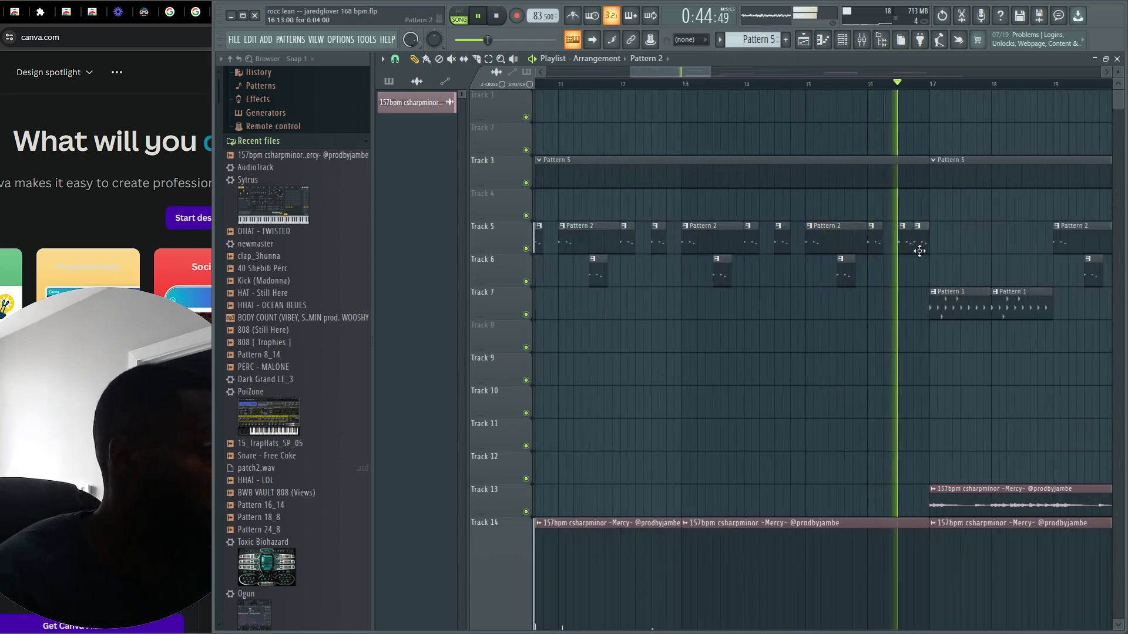
Review the drum and melody clips from bar 17 onward while the song plays.
{"action": "scroll", "coordinate": [951, 285], "scroll_direction": "down", "scroll_amount": 4}
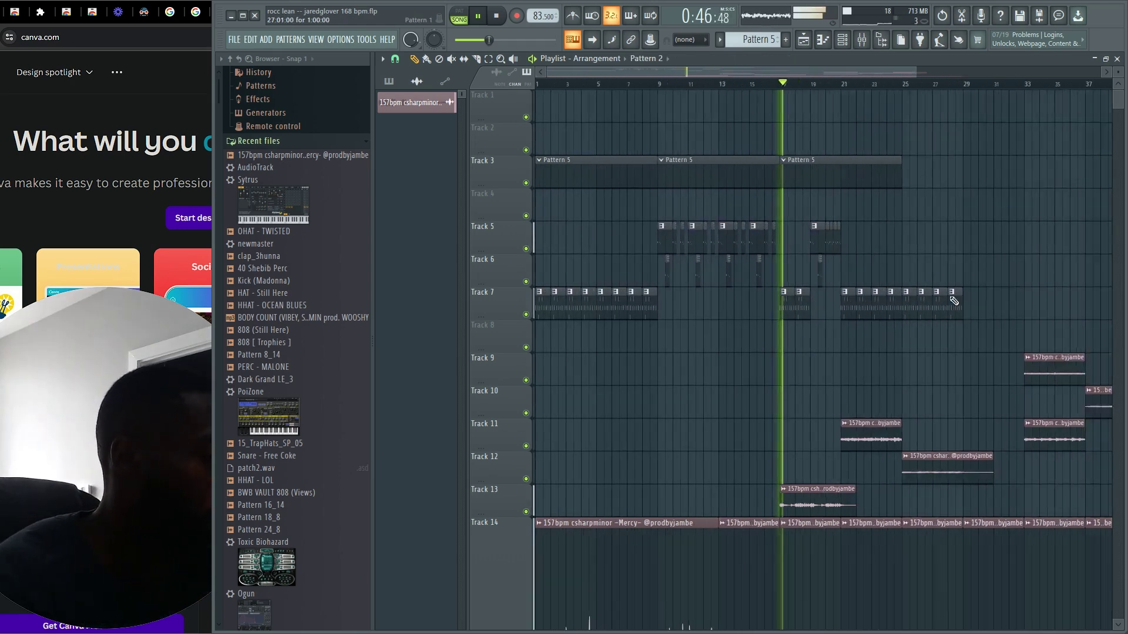
{"action": "scroll", "coordinate": [858, 317], "scroll_direction": "up", "scroll_amount": 2}
{"action": "scroll", "coordinate": [757, 330], "scroll_direction": "down", "scroll_amount": 3}
{"action": "scroll", "coordinate": [725, 320], "scroll_direction": "up", "scroll_amount": 2}
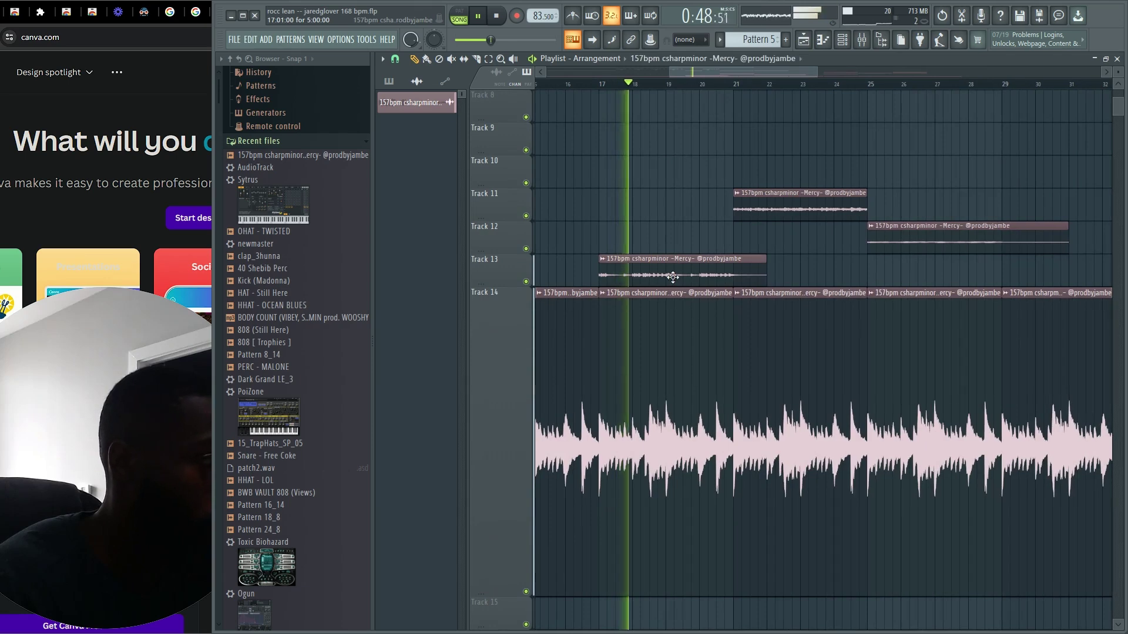
{"action": "scroll", "coordinate": [673, 276], "scroll_direction": "down", "scroll_amount": 4}
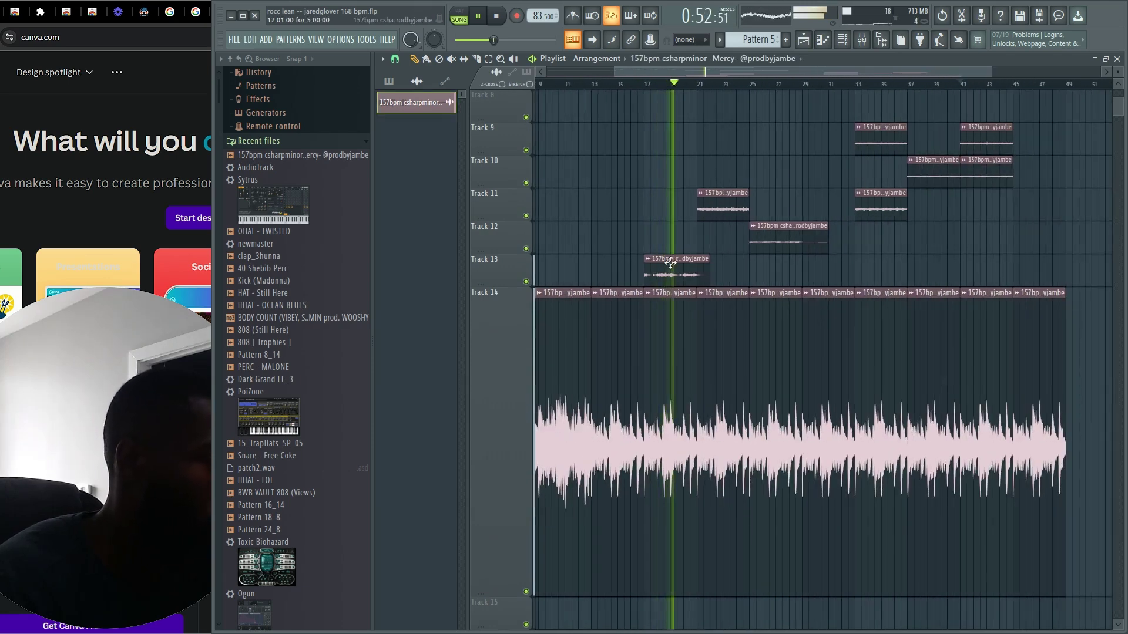
{"action": "scroll", "coordinate": [731, 259], "scroll_direction": "up", "scroll_amount": 3}
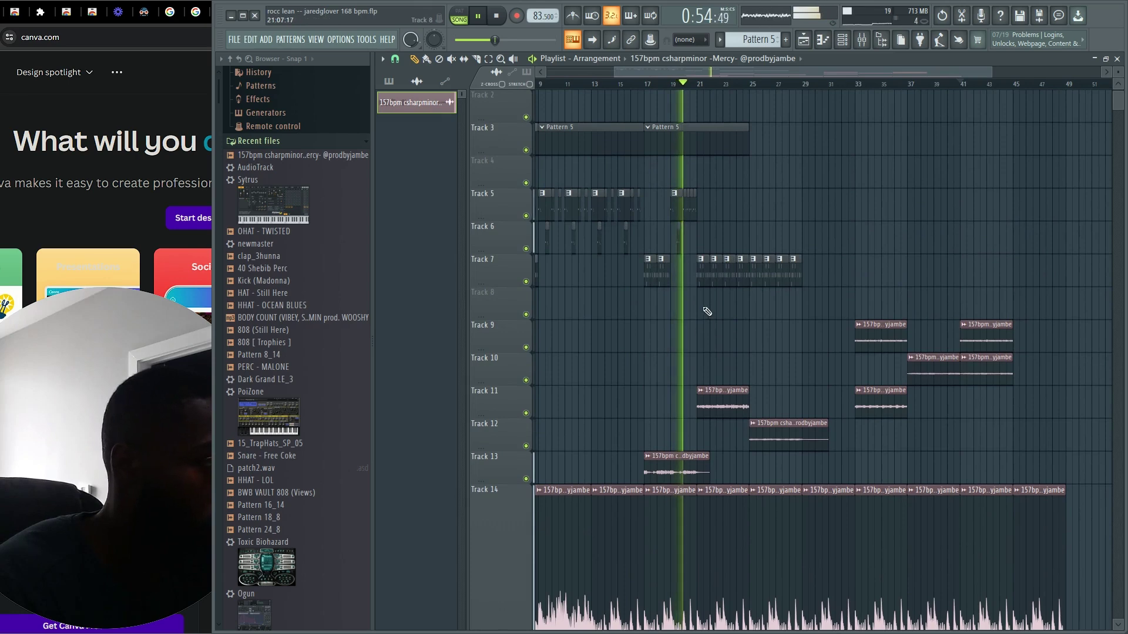
{"action": "scroll", "coordinate": [705, 313], "scroll_direction": "up", "scroll_amount": 4}
{"action": "scroll", "coordinate": [635, 327], "scroll_direction": "up", "scroll_amount": 1}
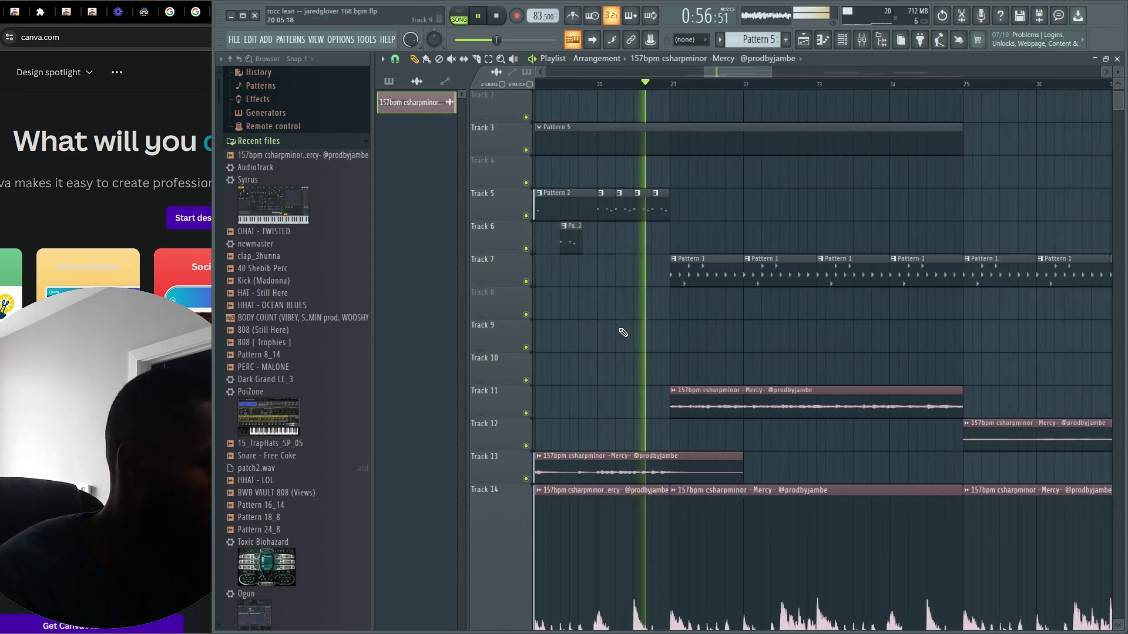
{"action": "scroll", "coordinate": [605, 329], "scroll_direction": "down", "scroll_amount": 3}
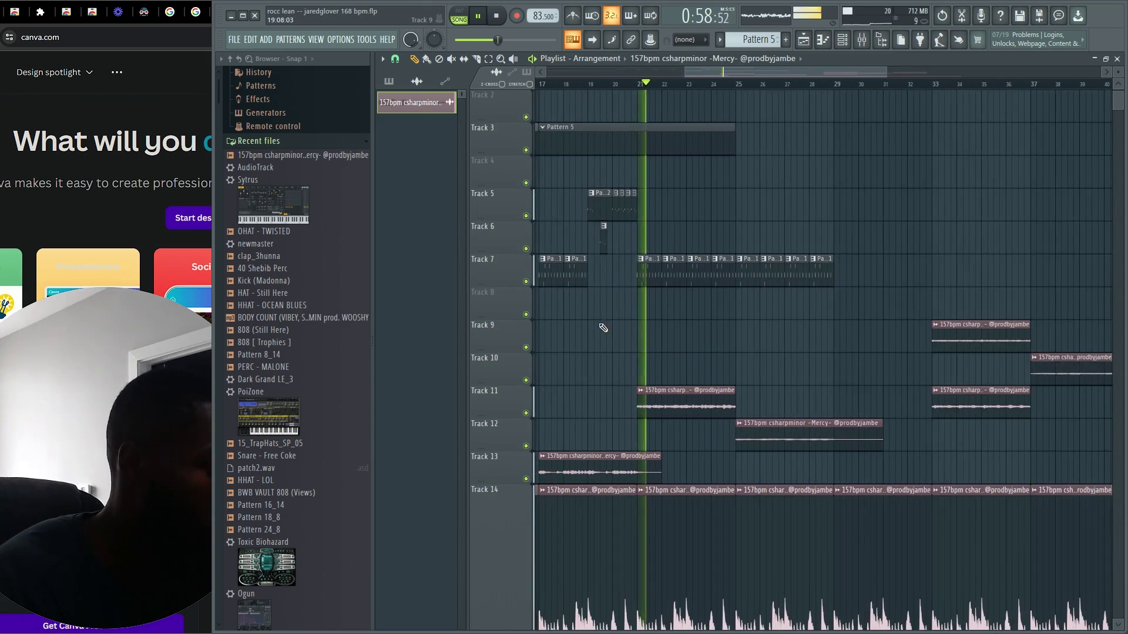
Play from bar 19 and delete two of the short Track 5 clips in the bar 20 drum fill.
{"action": "scroll", "coordinate": [603, 327], "scroll_direction": "up", "scroll_amount": 3}
{"action": "left_click", "coordinate": [553, 85]}
{"action": "right_click", "coordinate": [659, 215]}
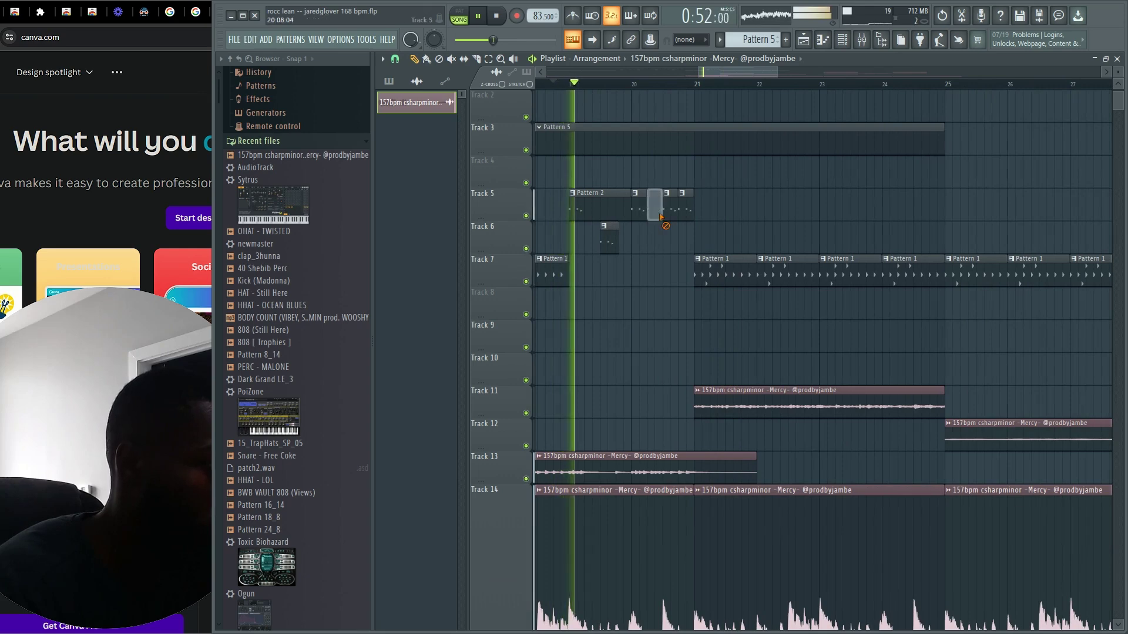
{"action": "right_click", "coordinate": [690, 213]}
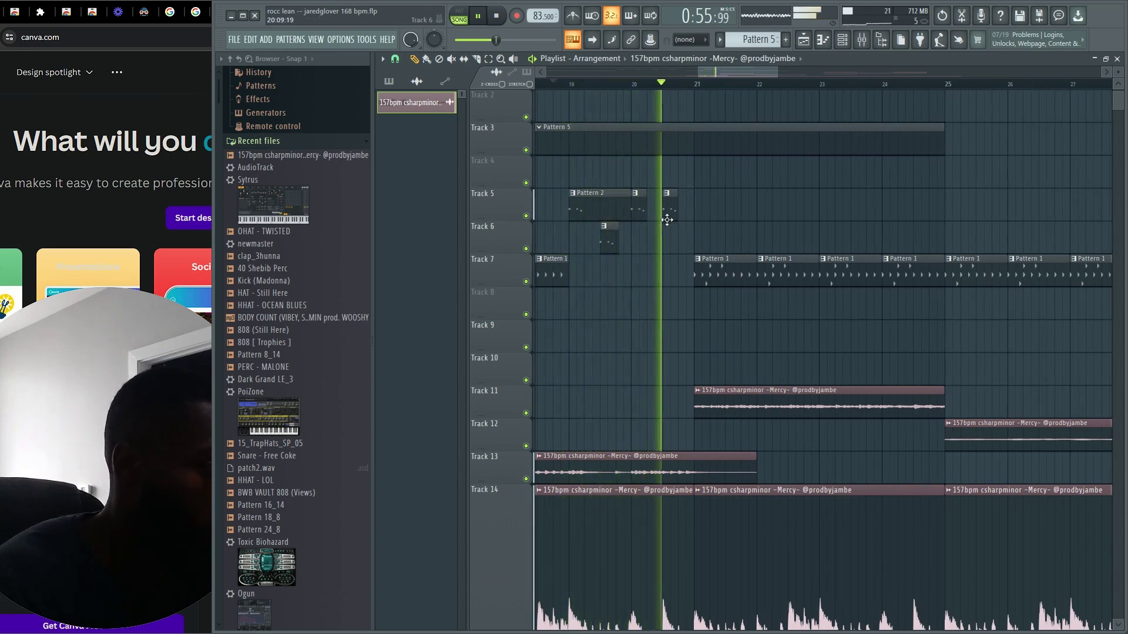
Duplicate the drum clips on Tracks 5 to 7 from bars 9 to 28 so the copy starts at bar 29.
{"action": "scroll", "coordinate": [680, 244], "scroll_direction": "down", "scroll_amount": 4}
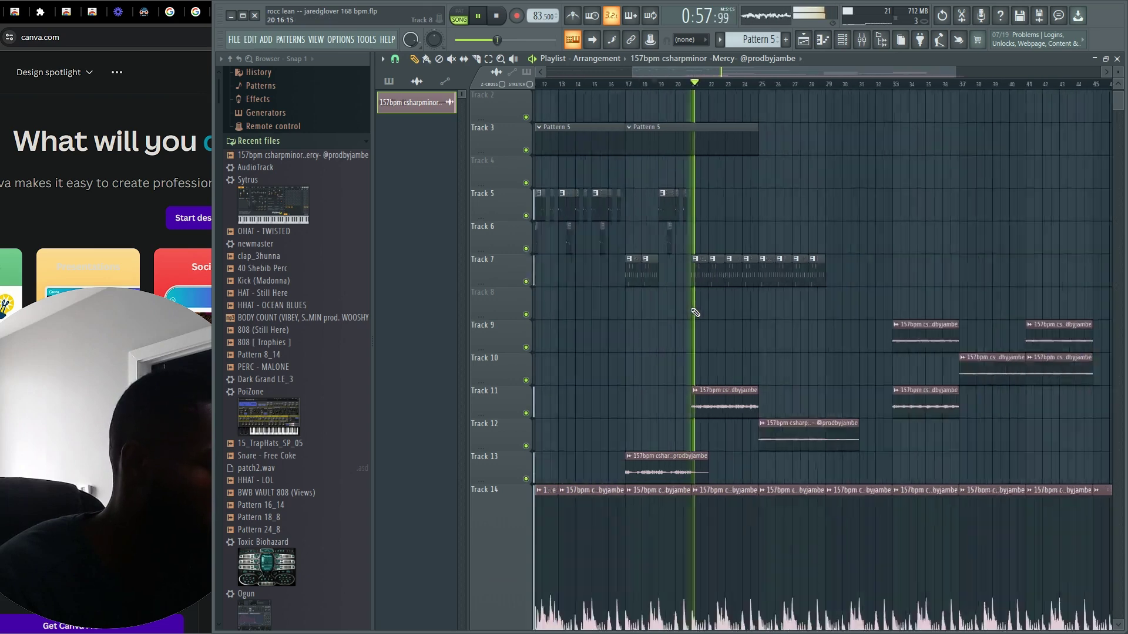
{"action": "scroll", "coordinate": [660, 299], "scroll_direction": "down", "scroll_amount": 3}
{"action": "scroll", "coordinate": [659, 329], "scroll_direction": "up", "scroll_amount": 4}
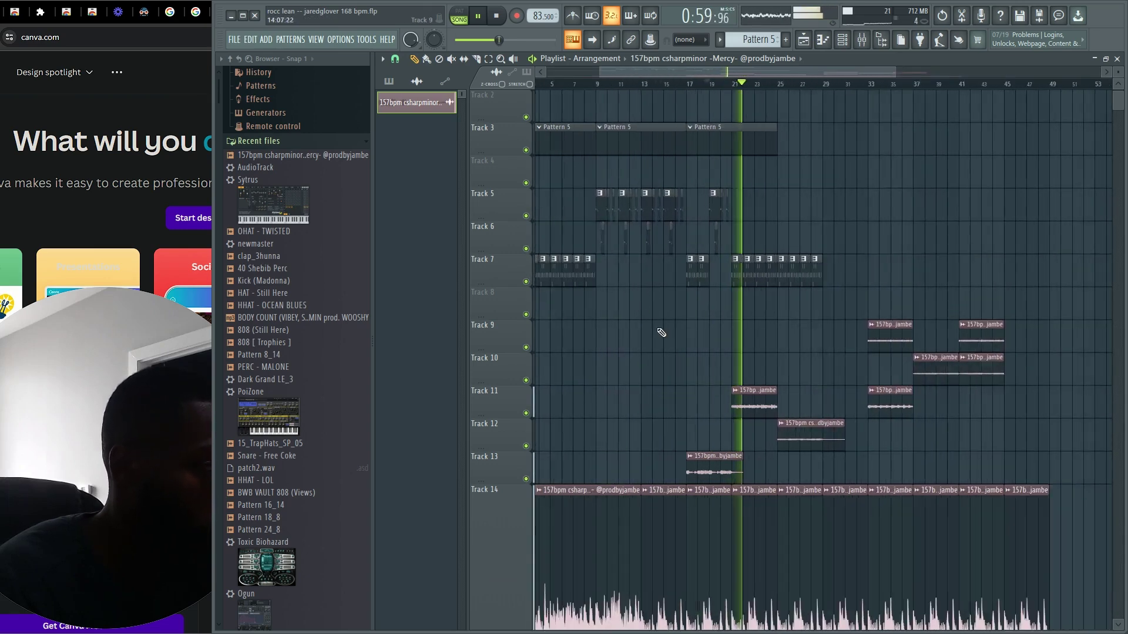
{"action": "scroll", "coordinate": [647, 252], "scroll_direction": "down", "scroll_amount": 4}
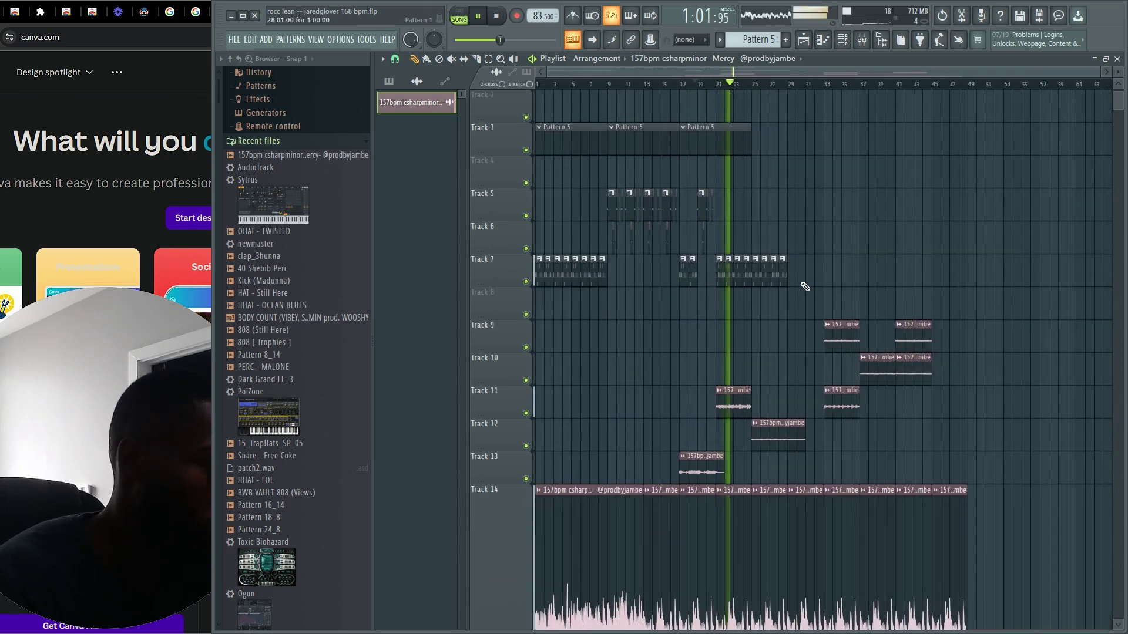
{"action": "scroll", "coordinate": [836, 279], "scroll_direction": "up", "scroll_amount": 3}
{"action": "scroll", "coordinate": [834, 281], "scroll_direction": "down", "scroll_amount": 3}
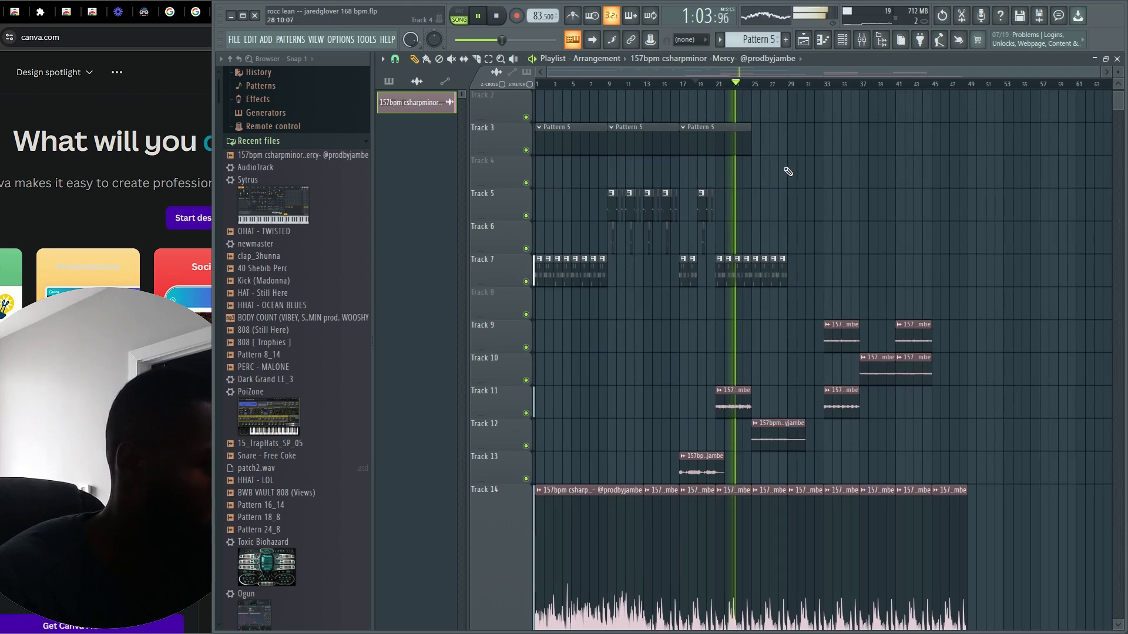
{"action": "left_click_drag", "start_coordinate": [863, 182], "coordinate": [615, 313]}
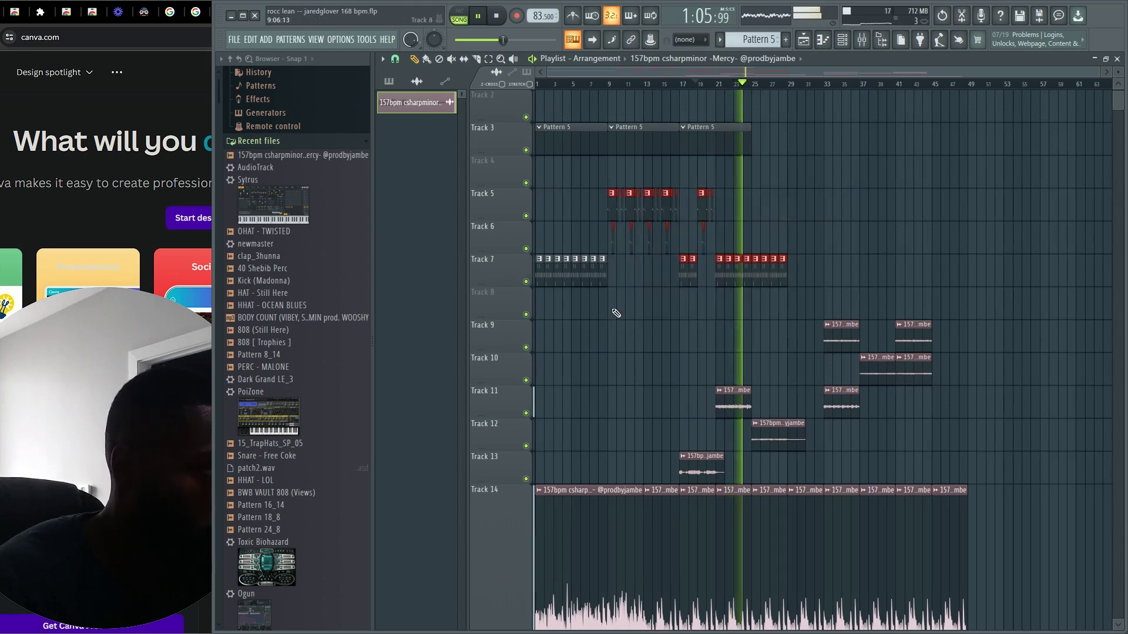
{"action": "left_click_drag", "start_coordinate": [612, 213], "coordinate": [793, 232]}
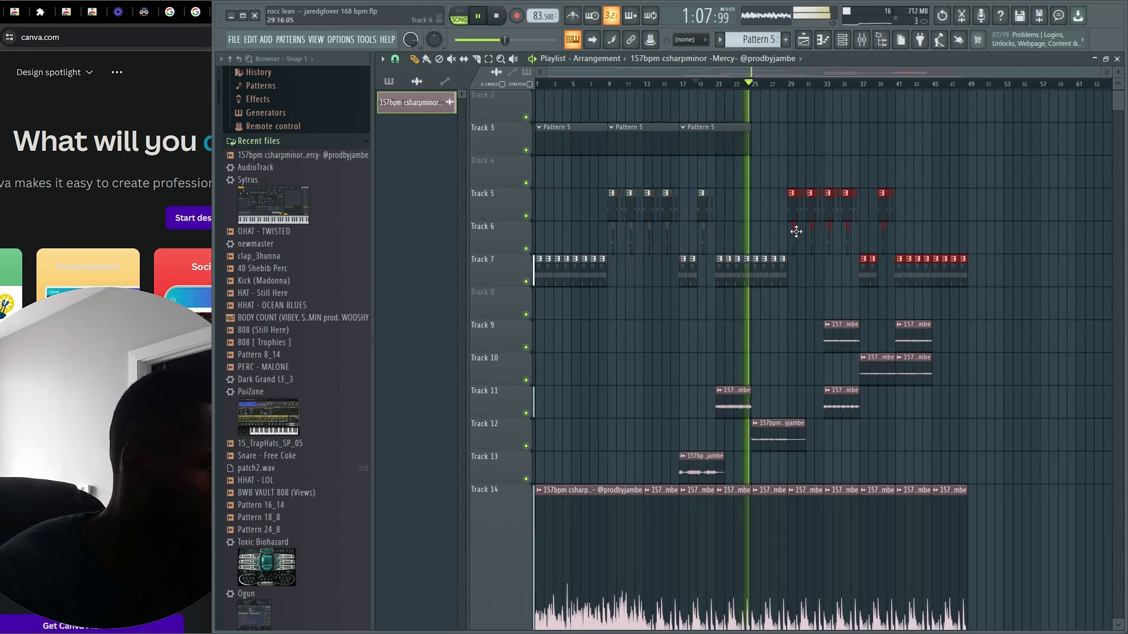
Duplicate the three Pattern 5 clips to fill bars 25 to 48 and move the whole row down to Track 4.
{"action": "left_click", "coordinate": [814, 298]}
{"action": "left_click_drag", "start_coordinate": [729, 147], "coordinate": [771, 174]}
{"action": "key", "text": "shift+Down"}
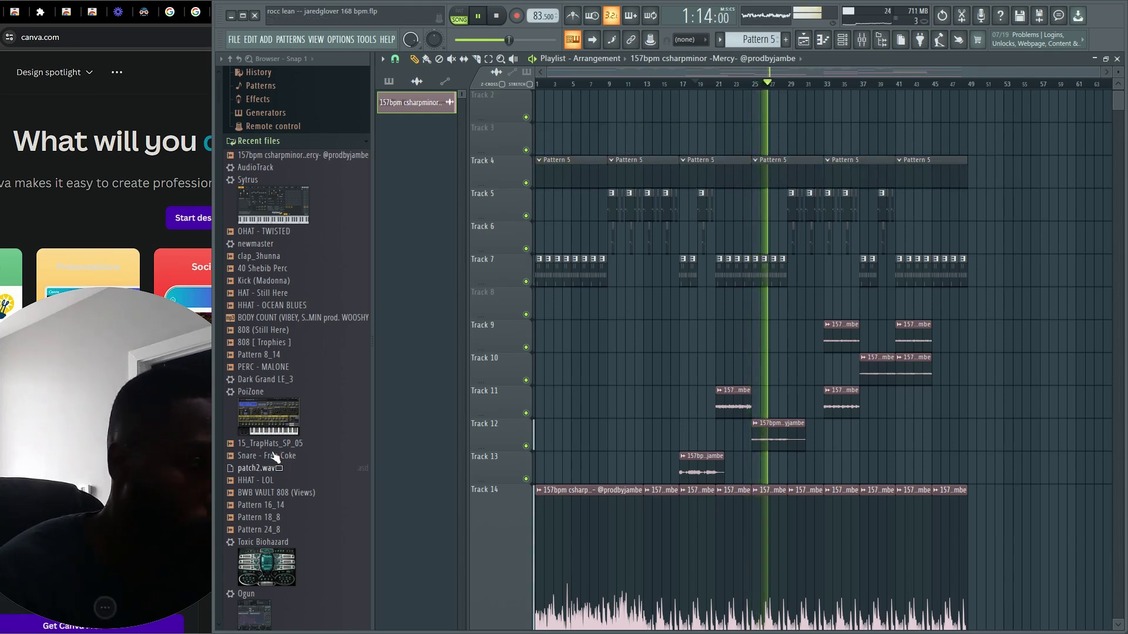
Find FX - KREEPS in the FX folder of The Lunch77 No..ebib Drumkit and place it on Track 3 at bar 35.
{"action": "left_click", "coordinate": [320, 142]}
{"action": "scroll", "coordinate": [308, 502], "scroll_direction": "down", "scroll_amount": 10}
{"action": "scroll", "coordinate": [306, 498], "scroll_direction": "down", "scroll_amount": 10}
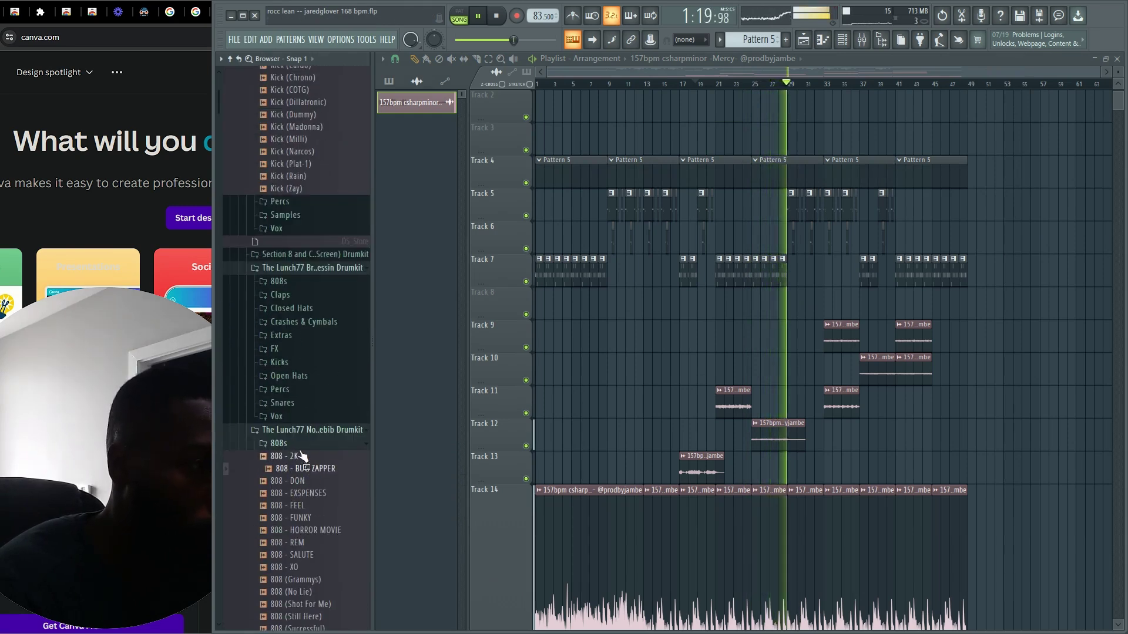
{"action": "left_click", "coordinate": [294, 443]}
{"action": "left_click", "coordinate": [297, 513]}
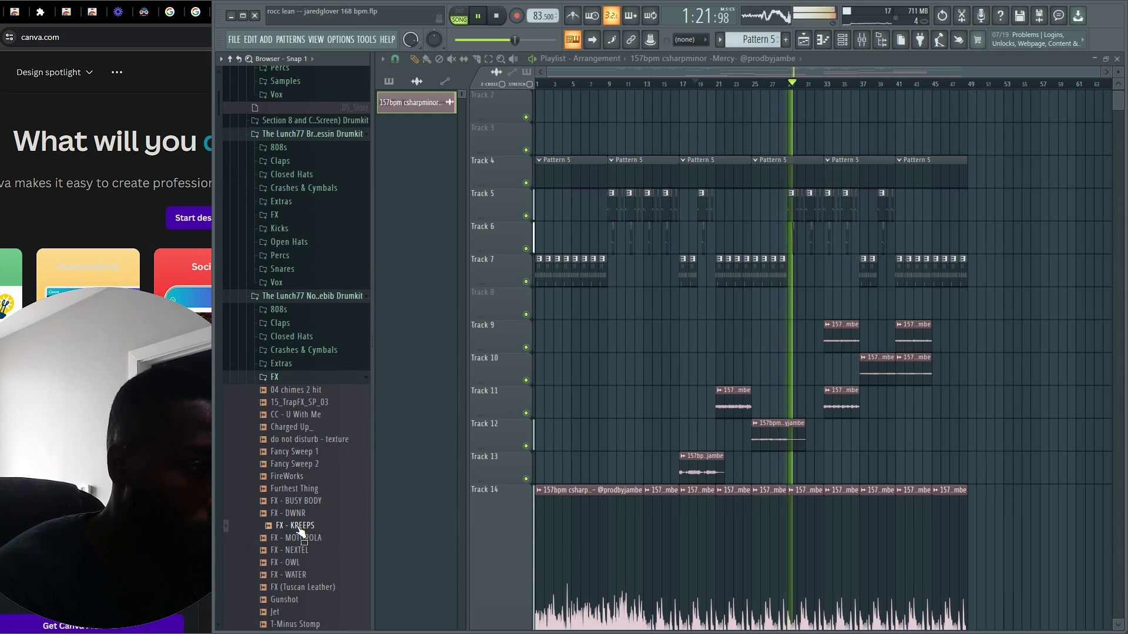
{"action": "left_click_drag", "start_coordinate": [301, 531], "coordinate": [843, 145]}
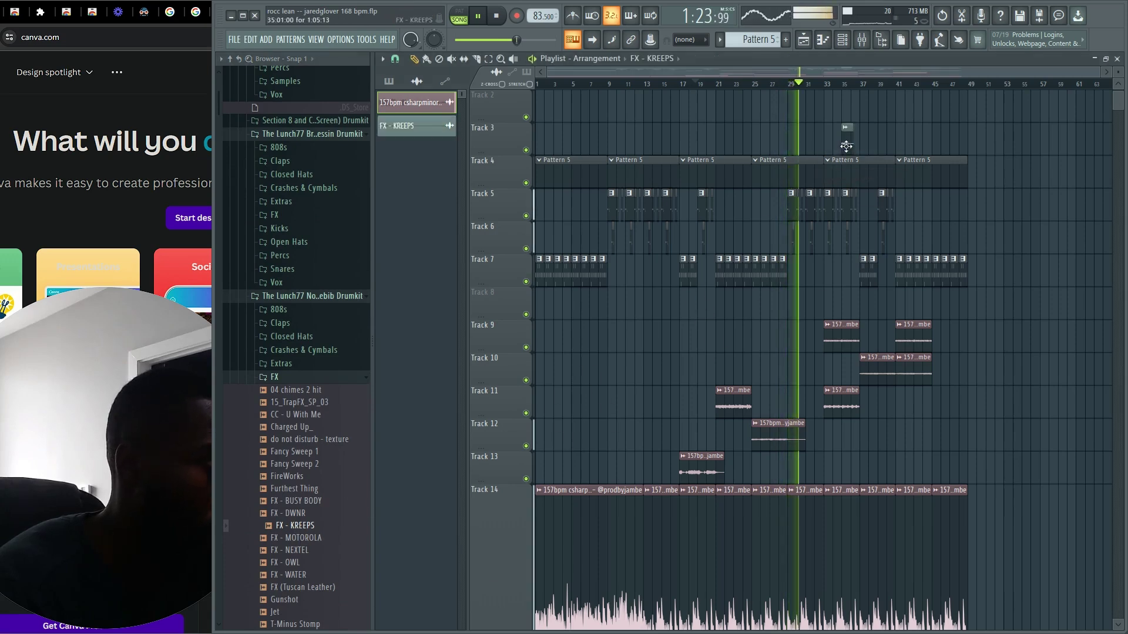
Open the FX - KREEPS channel and replace its sample, first with FX - MOTOROLA and finally with FX - OWL.
{"action": "double_click", "coordinate": [846, 146]}
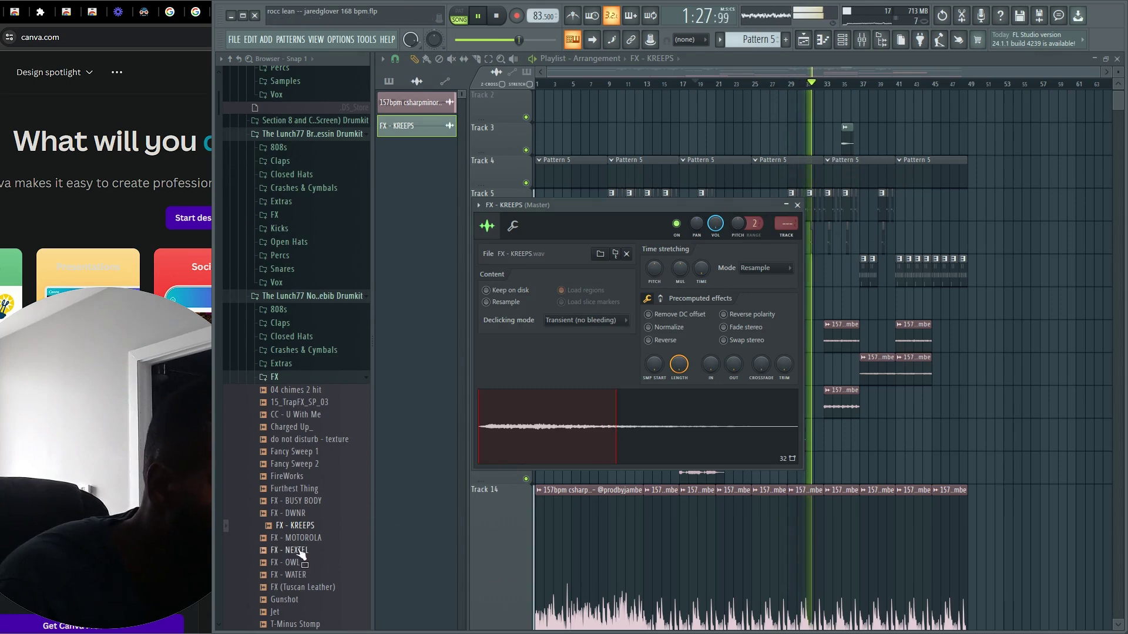
{"action": "left_click_drag", "start_coordinate": [301, 549], "coordinate": [573, 455]}
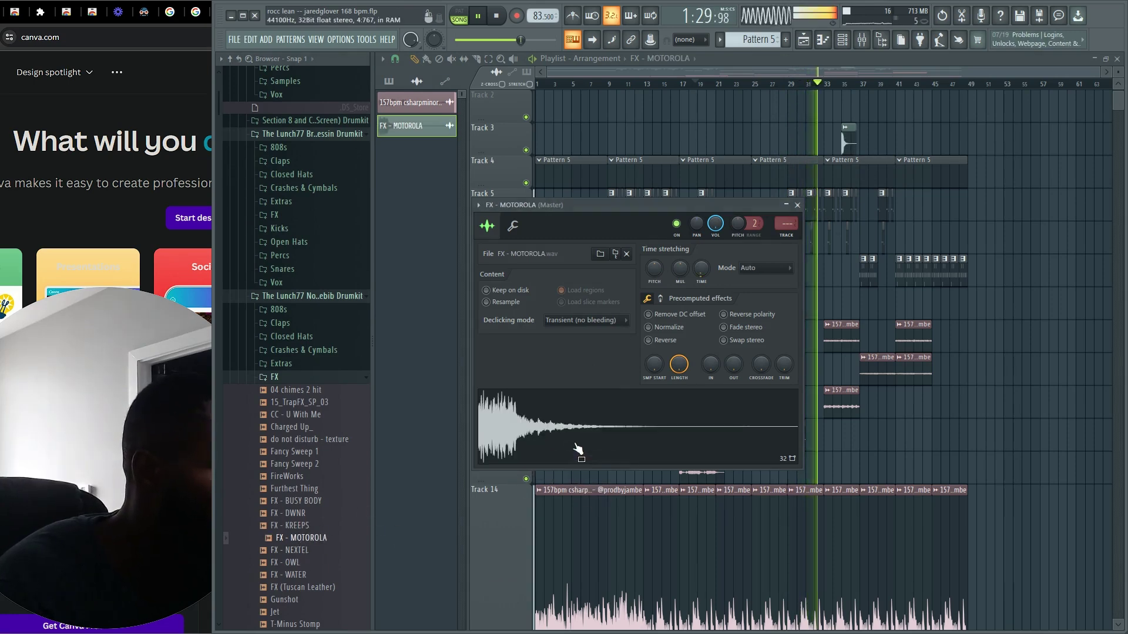
{"action": "left_click", "coordinate": [323, 563]}
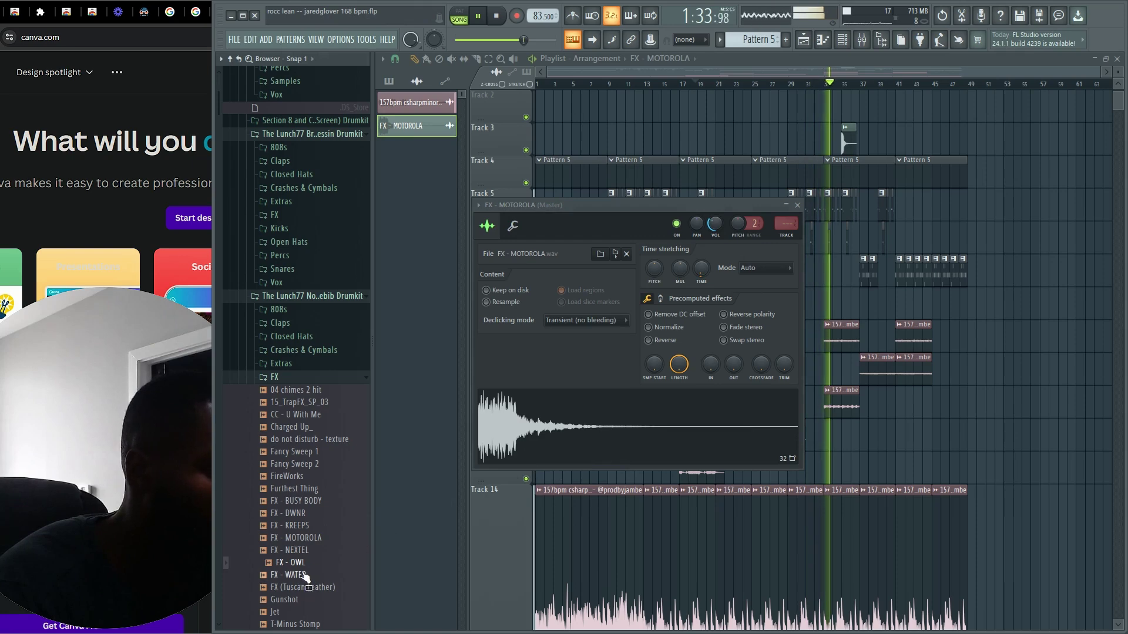
{"action": "left_click_drag", "start_coordinate": [854, 147], "coordinate": [850, 146]}
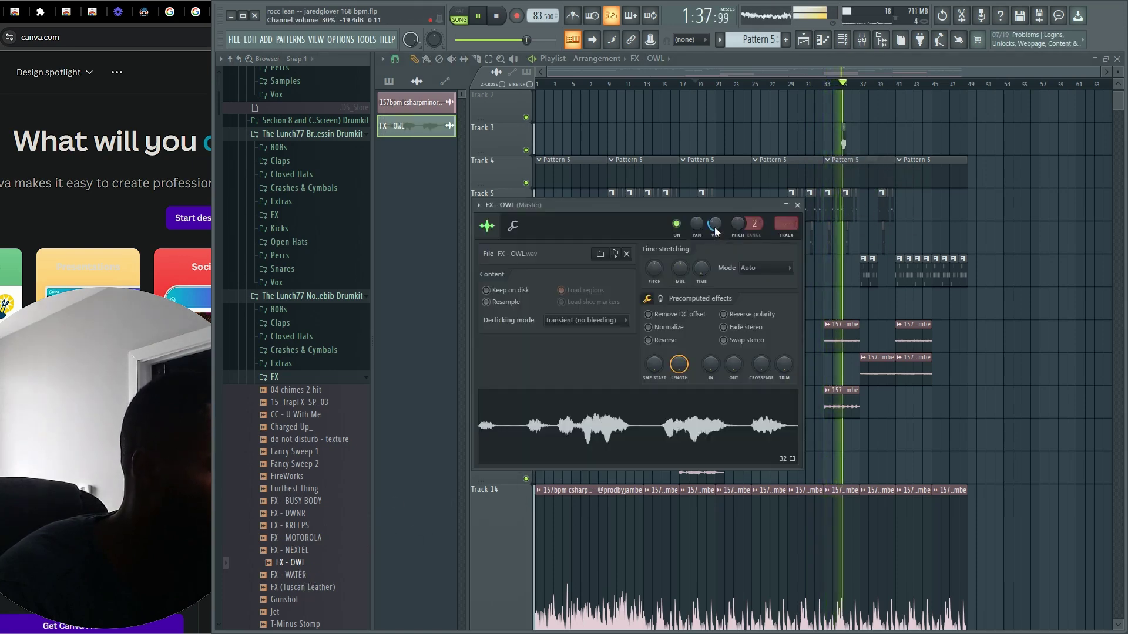
Reset the FX - OWL channel's volume and adjust its time-stretching time setting.
{"action": "right_click", "coordinate": [714, 228]}
{"action": "left_click", "coordinate": [722, 236]}
{"action": "right_click", "coordinate": [702, 270]}
{"action": "left_click", "coordinate": [725, 285]}
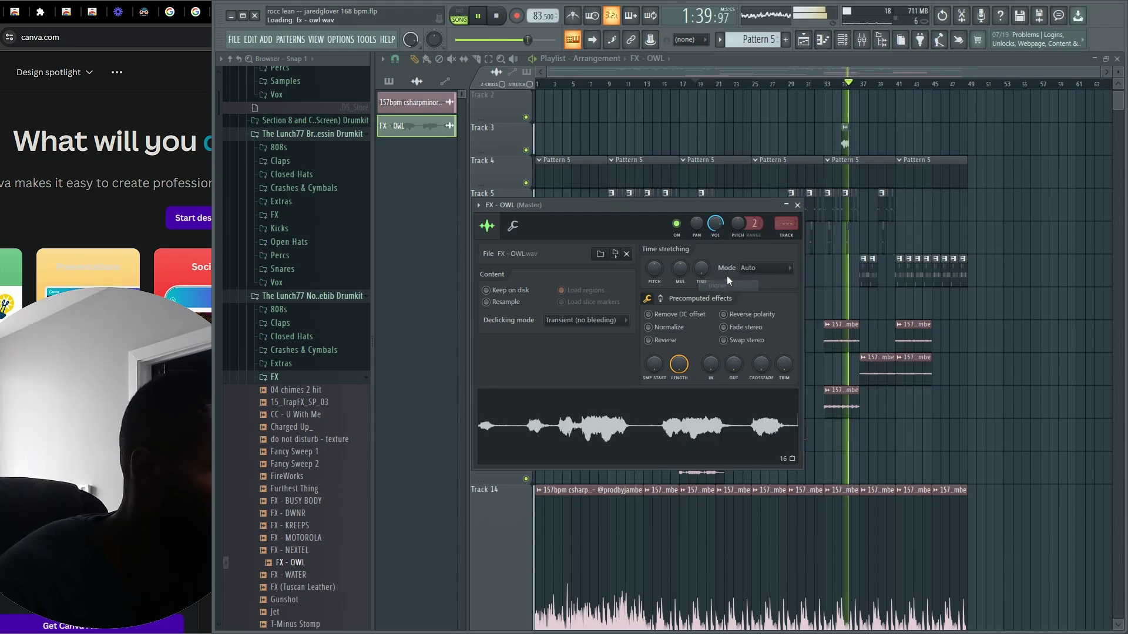
Set the FX - OWL declicking mode to Generic (bleeding) and its time-stretching mode to Resample.
{"action": "left_click", "coordinate": [594, 327]}
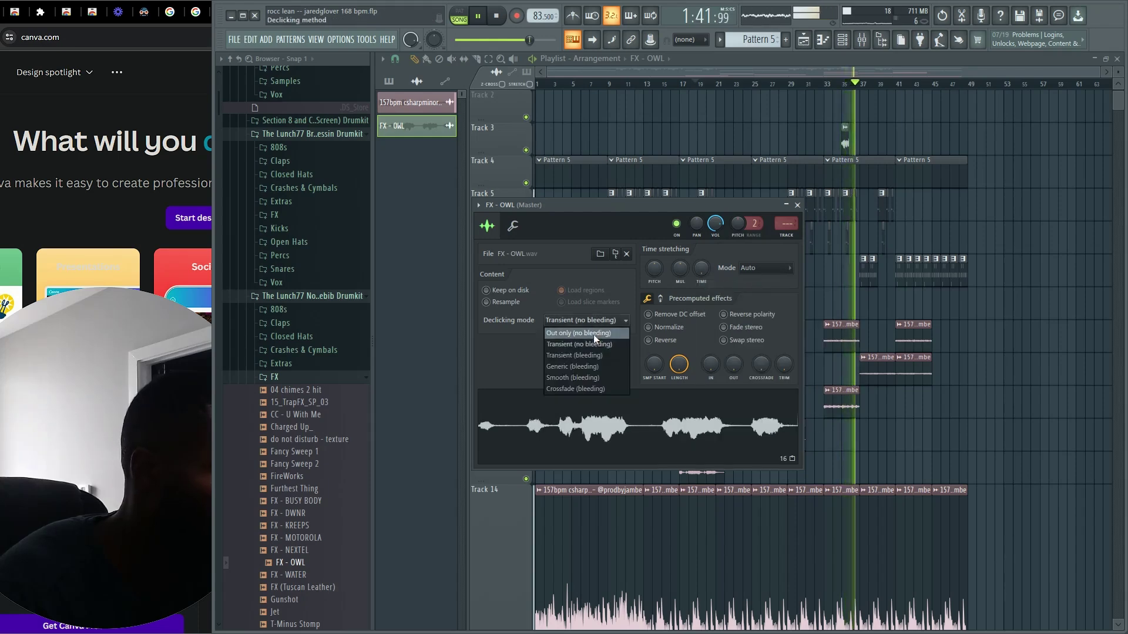
{"action": "left_click", "coordinate": [609, 350]}
{"action": "left_click", "coordinate": [762, 268]}
{"action": "left_click", "coordinate": [776, 275]}
Close the channel settings, place an FX - OWL clip on Track 3 at bar 40 and delete the one at bar 35.
{"action": "scroll", "coordinate": [854, 157], "scroll_direction": "up", "scroll_amount": 10}
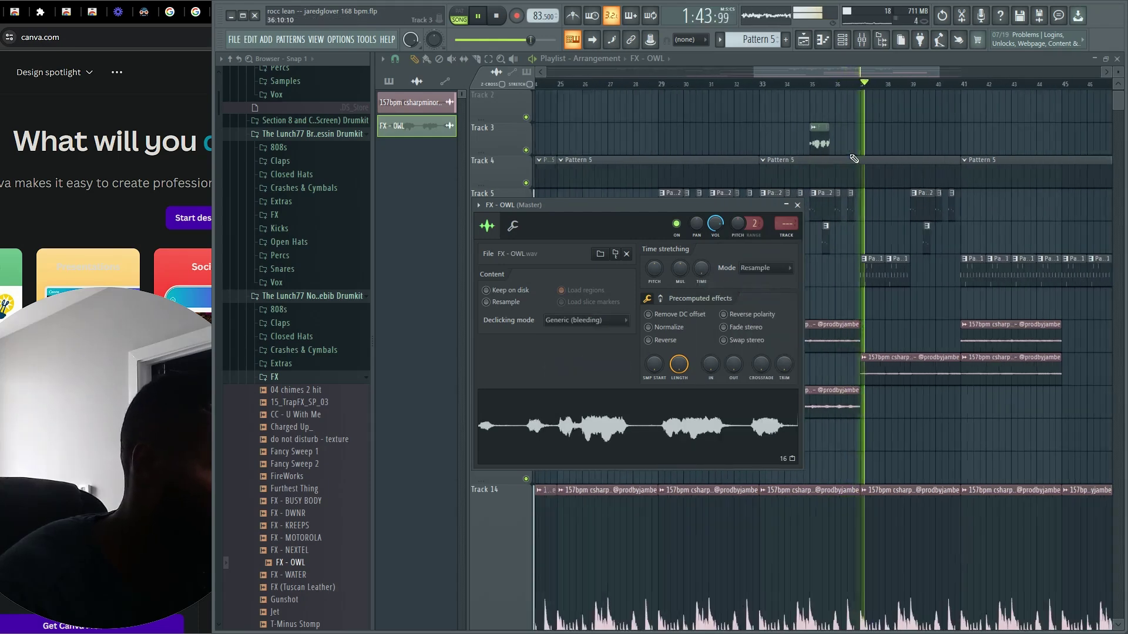
{"action": "key", "text": "Escape"}
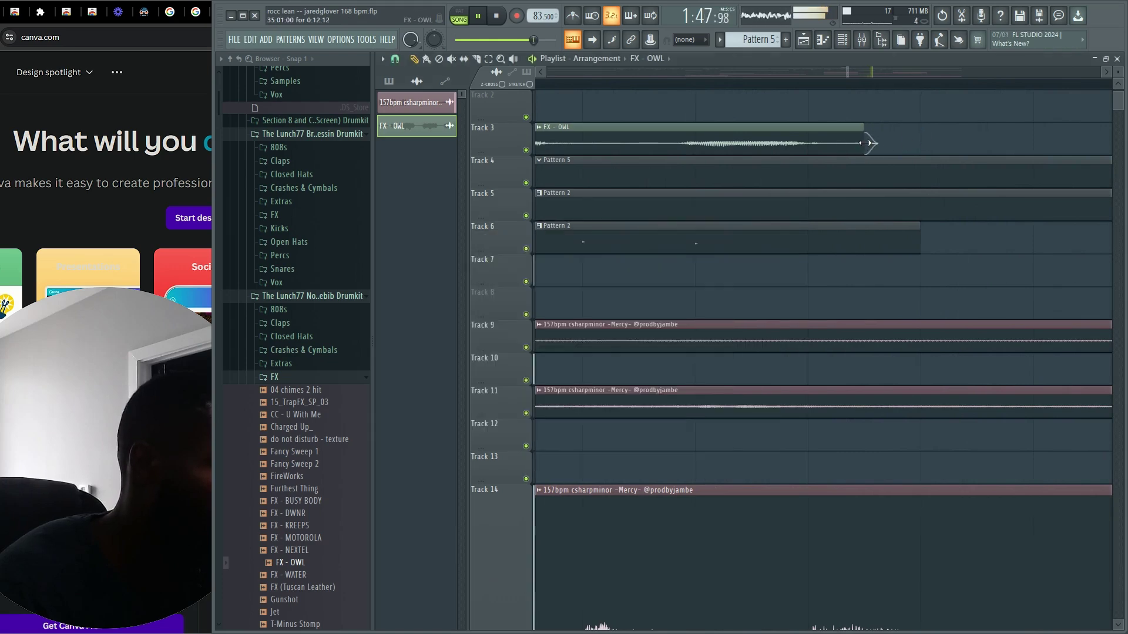
{"action": "scroll", "coordinate": [871, 158], "scroll_direction": "down", "scroll_amount": 10}
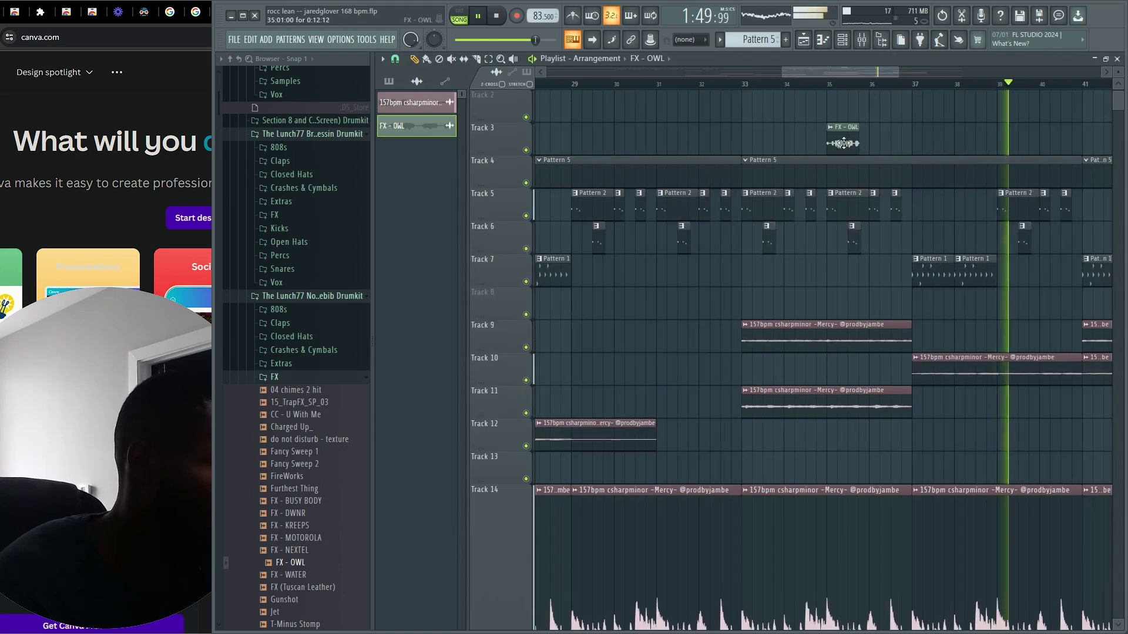
{"action": "scroll", "coordinate": [909, 147], "scroll_direction": "up", "scroll_amount": 5}
{"action": "left_click", "coordinate": [939, 141]}
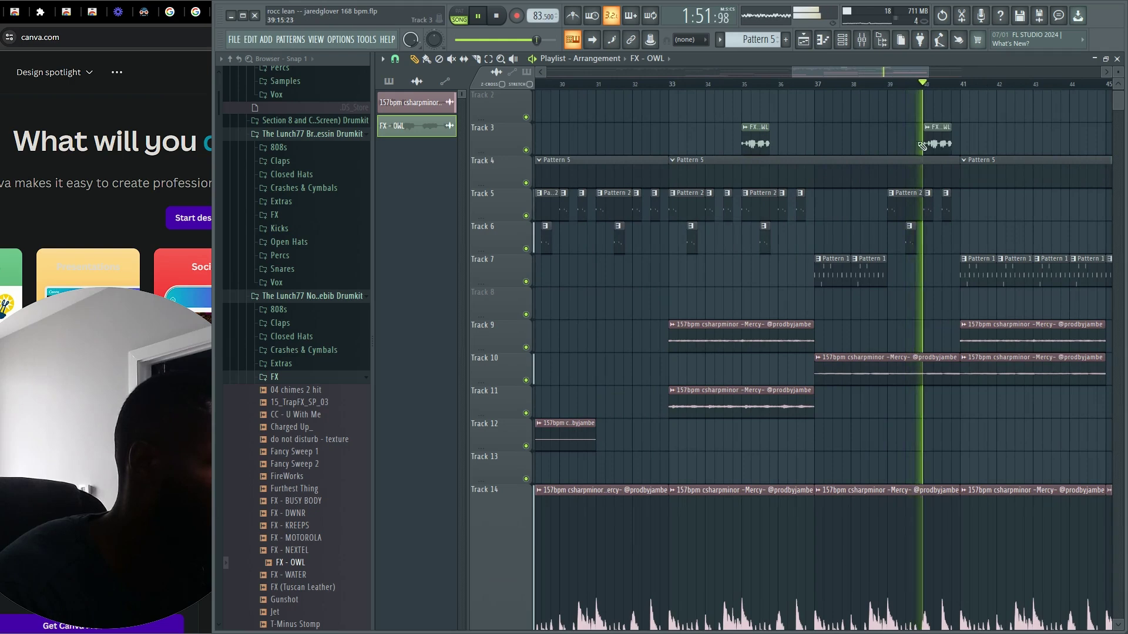
{"action": "right_click", "coordinate": [764, 139]}
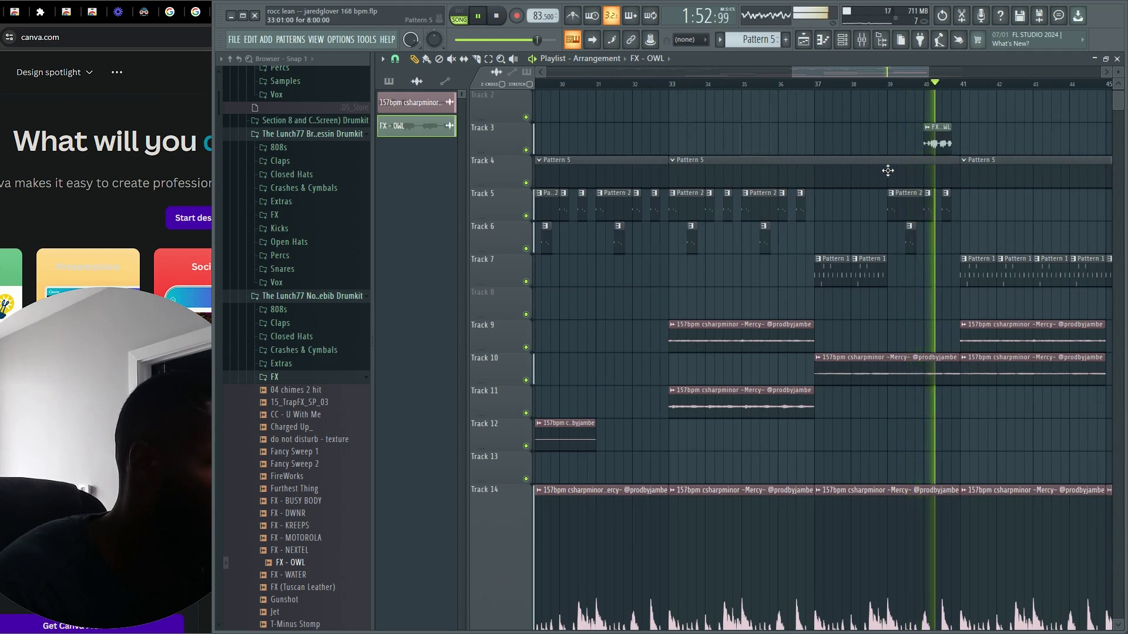
Lower the FX - OWL channel's volume and raise its pitch to about +140 cents.
{"action": "double_click", "coordinate": [947, 144]}
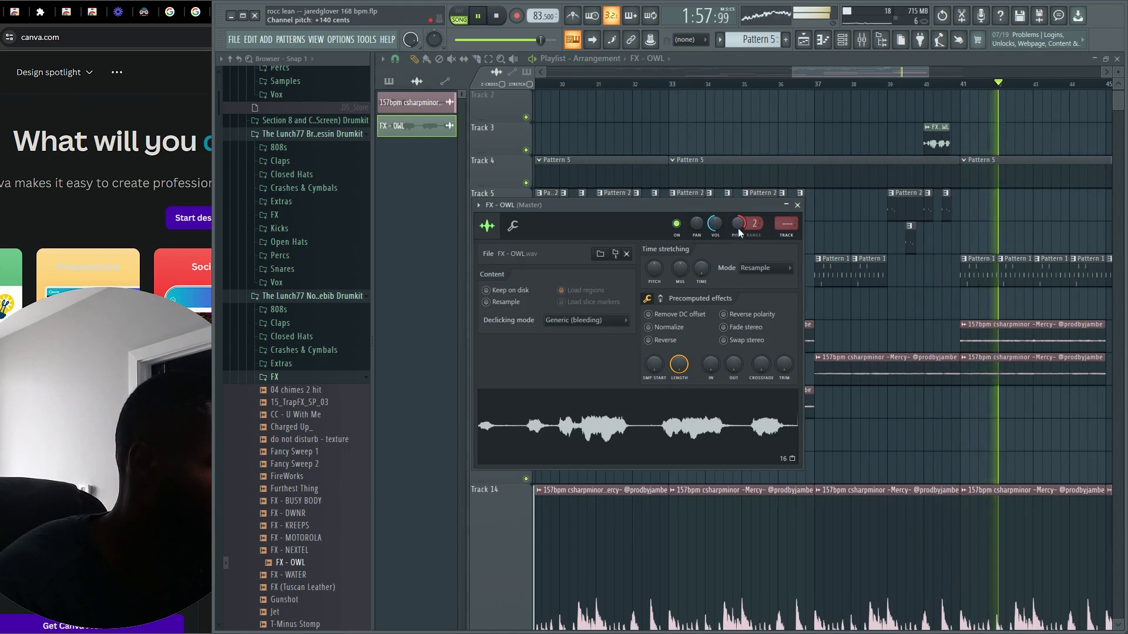
{"action": "scroll", "coordinate": [973, 225], "scroll_direction": "down", "scroll_amount": 4}
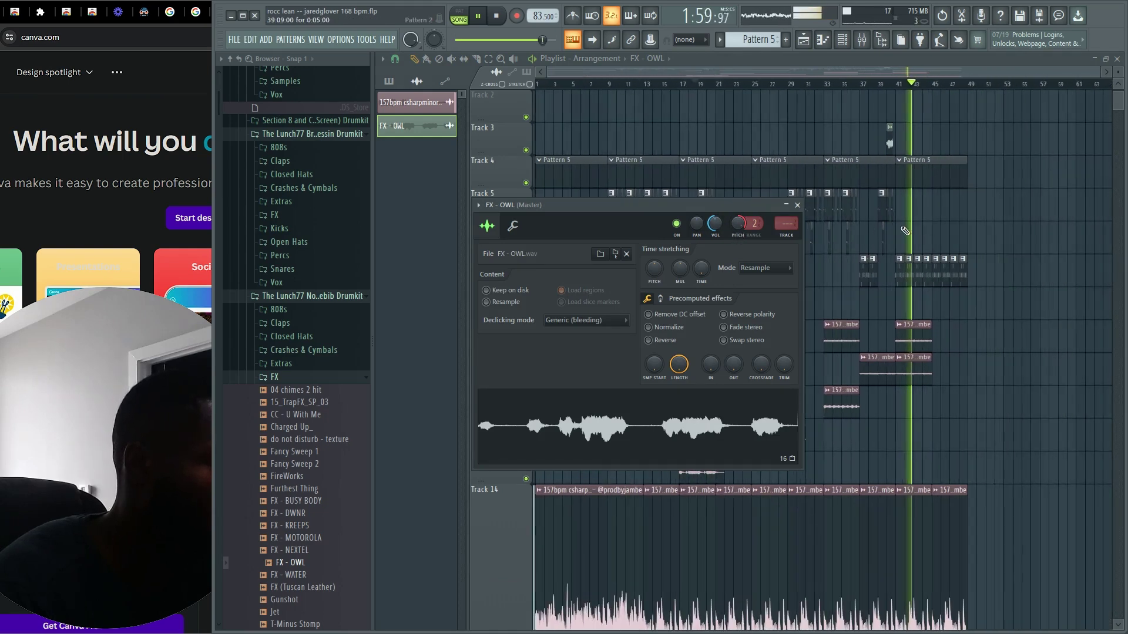
Set the FX - OWL channel's pitch range to 5, close its settings, and replace its bar 40 clip on Track 3 with one in bar 44.
{"action": "scroll", "coordinate": [973, 226], "scroll_direction": "up", "scroll_amount": 3}
{"action": "left_click_drag", "start_coordinate": [754, 223], "coordinate": [754, 215]}
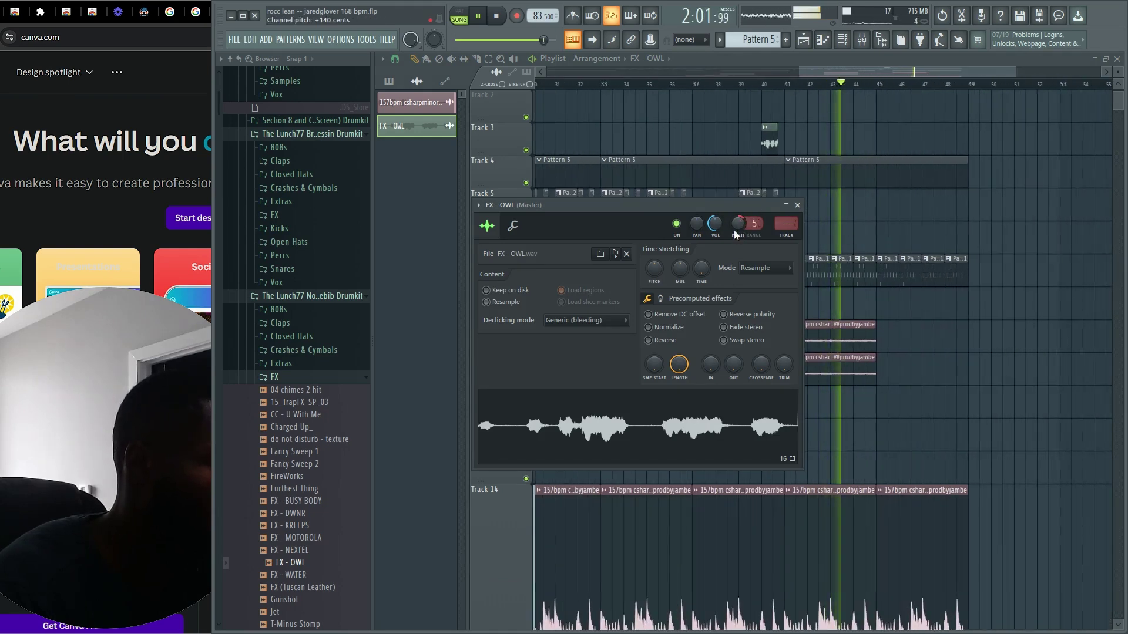
{"action": "left_click", "coordinate": [797, 205]}
{"action": "left_click", "coordinate": [868, 136]}
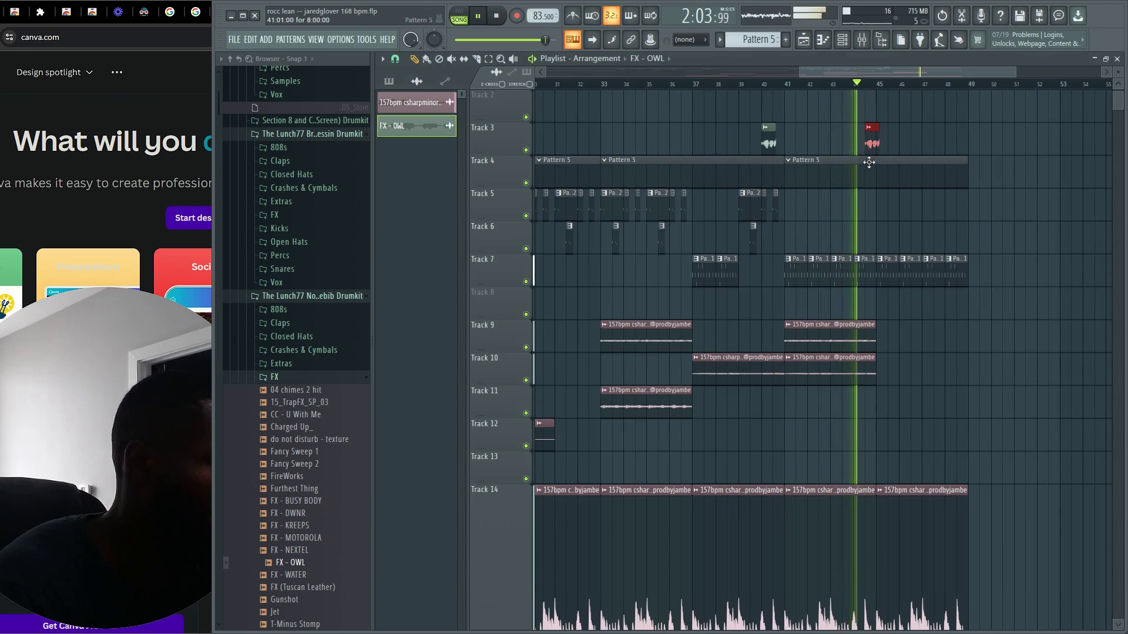
{"action": "right_click", "coordinate": [763, 143]}
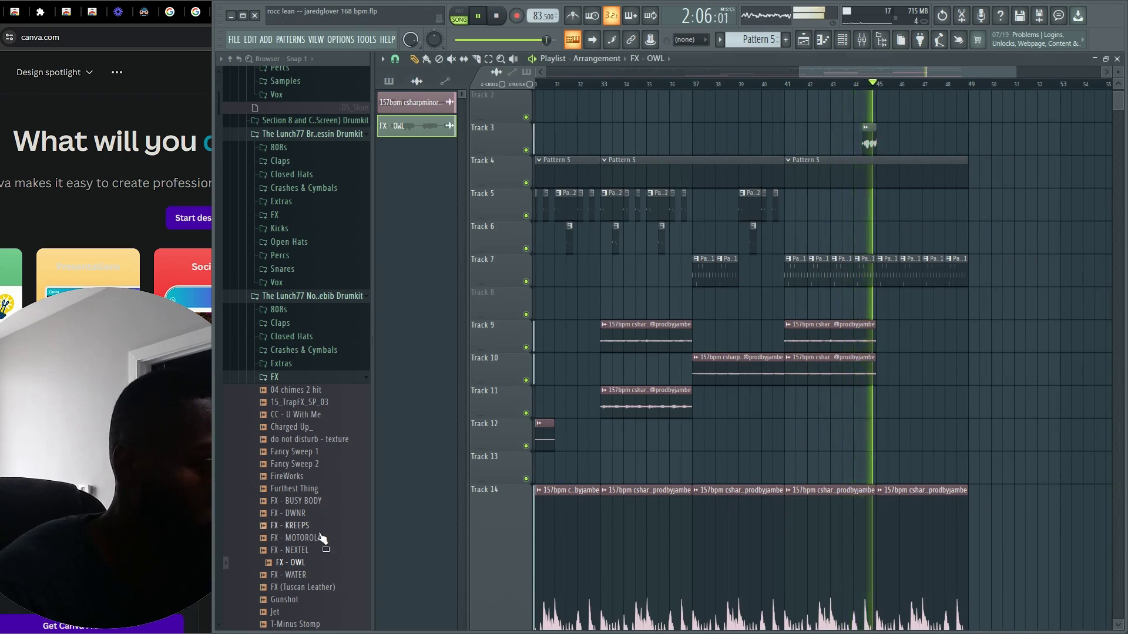
Preview the FX (Tuscan Leather) and Gunshot samples in the drumkit's FX folder.
{"action": "double_click", "coordinate": [869, 143]}
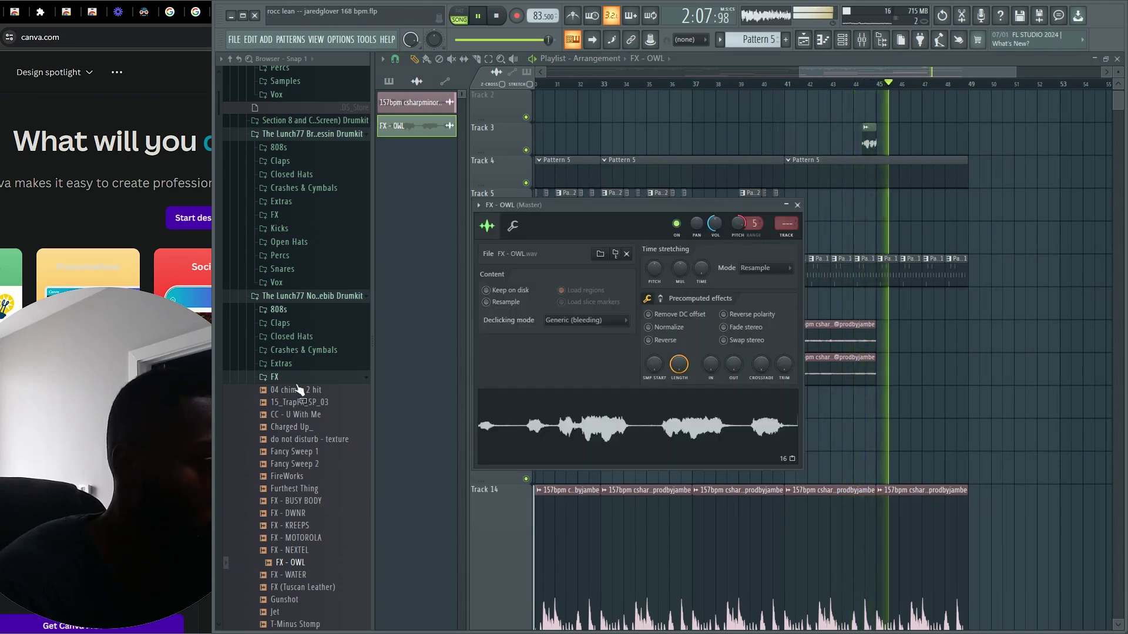
{"action": "left_click", "coordinate": [343, 575]}
{"action": "scroll", "coordinate": [312, 569], "scroll_direction": "down", "scroll_amount": 3}
{"action": "left_click", "coordinate": [299, 441]}
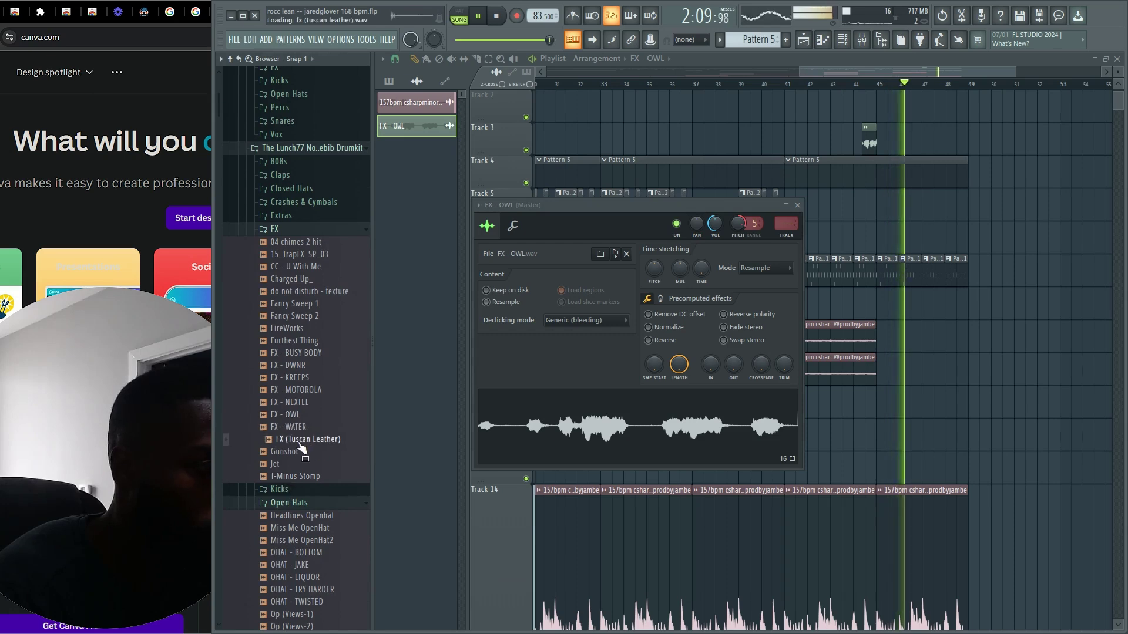
{"action": "left_click", "coordinate": [304, 464]}
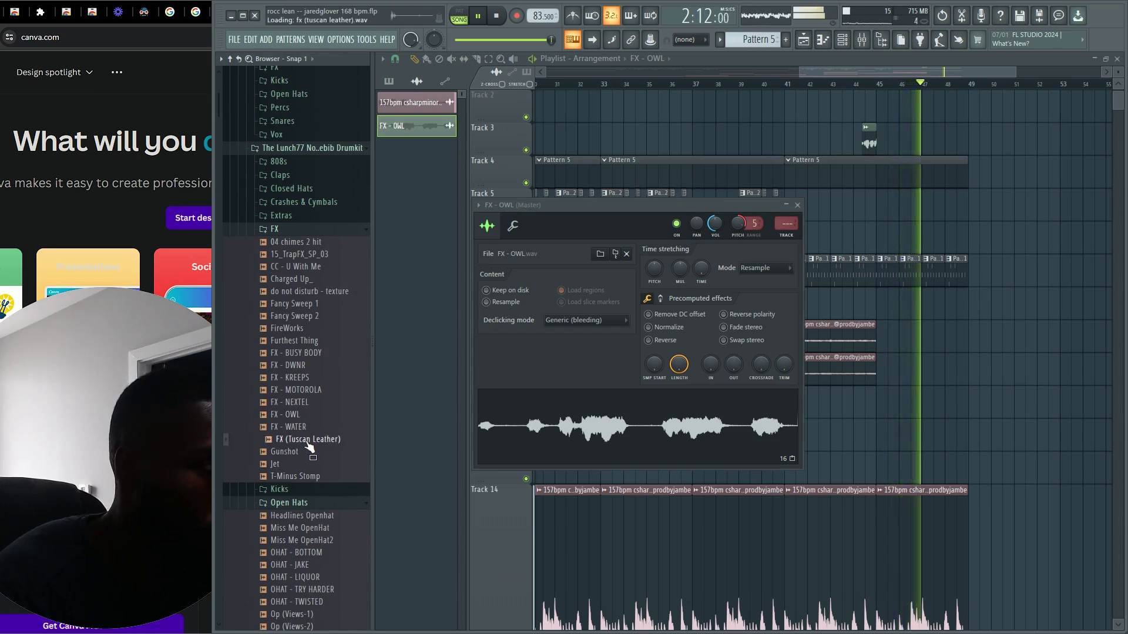
{"action": "left_click", "coordinate": [303, 452]}
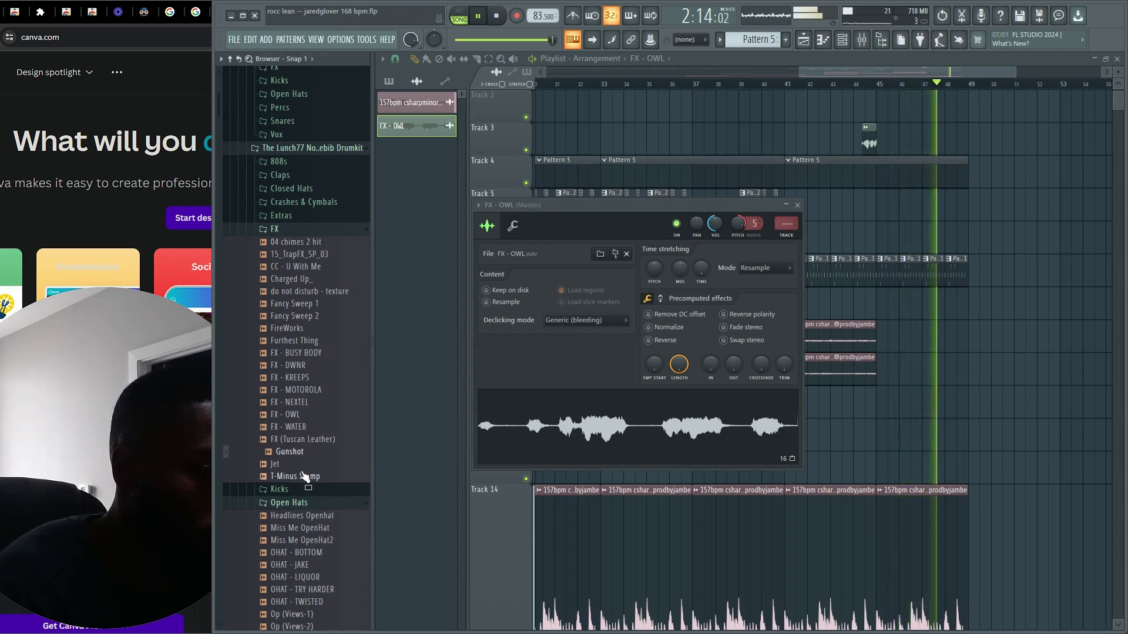
{"action": "left_click", "coordinate": [302, 455]}
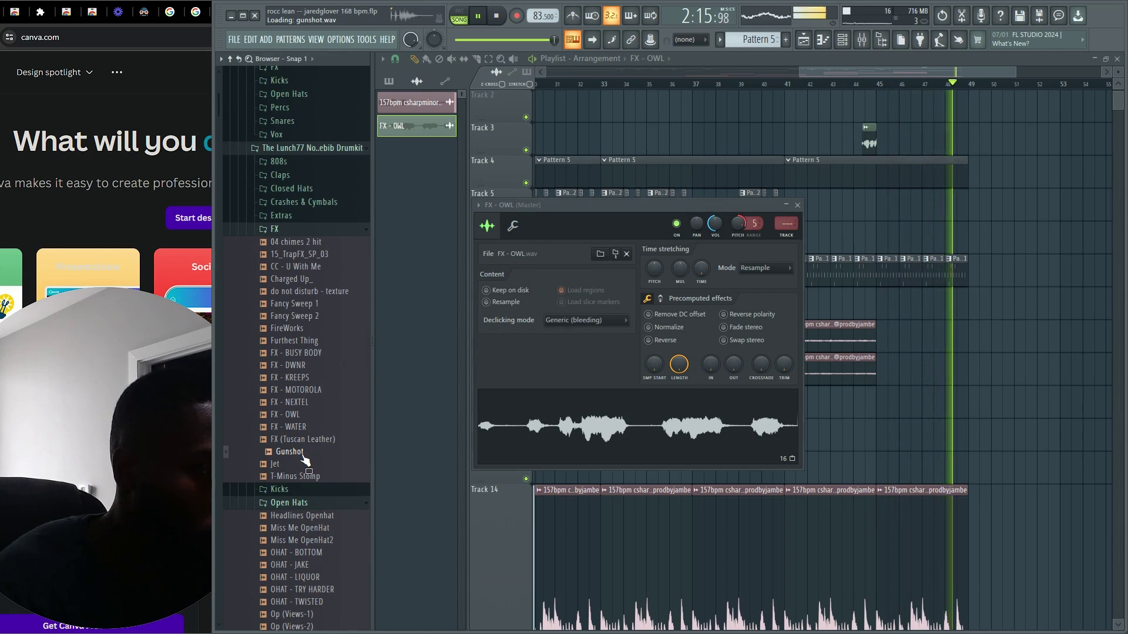
Load the Gunshot sample from the FX folder into the playlist on Track 2 near bar 38.
{"action": "left_click_drag", "start_coordinate": [305, 460], "coordinate": [718, 130]}
{"action": "left_click_drag", "start_coordinate": [851, 69], "coordinate": [523, 116]}
{"action": "scroll", "coordinate": [846, 189], "scroll_direction": "down", "scroll_amount": 3}
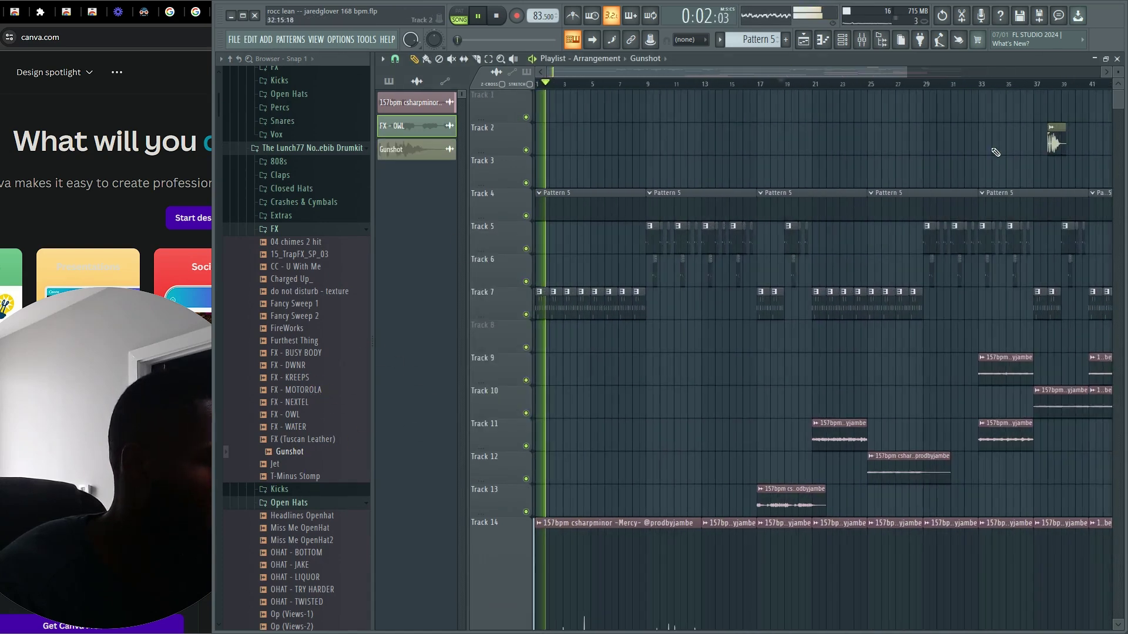
{"action": "scroll", "coordinate": [962, 214], "scroll_direction": "down", "scroll_amount": 4}
{"action": "scroll", "coordinate": [499, 260], "scroll_direction": "up", "scroll_amount": 6}
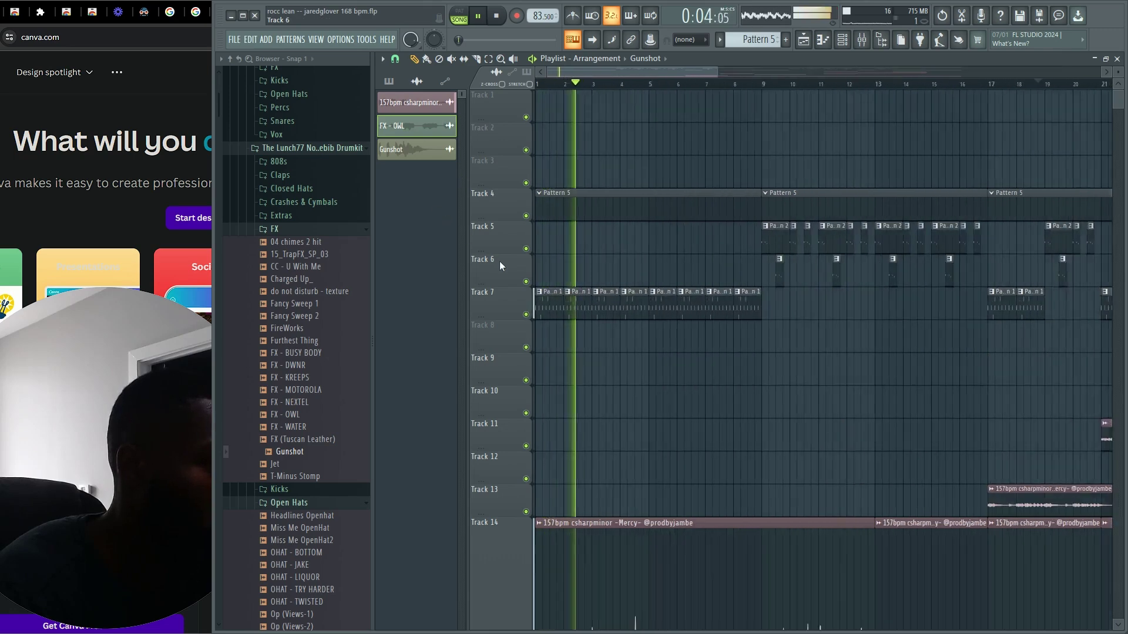
Restart playback and try a Gunshot clip on Track 3 in the middle of bar 1.
{"action": "key", "text": "space"}
{"action": "scroll", "coordinate": [559, 176], "scroll_direction": "up", "scroll_amount": 2}
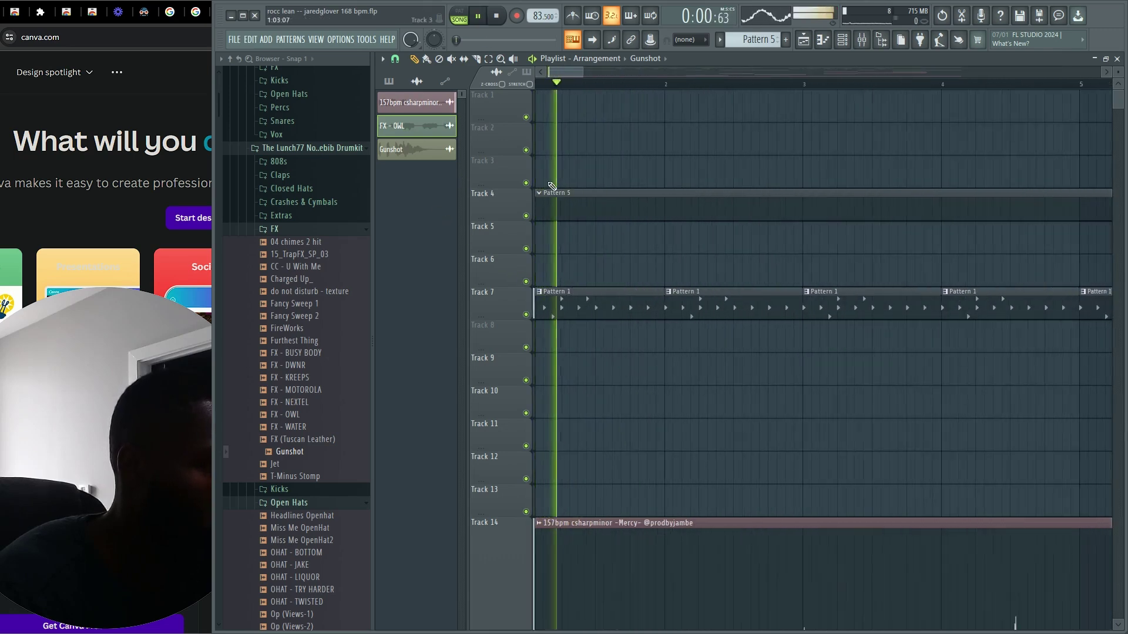
{"action": "left_click", "coordinate": [588, 177]}
{"action": "right_click", "coordinate": [599, 180]}
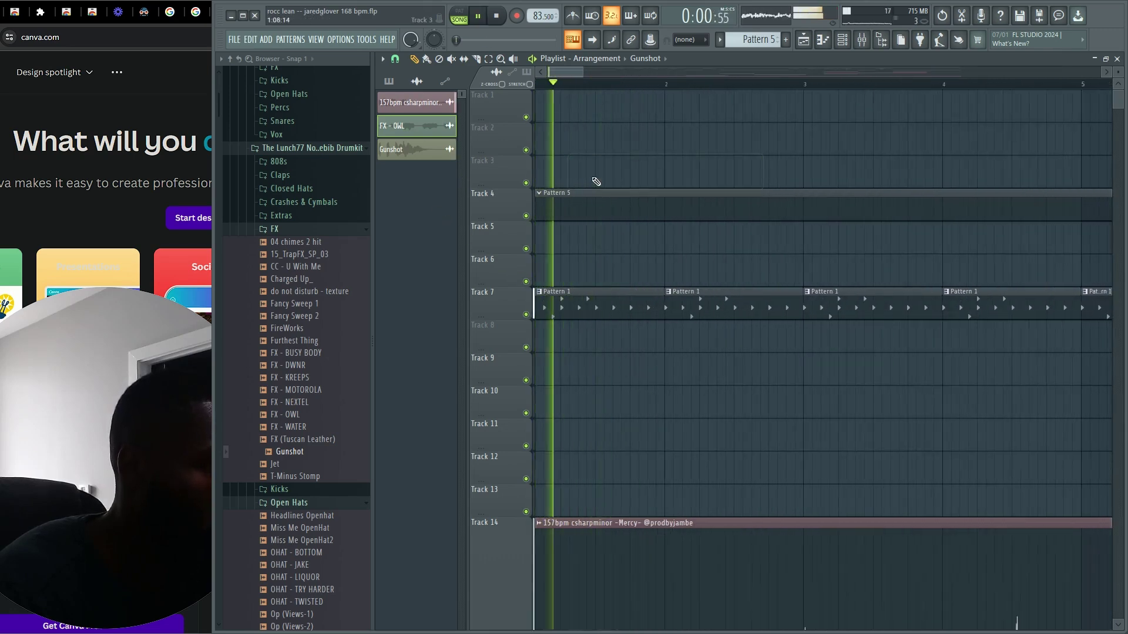
{"action": "left_click", "coordinate": [593, 179]}
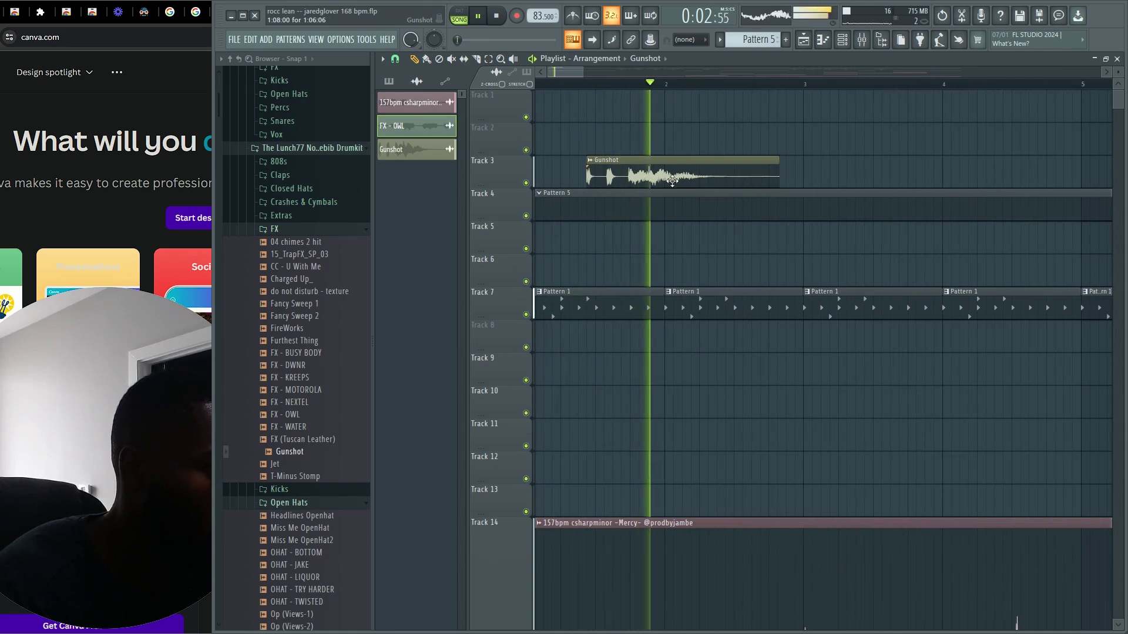
Place a Gunshot clip on Track 3 in bar 9 and delete the one in bar 1.
{"action": "scroll", "coordinate": [726, 211], "scroll_direction": "down", "scroll_amount": 2}
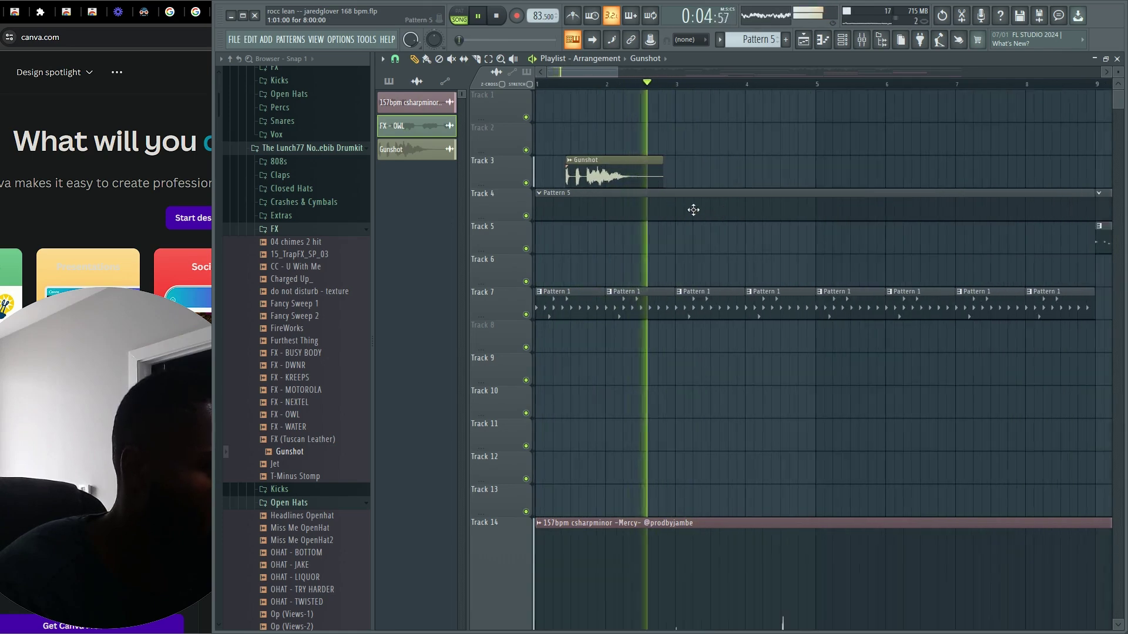
{"action": "scroll", "coordinate": [611, 182], "scroll_direction": "down", "scroll_amount": 2}
{"action": "left_click_drag", "start_coordinate": [816, 157], "coordinate": [869, 156]}
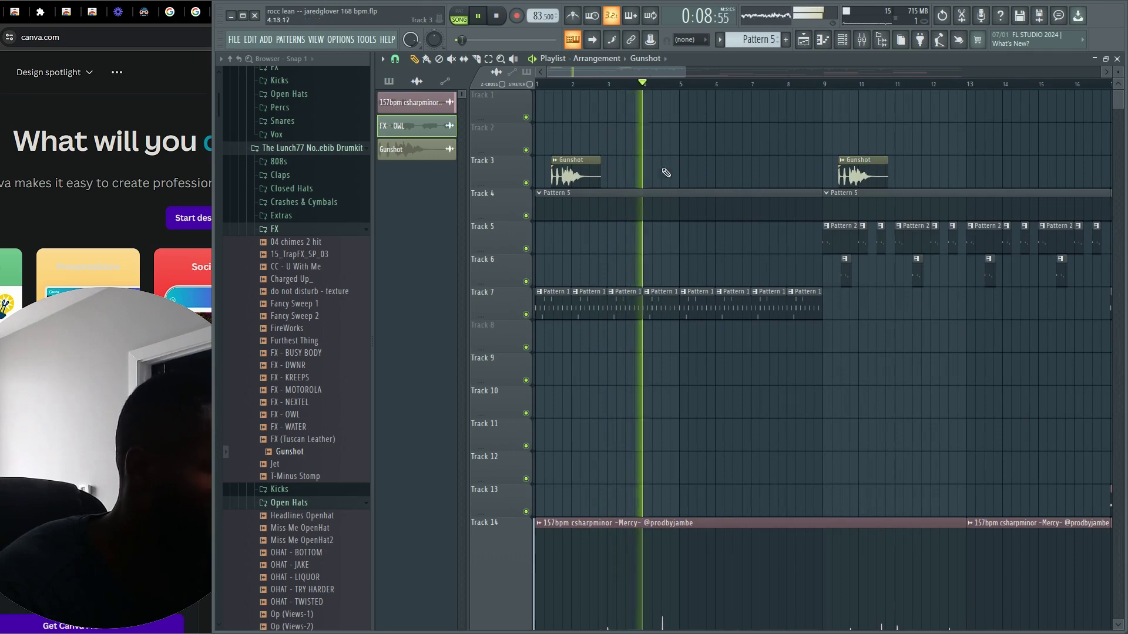
{"action": "right_click", "coordinate": [582, 175]}
Look through the drumkit's Extras, Crashes & Cymbals and Vox folders and preview the OneHunnid(1) vocal.
{"action": "left_click", "coordinate": [290, 230]}
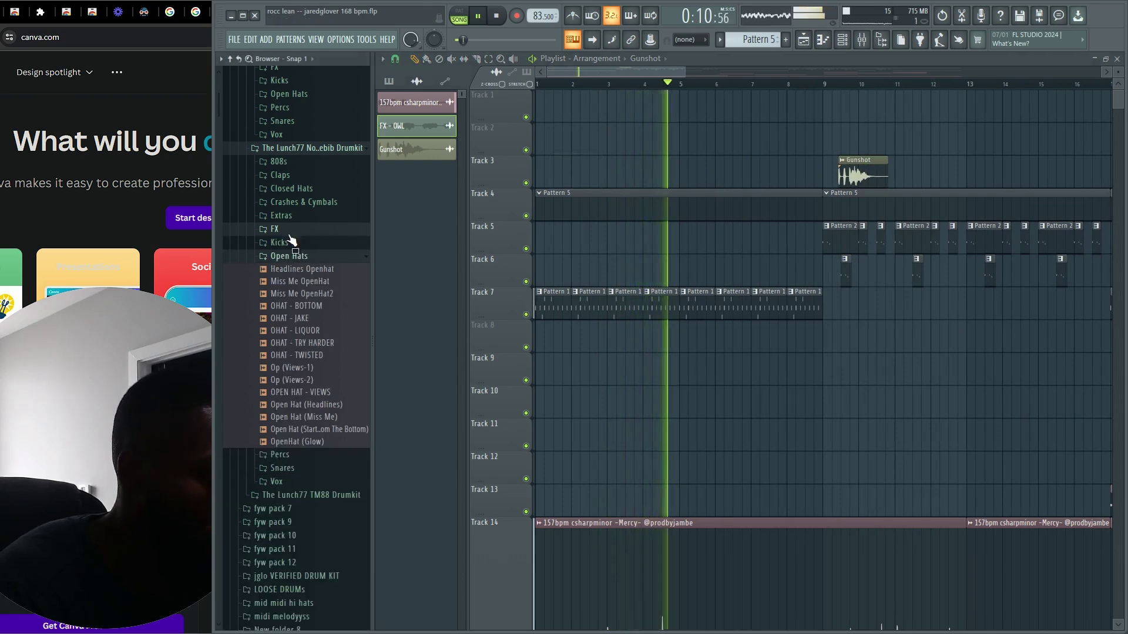
{"action": "left_click", "coordinate": [290, 218]}
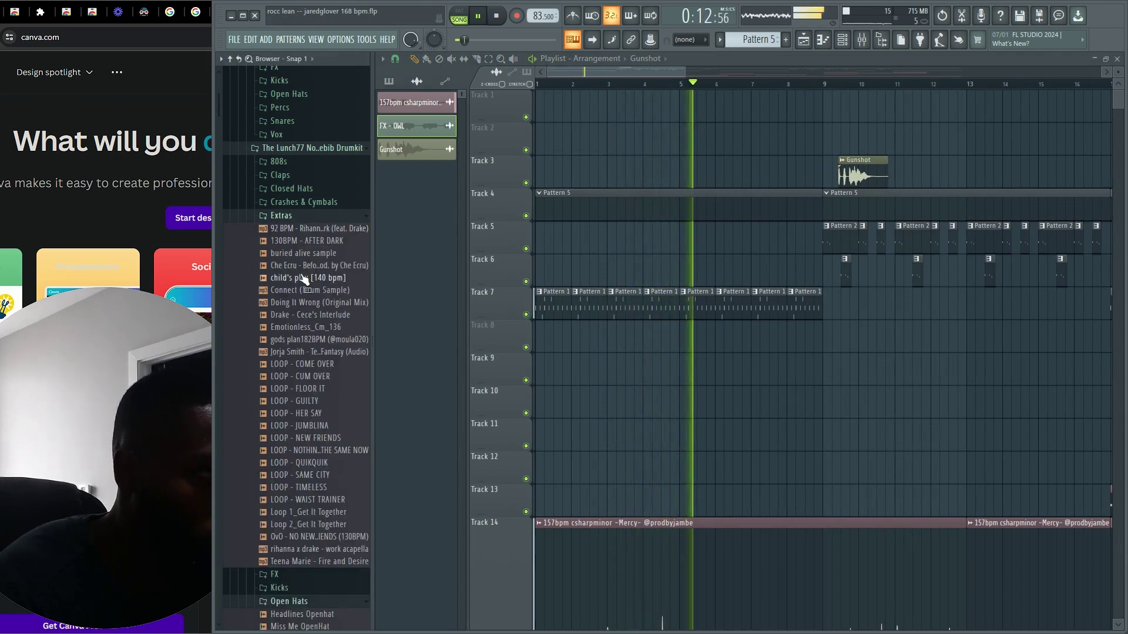
{"action": "left_click", "coordinate": [297, 215]}
{"action": "left_click", "coordinate": [293, 201]}
{"action": "left_click", "coordinate": [318, 318]}
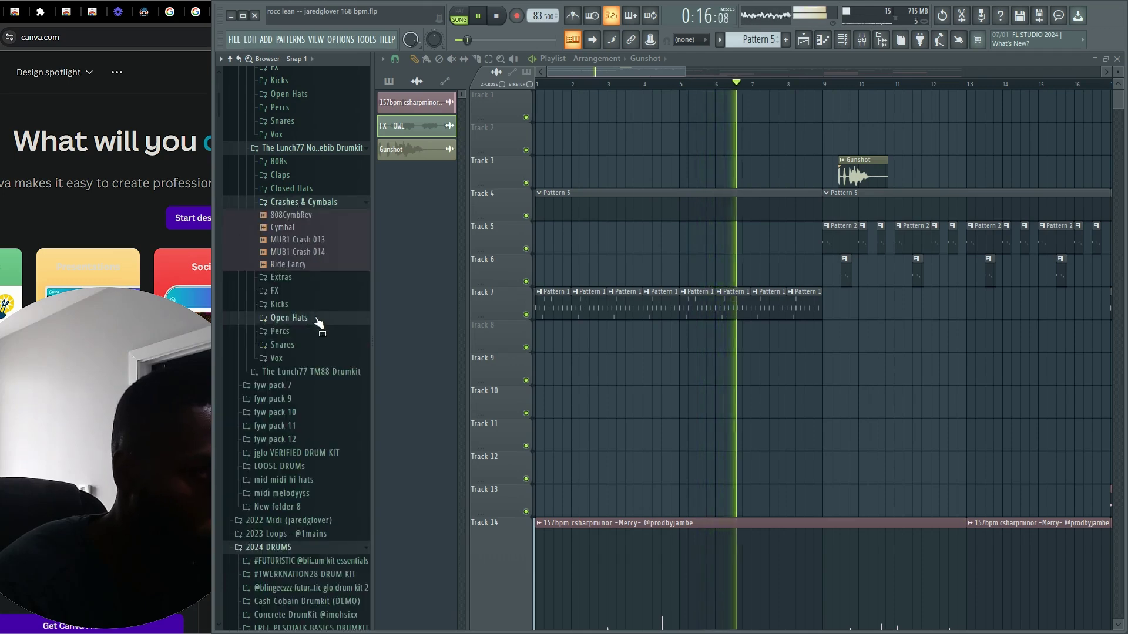
{"action": "left_click", "coordinate": [293, 357]}
{"action": "left_click", "coordinate": [323, 435]}
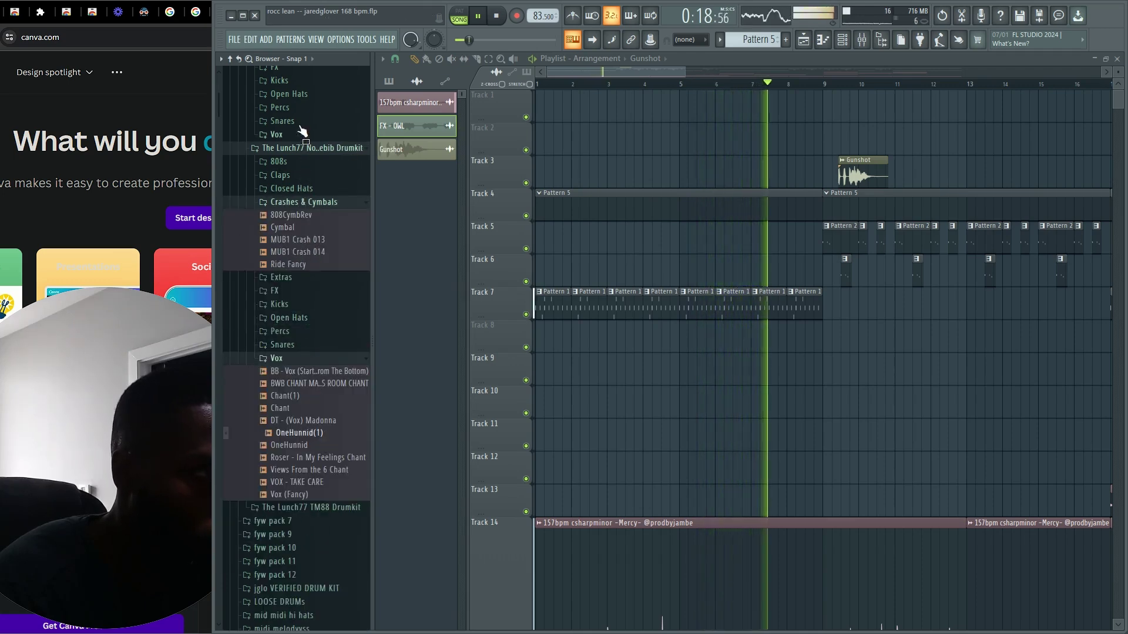
Find fx_avatar in the other Lunch77 drumkit's FX folder and place clips of it on Track 10 in bars 8 and 10.
{"action": "scroll", "coordinate": [279, 300], "scroll_direction": "up", "scroll_amount": 5}
{"action": "left_click", "coordinate": [276, 291]}
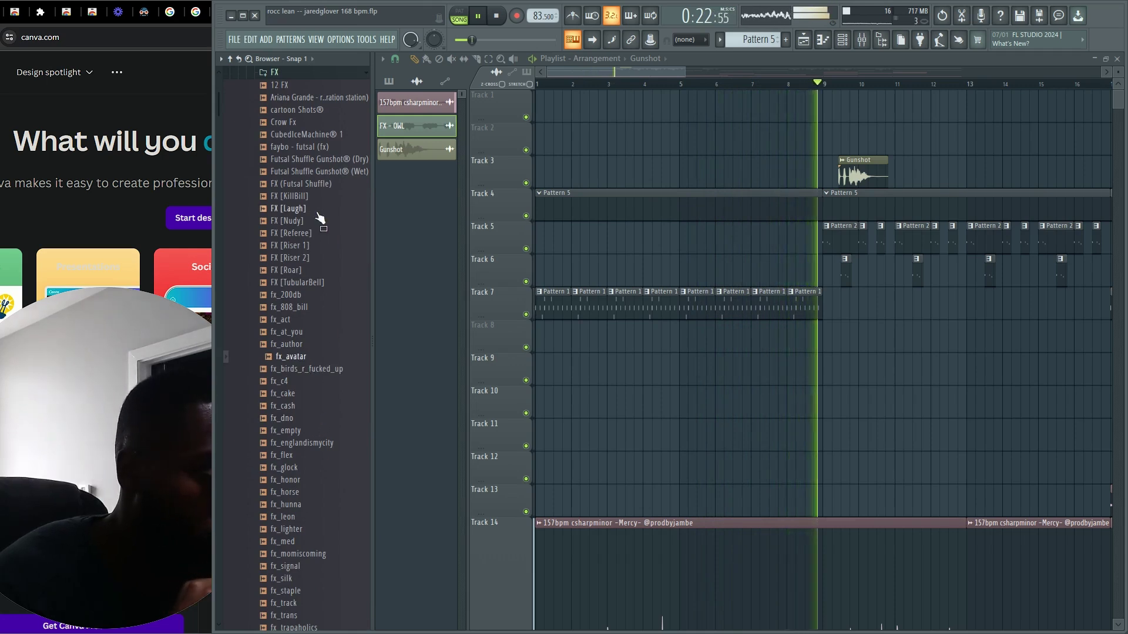
{"action": "scroll", "coordinate": [318, 223], "scroll_direction": "up", "scroll_amount": 3}
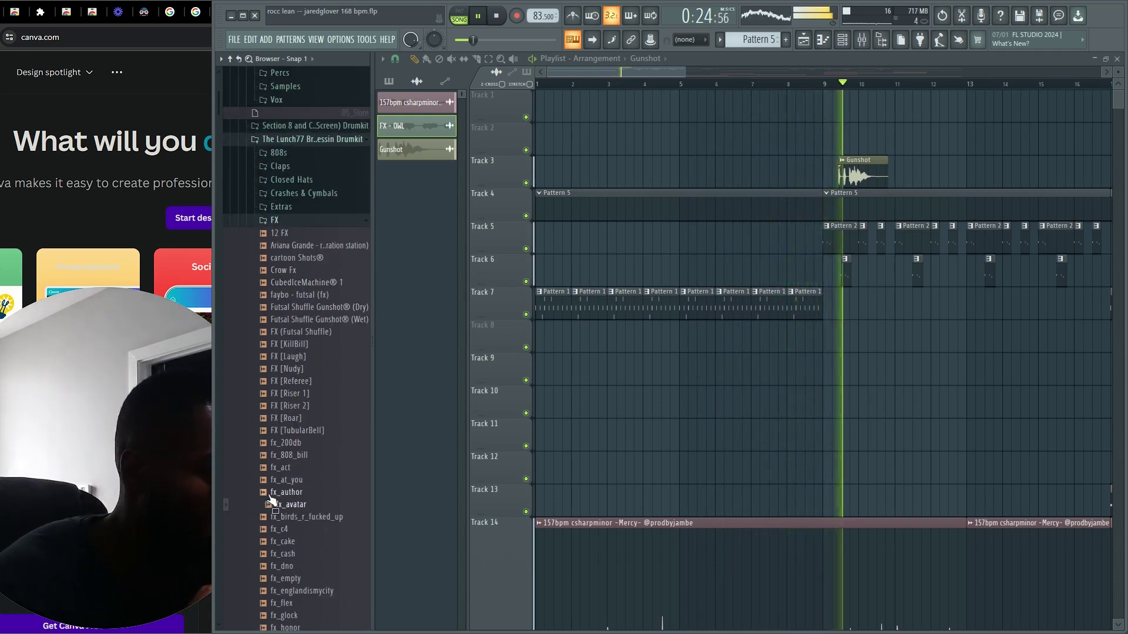
{"action": "left_click_drag", "start_coordinate": [283, 516], "coordinate": [788, 392]}
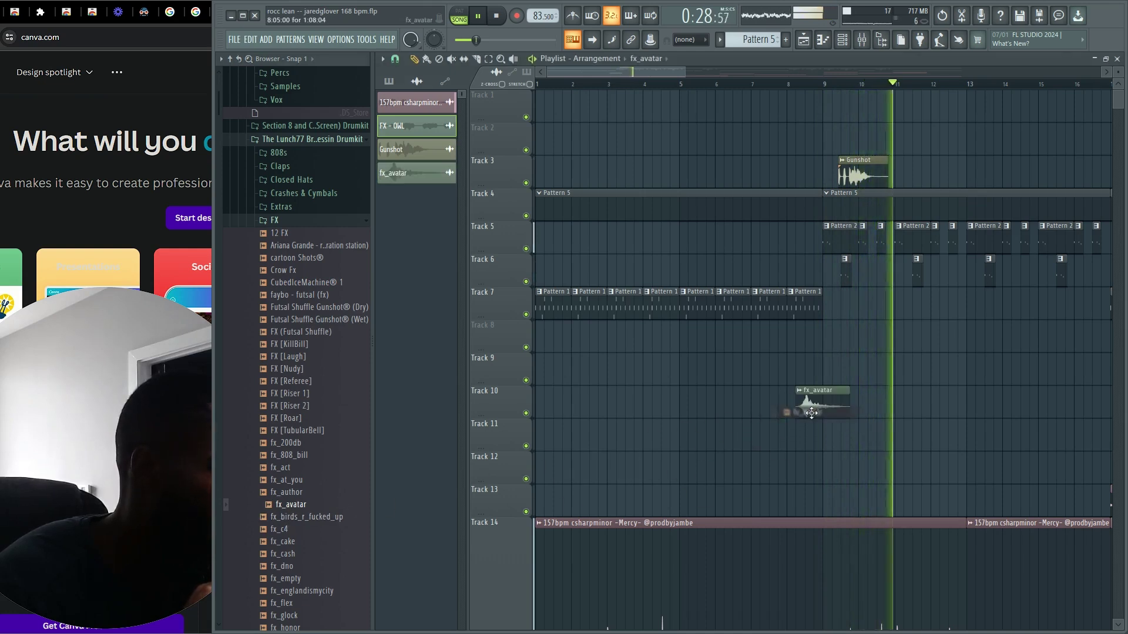
{"action": "left_click", "coordinate": [887, 414]}
Play the arrangement from bar 7 and move the second fx_avatar clip on Track 10 slightly earlier within bar 10.
{"action": "left_click", "coordinate": [776, 86]}
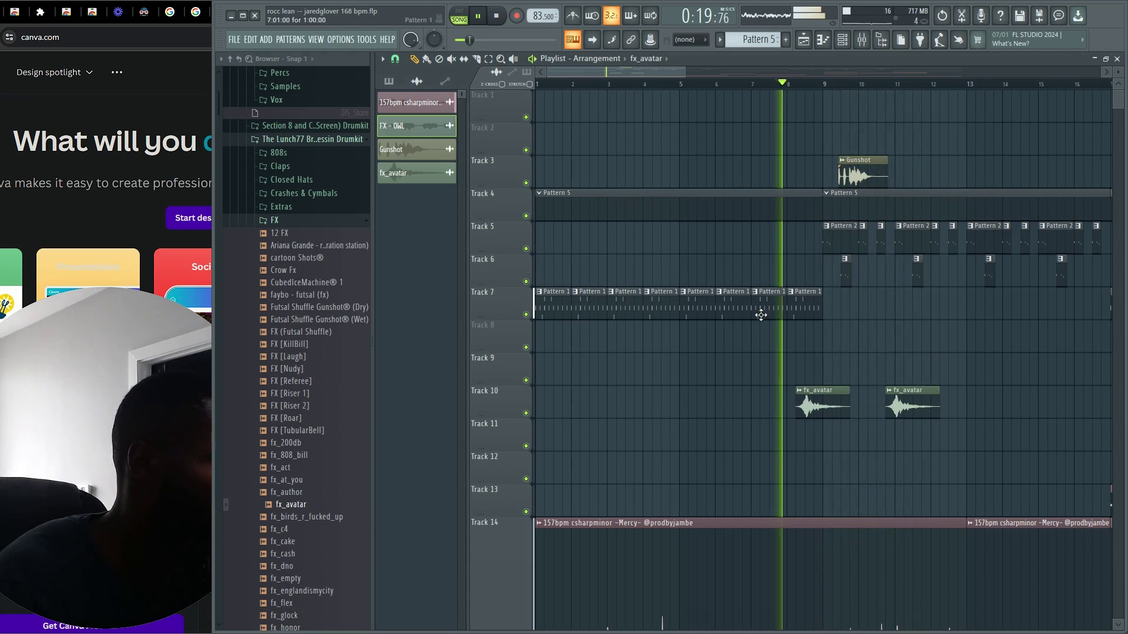
{"action": "left_click", "coordinate": [818, 407]}
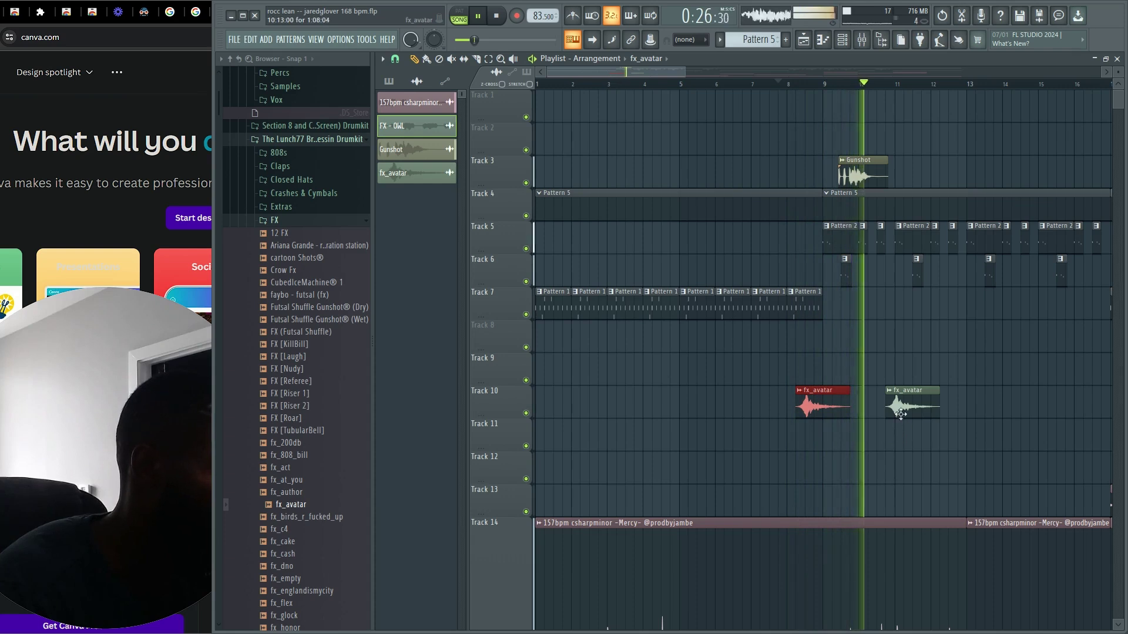
{"action": "left_click_drag", "start_coordinate": [907, 407], "coordinate": [899, 407]}
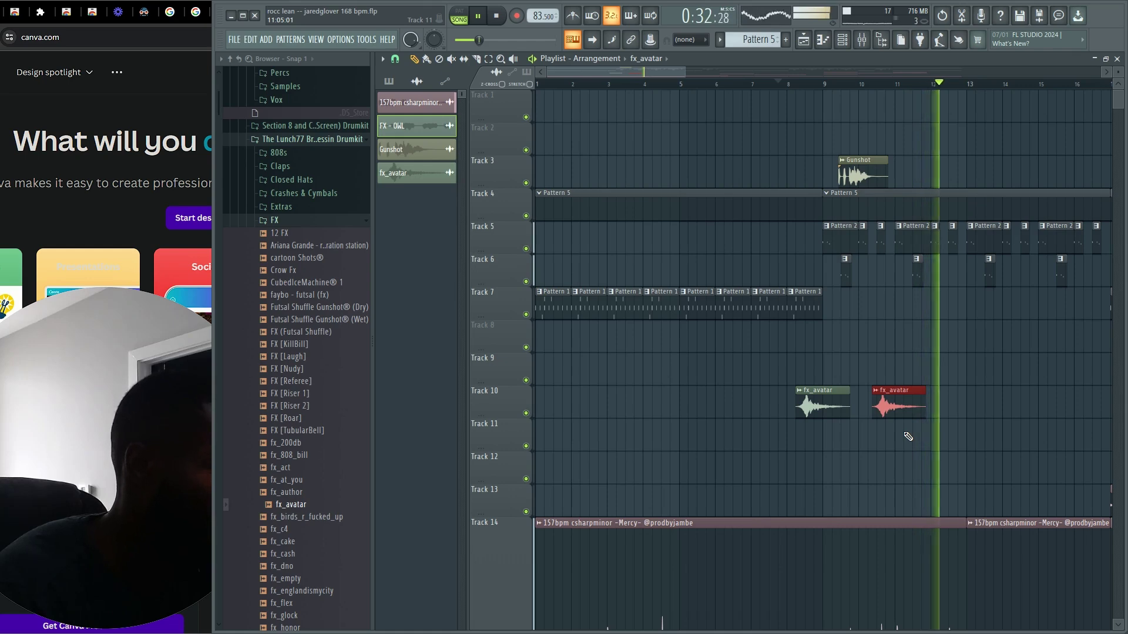
Play back from bar 12 and delete the Pattern 2 clips on Tracks 5 and 6 in bars 13 to 16.
{"action": "scroll", "coordinate": [747, 443], "scroll_direction": "down", "scroll_amount": 2}
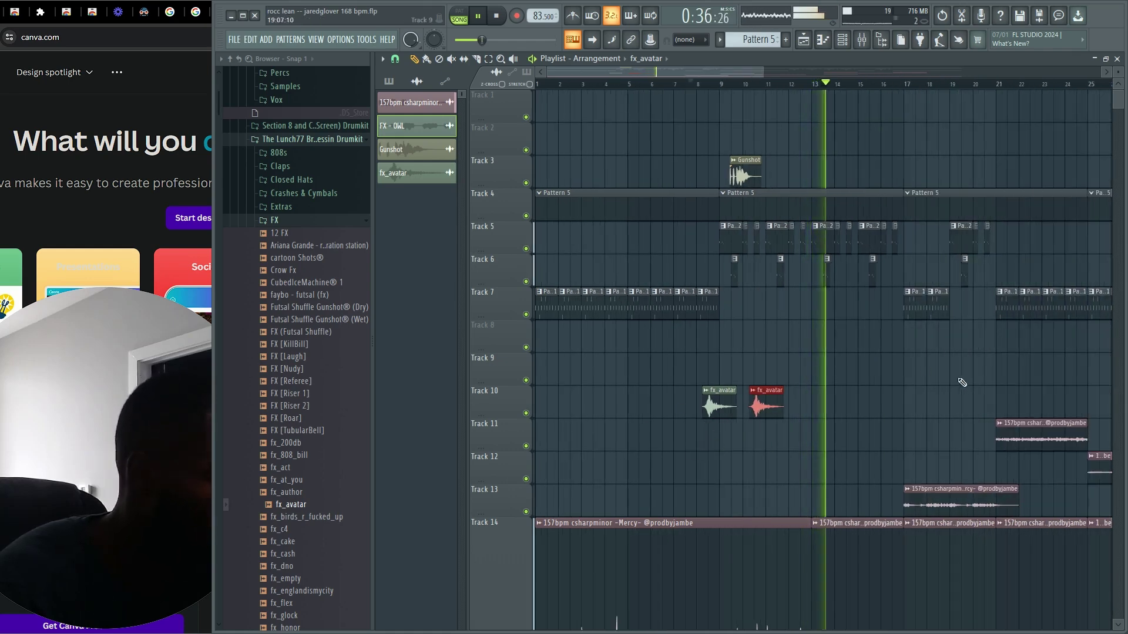
{"action": "scroll", "coordinate": [822, 403], "scroll_direction": "up", "scroll_amount": 2}
{"action": "left_click", "coordinate": [639, 85]}
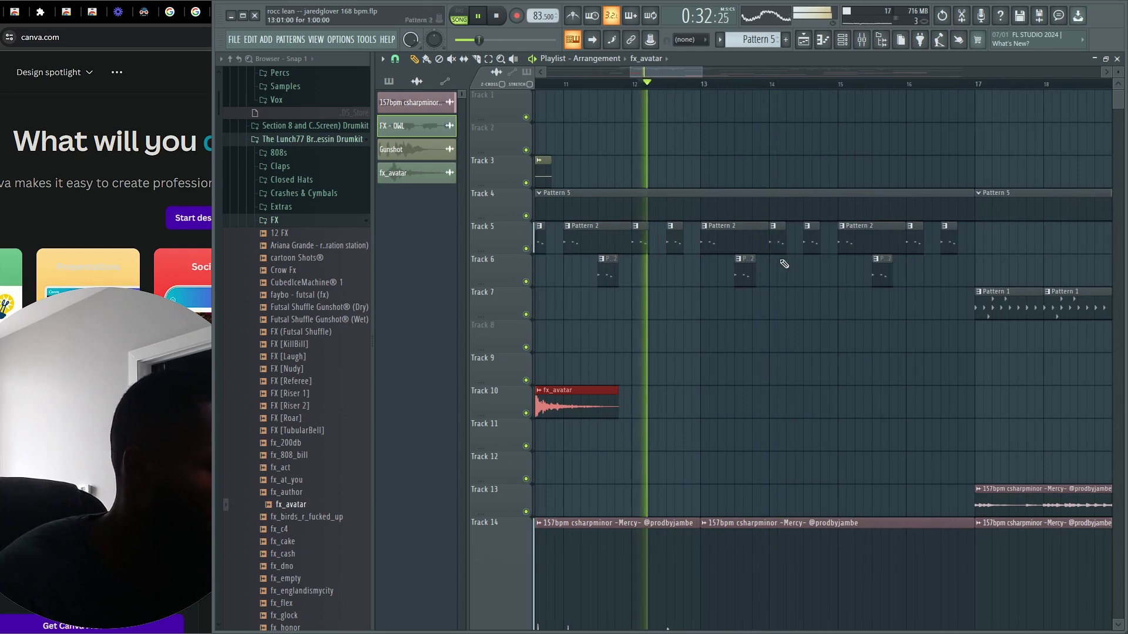
{"action": "scroll", "coordinate": [783, 377], "scroll_direction": "up", "scroll_amount": 2}
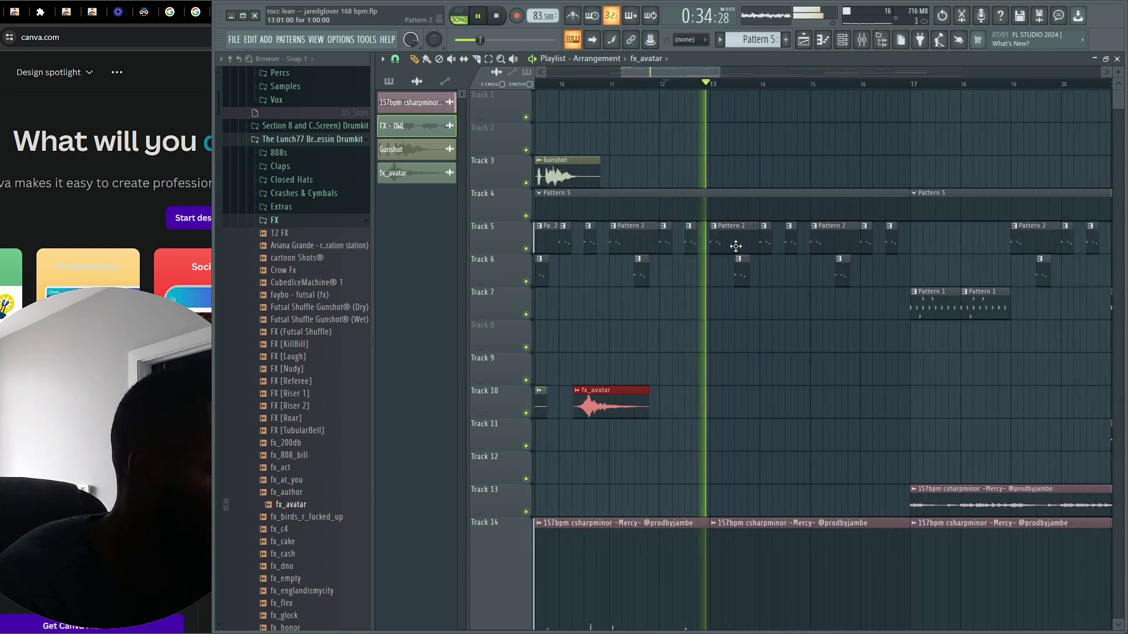
{"action": "key", "text": "space"}
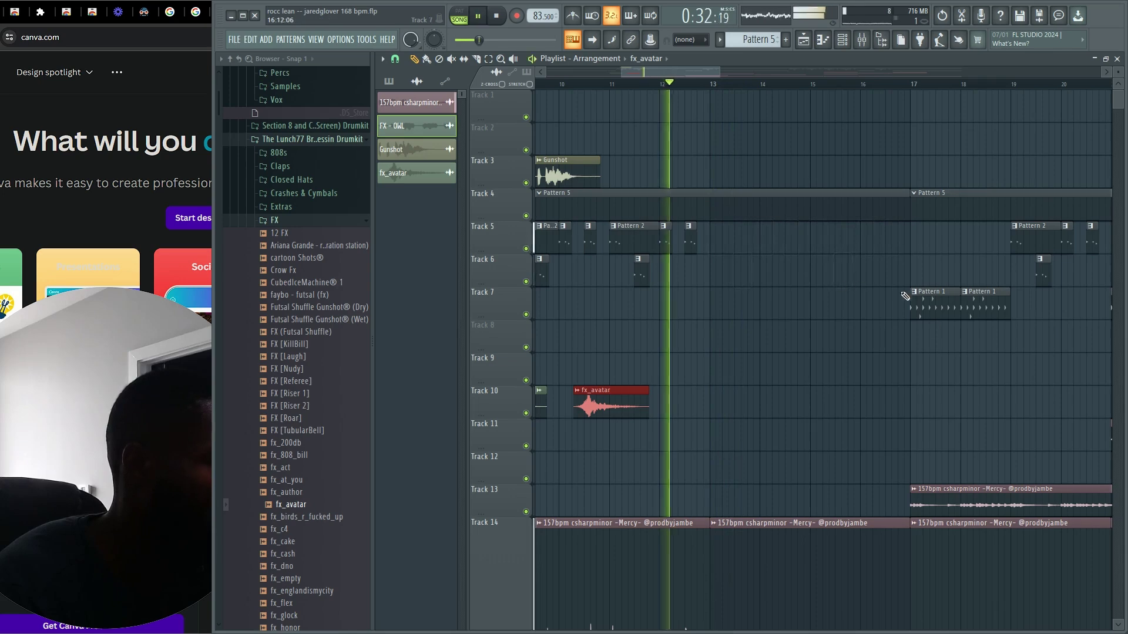
Fill bars 13 to 16 on Track 7 with copies of the two Pattern 1 clips from bars 17 and 18.
{"action": "left_click_drag", "start_coordinate": [905, 296], "coordinate": [735, 309]}
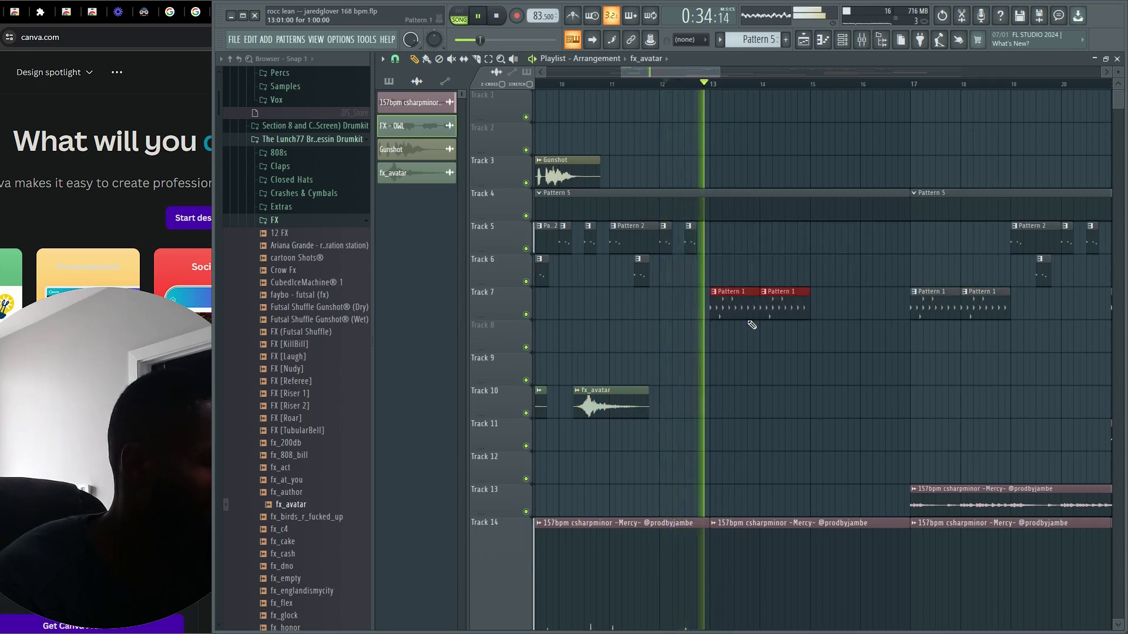
{"action": "scroll", "coordinate": [801, 353], "scroll_direction": "down", "scroll_amount": 2}
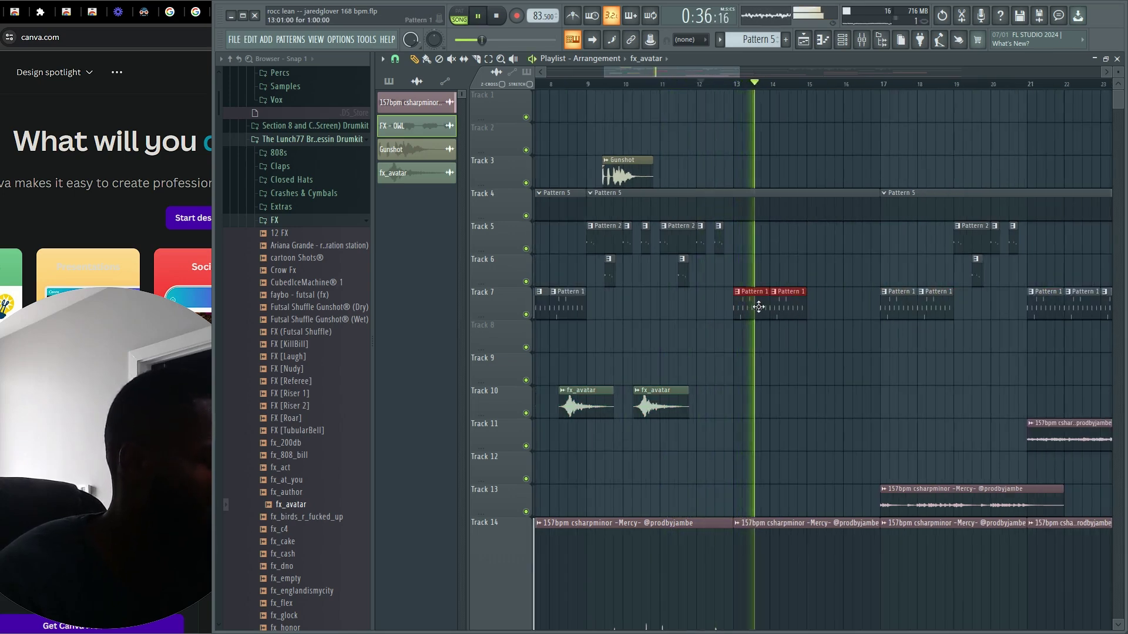
{"action": "left_click_drag", "start_coordinate": [758, 306], "coordinate": [822, 312]}
{"action": "left_click", "coordinate": [843, 347], "text": "ctrl"}
{"action": "scroll", "coordinate": [859, 397], "scroll_direction": "down", "scroll_amount": 1}
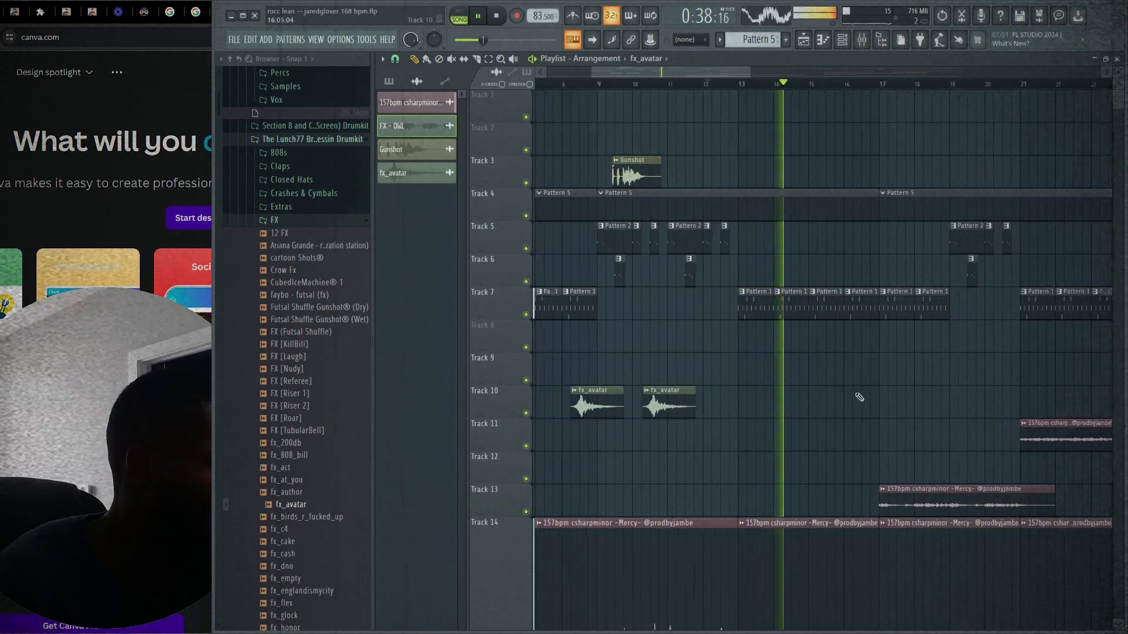
Replace the Pattern 1 clip in bar 16 with shortened Pattern 2 clips on Track 5 at bar 16 and Track 6 half a bar after it.
{"action": "scroll", "coordinate": [914, 391], "scroll_direction": "down", "scroll_amount": 3}
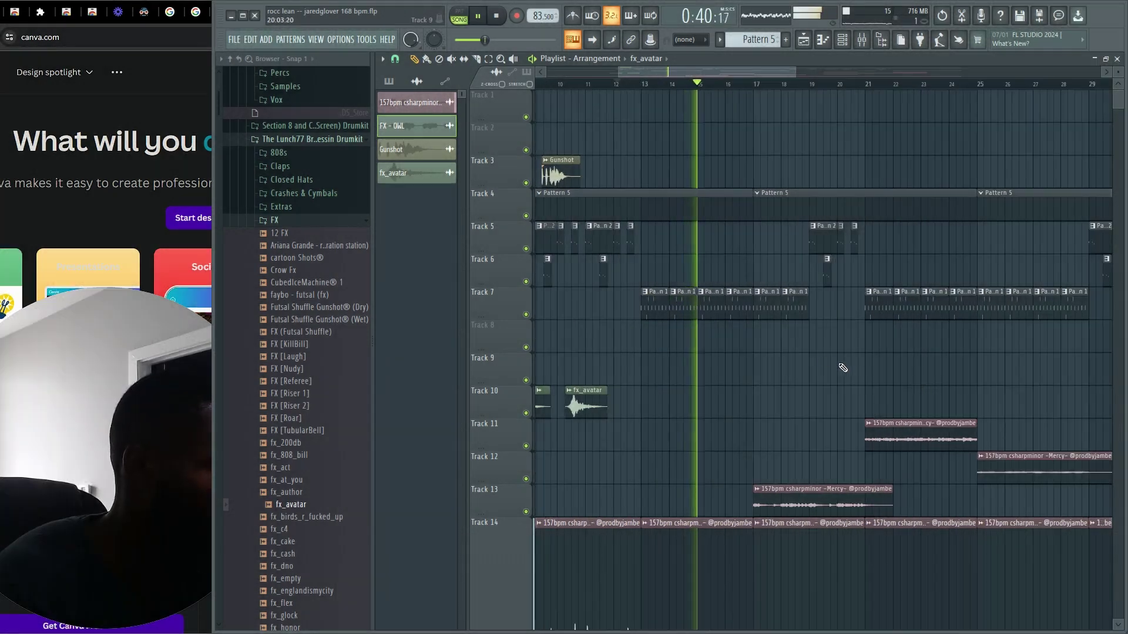
{"action": "scroll", "coordinate": [824, 363], "scroll_direction": "up", "scroll_amount": 3}
{"action": "left_click_drag", "start_coordinate": [816, 243], "coordinate": [662, 251]}
{"action": "right_click", "coordinate": [672, 303]}
{"action": "left_click", "coordinate": [675, 270]}
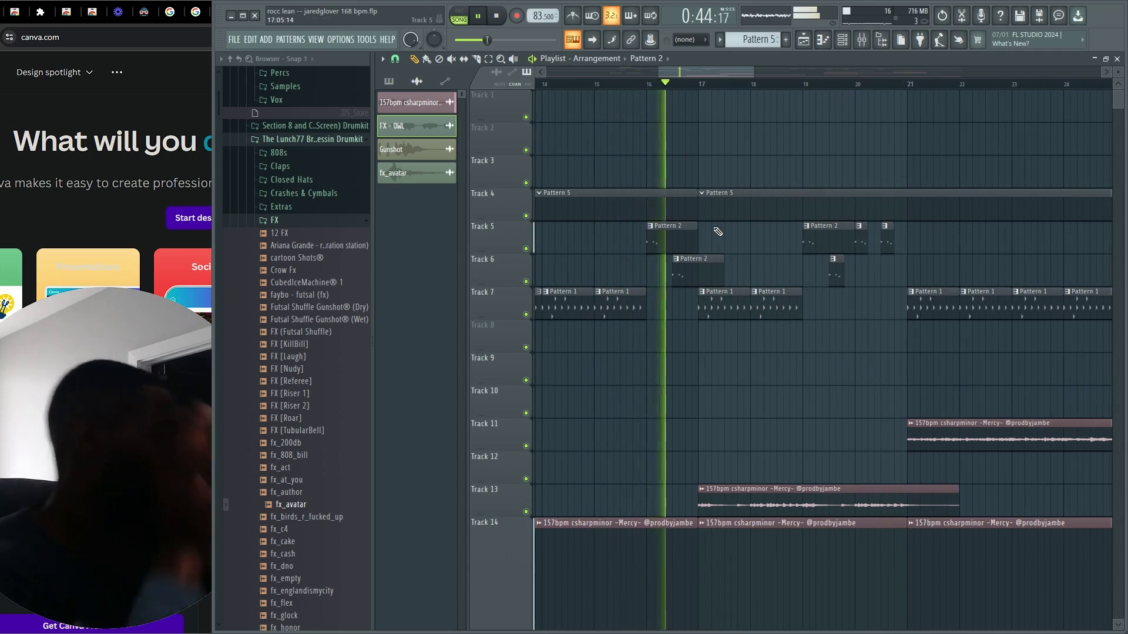
{"action": "left_click_drag", "start_coordinate": [717, 223], "coordinate": [671, 247]}
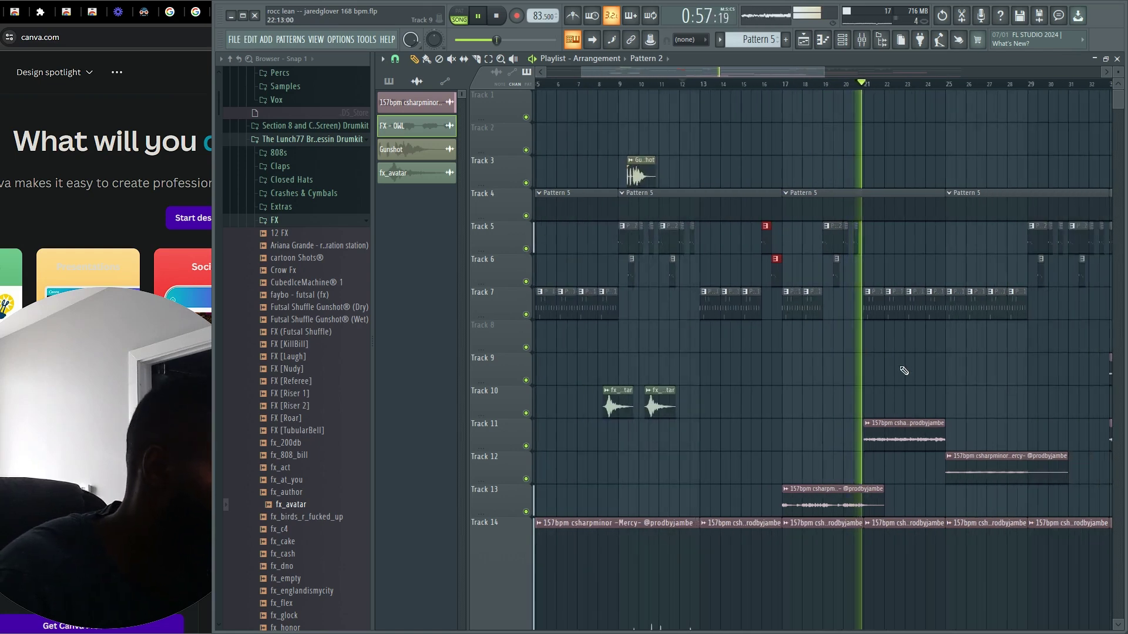
Move the Gunshot clip in bar 9 from Track 3 down to Track 9, above the fx_avatar clips.
{"action": "scroll", "coordinate": [904, 370], "scroll_direction": "down", "scroll_amount": 3, "text": "ctrl"}
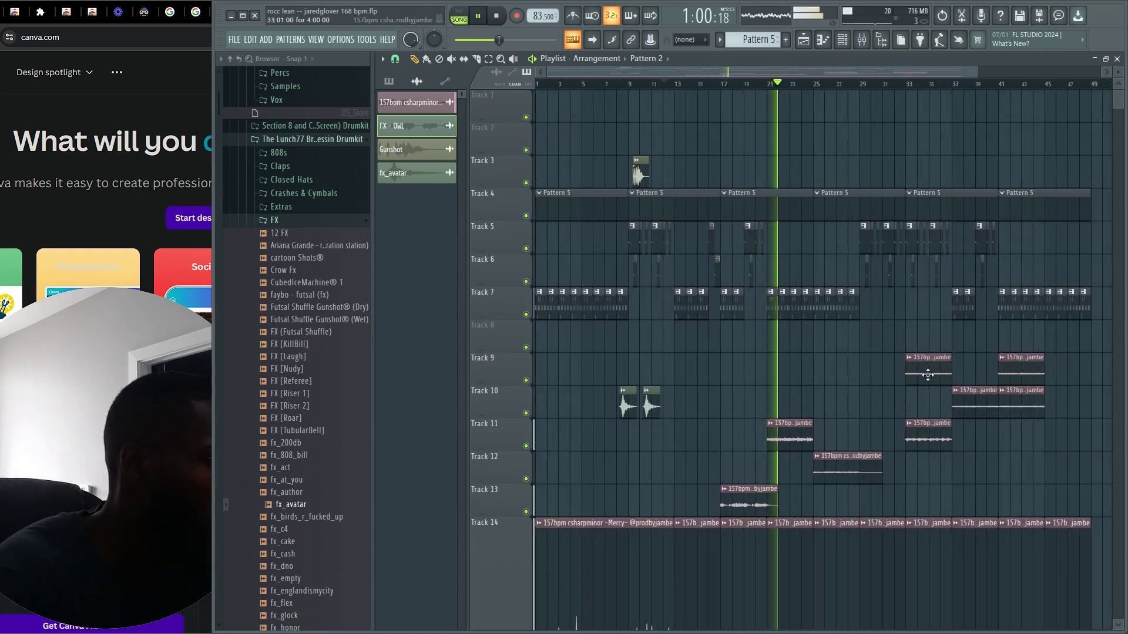
{"action": "scroll", "coordinate": [925, 373], "scroll_direction": "down", "scroll_amount": 2}
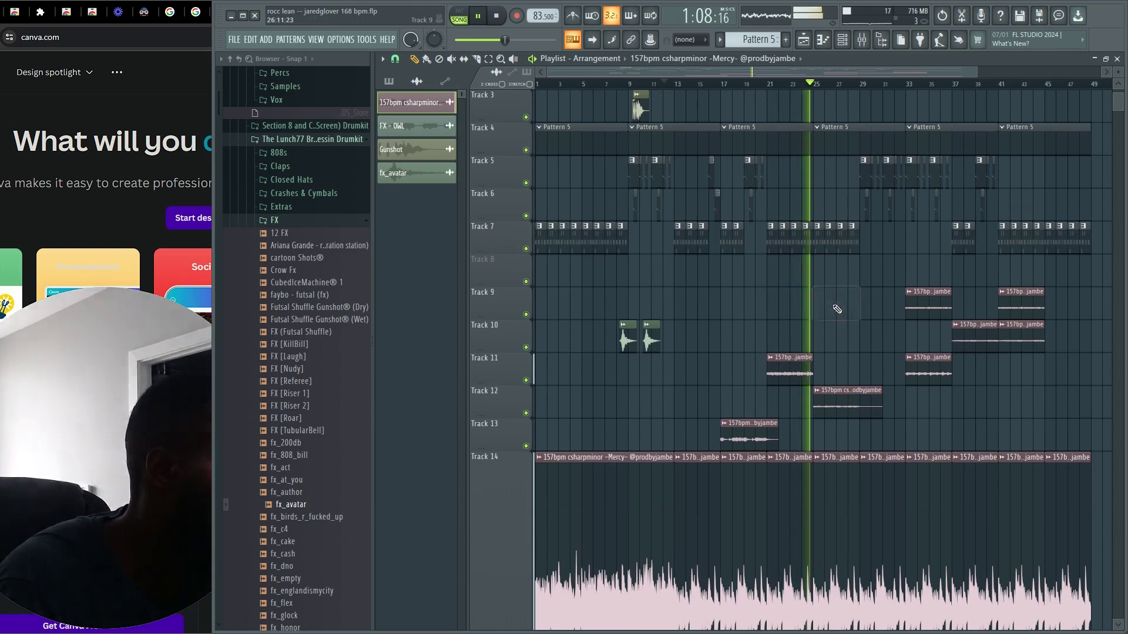
{"action": "scroll", "coordinate": [828, 374], "scroll_direction": "down", "scroll_amount": 4}
{"action": "scroll", "coordinate": [811, 385], "scroll_direction": "up", "scroll_amount": 6}
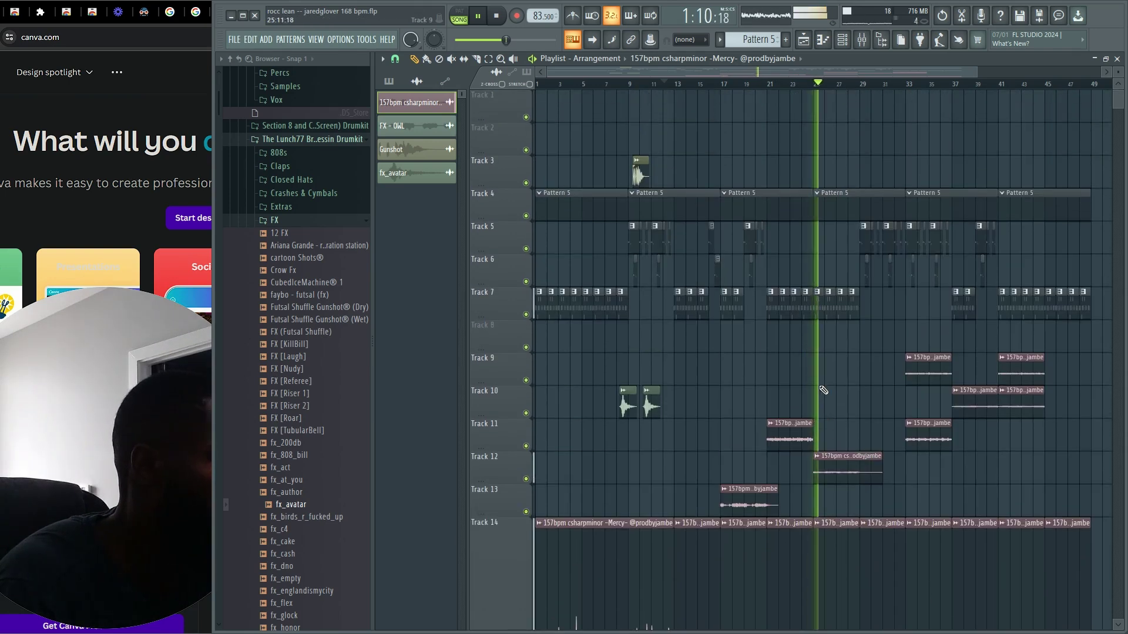
{"action": "left_click_drag", "start_coordinate": [637, 171], "coordinate": [638, 270]}
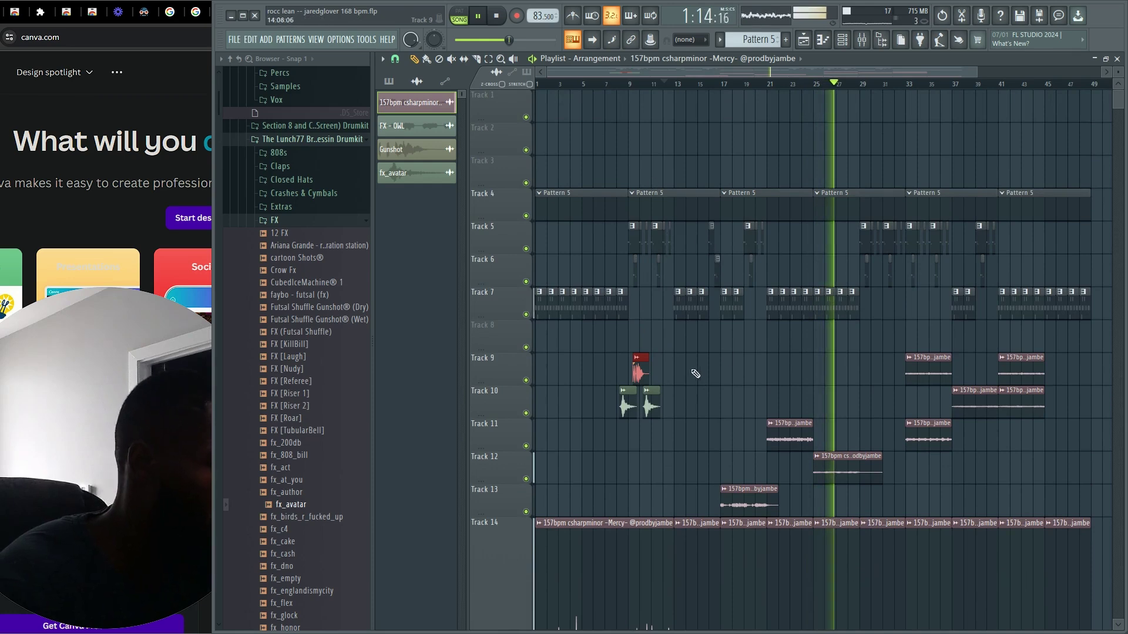
Copy the Gunshot and two fx_avatar clips to bars 28 to 31, and move the Gunshot copy slightly earlier in bar 29.
{"action": "left_click_drag", "start_coordinate": [688, 371], "coordinate": [590, 433]}
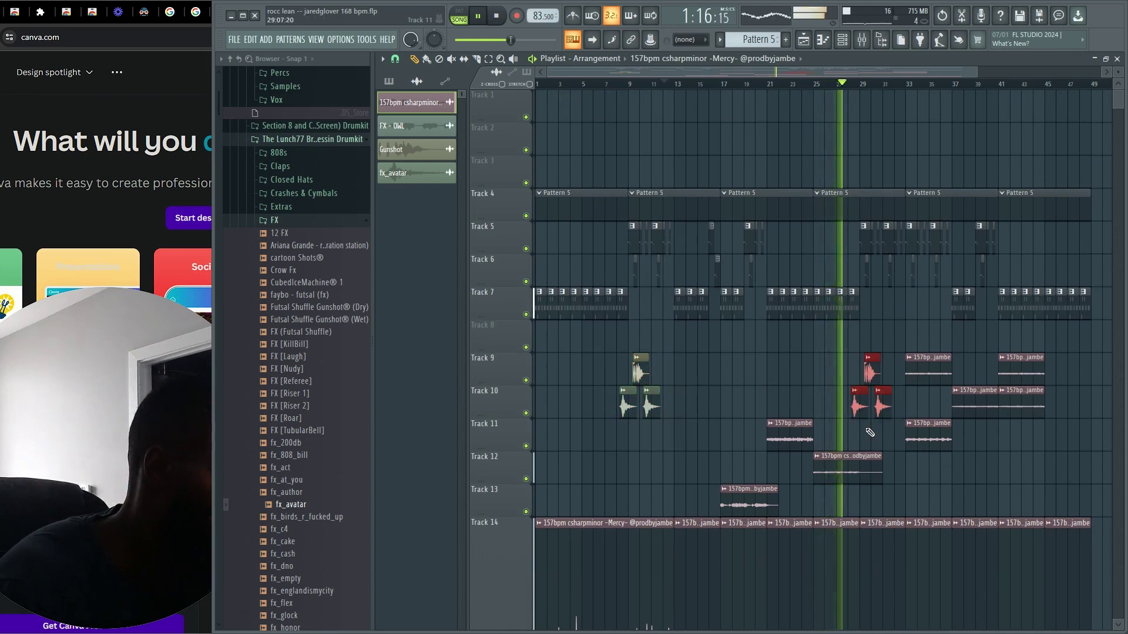
{"action": "scroll", "coordinate": [858, 441], "scroll_direction": "up", "scroll_amount": 4}
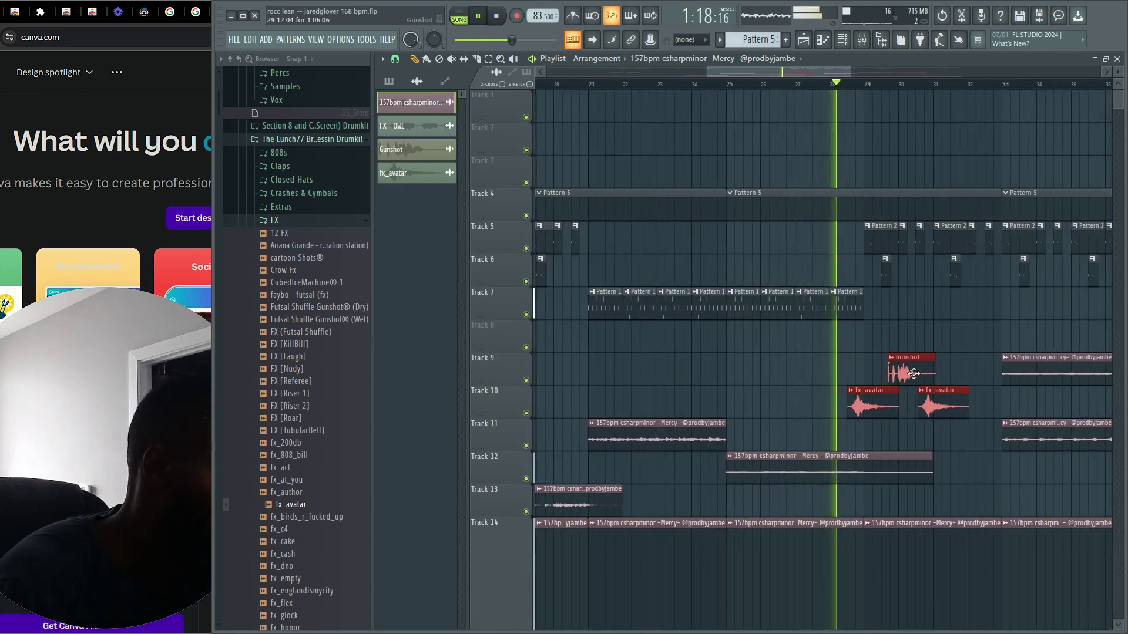
{"action": "left_click", "coordinate": [913, 373]}
{"action": "left_click_drag", "start_coordinate": [913, 374], "coordinate": [910, 385]}
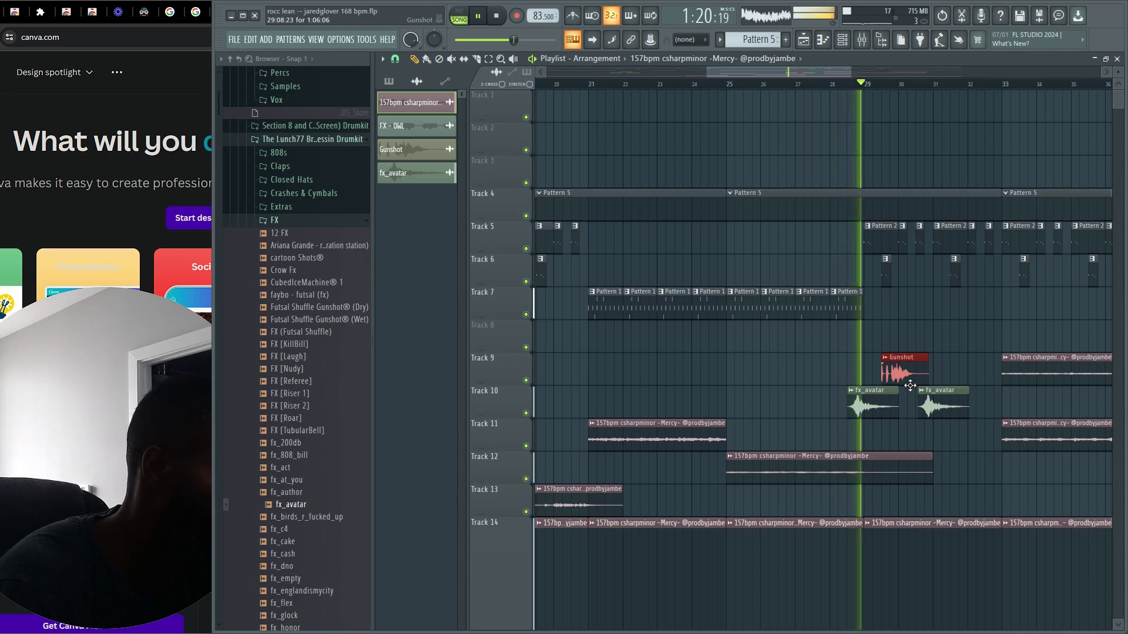
{"action": "key", "text": "shift+Left"}
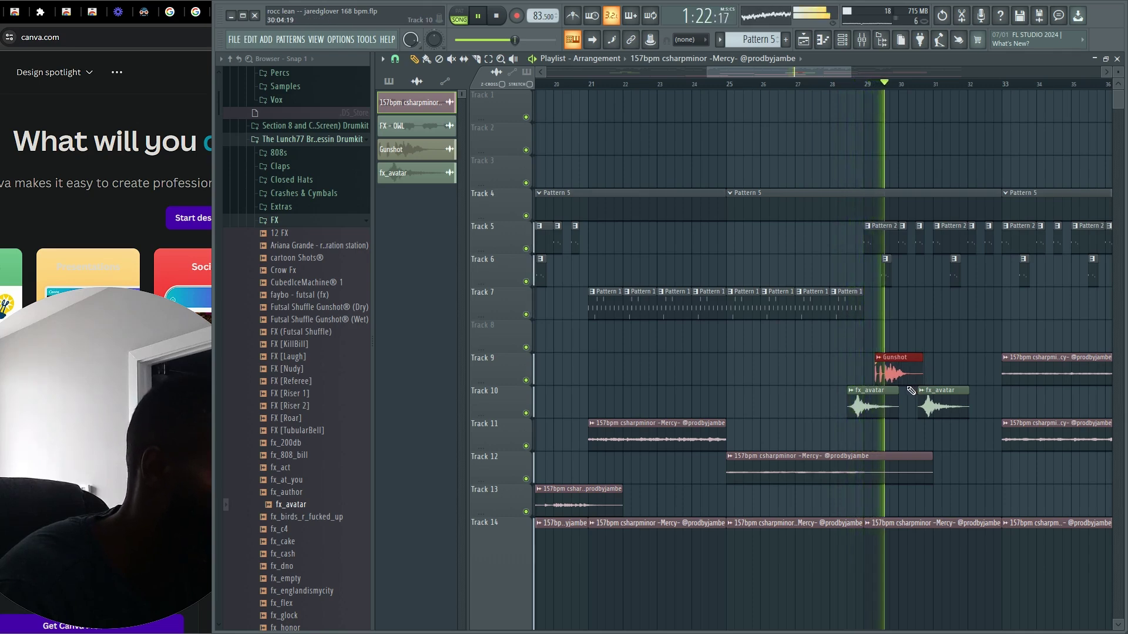
{"action": "left_click_drag", "start_coordinate": [904, 386], "coordinate": [907, 386]}
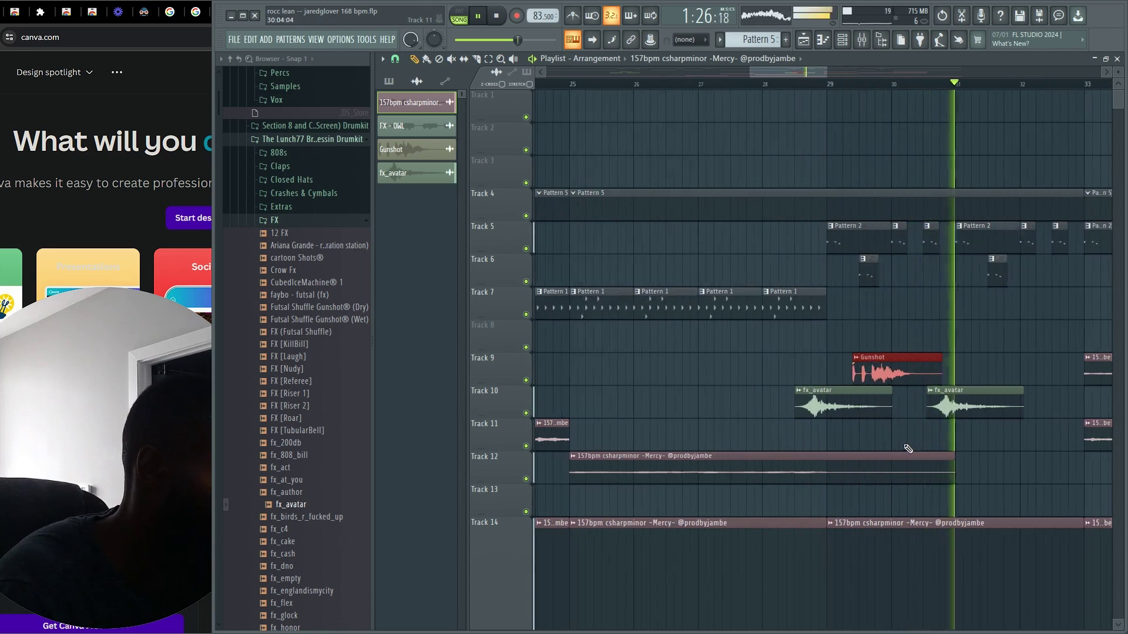
Delete the first fx_avatar clip of each pair on Track 10, in bars 8 and 28, and stop playback.
{"action": "scroll", "coordinate": [901, 448], "scroll_direction": "down", "scroll_amount": 2}
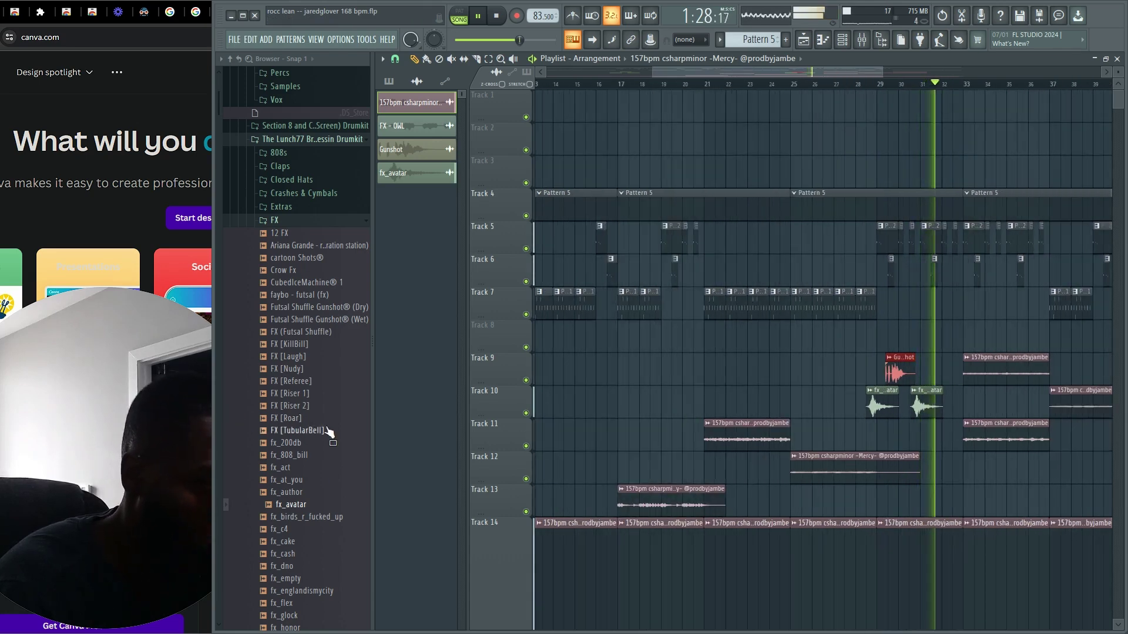
{"action": "scroll", "coordinate": [874, 413], "scroll_direction": "down", "scroll_amount": 4}
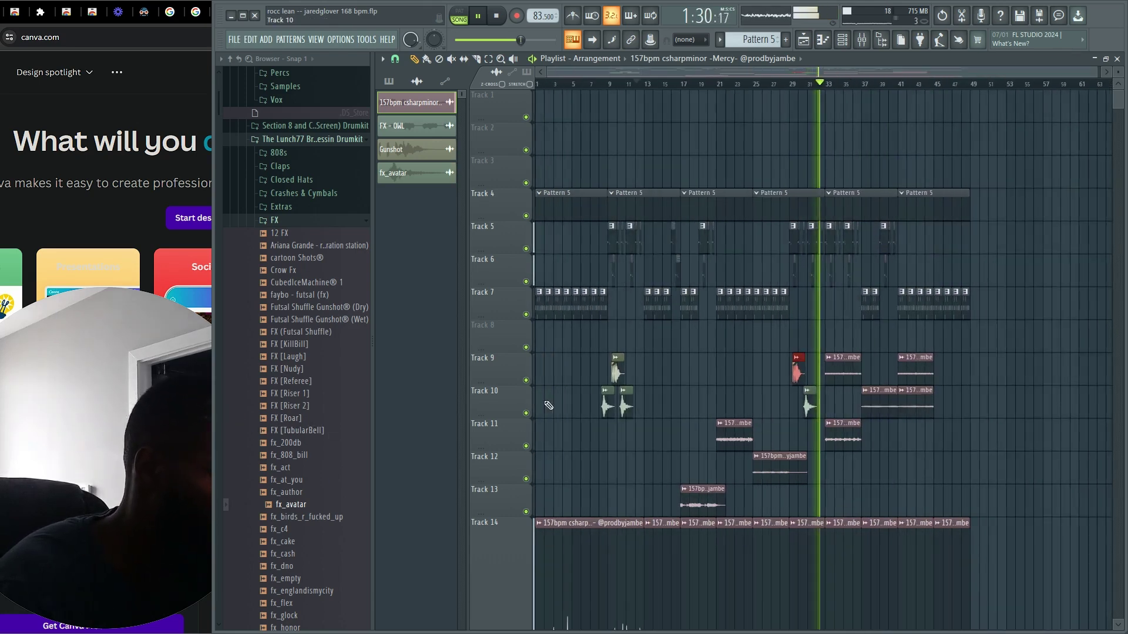
{"action": "key", "text": "space"}
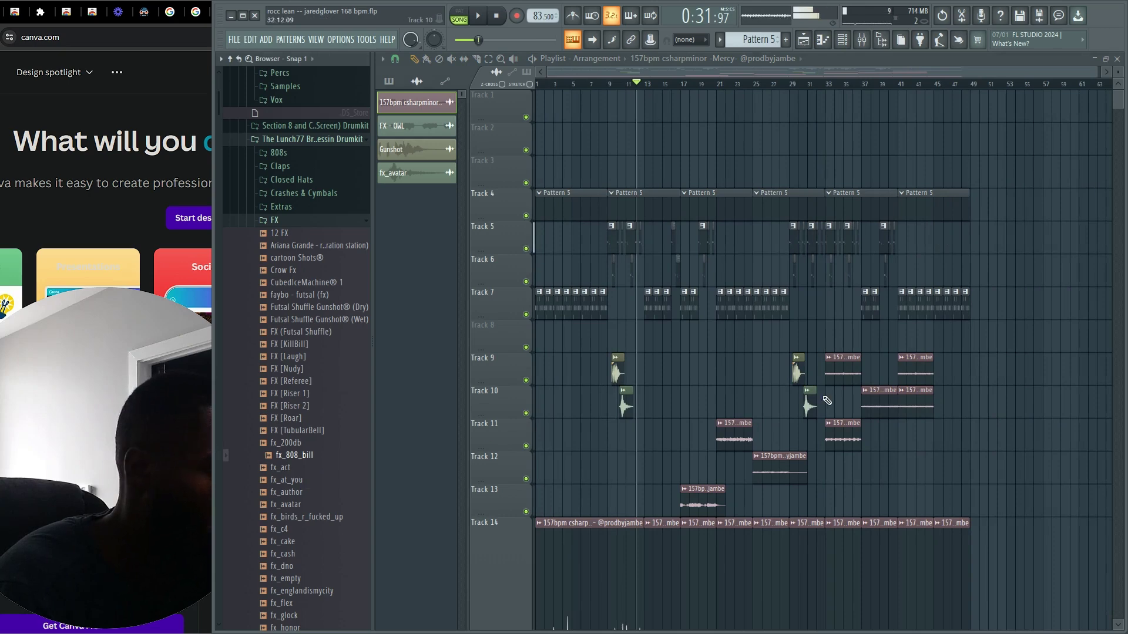
Place the fx_808_bill sample on Track 12 at bar 9 and set the playhead to bar 7.
{"action": "scroll", "coordinate": [642, 448], "scroll_direction": "up", "scroll_amount": 8}
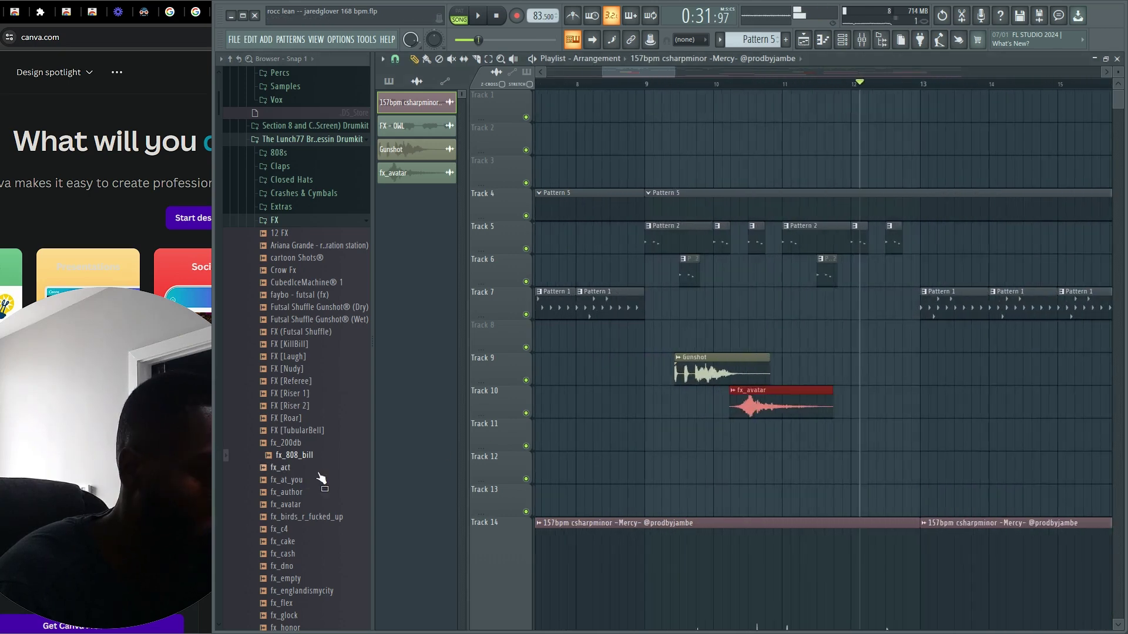
{"action": "left_click_drag", "start_coordinate": [639, 464], "coordinate": [640, 464]}
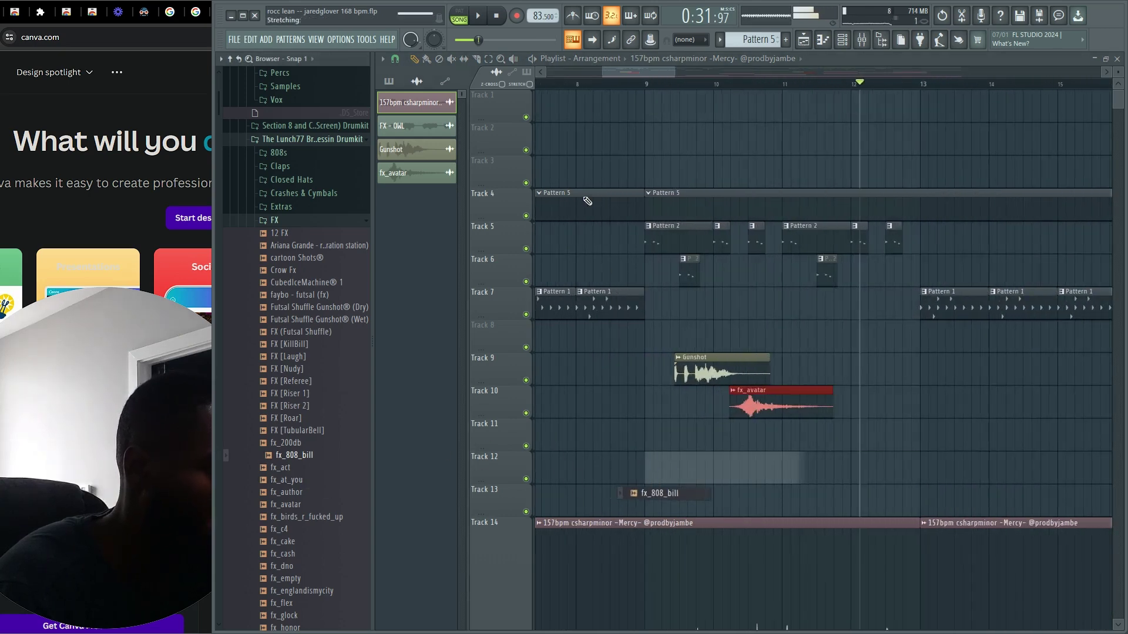
{"action": "left_click", "coordinate": [560, 96]}
{"action": "right_click", "coordinate": [586, 107]}
{"action": "left_click_drag", "start_coordinate": [586, 109], "coordinate": [552, 88]}
{"action": "left_click", "coordinate": [550, 84]}
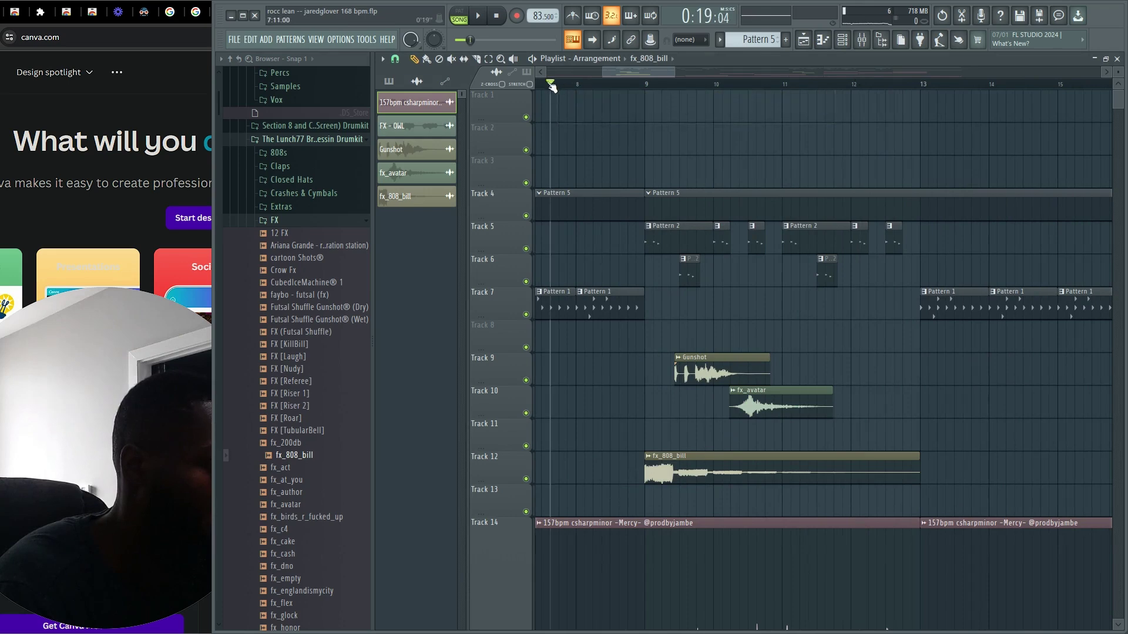
Adjust the precomputed EQ of the fx_808_bill sample and lower its channel volume to 16% during playback.
{"action": "double_click", "coordinate": [705, 478]}
{"action": "key", "text": "space"}
{"action": "key", "text": "space"}
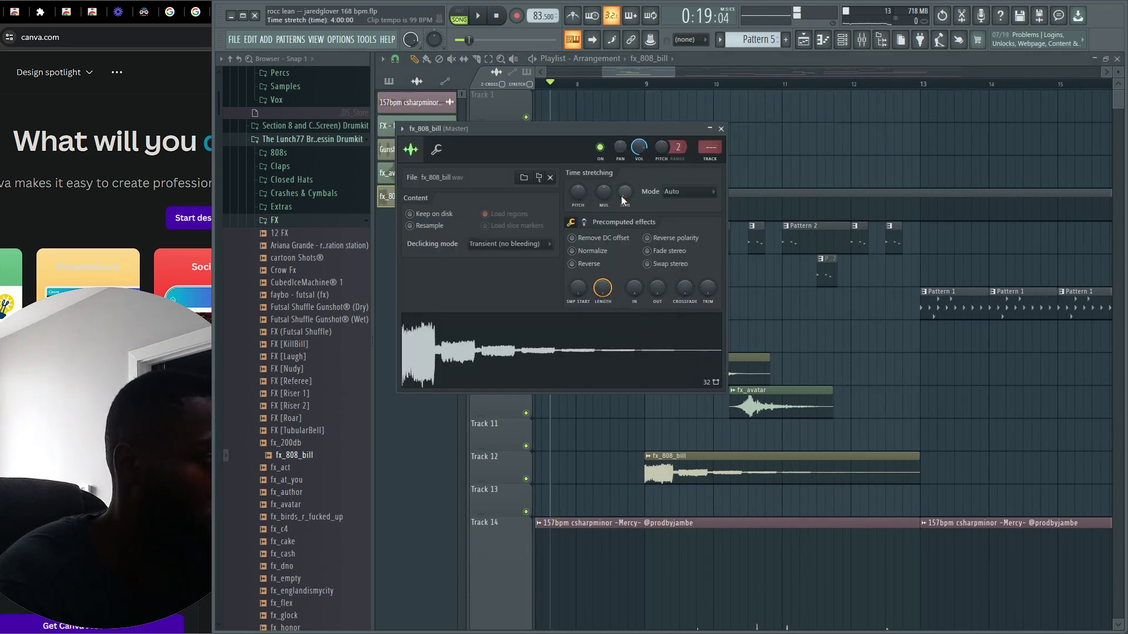
{"action": "right_click", "coordinate": [621, 196]}
{"action": "left_click", "coordinate": [643, 165]}
{"action": "left_click", "coordinate": [585, 222]}
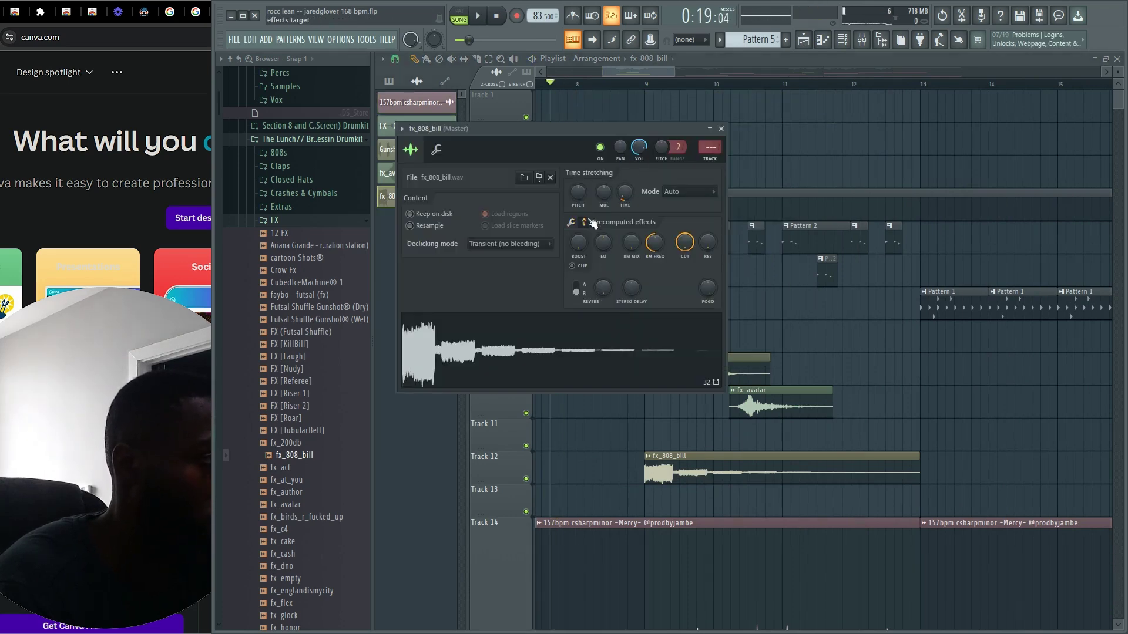
{"action": "key", "text": "space"}
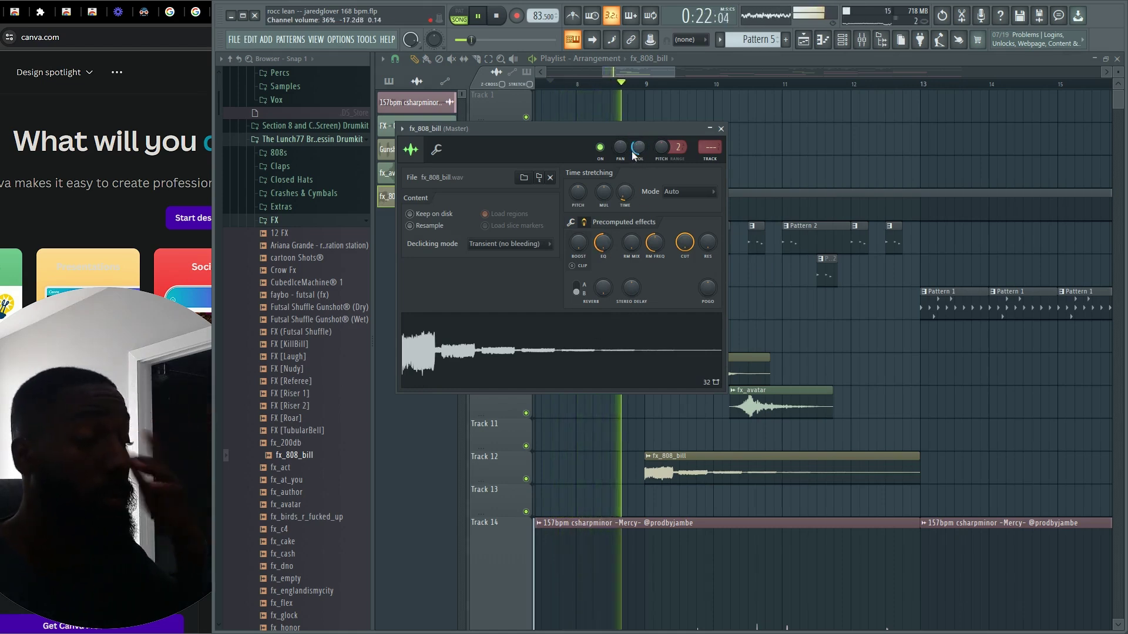
{"action": "scroll", "coordinate": [639, 149], "scroll_direction": "down", "scroll_amount": 5}
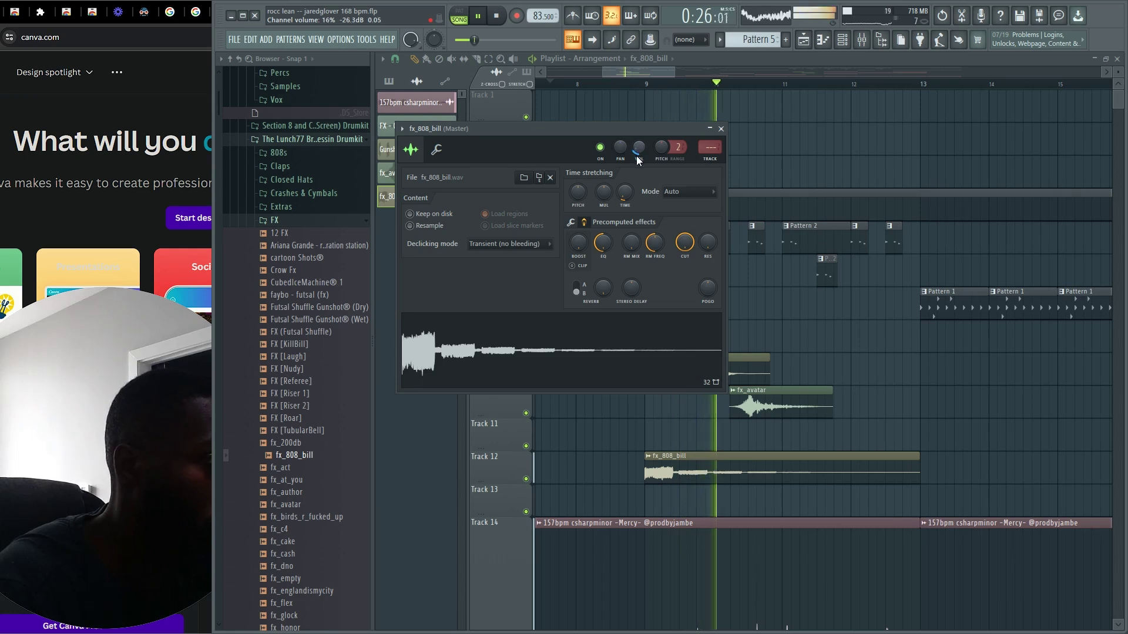
Clear the fx_808_bill time stretching, set its channel volume to 27% and change its stretching mode to Resample.
{"action": "right_click", "coordinate": [625, 194]}
{"action": "left_click", "coordinate": [639, 206]}
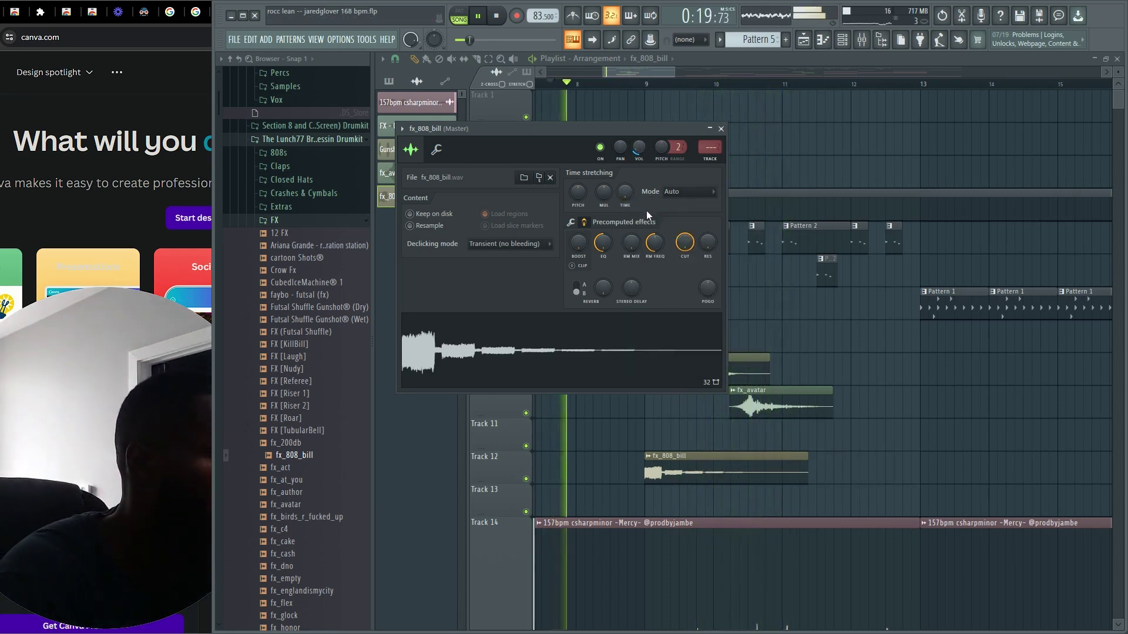
{"action": "scroll", "coordinate": [638, 148], "scroll_direction": "up", "scroll_amount": 7}
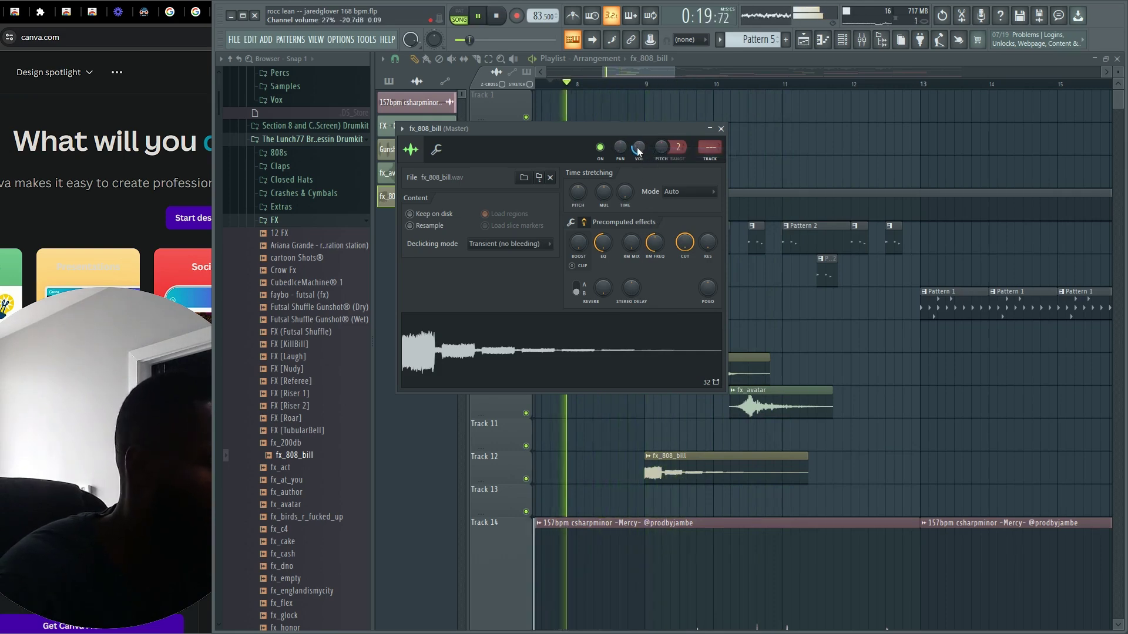
{"action": "left_click", "coordinate": [712, 192]}
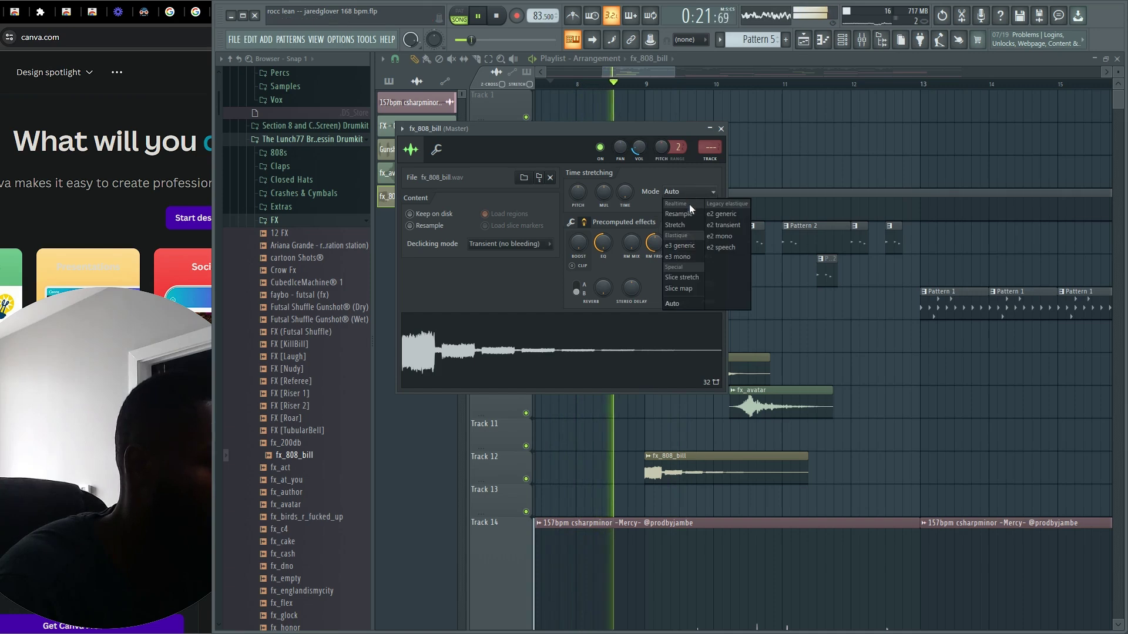
{"action": "left_click", "coordinate": [686, 209]}
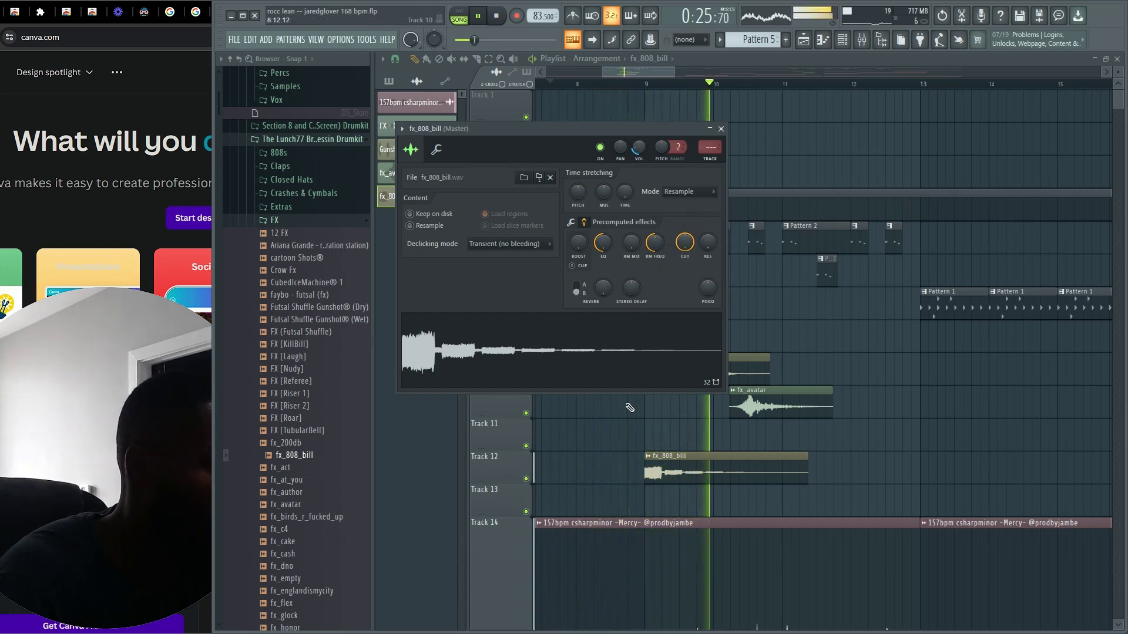
Stretch the fx_808_bill clip on Track 12 slightly longer, to 2:08:04, and restart playback.
{"action": "right_click", "coordinate": [873, 488]}
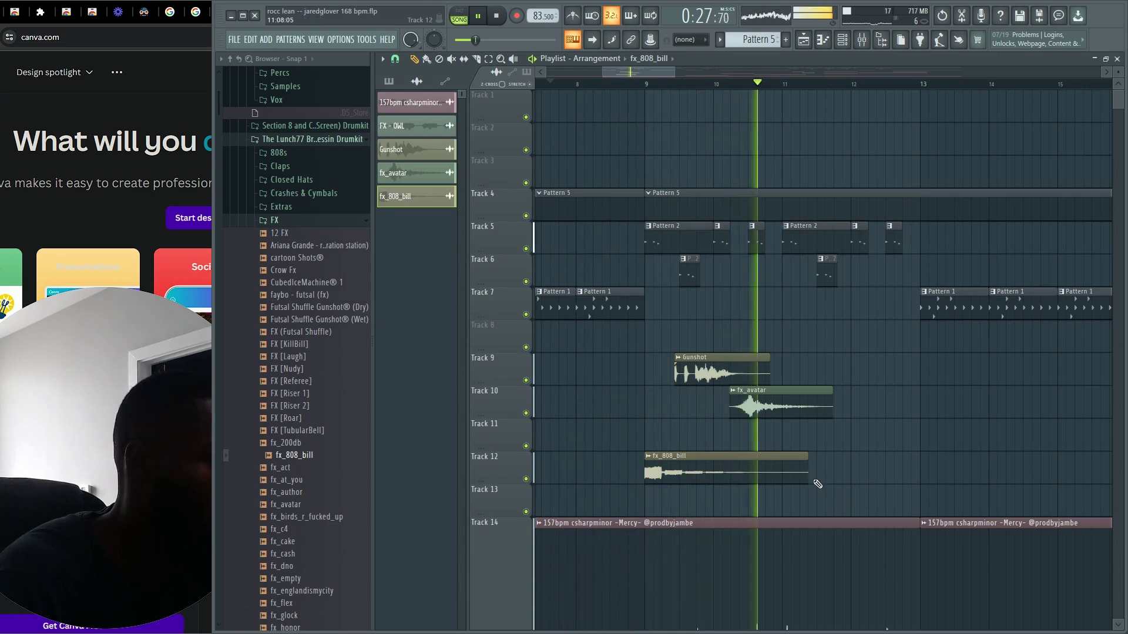
{"action": "left_click", "coordinate": [809, 449]}
{"action": "right_click", "coordinate": [827, 444]}
{"action": "left_click_drag", "start_coordinate": [806, 457], "coordinate": [820, 457]}
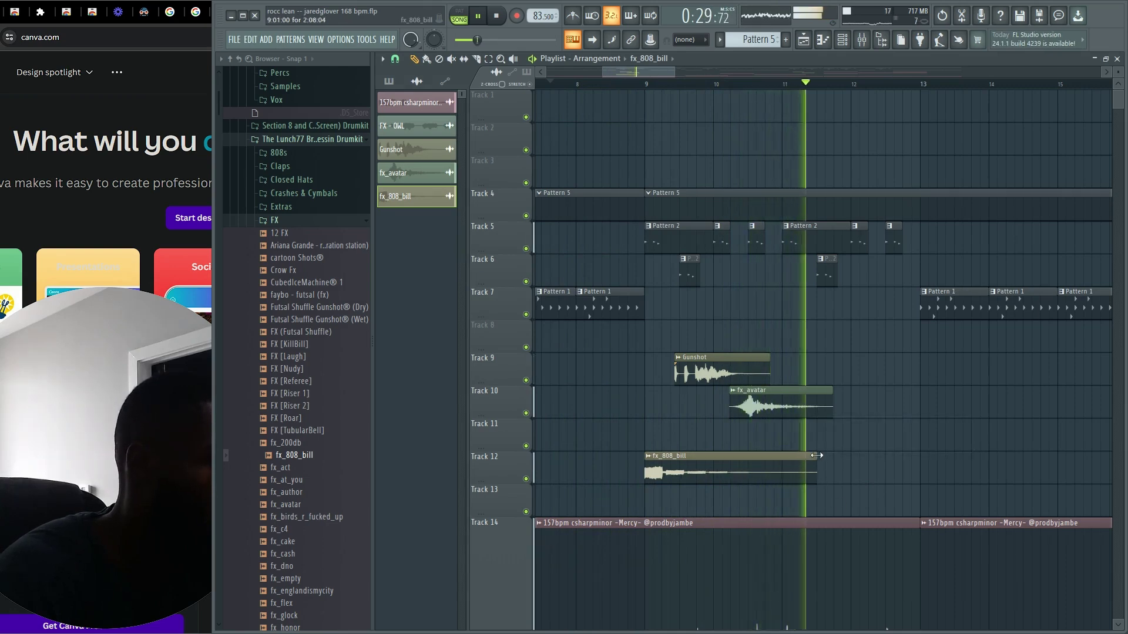
{"action": "key", "text": "space"}
{"action": "key", "text": "space"}
{"action": "double_click", "coordinate": [782, 467]}
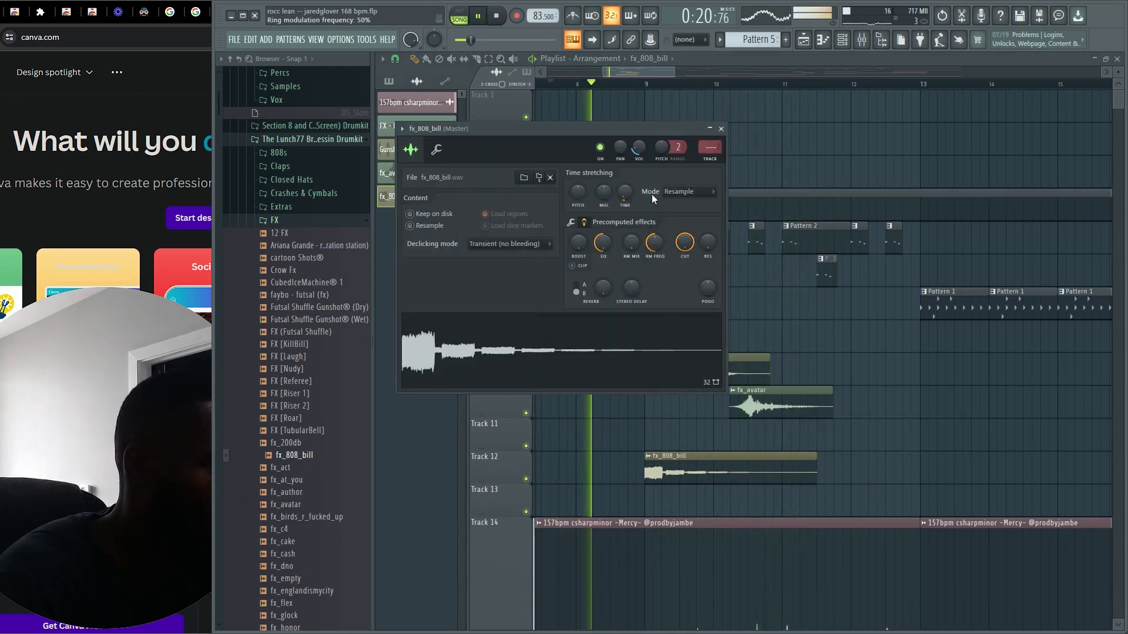
{"action": "right_click", "coordinate": [629, 195]}
{"action": "left_click", "coordinate": [654, 174]}
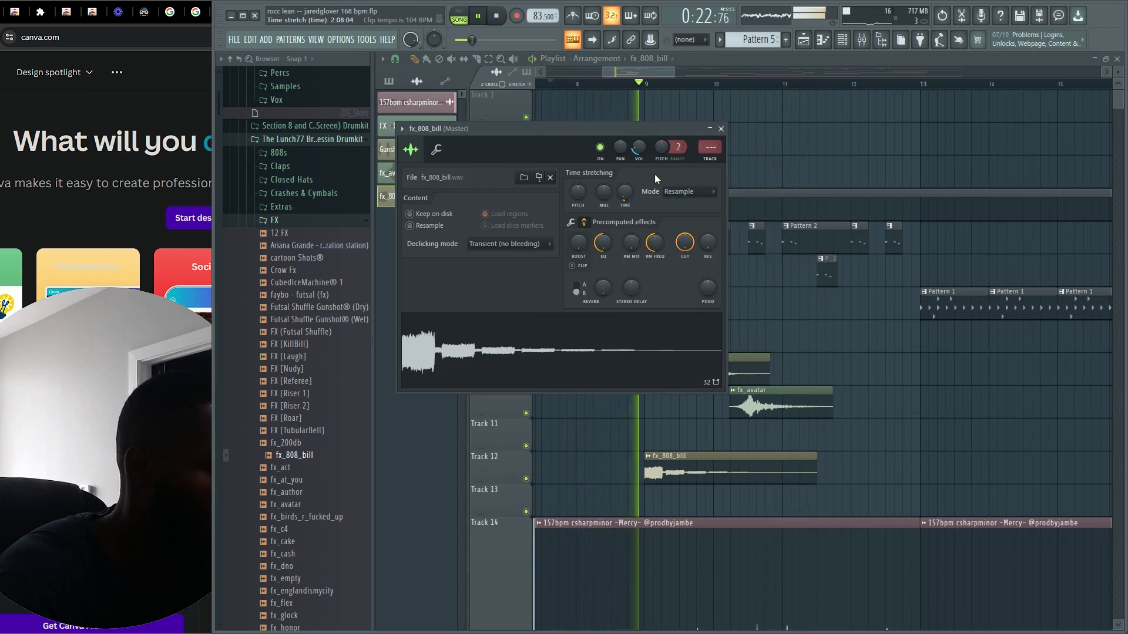
{"action": "right_click", "coordinate": [627, 194]}
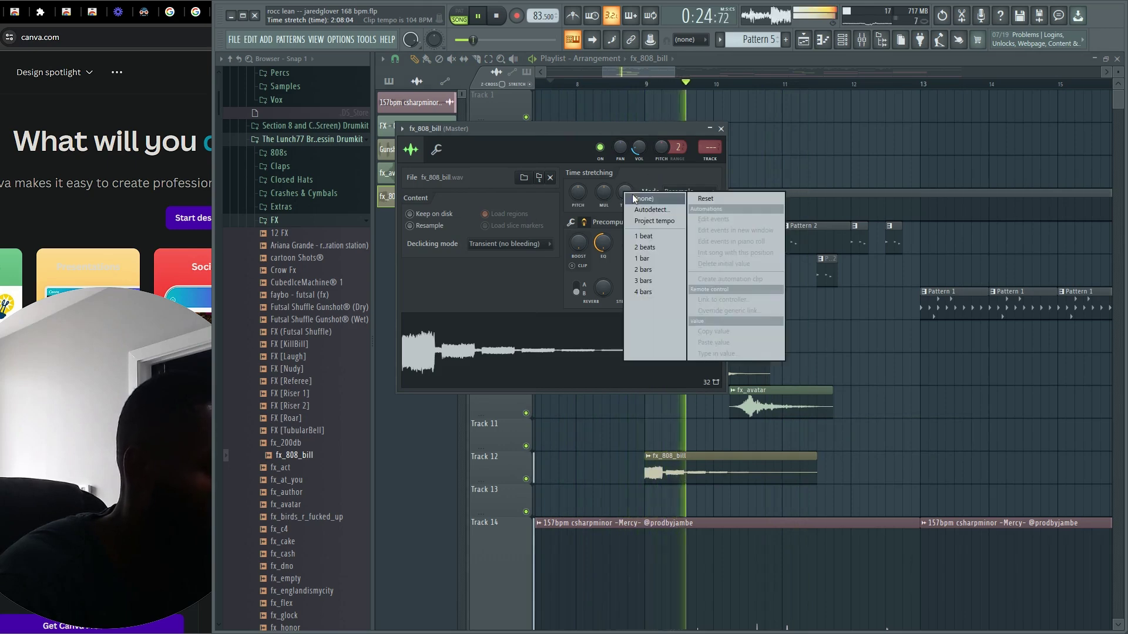
{"action": "left_click", "coordinate": [712, 472]}
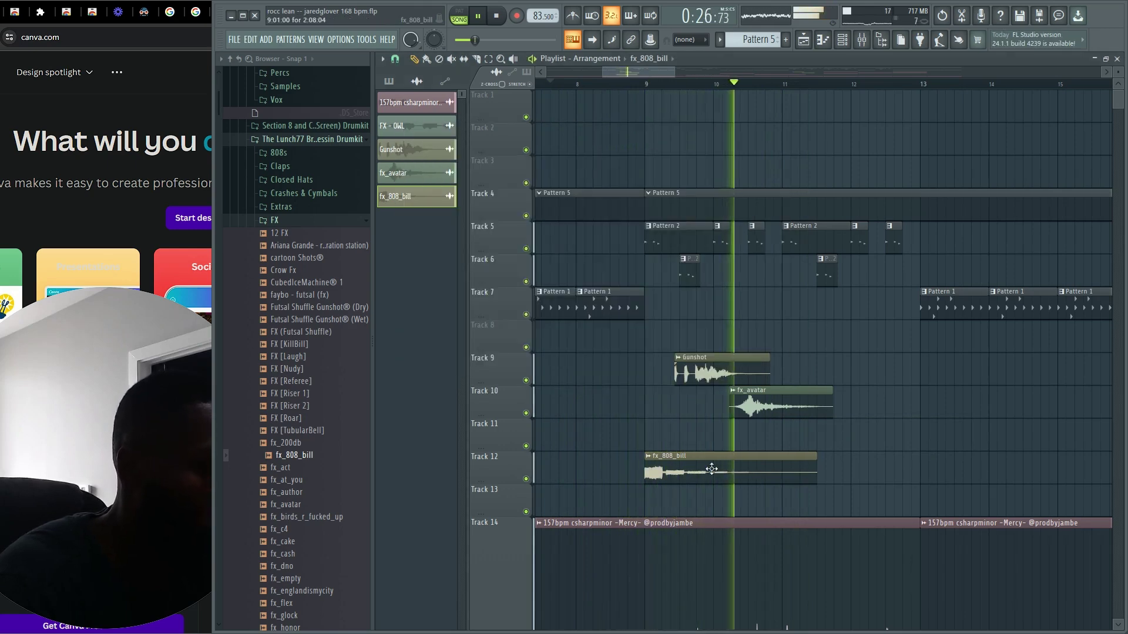
Audition more FX samples and place fx_empty on Track 10 at bar 13.
{"action": "left_click", "coordinate": [311, 557]}
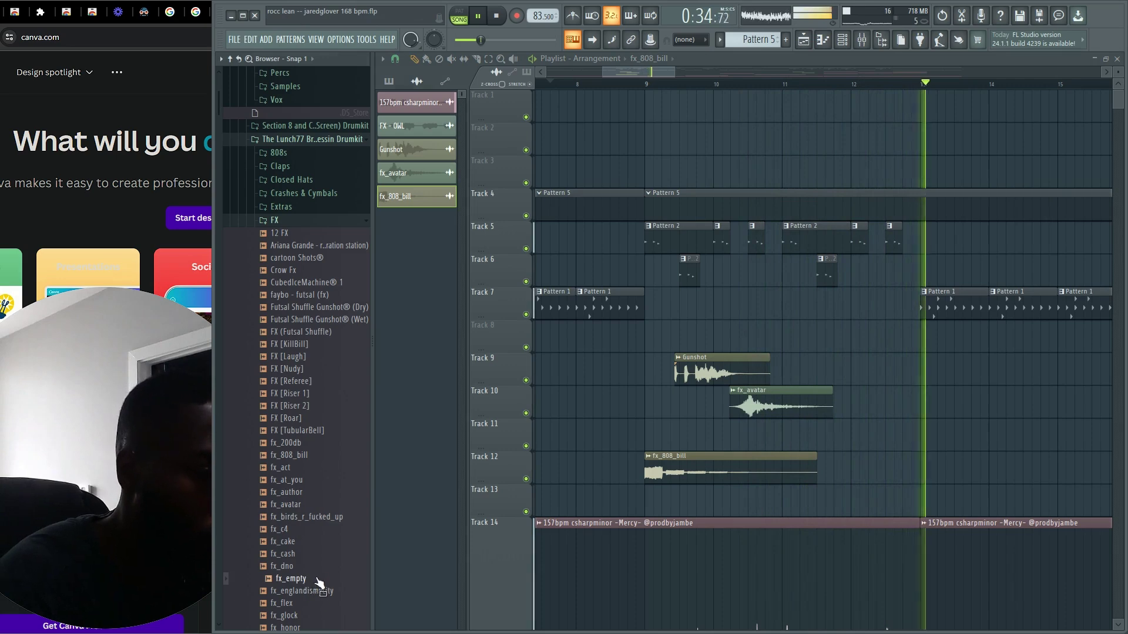
{"action": "scroll", "coordinate": [317, 582], "scroll_direction": "down", "scroll_amount": 4}
{"action": "left_click_drag", "start_coordinate": [318, 436], "coordinate": [919, 406]}
Clear fx_empty's time stretching, set its mode to Resample, and route it to mixer insert 6 with the volume at 72%.
{"action": "double_click", "coordinate": [937, 406]}
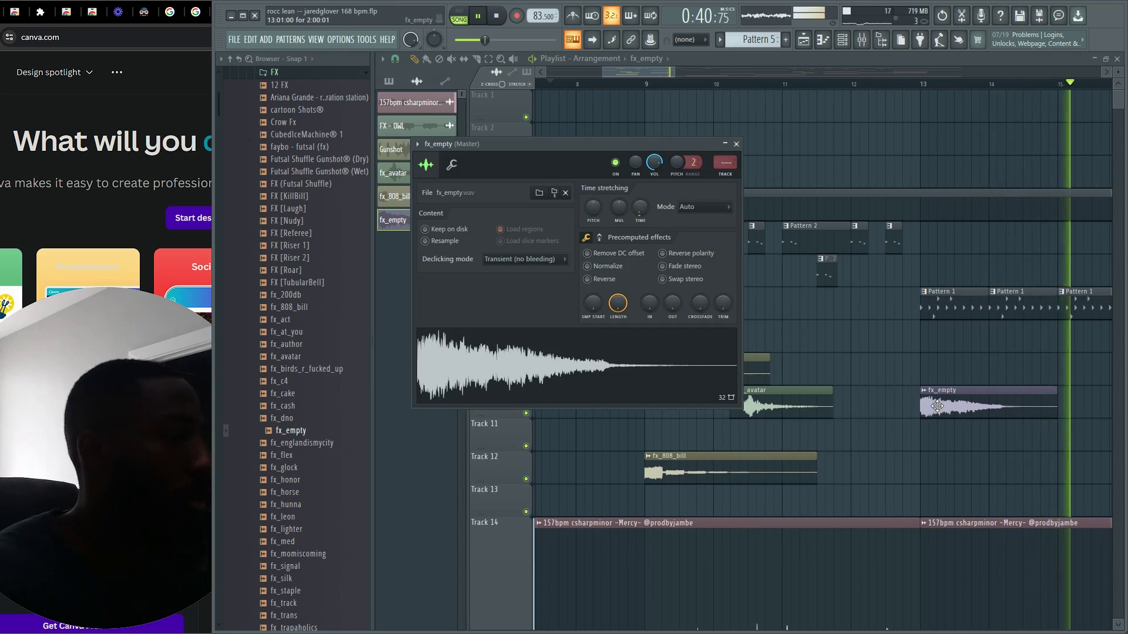
{"action": "left_click", "coordinate": [679, 209]}
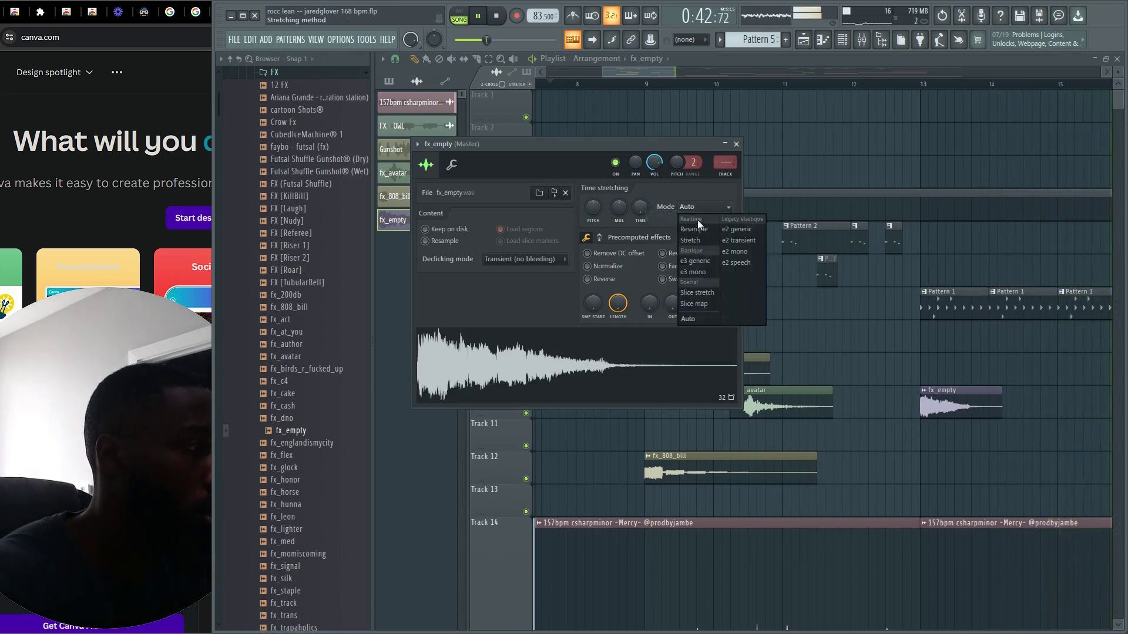
{"action": "left_click", "coordinate": [696, 227]}
{"action": "key", "text": "F9"}
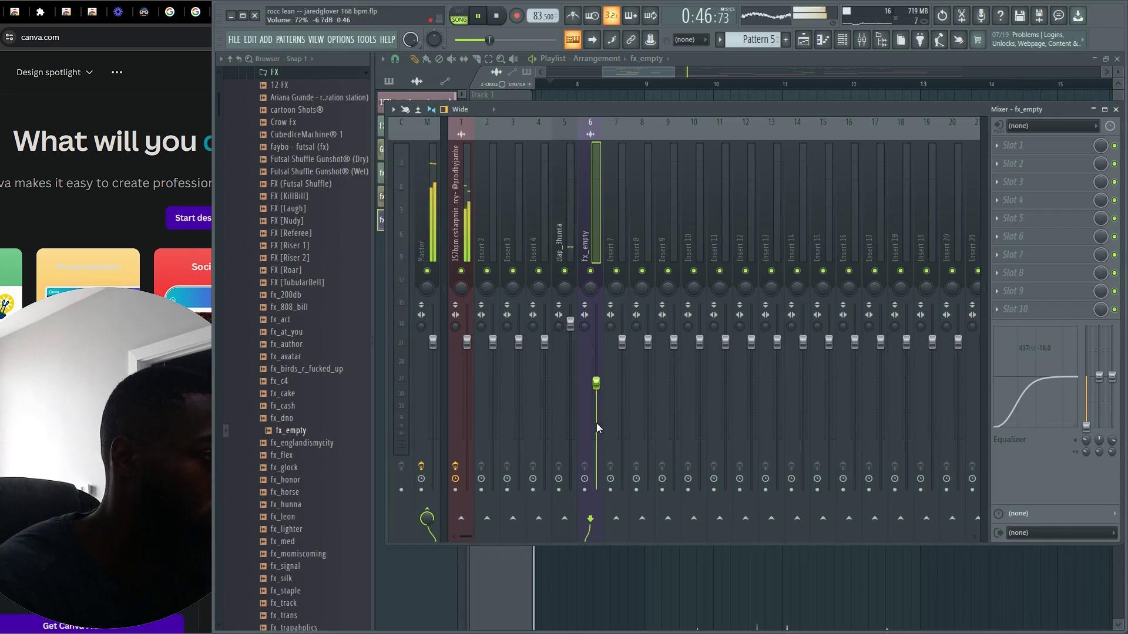
{"action": "key", "text": "F9"}
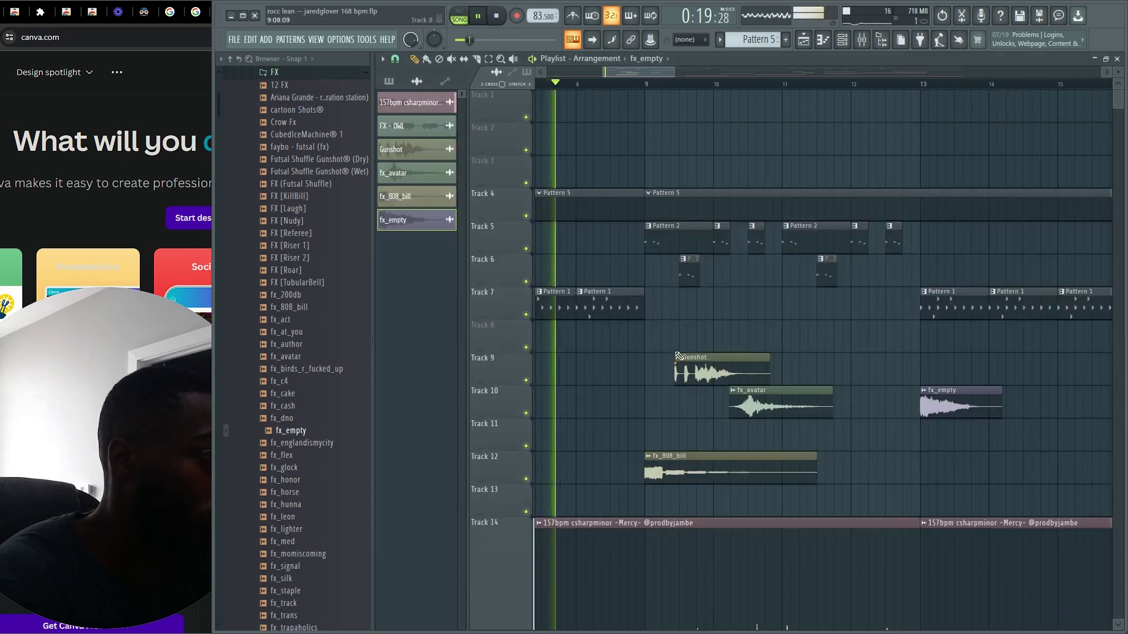
Clear the fx_808_bill time stretching again and lower its channel volume to 22%.
{"action": "left_click", "coordinate": [677, 464]}
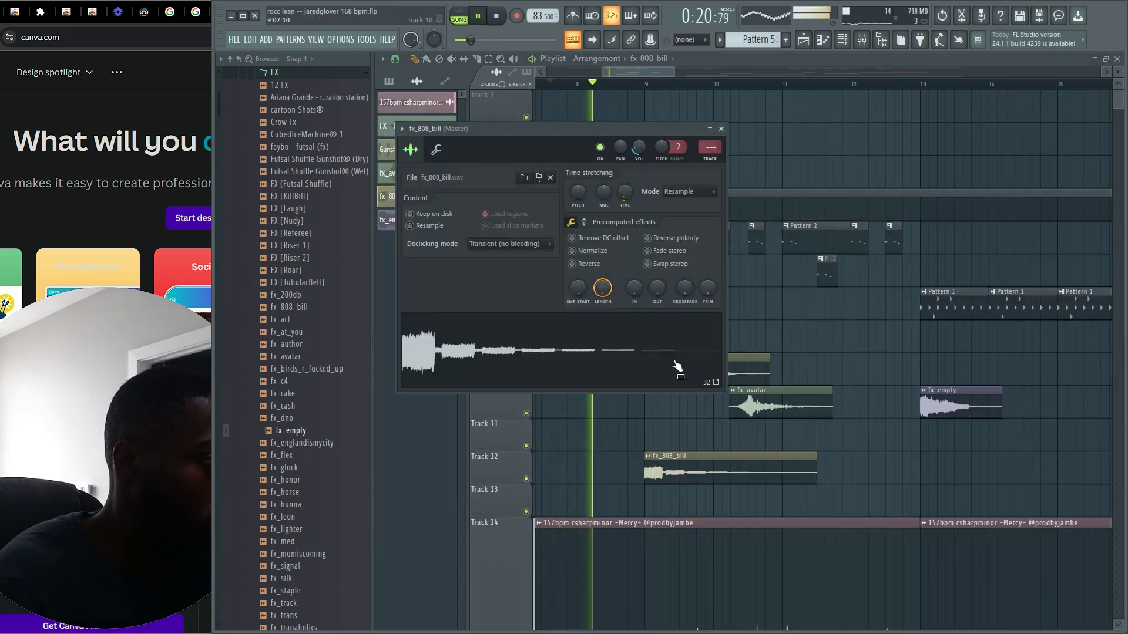
{"action": "right_click", "coordinate": [625, 193]}
{"action": "left_click", "coordinate": [634, 200]}
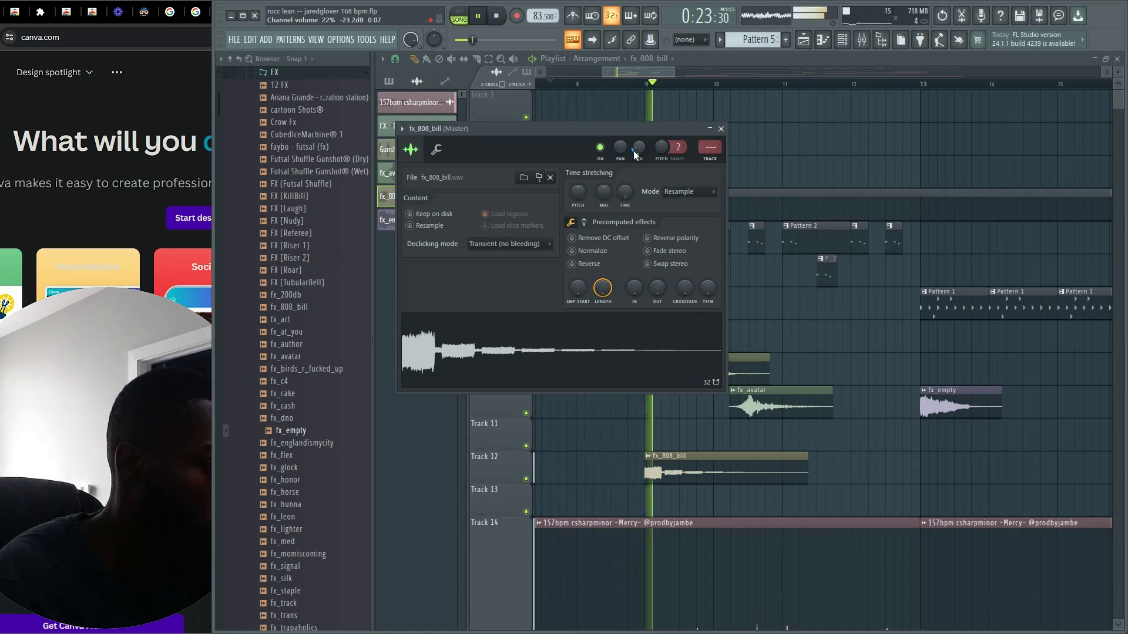
{"action": "key", "text": "Escape"}
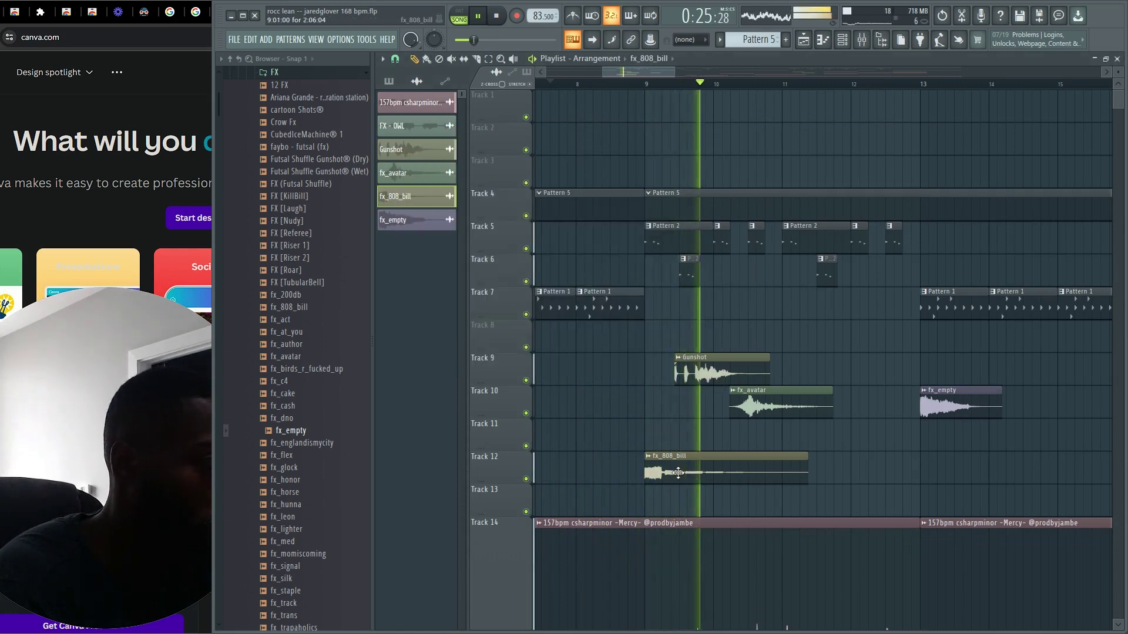
{"action": "key", "text": "space"}
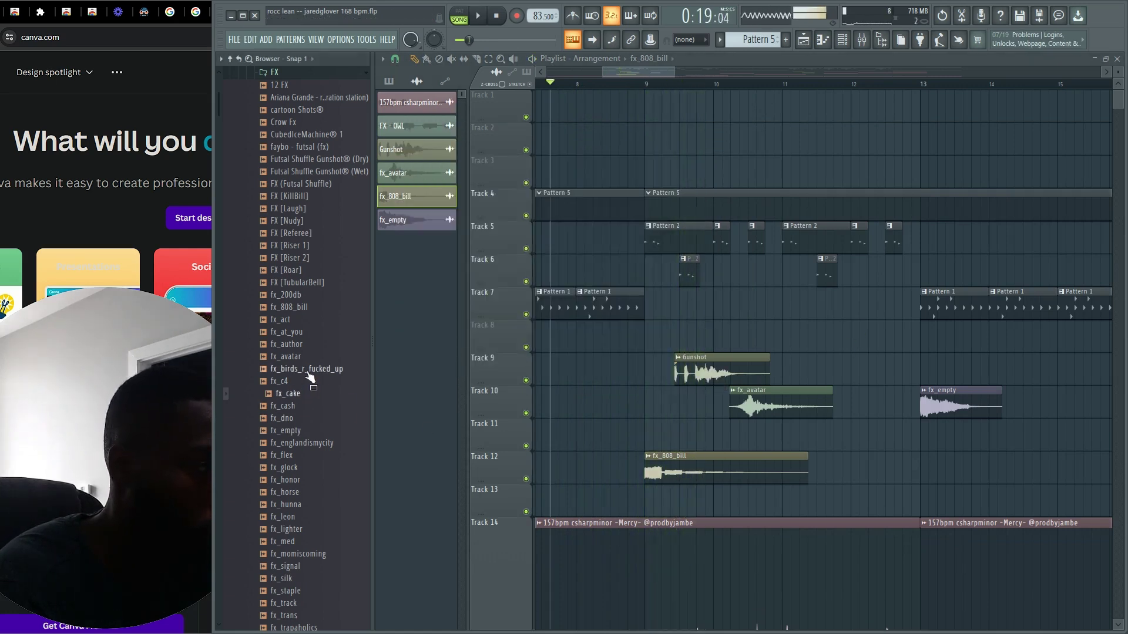
Add a second fx_808_bill clip on Track 13 at bar 9 and autodetect its tempo using the embedded 140 BPM.
{"action": "left_click_drag", "start_coordinate": [296, 310], "coordinate": [641, 493]}
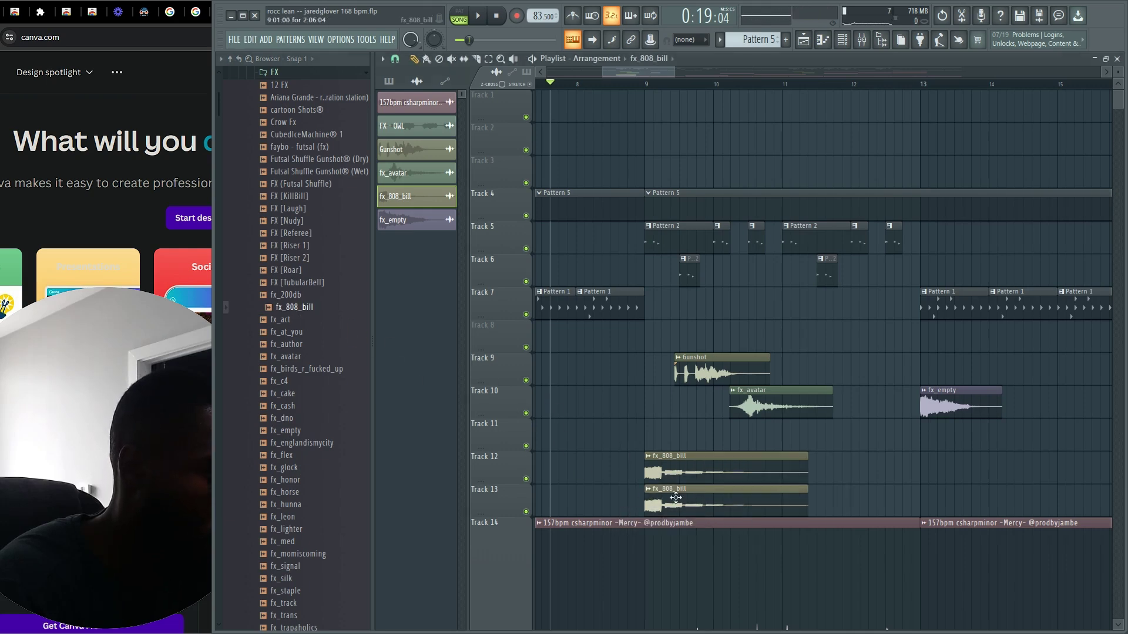
{"action": "double_click", "coordinate": [675, 498]}
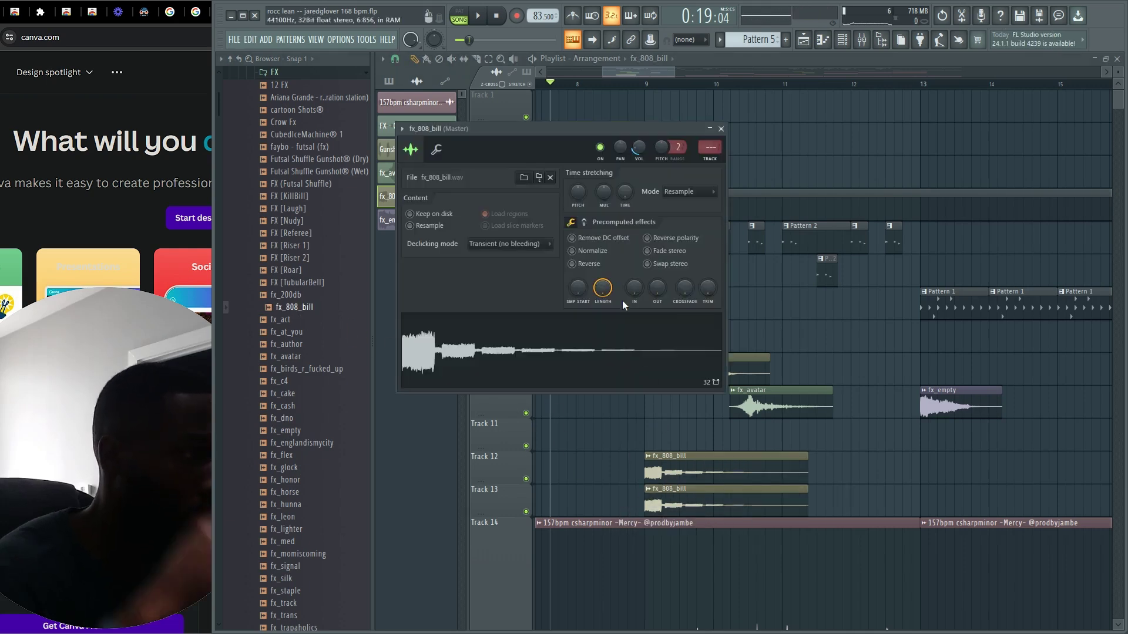
{"action": "right_click", "coordinate": [621, 195]}
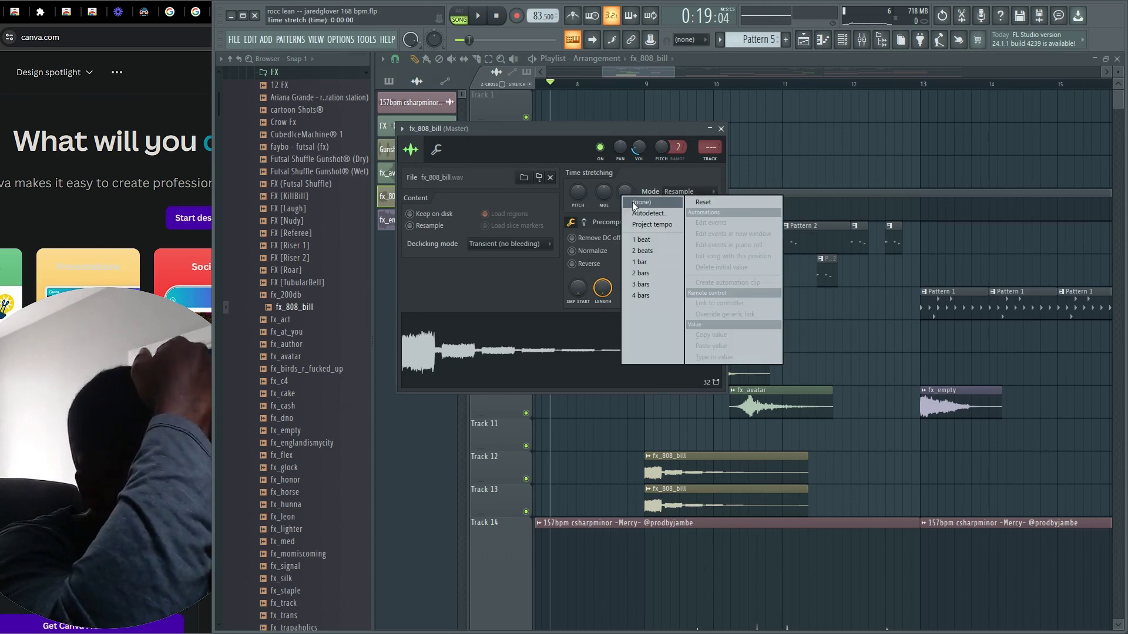
{"action": "left_click", "coordinate": [633, 203]}
{"action": "right_click", "coordinate": [625, 197]}
{"action": "left_click", "coordinate": [642, 213]}
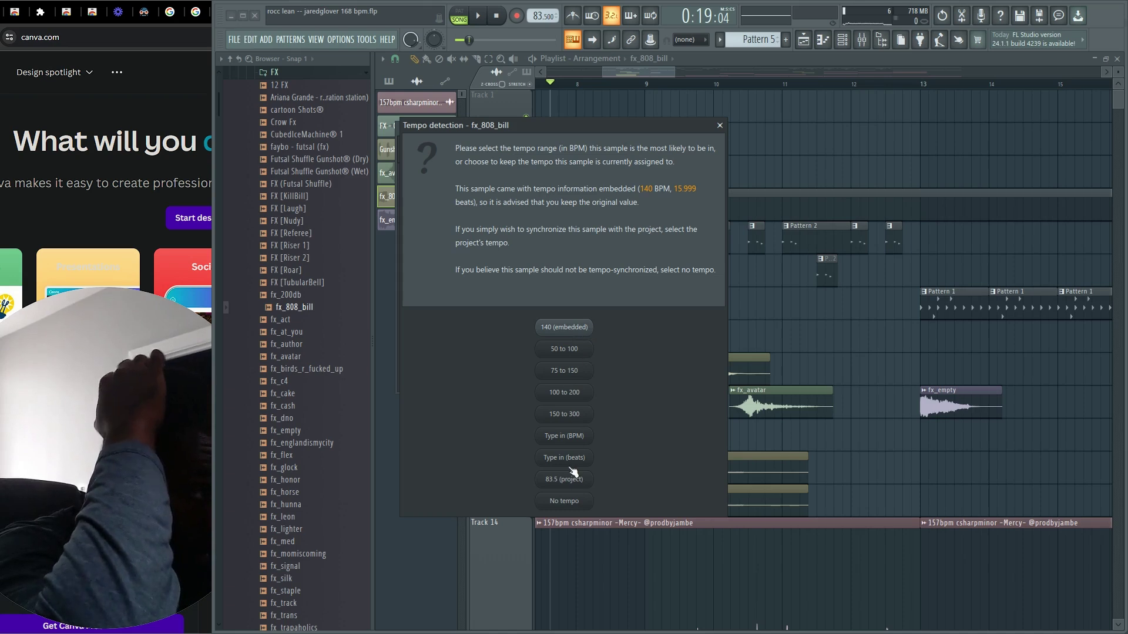
{"action": "left_click", "coordinate": [563, 327]}
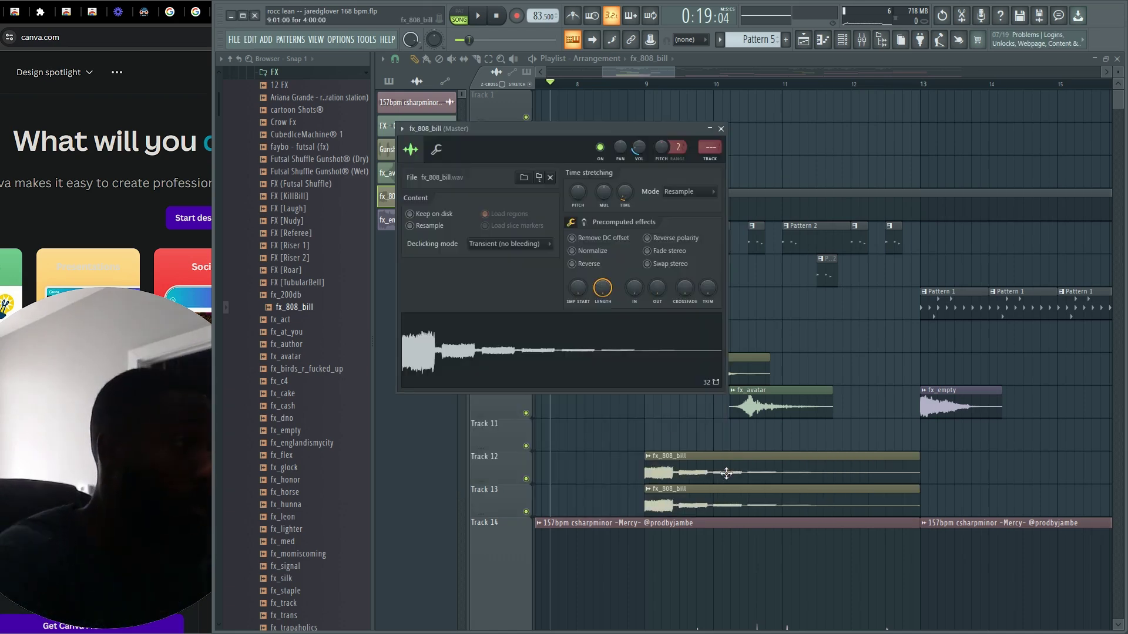
Remove the fx_808_bill clip of Track 12, keeping the Track 13 one, and play from bar 9.
{"action": "left_click_drag", "start_coordinate": [727, 473], "coordinate": [652, 97]}
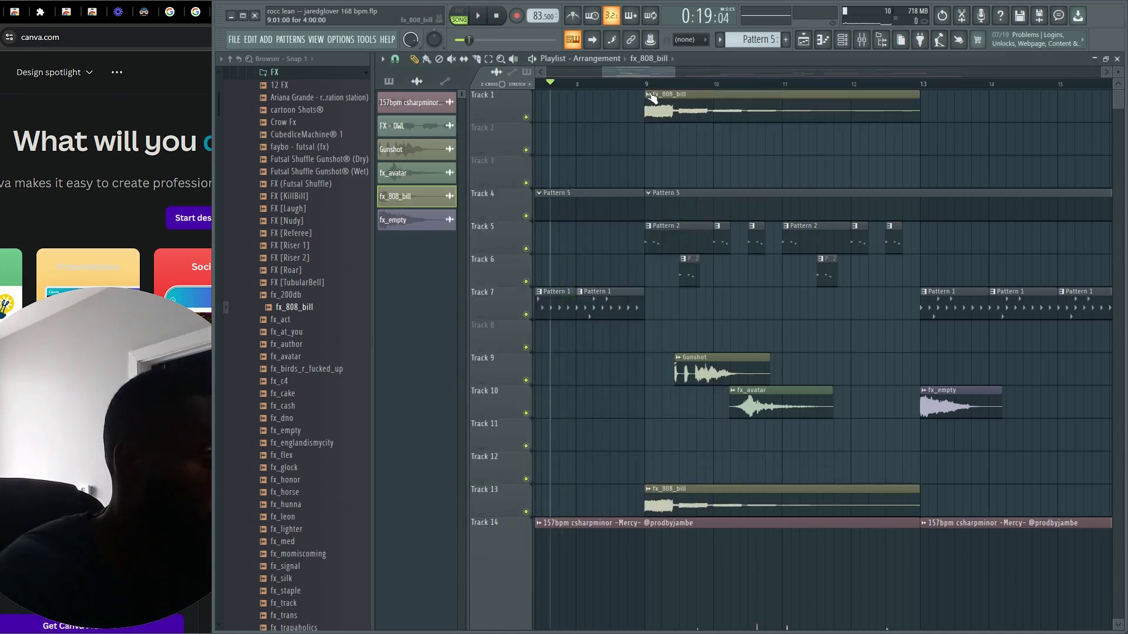
{"action": "right_click", "coordinate": [652, 97]}
{"action": "left_click", "coordinate": [653, 85]}
{"action": "key", "text": "space"}
Change the fx_808_bill stretching mode to Stretch and lower its channel volume to 14%.
{"action": "double_click", "coordinate": [724, 491]}
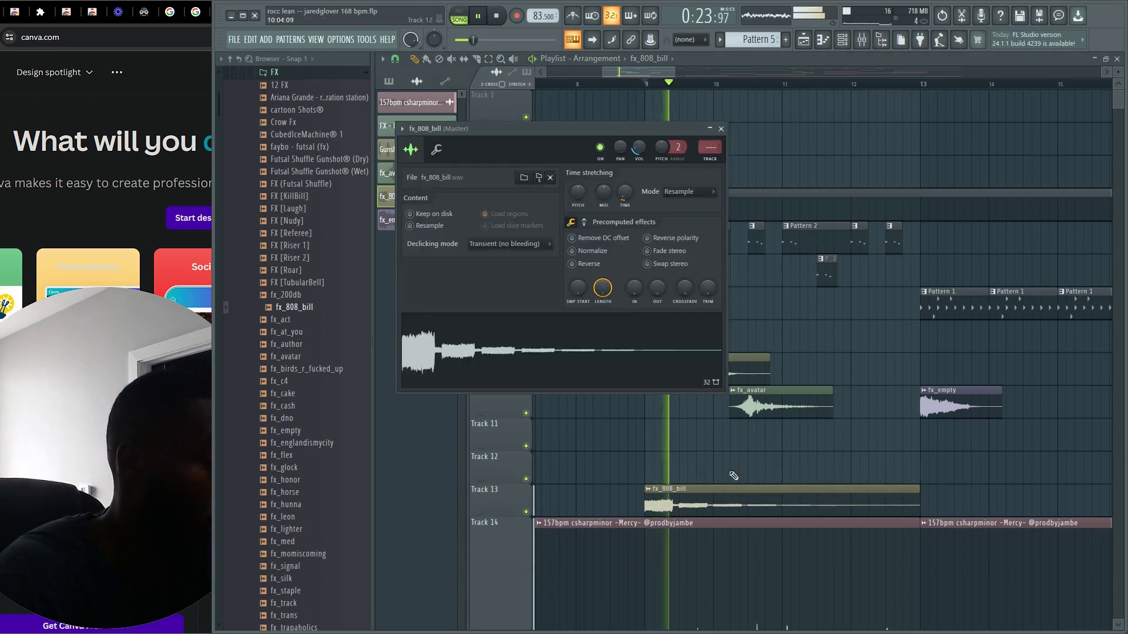
{"action": "left_click", "coordinate": [684, 193]}
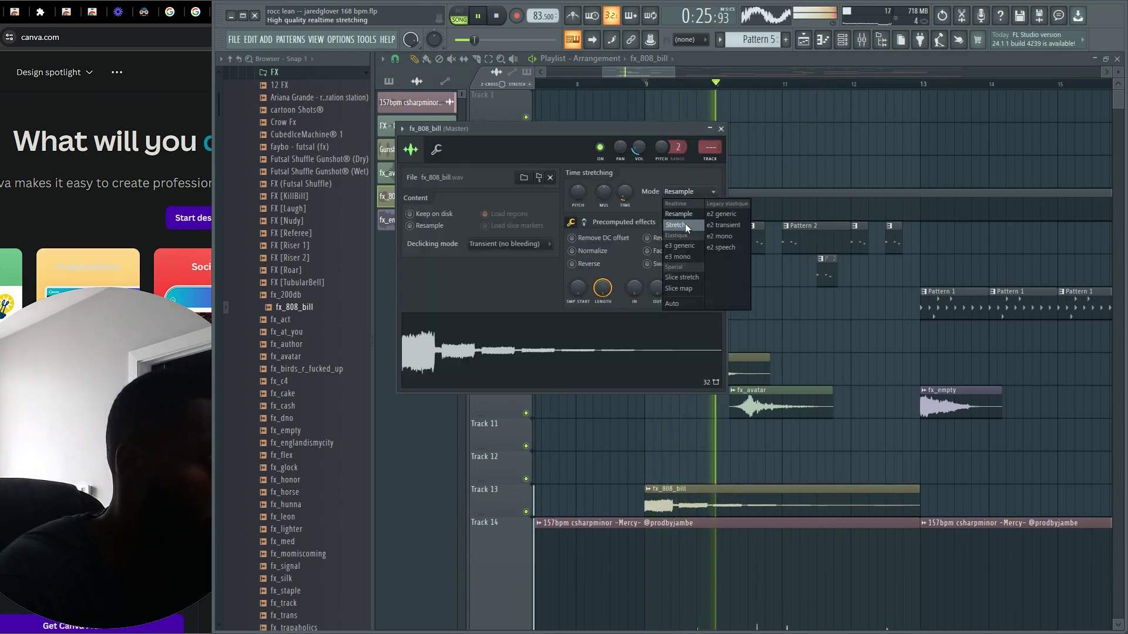
{"action": "left_click", "coordinate": [685, 223]}
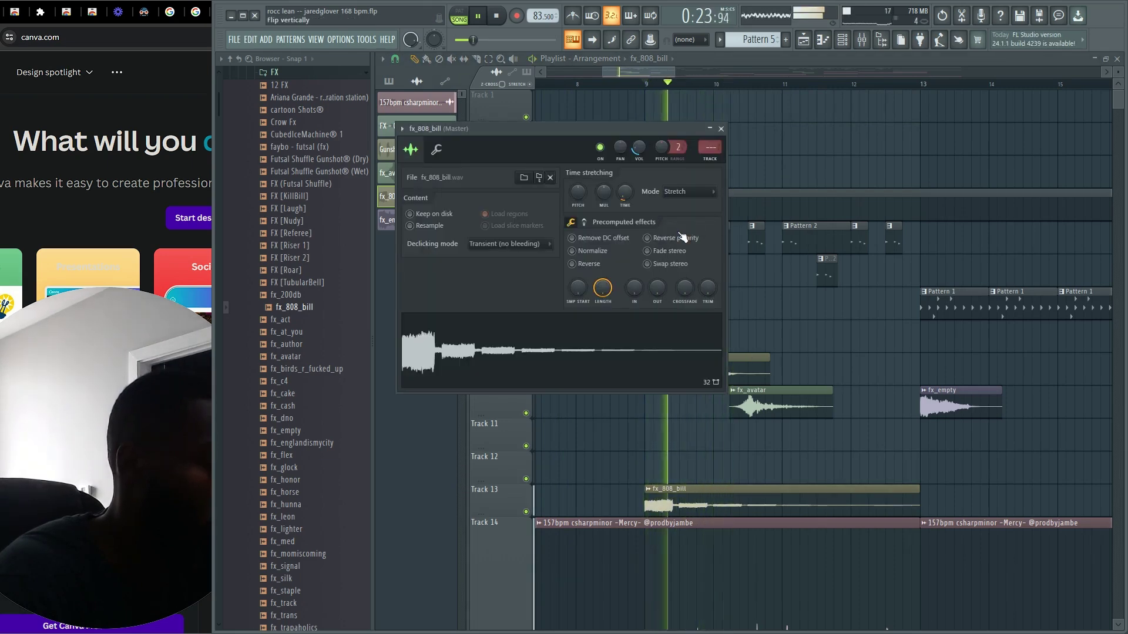
{"action": "key", "text": "space"}
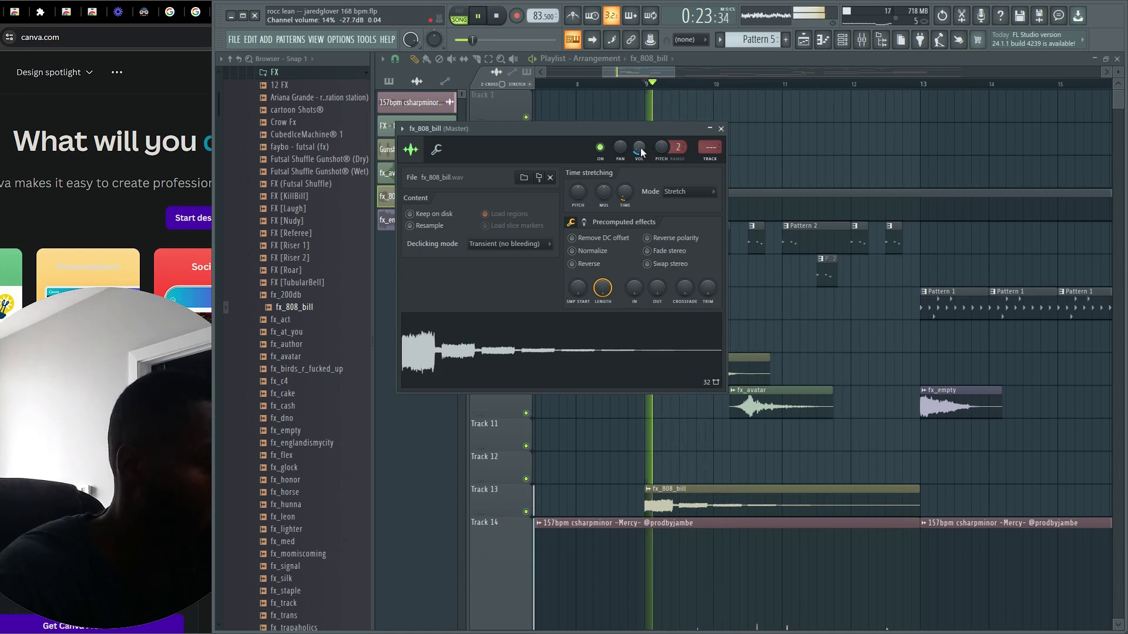
{"action": "right_click", "coordinate": [641, 147]}
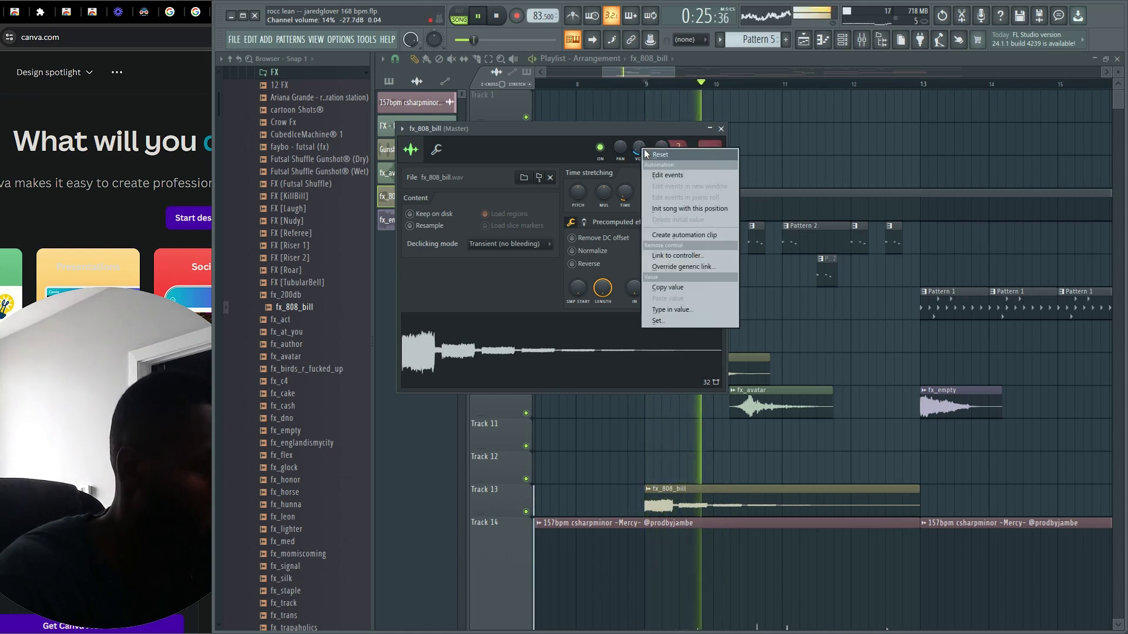
Delete the fx_808_bill clips from Tracks 12 and 13.
{"action": "left_click", "coordinate": [597, 128]}
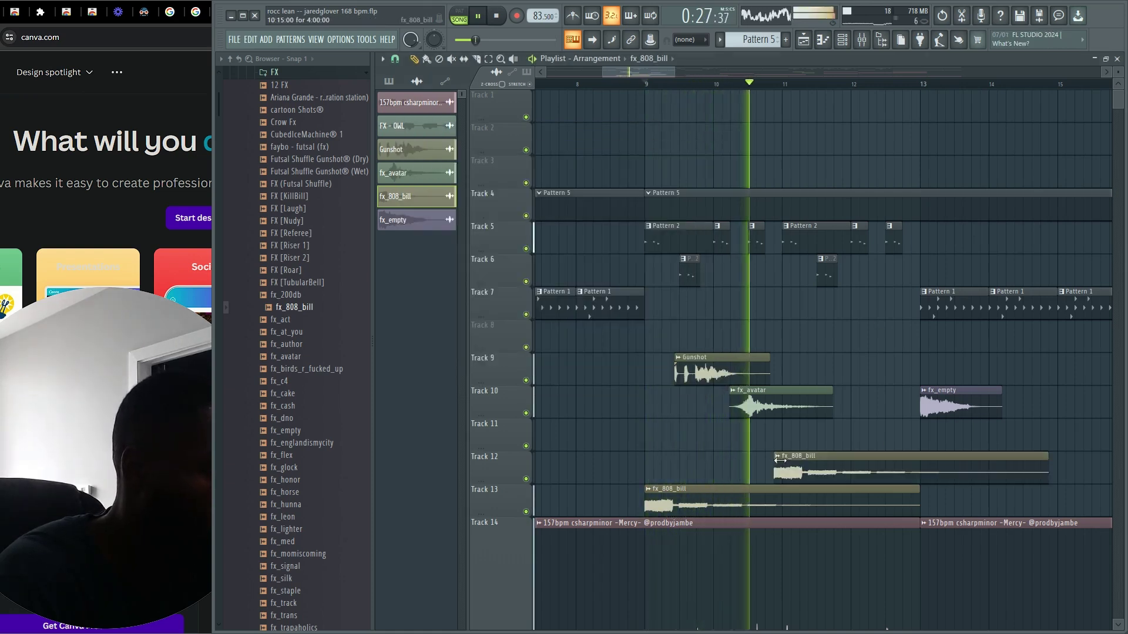
{"action": "left_click", "coordinate": [788, 487]}
{"action": "right_click", "coordinate": [788, 507]}
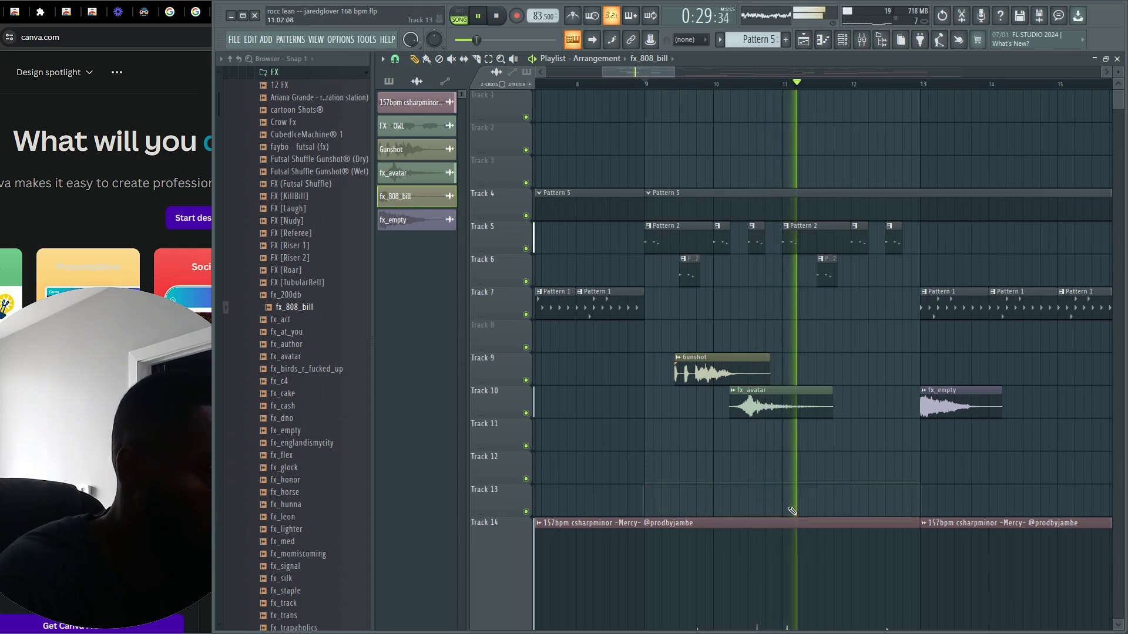
Audition further FX samples and place fx_void on Track 13 starting at 7:15.
{"action": "scroll", "coordinate": [287, 552], "scroll_direction": "down", "scroll_amount": 5}
{"action": "key", "text": "space"}
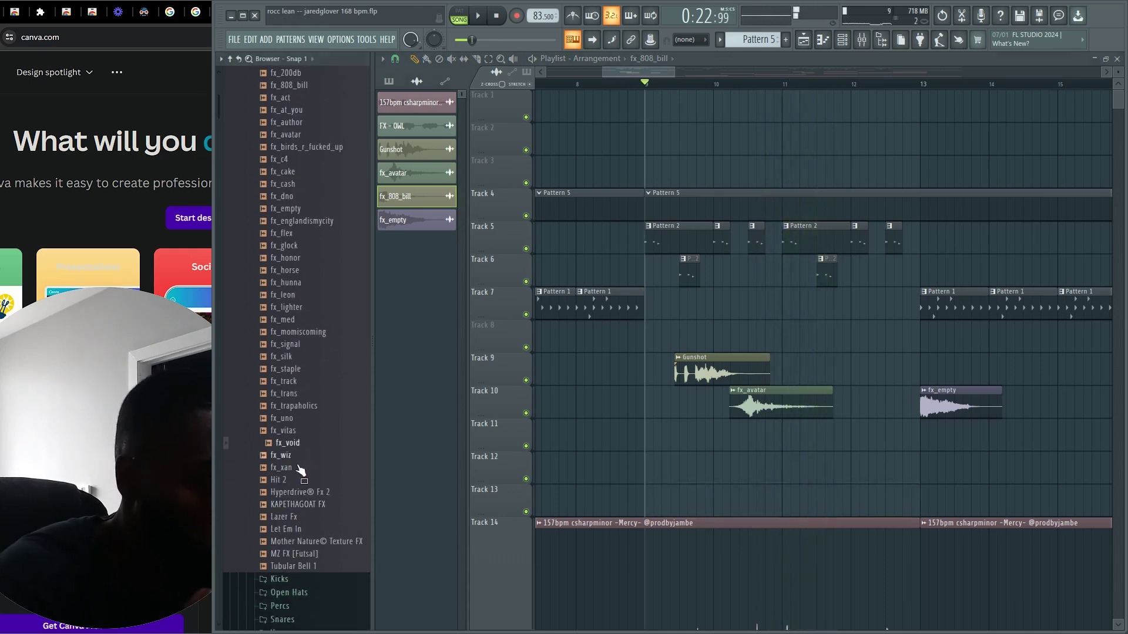
{"action": "left_click_drag", "start_coordinate": [331, 454], "coordinate": [566, 512]}
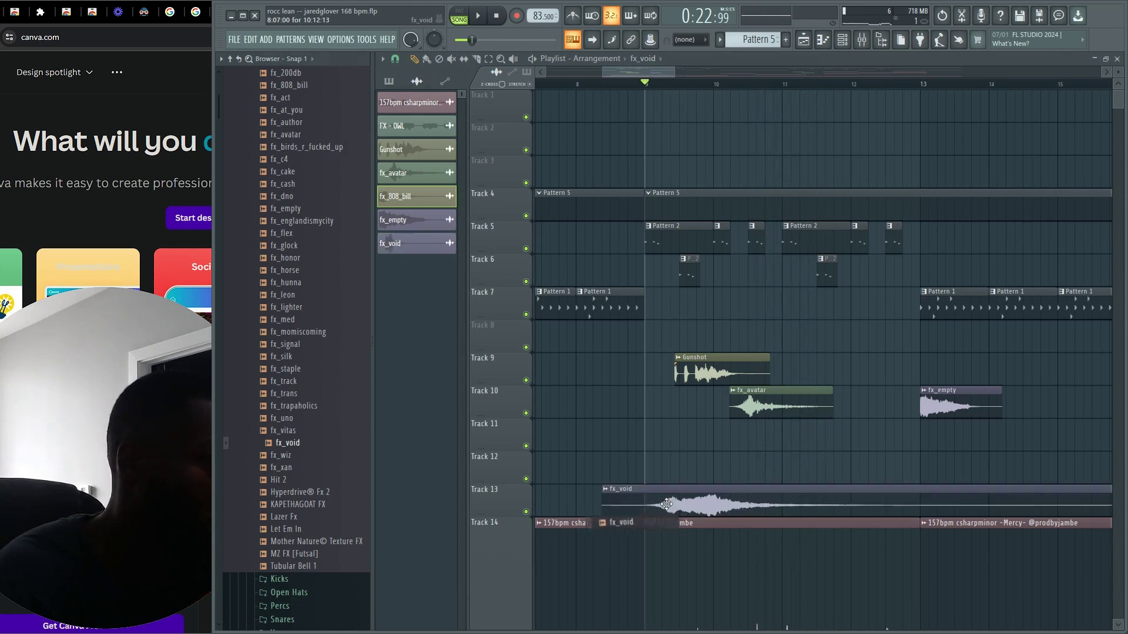
{"action": "key", "text": "space"}
{"action": "key", "text": "space"}
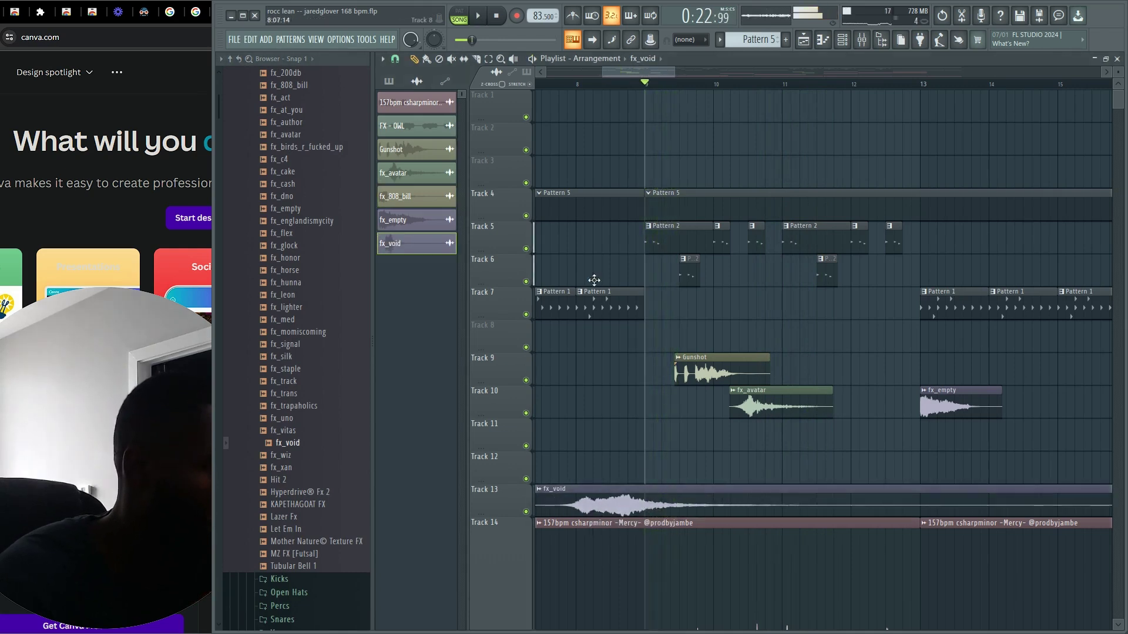
{"action": "key", "text": "space"}
Route fx_void to mixer insert 7 and cut its lows by 18.0 dB with the low shelf at 443 Hz.
{"action": "double_click", "coordinate": [644, 509]}
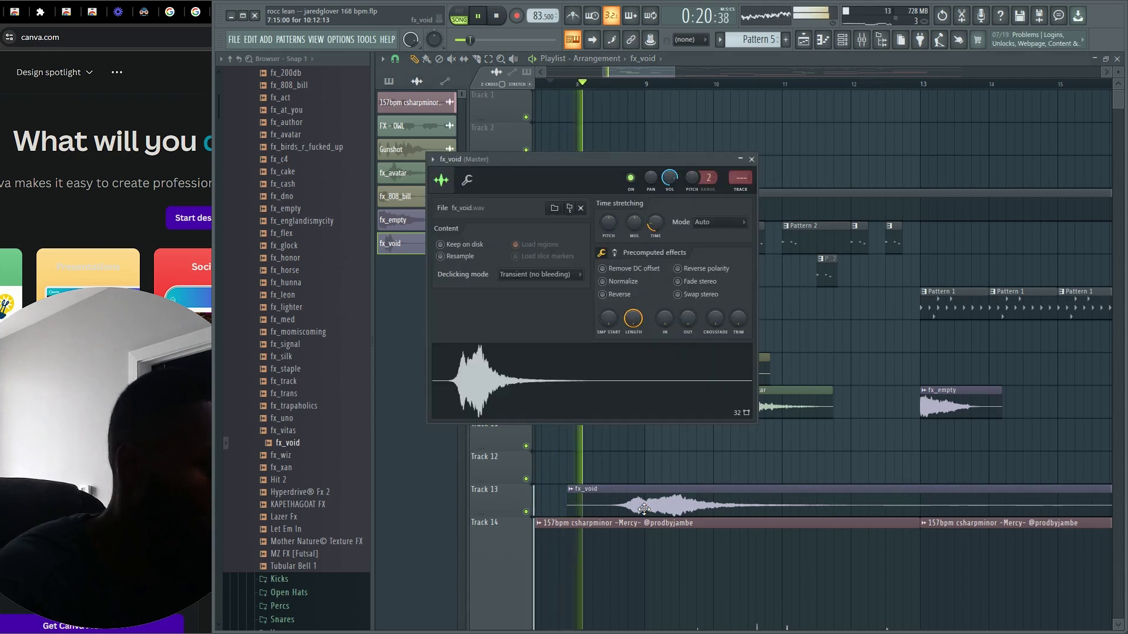
{"action": "key", "text": "F9"}
{"action": "key", "text": "space"}
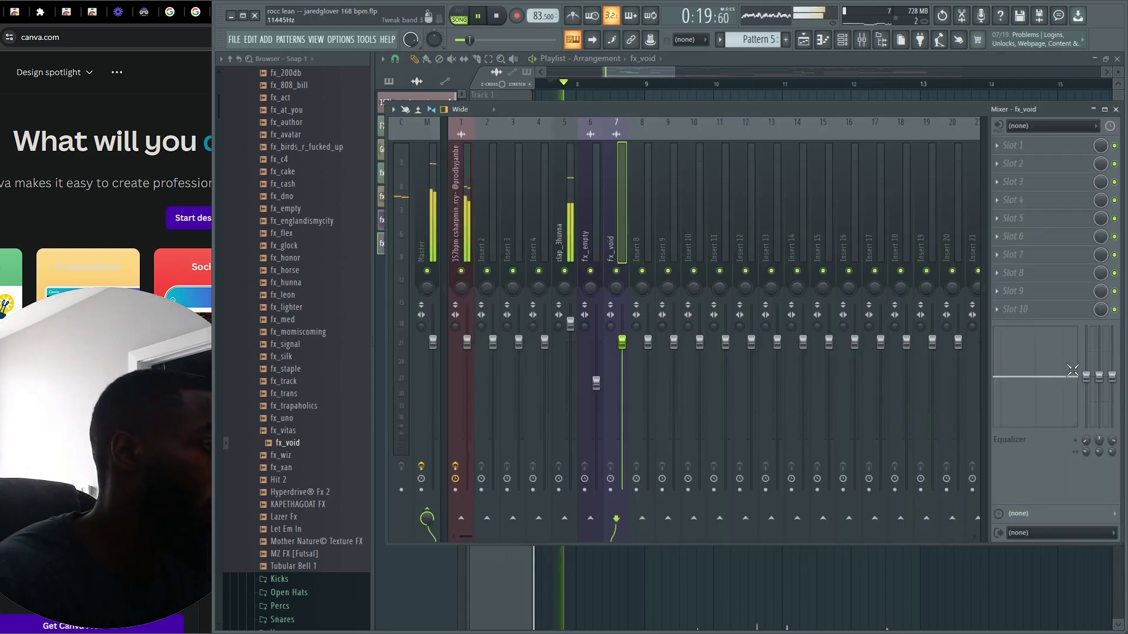
{"action": "key", "text": "space"}
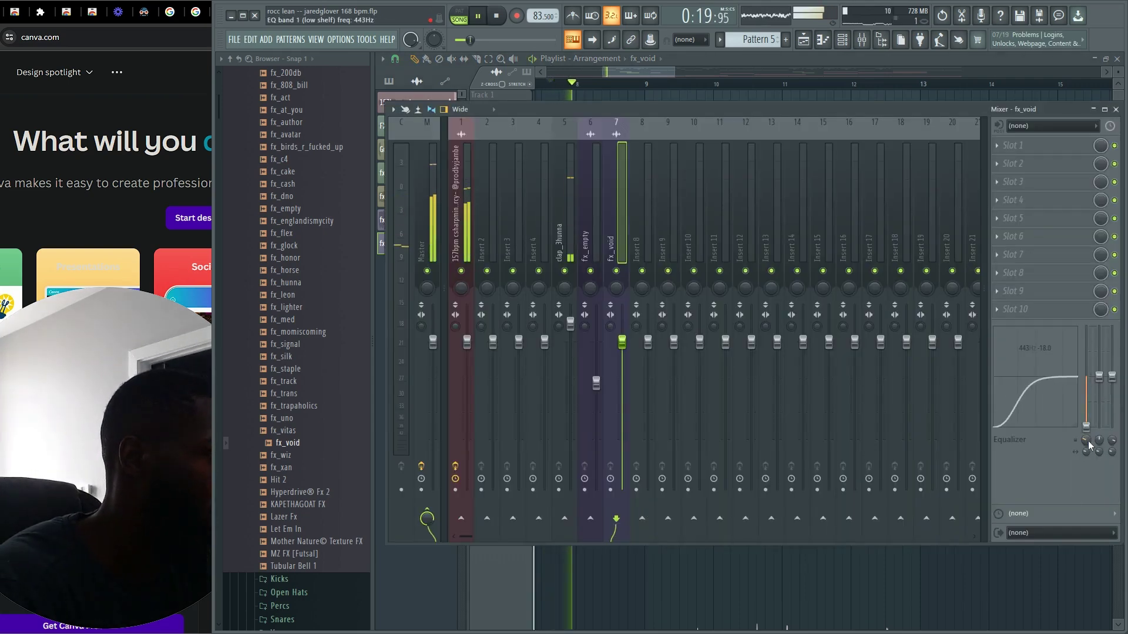
{"action": "left_click", "coordinate": [661, 69]}
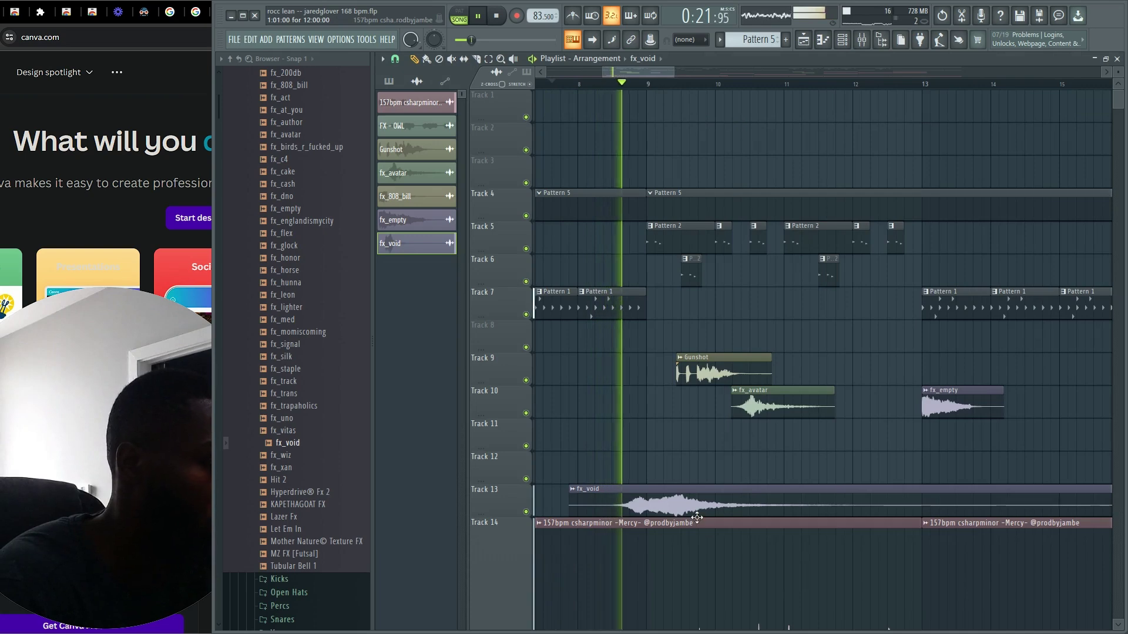
Slice the fx_void clip on Track 13 at bar 9 and delete the part after the cut.
{"action": "key", "text": "space"}
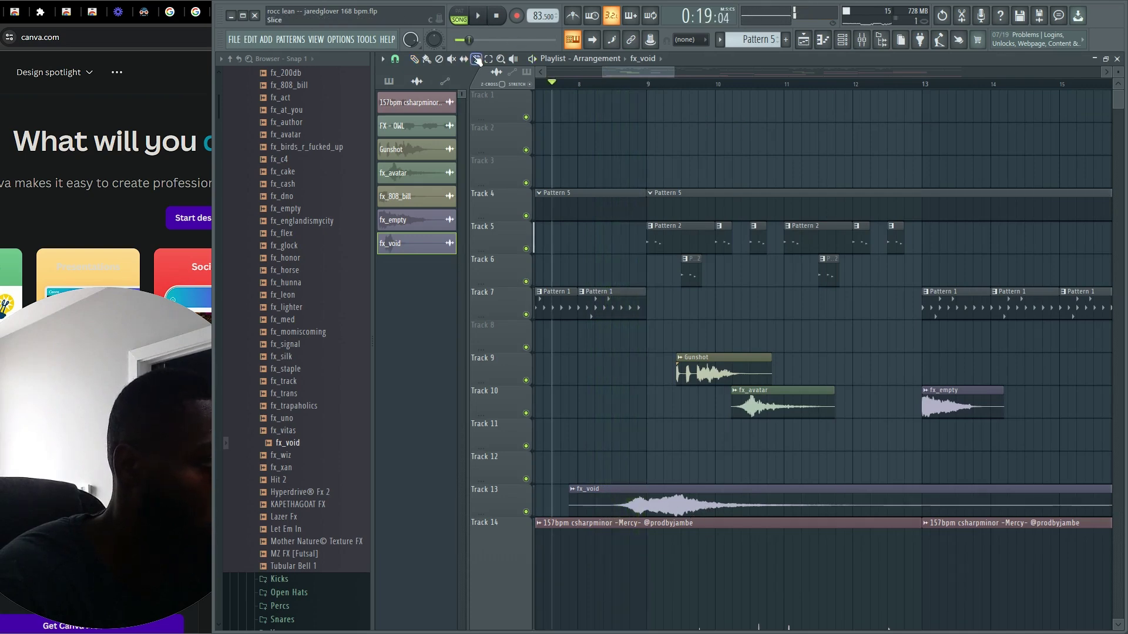
{"action": "left_click_drag", "start_coordinate": [620, 504], "coordinate": [622, 503]}
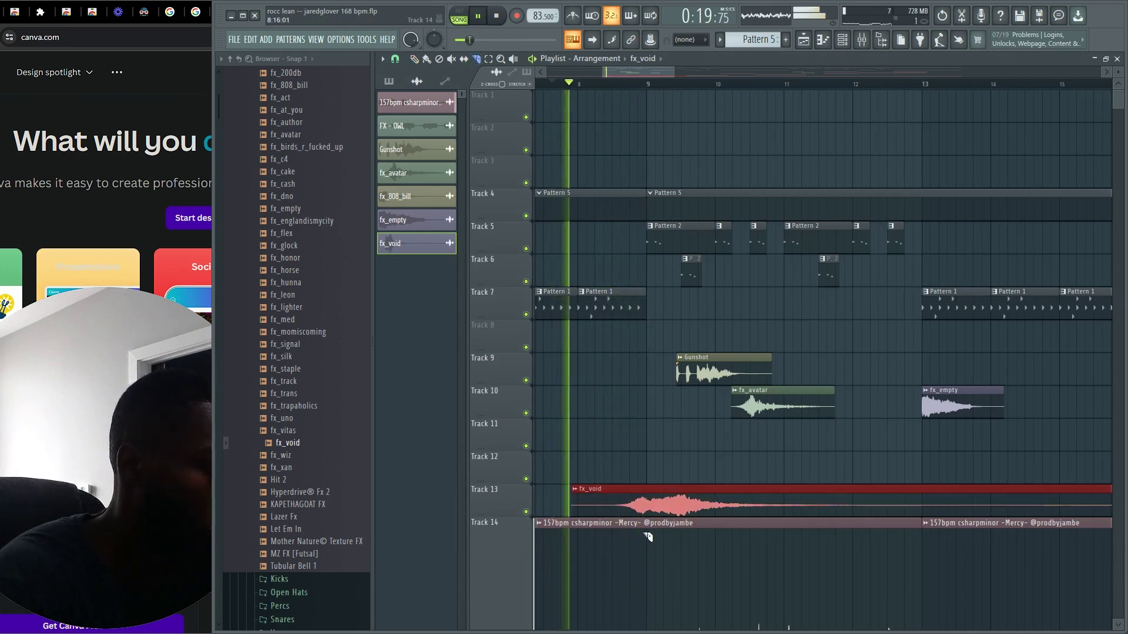
{"action": "scroll", "coordinate": [673, 524], "scroll_direction": "up", "scroll_amount": 4}
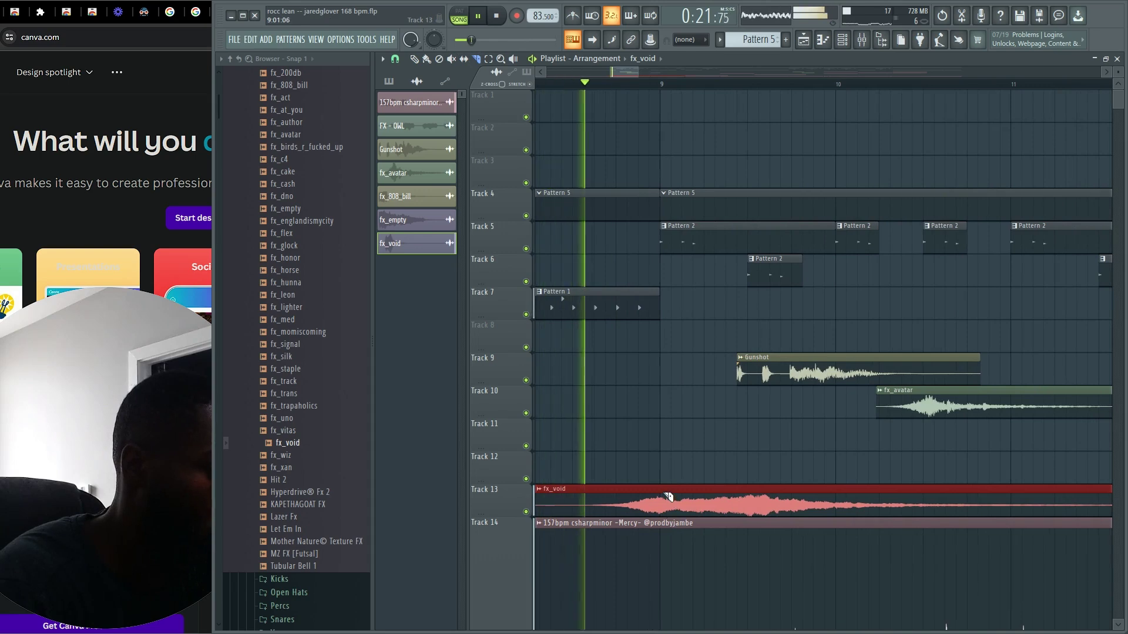
{"action": "left_click_drag", "start_coordinate": [665, 492], "coordinate": [666, 530]}
{"action": "key", "text": "space"}
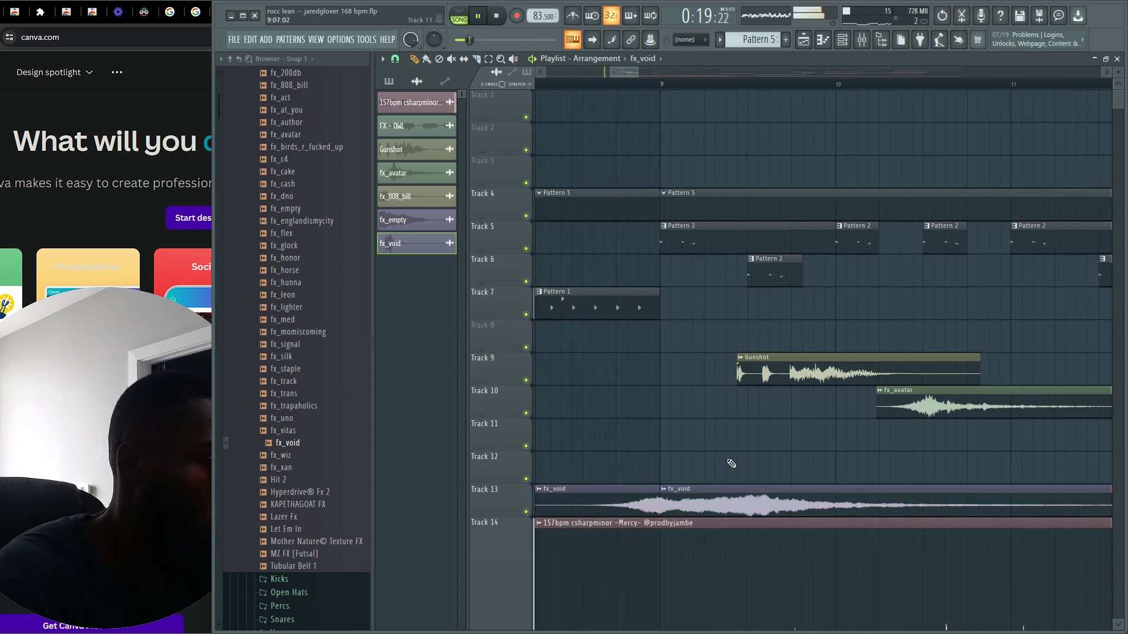
{"action": "right_click", "coordinate": [675, 505]}
Place fx_xan on Track 12 at bar 9 and route it to mixer insert 8 with the lows cut 18.0 dB and fader lowered.
{"action": "double_click", "coordinate": [615, 508]}
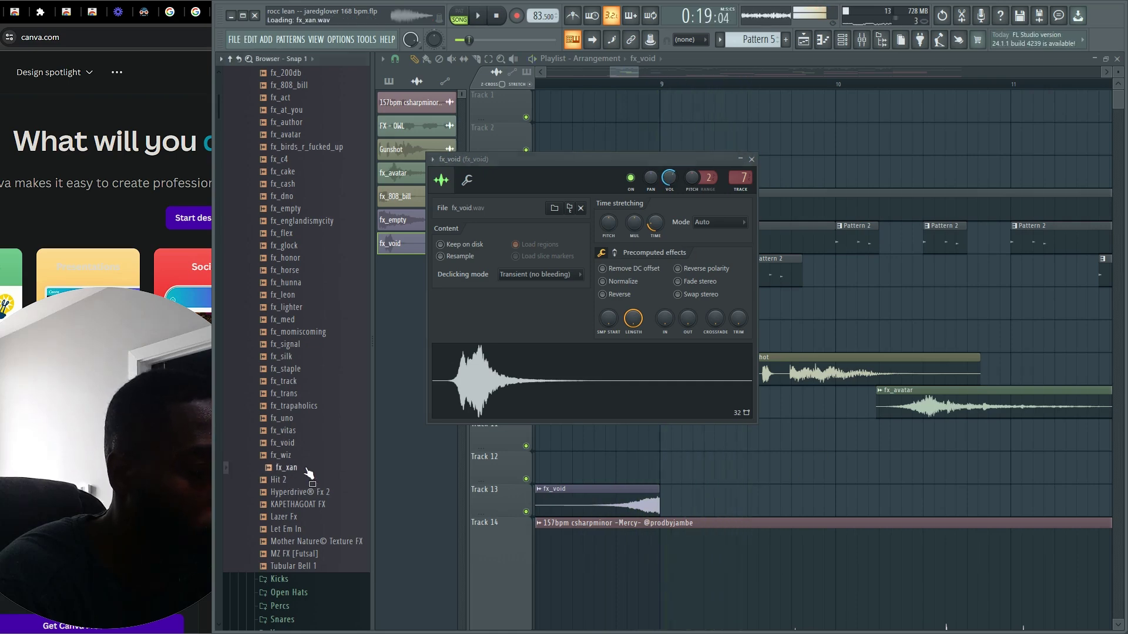
{"action": "left_click_drag", "start_coordinate": [304, 476], "coordinate": [685, 476]}
{"action": "double_click", "coordinate": [662, 473]}
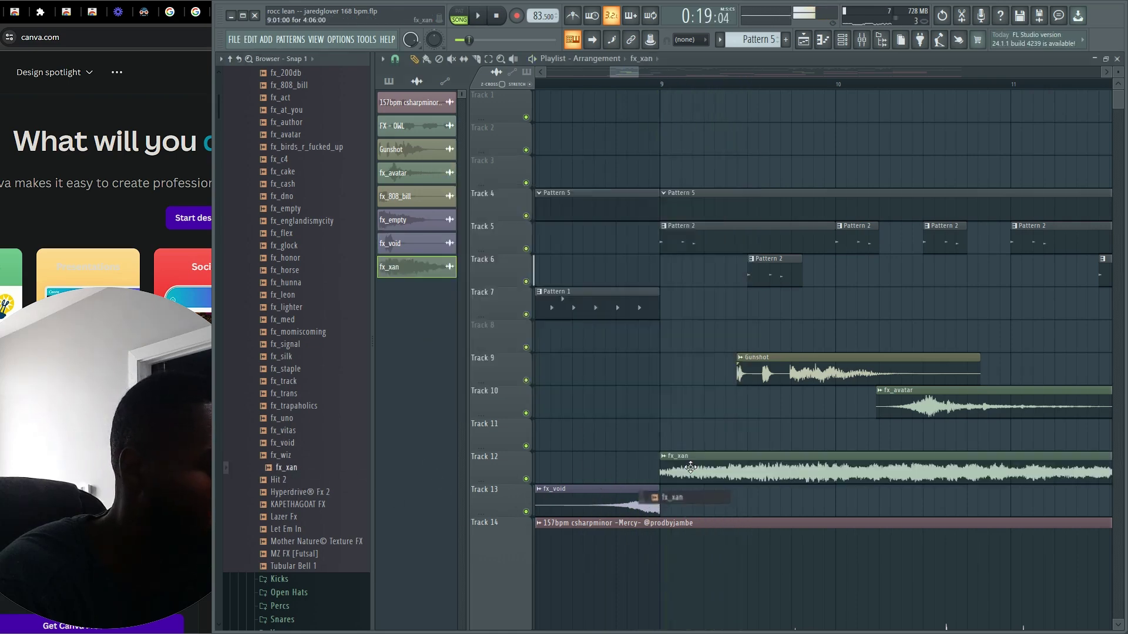
{"action": "key", "text": "F9"}
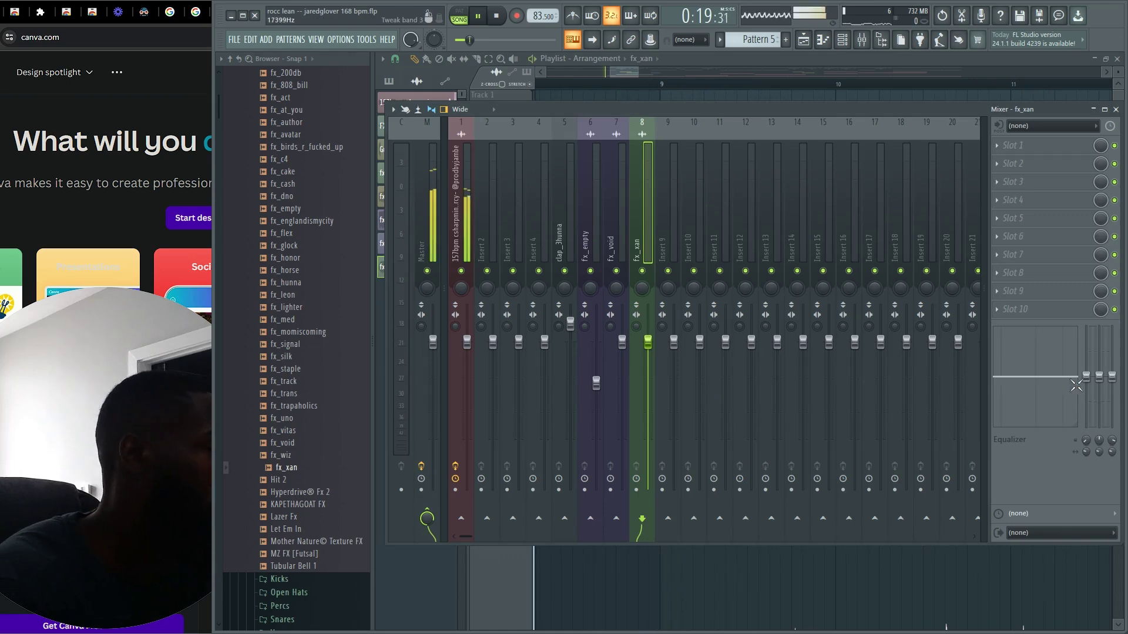
{"action": "left_click_drag", "start_coordinate": [1094, 394], "coordinate": [1099, 346]}
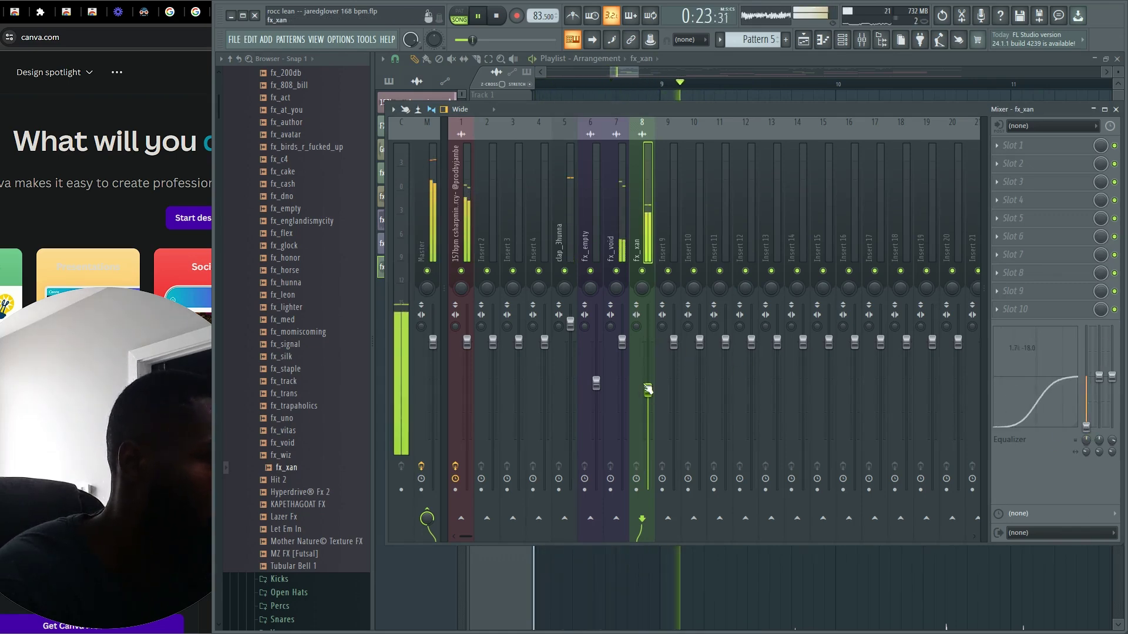
{"action": "left_click", "coordinate": [626, 70]}
Nudge the fx_xan clip on Track 12 slightly earlier so it starts just before bar 9.
{"action": "left_click_drag", "start_coordinate": [693, 469], "coordinate": [699, 495]}
{"action": "key", "text": "shift+Left"}
{"action": "key", "text": "shift+Left"}
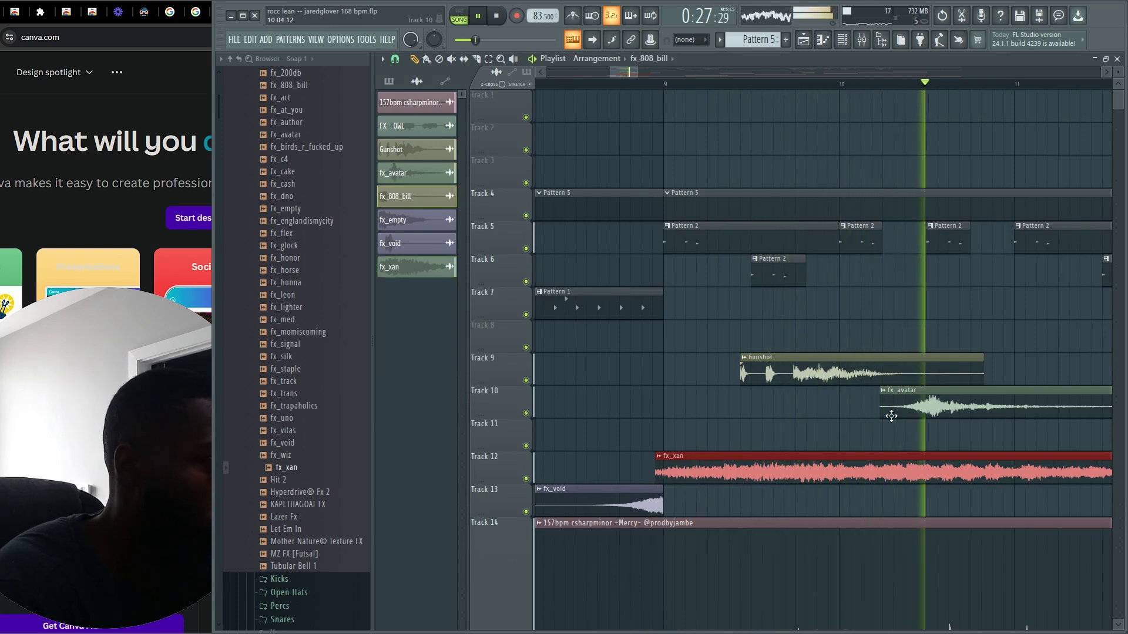
Place fx_808_bill on Track 8 at bar 11 and lower its channel volume.
{"action": "scroll", "coordinate": [939, 376], "scroll_direction": "down", "scroll_amount": 2}
{"action": "left_click", "coordinate": [982, 346]}
{"action": "scroll", "coordinate": [985, 343], "scroll_direction": "down", "scroll_amount": 3}
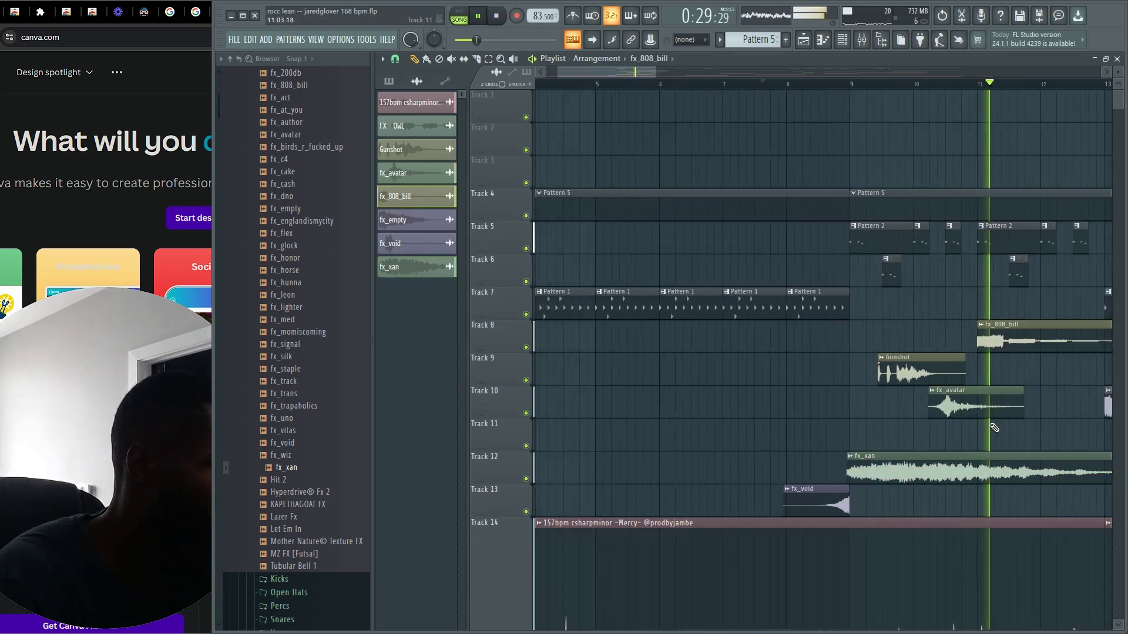
{"action": "double_click", "coordinate": [985, 343]}
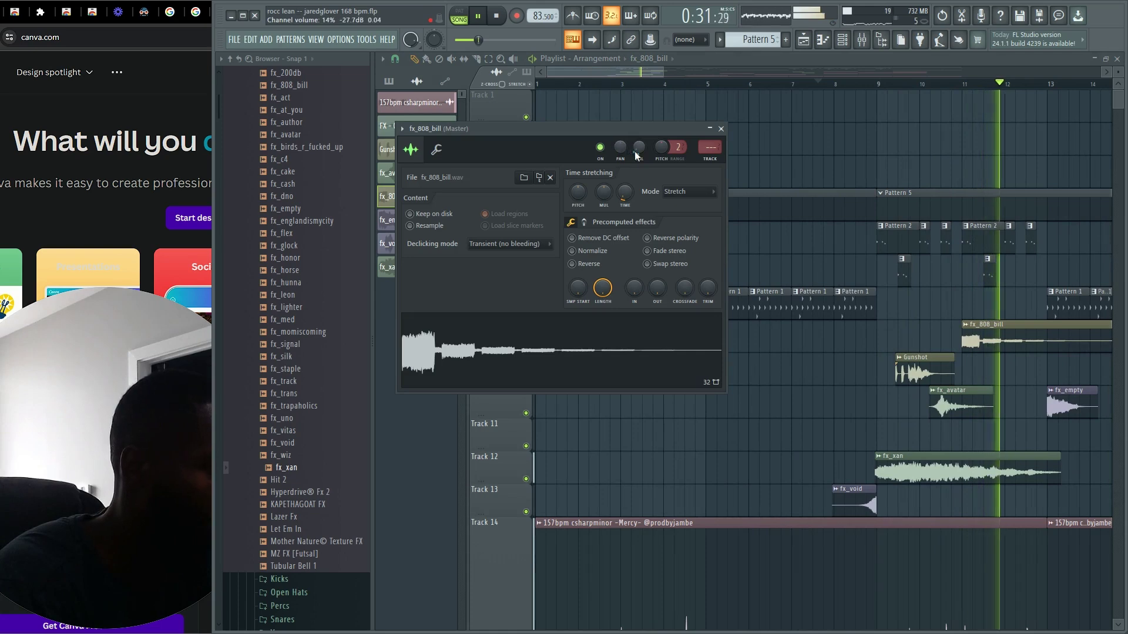
Create an automation clip for the channel volume of fx_xan.
{"action": "scroll", "coordinate": [844, 483], "scroll_direction": "down", "scroll_amount": 3}
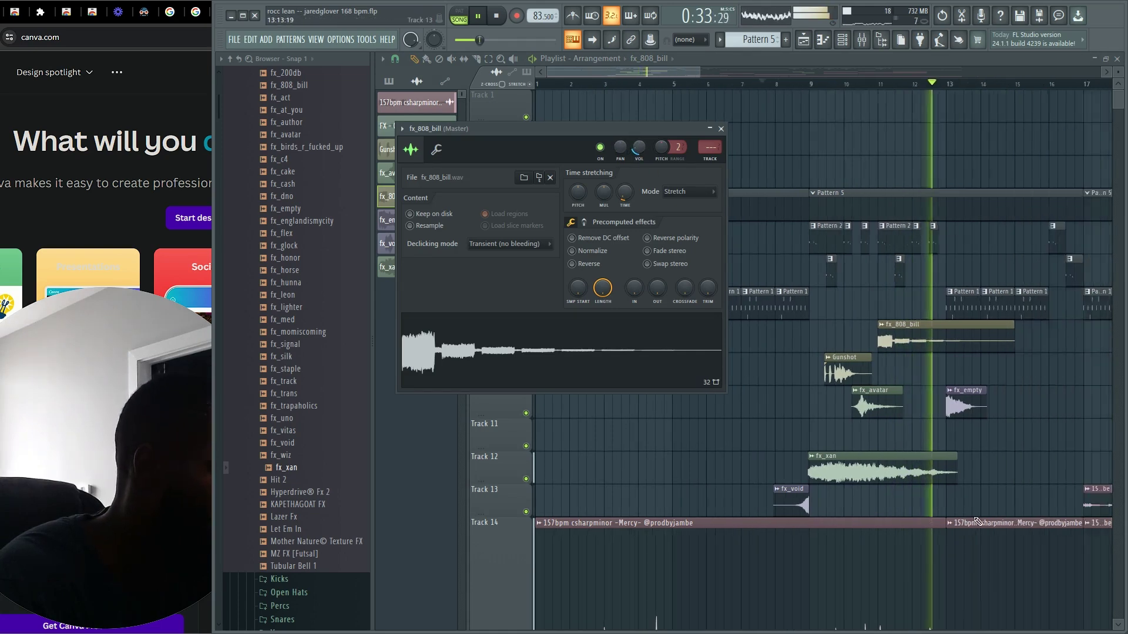
{"action": "double_click", "coordinate": [844, 483]}
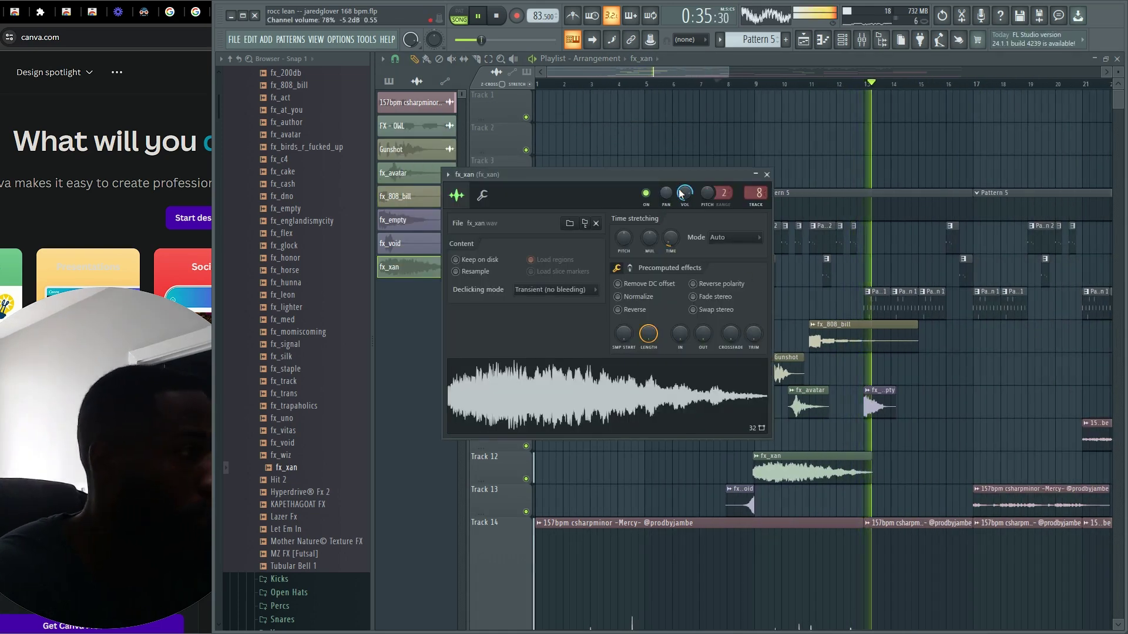
{"action": "right_click", "coordinate": [686, 195]}
{"action": "left_click", "coordinate": [730, 283]}
{"action": "scroll", "coordinate": [1006, 348], "scroll_direction": "down", "scroll_amount": 4}
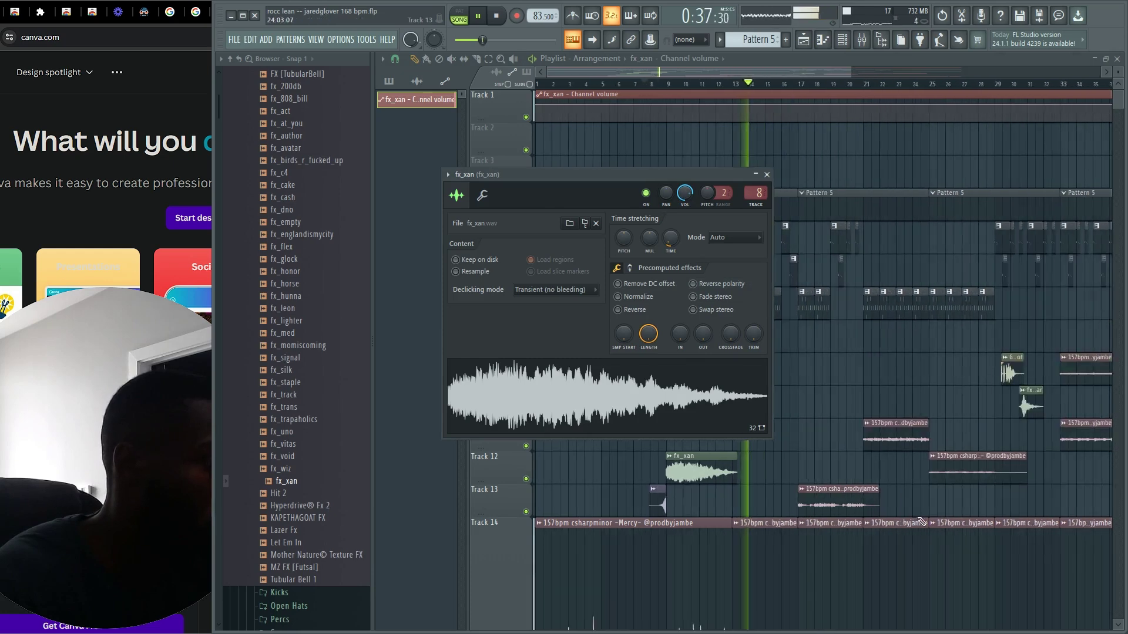
Shorten the fx_xan volume automation to a downward fade of about four bars and overlay it on Track 12 at bar 9.
{"action": "left_click_drag", "start_coordinate": [975, 115], "coordinate": [617, 259]}
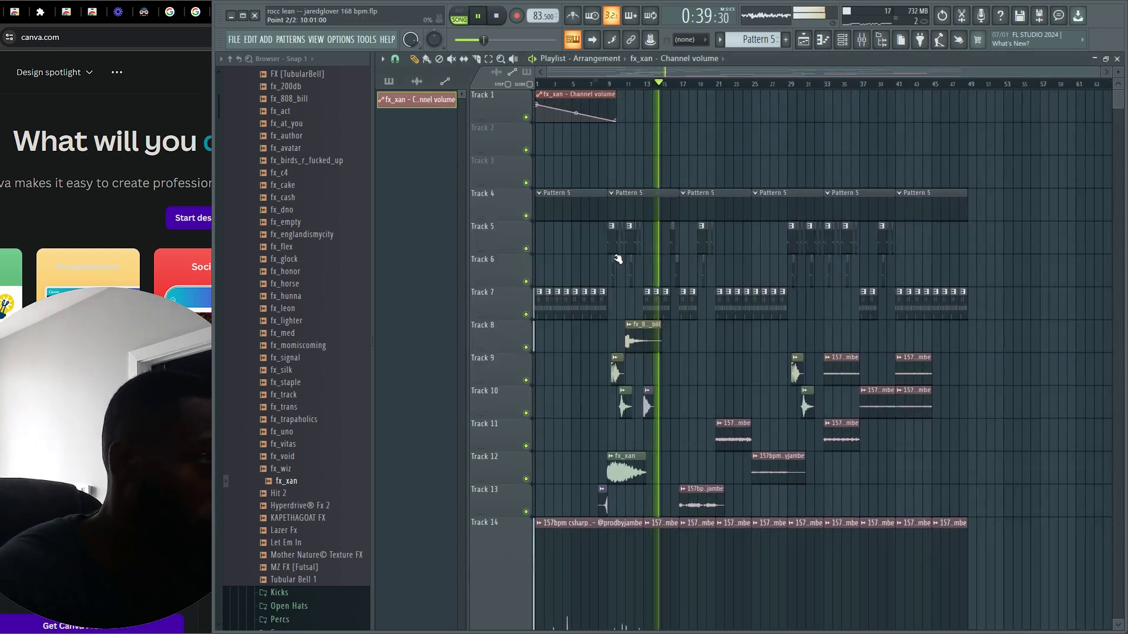
{"action": "left_click_drag", "start_coordinate": [573, 94], "coordinate": [677, 438]}
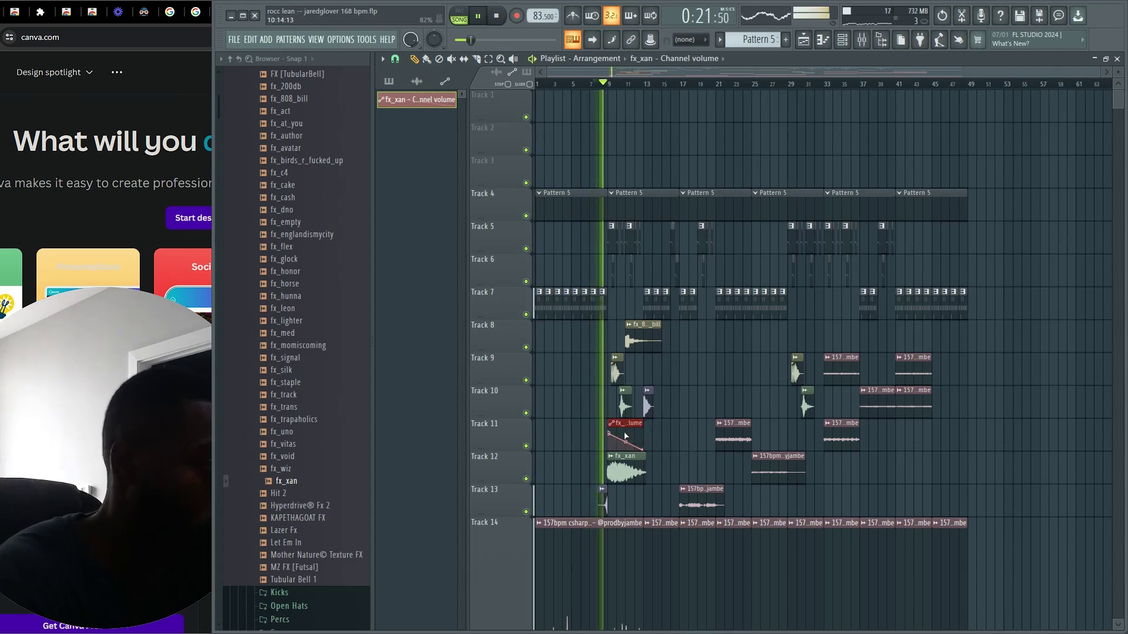
{"action": "scroll", "coordinate": [611, 499], "scroll_direction": "up", "scroll_amount": 5}
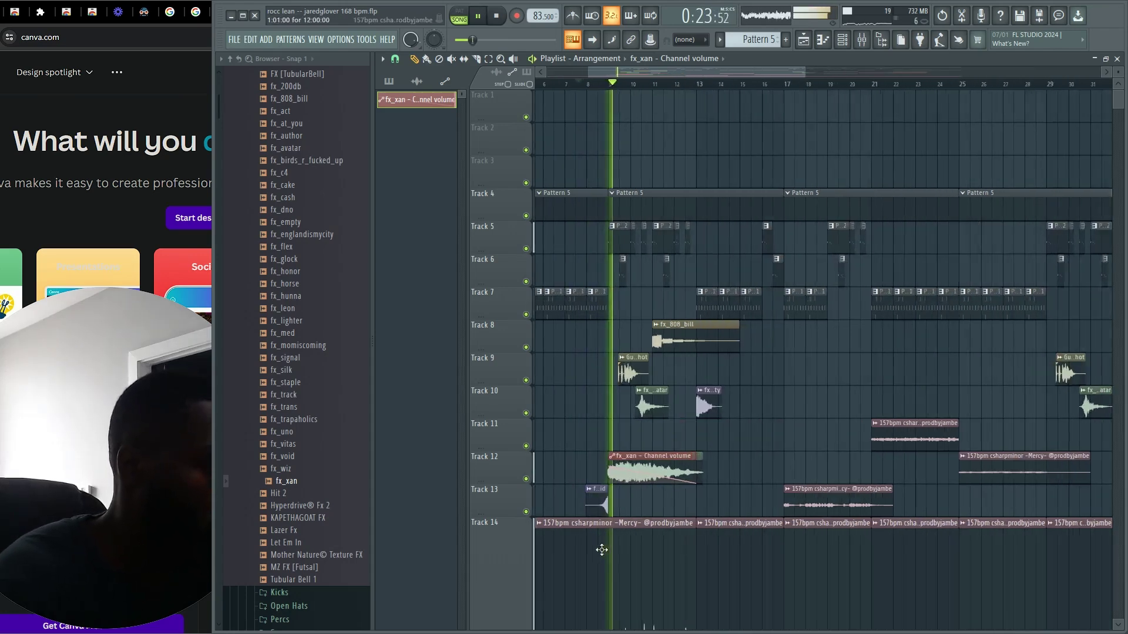
Lower the channel volume of the fx_void sample on Track 13 to 62%.
{"action": "double_click", "coordinate": [611, 497]}
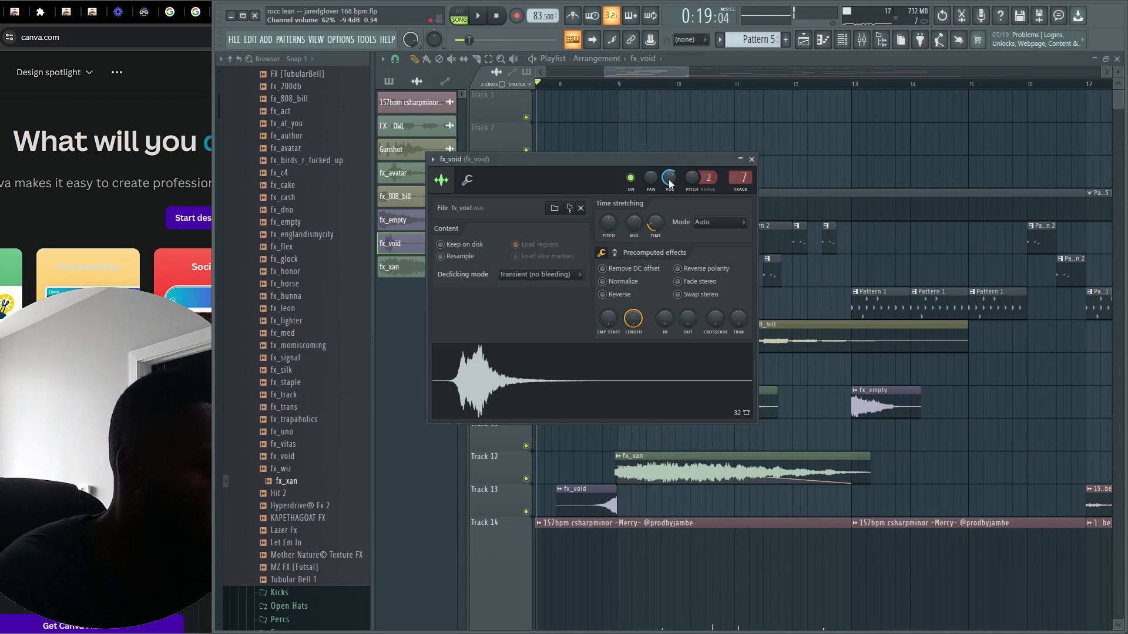
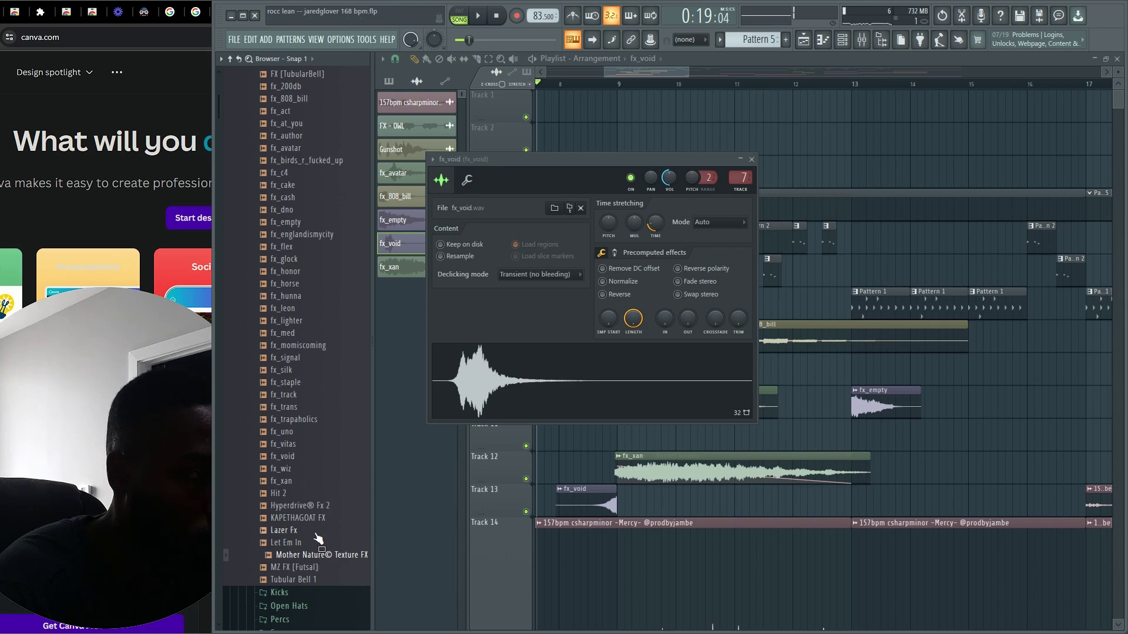
Open the FX folder of the jglo VERIFIED DRUM KIT and place BWB UPGRADE3 FX (7) on Track 11 between bars 12 and 13.
{"action": "scroll", "coordinate": [318, 539], "scroll_direction": "up", "scroll_amount": 10}
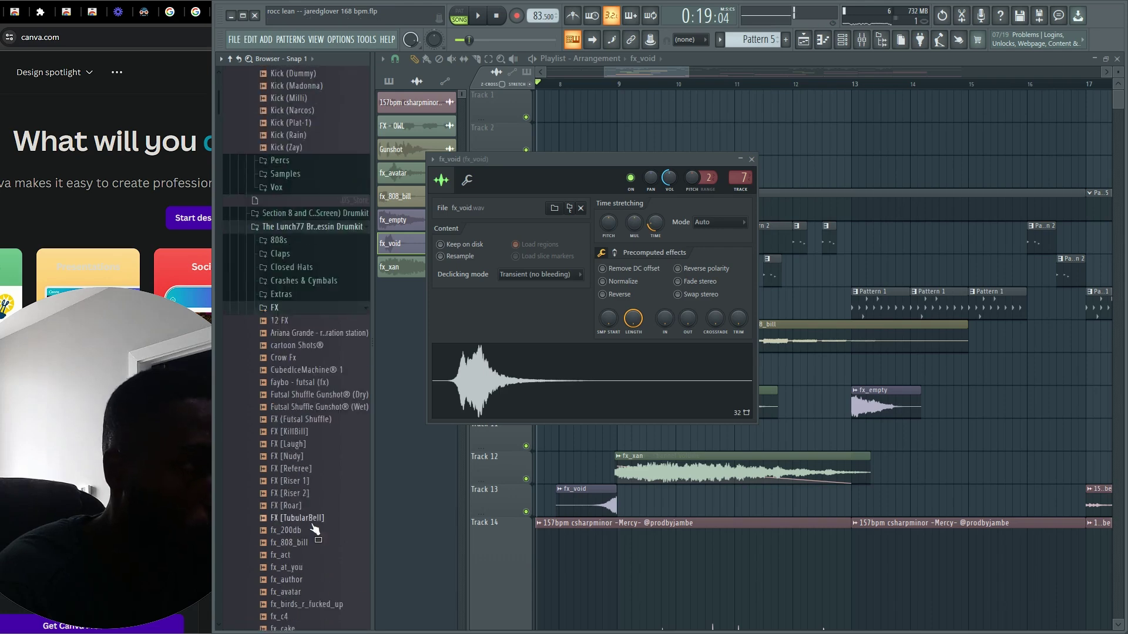
{"action": "left_click", "coordinate": [287, 309]}
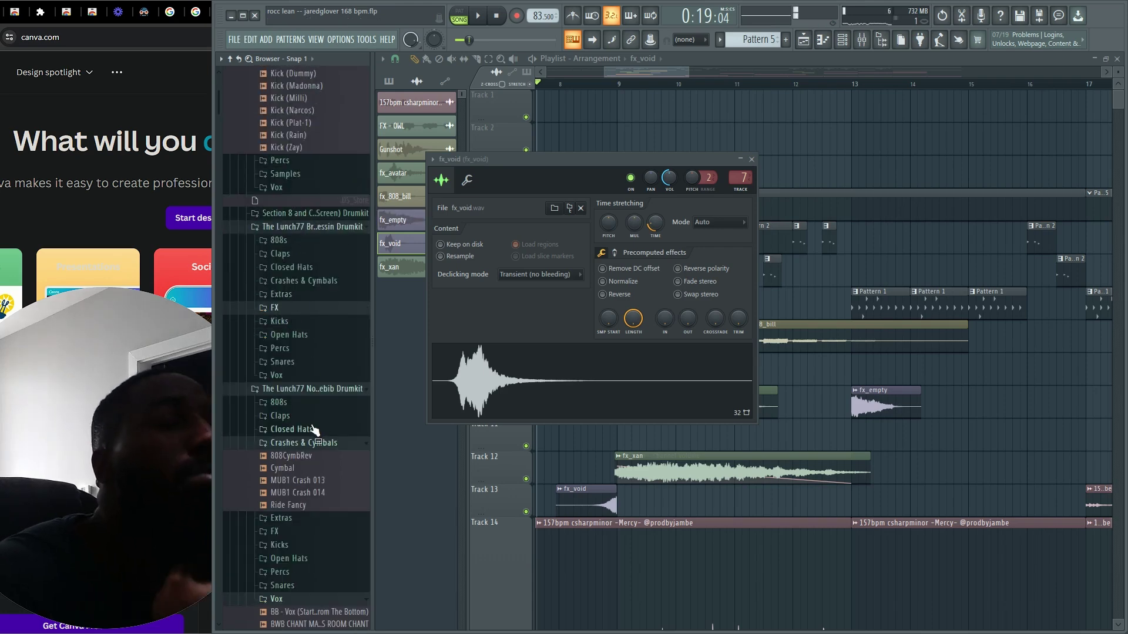
{"action": "scroll", "coordinate": [330, 465], "scroll_direction": "down", "scroll_amount": 15}
{"action": "scroll", "coordinate": [294, 468], "scroll_direction": "up", "scroll_amount": 6}
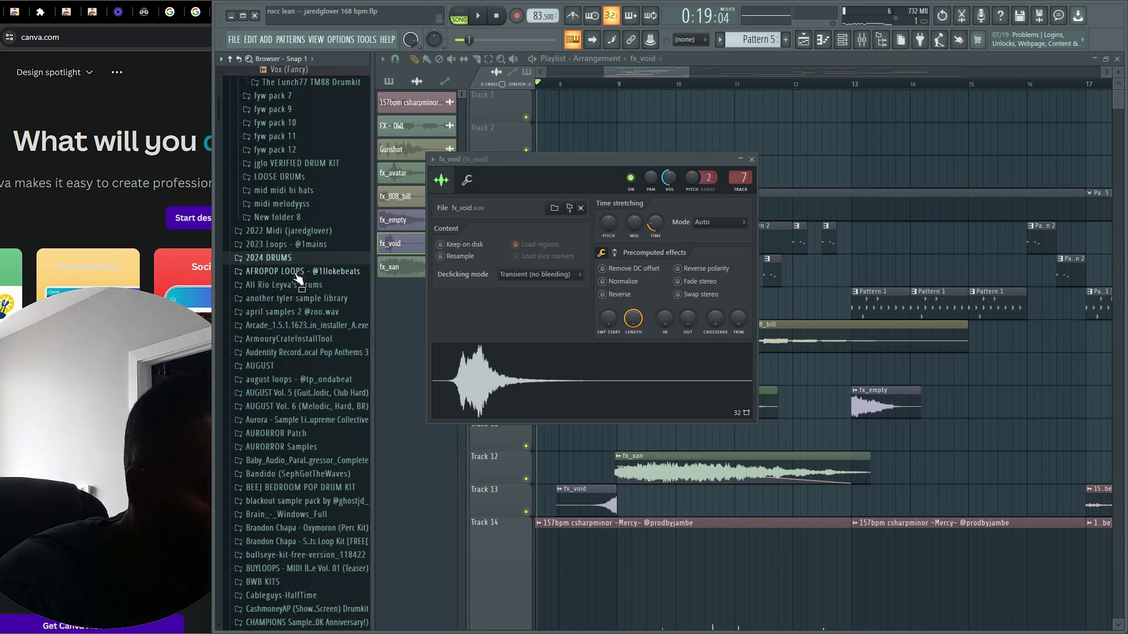
{"action": "scroll", "coordinate": [320, 458], "scroll_direction": "up", "scroll_amount": 11}
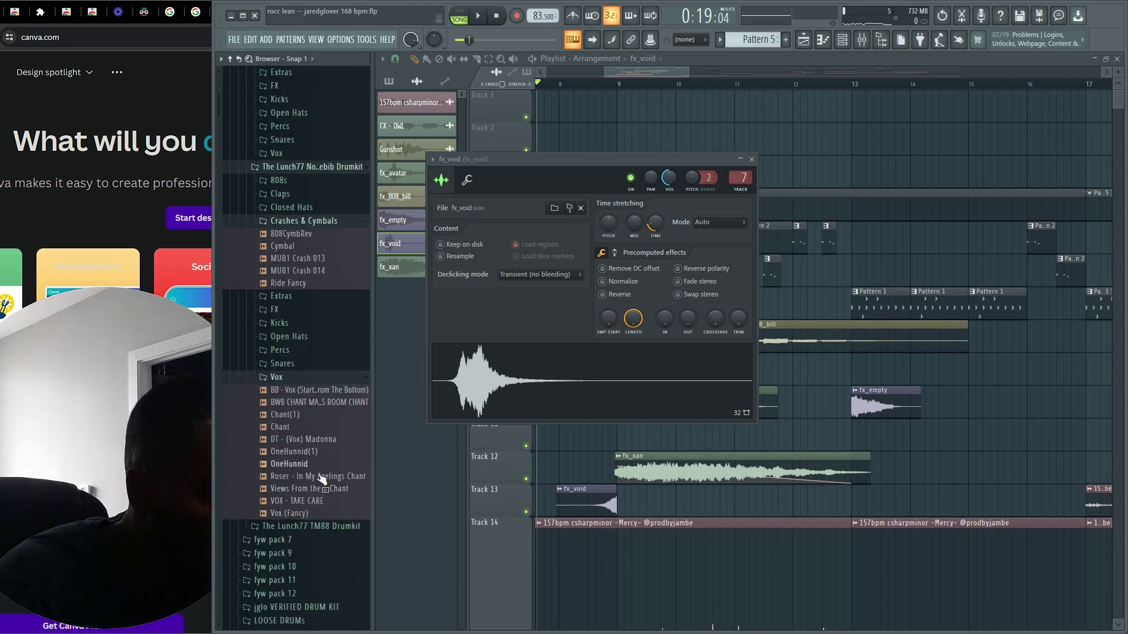
{"action": "left_click", "coordinate": [317, 460]}
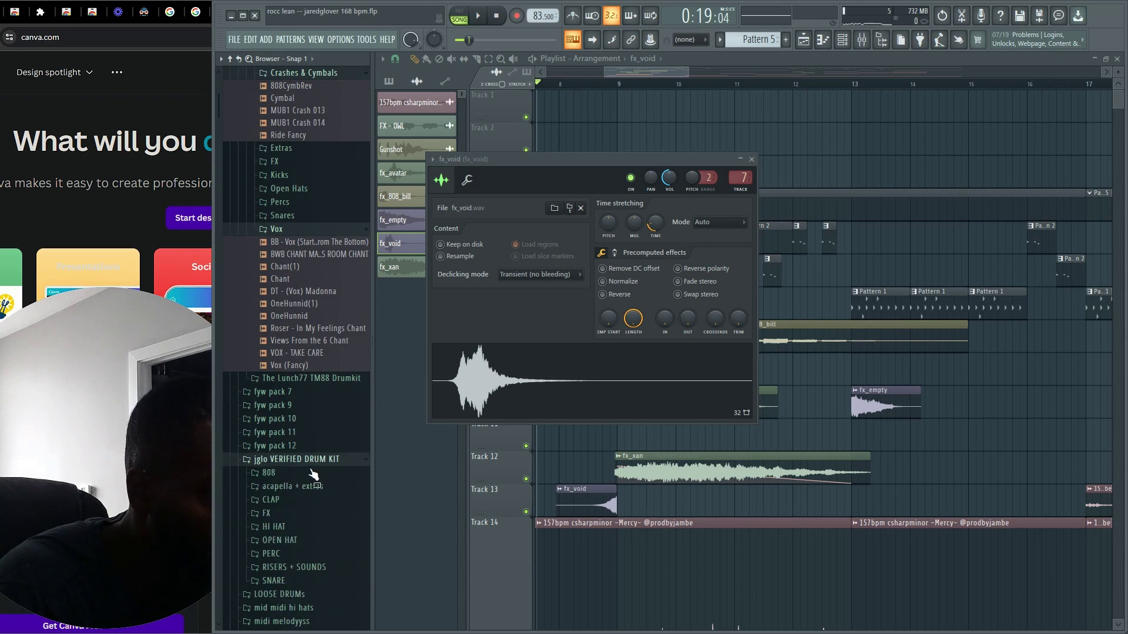
{"action": "left_click", "coordinate": [297, 514]}
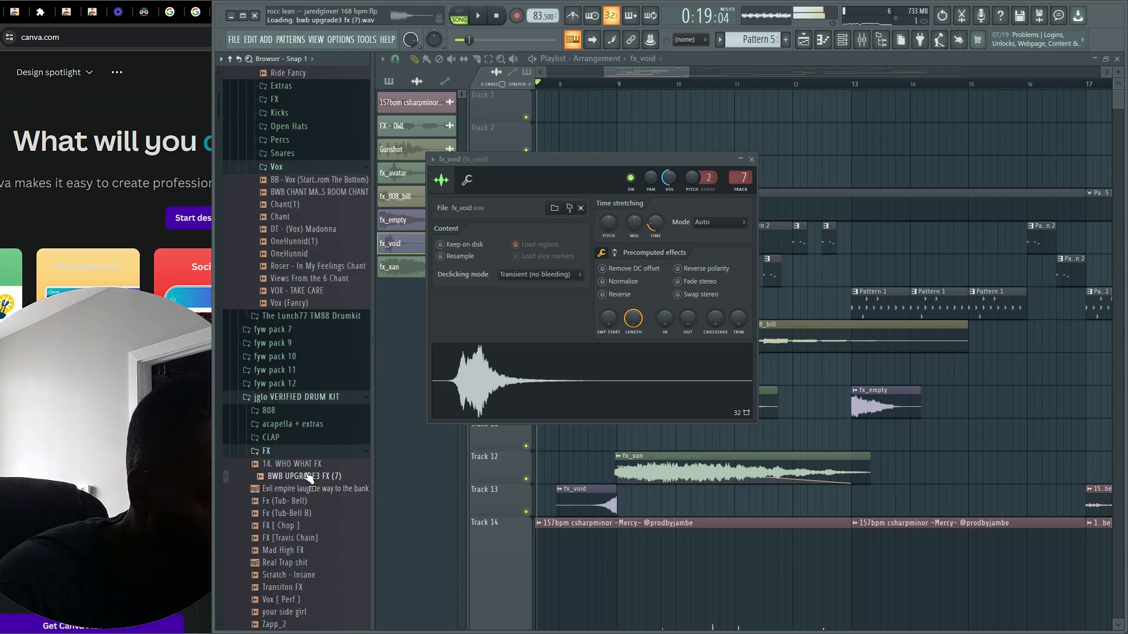
{"action": "left_click_drag", "start_coordinate": [339, 478], "coordinate": [816, 424]}
Audition more samples in the kit's FX folder and place Transiton FX on Track 11 around bar 8.
{"action": "left_click", "coordinate": [279, 551]}
{"action": "scroll", "coordinate": [286, 544], "scroll_direction": "down", "scroll_amount": 4}
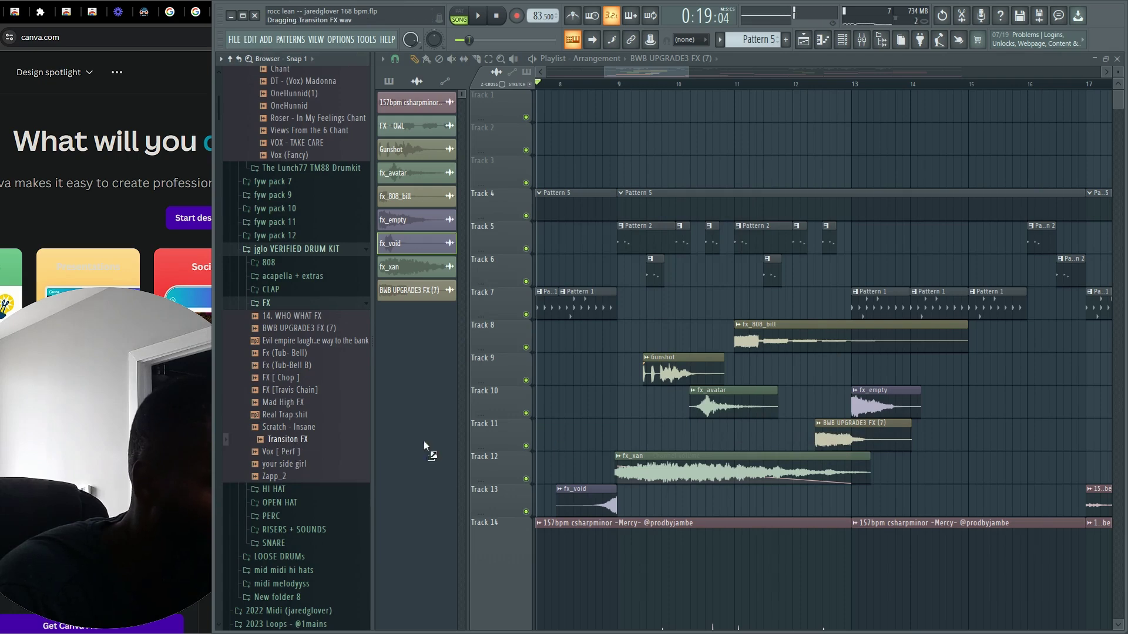
{"action": "left_click_drag", "start_coordinate": [424, 441], "coordinate": [611, 447]}
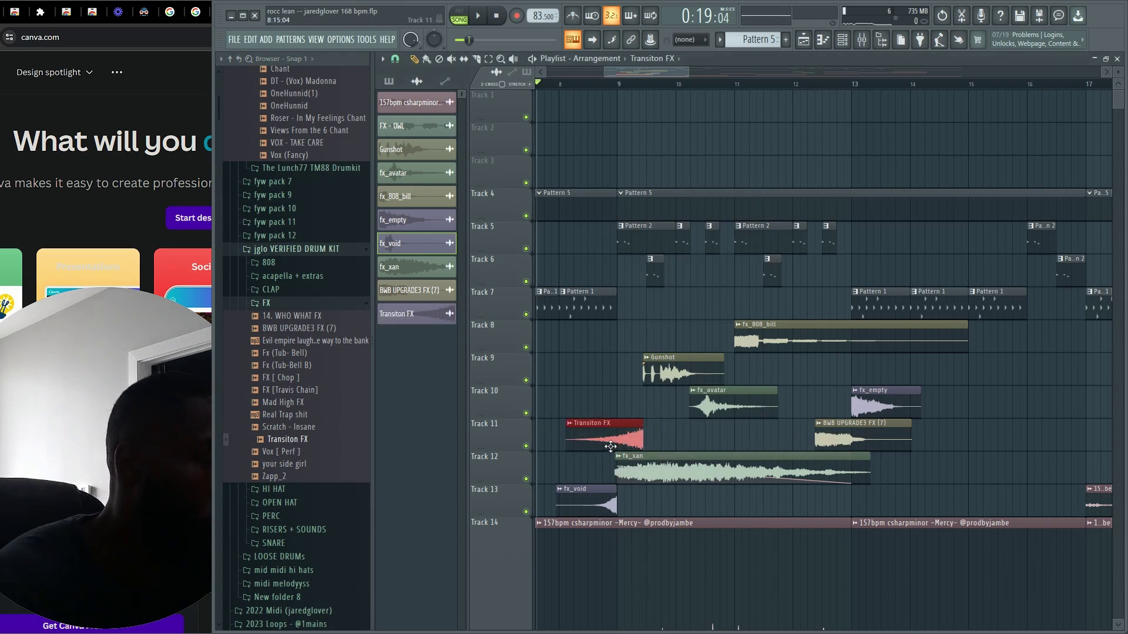
Lower the Transiton FX channel volume to about 49% and route the sample to mixer track 9.
{"action": "double_click", "coordinate": [611, 446]}
{"action": "key", "text": "space"}
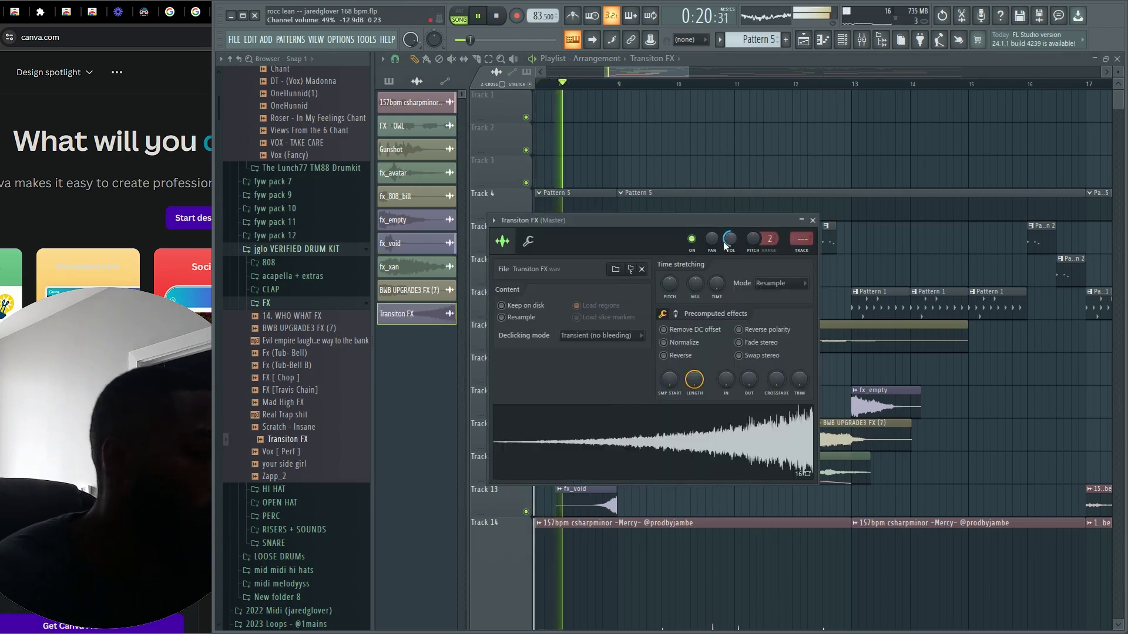
{"action": "key", "text": "F9"}
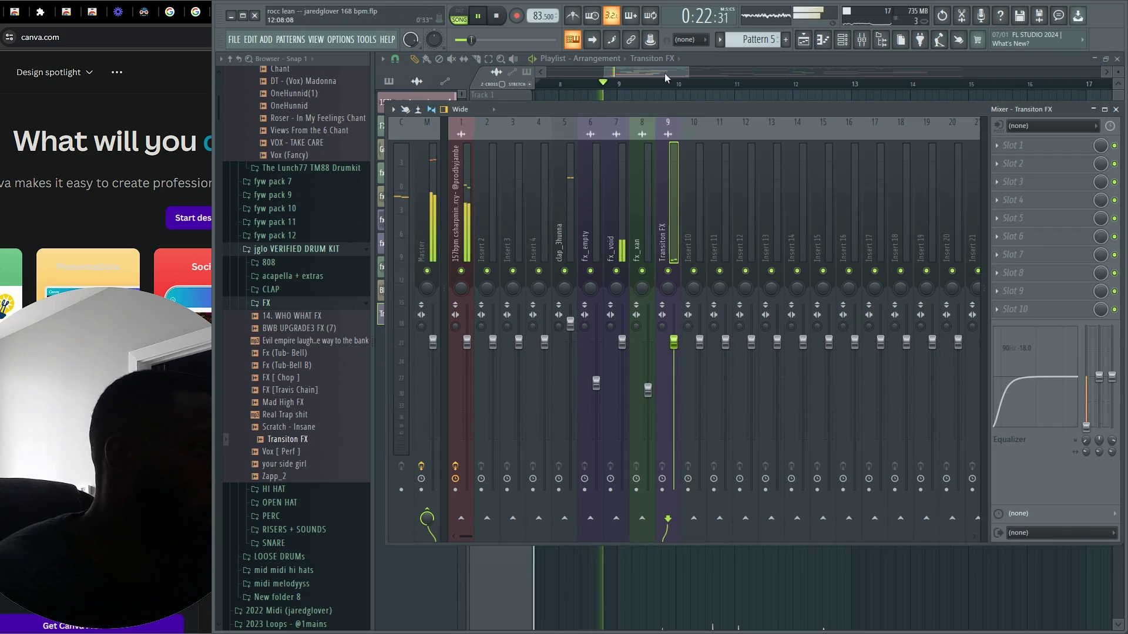
Reposition the Transiton FX clip on Track 11 and cut off its tail so it ends at bar 9.
{"action": "left_click", "coordinate": [655, 72]}
{"action": "left_click", "coordinate": [537, 84]}
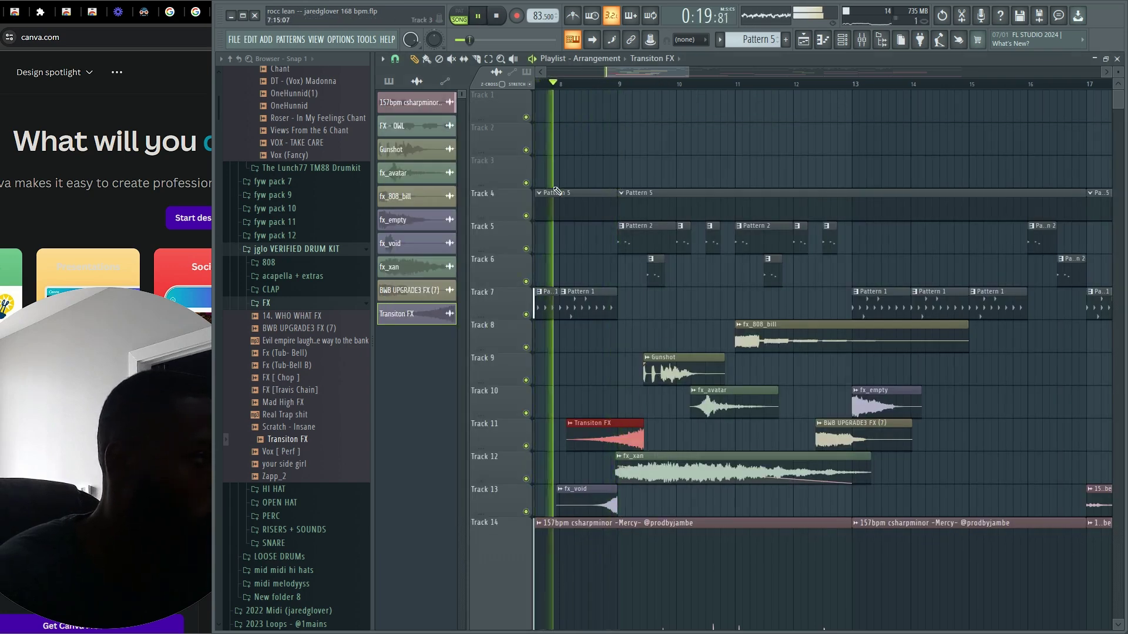
{"action": "left_click_drag", "start_coordinate": [600, 435], "coordinate": [625, 405]}
{"action": "left_click", "coordinate": [537, 84]}
{"action": "key", "text": "c"}
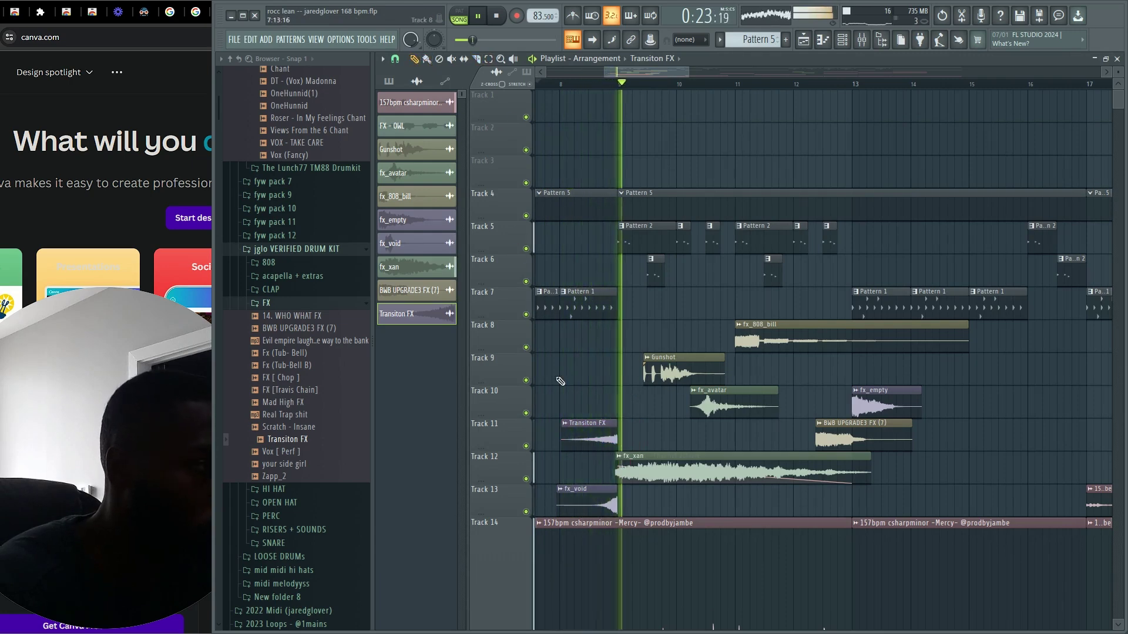
Shift the Transiton FX clip slightly earlier and extend its end back to bar 9 while replaying the transition.
{"action": "key", "text": "space"}
{"action": "key", "text": "space"}
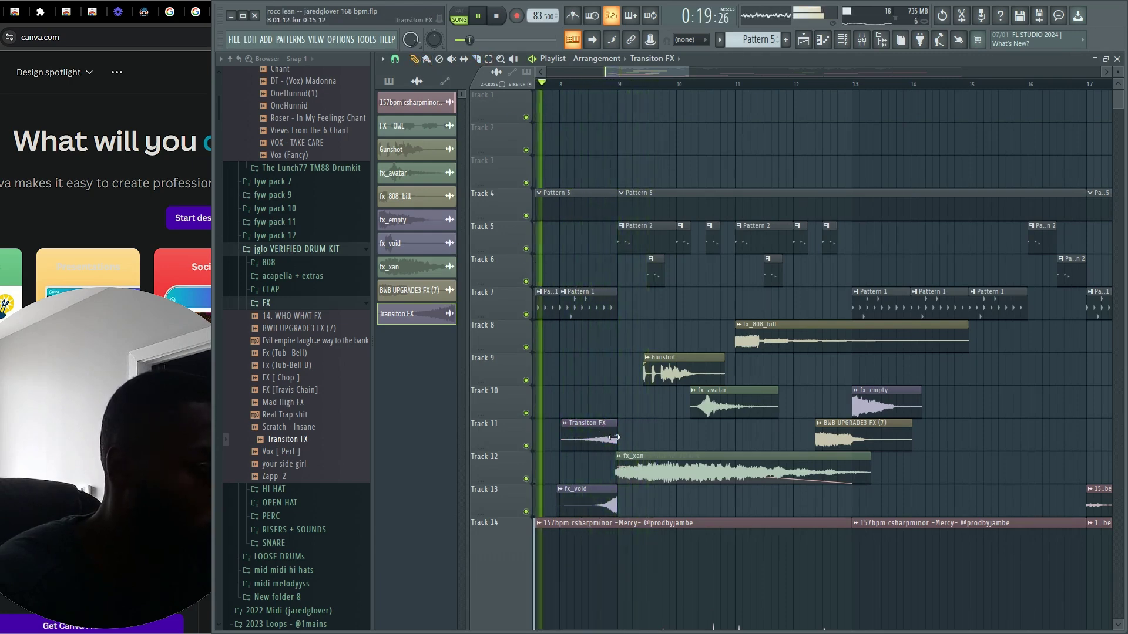
{"action": "left_click_drag", "start_coordinate": [614, 437], "coordinate": [611, 437]}
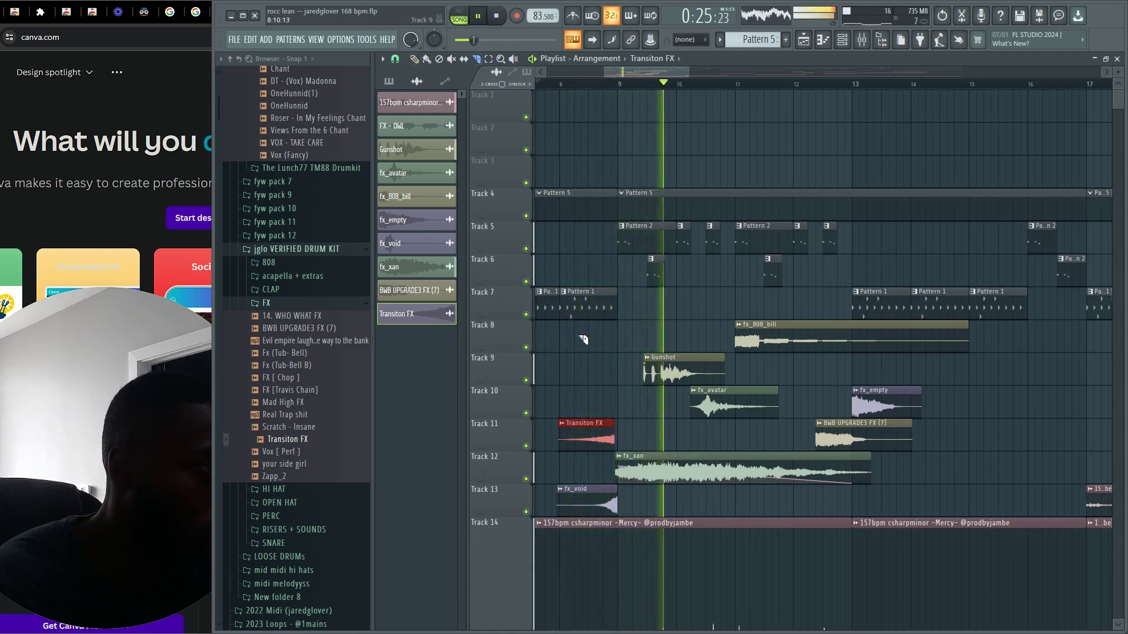
{"action": "left_click_drag", "start_coordinate": [609, 431], "coordinate": [610, 432]}
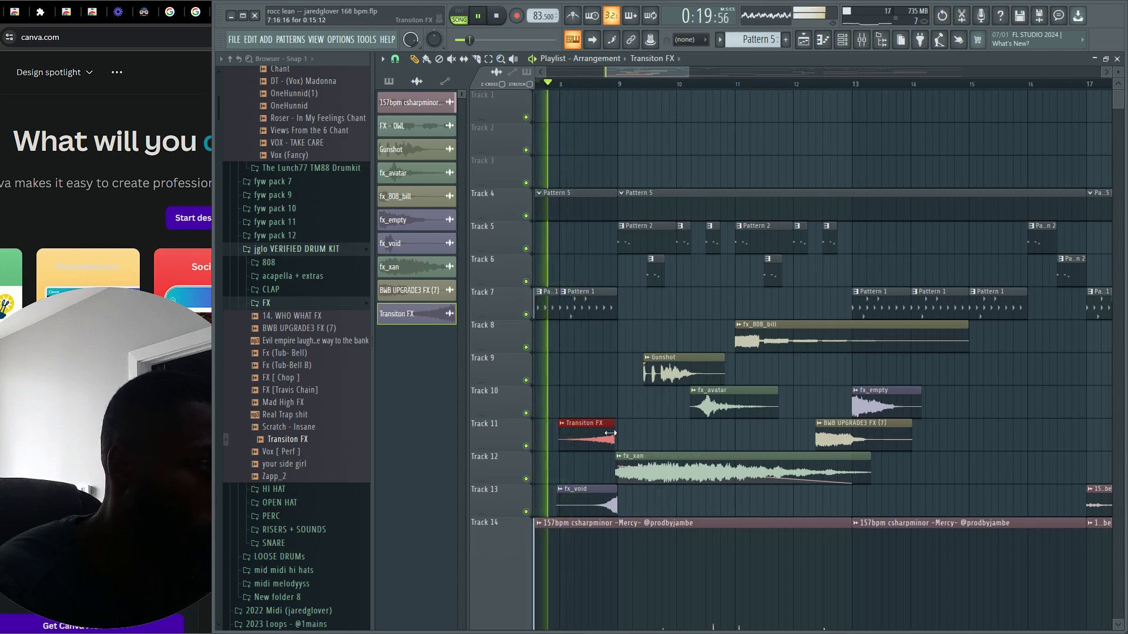
{"action": "left_click_drag", "start_coordinate": [610, 432], "coordinate": [618, 434]}
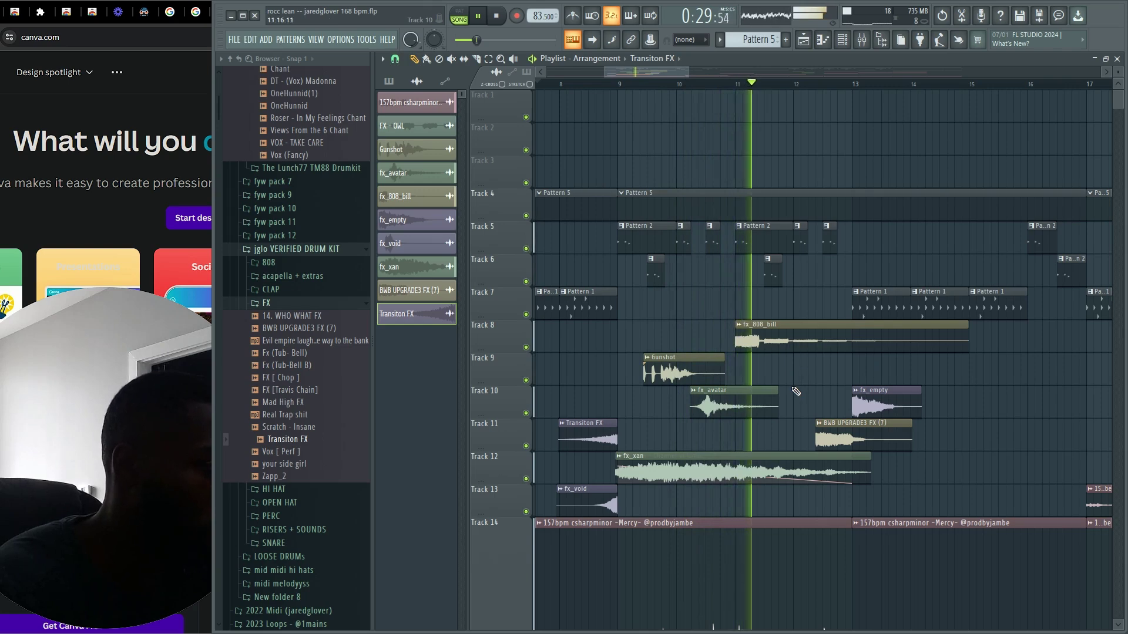
Delete the BWB UPGRADE3 FX (7) clip from Track 11 and the fx_empty clip from Track 10, and replay the section.
{"action": "scroll", "coordinate": [890, 446], "scroll_direction": "down", "scroll_amount": 4, "text": "ctrl"}
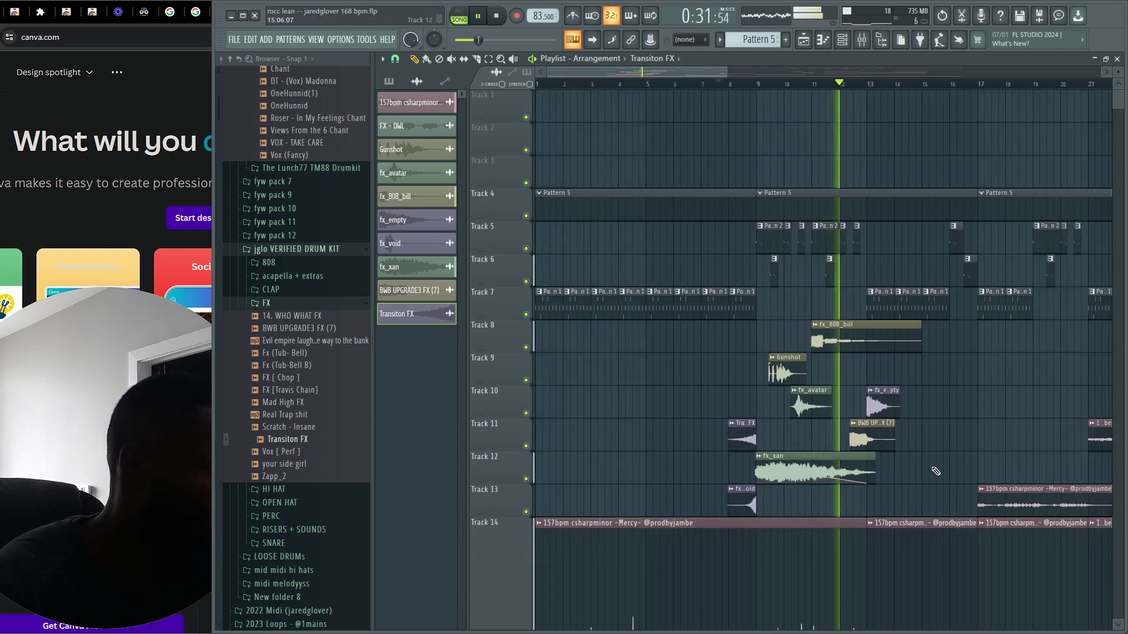
{"action": "scroll", "coordinate": [916, 466], "scroll_direction": "up", "scroll_amount": 4}
{"action": "right_click", "coordinate": [774, 443]}
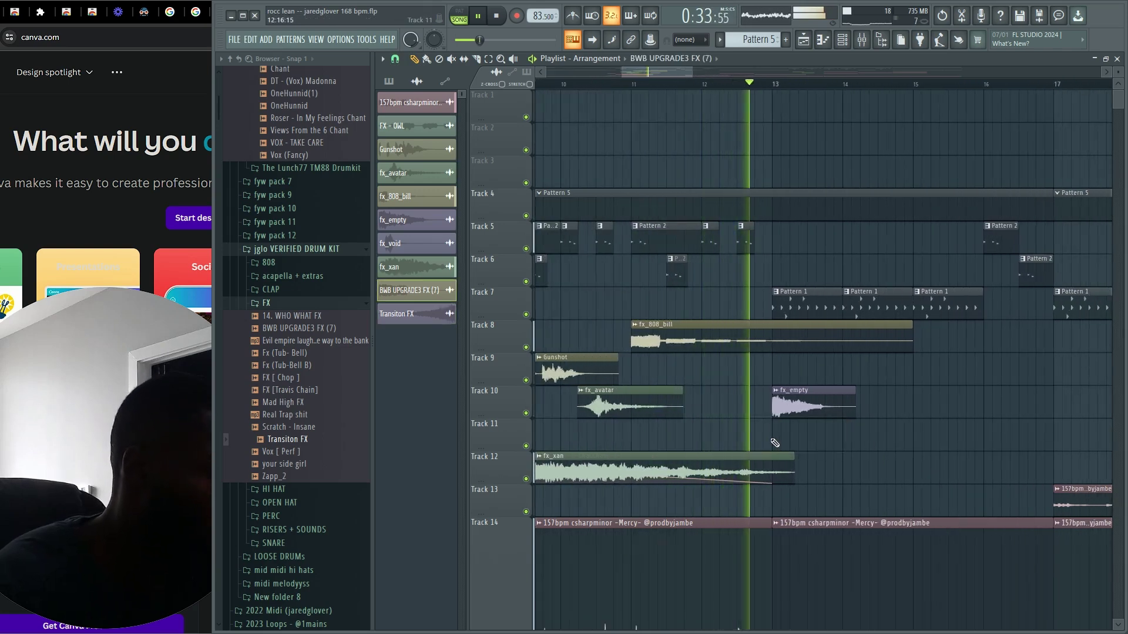
{"action": "scroll", "coordinate": [822, 387], "scroll_direction": "down", "scroll_amount": 4, "text": "ctrl"}
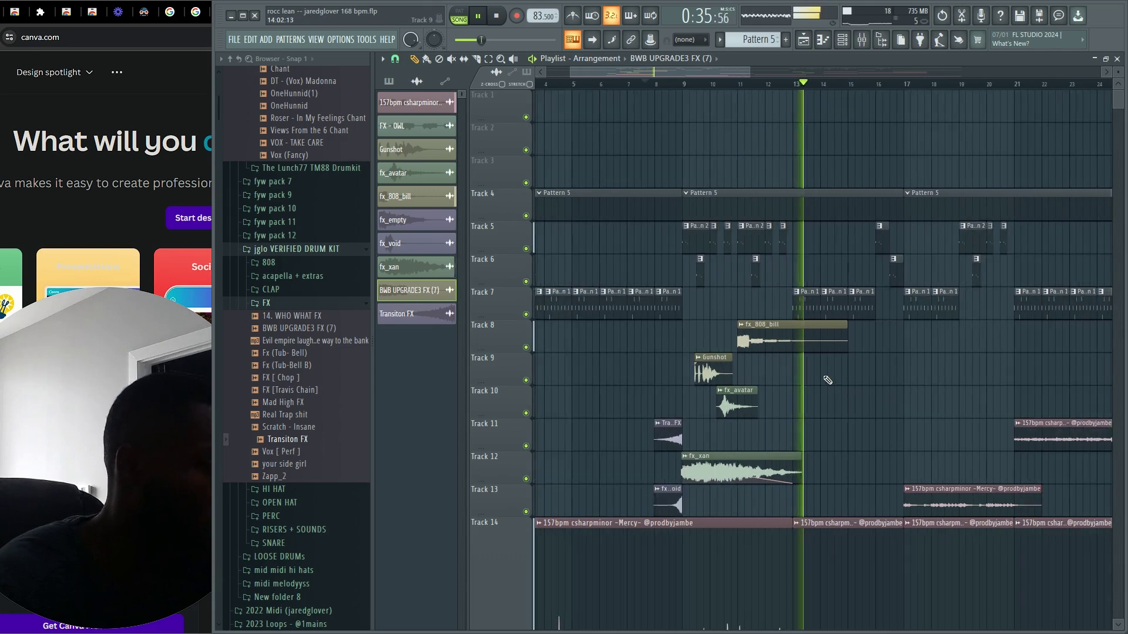
{"action": "key", "text": "space"}
{"action": "key", "text": "space"}
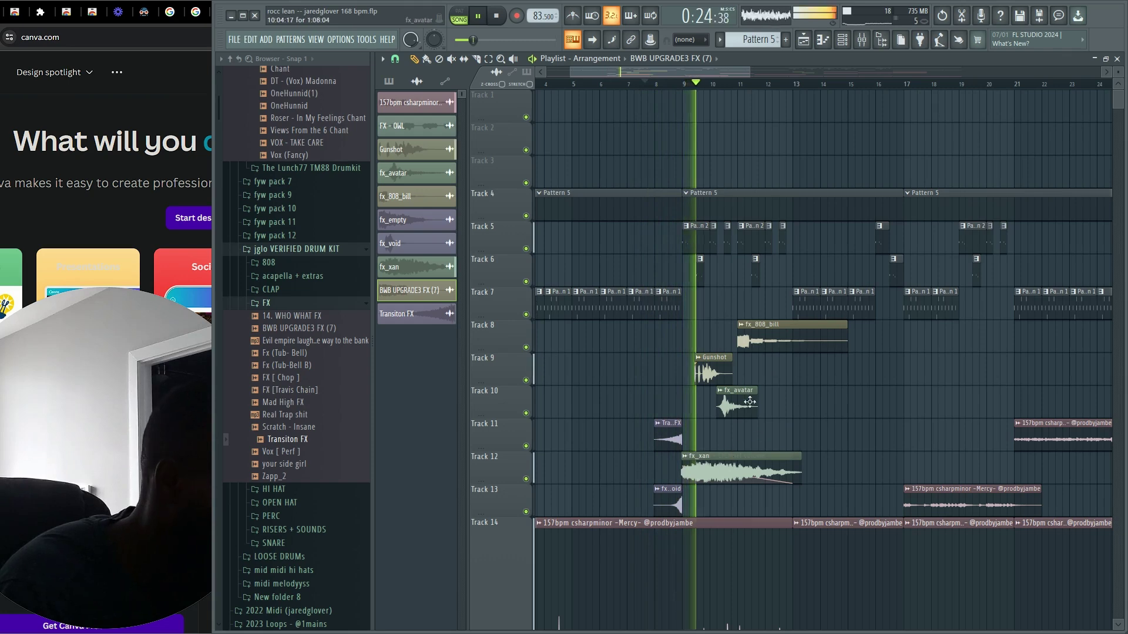
Lower the volume of the fx_xan mixer track to about 47% during playback.
{"action": "left_click", "coordinate": [766, 461]}
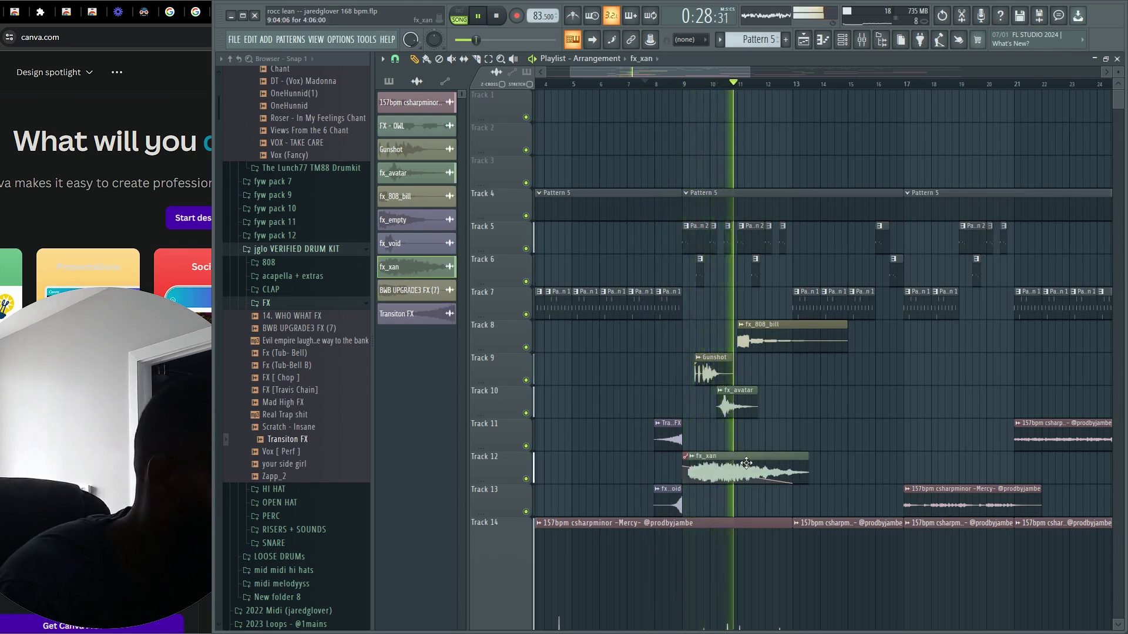
{"action": "double_click", "coordinate": [746, 463]}
{"action": "left_click_drag", "start_coordinate": [745, 463], "coordinate": [739, 464]}
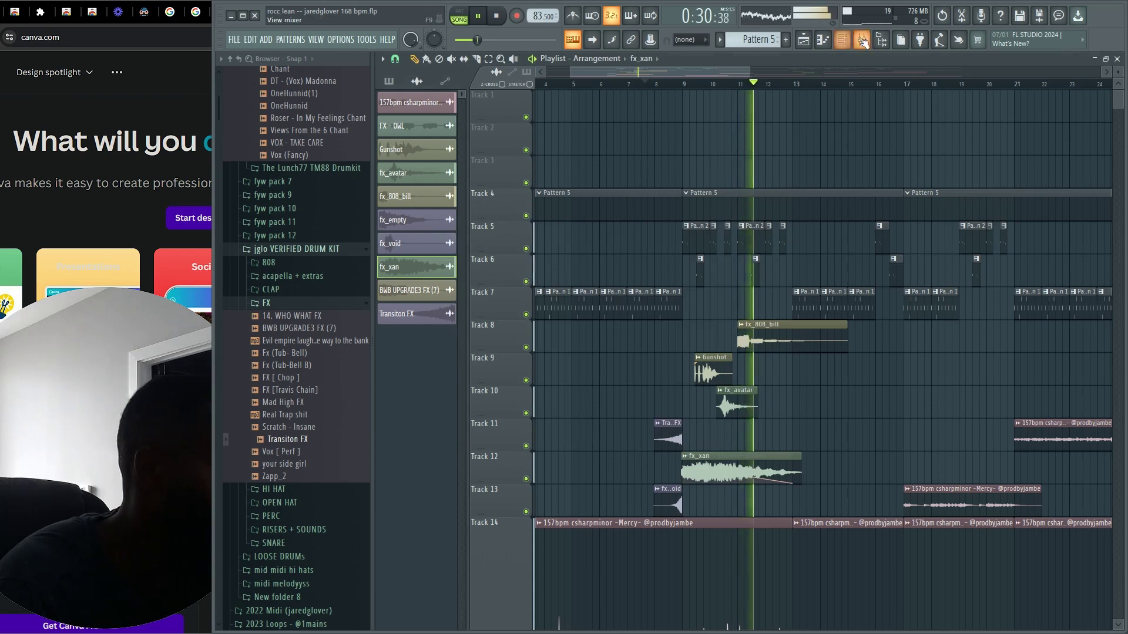
{"action": "key", "text": "space"}
{"action": "key", "text": "F9"}
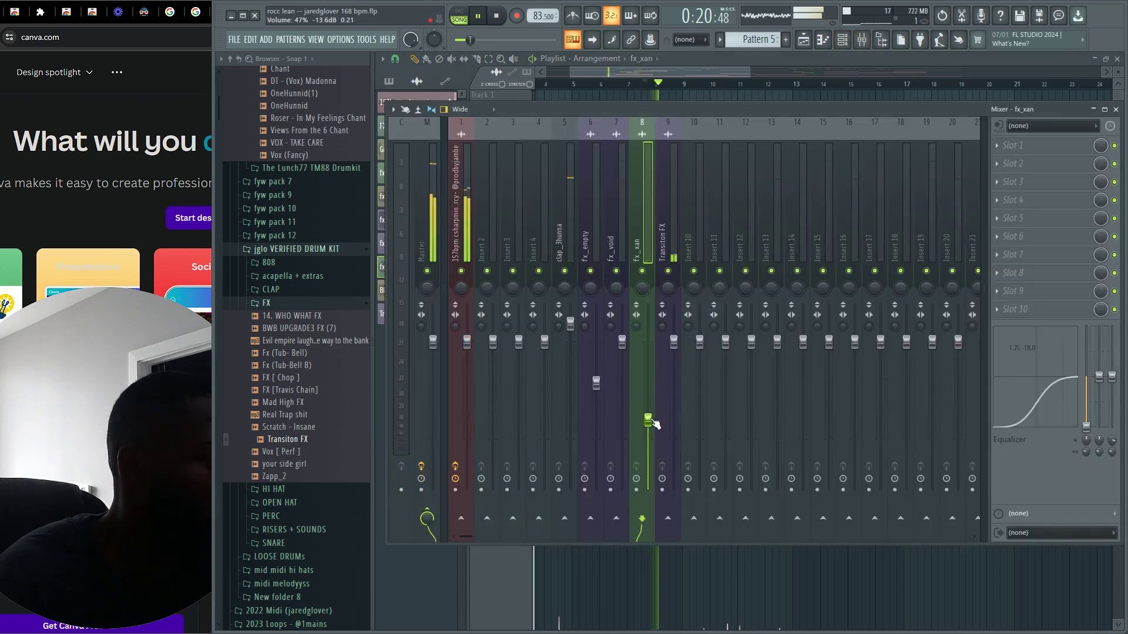
{"action": "key", "text": "F9"}
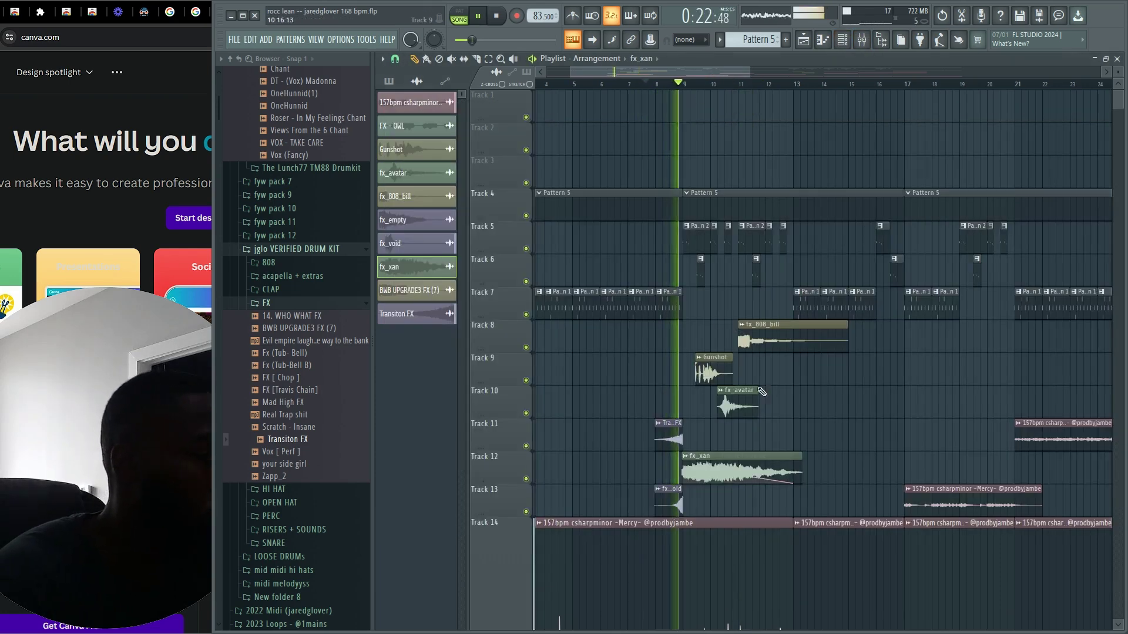
Duplicate the effect clips on Tracks 8 to 13 so the copies repeat four bars after the originals.
{"action": "scroll", "coordinate": [671, 525], "scroll_direction": "up", "scroll_amount": 6}
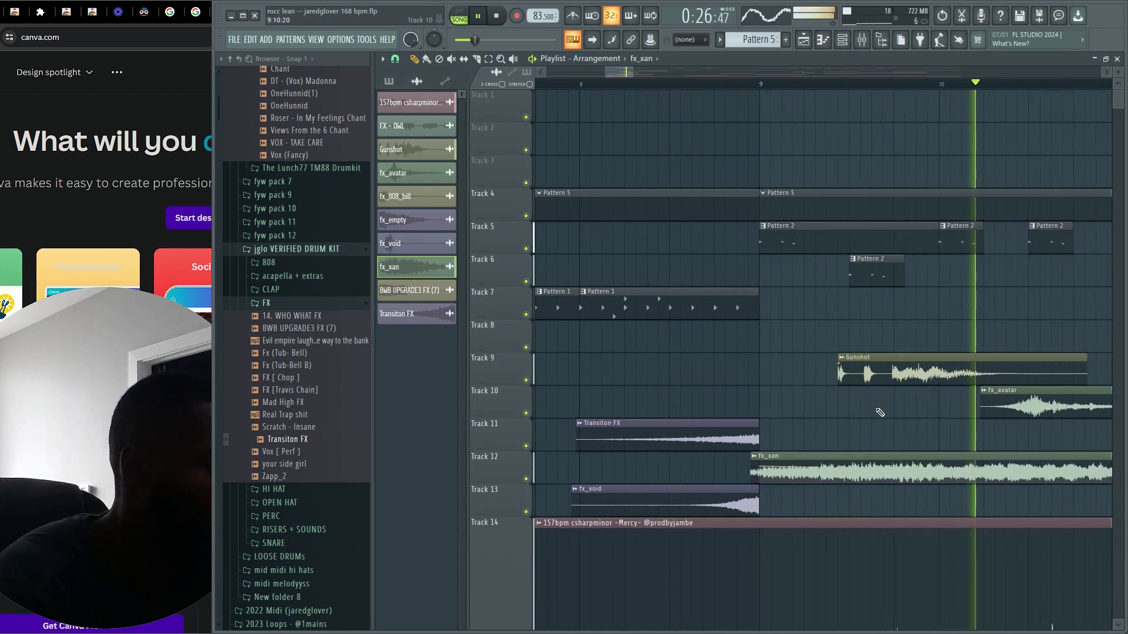
{"action": "scroll", "coordinate": [902, 411], "scroll_direction": "down", "scroll_amount": 3}
{"action": "scroll", "coordinate": [1023, 432], "scroll_direction": "down", "scroll_amount": 4}
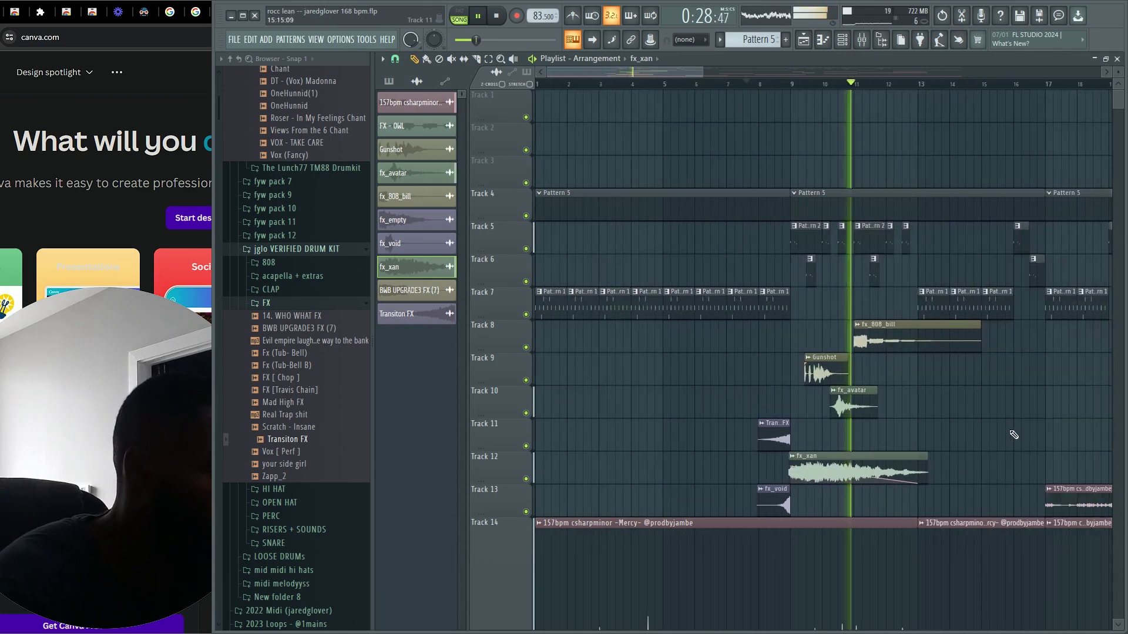
{"action": "scroll", "coordinate": [996, 453], "scroll_direction": "up", "scroll_amount": 4}
{"action": "scroll", "coordinate": [769, 392], "scroll_direction": "down", "scroll_amount": 2}
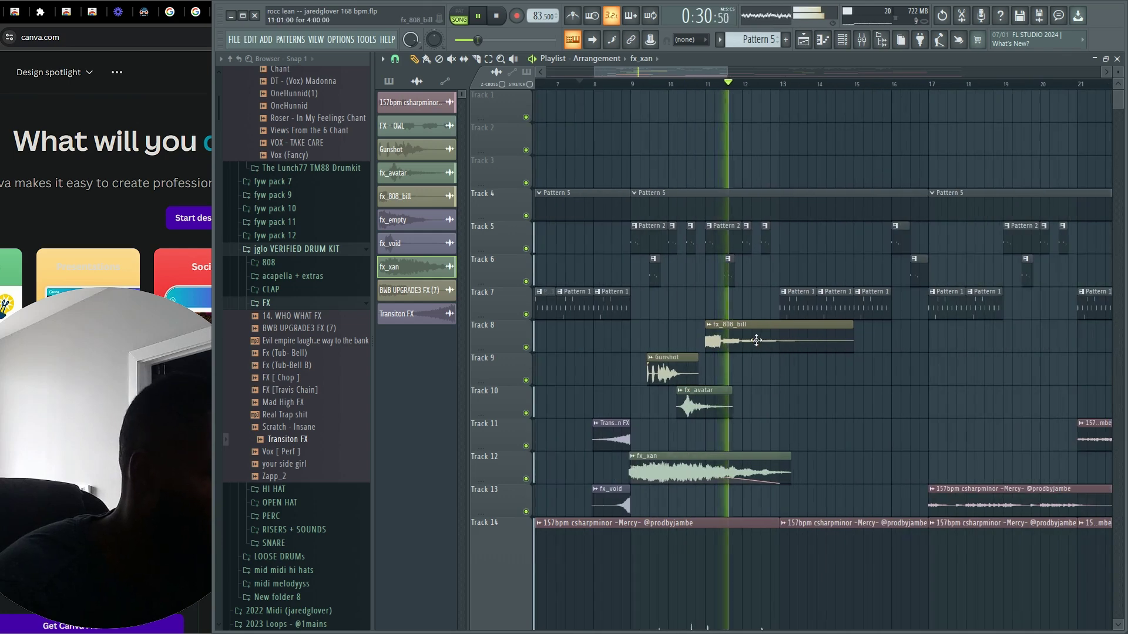
{"action": "left_click_drag", "start_coordinate": [760, 337], "coordinate": [756, 490]}
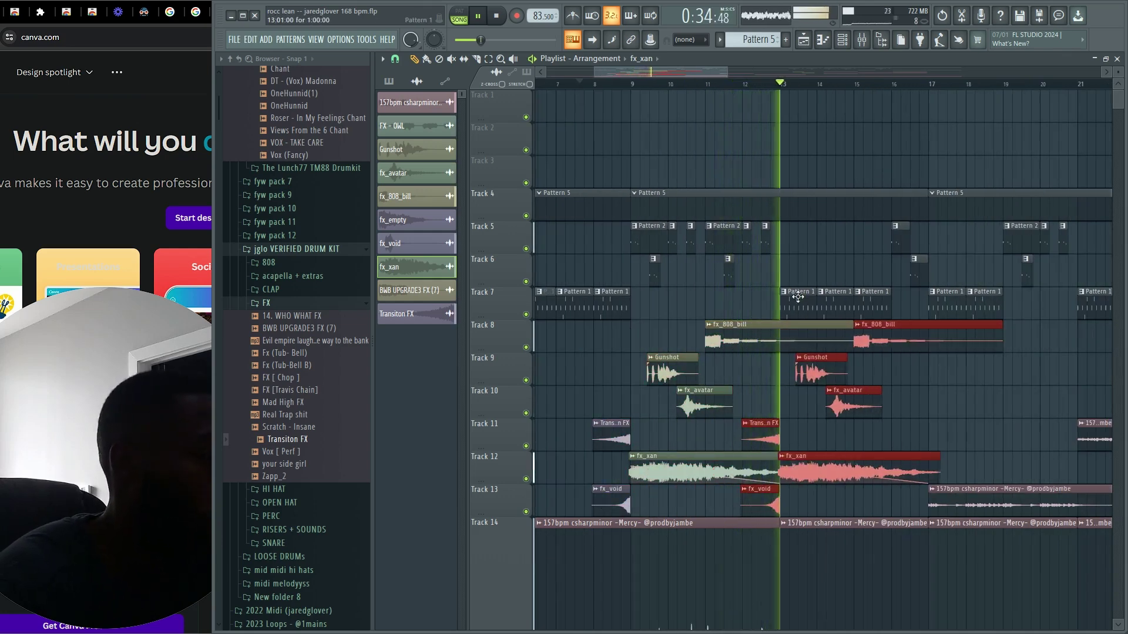
Delete the duplicated fx_xan audio clip at bar 13 on Track 12, keeping its volume automation, and restart playback.
{"action": "key", "text": "space"}
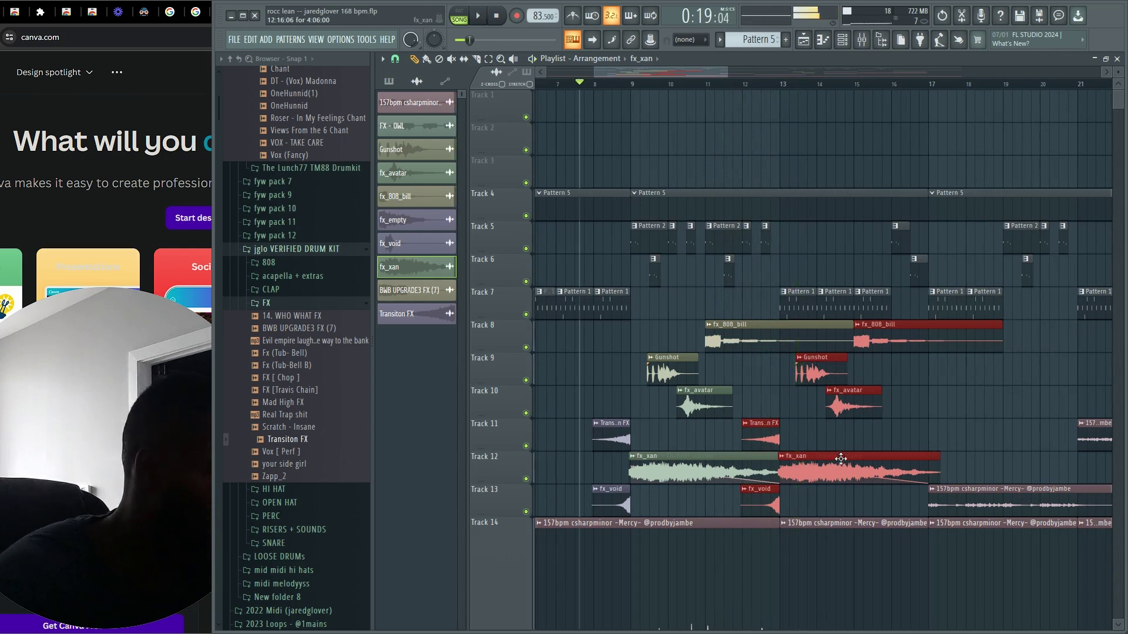
{"action": "right_click", "coordinate": [841, 459]}
{"action": "key", "text": "space"}
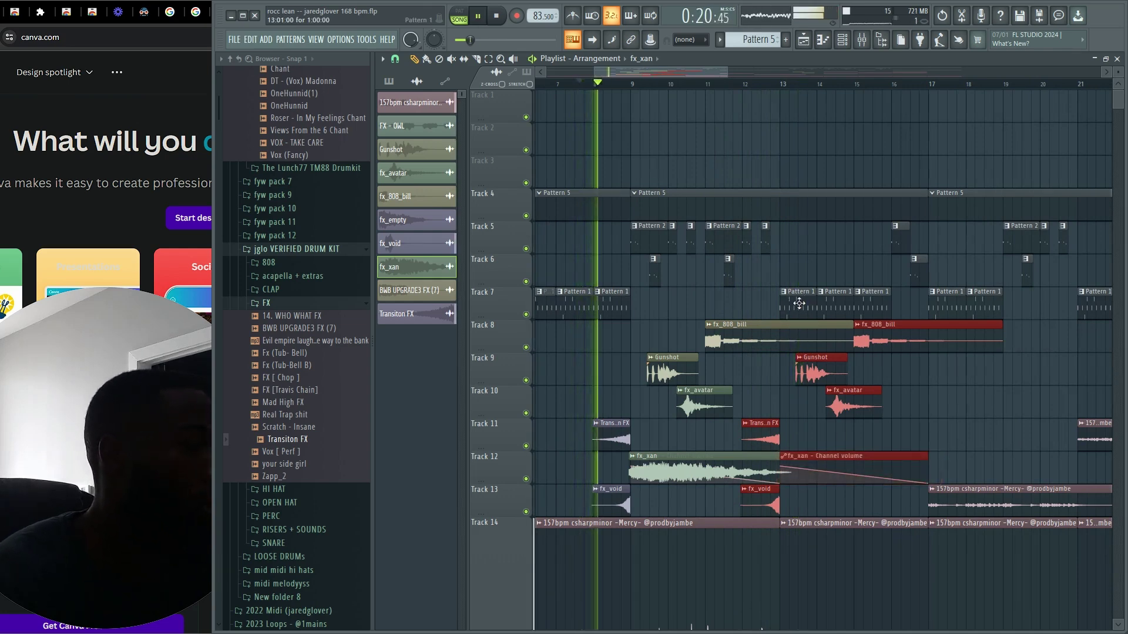
Duplicate the Pattern 2 clips of bars 9 to 12 on Tracks 5 and 6 to bar 13, and delete the extra Track 6 clip after bar 16.
{"action": "left_click_drag", "start_coordinate": [780, 225], "coordinate": [637, 270]}
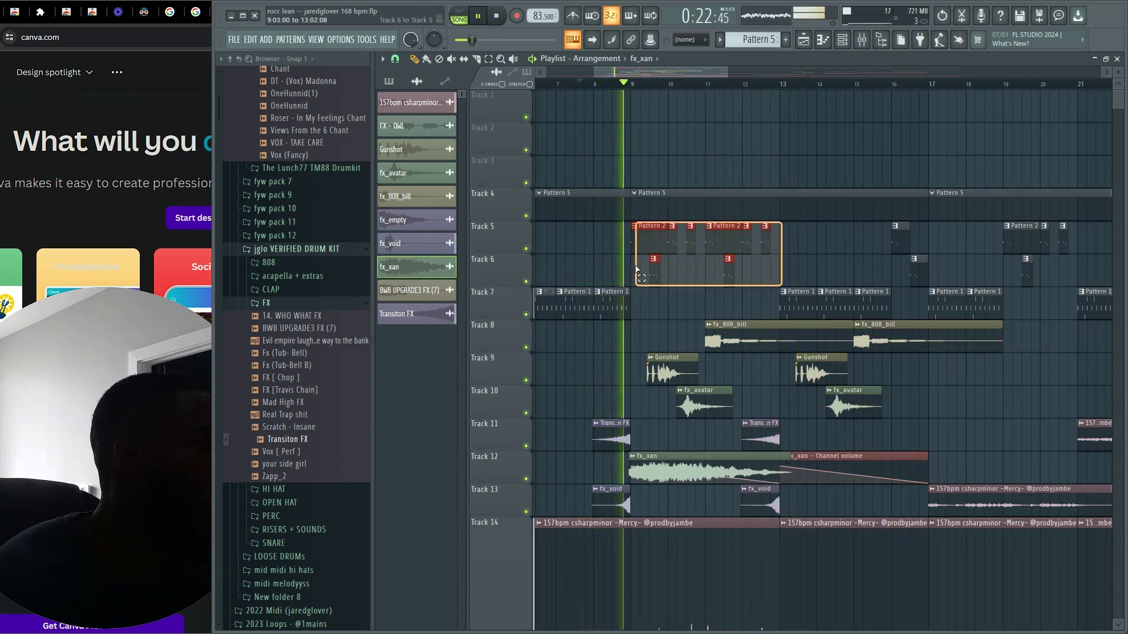
{"action": "key", "text": "ctrl+b"}
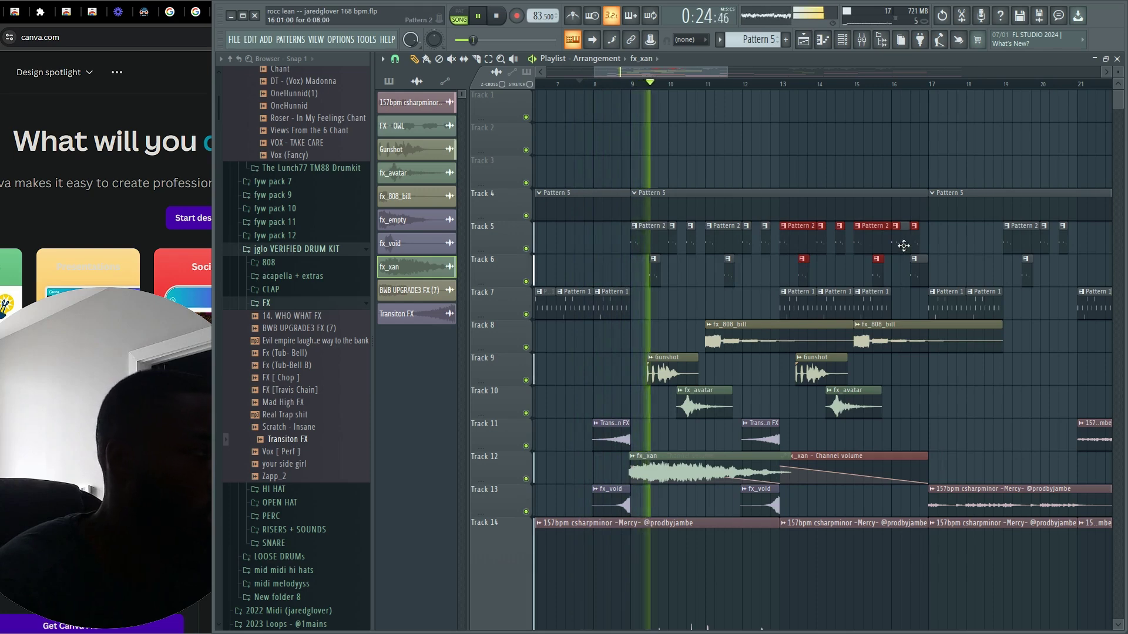
{"action": "right_click", "coordinate": [920, 279]}
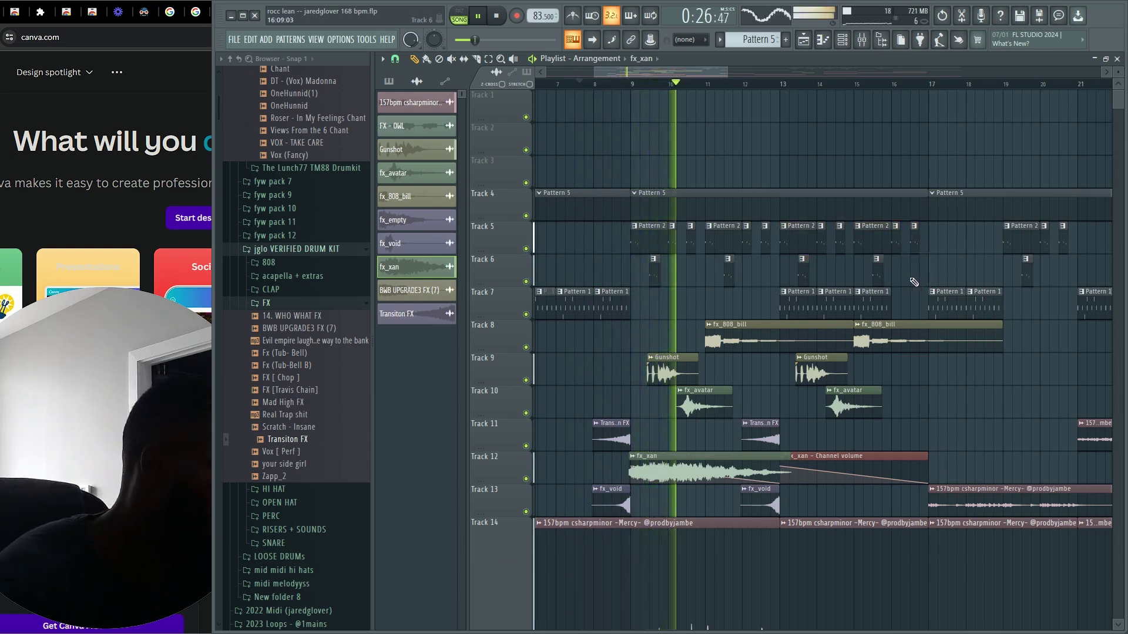
Delete the three Pattern 1 clips between bars 13 and 16 on Track 7.
{"action": "right_click", "coordinate": [809, 310]}
{"action": "right_click", "coordinate": [834, 305]}
{"action": "right_click", "coordinate": [872, 305]}
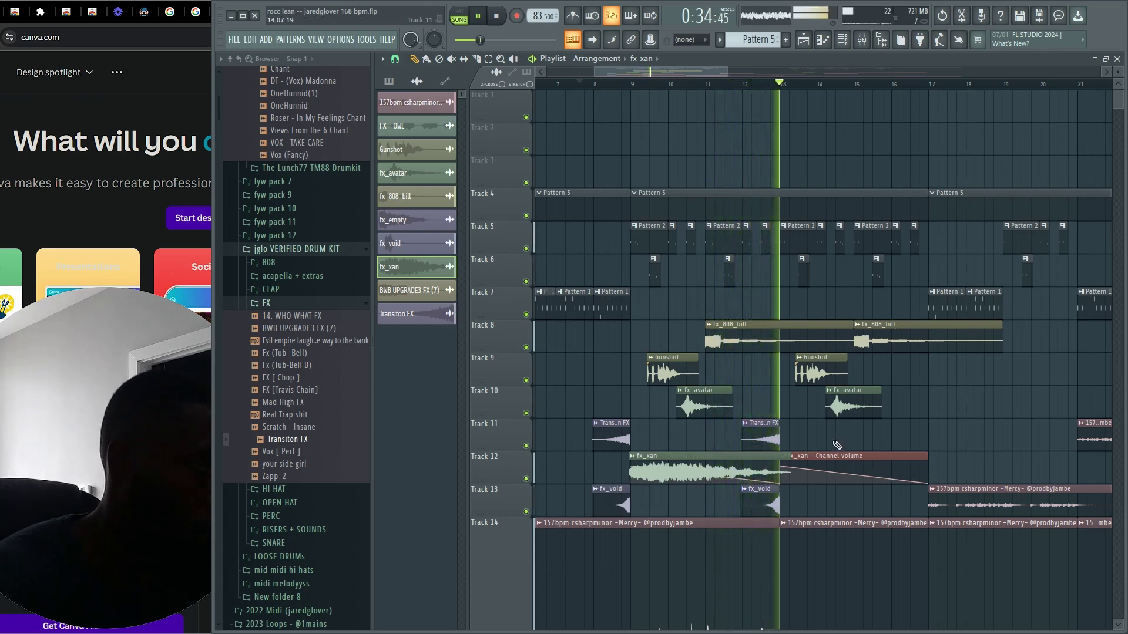
Delete the leftover fx_xan channel volume automation clip after bar 13 on Track 12, and stop playback after listening.
{"action": "right_click", "coordinate": [841, 469]}
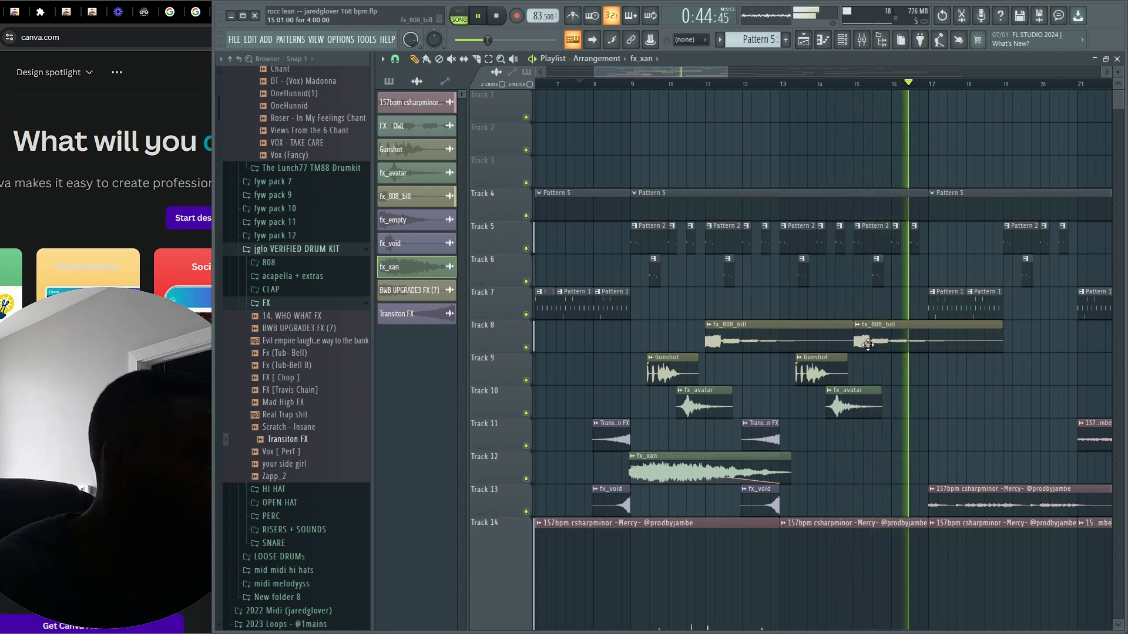
{"action": "key", "text": "space"}
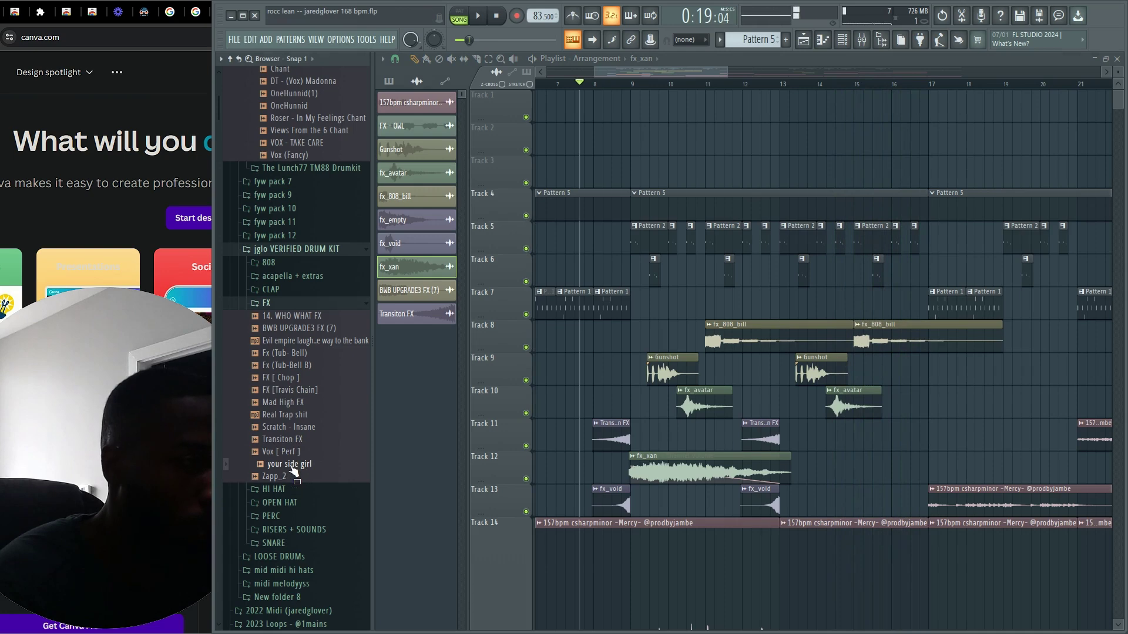
Add the "your side girl" sample at bar 9 on Track 8 and route it to mixer track 10 with a raised level.
{"action": "left_click_drag", "start_coordinate": [651, 333], "coordinate": [641, 338]}
{"action": "key", "text": "space"}
{"action": "double_click", "coordinate": [642, 341]}
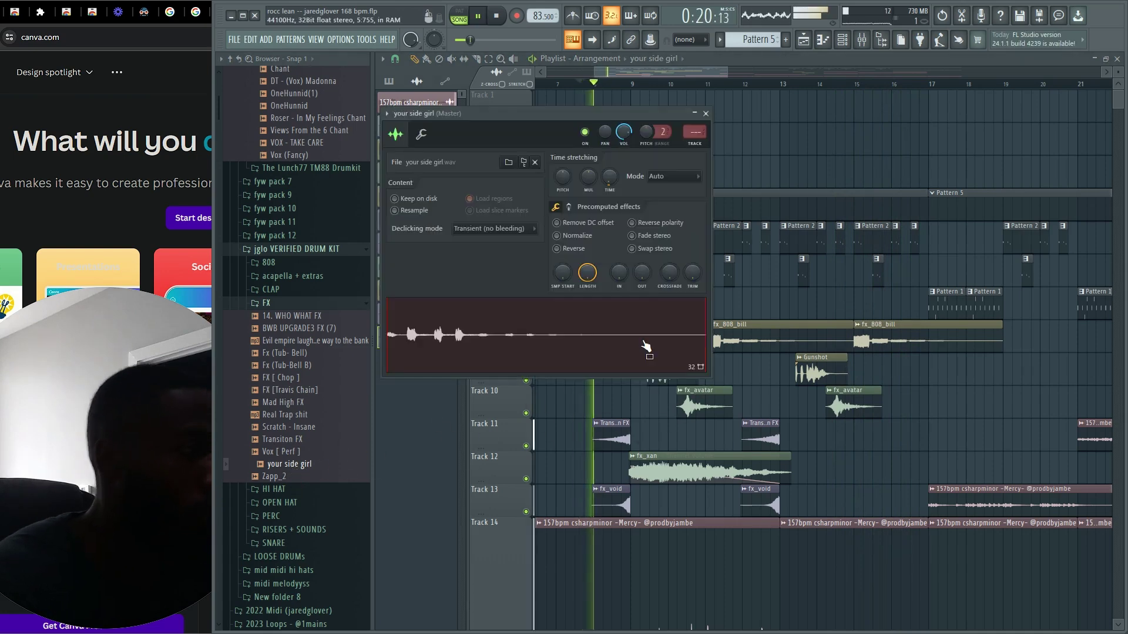
{"action": "key", "text": "ctrl+l"}
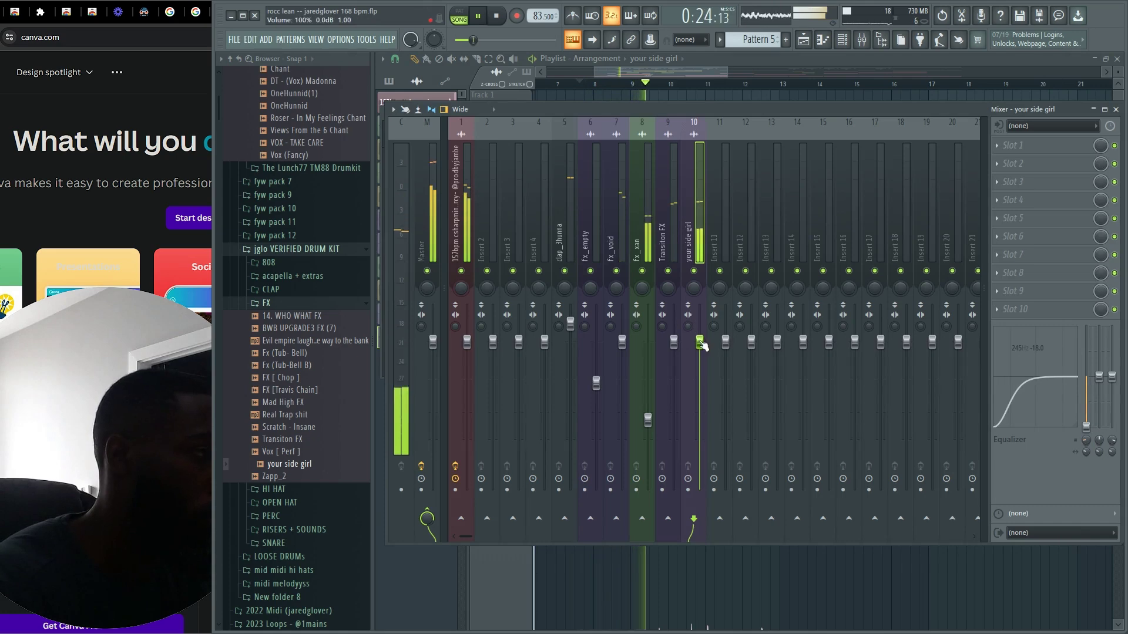
{"action": "key", "text": "F9"}
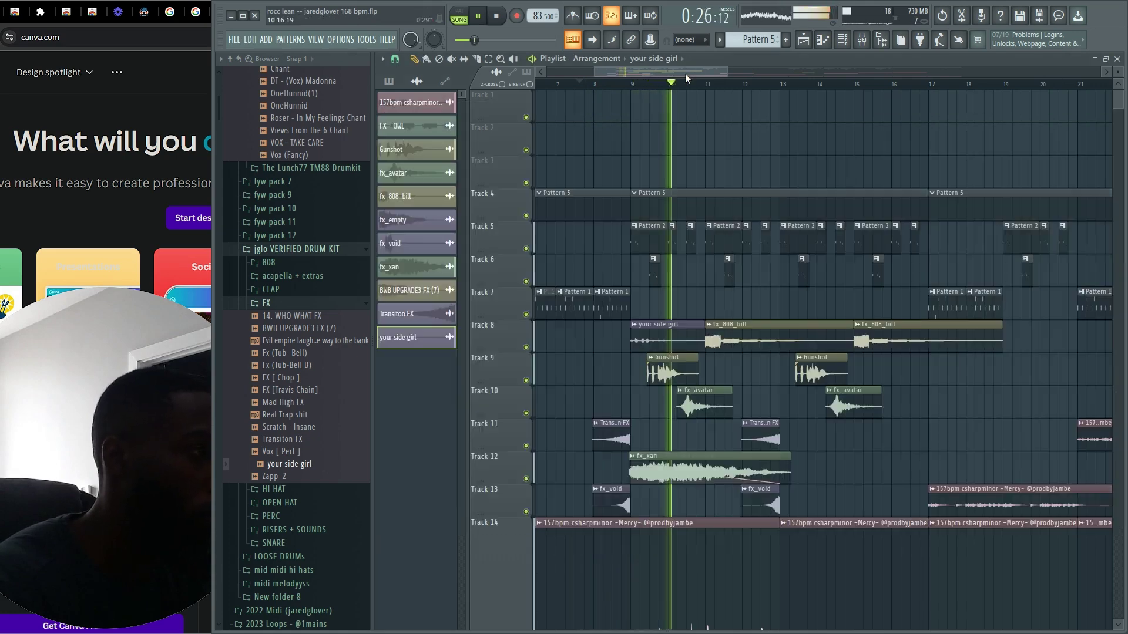
Insert a track at Track 8 and move the "your side girl" clip up onto it, starting slightly after bar 9.
{"action": "right_click", "coordinate": [492, 323]}
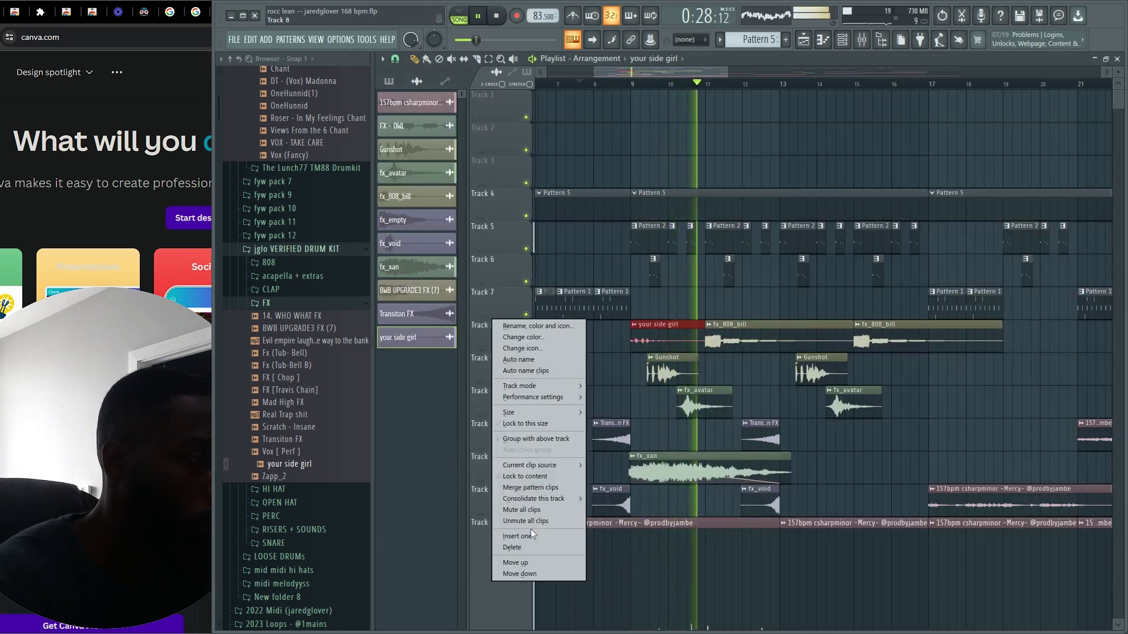
{"action": "left_click", "coordinate": [517, 536]}
{"action": "key", "text": "space"}
{"action": "left_click_drag", "start_coordinate": [680, 380], "coordinate": [680, 346]}
{"action": "key", "text": "space"}
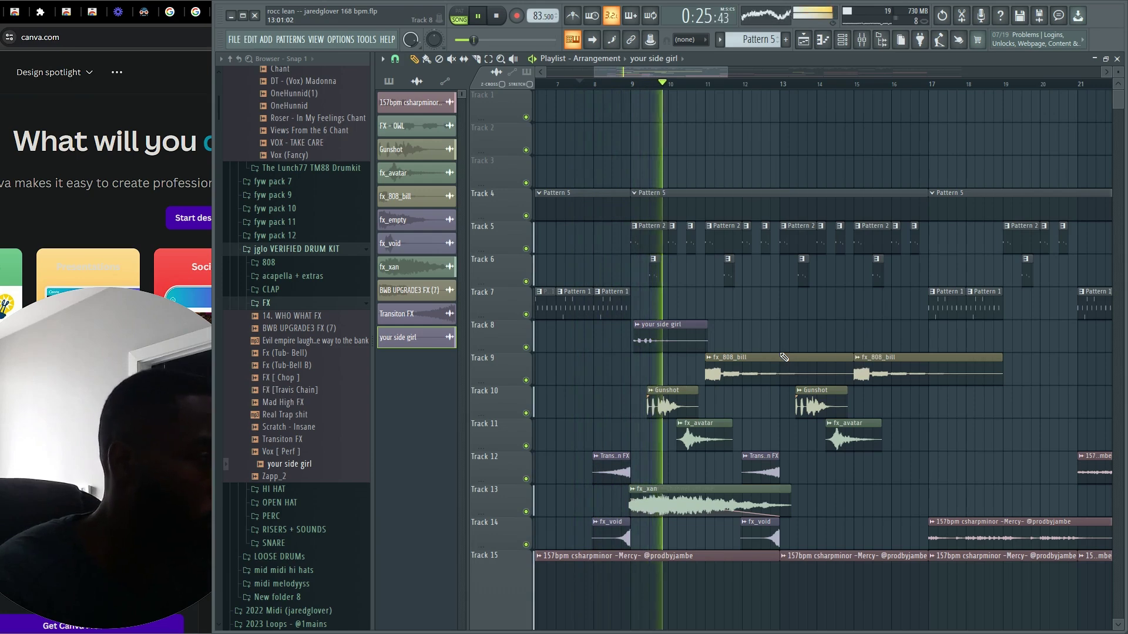
Lower the fx_xan mixer track's volume to 28% (-20.3 dB).
{"action": "left_click", "coordinate": [780, 494]}
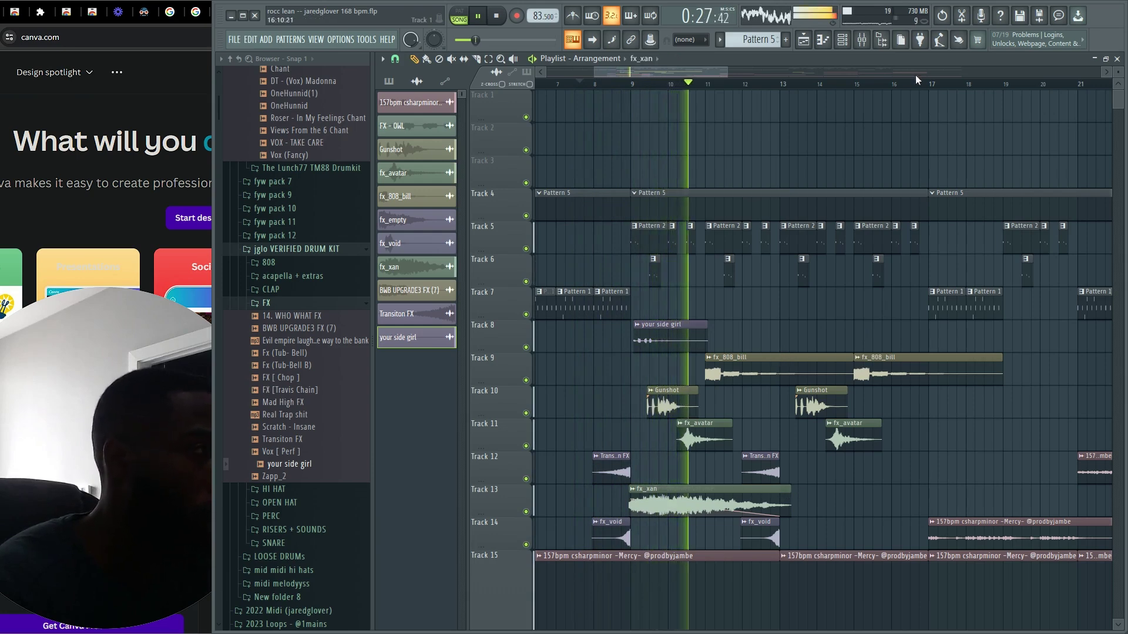
{"action": "left_click", "coordinate": [861, 40]}
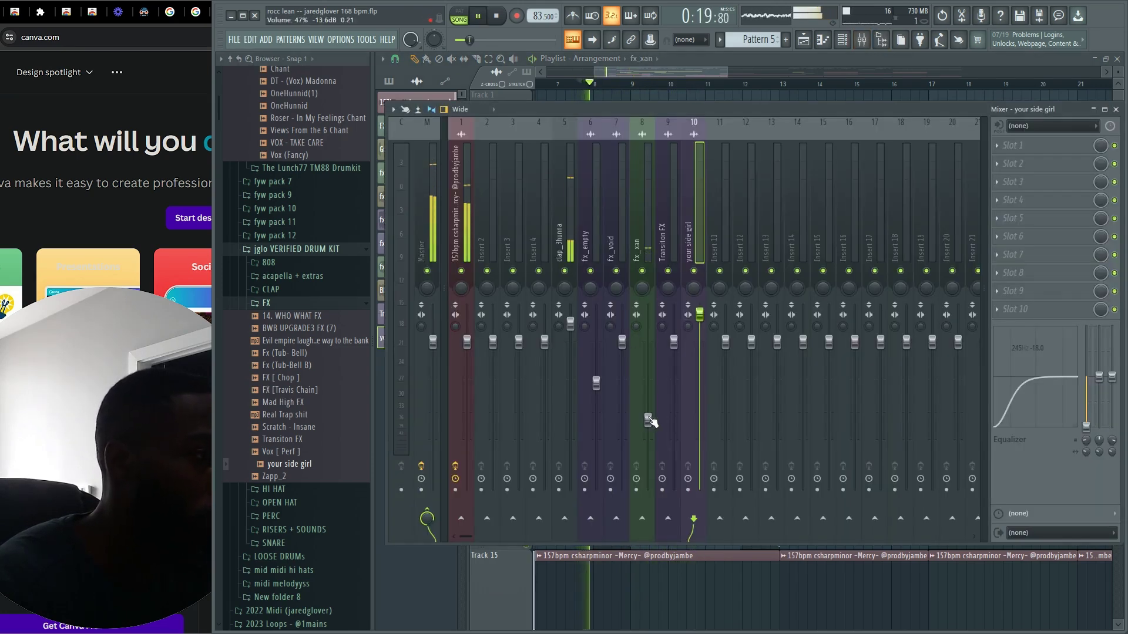
{"action": "left_click_drag", "start_coordinate": [649, 421], "coordinate": [652, 438]}
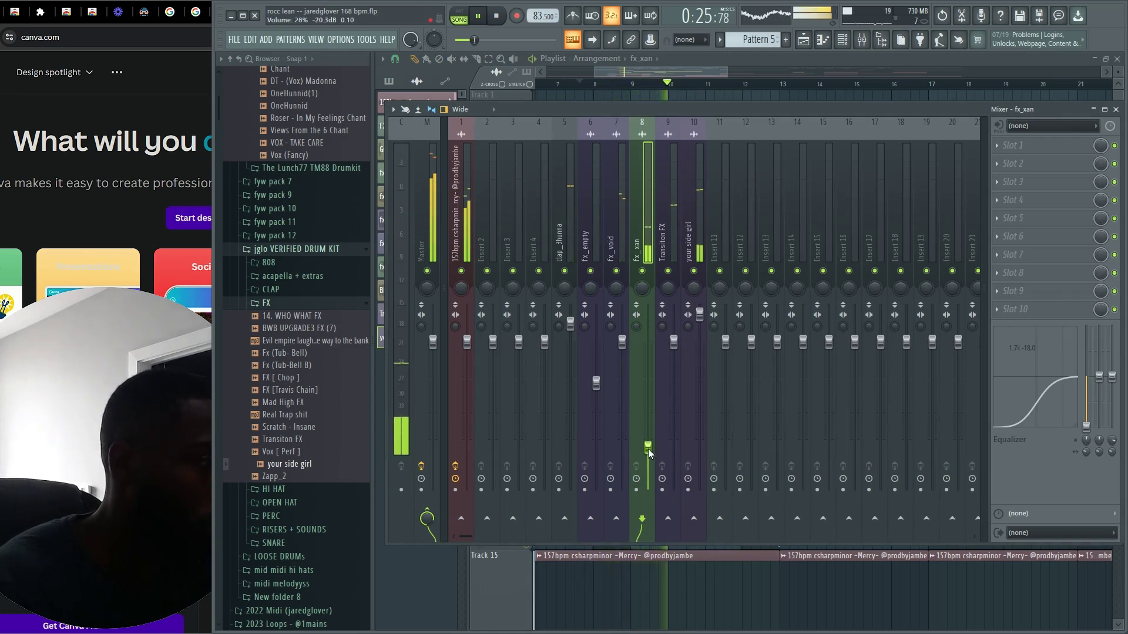
{"action": "left_click", "coordinate": [803, 40]}
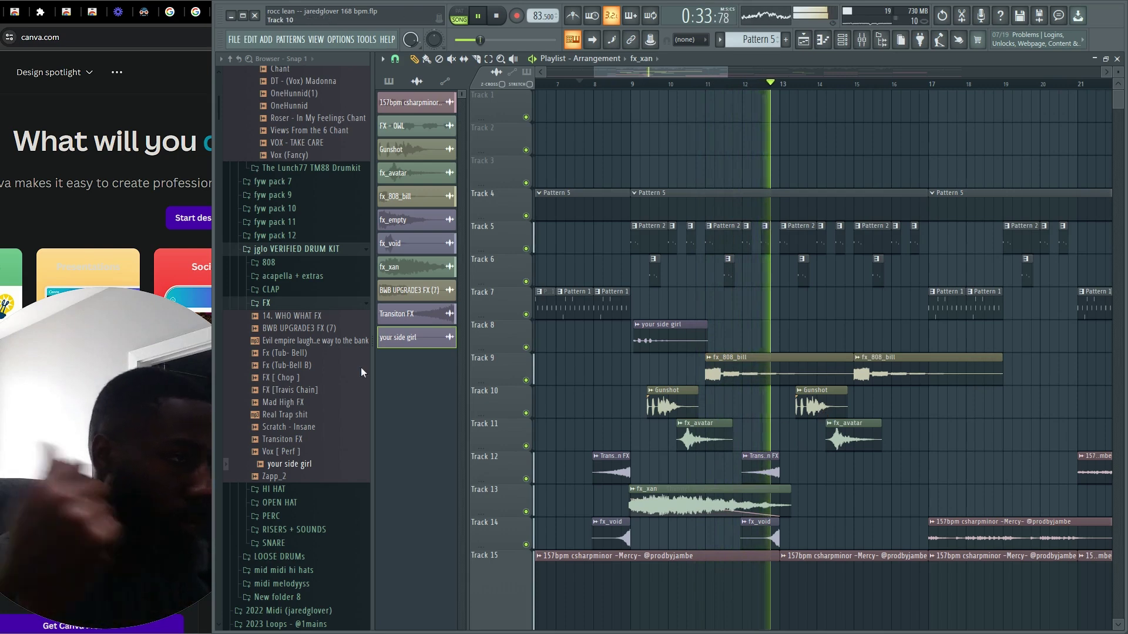
Audition the "Real Trap shit" and "BWB UPGRADE3 FX (7)" samples, and collapse the jglo VERIFIED DRUM KIT folder.
{"action": "left_click", "coordinate": [318, 417]}
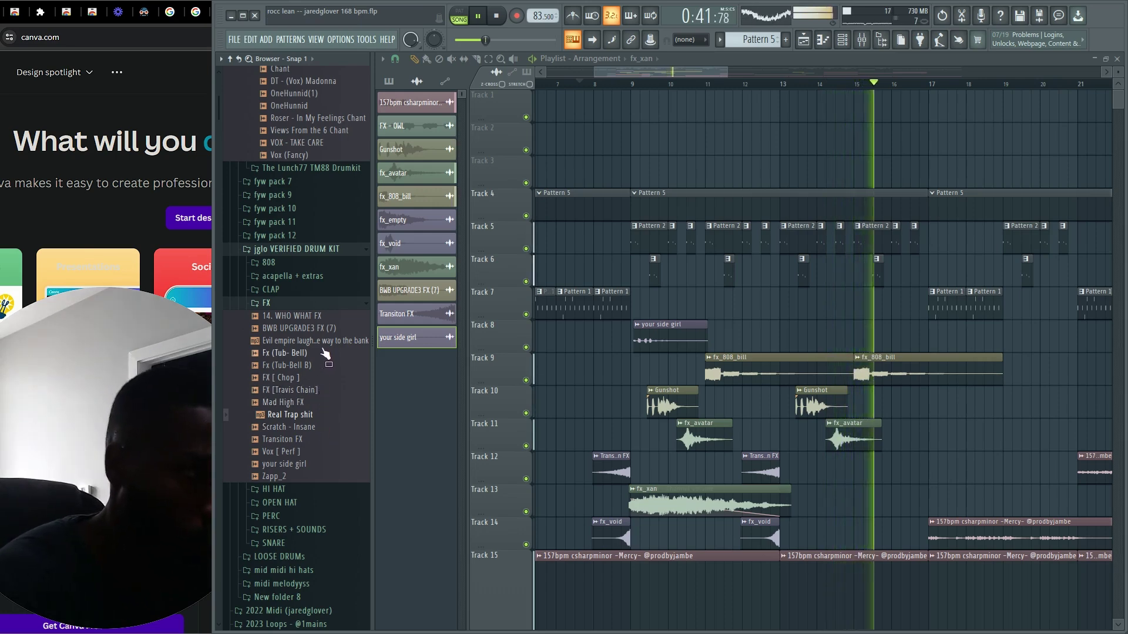
{"action": "left_click", "coordinate": [355, 329]}
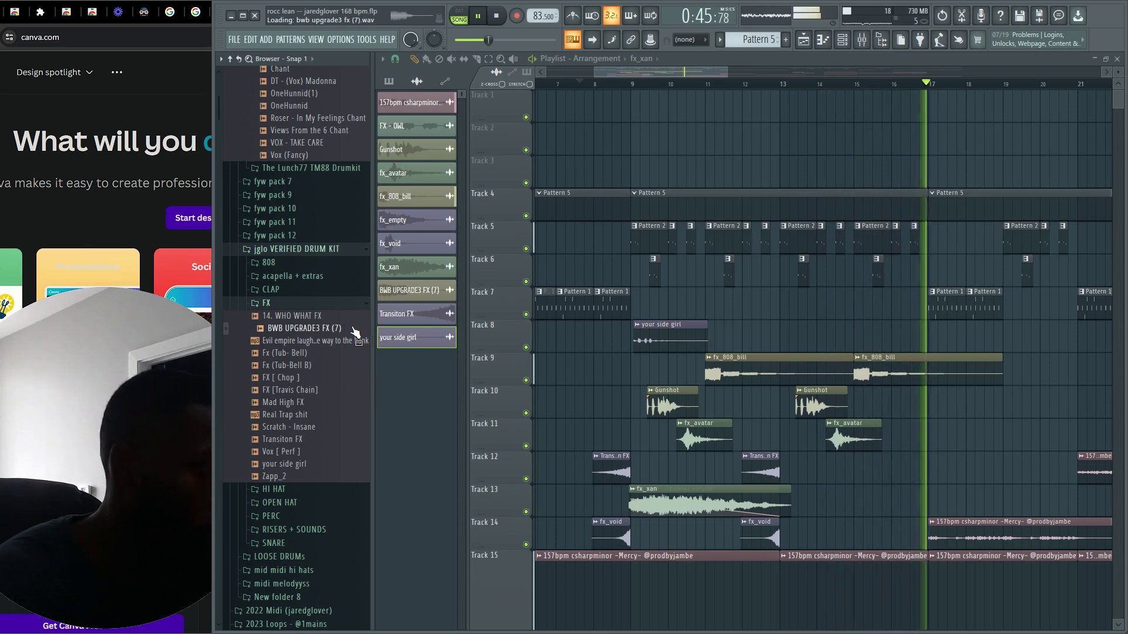
{"action": "left_click", "coordinate": [291, 304]}
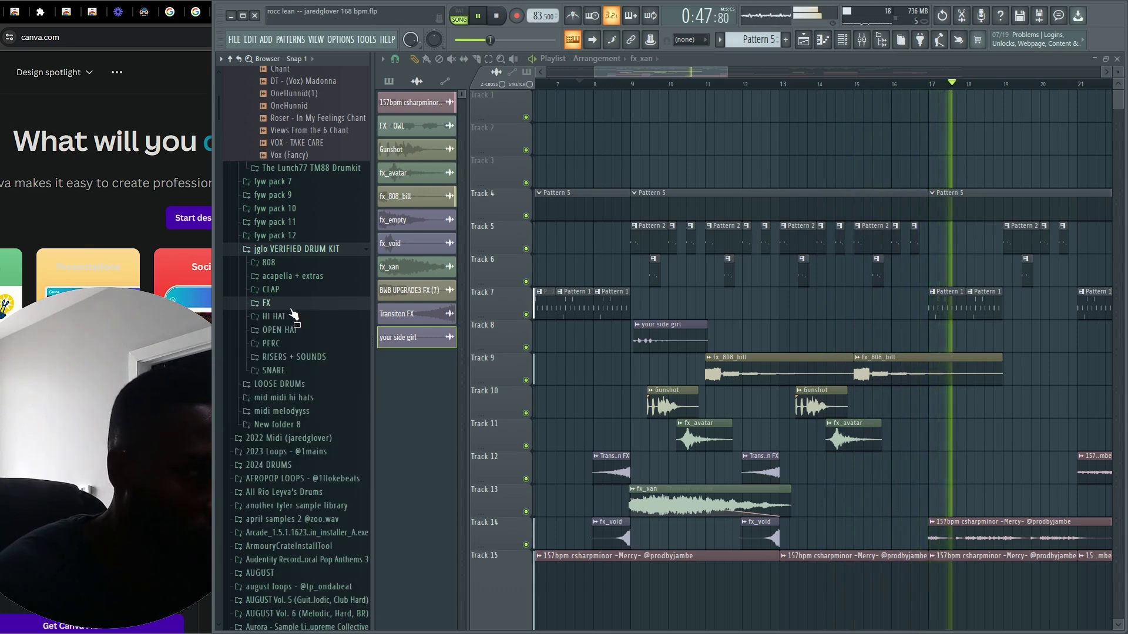
{"action": "key", "text": "space"}
{"action": "left_click", "coordinate": [276, 251]}
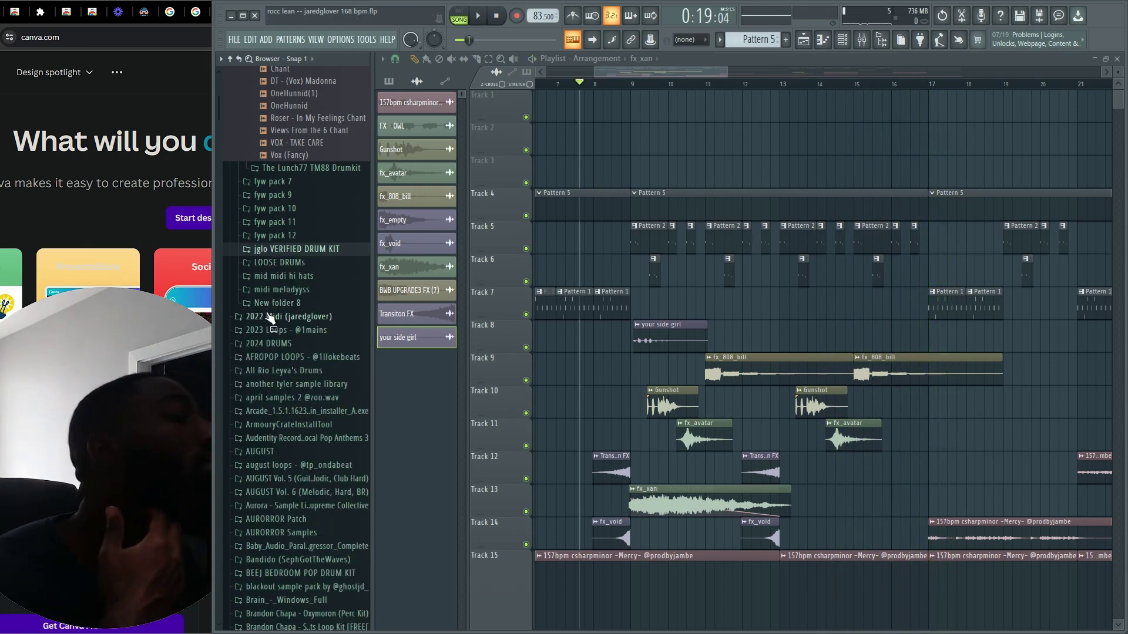
Collapse fyw pack 6, look through the fye pack folders, and open the !LITERALLY P..HARD DRIVE kit in fye pack1.
{"action": "scroll", "coordinate": [299, 293], "scroll_direction": "up", "scroll_amount": 10}
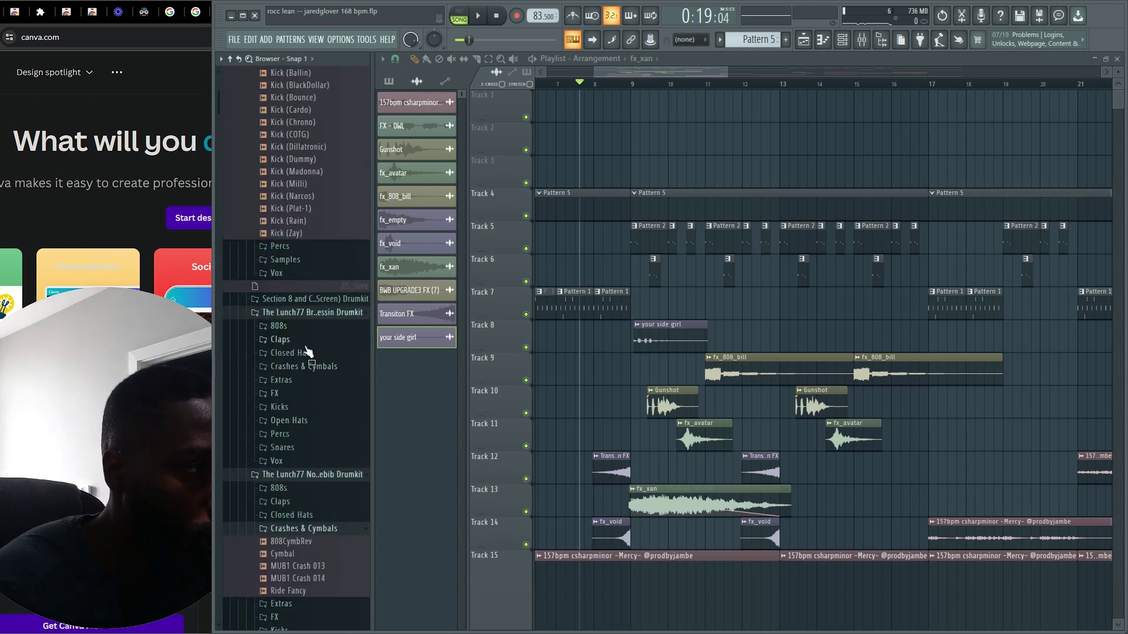
{"action": "scroll", "coordinate": [297, 347], "scroll_direction": "up", "scroll_amount": 10}
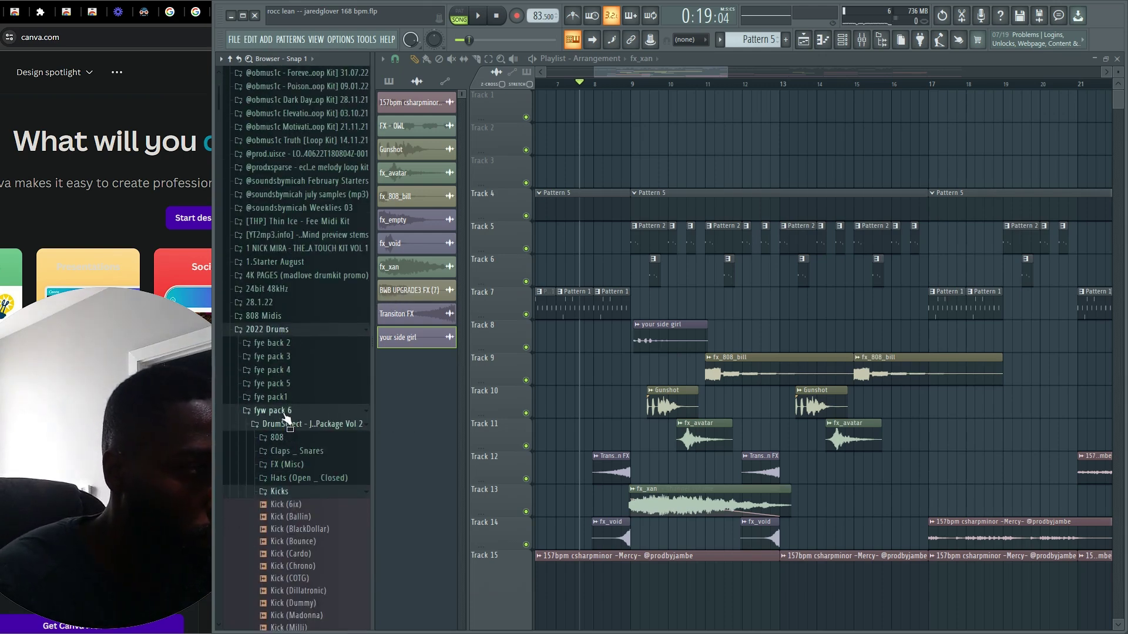
{"action": "left_click", "coordinate": [284, 412]}
{"action": "left_click", "coordinate": [295, 357]}
{"action": "left_click", "coordinate": [295, 359]}
{"action": "left_click", "coordinate": [296, 360]}
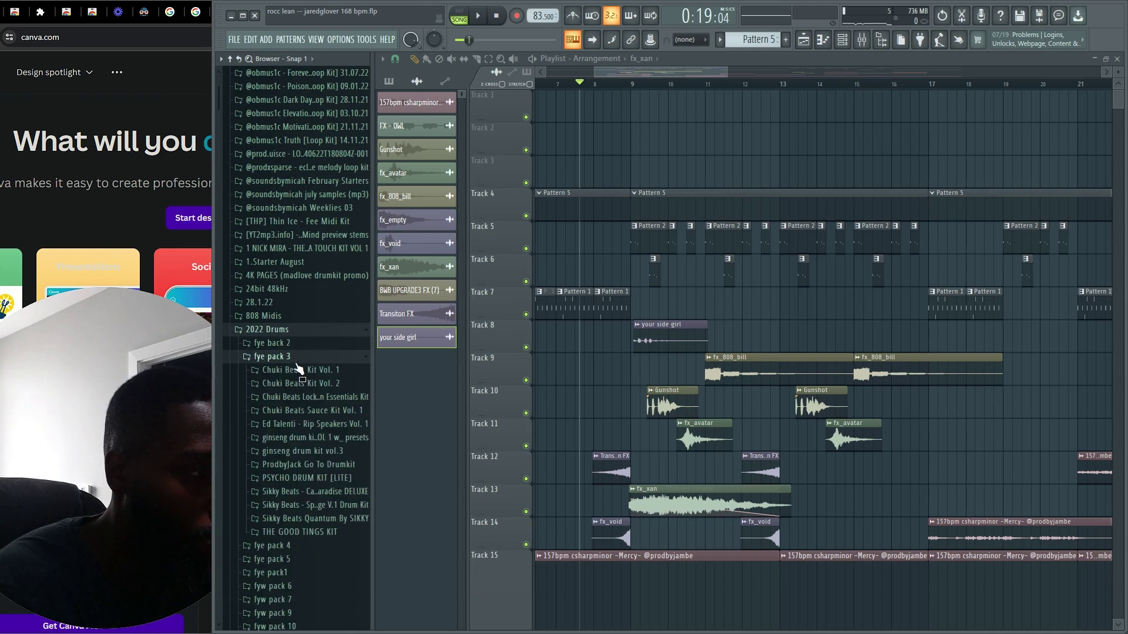
{"action": "left_click", "coordinate": [296, 360]}
{"action": "left_click", "coordinate": [294, 370]}
{"action": "left_click", "coordinate": [296, 374]}
{"action": "left_click", "coordinate": [297, 397]}
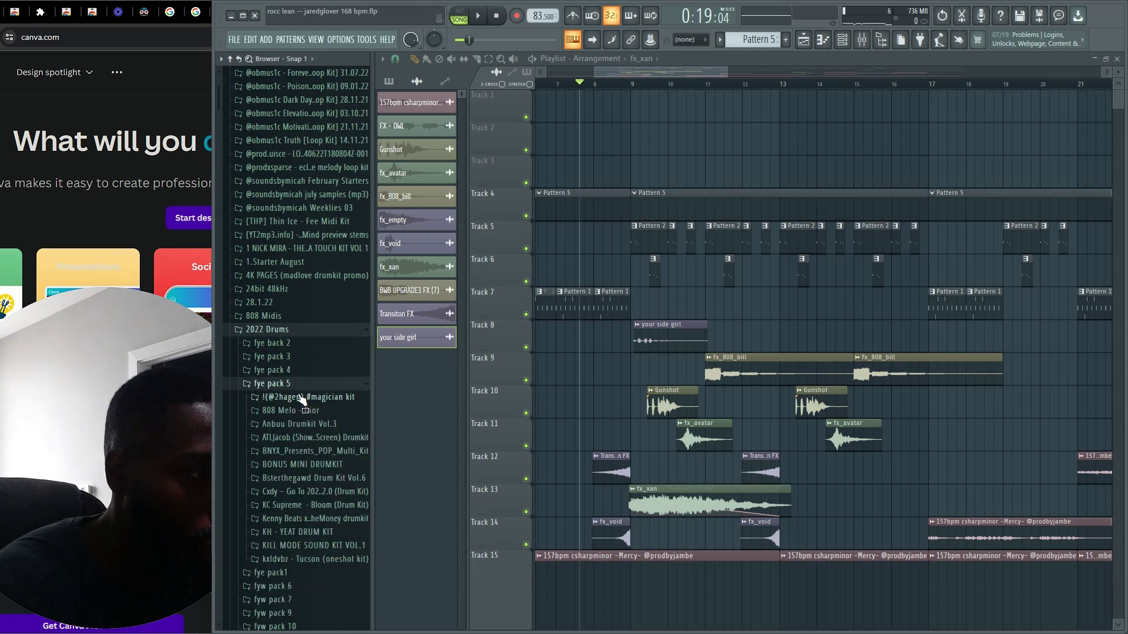
{"action": "left_click", "coordinate": [297, 398]}
{"action": "left_click", "coordinate": [299, 399]}
{"action": "left_click", "coordinate": [301, 413]}
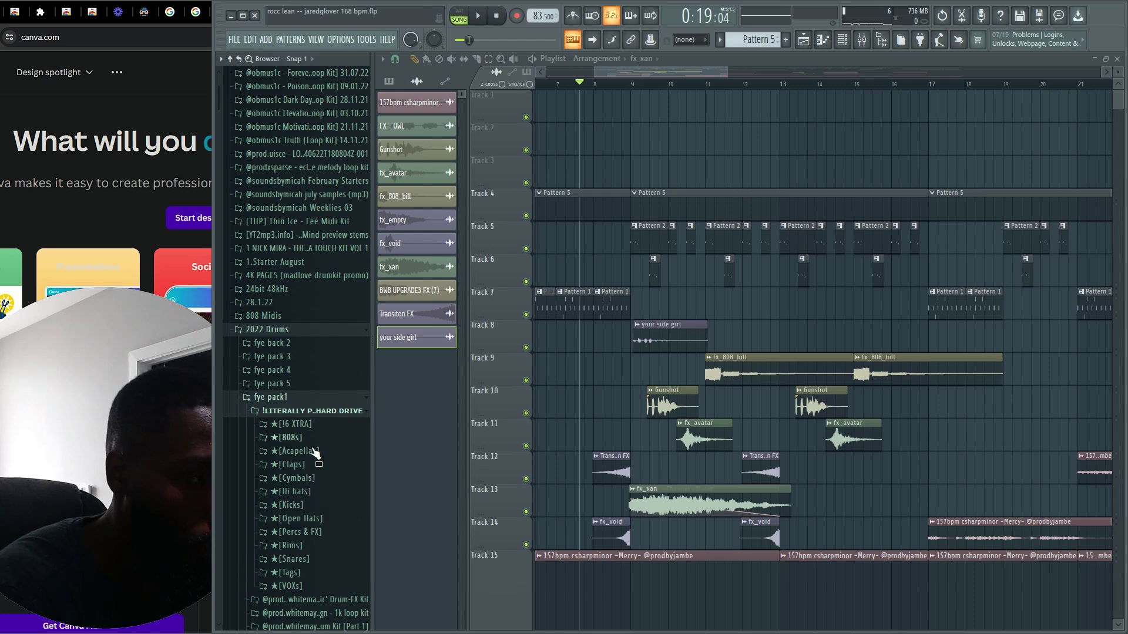
Open the kit's Percs & FX folder and audition its samples, including MAPL3 Sonic Riser [FX].
{"action": "left_click", "coordinate": [309, 533]}
{"action": "left_click", "coordinate": [305, 543]}
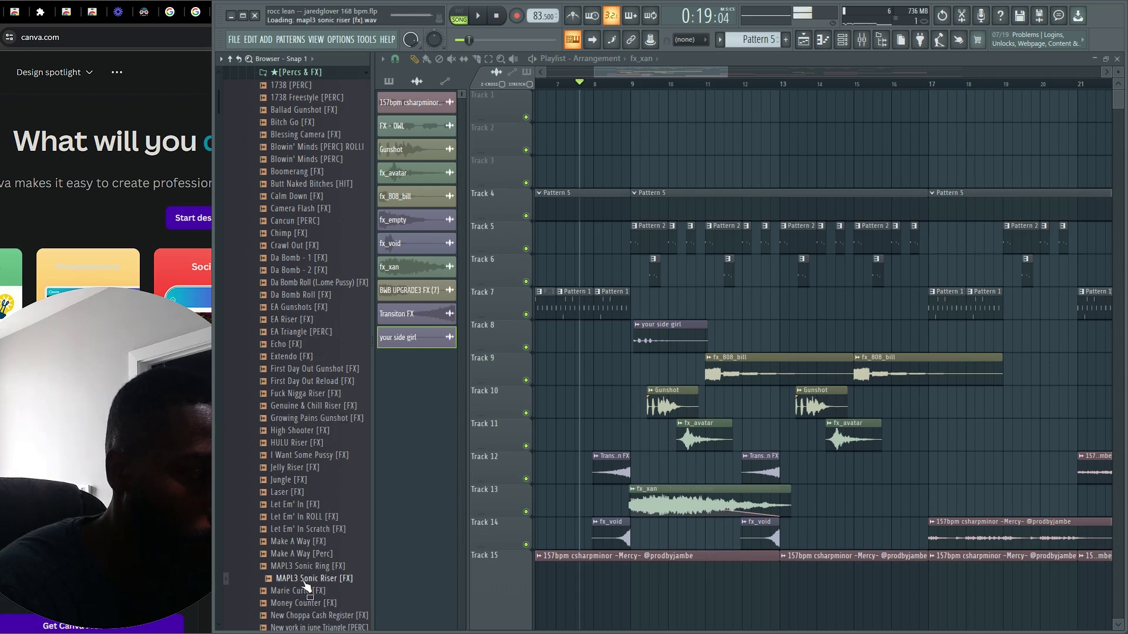
{"action": "scroll", "coordinate": [311, 528], "scroll_direction": "up", "scroll_amount": 4}
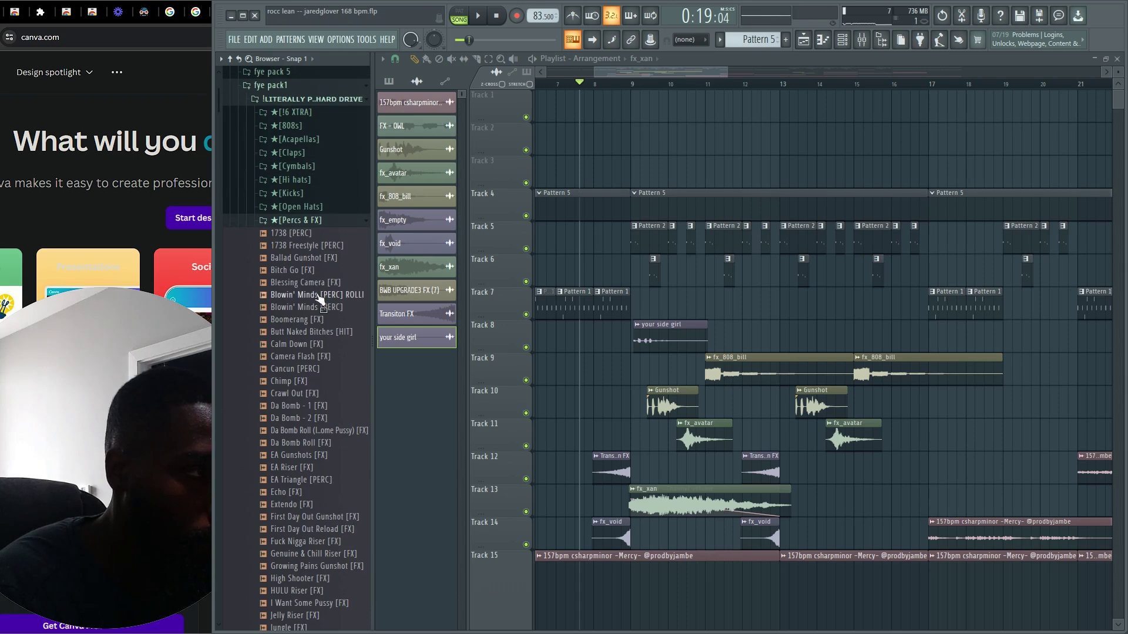
Load the Blessing Camera [FX] sample into the playlist and start playback from shortly after bar 12.
{"action": "left_click_drag", "start_coordinate": [906, 474], "coordinate": [907, 475]}
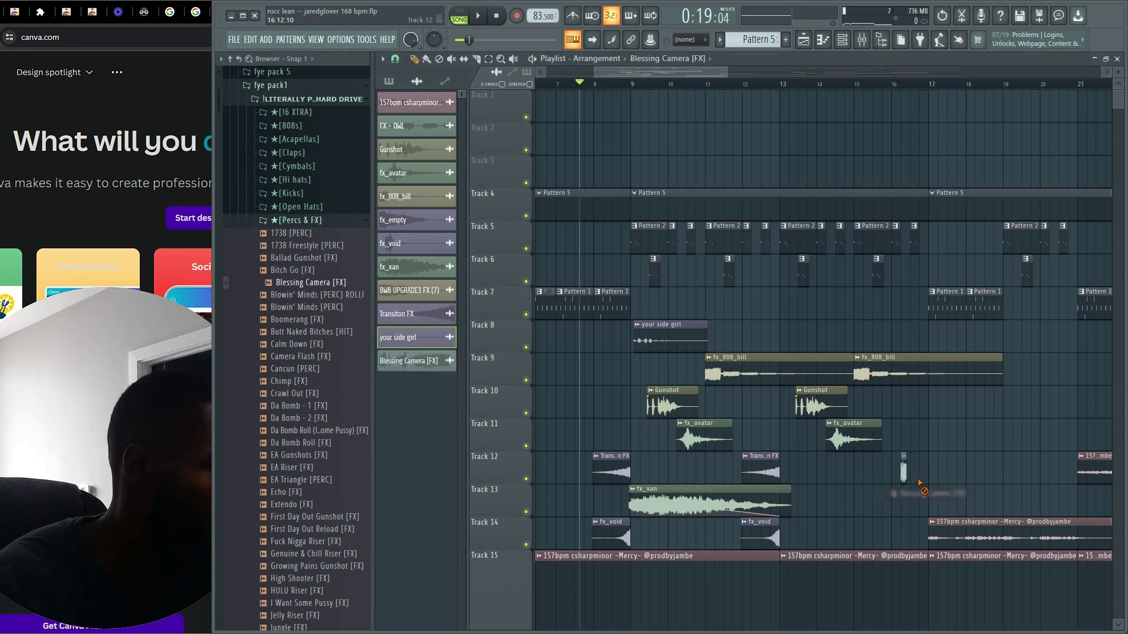
{"action": "key", "text": "space"}
{"action": "left_click", "coordinate": [757, 85]}
{"action": "key", "text": "space"}
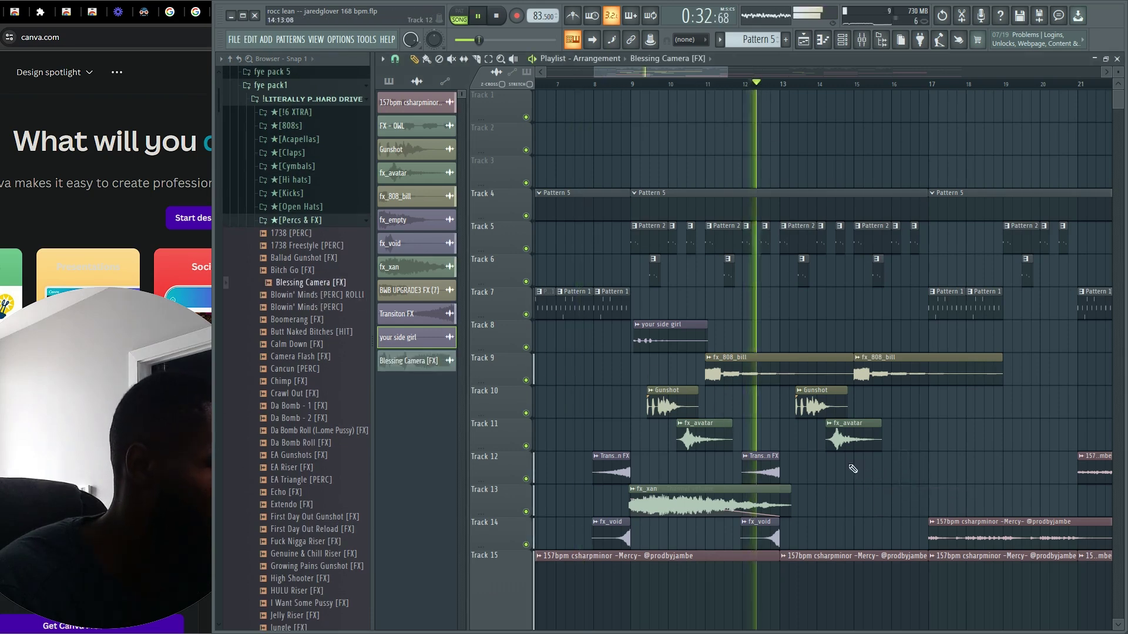
Replace the second Gunshot clip on Track 10 with a Blessing Camera [FX] clip at 13:09, and replay the section.
{"action": "scroll", "coordinate": [840, 474], "scroll_direction": "up", "scroll_amount": 4}
{"action": "right_click", "coordinate": [729, 405]}
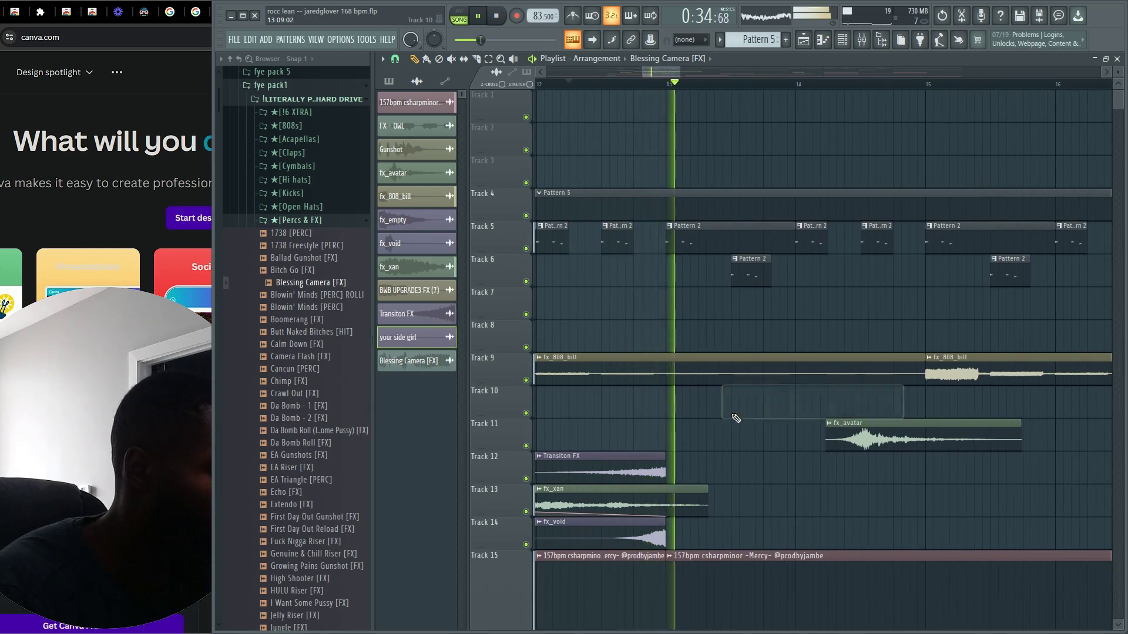
{"action": "left_click", "coordinate": [732, 406]}
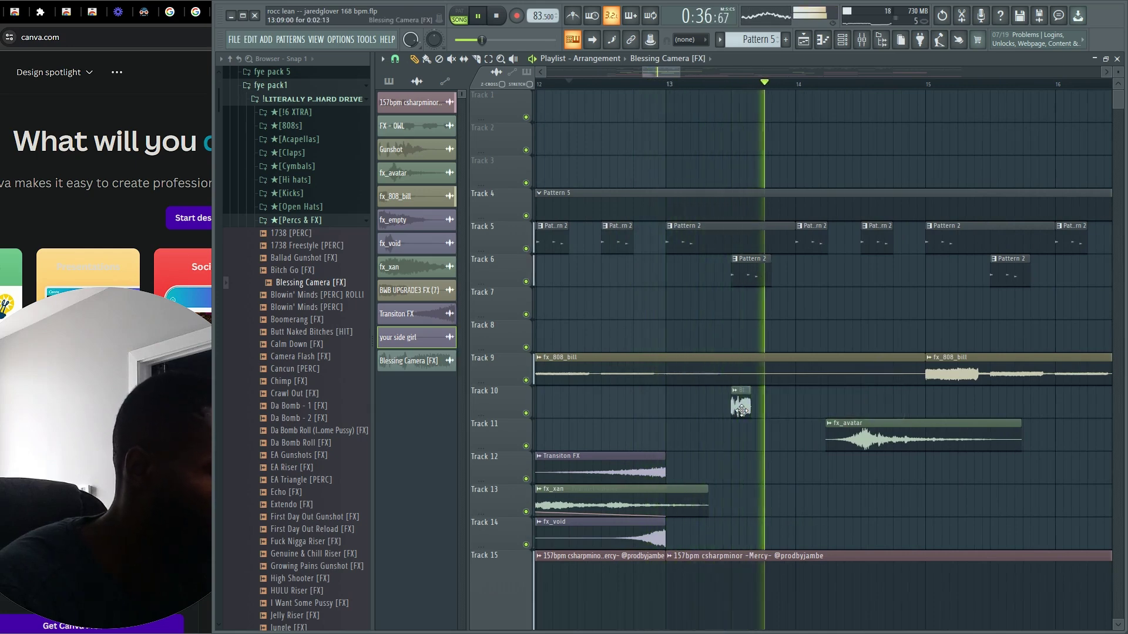
{"action": "key", "text": "space"}
{"action": "key", "text": "space"}
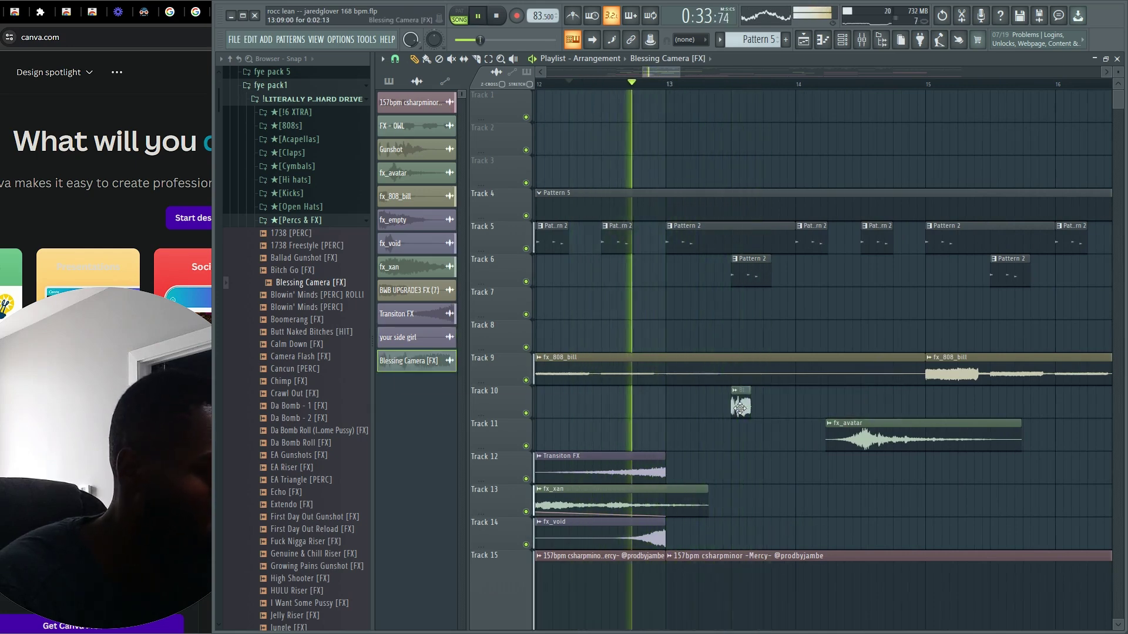
Check the channel volume setting of the Blessing Camera [FX] clip and restart playback.
{"action": "left_click", "coordinate": [741, 390]}
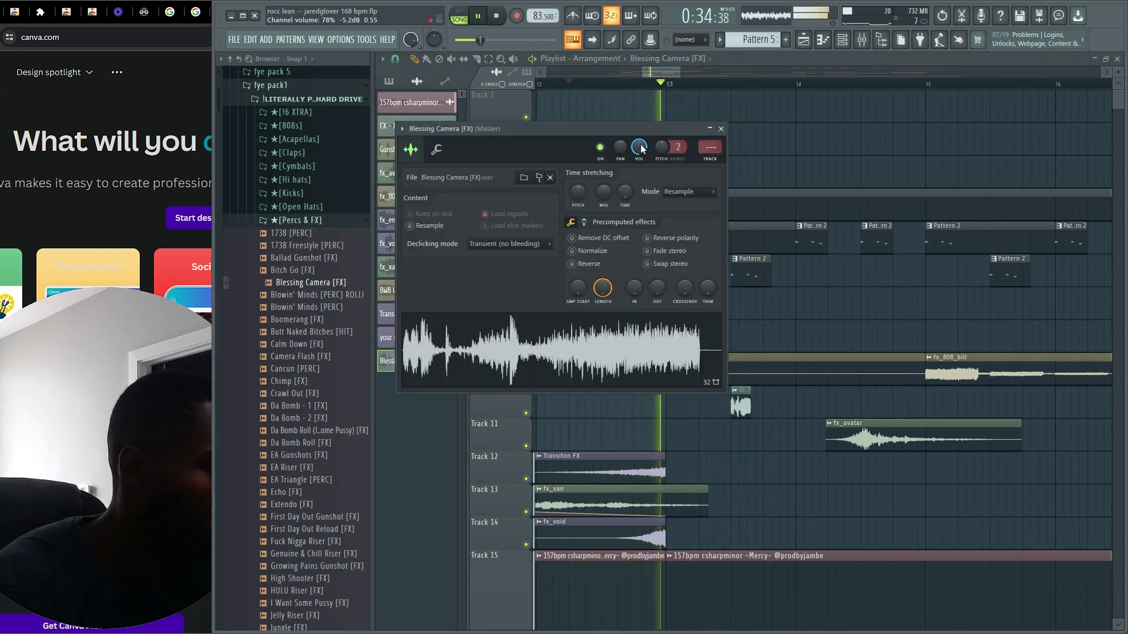
{"action": "key", "text": "space"}
{"action": "key", "text": "space"}
Replace the Blessing Camera [FX] clip on Track 10 with three clips starting at 13:08, 13:11 and 13:14.
{"action": "left_click", "coordinate": [742, 410]}
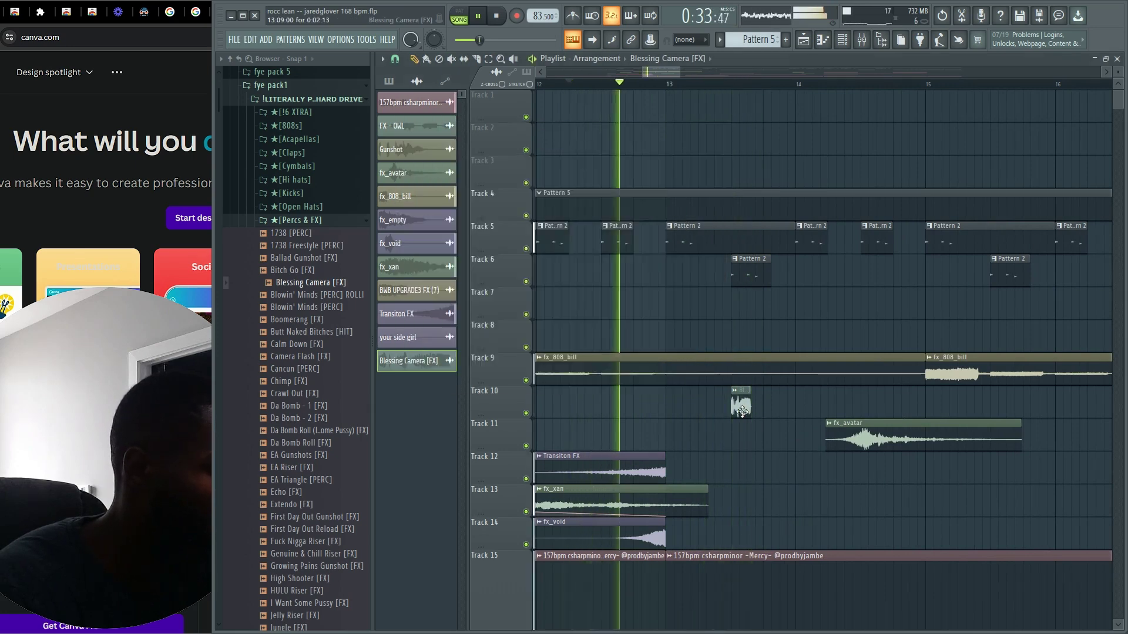
{"action": "right_click", "coordinate": [741, 408]}
{"action": "scroll", "coordinate": [732, 469], "scroll_direction": "up", "scroll_amount": 3}
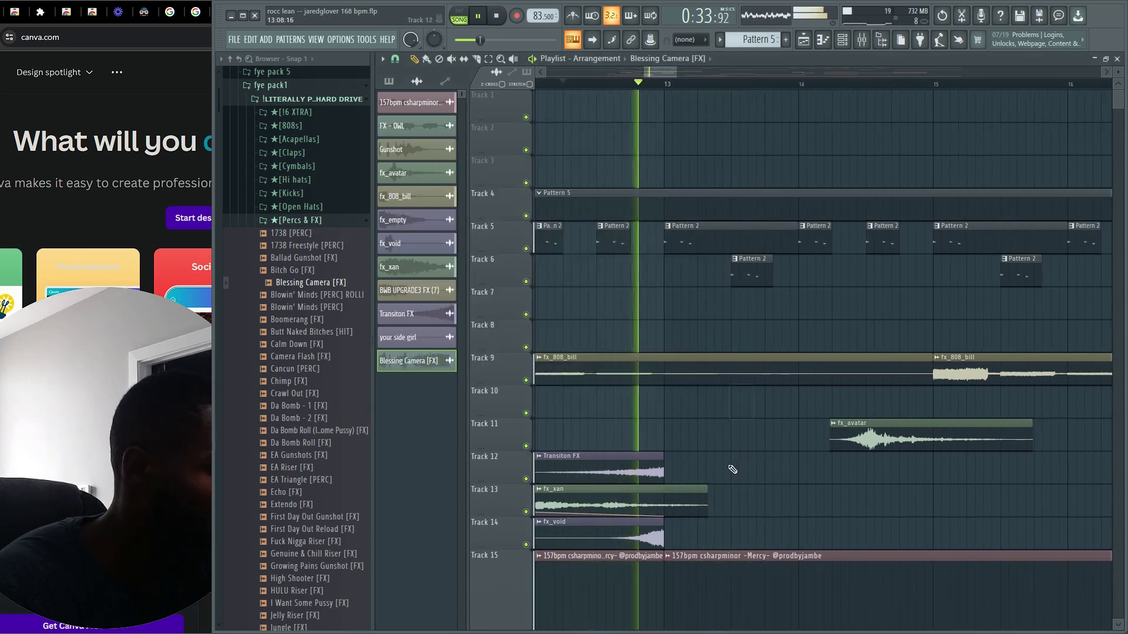
{"action": "left_click", "coordinate": [713, 404]}
{"action": "key", "text": "space"}
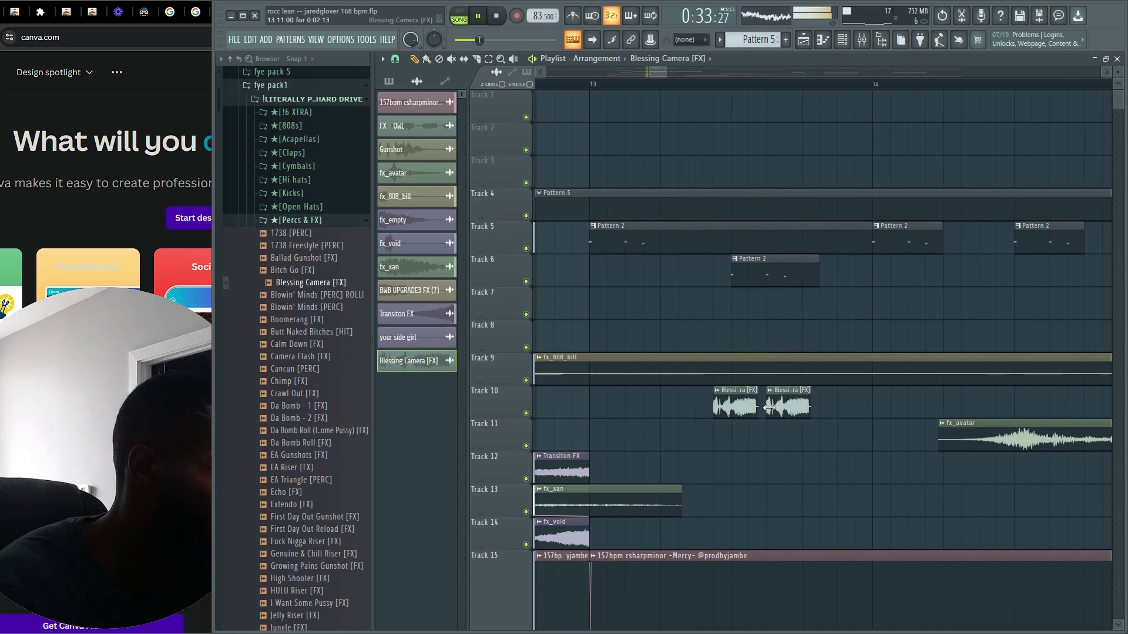
{"action": "right_click", "coordinate": [779, 436]}
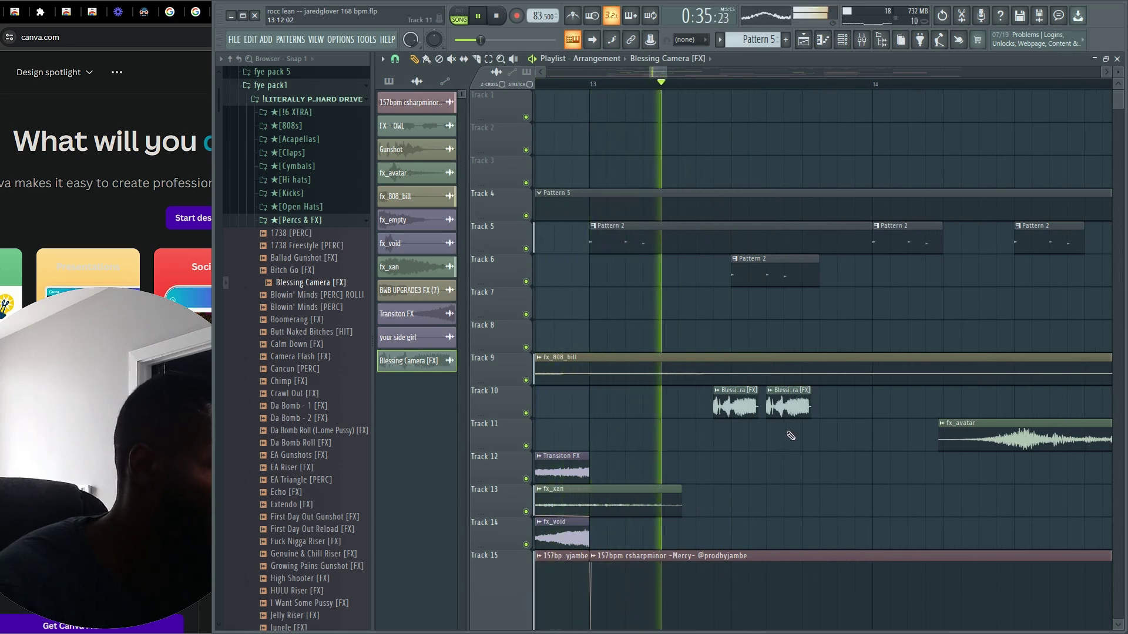
{"action": "left_click", "coordinate": [825, 405]}
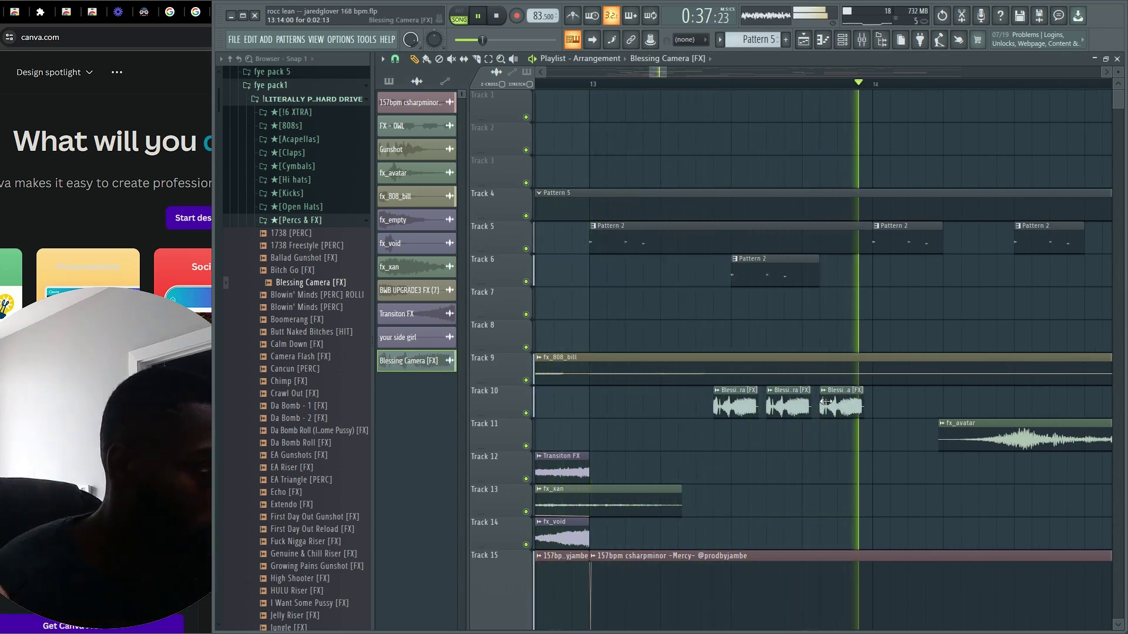
Make the first Blessing Camera [FX] clip at 13:08 on Track 10 unique.
{"action": "right_click", "coordinate": [726, 400]}
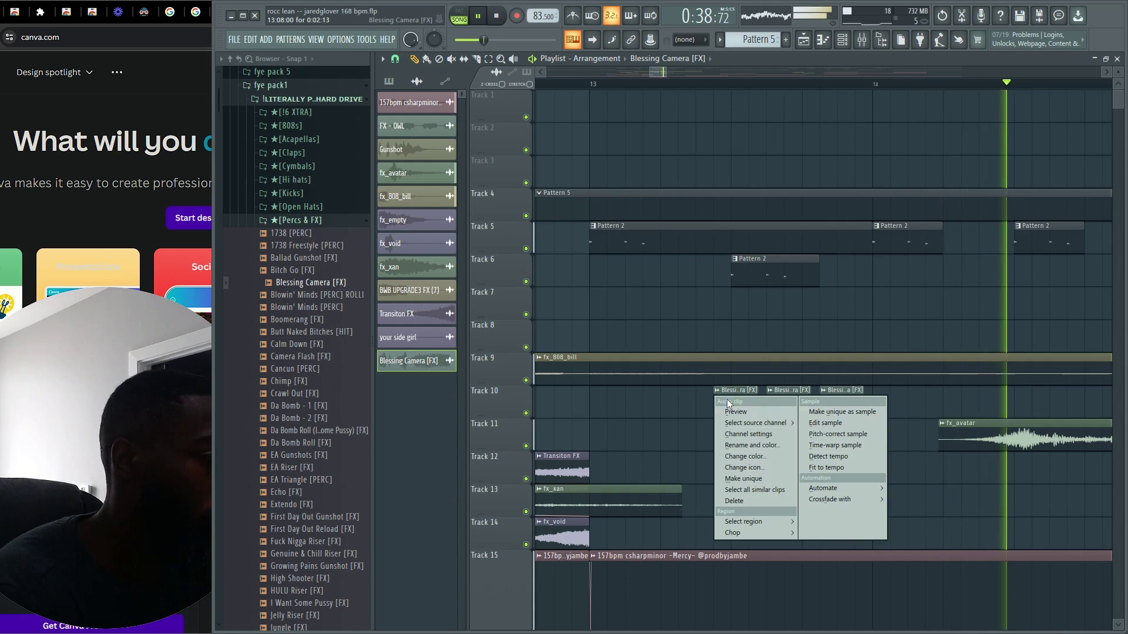
{"action": "left_click", "coordinate": [760, 478]}
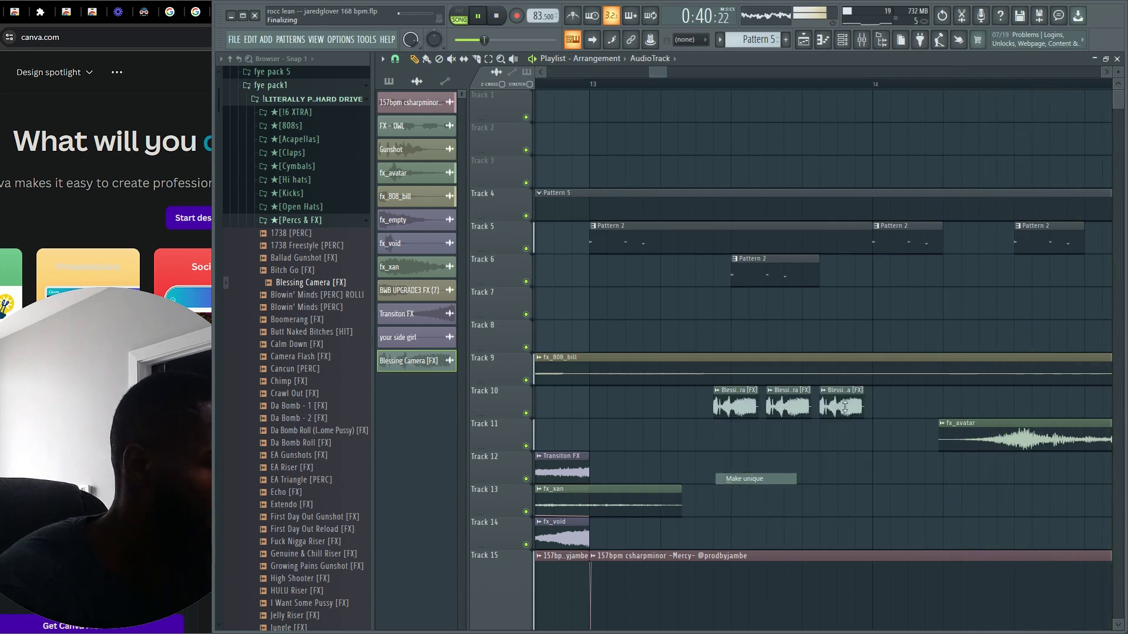
Adjust the panning of the two Blessing Camera [FX] channels, setting the unique copy's volume to 41% and the original's to 28%.
{"action": "double_click", "coordinate": [737, 401]}
{"action": "key", "text": "space"}
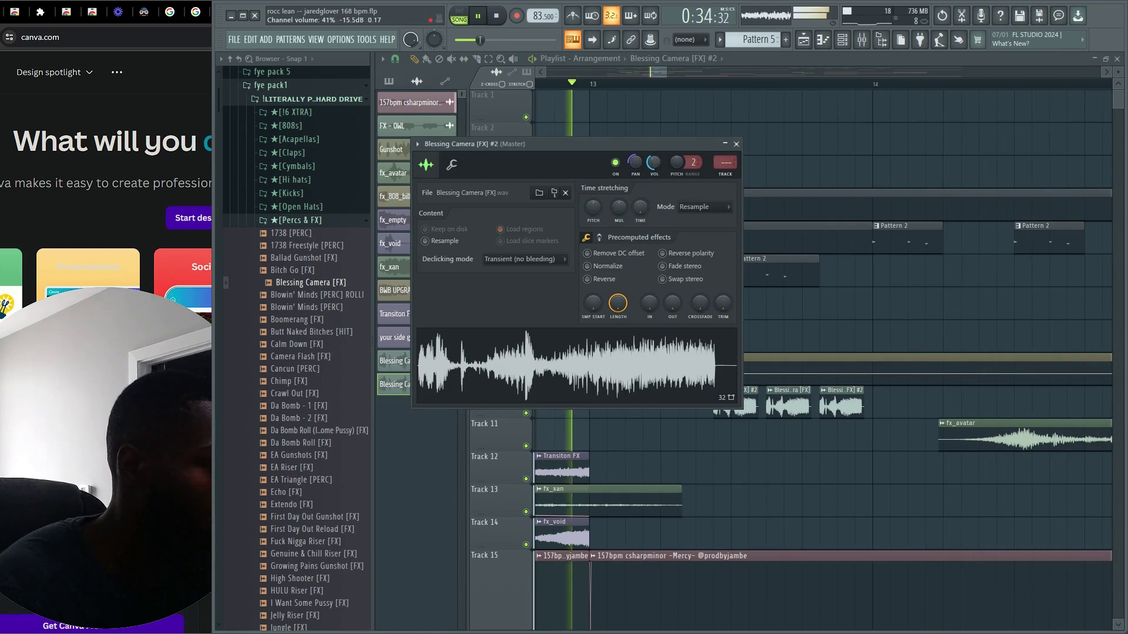
{"action": "double_click", "coordinate": [781, 403]}
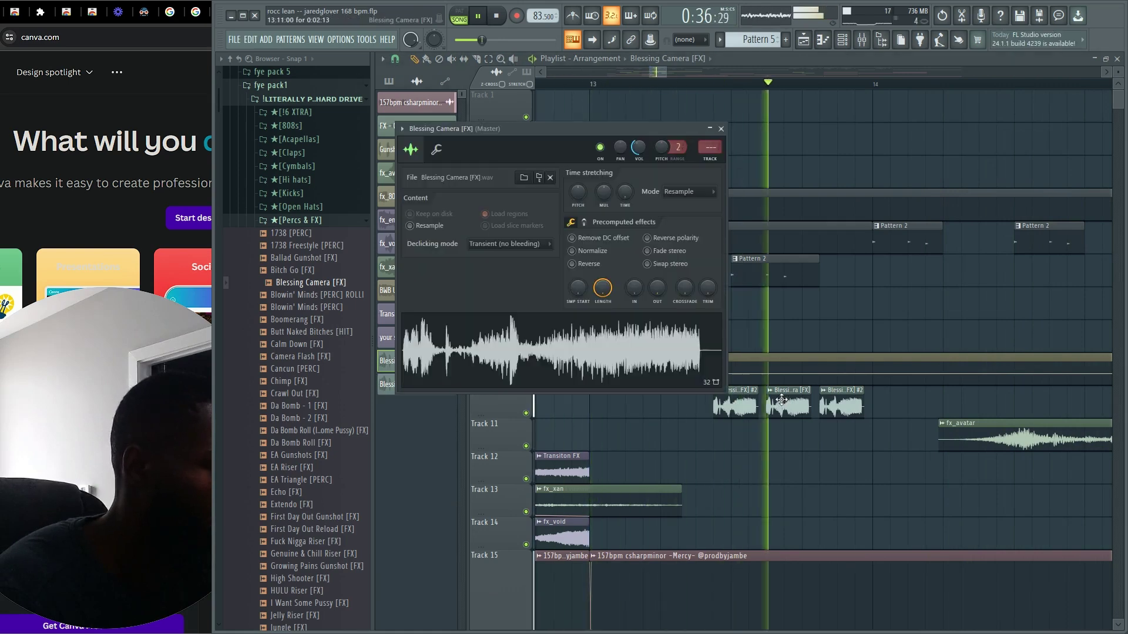
{"action": "key", "text": "space"}
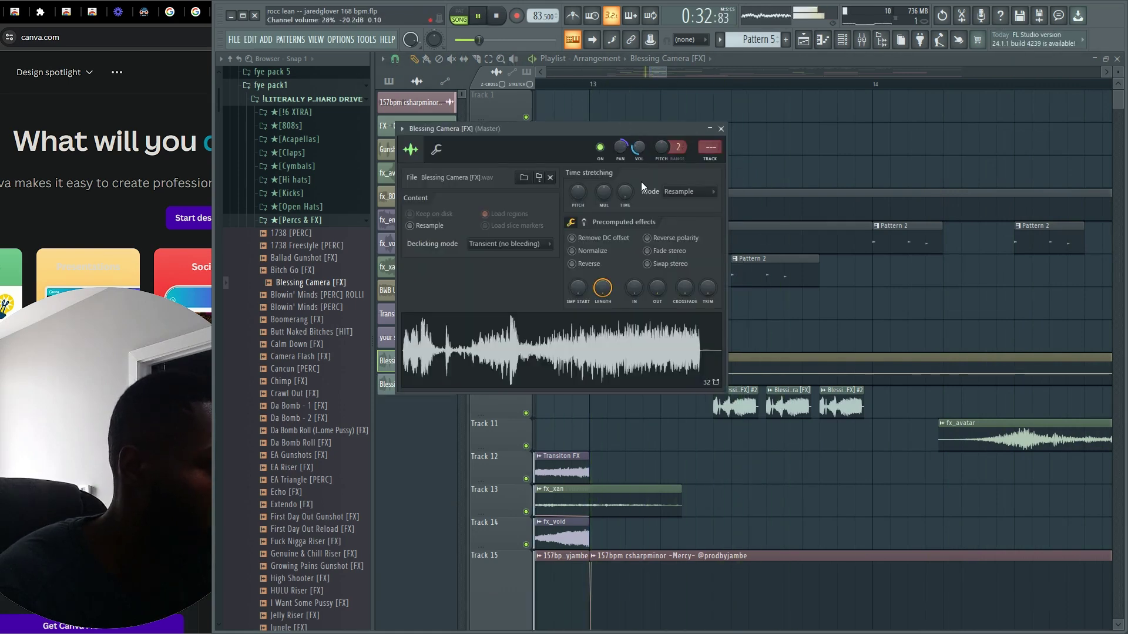
{"action": "key", "text": "Escape"}
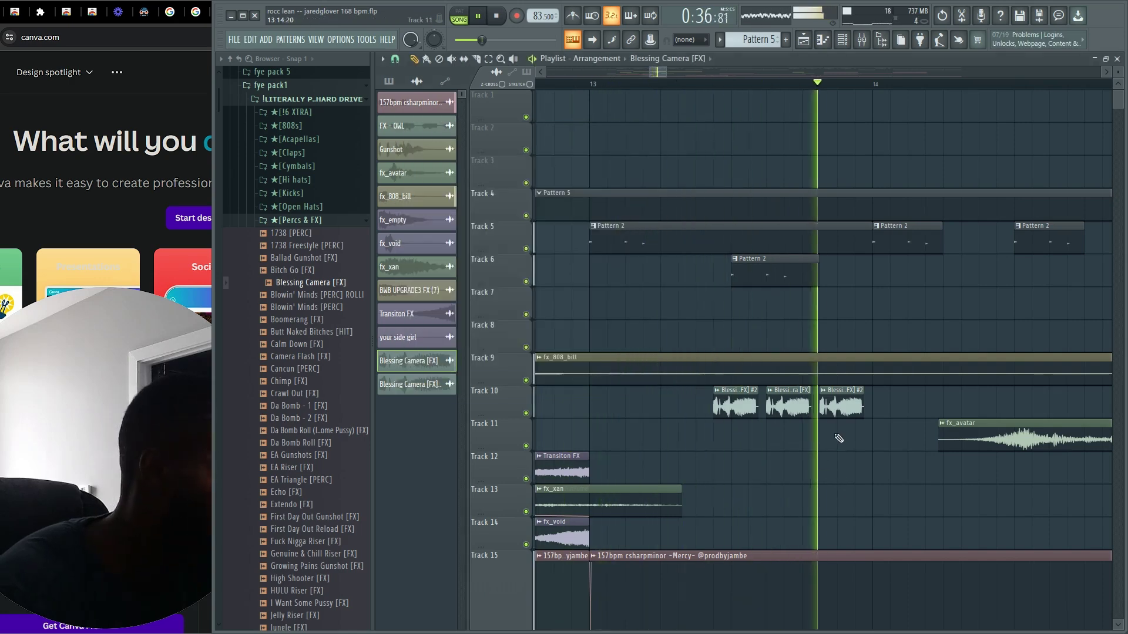
Replace the third Blessing Camera [FX] clip on Track 10 with a Gunshot clip whose start is trimmed to bar 14.
{"action": "right_click", "coordinate": [849, 414]}
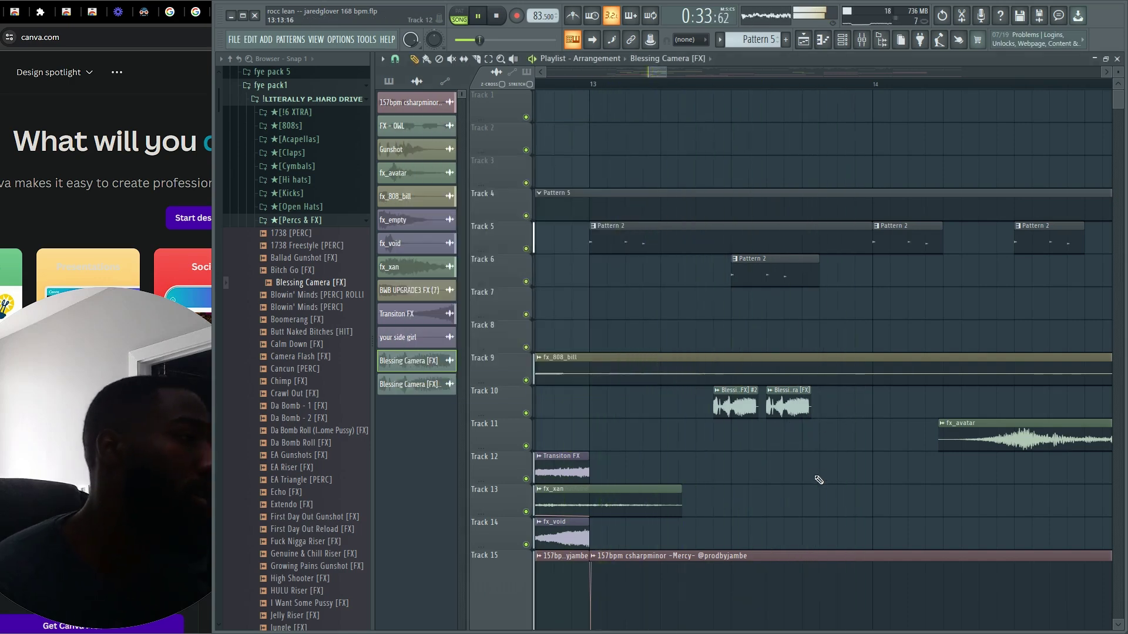
{"action": "scroll", "coordinate": [818, 488], "scroll_direction": "down", "scroll_amount": 6}
{"action": "left_click_drag", "start_coordinate": [647, 400], "coordinate": [821, 426]}
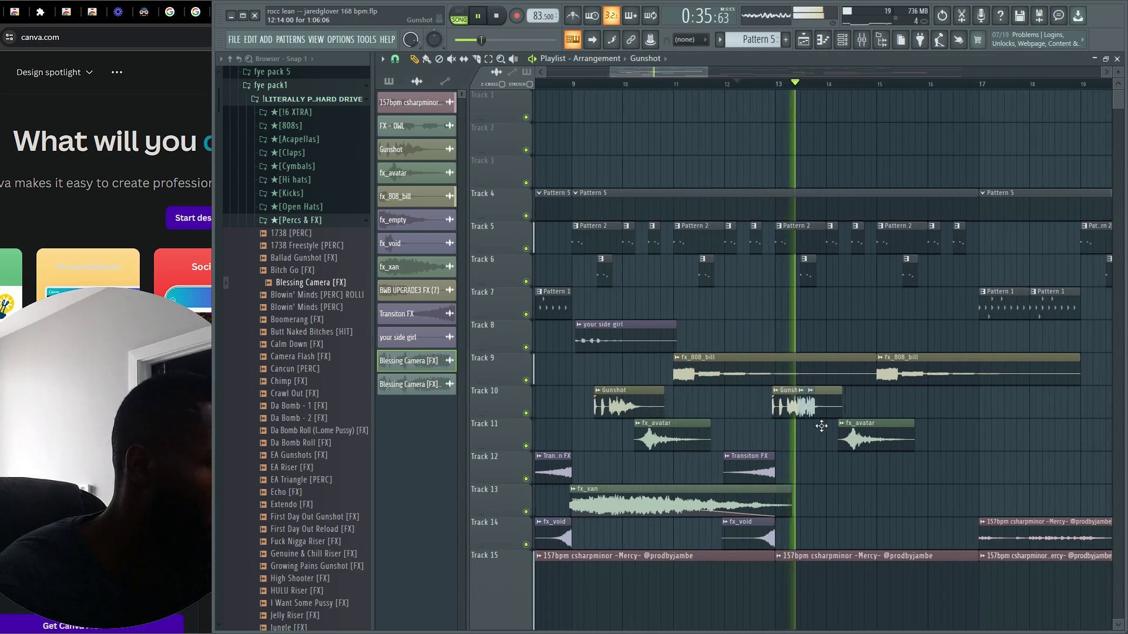
{"action": "scroll", "coordinate": [815, 462], "scroll_direction": "up", "scroll_amount": 1}
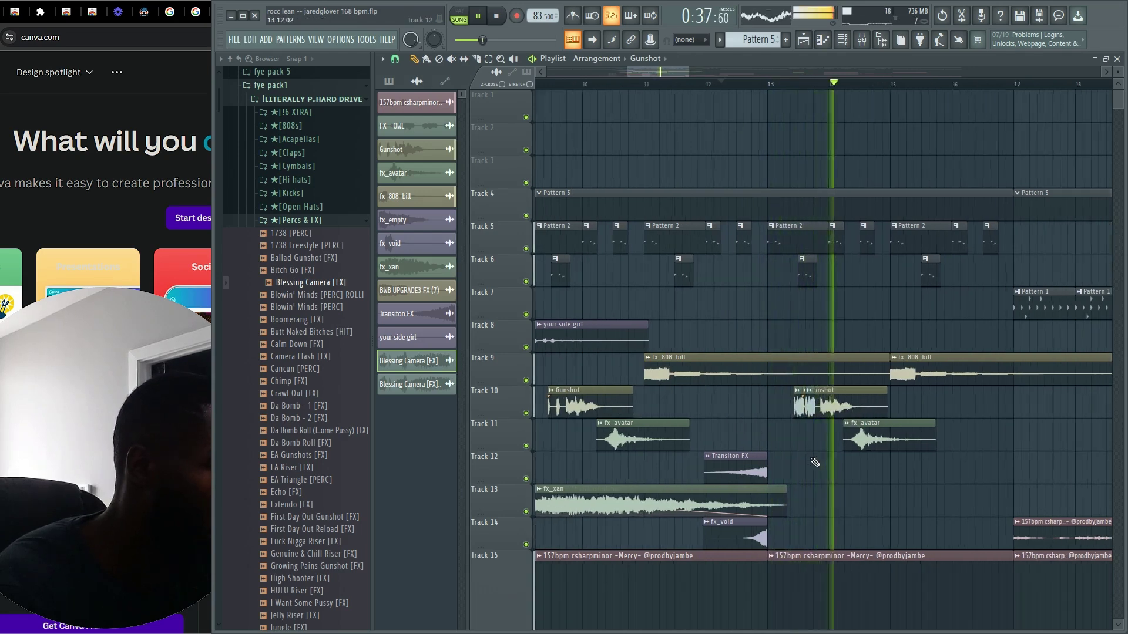
{"action": "scroll", "coordinate": [814, 462], "scroll_direction": "up", "scroll_amount": 2}
{"action": "left_click", "coordinate": [821, 416]}
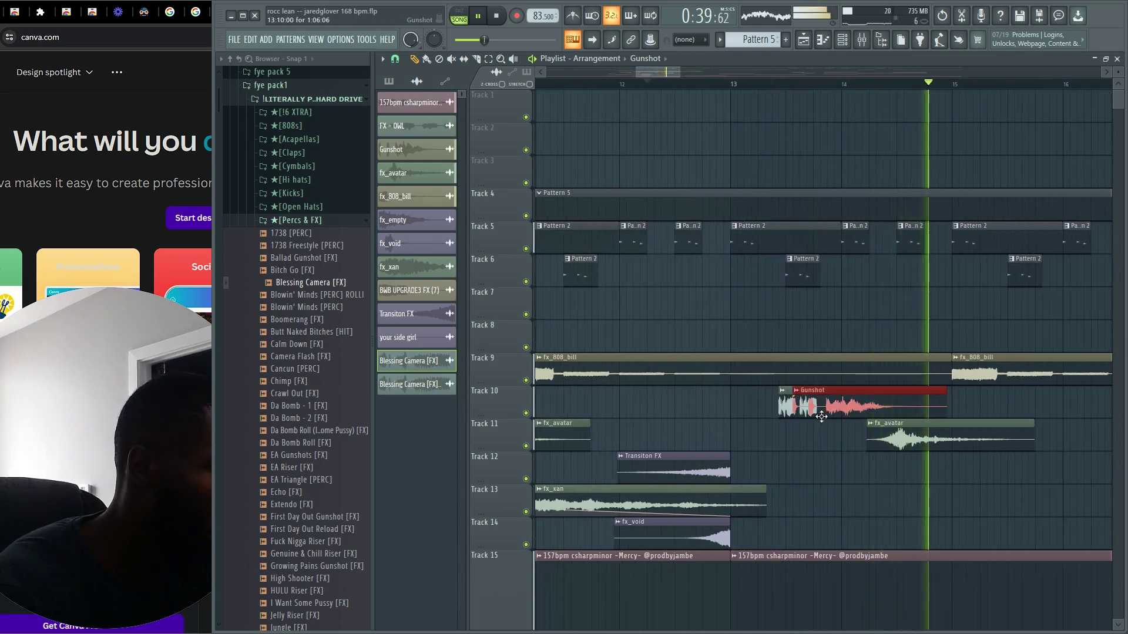
{"action": "left_click_drag", "start_coordinate": [794, 410], "coordinate": [842, 415]}
{"action": "scroll", "coordinate": [848, 454], "scroll_direction": "up", "scroll_amount": 3}
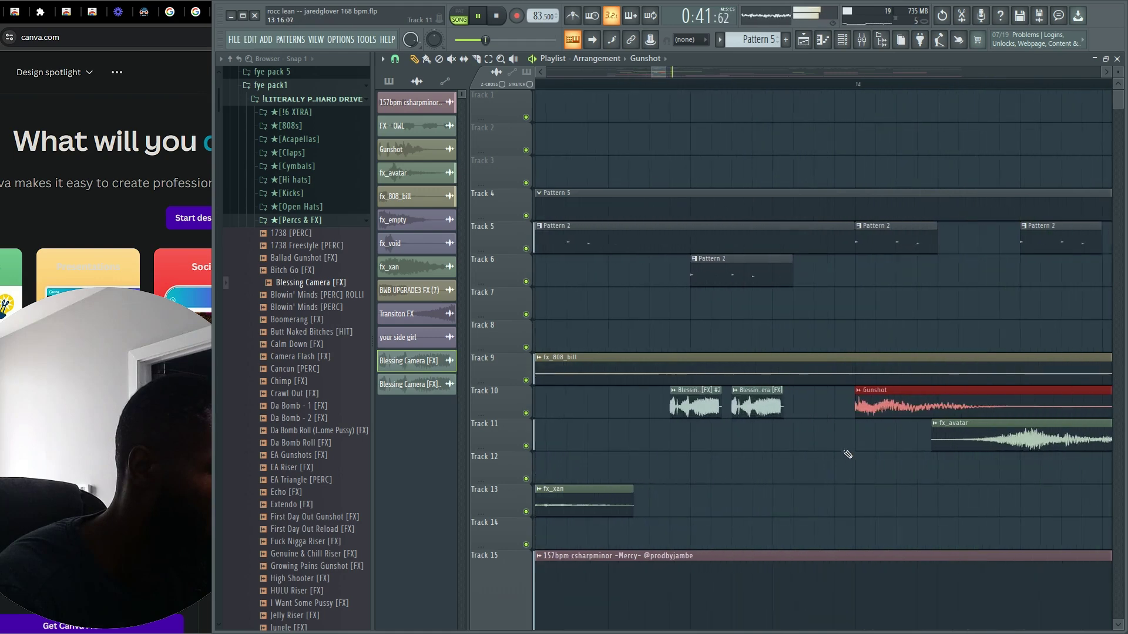
Set the Gunshot sample's declicking mode to Generic (bleeding) and move its trimmed clip to 13:14:18 on Track 10.
{"action": "double_click", "coordinate": [868, 398]}
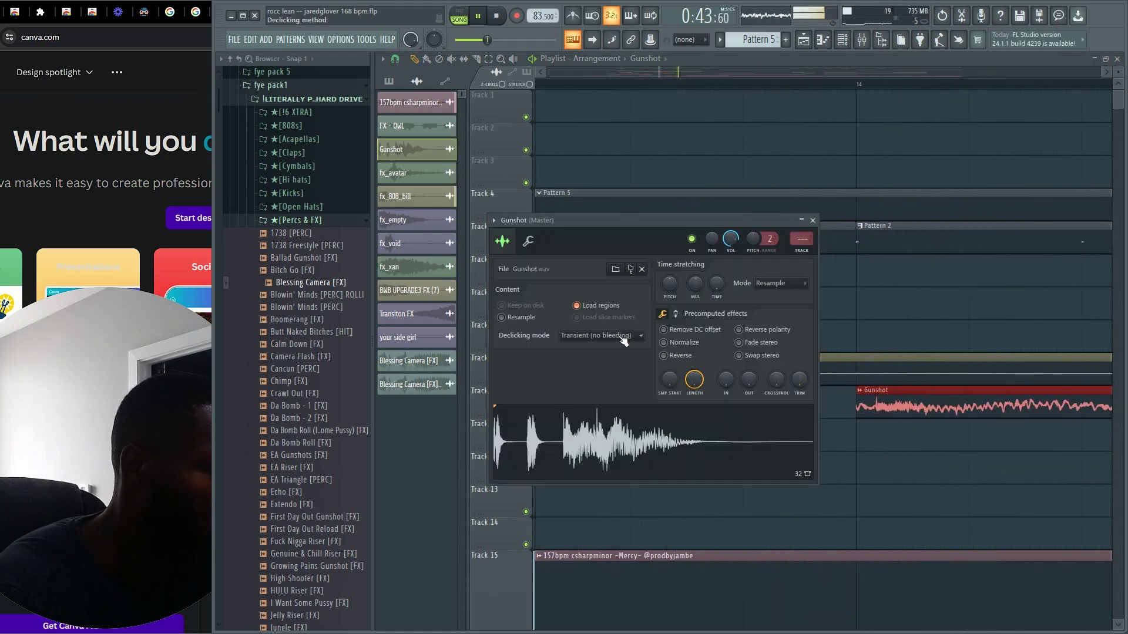
{"action": "left_click", "coordinate": [607, 381]}
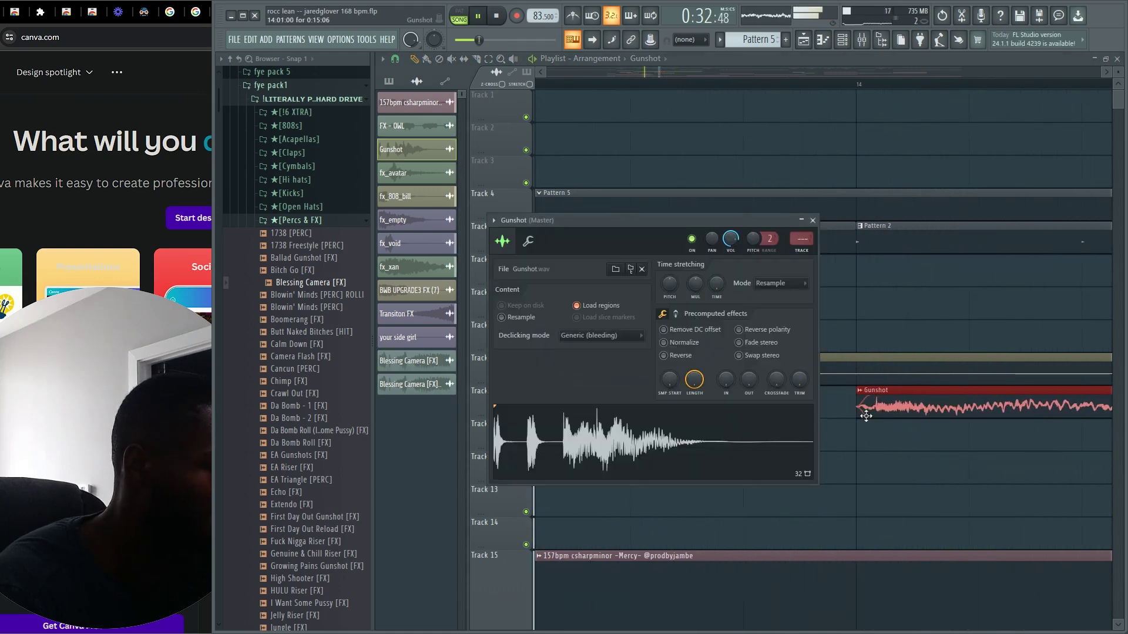
{"action": "left_click_drag", "start_coordinate": [858, 412], "coordinate": [628, 409]}
{"action": "scroll", "coordinate": [664, 475], "scroll_direction": "down", "scroll_amount": 3}
{"action": "left_click", "coordinate": [653, 382], "text": "ctrl"}
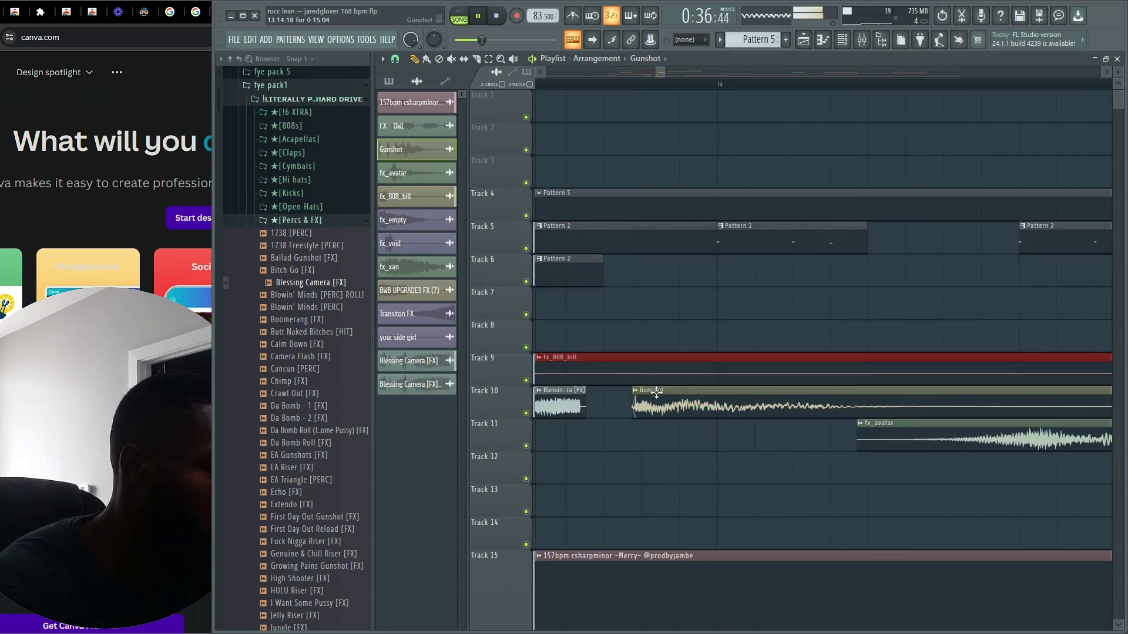
{"action": "left_click", "coordinate": [655, 442], "text": "ctrl"}
Replay the section from bar 12 and remove the trimmed Gunshot clip following the Blessing Camera [FX] clips on Track 10.
{"action": "scroll", "coordinate": [675, 464], "scroll_direction": "down", "scroll_amount": 4}
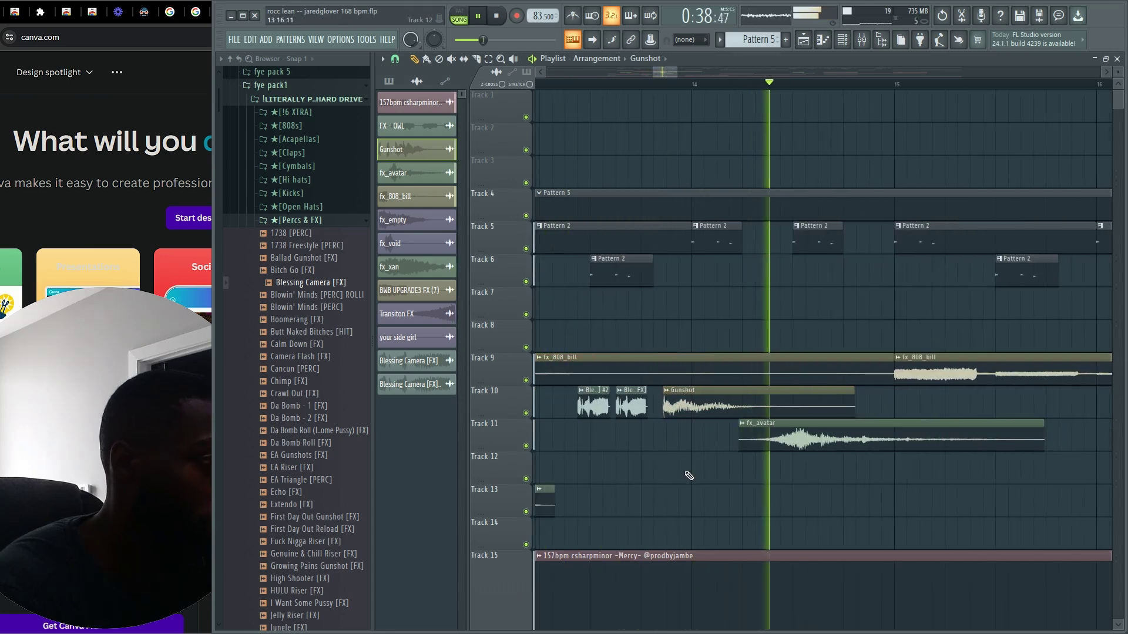
{"action": "scroll", "coordinate": [645, 472], "scroll_direction": "up", "scroll_amount": 2}
{"action": "key", "text": "space"}
{"action": "key", "text": "space"}
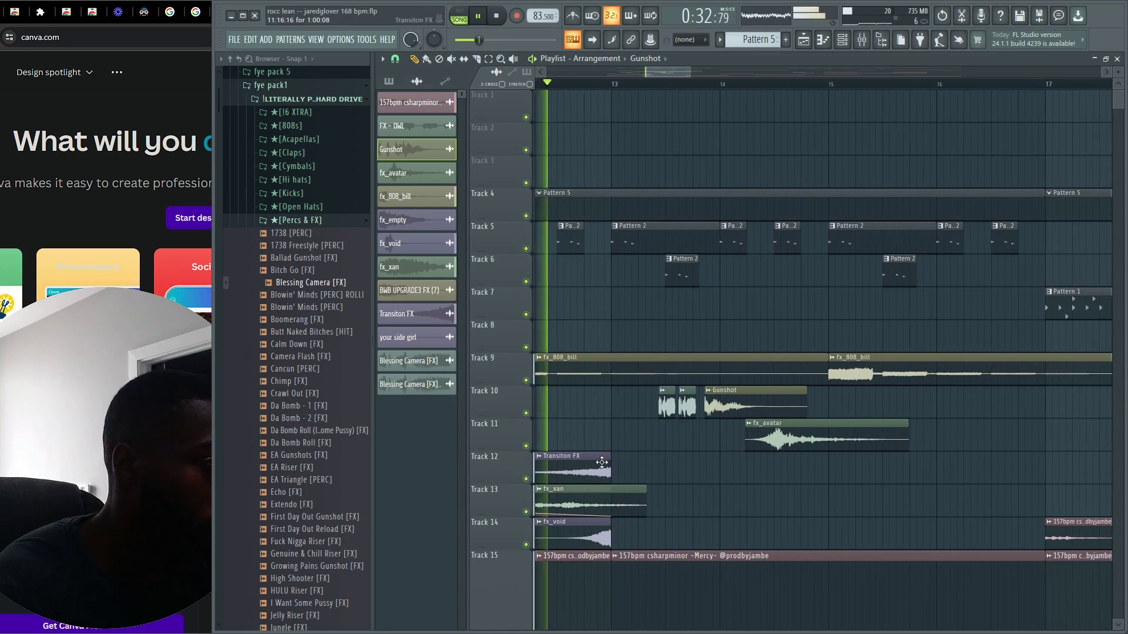
{"action": "scroll", "coordinate": [605, 467], "scroll_direction": "up", "scroll_amount": 4}
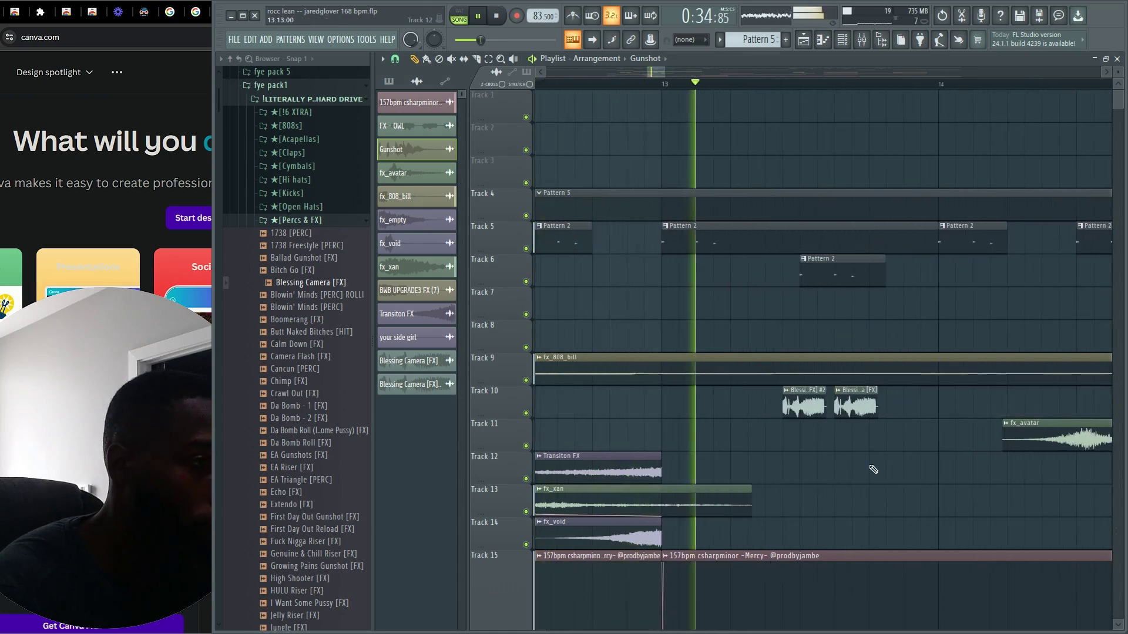
{"action": "scroll", "coordinate": [876, 464], "scroll_direction": "down", "scroll_amount": 4}
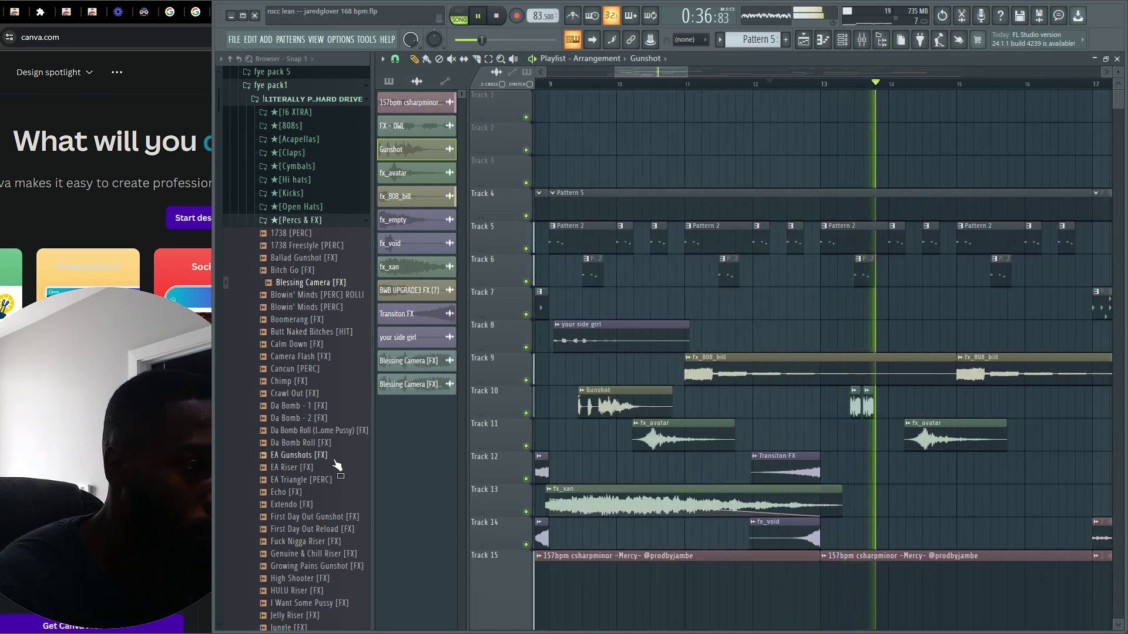
Stop playback and audition effect samples in the Percs & FX folder, from First Day Out Reload [FX] down to Servin' Gunshots [FX].
{"action": "key", "text": "space"}
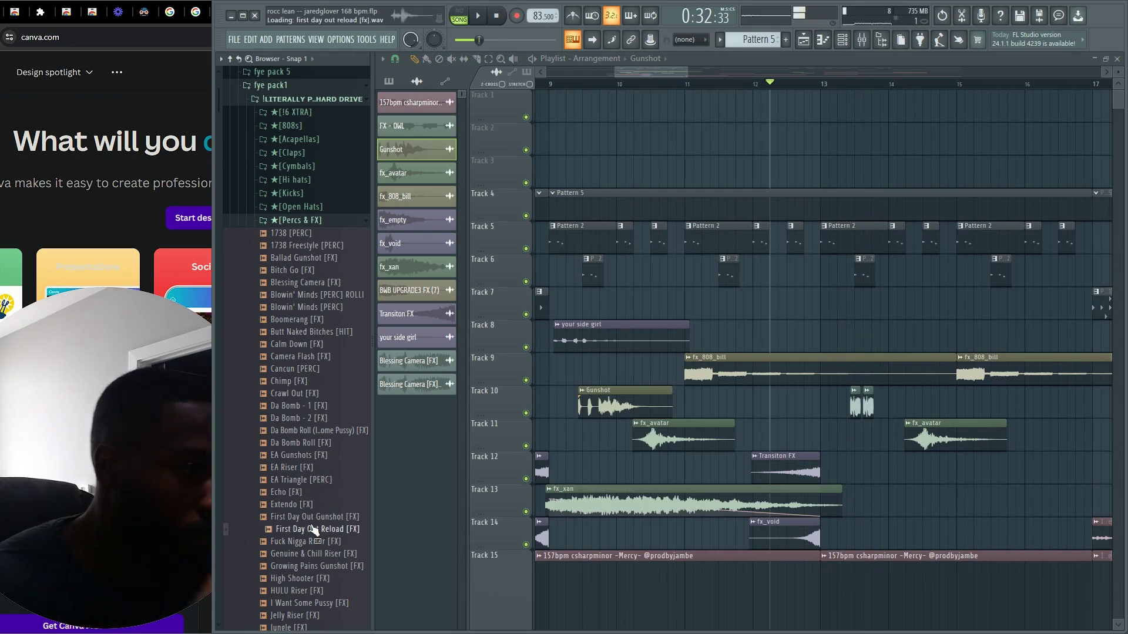
{"action": "scroll", "coordinate": [313, 520], "scroll_direction": "down", "scroll_amount": 6}
{"action": "left_click", "coordinate": [304, 465]}
{"action": "scroll", "coordinate": [304, 464], "scroll_direction": "down", "scroll_amount": 4}
{"action": "scroll", "coordinate": [304, 464], "scroll_direction": "down", "scroll_amount": 3}
{"action": "left_click", "coordinate": [306, 468]}
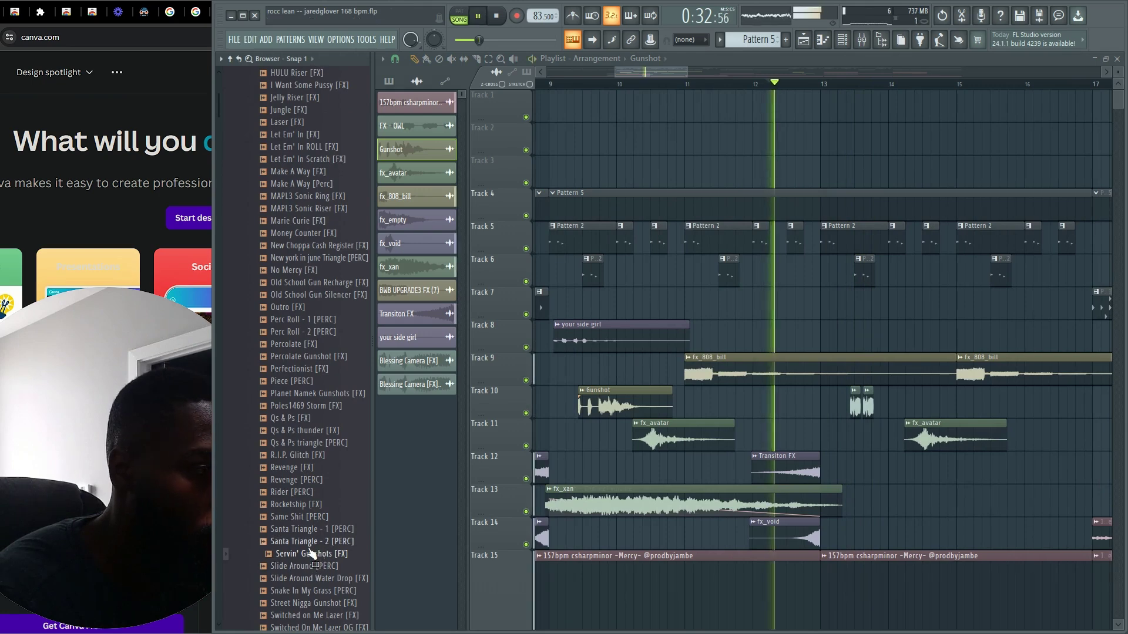
Try the Servin' Gunshots [FX] sample on Track 11 at 13:10, and delete the clip.
{"action": "left_click_drag", "start_coordinate": [311, 554], "coordinate": [854, 472]}
{"action": "right_click", "coordinate": [901, 471]}
{"action": "scroll", "coordinate": [899, 468], "scroll_direction": "up", "scroll_amount": 3}
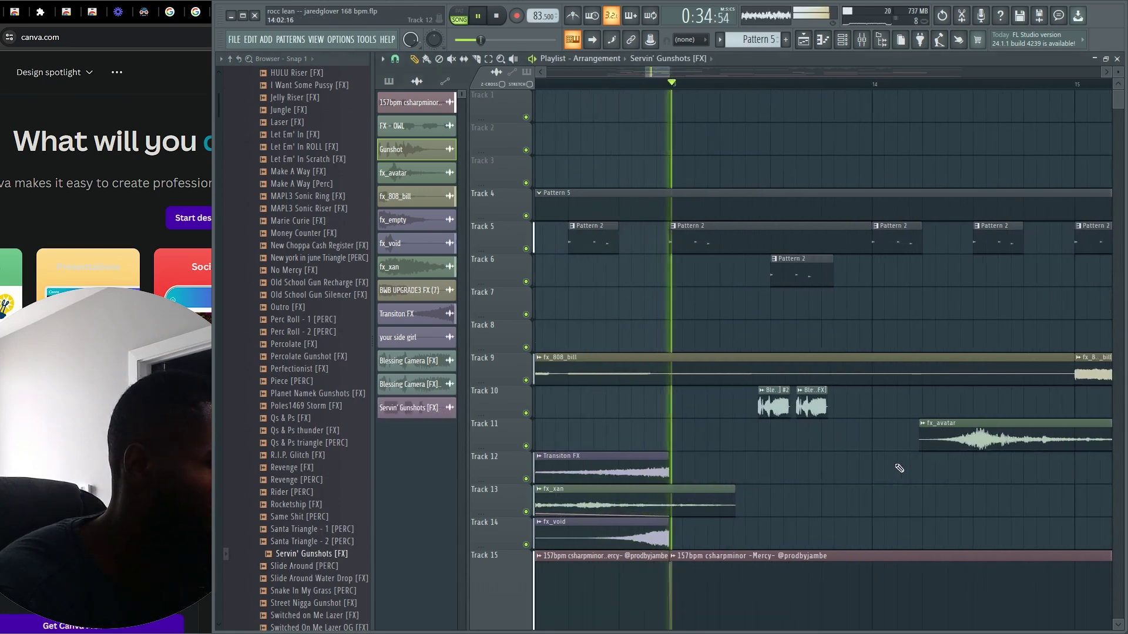
{"action": "scroll", "coordinate": [899, 468], "scroll_direction": "up", "scroll_amount": 3}
{"action": "left_click", "coordinate": [720, 449]}
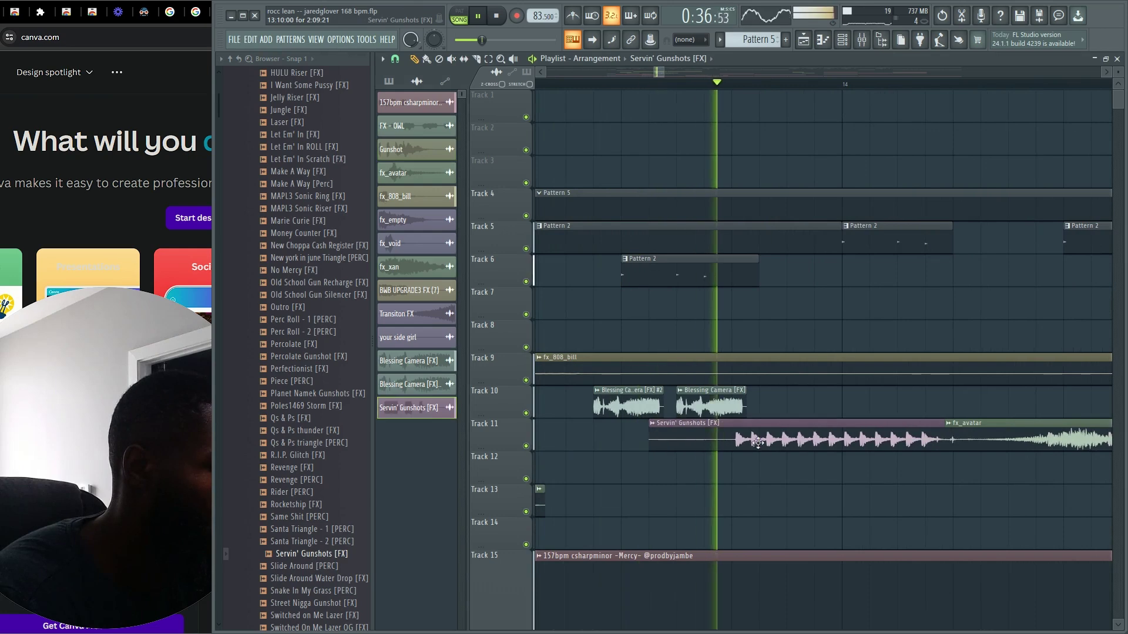
{"action": "right_click", "coordinate": [775, 441]}
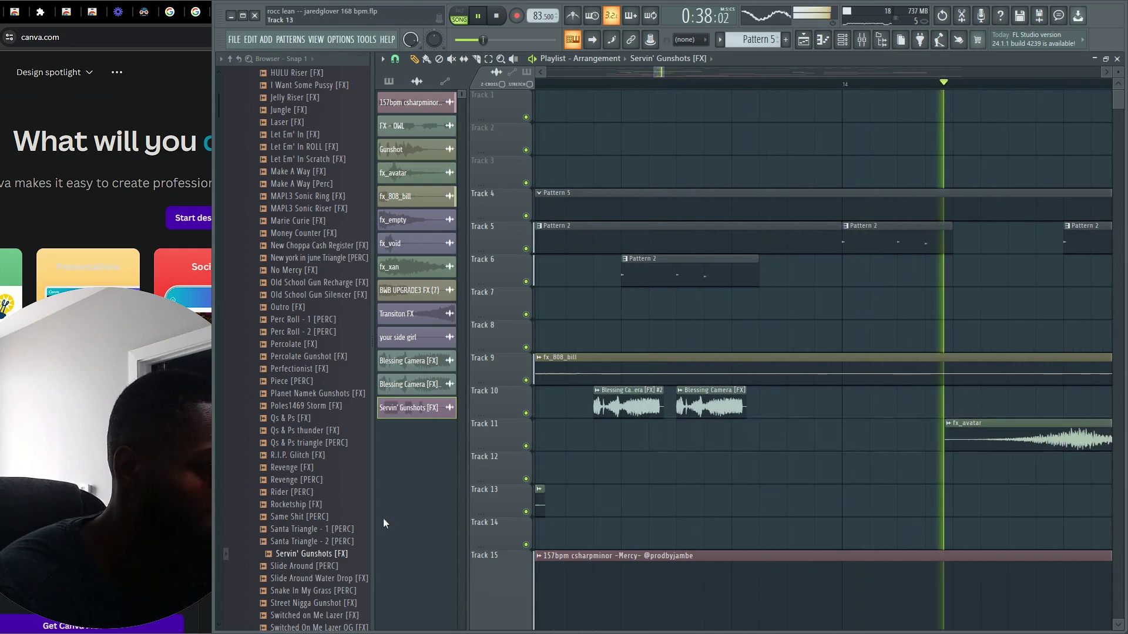
Try the Slide Around Water Drop [FX] sample near bar 14 and replay the section.
{"action": "left_click", "coordinate": [330, 580]}
{"action": "scroll", "coordinate": [332, 588], "scroll_direction": "down", "scroll_amount": 4}
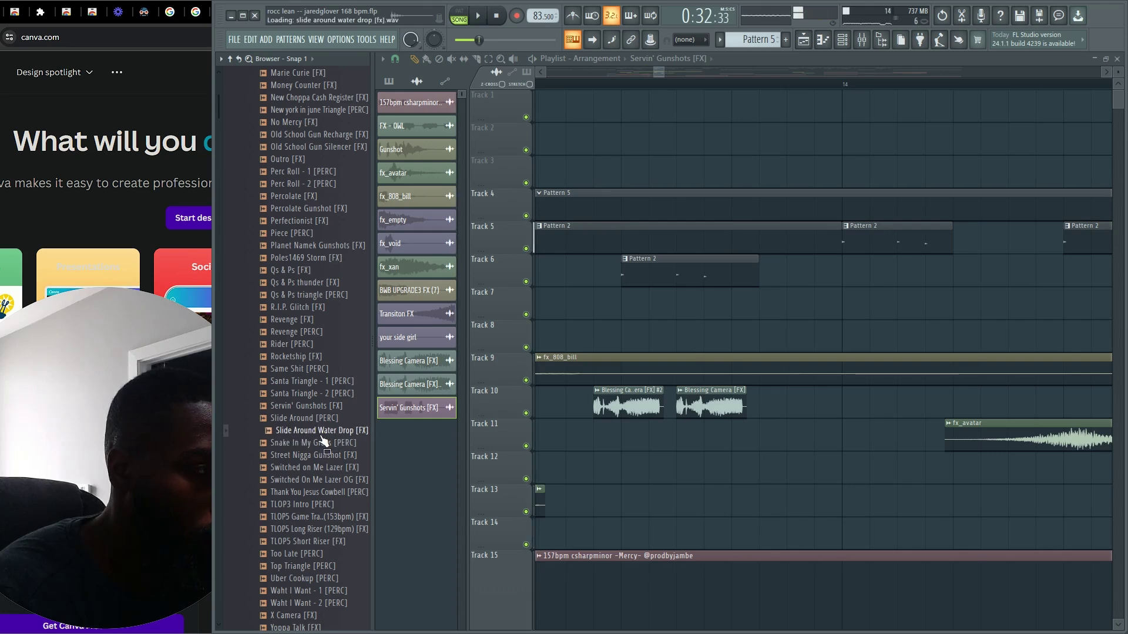
{"action": "left_click_drag", "start_coordinate": [324, 439], "coordinate": [846, 470]}
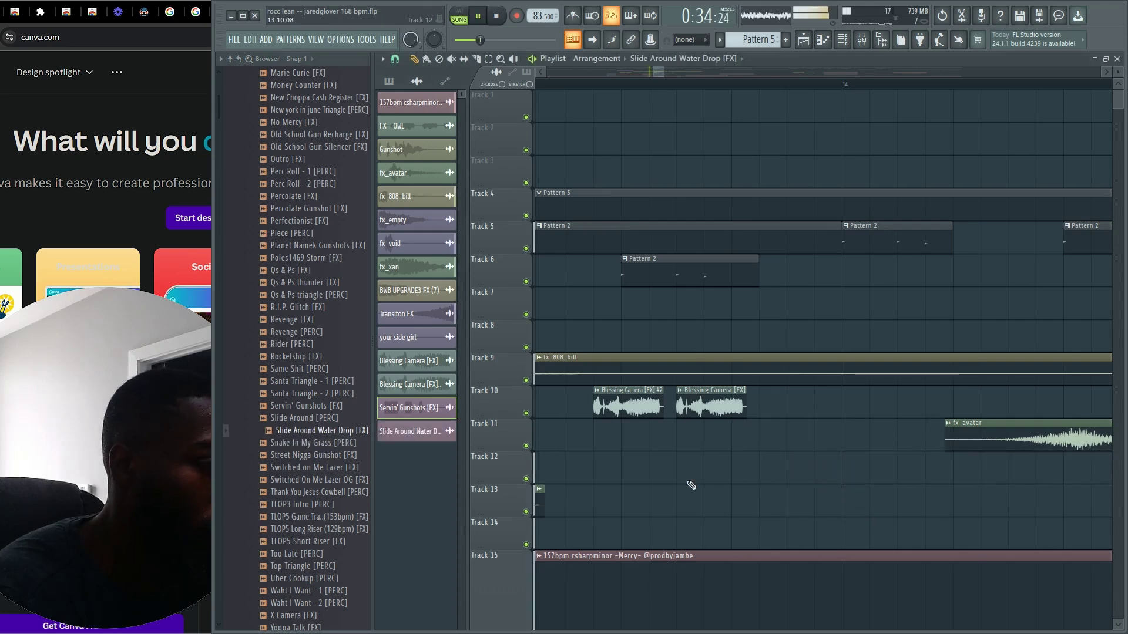
{"action": "scroll", "coordinate": [799, 493], "scroll_direction": "down", "scroll_amount": 3}
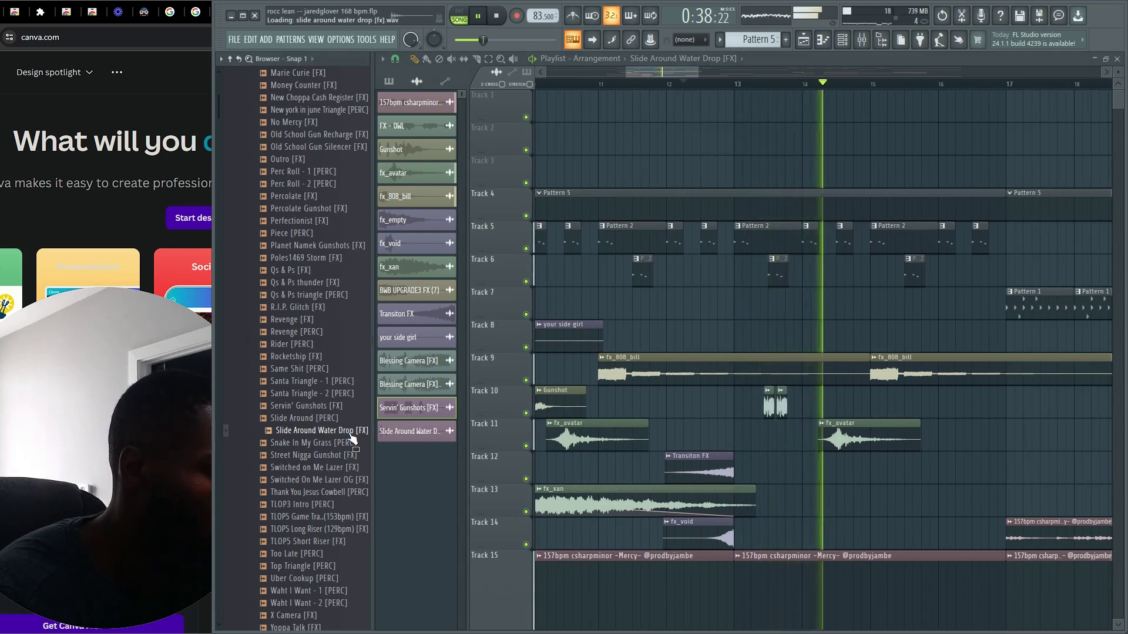
Find the X Camera [FX] sample in the Percs & FX folder and place it on Track 10 at 13:14.
{"action": "key", "text": "space"}
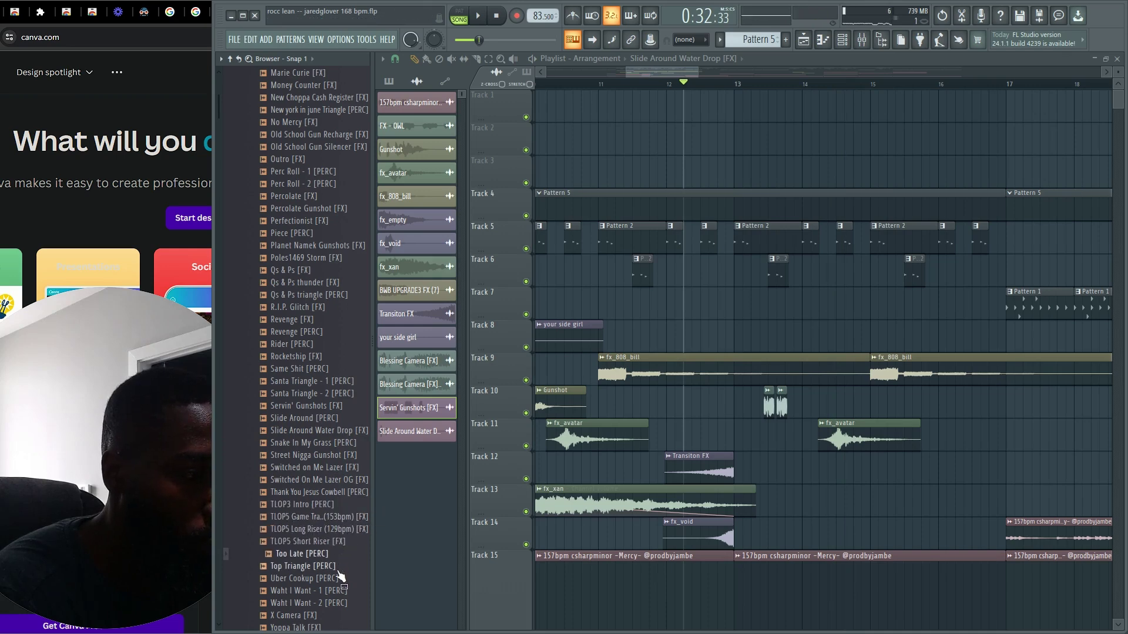
{"action": "scroll", "coordinate": [317, 529], "scroll_direction": "down", "scroll_amount": 4}
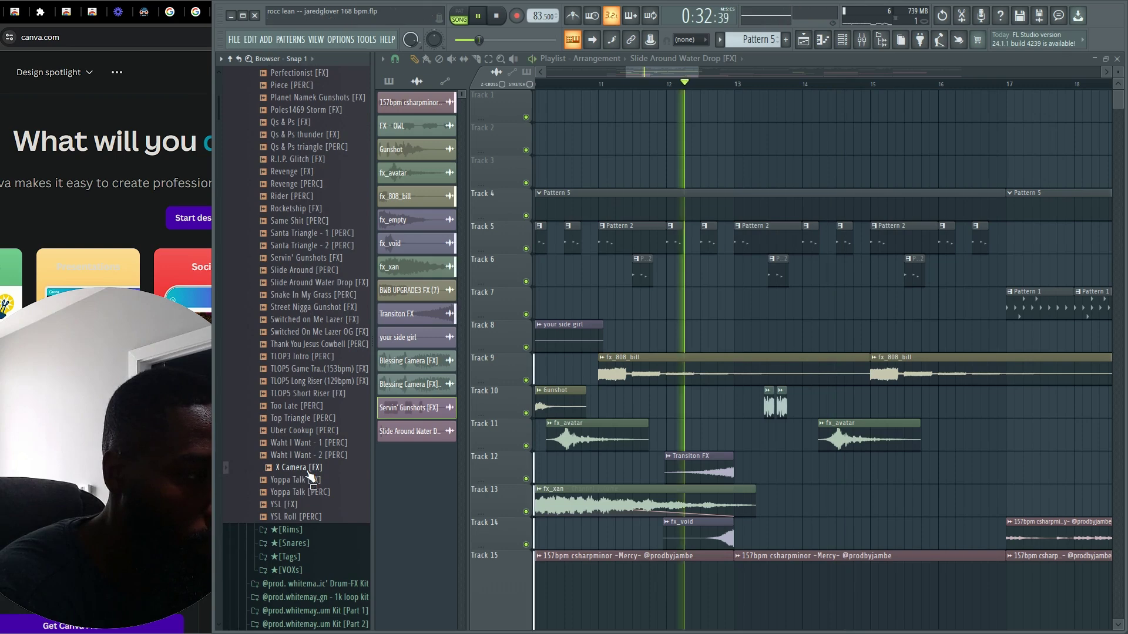
{"action": "left_click_drag", "start_coordinate": [309, 477], "coordinate": [816, 470]}
{"action": "scroll", "coordinate": [822, 487], "scroll_direction": "up", "scroll_amount": 5}
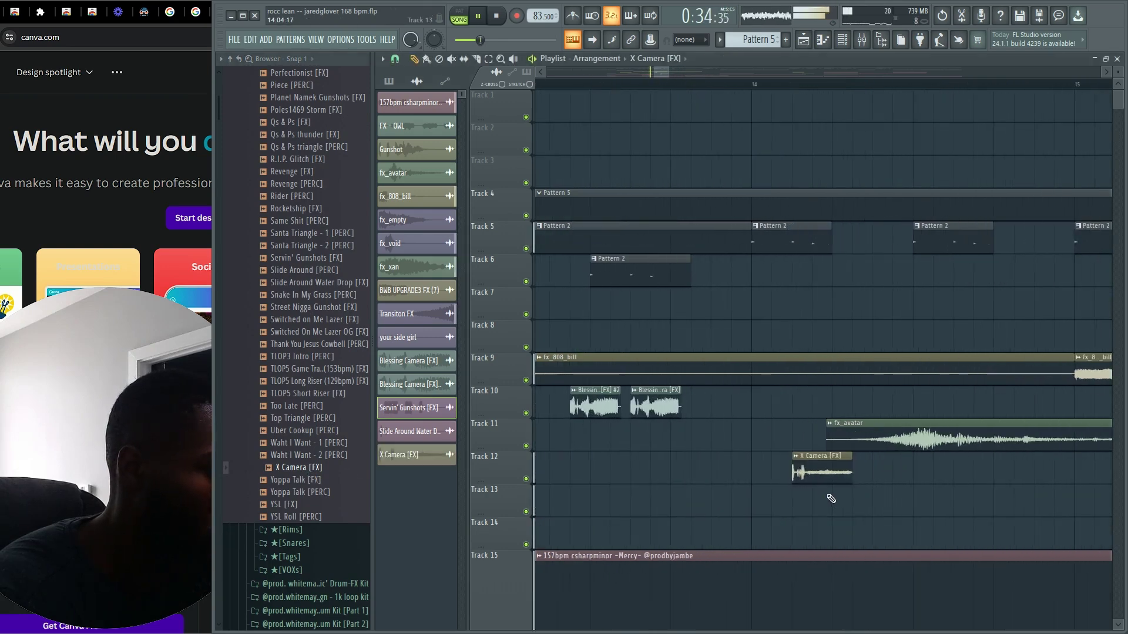
{"action": "scroll", "coordinate": [699, 477], "scroll_direction": "up", "scroll_amount": 3}
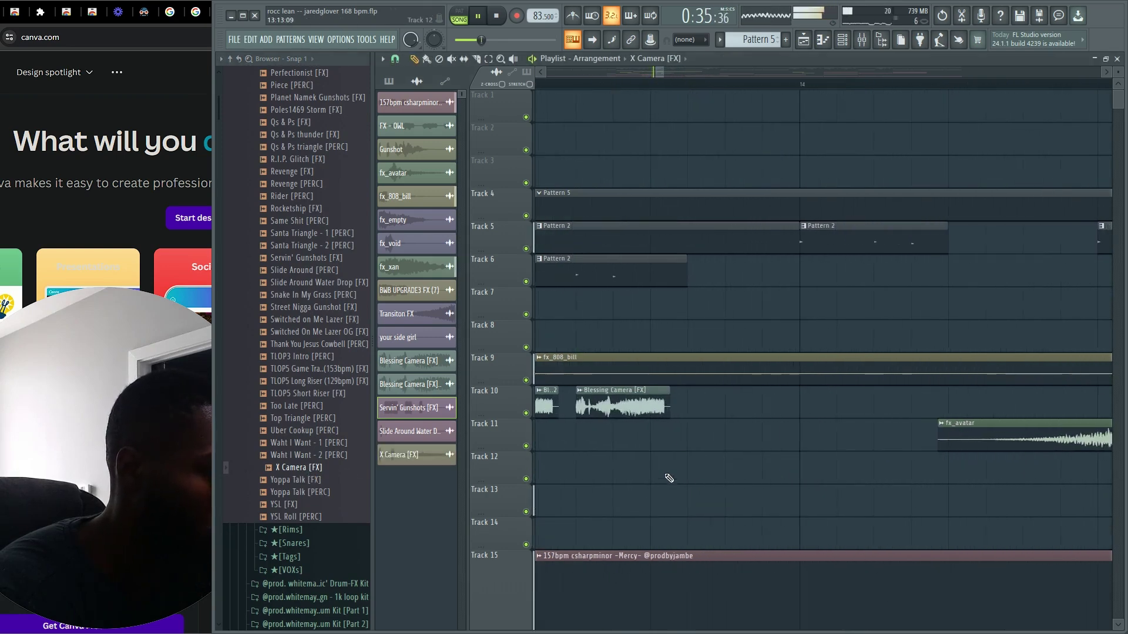
{"action": "left_click", "coordinate": [692, 412]}
Route X Camera [FX] to mixer insert 11, with an 18 dB low-shelf cut at about 491 Hz and a slightly lower fader.
{"action": "double_click", "coordinate": [732, 406]}
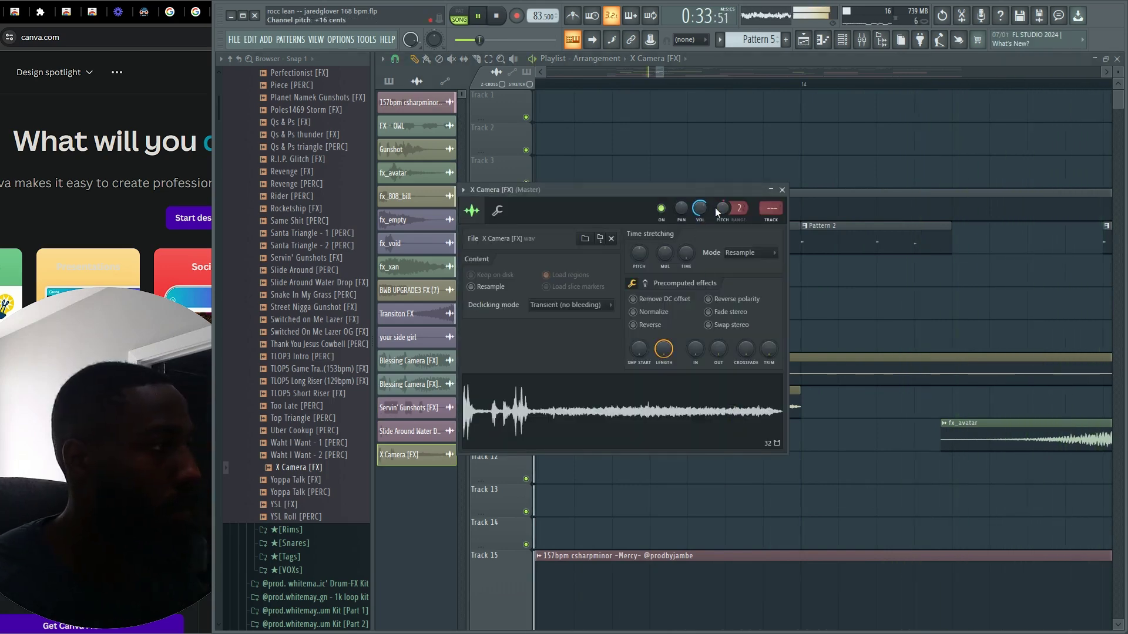
{"action": "key", "text": "F9"}
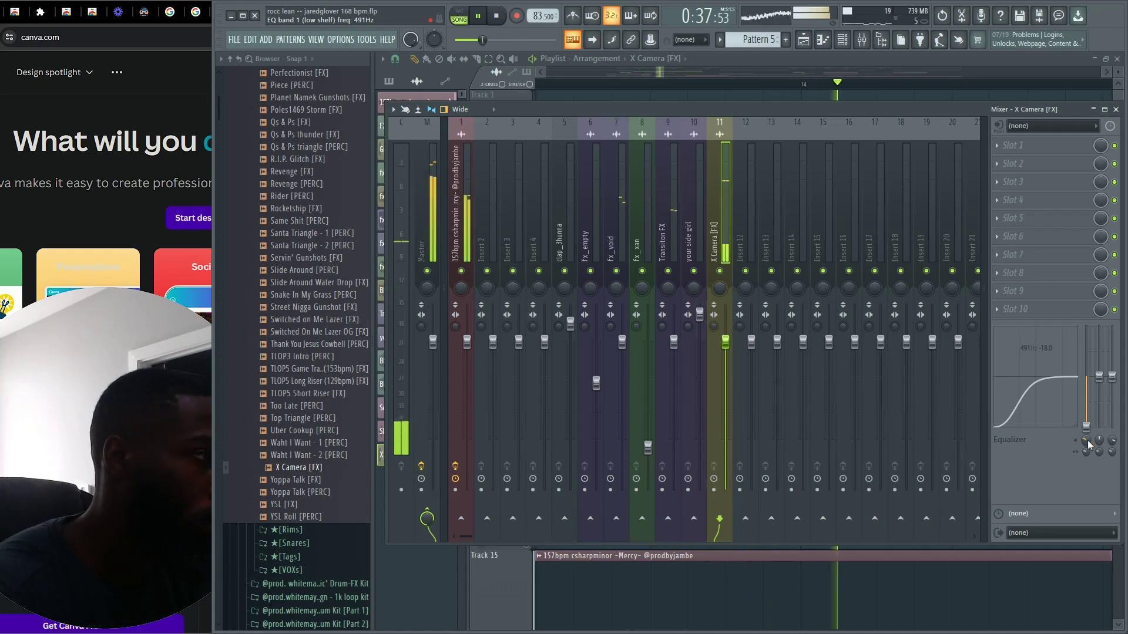
{"action": "left_click", "coordinate": [845, 41]}
{"action": "left_click", "coordinate": [800, 41]}
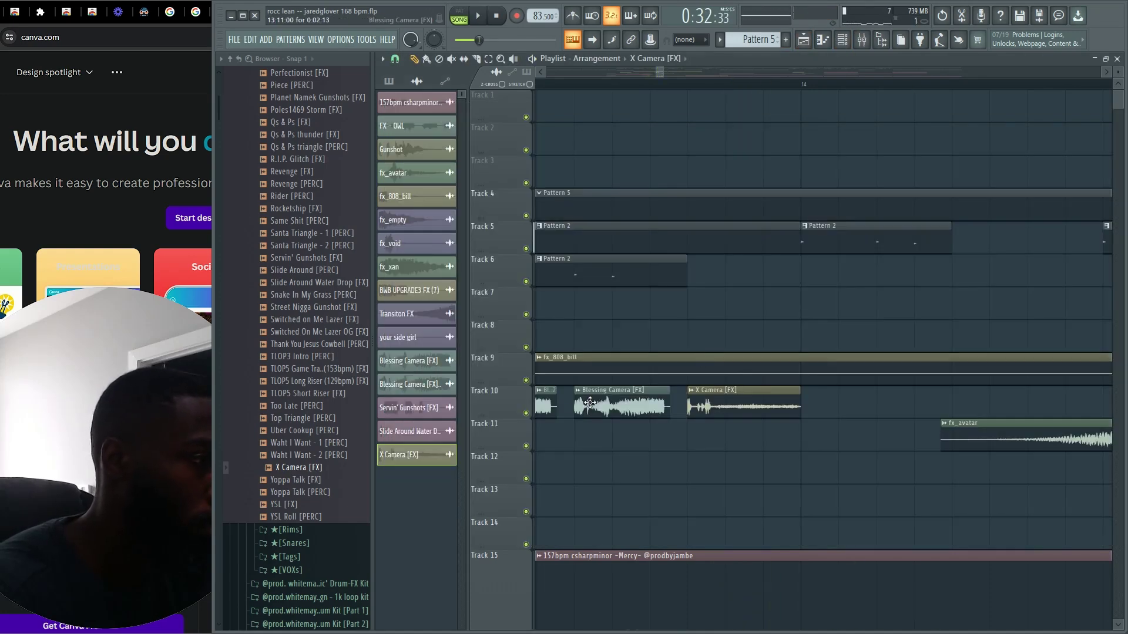
Route the Blessing Camera [FX] #2 channel to mixer insert 12 and the Blessing Camera [FX] channel to insert 11.
{"action": "double_click", "coordinate": [544, 407]}
{"action": "key", "text": "F9"}
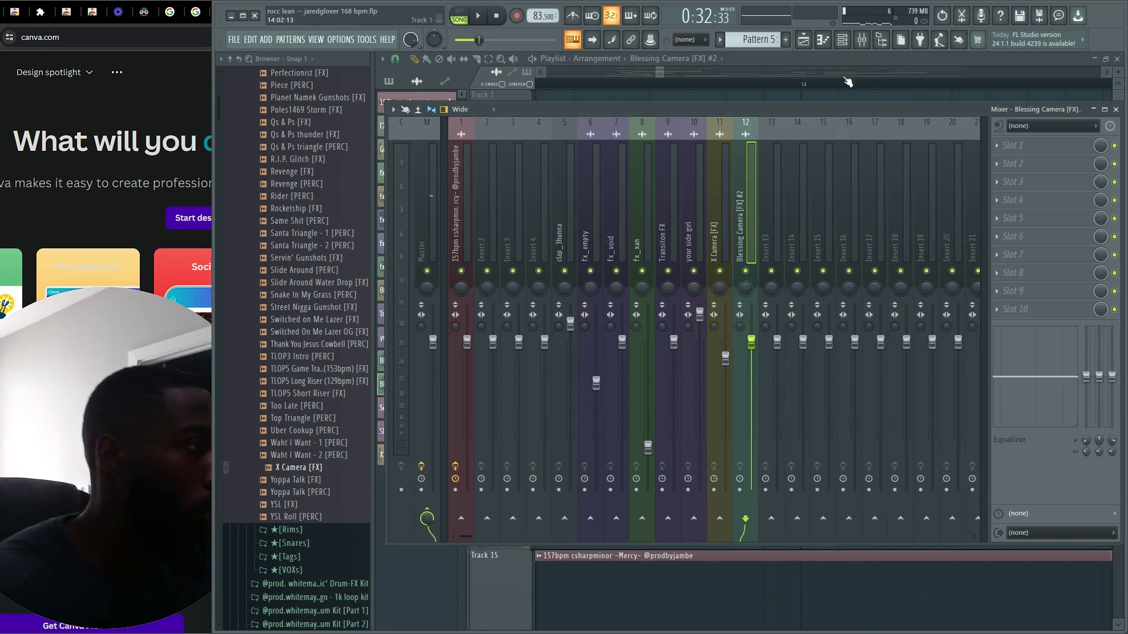
{"action": "key", "text": "F9"}
{"action": "double_click", "coordinate": [624, 409]}
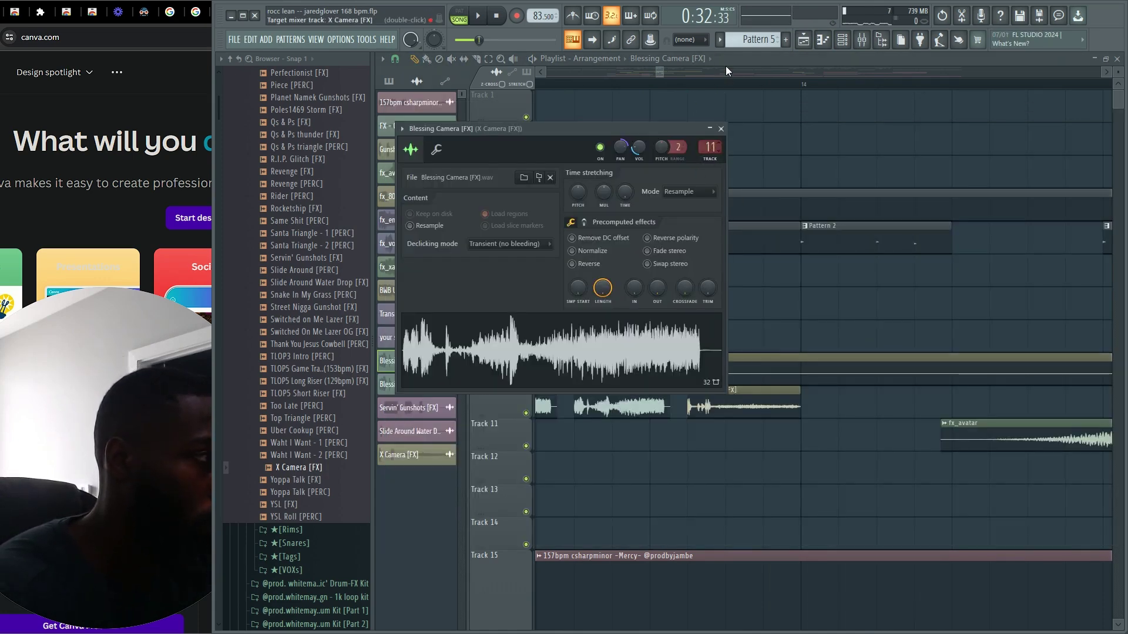
{"action": "left_click", "coordinate": [720, 128]}
Replay the section through bar 14 and check the X Camera [FX] clip on Track 10.
{"action": "key", "text": "space"}
{"action": "scroll", "coordinate": [705, 499], "scroll_direction": "down", "scroll_amount": 2}
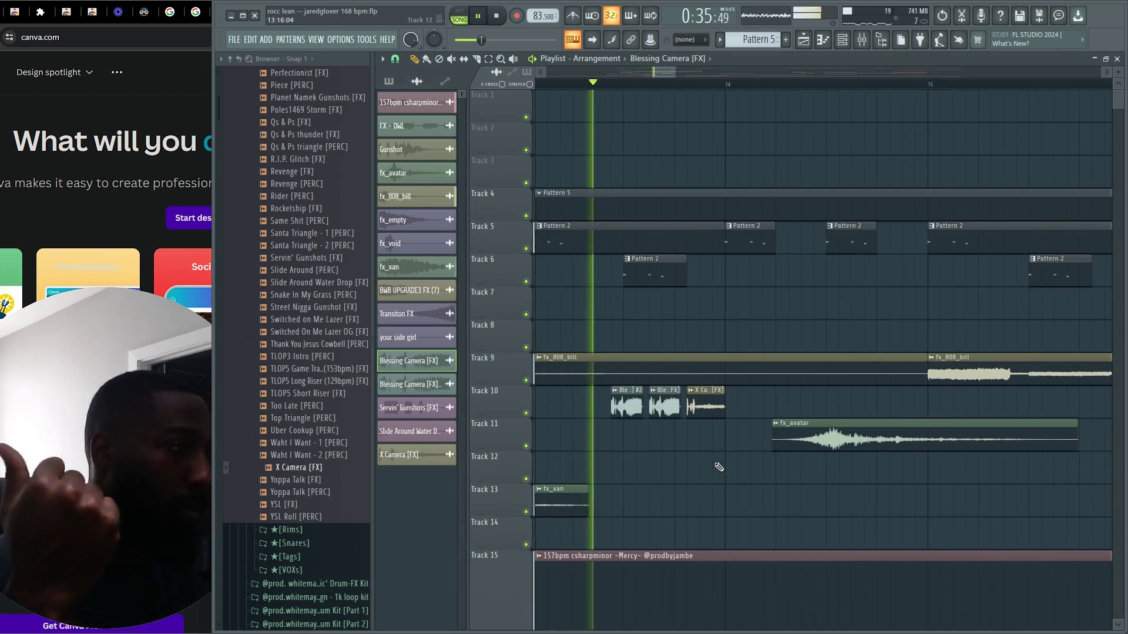
{"action": "left_click", "coordinate": [705, 390]}
{"action": "key", "text": "Escape"}
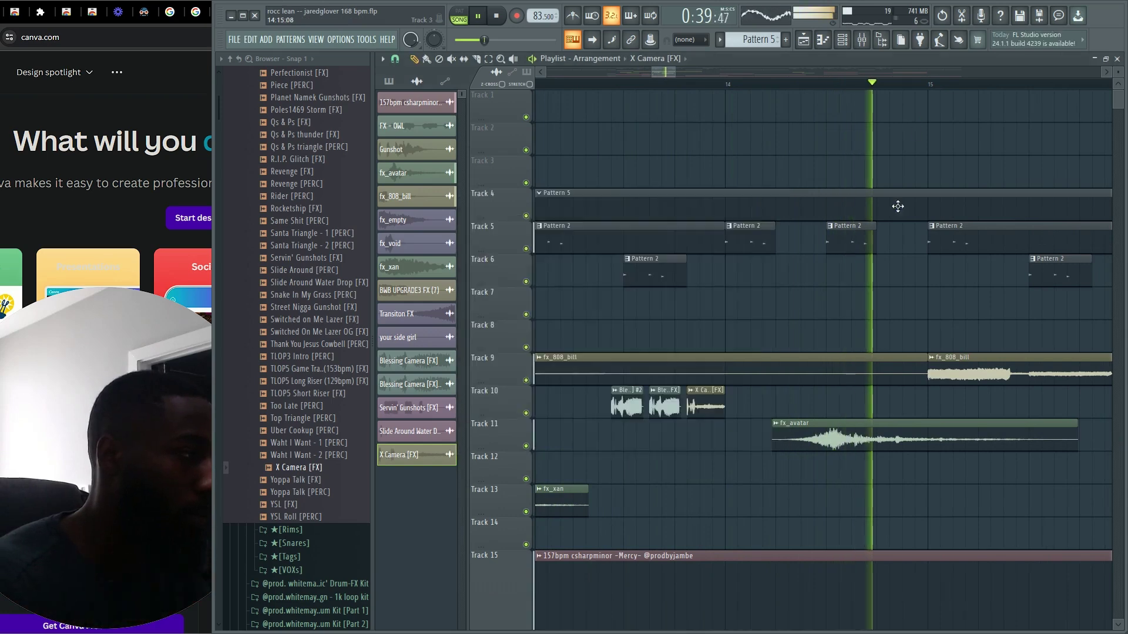
Play the arrangement on to about bar 17 with all of its sections in view, and stop playback.
{"action": "scroll", "coordinate": [960, 434], "scroll_direction": "down", "scroll_amount": 8}
{"action": "right_click", "coordinate": [845, 371]}
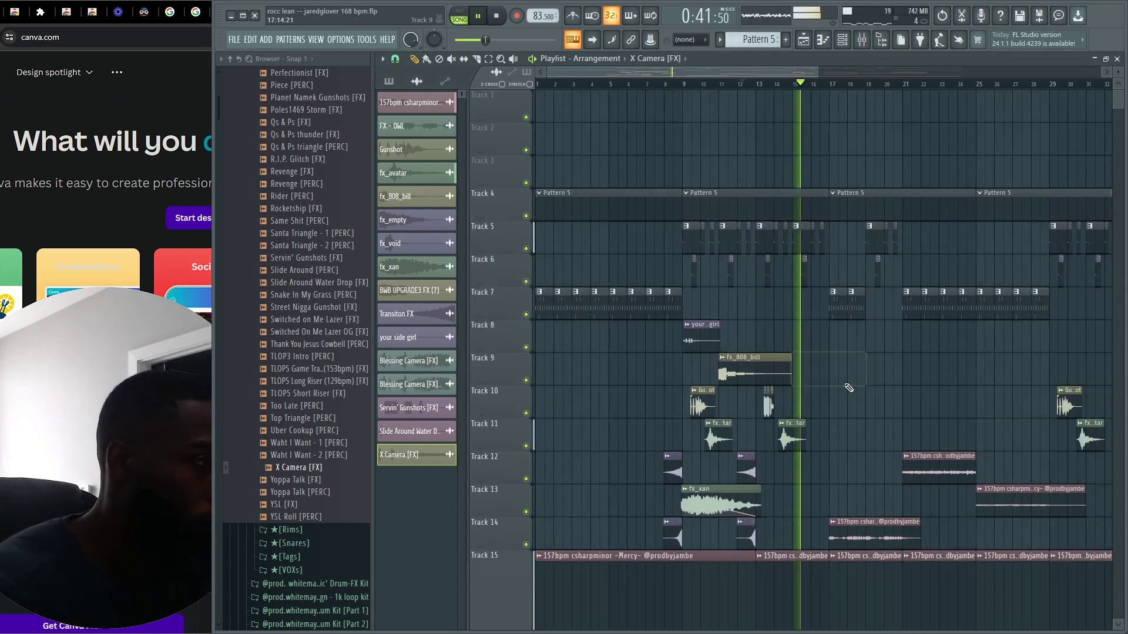
{"action": "key", "text": "space"}
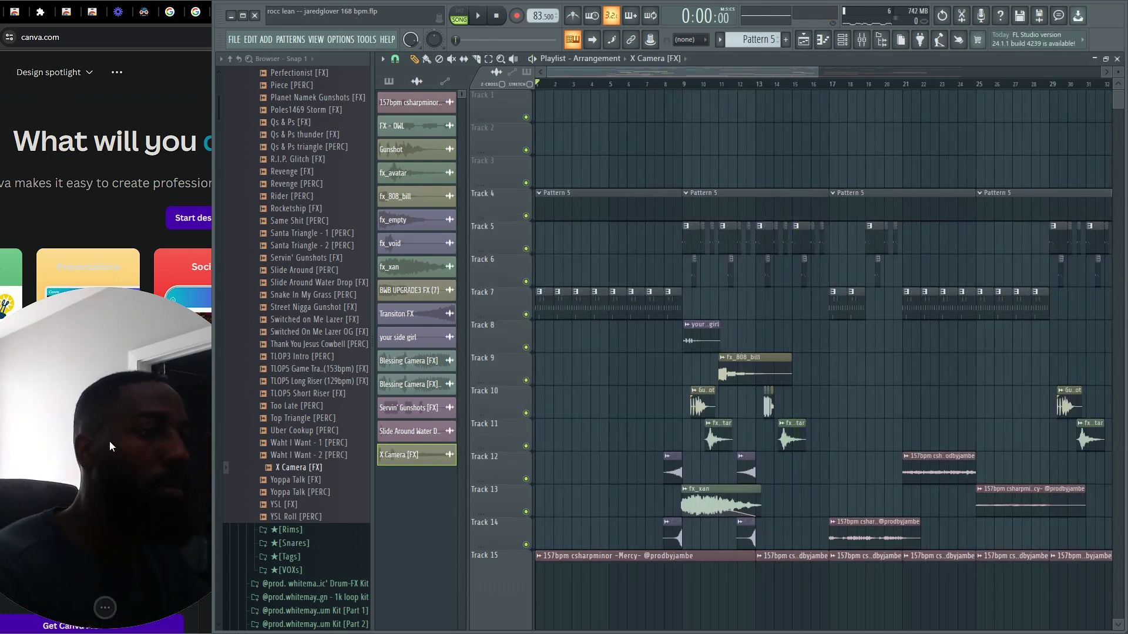
{"action": "left_click", "coordinate": [109, 447]}
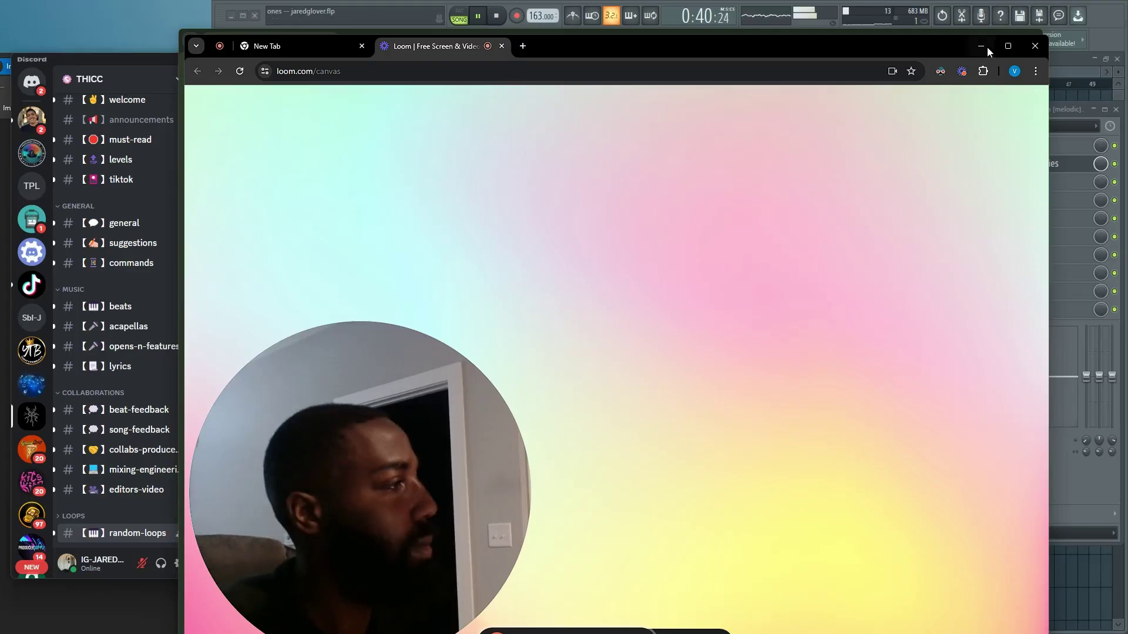
Minimise the Loom browser window, bring the playlist of the ones project forward and stop its playback.
{"action": "left_click", "coordinate": [986, 50]}
{"action": "left_click", "coordinate": [974, 42]}
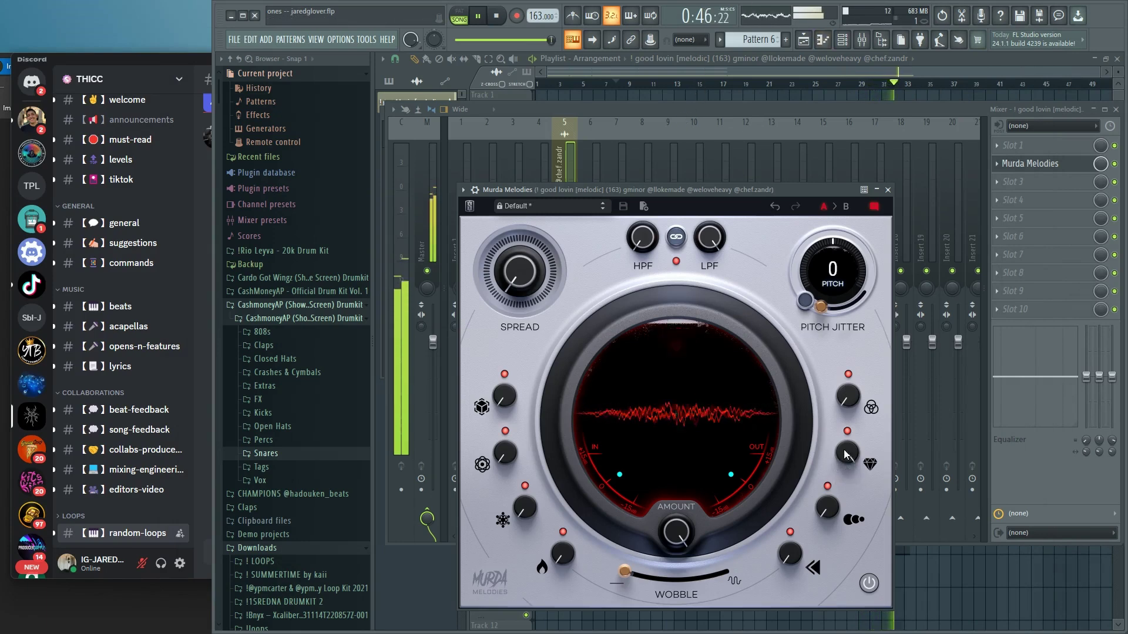
{"action": "left_click", "coordinate": [684, 66]}
{"action": "key", "text": "space"}
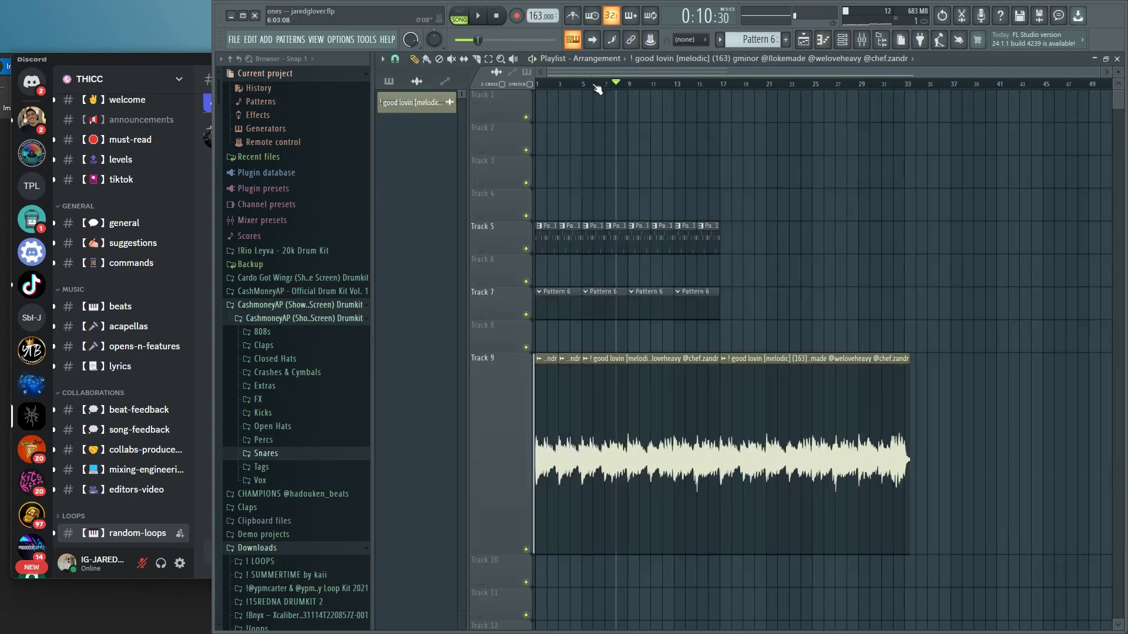
Select the empty Pattern 6 on Track 7 and open its channel rack.
{"action": "scroll", "coordinate": [555, 317], "scroll_direction": "up", "scroll_amount": 3}
{"action": "left_click", "coordinate": [576, 290]}
{"action": "key", "text": "space"}
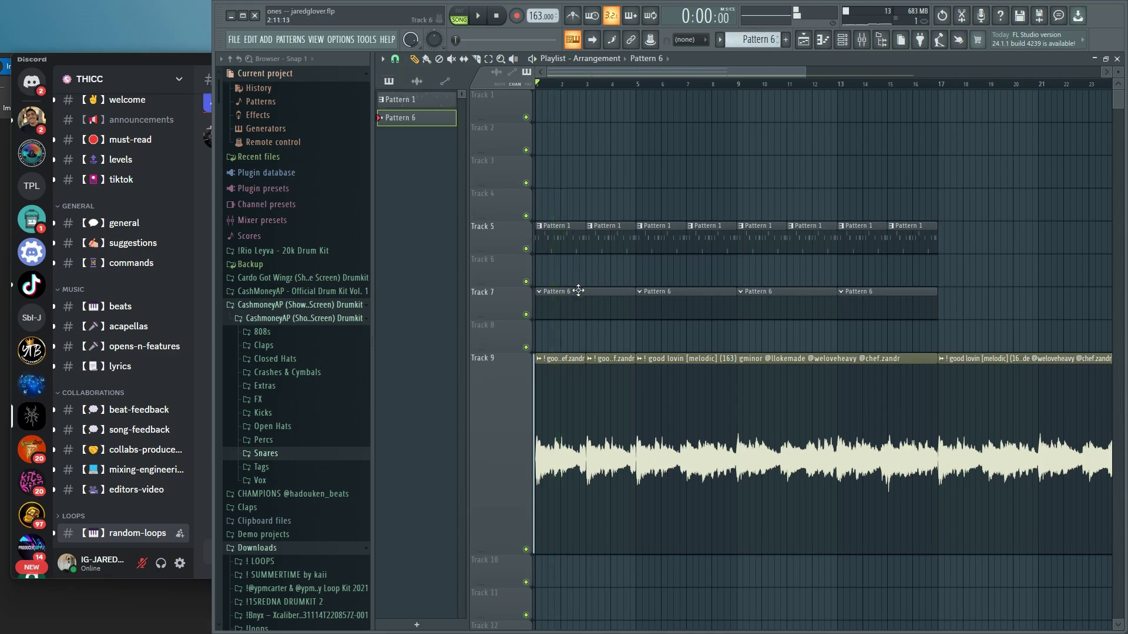
{"action": "double_click", "coordinate": [574, 307]}
Find the jglo_808_drumkit folder among the downloaded kits and expand it.
{"action": "left_click", "coordinate": [267, 332]}
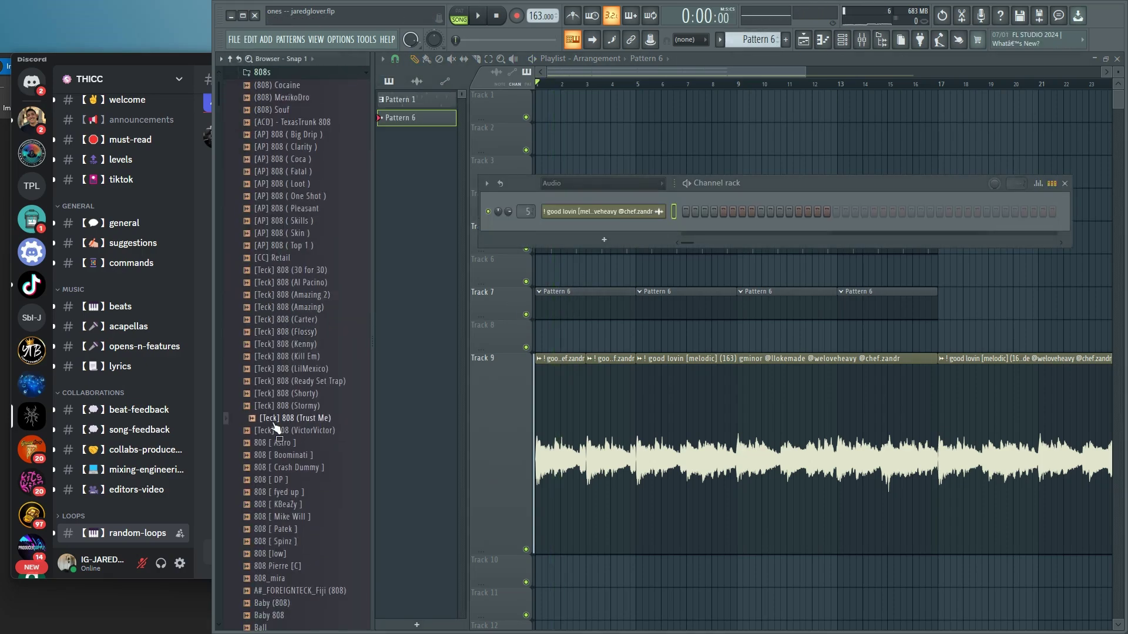
{"action": "left_click", "coordinate": [305, 72]}
{"action": "scroll", "coordinate": [306, 329], "scroll_direction": "down", "scroll_amount": 20}
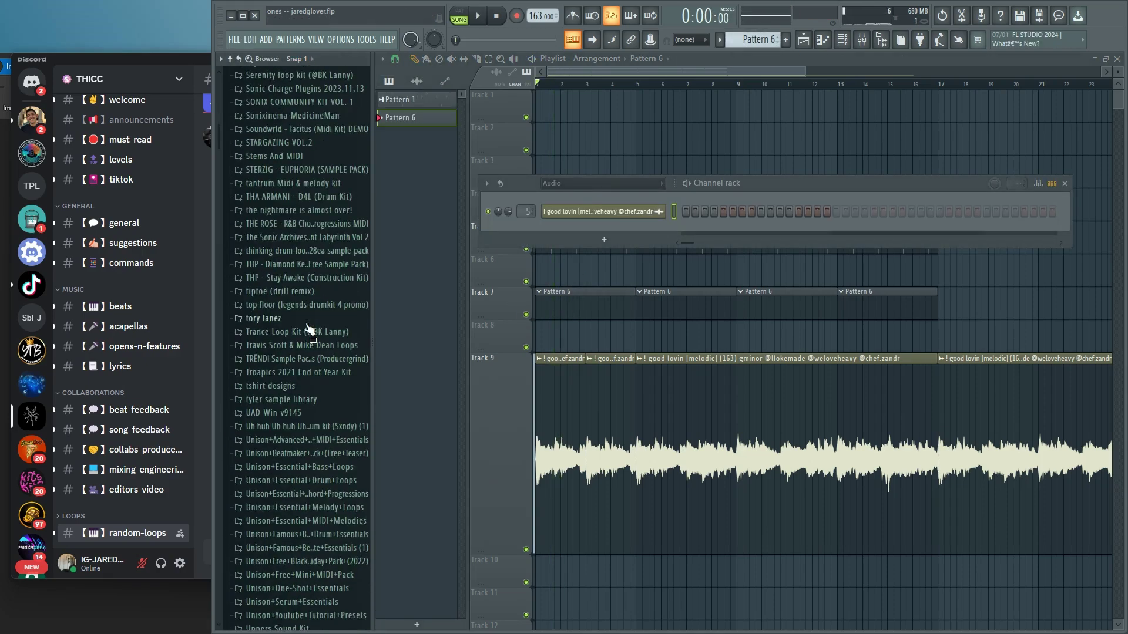
{"action": "scroll", "coordinate": [304, 327], "scroll_direction": "up", "scroll_amount": 5}
{"action": "scroll", "coordinate": [303, 330], "scroll_direction": "up", "scroll_amount": 10}
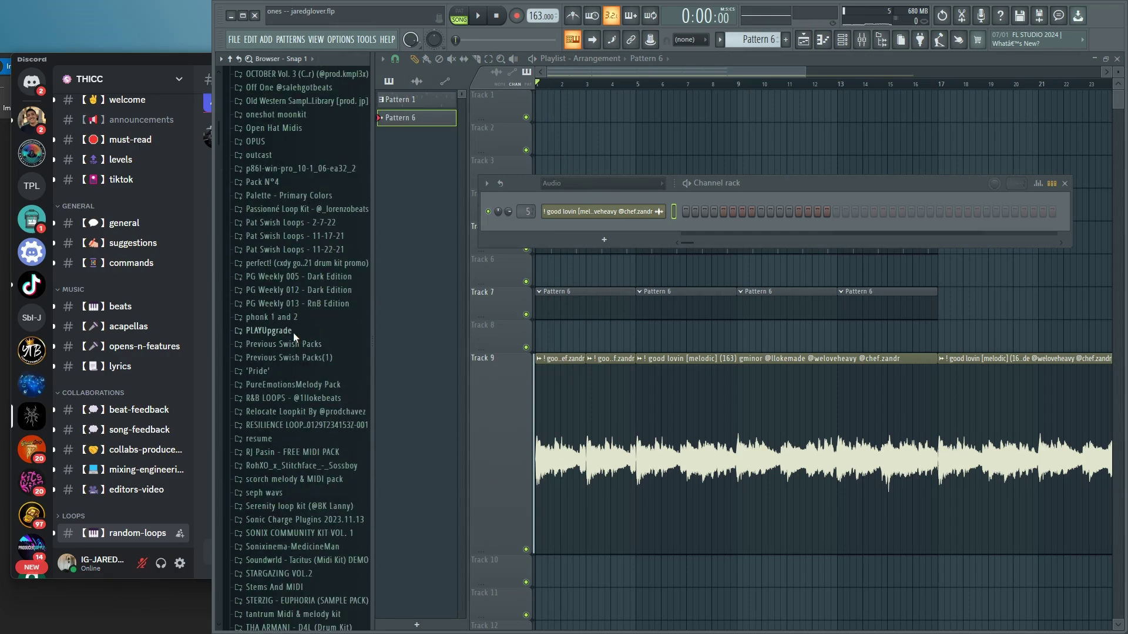
{"action": "left_click", "coordinate": [293, 332]}
{"action": "scroll", "coordinate": [247, 253], "scroll_direction": "up", "scroll_amount": 9}
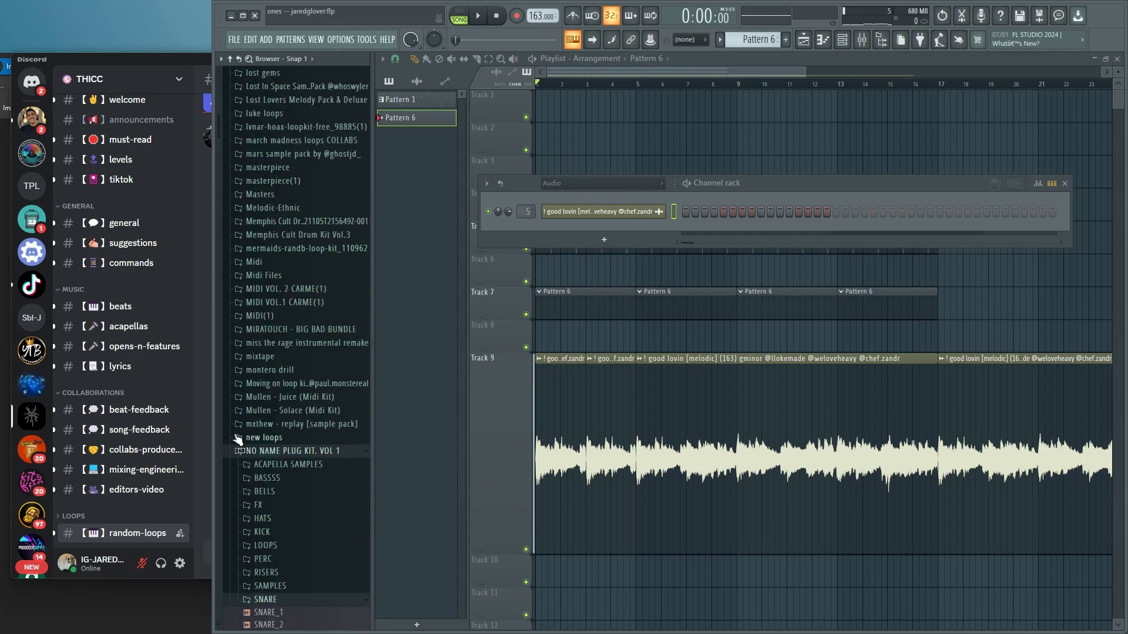
{"action": "scroll", "coordinate": [288, 435], "scroll_direction": "up", "scroll_amount": 18}
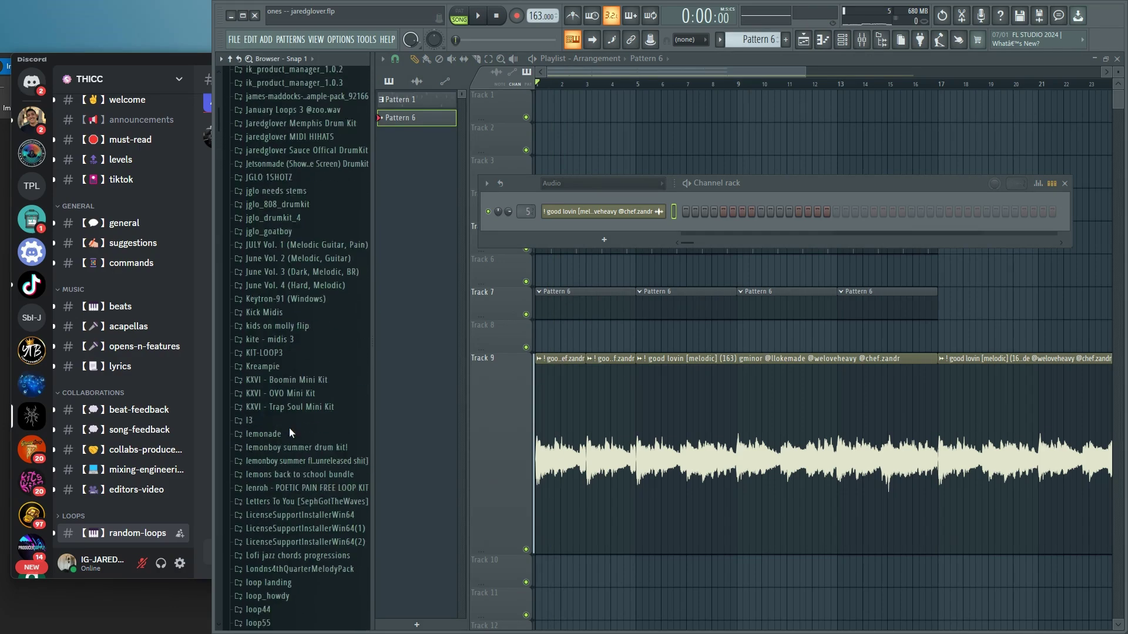
{"action": "scroll", "coordinate": [309, 449], "scroll_direction": "down", "scroll_amount": 4}
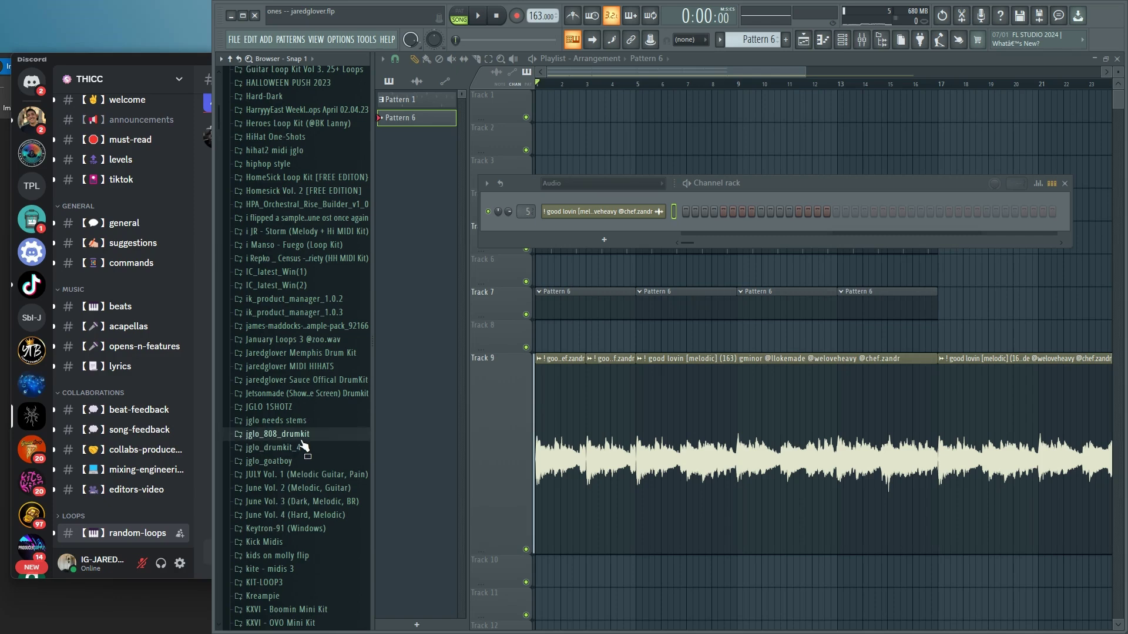
{"action": "left_click", "coordinate": [301, 437]}
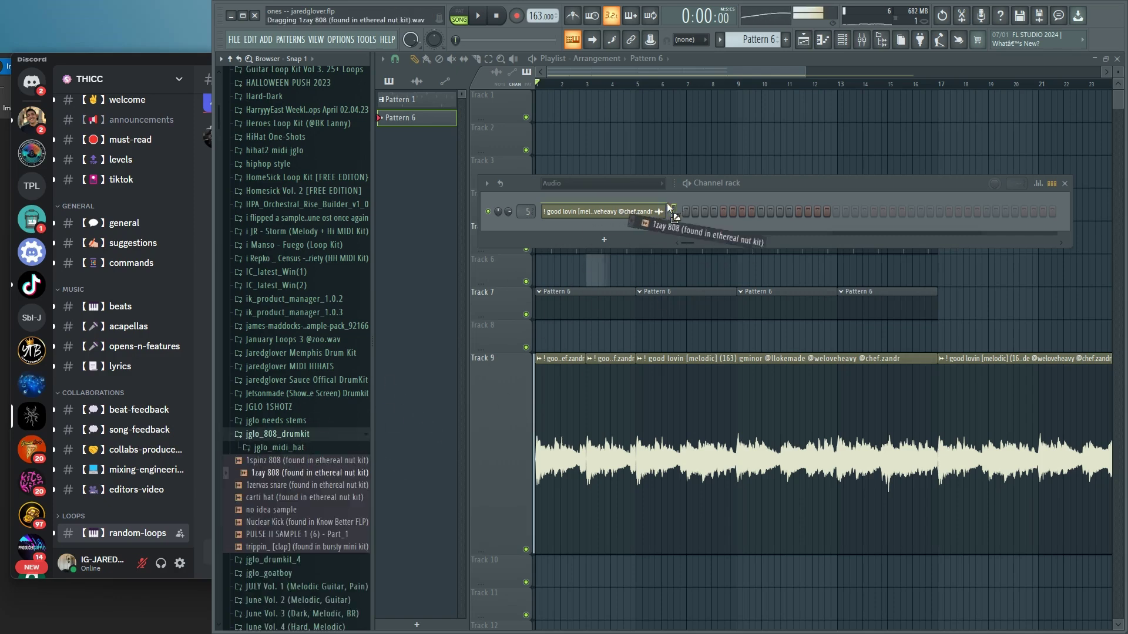
Add the sample 1zay 808 (found in ethereal nut kit) as a new channel and set it to cut itself.
{"action": "left_click_drag", "start_coordinate": [667, 203], "coordinate": [668, 207]}
{"action": "right_click", "coordinate": [596, 317]}
{"action": "left_click", "coordinate": [725, 395]}
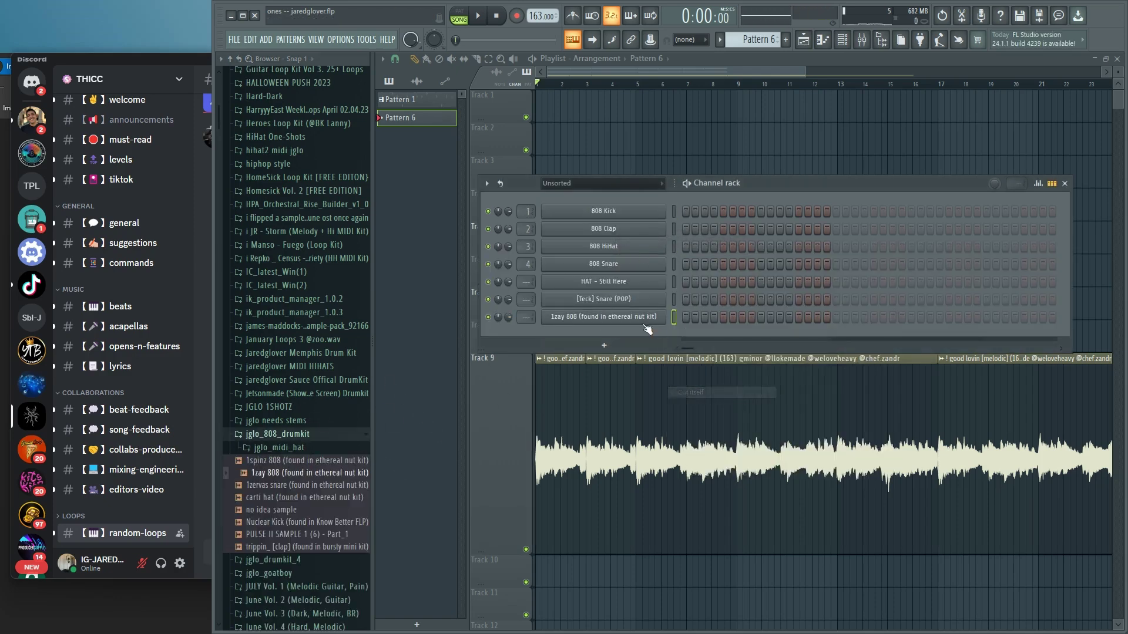
Write short 1zay 808 notes in bar 1 of Pattern 6: A4 on steps 1 and 7, and A#4 on step 13.
{"action": "right_click", "coordinate": [641, 320]}
{"action": "left_click", "coordinate": [693, 316]}
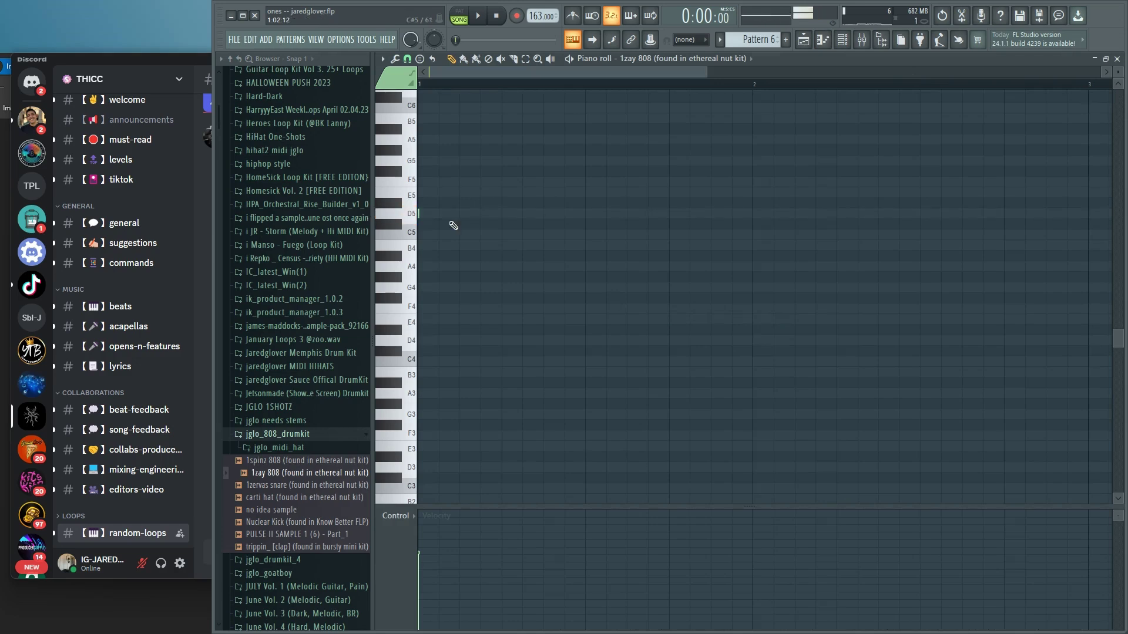
{"action": "key", "text": "space"}
{"action": "left_click", "coordinate": [418, 181]}
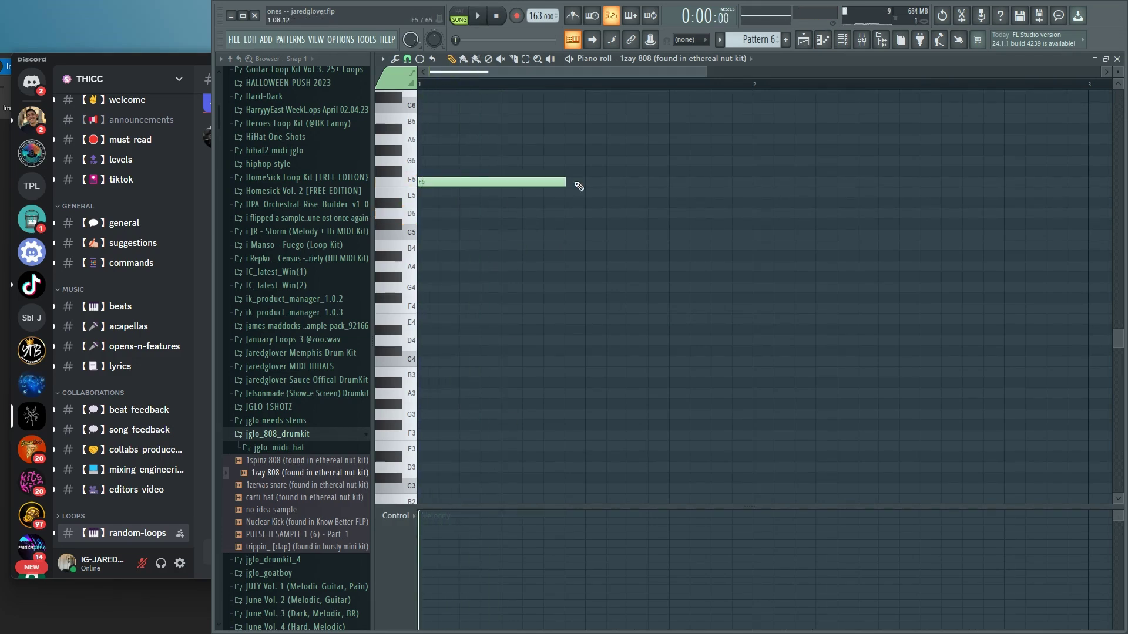
{"action": "scroll", "coordinate": [563, 202], "scroll_direction": "up", "scroll_amount": 2}
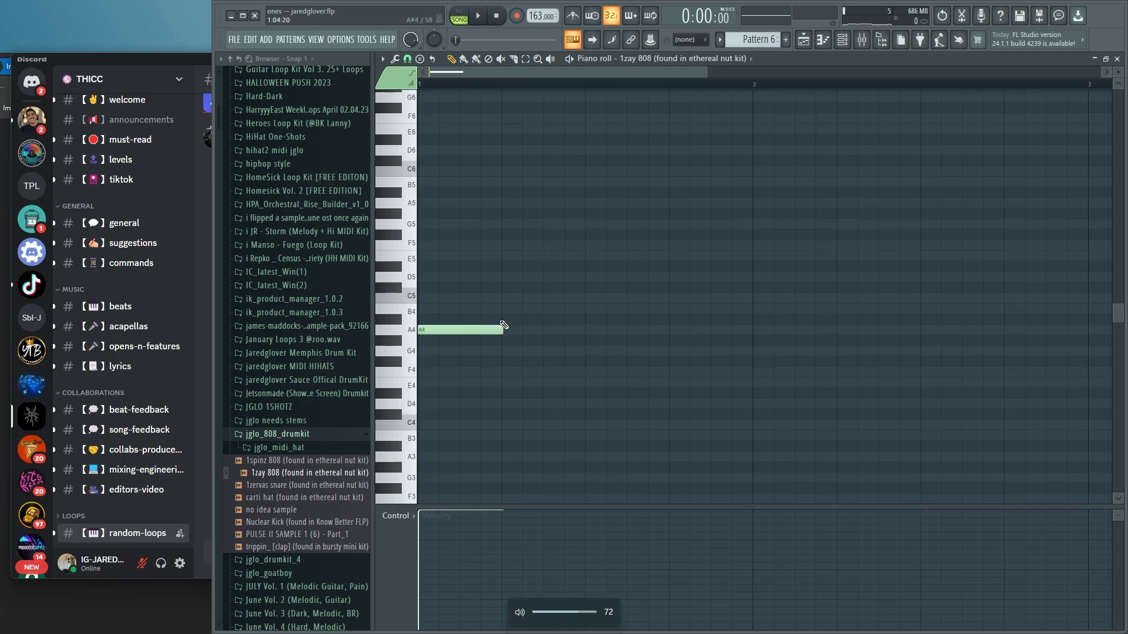
{"action": "left_click", "coordinate": [549, 332]}
{"action": "left_click", "coordinate": [675, 308]}
{"action": "key", "text": "space"}
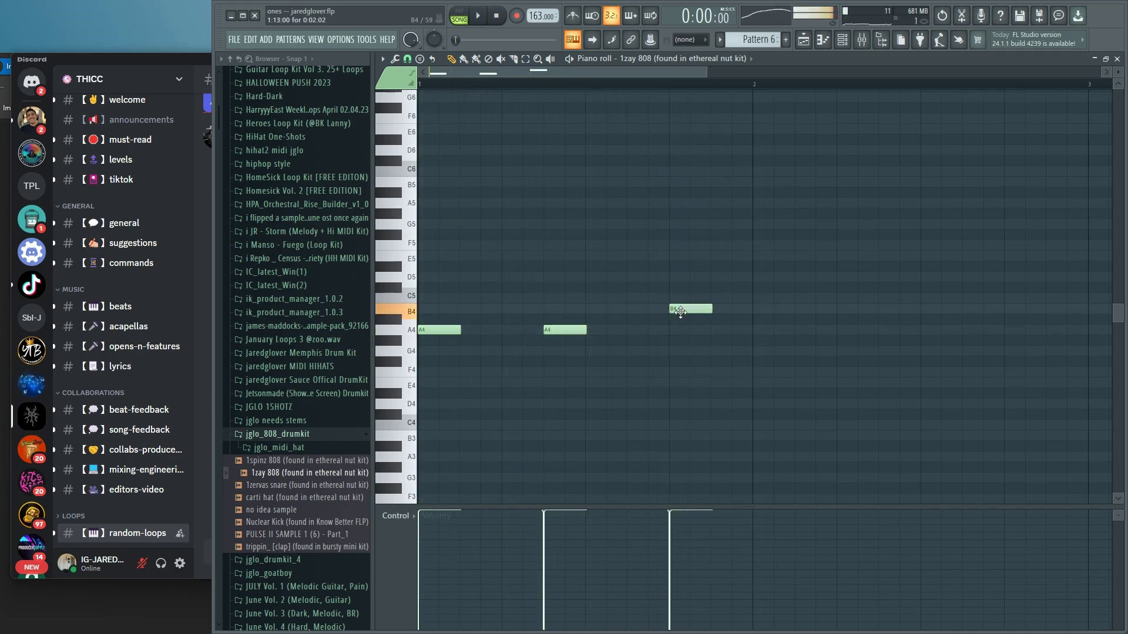
{"action": "key", "text": "space"}
Duplicate the three 808 notes from bar 1 to the same positions in bar 3.
{"action": "scroll", "coordinate": [670, 327], "scroll_direction": "down", "scroll_amount": 2}
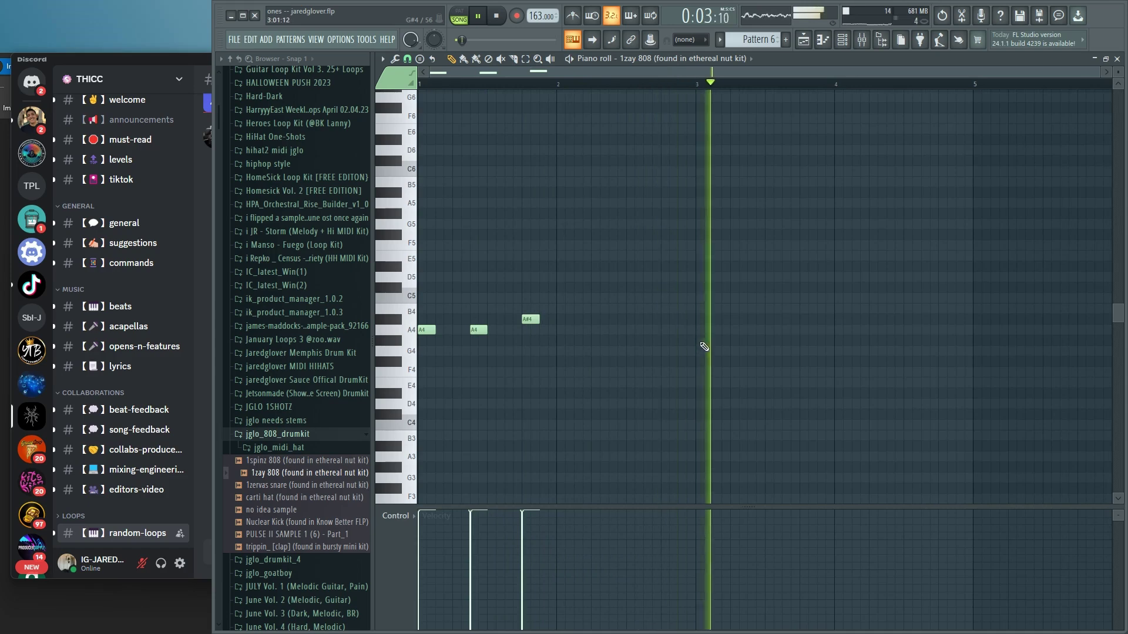
{"action": "key", "text": "ctrl+a"}
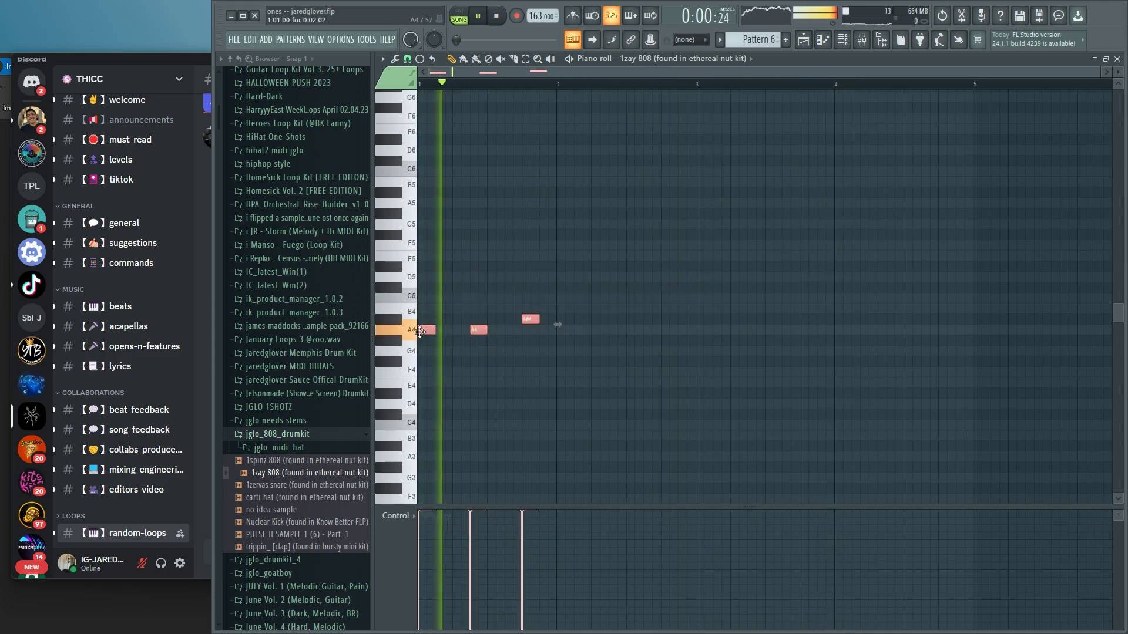
{"action": "left_click_drag", "start_coordinate": [424, 331], "coordinate": [733, 338]}
{"action": "scroll", "coordinate": [695, 347], "scroll_direction": "down", "scroll_amount": 2}
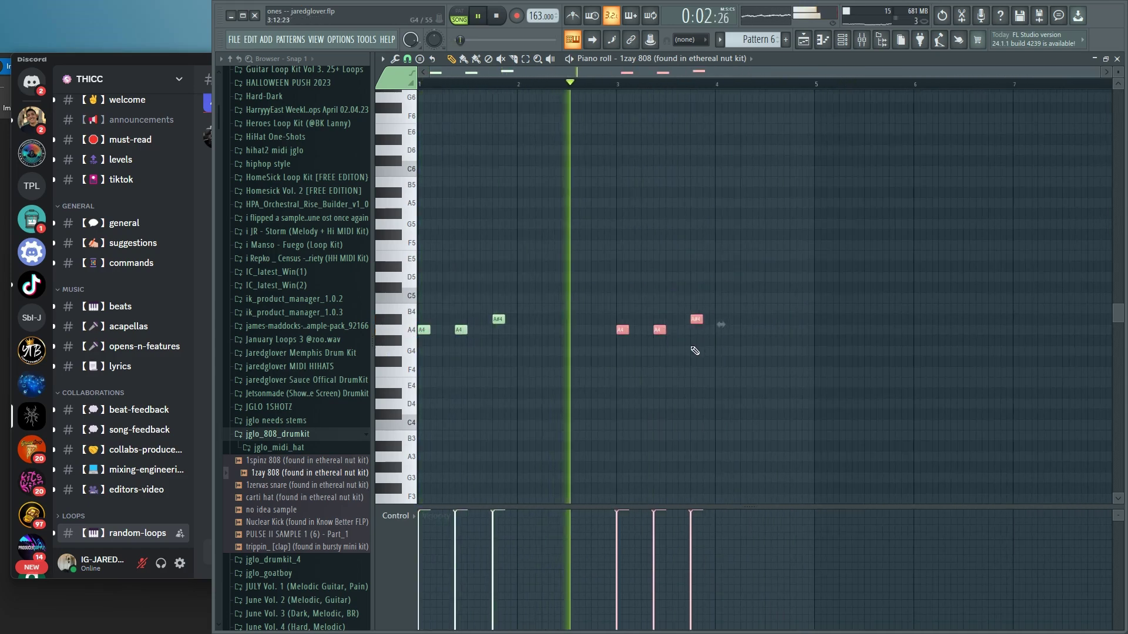
Shorten the Pattern 6 clip at bar 5 on Track 7 to two bars.
{"action": "key", "text": "F5"}
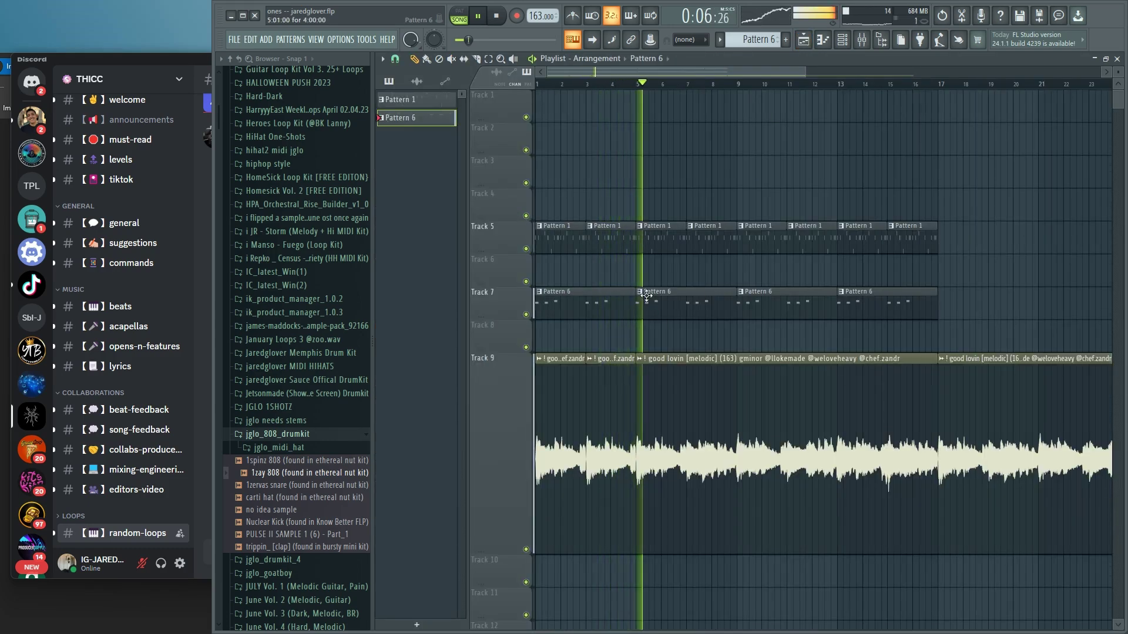
{"action": "left_click_drag", "start_coordinate": [735, 309], "coordinate": [682, 311]}
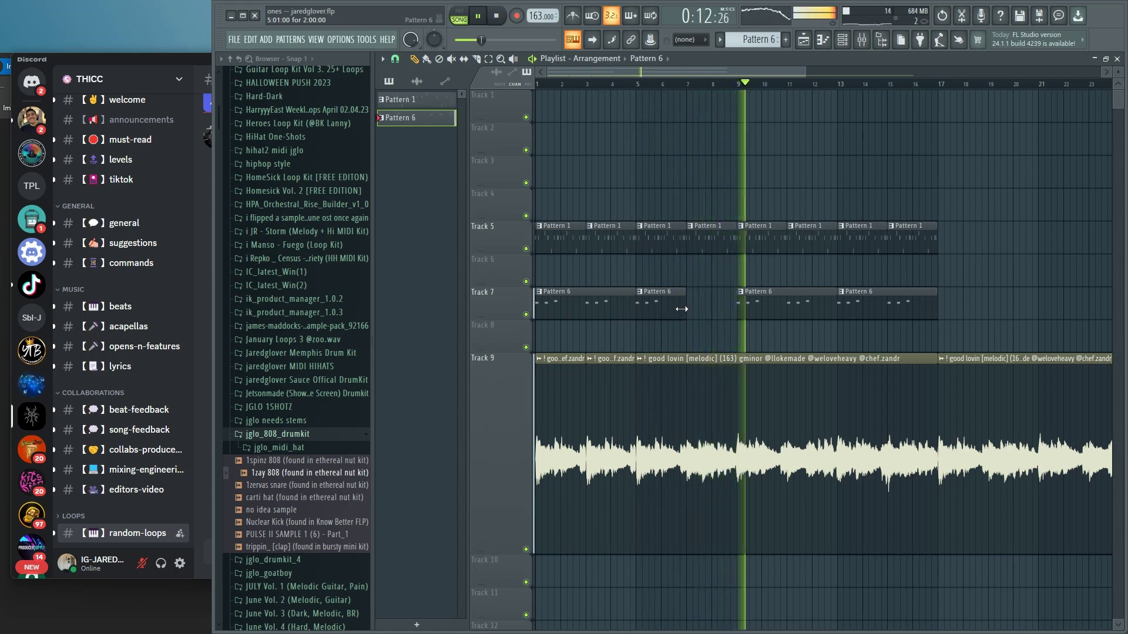
{"action": "double_click", "coordinate": [687, 389]}
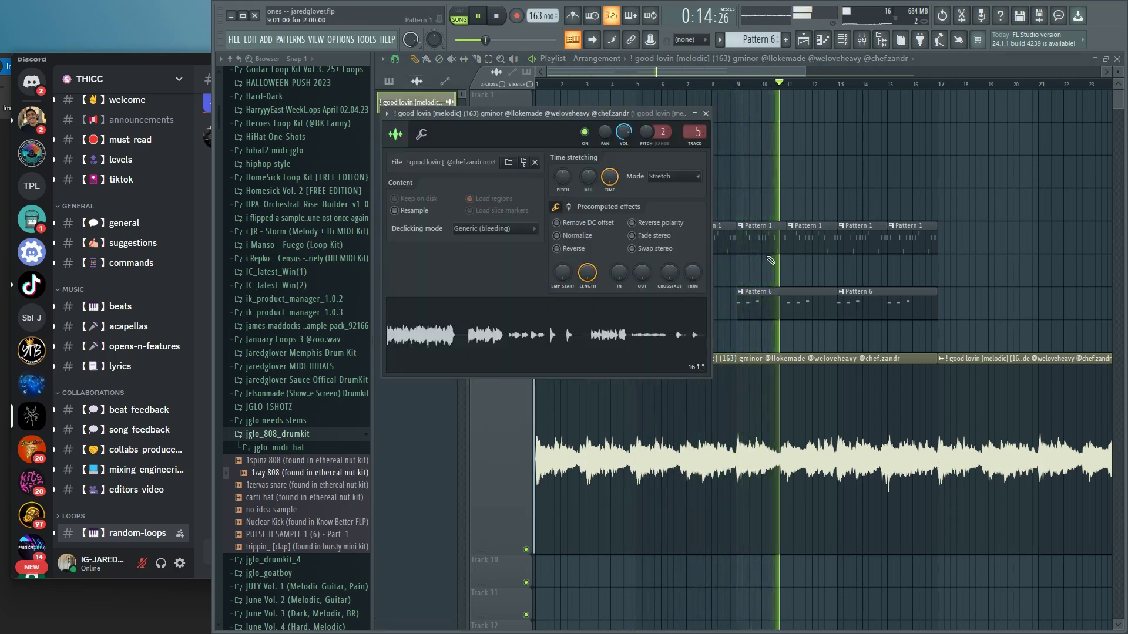
{"action": "key", "text": "Escape"}
{"action": "left_click", "coordinate": [772, 292]}
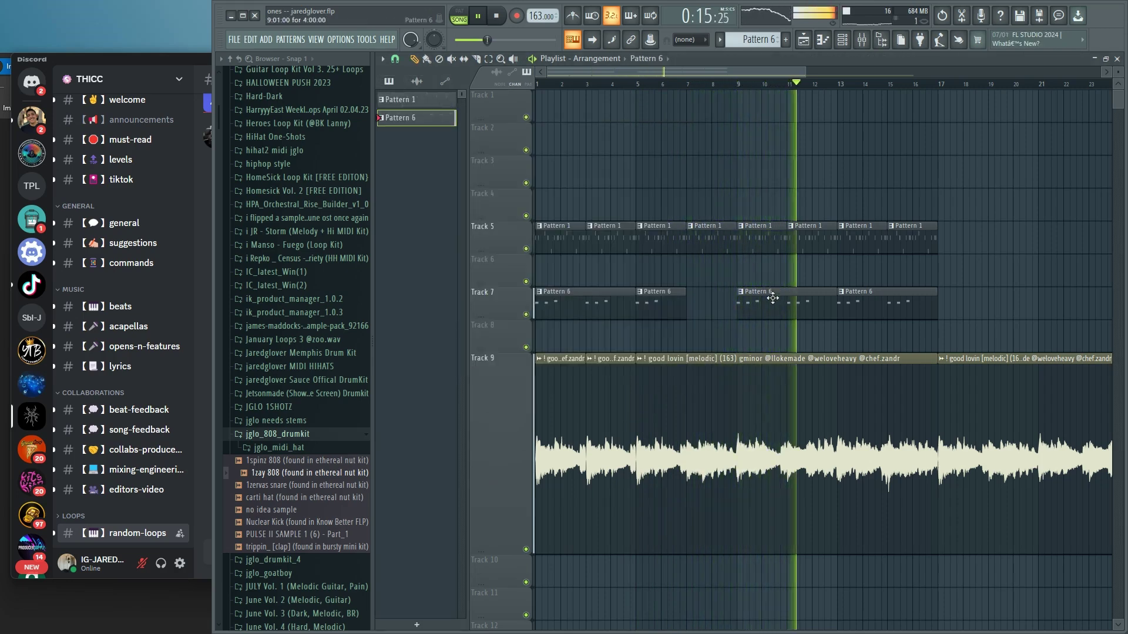
{"action": "double_click", "coordinate": [825, 304]}
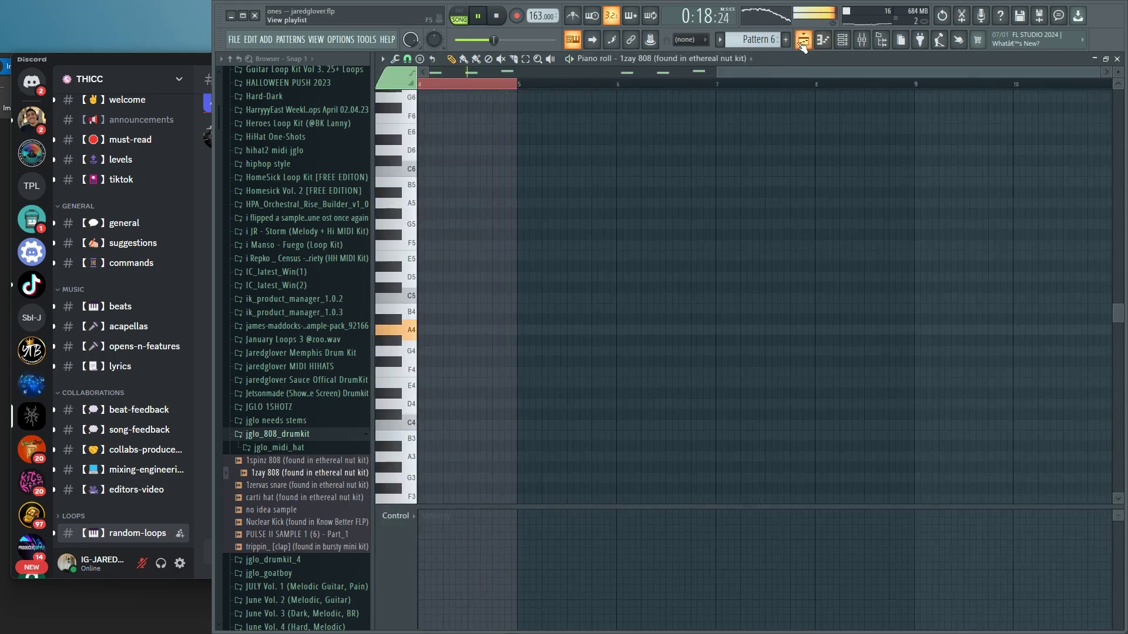
{"action": "left_click", "coordinate": [803, 41]}
Make the Pattern 6 clip at bar 9 unique and put a copy of it at bar 13 on Track 7.
{"action": "right_click", "coordinate": [739, 297]}
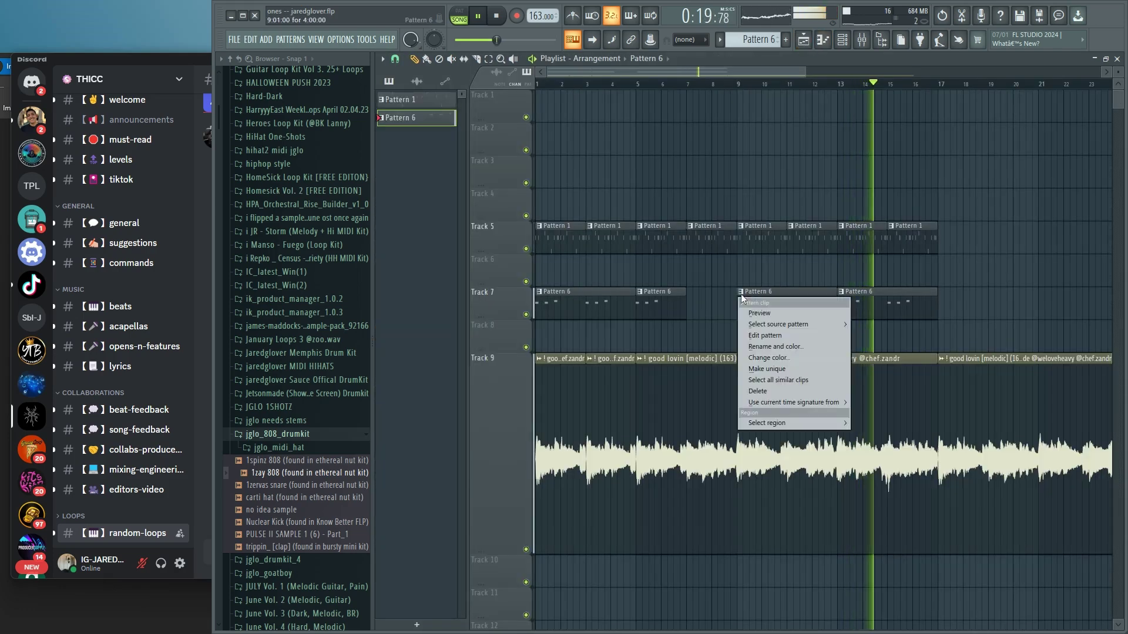
{"action": "left_click", "coordinate": [768, 369]}
{"action": "key", "text": "ctrl+z"}
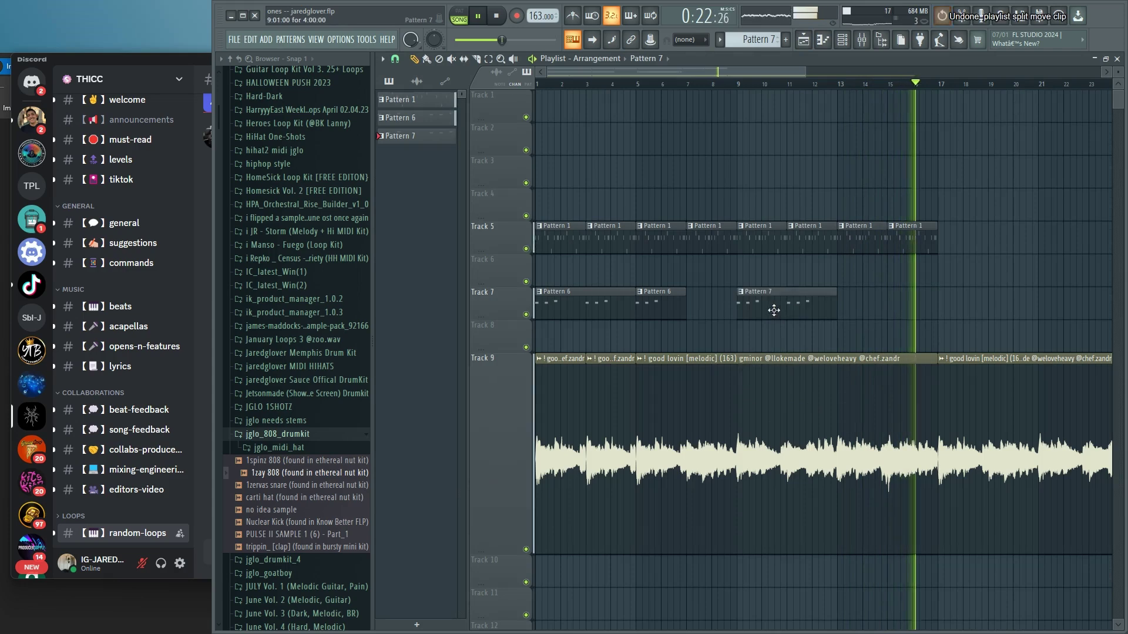
{"action": "left_click_drag", "start_coordinate": [774, 310], "coordinate": [871, 309]}
{"action": "key", "text": "space"}
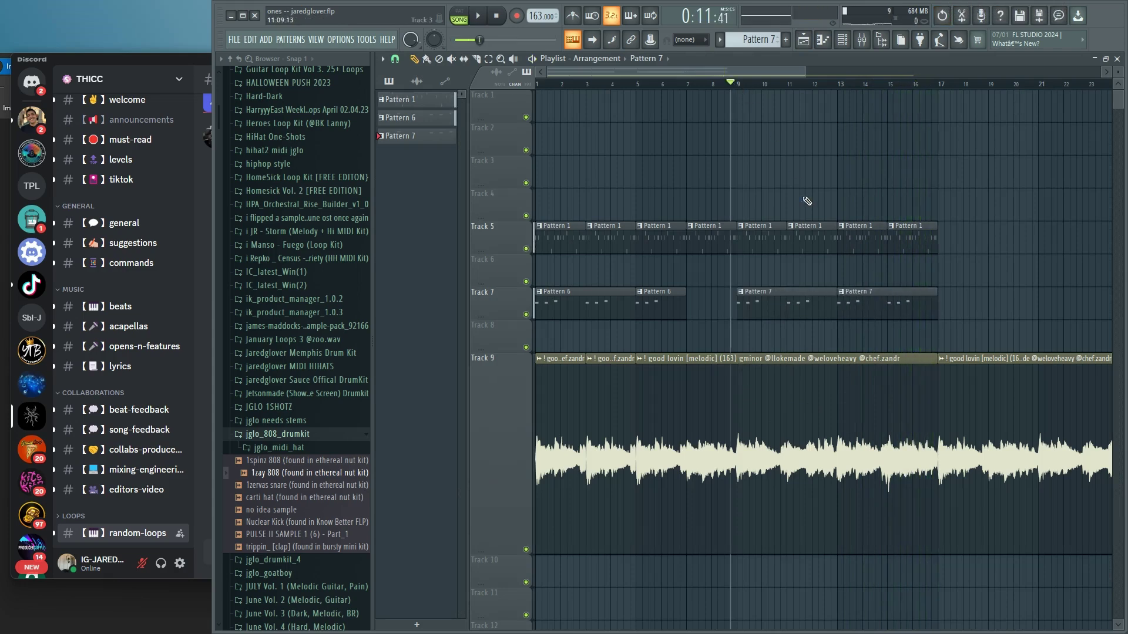
Raise the 808 notes of Pattern 7 by one octave to A5 and A#5 and play them back.
{"action": "double_click", "coordinate": [810, 305]}
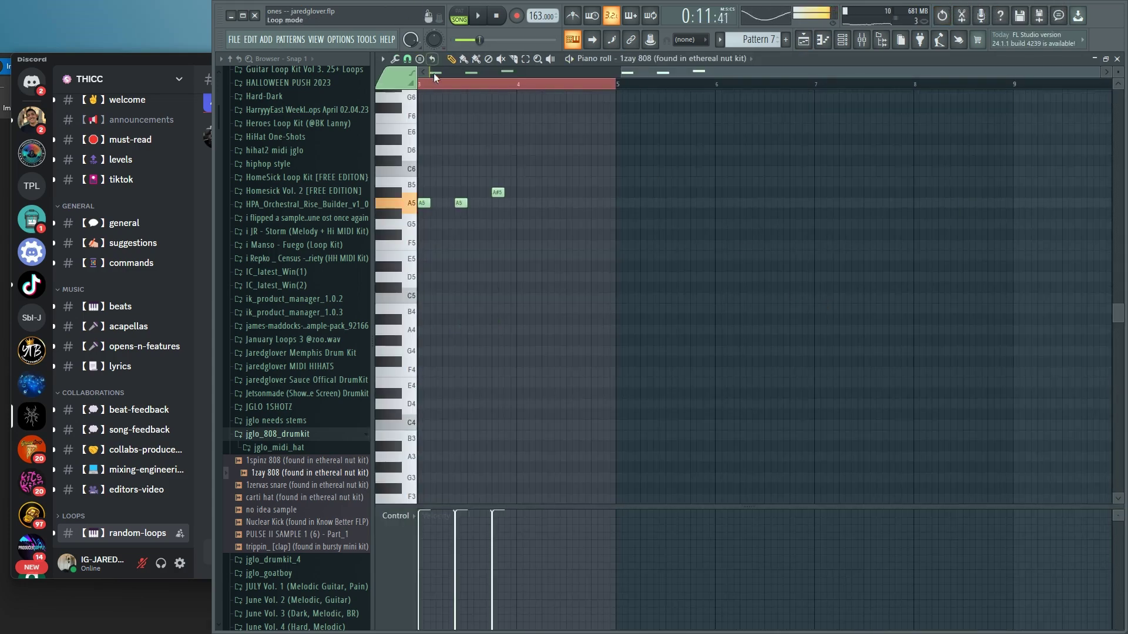
{"action": "key", "text": "ctrl+b"}
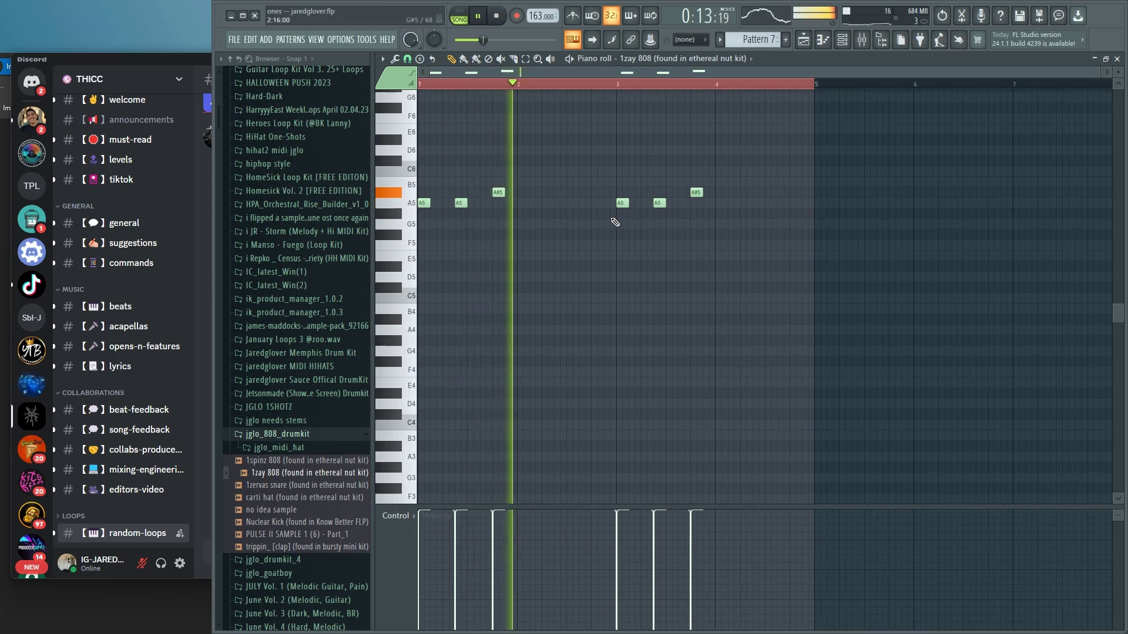
{"action": "key", "text": "space"}
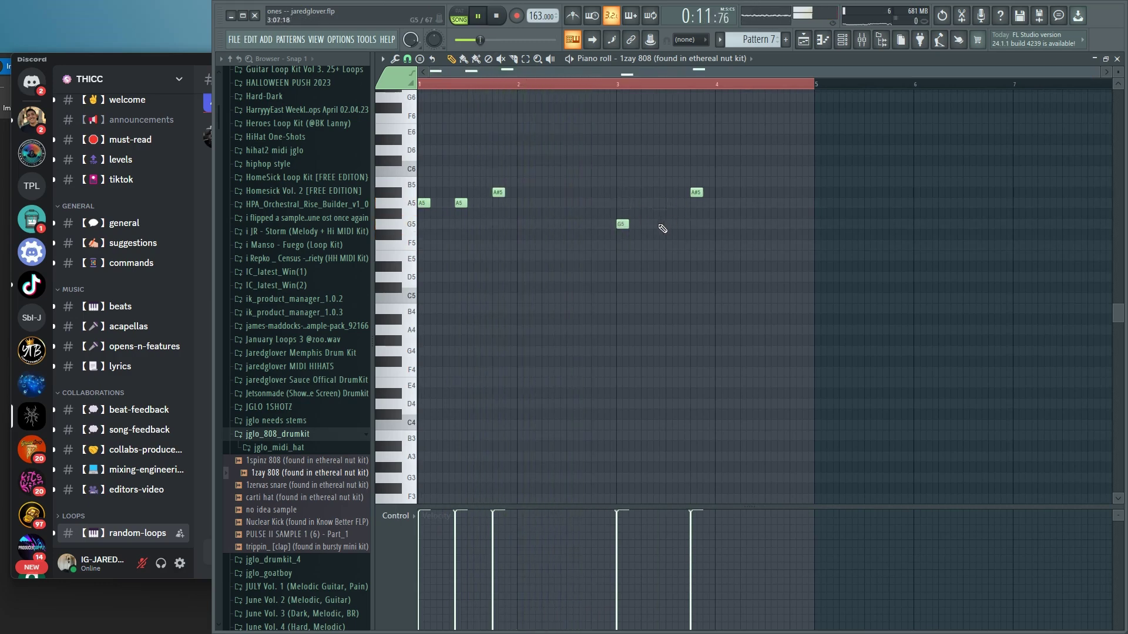
Rework the end of Pattern 7's 808 line with two G5 notes replacing the bar 3 notes and an A5 at beat 2 of bar 4.
{"action": "left_click", "coordinate": [661, 225]}
{"action": "right_click", "coordinate": [698, 192]}
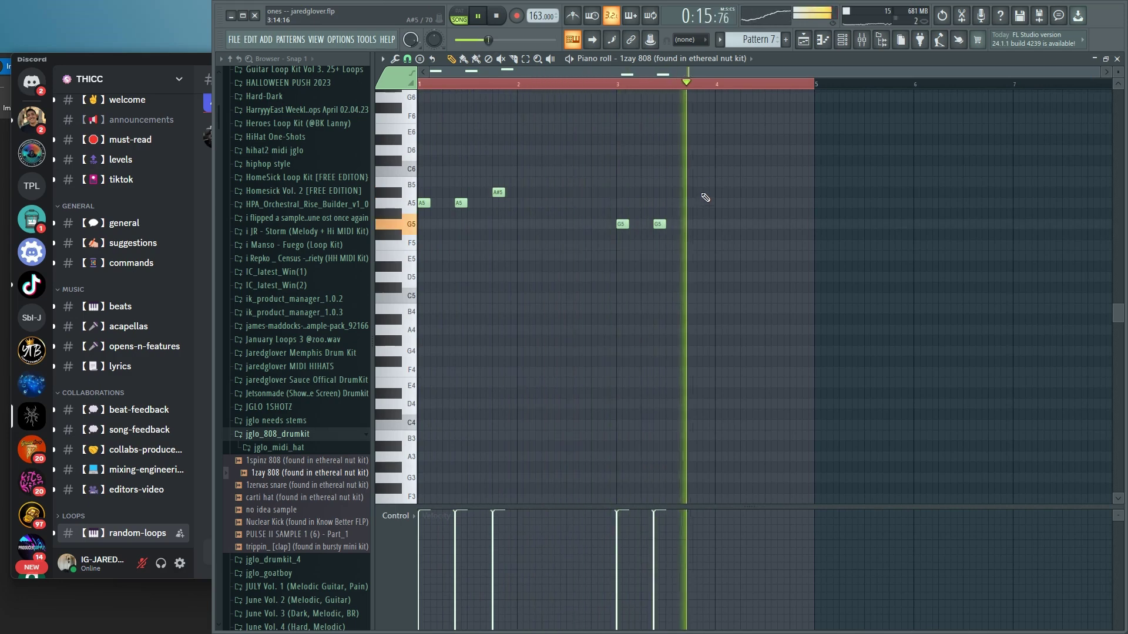
{"action": "left_click", "coordinate": [745, 203]}
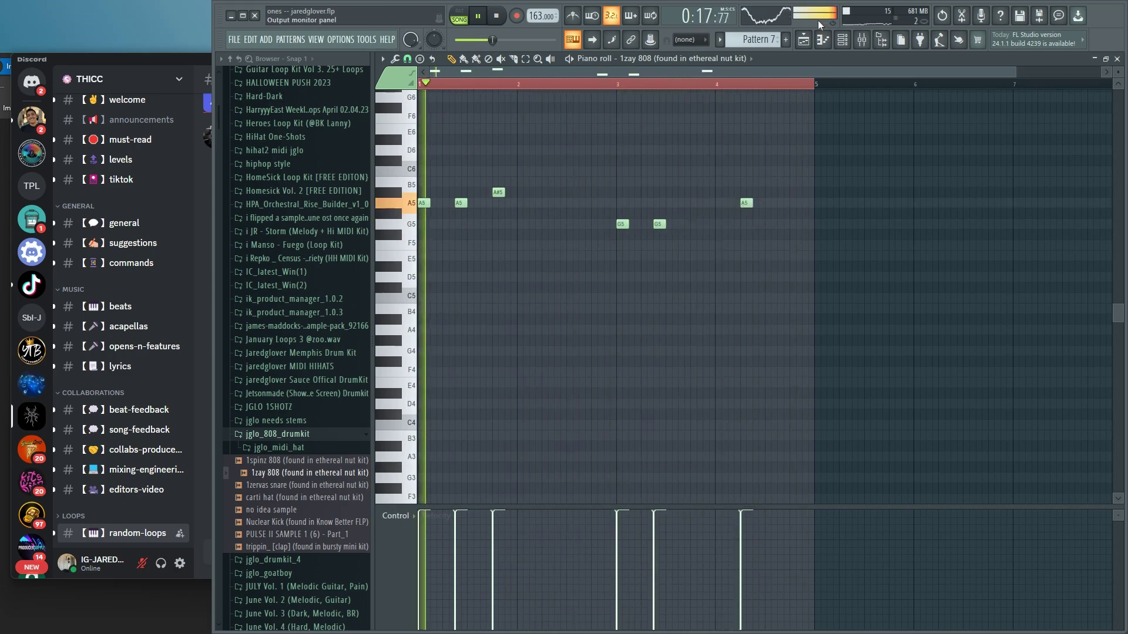
{"action": "left_click", "coordinate": [805, 40]}
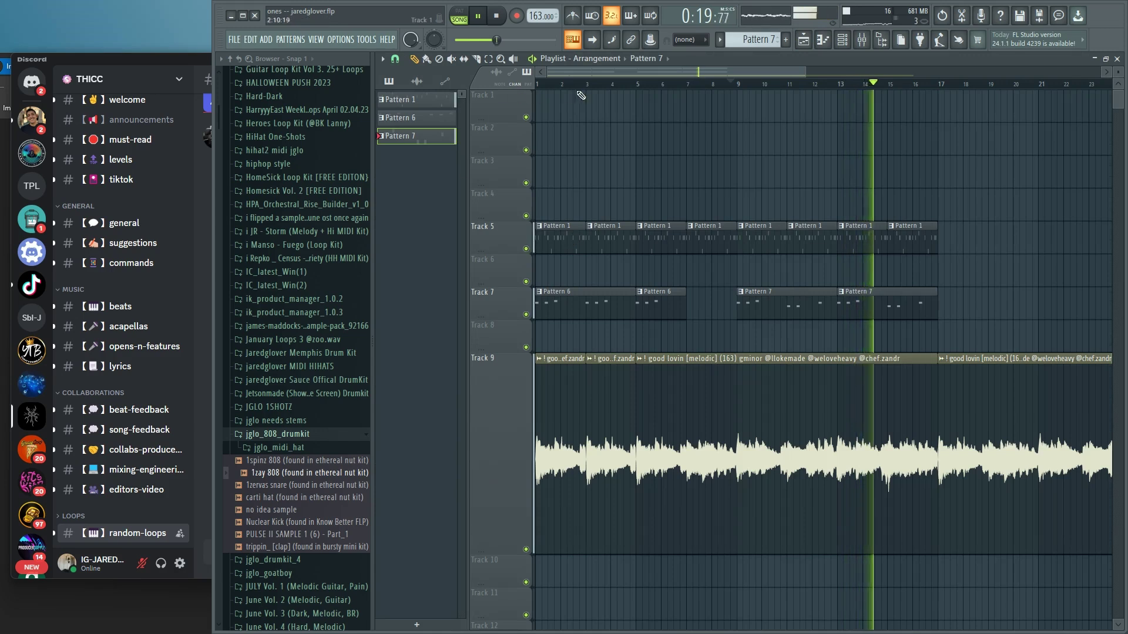
Replace the Pattern 6 clip at bar 5 on Track 7 with a four-bar Pattern 7 clip and stop playback.
{"action": "left_click_drag", "start_coordinate": [686, 306], "coordinate": [736, 316]}
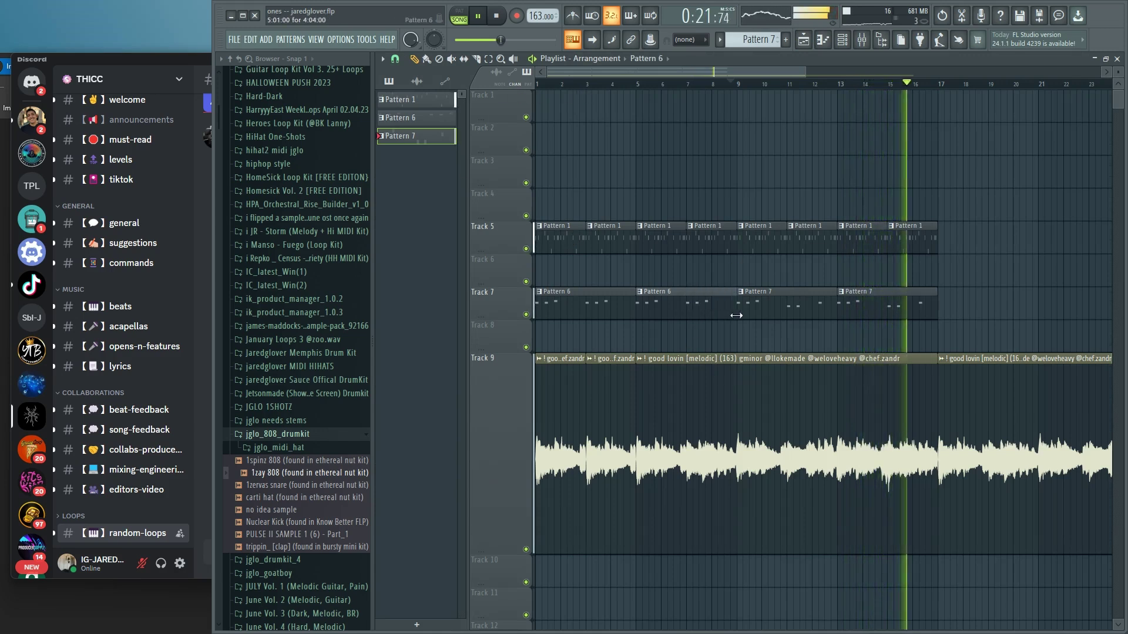
{"action": "right_click", "coordinate": [731, 315]}
{"action": "left_click", "coordinate": [820, 312]}
{"action": "left_click", "coordinate": [641, 307]}
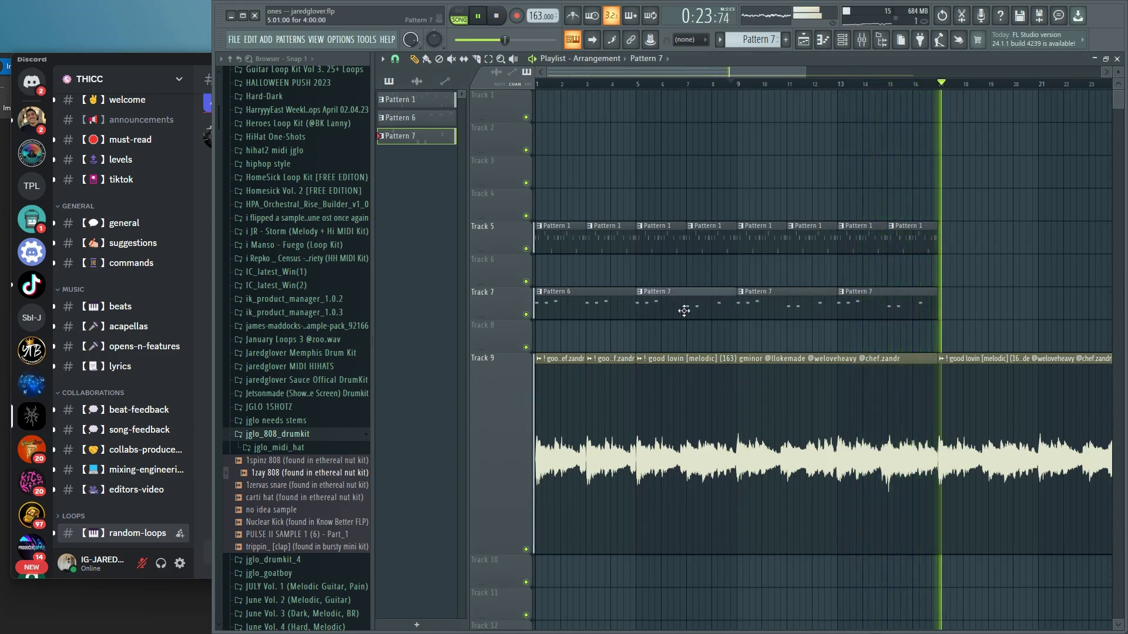
{"action": "key", "text": "space"}
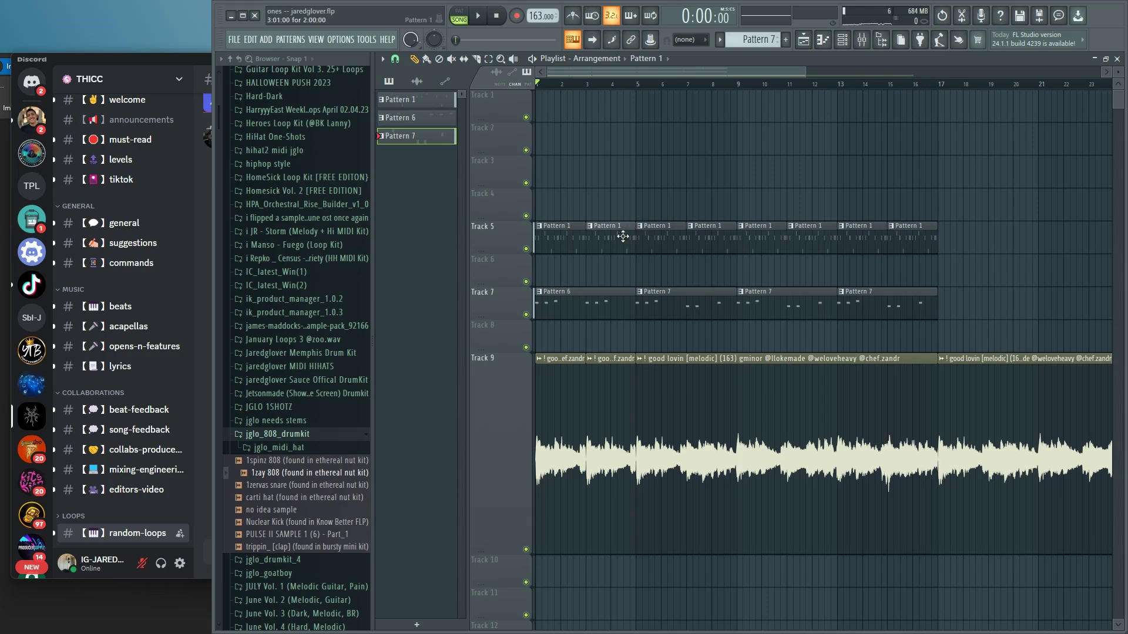
Open Pattern 1 in the channel rack and turn on looping for its step channels.
{"action": "double_click", "coordinate": [623, 236]}
{"action": "left_click", "coordinate": [810, 45]}
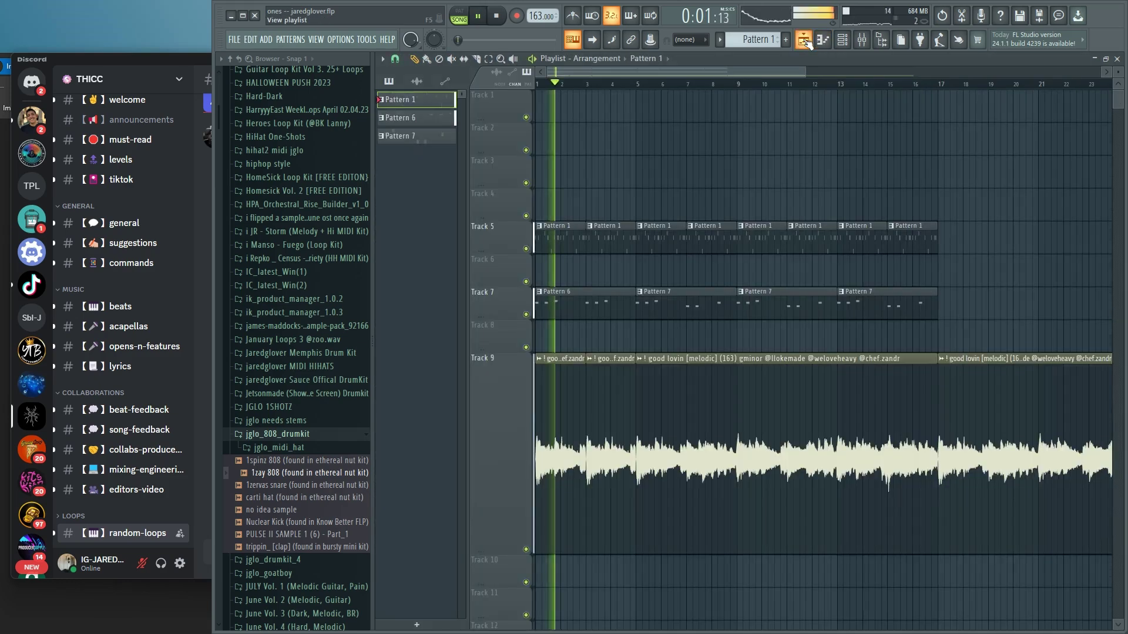
{"action": "left_click", "coordinate": [822, 43]}
{"action": "key", "text": "space"}
{"action": "left_click", "coordinate": [842, 40]}
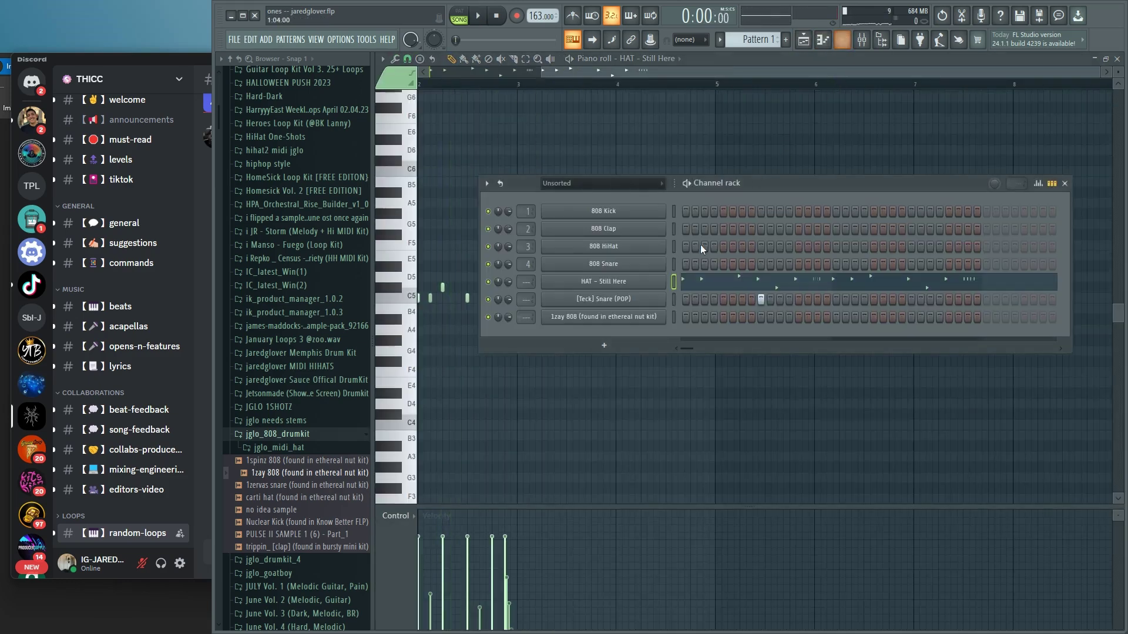
{"action": "left_click", "coordinate": [486, 183]}
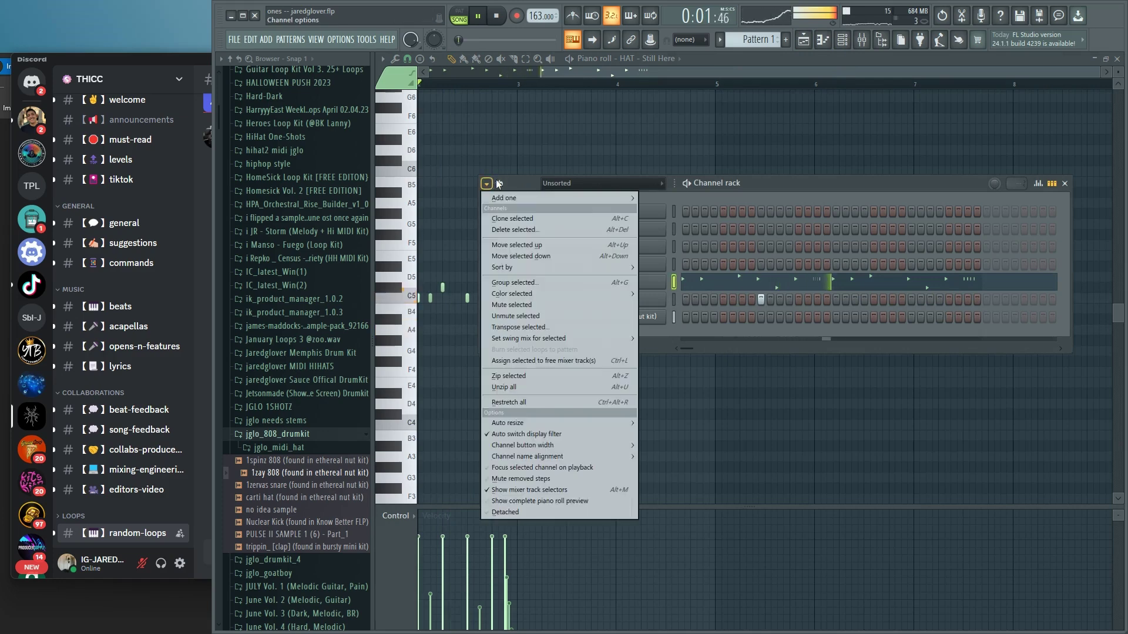
{"action": "left_click", "coordinate": [500, 184]}
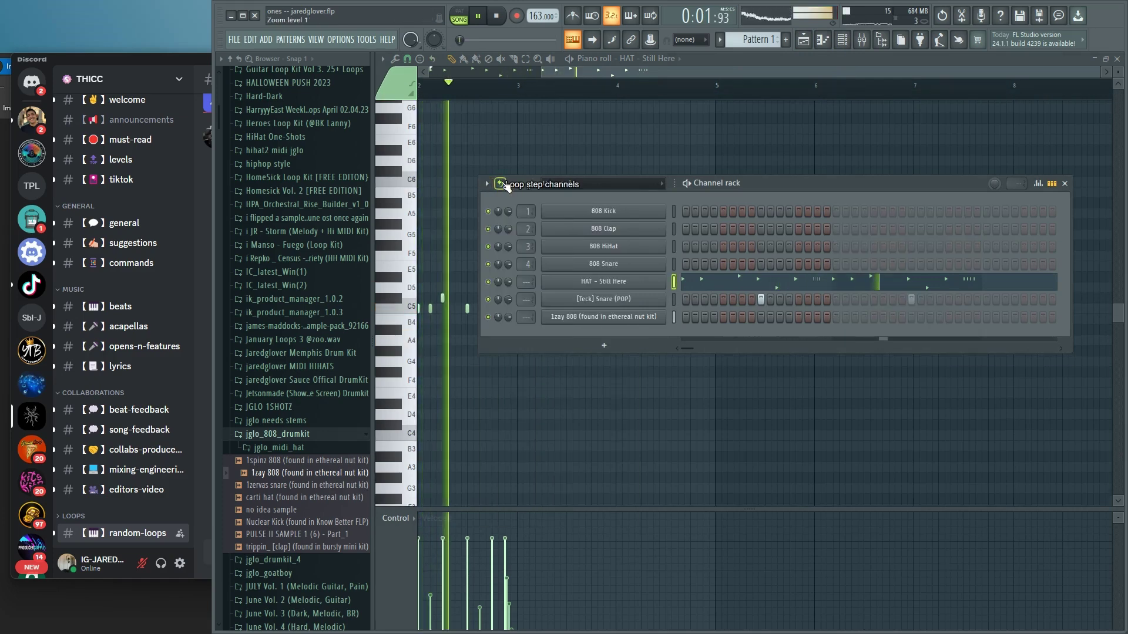
Add the Clap [ Paint ] sample from the Jetsonmade drumkit's Claps folder as a channel below the [Teck] Snare (POP).
{"action": "left_click", "coordinate": [301, 439]}
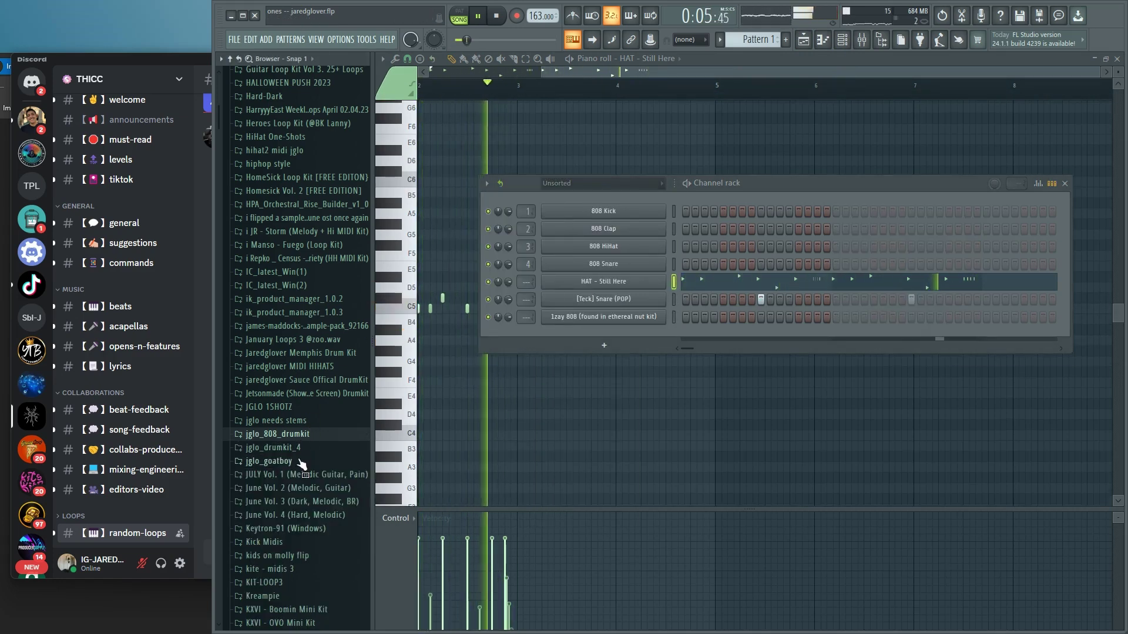
{"action": "left_click", "coordinate": [301, 461]}
{"action": "left_click", "coordinate": [302, 462]}
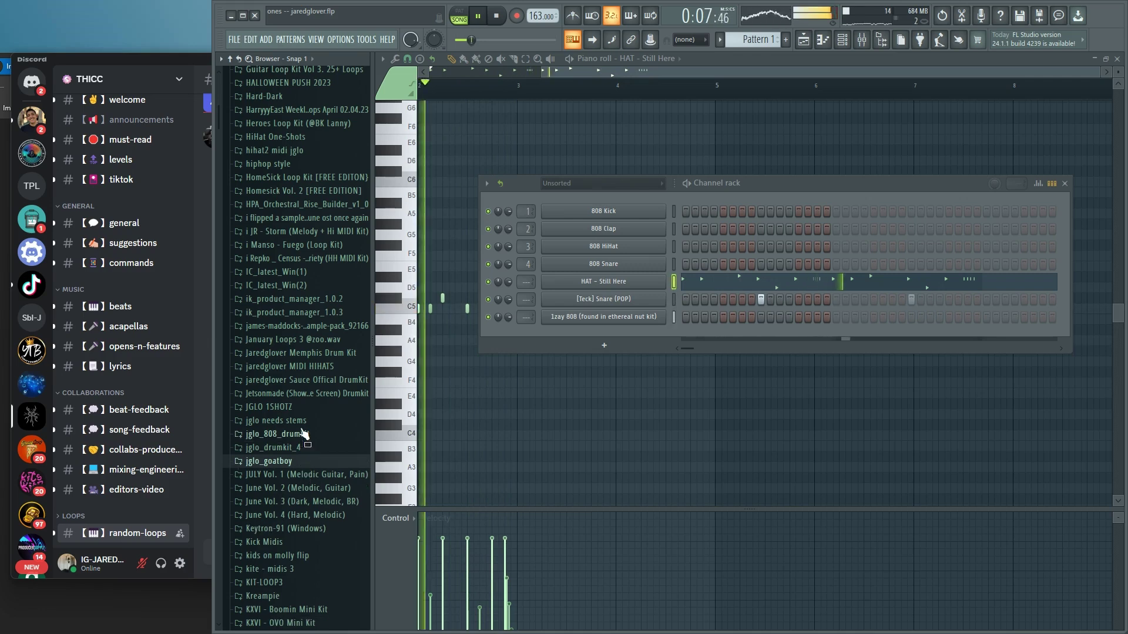
{"action": "left_click", "coordinate": [305, 393]}
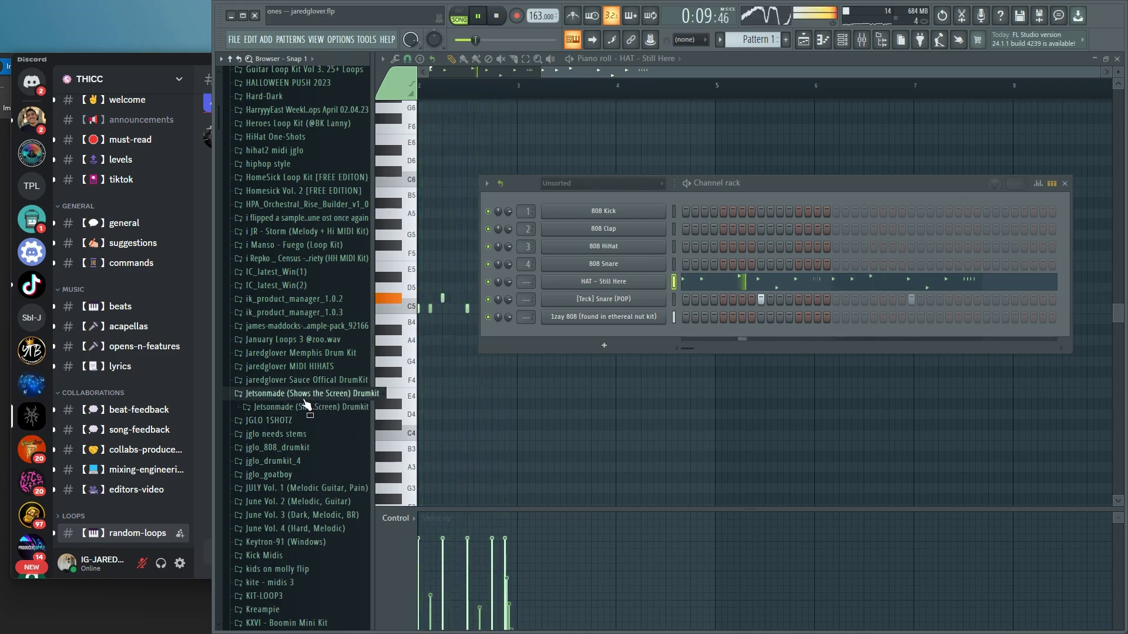
{"action": "left_click", "coordinate": [305, 406]}
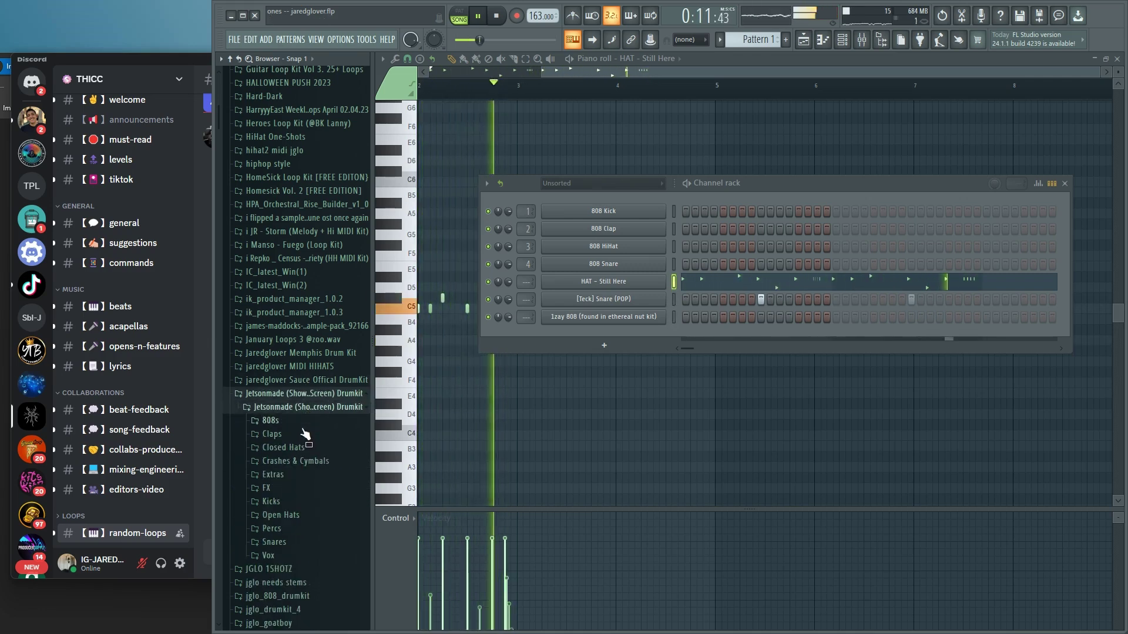
{"action": "left_click", "coordinate": [299, 438]}
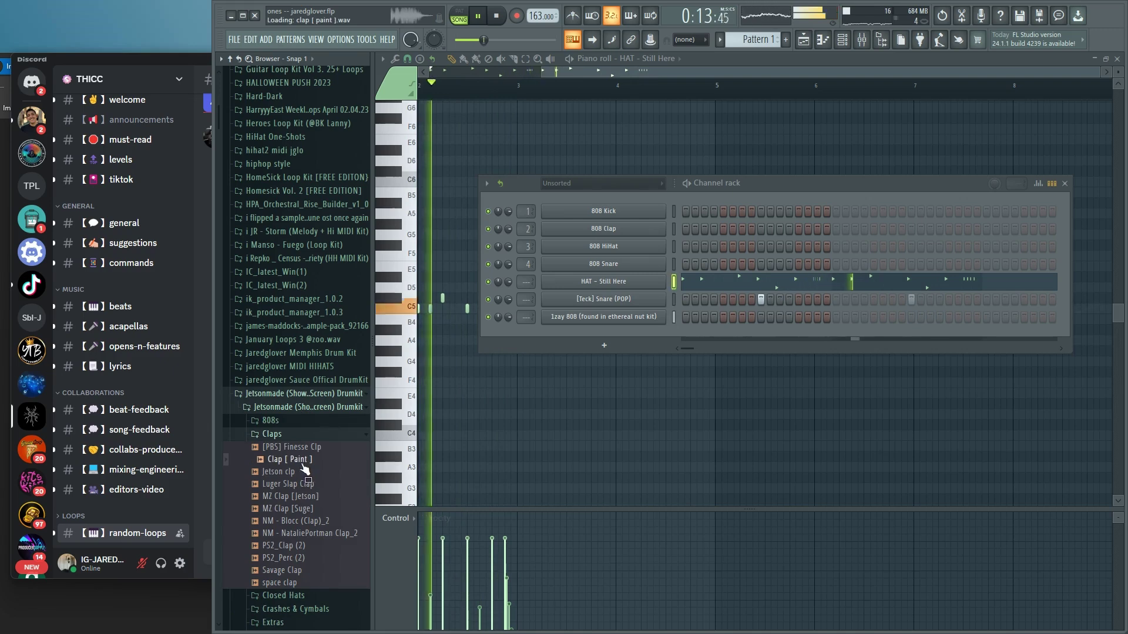
{"action": "mouse_move", "coordinate": [305, 470]}
{"action": "left_mouse_down"}
{"action": "mouse_move", "coordinate": [662, 326]}
{"action": "mouse_move", "coordinate": [653, 309]}
{"action": "mouse_move", "coordinate": [678, 315]}
{"action": "left_mouse_up"}
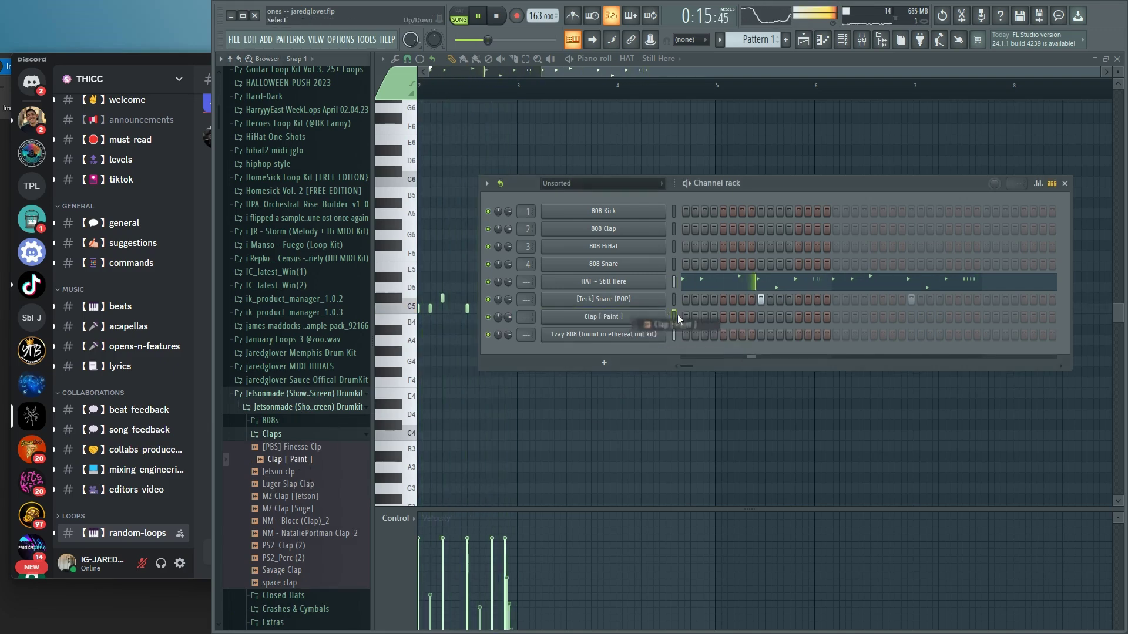
Place a Clap [ Paint ] hit on step 9 of Pattern 1, matching the snare's step.
{"action": "right_click", "coordinate": [657, 302]}
{"action": "left_click", "coordinate": [815, 307]}
{"action": "left_click", "coordinate": [760, 316]}
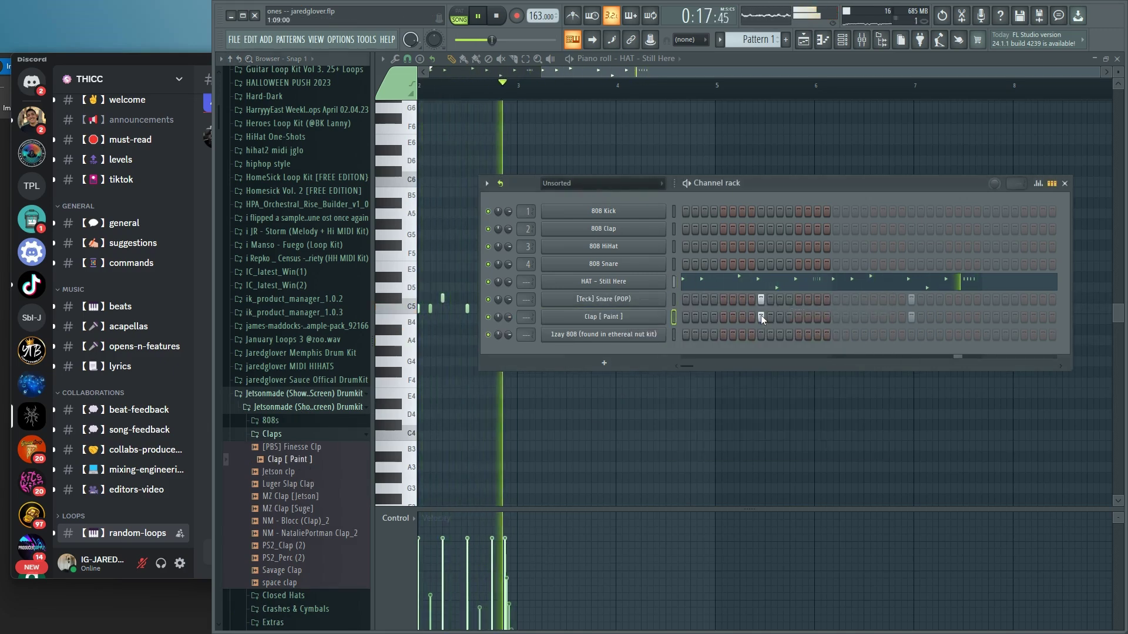
Add a short fade-out to the Clap [ Paint ] sample and lower its channel volume to 57%.
{"action": "left_click", "coordinate": [555, 317]}
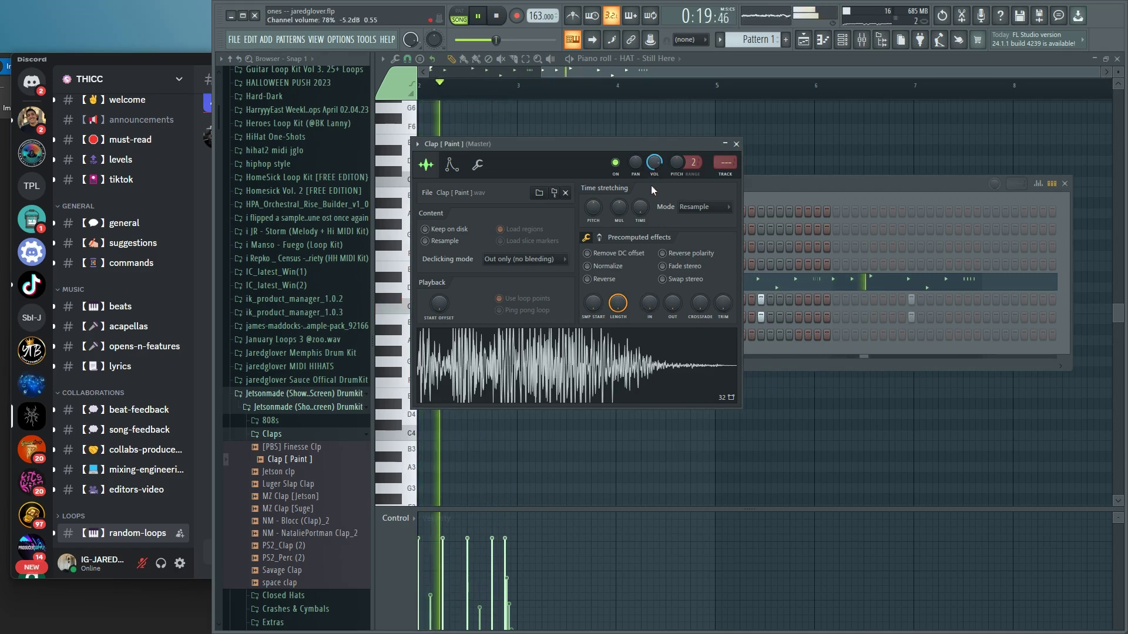
{"action": "left_click_drag", "start_coordinate": [673, 307], "coordinate": [670, 271]}
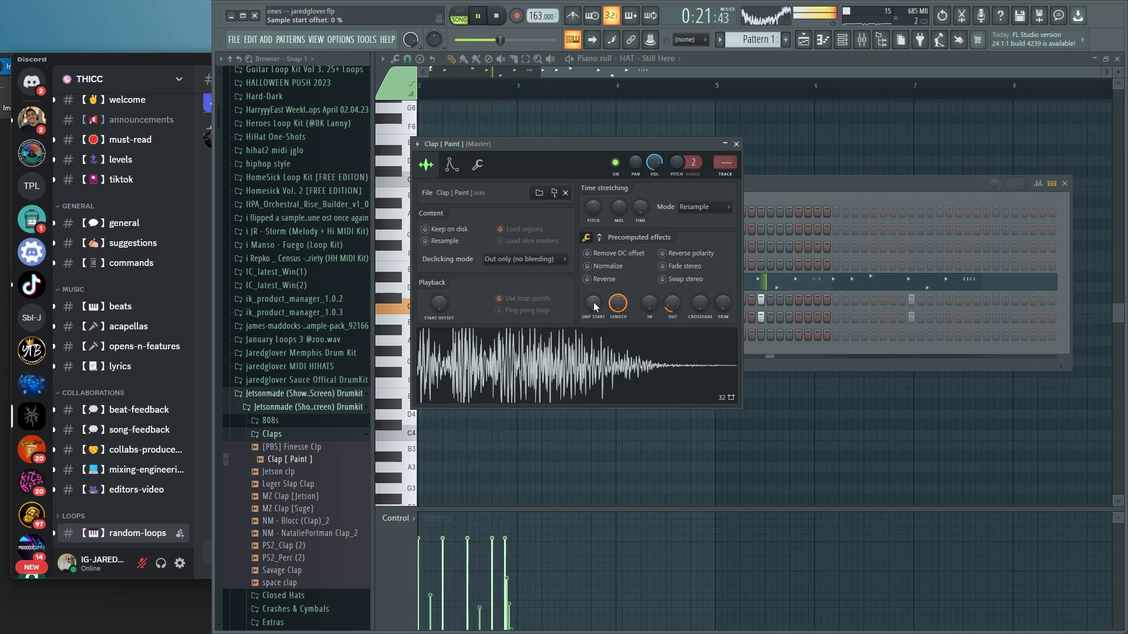
{"action": "mouse_move", "coordinate": [594, 306]}
{"action": "left_mouse_down"}
{"action": "mouse_move", "coordinate": [592, 293]}
{"action": "mouse_move", "coordinate": [591, 303]}
{"action": "left_mouse_up"}
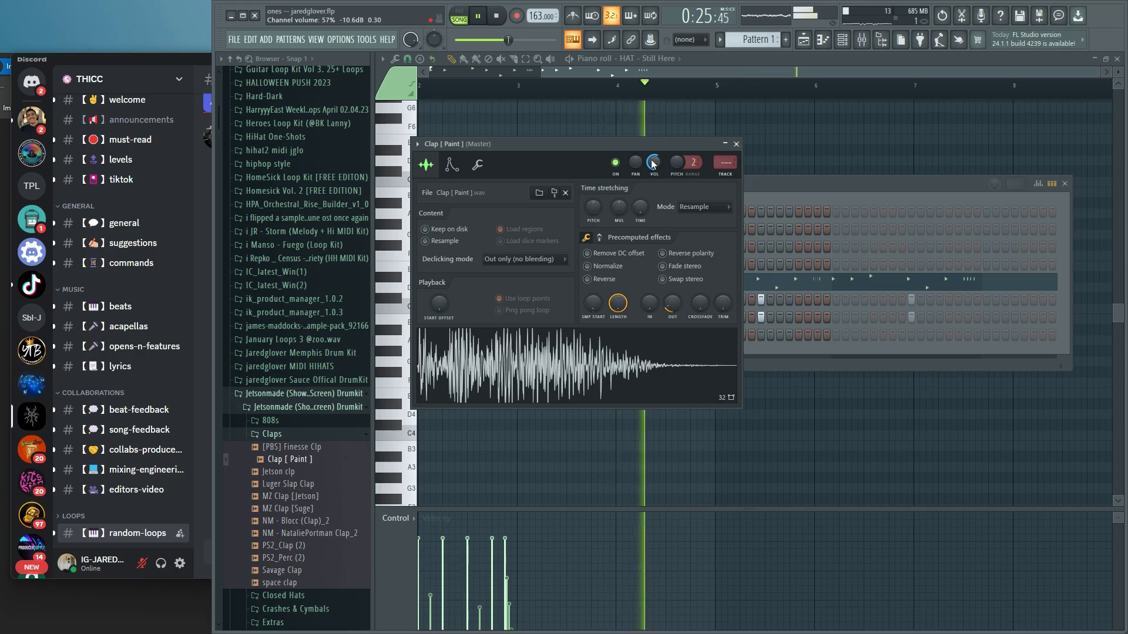
Route the Clap [ Paint ] and [Teck] Snare (POP) channels to mixer track 6.
{"action": "key", "text": "F9"}
{"action": "left_click", "coordinate": [844, 46]}
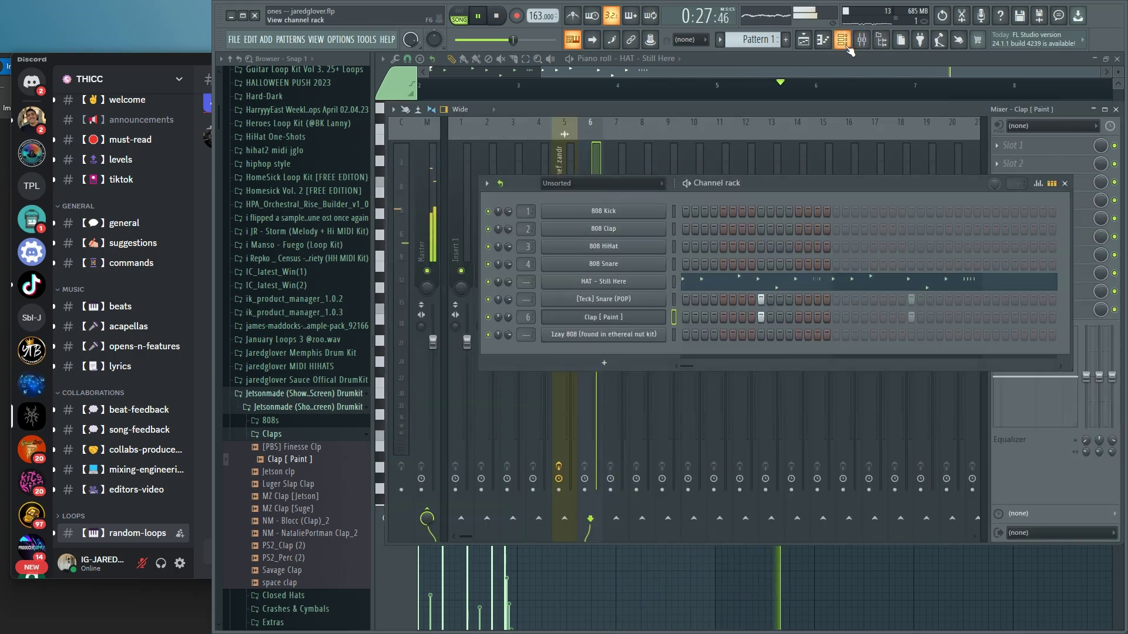
{"action": "left_click_drag", "start_coordinate": [524, 302], "coordinate": [540, 246]}
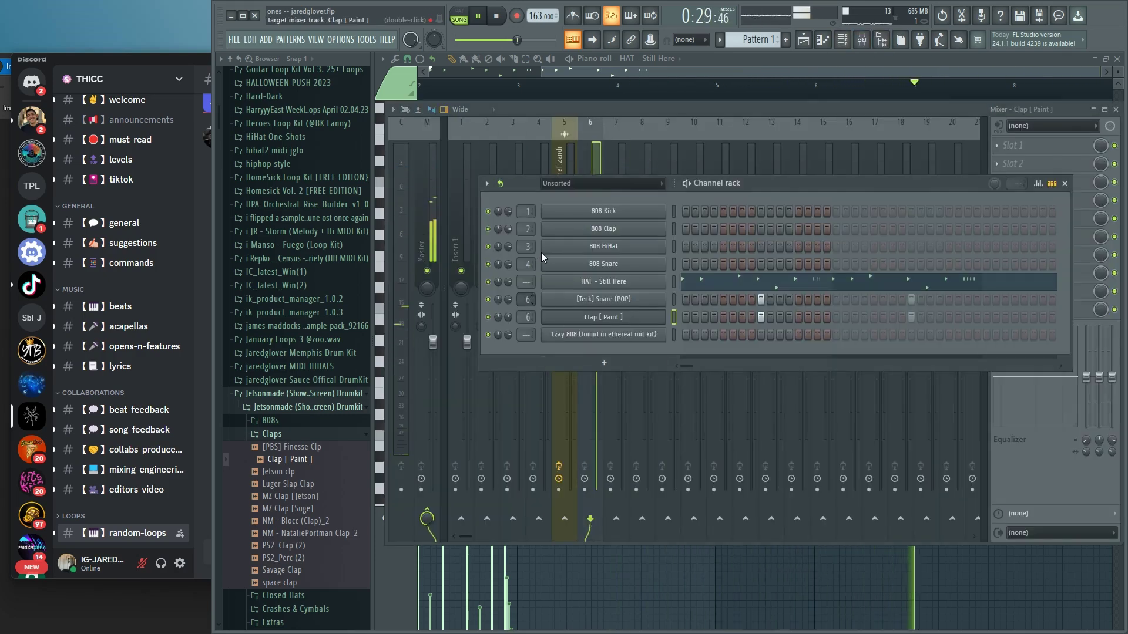
Copy the Track 5 and Track 7 pattern clips to bar 25 in the playlist, leaving bar 29 on Track 7 empty.
{"action": "left_click", "coordinate": [809, 42]}
{"action": "scroll", "coordinate": [834, 337], "scroll_direction": "down", "scroll_amount": 5}
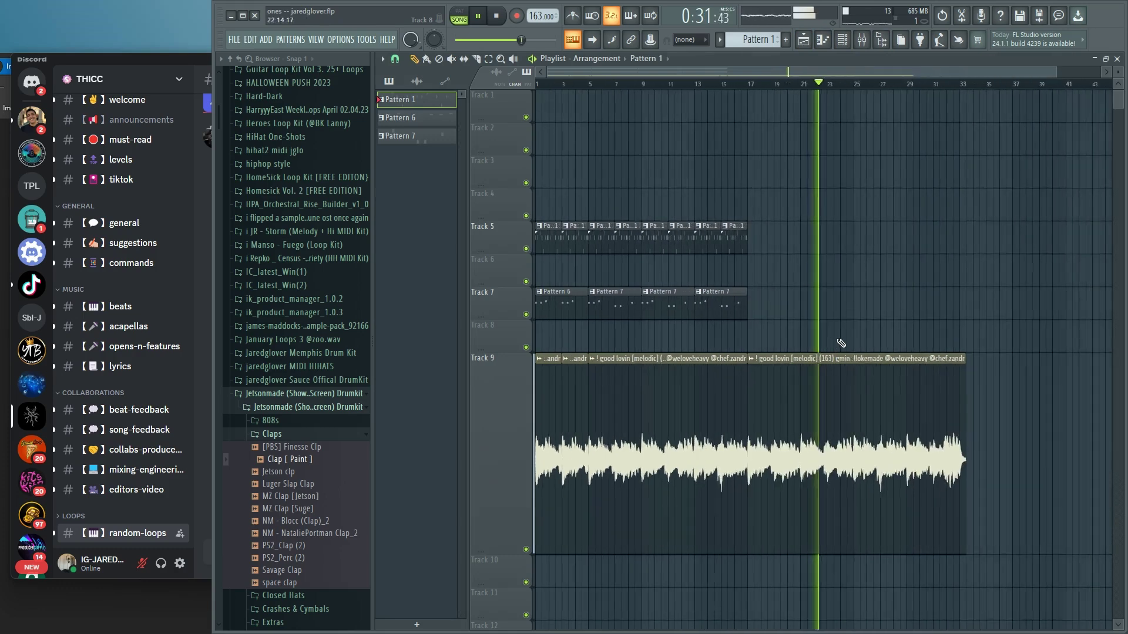
{"action": "left_click_drag", "start_coordinate": [924, 123], "coordinate": [882, 303]}
{"action": "left_click", "coordinate": [898, 278], "text": "ctrl"}
{"action": "key", "text": "ctrl+z"}
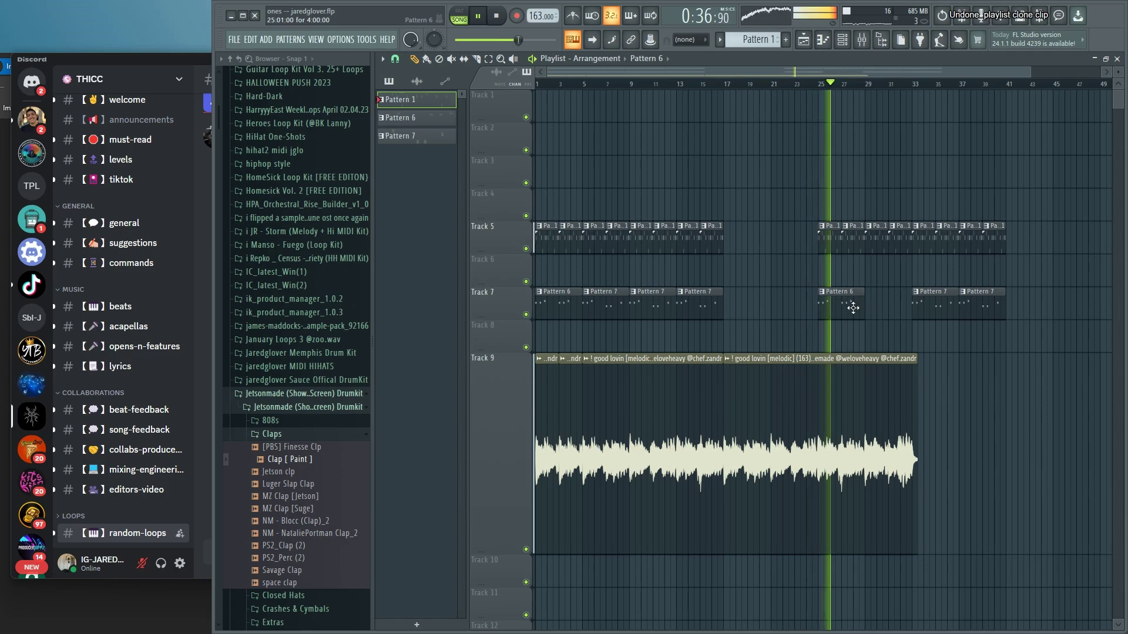
Replace the Pattern 6 clip at bar 25 on Track 7 with Pattern 7 clips on Track 6 at bars 25 and 29.
{"action": "left_click", "coordinate": [933, 303]}
{"action": "left_click", "coordinate": [824, 276]}
{"action": "right_click", "coordinate": [841, 300]}
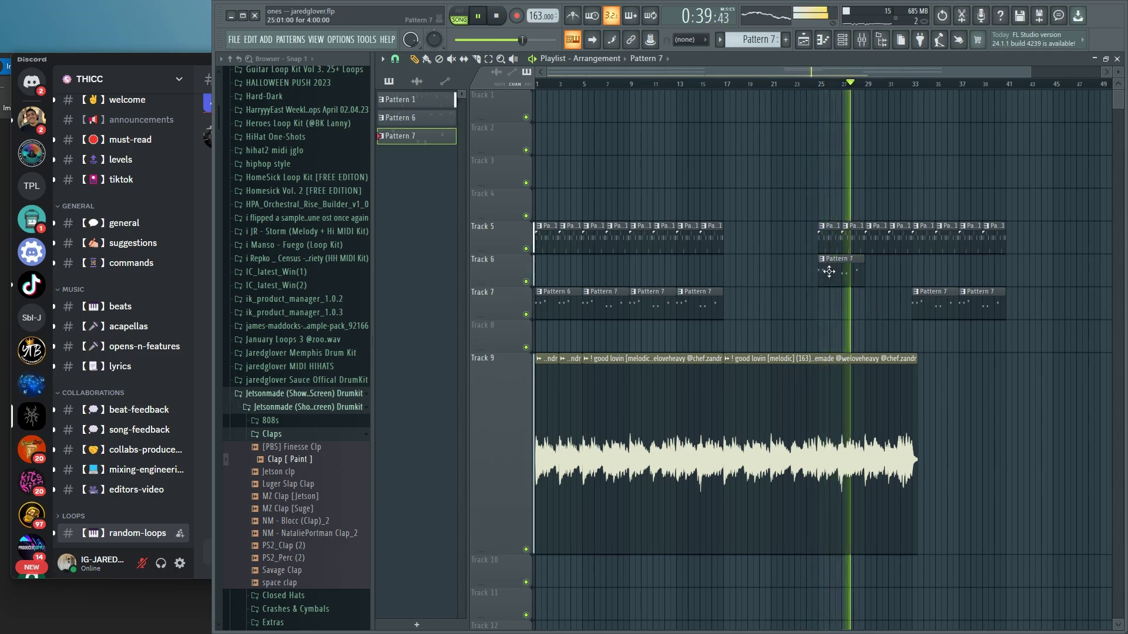
{"action": "left_click_drag", "start_coordinate": [839, 274], "coordinate": [885, 274]}
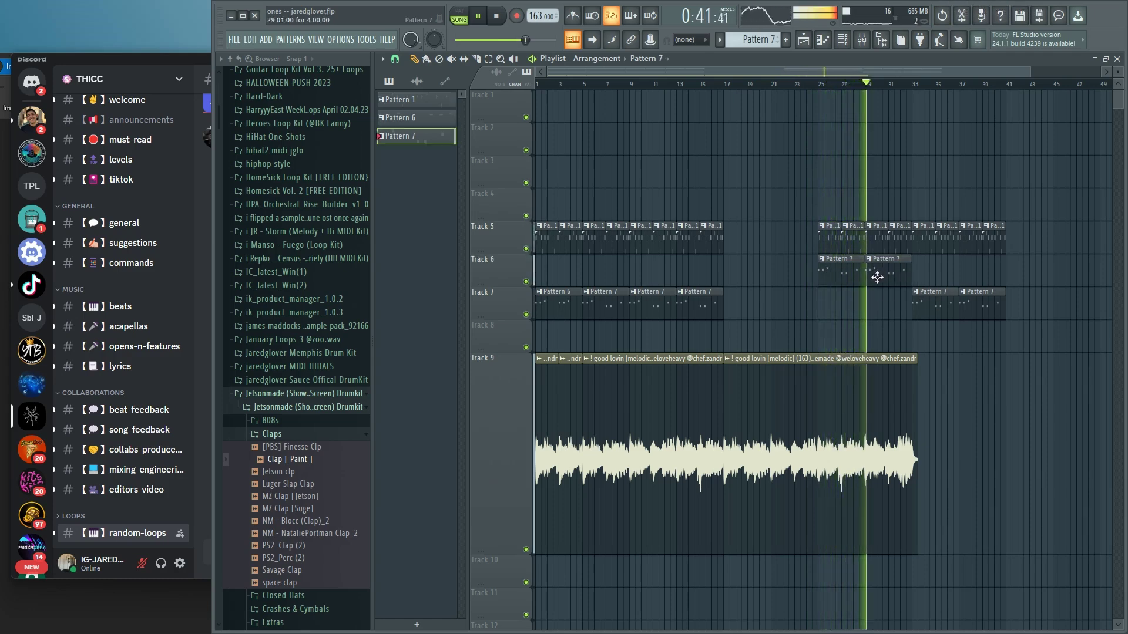
Make the Pattern 7 clip at bar 33 on Track 7 unique and open its 808 notes in the piano roll.
{"action": "left_click", "coordinate": [916, 291]}
{"action": "left_click", "coordinate": [939, 370]}
{"action": "double_click", "coordinate": [933, 308]}
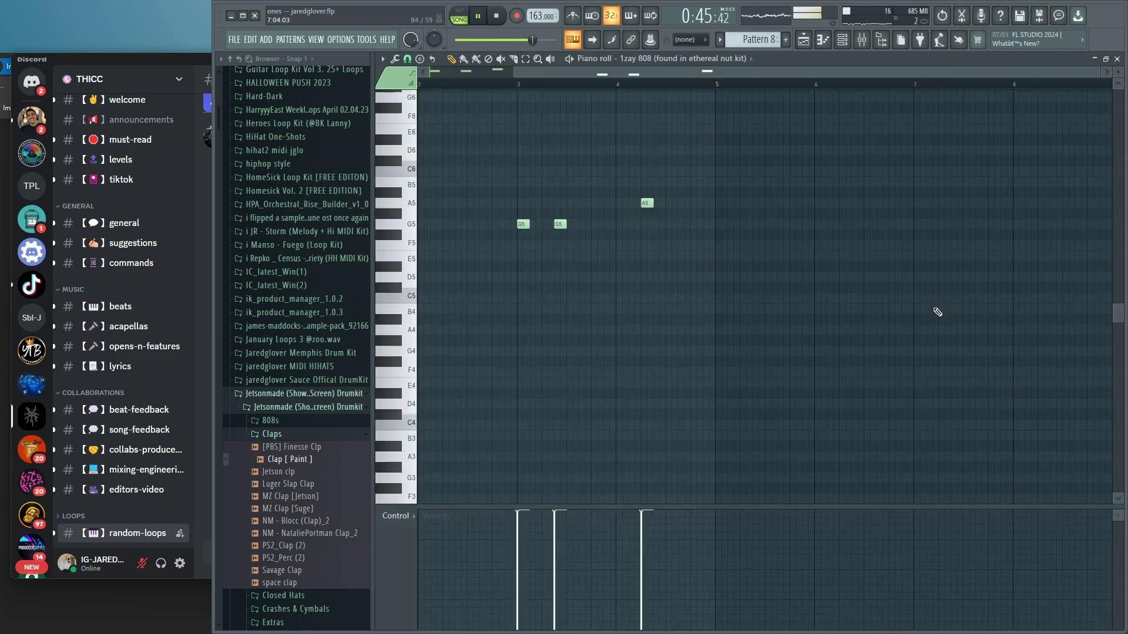
Place a copy of the good lovin loop at bar 33 on Track 9, save the project and stop playback.
{"action": "left_click", "coordinate": [805, 40]}
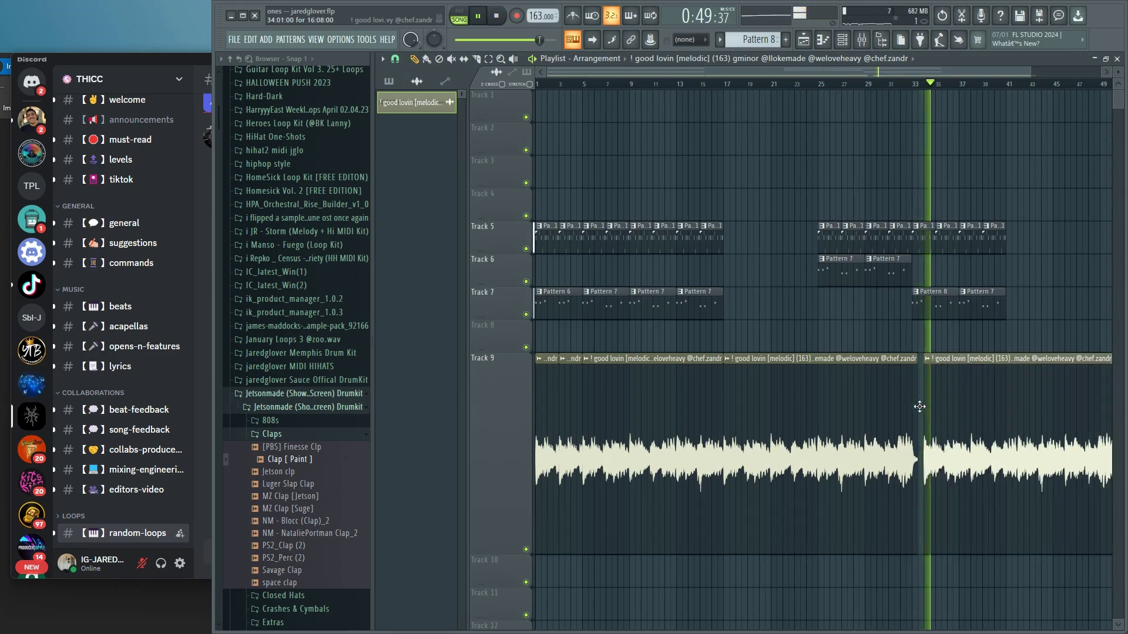
{"action": "scroll", "coordinate": [922, 414], "scroll_direction": "down", "scroll_amount": 2}
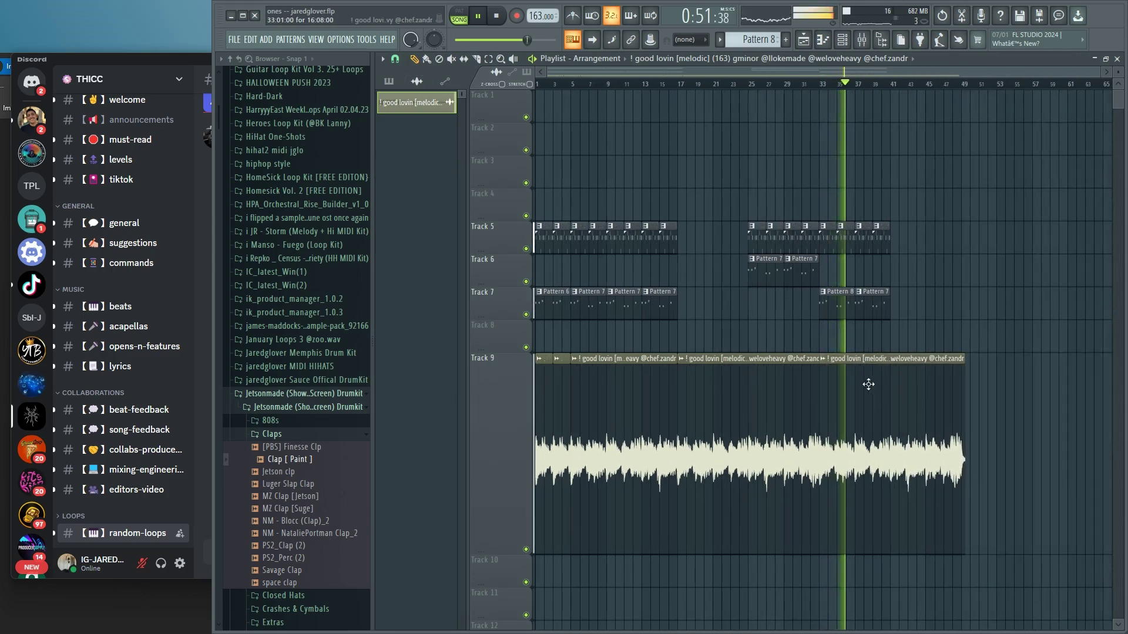
{"action": "scroll", "coordinate": [863, 357], "scroll_direction": "up", "scroll_amount": 3}
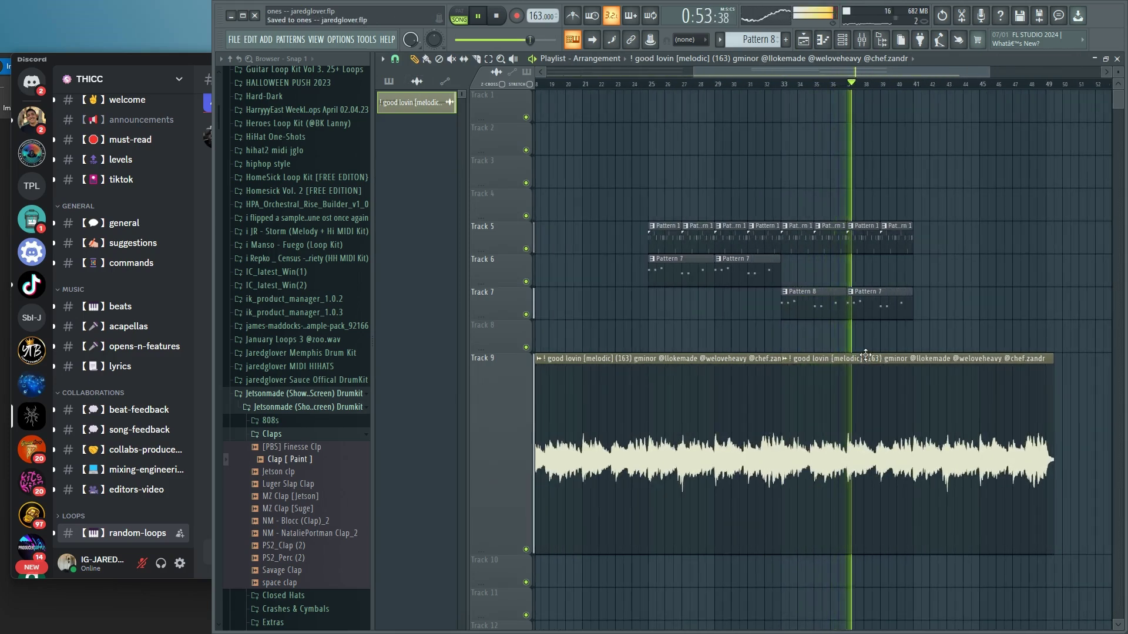
{"action": "left_click", "coordinate": [882, 305]}
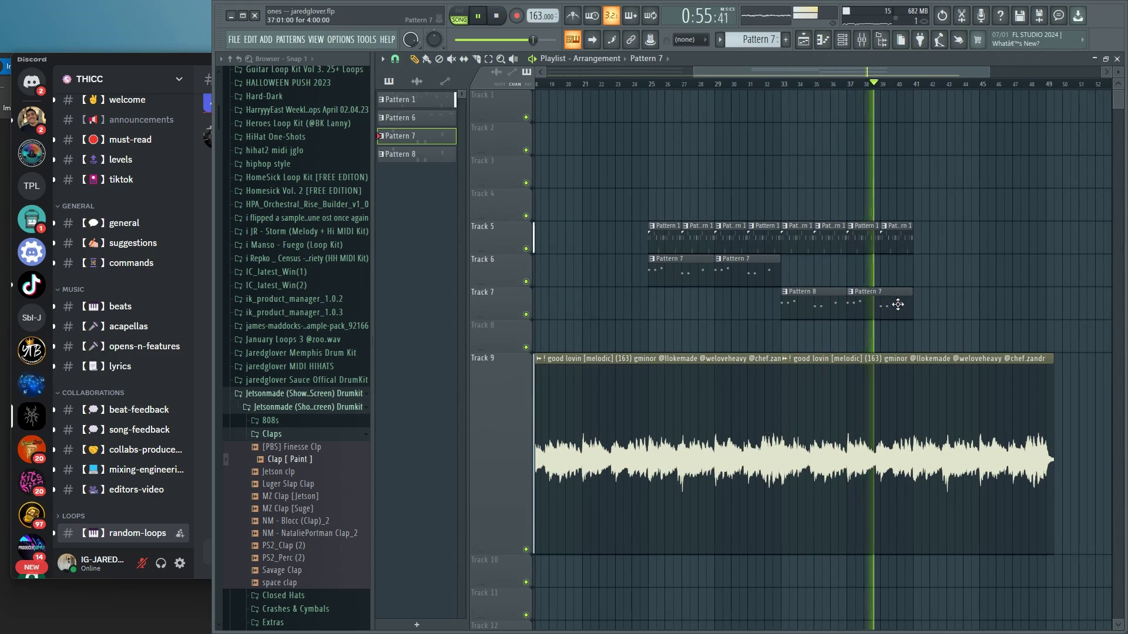
{"action": "scroll", "coordinate": [902, 391], "scroll_direction": "down", "scroll_amount": 3}
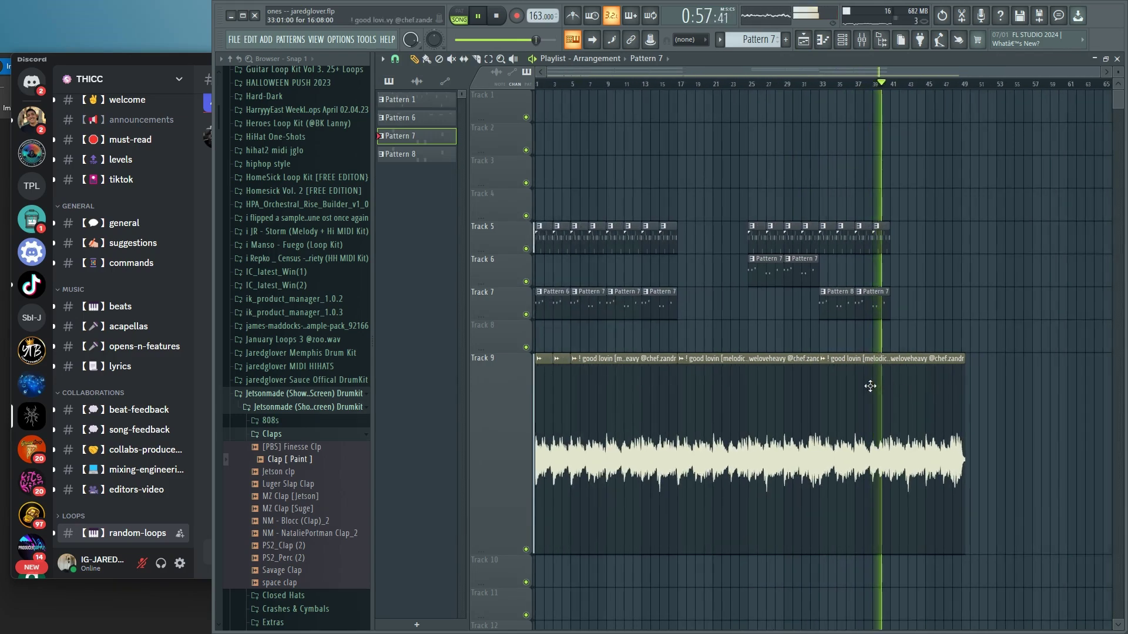
{"action": "key", "text": "space"}
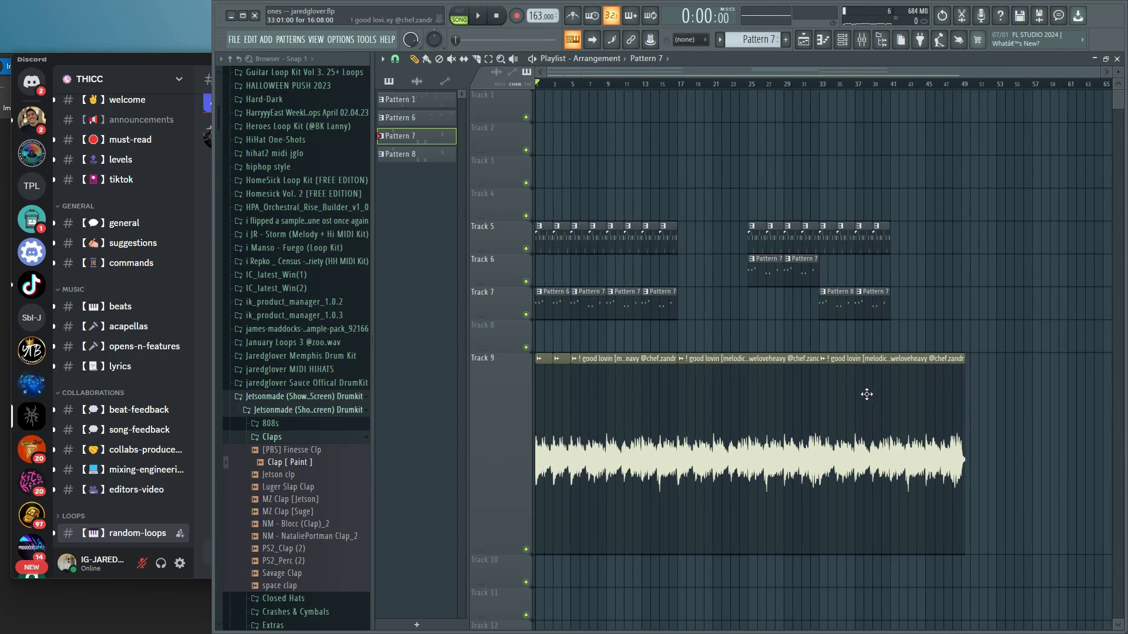
Save the project as a new file, using "twos" in place of "ones" in its name.
{"action": "key", "text": "ctrl+shift+s"}
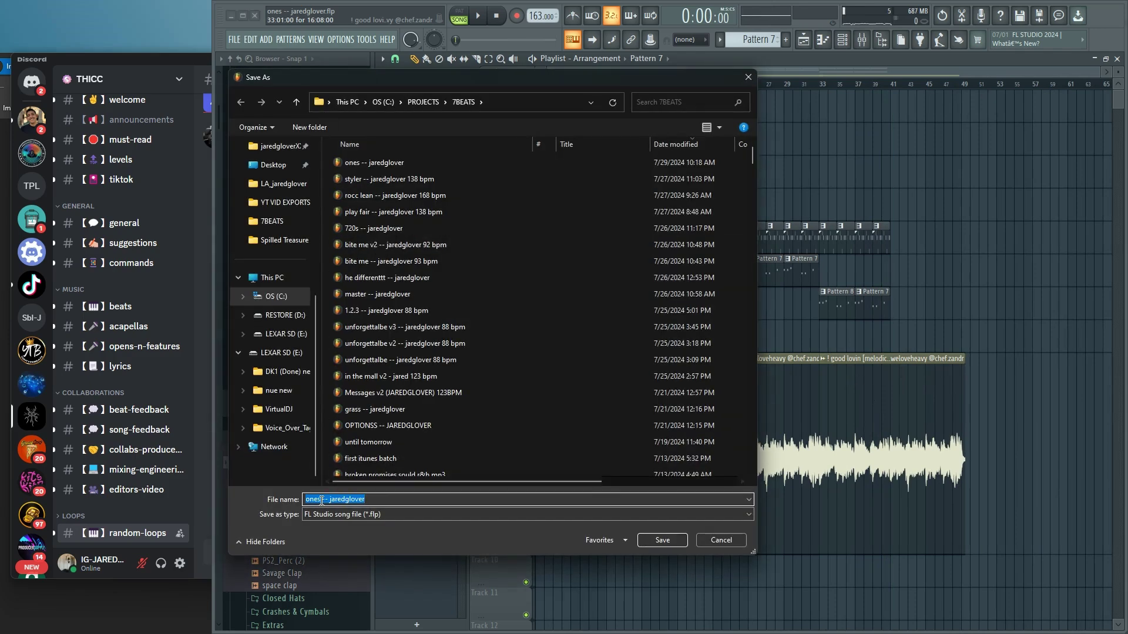
{"action": "type", "text": "twos"}
{"action": "key", "text": "Return"}
Delete the good lovin loop's audio clip from the project, clearing all of its clips on Track 9.
{"action": "left_click", "coordinate": [768, 385]}
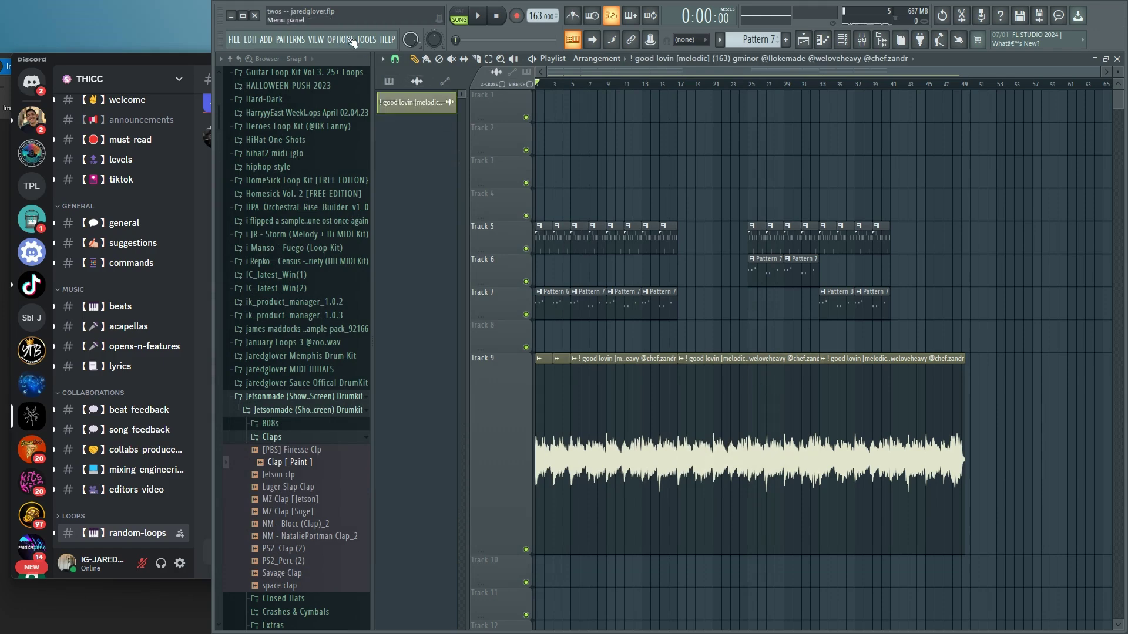
{"action": "right_click", "coordinate": [419, 102]}
{"action": "left_click", "coordinate": [455, 237]}
Switch to the browser window with the Loom canvas, move it beside the playlist and return to FL Studio.
{"action": "key", "text": "super"}
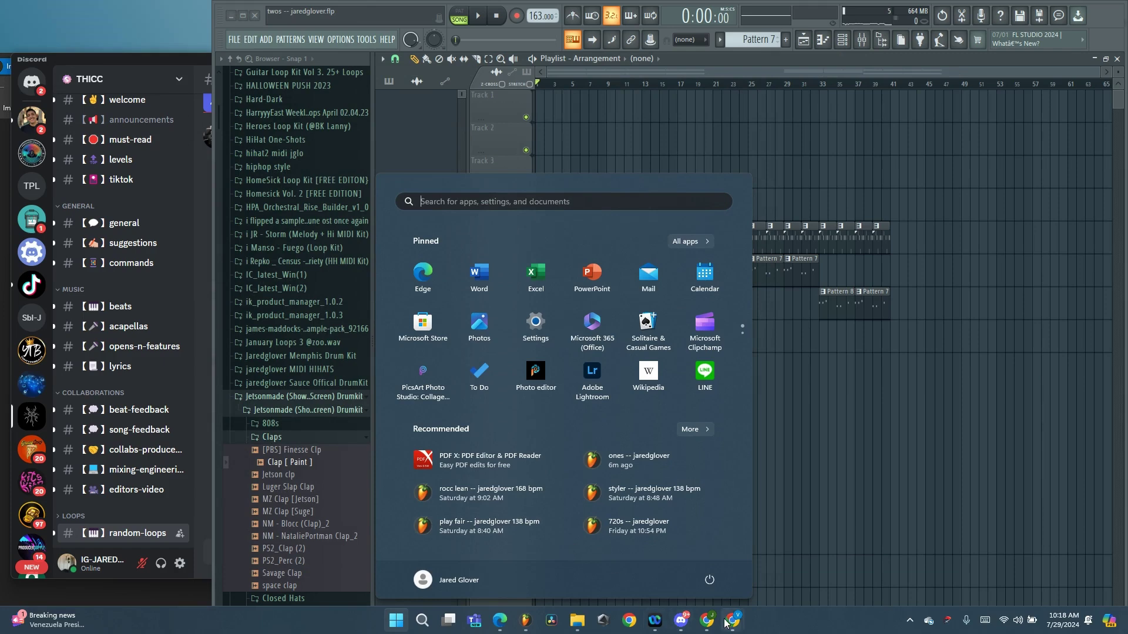
{"action": "mouse_move", "coordinate": [729, 627]}
{"action": "left_click", "coordinate": [675, 566]}
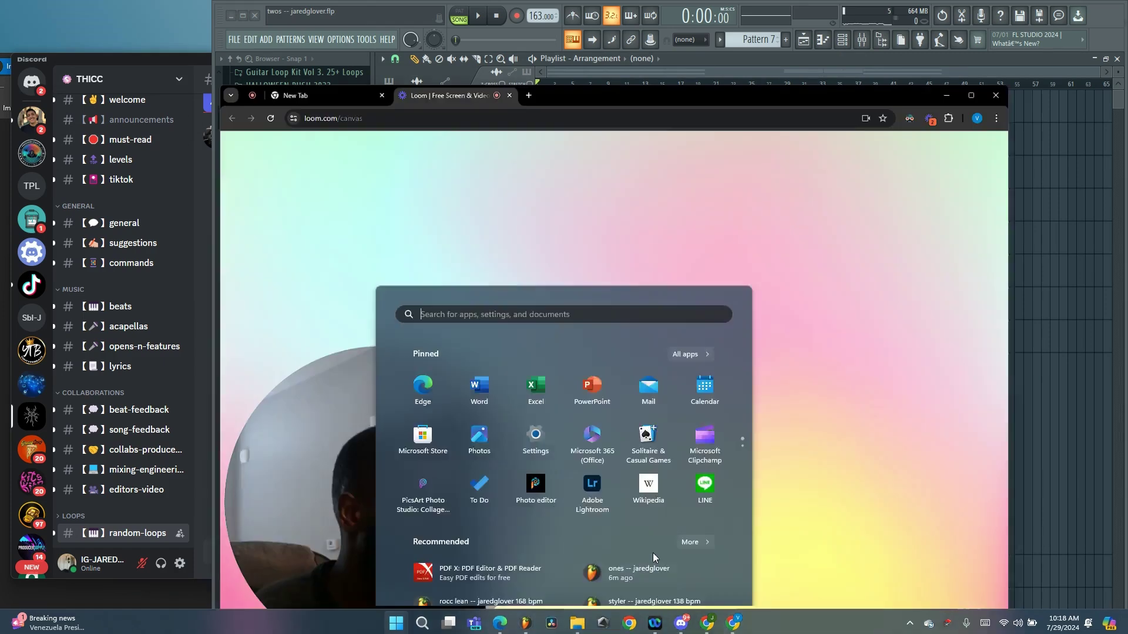
{"action": "left_click_drag", "start_coordinate": [552, 26], "coordinate": [304, 22]}
{"action": "left_click", "coordinate": [963, 422]}
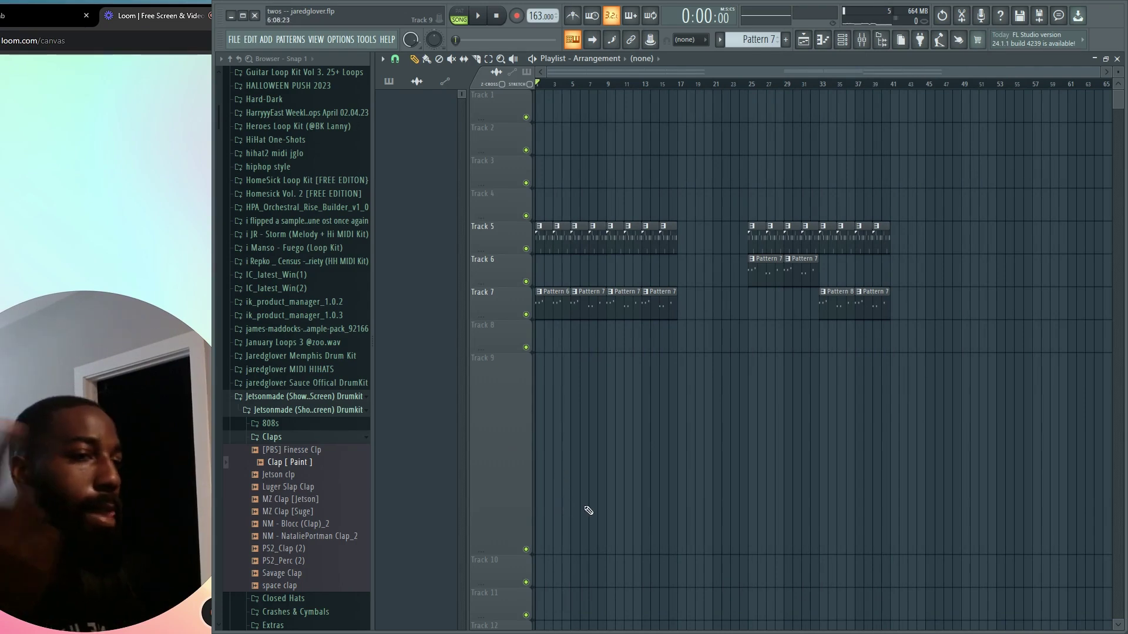
Preview the Jetson clp sample and remove all 1zay 808 notes from Pattern 6.
{"action": "right_click", "coordinate": [323, 461]}
{"action": "left_click", "coordinate": [281, 476]}
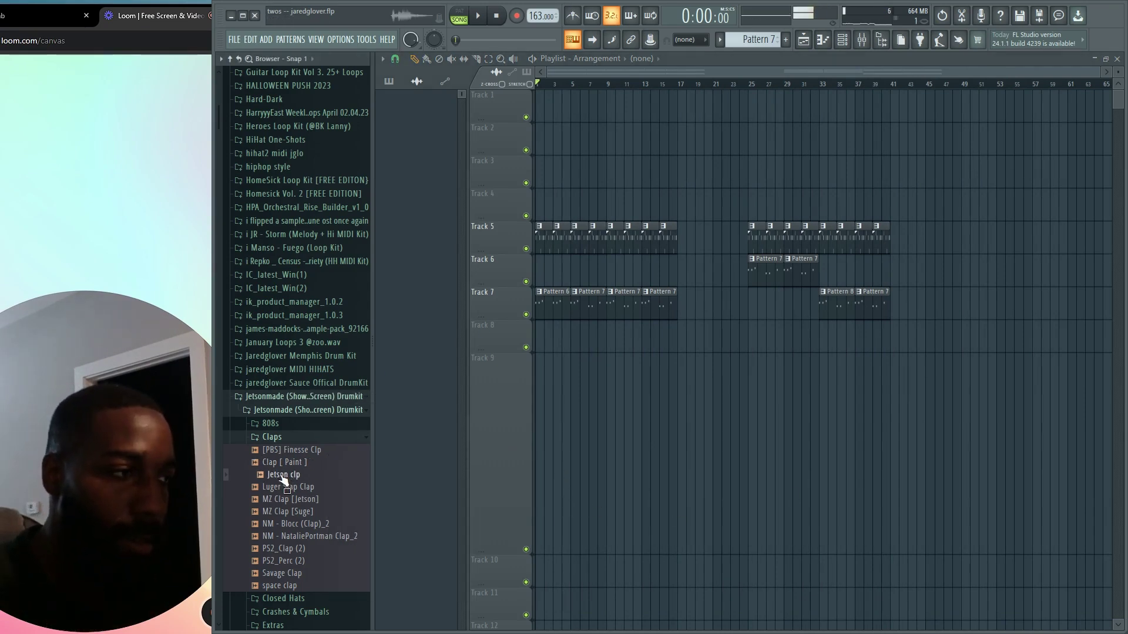
{"action": "key", "text": "space"}
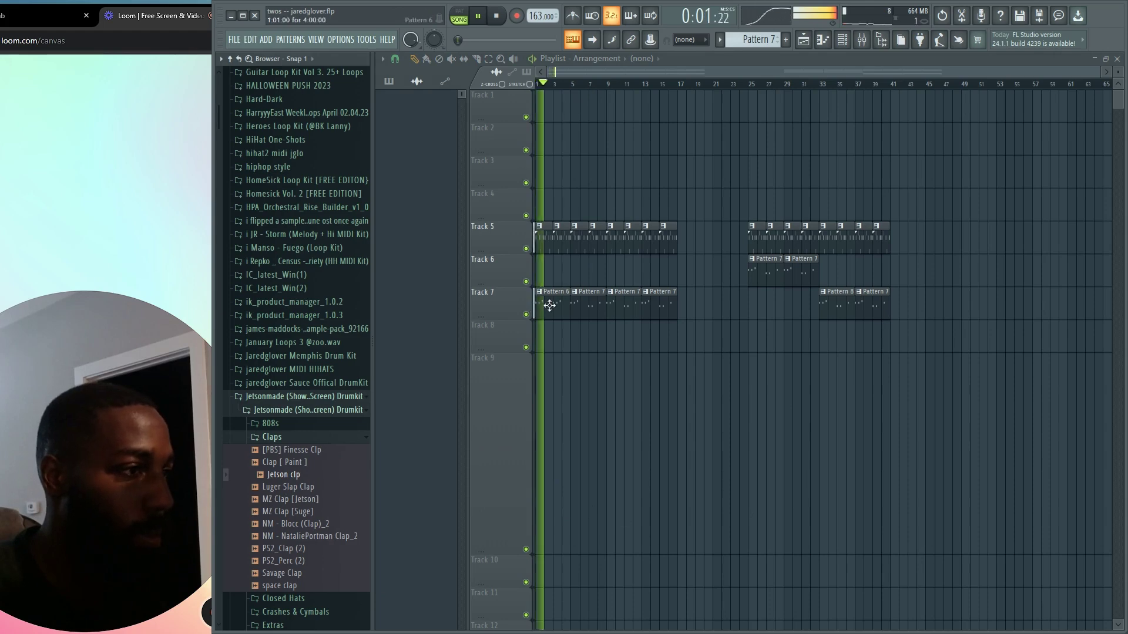
{"action": "double_click", "coordinate": [551, 304]}
{"action": "key", "text": "space"}
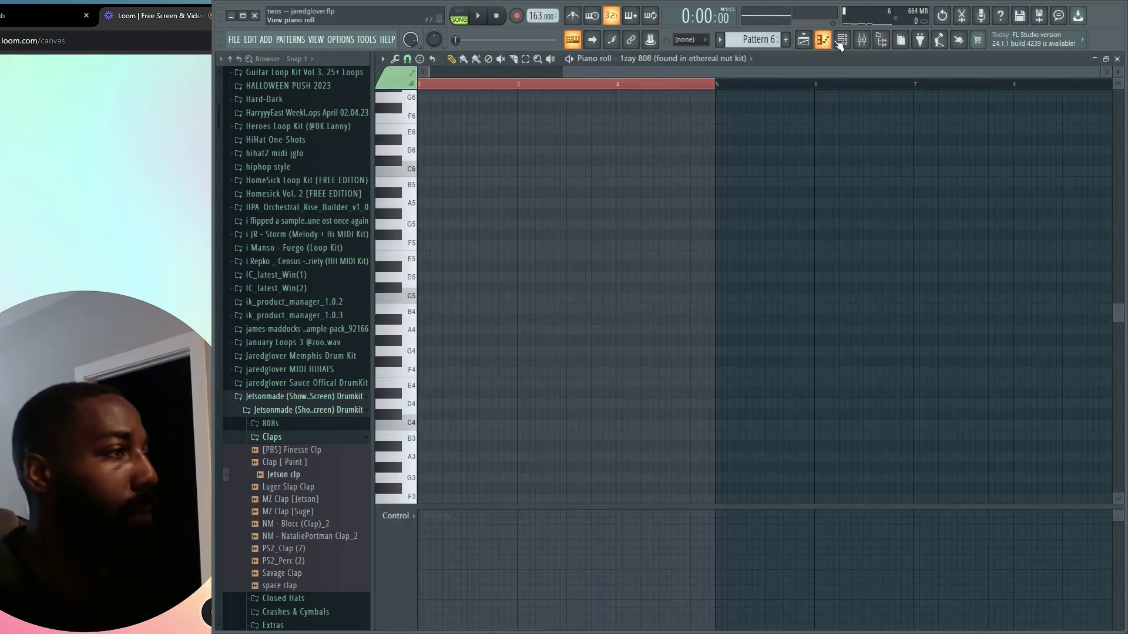
Set the [Teck] Snare (POP) channel's pitch to +12 cents, then check the mixer and return to the playlist.
{"action": "key", "text": "F6"}
{"action": "left_click", "coordinate": [614, 310]}
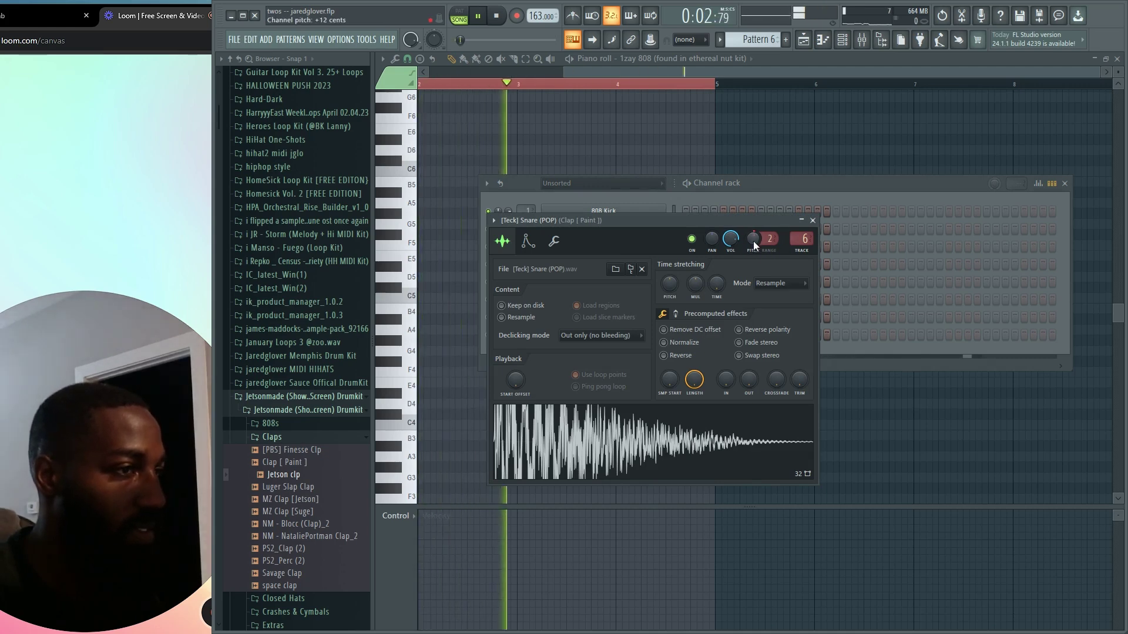
{"action": "scroll", "coordinate": [303, 383], "scroll_direction": "up", "scroll_amount": 15}
{"action": "left_click", "coordinate": [289, 159]}
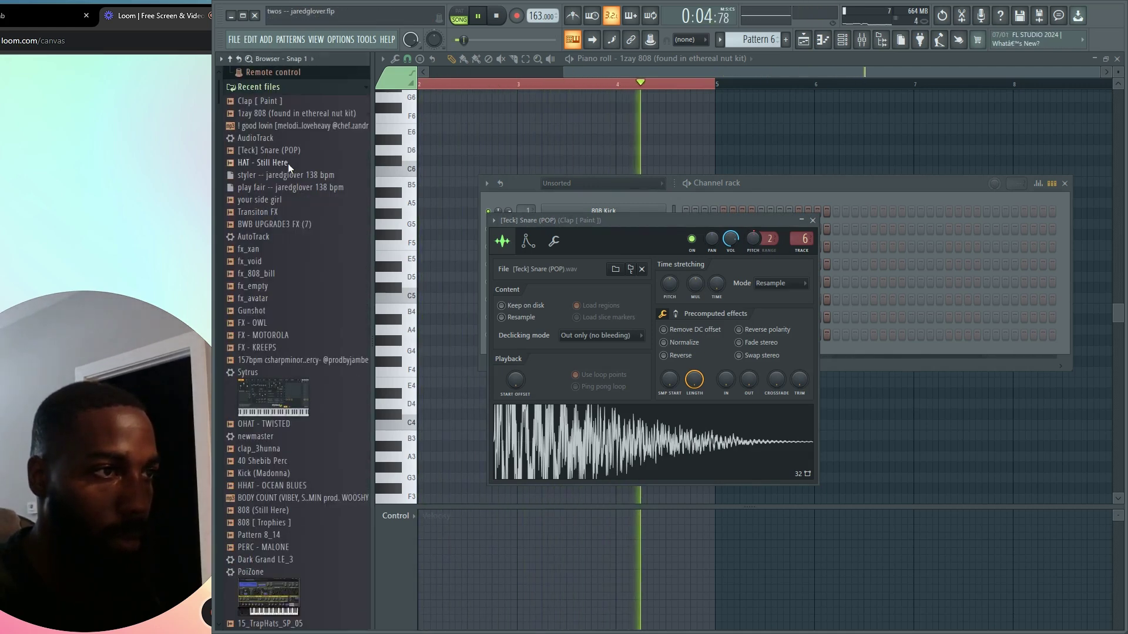
{"action": "key", "text": "F9"}
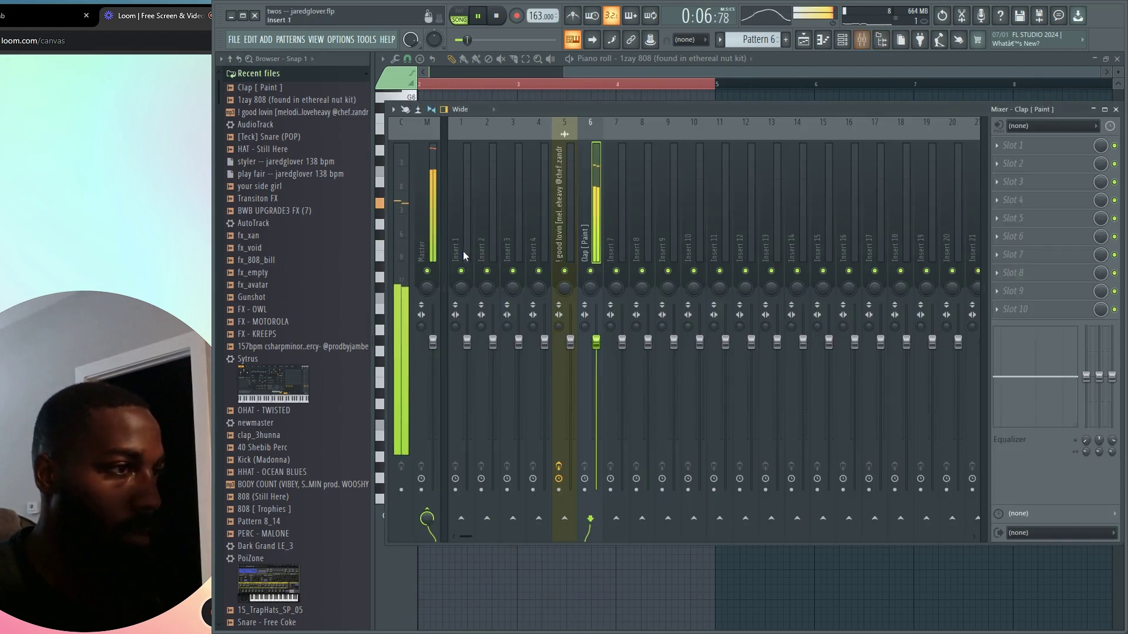
{"action": "key", "text": "F5"}
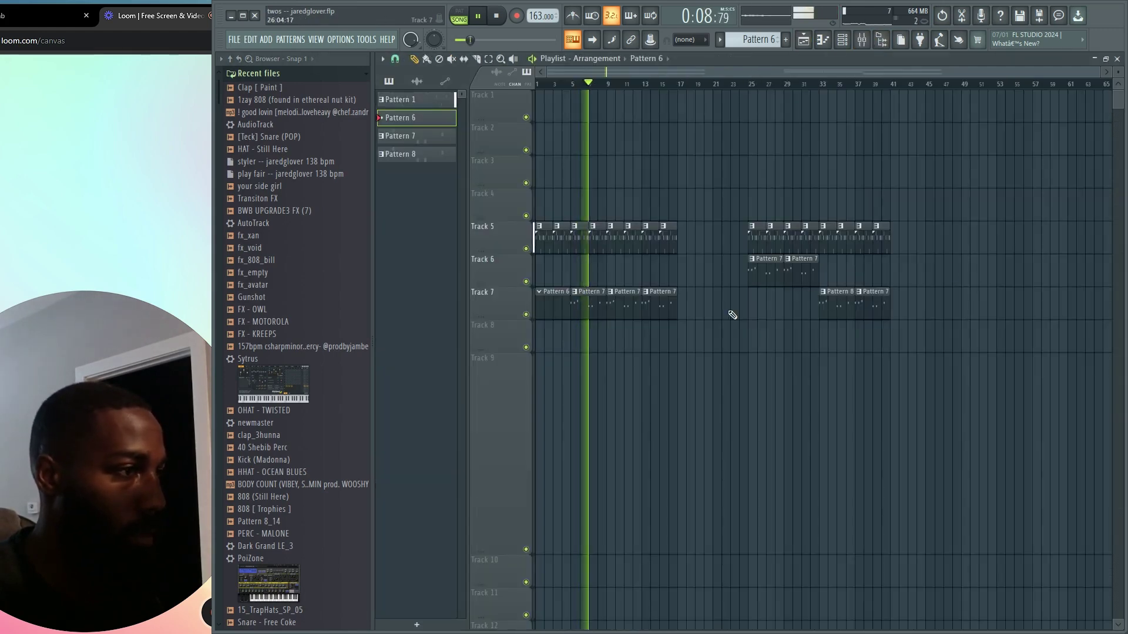
Clear all 1zay 808 notes from Pattern 7 and Pattern 8, return to the playlist and stop playback.
{"action": "double_click", "coordinate": [594, 305]}
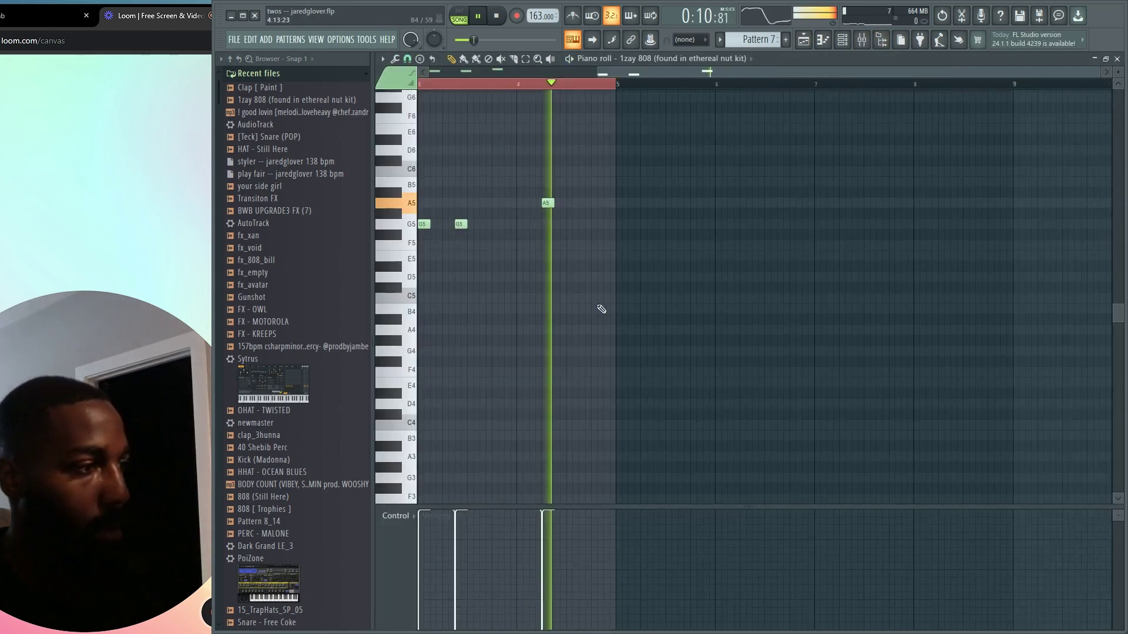
{"action": "left_click", "coordinate": [806, 47]}
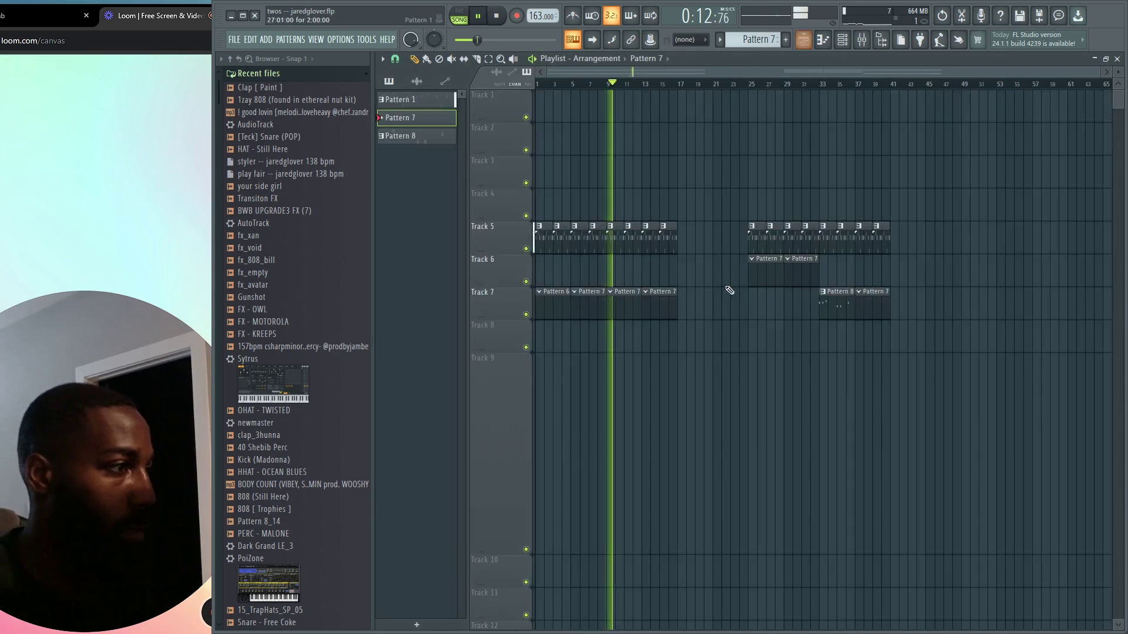
{"action": "double_click", "coordinate": [828, 296]}
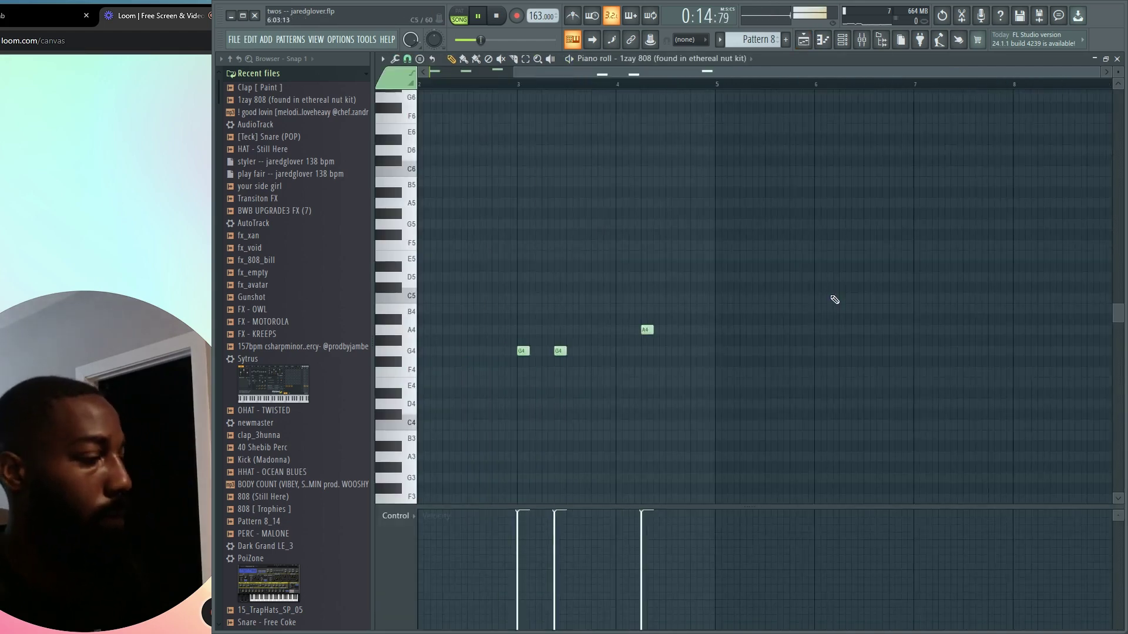
{"action": "key", "text": "ctrl+x"}
{"action": "left_click", "coordinate": [804, 43]}
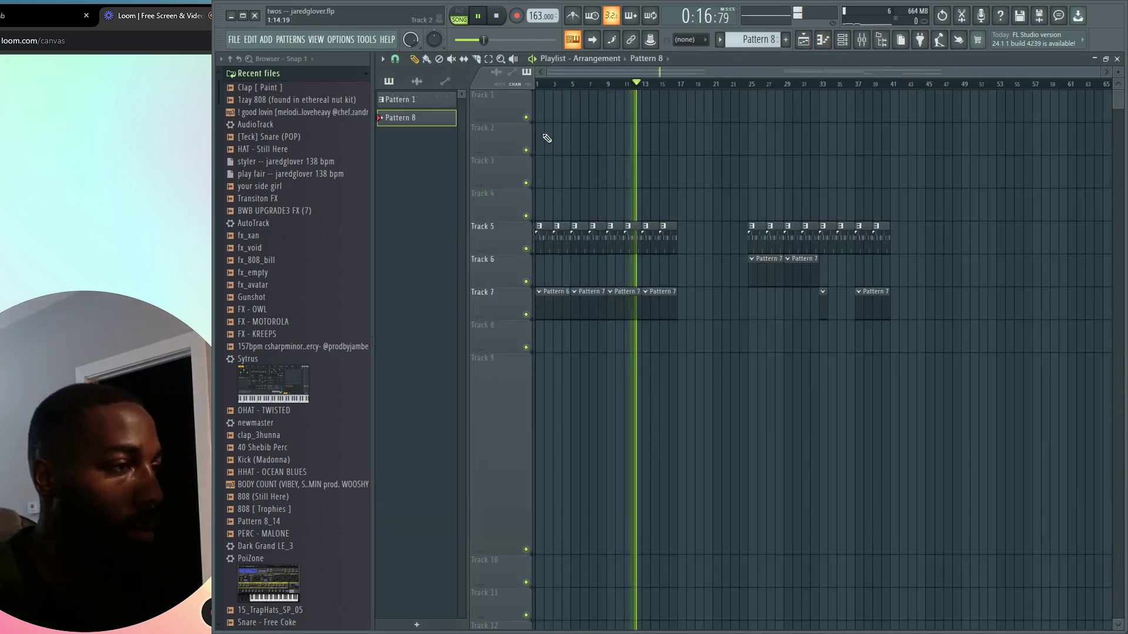
{"action": "key", "text": "space"}
In Pattern 1's HAT - Still Here notes, copy the second C5 hit one beat-subdivision on and raise the copy's velocity.
{"action": "scroll", "coordinate": [559, 245], "scroll_direction": "up", "scroll_amount": 2}
{"action": "scroll", "coordinate": [523, 266], "scroll_direction": "up", "scroll_amount": 4}
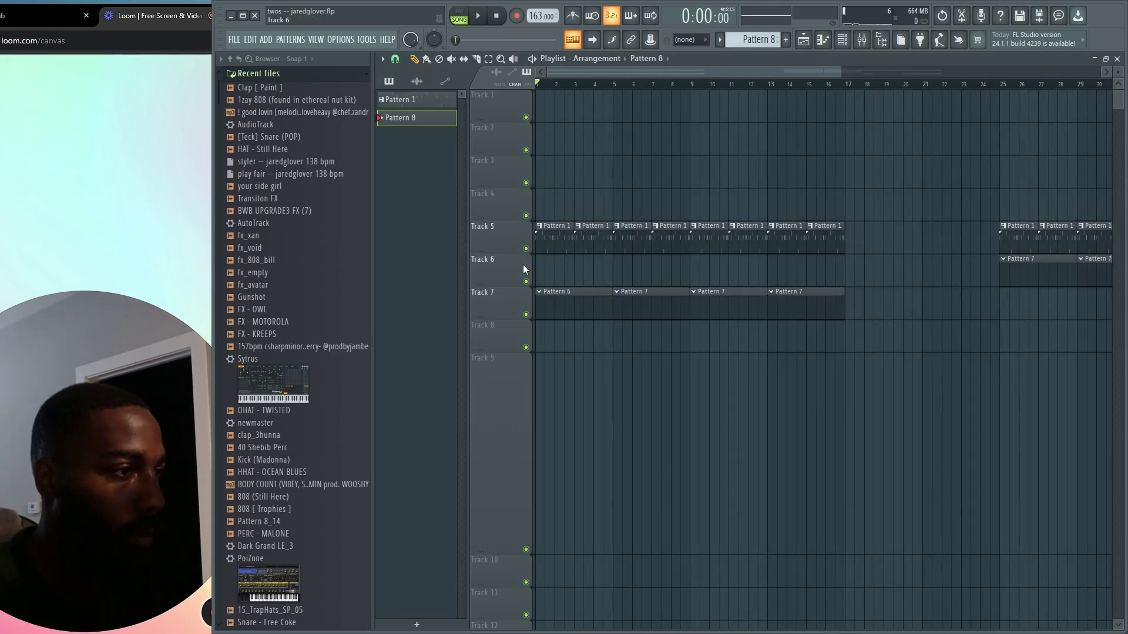
{"action": "double_click", "coordinate": [565, 233]}
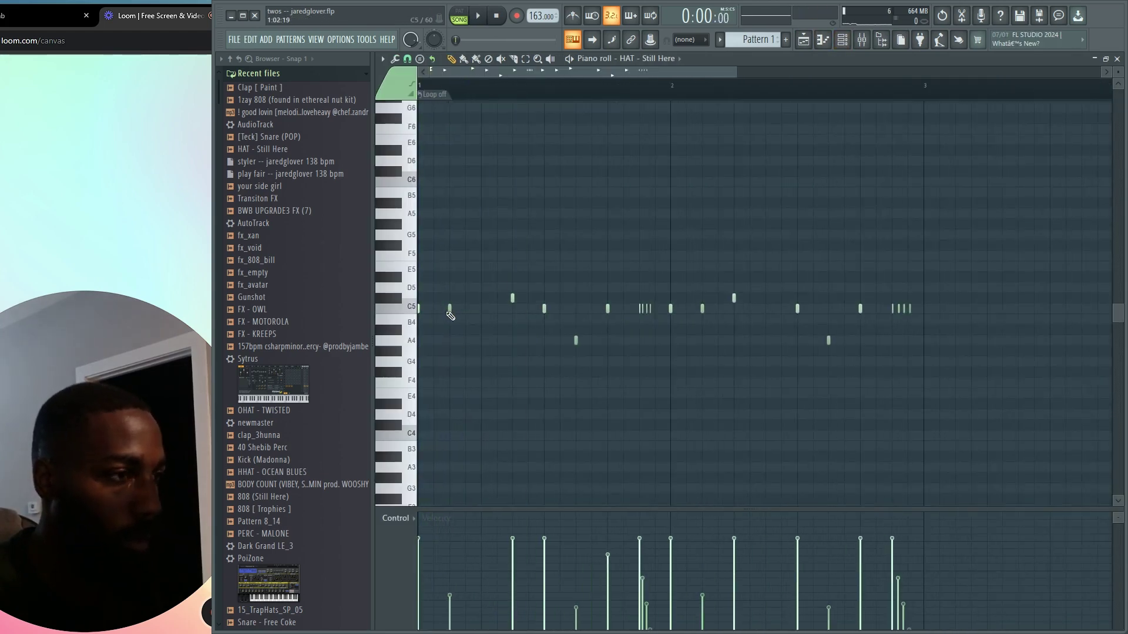
{"action": "left_click_drag", "start_coordinate": [450, 310], "coordinate": [482, 316], "text": "shift"}
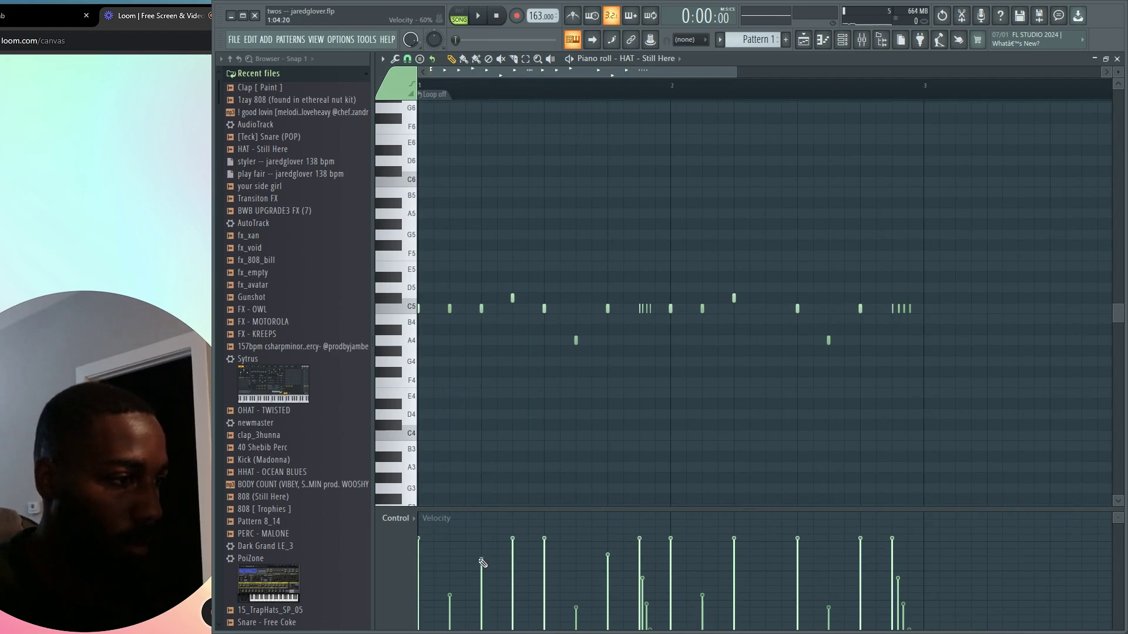
{"action": "key", "text": "space"}
{"action": "key", "text": "space"}
Replace the copied C5 hat hit with a G4 note at the same position and lower its velocity during playback.
{"action": "left_click", "coordinate": [481, 402]}
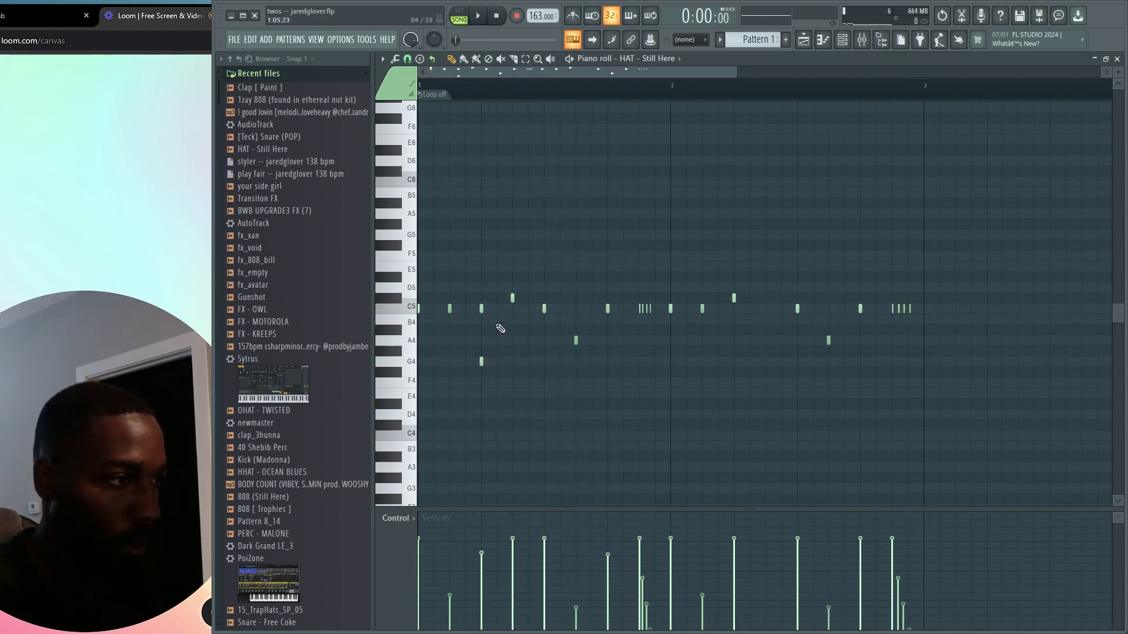
{"action": "right_click", "coordinate": [481, 305]}
{"action": "key", "text": "space"}
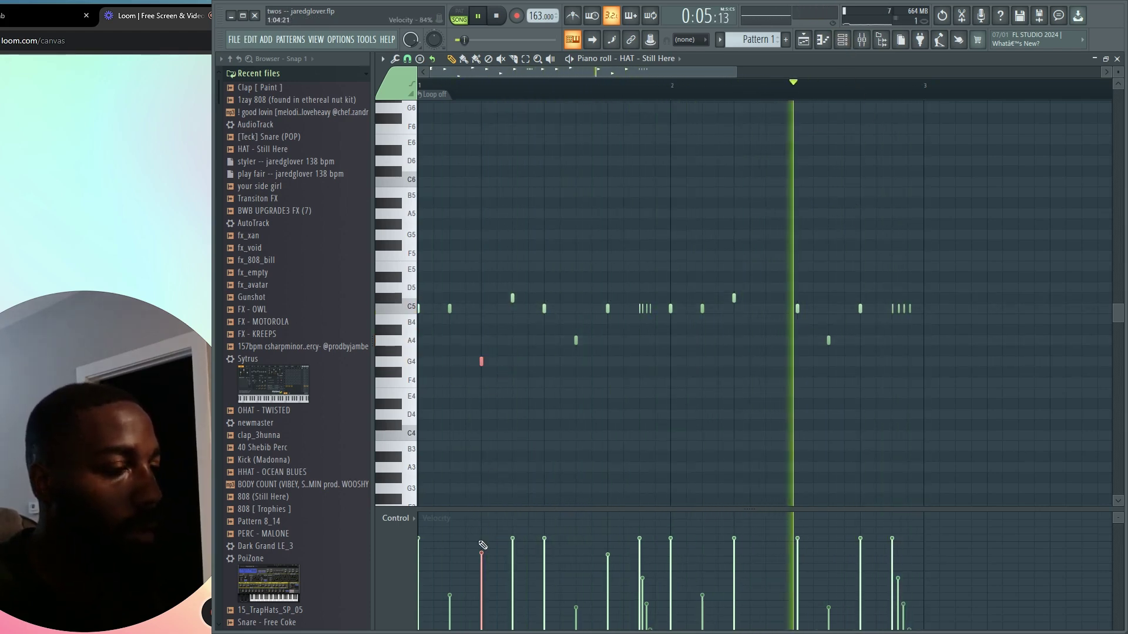
{"action": "left_click", "coordinate": [481, 569]}
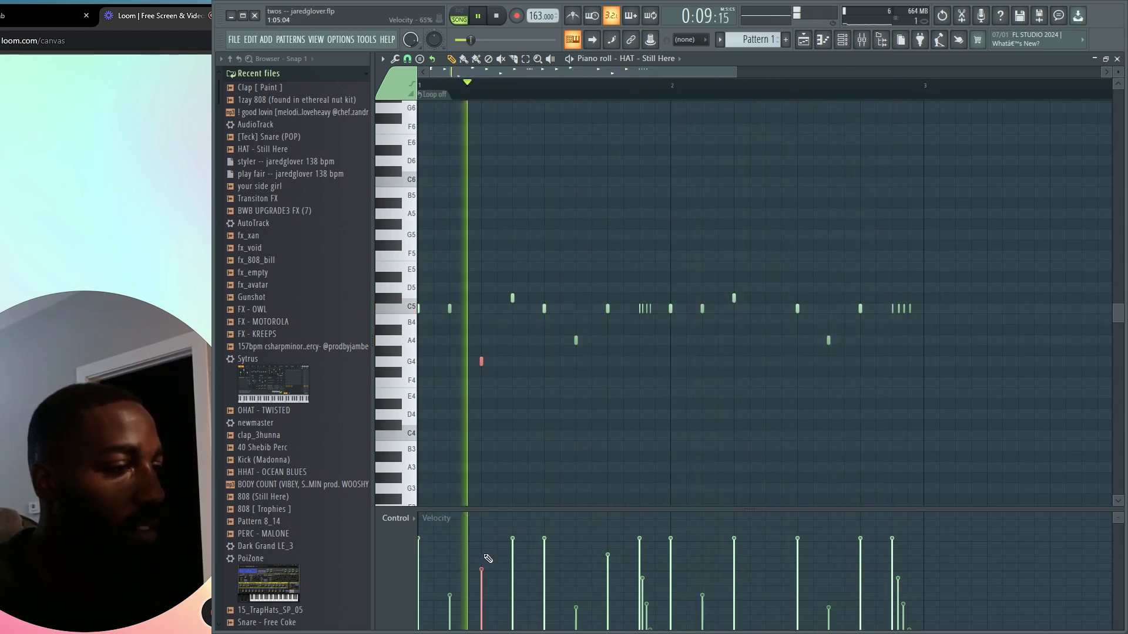
Lower the project tempo to 137 BPM, checking it with playback.
{"action": "key", "text": "F6"}
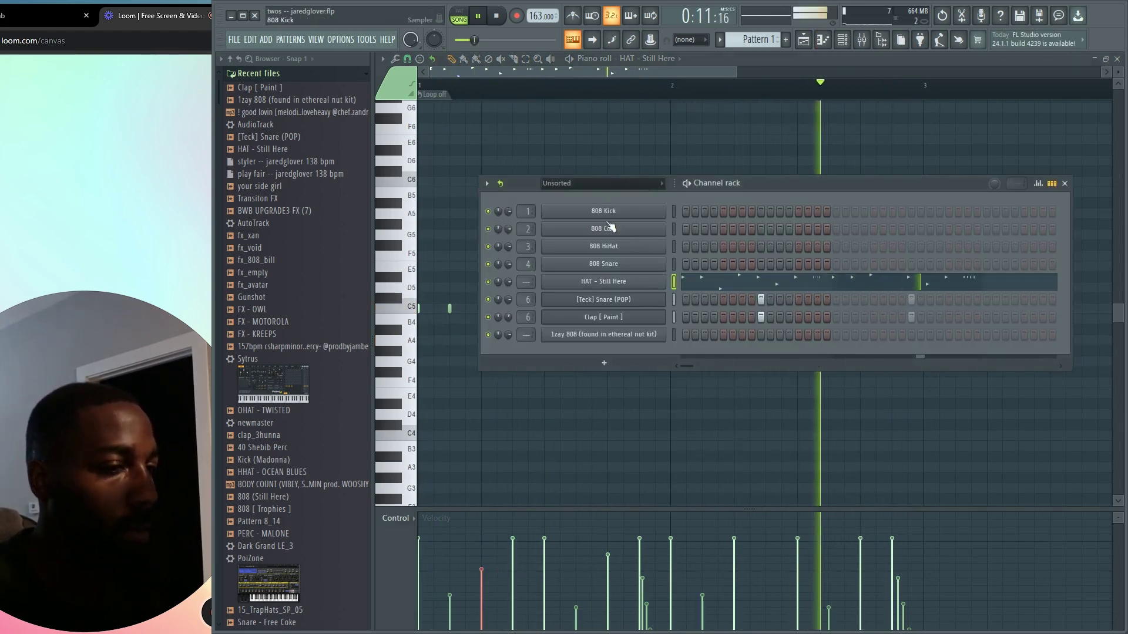
{"action": "left_click_drag", "start_coordinate": [534, 9], "coordinate": [533, 14]}
{"action": "key", "text": "space"}
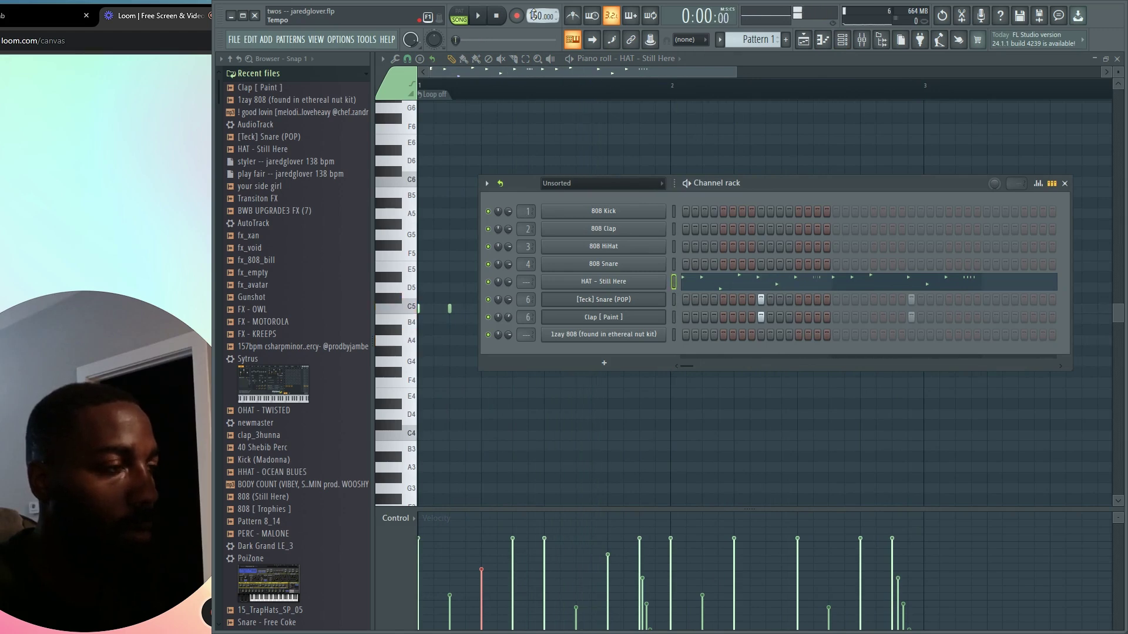
{"action": "key", "text": "space"}
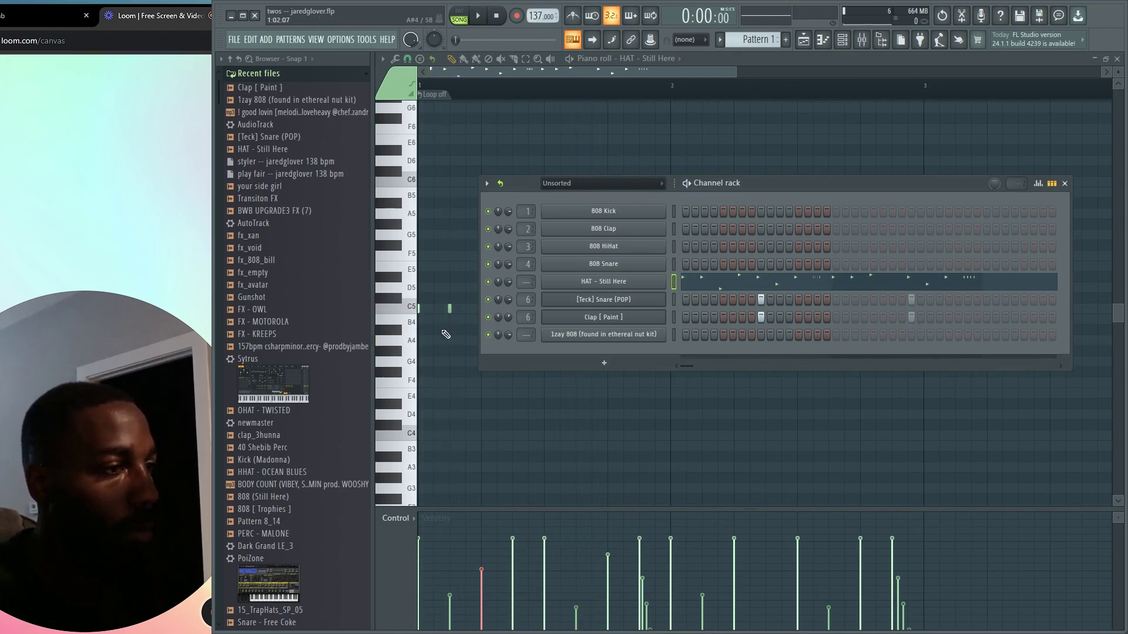
{"action": "key", "text": "F6"}
{"action": "key", "text": "space"}
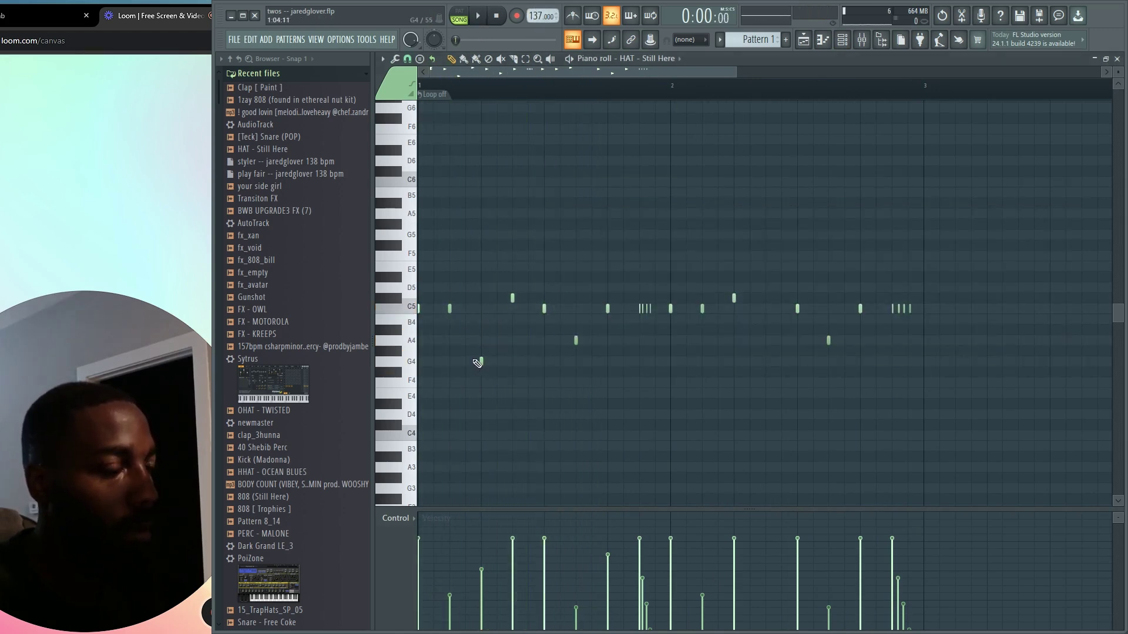
Try Pattern 1 without the G4 hat note, then undo the deletion.
{"action": "right_click", "coordinate": [480, 362]}
{"action": "key", "text": "space"}
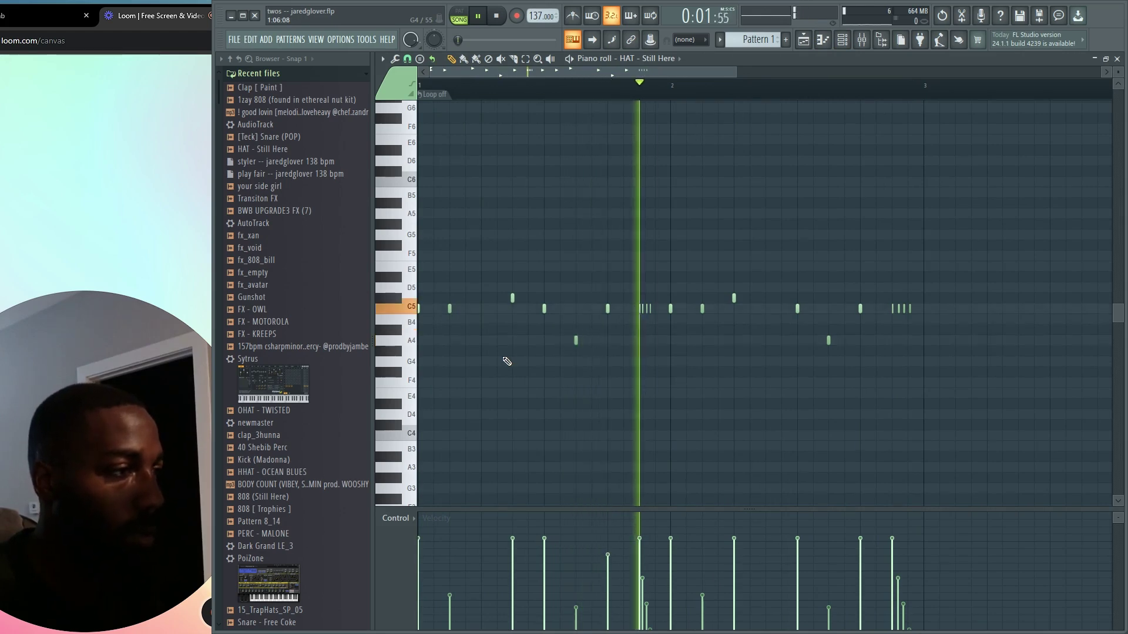
{"action": "key", "text": "ctrl+z"}
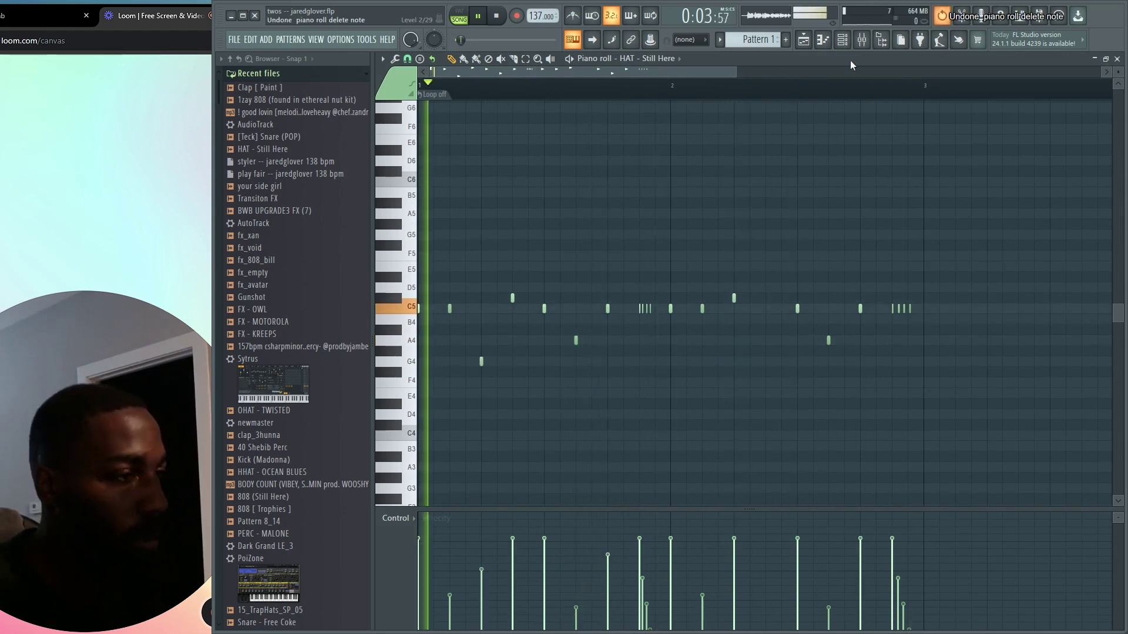
Stop playback and make the Pattern 1 clip at bar 3 on Track 5 unique as Pattern 2.
{"action": "left_click", "coordinate": [804, 40]}
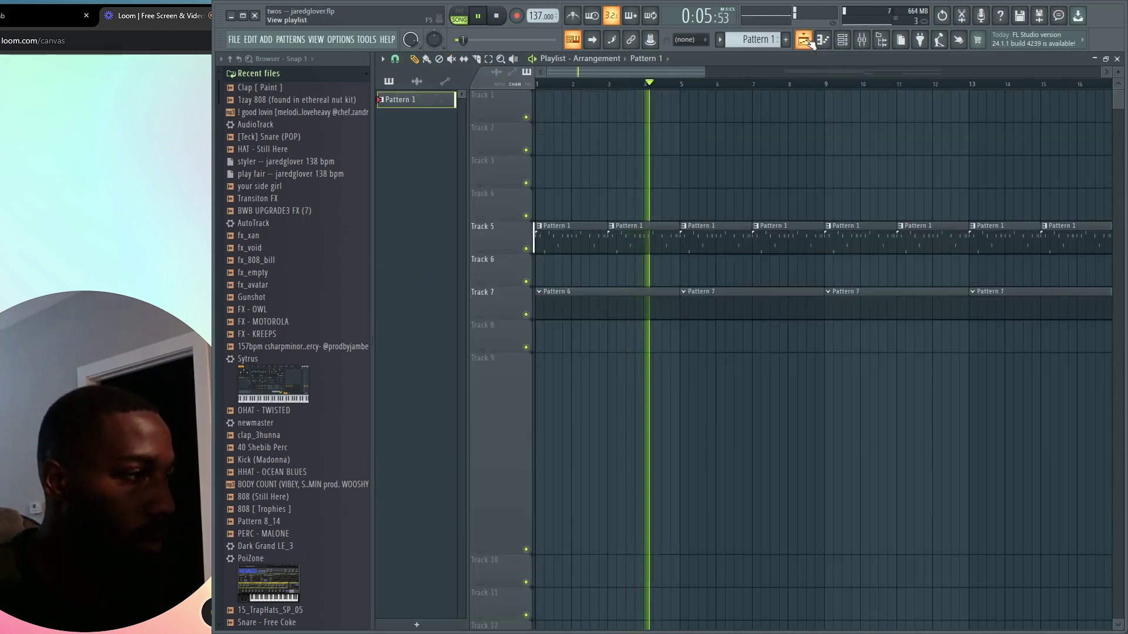
{"action": "key", "text": "space"}
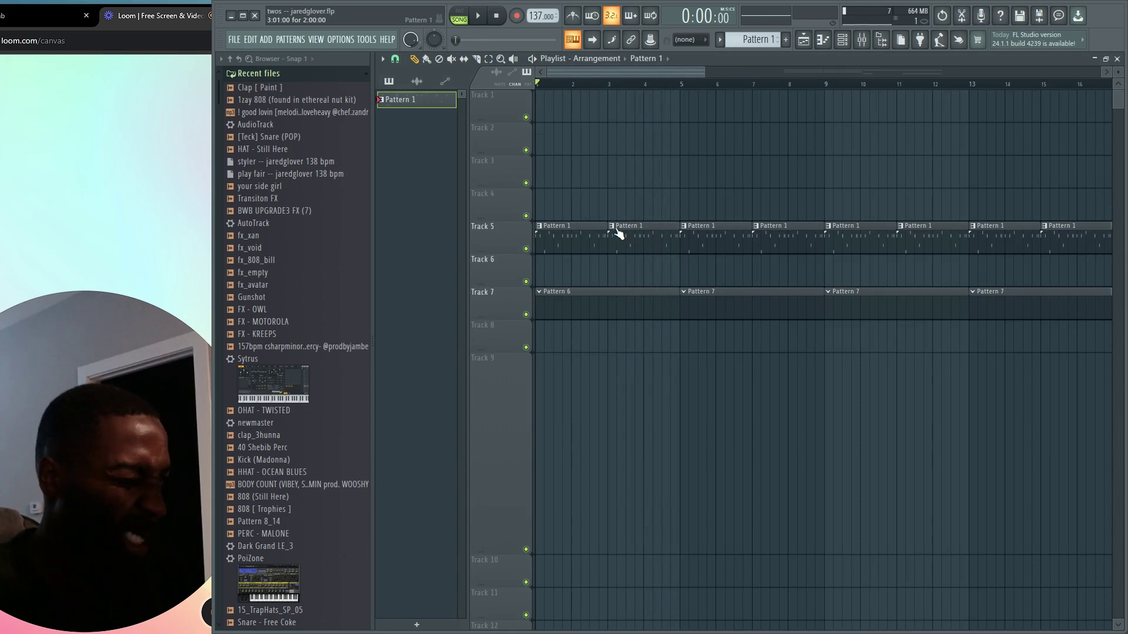
{"action": "left_click", "coordinate": [611, 226]}
{"action": "left_click", "coordinate": [644, 256]}
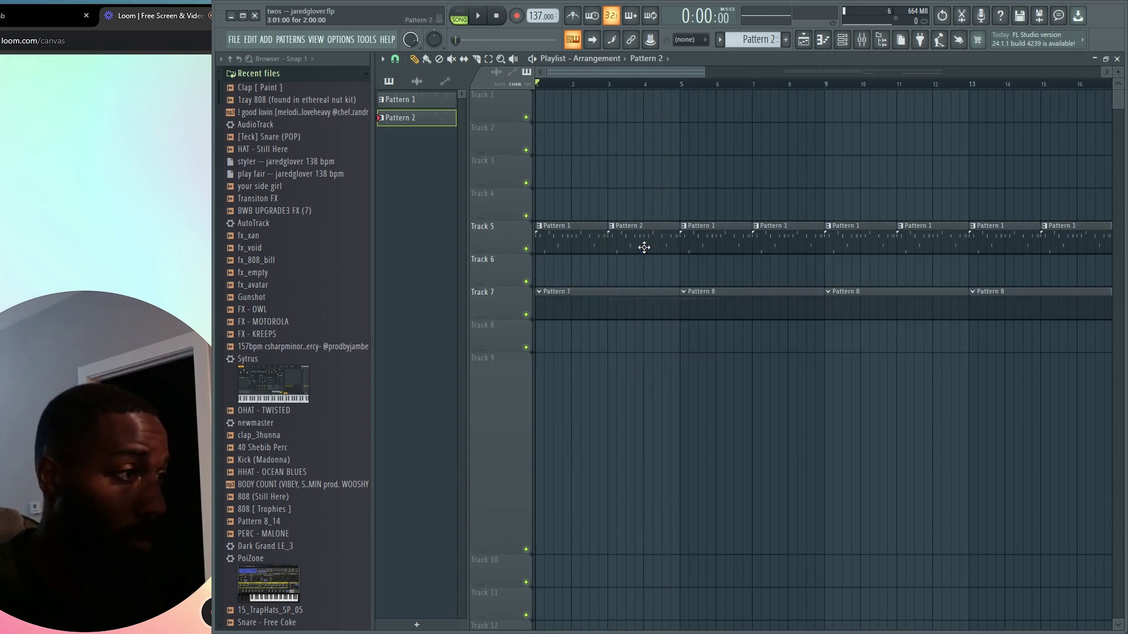
Delete the G4 hat note from Pattern 1, start playback and return to the playlist.
{"action": "double_click", "coordinate": [566, 244]}
{"action": "key", "text": "space"}
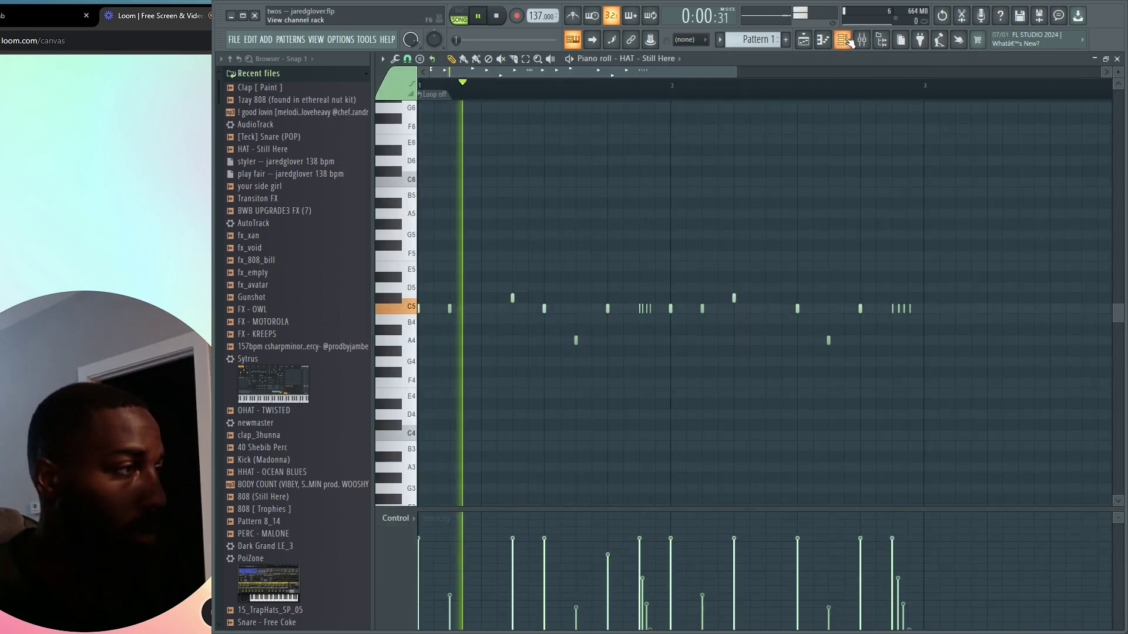
{"action": "left_click", "coordinate": [805, 41]}
Delete the Track 5 clips after the first Pattern 1 and Pattern 2 pair, and every clip from bar 25 onward.
{"action": "scroll", "coordinate": [850, 232], "scroll_direction": "down", "scroll_amount": 3}
{"action": "left_click_drag", "start_coordinate": [851, 233], "coordinate": [672, 252]}
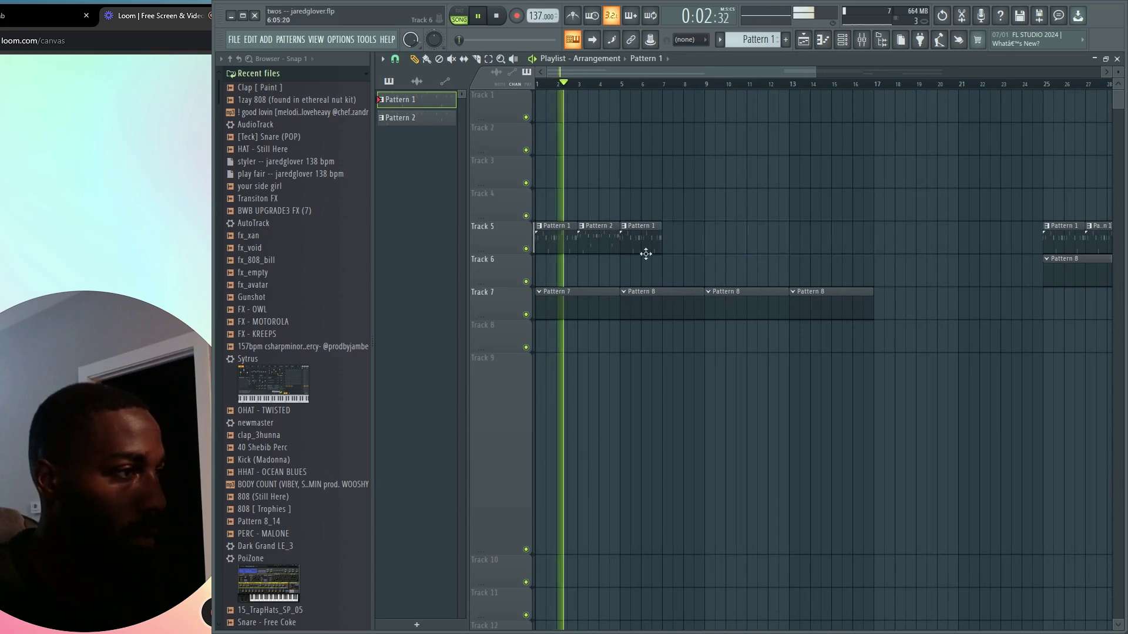
{"action": "right_click", "coordinate": [638, 240]}
{"action": "scroll", "coordinate": [905, 200], "scroll_direction": "down", "scroll_amount": 3}
{"action": "mouse_move", "coordinate": [1021, 155]}
{"action": "left_mouse_down"}
{"action": "mouse_move", "coordinate": [812, 351]}
{"action": "mouse_move", "coordinate": [801, 348]}
{"action": "left_mouse_up"}
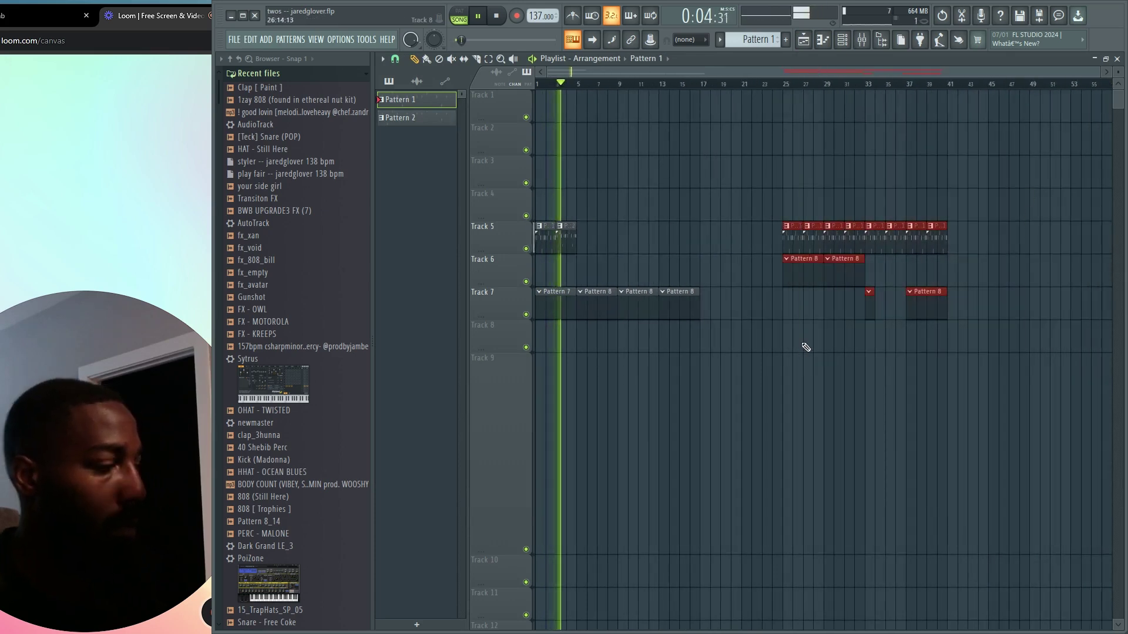
{"action": "key", "text": "Delete"}
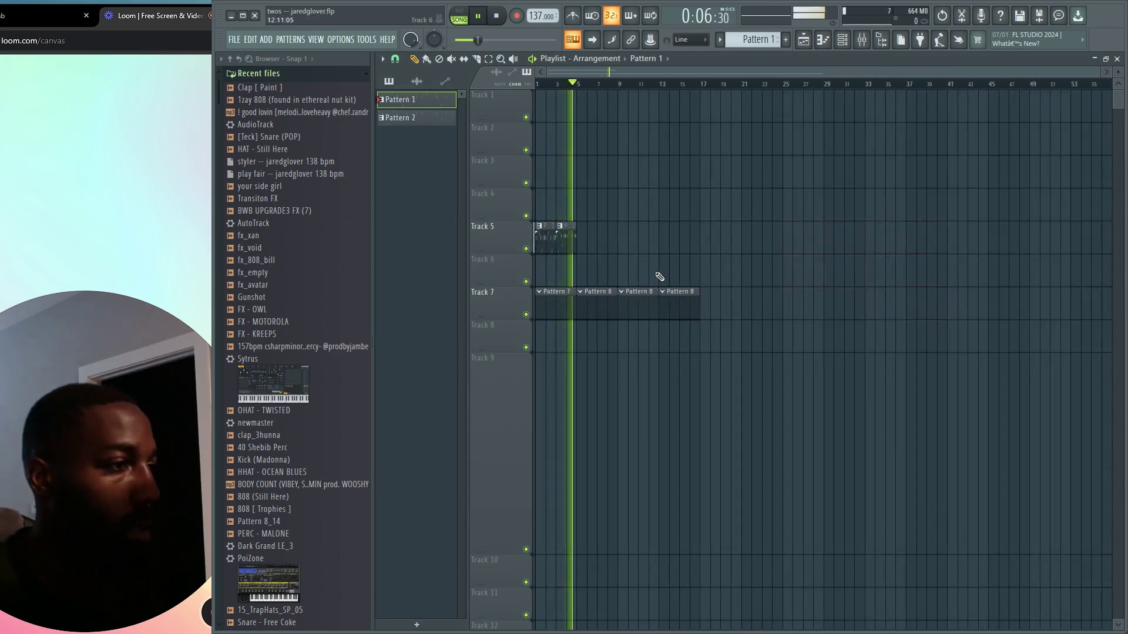
Undo the accidental clip deletion on Track 7 and duplicate the Pattern 1 and Pattern 2 pair on Track 5 to bar 5.
{"action": "left_click_drag", "start_coordinate": [696, 293], "coordinate": [596, 308]}
{"action": "key", "text": "ctrl+z"}
{"action": "left_click_drag", "start_coordinate": [586, 270], "coordinate": [538, 238]}
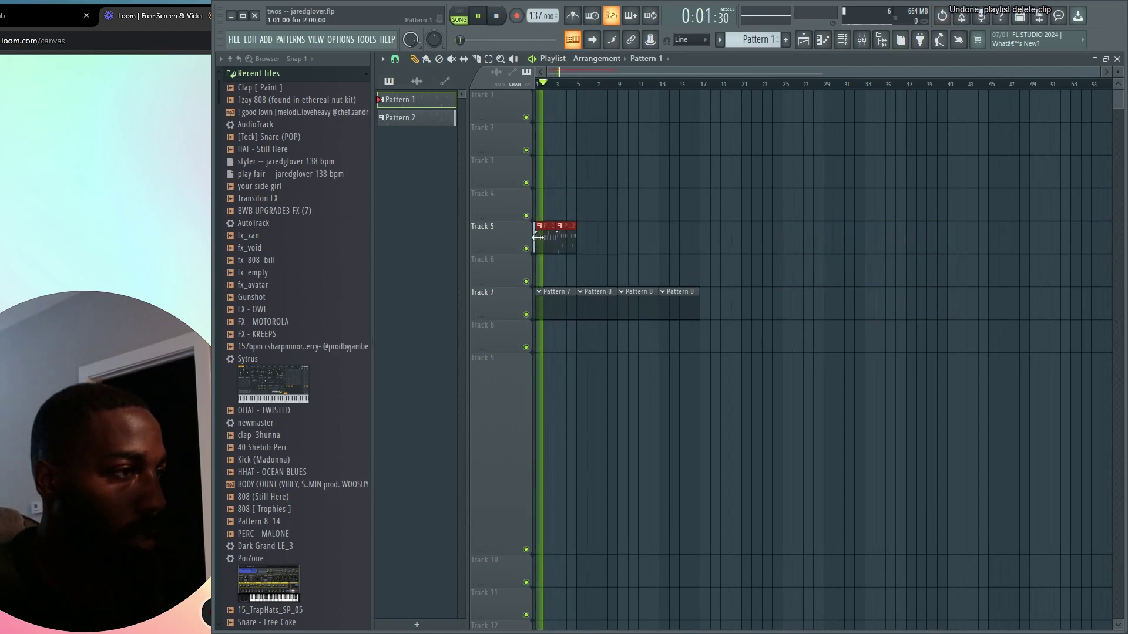
{"action": "key", "text": "ctrl+b"}
Replace the last two Pattern 8 clips on Track 7 by duplicating the first eight bars of Tracks 5 and 7 at bar 9, and play the result.
{"action": "right_click", "coordinate": [633, 297]}
{"action": "right_click", "coordinate": [671, 302]}
{"action": "left_click_drag", "start_coordinate": [653, 310], "coordinate": [557, 301]}
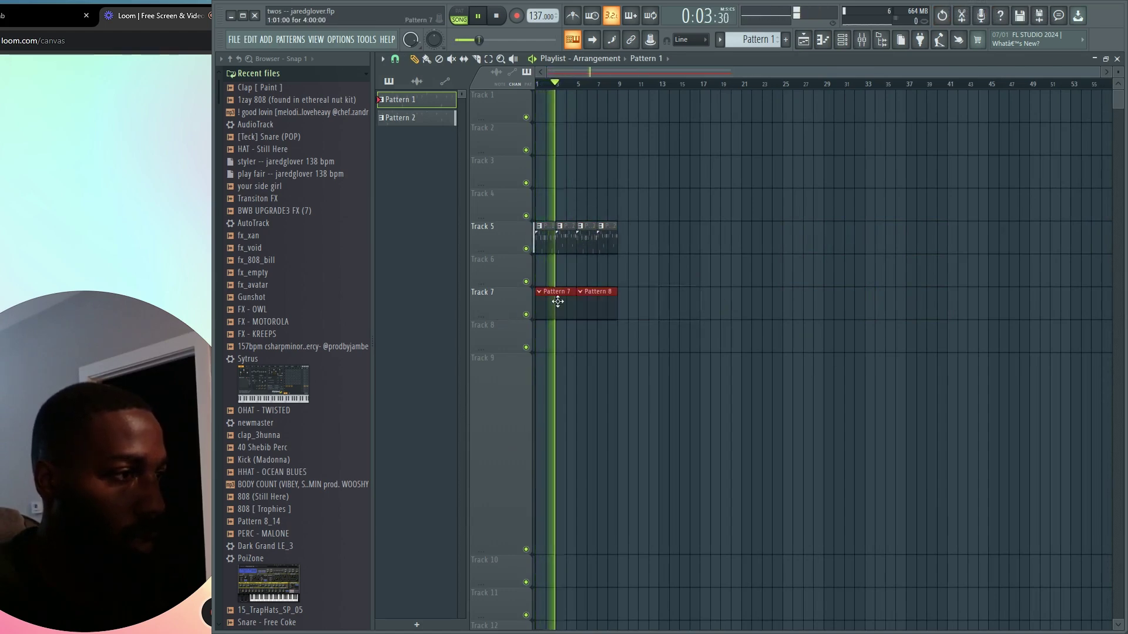
{"action": "left_click_drag", "start_coordinate": [663, 236], "coordinate": [492, 330]}
{"action": "left_click_drag", "start_coordinate": [562, 304], "coordinate": [637, 304]}
{"action": "key", "text": "ctrl+d"}
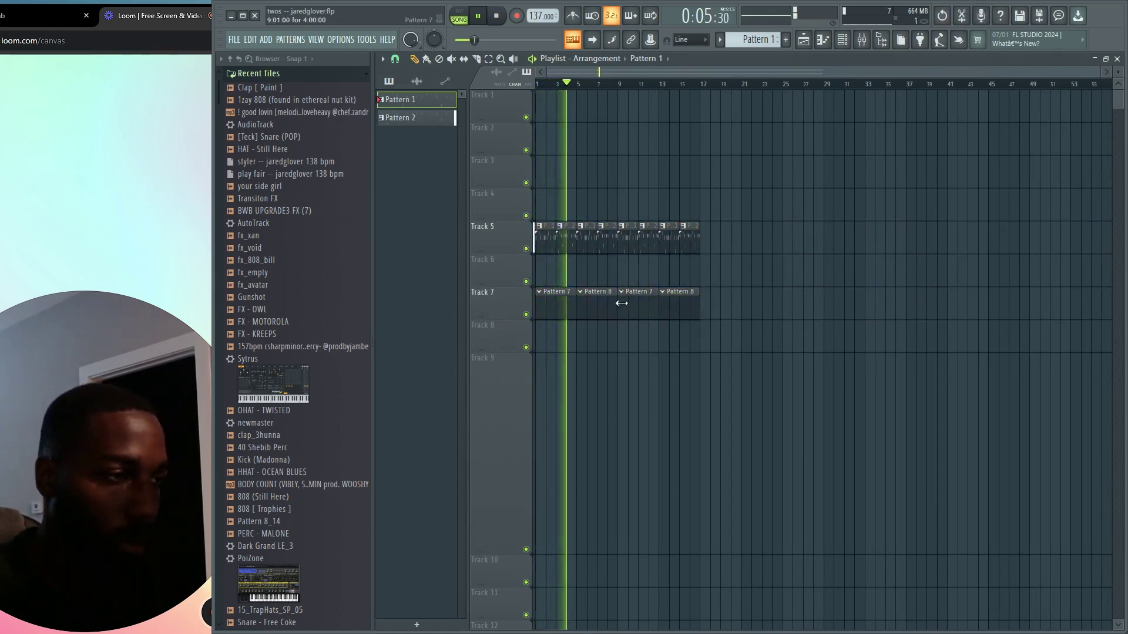
{"action": "key", "text": "space"}
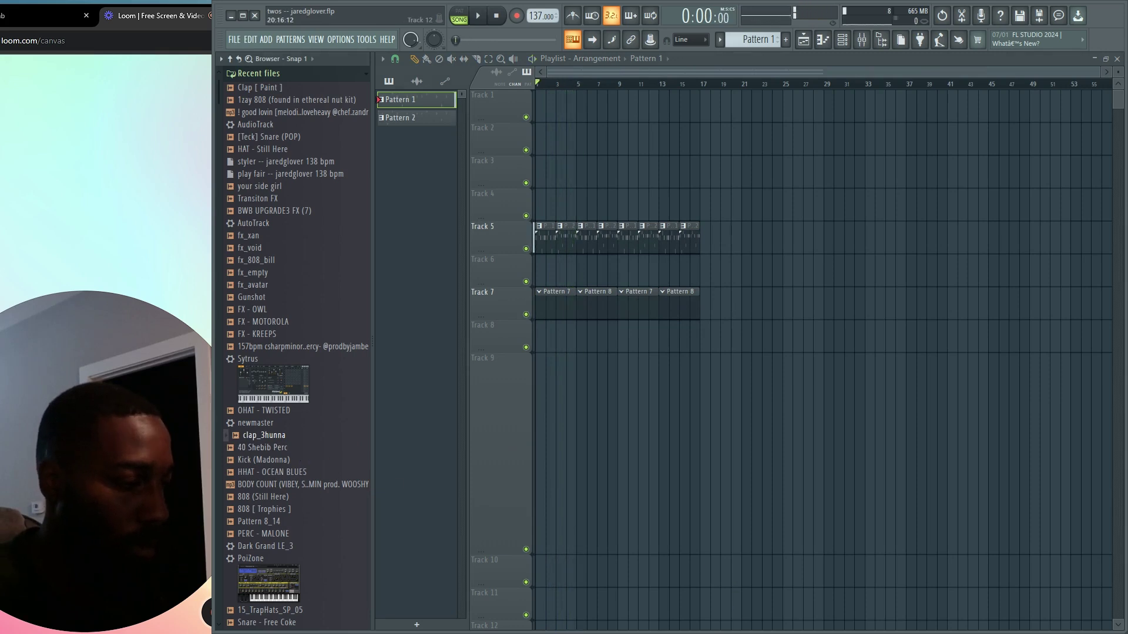
{"action": "key", "text": "space"}
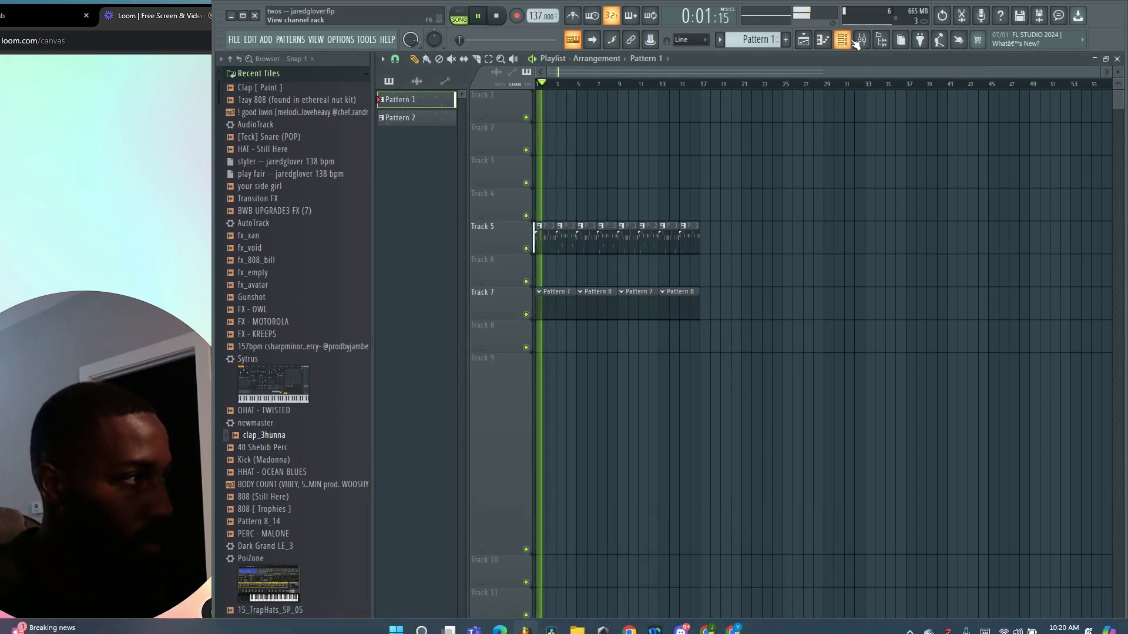
Look over the mixer and channel rack while the arrangement plays, return to the playlist and stop playback.
{"action": "left_click", "coordinate": [859, 40]}
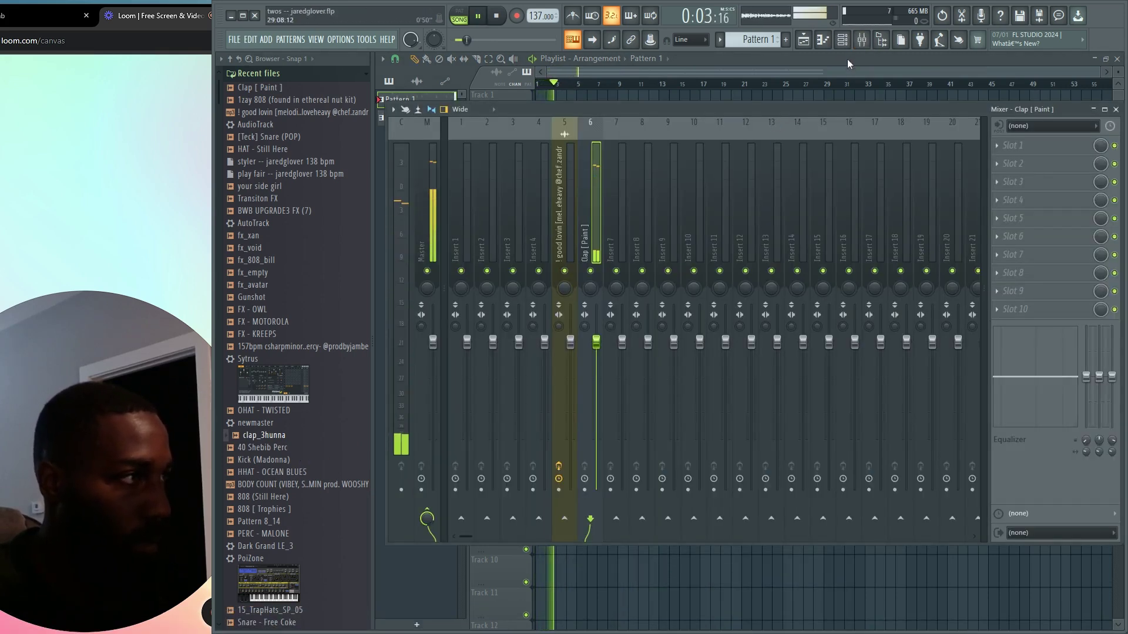
{"action": "left_click", "coordinate": [842, 41]}
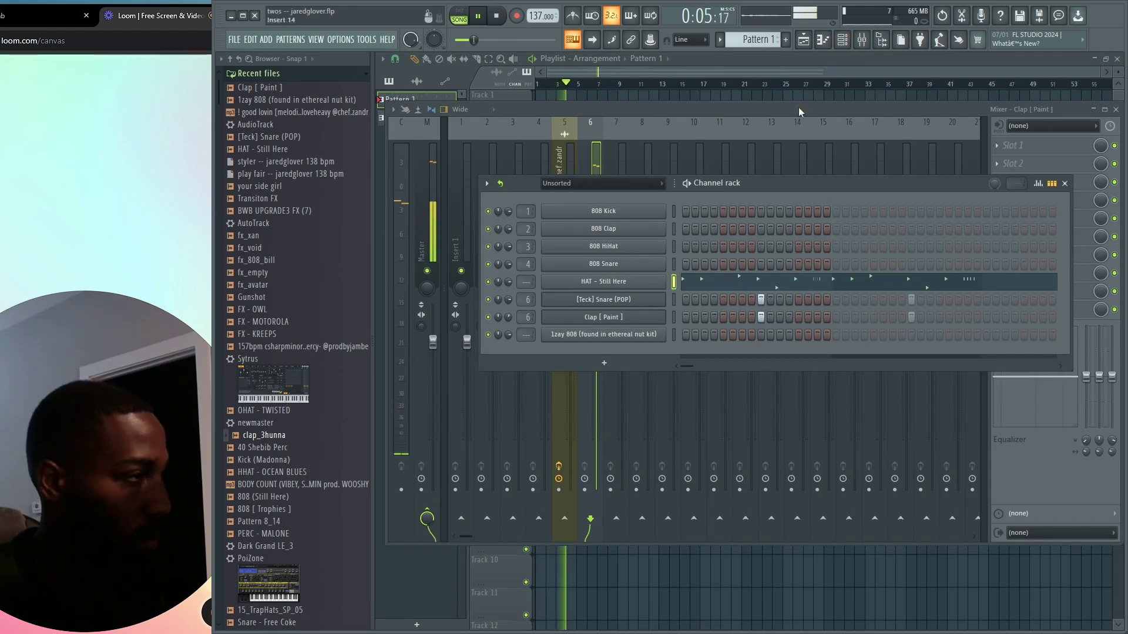
{"action": "left_click", "coordinate": [811, 45]}
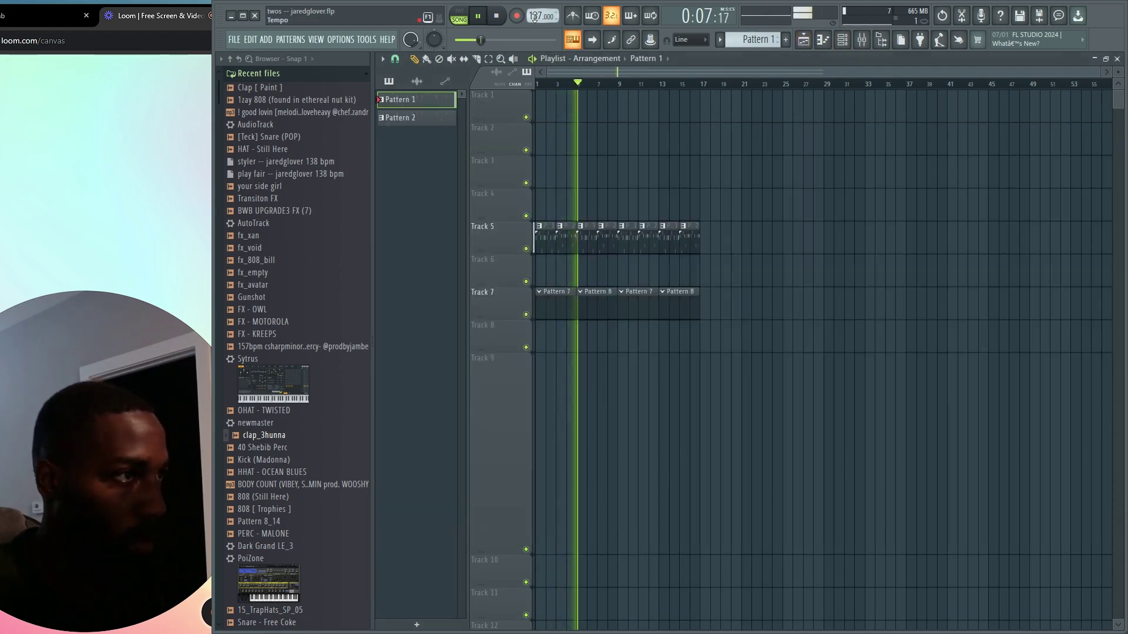
{"action": "key", "text": "space"}
Switch to Discord and audition the loops in the random-loops channel down to LETTING YOU GO [PAIN-POP-MELODIC].
{"action": "left_click", "coordinate": [684, 621]}
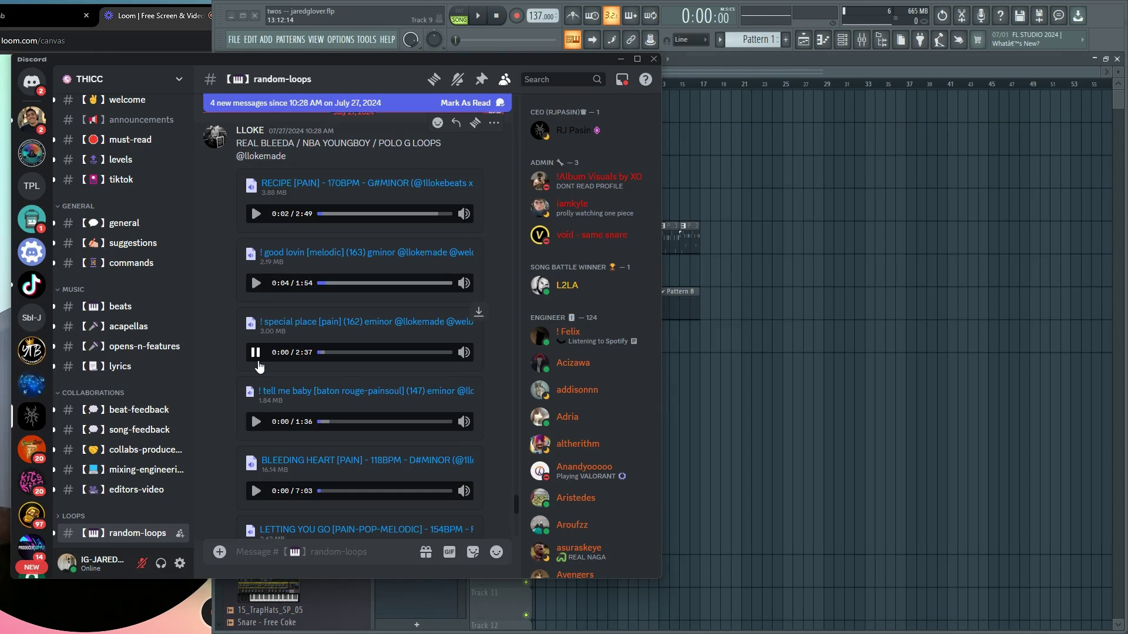
{"action": "scroll", "coordinate": [257, 428], "scroll_direction": "down", "scroll_amount": 2}
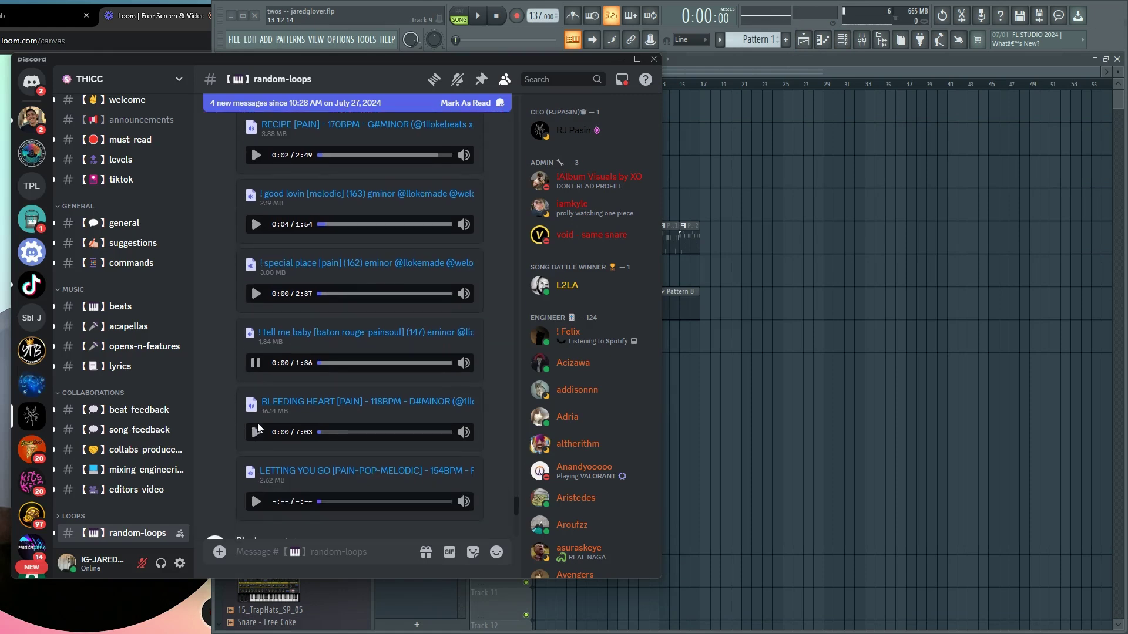
{"action": "left_click", "coordinate": [256, 433]}
{"action": "scroll", "coordinate": [254, 433], "scroll_direction": "down", "scroll_amount": 2}
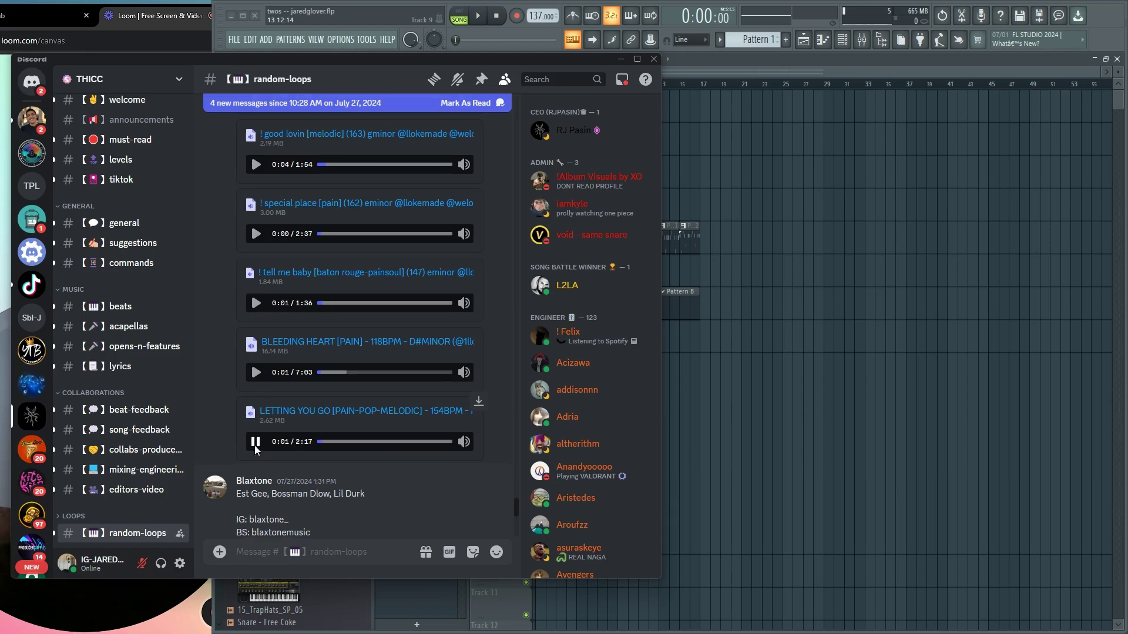
{"action": "scroll", "coordinate": [267, 376], "scroll_direction": "down", "scroll_amount": 2}
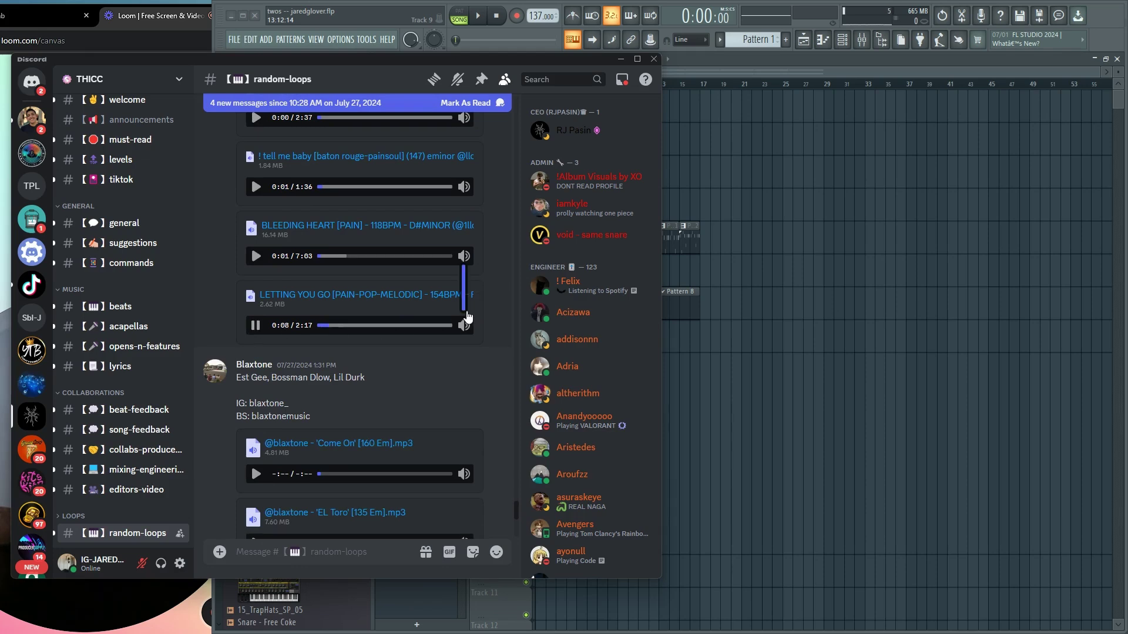
Download the LETTING YOU GO loop, drop the file into the FL Studio playlist and stop its Discord preview.
{"action": "left_click", "coordinate": [478, 286]}
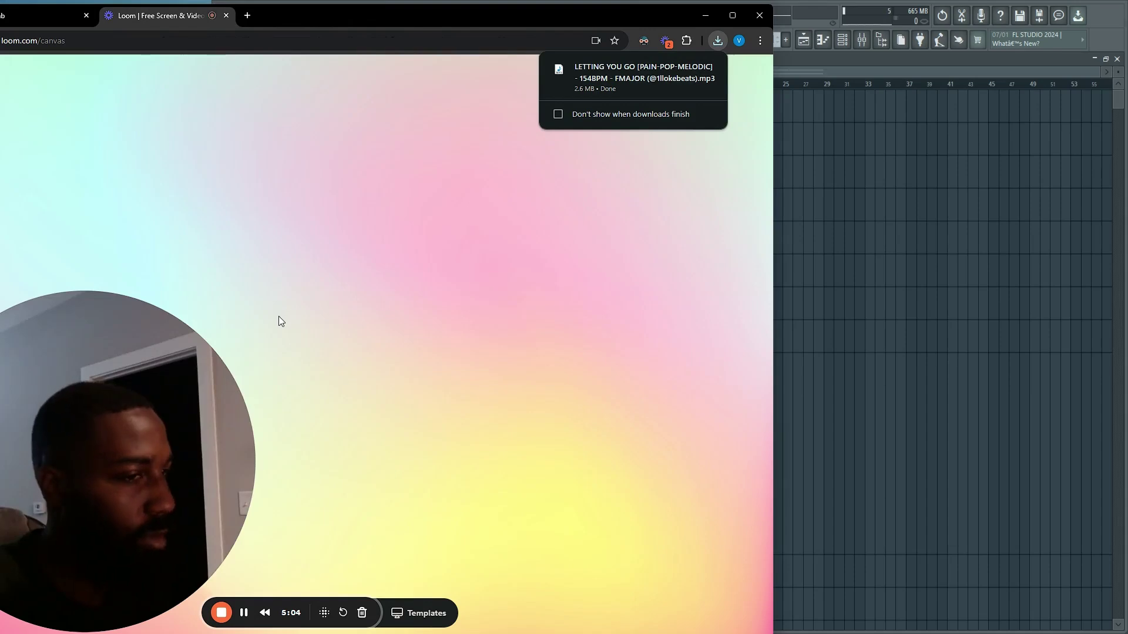
{"action": "left_click_drag", "start_coordinate": [600, 76], "coordinate": [930, 239]}
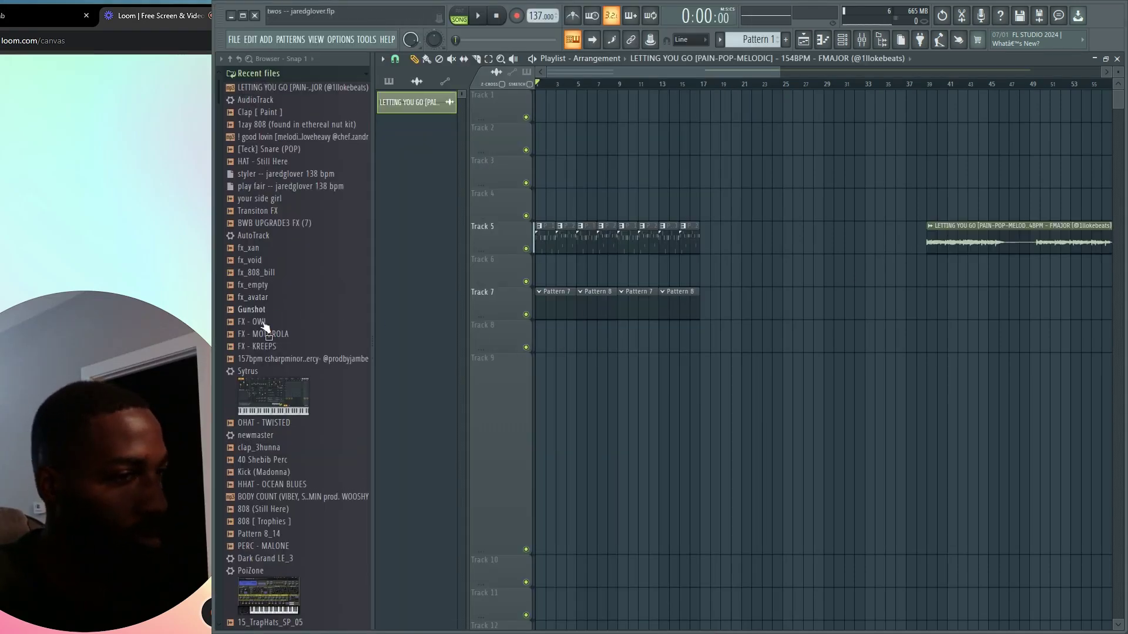
{"action": "left_click", "coordinate": [680, 621]}
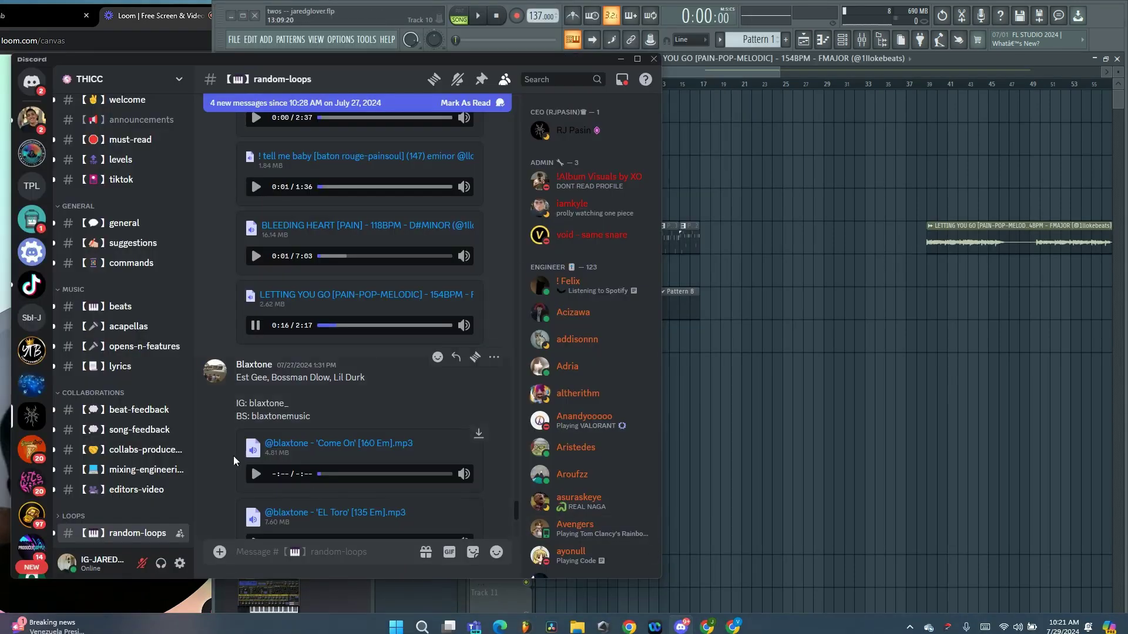
{"action": "left_click", "coordinate": [258, 331]}
{"action": "left_click", "coordinate": [842, 406]}
Move the LETTING YOU GO clip to the start of Track 9, set the tempo to 154 BPM and play.
{"action": "left_click_drag", "start_coordinate": [978, 239], "coordinate": [373, 522]}
{"action": "mouse_move", "coordinate": [532, 19]}
{"action": "left_mouse_down"}
{"action": "mouse_move", "coordinate": [548, 558]}
{"action": "mouse_move", "coordinate": [532, 21]}
{"action": "left_mouse_up"}
{"action": "key", "text": "space"}
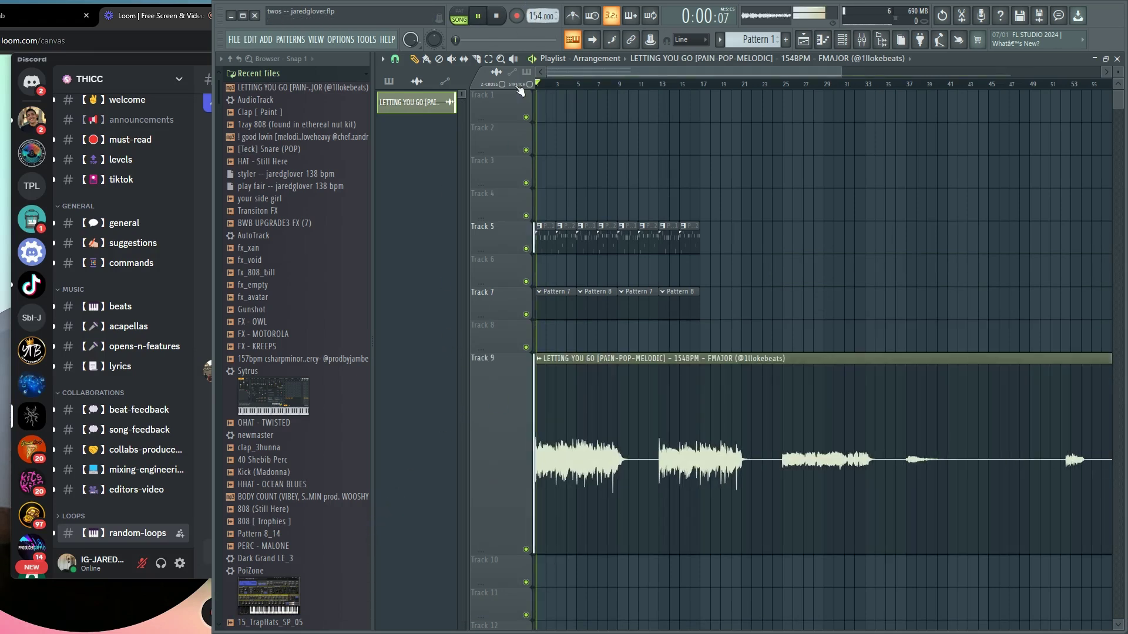
Set the LETTING YOU GO clip's time-stretching mode to Stretch.
{"action": "double_click", "coordinate": [580, 459]}
{"action": "left_click", "coordinate": [718, 223]}
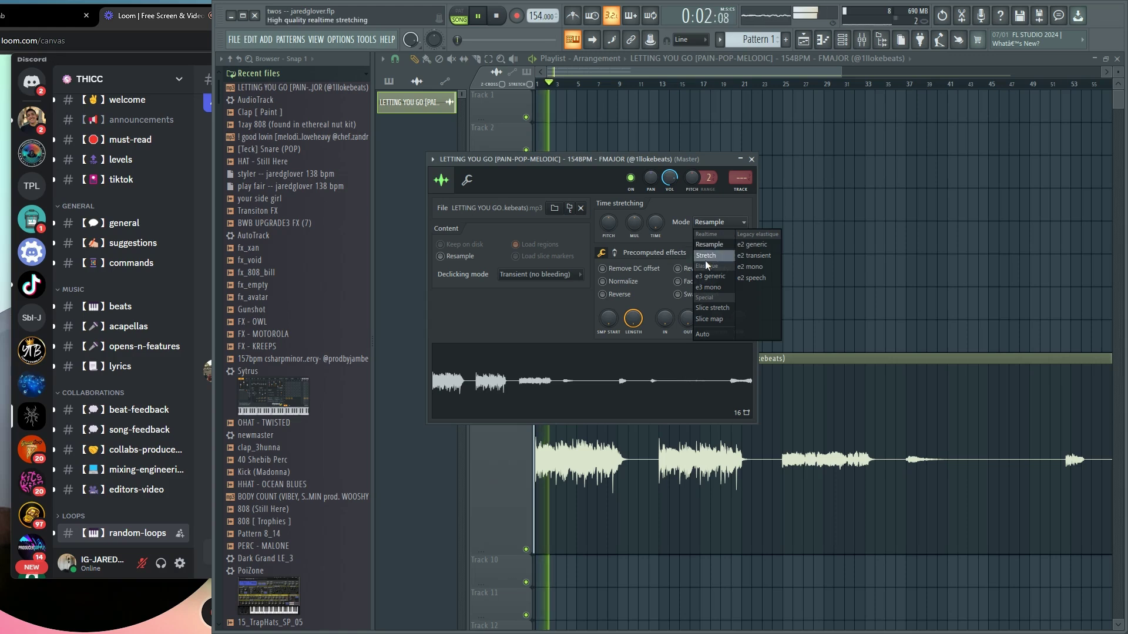
{"action": "left_click", "coordinate": [705, 259]}
Try a lower channel pitch on the LETTING YOU GO clip during playback, reset it and close the clip's settings.
{"action": "key", "text": "space"}
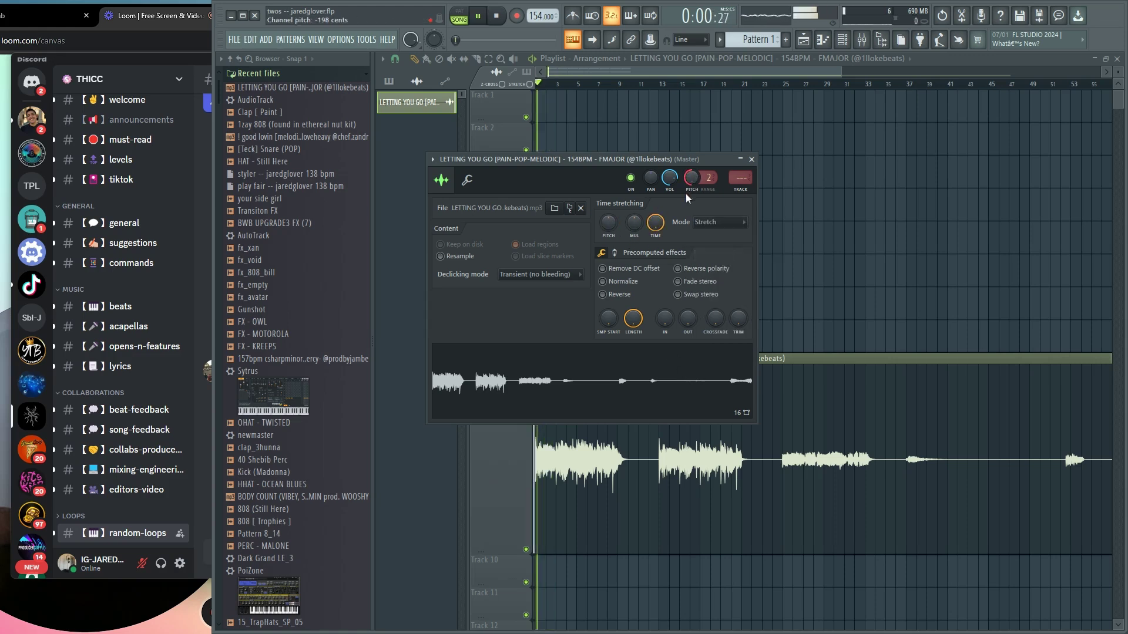
{"action": "left_click_drag", "start_coordinate": [686, 191], "coordinate": [702, 107]}
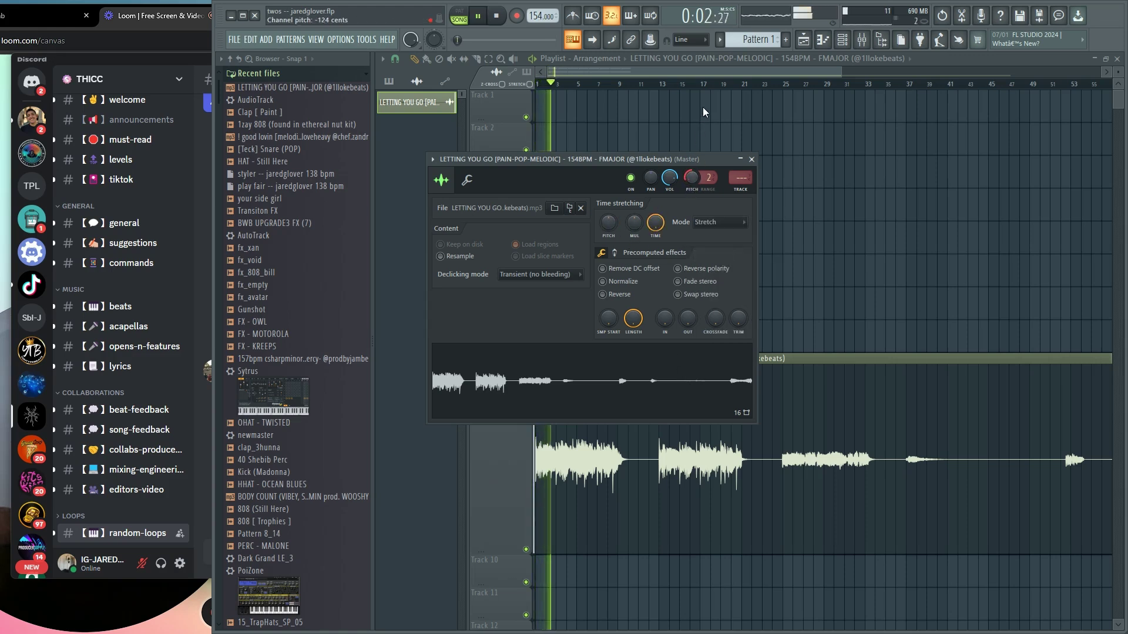
{"action": "right_click", "coordinate": [694, 179]}
{"action": "left_click", "coordinate": [702, 186]}
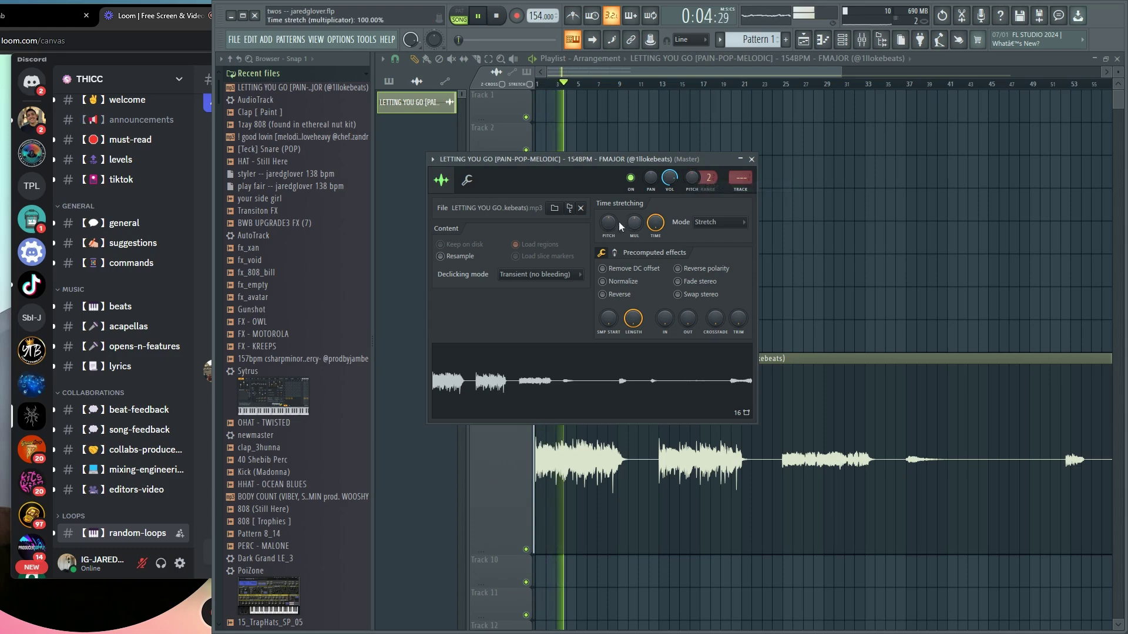
{"action": "left_click", "coordinate": [813, 430]}
Lower the LETTING YOU GO clip's time-stretching pitch shift to about -161 cents and stop playback.
{"action": "left_click", "coordinate": [825, 41]}
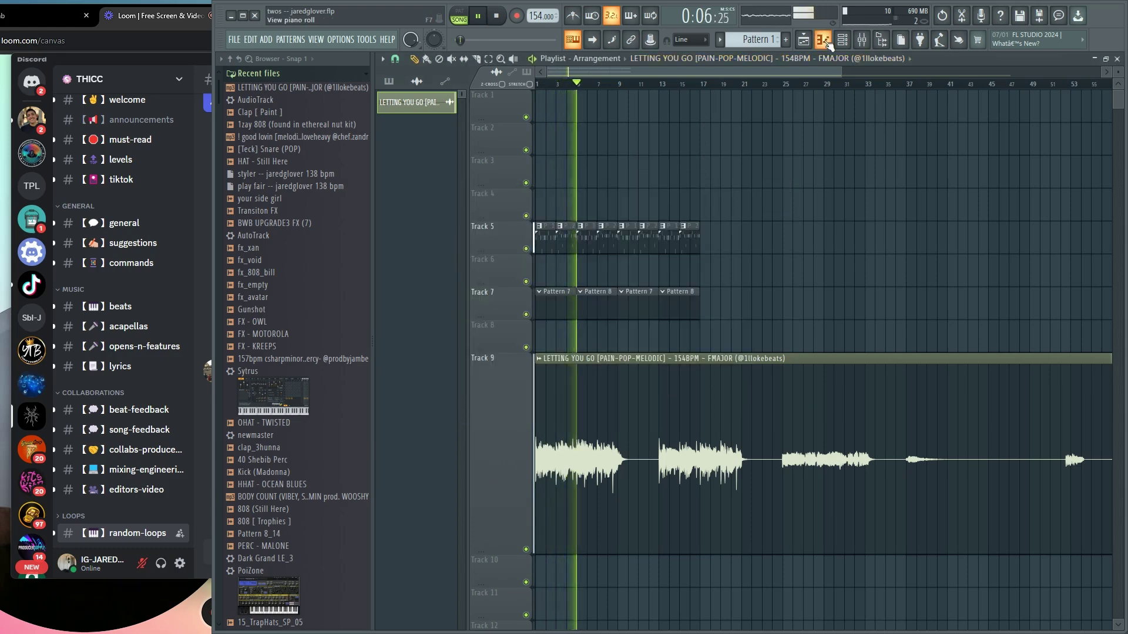
{"action": "left_click", "coordinate": [827, 42]}
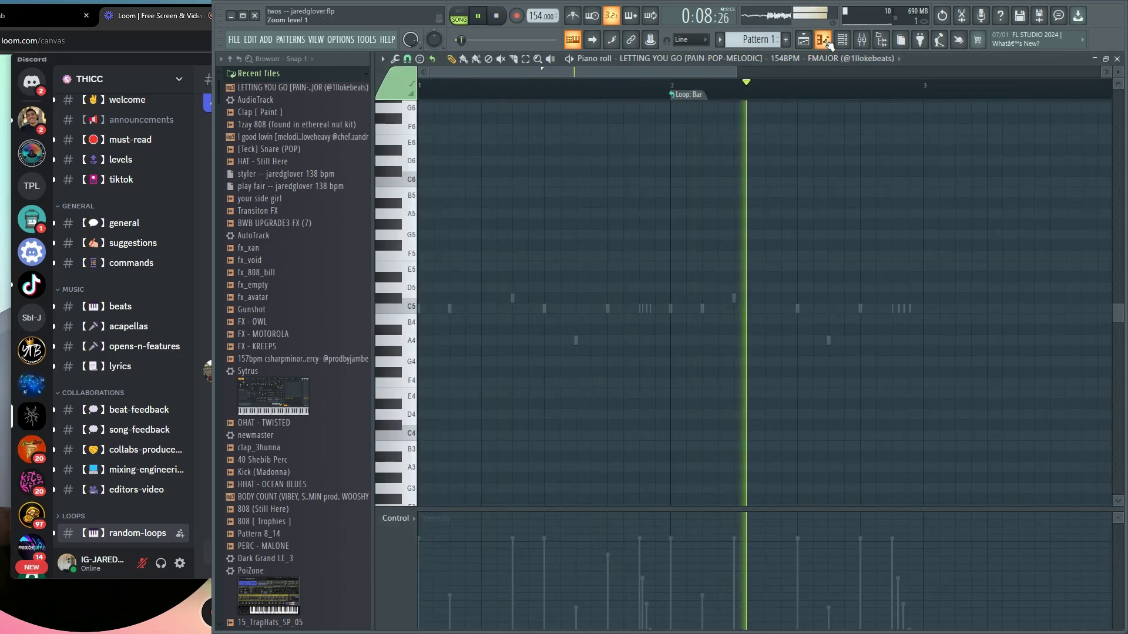
{"action": "left_click", "coordinate": [827, 42]}
{"action": "double_click", "coordinate": [672, 390]}
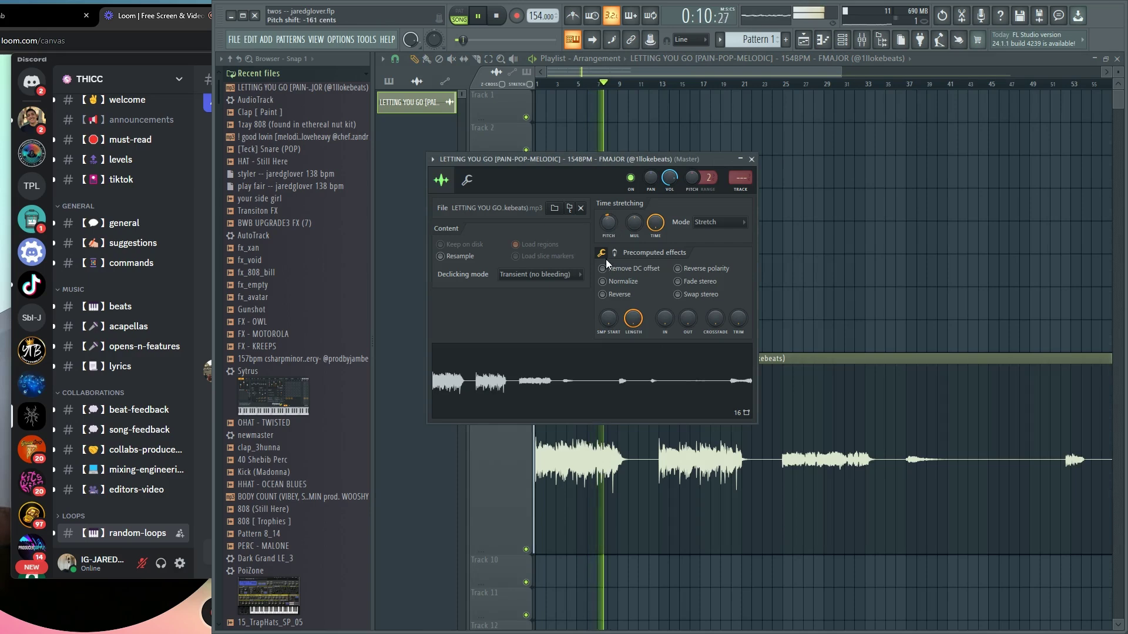
{"action": "key", "text": "space"}
{"action": "left_click", "coordinate": [751, 159]}
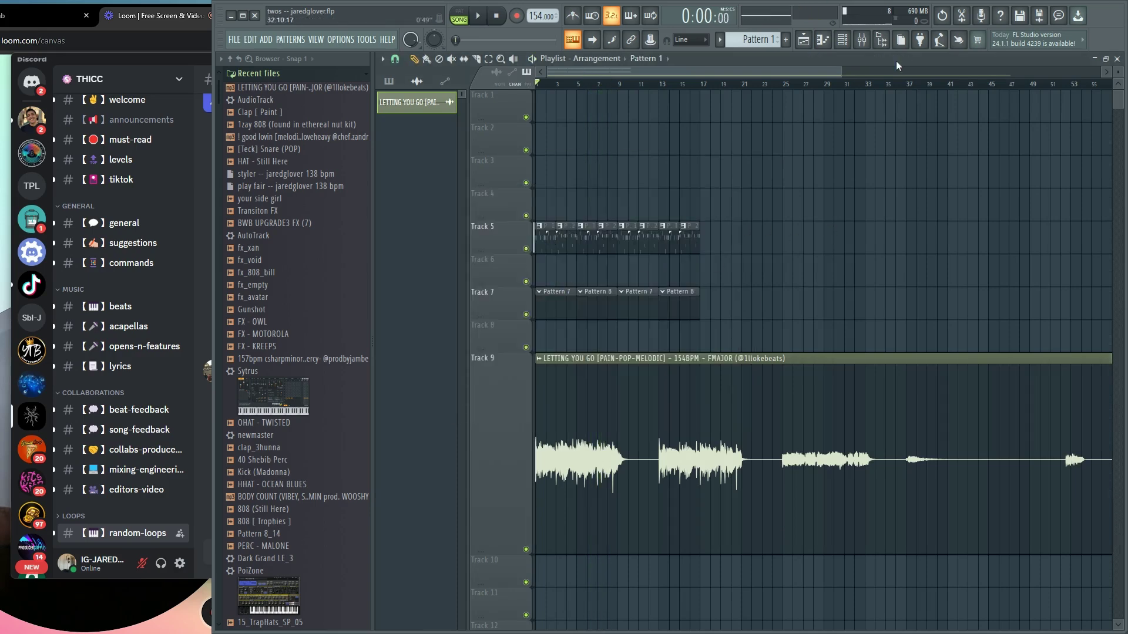
Show all channels in the channel rack and check the Clap [ Paint ] volume and sampler settings during playback.
{"action": "left_click", "coordinate": [849, 41]}
{"action": "left_click", "coordinate": [611, 184]}
{"action": "left_click", "coordinate": [611, 193]}
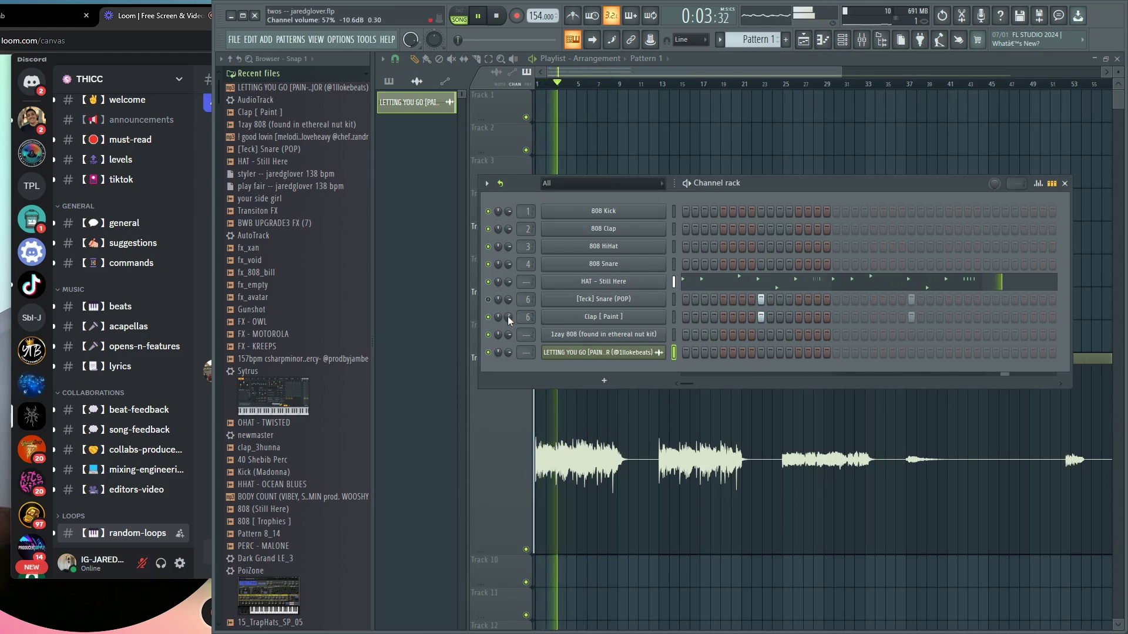
{"action": "left_click", "coordinate": [622, 317]}
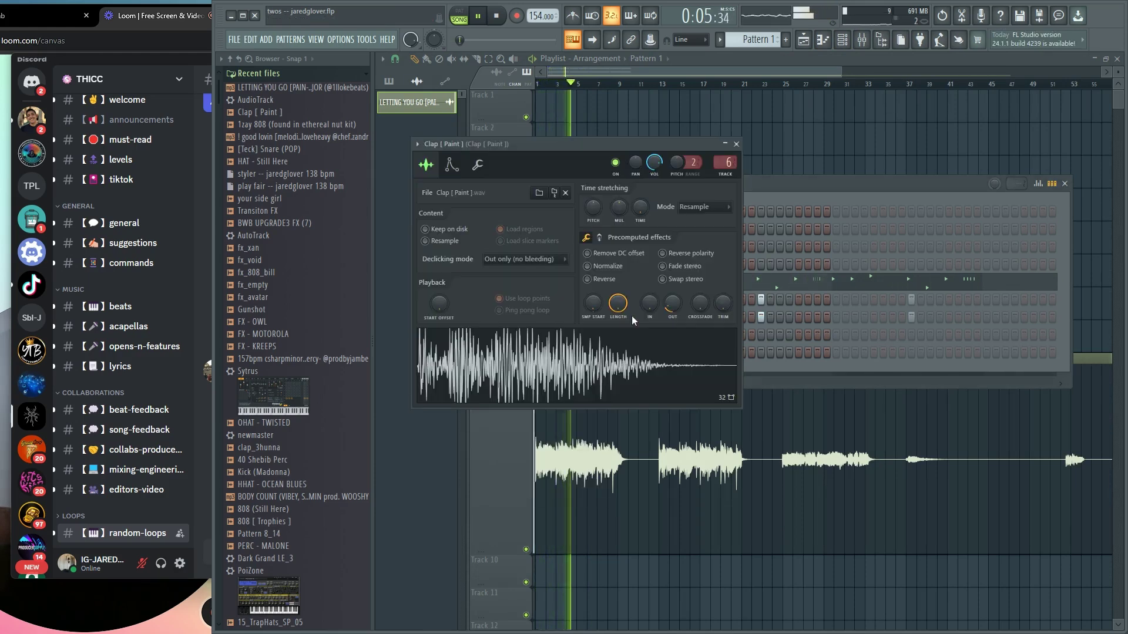
{"action": "left_click", "coordinate": [843, 181]}
{"action": "key", "text": "F5"}
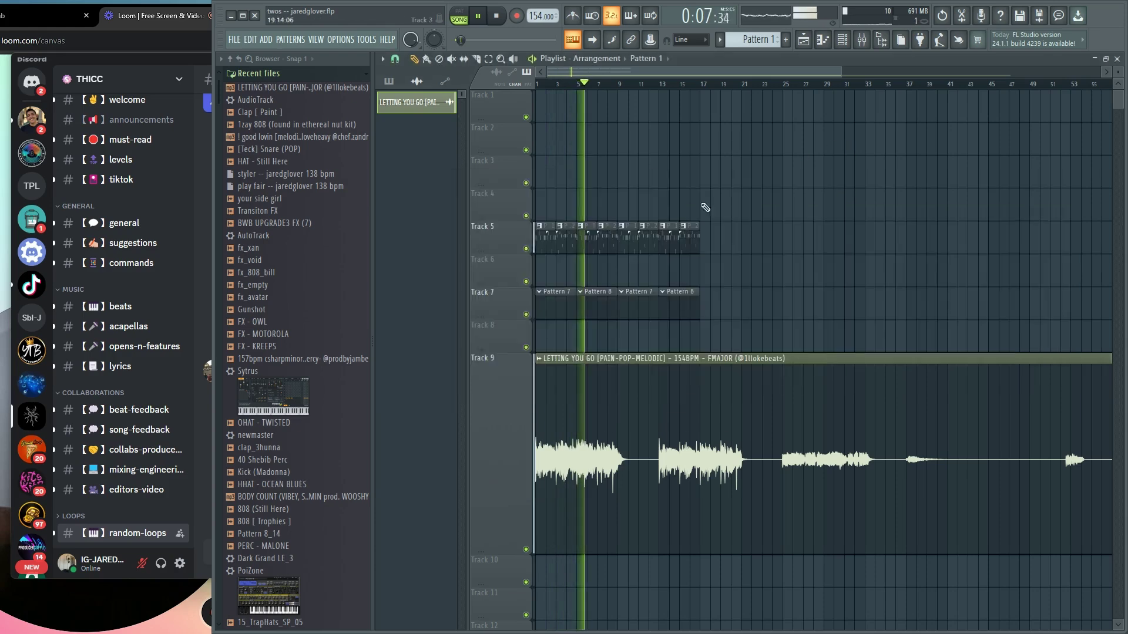
Delete the Pattern 7 and Pattern 8 clips from the first eight bars of Track 7 and make Pattern 7 active.
{"action": "right_click", "coordinate": [588, 306]}
{"action": "right_click", "coordinate": [561, 306]}
{"action": "double_click", "coordinate": [637, 301]}
Place a copy of the LETTING YOU GO clip on Track 8.
{"action": "left_click", "coordinate": [622, 429]}
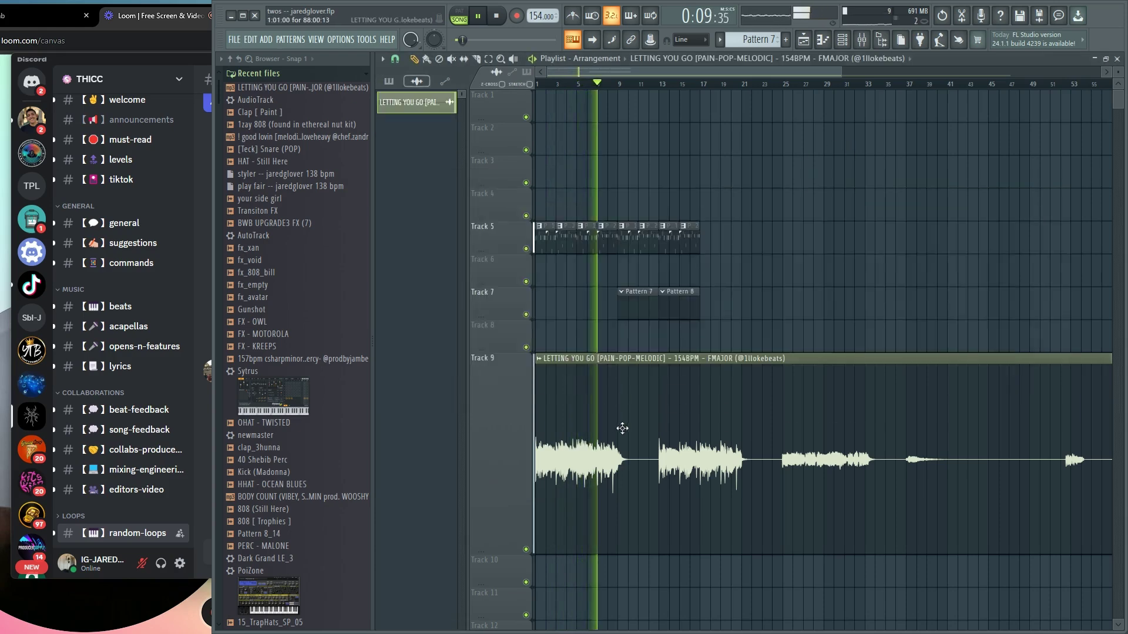
{"action": "left_click", "coordinate": [540, 339]}
{"action": "left_click_drag", "start_coordinate": [537, 341], "coordinate": [642, 341]}
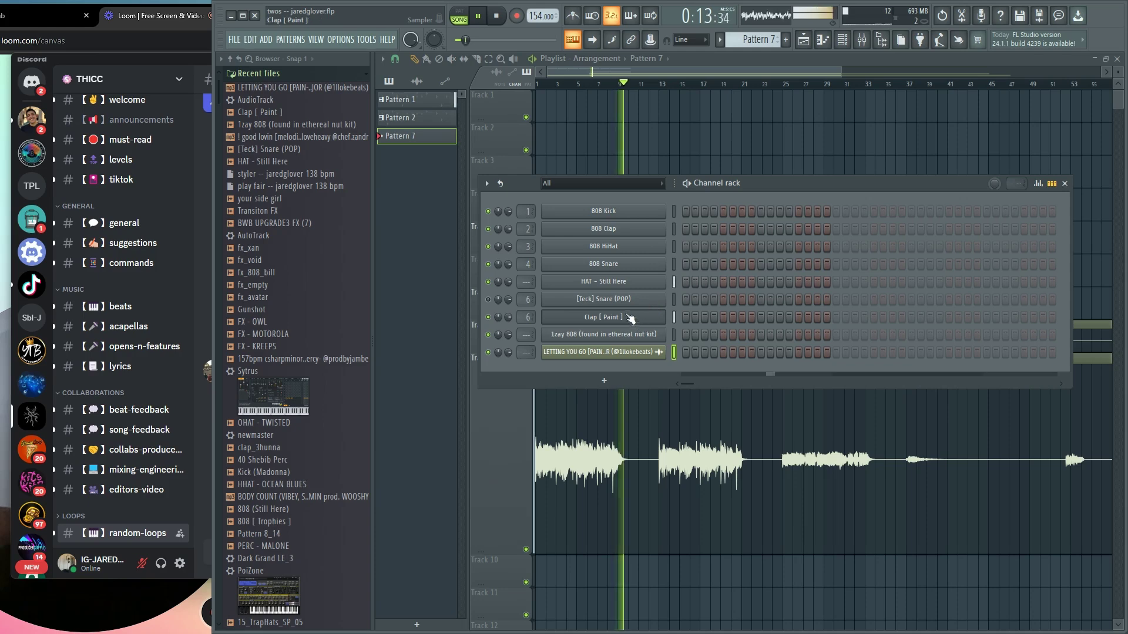
Open the 1zay 808 piano roll for Pattern 7 and place C5 notes at steps 1 and 7 of bar 1.
{"action": "key", "text": "space"}
{"action": "right_click", "coordinate": [634, 334]}
{"action": "left_click", "coordinate": [622, 332]}
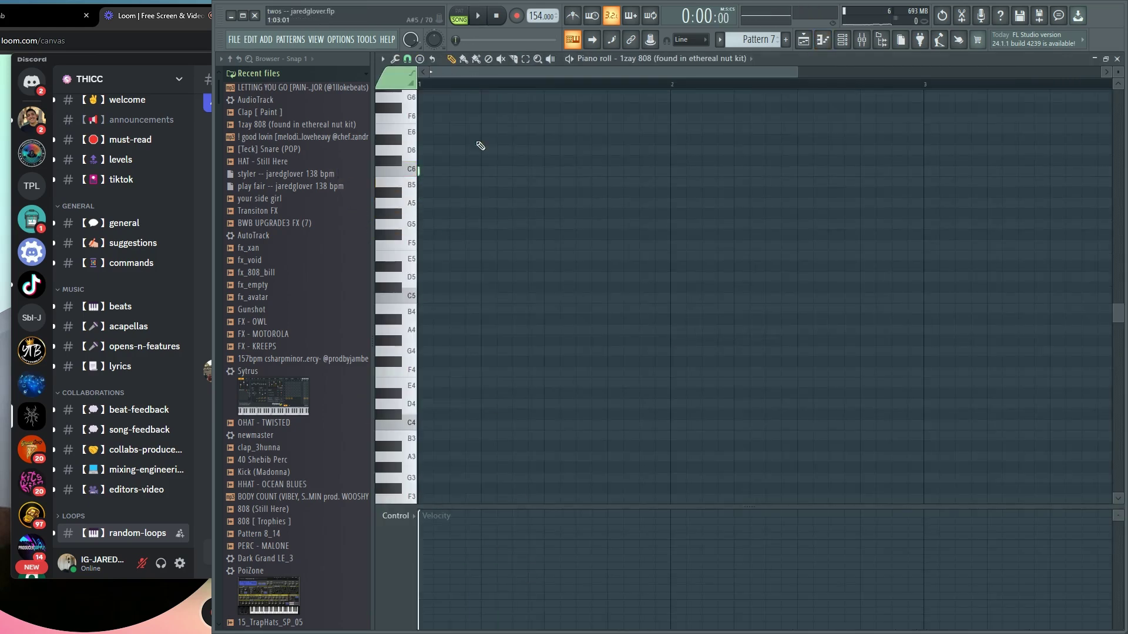
{"action": "key", "text": "space"}
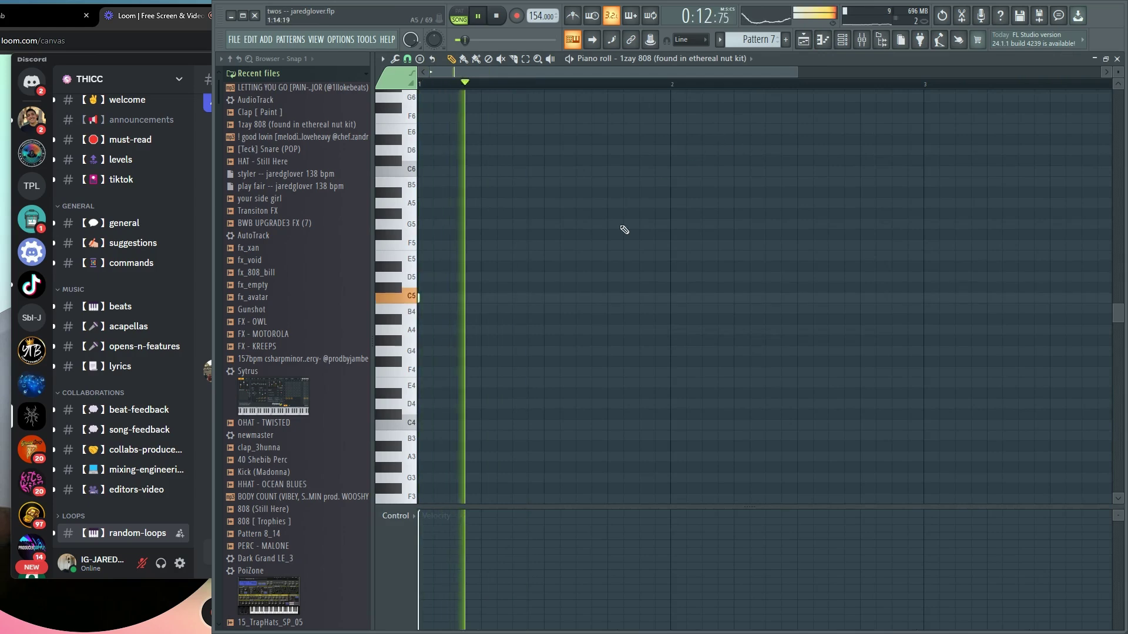
{"action": "left_click", "coordinate": [512, 298]}
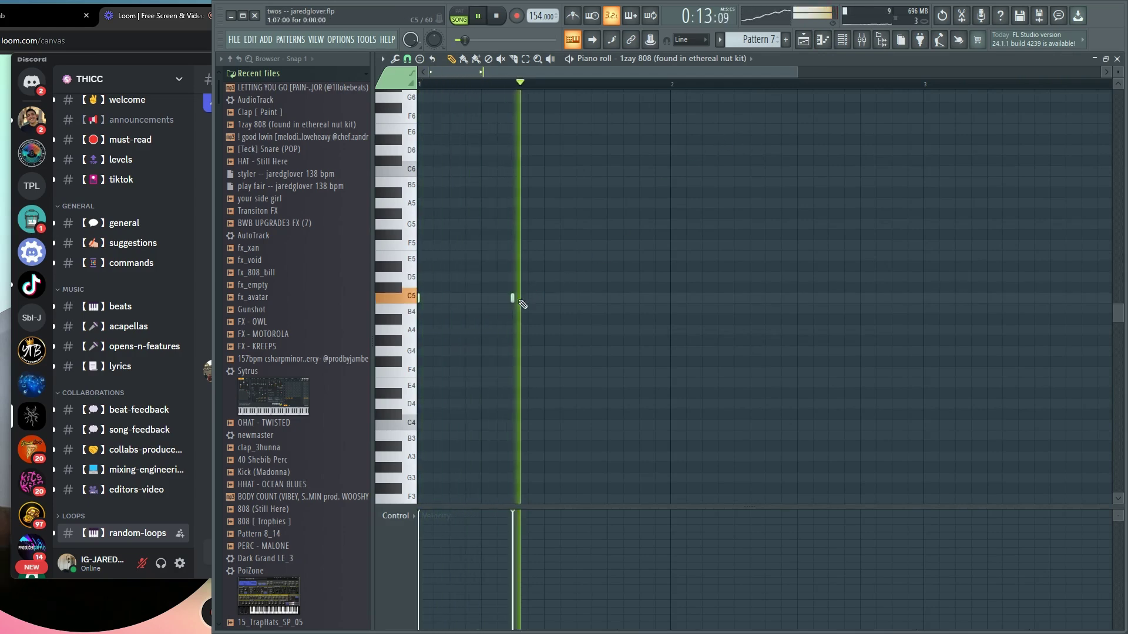
Add G#5 808 notes at step 13 of bar 1 and steps 11 and 13 of bar 2, plus a D#5 at bar 3.
{"action": "left_click", "coordinate": [592, 256]}
{"action": "key", "text": "space"}
{"action": "right_click", "coordinate": [592, 256]}
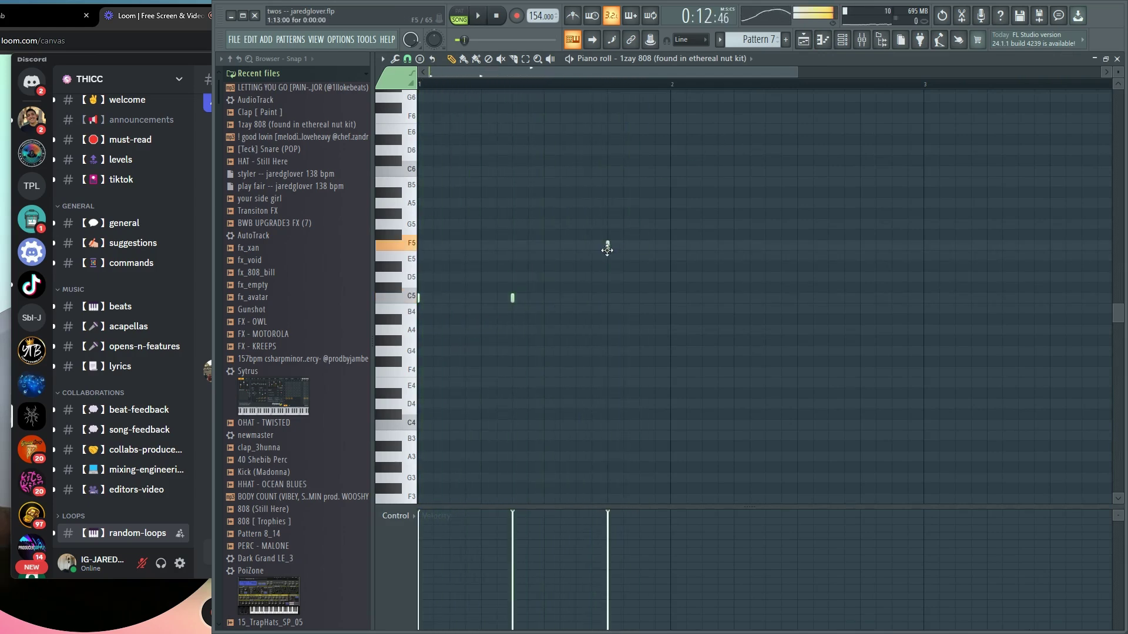
{"action": "key", "text": "space"}
{"action": "scroll", "coordinate": [652, 335], "scroll_direction": "down", "scroll_amount": 3}
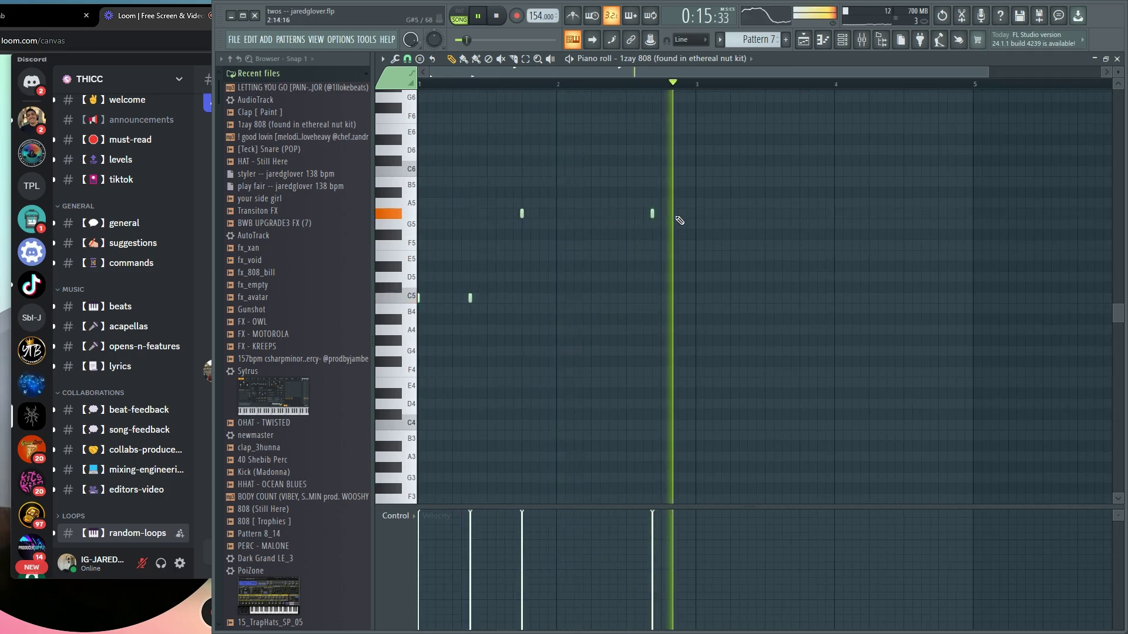
{"action": "key", "text": "space"}
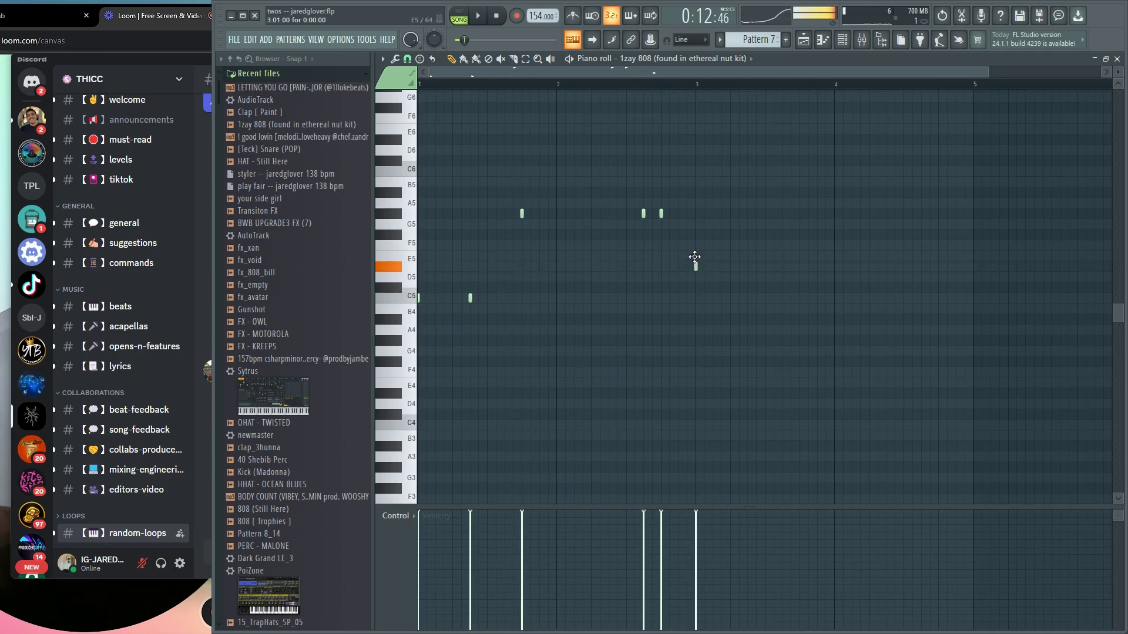
Play back the 808 line and add a second D#5 note around step 7 of bar 3.
{"action": "key", "text": "space"}
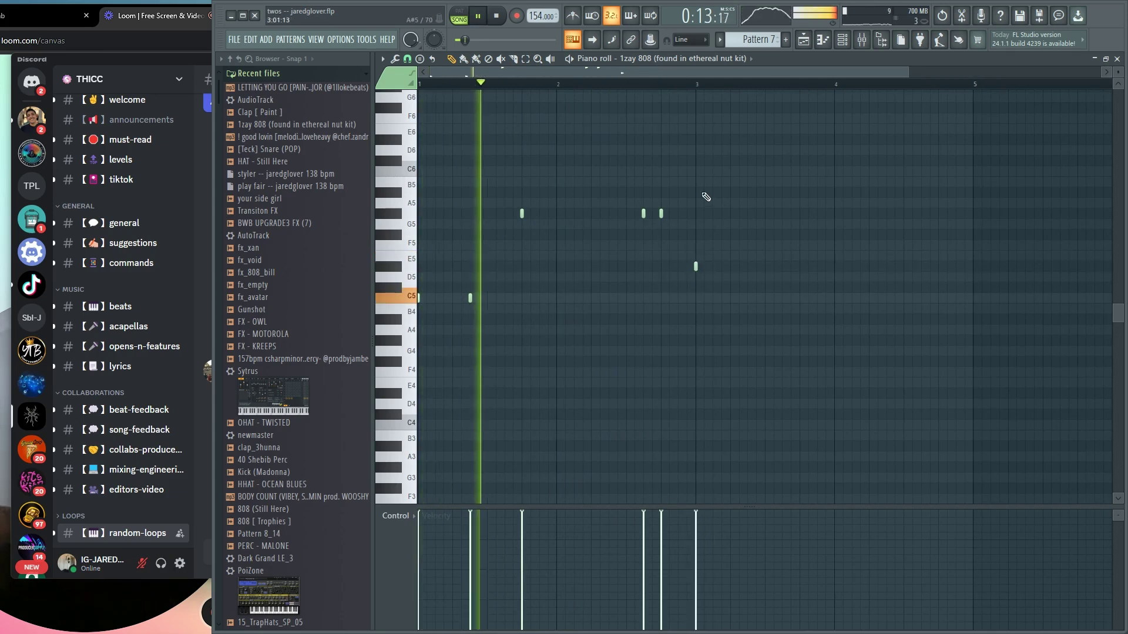
{"action": "scroll", "coordinate": [667, 269], "scroll_direction": "up", "scroll_amount": 3}
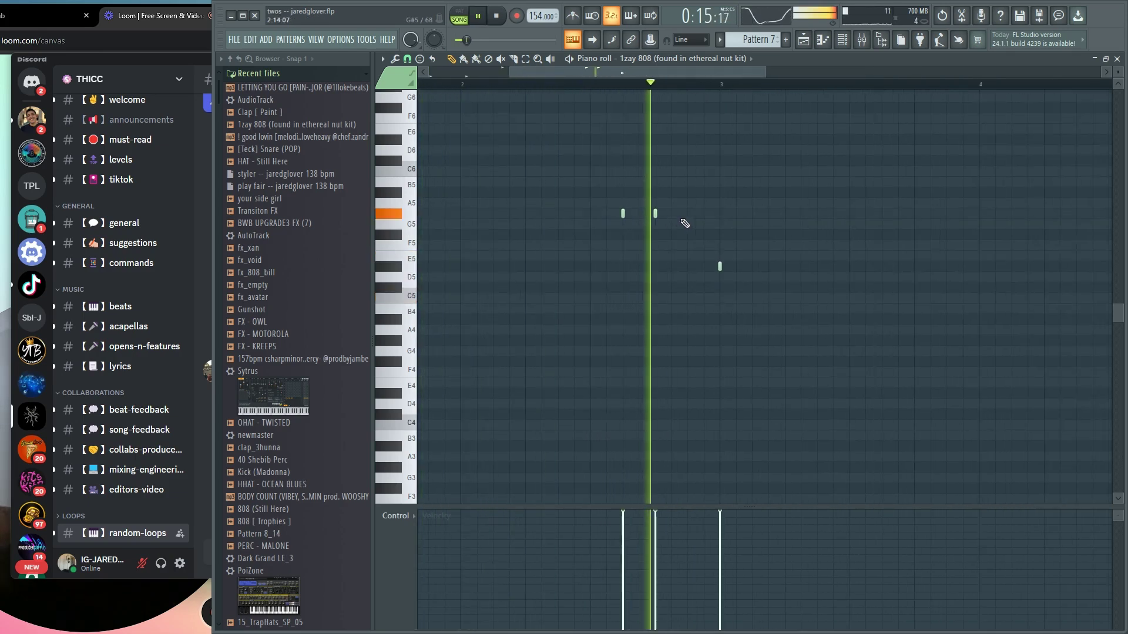
{"action": "key", "text": "space"}
{"action": "left_click", "coordinate": [814, 267]}
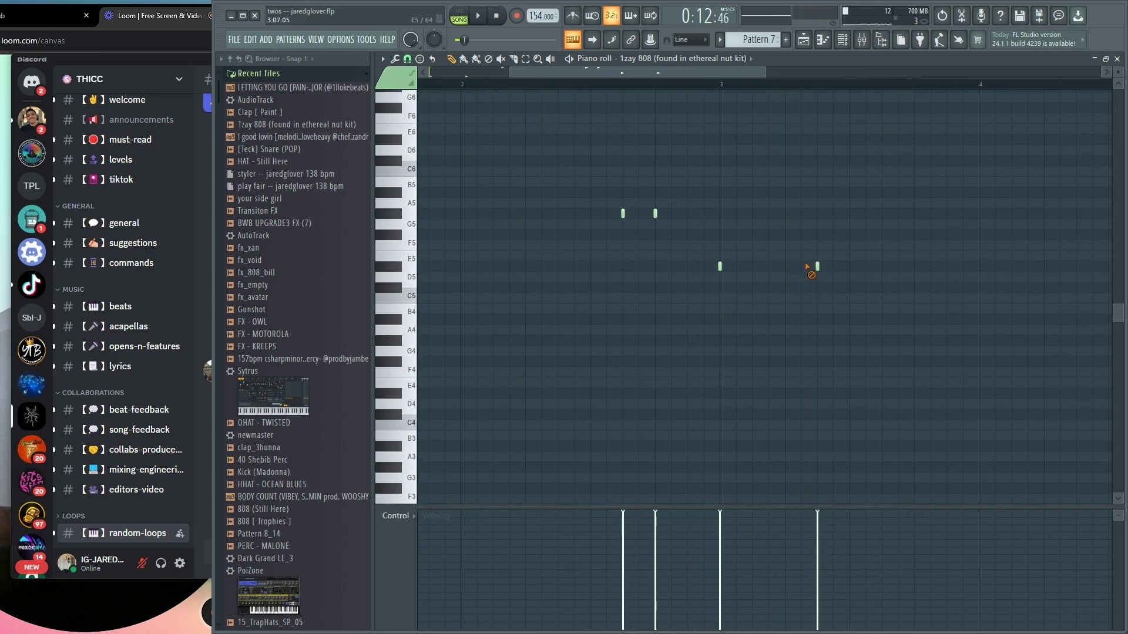
Play back the 808 line from bar 3 and undo the two D#5 notes placed in that bar.
{"action": "left_click", "coordinate": [723, 85]}
{"action": "key", "text": "space"}
{"action": "key", "text": "space"}
{"action": "key", "text": "ctrl+z"}
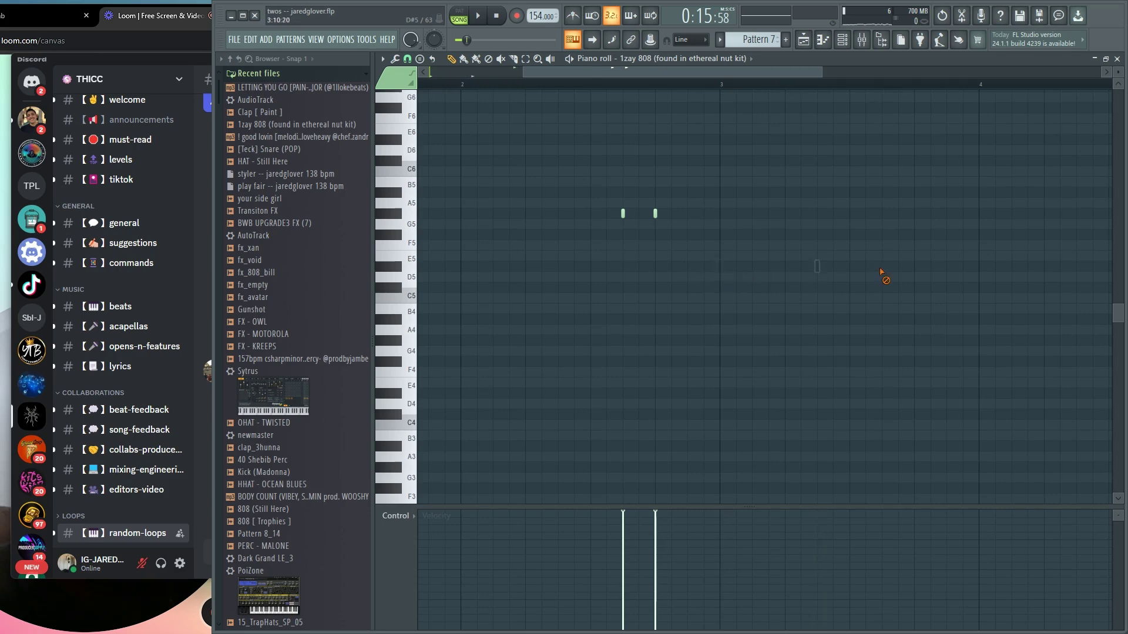
{"action": "key", "text": "space"}
{"action": "key", "text": "space"}
{"action": "key", "text": "ctrl+z"}
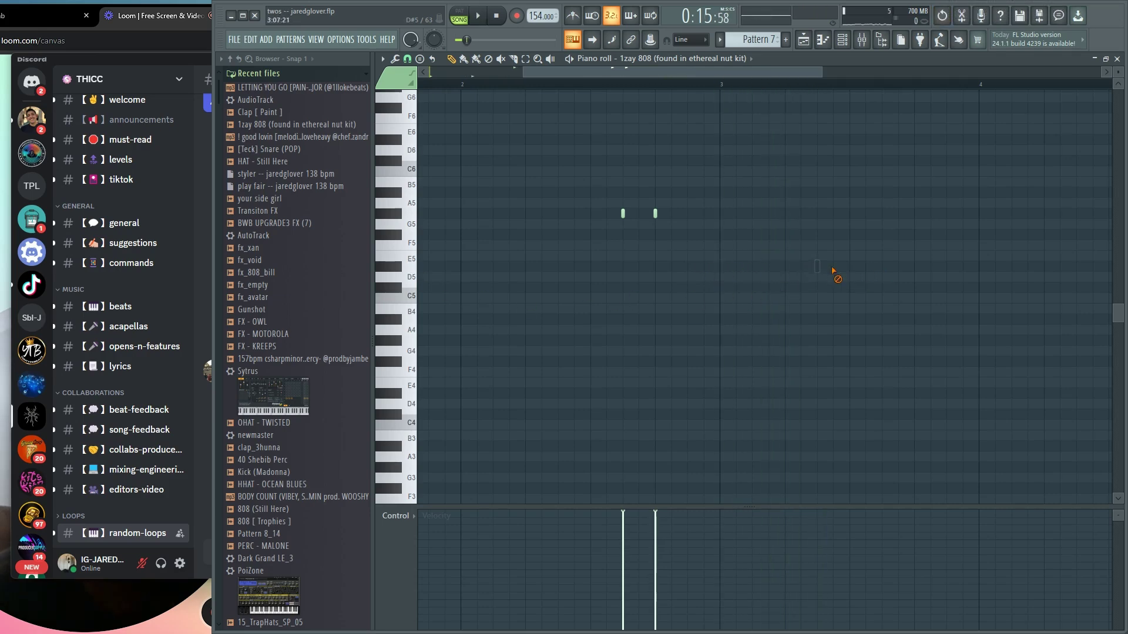
{"action": "key", "text": "space"}
{"action": "key", "text": "space"}
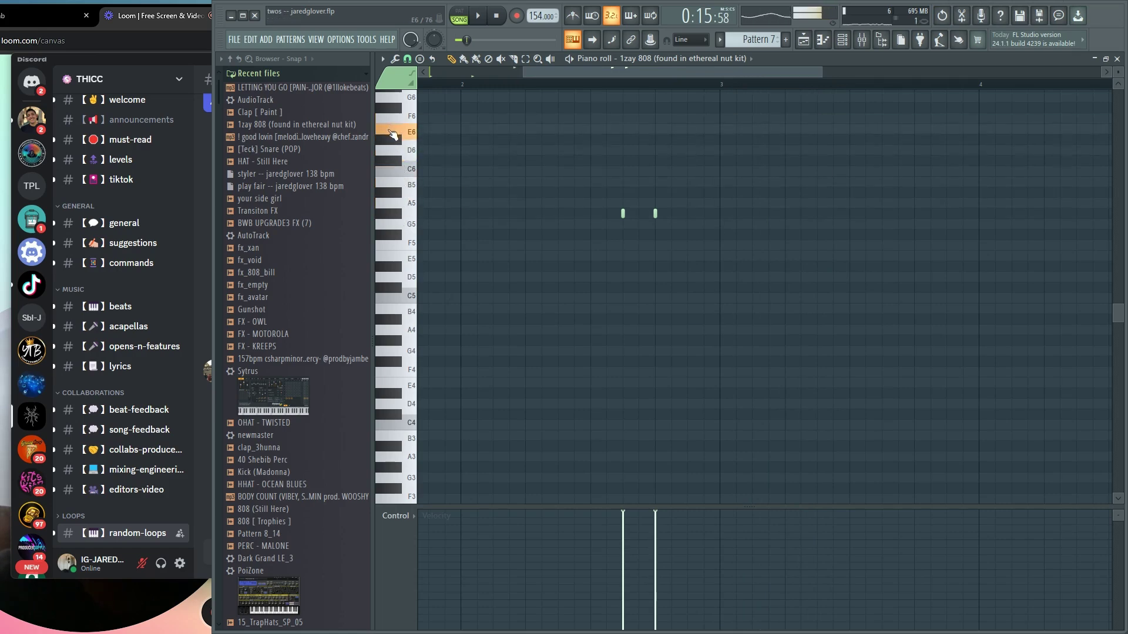
Add an 808 note at the start of bar 3, bring it down to G#4, and play the line back.
{"action": "left_click", "coordinate": [722, 142]}
{"action": "key", "text": "space"}
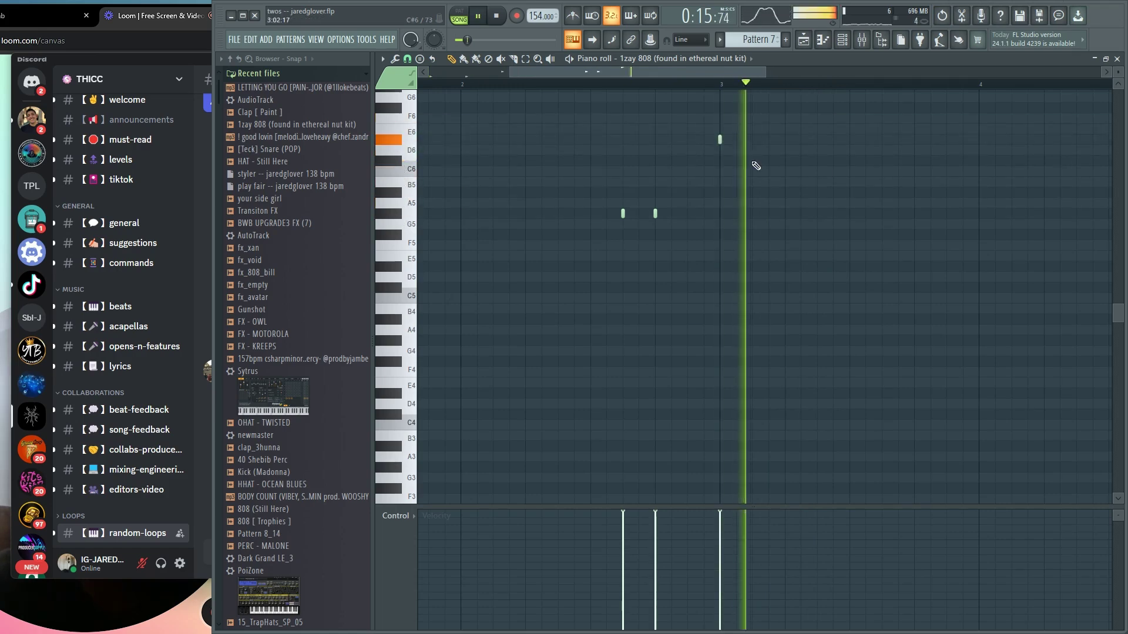
{"action": "key", "text": "space"}
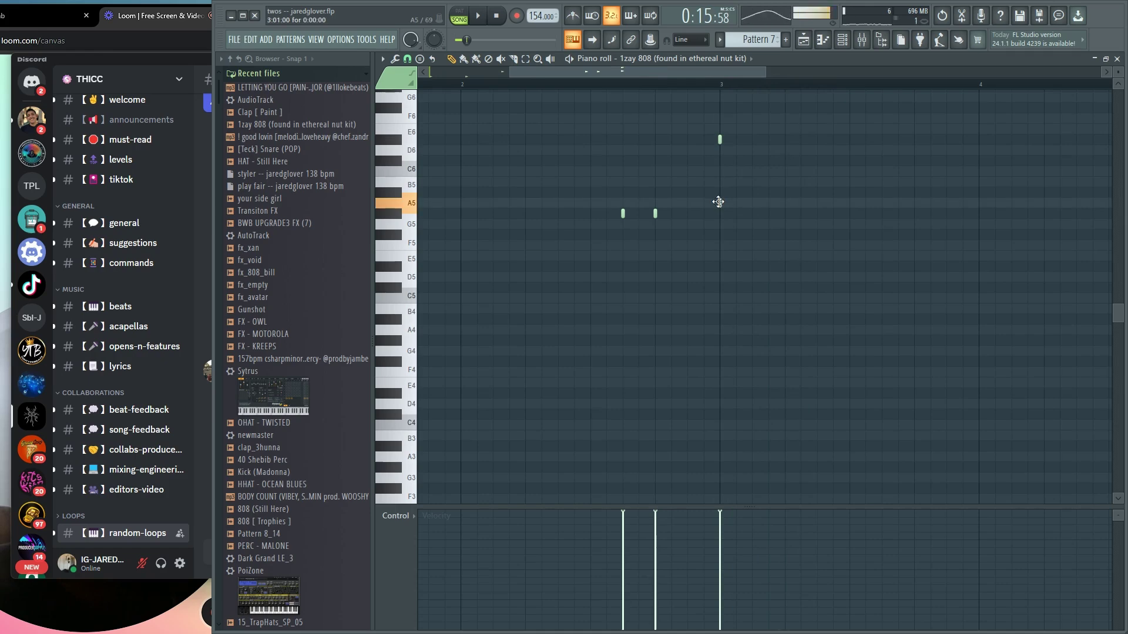
{"action": "left_click_drag", "start_coordinate": [737, 188], "coordinate": [692, 252]}
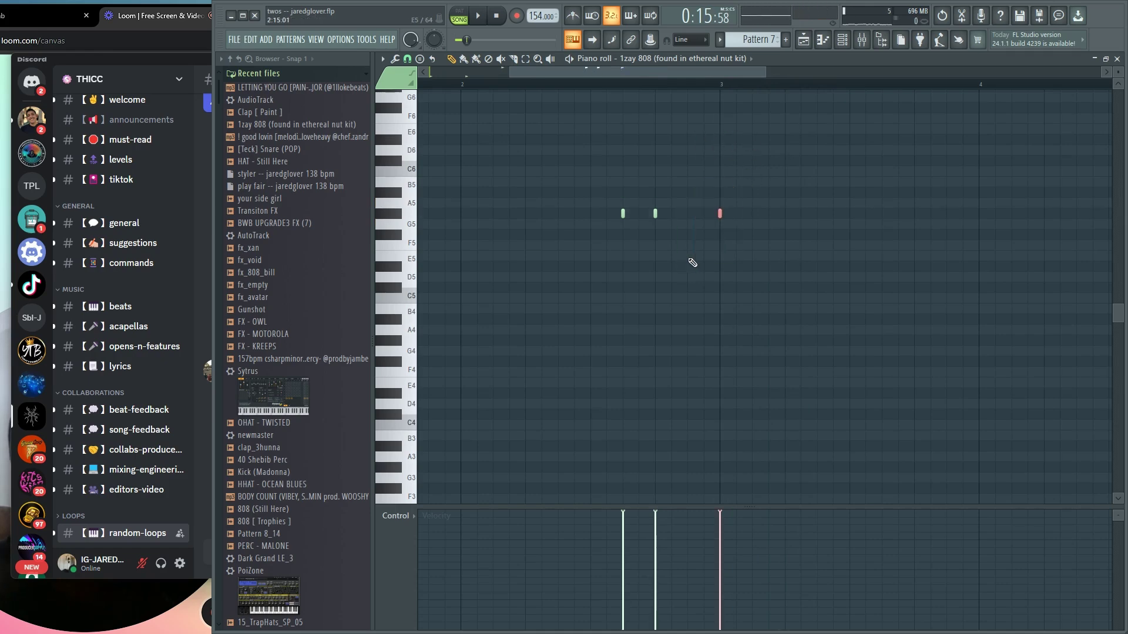
{"action": "key", "text": "ctrl+Down"}
{"action": "key", "text": "space"}
{"action": "scroll", "coordinate": [916, 335], "scroll_direction": "down", "scroll_amount": 2}
{"action": "scroll", "coordinate": [930, 346], "scroll_direction": "down", "scroll_amount": 1}
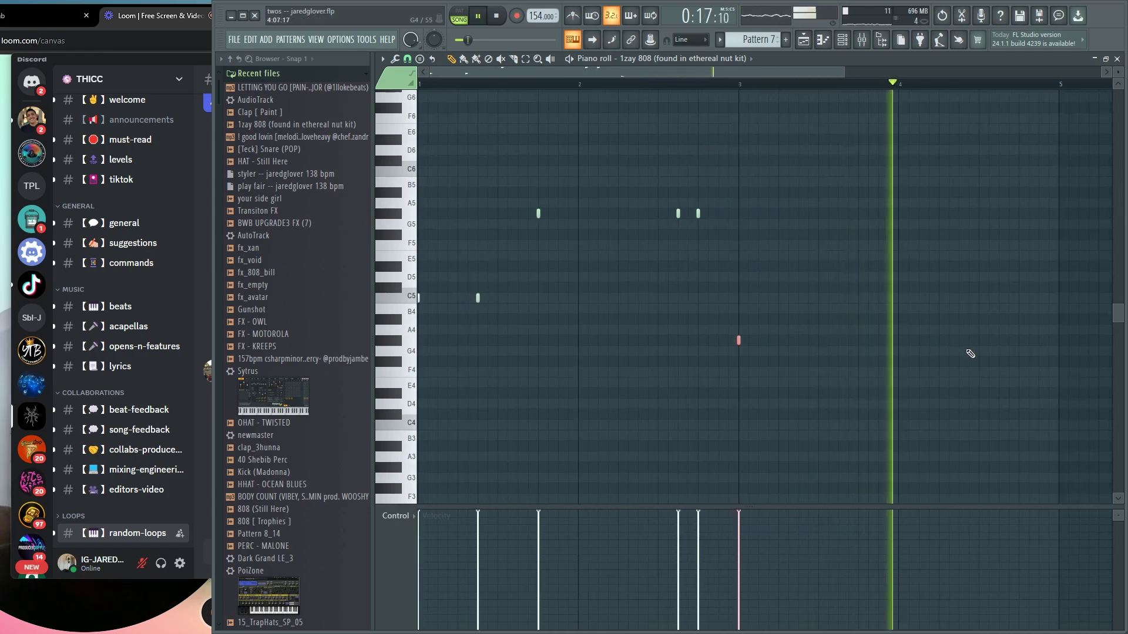
Add A#4 808 notes at steps 11 and 15 of bar 3 and at step 5 of bar 4.
{"action": "left_click", "coordinate": [844, 330]}
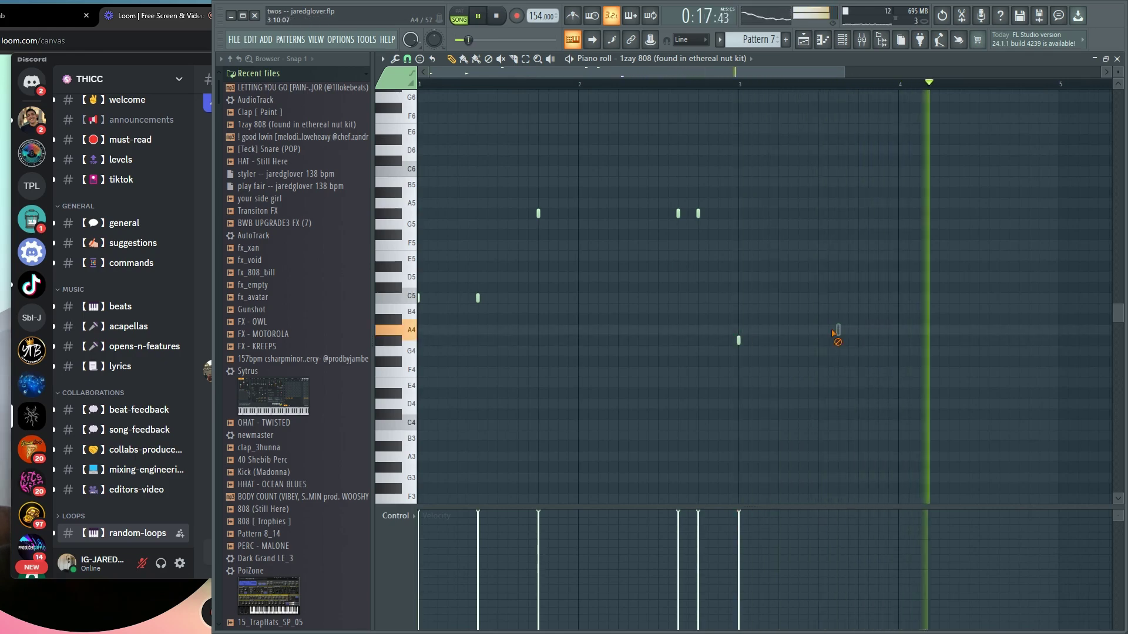
{"action": "key", "text": "space"}
{"action": "key", "text": "ctrl+z"}
{"action": "left_click_drag", "start_coordinate": [837, 319], "coordinate": [837, 318]}
{"action": "key", "text": "space"}
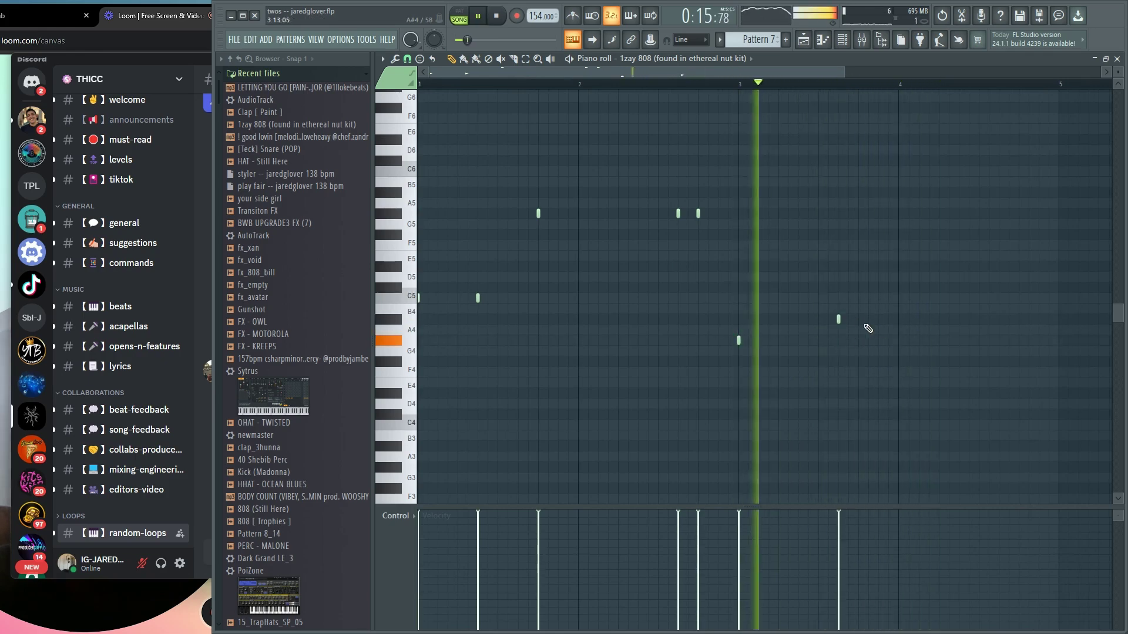
{"action": "left_click", "coordinate": [899, 318]}
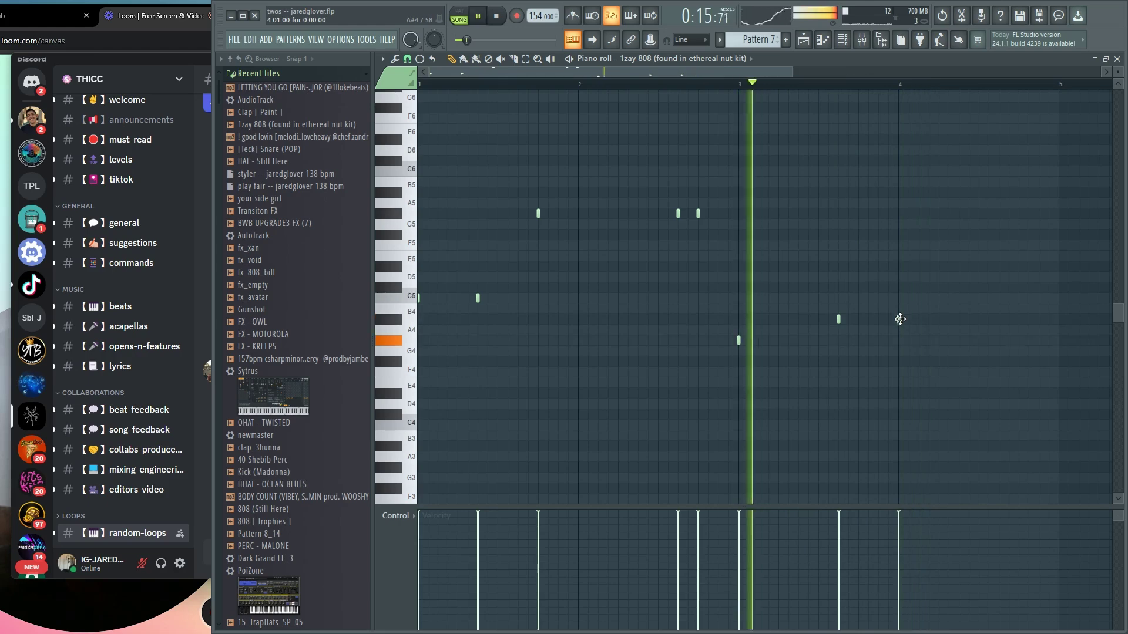
{"action": "left_click", "coordinate": [880, 320]}
{"action": "left_click", "coordinate": [939, 318]}
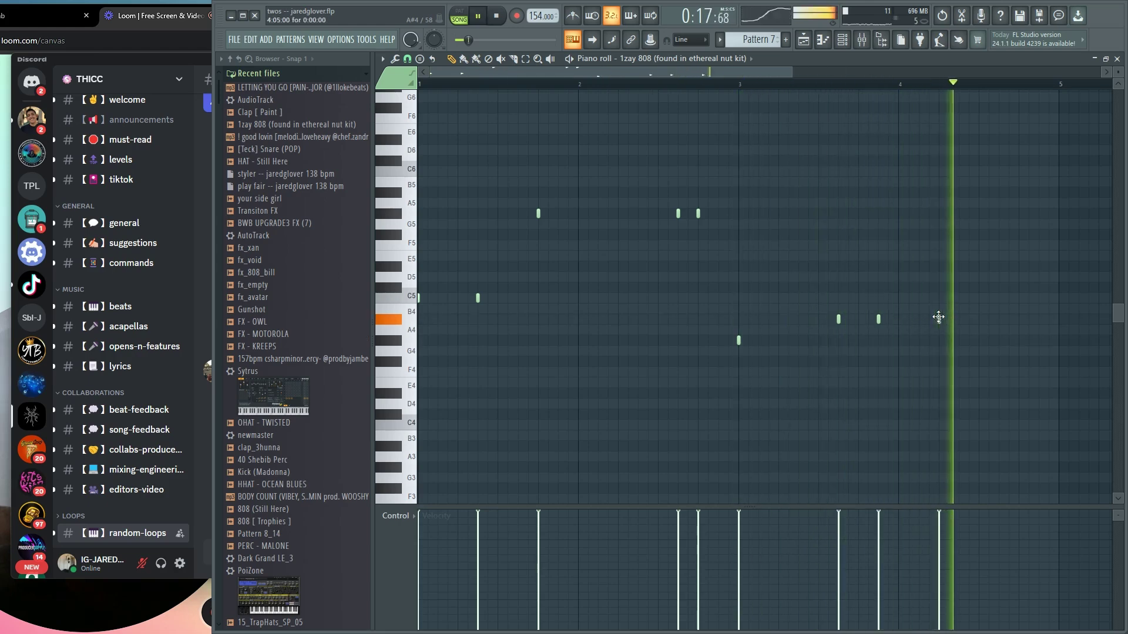
{"action": "scroll", "coordinate": [899, 336], "scroll_direction": "down", "scroll_amount": 1}
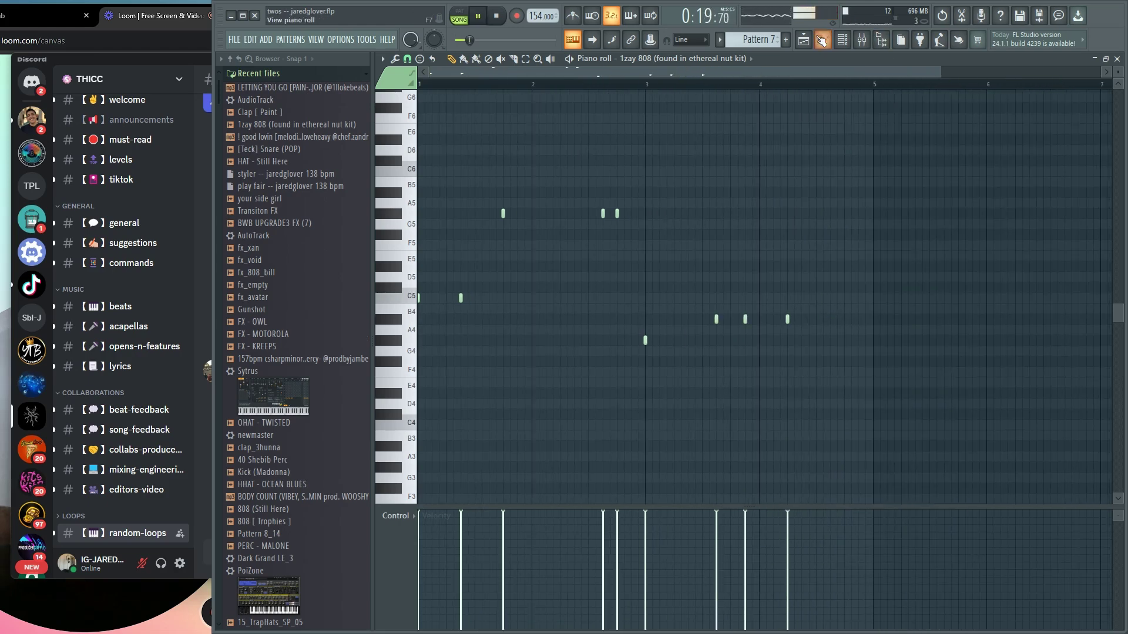
Play back the playlist arrangement from bar 9 to check the 808 line against the LETTING YOU GO loop.
{"action": "key", "text": "F5"}
{"action": "key", "text": "space"}
{"action": "left_click", "coordinate": [622, 84]}
{"action": "key", "text": "space"}
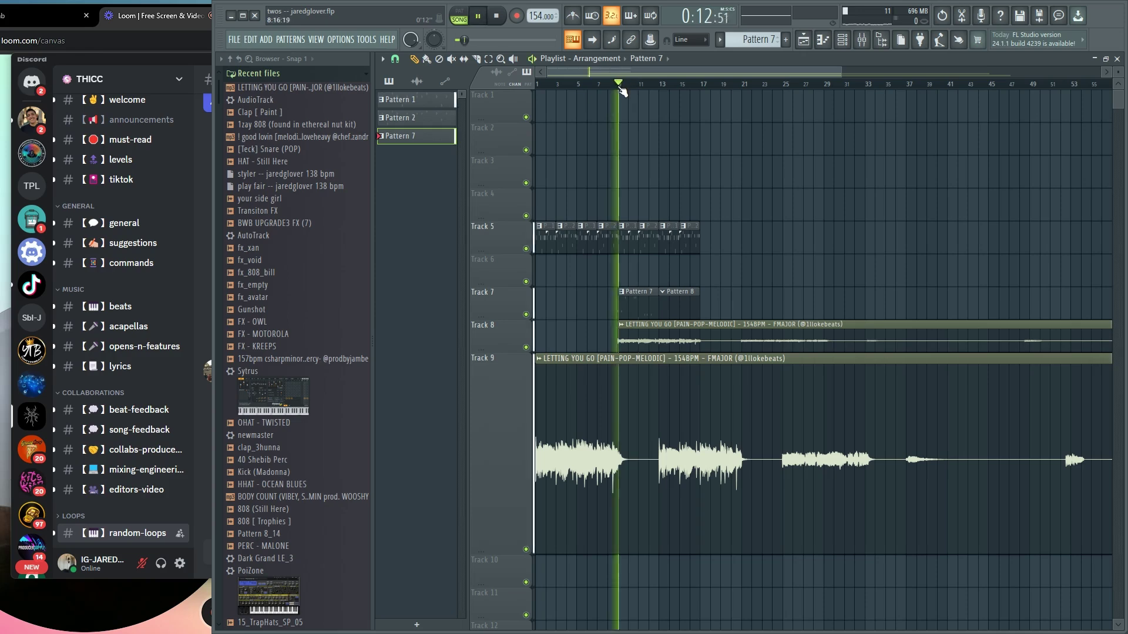
{"action": "left_click", "coordinate": [648, 343]}
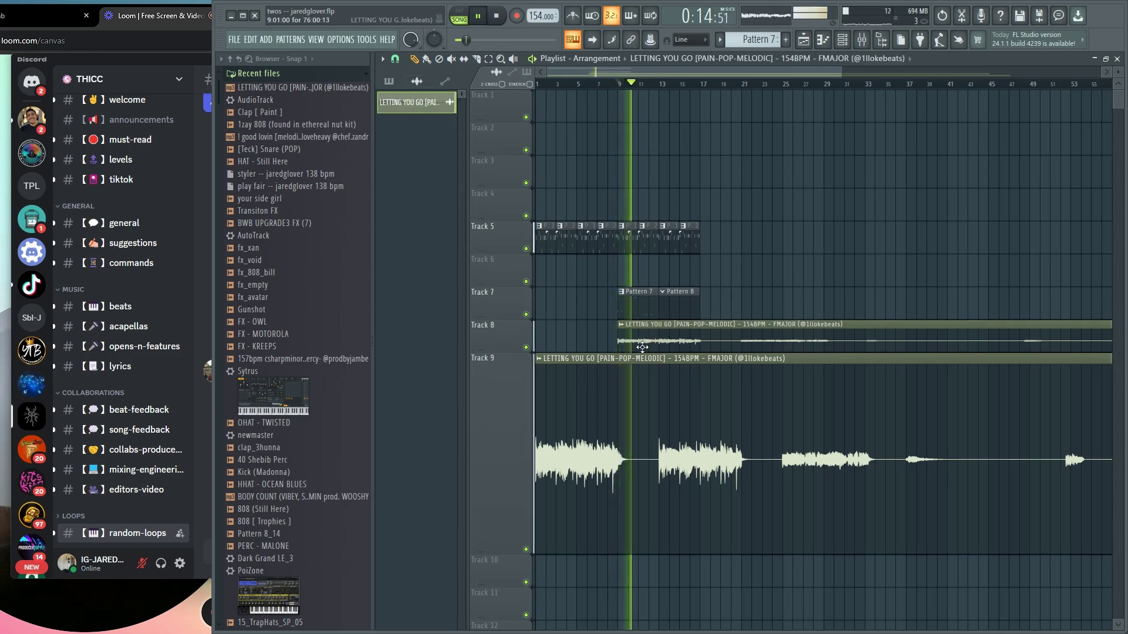
{"action": "scroll", "coordinate": [642, 347], "scroll_direction": "down", "scroll_amount": 2}
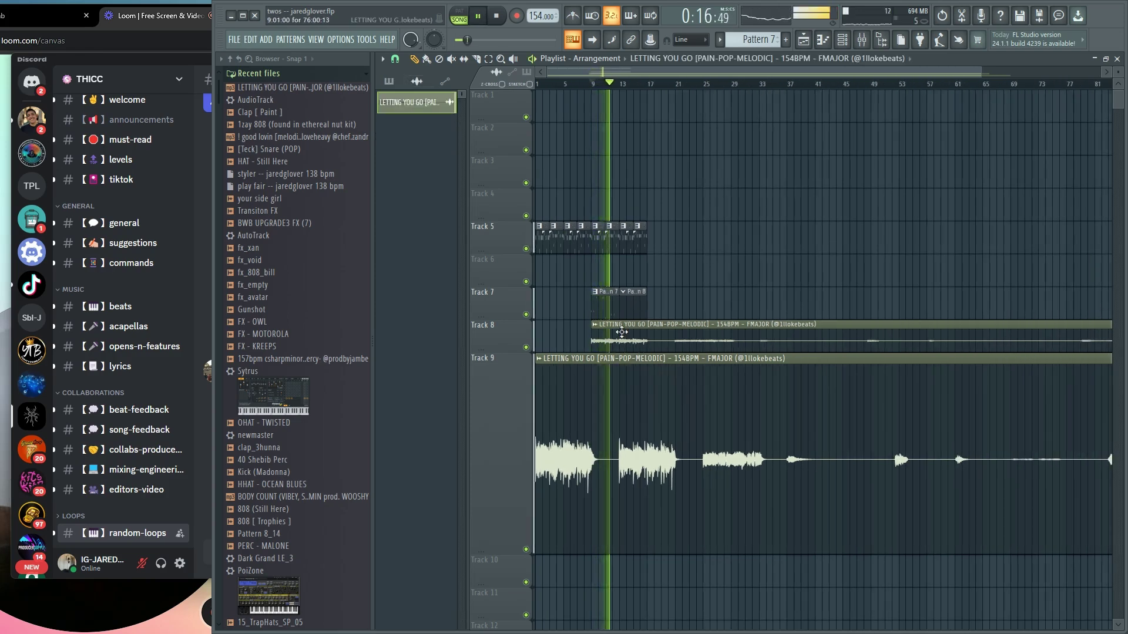
{"action": "key", "text": "F6"}
{"action": "key", "text": "F6"}
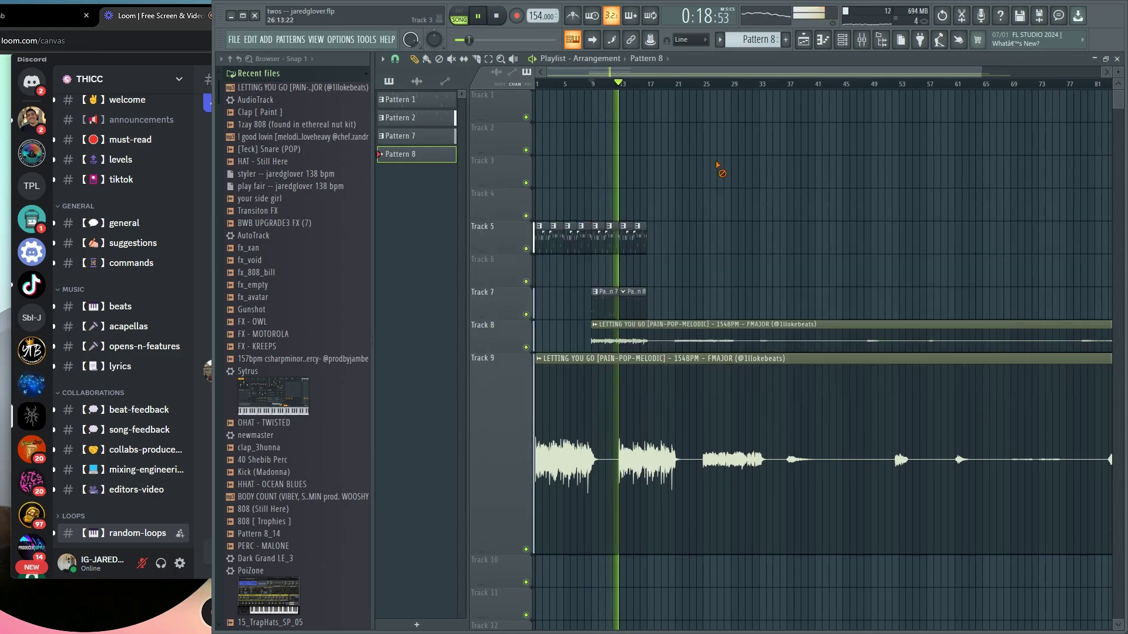
Set the LETTING YOU GO loop's pitch shift to -100 cents and raise all Pattern 7 808 notes by one semitone.
{"action": "double_click", "coordinate": [622, 340]}
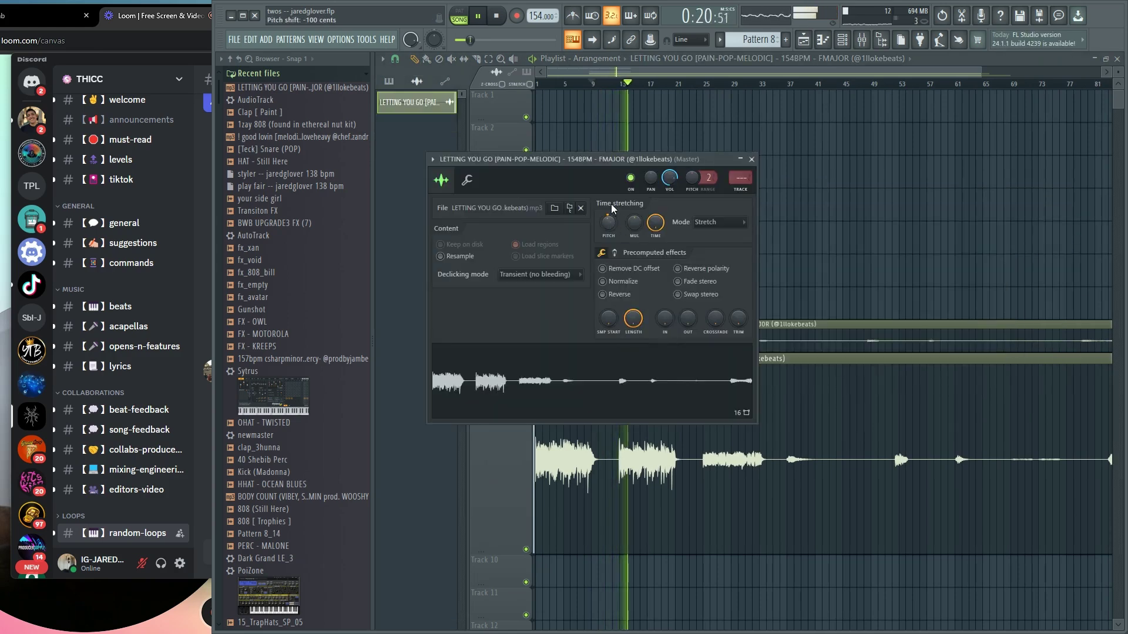
{"action": "right_click", "coordinate": [926, 220]}
{"action": "double_click", "coordinate": [605, 302]}
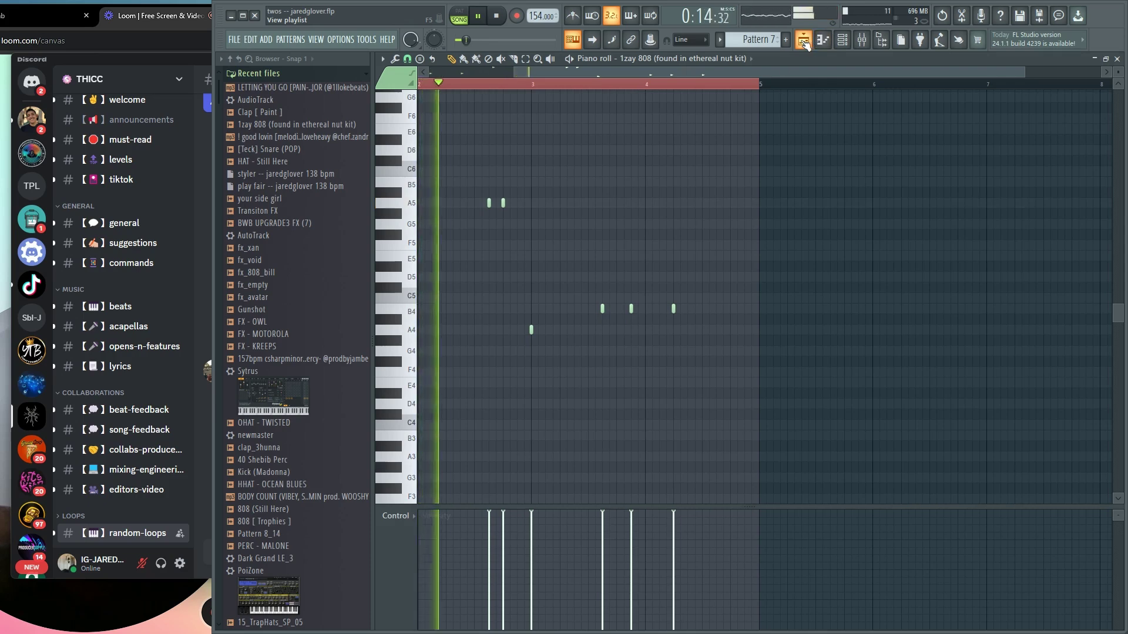
{"action": "scroll", "coordinate": [583, 353], "scroll_direction": "down", "scroll_amount": 3}
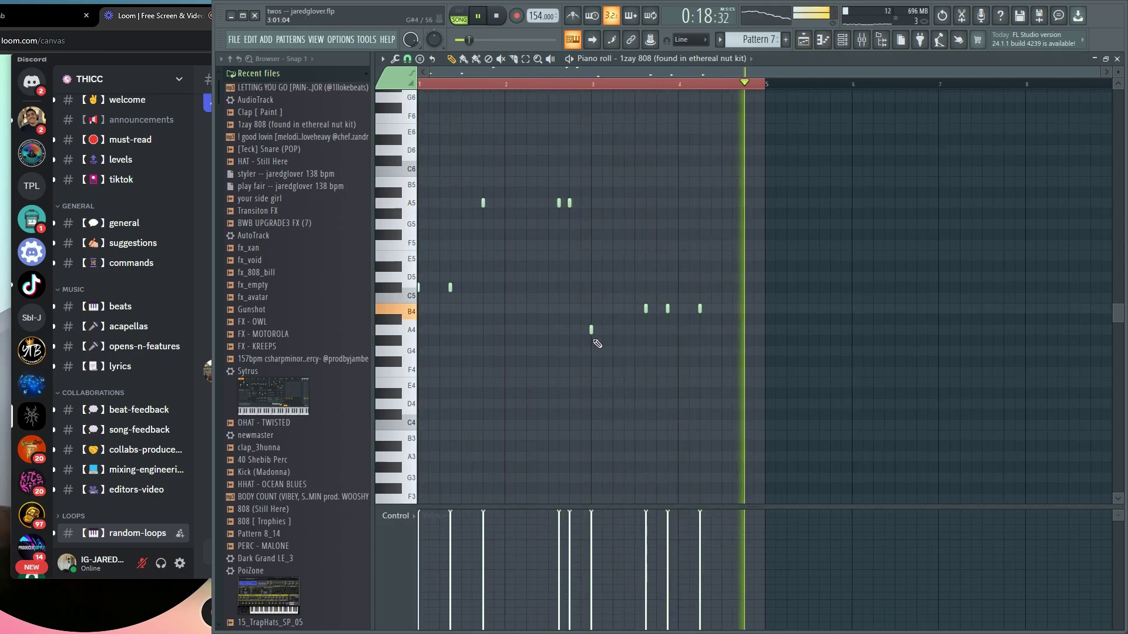
Raise all Pattern 7 808 notes by another semitone and reset the LETTING YOU GO loop's pitch shift.
{"action": "key", "text": "shift+Up"}
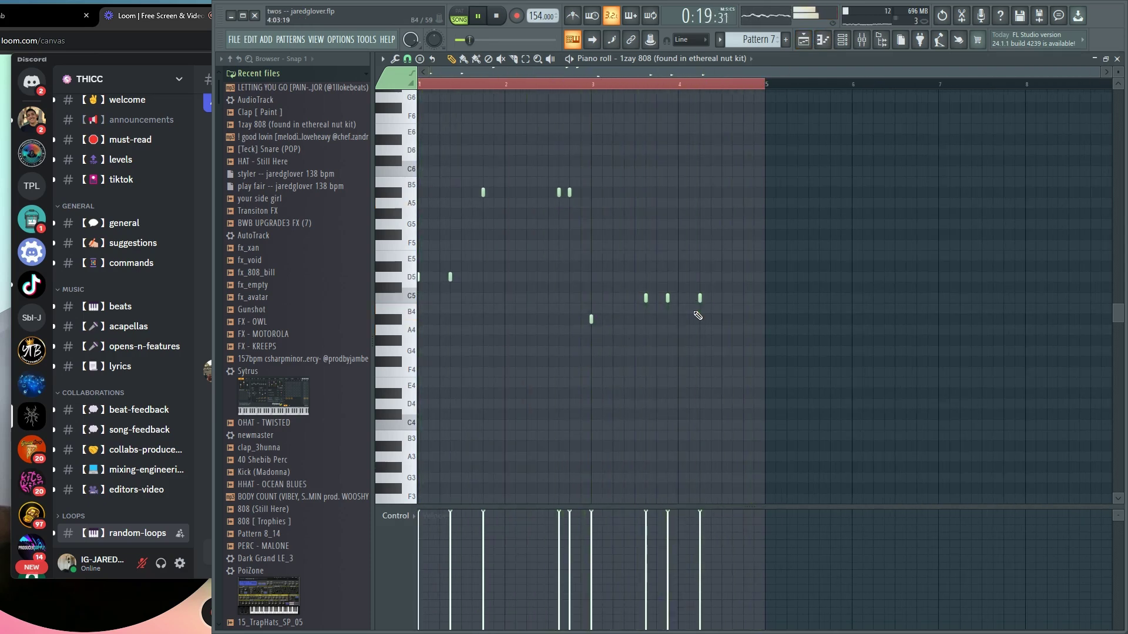
{"action": "left_click", "coordinate": [804, 40]}
{"action": "double_click", "coordinate": [613, 351]}
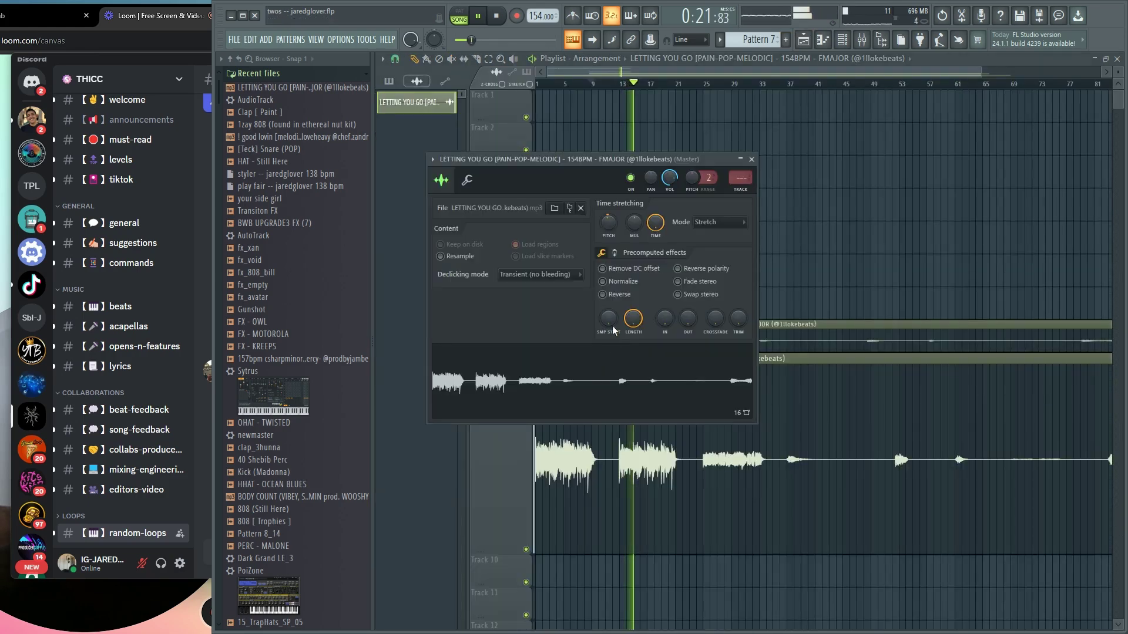
{"action": "right_click", "coordinate": [608, 225]}
{"action": "left_click", "coordinate": [622, 230]}
{"action": "right_click", "coordinate": [802, 235]}
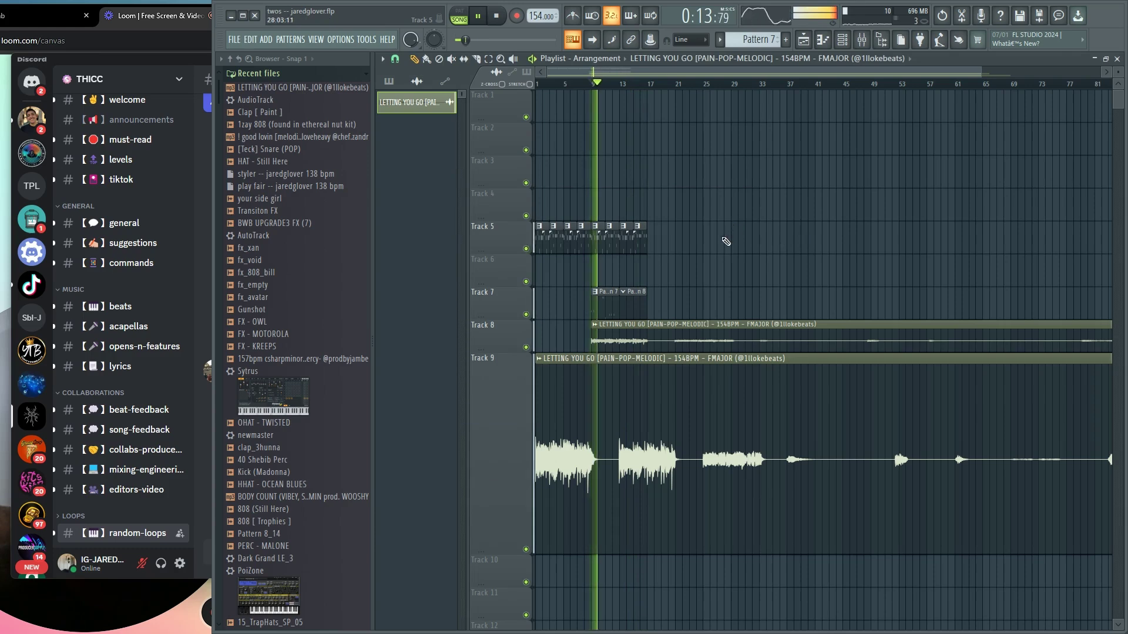
Lower the three A#5 808 notes in bars 1 and 2 by an octave and replace the Pattern 8 clip at bar 13 with Pattern 7.
{"action": "double_click", "coordinate": [601, 303]}
{"action": "left_click_drag", "start_coordinate": [624, 169], "coordinate": [415, 213]}
{"action": "key", "text": "ctrl+Down"}
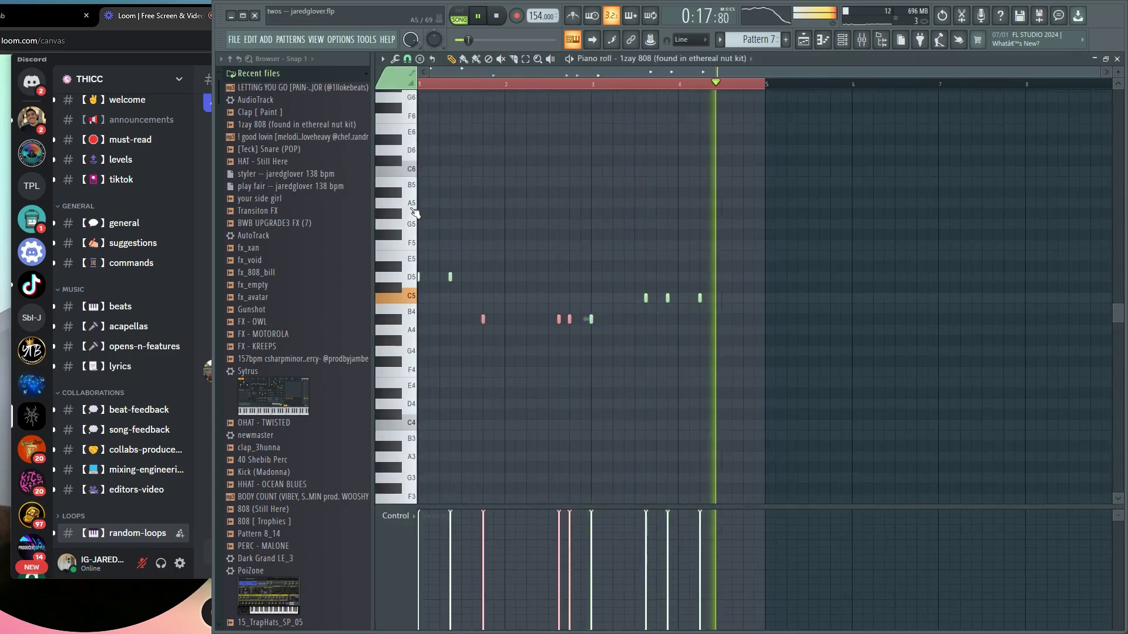
{"action": "key", "text": "F7"}
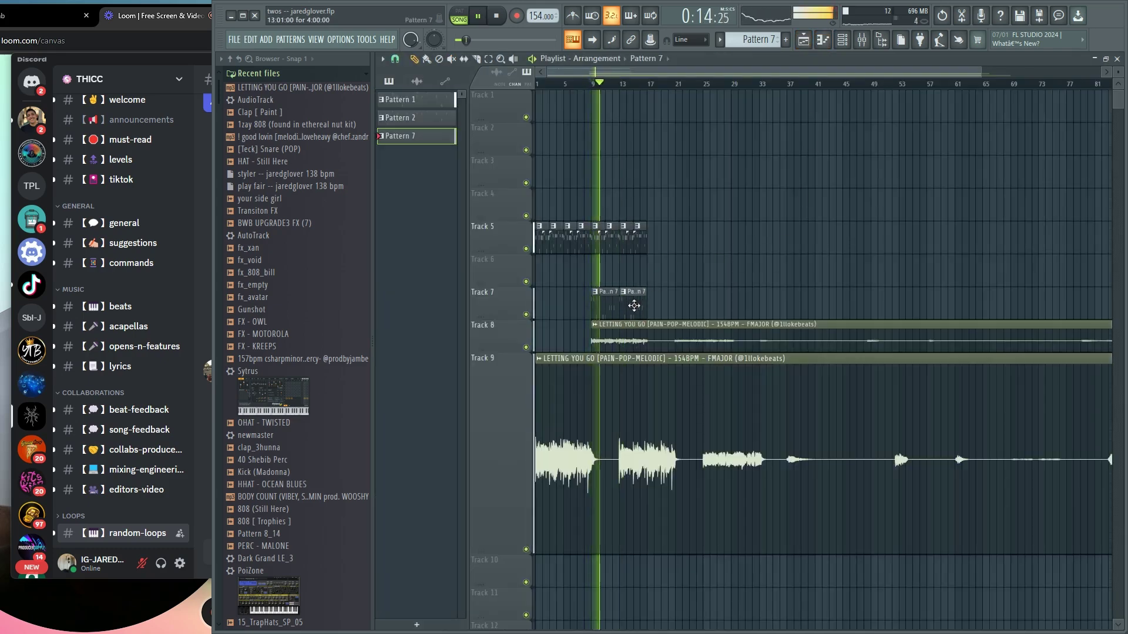
In Pattern 7, replace the A#4 808 notes of bars 1 and 2 with D5 notes at steps 5, 11 and 13 of bar 2.
{"action": "double_click", "coordinate": [634, 306]}
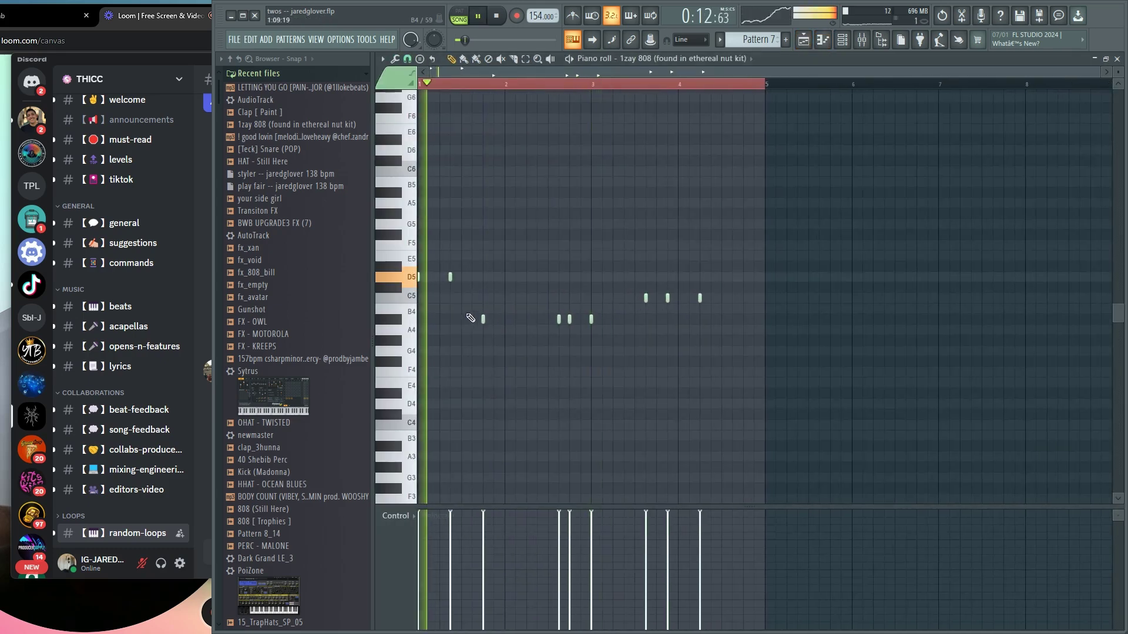
{"action": "right_click", "coordinate": [483, 319]}
{"action": "left_click", "coordinate": [527, 278]}
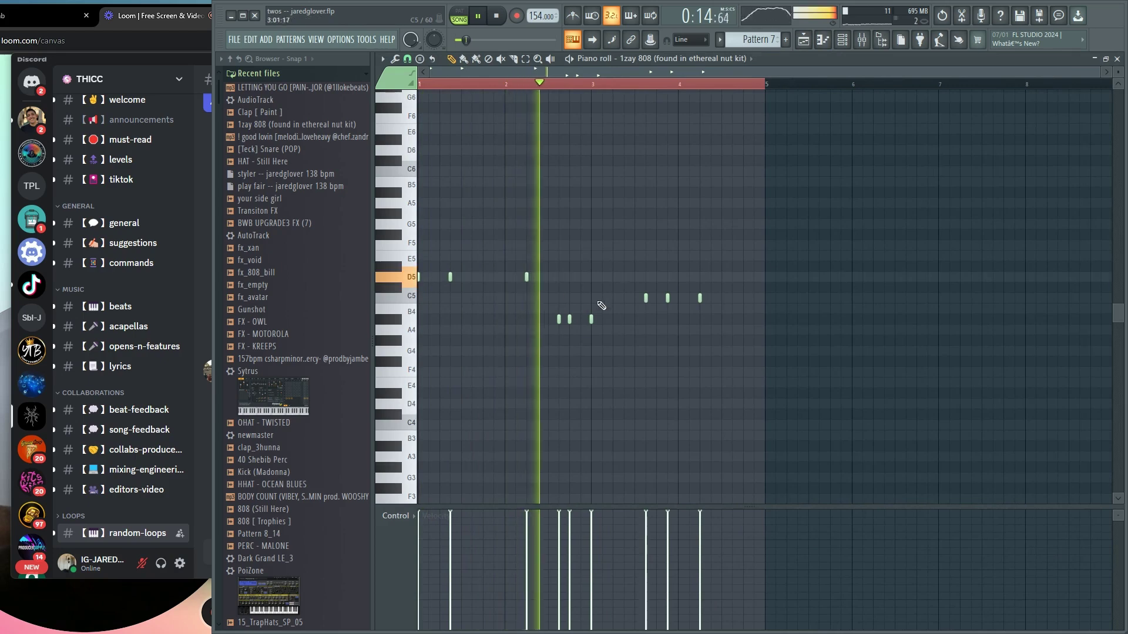
{"action": "left_click", "coordinate": [559, 279]}
{"action": "right_click", "coordinate": [558, 319]}
{"action": "right_click", "coordinate": [569, 320]}
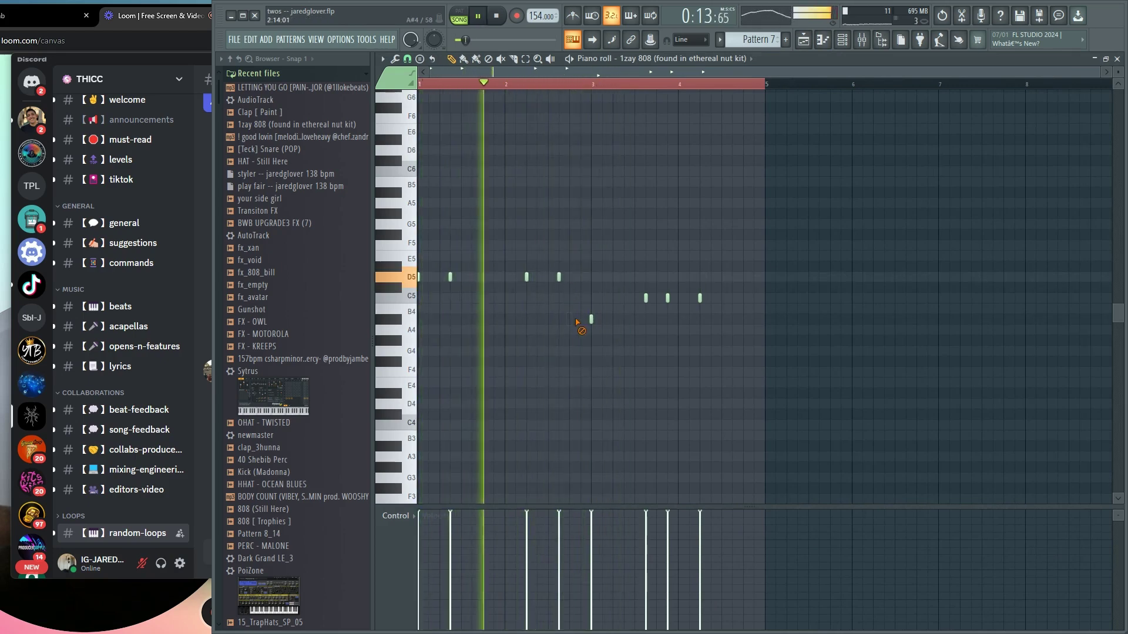
{"action": "left_click", "coordinate": [569, 276]}
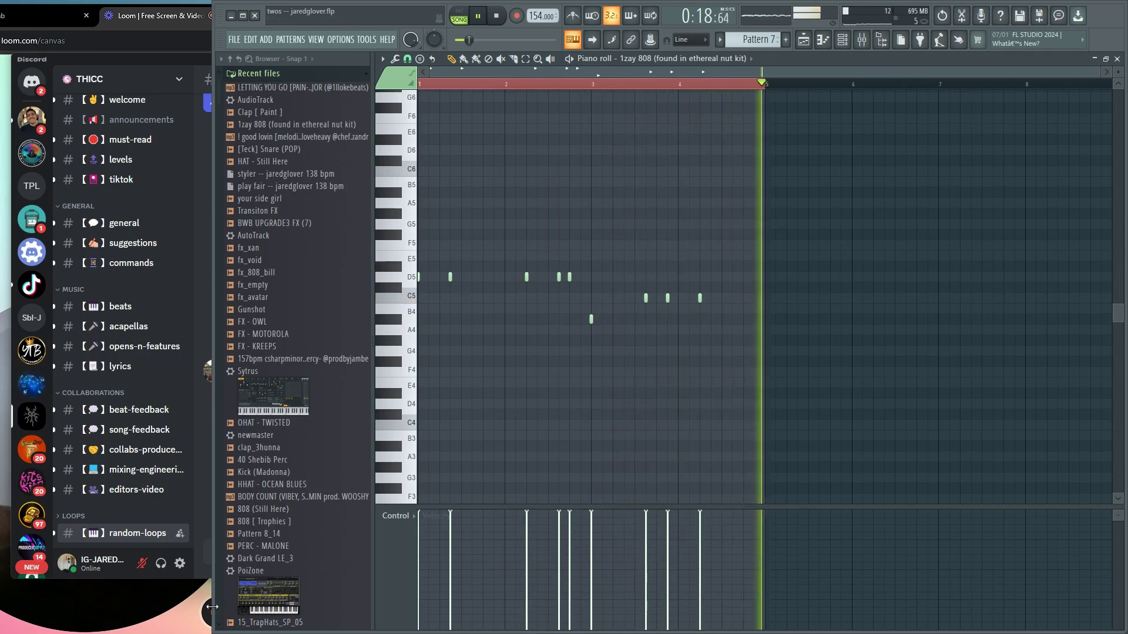
{"action": "left_click", "coordinate": [185, 617]}
{"action": "left_click", "coordinate": [846, 356]}
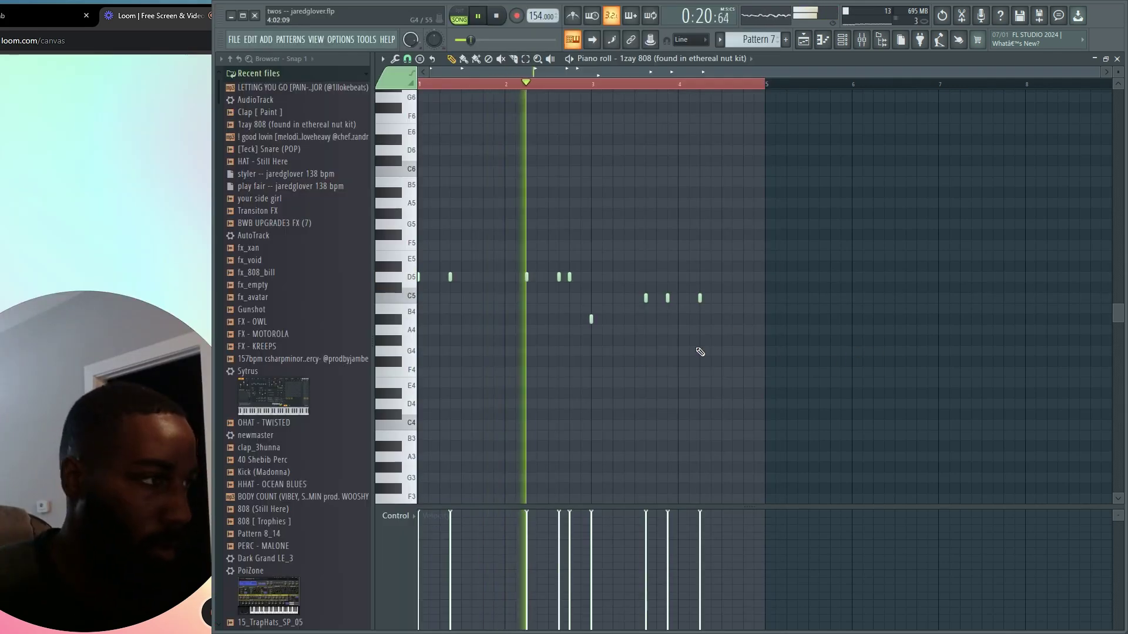
{"action": "key", "text": "F6"}
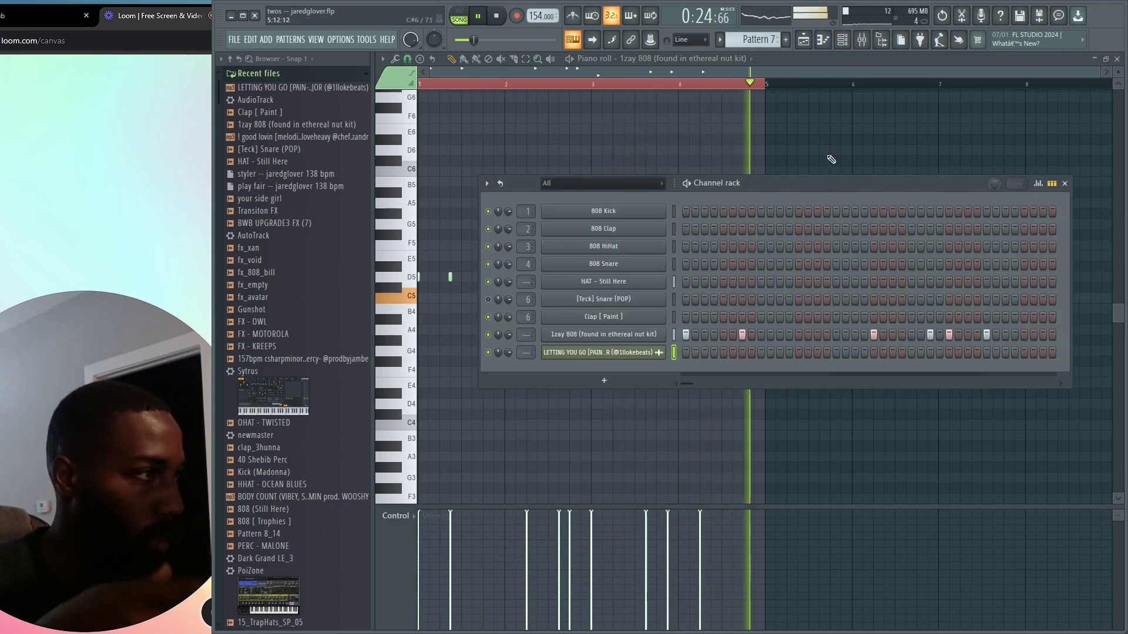
Slice the LETTING YOU GO clip on Track 9 at bars 9, 13, 21 and 25 and delete the sections from 9 to 13 and 21 to 25.
{"action": "left_click", "coordinate": [802, 42]}
{"action": "left_click", "coordinate": [811, 40]}
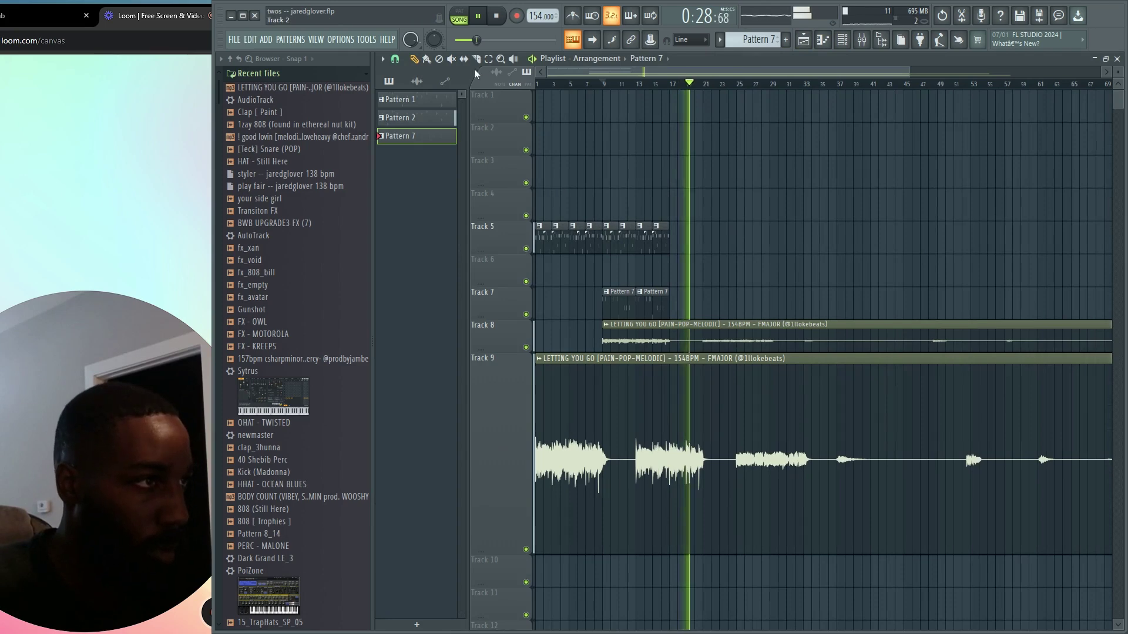
{"action": "left_click", "coordinate": [637, 483]}
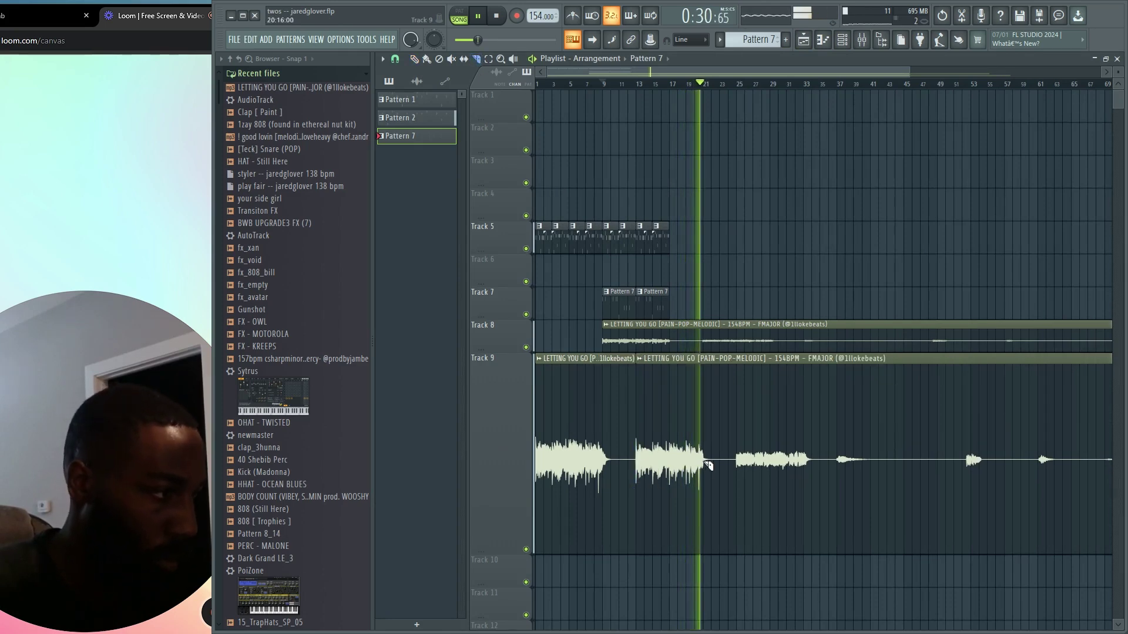
{"action": "key", "text": "ctrl+z"}
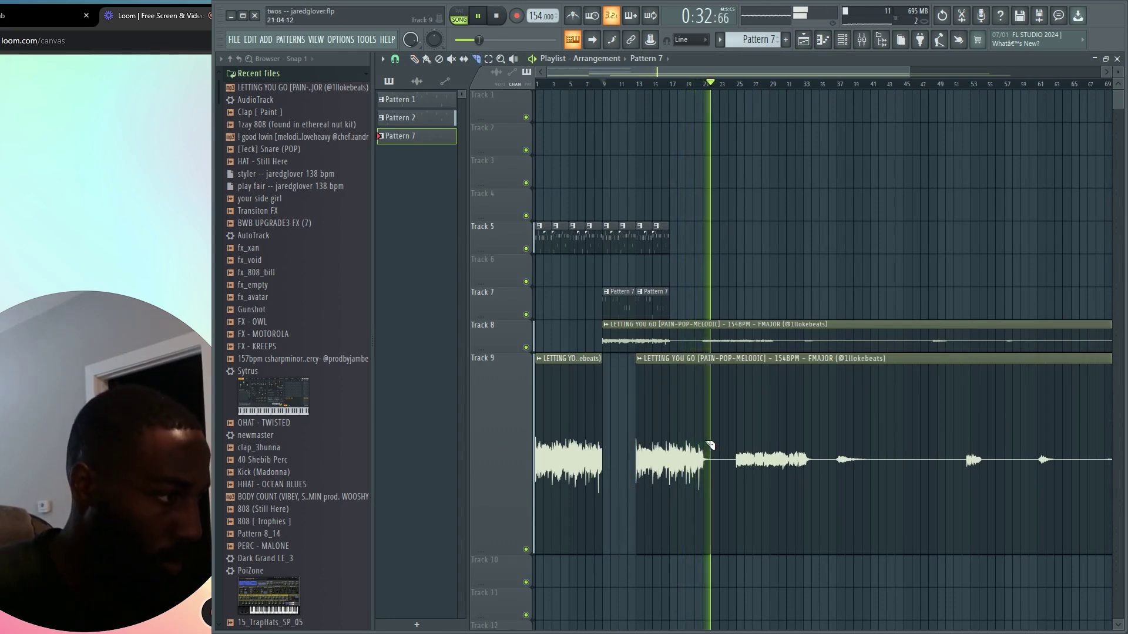
{"action": "left_click_drag", "start_coordinate": [705, 445], "coordinate": [710, 481]}
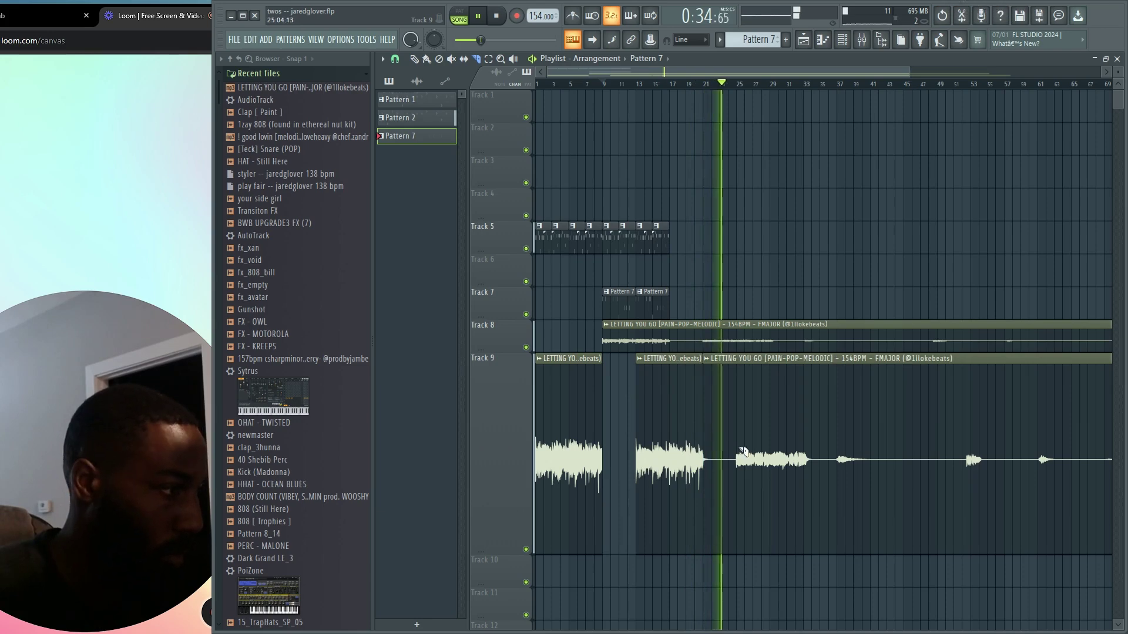
{"action": "right_click", "coordinate": [740, 458]}
Slice the LETTING YOU GO clip on Track 8 at bars 17 and 21, delete the section between, and play the arrangement.
{"action": "left_click_drag", "start_coordinate": [704, 334], "coordinate": [710, 357]}
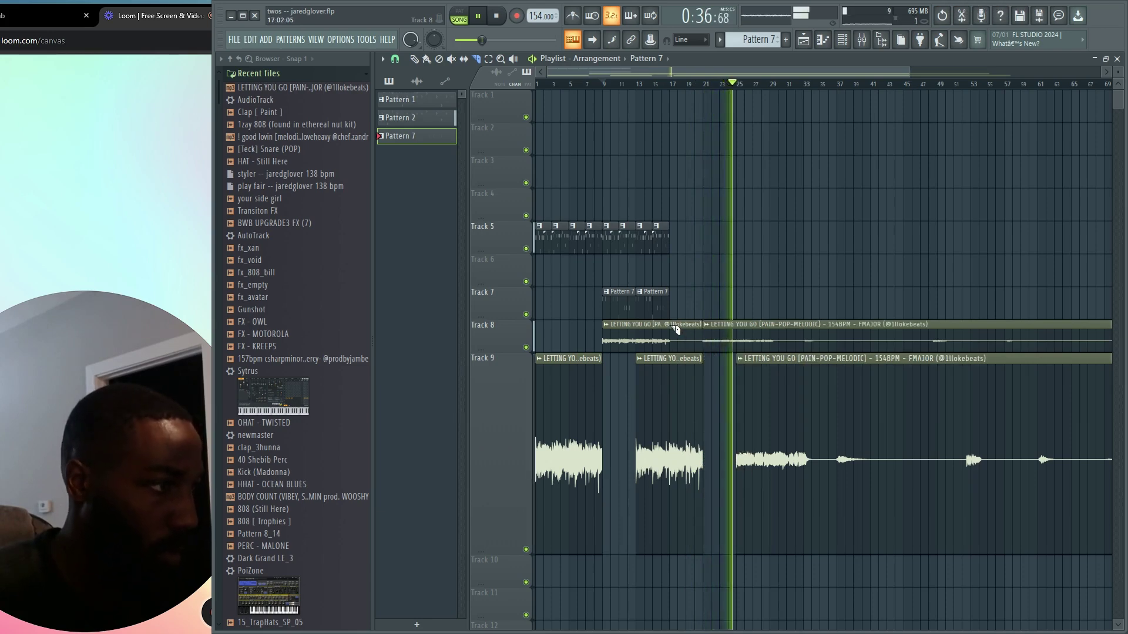
{"action": "right_click", "coordinate": [673, 330]}
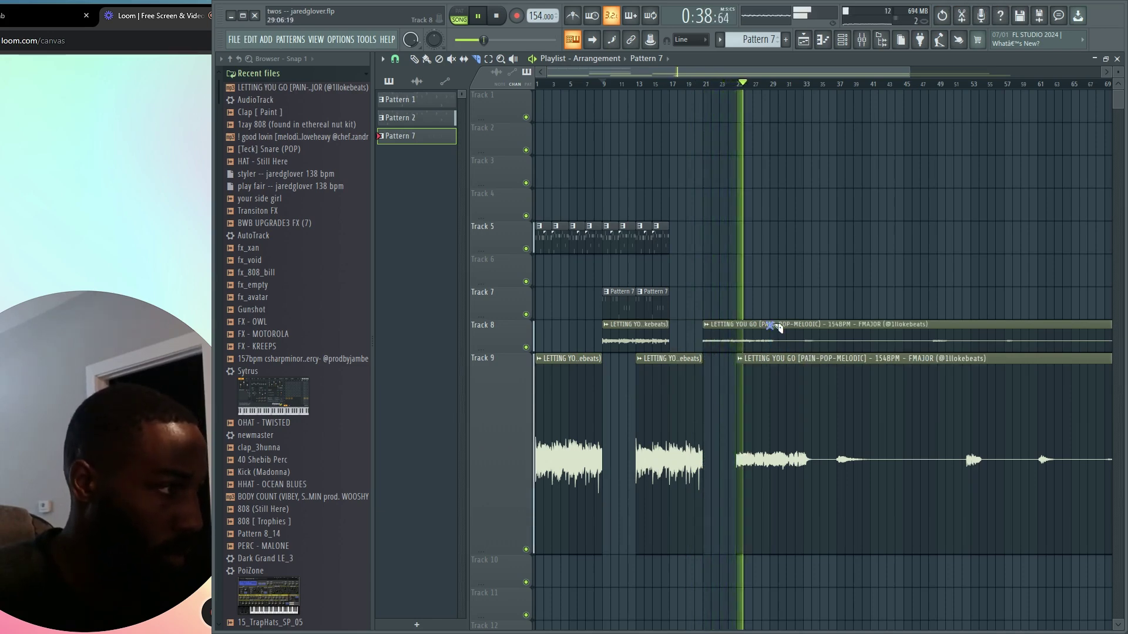
{"action": "scroll", "coordinate": [778, 329], "scroll_direction": "up", "scroll_amount": 5}
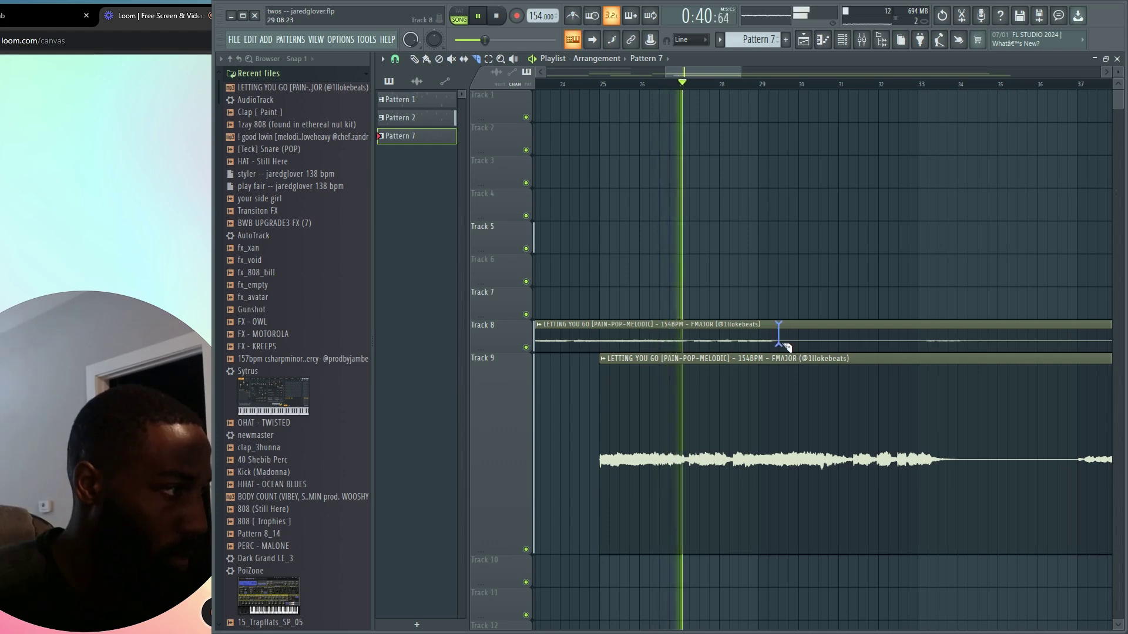
{"action": "scroll", "coordinate": [798, 471], "scroll_direction": "down", "scroll_amount": 3}
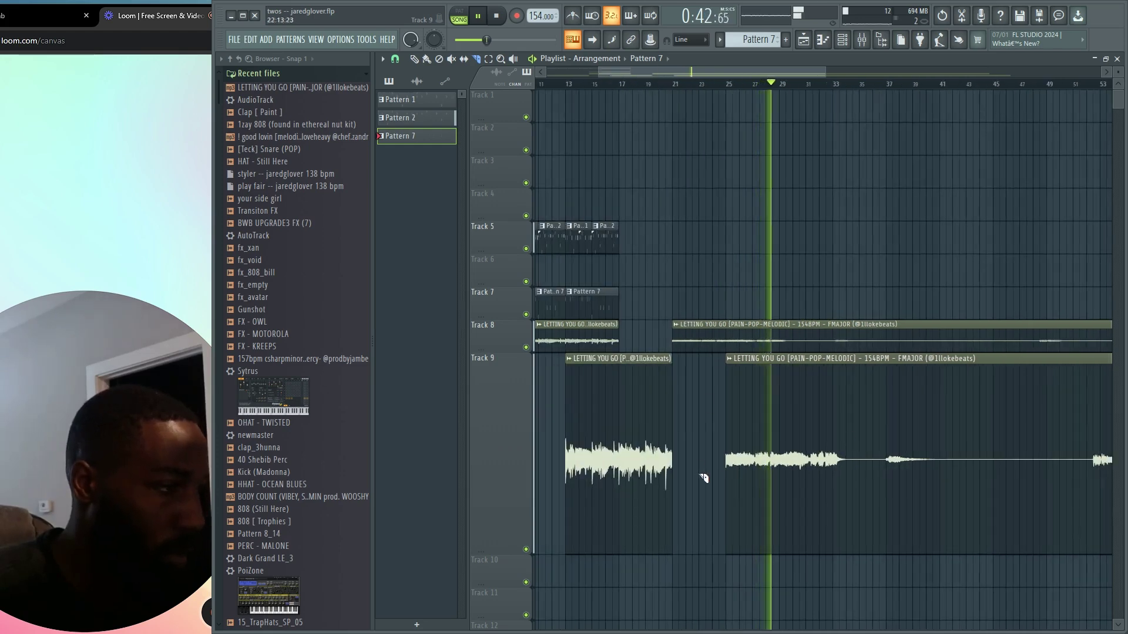
{"action": "scroll", "coordinate": [703, 478], "scroll_direction": "down", "scroll_amount": 3}
{"action": "key", "text": "p"}
{"action": "key", "text": "space"}
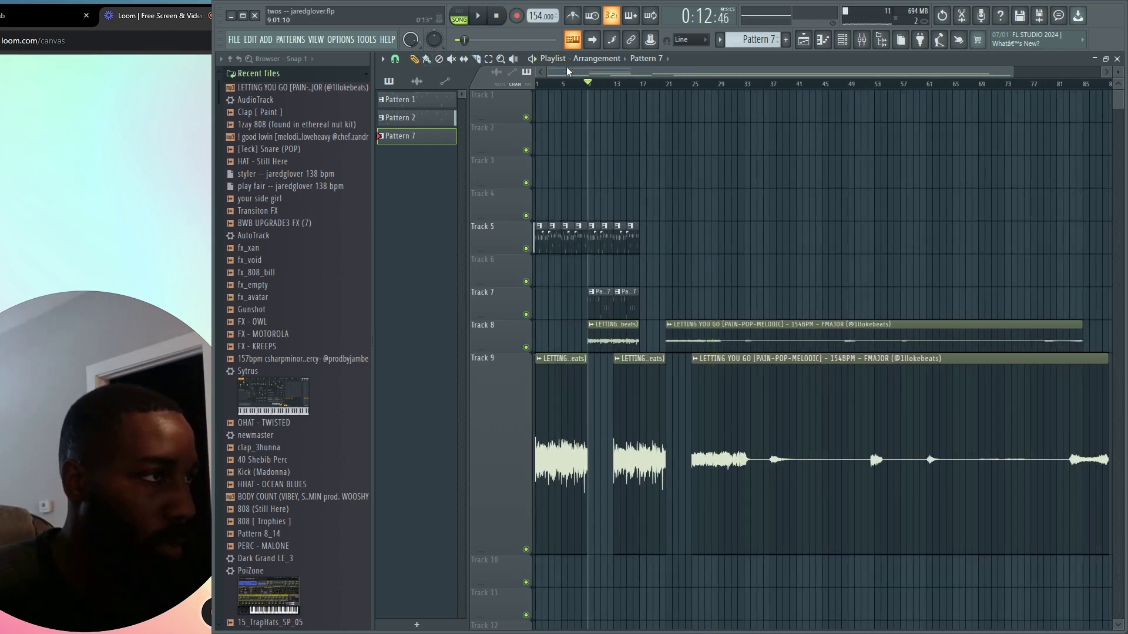
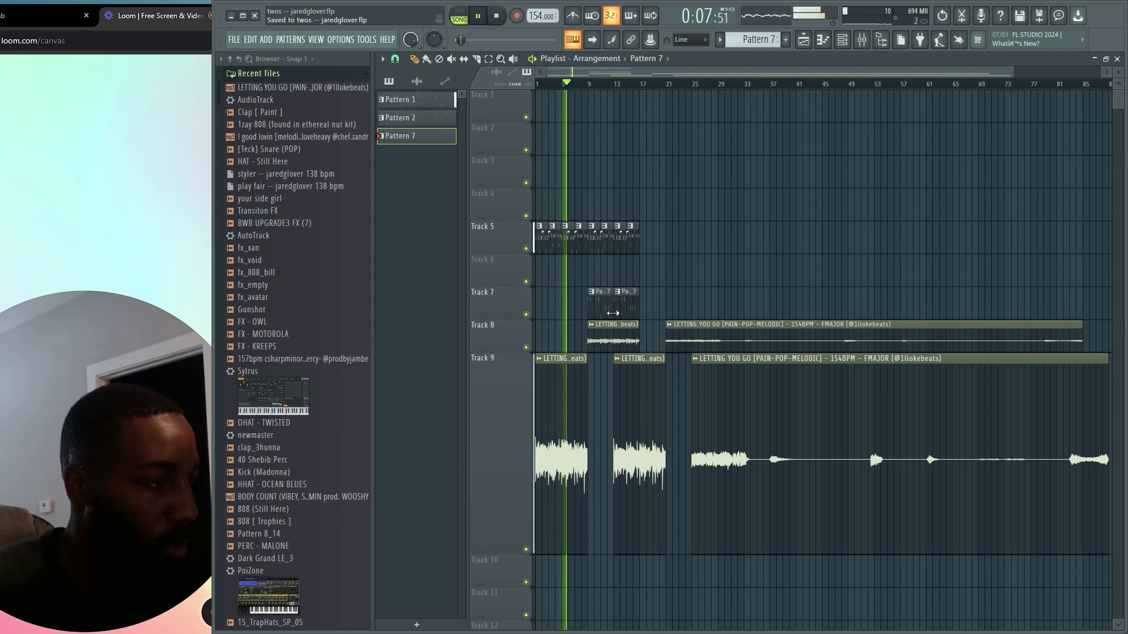
Stop playback and delete the LETTING YOU GO audio clip from the project.
{"action": "left_click", "coordinate": [417, 81]}
{"action": "key", "text": "space"}
{"action": "right_click", "coordinate": [430, 110]}
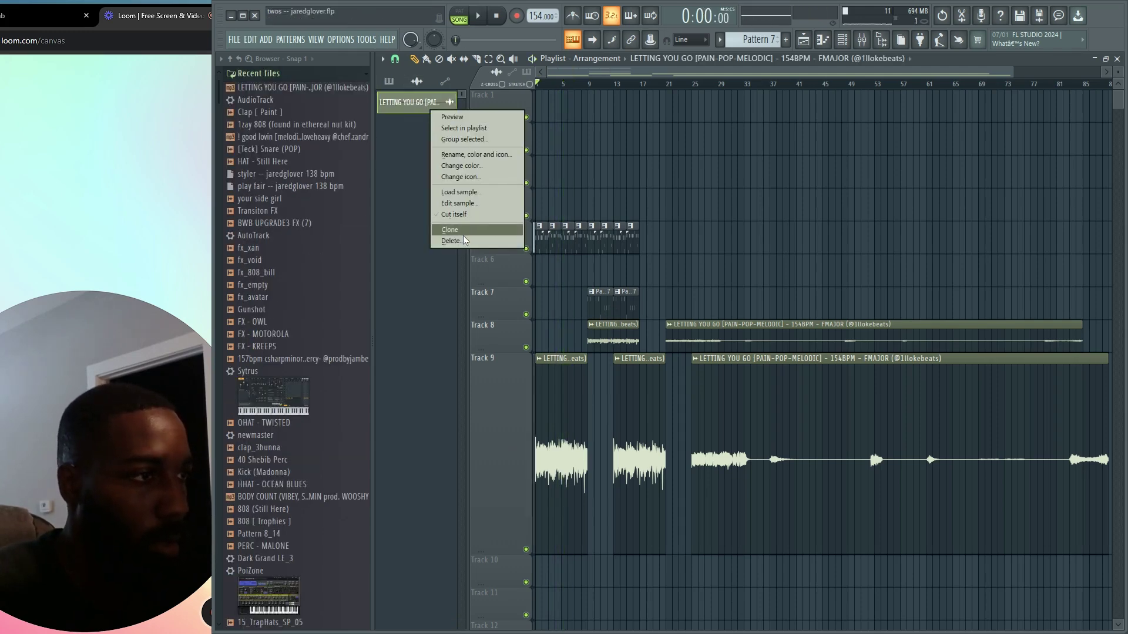
{"action": "left_click", "coordinate": [461, 240]}
{"action": "key", "text": "Return"}
Switch to Discord's random-loops channel, move its window over the playlist and download the 'Come On' [160 Em] loop.
{"action": "key", "text": "super"}
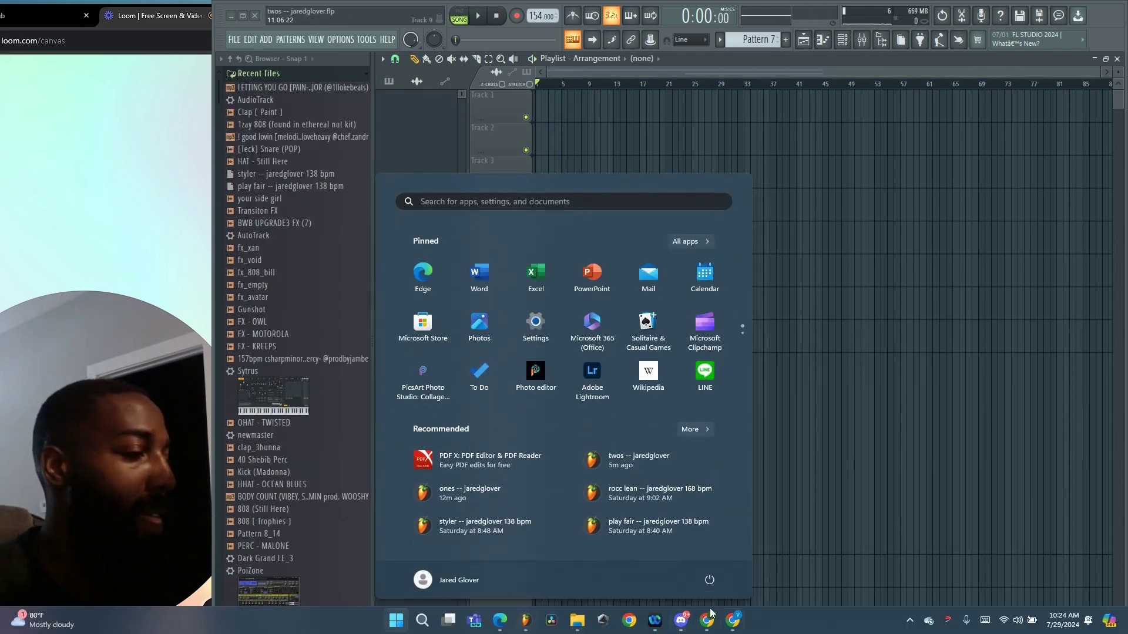
{"action": "left_click", "coordinate": [681, 620]}
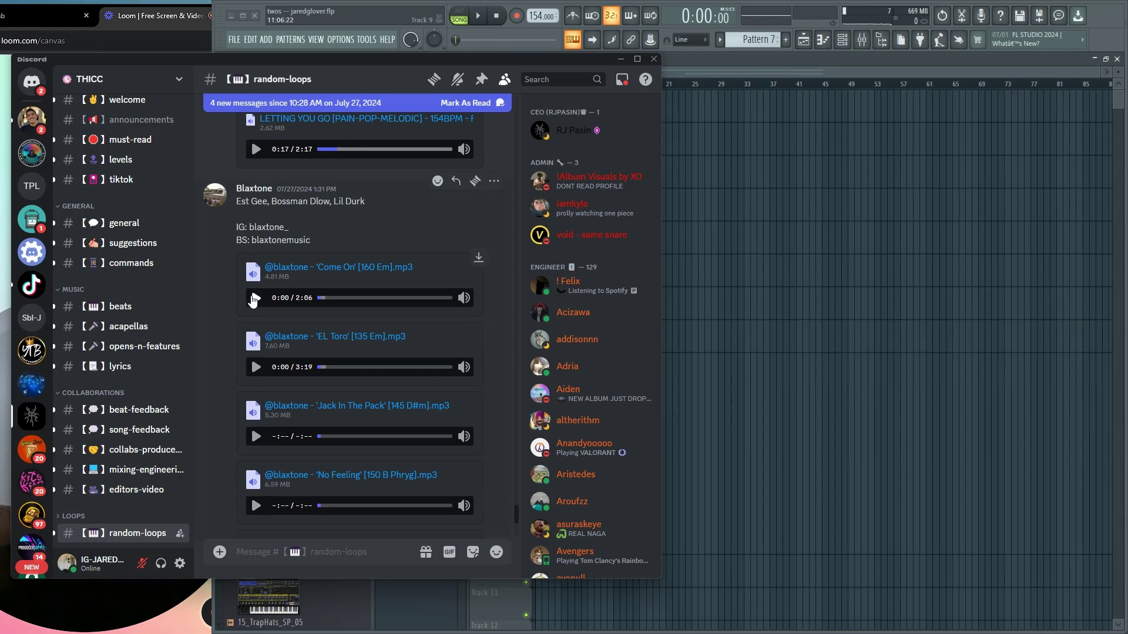
{"action": "left_click_drag", "start_coordinate": [532, 60], "coordinate": [907, 44]}
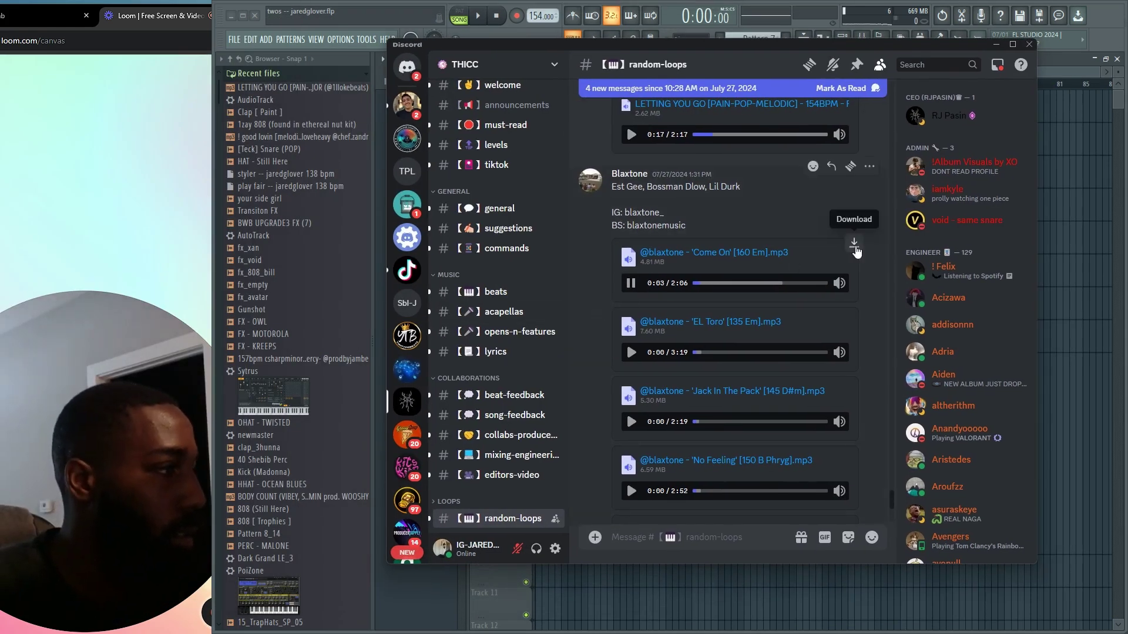
{"action": "left_click", "coordinate": [854, 247]}
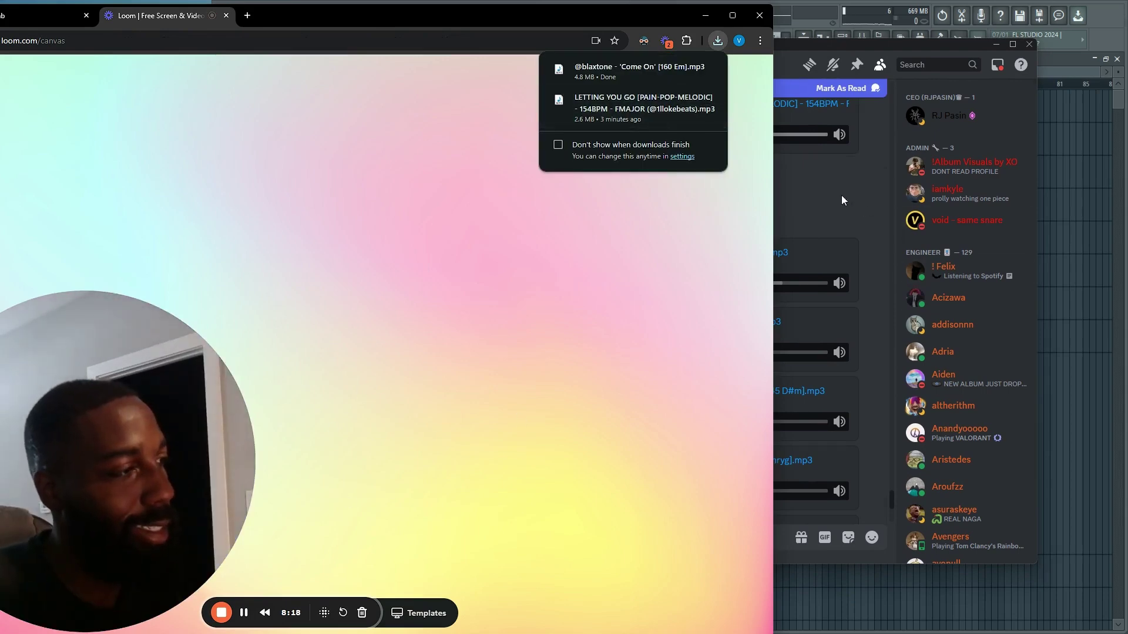
{"action": "right_click", "coordinate": [824, 214]}
Preview the 'EL Toro' and 'Jack In The Pack' loops and download 'Jack In The Pack' [145 D#m].
{"action": "left_click", "coordinate": [628, 288]}
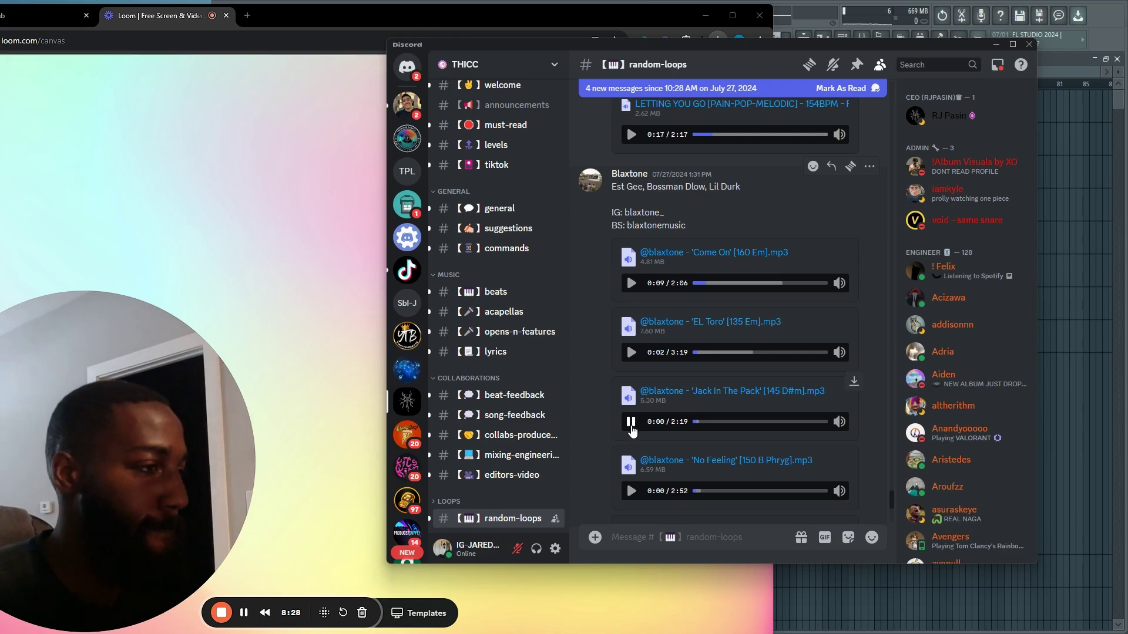
{"action": "scroll", "coordinate": [645, 324], "scroll_direction": "down", "scroll_amount": 2}
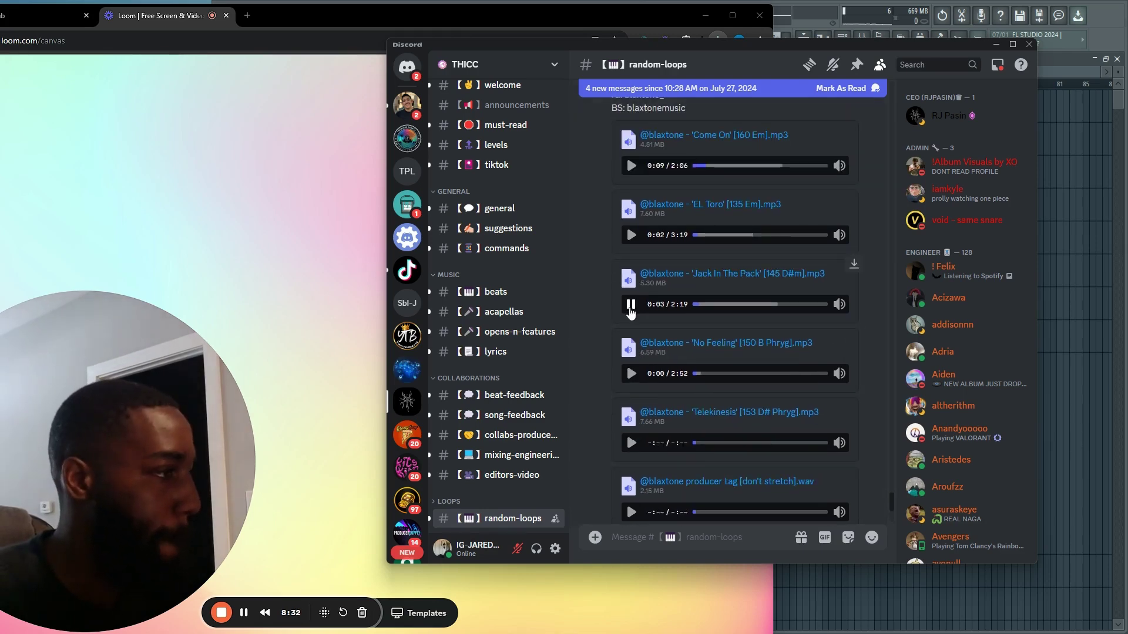
{"action": "left_click", "coordinate": [854, 266]}
{"action": "left_click", "coordinate": [872, 328]}
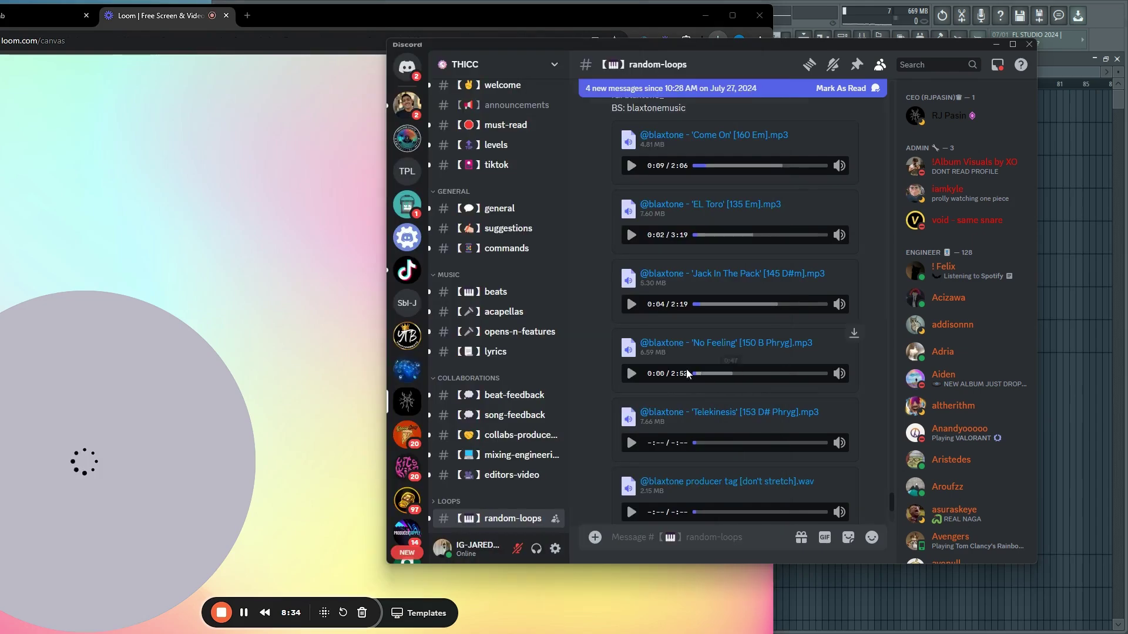
Preview the 'No Feeling' [150 B Phryg] loop and download it.
{"action": "left_click", "coordinate": [629, 375]}
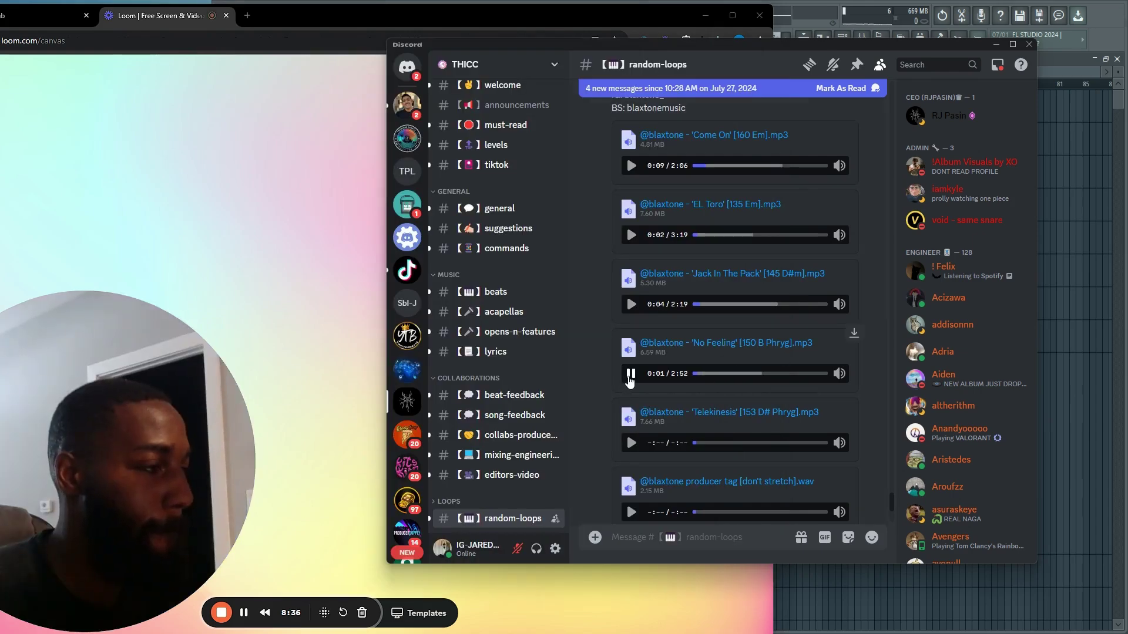
{"action": "left_click", "coordinate": [855, 335]}
{"action": "left_click", "coordinate": [648, 401]}
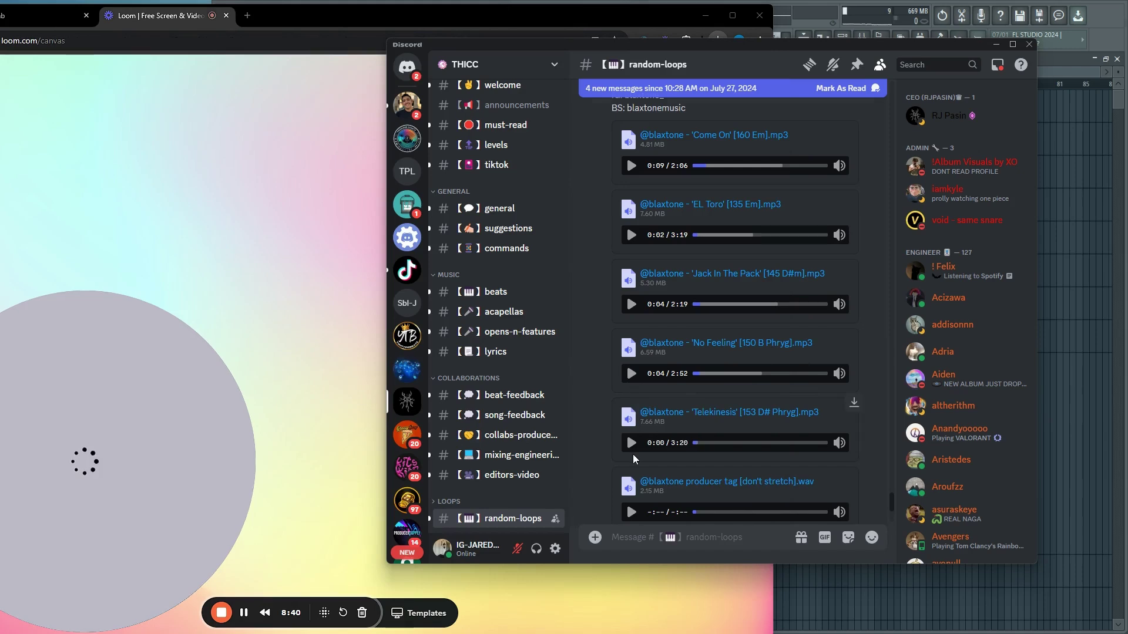
Preview the 'Telekinesis' [153 D# Phryg] loop and download it.
{"action": "scroll", "coordinate": [631, 426], "scroll_direction": "down", "scroll_amount": 2}
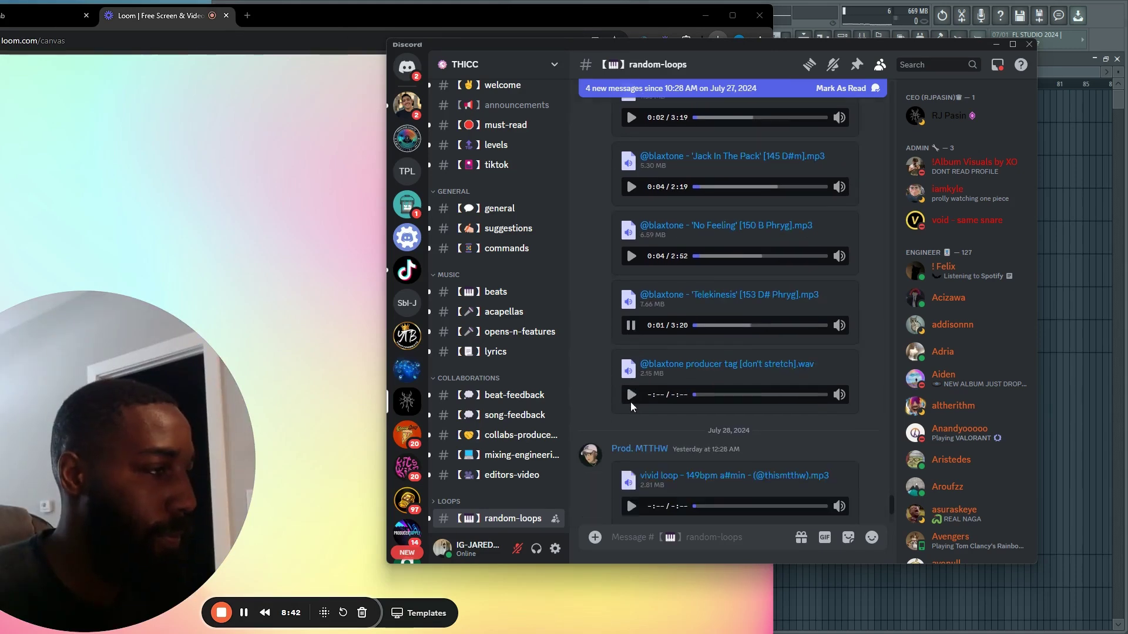
{"action": "left_click", "coordinate": [854, 286]}
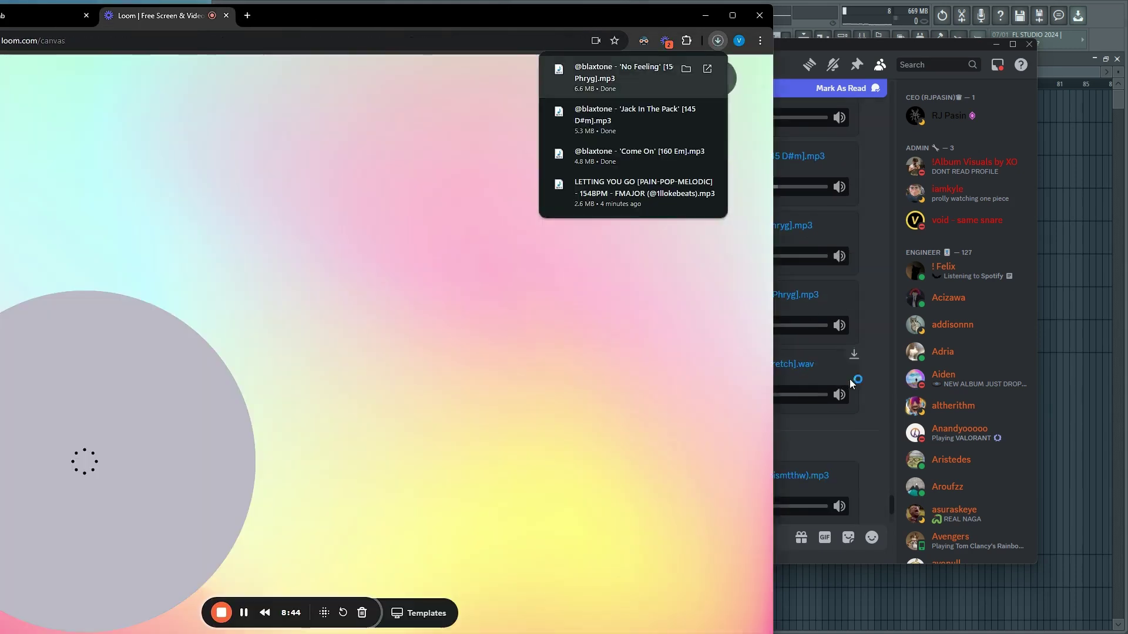
{"action": "left_click", "coordinate": [849, 379]}
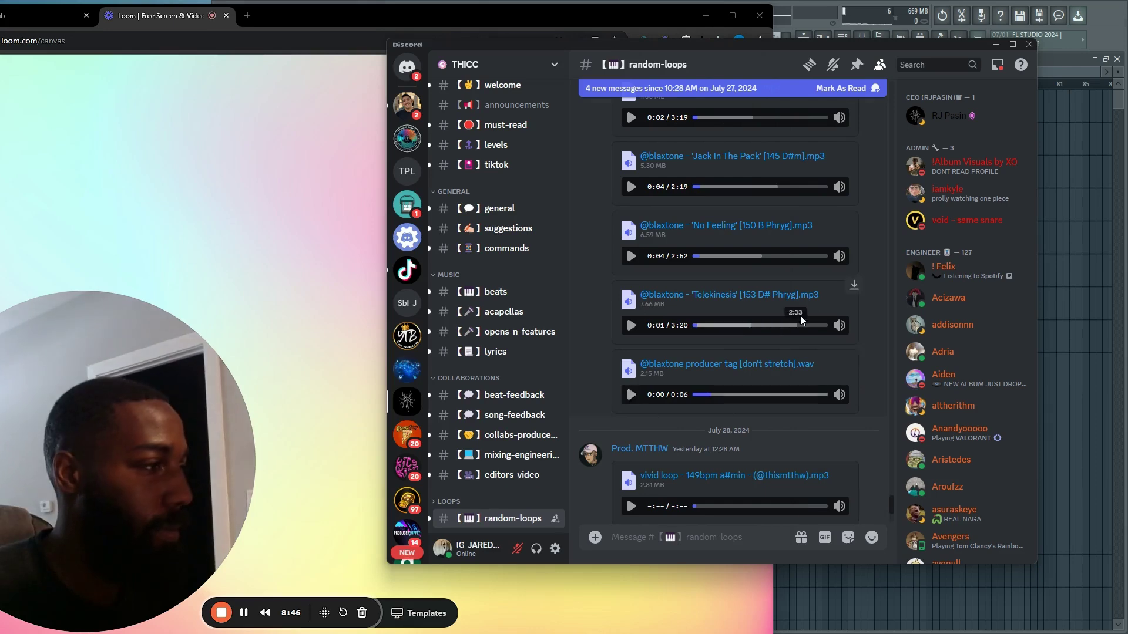
Import the downloaded 'Telekinesis' loop from the browser into FL Studio on Track 9 at bar 1 and play it.
{"action": "left_click", "coordinate": [627, 13]}
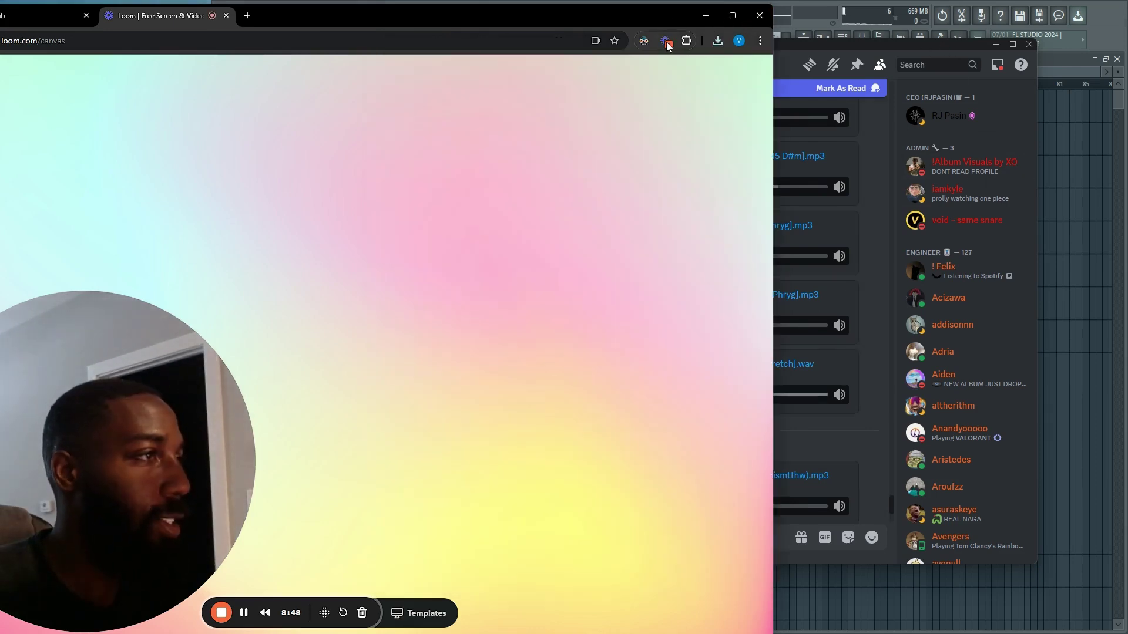
{"action": "left_click", "coordinate": [709, 41]}
{"action": "left_click_drag", "start_coordinate": [629, 90], "coordinate": [1084, 306]}
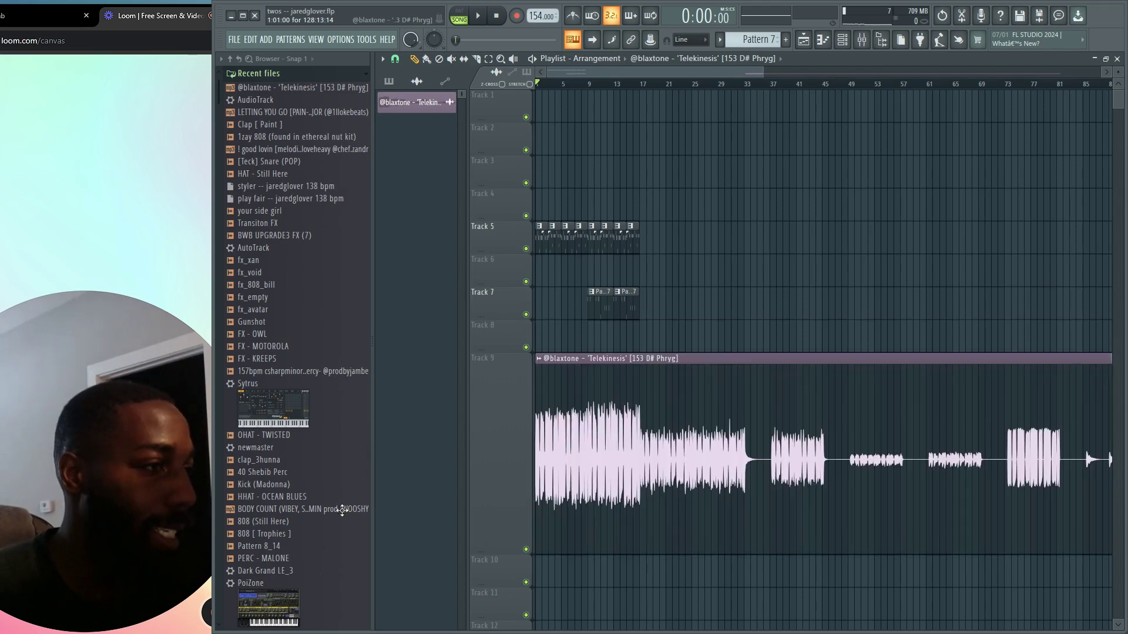
{"action": "key", "text": "space"}
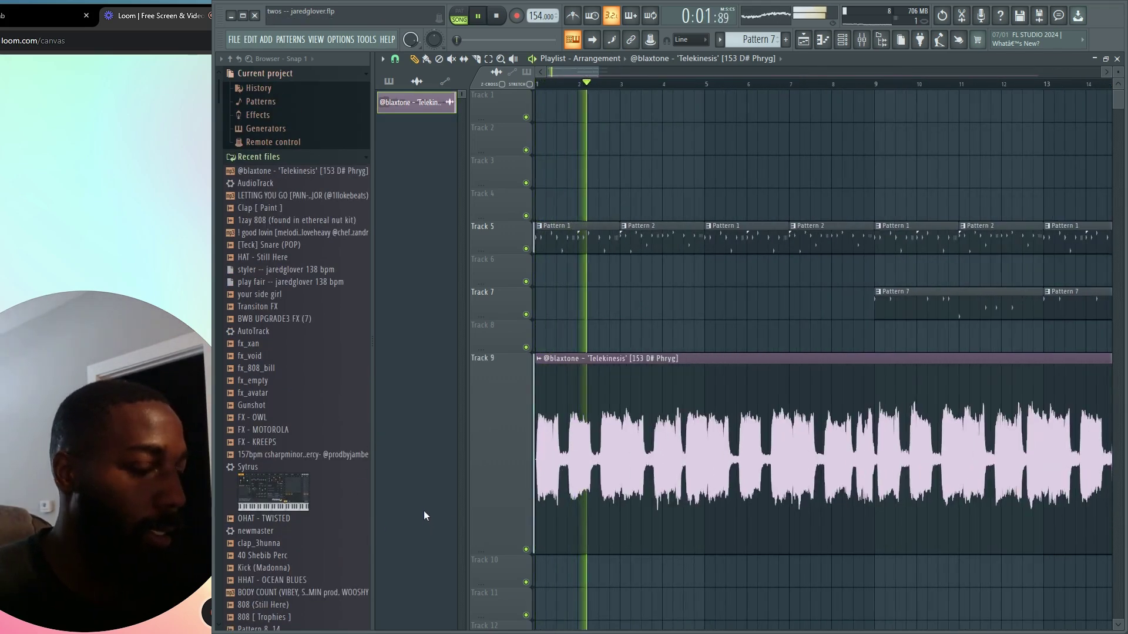
Calculate 153 / 2 in the Windows search.
{"action": "key", "text": "super"}
{"action": "type", "text": "153 / 2"}
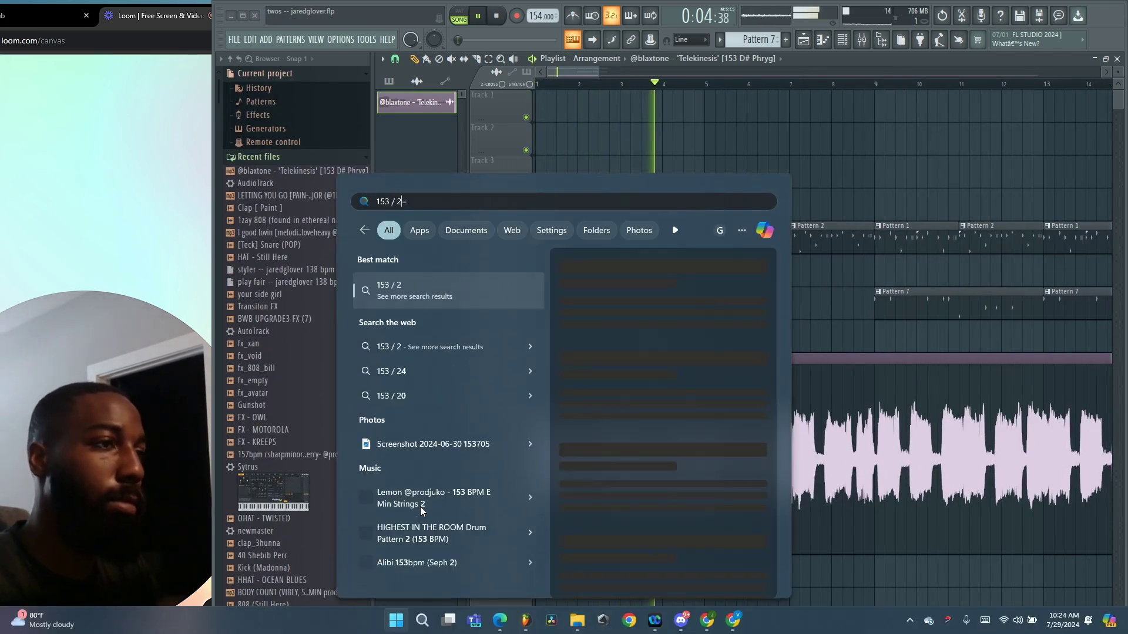
{"action": "left_click", "coordinate": [877, 134]}
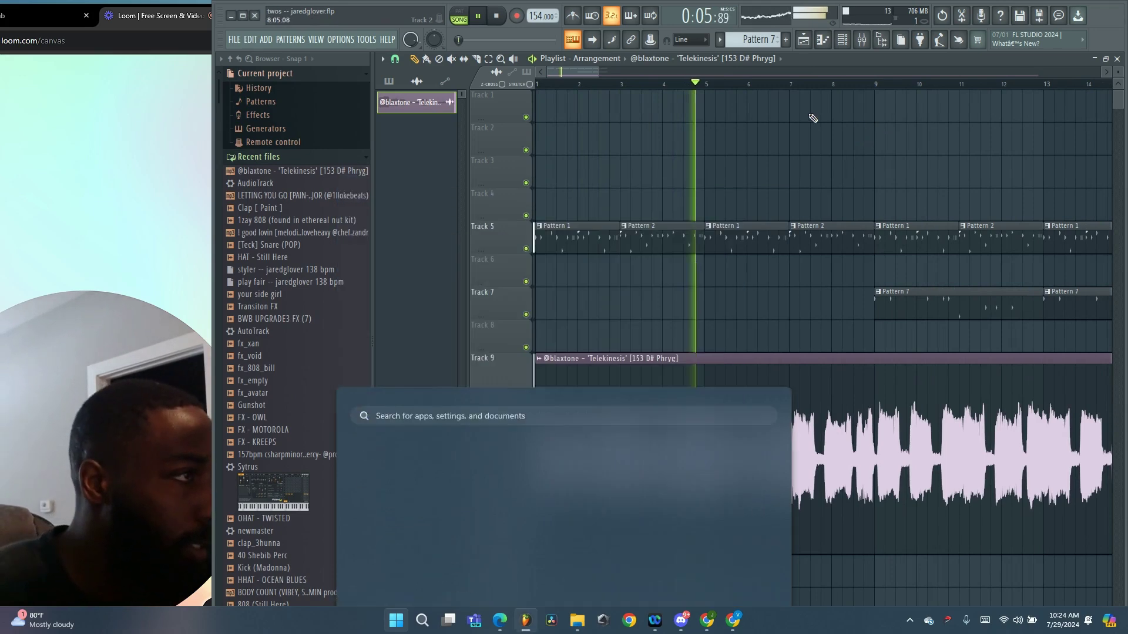
{"action": "key", "text": "space"}
{"action": "left_click_drag", "start_coordinate": [539, 22], "coordinate": [552, 611]}
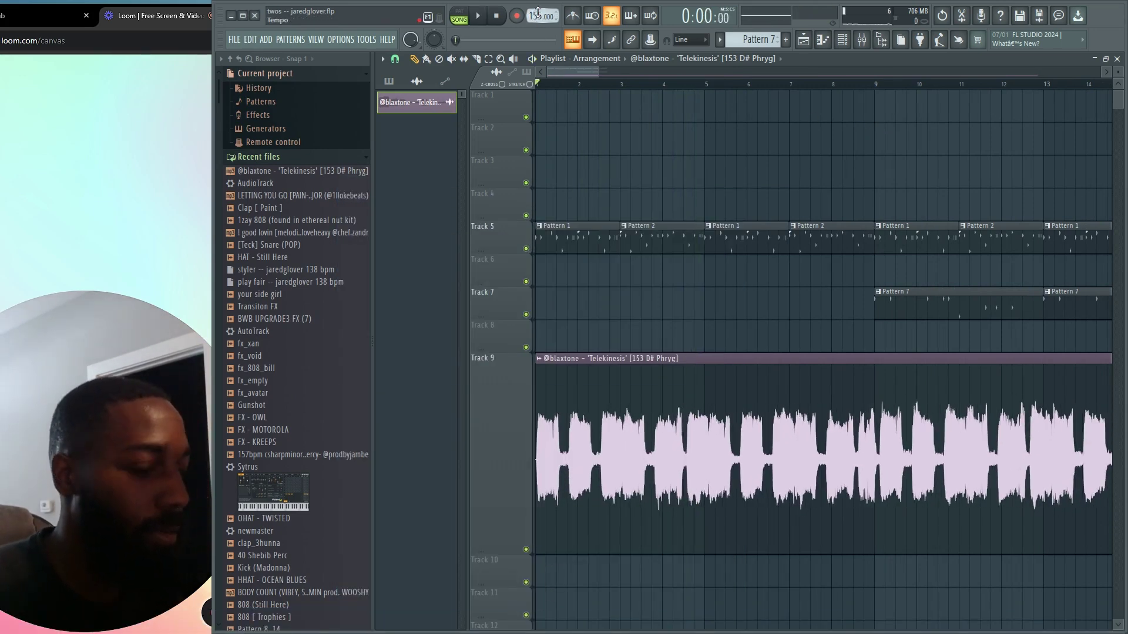
{"action": "key", "text": "ctrl+z"}
{"action": "key", "text": "ctrl+z"}
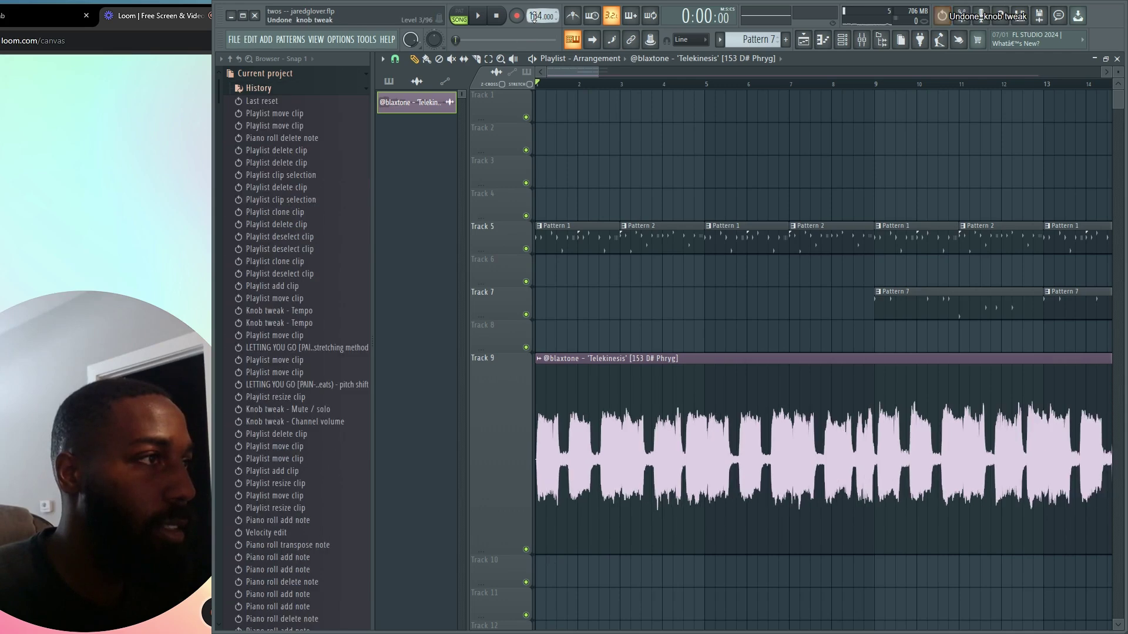
Set the project tempo to 153 BPM and check the 'Telekinesis' clip's alignment with the drums from bar 1 during playback.
{"action": "left_click_drag", "start_coordinate": [537, 17], "coordinate": [537, 21]}
{"action": "key", "text": "space"}
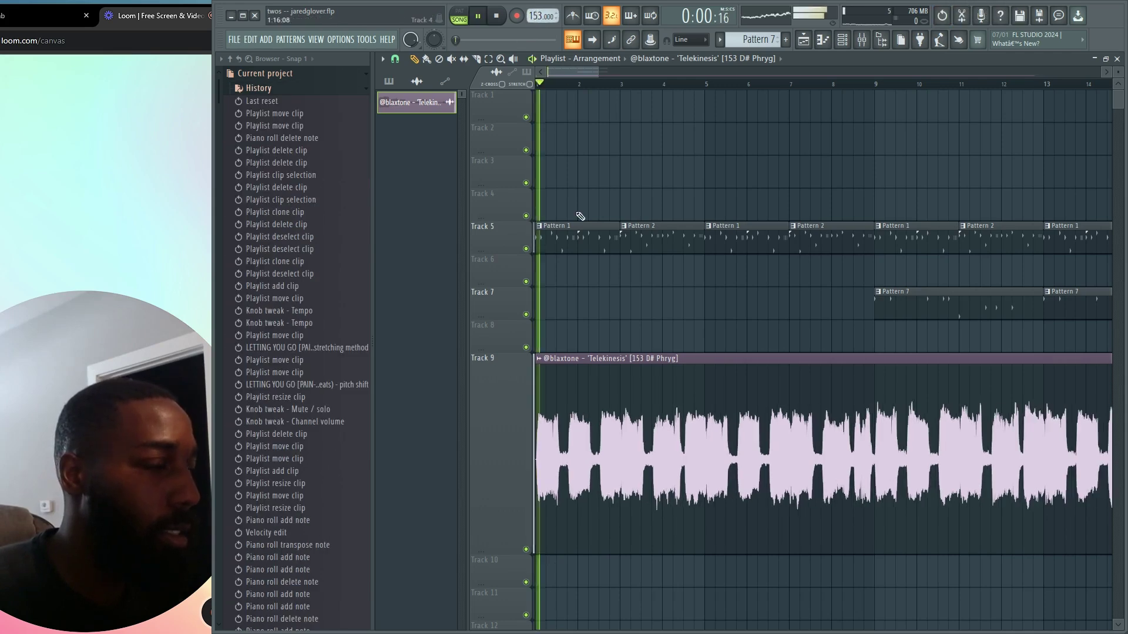
{"action": "left_click", "coordinate": [554, 243]}
{"action": "scroll", "coordinate": [491, 530], "scroll_direction": "up", "scroll_amount": 5}
{"action": "scroll", "coordinate": [491, 530], "scroll_direction": "up", "scroll_amount": 2}
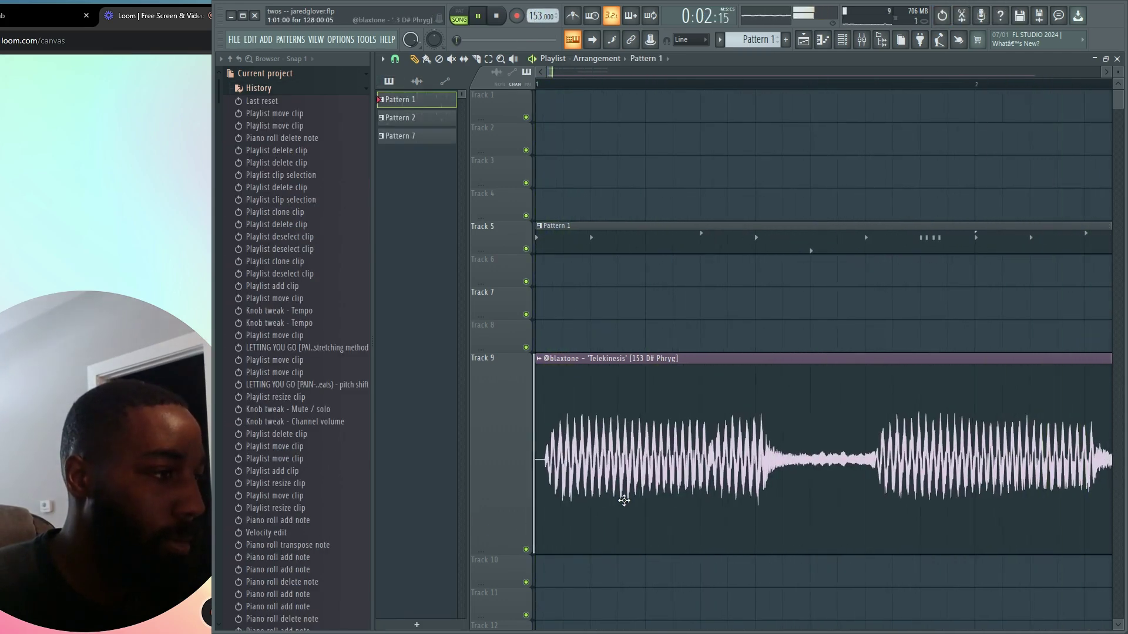
{"action": "scroll", "coordinate": [672, 381], "scroll_direction": "down", "scroll_amount": 11}
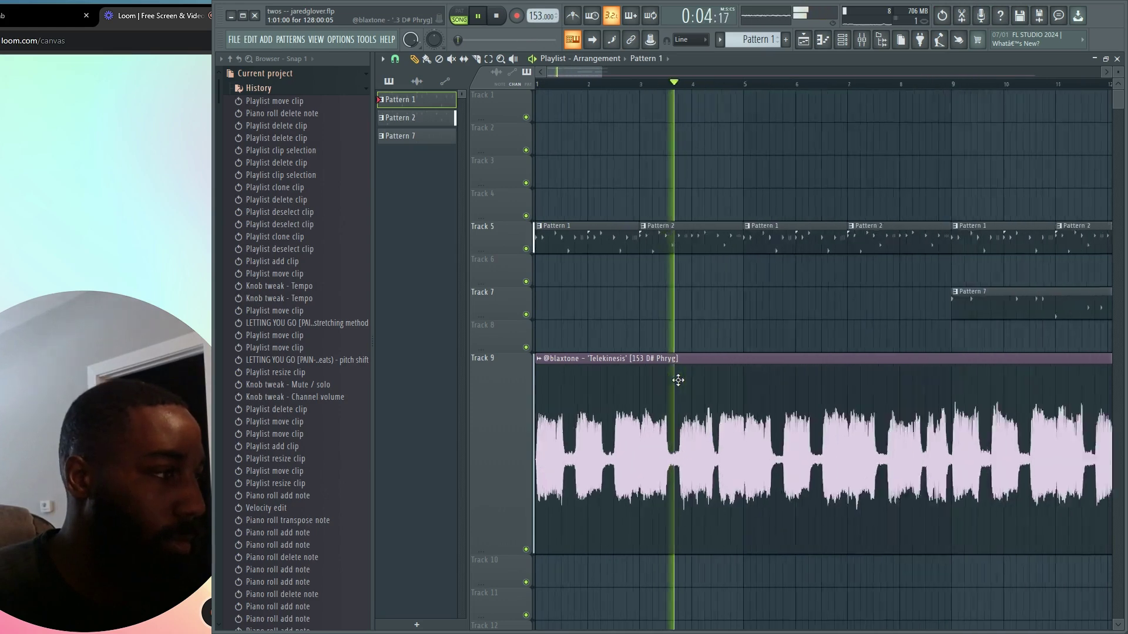
{"action": "left_click", "coordinate": [675, 386]}
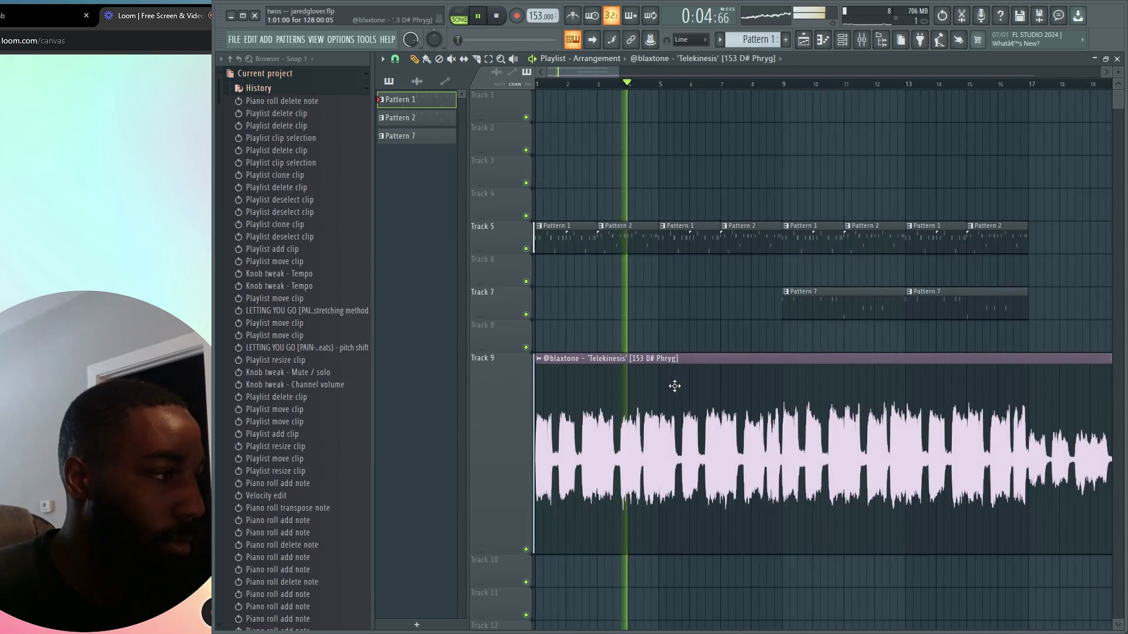
Select bars 1 to 17 on the playlist timeline as the playback loop.
{"action": "left_click", "coordinate": [845, 305]}
{"action": "left_click", "coordinate": [1055, 93], "text": "ctrl"}
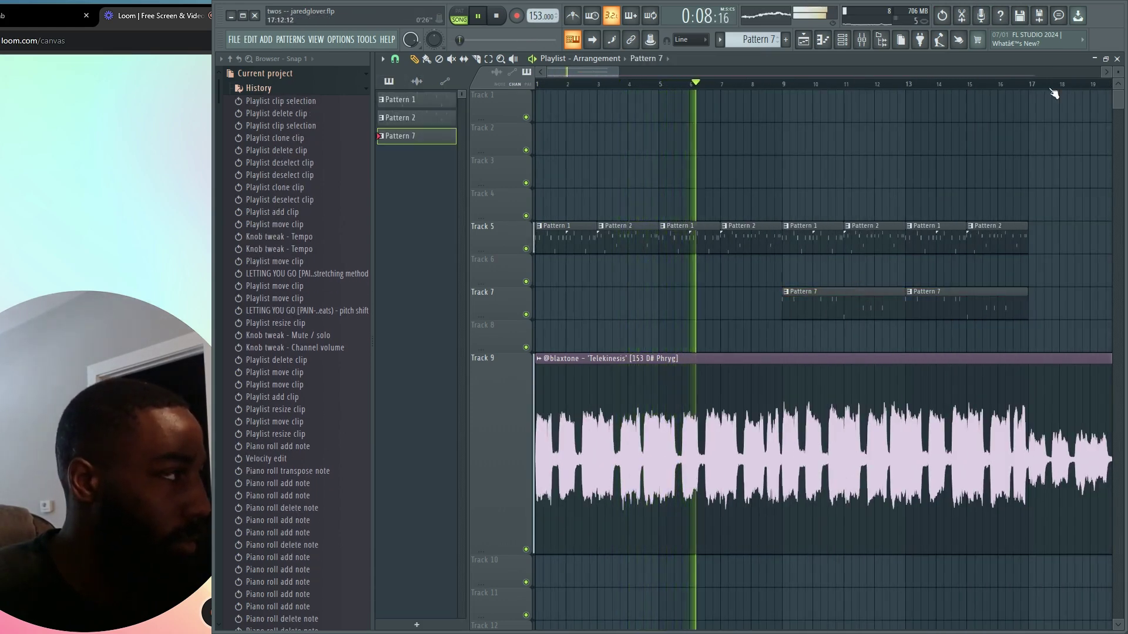
{"action": "left_click_drag", "start_coordinate": [1032, 85], "coordinate": [552, 110]}
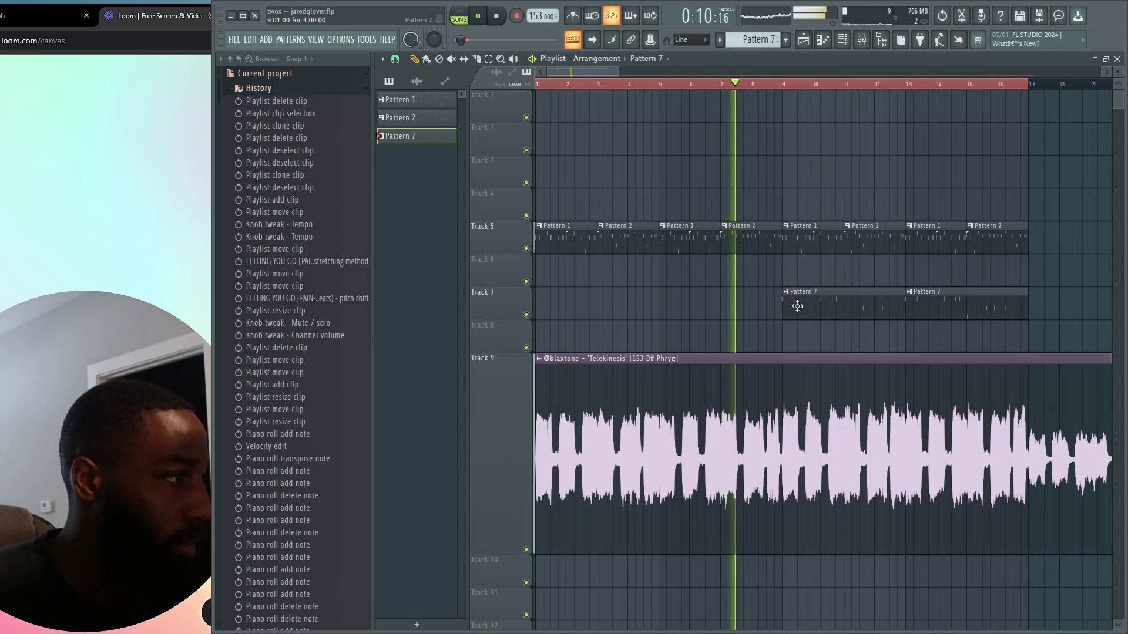
In Pattern 7, transpose all 808 notes up by a net one semitone, keeping their octave, and play the result.
{"action": "double_click", "coordinate": [796, 305]}
{"action": "key", "text": "ctrl+Up"}
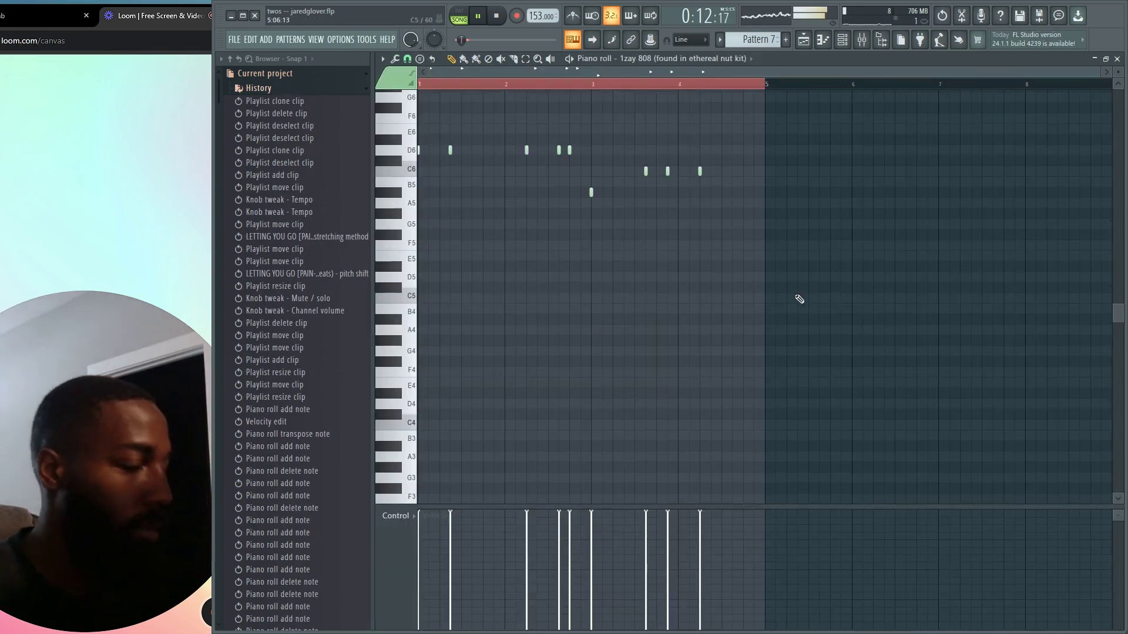
{"action": "key", "text": "space"}
{"action": "key", "text": "shift+Up"}
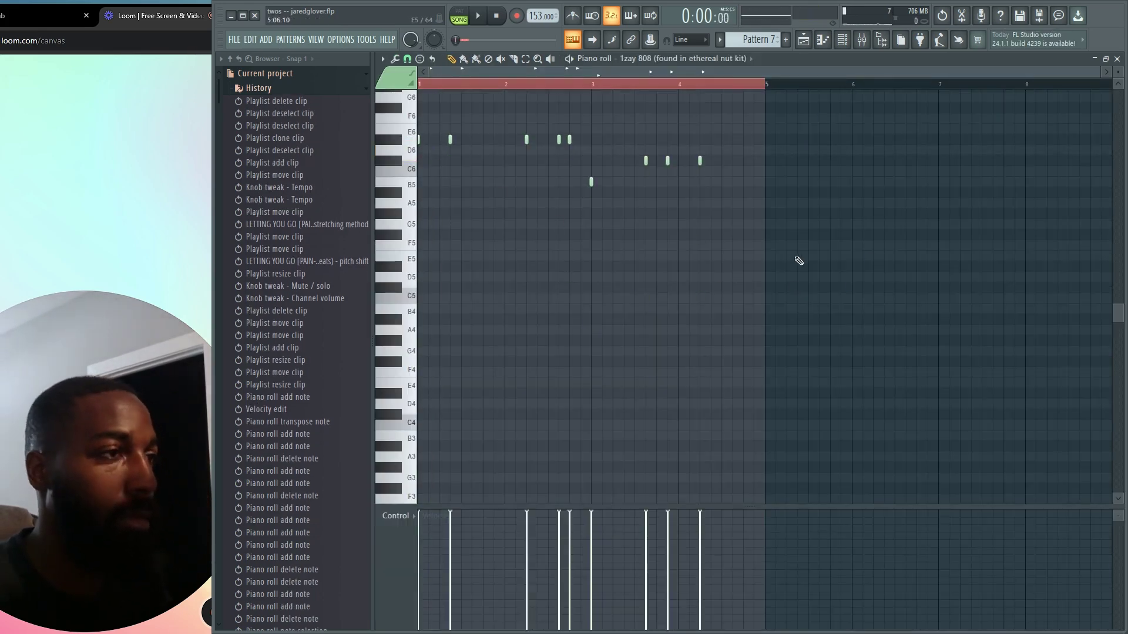
{"action": "key", "text": "ctrl+Down"}
{"action": "key", "text": "space"}
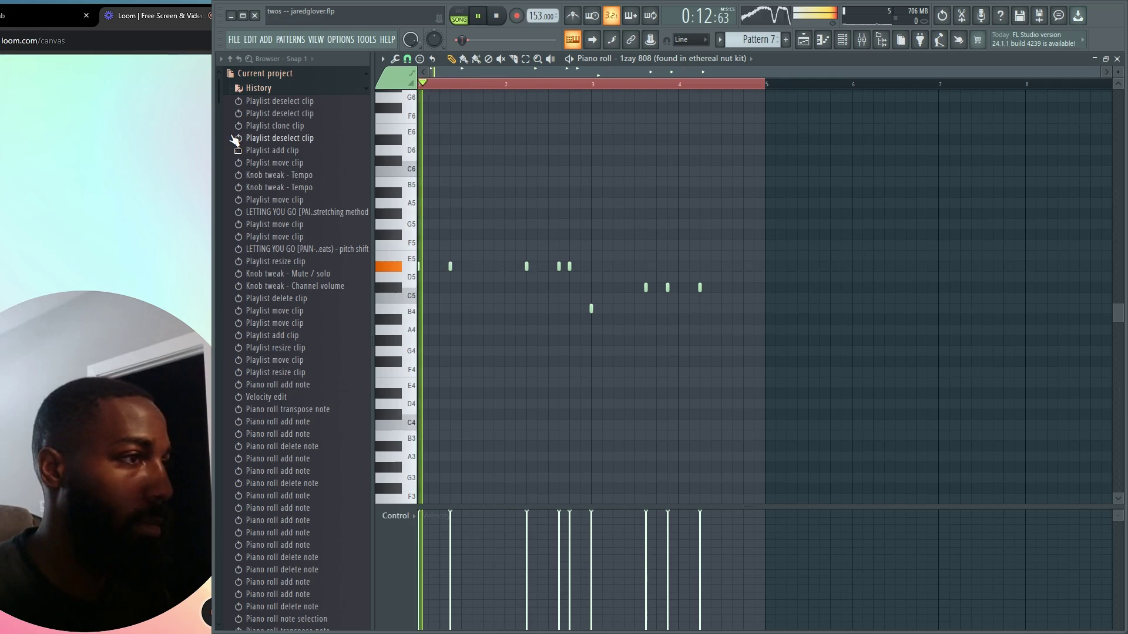
In Pattern 7's 808 line, replace the two D#5 notes late in bar 2 with one E5 note and play it.
{"action": "left_click", "coordinate": [475, 269]}
{"action": "right_click", "coordinate": [471, 271]}
{"action": "right_click", "coordinate": [473, 269]}
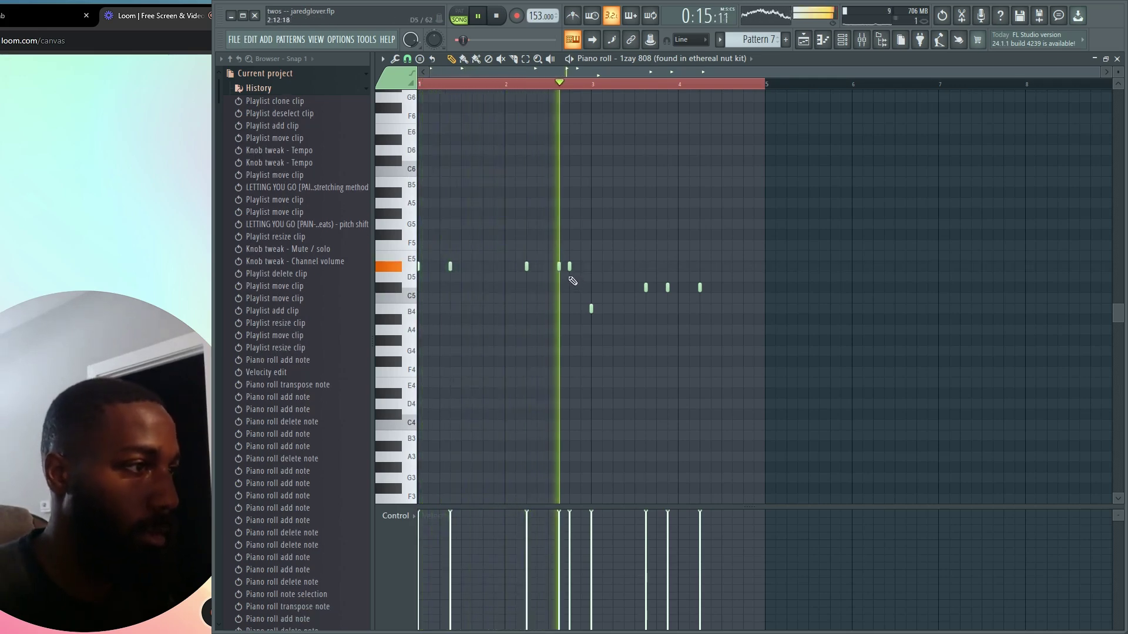
{"action": "right_click", "coordinate": [558, 270]}
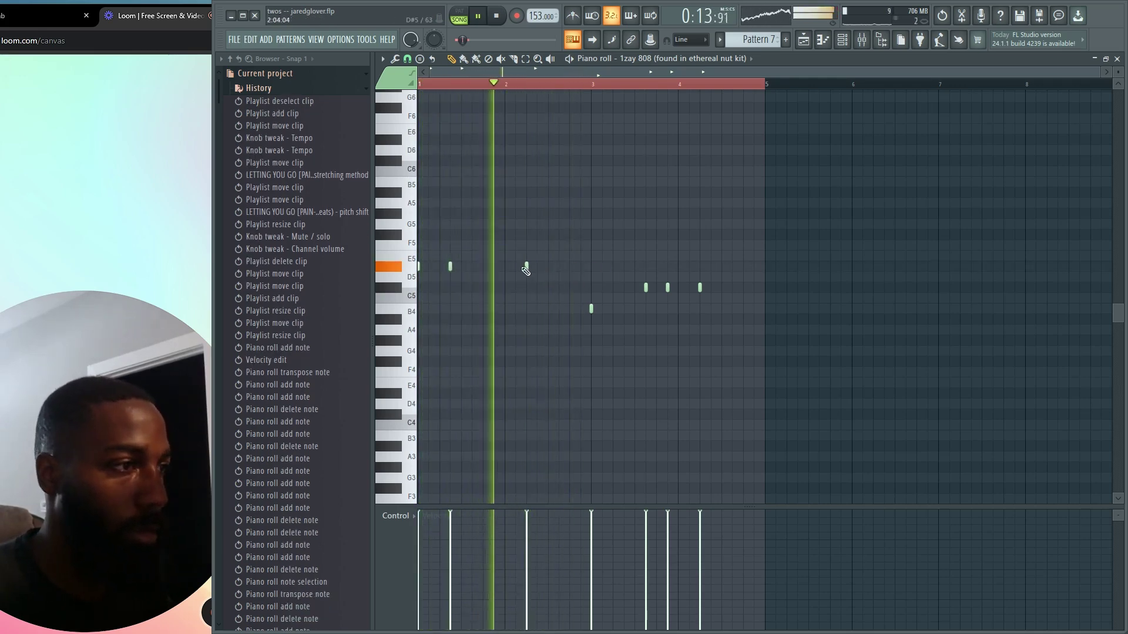
{"action": "left_click", "coordinate": [559, 268]}
{"action": "right_click", "coordinate": [560, 268]}
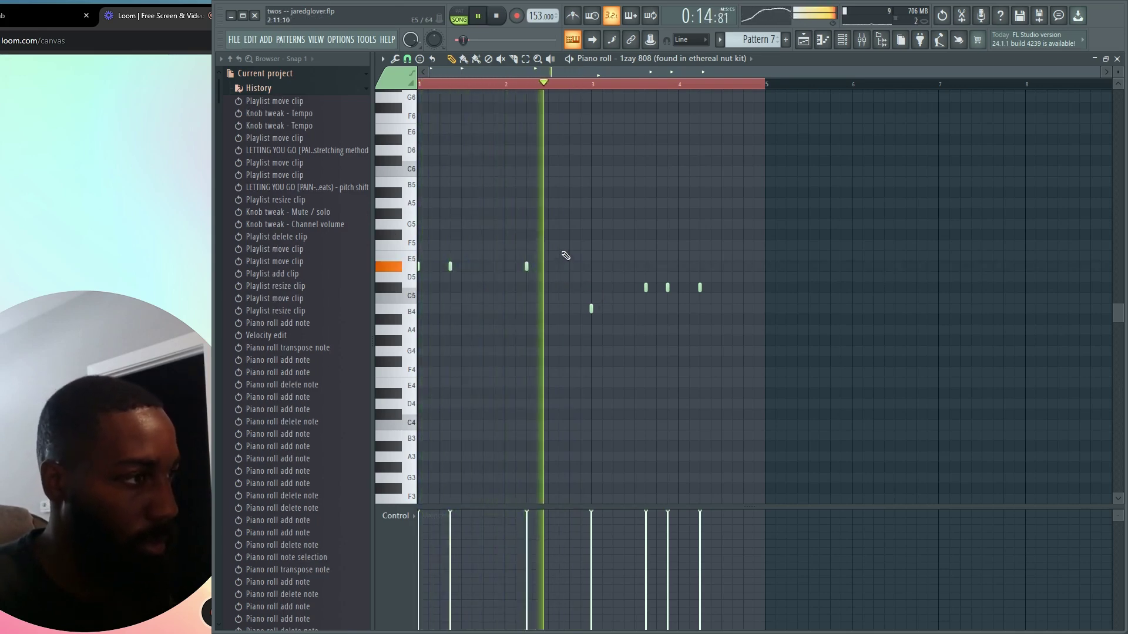
{"action": "left_click", "coordinate": [560, 246]}
{"action": "key", "text": "space"}
{"action": "left_click_drag", "start_coordinate": [558, 245], "coordinate": [559, 256]}
{"action": "key", "text": "space"}
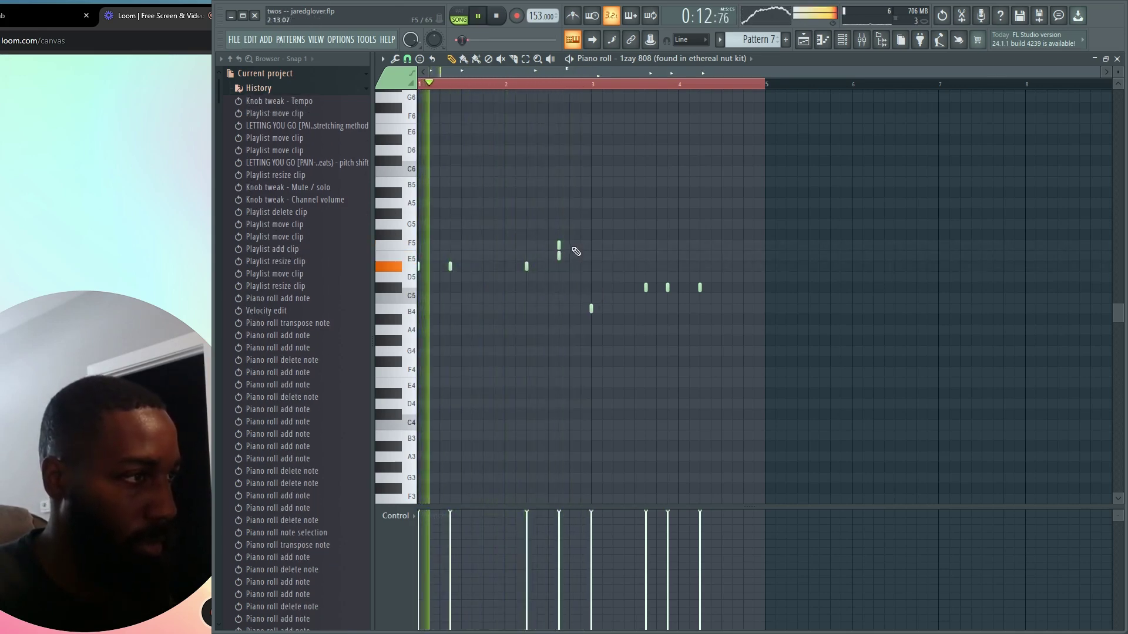
Add a D#5 808 note near the end of bar 1 and delete the D#5 note early in bar 2.
{"action": "left_click", "coordinate": [483, 266]}
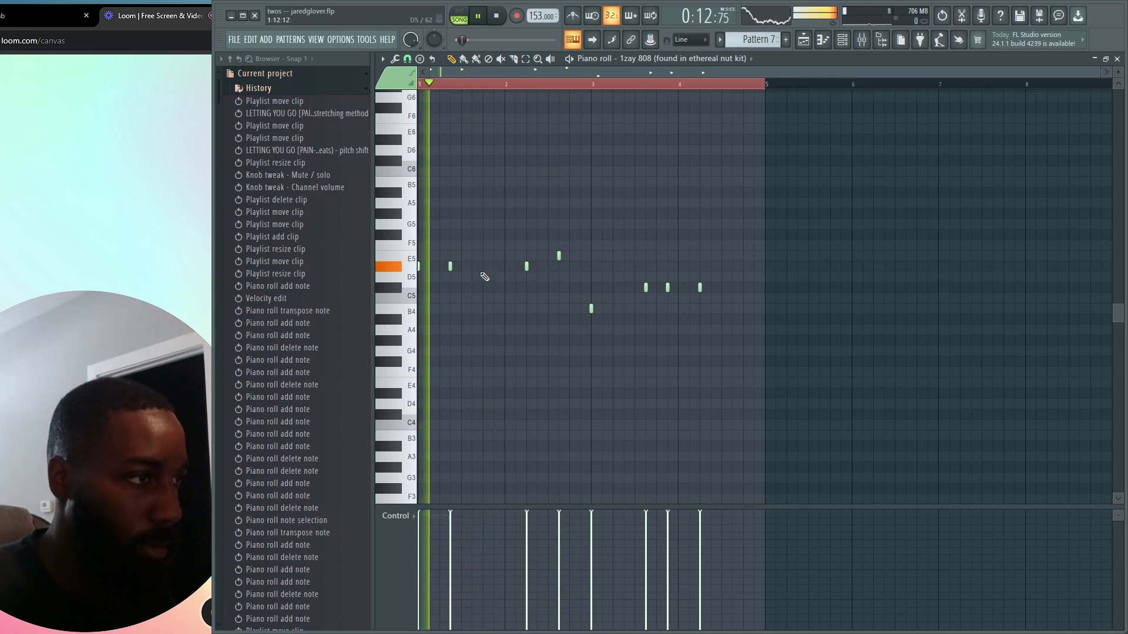
{"action": "right_click", "coordinate": [526, 267]}
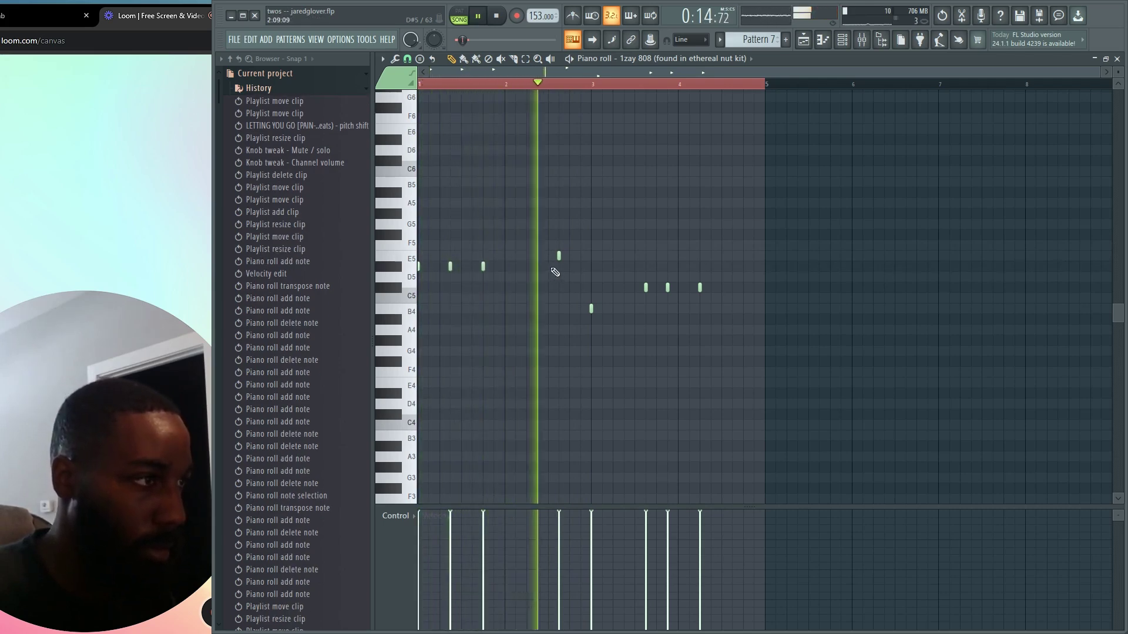
{"action": "key", "text": "space"}
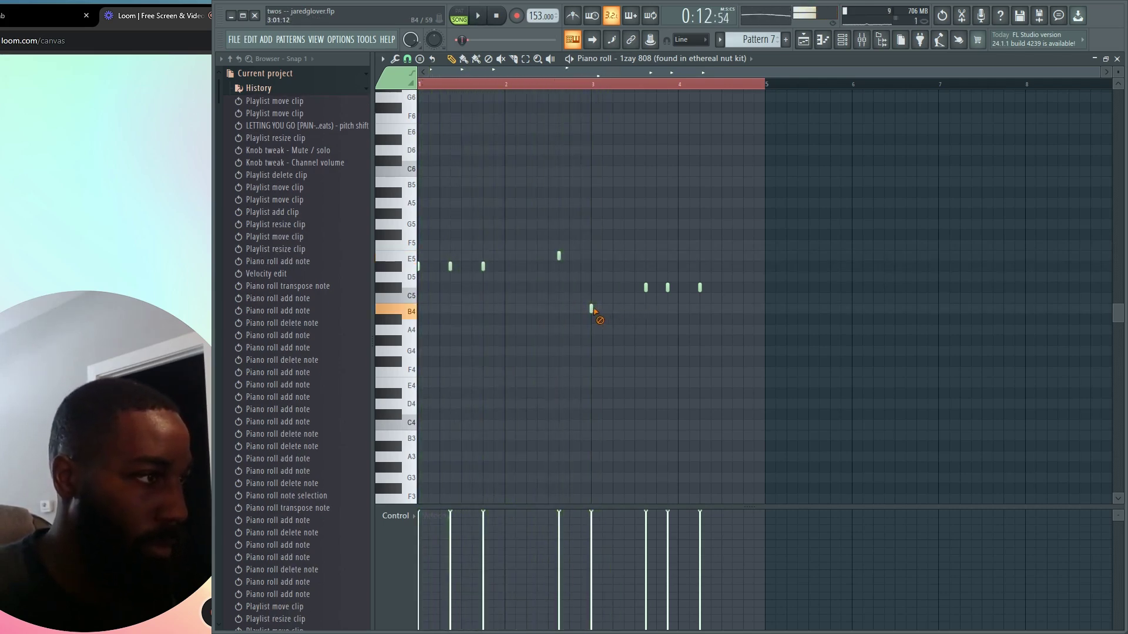
Replace the 808 notes in bars 3 and 4 with a duplicate of bars 1 and 2, lowering the copy's third note to C#5.
{"action": "right_click", "coordinate": [591, 309]}
{"action": "left_click", "coordinate": [593, 88]}
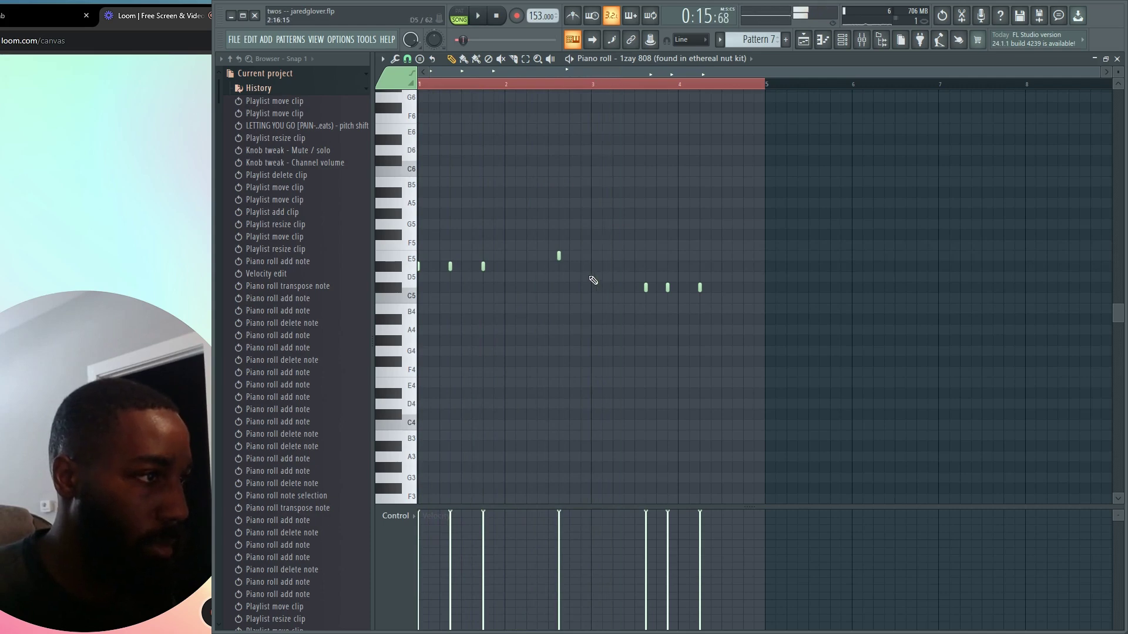
{"action": "right_click", "coordinate": [699, 288]}
{"action": "left_click_drag", "start_coordinate": [614, 213], "coordinate": [419, 269]}
{"action": "key", "text": "space"}
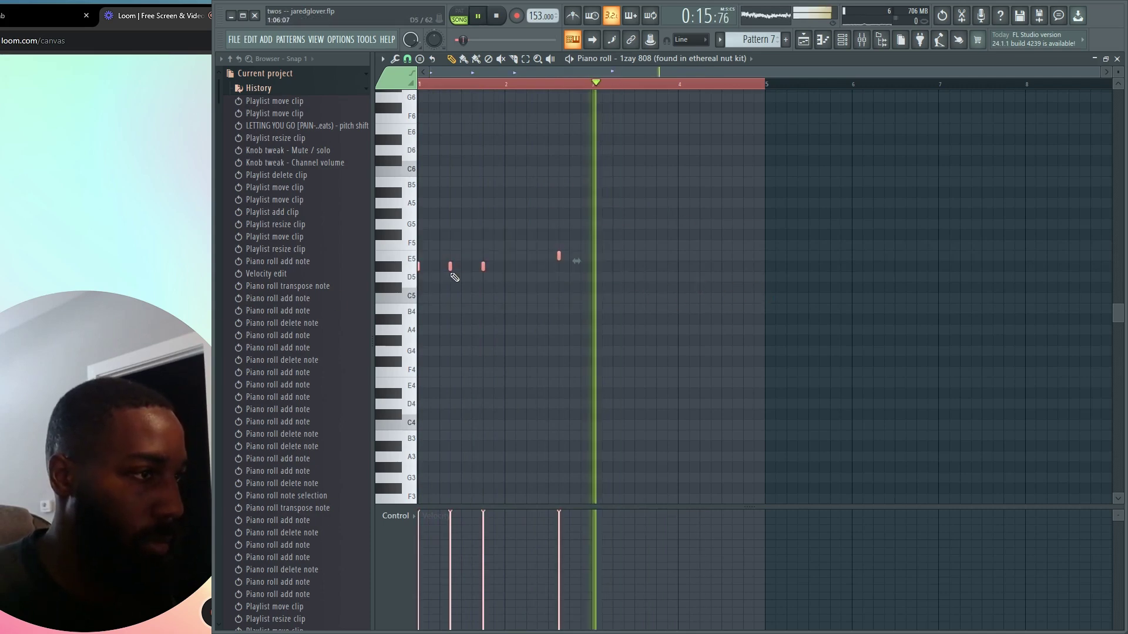
{"action": "key", "text": "space"}
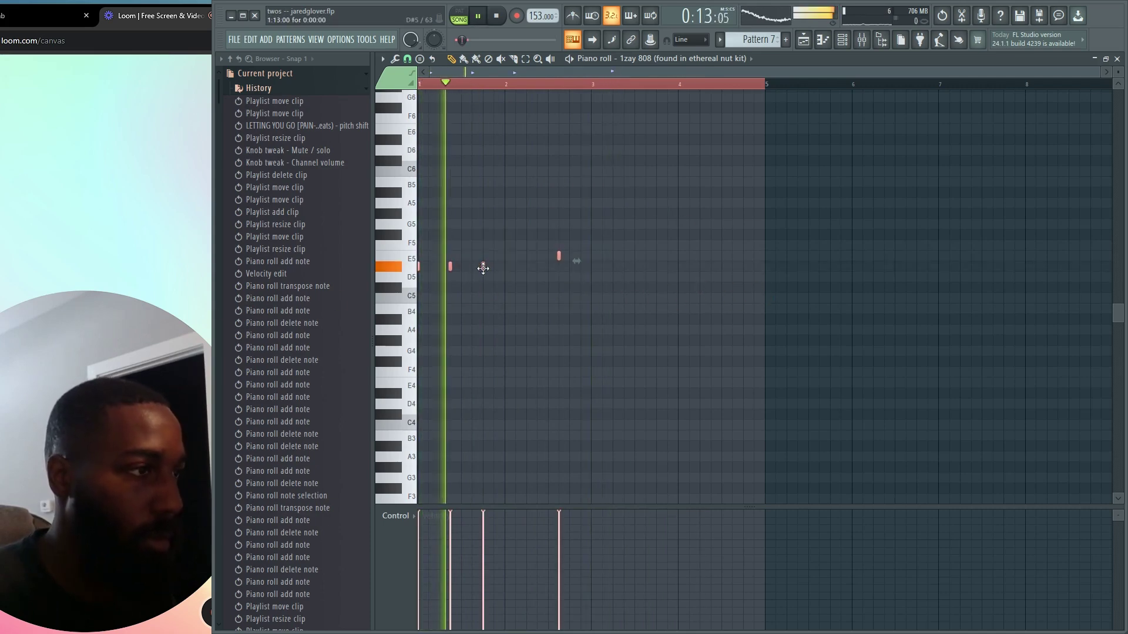
{"action": "key", "text": "ctrl+b"}
{"action": "left_click", "coordinate": [663, 295], "text": "ctrl"}
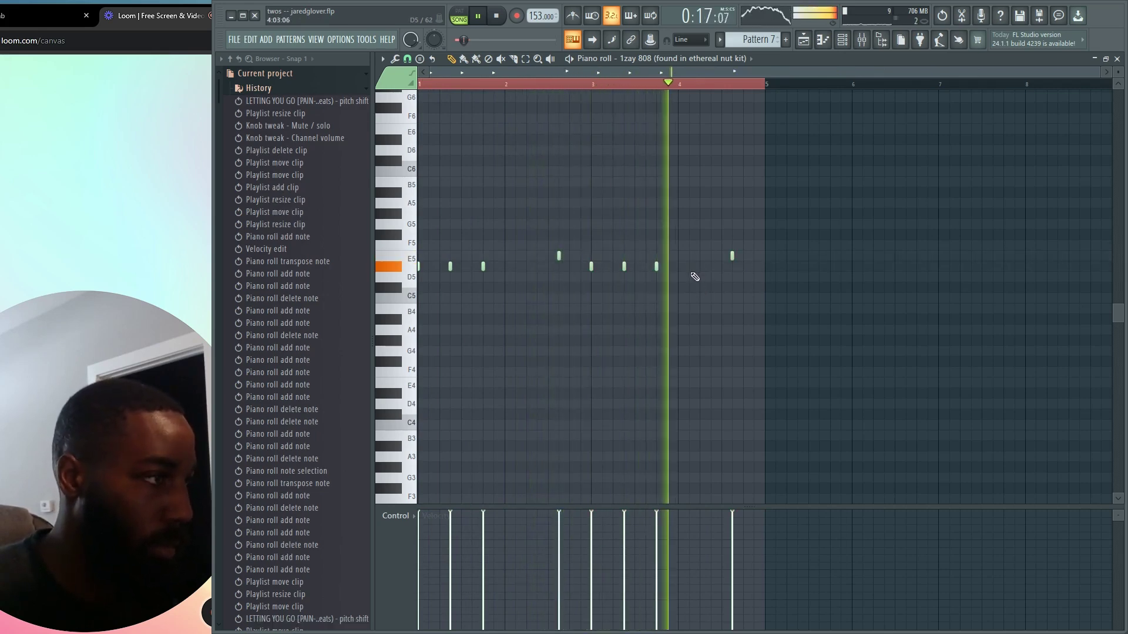
{"action": "key", "text": "space"}
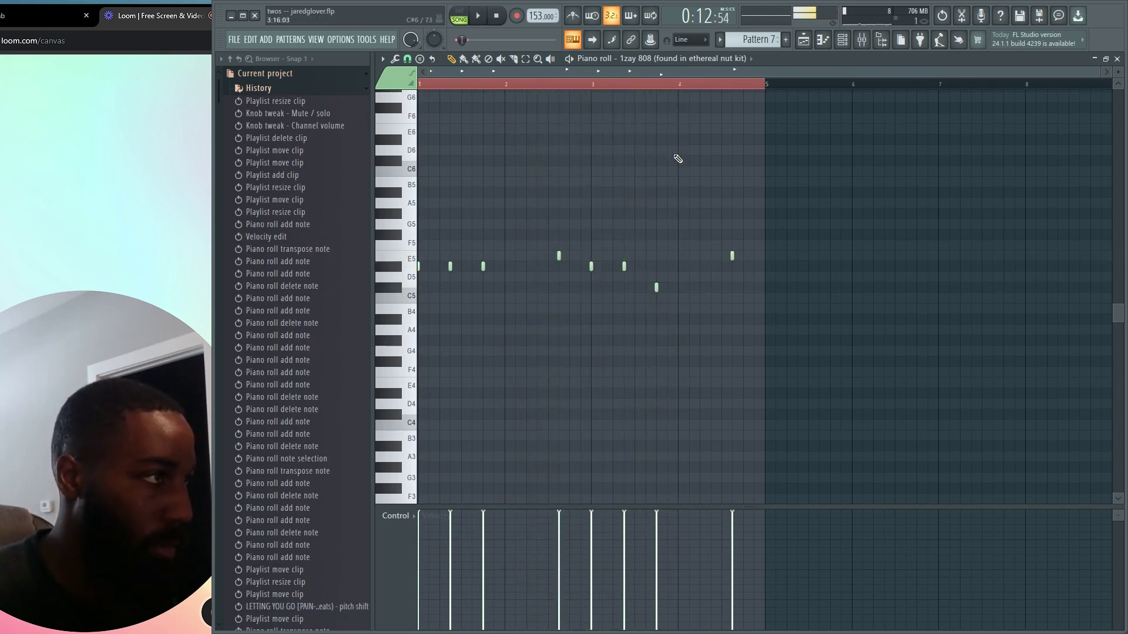
{"action": "key", "text": "space"}
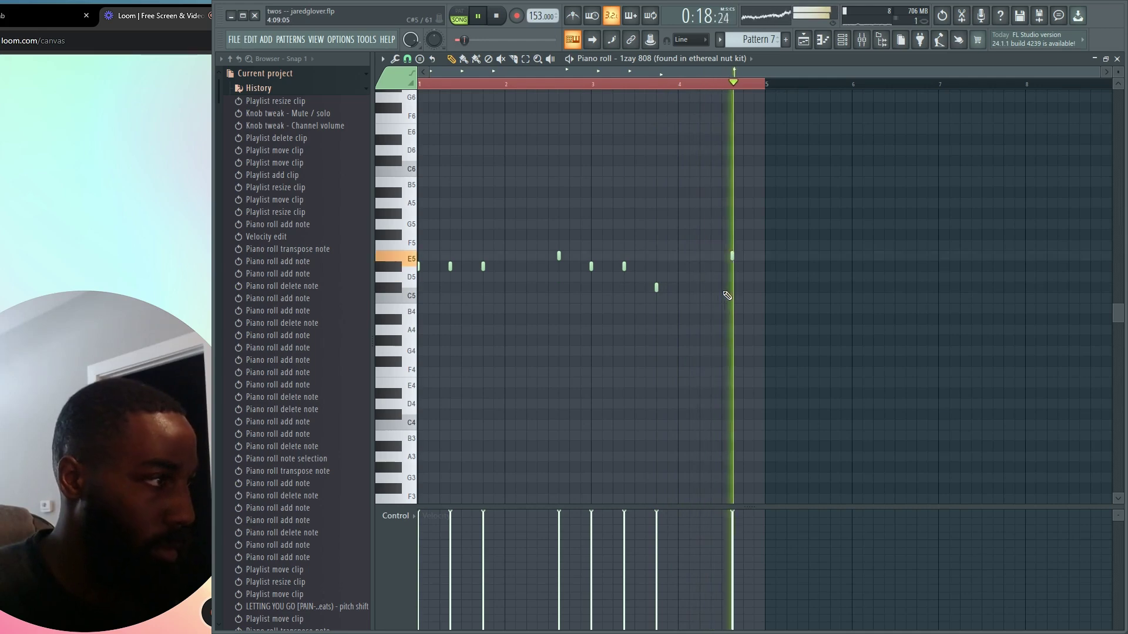
Return to the playlist, open the 'Telekinesis' audio clip's channel settings, and close them after choosing an option.
{"action": "left_click", "coordinate": [802, 40]}
{"action": "scroll", "coordinate": [886, 380], "scroll_direction": "down", "scroll_amount": 2}
{"action": "left_click_drag", "start_coordinate": [834, 308], "coordinate": [419, 319]}
{"action": "left_click", "coordinate": [759, 327], "text": "ctrl"}
{"action": "scroll", "coordinate": [675, 356], "scroll_direction": "down", "scroll_amount": 2}
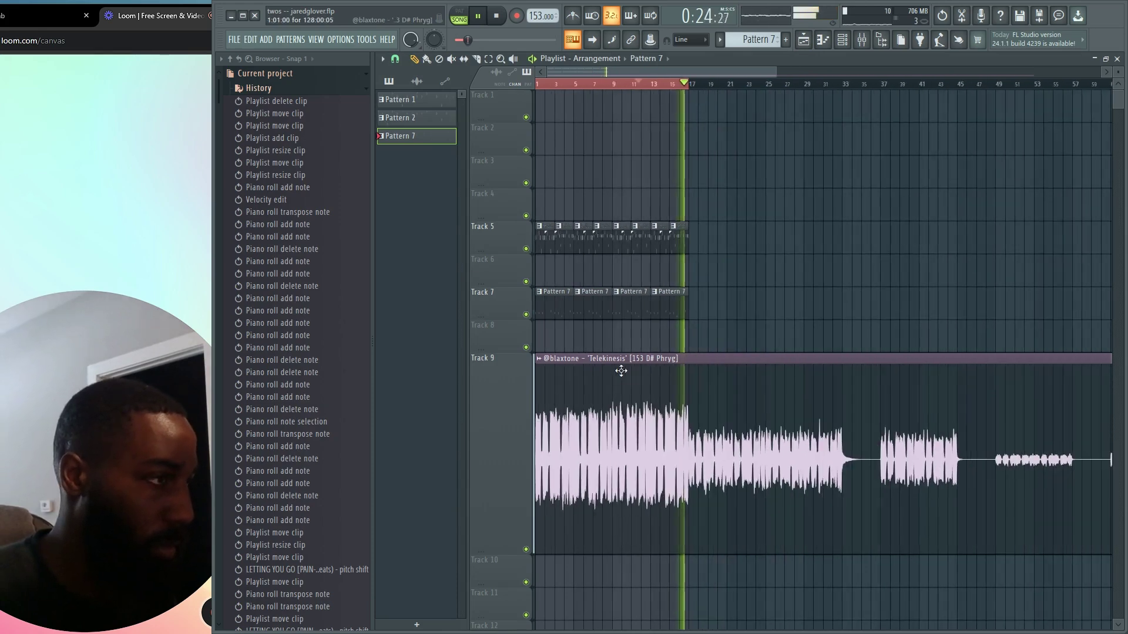
{"action": "double_click", "coordinate": [620, 376]}
{"action": "left_click", "coordinate": [742, 239]}
{"action": "left_click", "coordinate": [729, 270]}
{"action": "key", "text": "Escape"}
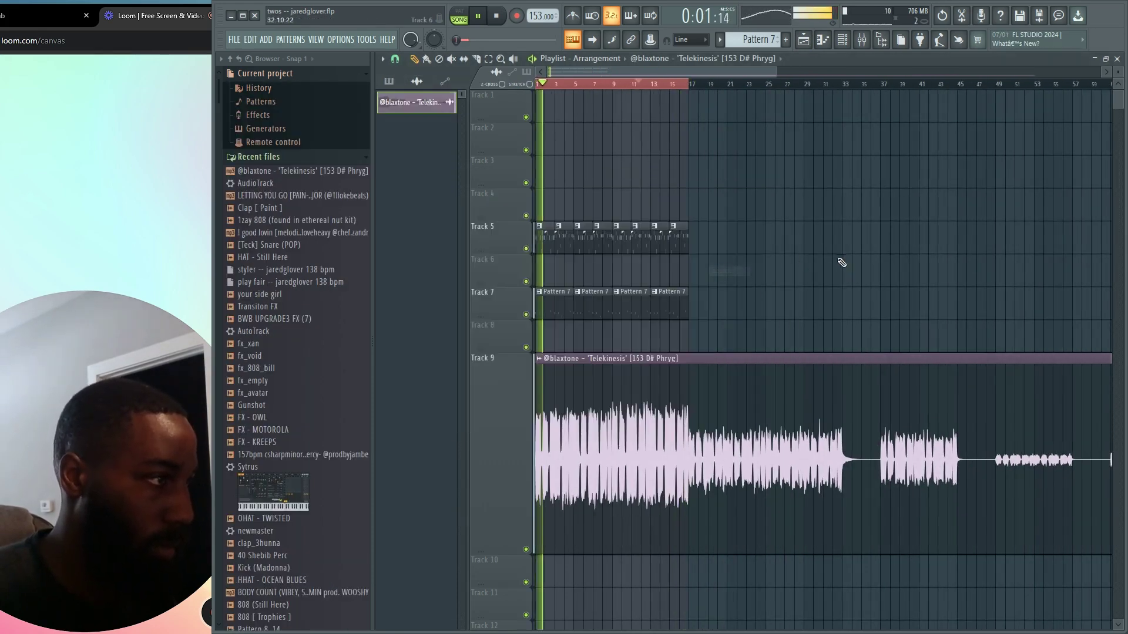
Create Pattern 13, place it on Track 8 across bars 1 to 17, and leave only Tracks 8 and 9 unmuted.
{"action": "key", "text": "space"}
{"action": "key", "text": "F4"}
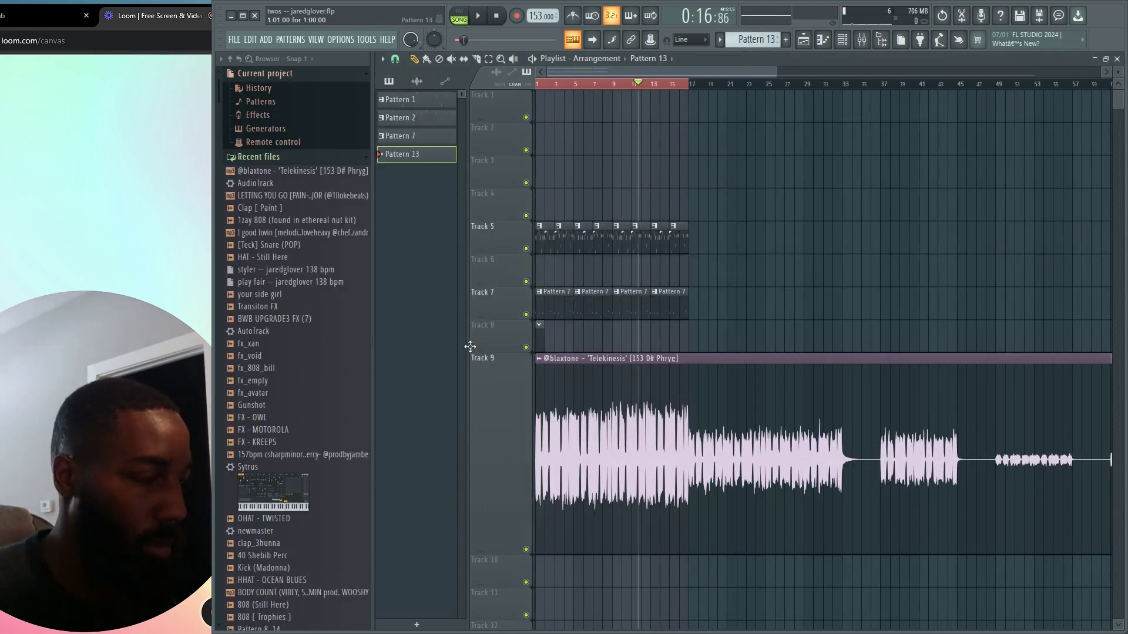
{"action": "left_click_drag", "start_coordinate": [560, 343], "coordinate": [678, 343]}
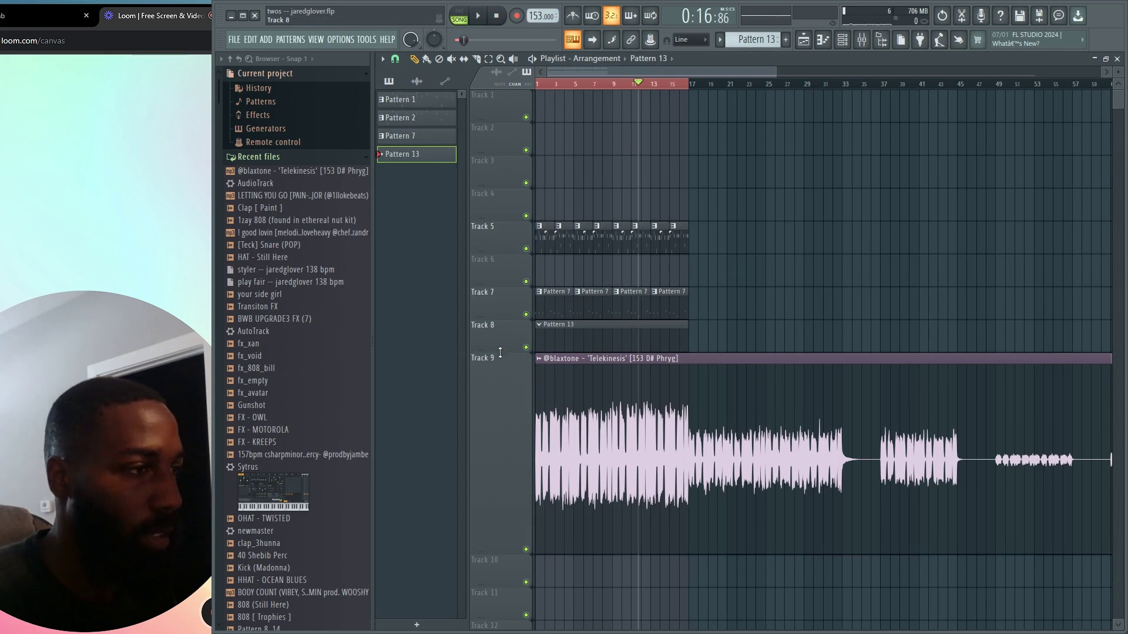
{"action": "right_click", "coordinate": [526, 349]}
{"action": "left_click", "coordinate": [526, 549]}
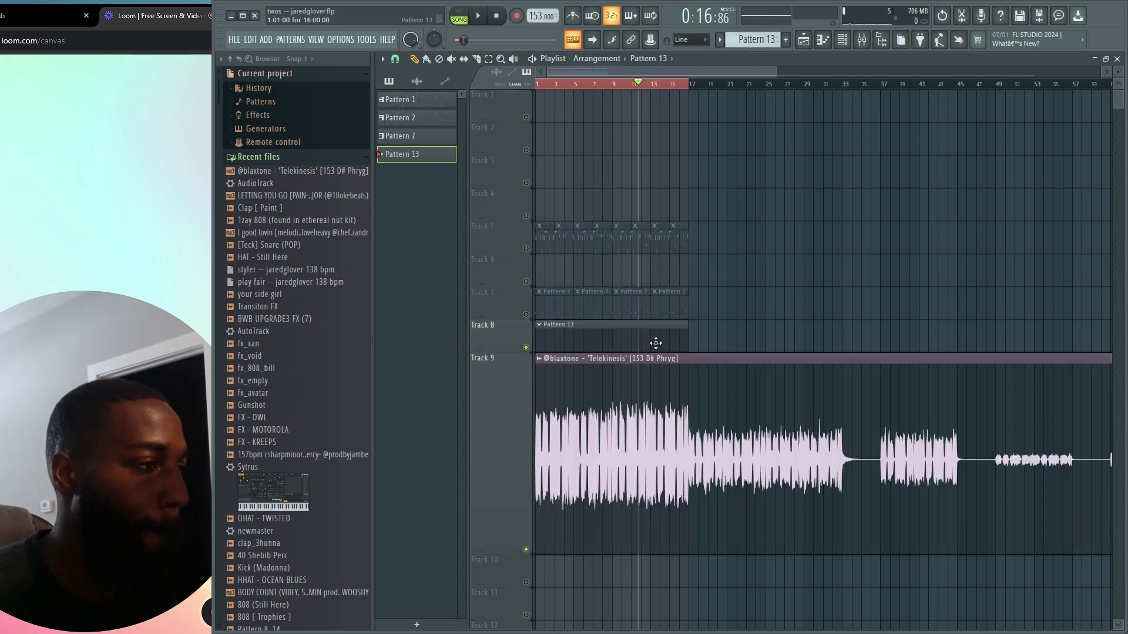
Add a PoiZone synth as a new channel in the channel rack.
{"action": "key", "text": "F6"}
{"action": "left_click", "coordinate": [563, 184]}
{"action": "left_click", "coordinate": [714, 193]}
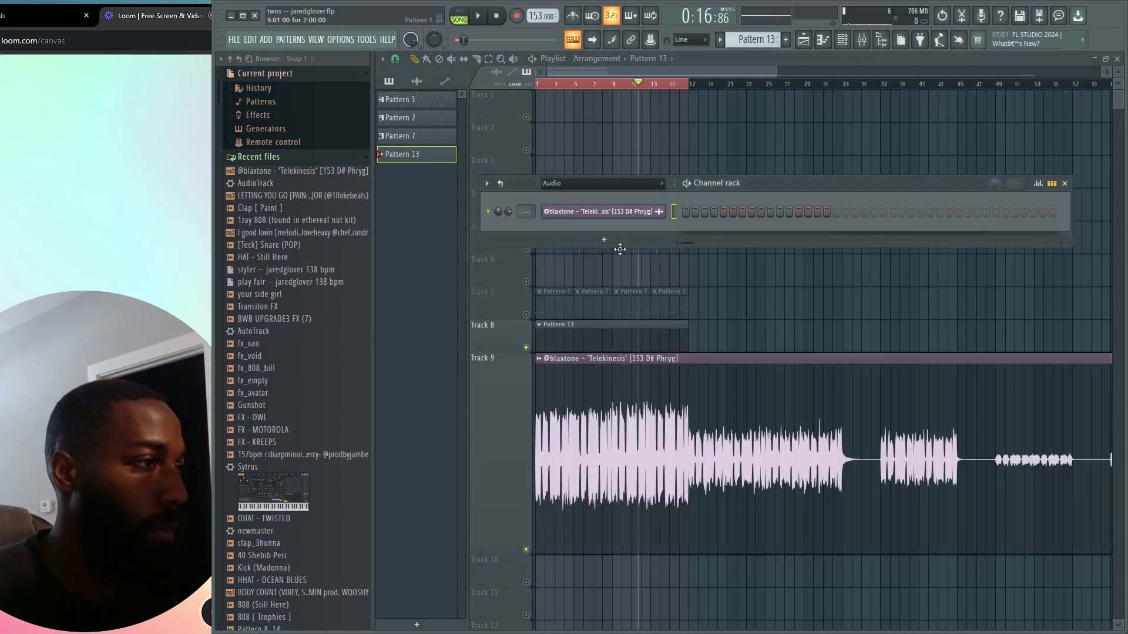
{"action": "left_click", "coordinate": [611, 242]}
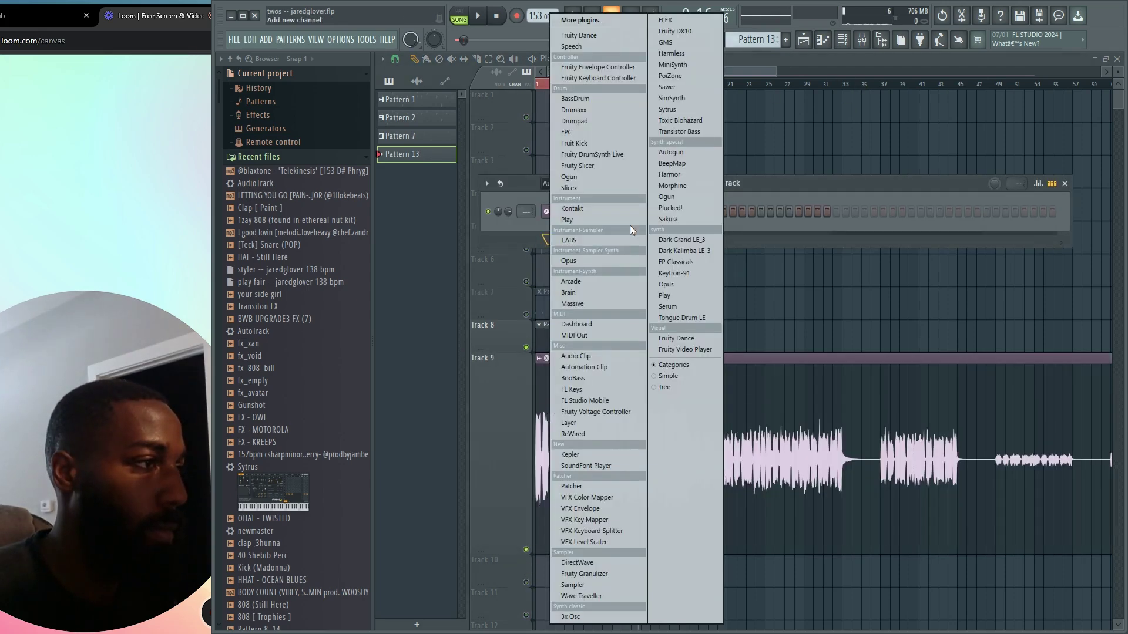
{"action": "left_click", "coordinate": [685, 75]}
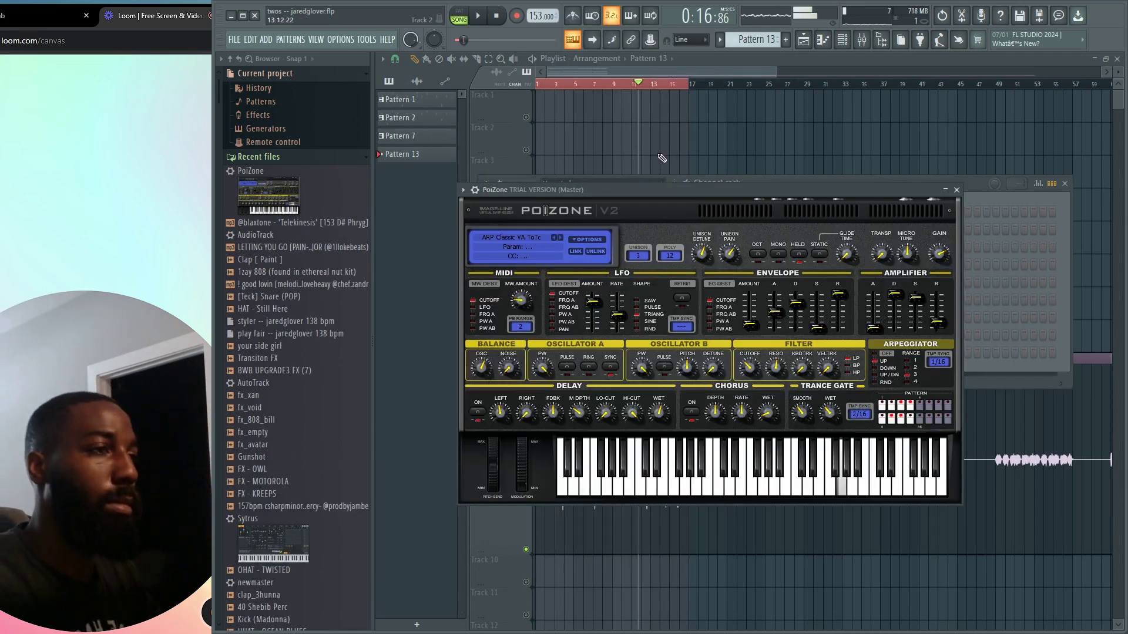
Play the 'Telekinesis' loop from bar 1 and bring PoiZone's editor back up.
{"action": "key", "text": "space"}
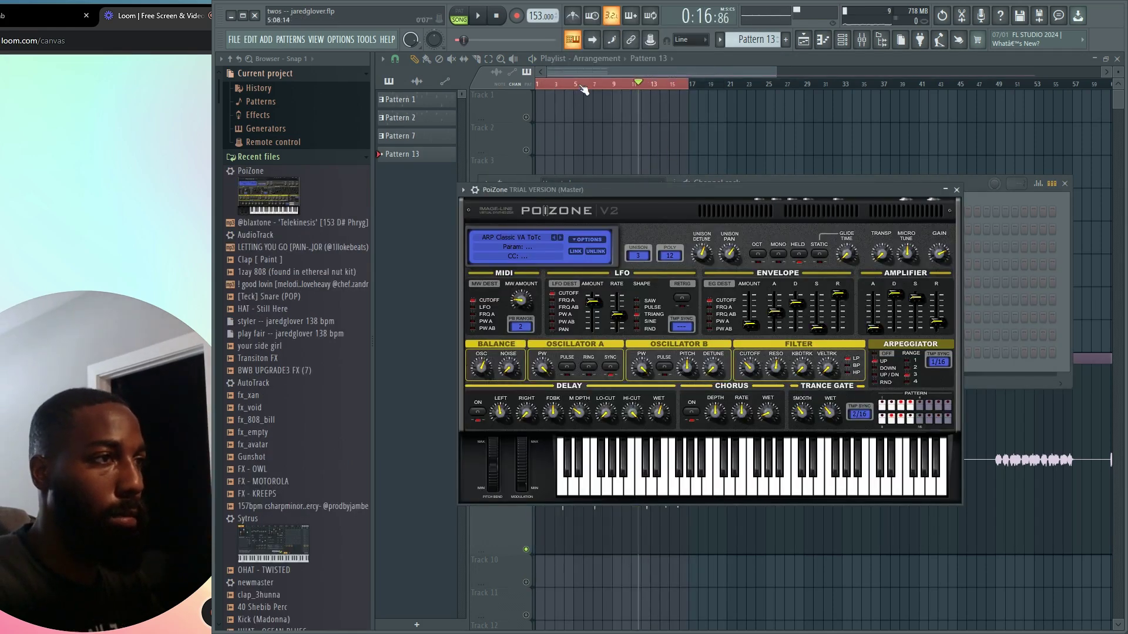
{"action": "left_click", "coordinate": [539, 85]}
{"action": "key", "text": "space"}
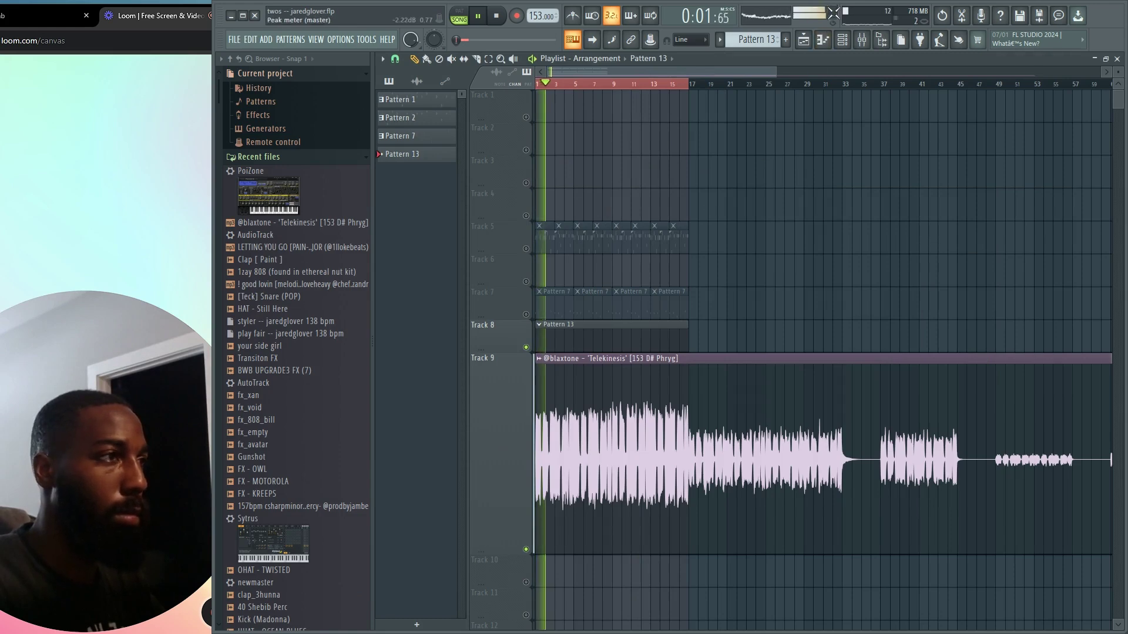
{"action": "left_click", "coordinate": [846, 40]}
{"action": "left_click", "coordinate": [620, 356]}
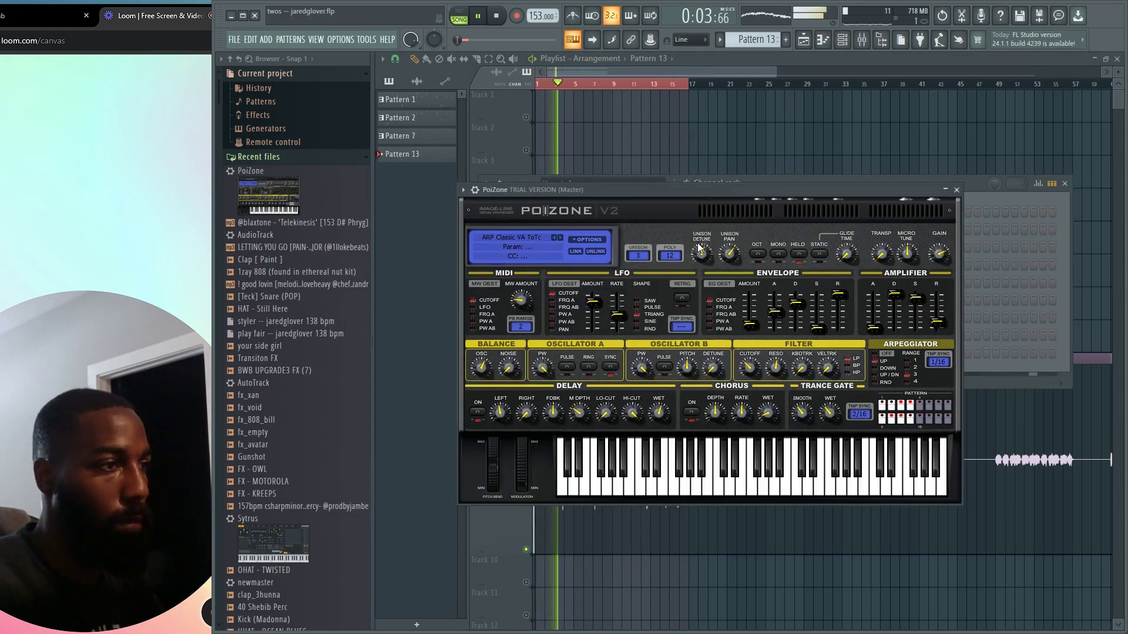
{"action": "key", "text": "space"}
Step through PoiZone's presets to ARP NuSkool ToTc and audition the sound over the loop.
{"action": "left_click", "coordinate": [559, 238]}
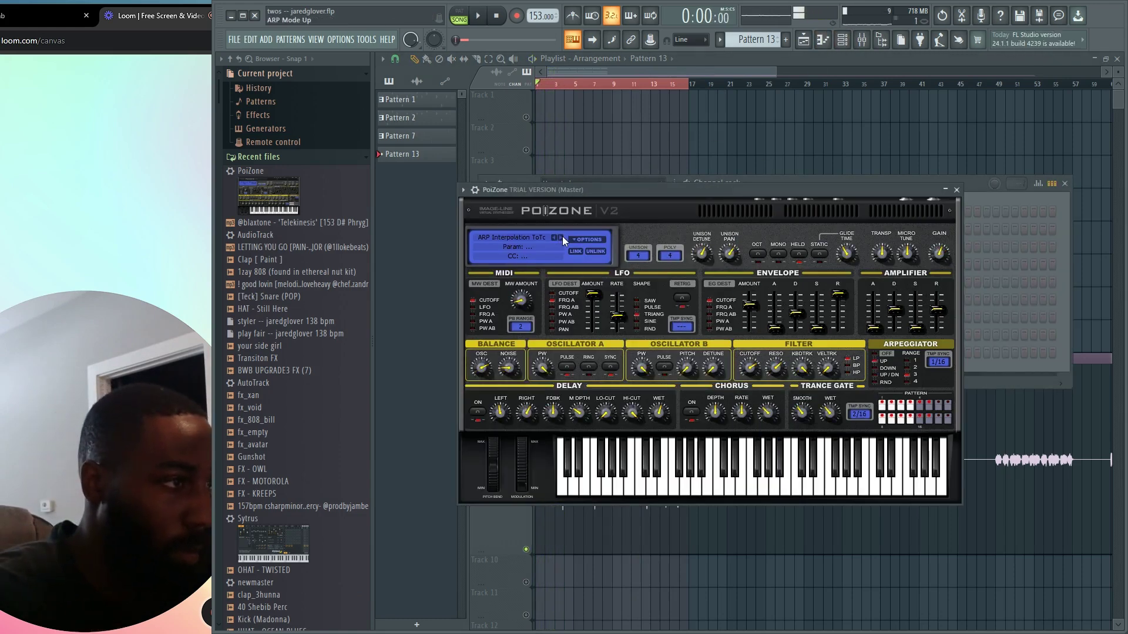
{"action": "key", "text": "space"}
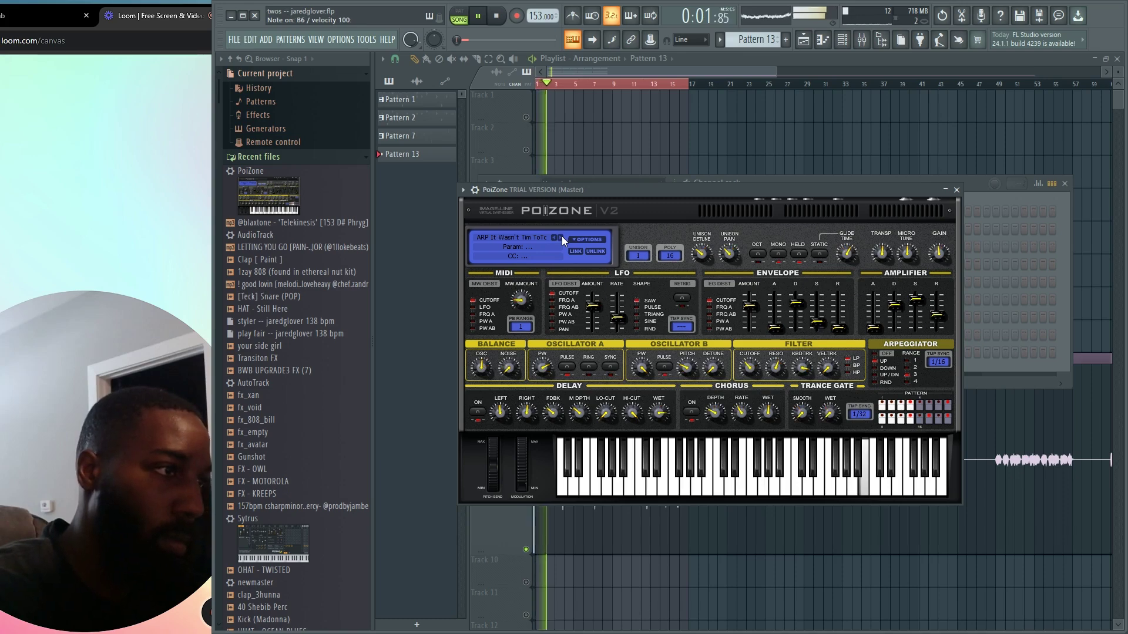
{"action": "left_click", "coordinate": [561, 236]}
{"action": "left_click", "coordinate": [519, 236]}
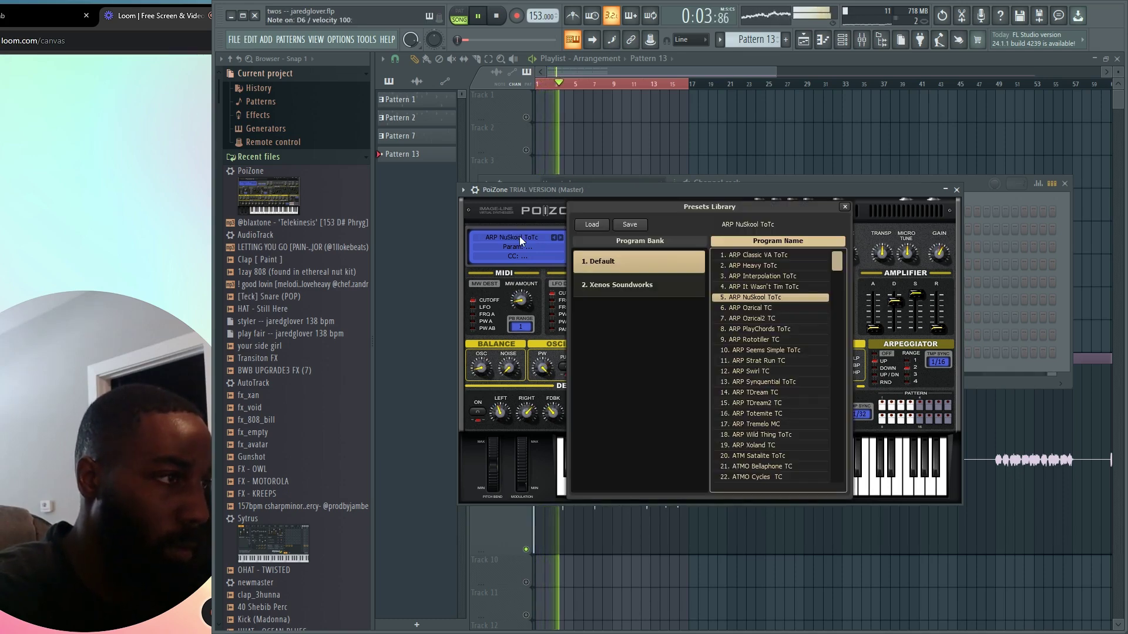
{"action": "left_click", "coordinate": [537, 194]}
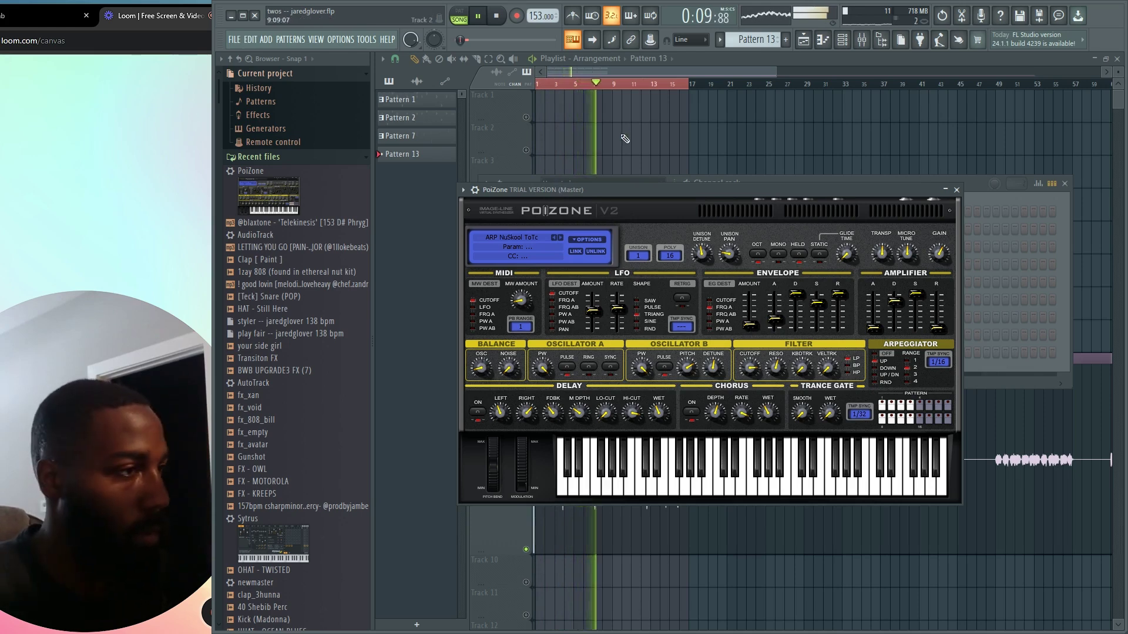
{"action": "right_click", "coordinate": [655, 120]}
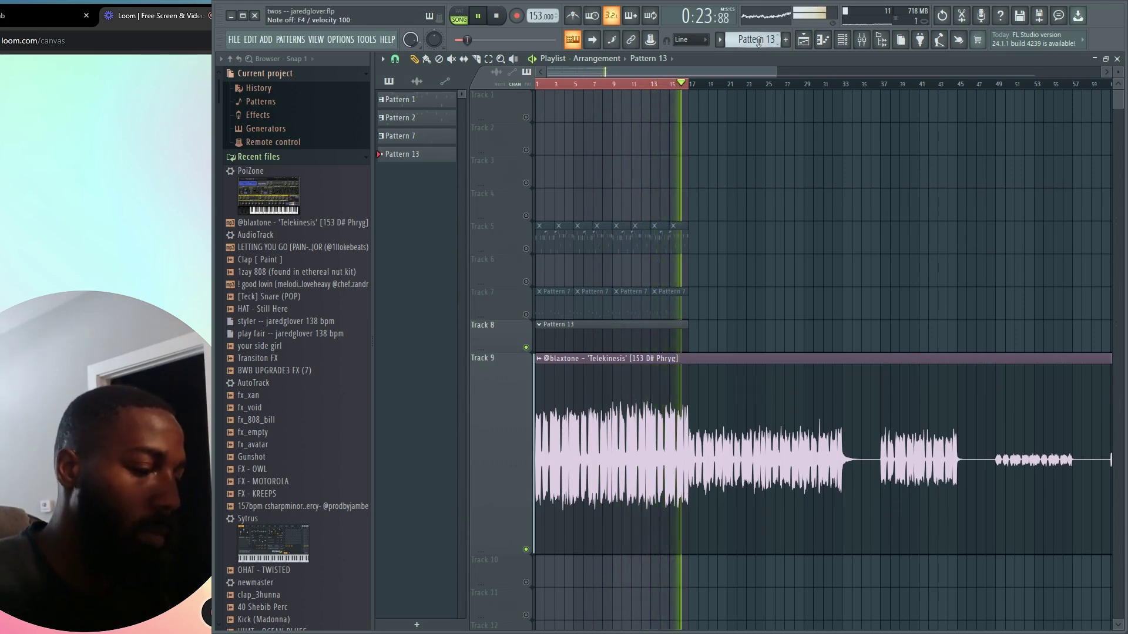
{"action": "key", "text": "space"}
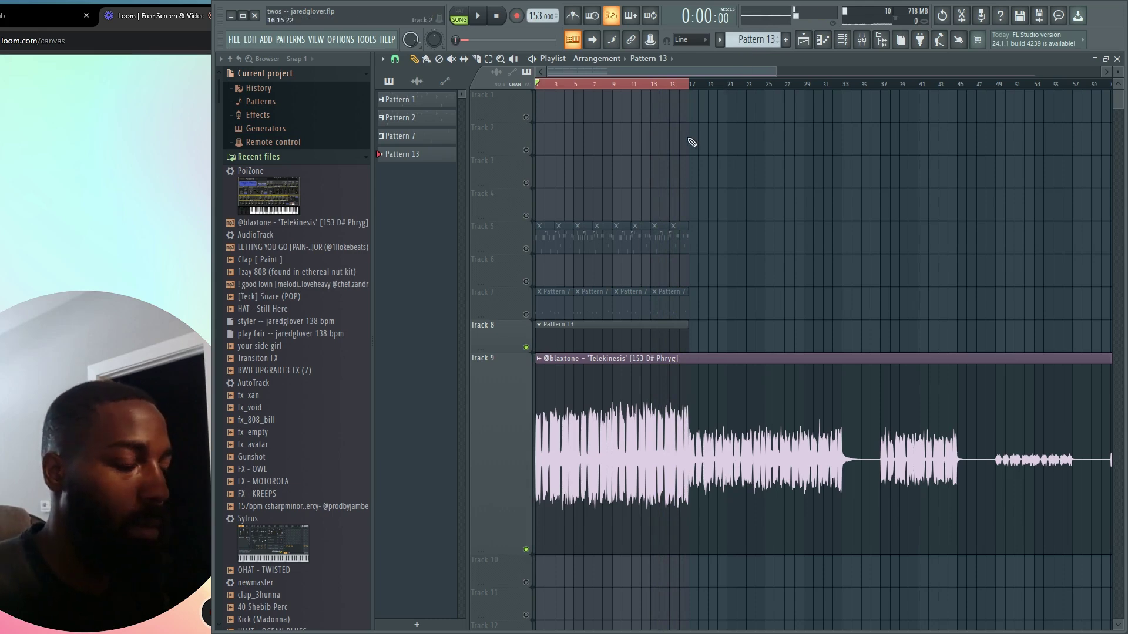
Reopen PoiZone from the channel rack, toggle its Delay effect, and close the editor.
{"action": "left_click", "coordinate": [846, 44]}
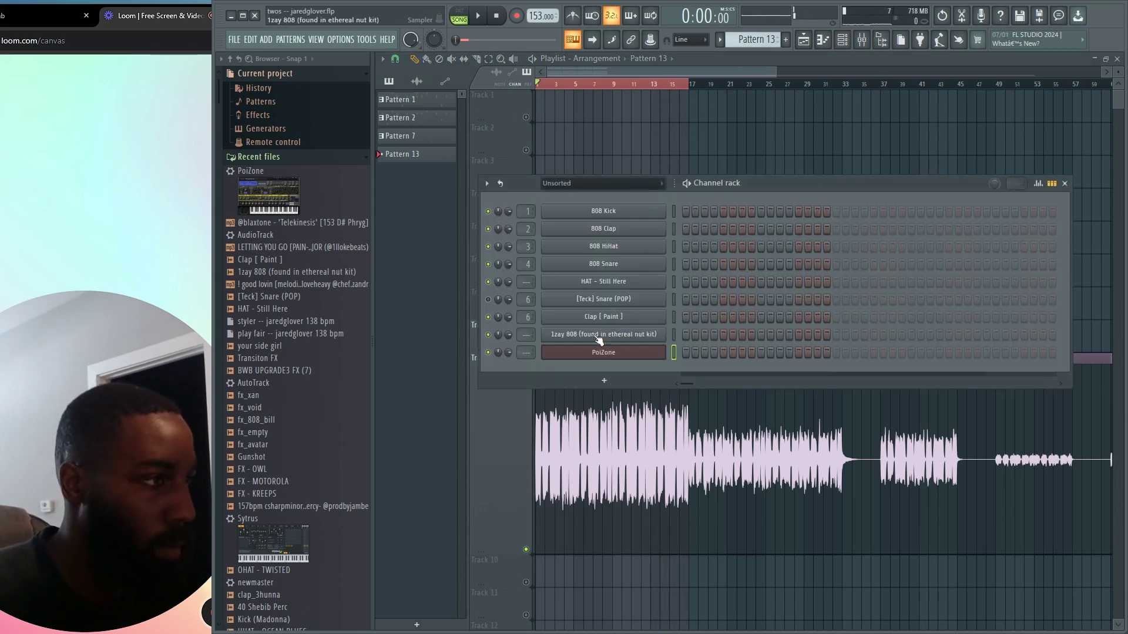
{"action": "left_click", "coordinate": [607, 354]}
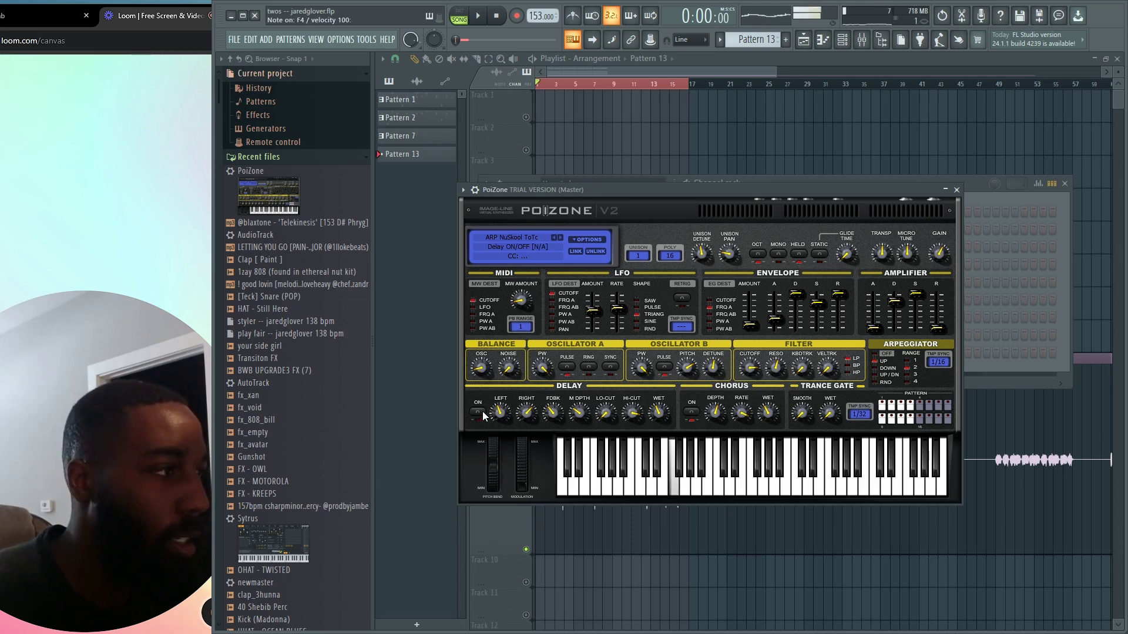
{"action": "key", "text": "F12"}
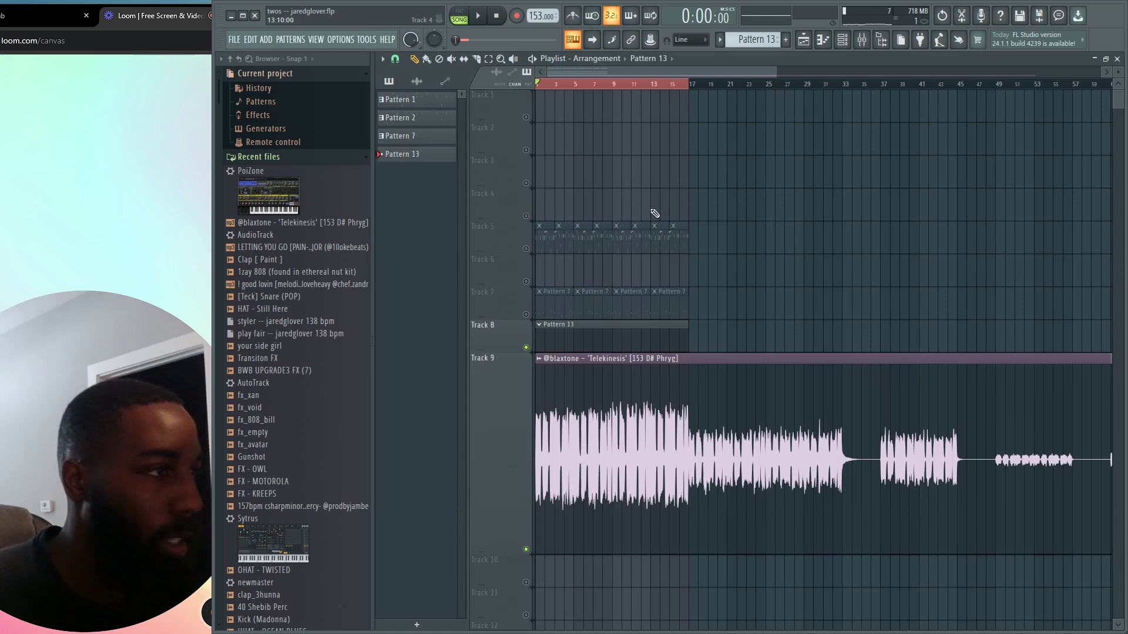
Start playback and open the PoiZone channel's piano roll in Pattern 13.
{"action": "double_click", "coordinate": [591, 333]}
{"action": "key", "text": "space"}
{"action": "right_click", "coordinate": [591, 351]}
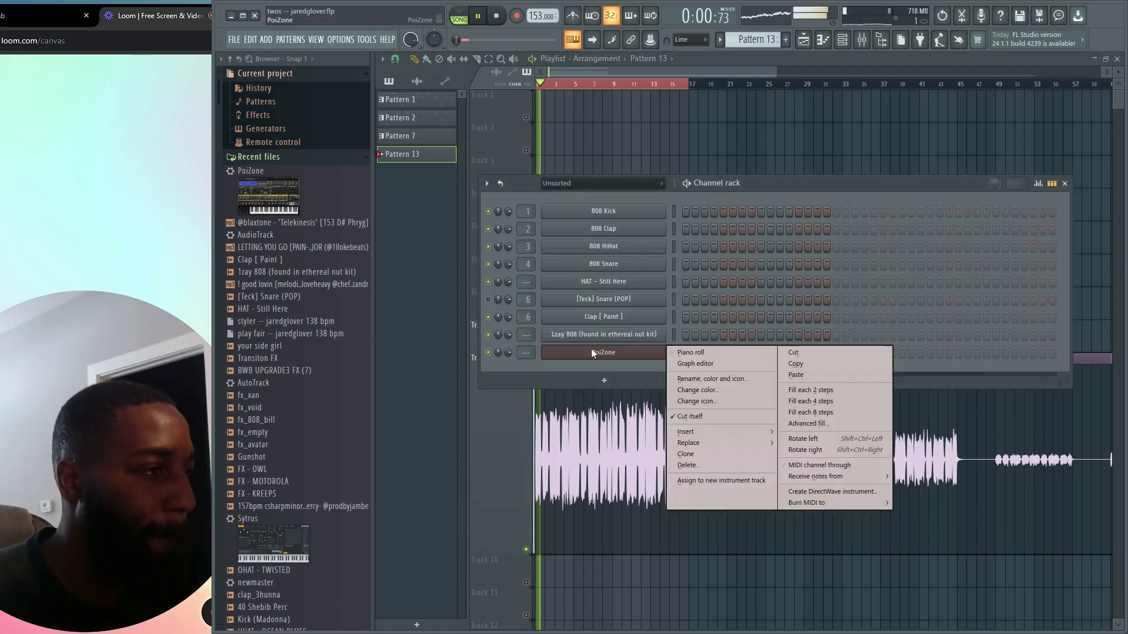
{"action": "left_click", "coordinate": [695, 354]}
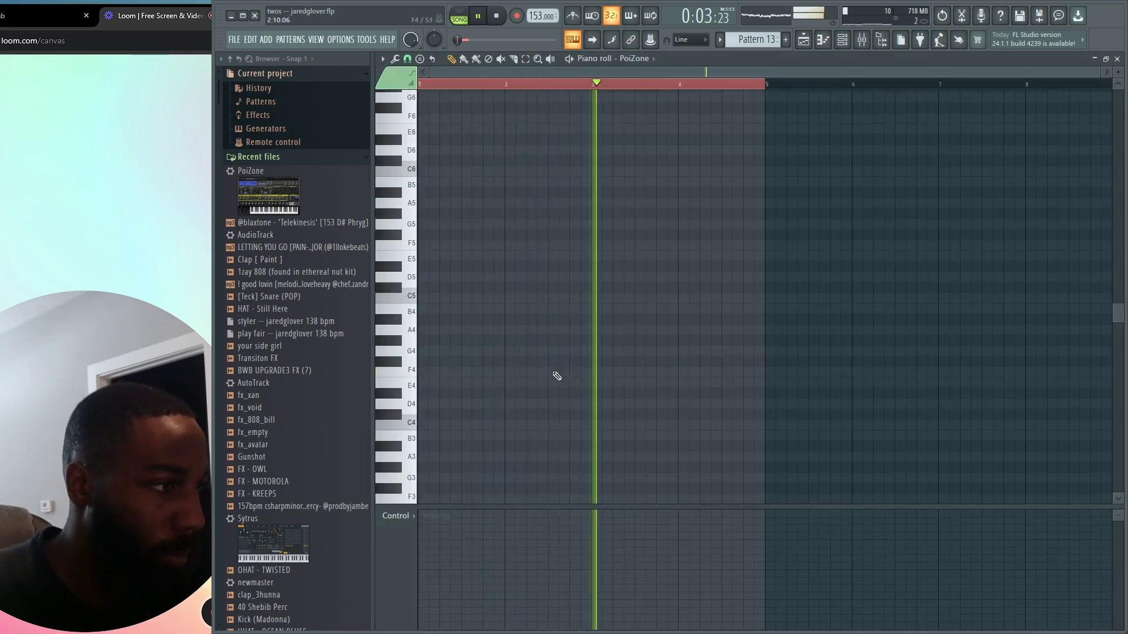
Draw a descending run of two-step notes B4, A#4, A4 and G#4 across the second half of bar 2 and audition it.
{"action": "key", "text": "space"}
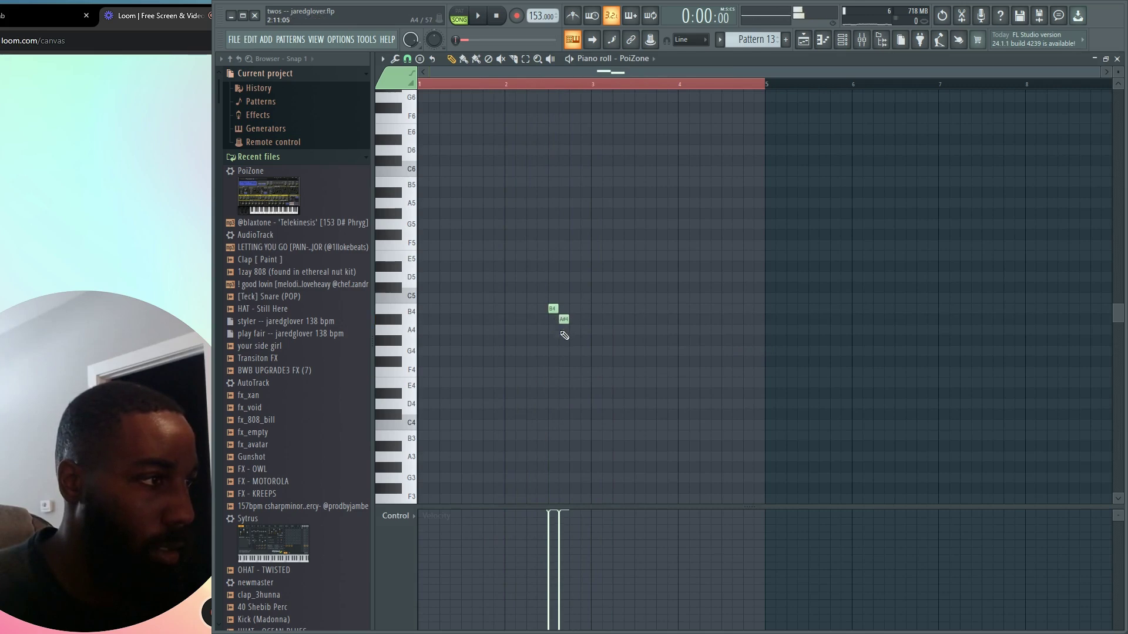
{"action": "key", "text": "space"}
{"action": "key", "text": "space"}
{"action": "key", "text": "space"}
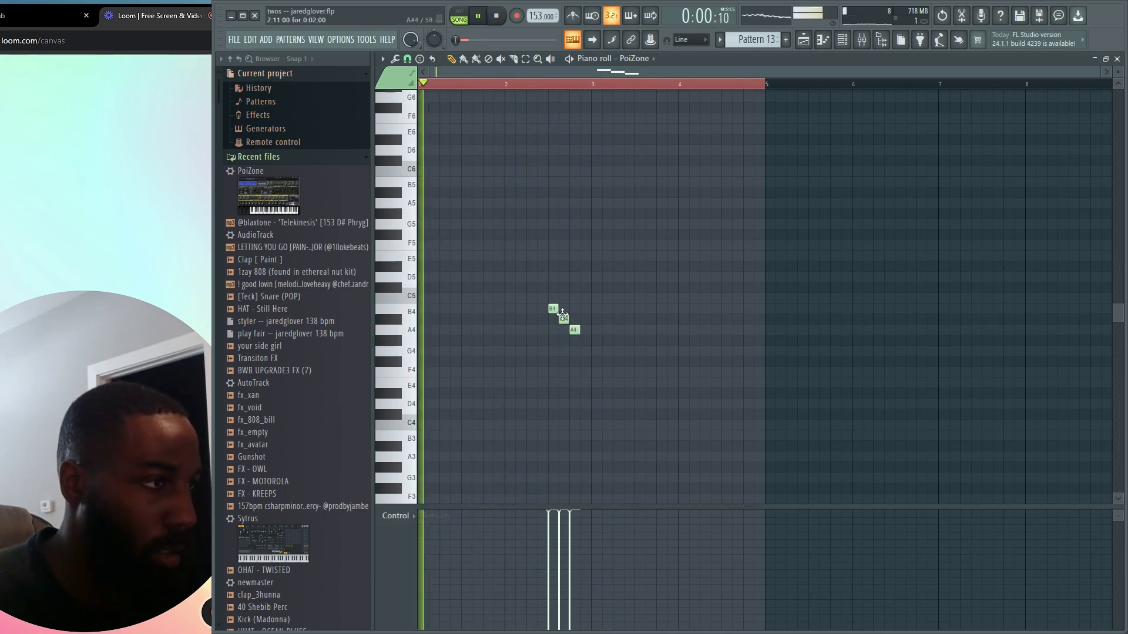
{"action": "scroll", "coordinate": [587, 370], "scroll_direction": "up", "scroll_amount": 3}
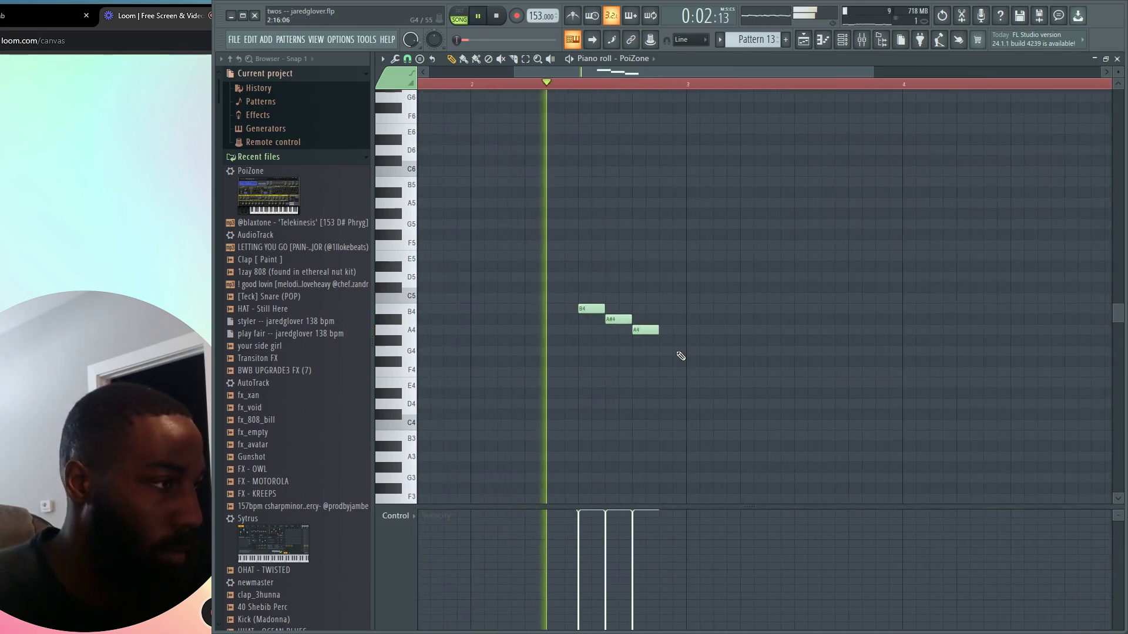
{"action": "key", "text": "space"}
{"action": "left_click", "coordinate": [660, 340]}
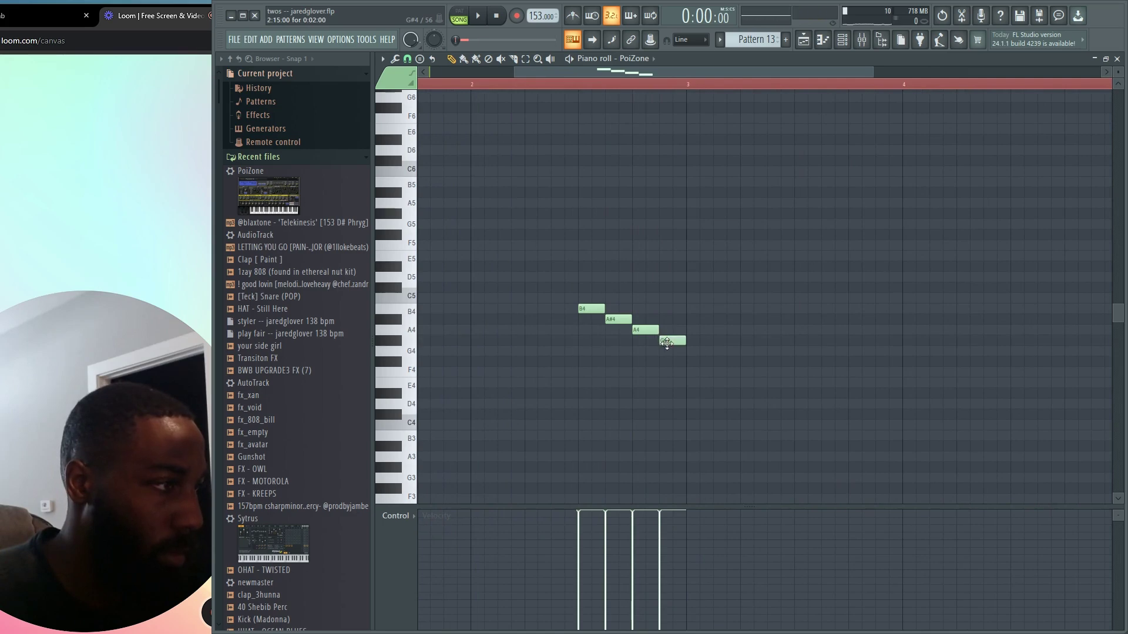
{"action": "scroll", "coordinate": [696, 370], "scroll_direction": "up", "scroll_amount": 4}
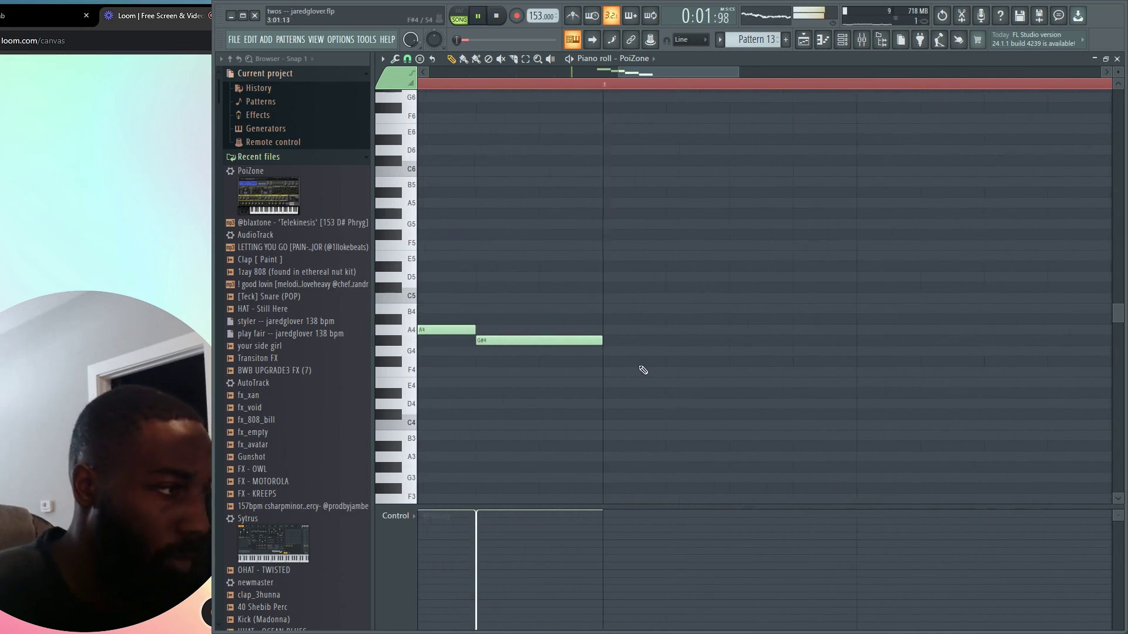
{"action": "scroll", "coordinate": [652, 356], "scroll_direction": "down", "scroll_amount": 4}
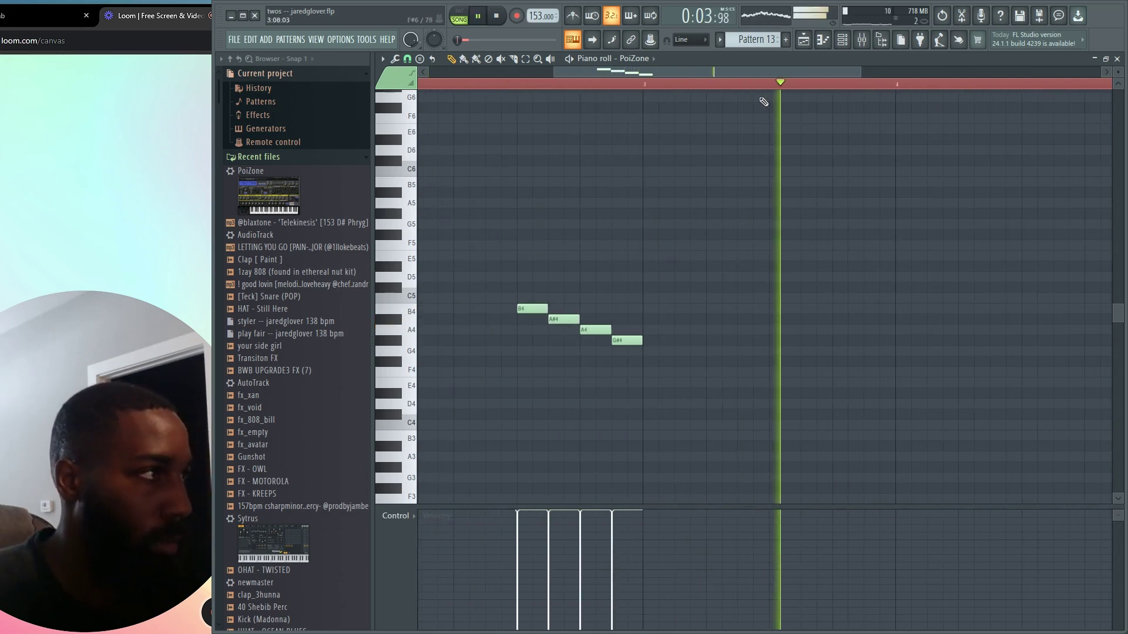
{"action": "left_click", "coordinate": [804, 43]}
{"action": "left_click", "coordinate": [804, 43]}
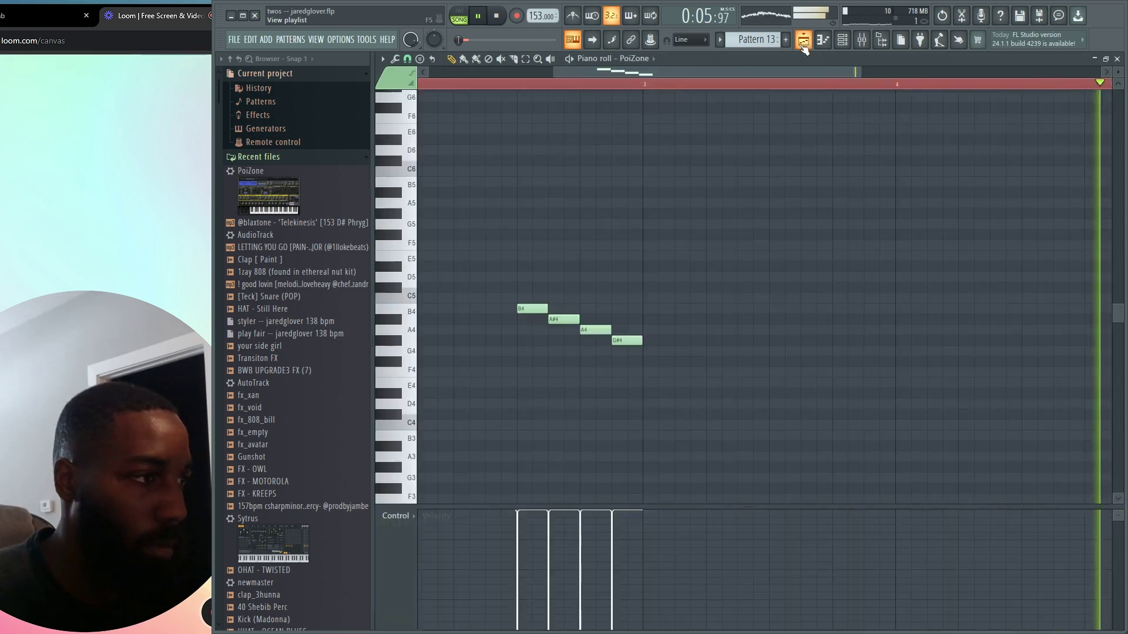
Repitch the four notes in bar 2 to a wider descending line of A5, E5, B4 and F4.
{"action": "scroll", "coordinate": [644, 409], "scroll_direction": "down", "scroll_amount": 3}
{"action": "key", "text": "space"}
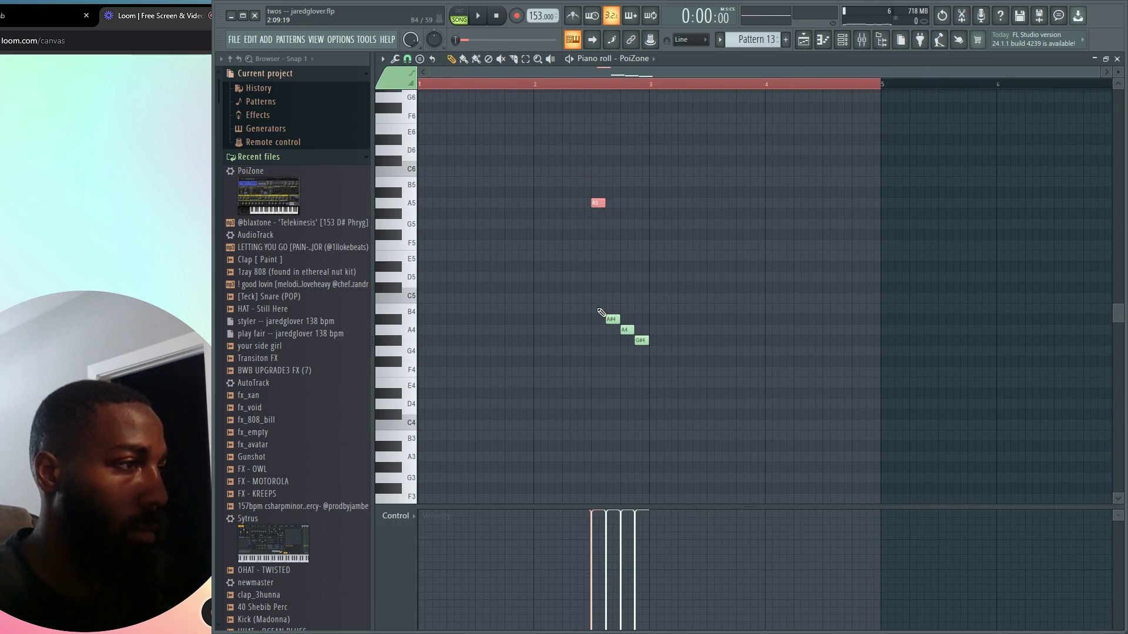
{"action": "key", "text": "space"}
{"action": "left_click_drag", "start_coordinate": [609, 293], "coordinate": [657, 371]}
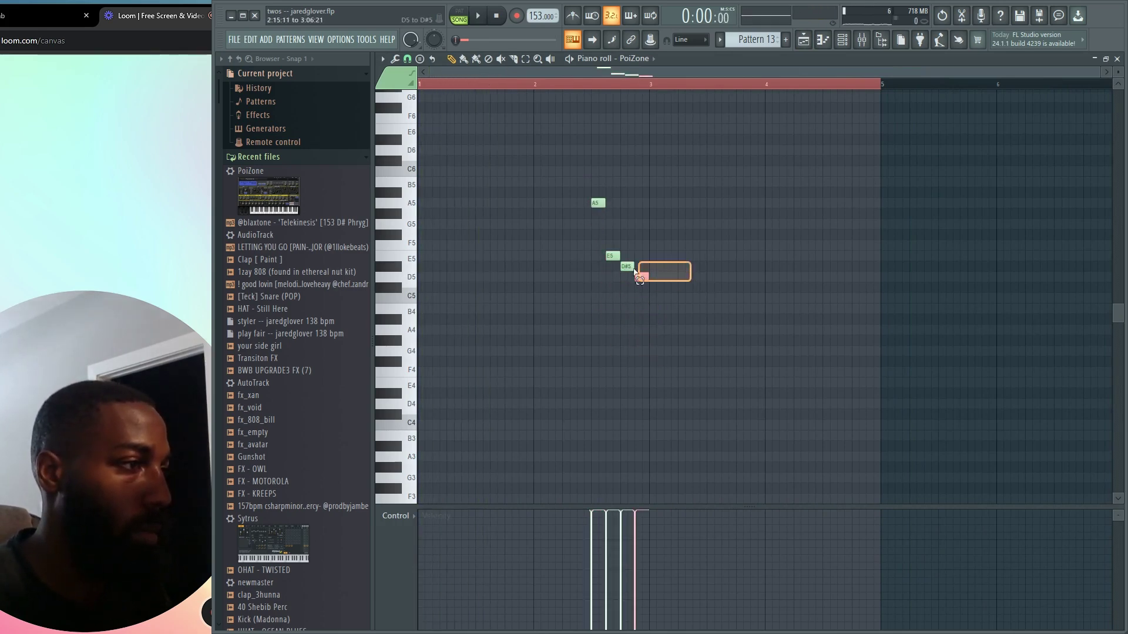
{"action": "key", "text": "space"}
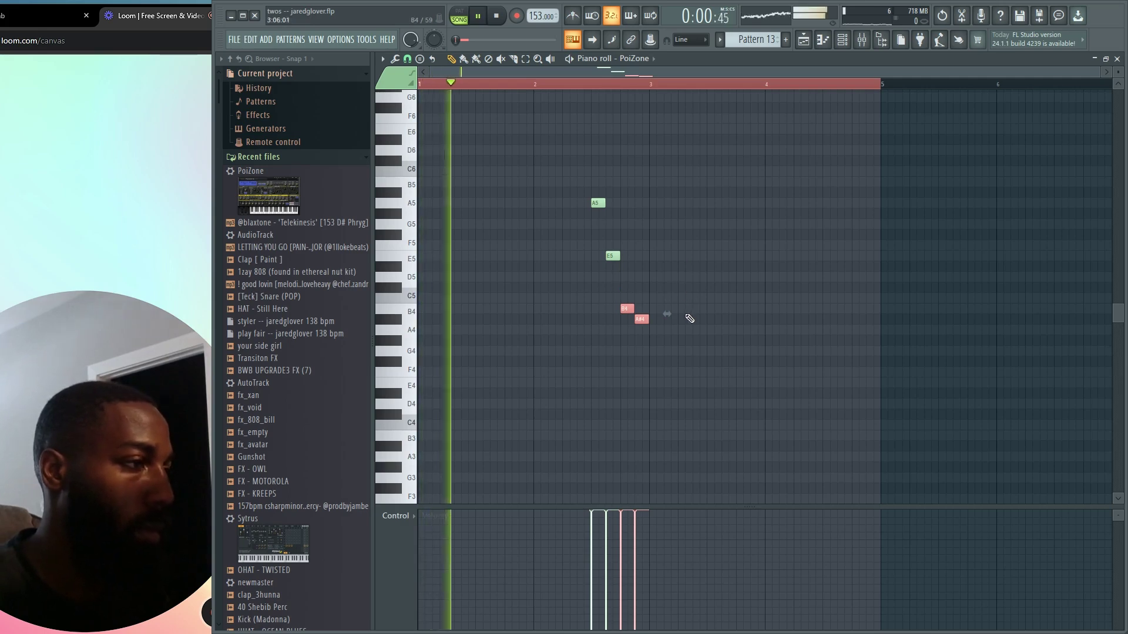
{"action": "left_click_drag", "start_coordinate": [686, 315], "coordinate": [631, 324]}
{"action": "key", "text": "shift+Down"}
{"action": "key", "text": "shift+Down"}
{"action": "key", "text": "shift+Down"}
{"action": "key", "text": "shift+Down"}
{"action": "key", "text": "shift+Down"}
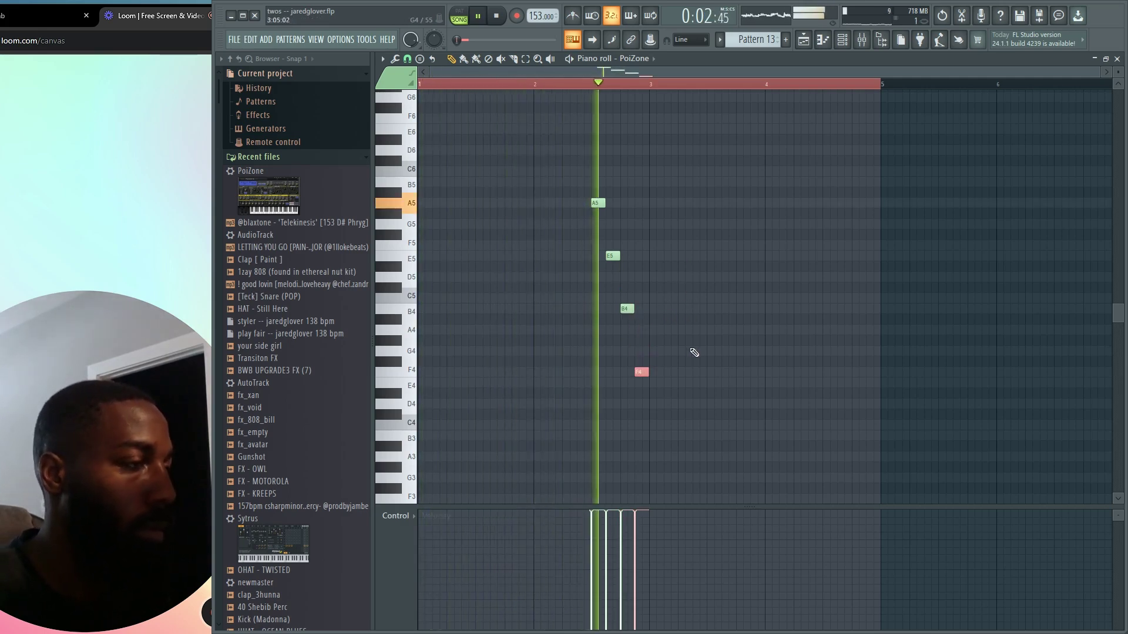
{"action": "left_click", "coordinate": [754, 345], "text": "ctrl"}
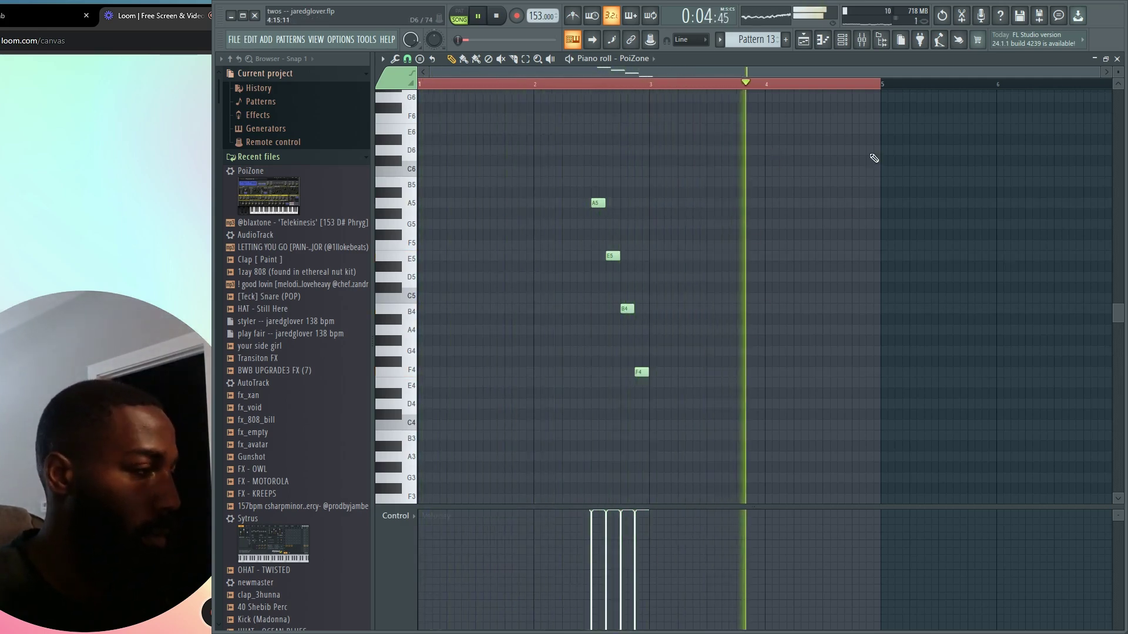
Duplicate the four-note phrase into the second half of bar 4 and raise the copy's first note to C#6.
{"action": "left_click_drag", "start_coordinate": [851, 146], "coordinate": [499, 456]}
{"action": "left_click_drag", "start_coordinate": [599, 204], "coordinate": [829, 211]}
{"action": "left_click_drag", "start_coordinate": [820, 167], "coordinate": [823, 224]}
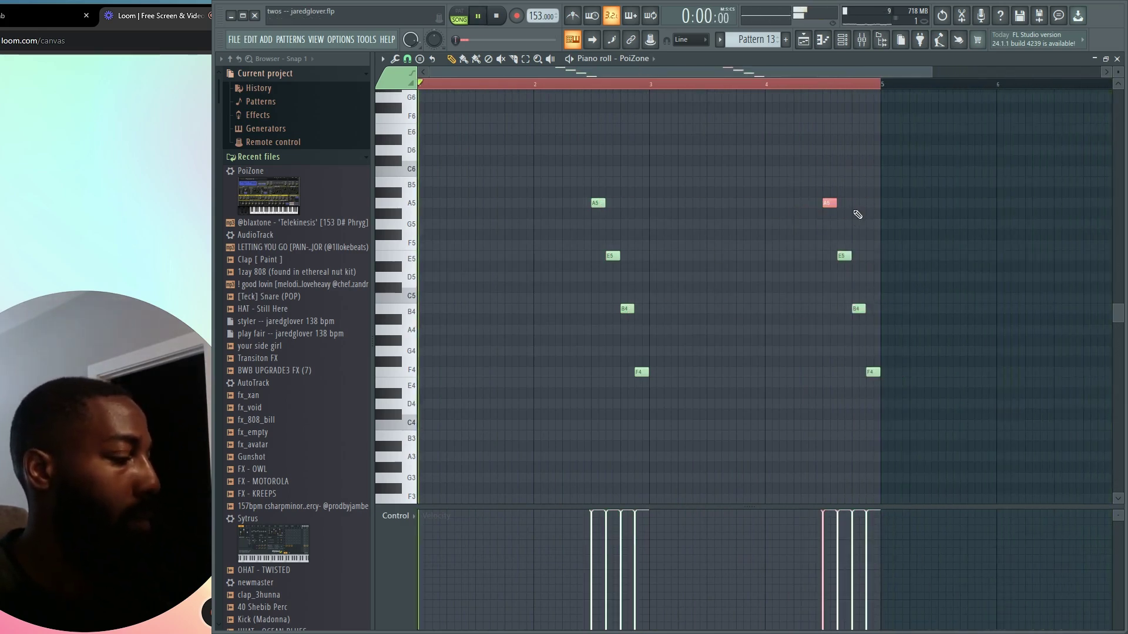
{"action": "key", "text": "Up"}
{"action": "key", "text": "Up"}
{"action": "key", "text": "Up"}
{"action": "key", "text": "Up"}
Raise the second and third notes of the bar 4 phrase to F#5 and C#5 and play the result.
{"action": "left_click_drag", "start_coordinate": [821, 242], "coordinate": [901, 322]}
{"action": "key", "text": "Up"}
{"action": "key", "text": "Up"}
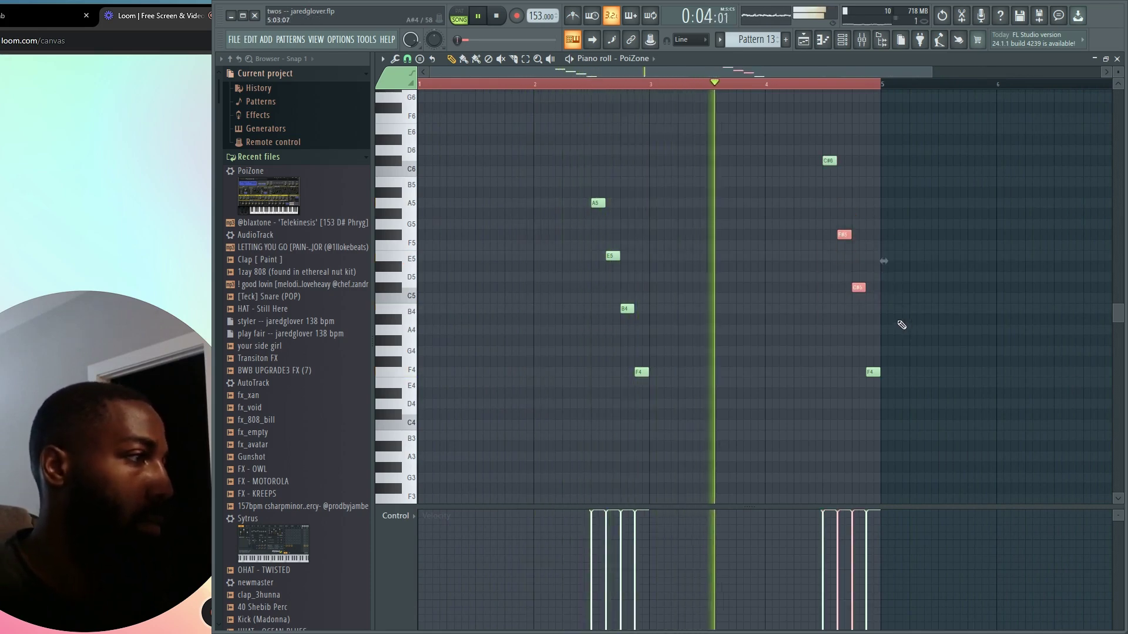
{"action": "left_click", "coordinate": [864, 335], "text": "ctrl"}
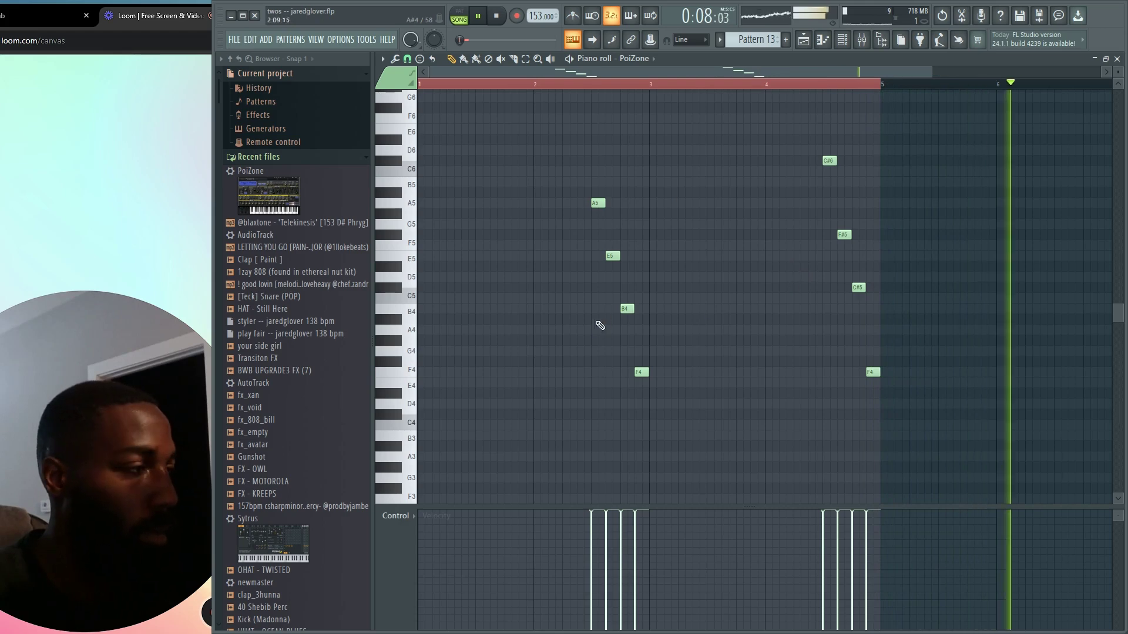
{"action": "scroll", "coordinate": [722, 252], "scroll_direction": "down", "scroll_amount": 1}
{"action": "key", "text": "space"}
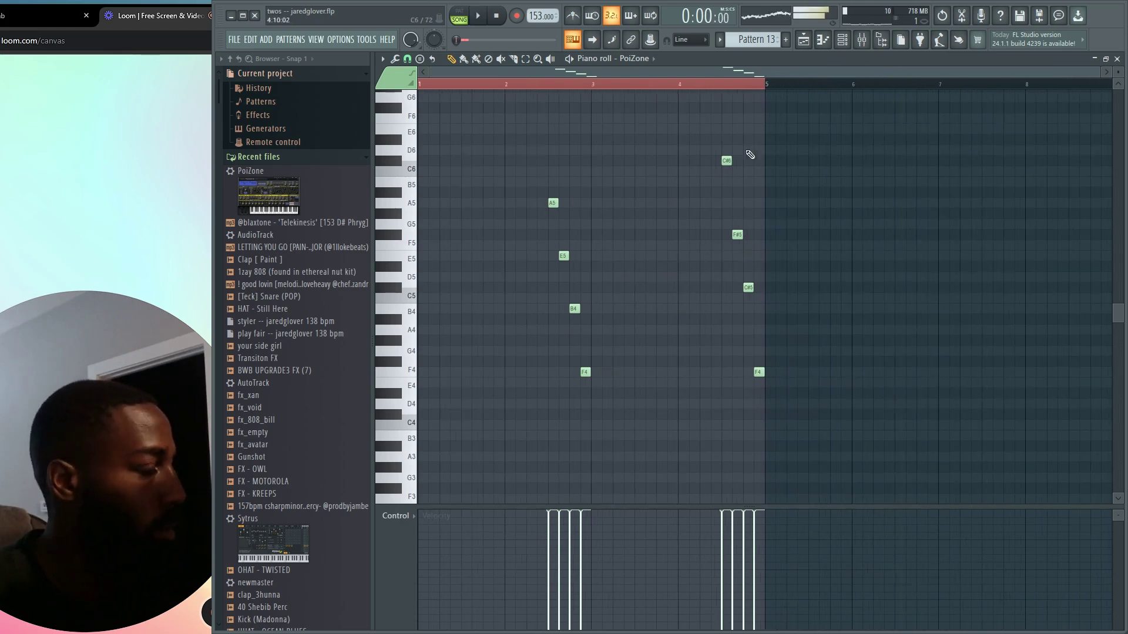
Bring up PoiZone's editor, then render Pattern 13 to audio and replace it in the playlist.
{"action": "left_click", "coordinate": [842, 47]}
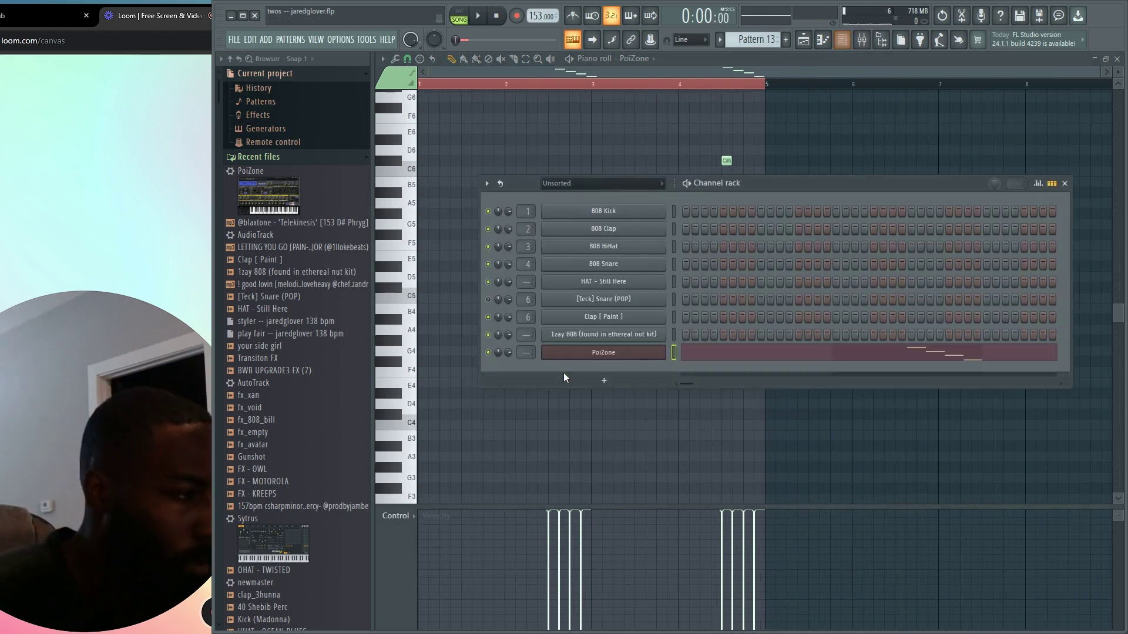
{"action": "left_click", "coordinate": [595, 355]}
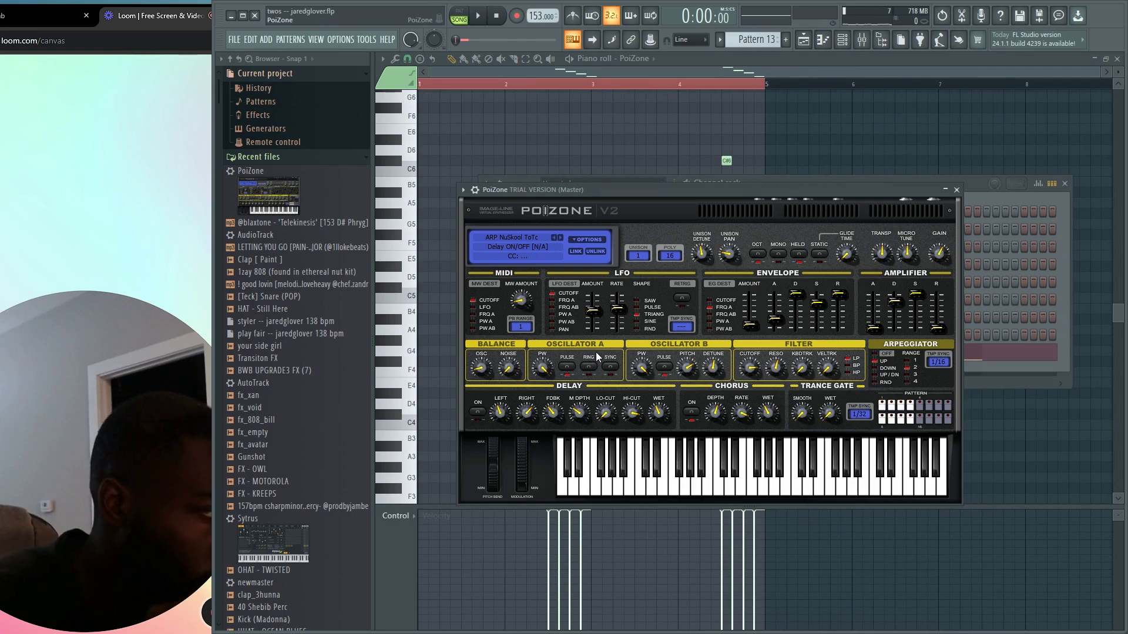
{"action": "left_click", "coordinate": [763, 40]}
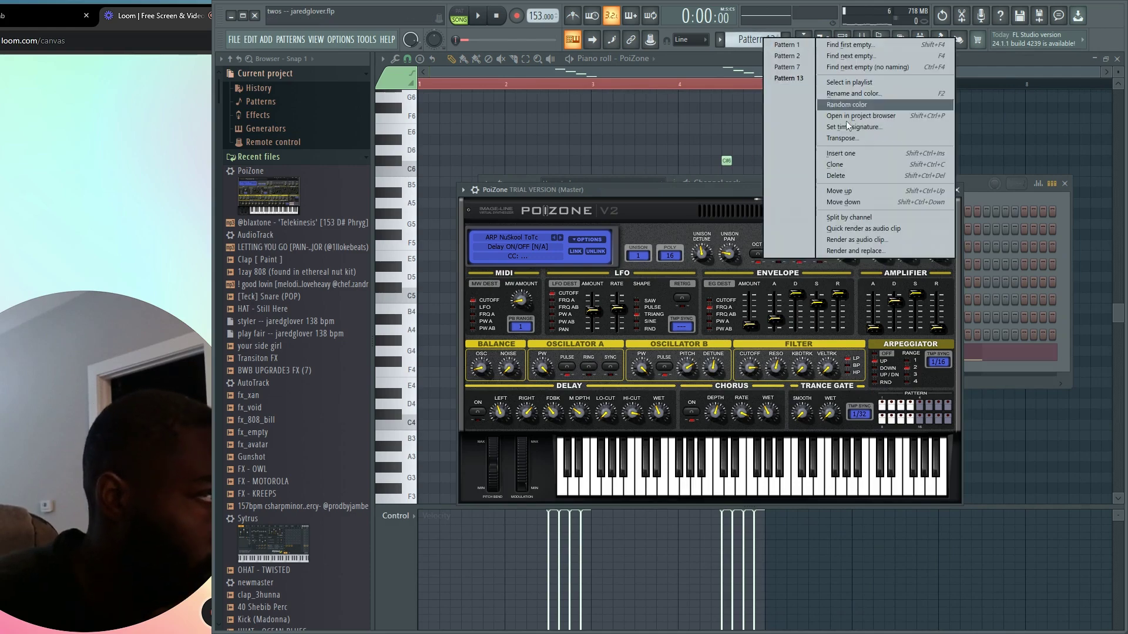
{"action": "left_click", "coordinate": [863, 251]}
{"action": "key", "text": "Return"}
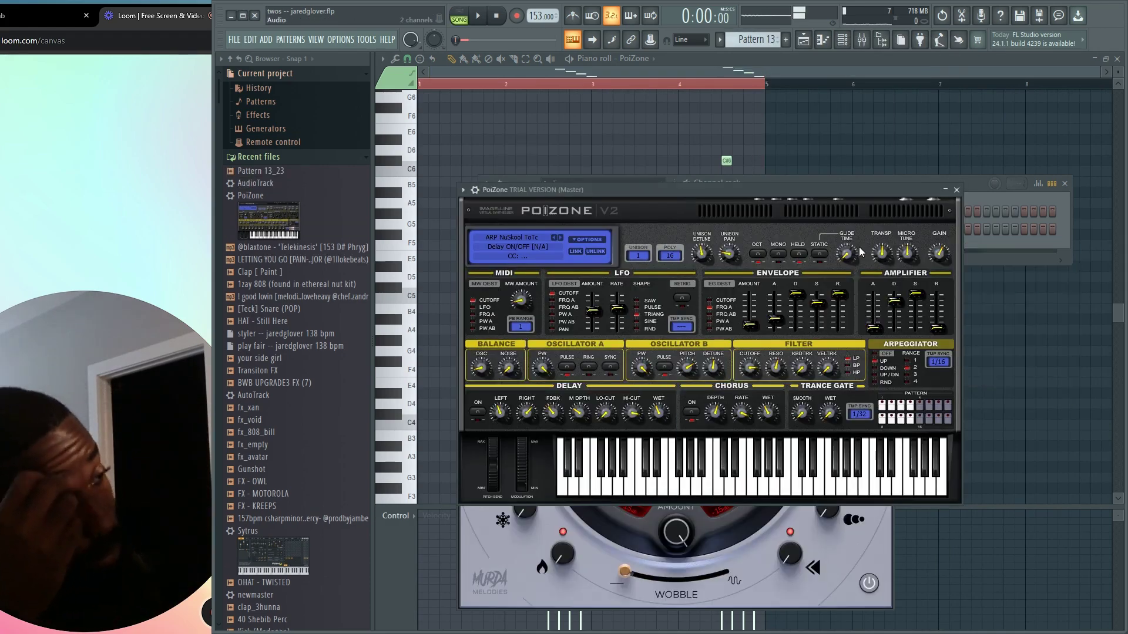
Slice the rendered Pattern 13 clip at the middle of bar 2 and at bar 3, and delete the outer pieces.
{"action": "key", "text": "F5"}
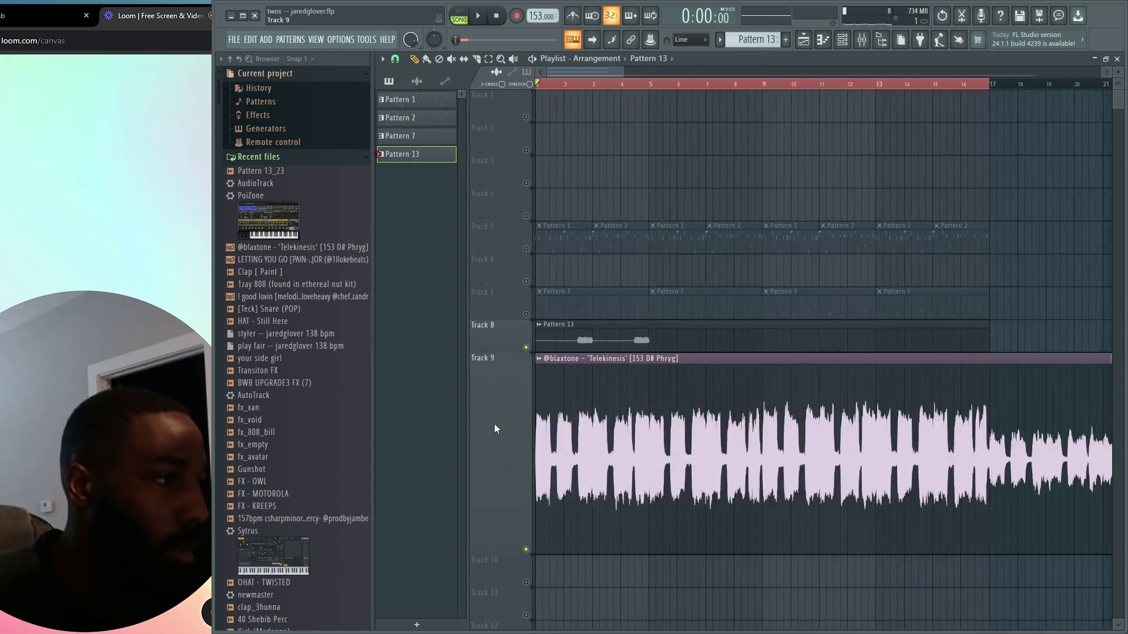
{"action": "scroll", "coordinate": [684, 474], "scroll_direction": "up", "scroll_amount": 4}
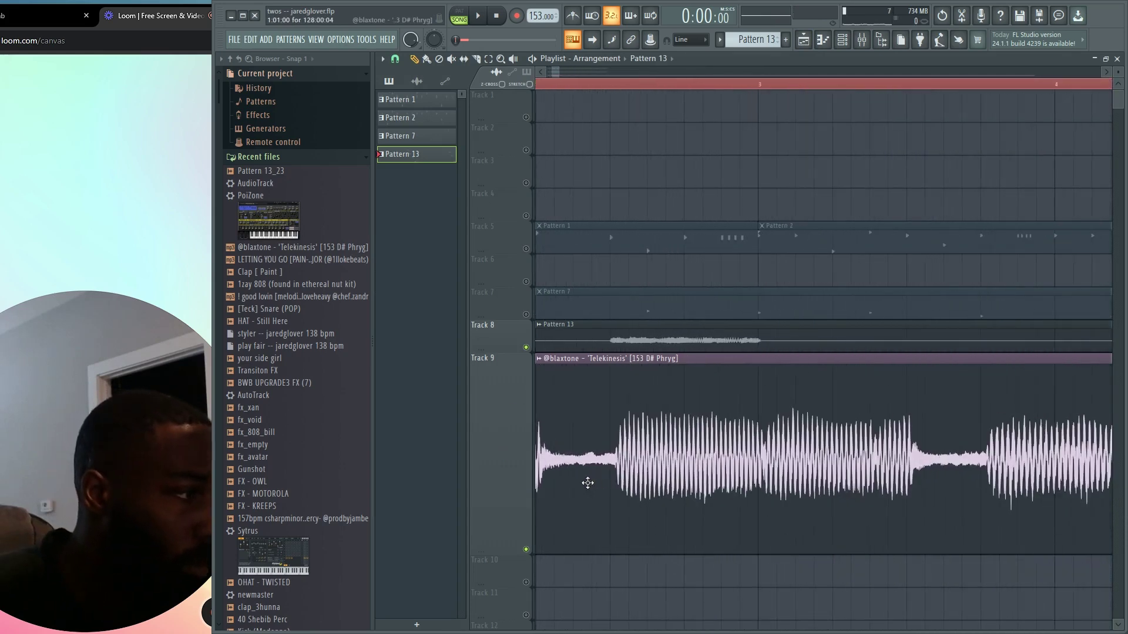
{"action": "scroll", "coordinate": [588, 483], "scroll_direction": "up", "scroll_amount": 3}
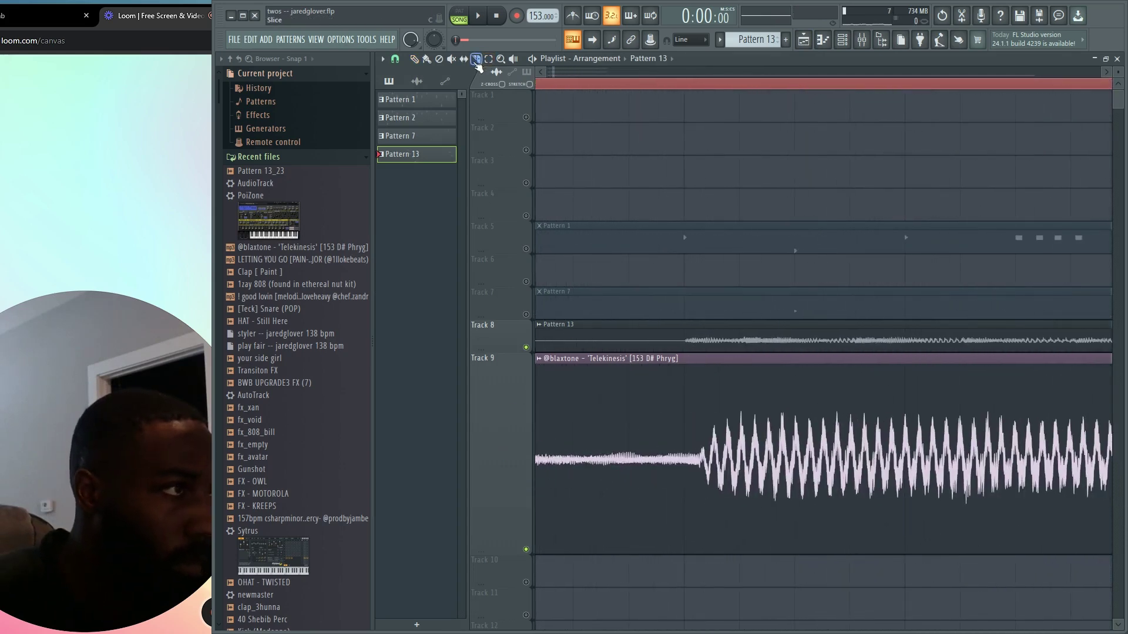
{"action": "scroll", "coordinate": [676, 410], "scroll_direction": "up", "scroll_amount": 2}
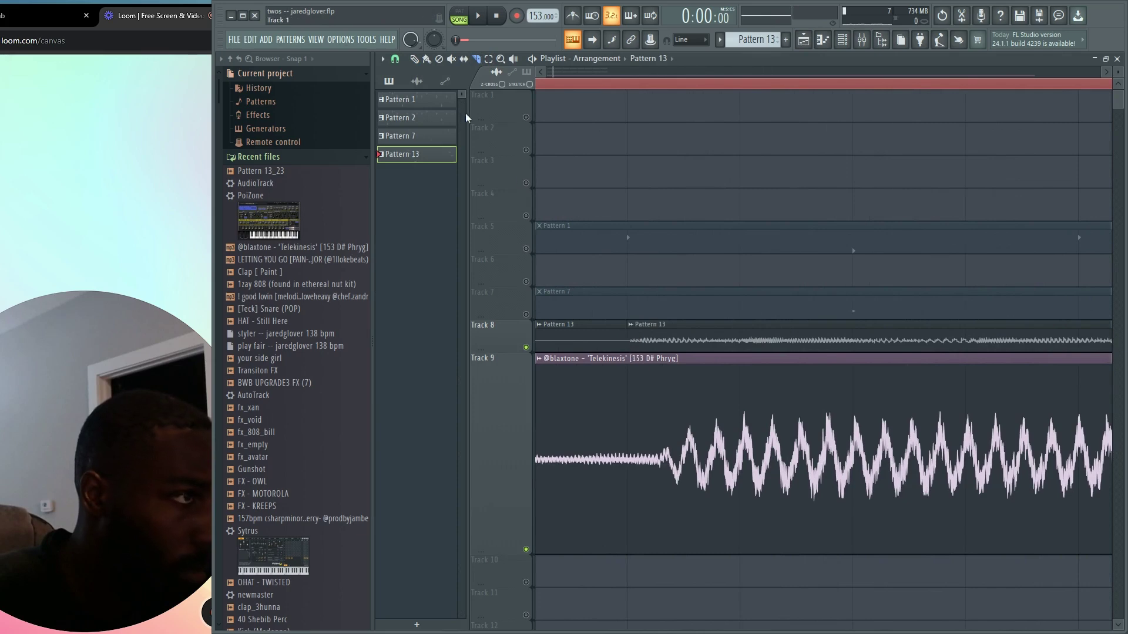
{"action": "scroll", "coordinate": [607, 135], "scroll_direction": "down", "scroll_amount": 6}
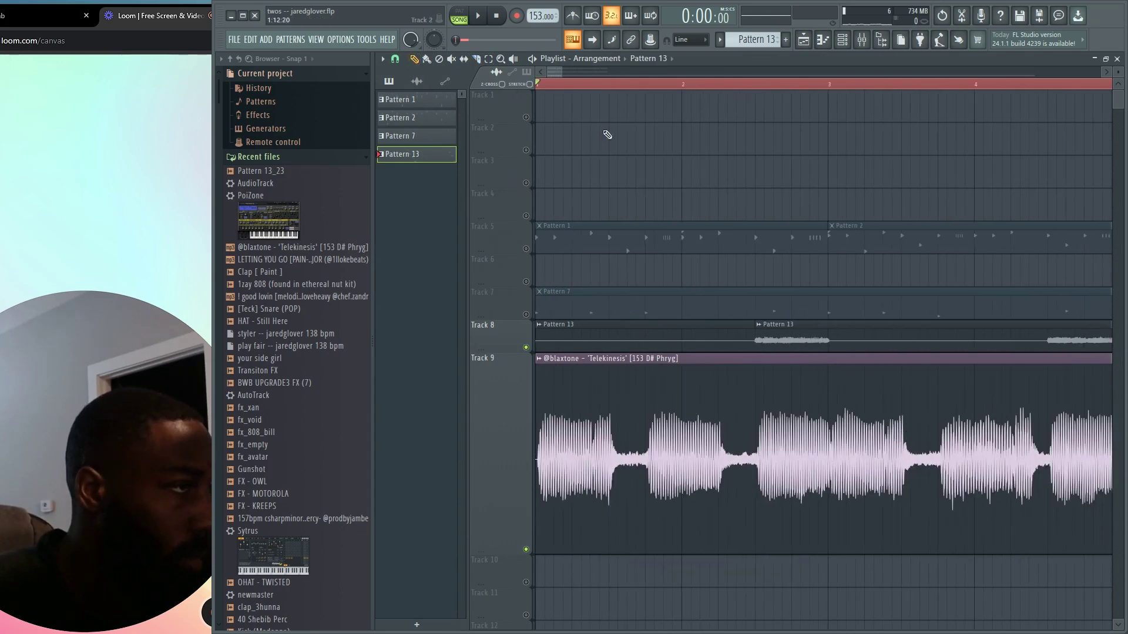
{"action": "scroll", "coordinate": [893, 411], "scroll_direction": "up", "scroll_amount": 5}
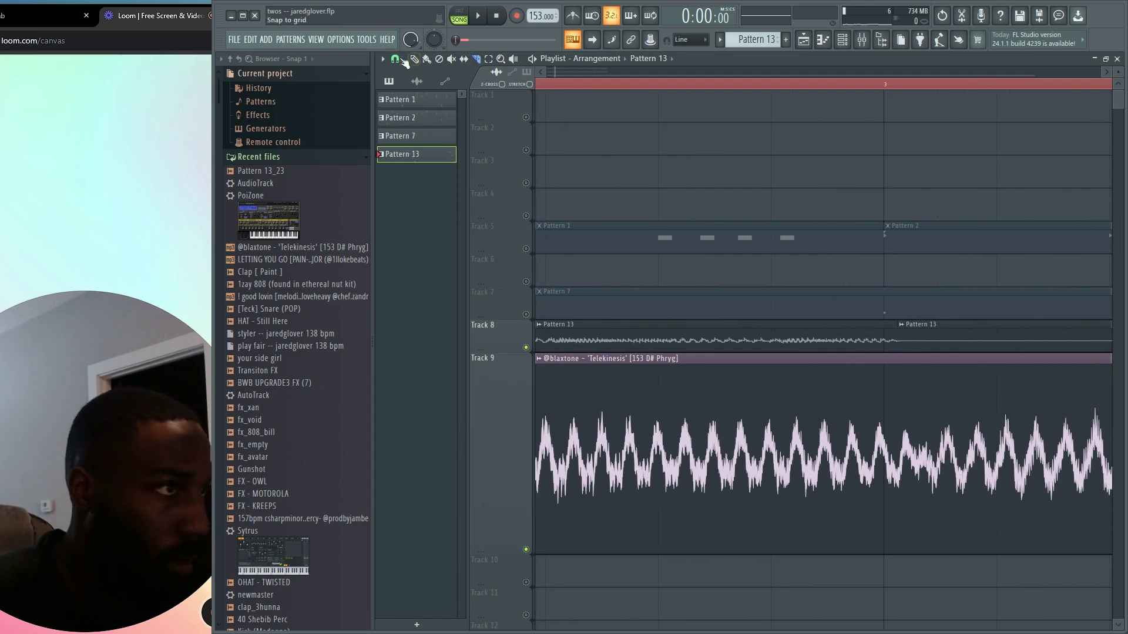
{"action": "right_click", "coordinate": [895, 324]}
Set the Pattern 13 audio clip's declicking mode to Generic (bleeding) and play it over the loop.
{"action": "double_click", "coordinate": [727, 325]}
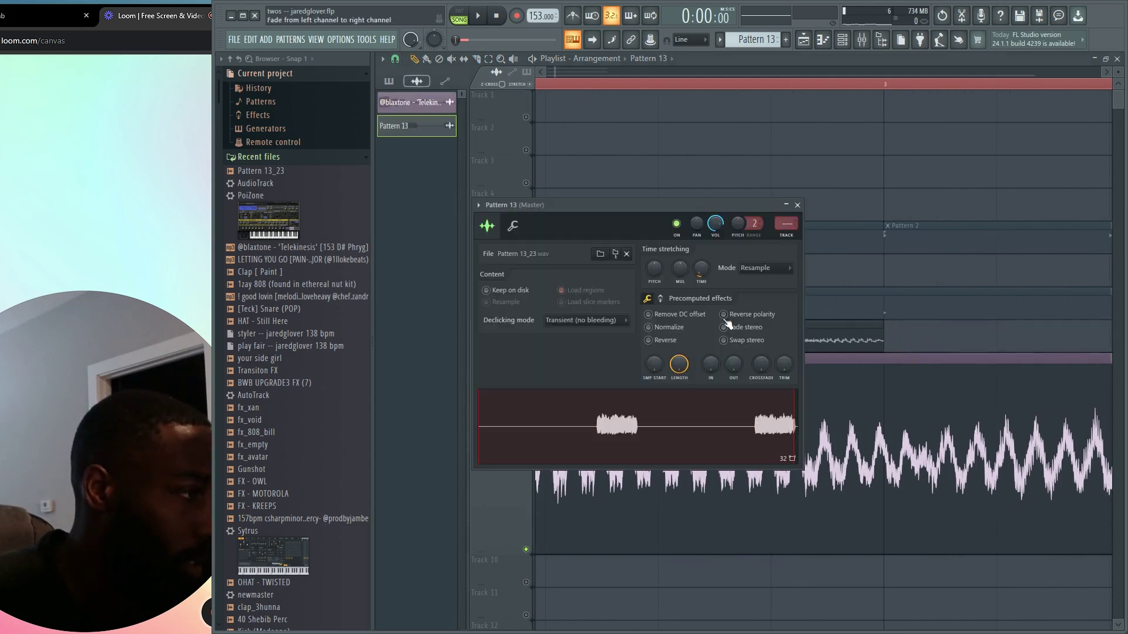
{"action": "left_click", "coordinate": [578, 321]}
{"action": "left_click", "coordinate": [590, 368]}
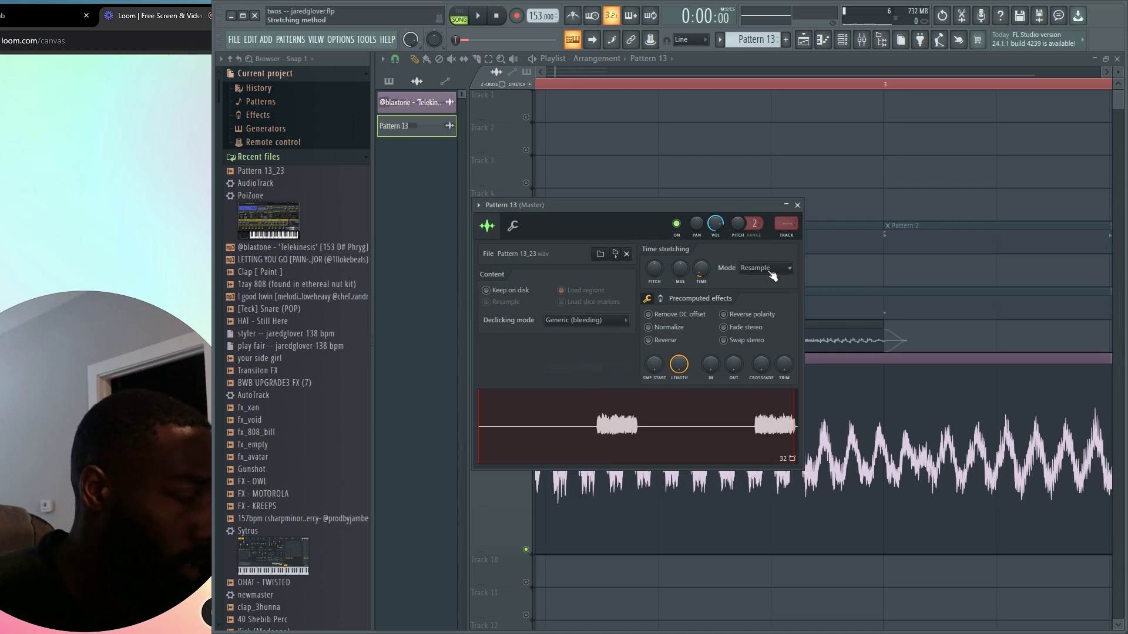
{"action": "left_click", "coordinate": [797, 205]}
{"action": "scroll", "coordinate": [859, 501], "scroll_direction": "down", "scroll_amount": 4}
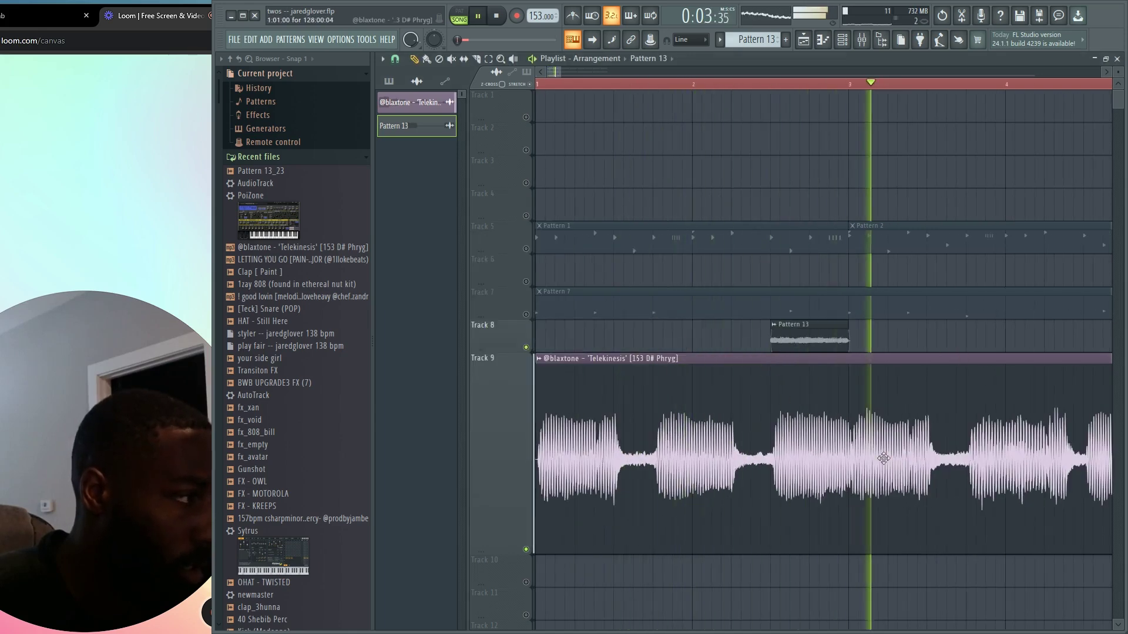
{"action": "scroll", "coordinate": [769, 446], "scroll_direction": "up", "scroll_amount": 5}
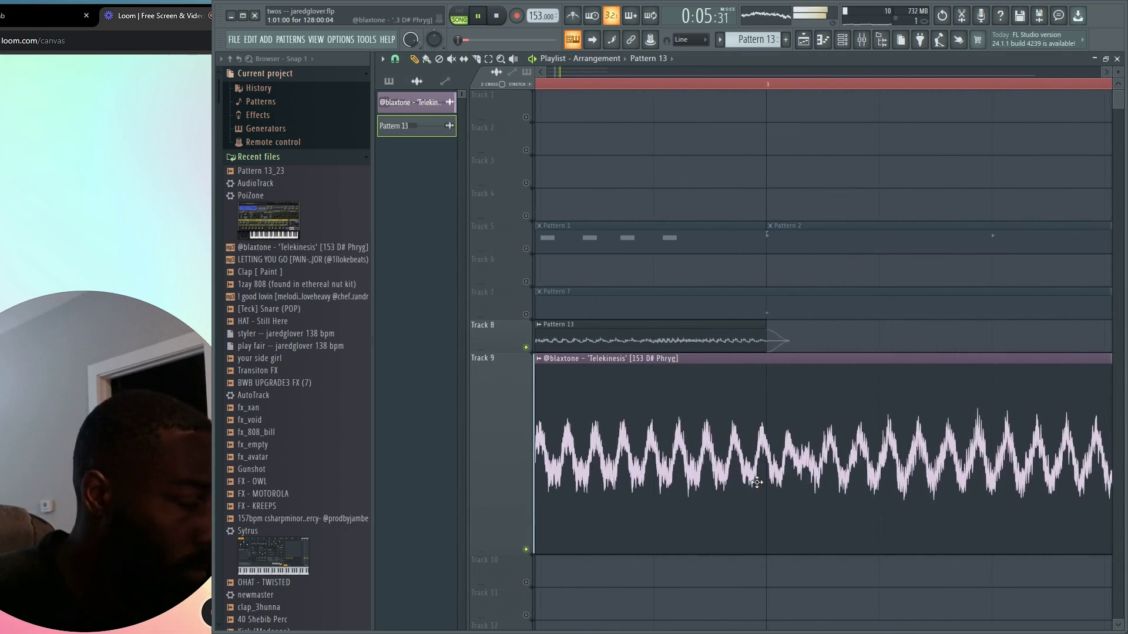
{"action": "scroll", "coordinate": [755, 470], "scroll_direction": "down", "scroll_amount": 5}
Repeat the sliced Pattern 13 clip on Track 8 every four bars, in the second half of bars 6, 10 and 14.
{"action": "left_click_drag", "start_coordinate": [640, 339], "coordinate": [874, 355]}
{"action": "scroll", "coordinate": [881, 440], "scroll_direction": "down", "scroll_amount": 3}
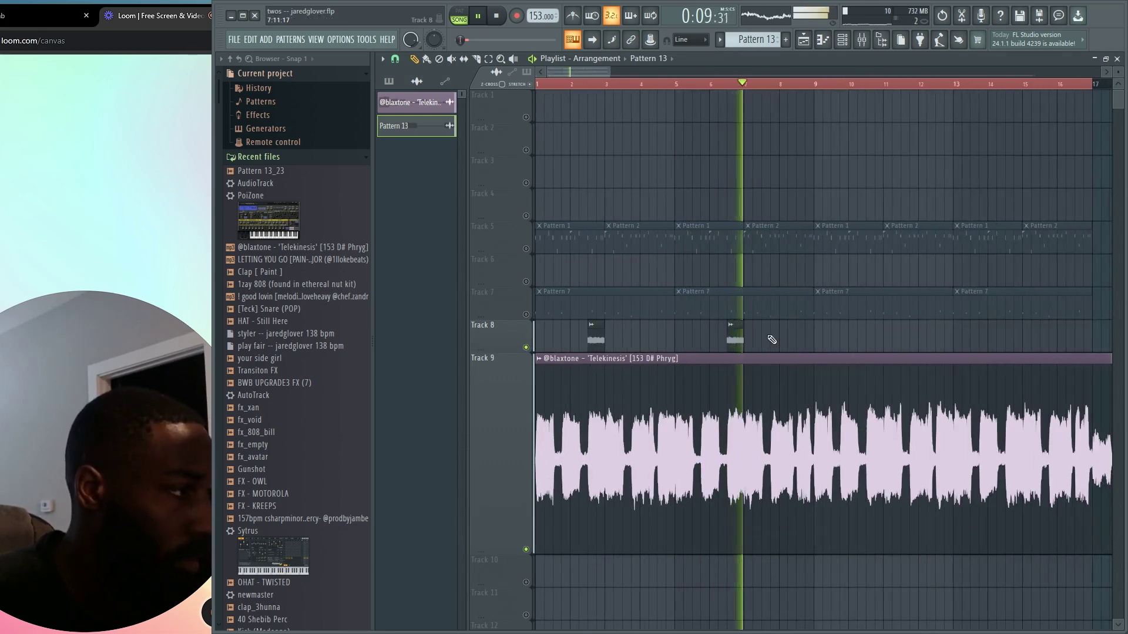
{"action": "left_click_drag", "start_coordinate": [772, 340], "coordinate": [877, 345]}
{"action": "scroll", "coordinate": [644, 247], "scroll_direction": "down", "scroll_amount": 3}
Check Pattern 7's 808 notes in the piano roll with Track 7's mute toggled, and return to the playlist.
{"action": "left_click", "coordinate": [561, 289]}
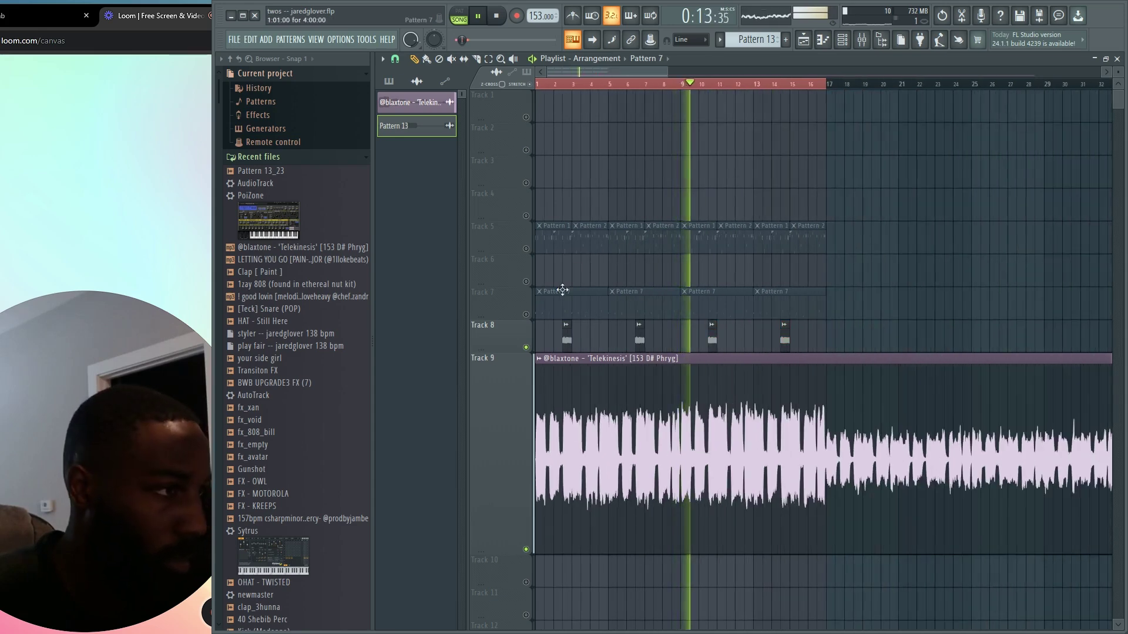
{"action": "left_click", "coordinate": [526, 315]}
{"action": "double_click", "coordinate": [563, 306]}
{"action": "key", "text": "space"}
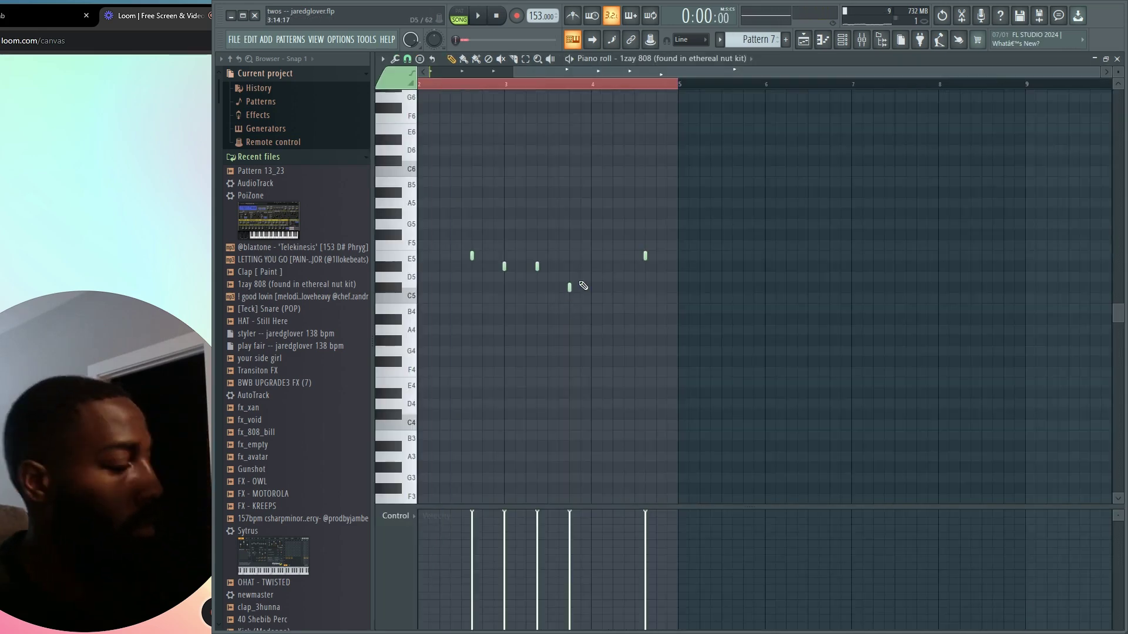
{"action": "left_click", "coordinate": [804, 39]}
{"action": "left_click", "coordinate": [527, 315]}
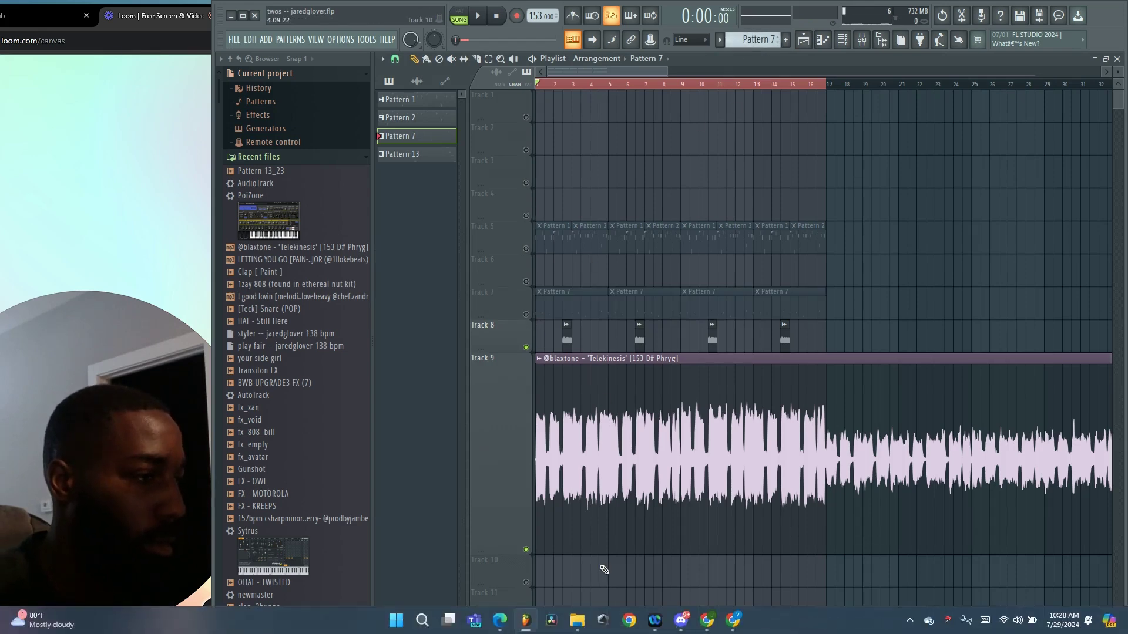
Place Pattern 7 on Track 10, move the clips on Tracks 5, 7 and 8 up three tracks, and solo Track 8.
{"action": "left_click", "coordinate": [589, 562]}
{"action": "left_click_drag", "start_coordinate": [509, 328], "coordinate": [486, 218]}
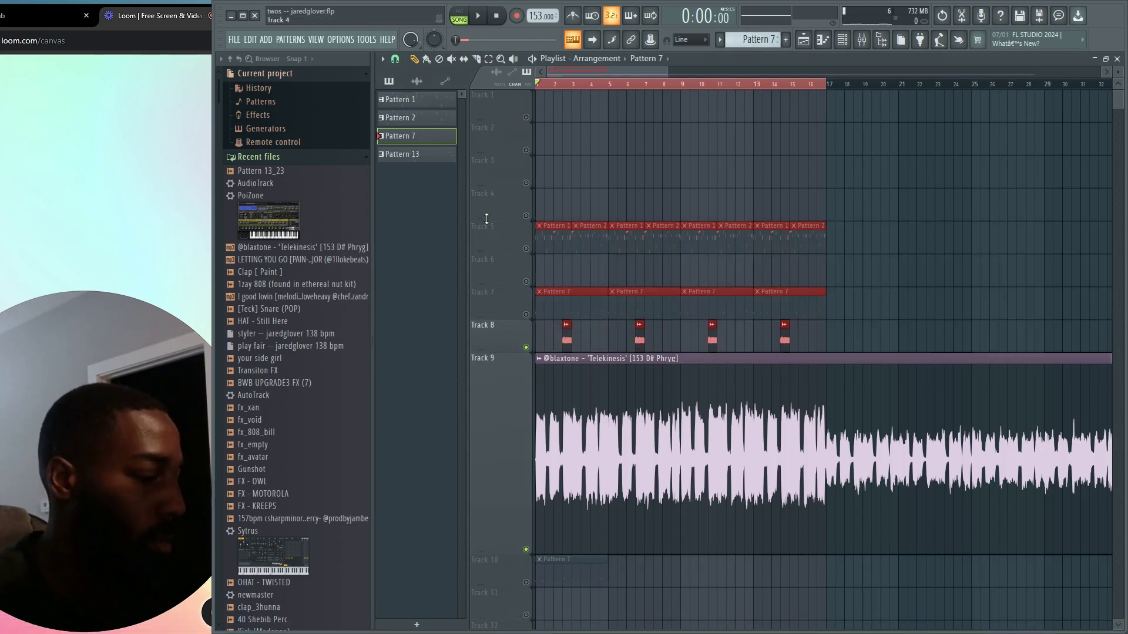
{"action": "key", "text": "shift+Up"}
{"action": "key", "text": "shift+Up"}
{"action": "right_click", "coordinate": [526, 346]}
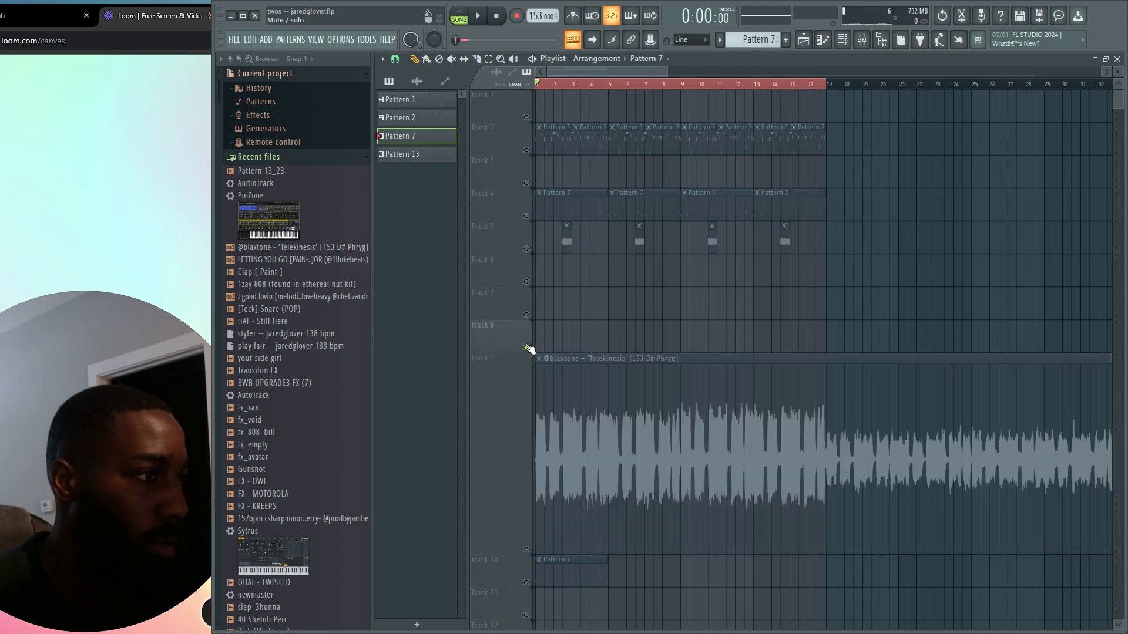
Re-enable all the soloed-out playlist tracks, and mute the clips on Tracks 2, 4 and 5.
{"action": "right_click", "coordinate": [526, 347]}
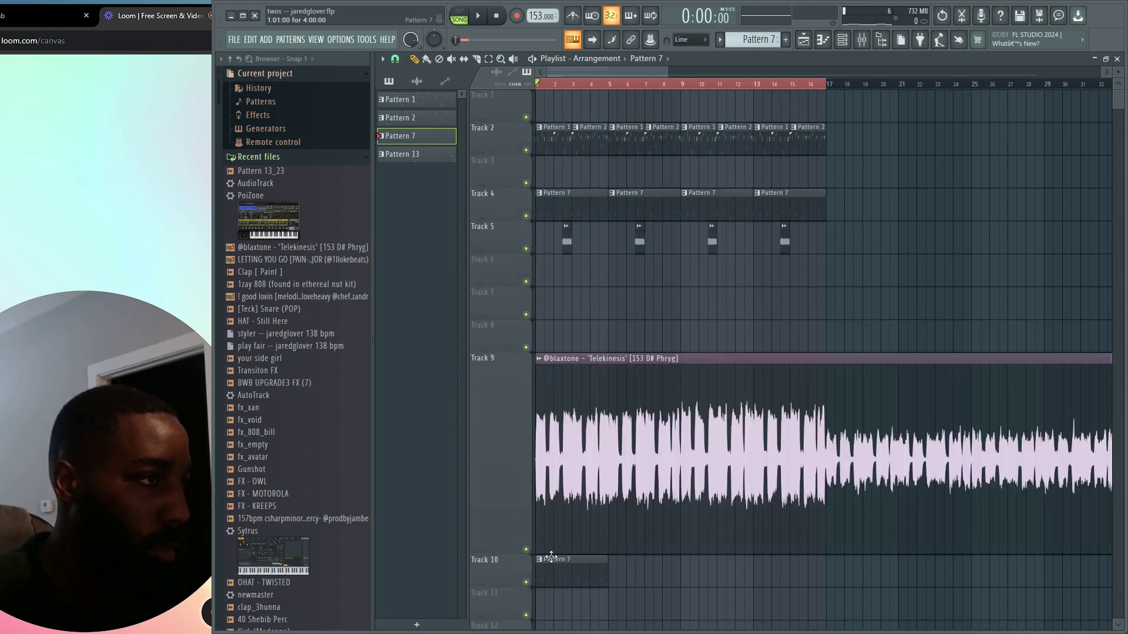
{"action": "left_click", "coordinate": [451, 59]}
{"action": "left_click_drag", "start_coordinate": [809, 137], "coordinate": [627, 131]}
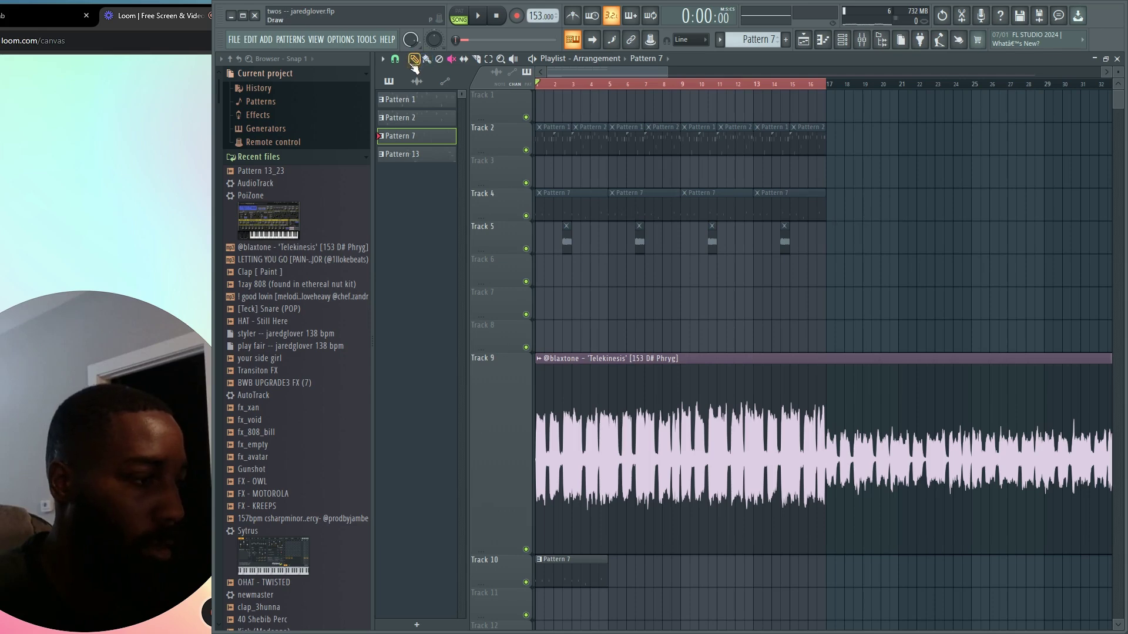
Delete the Pattern 7 clip on Track 10 and place a 16-bar Pattern 8 clip on Track 8 starting at bar 1.
{"action": "right_click", "coordinate": [582, 583]}
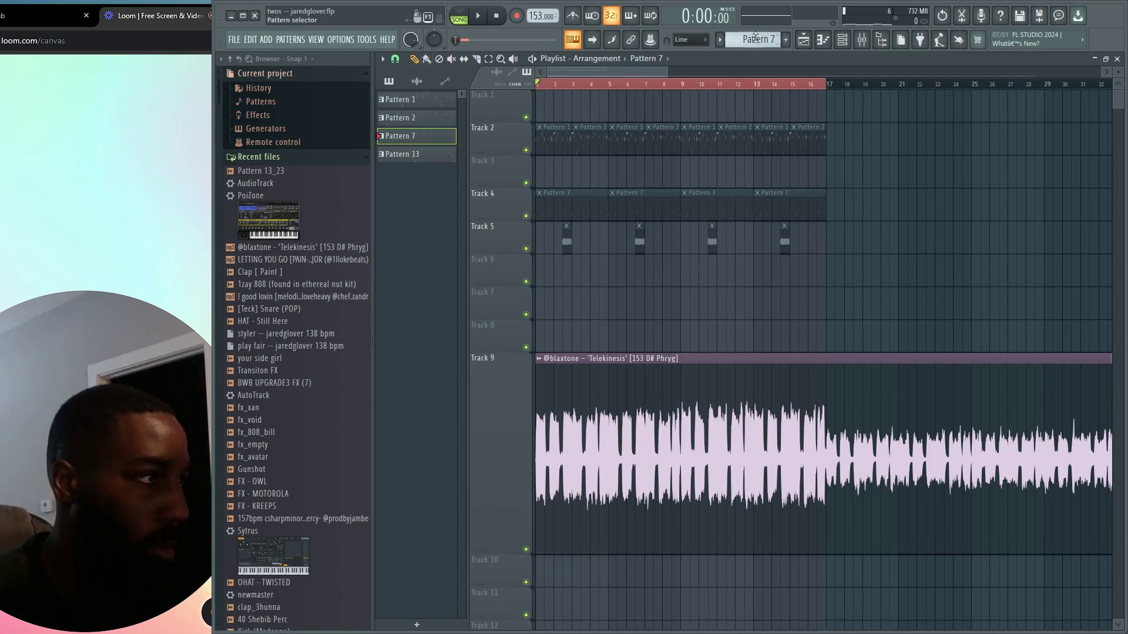
{"action": "left_click_drag", "start_coordinate": [756, 38], "coordinate": [758, 35]}
{"action": "left_click", "coordinate": [544, 337]}
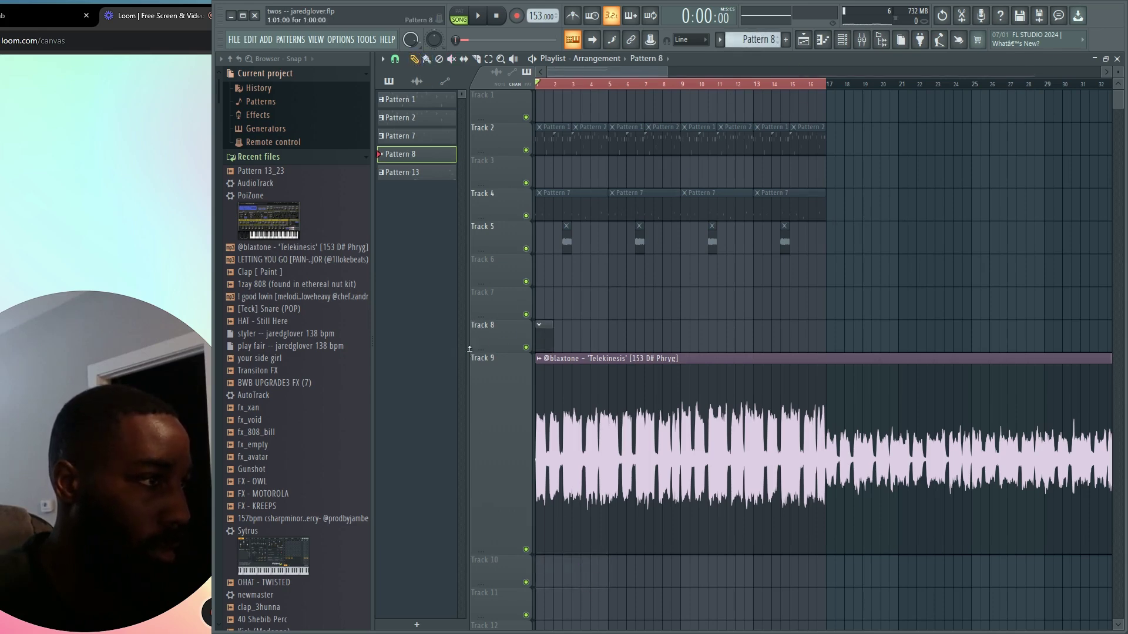
{"action": "left_click_drag", "start_coordinate": [559, 342], "coordinate": [771, 346]}
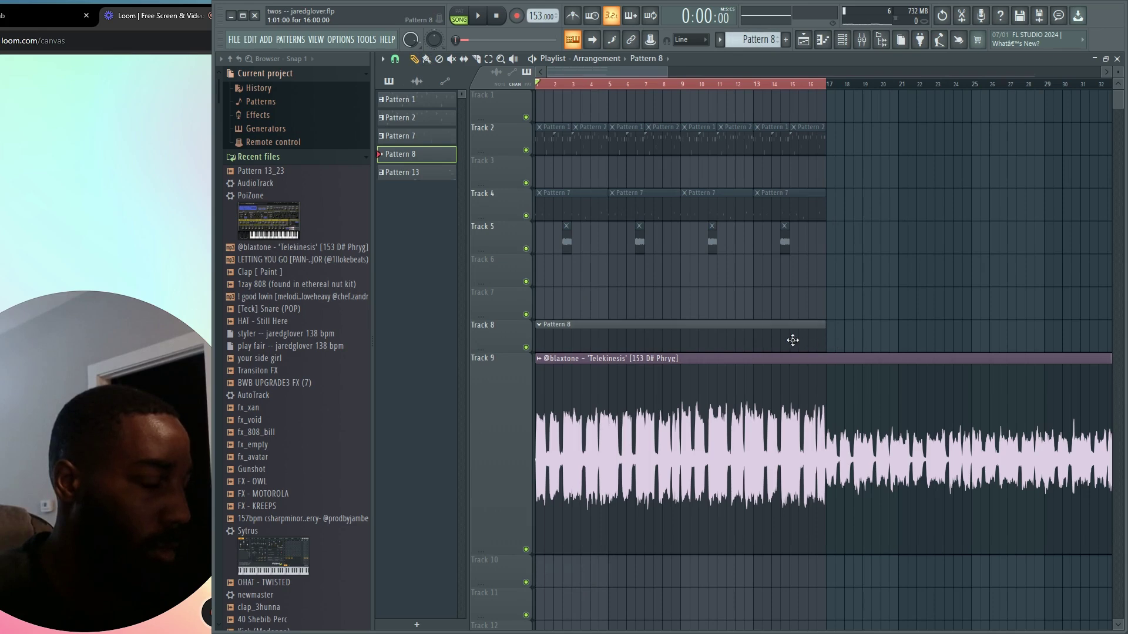
Open PoiZone for Pattern 8 and audition its presets against the playing song, ending on ATM Satalite ToTc.
{"action": "double_click", "coordinate": [793, 341]}
{"action": "left_click", "coordinate": [638, 350]}
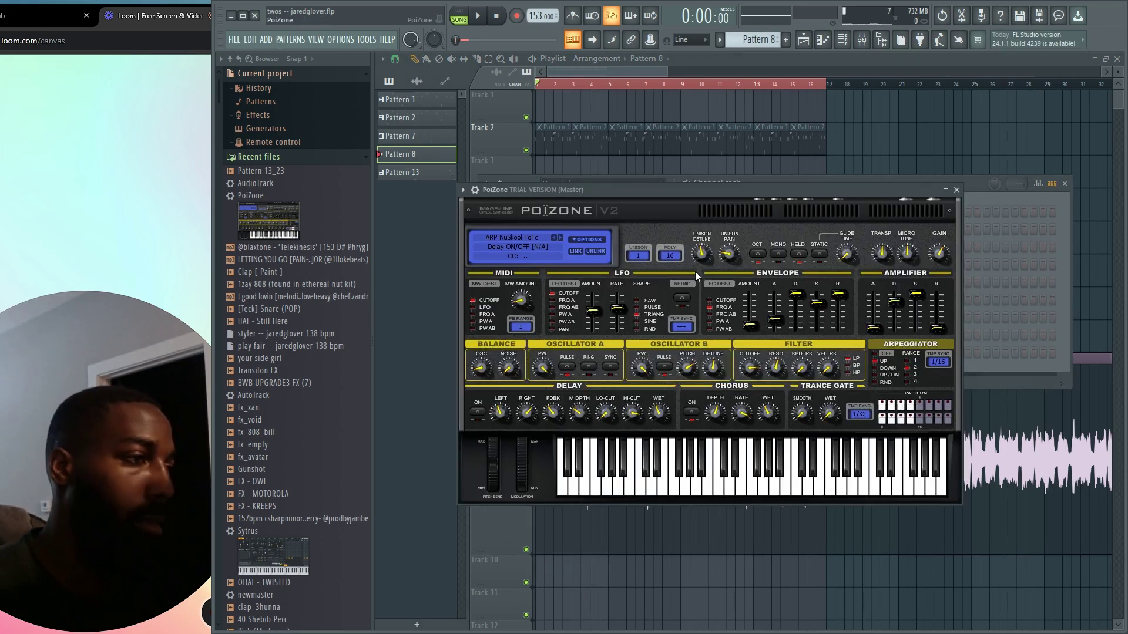
{"action": "left_click", "coordinate": [559, 238]}
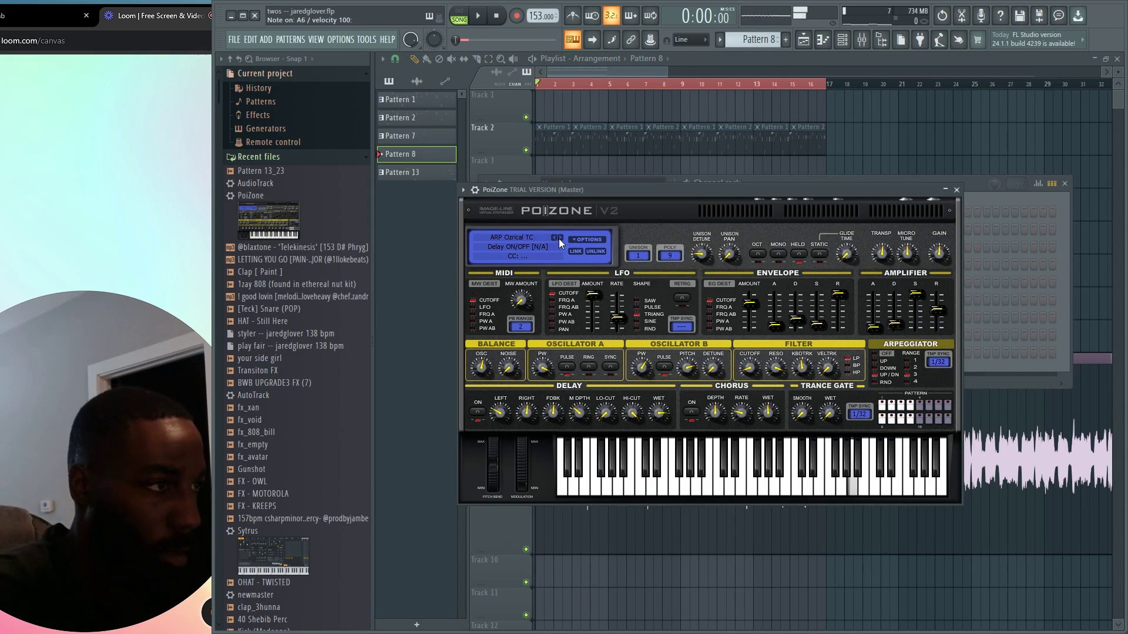
{"action": "left_click", "coordinate": [559, 238]}
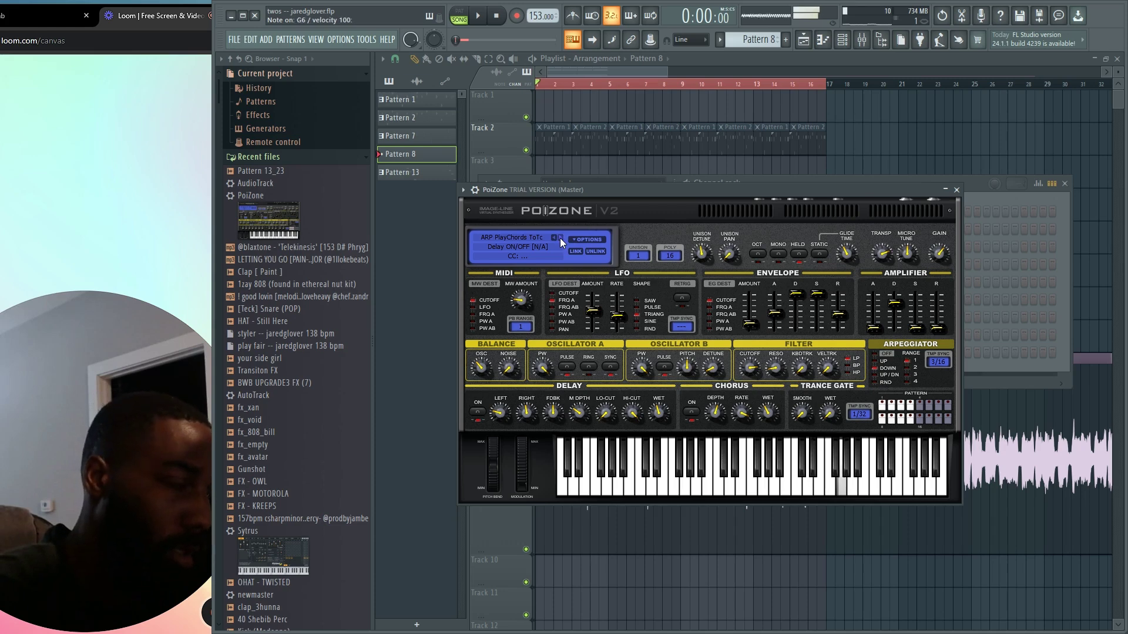
{"action": "left_click", "coordinate": [560, 238]}
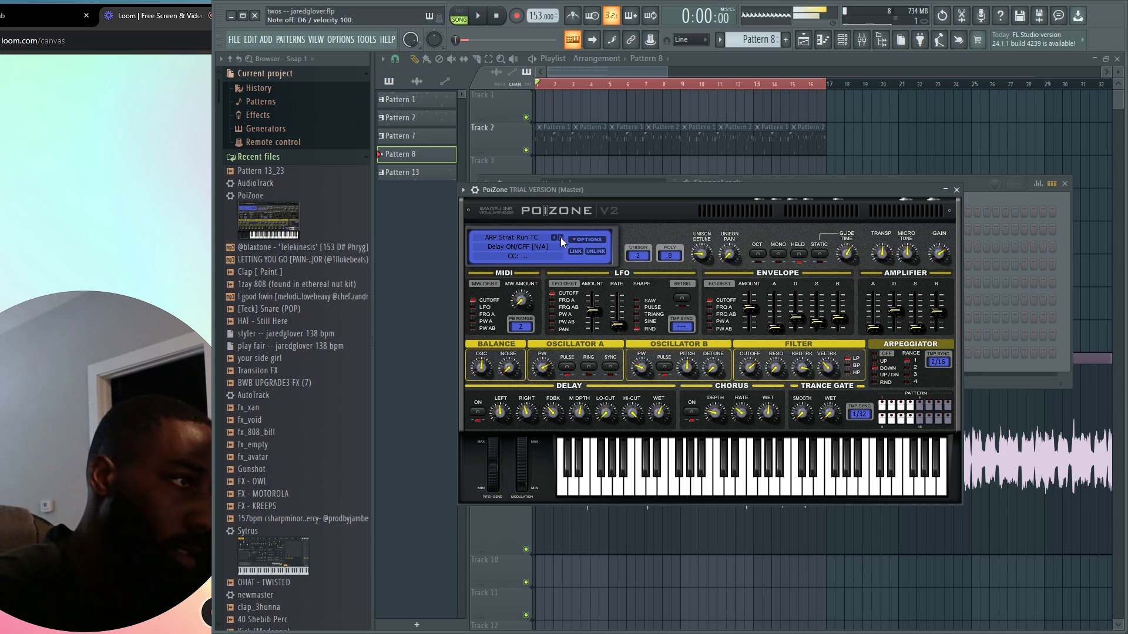
{"action": "key", "text": "space"}
{"action": "left_click", "coordinate": [560, 238]}
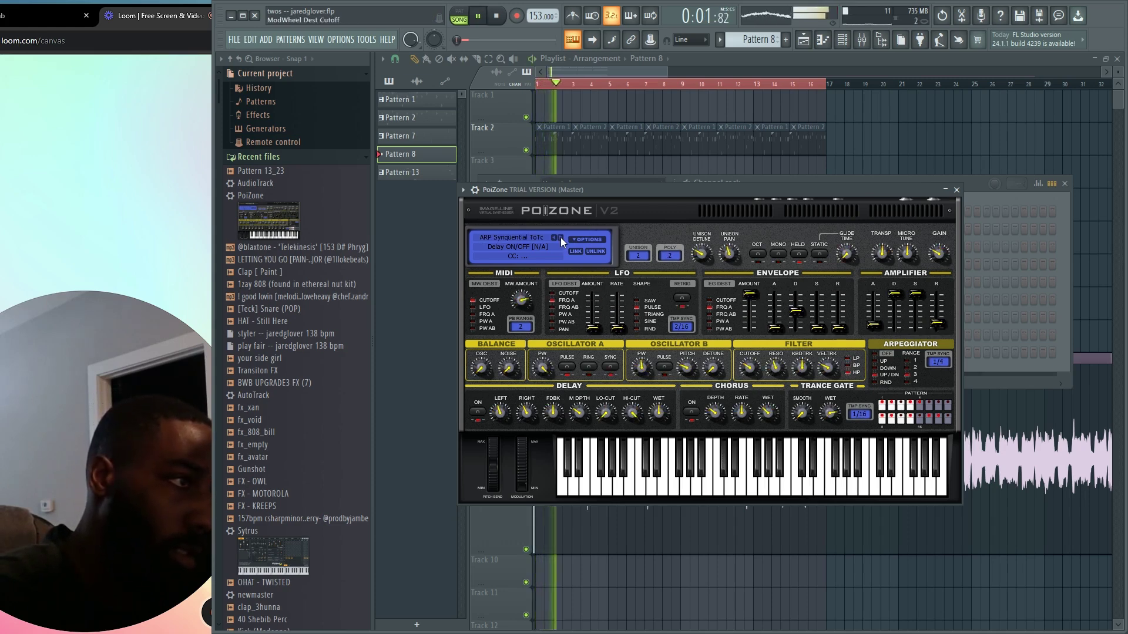
{"action": "left_click", "coordinate": [560, 238]}
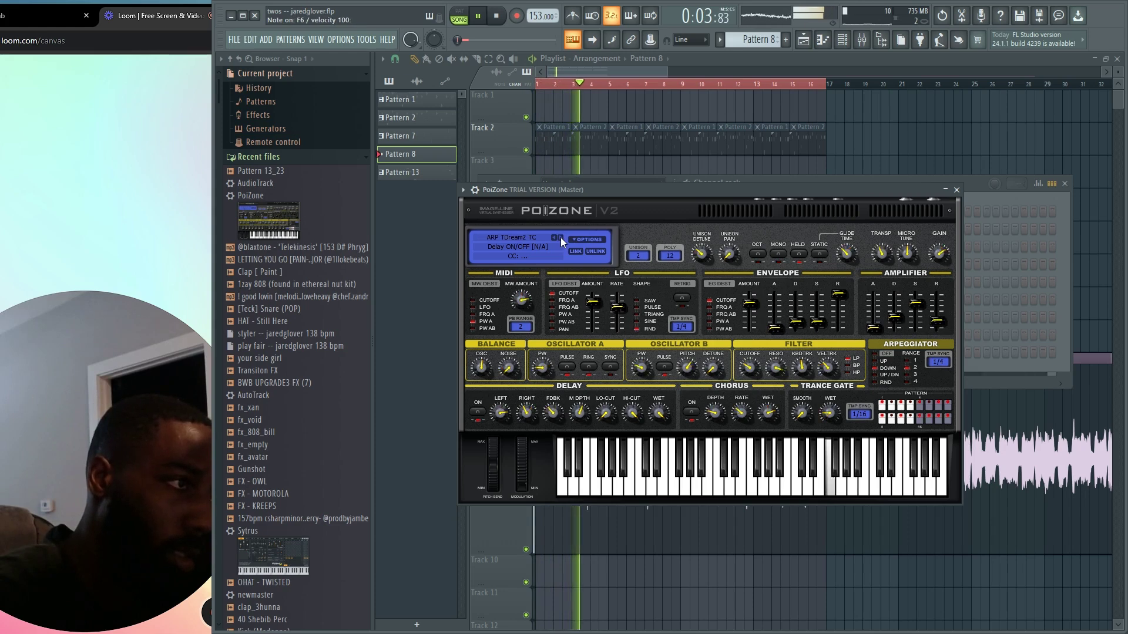
{"action": "left_click", "coordinate": [561, 237]}
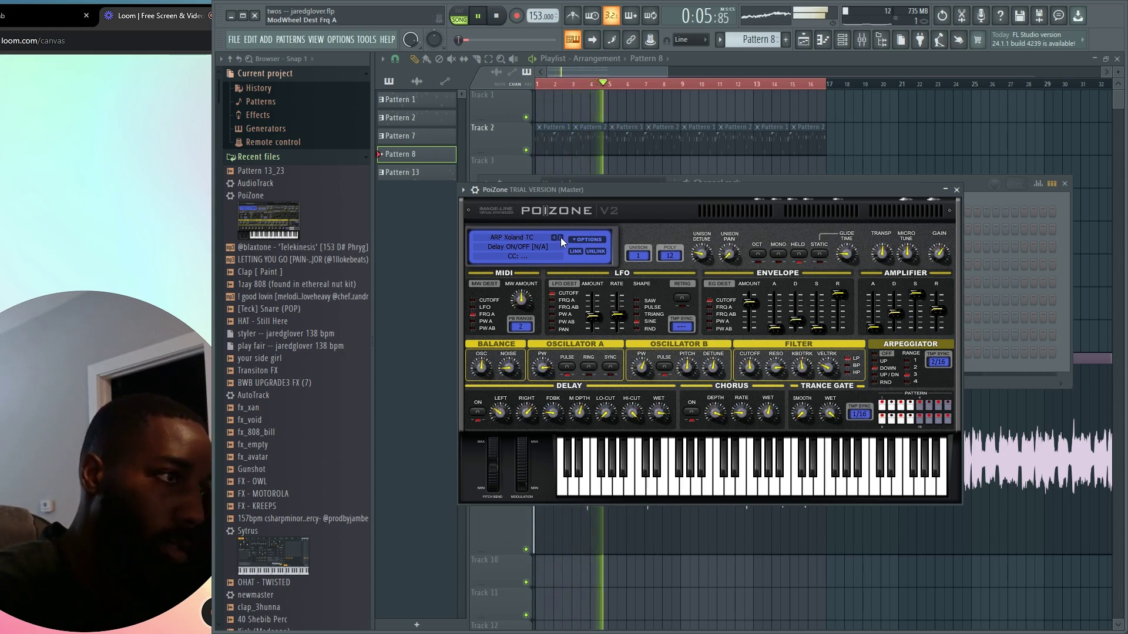
{"action": "left_click", "coordinate": [560, 237]}
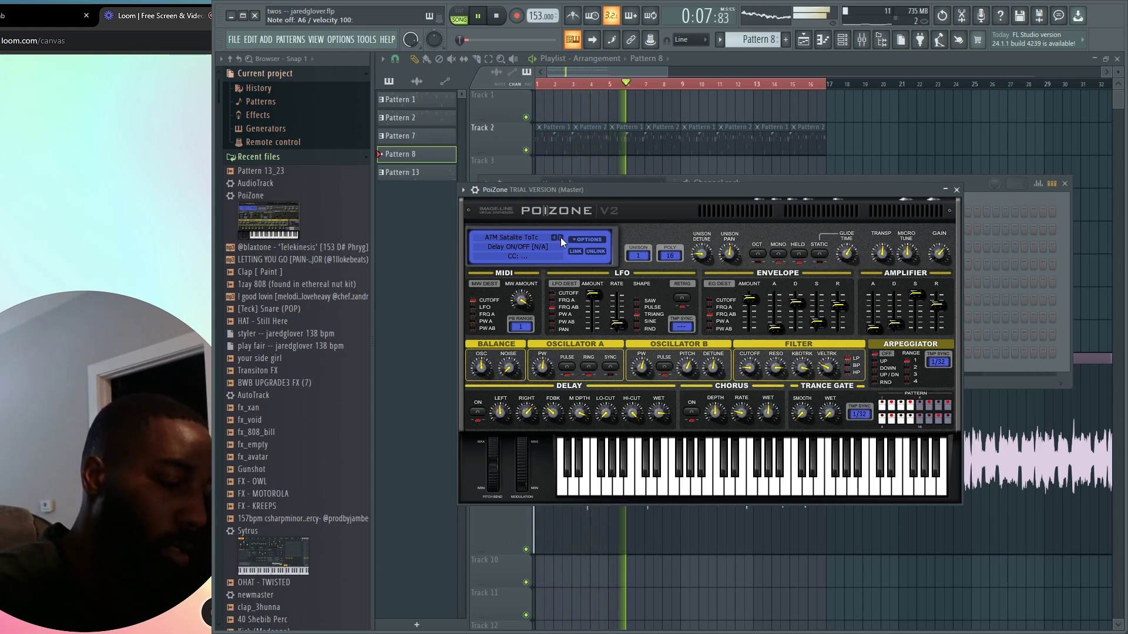
{"action": "left_click", "coordinate": [757, 160]}
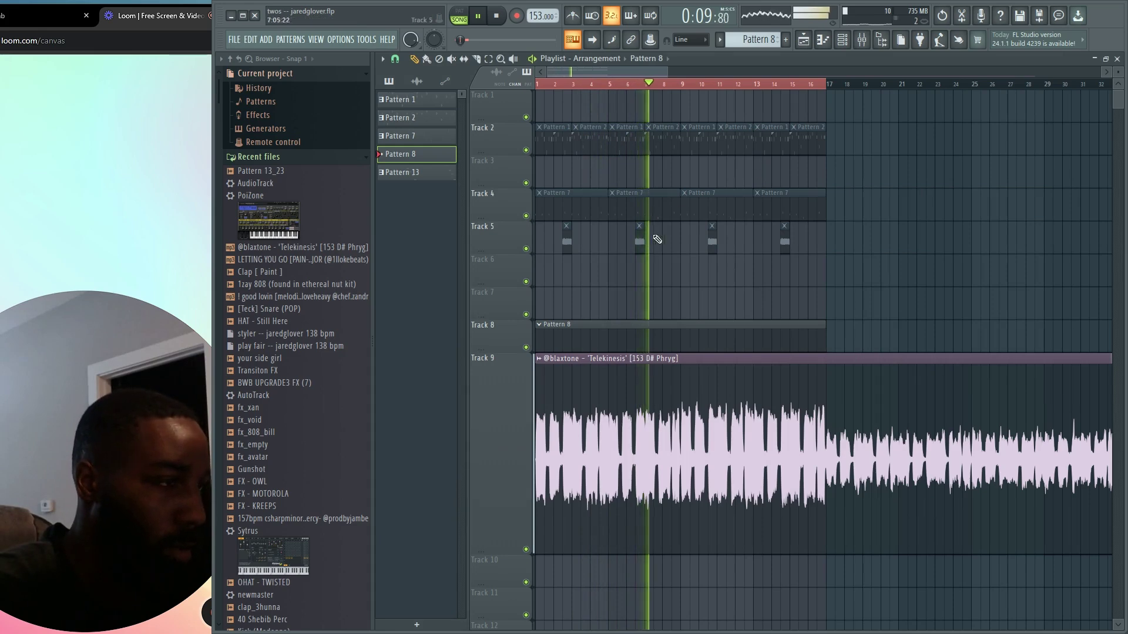
Open the PoiZone channel's piano roll in Pattern 8 and draw a one-bar A6 note at bar 4.
{"action": "double_click", "coordinate": [680, 323]}
{"action": "right_click", "coordinate": [646, 353]}
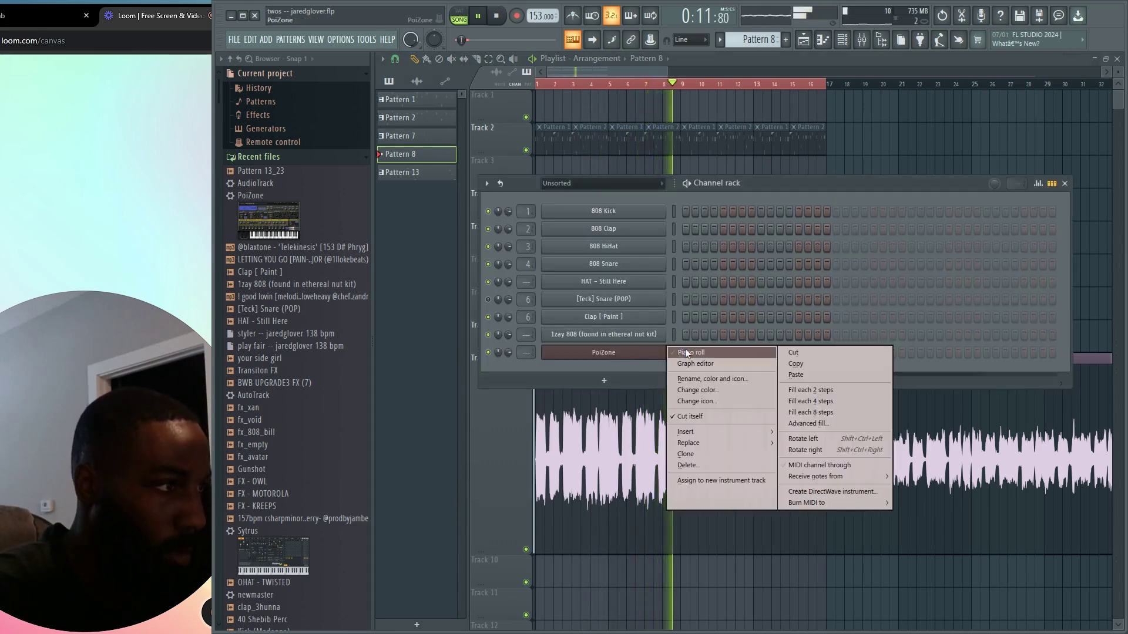
{"action": "left_click", "coordinate": [686, 353]}
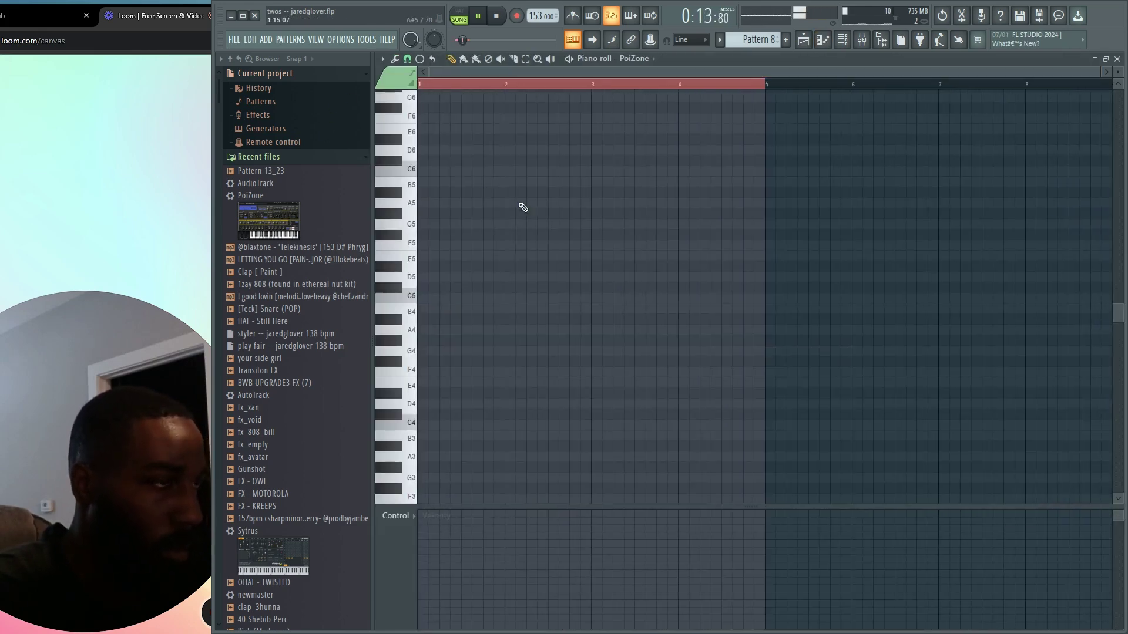
{"action": "key", "text": "space"}
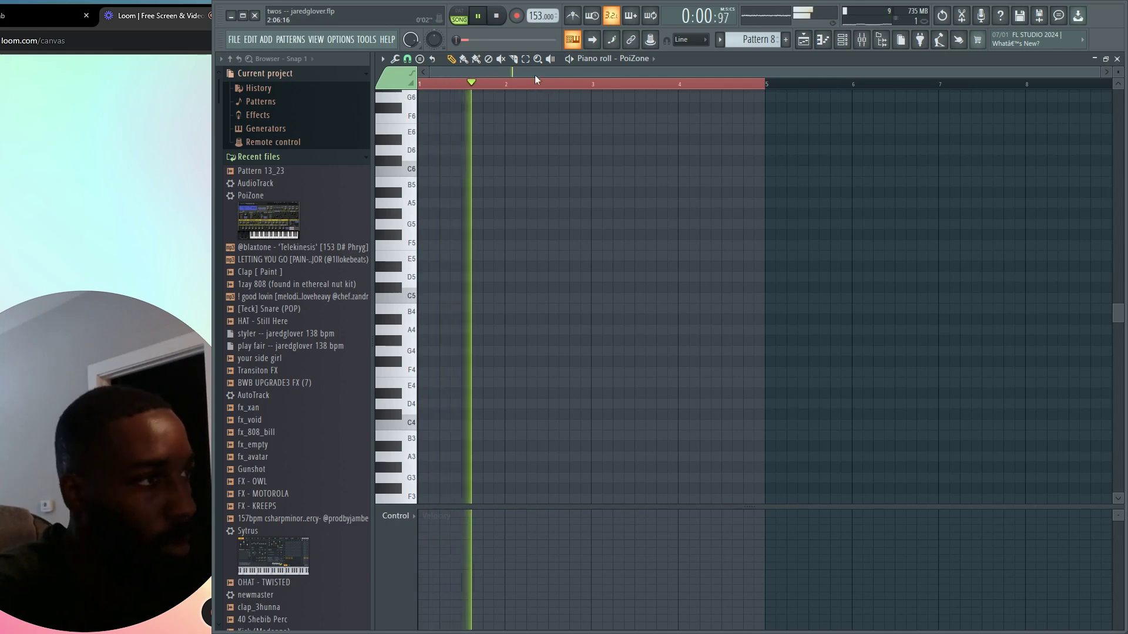
{"action": "left_click_drag", "start_coordinate": [534, 73], "coordinate": [582, 98]}
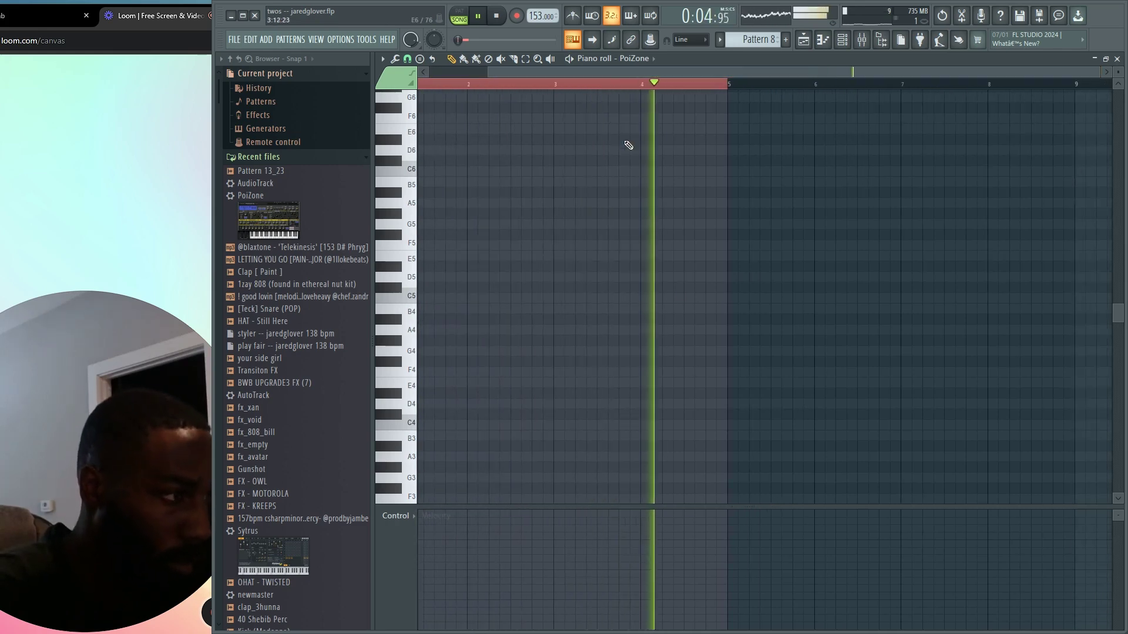
{"action": "scroll", "coordinate": [688, 445], "scroll_direction": "down", "scroll_amount": 2}
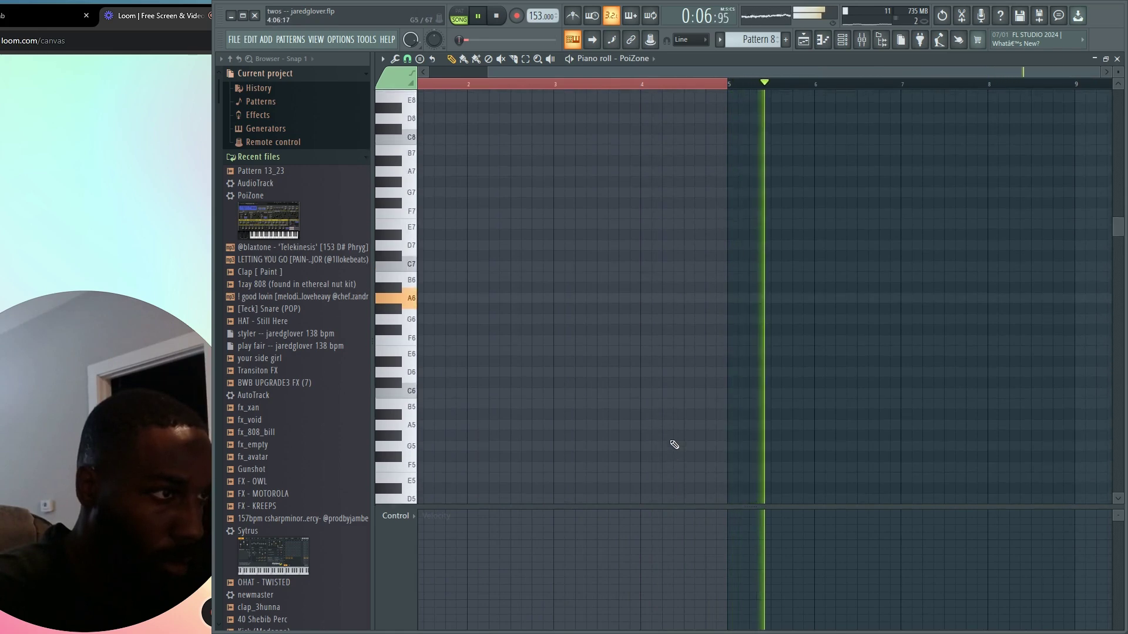
{"action": "key", "text": "space"}
{"action": "scroll", "coordinate": [670, 376], "scroll_direction": "up", "scroll_amount": 10}
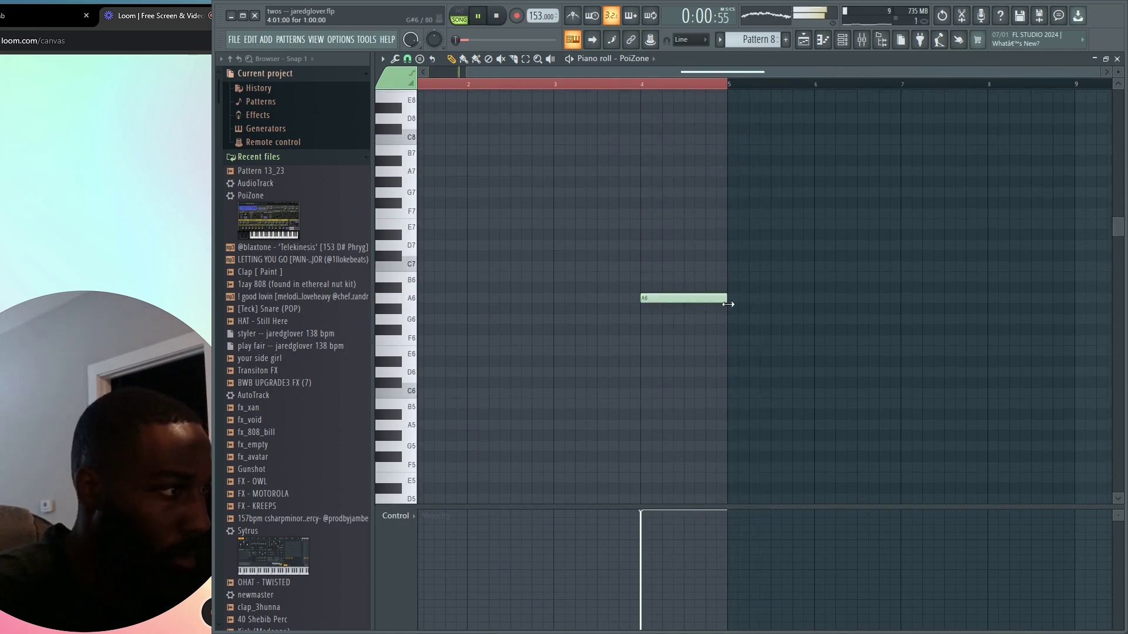
Shorten the A6 note at bar 4 to 14 steps and set its velocity to 81%.
{"action": "left_click_drag", "start_coordinate": [729, 305], "coordinate": [714, 305]}
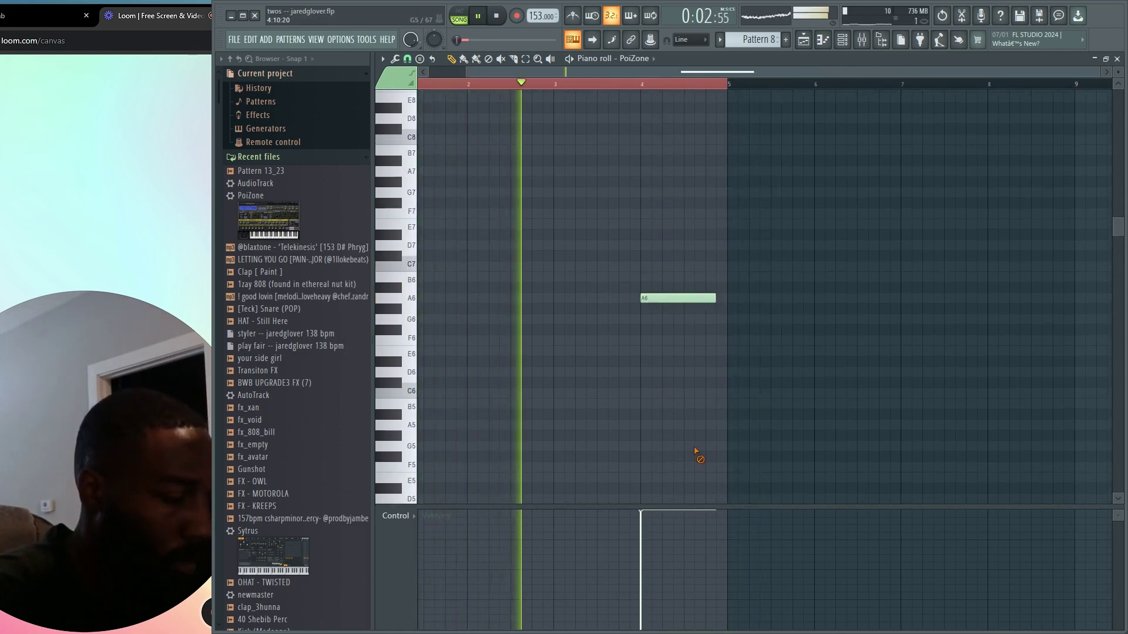
{"action": "left_click", "coordinate": [642, 522]}
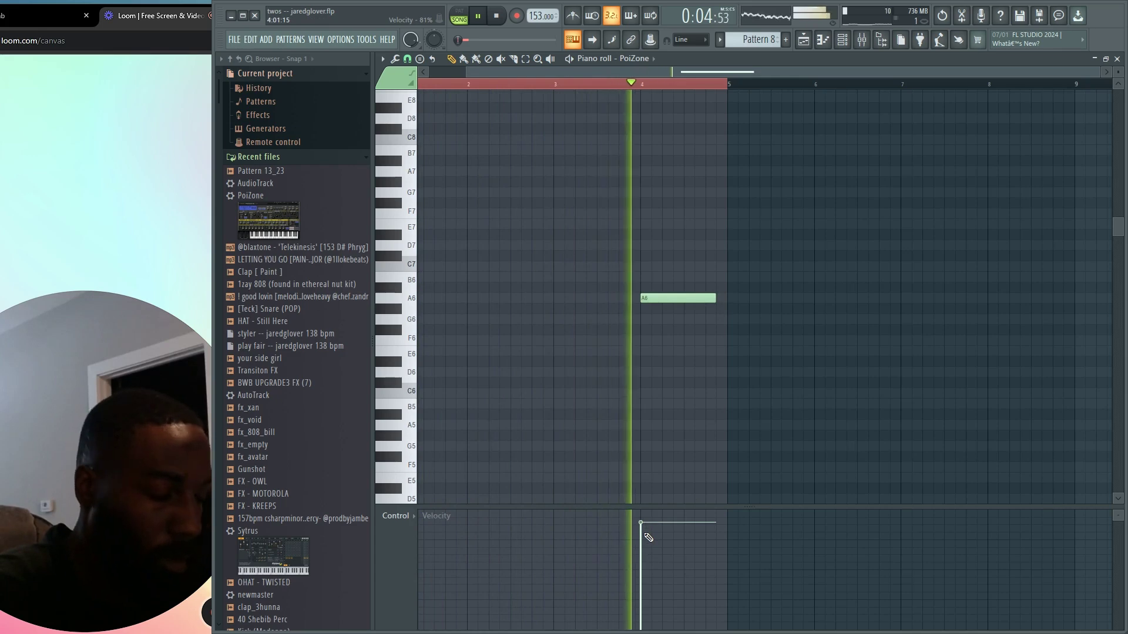
{"action": "key", "text": "space"}
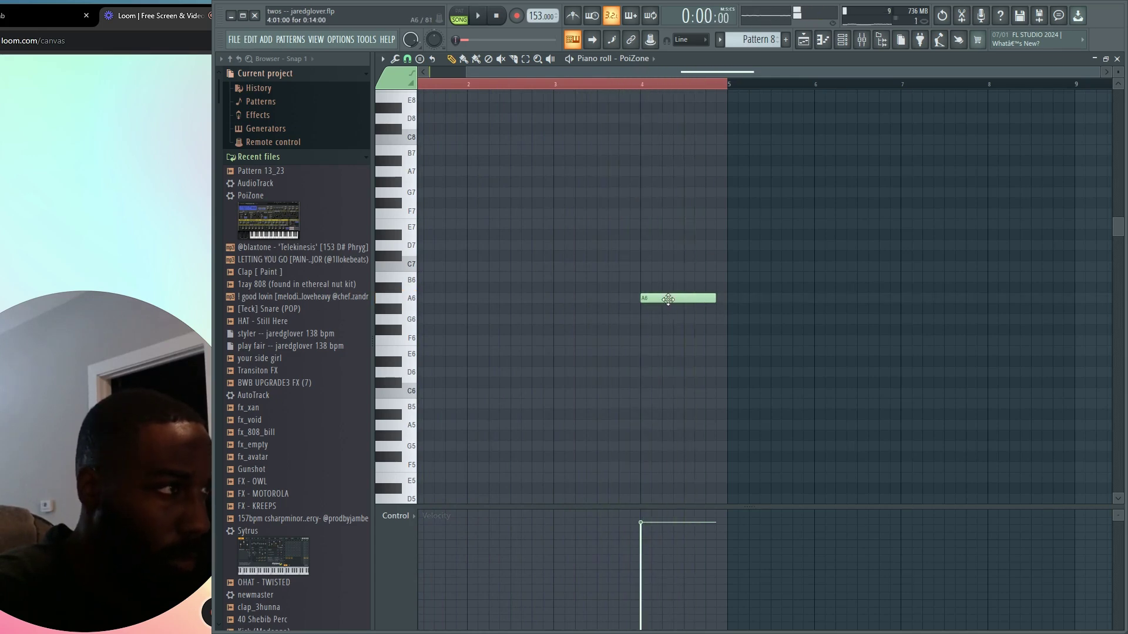
Shorten the Pattern 8 clip on Track 8 to eight bars and place a second eight-bar copy at bar 9.
{"action": "left_click", "coordinate": [804, 41]}
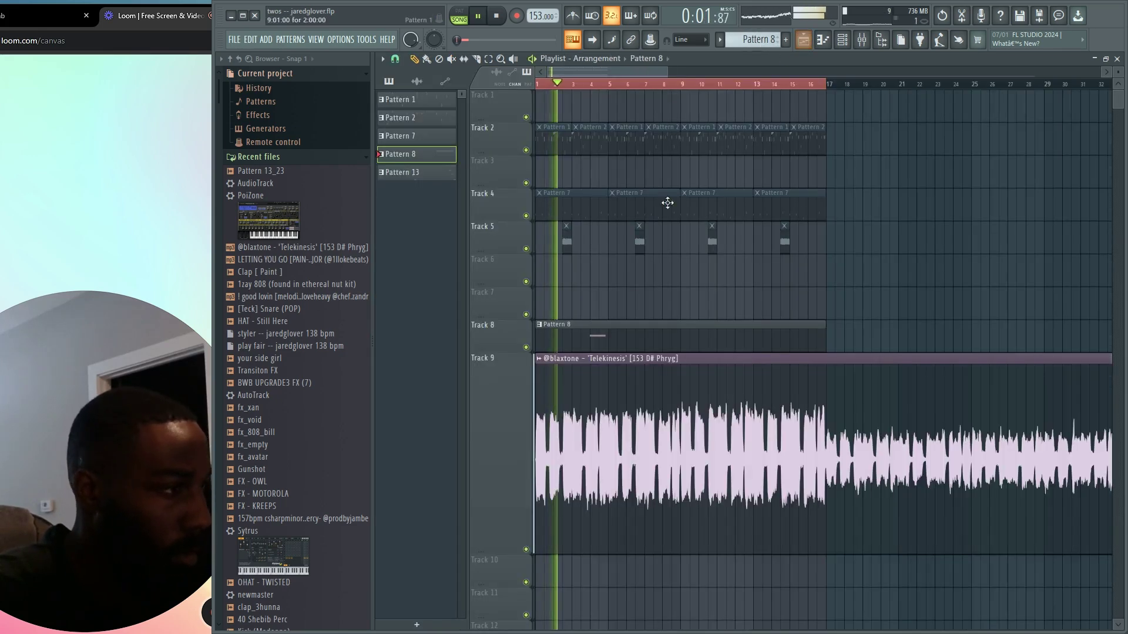
{"action": "left_click_drag", "start_coordinate": [820, 337], "coordinate": [682, 344]}
{"action": "left_click", "coordinate": [676, 343]}
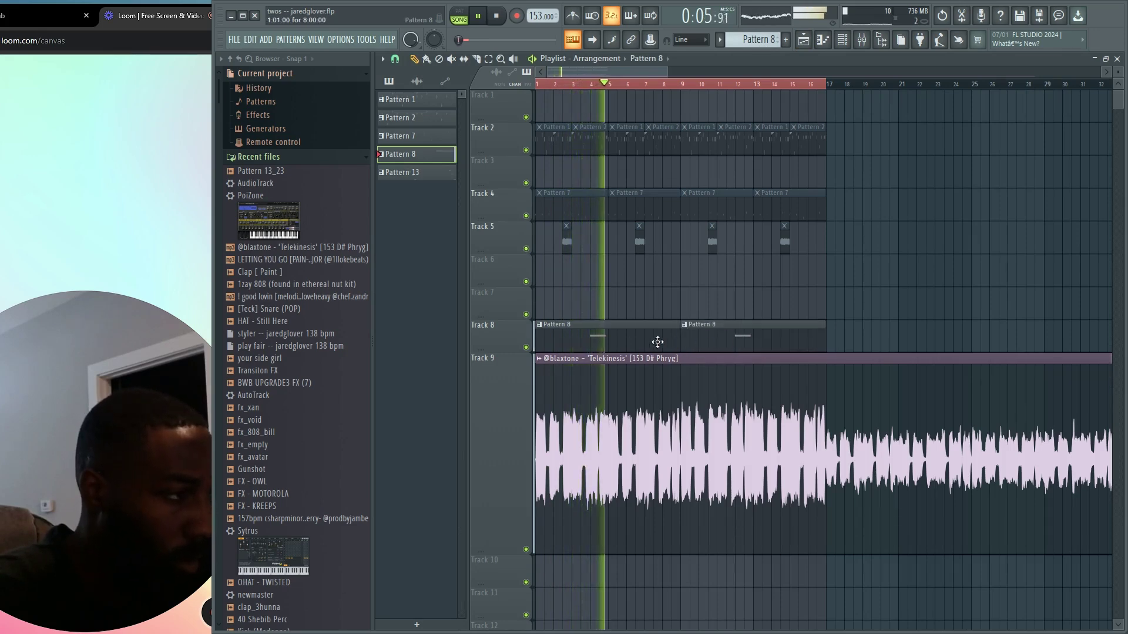
Render Pattern 8 to audio, replacing its two clips on Track 8 with audio clips.
{"action": "left_click", "coordinate": [763, 40]}
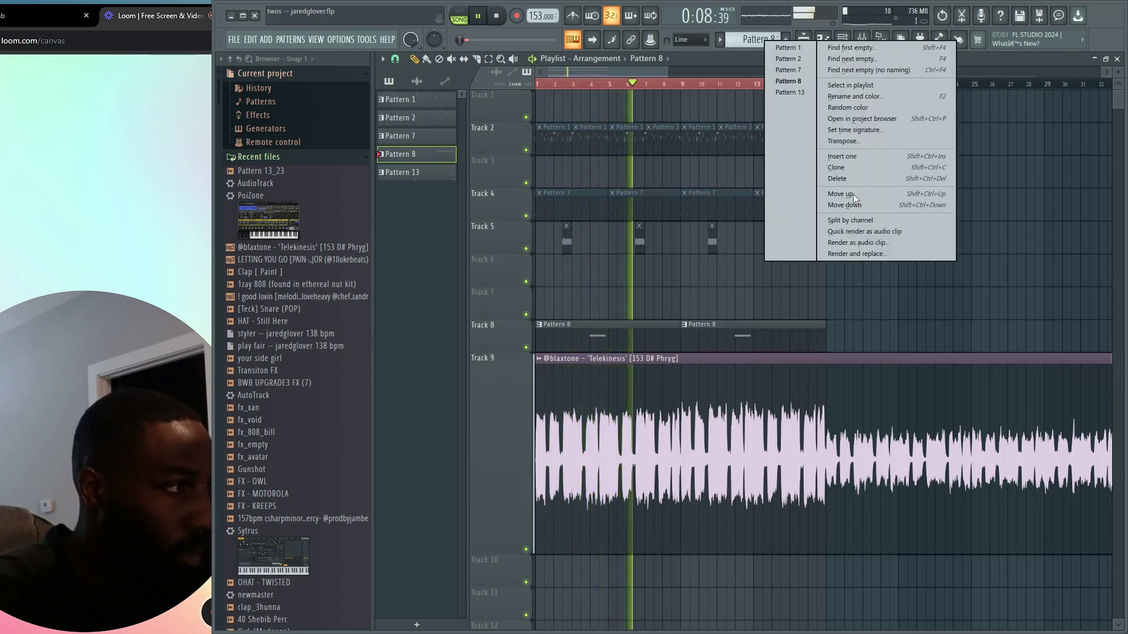
{"action": "left_click", "coordinate": [857, 243]}
{"action": "key", "text": "Return"}
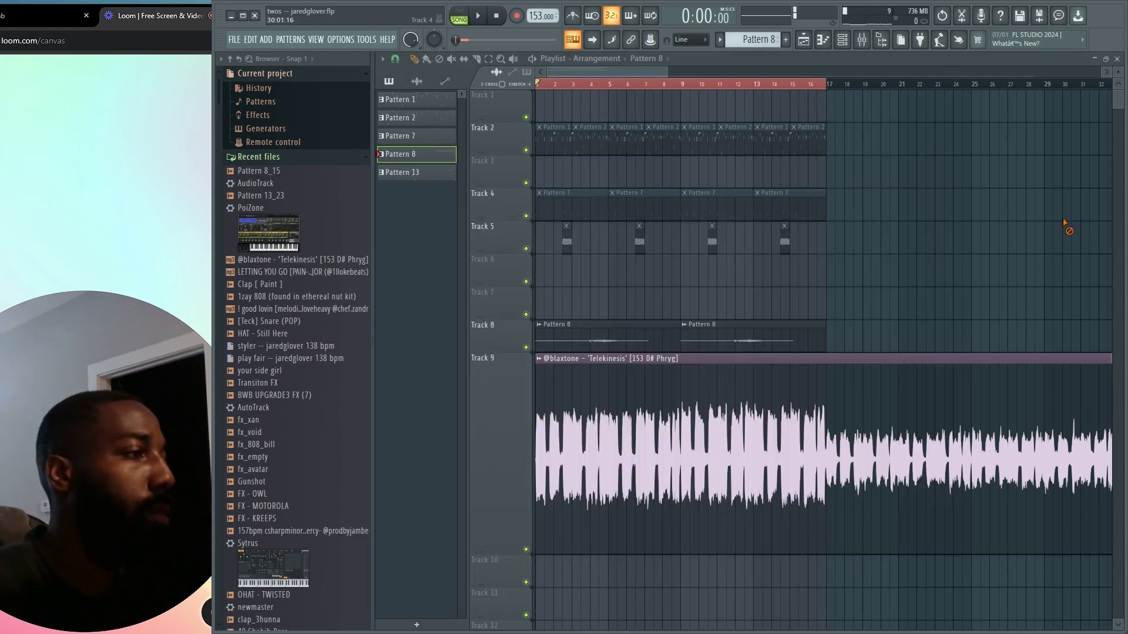
Route the Pattern 13 audio clip on Track 5 to mixer track 7.
{"action": "double_click", "coordinate": [787, 249]}
{"action": "key", "text": "ctrl+l"}
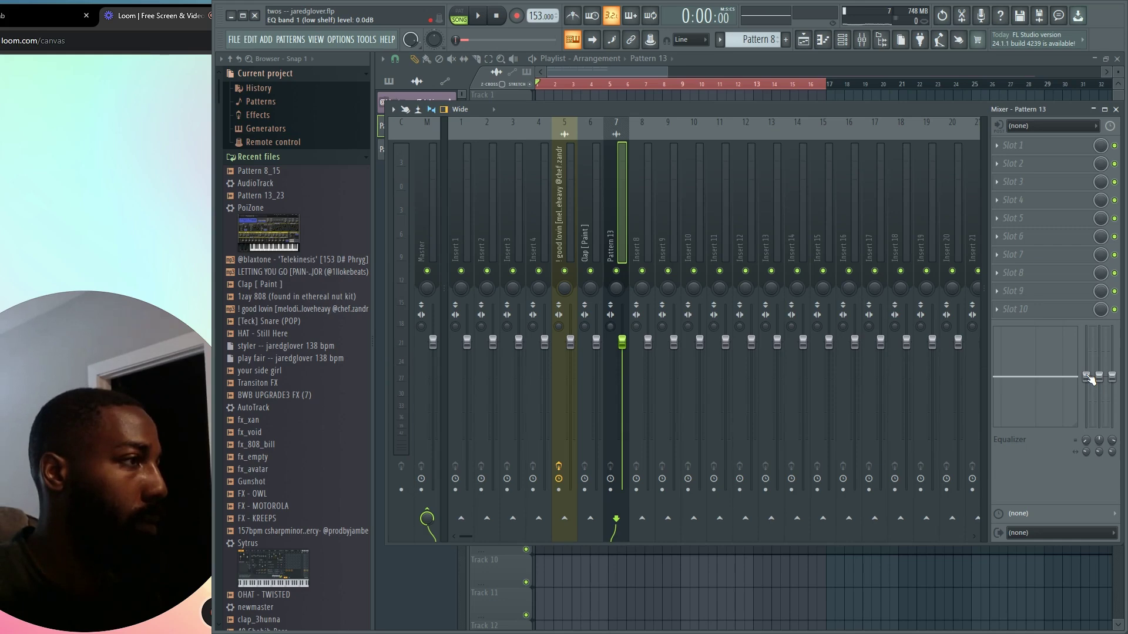
{"action": "left_click", "coordinate": [608, 68]}
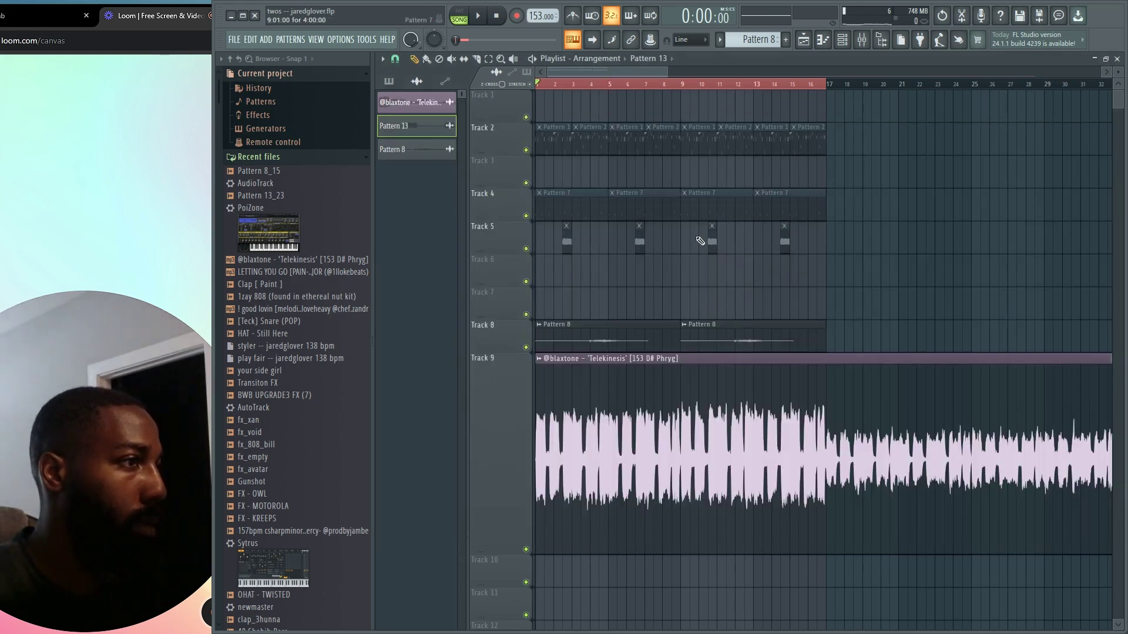
Route the Pattern 8 audio clip to mixer track 8 and cut its low-shelf EQ band to -18 dB.
{"action": "double_click", "coordinate": [686, 330]}
{"action": "key", "text": "F9"}
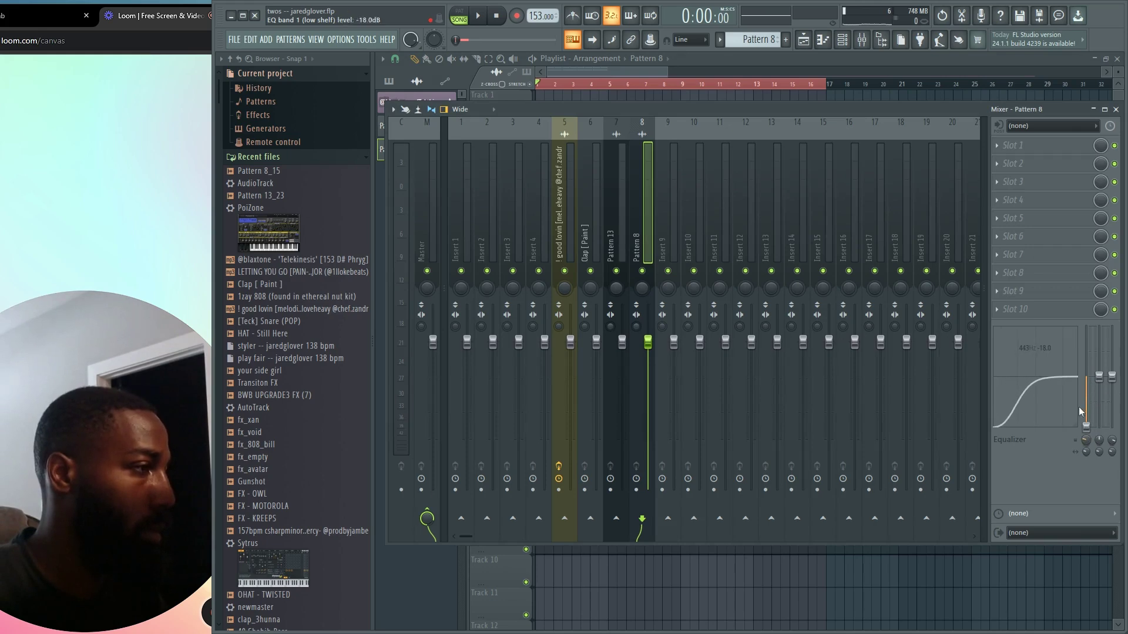
{"action": "key", "text": "F9"}
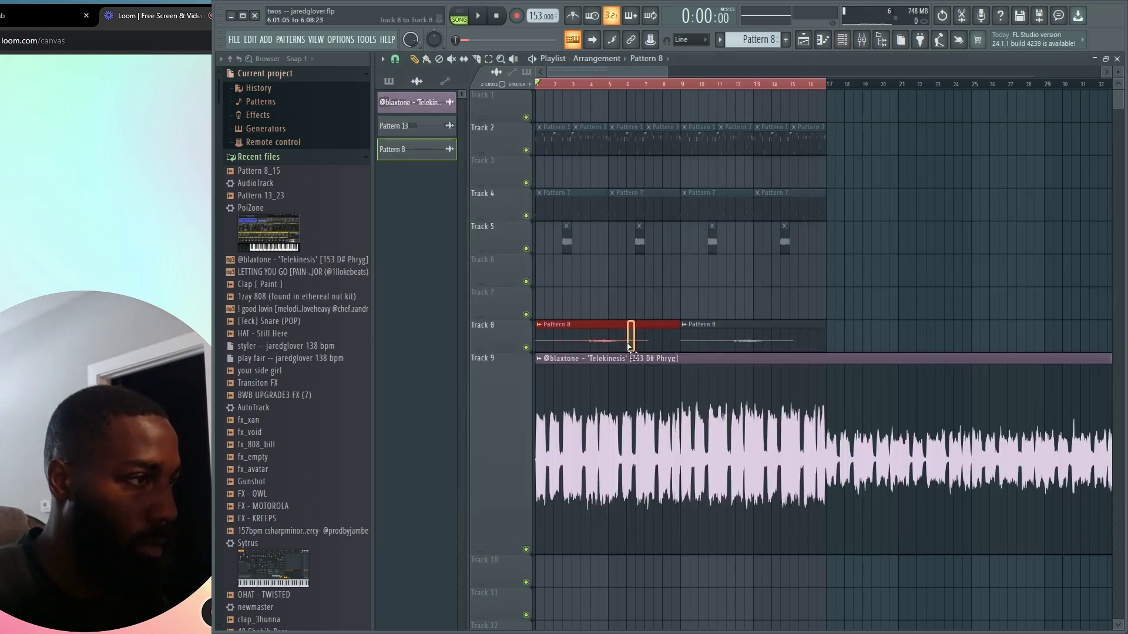
Undo the stretched resize, turn off clip stretching, and trim the starts of both Pattern 8 audio clips to mid-bar 3 and mid-bar 11.
{"action": "left_click", "coordinate": [499, 344]}
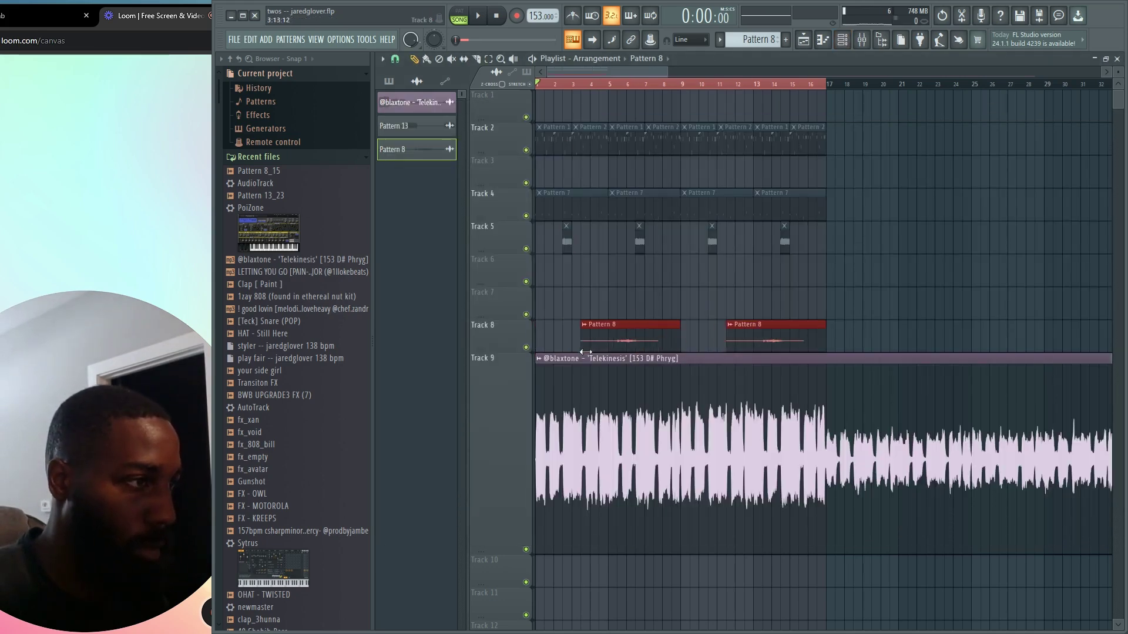
{"action": "key", "text": "ctrl+z"}
{"action": "left_click", "coordinate": [522, 87]}
{"action": "key", "text": "space"}
{"action": "left_click_drag", "start_coordinate": [541, 322], "coordinate": [589, 339]}
Set the Pattern 8 audio clip's declicking mode to Smooth (bleeding).
{"action": "double_click", "coordinate": [587, 333]}
{"action": "left_click", "coordinate": [597, 335]}
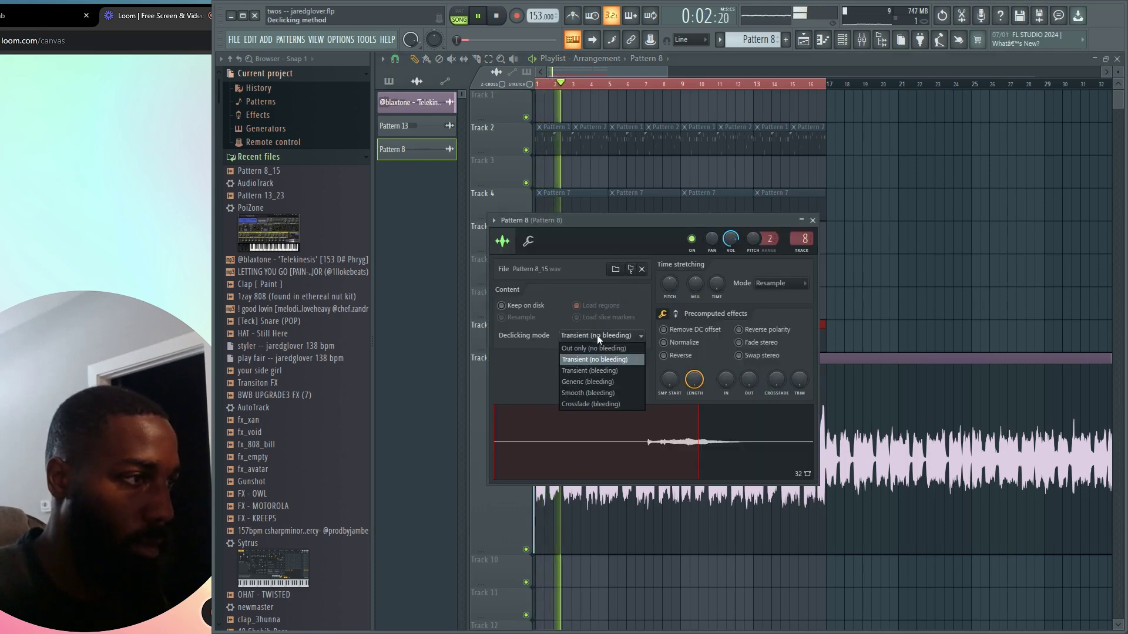
{"action": "left_click", "coordinate": [590, 393]}
{"action": "left_click", "coordinate": [936, 328], "text": "ctrl"}
Trim the ends of both Pattern 8 audio clips so each is about two bars long, and deselect them.
{"action": "left_click_drag", "start_coordinate": [573, 351], "coordinate": [571, 350]}
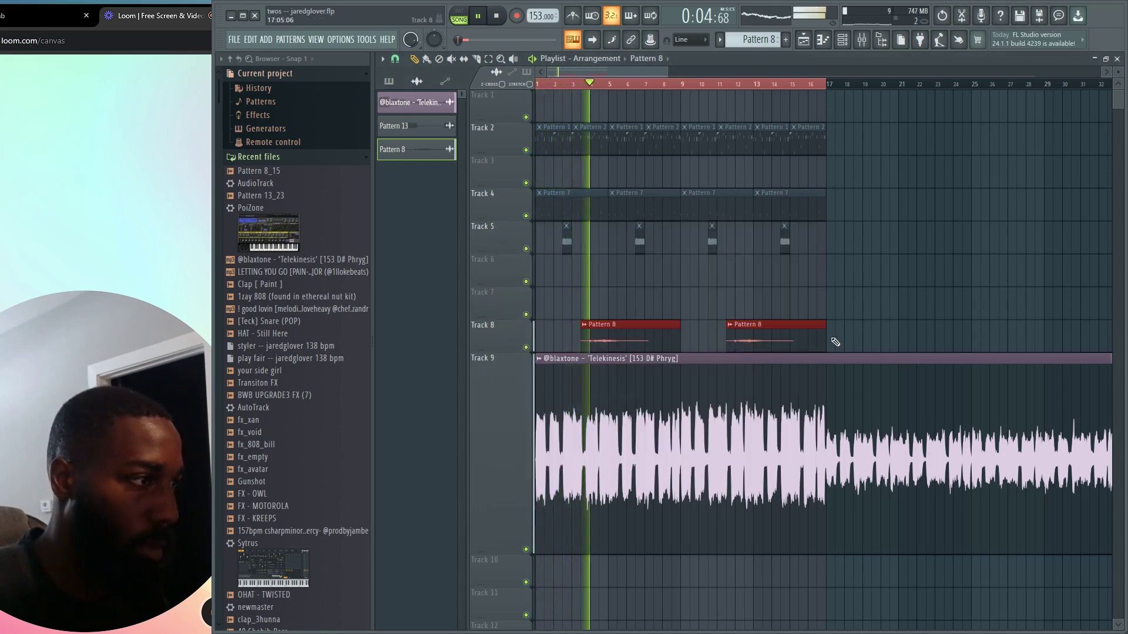
{"action": "left_click_drag", "start_coordinate": [824, 344], "coordinate": [761, 350]}
{"action": "left_click", "coordinate": [850, 330], "text": "ctrl"}
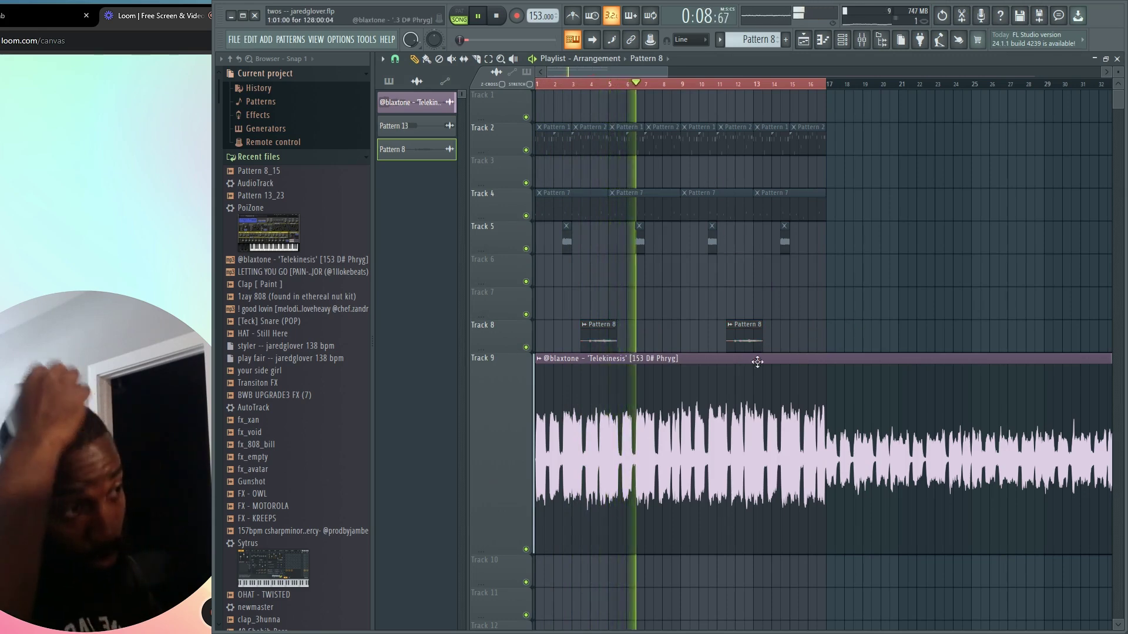
Duplicate the Pattern 8 audio clip on Track 8 to mid-bar 7 and mid-bar 15.
{"action": "left_click_drag", "start_coordinate": [746, 340], "coordinate": [676, 342], "text": "shift"}
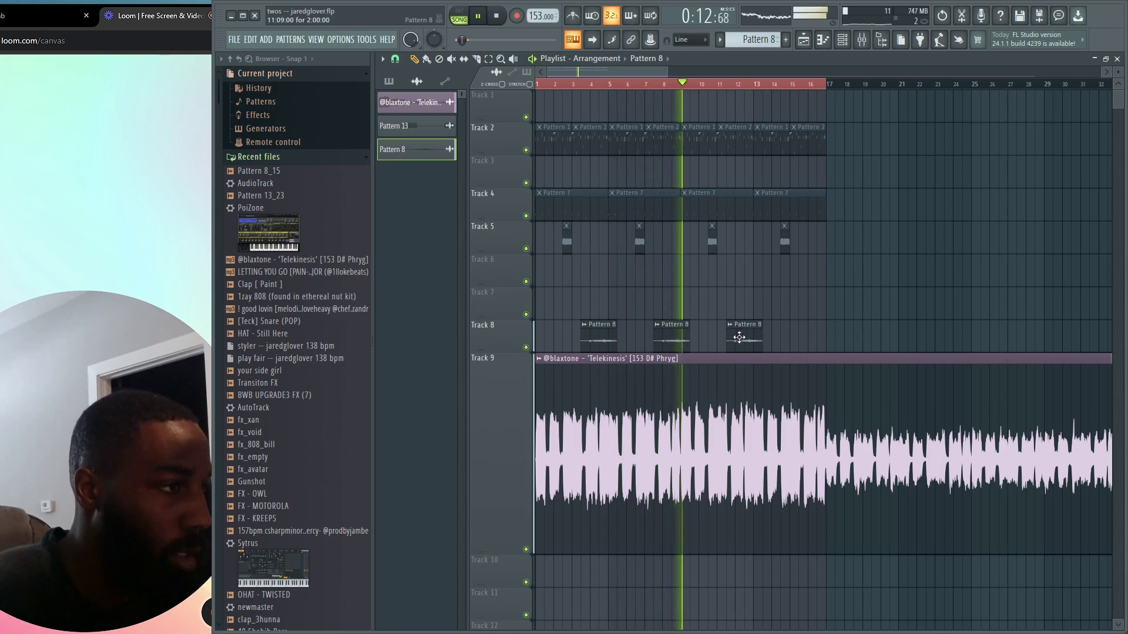
{"action": "left_click_drag", "start_coordinate": [739, 337], "coordinate": [810, 336]}
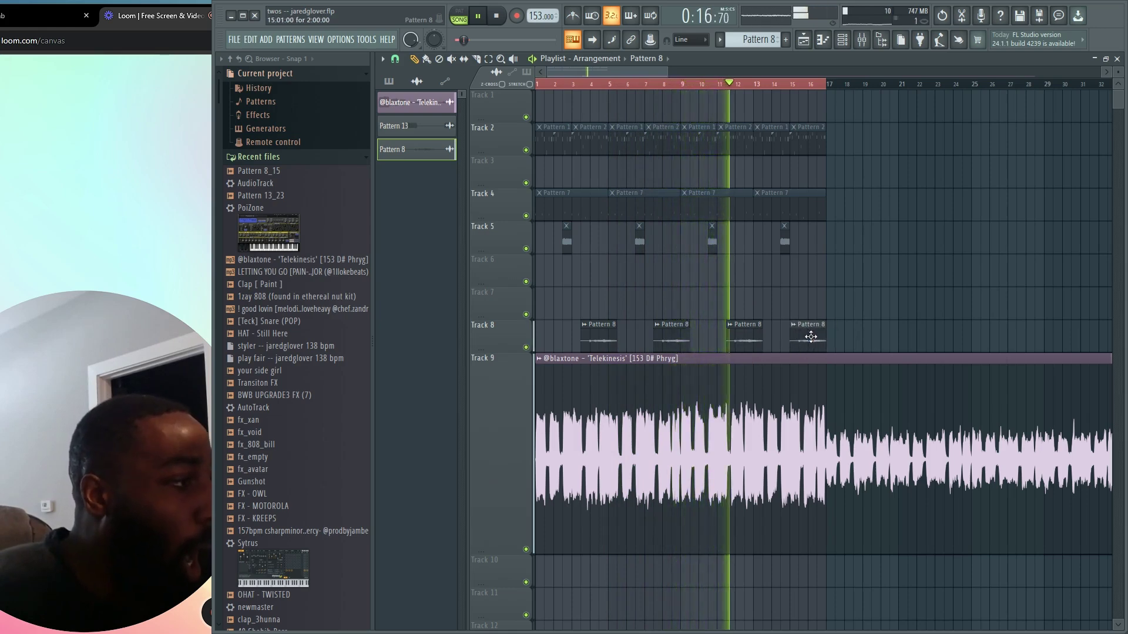
{"action": "left_click_drag", "start_coordinate": [810, 337], "coordinate": [821, 335]}
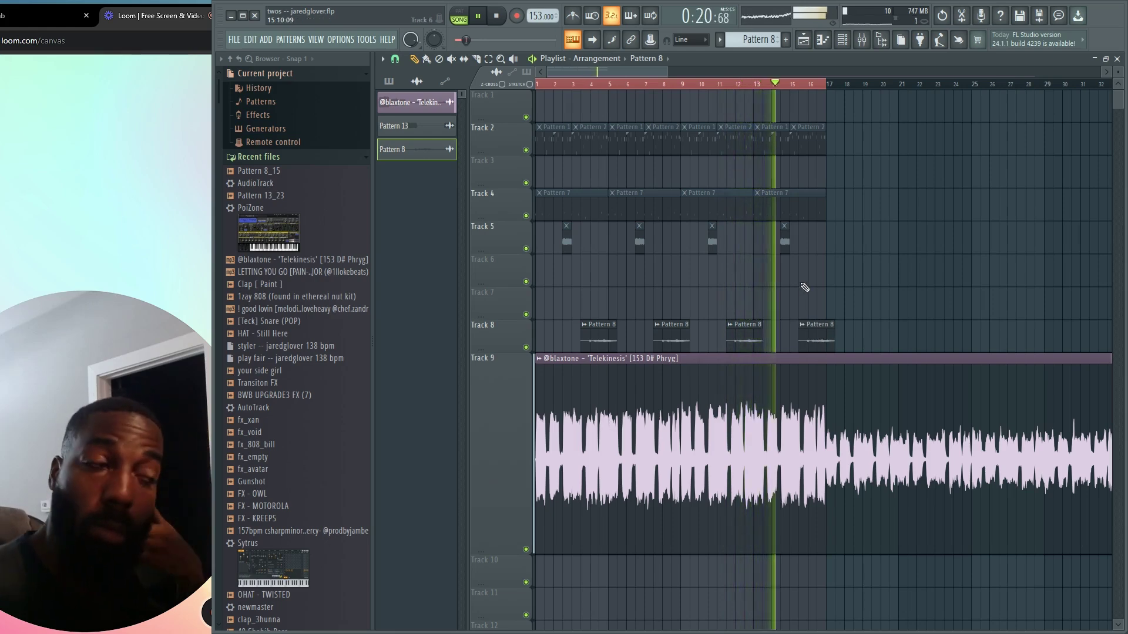
Stop playback, create a new empty pattern, and place four back-to-back four-bar clips of it on Track 7 from bar 1.
{"action": "scroll", "coordinate": [589, 264], "scroll_direction": "down", "scroll_amount": 4}
{"action": "scroll", "coordinate": [484, 334], "scroll_direction": "up", "scroll_amount": 4}
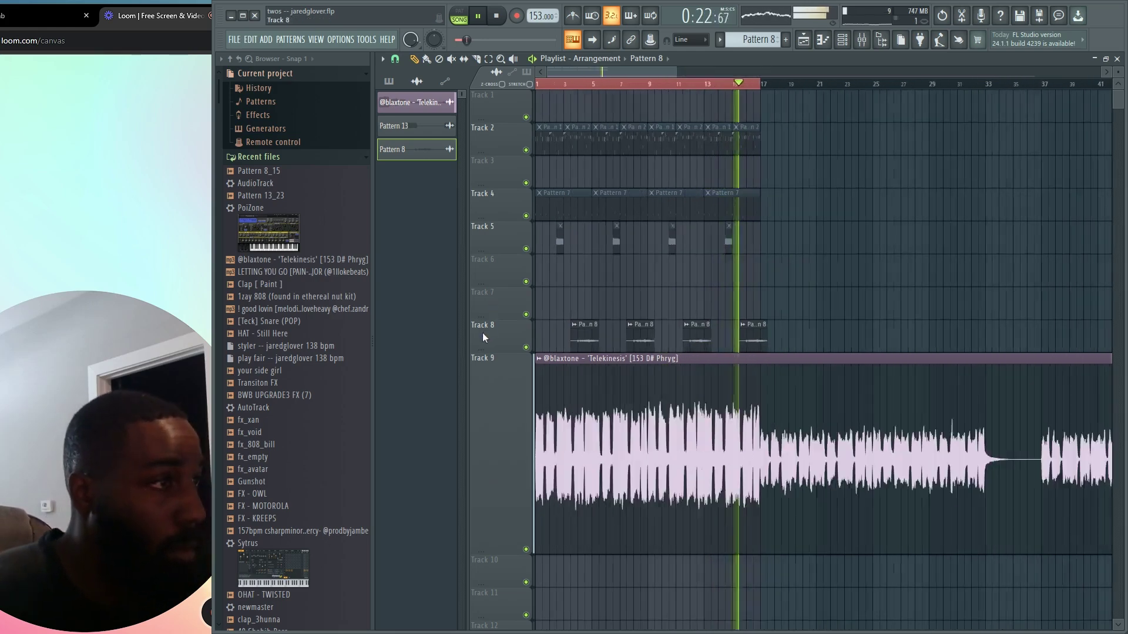
{"action": "left_click", "coordinate": [786, 40]}
{"action": "key", "text": "space"}
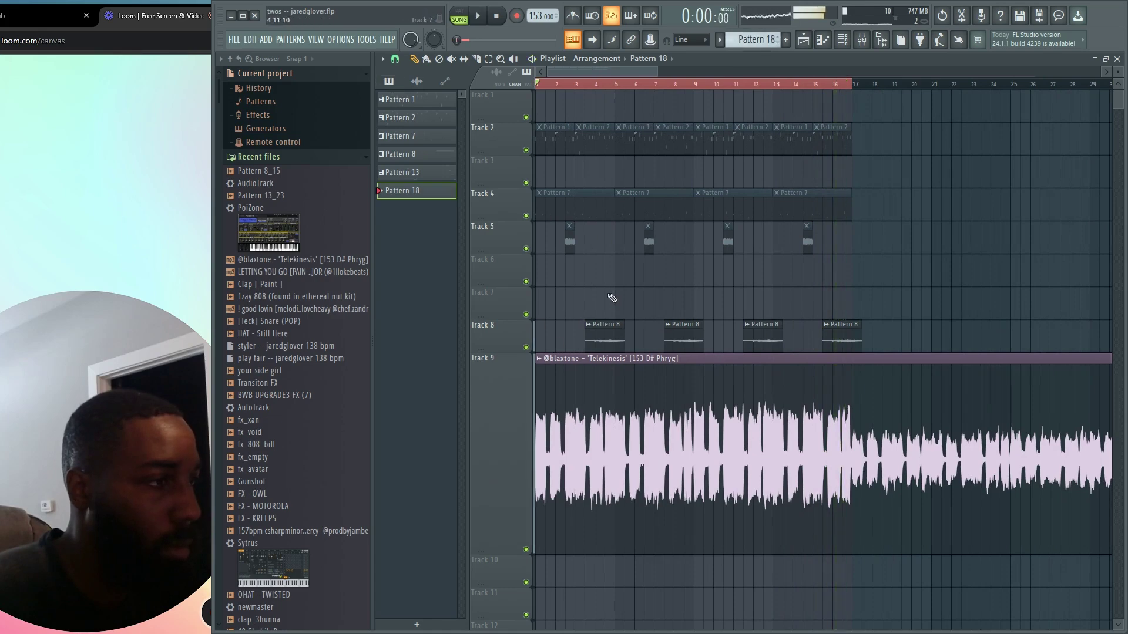
{"action": "left_click_drag", "start_coordinate": [562, 307], "coordinate": [669, 307]}
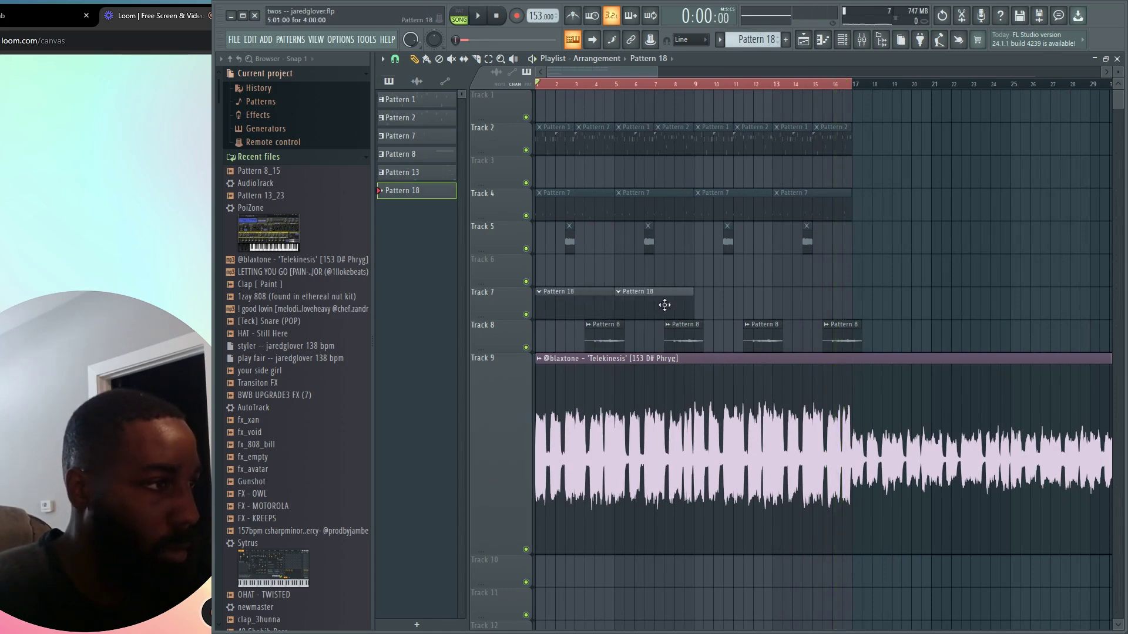
{"action": "left_click_drag", "start_coordinate": [568, 310], "coordinate": [754, 300]}
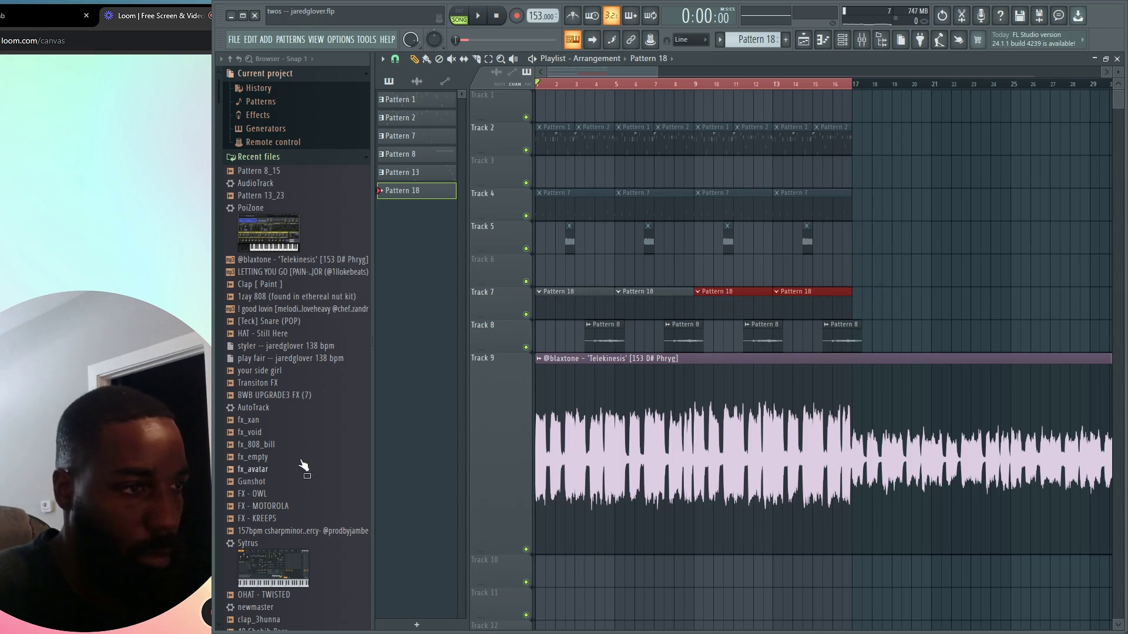
Find the Closed Hats folder of the Quay Global drumkit in fyw pack 10 and preview HH (My Dawg Mastered).
{"action": "left_click", "coordinate": [289, 156]}
{"action": "scroll", "coordinate": [291, 352], "scroll_direction": "down", "scroll_amount": 15}
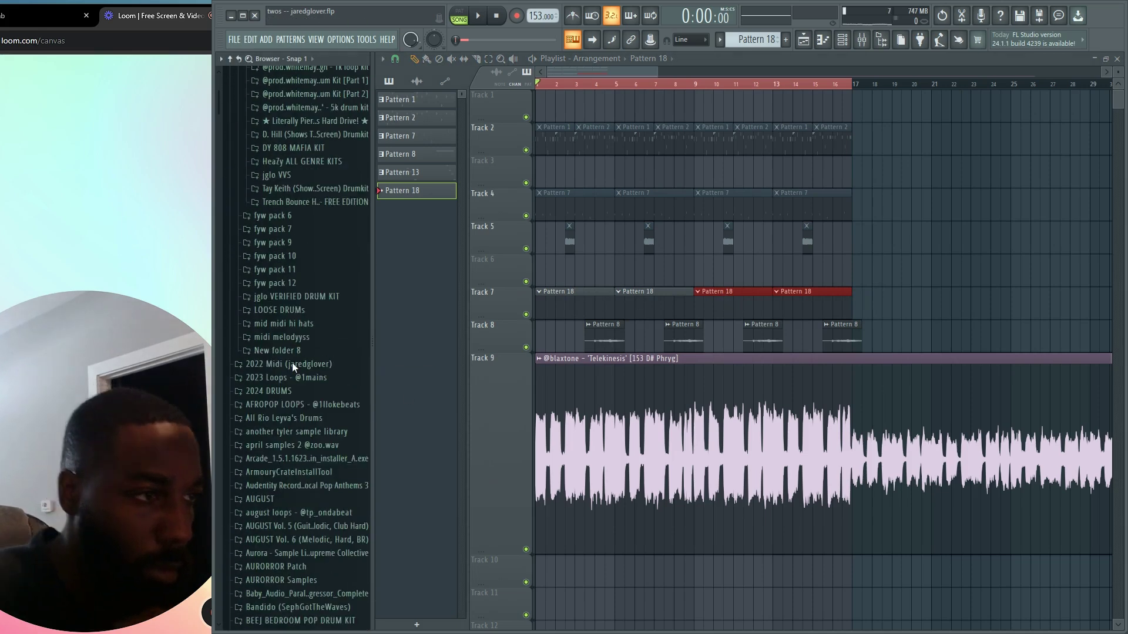
{"action": "left_click", "coordinate": [291, 257]}
{"action": "left_click", "coordinate": [297, 282]}
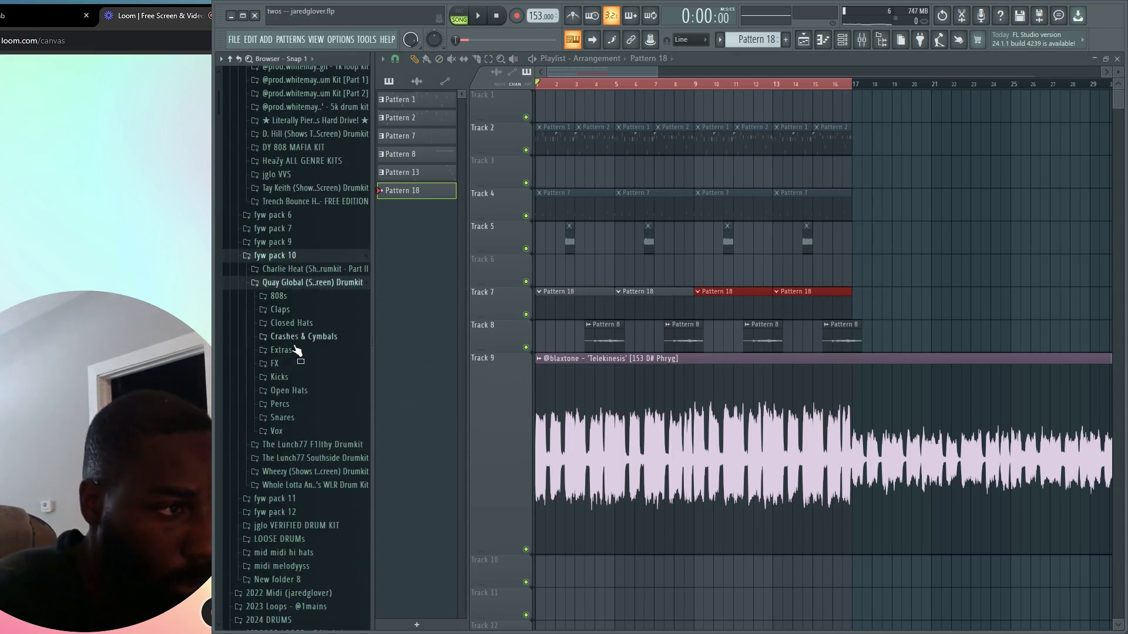
{"action": "left_click", "coordinate": [292, 323]}
{"action": "left_click", "coordinate": [305, 361]}
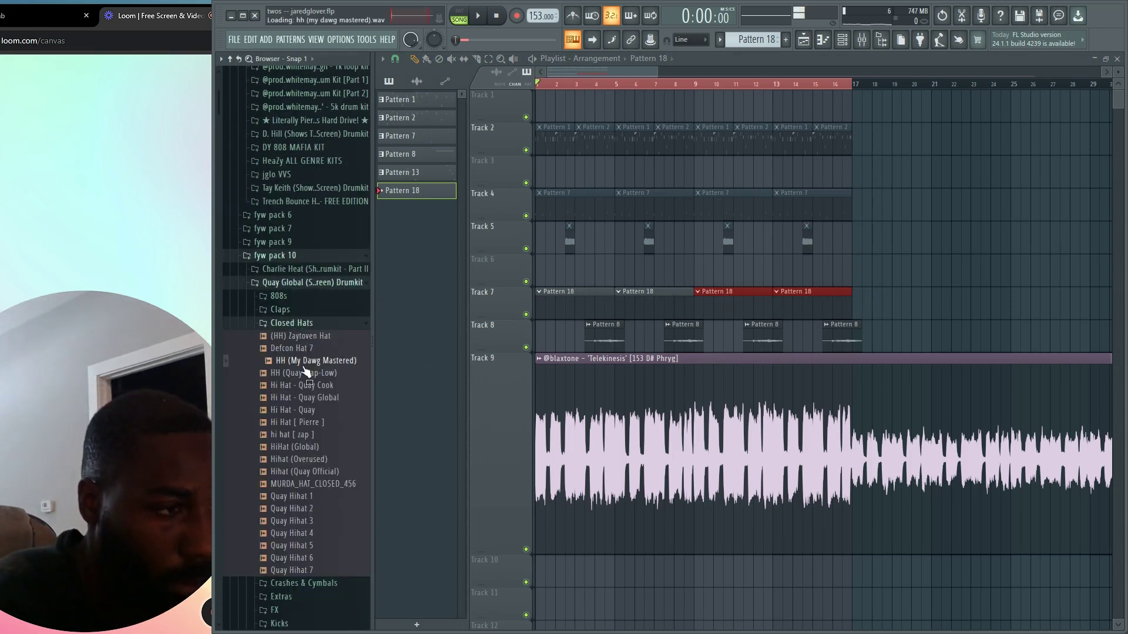
Add HH (My Dawg Mastered), HiHat (Global) and Hihat (Quay Official) as channels, and place HH hits on steps 1 and 3.
{"action": "double_click", "coordinate": [589, 311]}
{"action": "left_click_drag", "start_coordinate": [581, 364], "coordinate": [593, 368]}
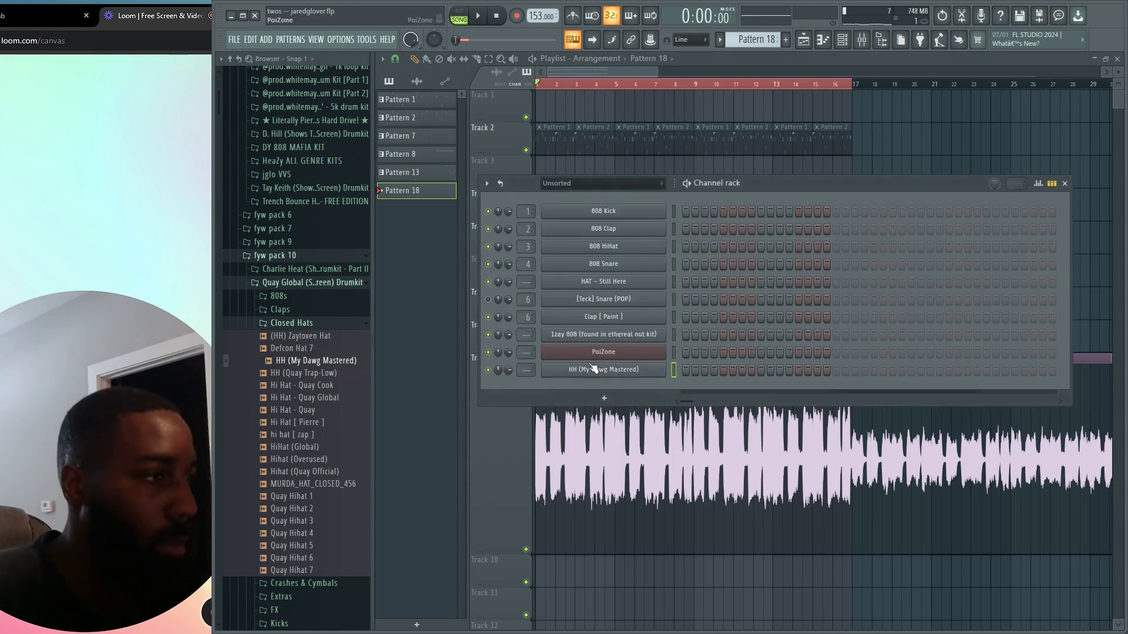
{"action": "left_click", "coordinate": [310, 448]}
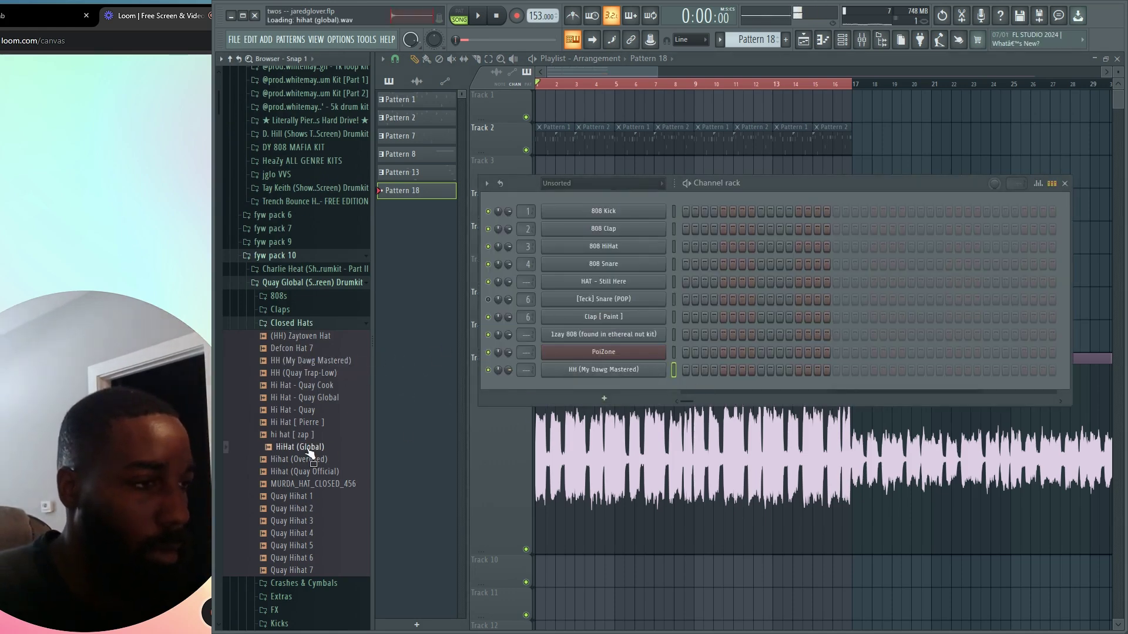
{"action": "left_click_drag", "start_coordinate": [310, 455], "coordinate": [625, 464]}
{"action": "left_click", "coordinate": [293, 498]}
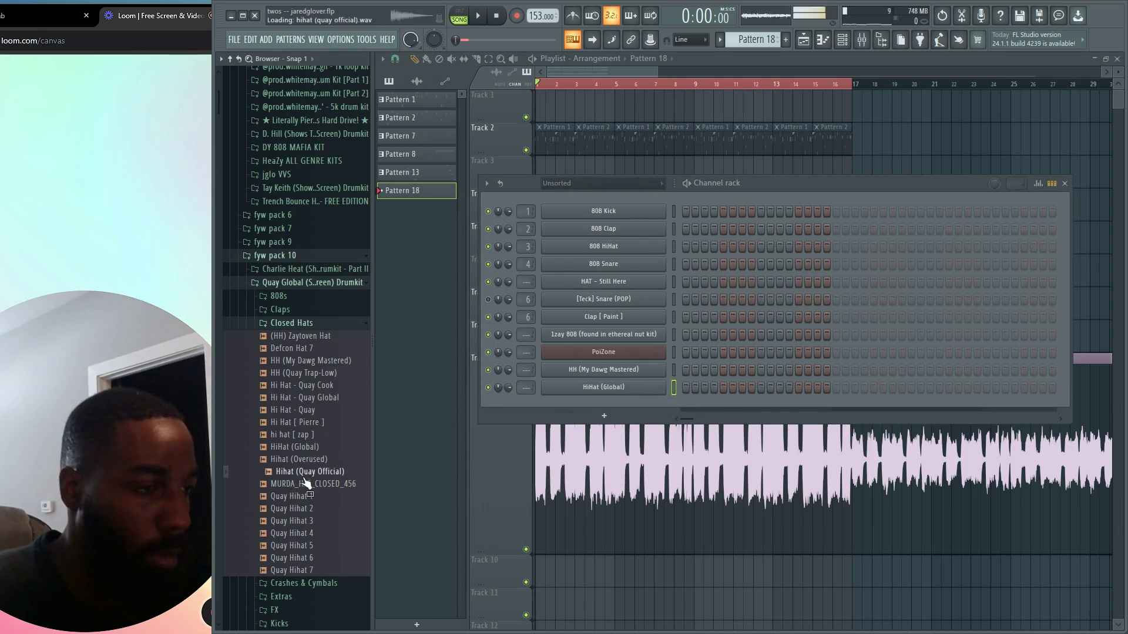
{"action": "left_click_drag", "start_coordinate": [597, 378], "coordinate": [597, 376]}
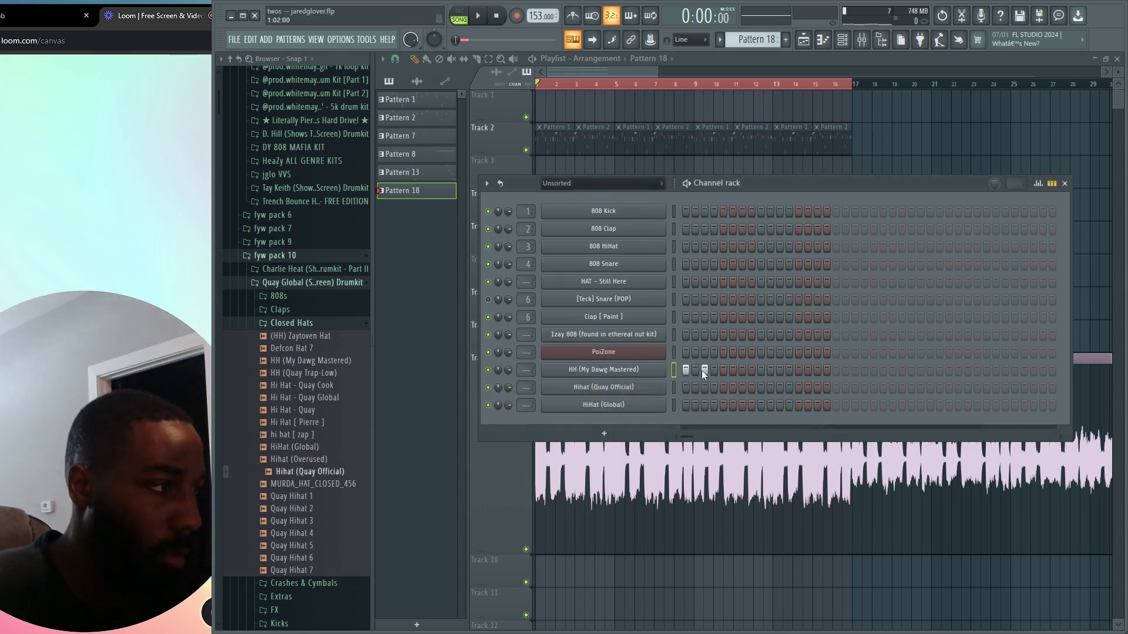
Extend Pattern 18 to two bars and fill the Hihat (Quay Official) row with a hit every 2 steps.
{"action": "left_click_drag", "start_coordinate": [726, 389], "coordinate": [742, 389]}
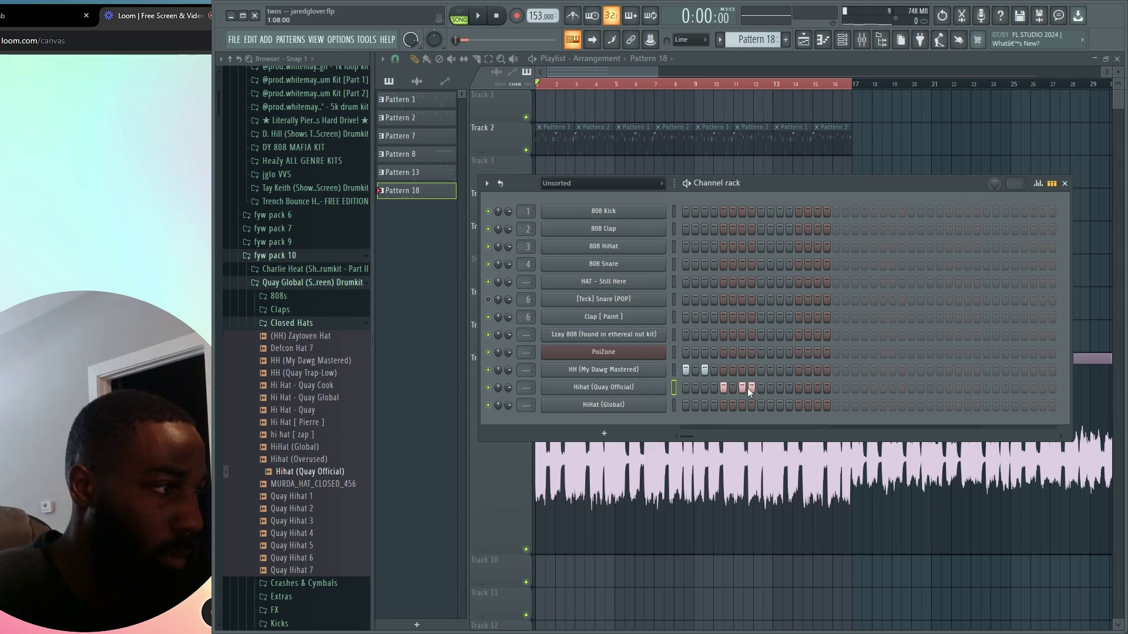
{"action": "key", "text": "space"}
{"action": "right_click", "coordinate": [631, 388]}
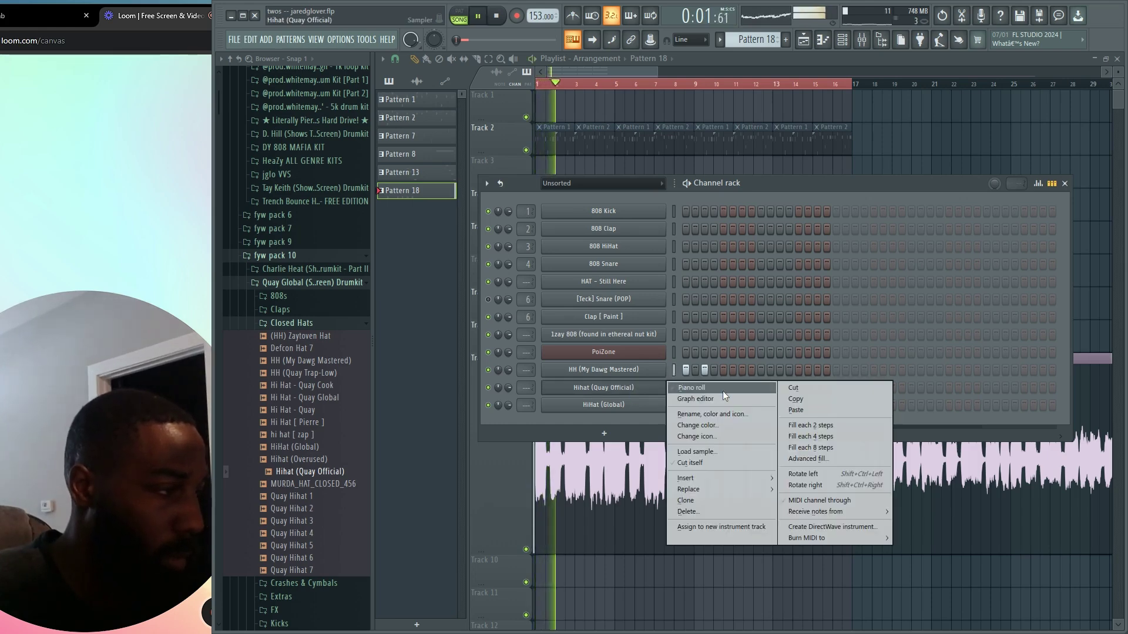
{"action": "left_click", "coordinate": [790, 424]}
{"action": "left_click", "coordinate": [912, 387]}
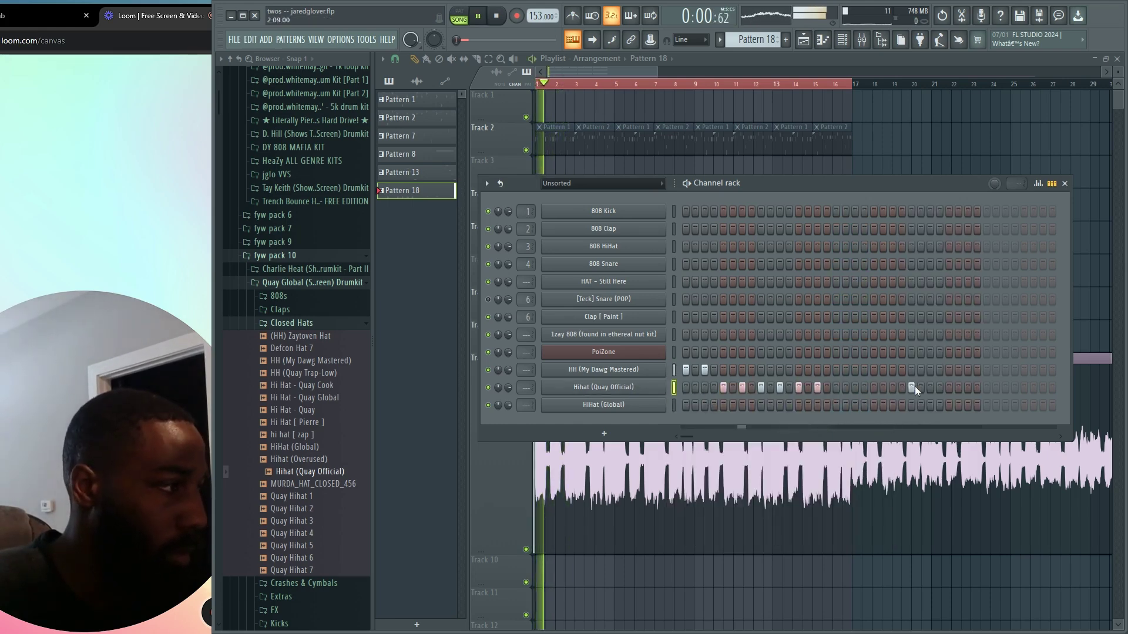
{"action": "right_click", "coordinate": [624, 392]}
{"action": "left_click", "coordinate": [842, 424]}
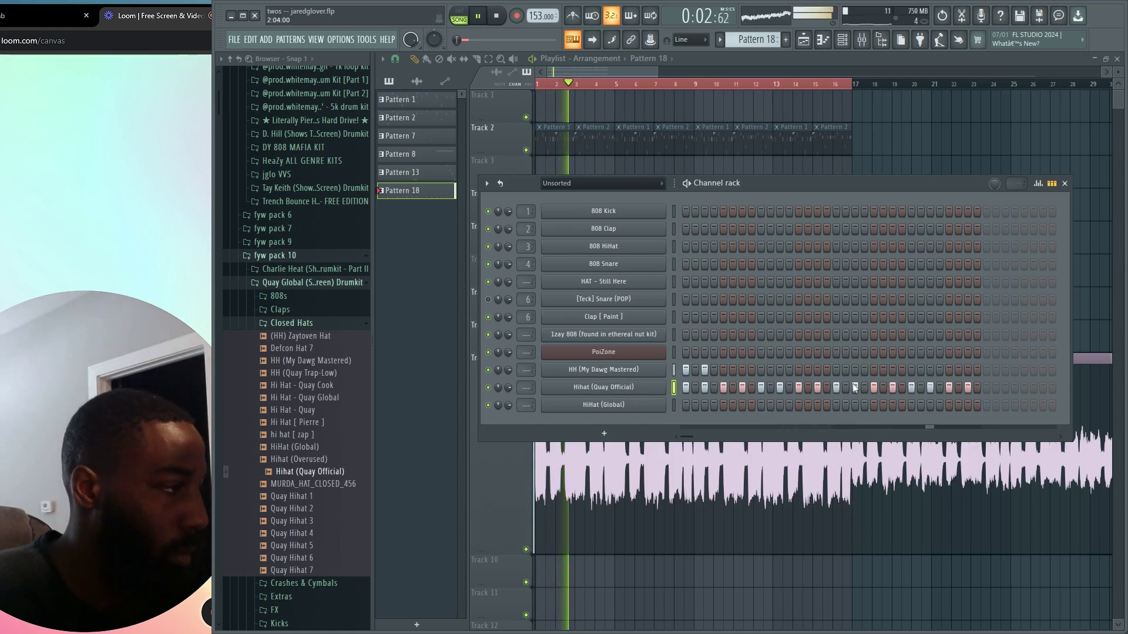
Check the sampler settings of HH (My Dawg Mastered) and Hihat (Quay Official), and remove the last Quay Official hit.
{"action": "key", "text": "space"}
{"action": "left_click", "coordinate": [626, 370]}
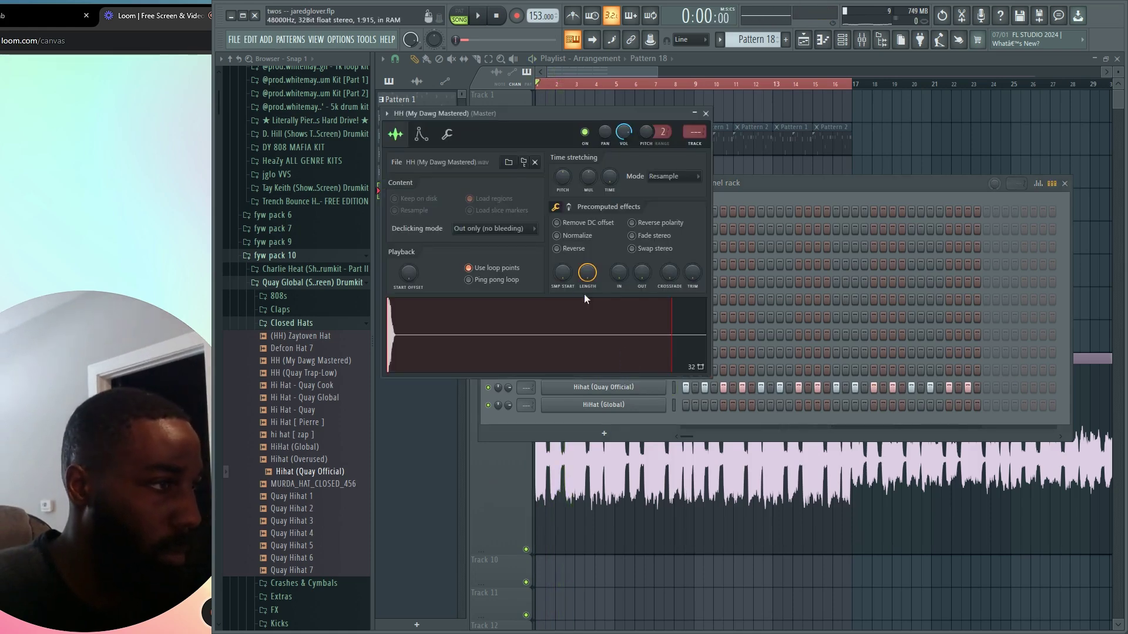
{"action": "left_click", "coordinate": [649, 393]}
{"action": "left_click", "coordinate": [886, 185]}
{"action": "key", "text": "space"}
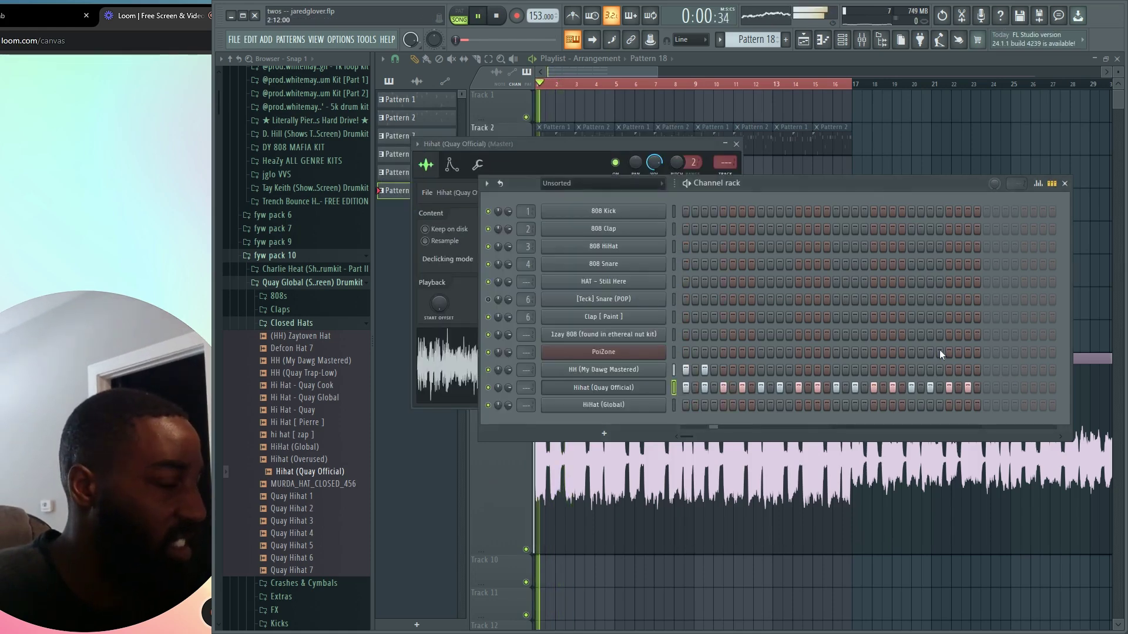
{"action": "left_click", "coordinate": [959, 175]}
{"action": "double_click", "coordinate": [570, 306]}
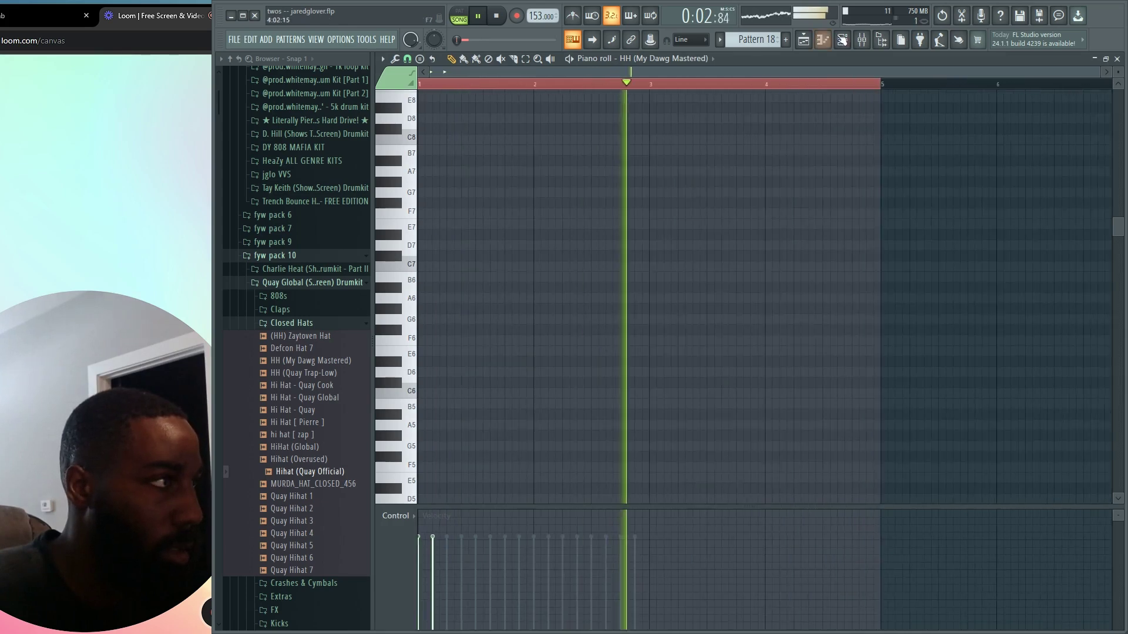
{"action": "key", "text": "F6"}
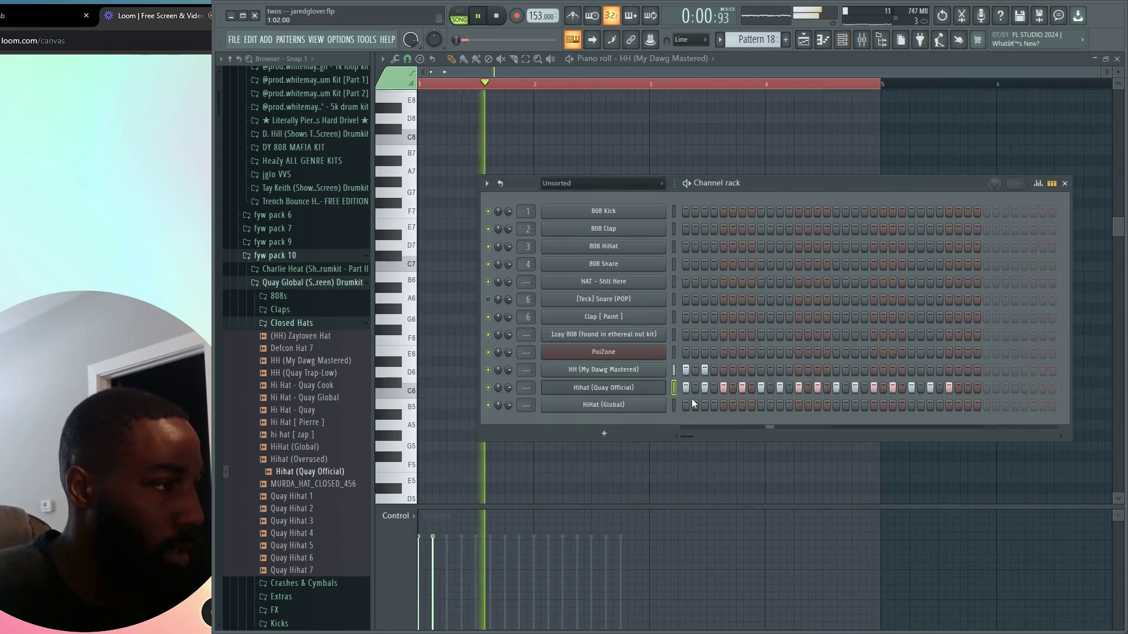
Shorten the four Pattern 18 clips on Track 7 to two bars and duplicate them to fill the gaps up to bar 17.
{"action": "key", "text": "F5"}
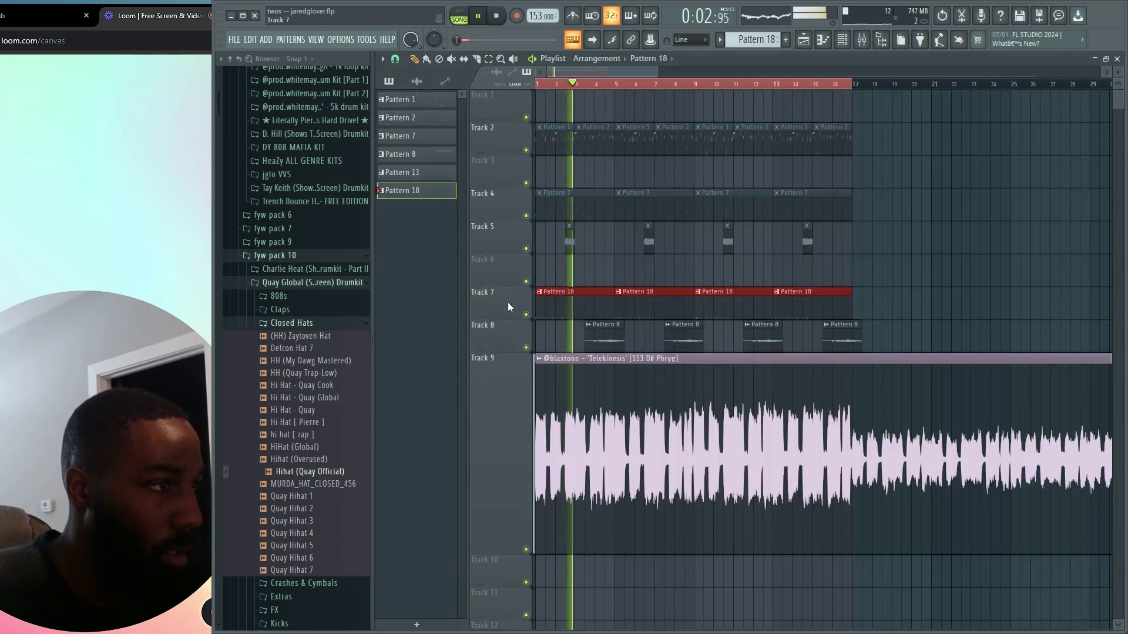
{"action": "mouse_move", "coordinate": [610, 307]}
{"action": "left_mouse_down"}
{"action": "mouse_move", "coordinate": [571, 308]}
{"action": "mouse_move", "coordinate": [598, 312]}
{"action": "left_mouse_up"}
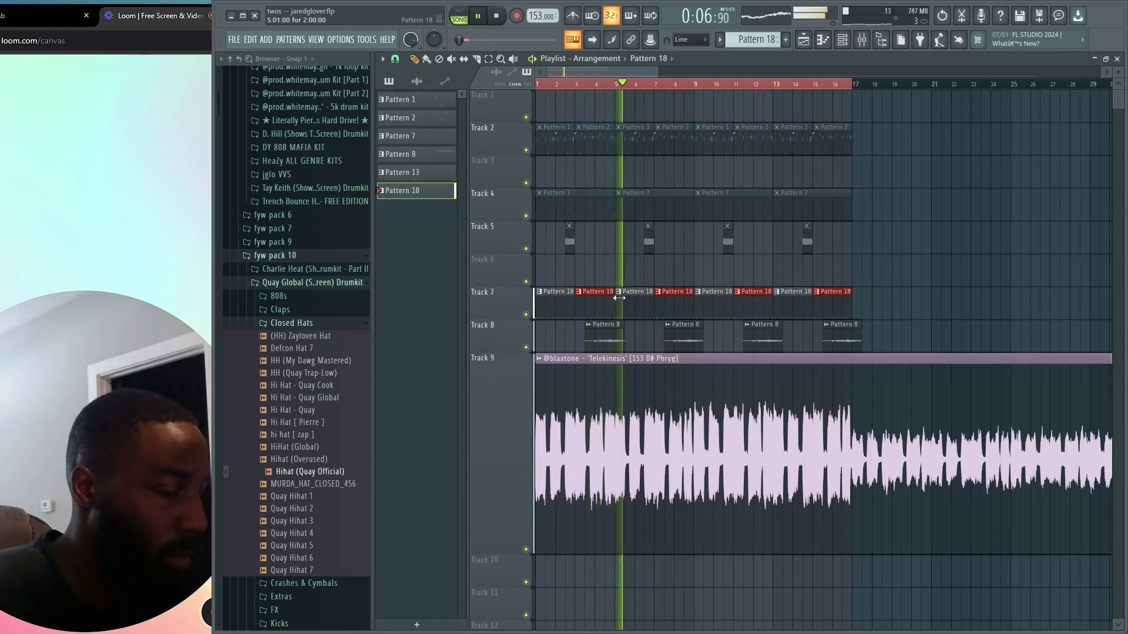
Fill the HH (My Dawg Mastered) row every 2 steps, remove its last hit, and clear the Hihat (Quay Official) row.
{"action": "key", "text": "F6"}
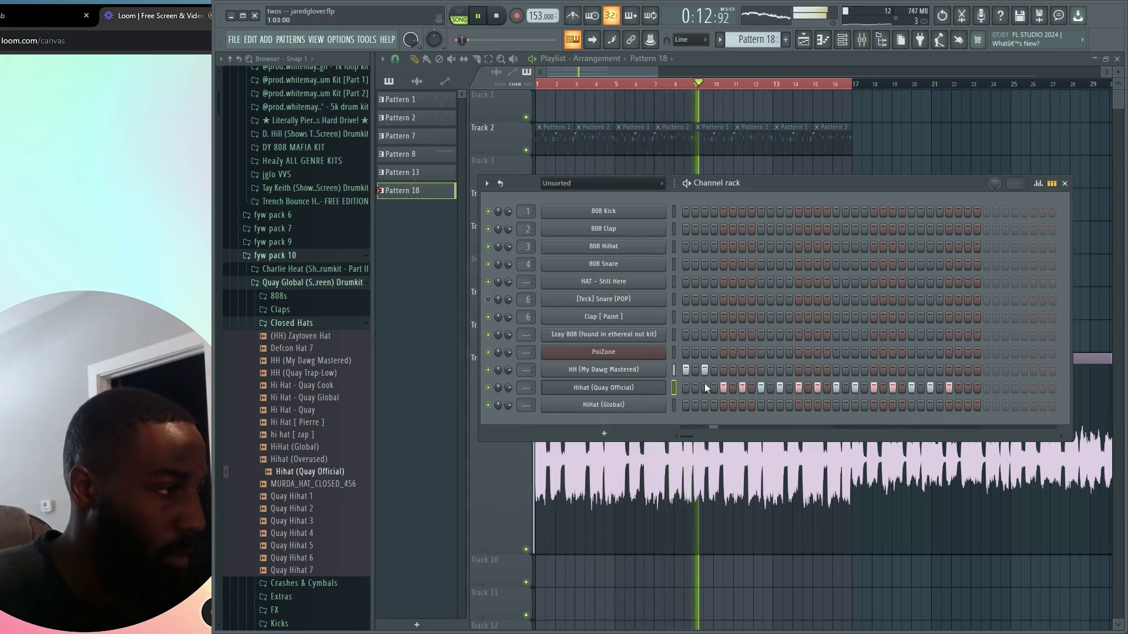
{"action": "right_click", "coordinate": [663, 369]}
{"action": "left_click", "coordinate": [808, 408]}
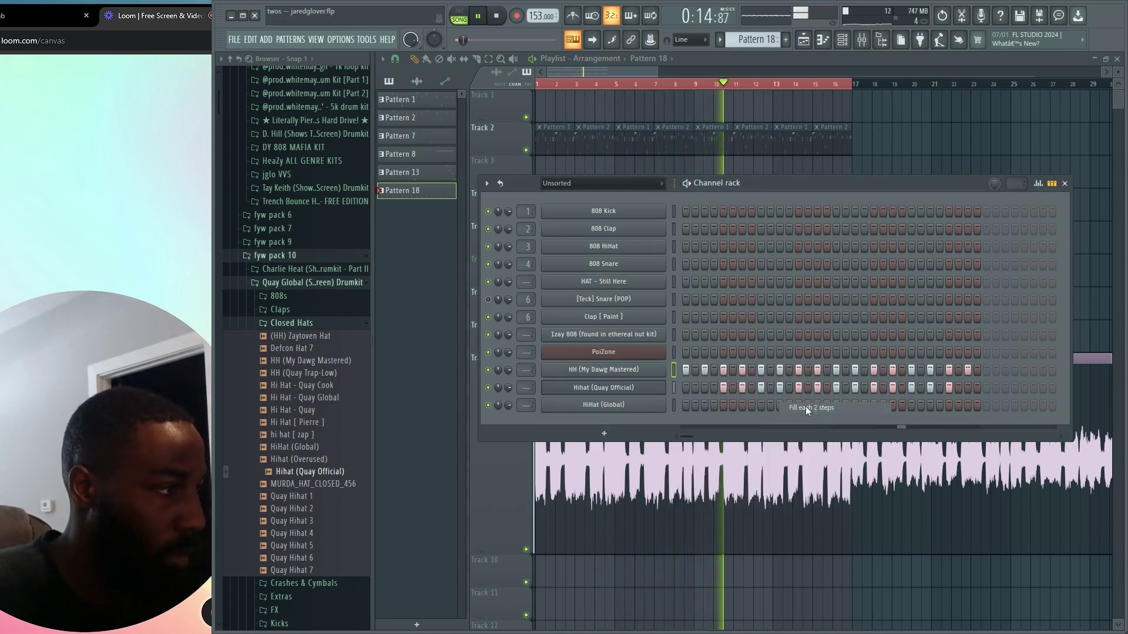
{"action": "right_click", "coordinate": [652, 388]}
{"action": "left_click", "coordinate": [815, 387]}
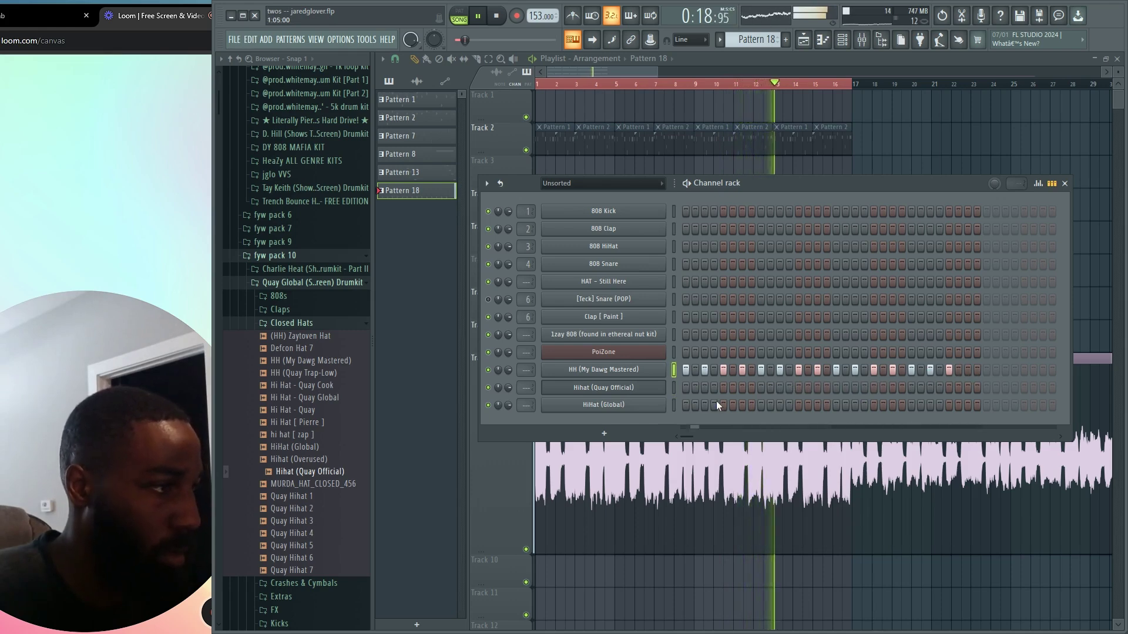
Fill the Hihat (Quay Official) row every 2 steps without the last hit, and set the HH (My Dawg Mastered) channel volume to 45%.
{"action": "right_click", "coordinate": [662, 396]}
{"action": "mouse_move", "coordinate": [734, 397]}
{"action": "left_click", "coordinate": [806, 425]}
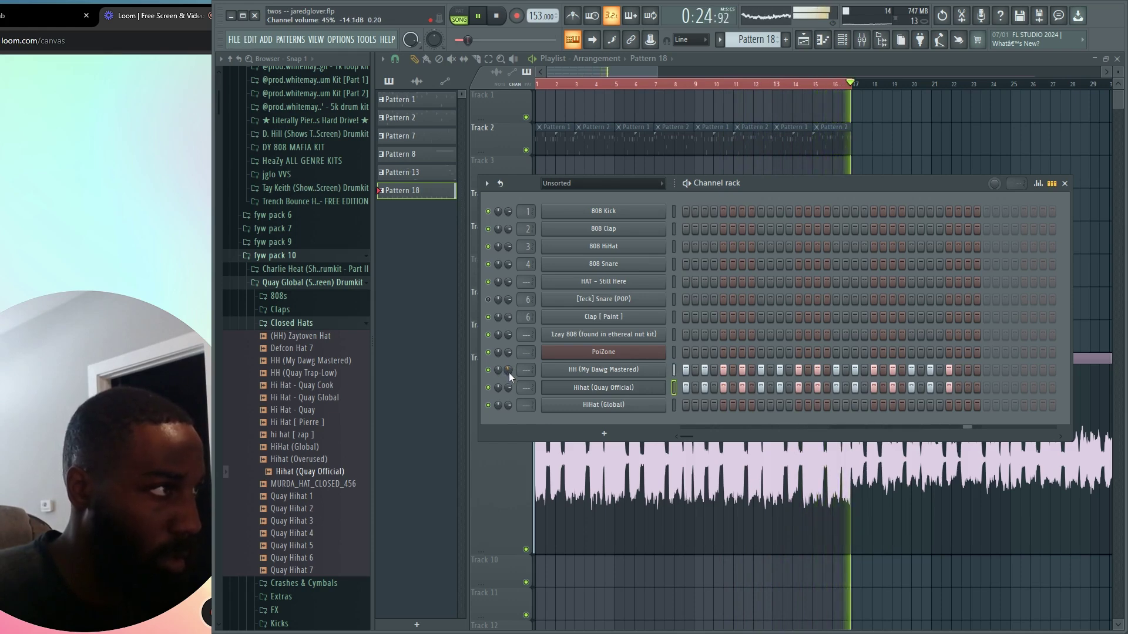
{"action": "key", "text": "space"}
Route the HH (My Dawg Mastered) and Hihat (Quay Official) channels to mixer track 9.
{"action": "left_click", "coordinate": [593, 373]}
{"action": "key", "text": "ctrl+l"}
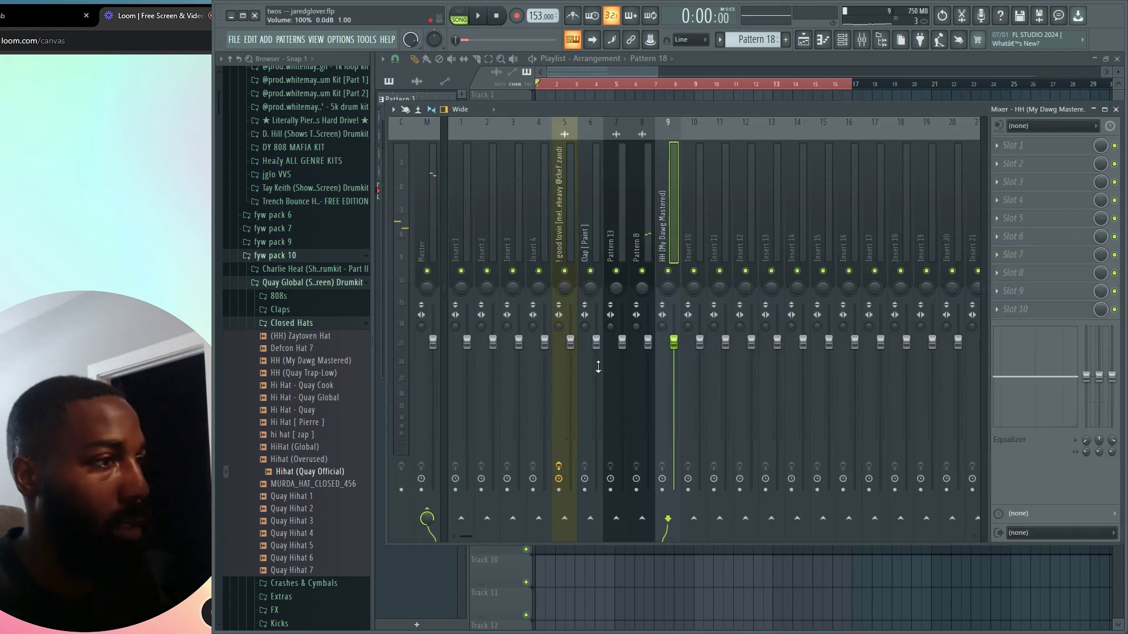
{"action": "left_click", "coordinate": [849, 46]}
{"action": "left_click", "coordinate": [640, 387]}
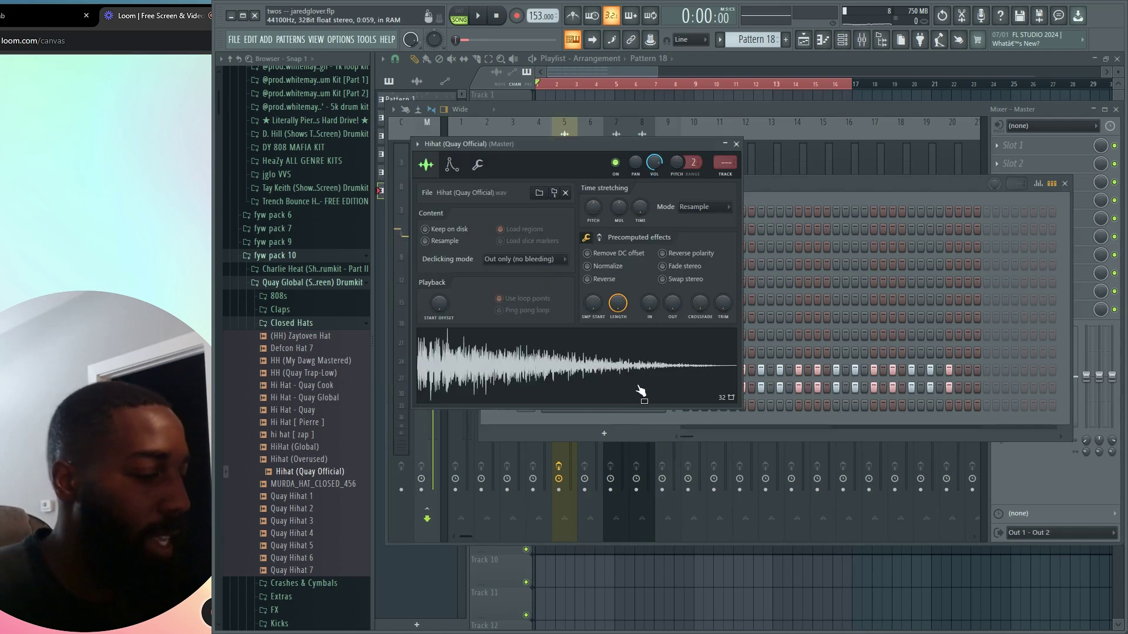
{"action": "left_click", "coordinate": [720, 115]}
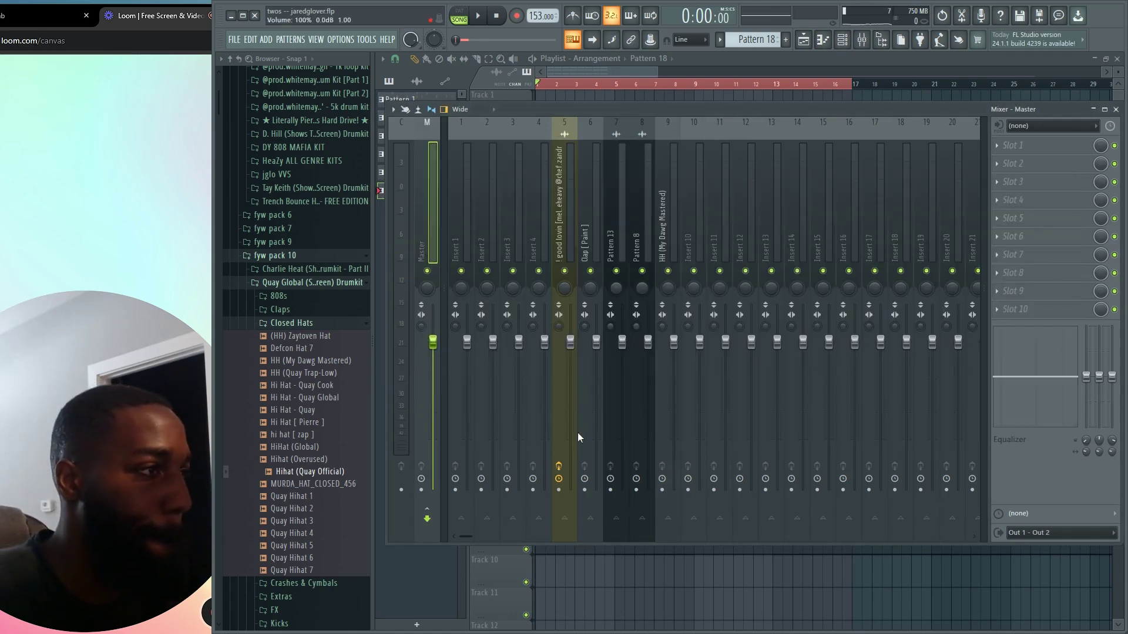
{"action": "left_click", "coordinate": [841, 42]}
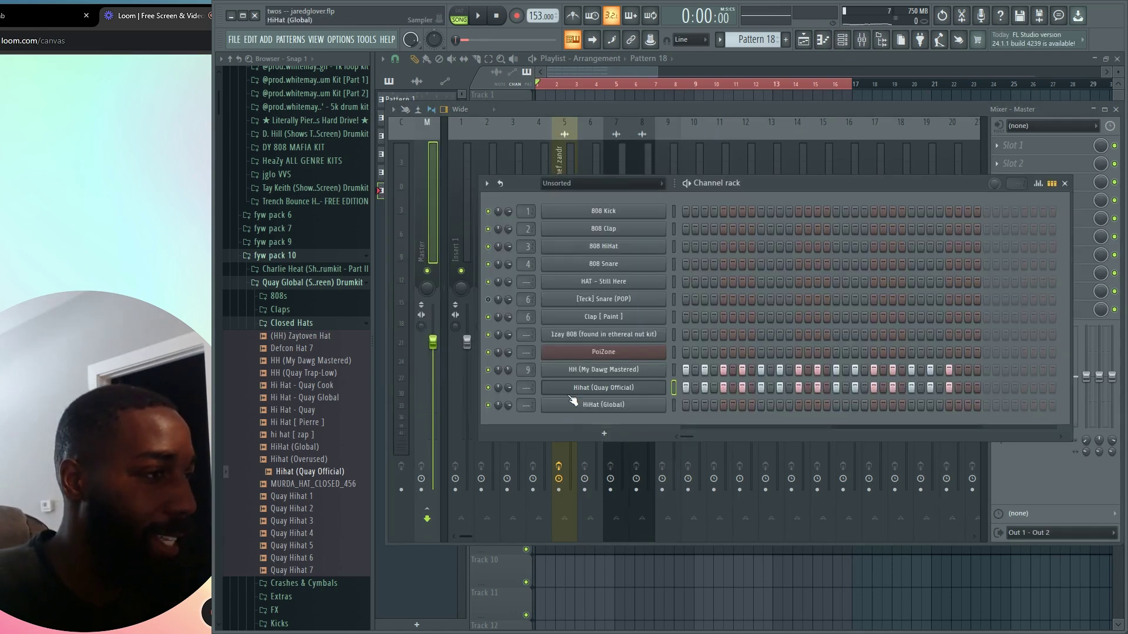
{"action": "left_click_drag", "start_coordinate": [521, 384], "coordinate": [538, 311]}
{"action": "left_click_drag", "start_coordinate": [521, 389], "coordinate": [521, 396]}
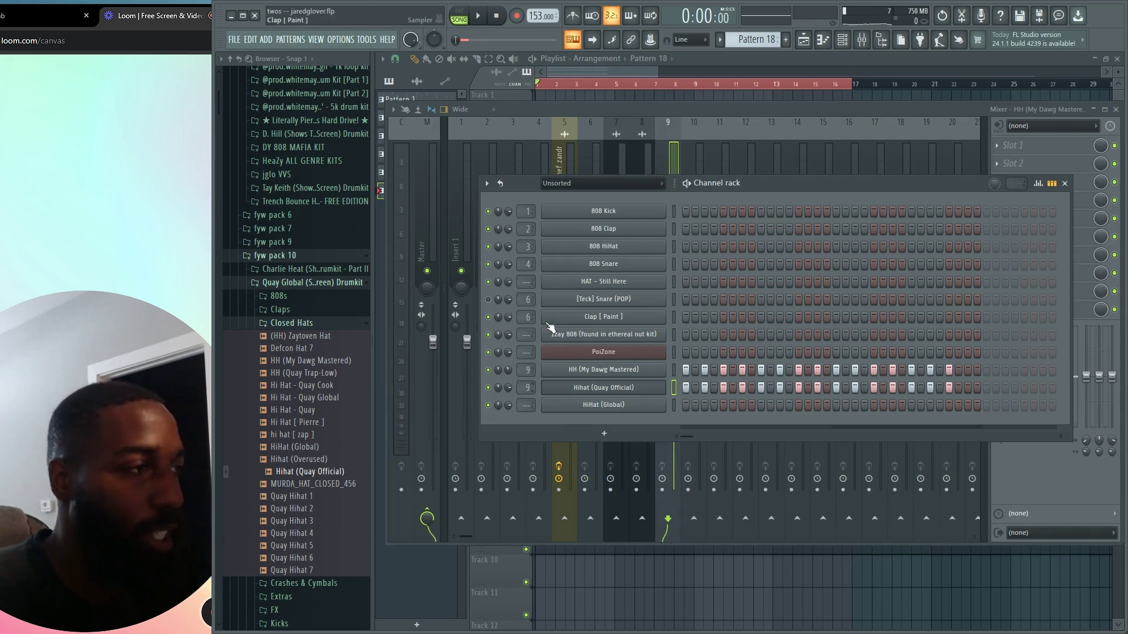
Lower the volume of the hi-hats' mixer track 9 and play the song to balance its level.
{"action": "left_click", "coordinate": [575, 110]}
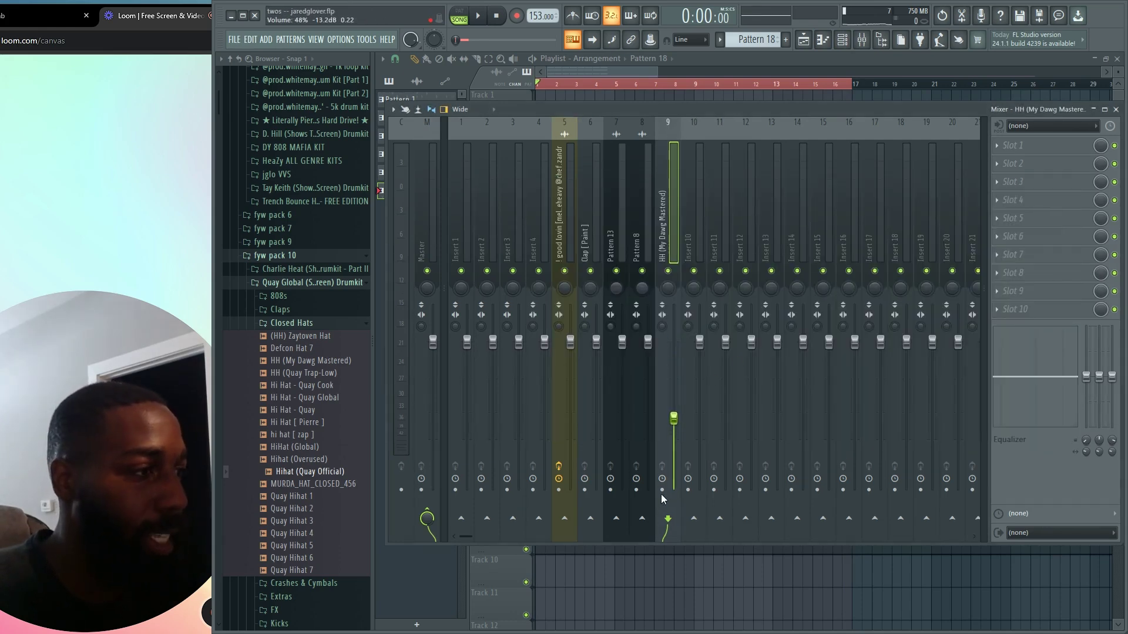
{"action": "key", "text": "space"}
{"action": "left_click_drag", "start_coordinate": [674, 419], "coordinate": [676, 417]}
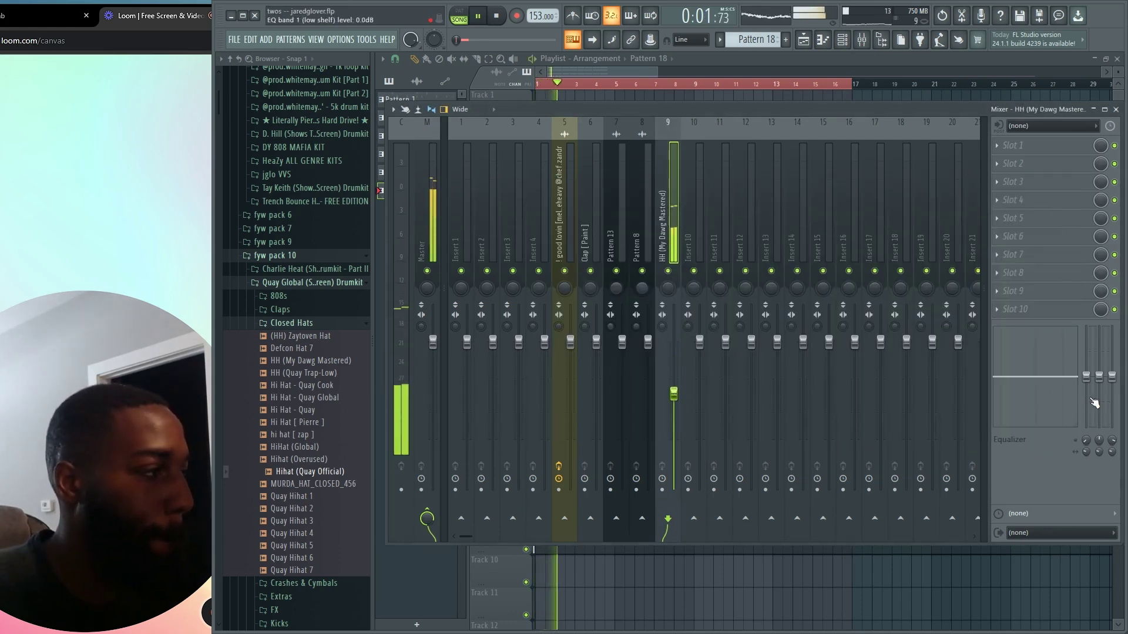
Cut the low shelf on the hi-hats' mixer track 9 with its equalizer and set the track volume to about 68%.
{"action": "left_click_drag", "start_coordinate": [1094, 403], "coordinate": [1094, 438]}
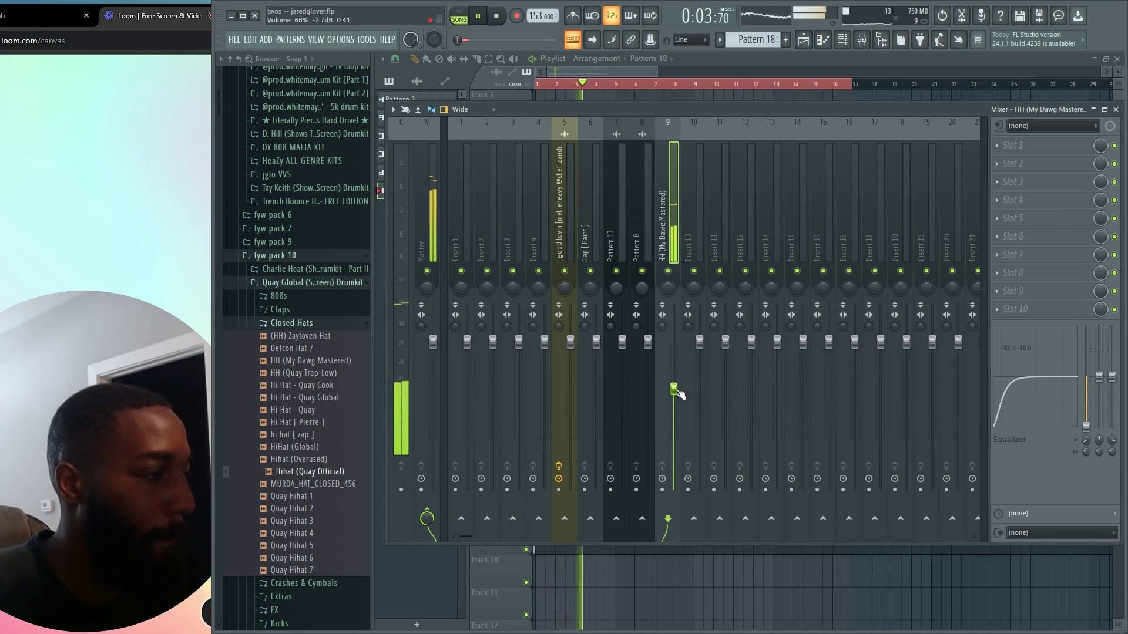
Add the Mingo Clap_2 sample from the Official Mingo Haha Drumkit's Claps folder in 2024 DRUMS to the channel rack.
{"action": "left_click", "coordinate": [851, 39]}
{"action": "left_click", "coordinate": [292, 323]}
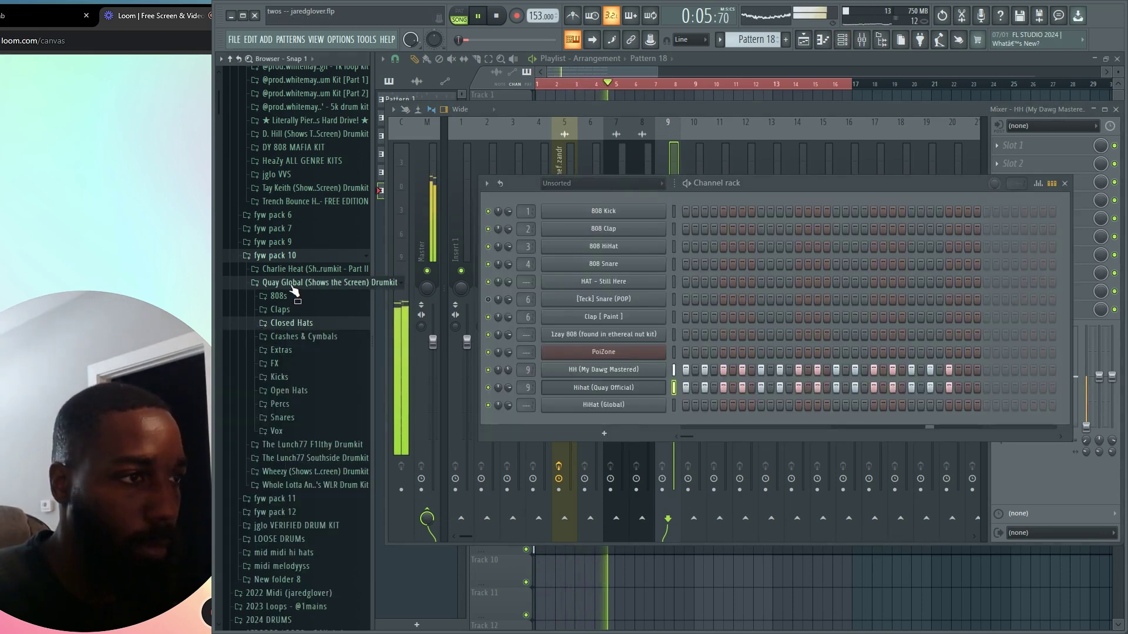
{"action": "scroll", "coordinate": [293, 432], "scroll_direction": "down", "scroll_amount": 9}
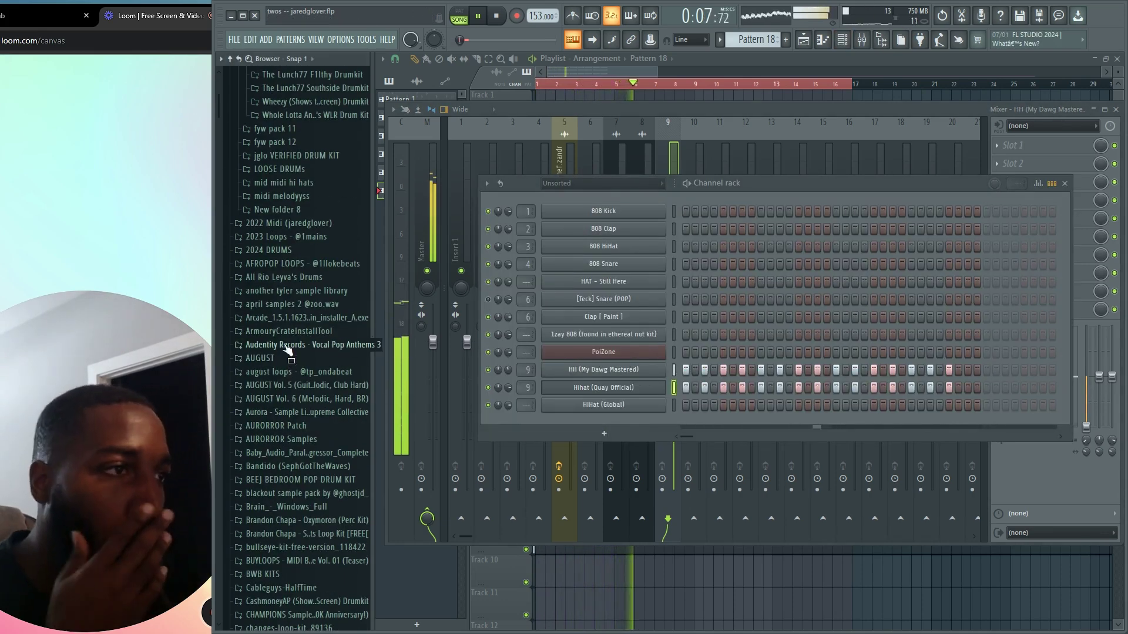
{"action": "left_click", "coordinate": [279, 251]}
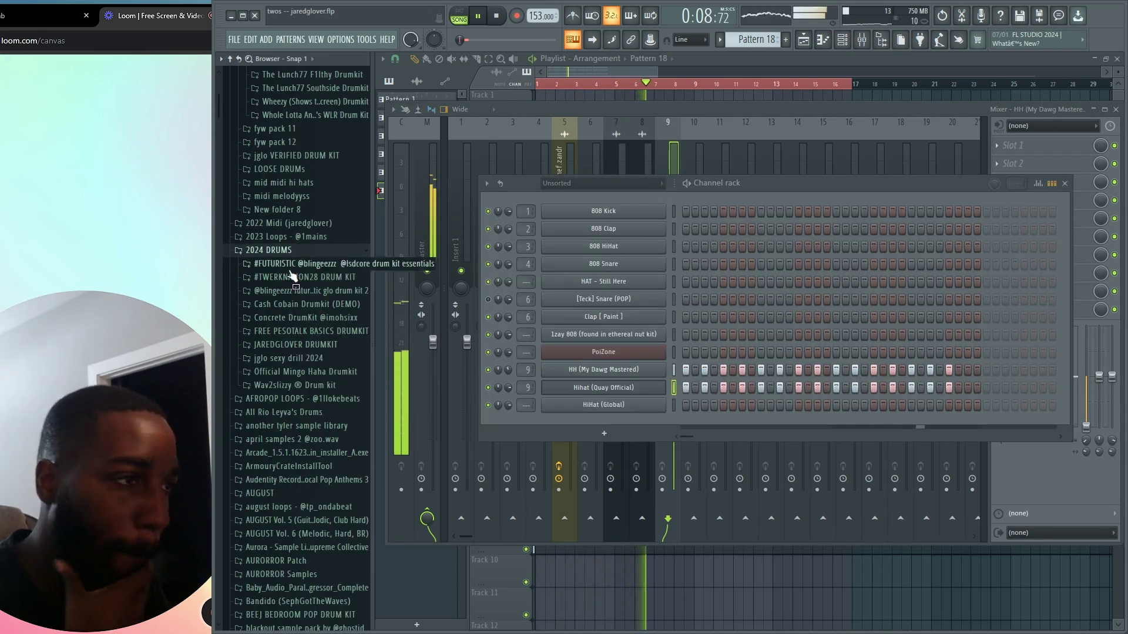
{"action": "left_click", "coordinate": [314, 372]}
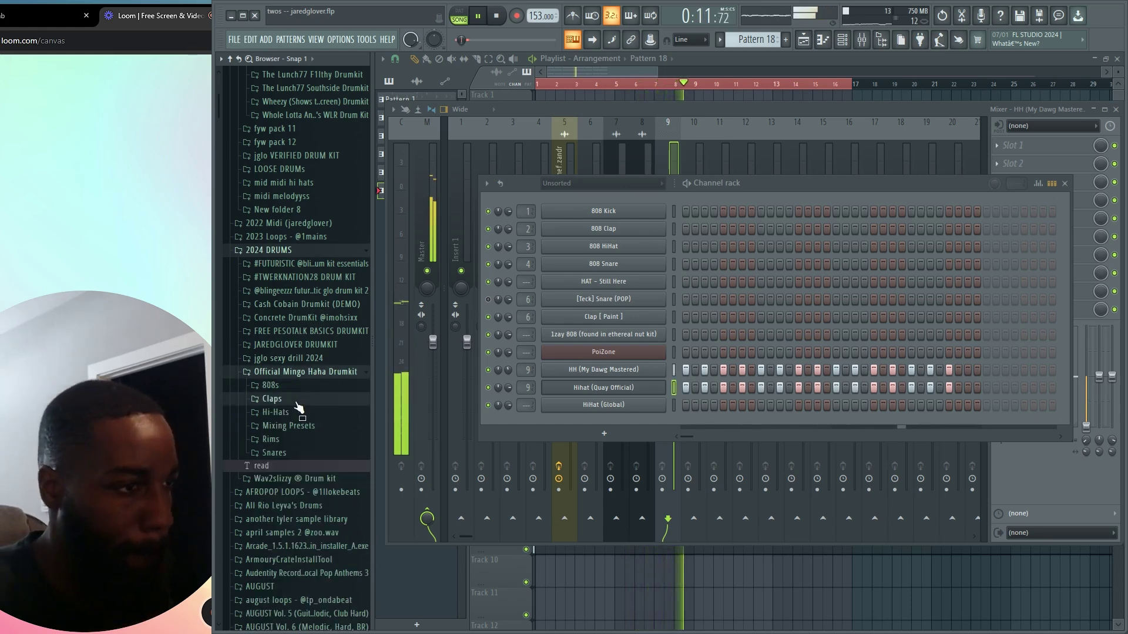
{"action": "left_click", "coordinate": [296, 402]}
{"action": "left_click", "coordinate": [300, 413]}
{"action": "left_click_drag", "start_coordinate": [300, 432], "coordinate": [652, 428]}
Place Mingo Clap_2 hits on steps 9 and 25 and turn on step looping in the channel rack.
{"action": "left_click", "coordinate": [911, 422]}
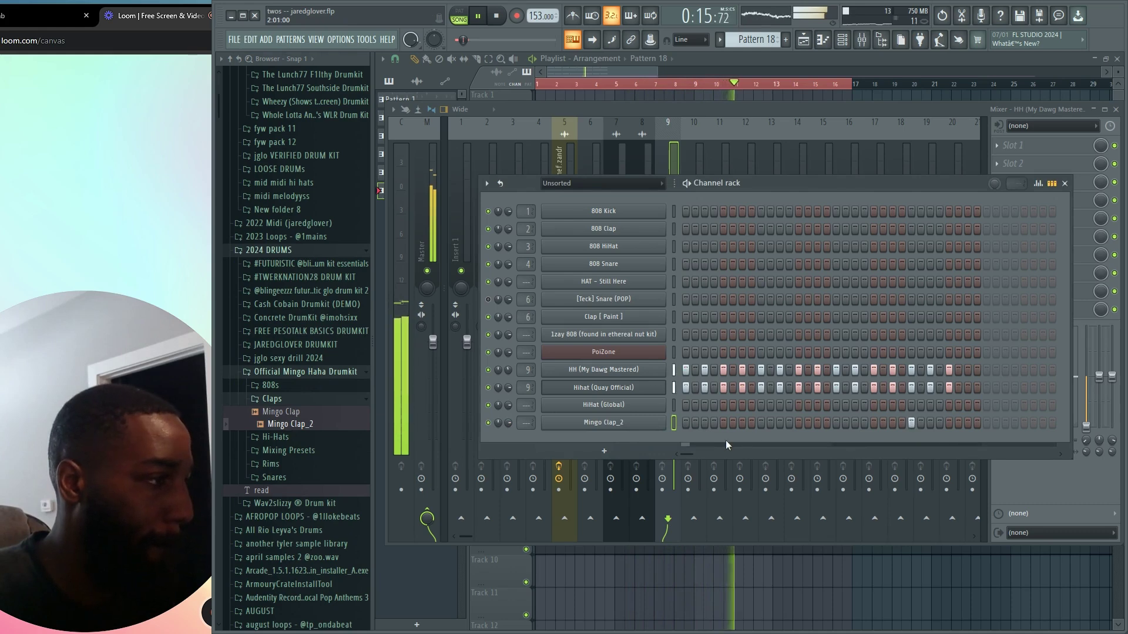
{"action": "left_click", "coordinate": [760, 423]}
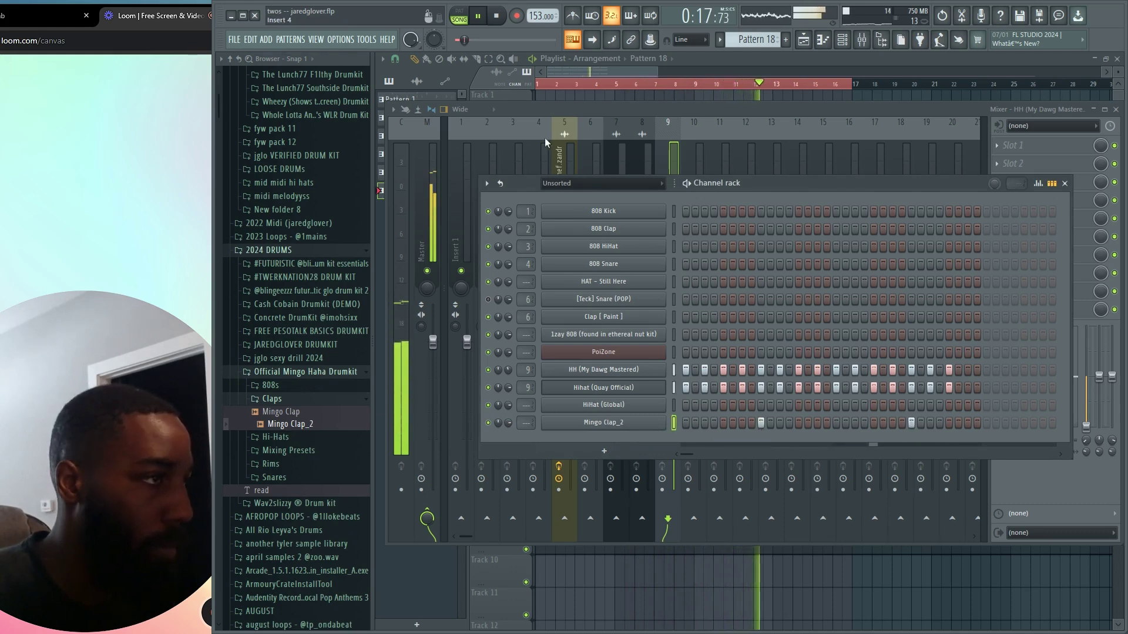
{"action": "left_click", "coordinate": [500, 183]}
Open the Mingo Clap_2 channel settings and reset the channel volume.
{"action": "left_click", "coordinate": [622, 428]}
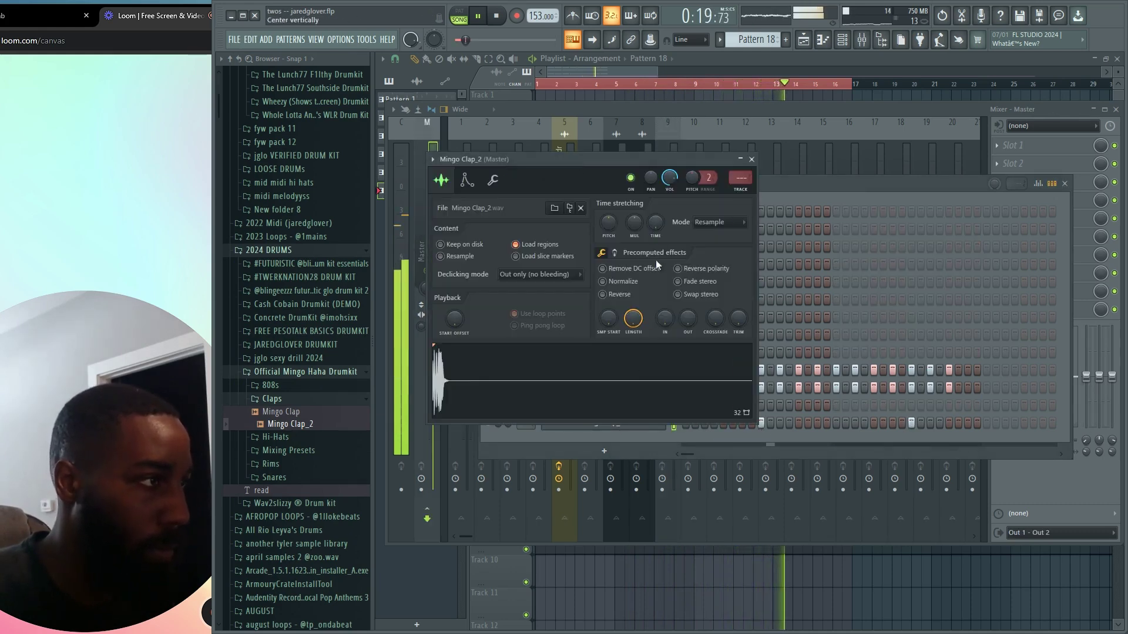
{"action": "left_click", "coordinate": [828, 191]}
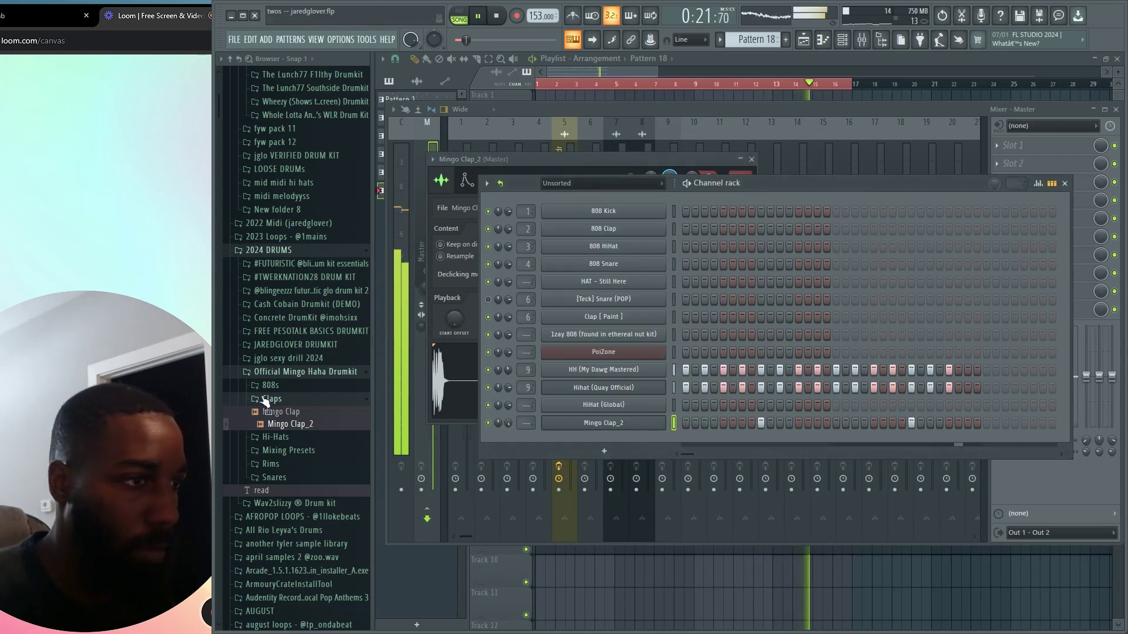
{"action": "left_click", "coordinate": [625, 425]}
{"action": "left_click", "coordinate": [624, 425]}
{"action": "right_click", "coordinate": [674, 181]}
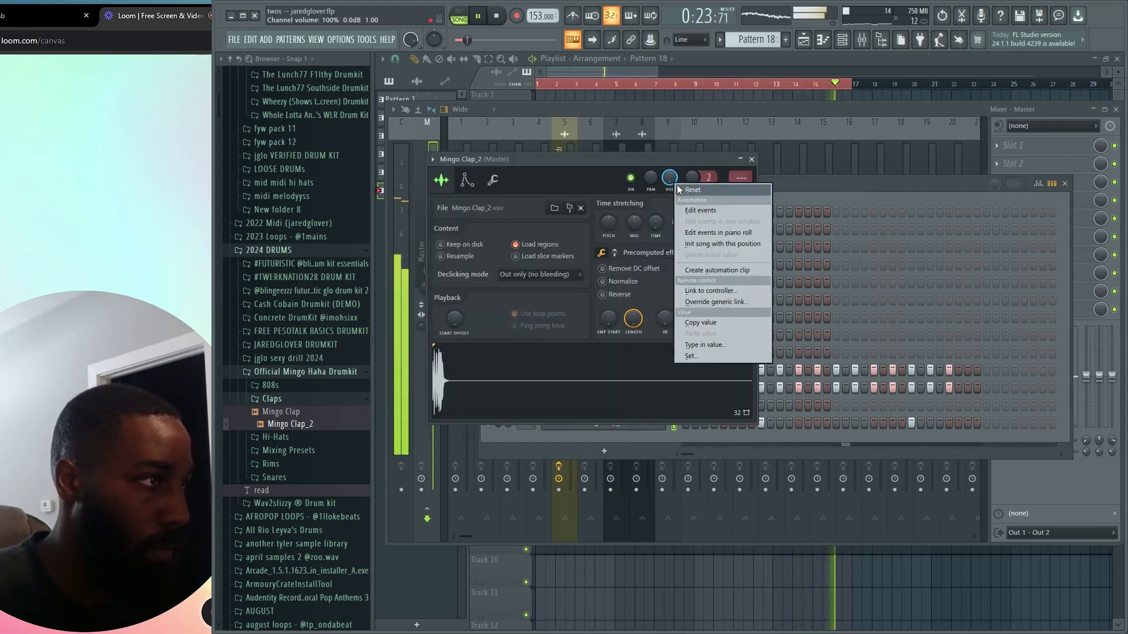
{"action": "left_click", "coordinate": [678, 186]}
Bring up the mixer and save the project anyway with the PoiZone trial plugin in it.
{"action": "left_click", "coordinate": [861, 40]}
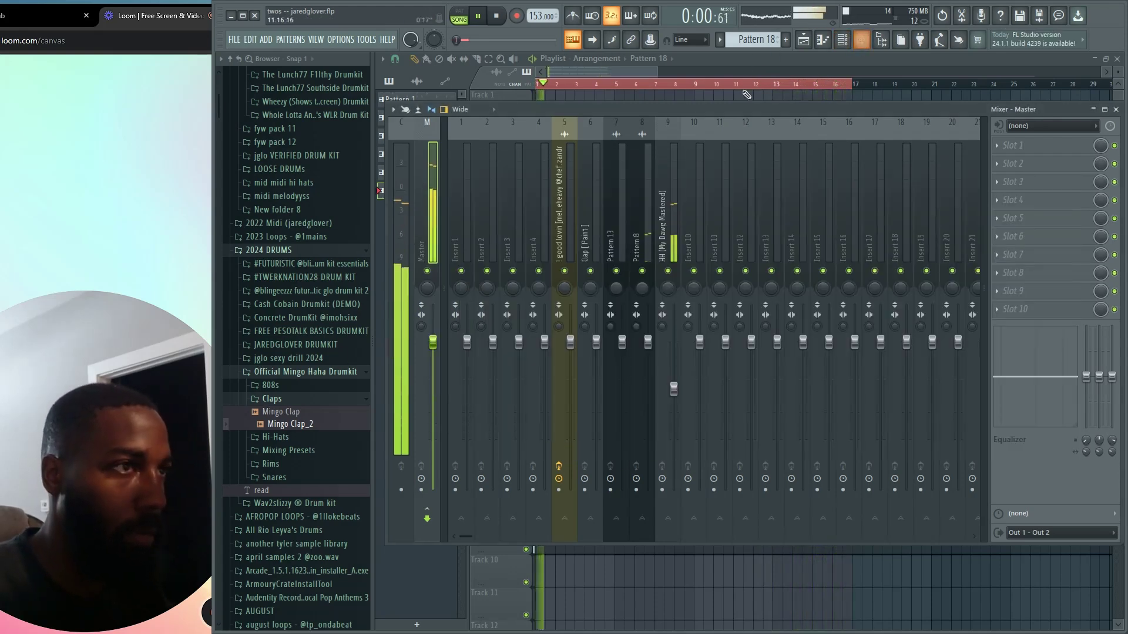
{"action": "key", "text": "ctrl+s"}
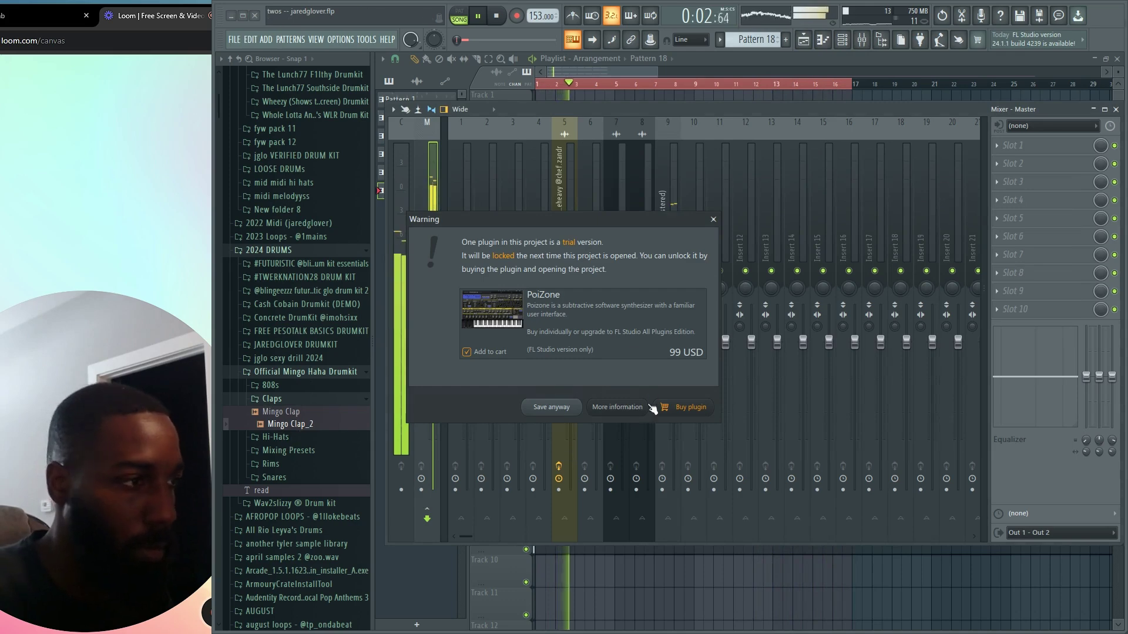
{"action": "left_click", "coordinate": [555, 406]}
Load the newmaster mixer preset from the recent files onto the Master track.
{"action": "scroll", "coordinate": [300, 477], "scroll_direction": "up", "scroll_amount": 15}
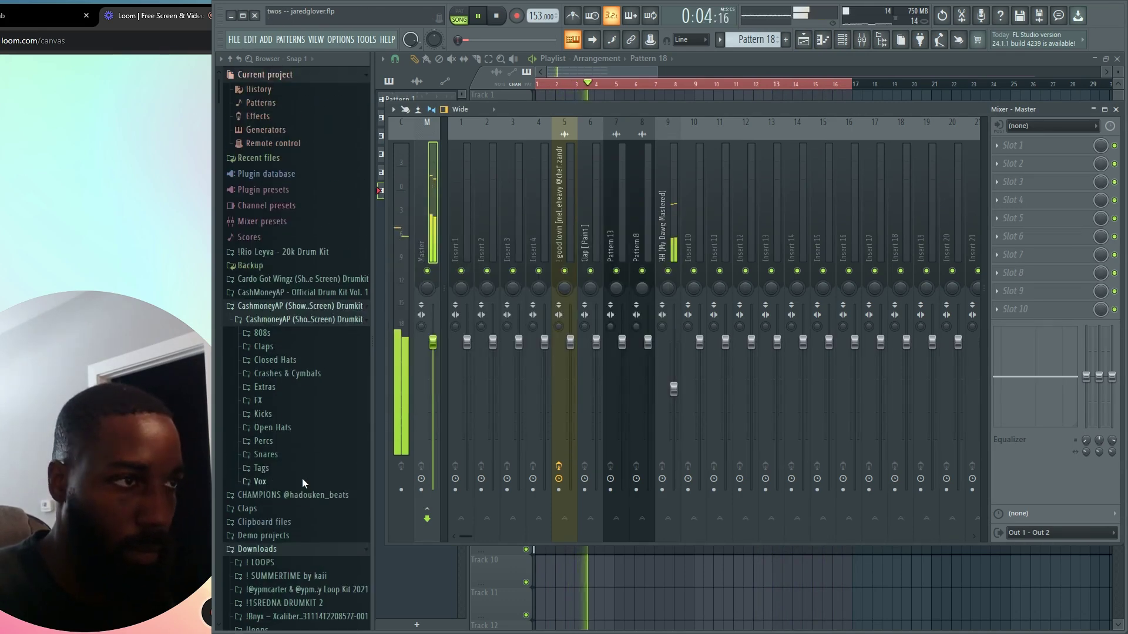
{"action": "left_click", "coordinate": [272, 161]}
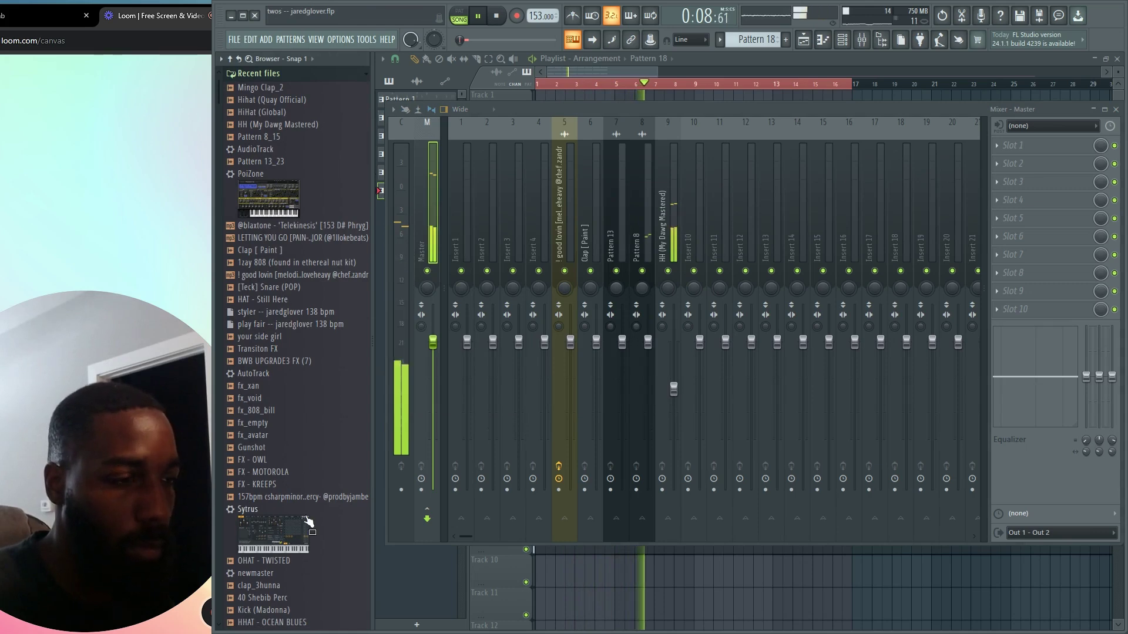
{"action": "scroll", "coordinate": [268, 447], "scroll_direction": "down", "scroll_amount": 4}
{"action": "left_click_drag", "start_coordinate": [447, 257], "coordinate": [432, 247]}
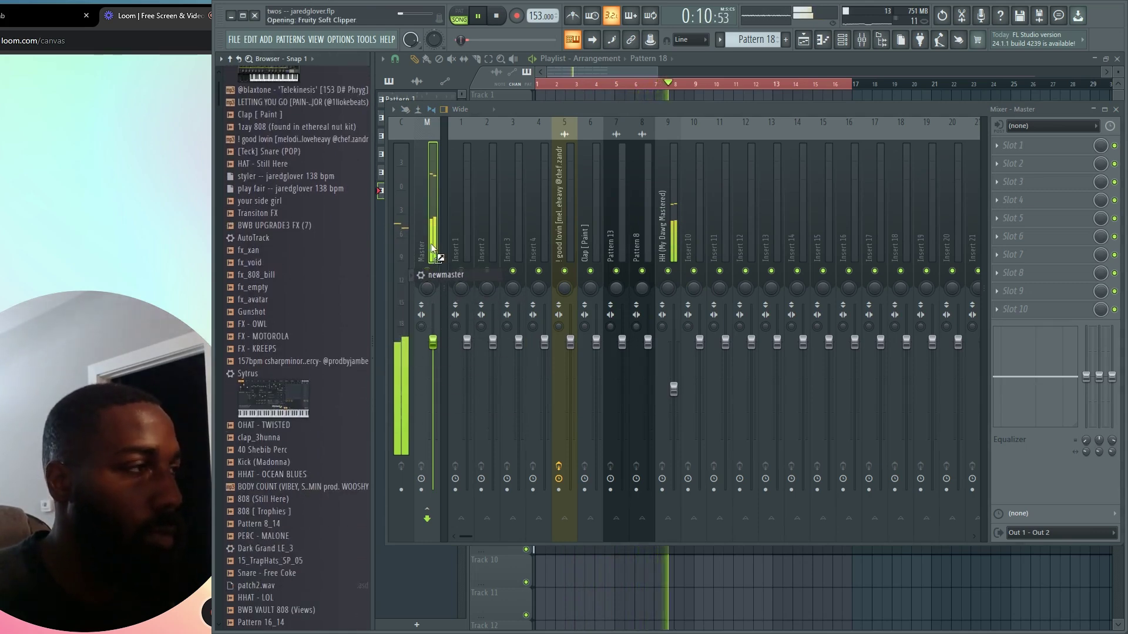
Locate the Mingo Clap_2 sample in the browser from its channel settings and open the 808s folder of the same drum kit.
{"action": "left_click", "coordinate": [842, 43]}
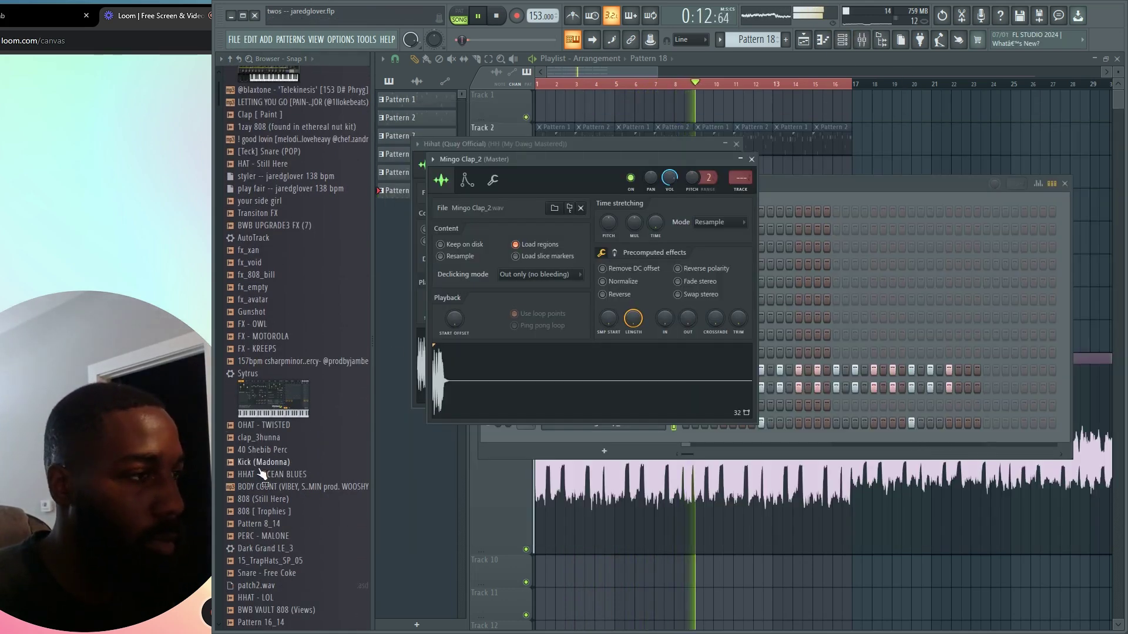
{"action": "scroll", "coordinate": [312, 515], "scroll_direction": "down", "scroll_amount": 15}
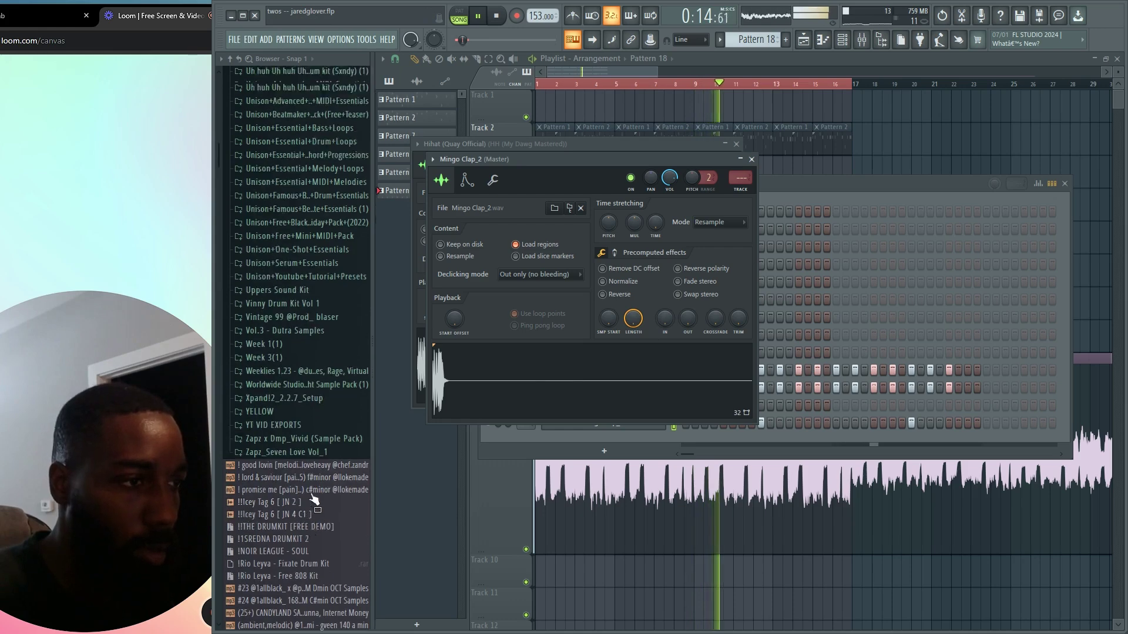
{"action": "scroll", "coordinate": [313, 514], "scroll_direction": "up", "scroll_amount": 15}
{"action": "left_click", "coordinate": [794, 436]}
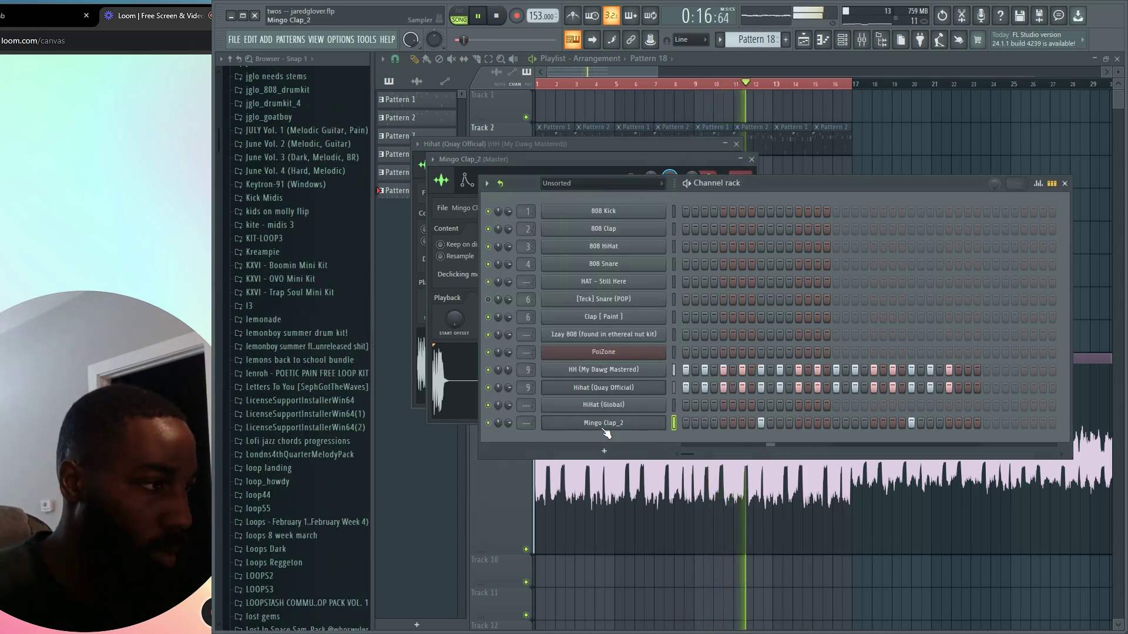
{"action": "left_click", "coordinate": [605, 425]}
{"action": "left_click", "coordinate": [605, 425]}
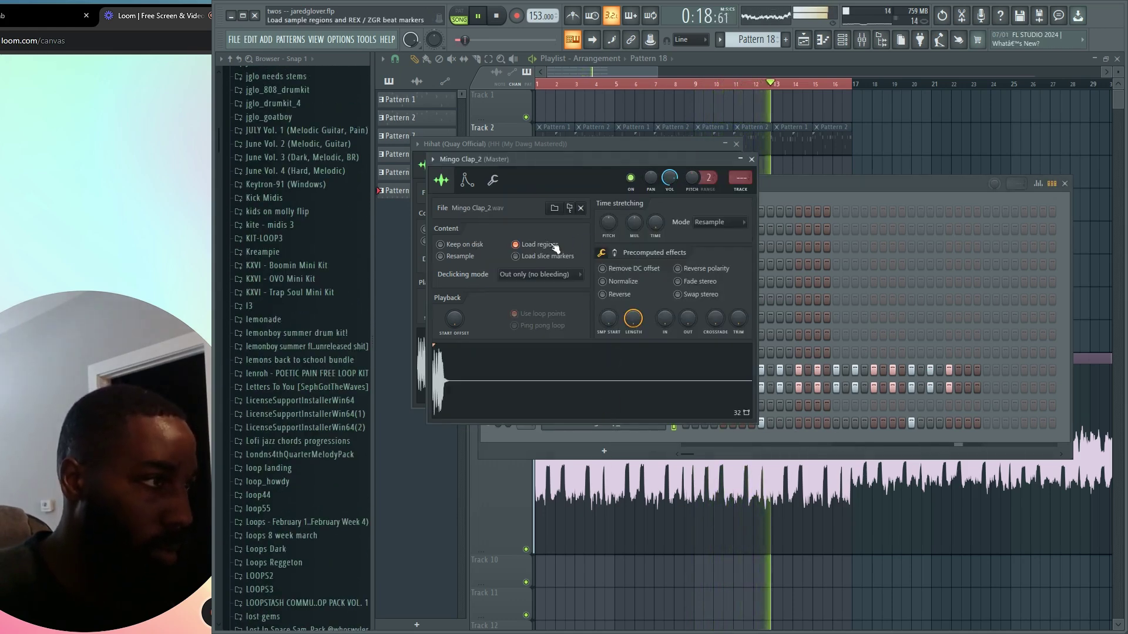
{"action": "left_click", "coordinate": [570, 208]}
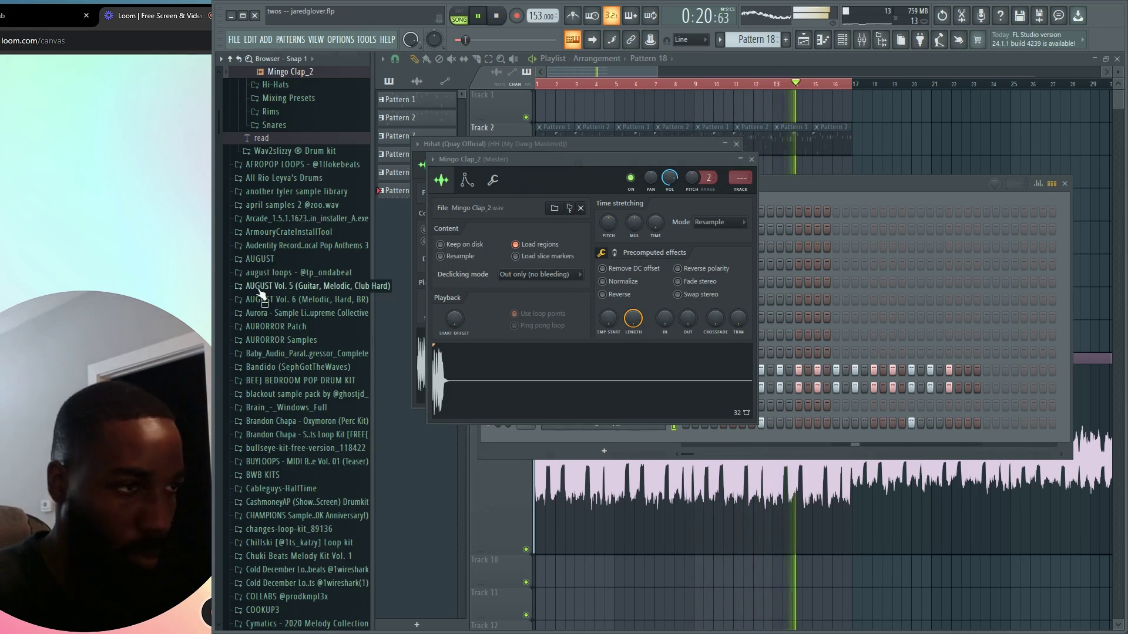
{"action": "scroll", "coordinate": [260, 292], "scroll_direction": "up", "scroll_amount": 7}
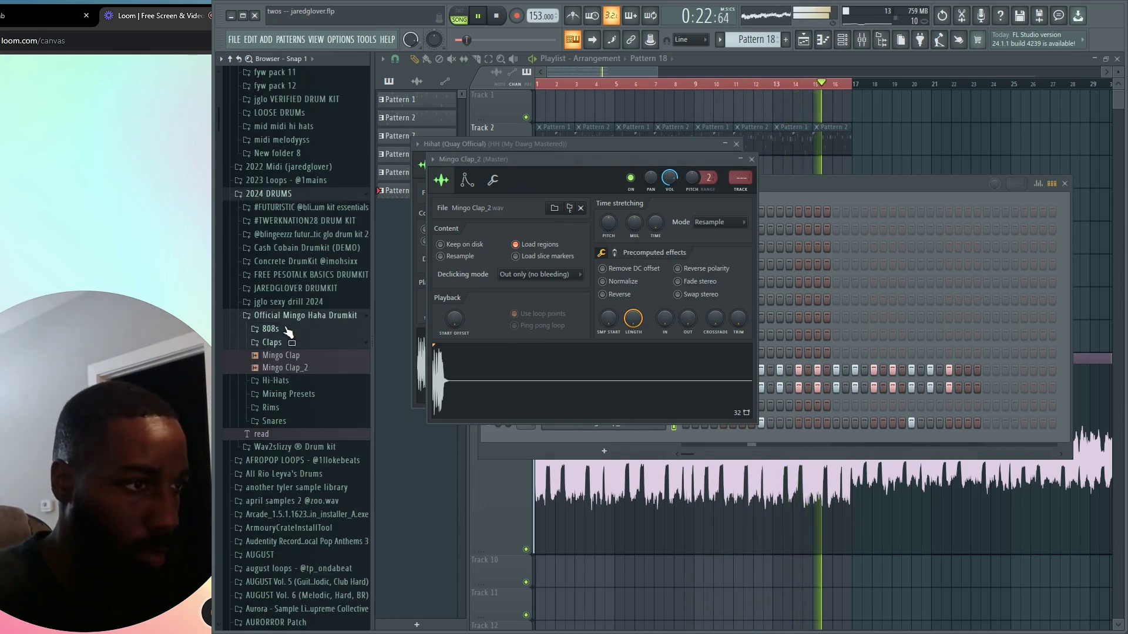
{"action": "left_click", "coordinate": [272, 329]}
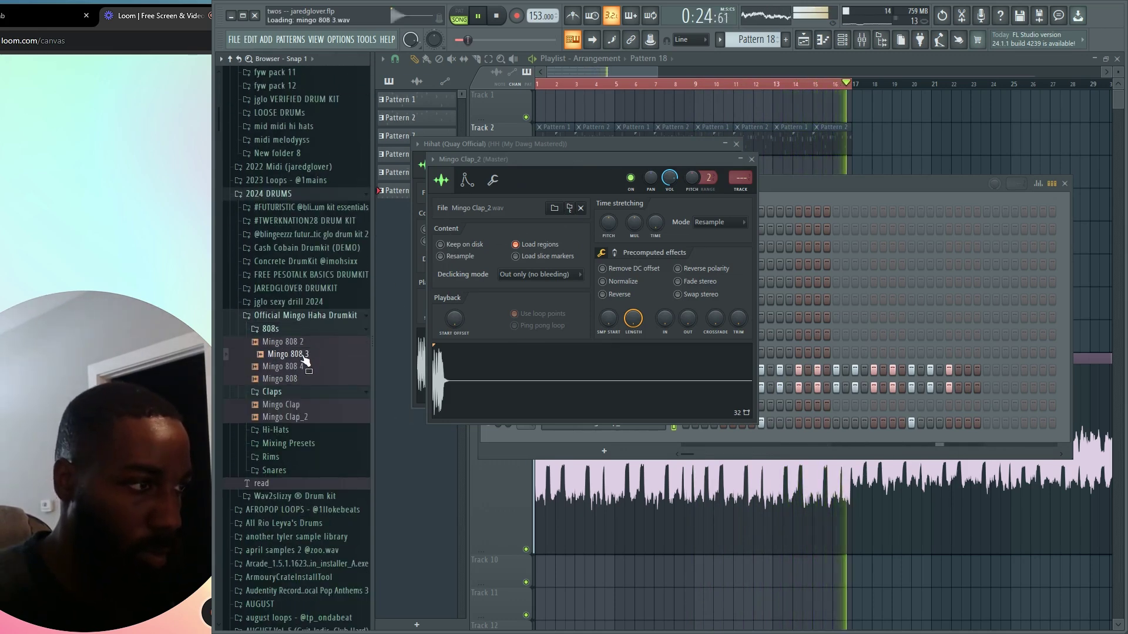
Add the Mingo 808 3 sample as the first channel in the rack and set it to cut itself.
{"action": "left_click_drag", "start_coordinate": [877, 192], "coordinate": [668, 211]}
{"action": "right_click", "coordinate": [667, 209]}
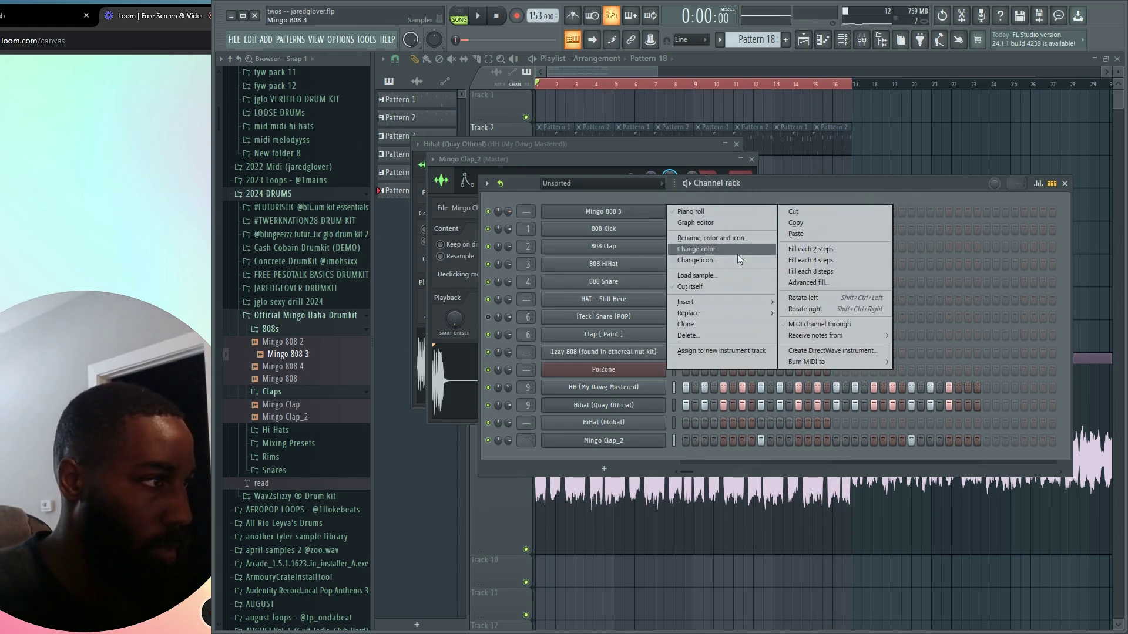
{"action": "left_click", "coordinate": [720, 286]}
Open the piano roll for Mingo 808 3 and draw a 14-step C#5 note at the start of bar 1.
{"action": "right_click", "coordinate": [675, 208]}
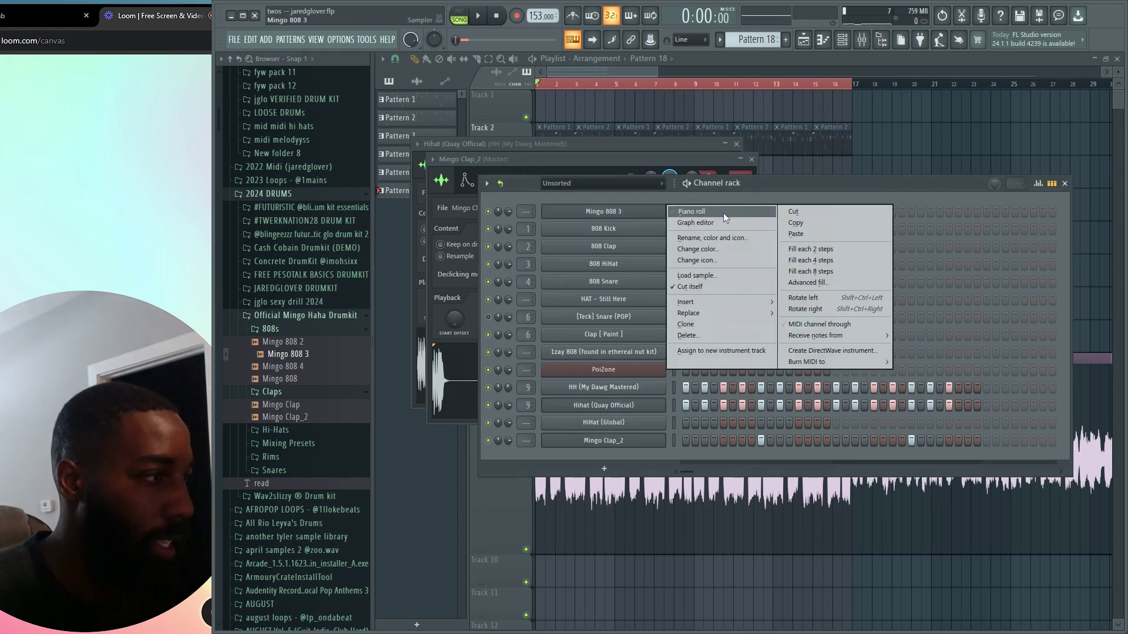
{"action": "left_click", "coordinate": [724, 212]}
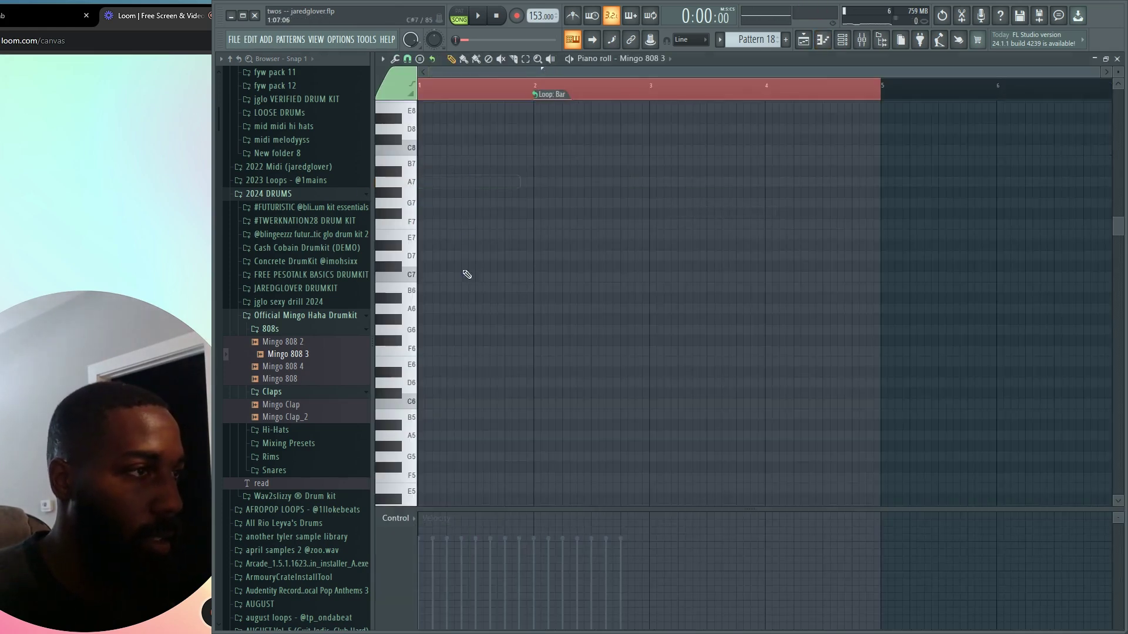
{"action": "scroll", "coordinate": [399, 382], "scroll_direction": "down", "scroll_amount": 1}
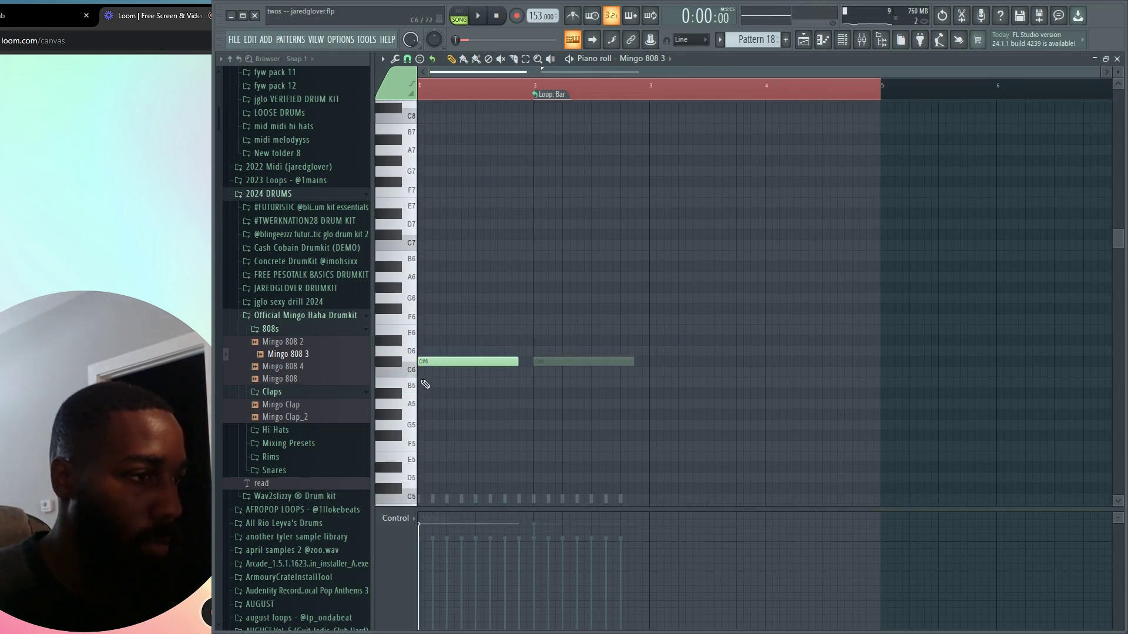
{"action": "key", "text": "space"}
{"action": "scroll", "coordinate": [486, 409], "scroll_direction": "down", "scroll_amount": 6}
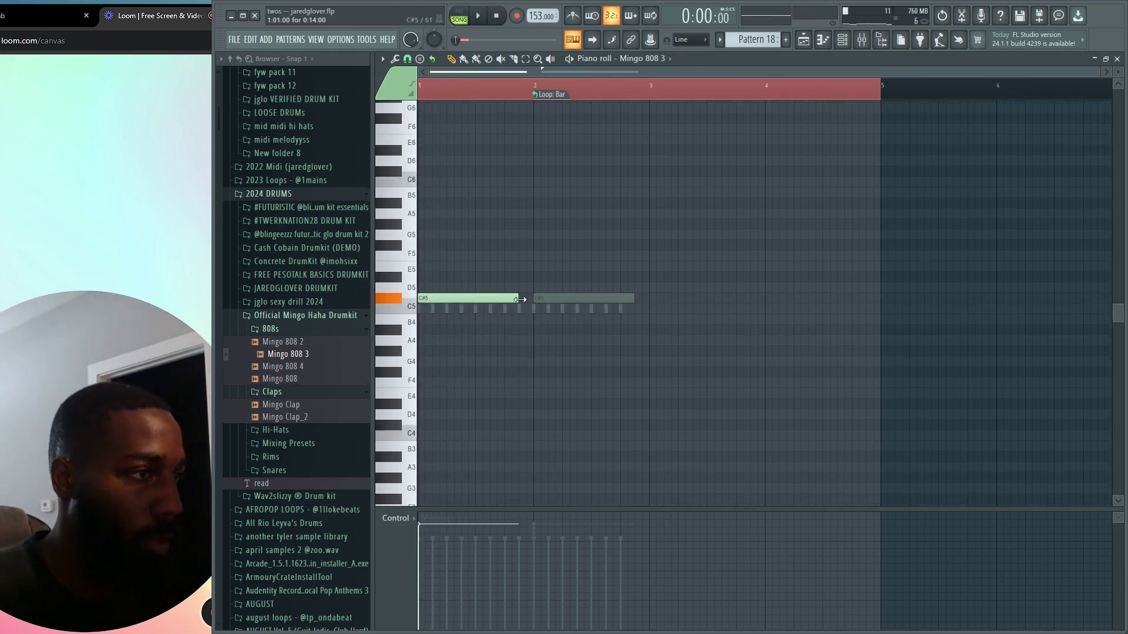
Shorten the first 808 note to 4 steps and add 4-step C#5 notes on steps 7 and 11.
{"action": "left_click", "coordinate": [468, 301]}
{"action": "key", "text": "space"}
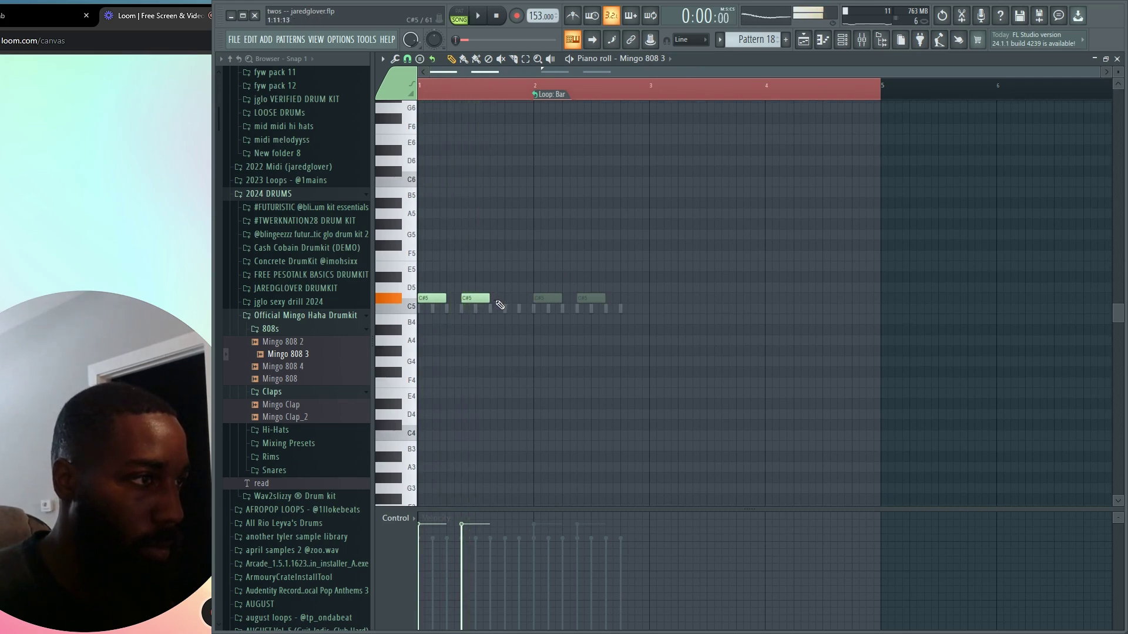
{"action": "left_click", "coordinate": [502, 300]}
{"action": "key", "text": "space"}
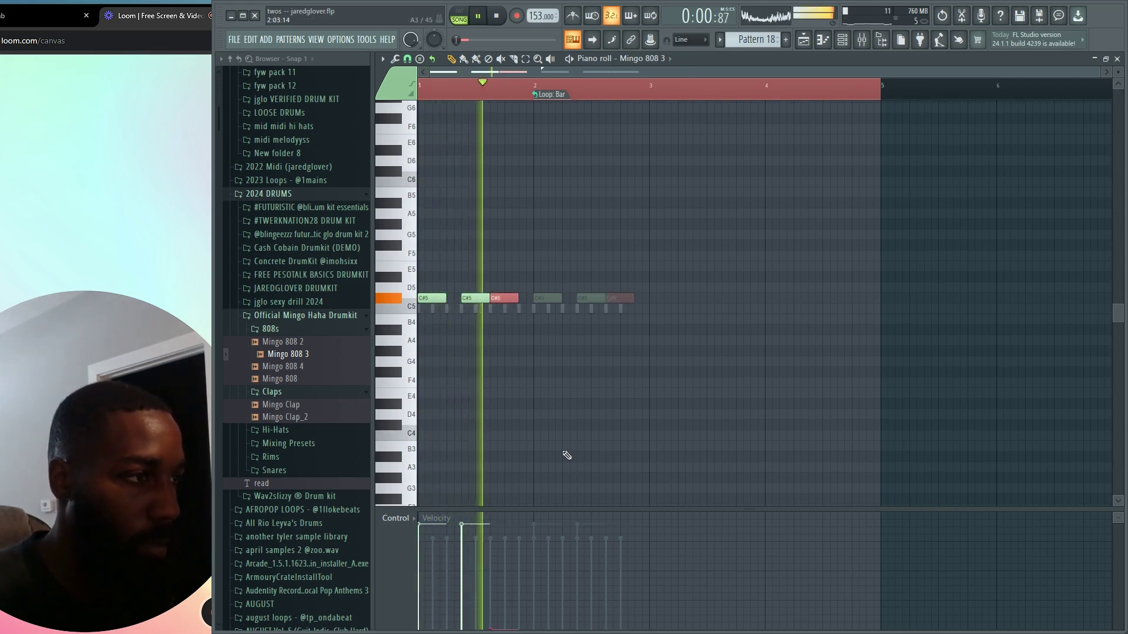
Shorten the second 808 note to 2 steps, move the third to step 10, and play back the rhythm.
{"action": "key", "text": "space"}
{"action": "left_click_drag", "start_coordinate": [487, 298], "coordinate": [471, 298]}
{"action": "left_click_drag", "start_coordinate": [504, 298], "coordinate": [497, 298]}
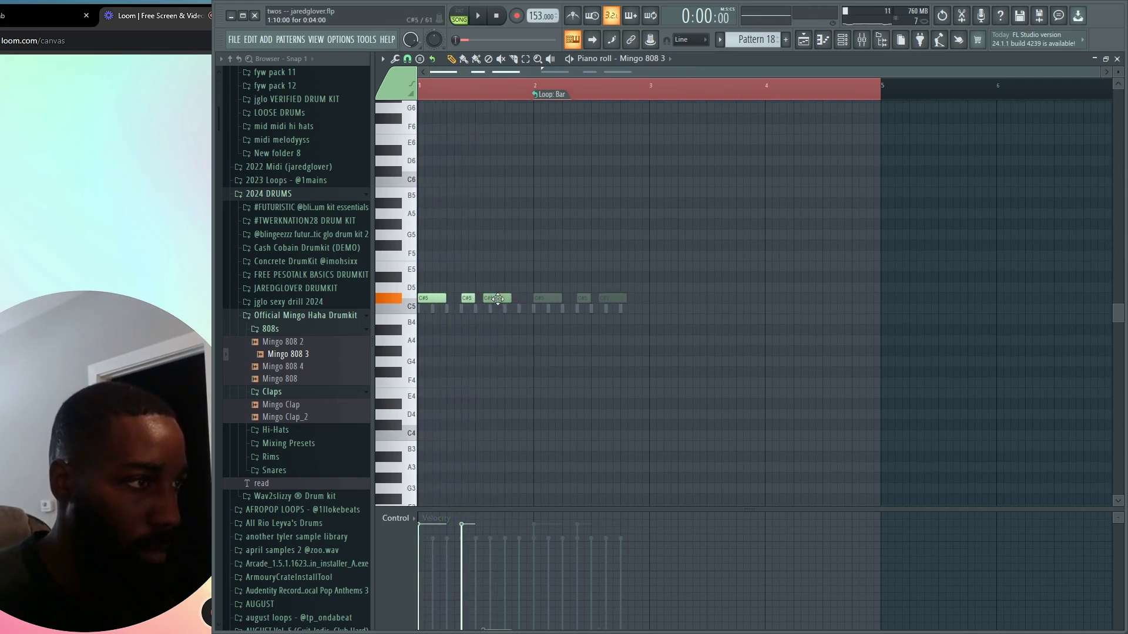
{"action": "key", "text": "space"}
{"action": "key", "text": "space"}
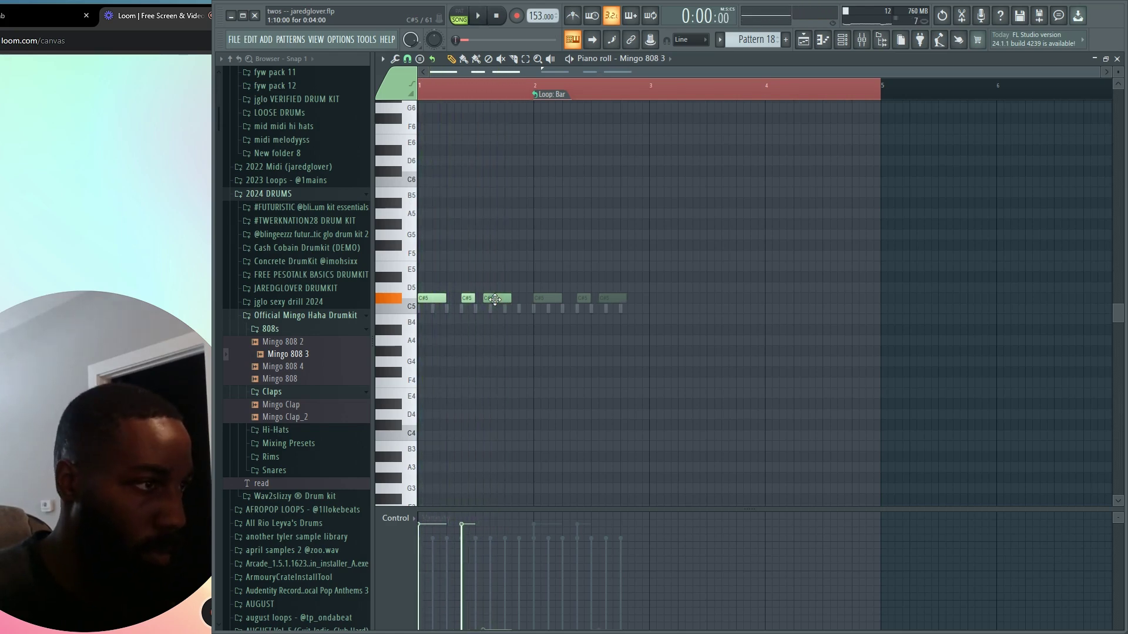
{"action": "key", "text": "space"}
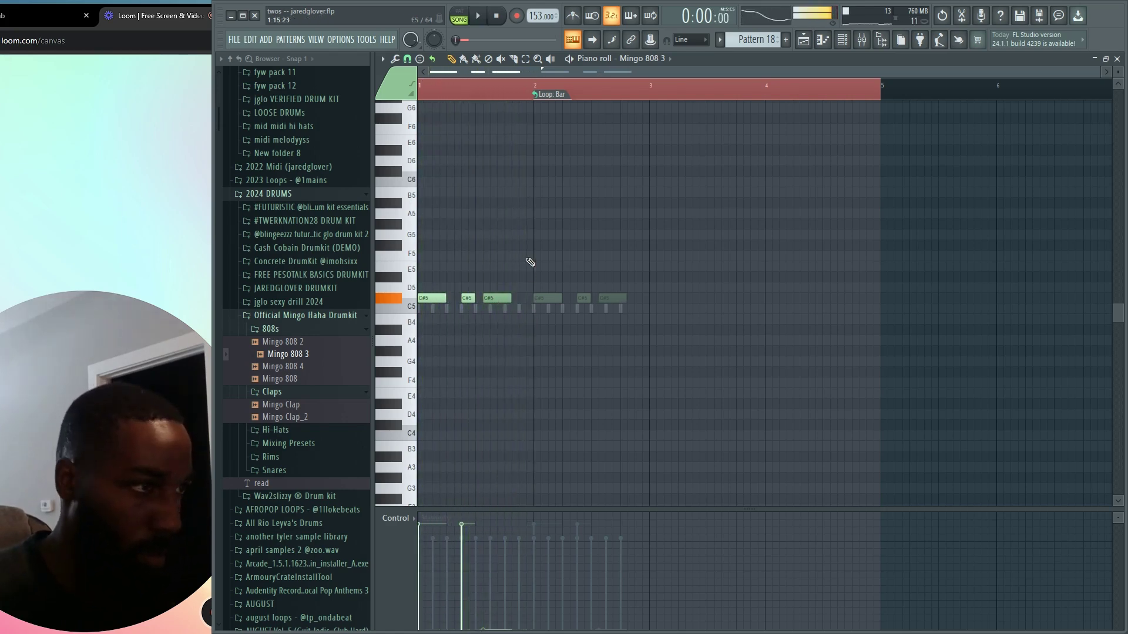
{"action": "key", "text": "space"}
Add a fourth C#5 808 note on step 13 with the third shortened to 2 steps, and play the pattern.
{"action": "left_click", "coordinate": [524, 299]}
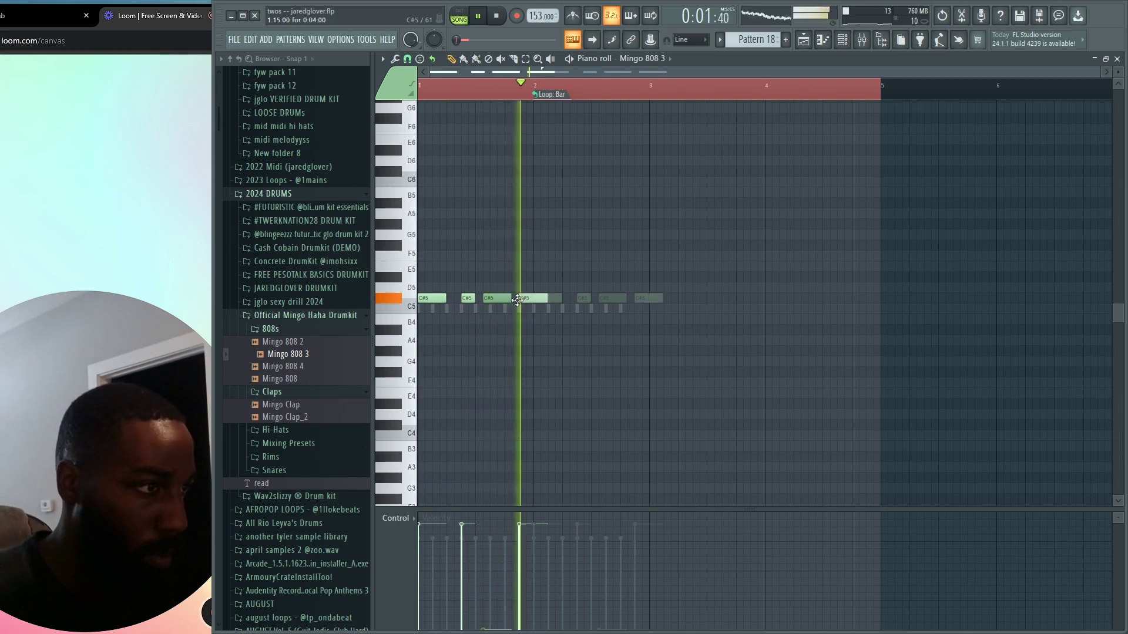
{"action": "key", "text": "space"}
{"action": "key", "text": "space"}
{"action": "left_click_drag", "start_coordinate": [531, 299], "coordinate": [517, 299]}
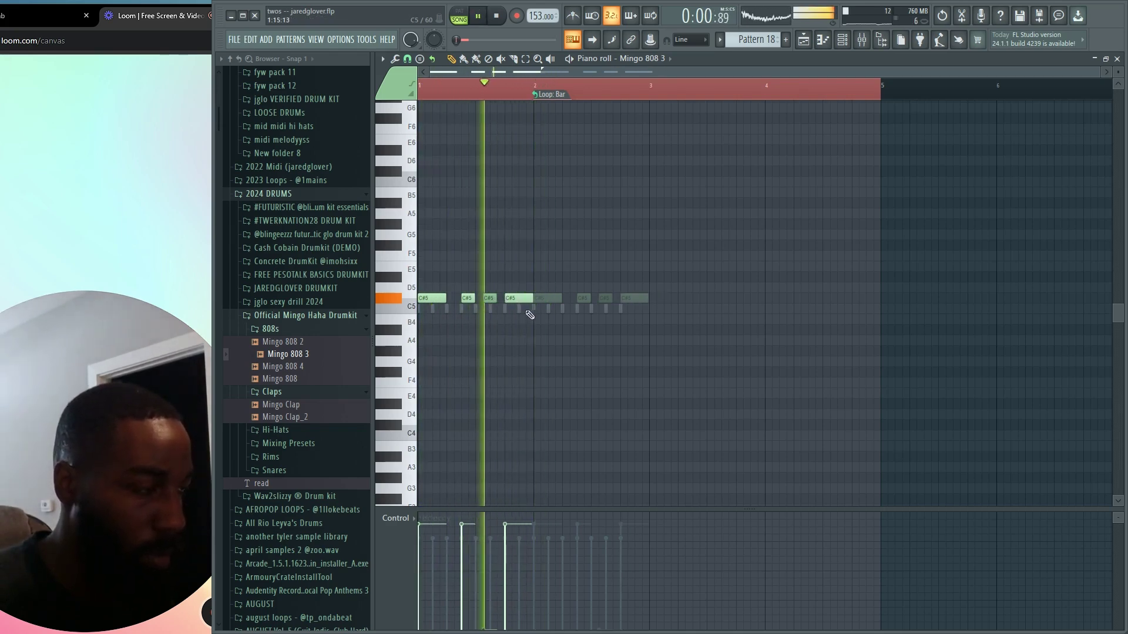
{"action": "left_click", "coordinate": [639, 320]}
{"action": "right_click", "coordinate": [638, 321]}
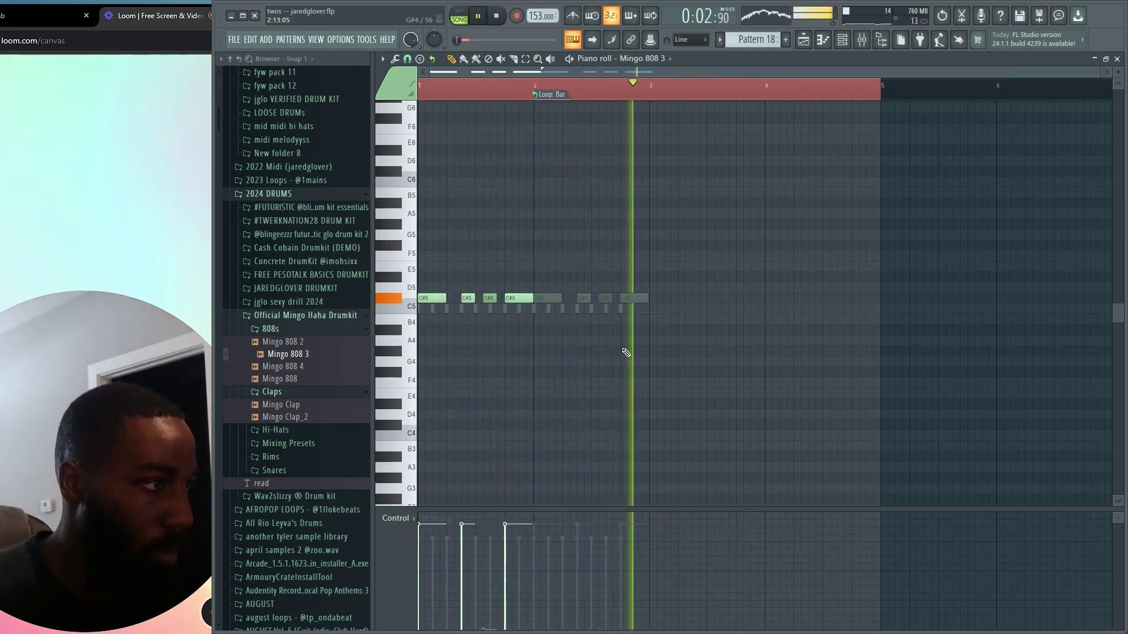
Add a 4-step F#4 808 note on step 16 of bar 4 and shorten the fourth C#5 note to 2 steps.
{"action": "key", "text": "space"}
{"action": "left_click", "coordinate": [876, 373]}
{"action": "key", "text": "space"}
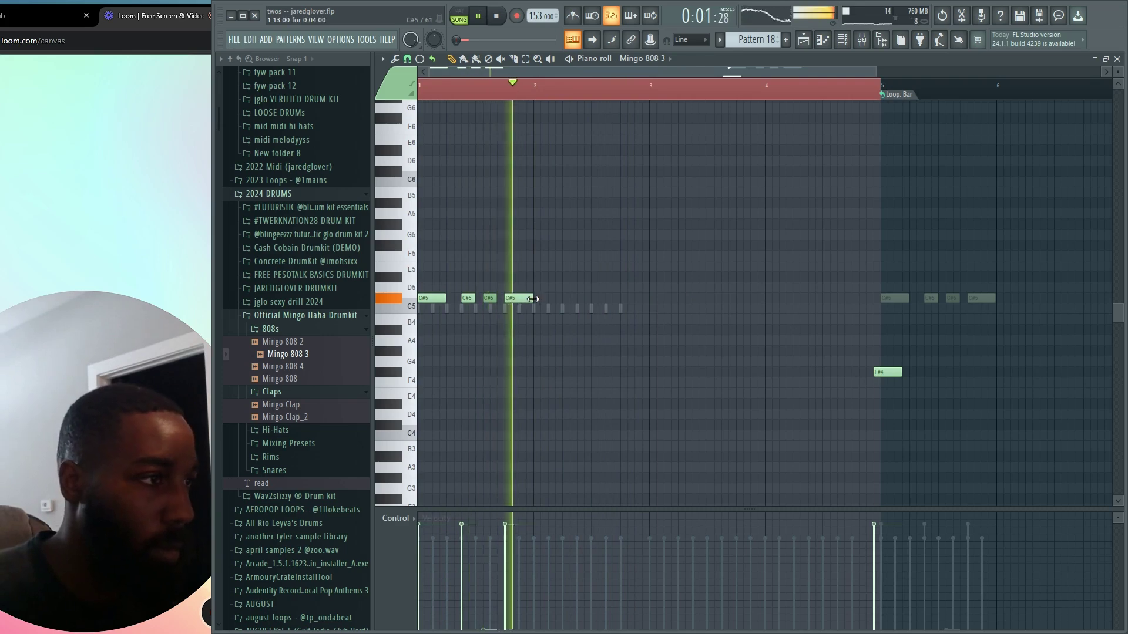
{"action": "left_click_drag", "start_coordinate": [531, 298], "coordinate": [518, 299]}
Add a 2-step D5 808 note on step 9 of bar 2 and a B4 note at the start of bar 3, and play back.
{"action": "key", "text": "space"}
{"action": "mouse_move", "coordinate": [588, 301]}
{"action": "left_mouse_down"}
{"action": "mouse_move", "coordinate": [589, 281]}
{"action": "mouse_move", "coordinate": [590, 297]}
{"action": "left_mouse_up"}
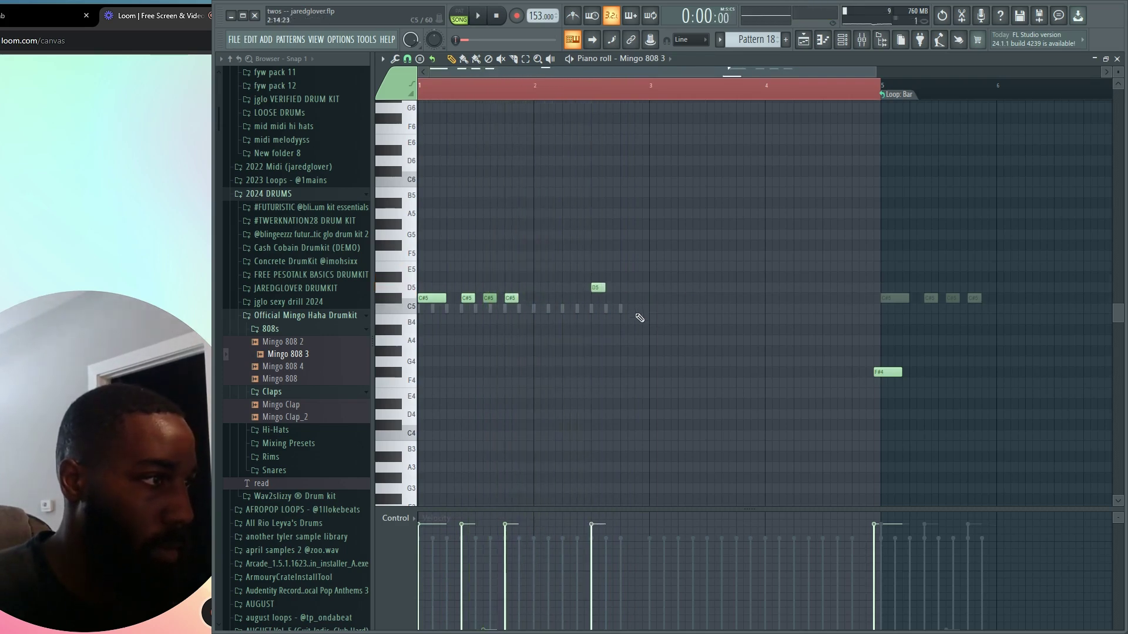
{"action": "left_click", "coordinate": [650, 318]}
{"action": "key", "text": "space"}
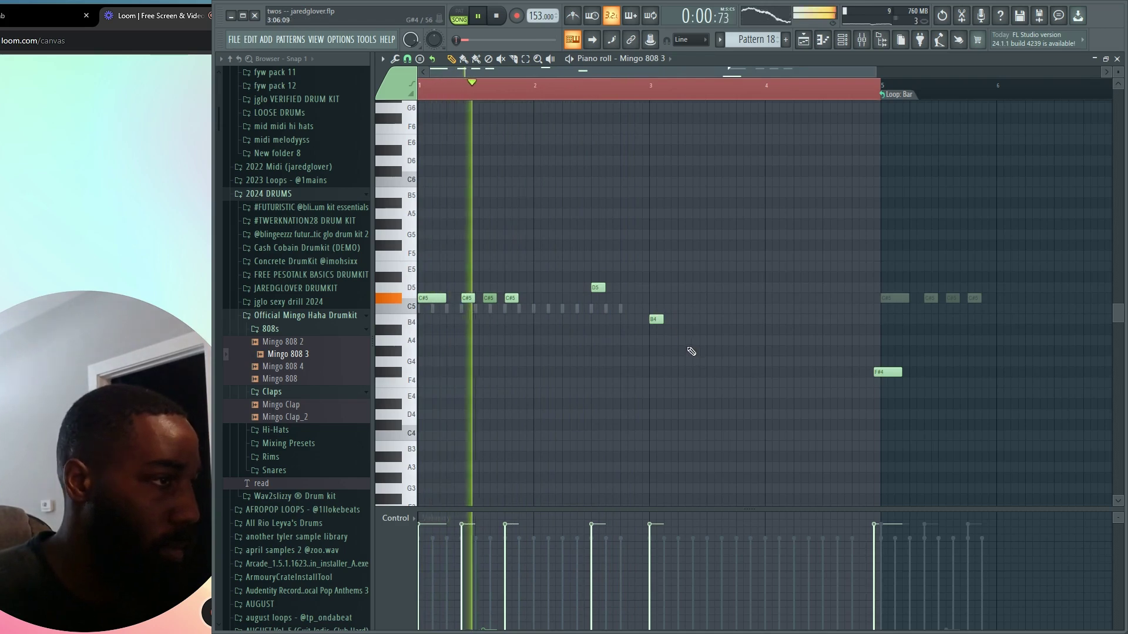
Try an extra C#5 808 note in bar 2, first on step 3 and then on step 5, while playing the pattern.
{"action": "left_click", "coordinate": [552, 298]}
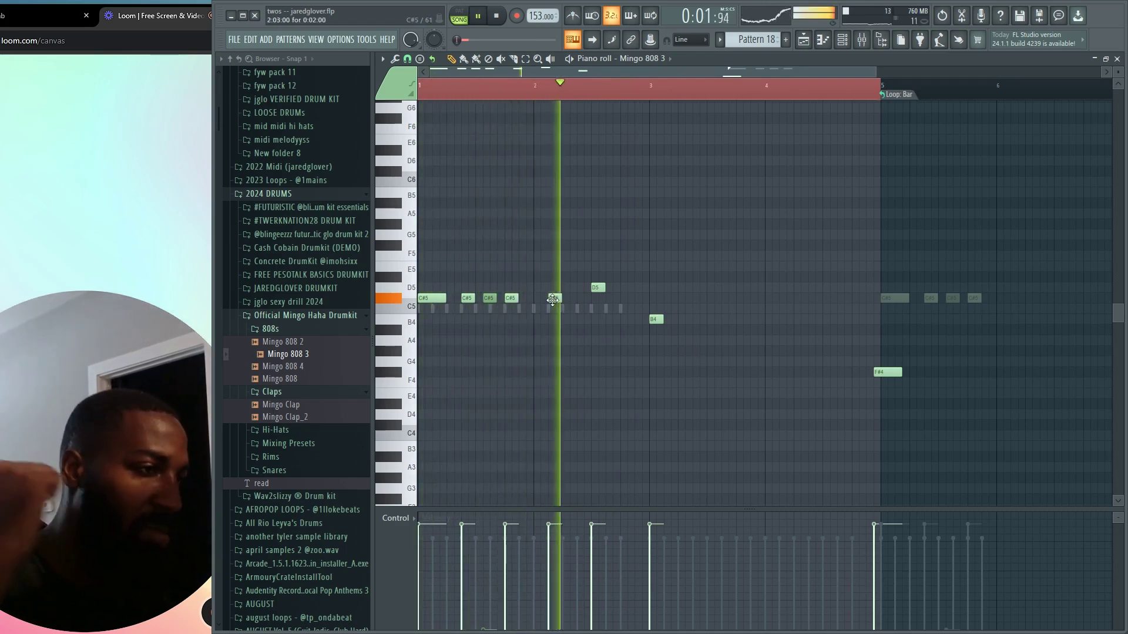
{"action": "right_click", "coordinate": [552, 298]}
{"action": "left_click", "coordinate": [567, 299]}
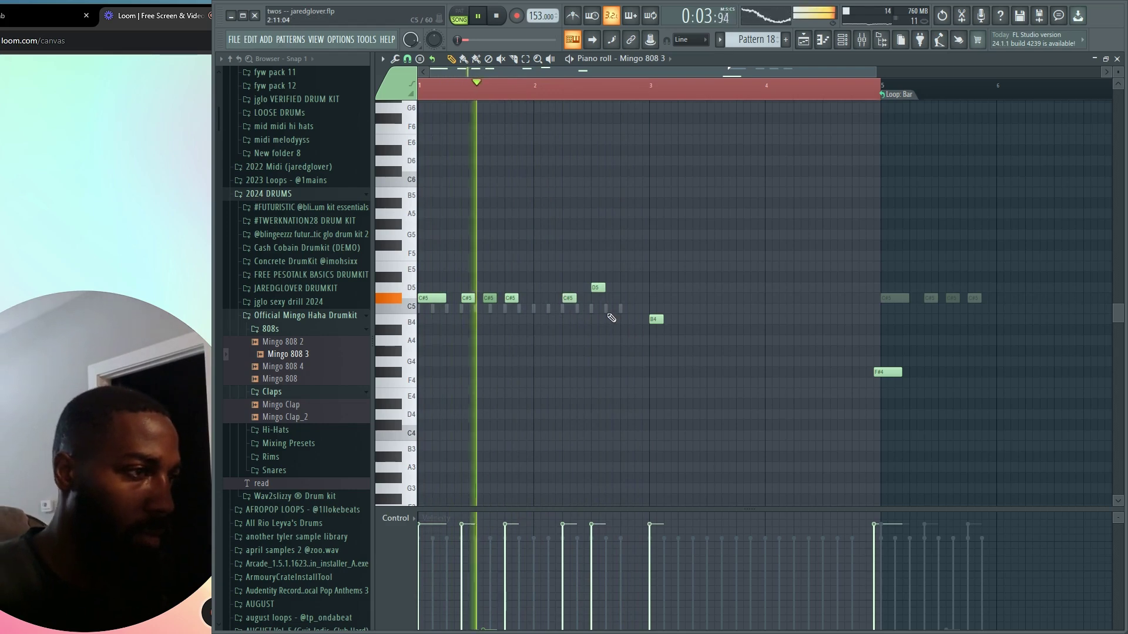
{"action": "key", "text": "space"}
{"action": "key", "text": "space"}
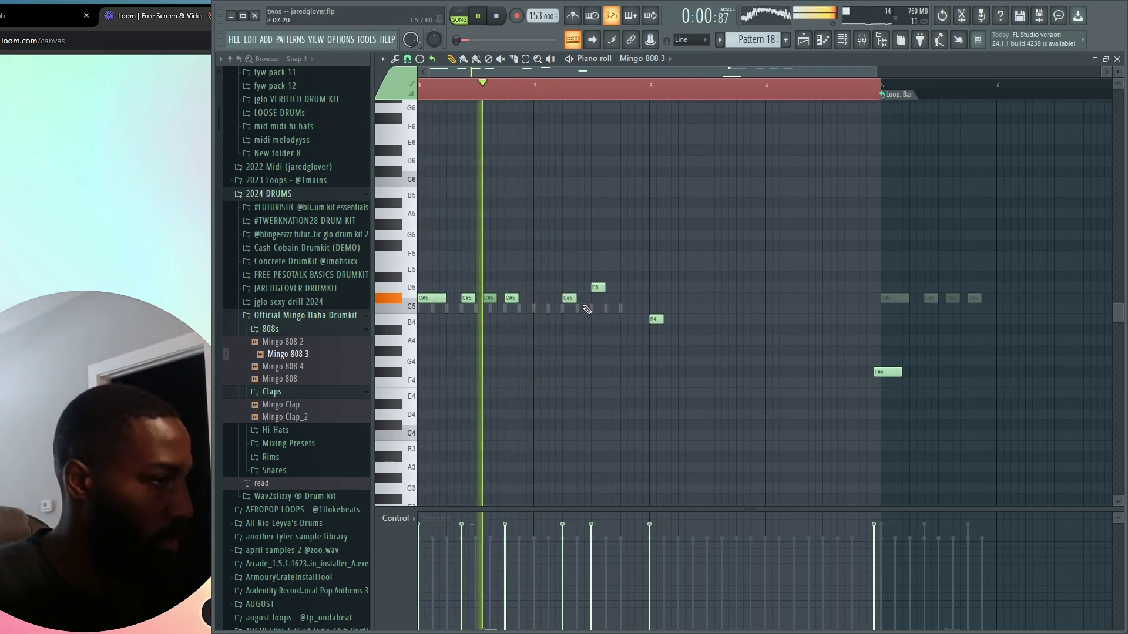
{"action": "right_click", "coordinate": [571, 298]}
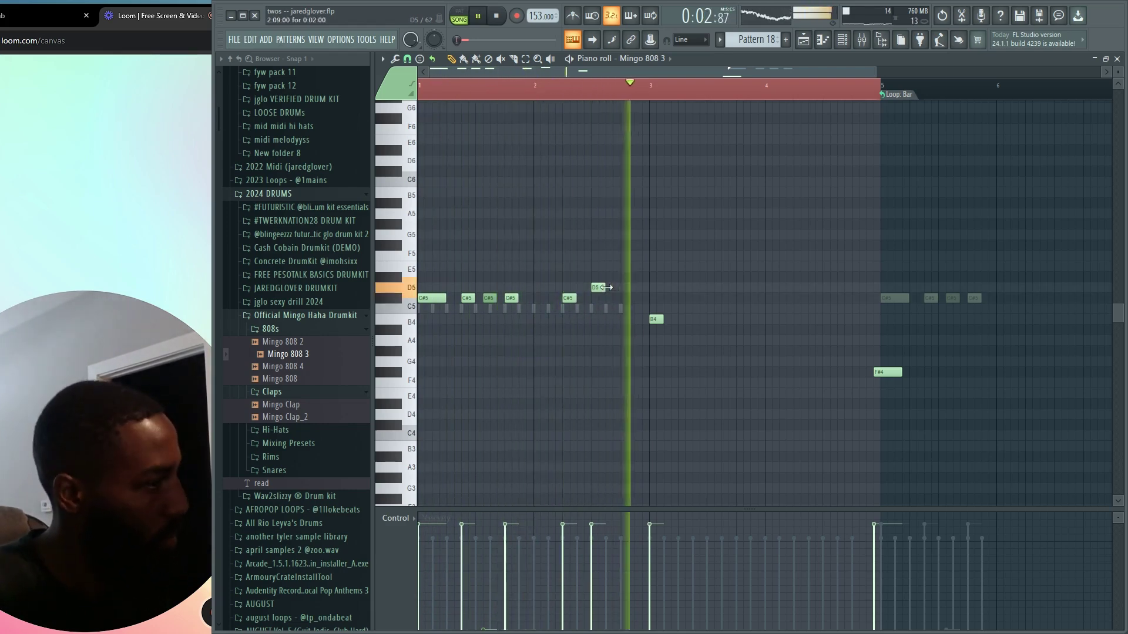
Cut the Mingo 808 3 notes from Pattern 18 and paste them into a new empty pattern.
{"action": "left_click", "coordinate": [814, 39]}
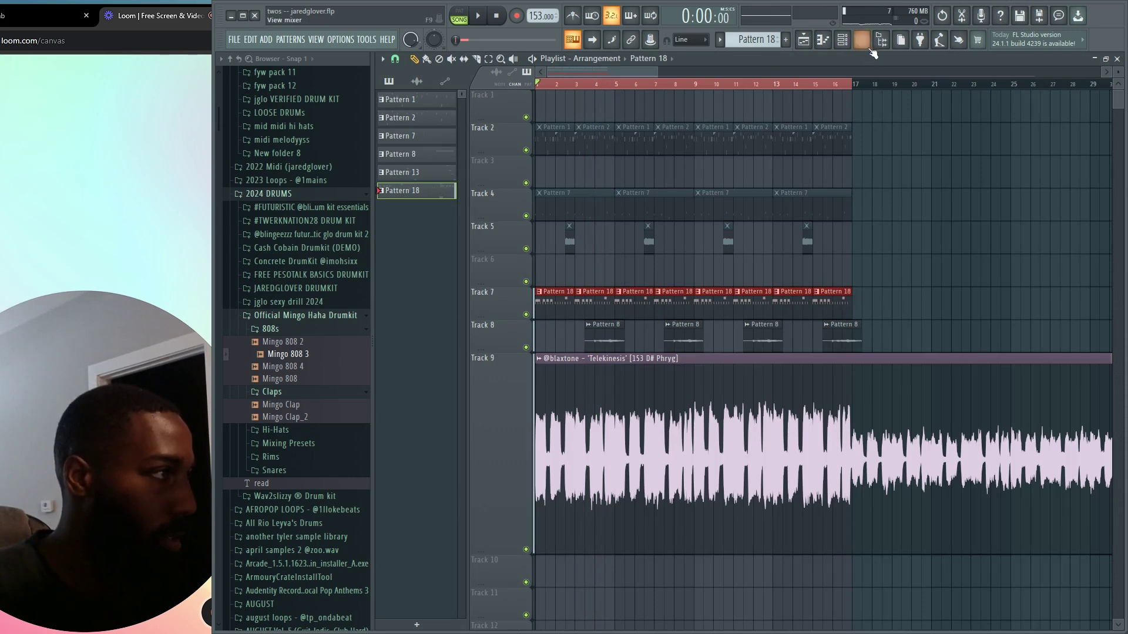
{"action": "left_click", "coordinate": [846, 45]}
{"action": "right_click", "coordinate": [622, 210]}
{"action": "left_click", "coordinate": [790, 211]}
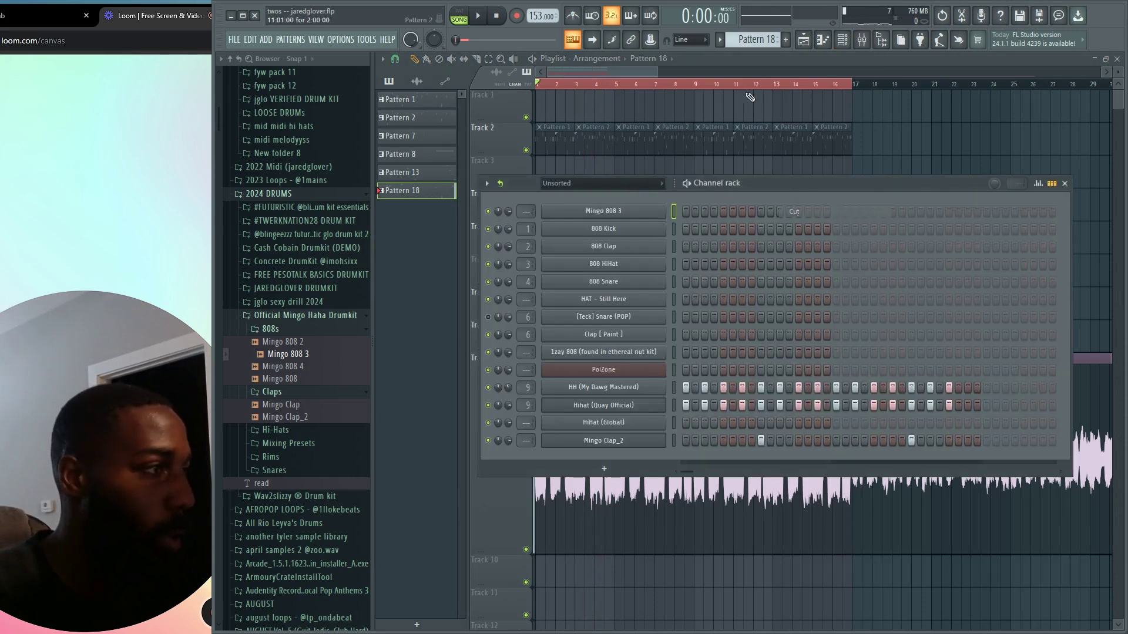
{"action": "left_click", "coordinate": [786, 39]}
{"action": "right_click", "coordinate": [639, 215]}
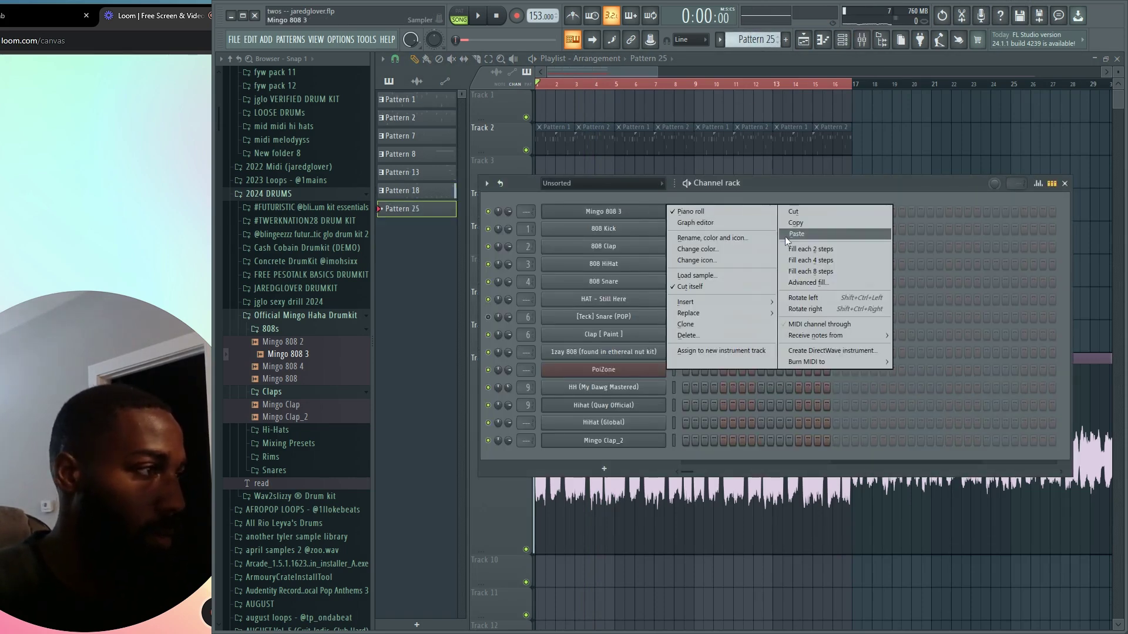
{"action": "left_click", "coordinate": [784, 236]}
Place four 4-bar Pattern 25 clips end to end on Track 6 from bar 1.
{"action": "left_click", "coordinate": [637, 267]}
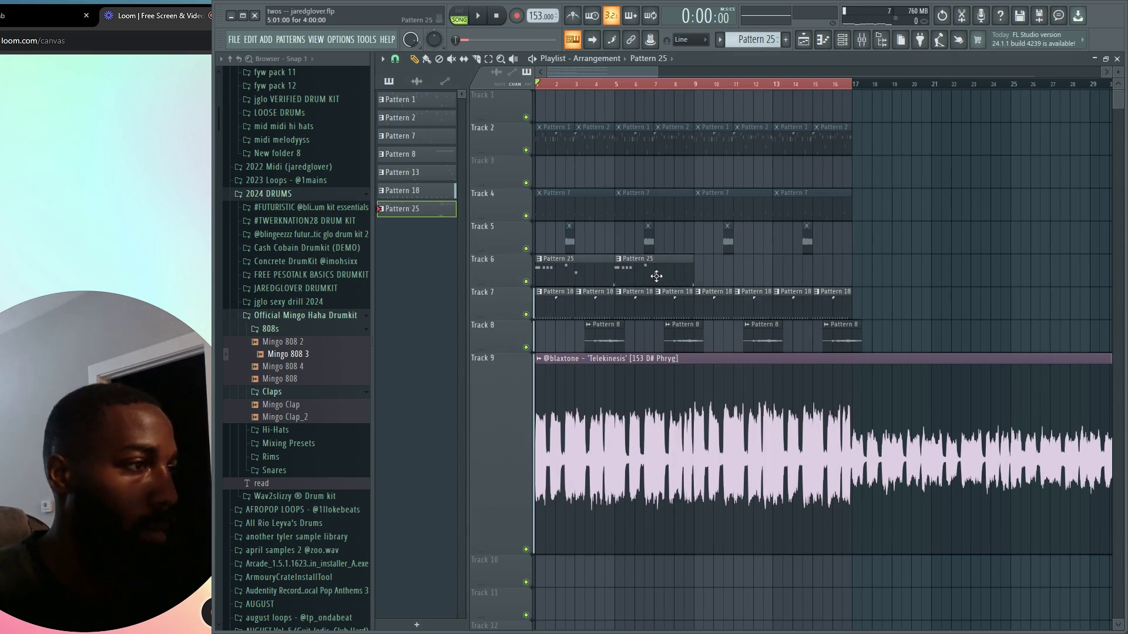
{"action": "left_click_drag", "start_coordinate": [656, 276], "coordinate": [570, 277]}
{"action": "left_click_drag", "start_coordinate": [570, 277], "coordinate": [732, 279]}
Open Pattern 25's 808 notes, set the bar 3 note to C#5 and add C#5 notes on steps 7 and 10 of bar 3.
{"action": "double_click", "coordinate": [724, 281]}
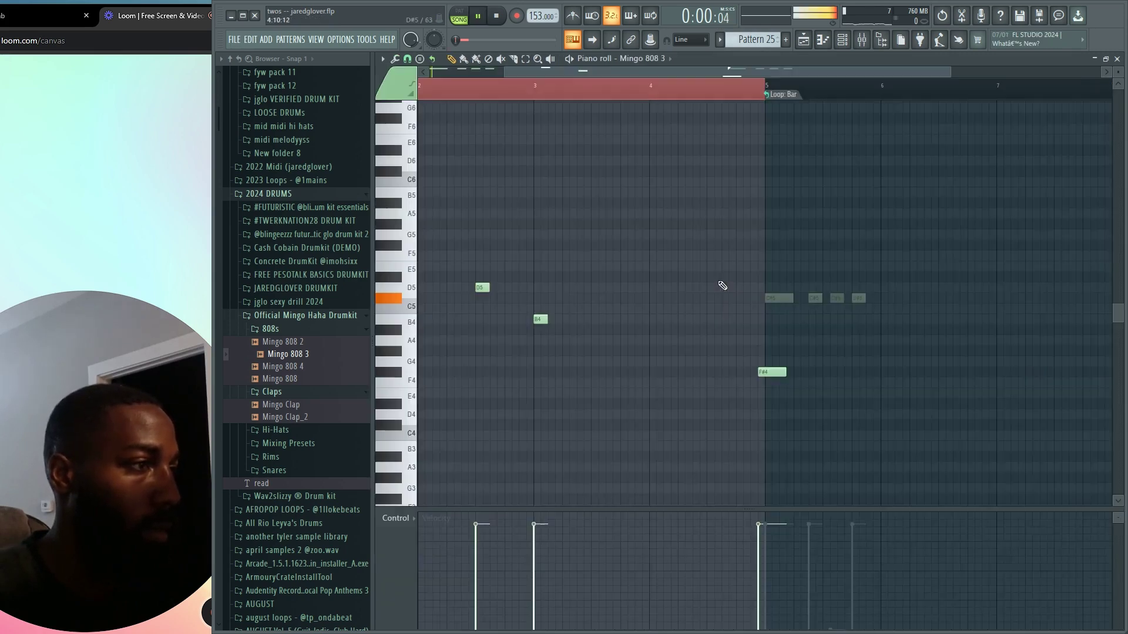
{"action": "key", "text": "space"}
{"action": "scroll", "coordinate": [477, 367], "scroll_direction": "up", "scroll_amount": 2}
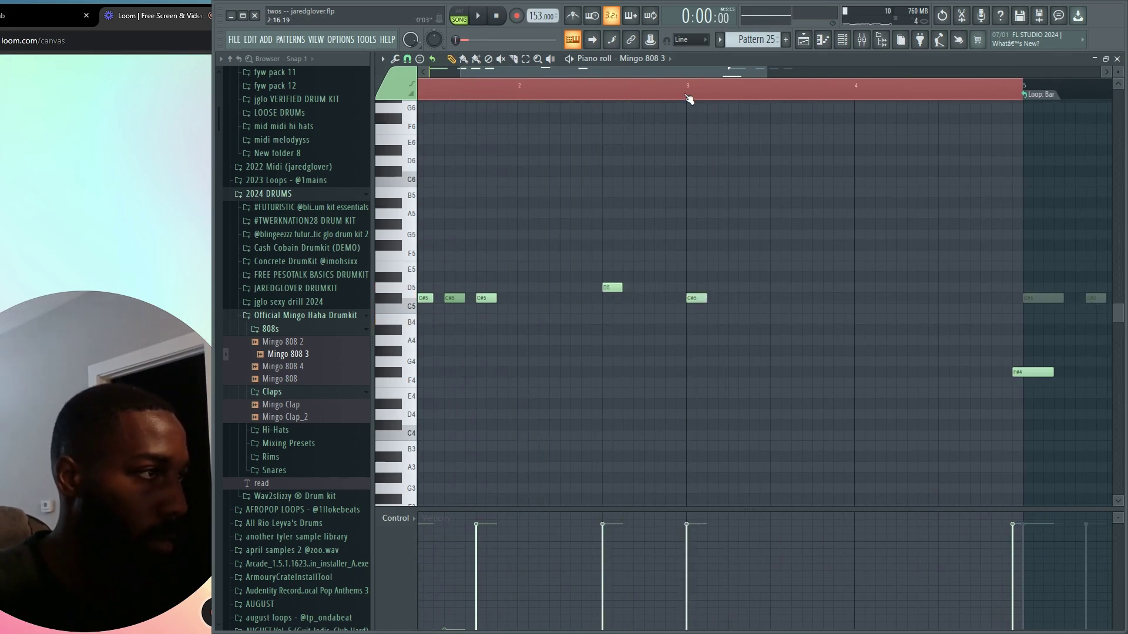
{"action": "left_click", "coordinate": [688, 95]}
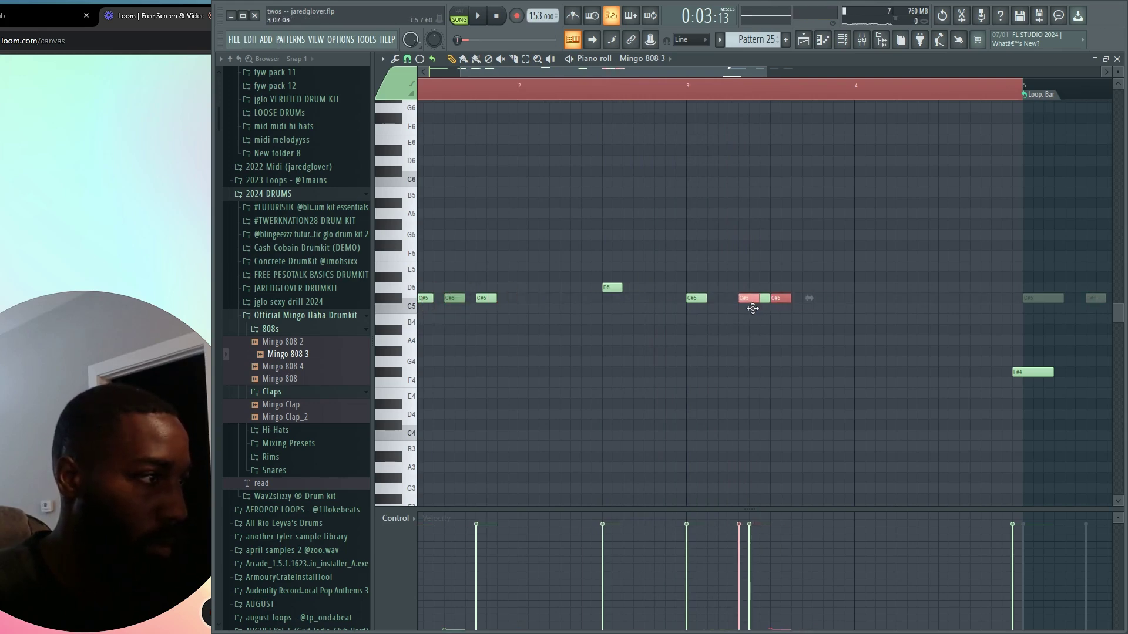
{"action": "left_click", "coordinate": [757, 299]}
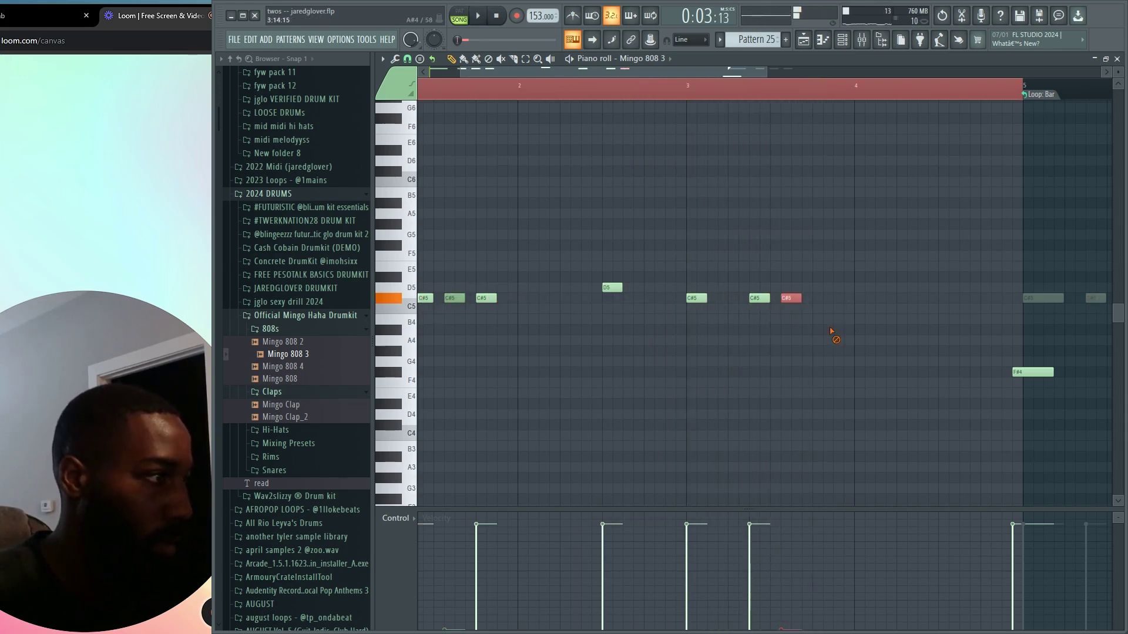
Add a B4 808 note on step 15 of bar 3 and a C#5 note on step 5 of bar 4, and play back from bar 3.
{"action": "key", "text": "space"}
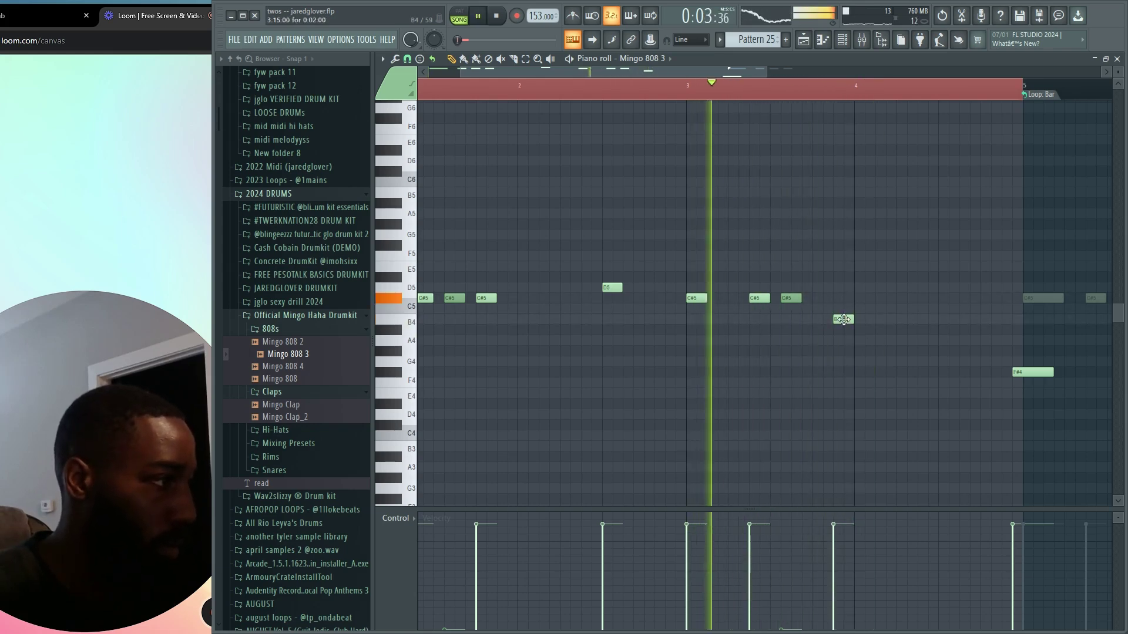
{"action": "left_click", "coordinate": [876, 320]}
{"action": "right_click", "coordinate": [880, 322]}
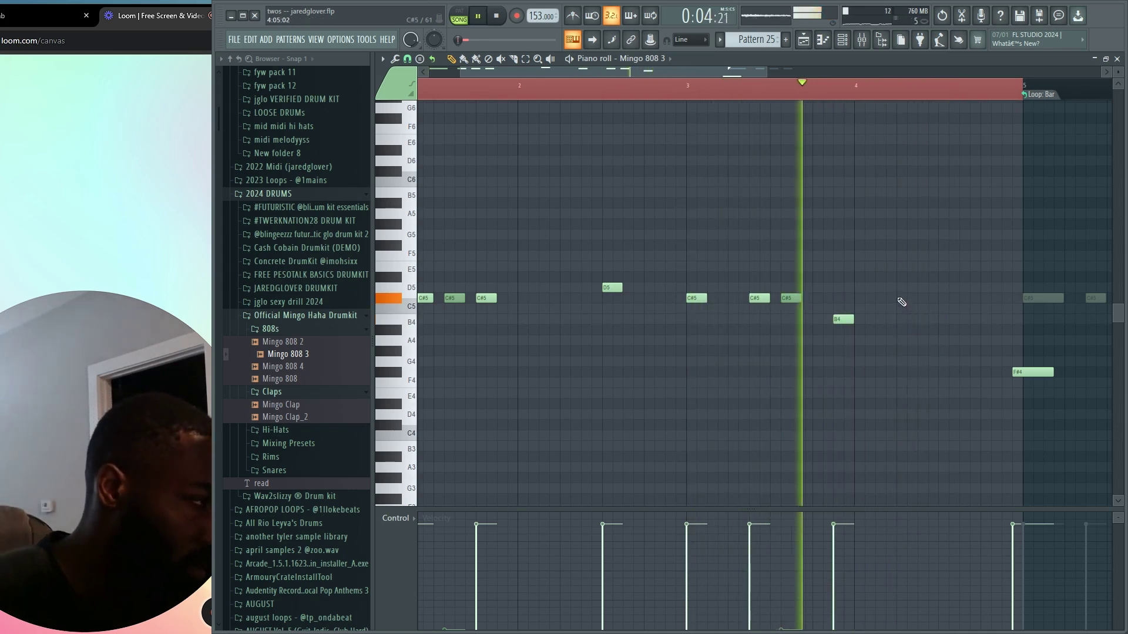
{"action": "left_click", "coordinate": [907, 298]}
{"action": "key", "text": "space"}
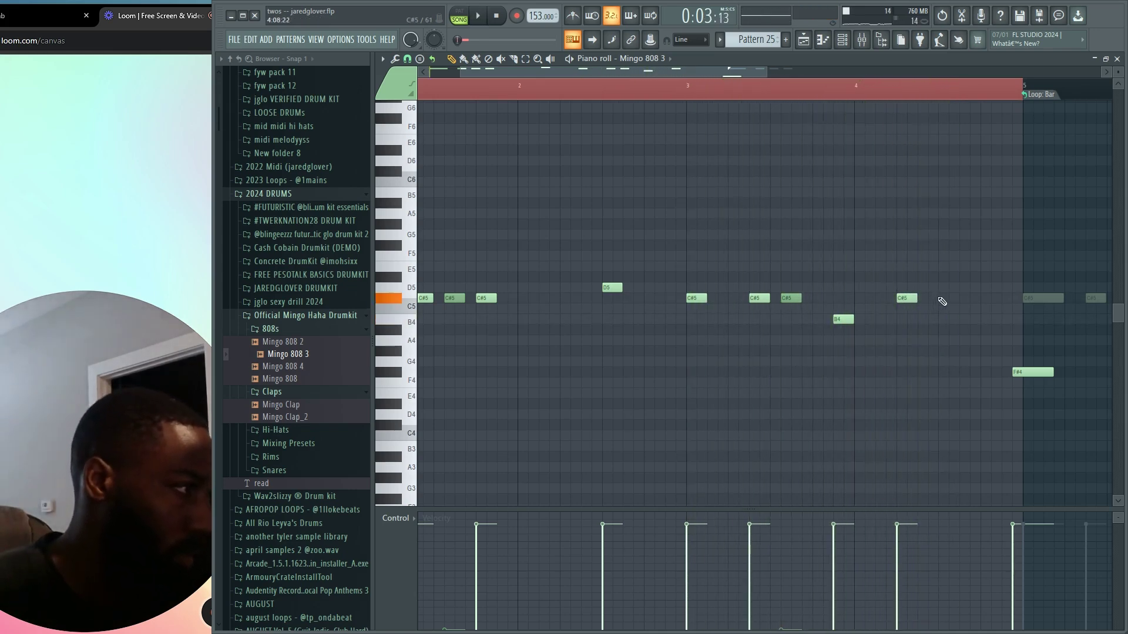
{"action": "key", "text": "space"}
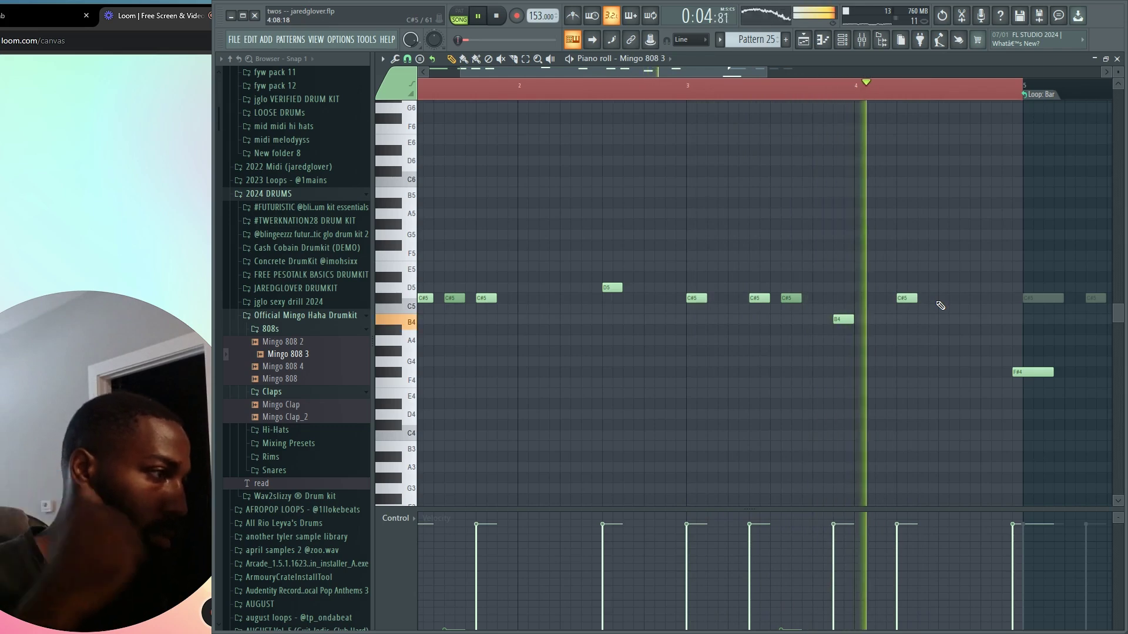
Try a bar 4 ending with 808 notes D5 on step 9, B4 on step 11 and D5 on step 13.
{"action": "key", "text": "space"}
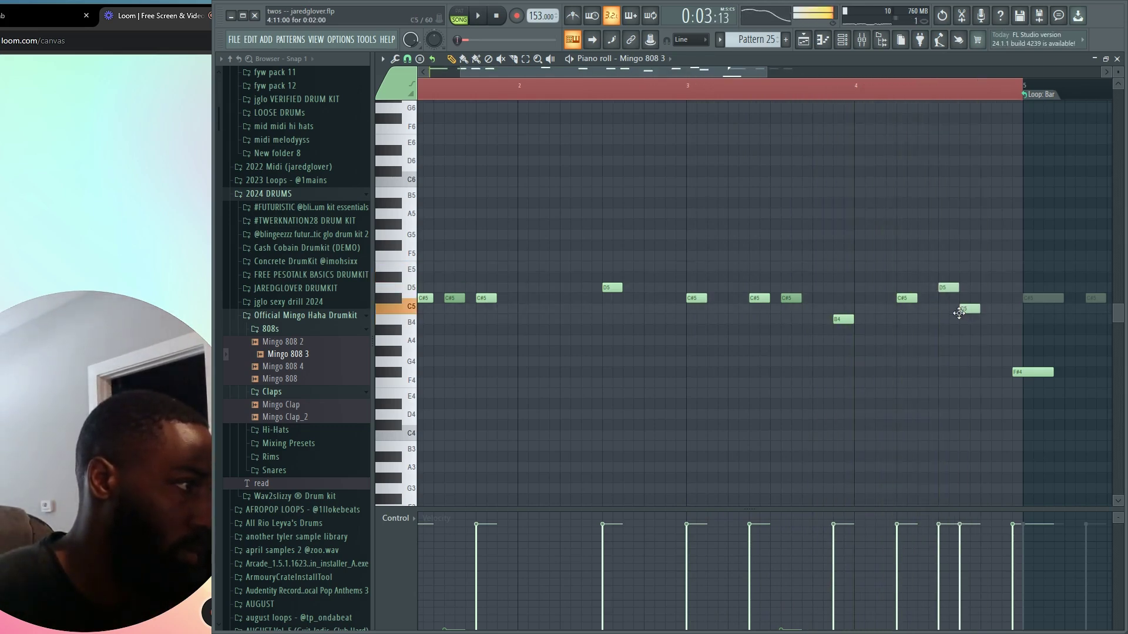
{"action": "key", "text": "space"}
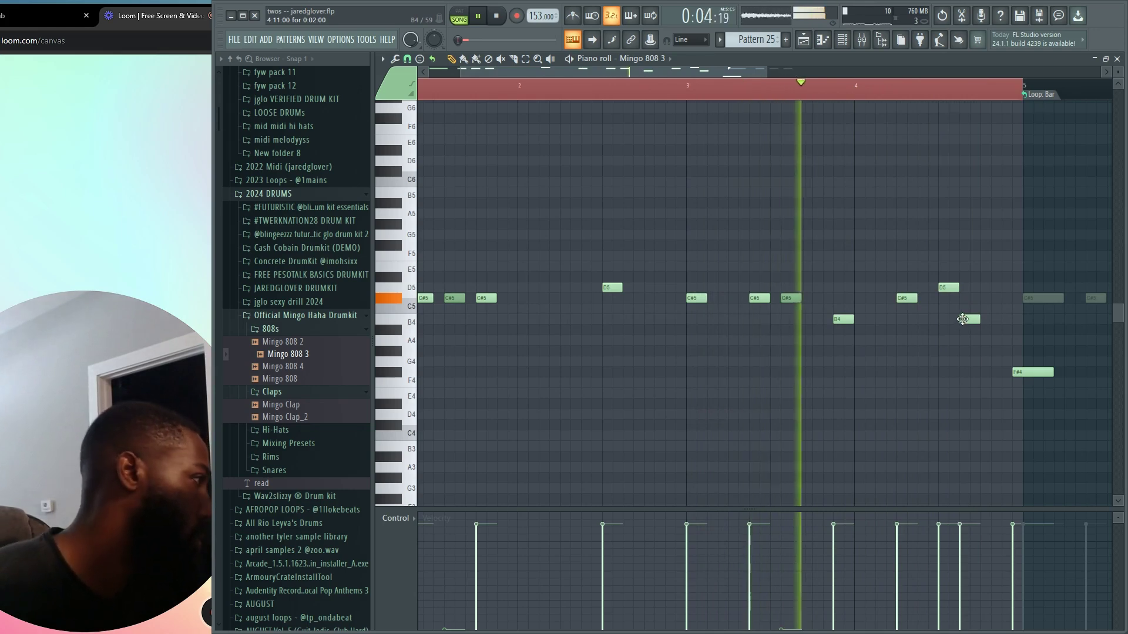
{"action": "key", "text": "space"}
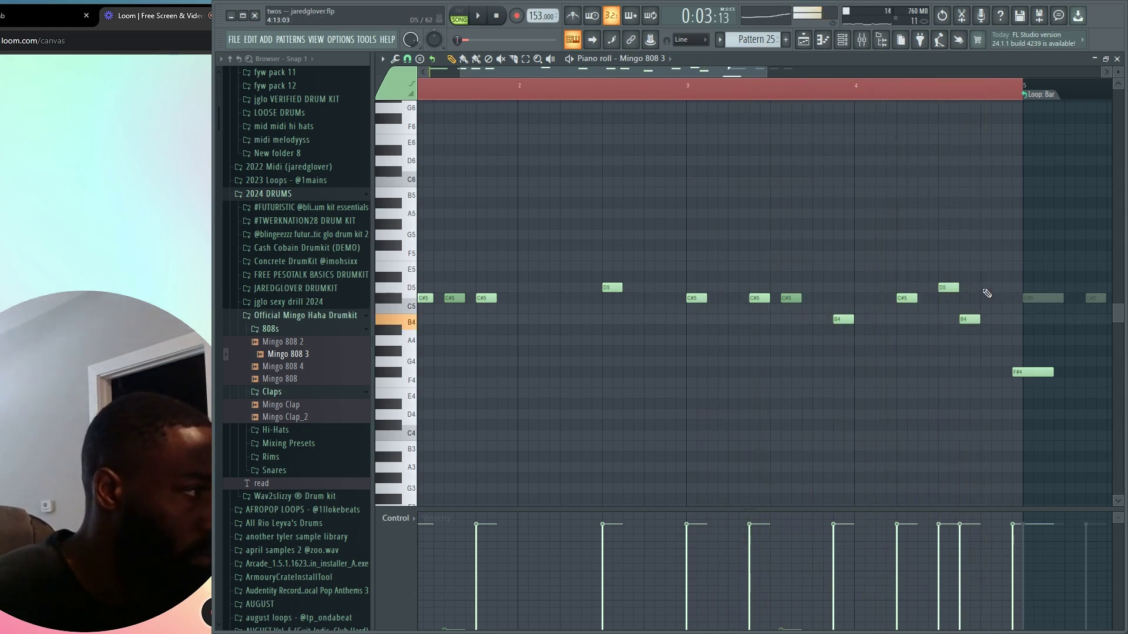
{"action": "left_click", "coordinate": [983, 287]}
{"action": "key", "text": "space"}
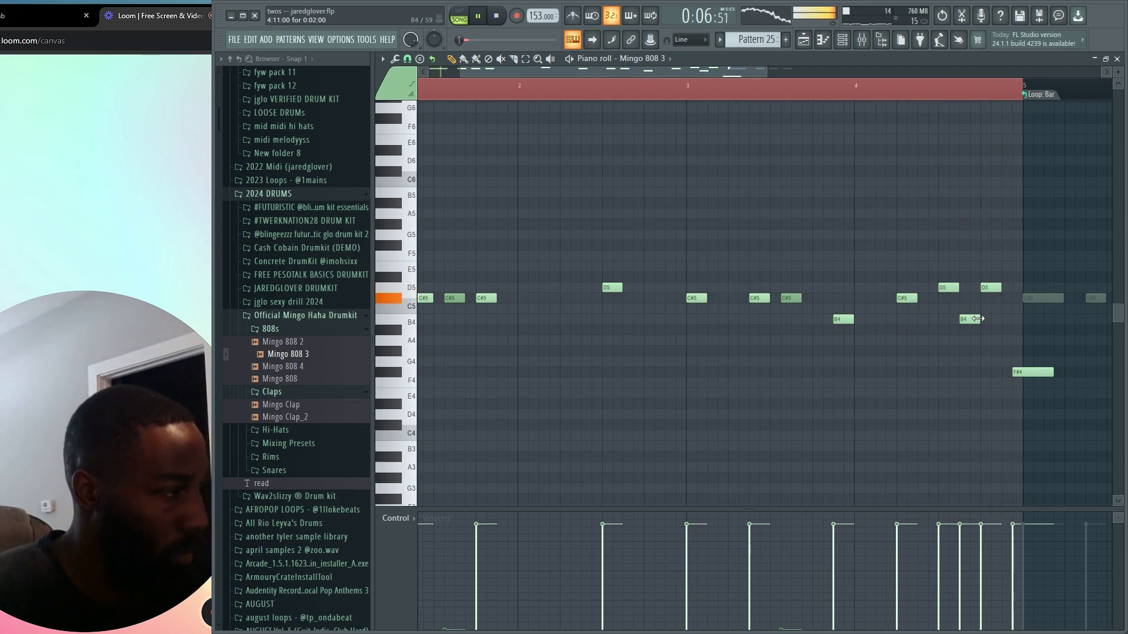
Delete the F#4 note at the end of bar 4 and the B4 and D5 notes on steps 11 and 13, and play back.
{"action": "right_click", "coordinate": [1020, 372]}
{"action": "right_click", "coordinate": [967, 320]}
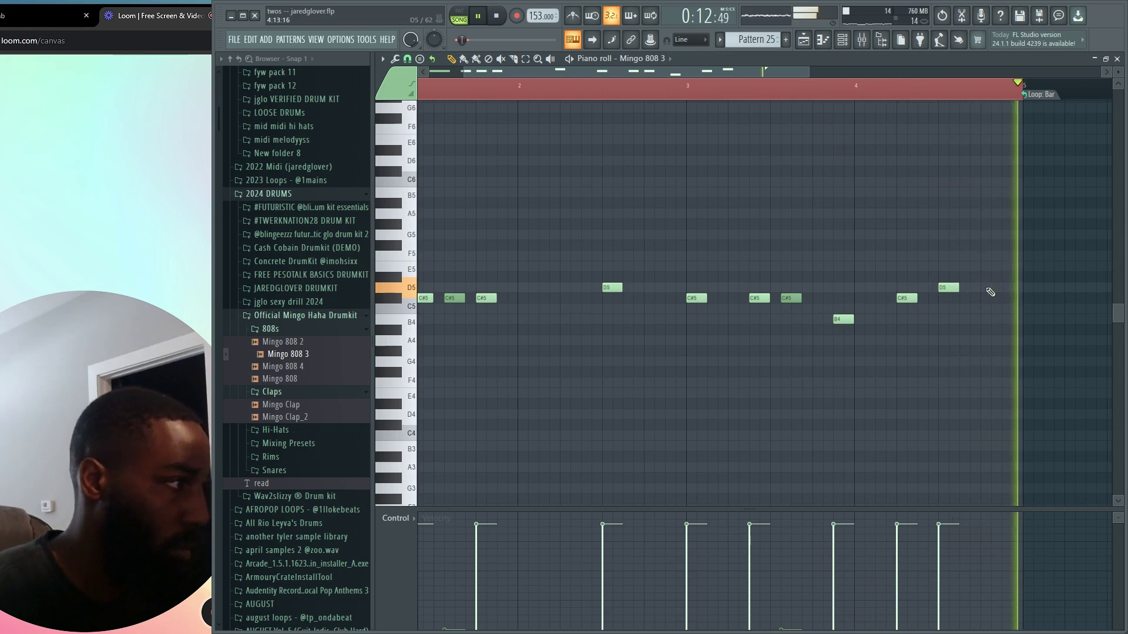
{"action": "right_click", "coordinate": [990, 288]}
{"action": "key", "text": "space"}
{"action": "key", "text": "space"}
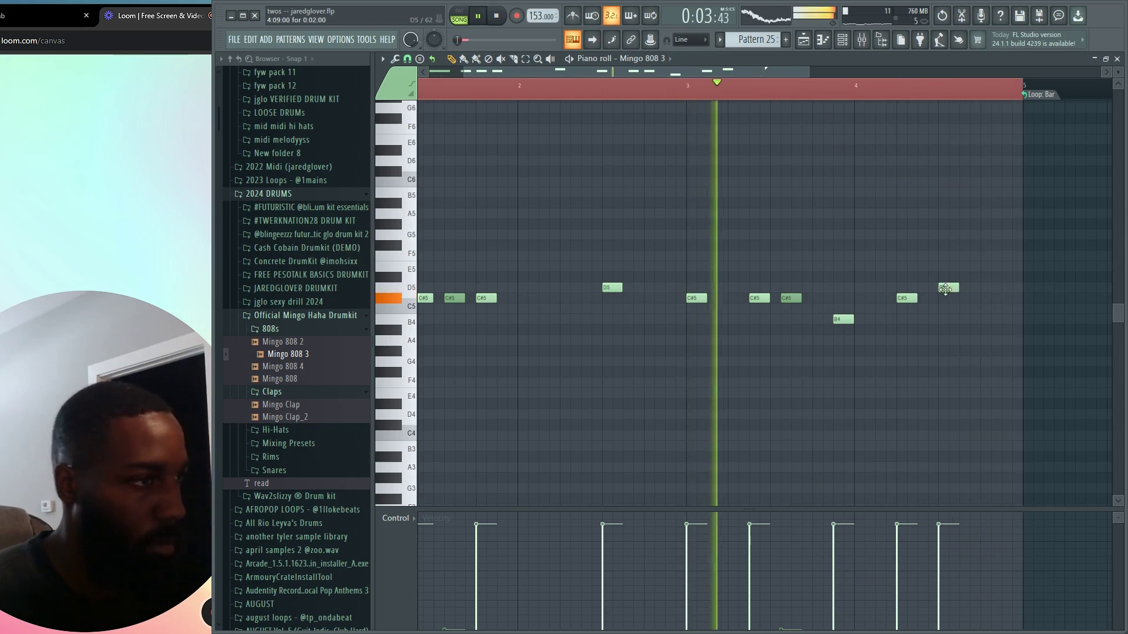
Play the 808 pattern from bar 1 and delete the D5 note on step 9 of bar 4.
{"action": "key", "text": "space"}
{"action": "left_click_drag", "start_coordinate": [514, 88], "coordinate": [331, 160]}
{"action": "key", "text": "space"}
{"action": "key", "text": "XF86AudioRaiseVolume"}
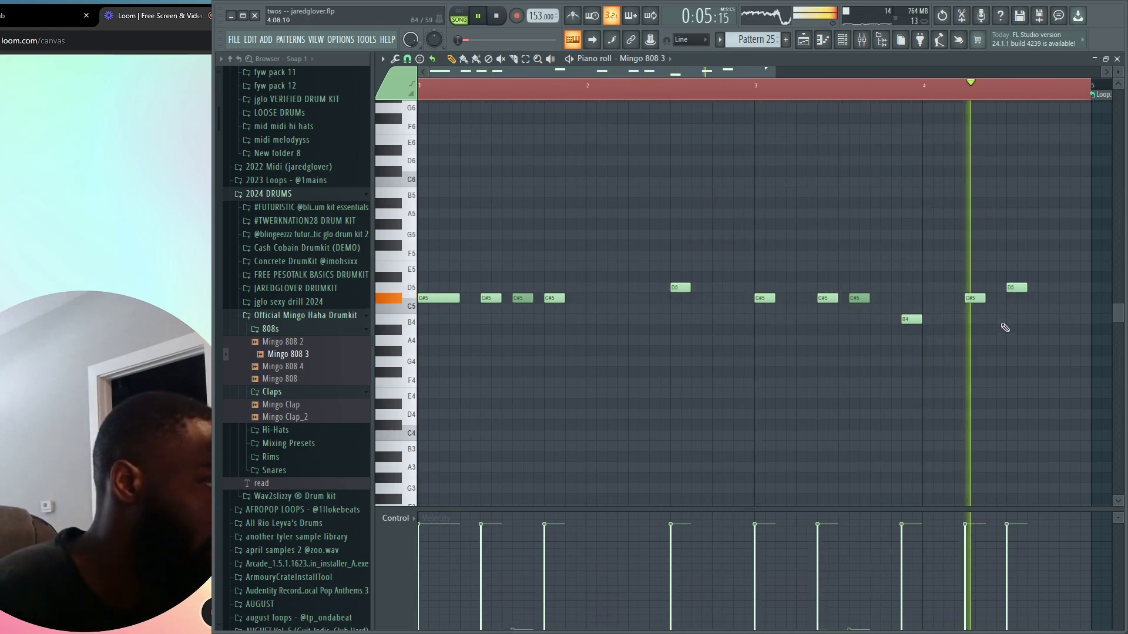
{"action": "right_click", "coordinate": [1016, 289]}
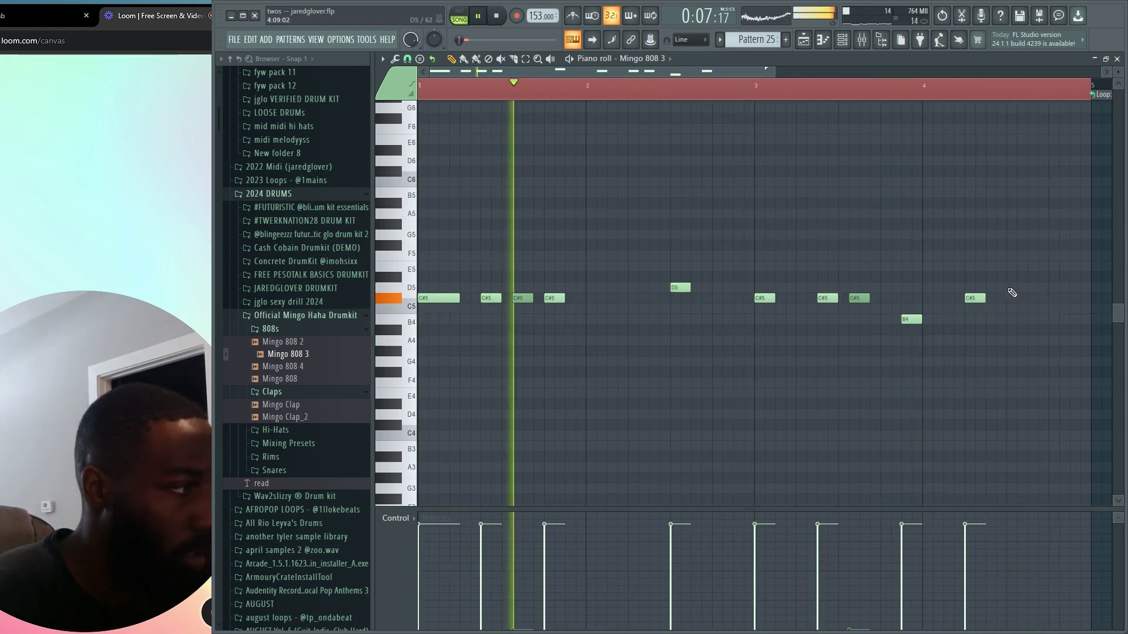
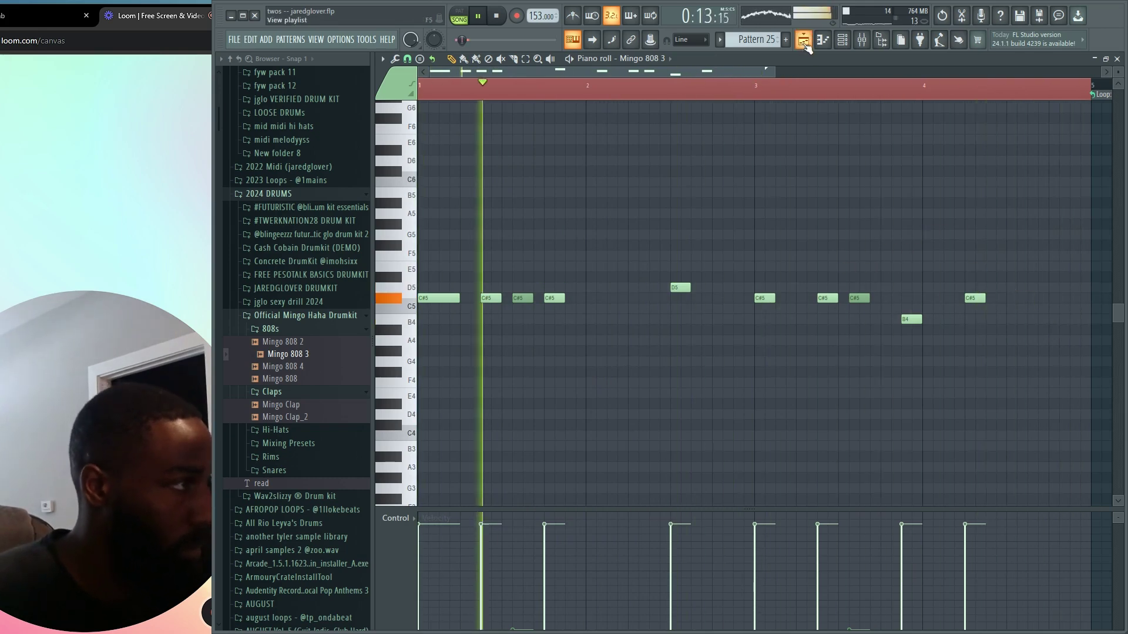
Return to the playlist and make the first Pattern 25 clip on Track 6 unique.
{"action": "key", "text": "F5"}
{"action": "left_click", "coordinate": [536, 259]}
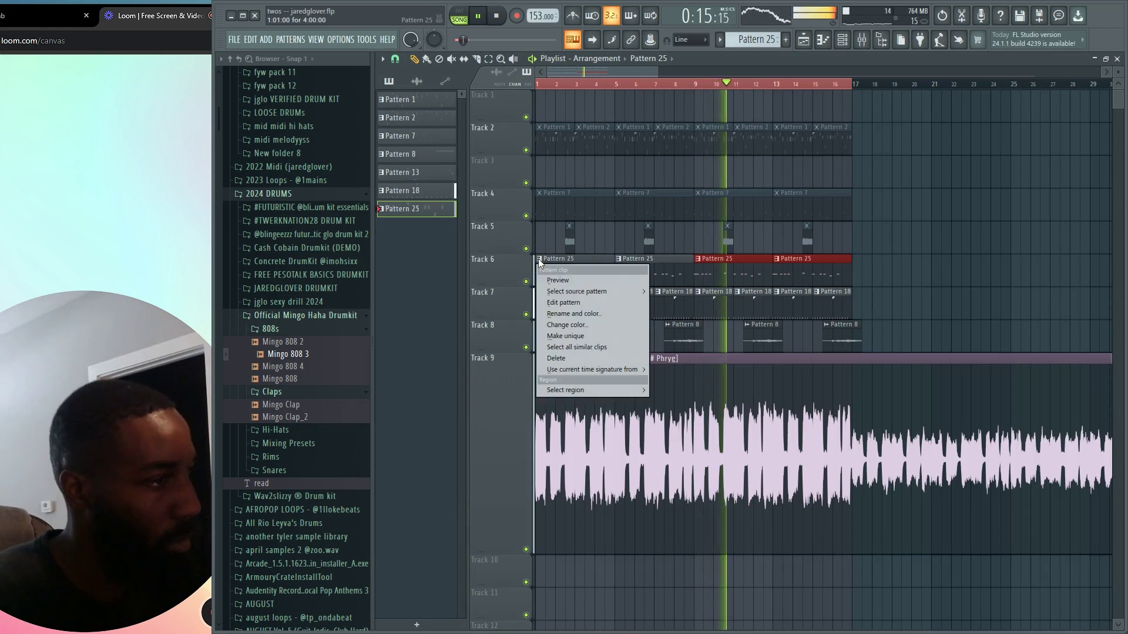
{"action": "left_click", "coordinate": [584, 335]}
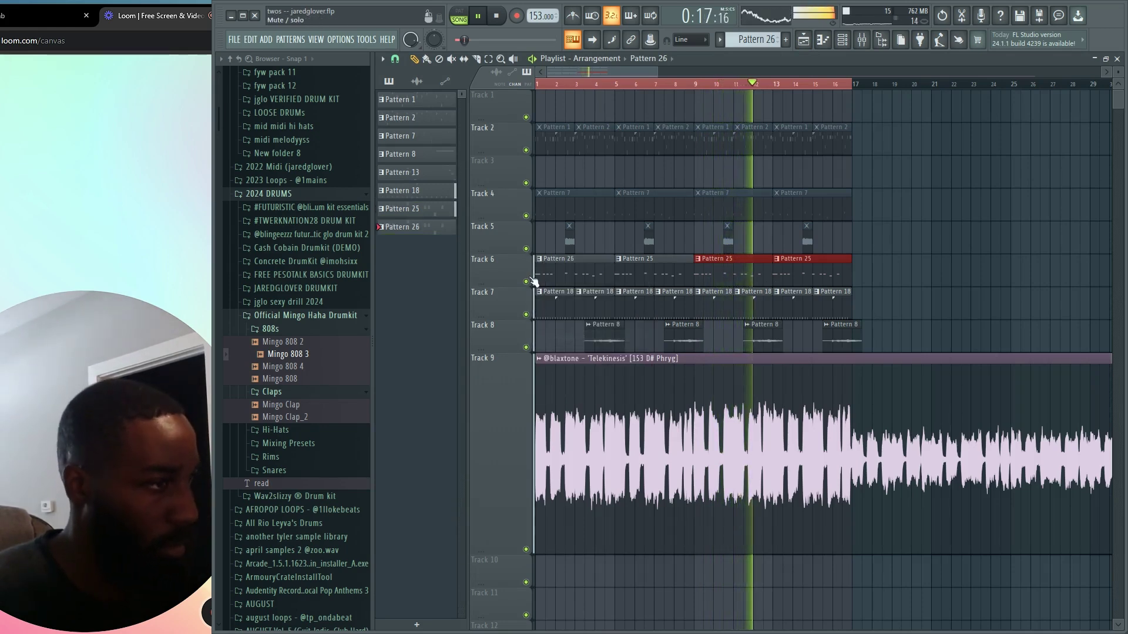
Insert a new track above the 808 clips, move the three Pattern 25 clips onto it starting at bar 5, and mute them.
{"action": "right_click", "coordinate": [506, 259]}
{"action": "left_click", "coordinate": [530, 471]}
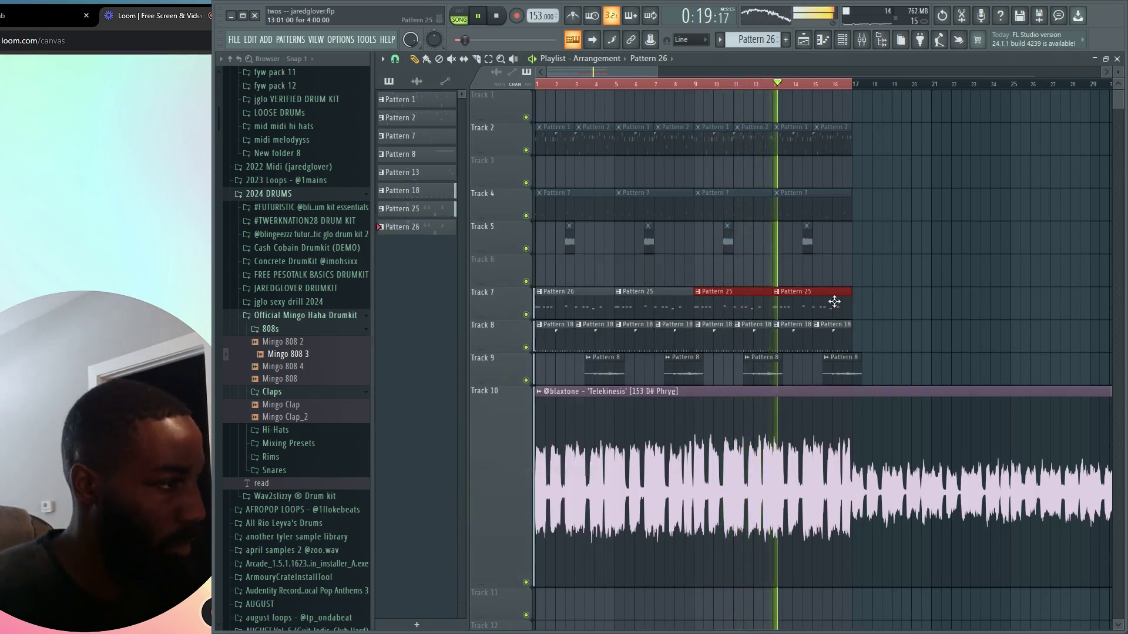
{"action": "left_click_drag", "start_coordinate": [633, 302], "coordinate": [654, 264]}
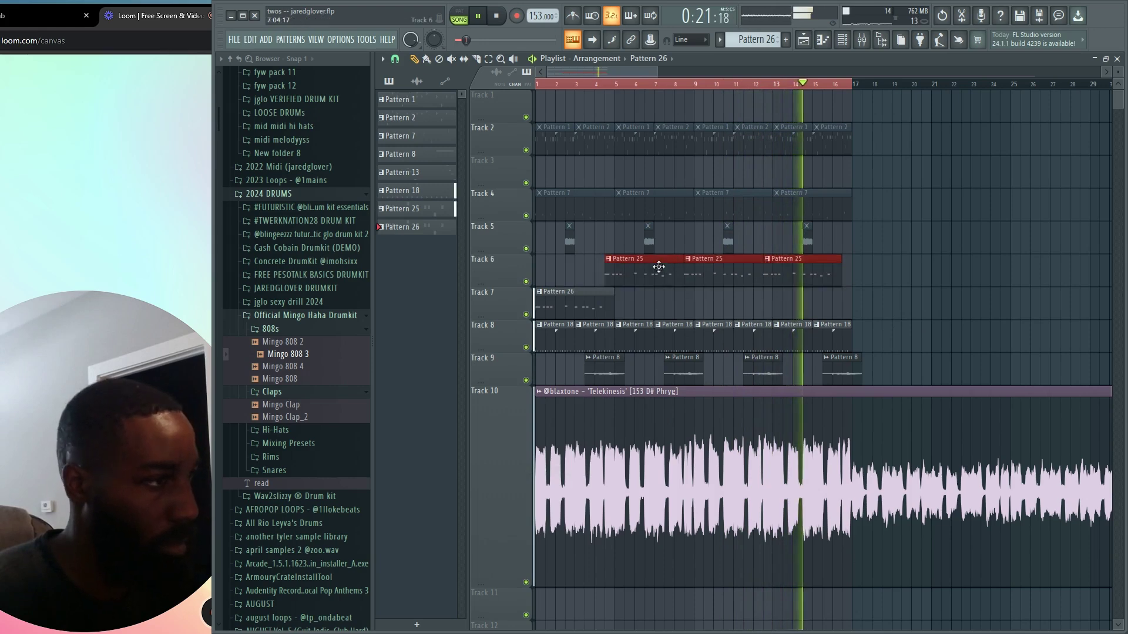
{"action": "left_click", "coordinate": [451, 58]}
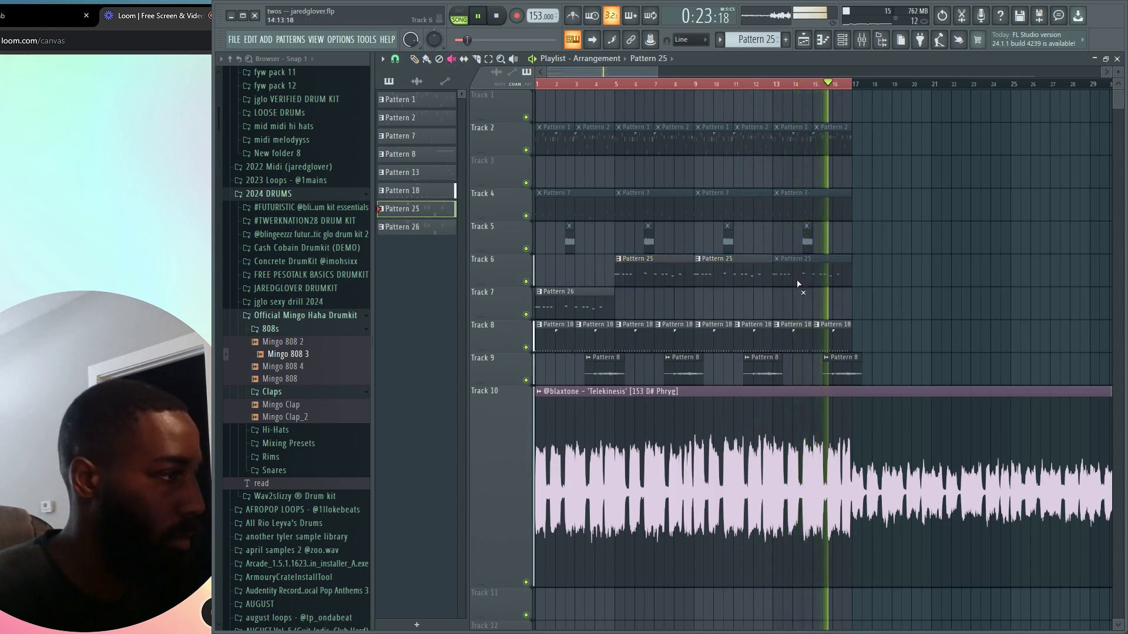
Extend the 808 part on Track 7 with further Pattern 26 clips following the first one.
{"action": "left_click", "coordinate": [414, 59]}
{"action": "left_click", "coordinate": [622, 306]}
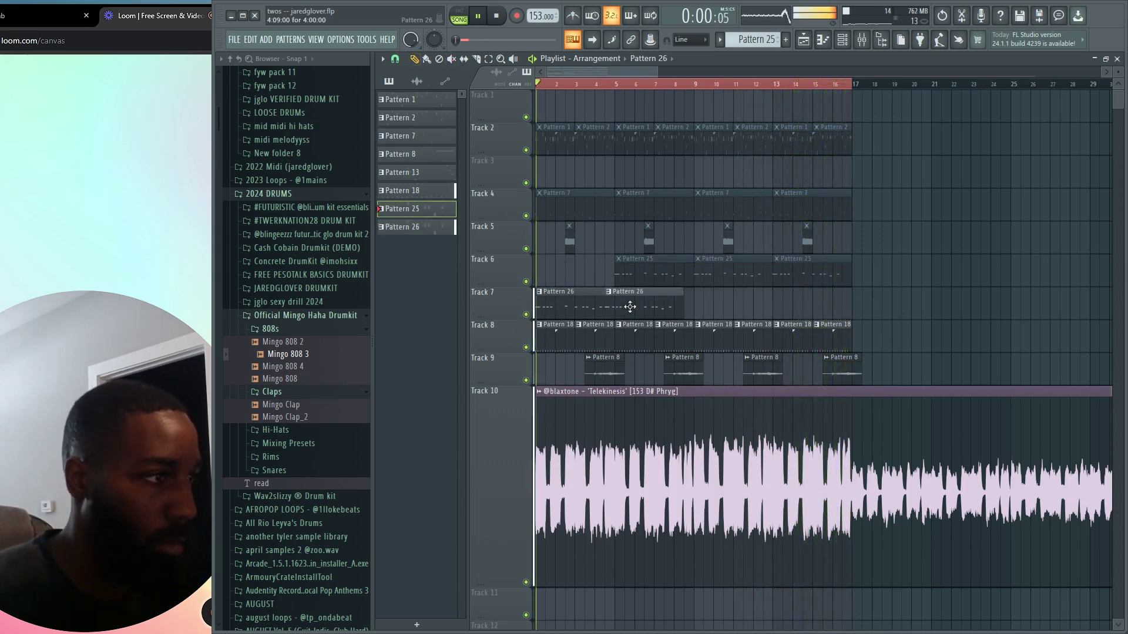
{"action": "left_click_drag", "start_coordinate": [638, 310], "coordinate": [736, 321]}
Open Pattern 26's 808 notes in the piano roll and play them back.
{"action": "double_click", "coordinate": [725, 314]}
{"action": "key", "text": "space"}
{"action": "key", "text": "space"}
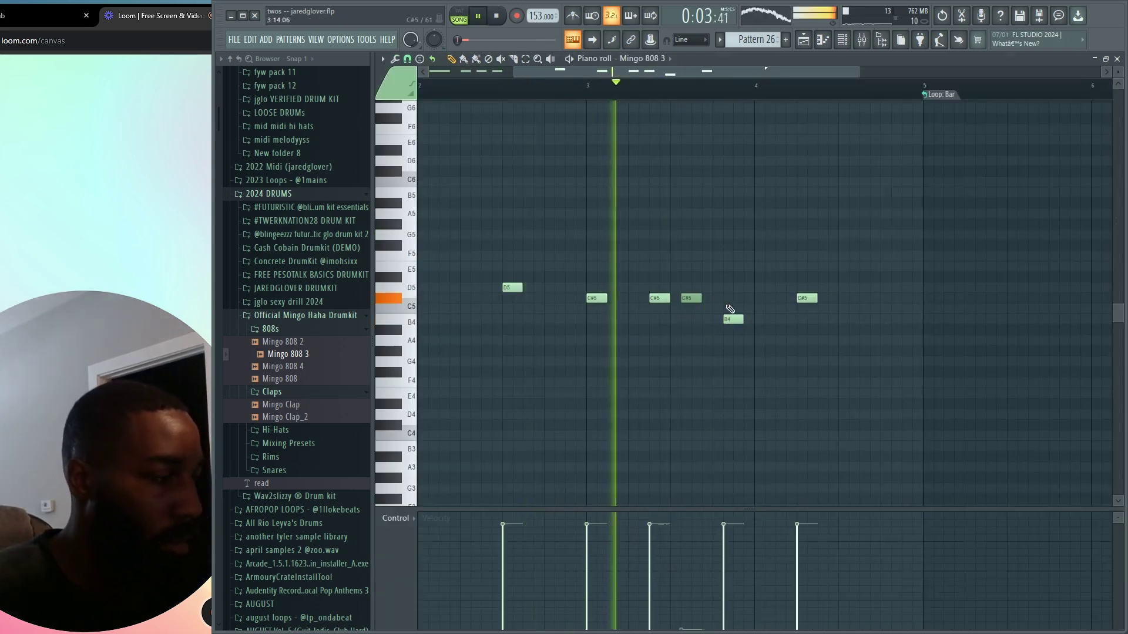
Move bar 3's B4 note to step 13 and fill bar 4 with B4, C#5 and D5 notes on steps 3, 5 and 9.
{"action": "left_click_drag", "start_coordinate": [737, 319], "coordinate": [728, 320]}
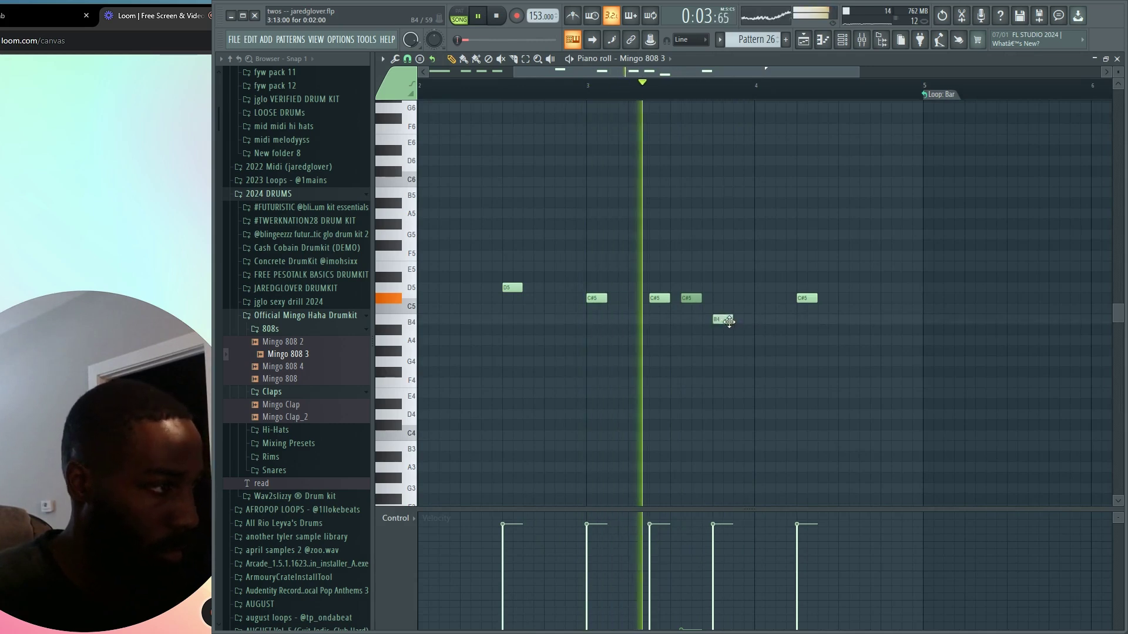
{"action": "left_click", "coordinate": [781, 321]}
{"action": "key", "text": "space"}
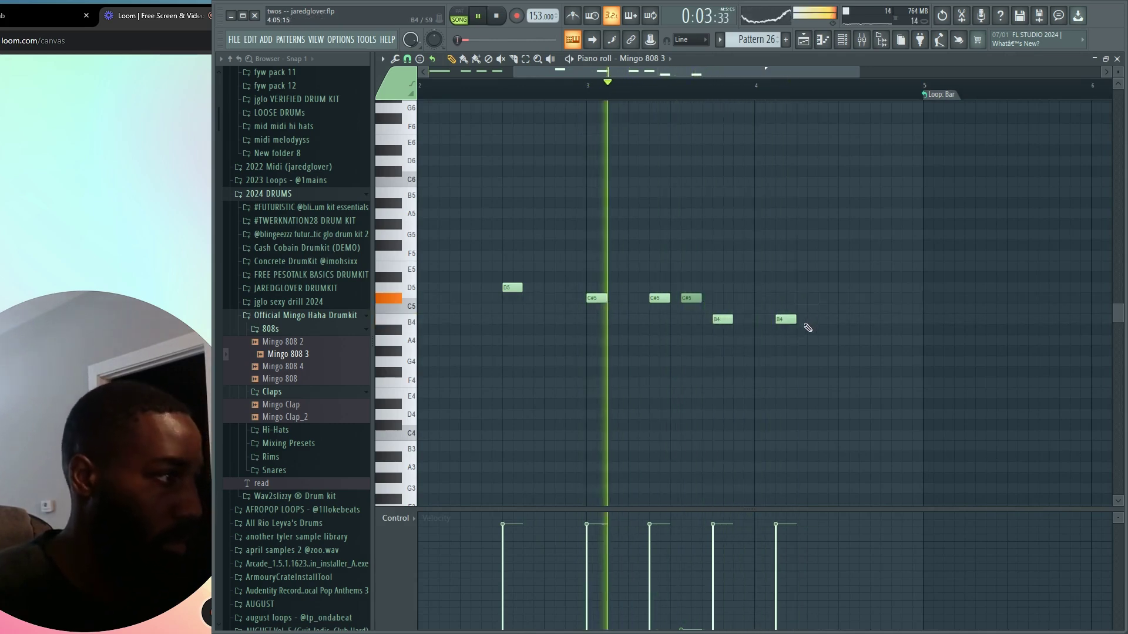
{"action": "left_click", "coordinate": [804, 319]}
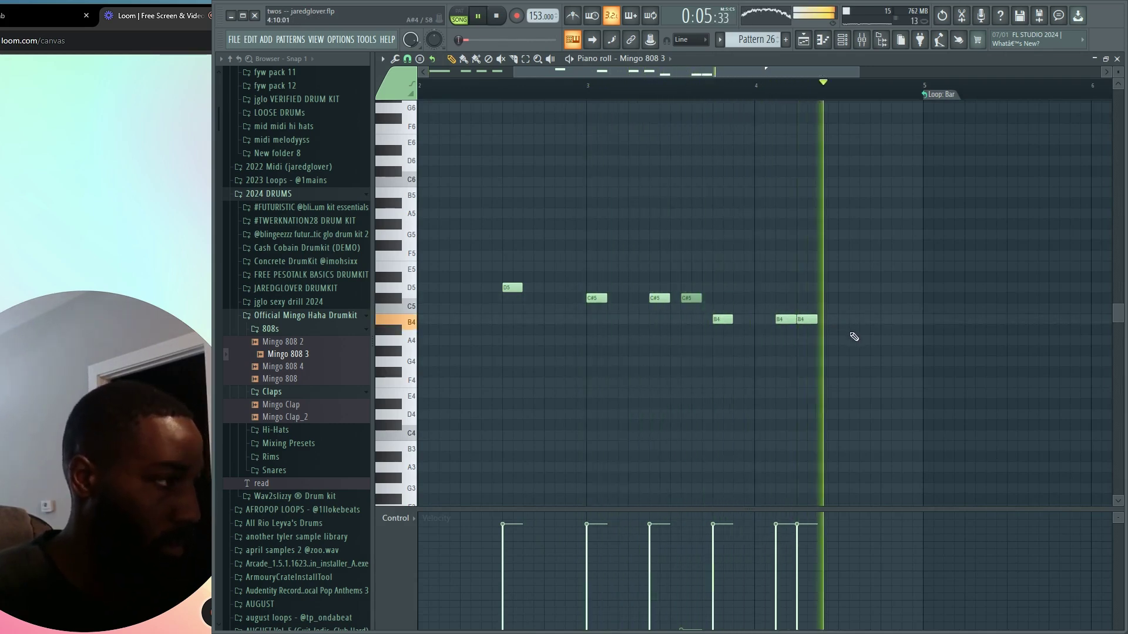
{"action": "left_click_drag", "start_coordinate": [805, 319], "coordinate": [806, 298]}
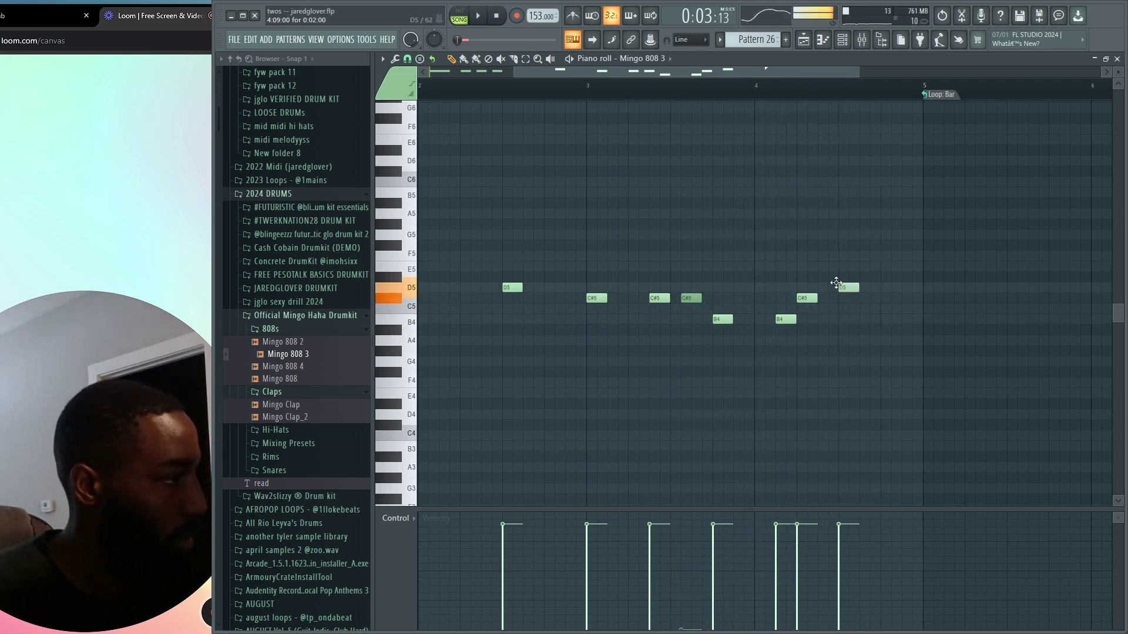
{"action": "key", "text": "space"}
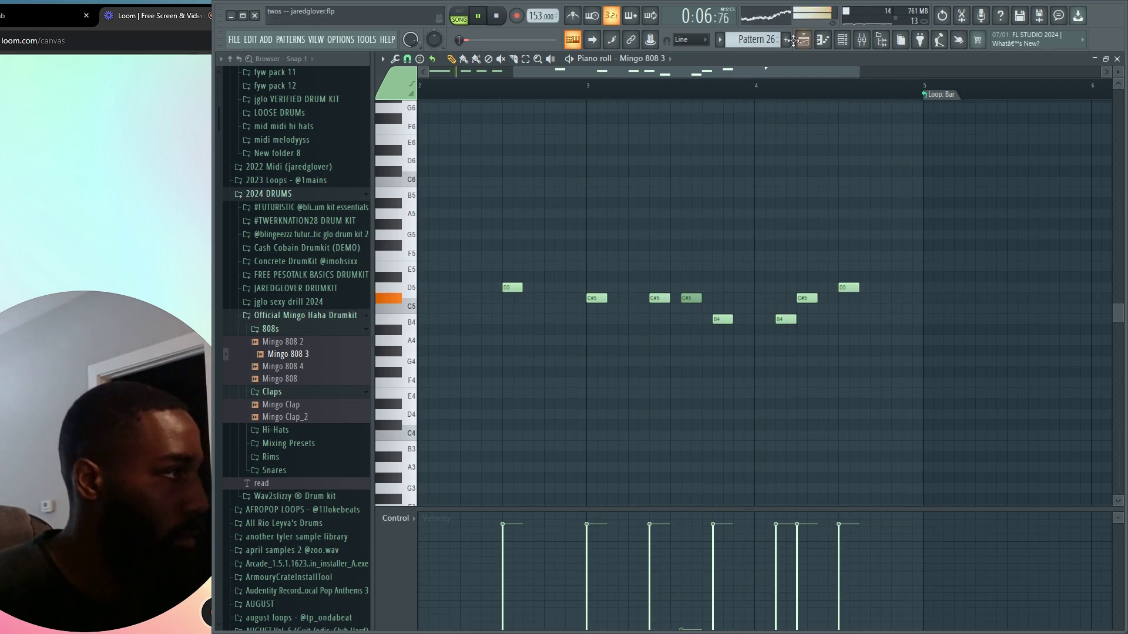
In Pattern 26, move the last C#5 note of bar 1 to step 15 and add a C#5 note on step 5 of bar 2.
{"action": "left_click", "coordinate": [803, 40]}
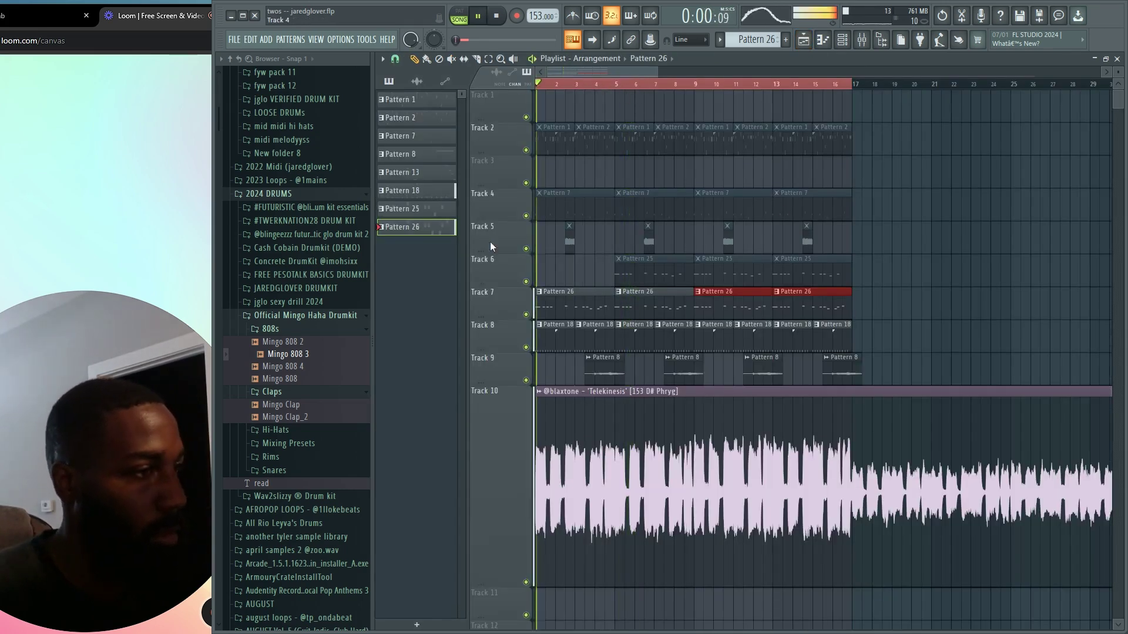
{"action": "double_click", "coordinate": [589, 308]}
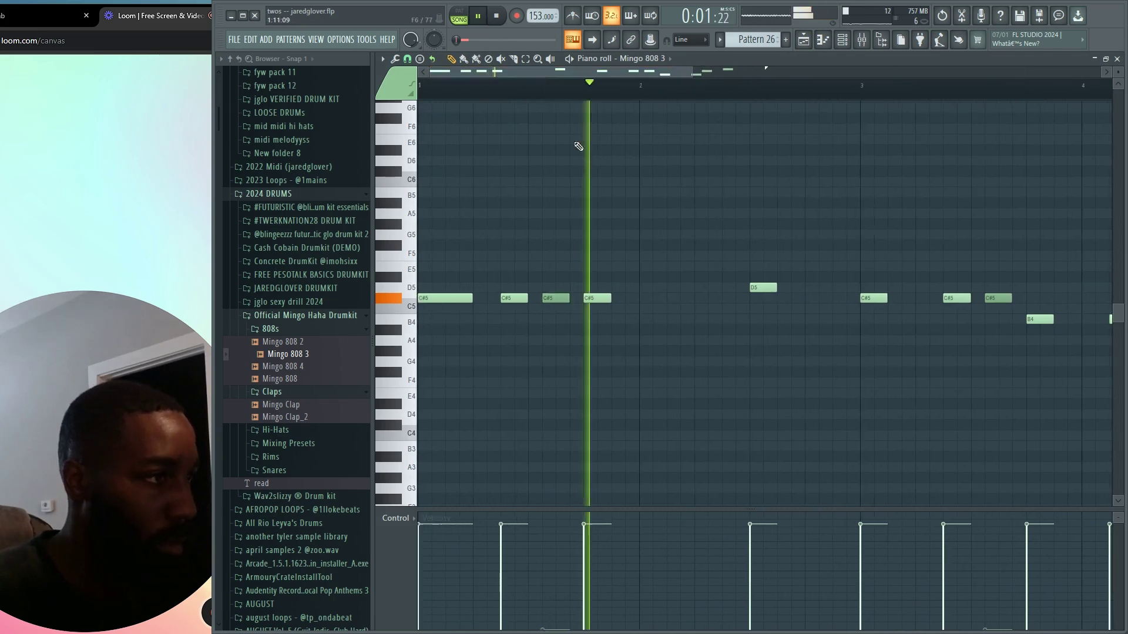
{"action": "right_click", "coordinate": [599, 300]}
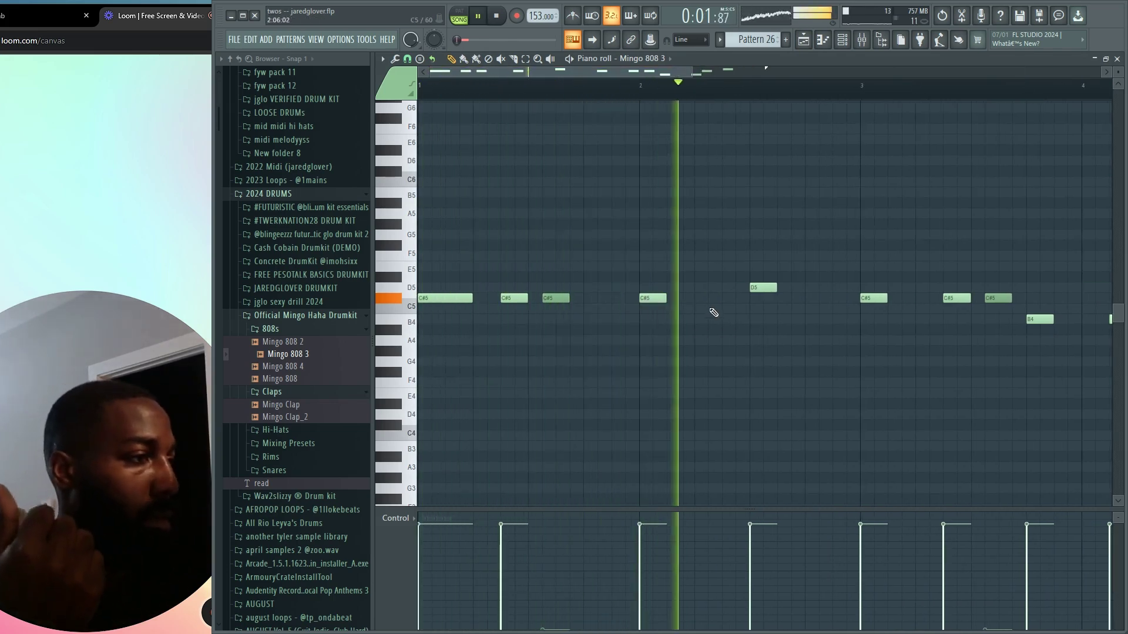
{"action": "left_click", "coordinate": [616, 301]}
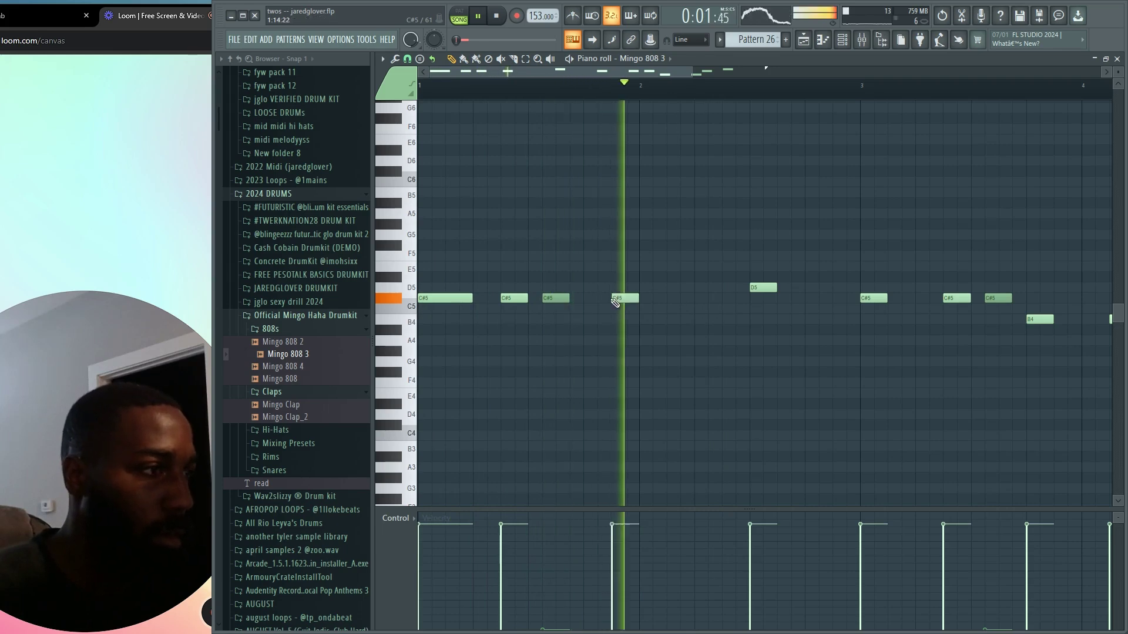
{"action": "key", "text": "space"}
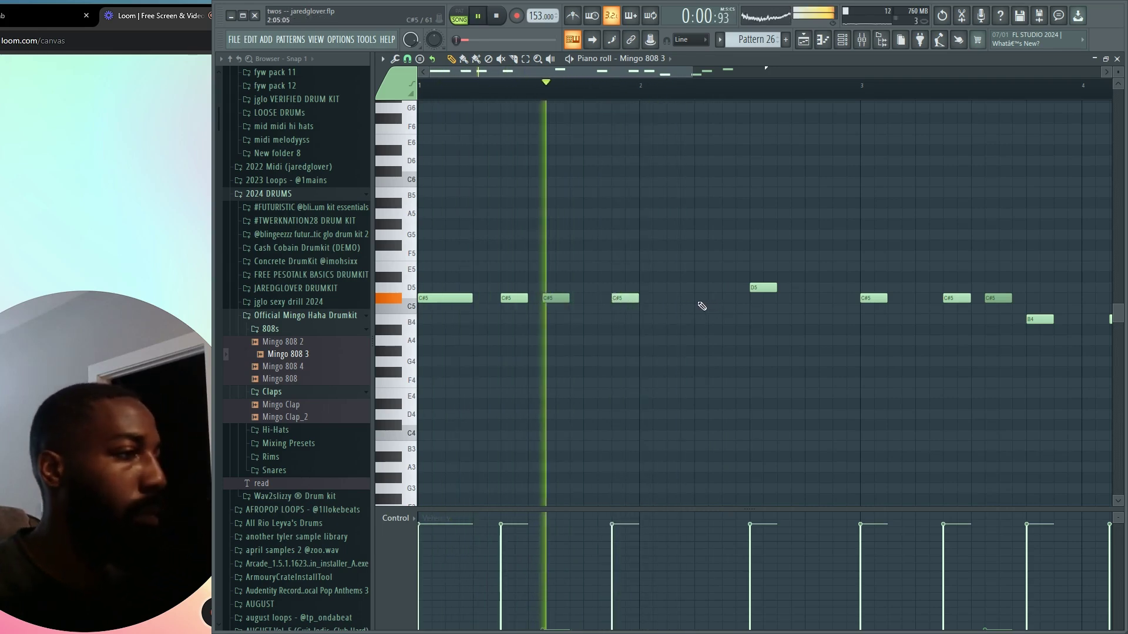
{"action": "left_click", "coordinate": [698, 298]}
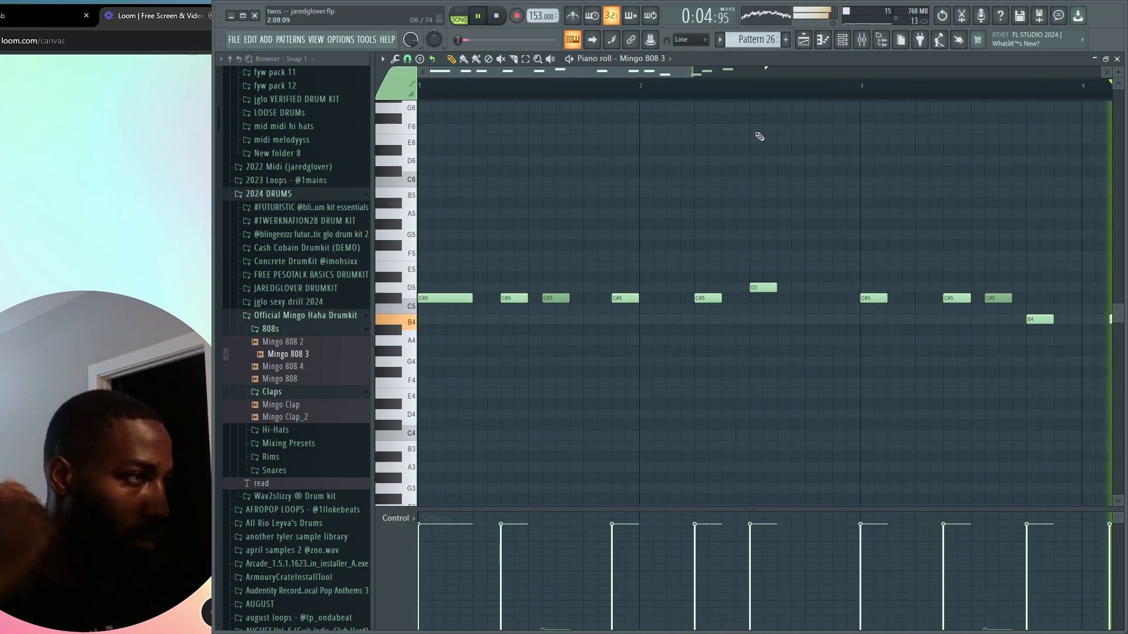
Move the B4 note in bar 3 to step 15 and delete the B4 note in bar 4.
{"action": "left_click_drag", "start_coordinate": [667, 71], "coordinate": [689, 74]}
{"action": "left_click_drag", "start_coordinate": [991, 319], "coordinate": [1018, 319]}
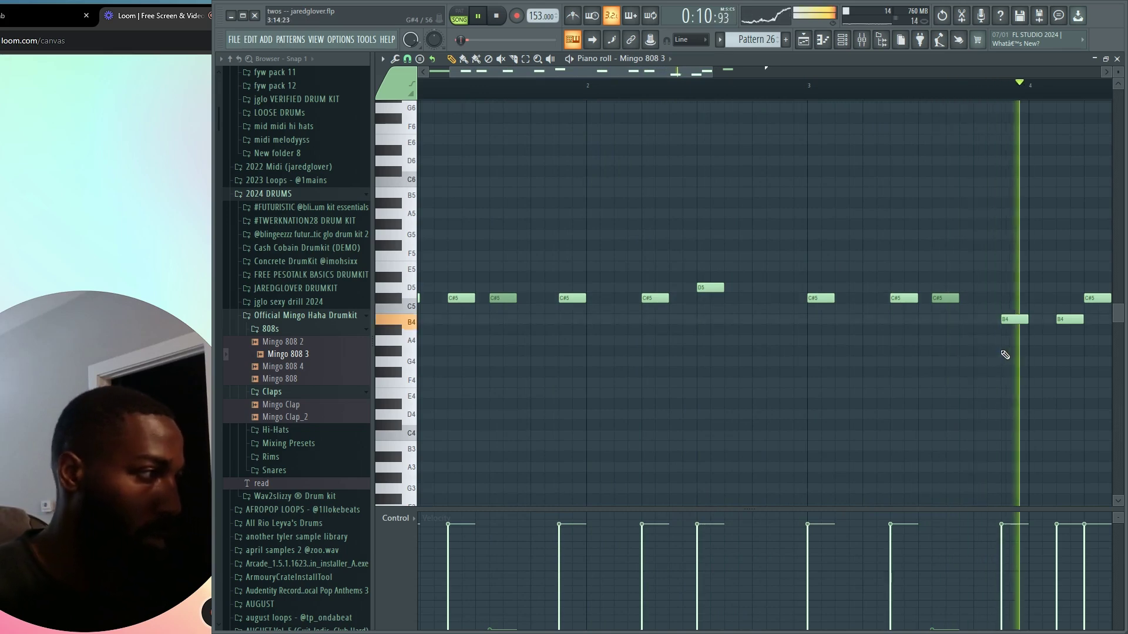
{"action": "scroll", "coordinate": [992, 355], "scroll_direction": "down", "scroll_amount": 2}
{"action": "right_click", "coordinate": [973, 320]}
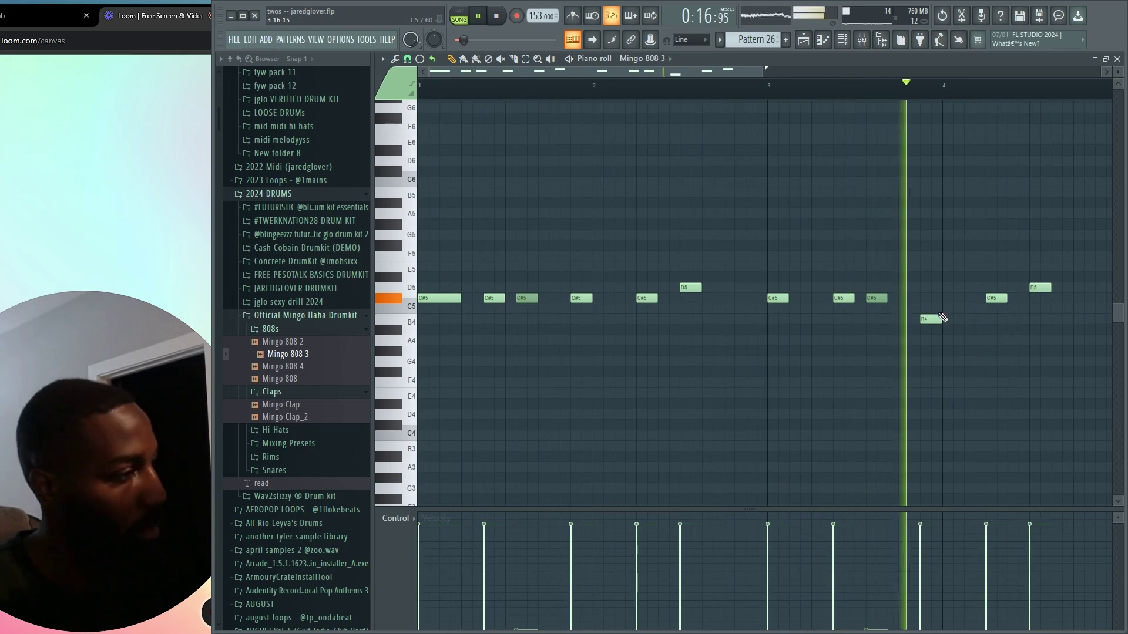
{"action": "scroll", "coordinate": [972, 380], "scroll_direction": "down", "scroll_amount": 1}
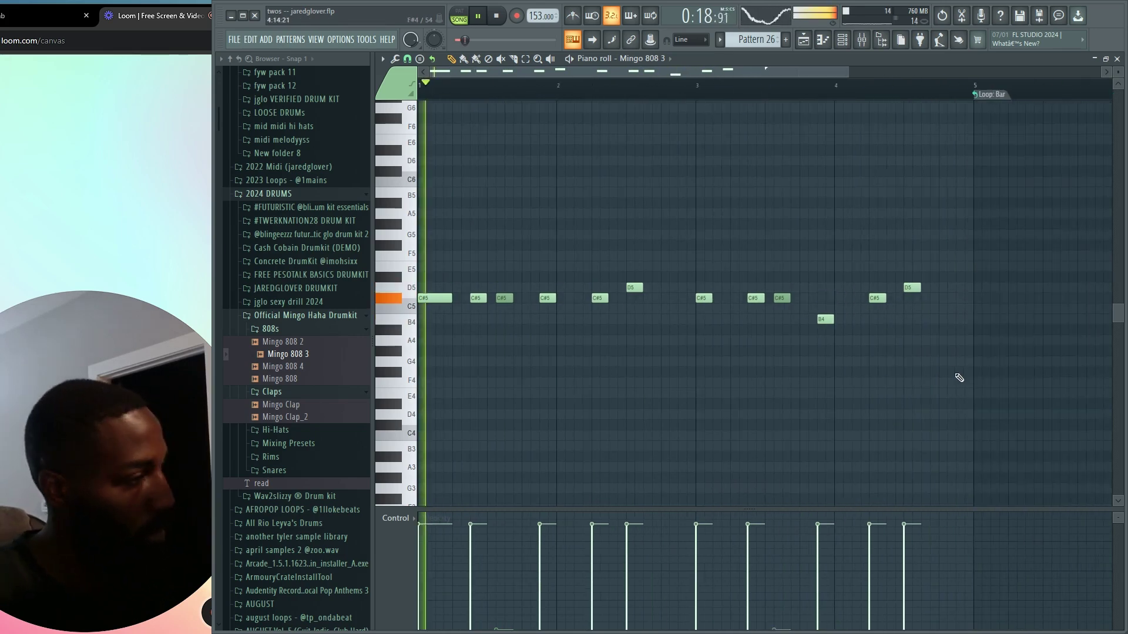
Return to the playlist and check the levels in the mixer.
{"action": "left_click", "coordinate": [803, 40]}
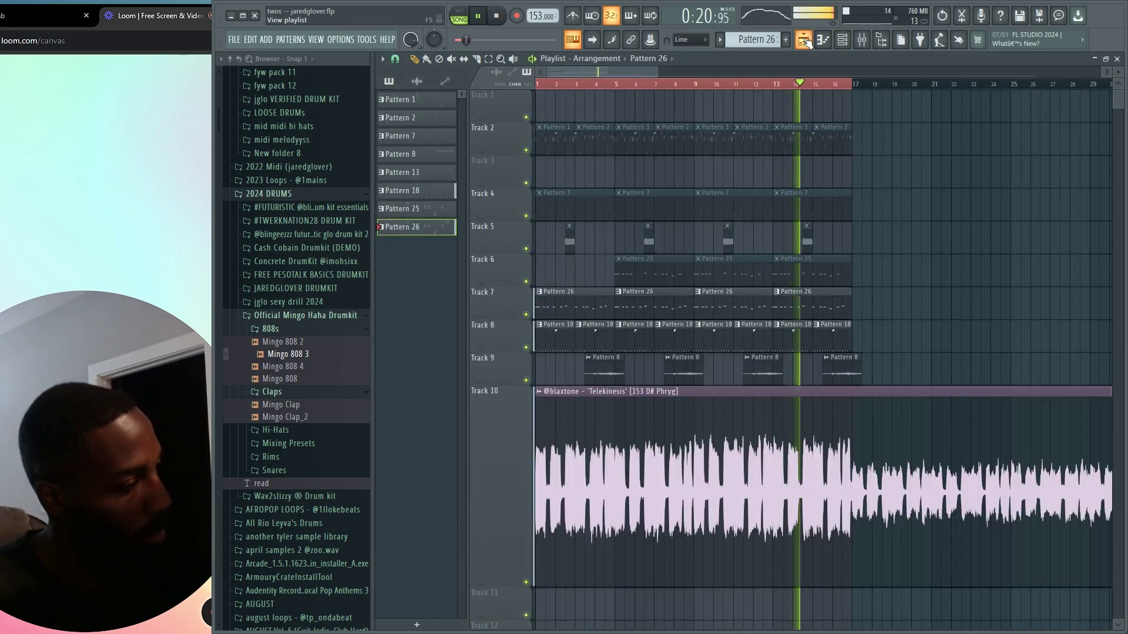
{"action": "left_click", "coordinate": [864, 41]}
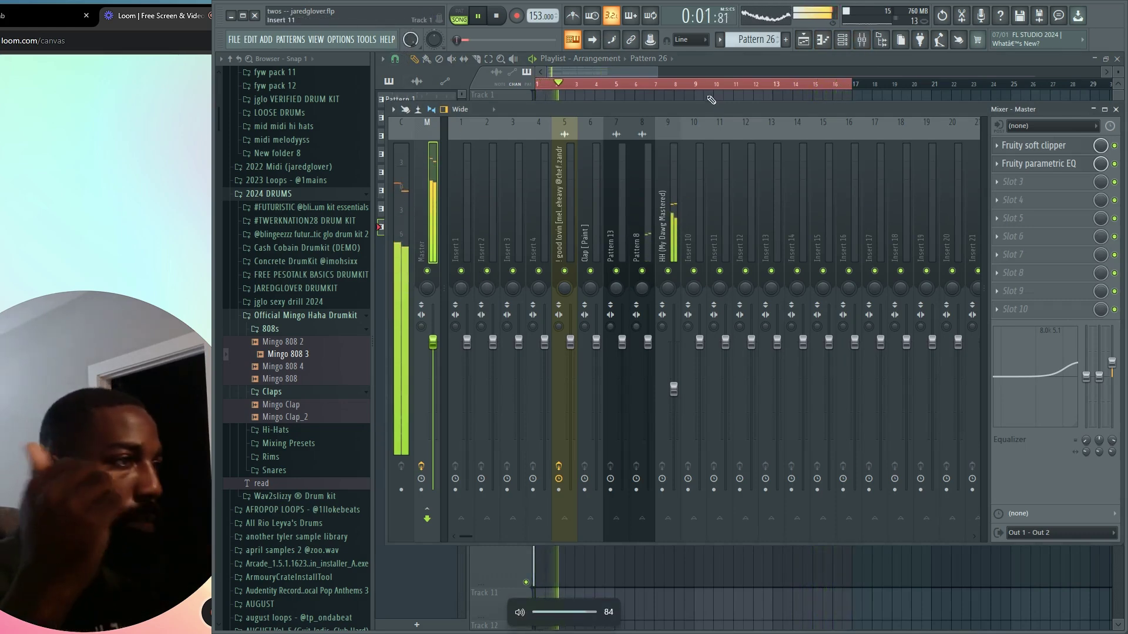
{"action": "left_click", "coordinate": [648, 65]}
Replace the D5 notes in bars 2 and 4 of Pattern 26 with D5 slide notes.
{"action": "double_click", "coordinate": [583, 322]}
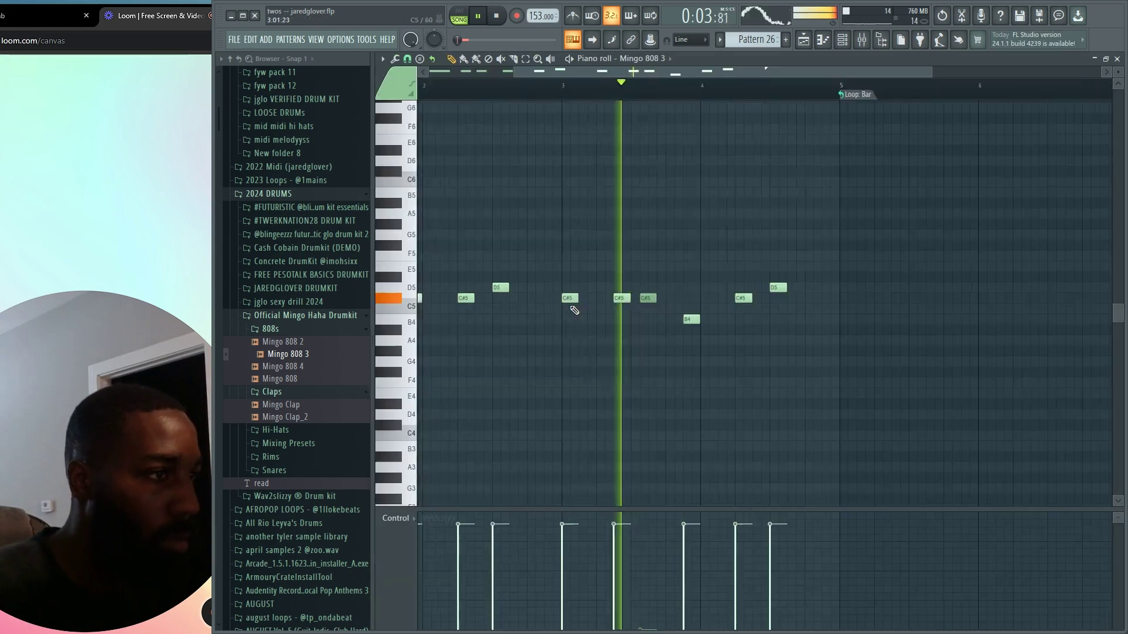
{"action": "key", "text": "space"}
{"action": "scroll", "coordinate": [494, 298], "scroll_direction": "down", "scroll_amount": 2}
{"action": "key", "text": "space"}
{"action": "right_click", "coordinate": [552, 288]}
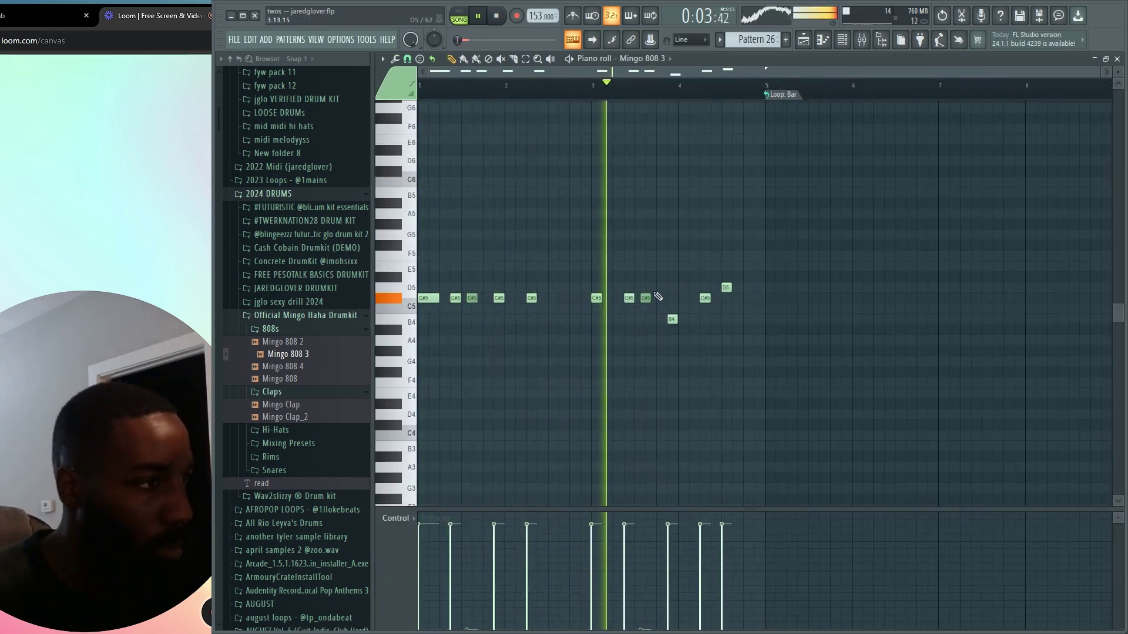
{"action": "right_click", "coordinate": [726, 287]}
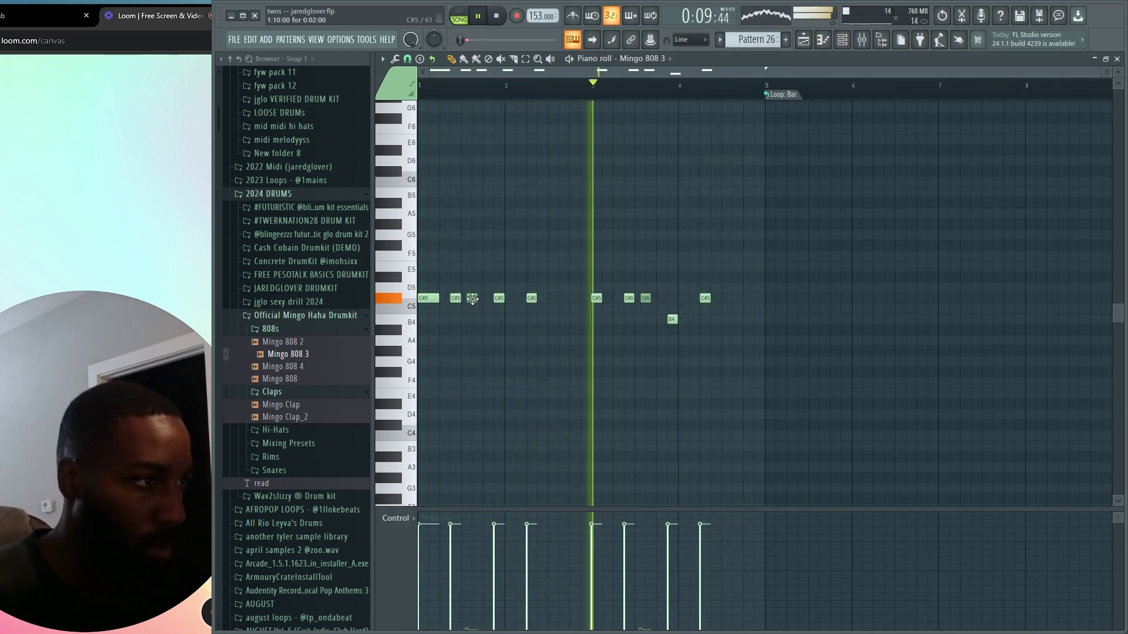
{"action": "left_click", "coordinate": [555, 288]}
{"action": "left_click", "coordinate": [726, 288]}
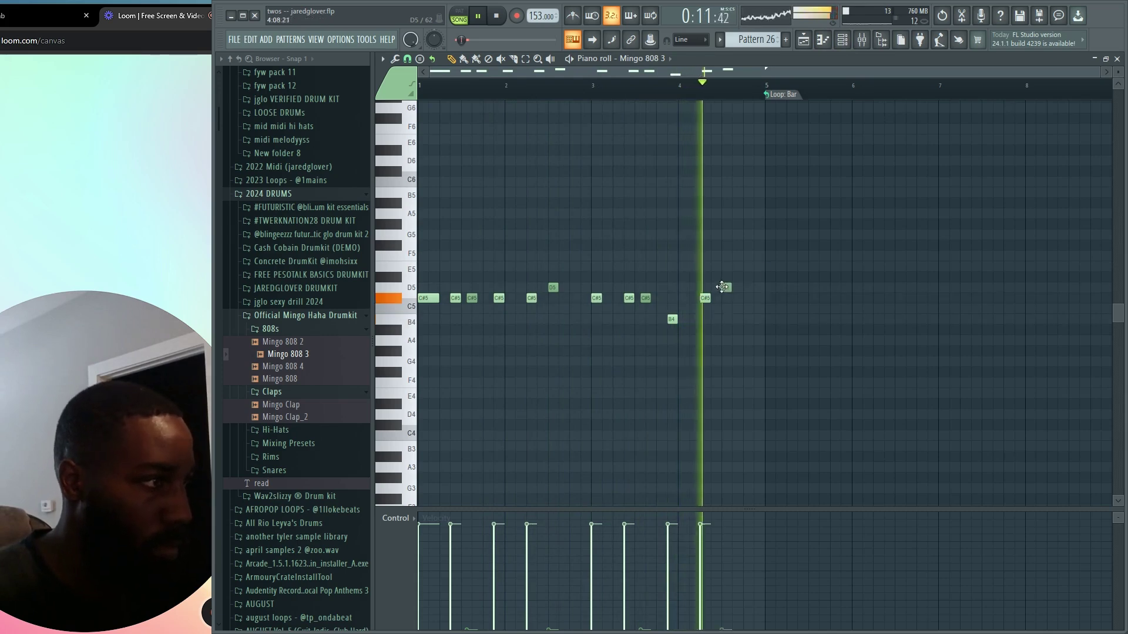
Duplicate the pattern clips of the first 16 bars in the playlist so the copies start at bar 17.
{"action": "left_click", "coordinate": [803, 40]}
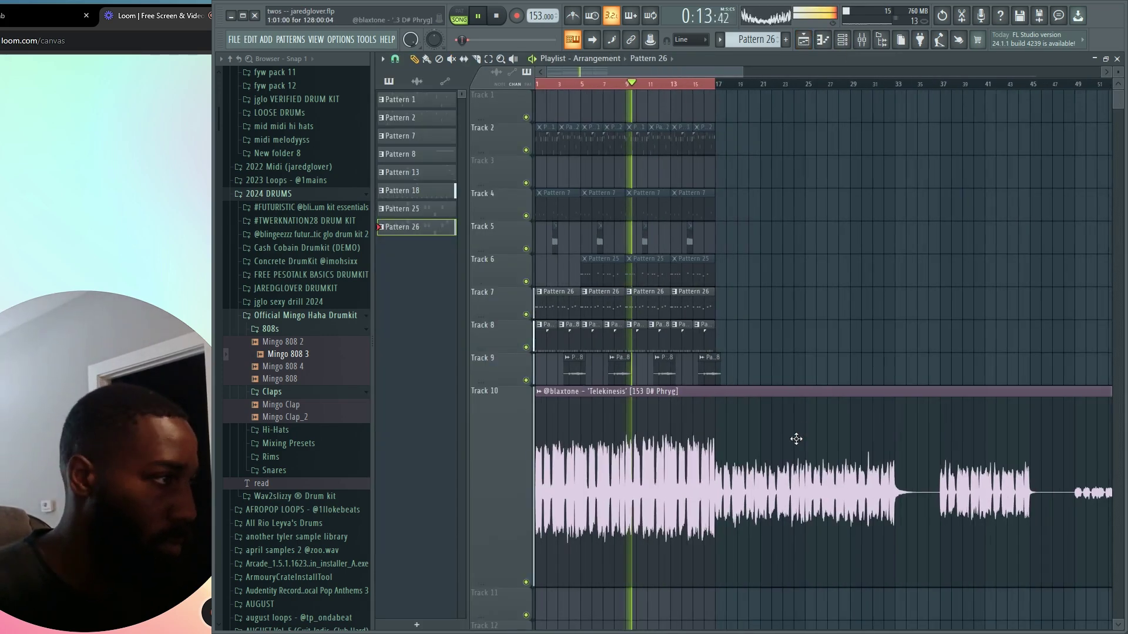
{"action": "scroll", "coordinate": [978, 84], "scroll_direction": "down", "scroll_amount": 3}
{"action": "left_click_drag", "start_coordinate": [828, 91], "coordinate": [456, 376]}
{"action": "key", "text": "ctrl+b"}
{"action": "left_click_drag", "start_coordinate": [733, 313], "coordinate": [744, 310]}
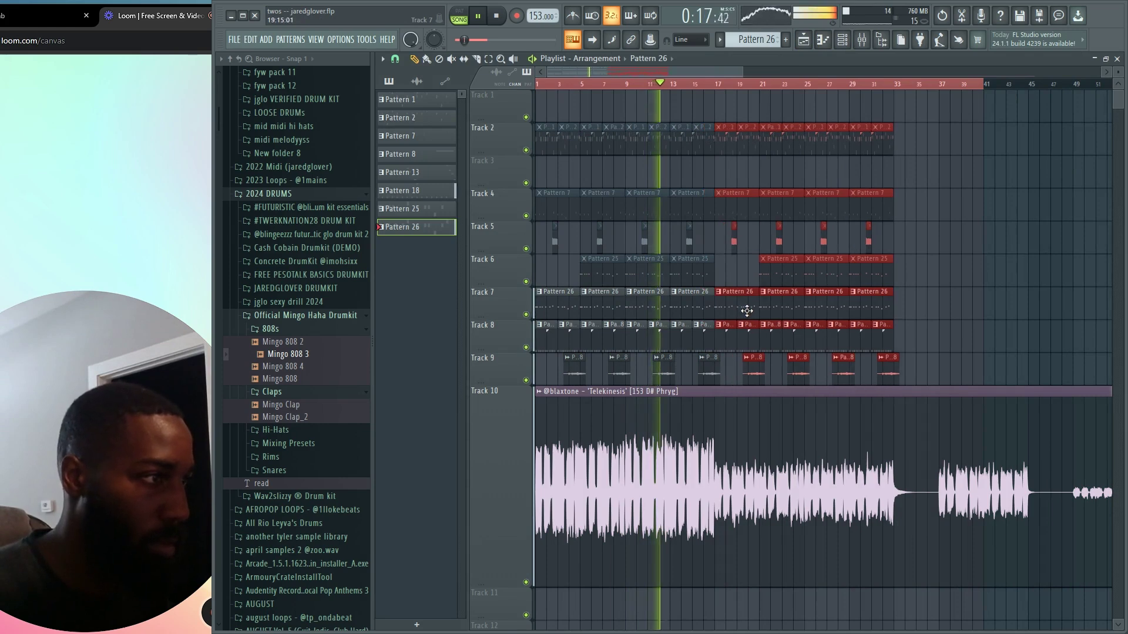
Replace the Pattern 26 copies on Track 7 from bar 17 to bar 32 with unmuted Pattern 25 clips.
{"action": "right_click", "coordinate": [745, 309]}
{"action": "mouse_move", "coordinate": [933, 261]}
{"action": "left_mouse_down"}
{"action": "mouse_move", "coordinate": [914, 284]}
{"action": "mouse_move", "coordinate": [785, 281]}
{"action": "left_mouse_up"}
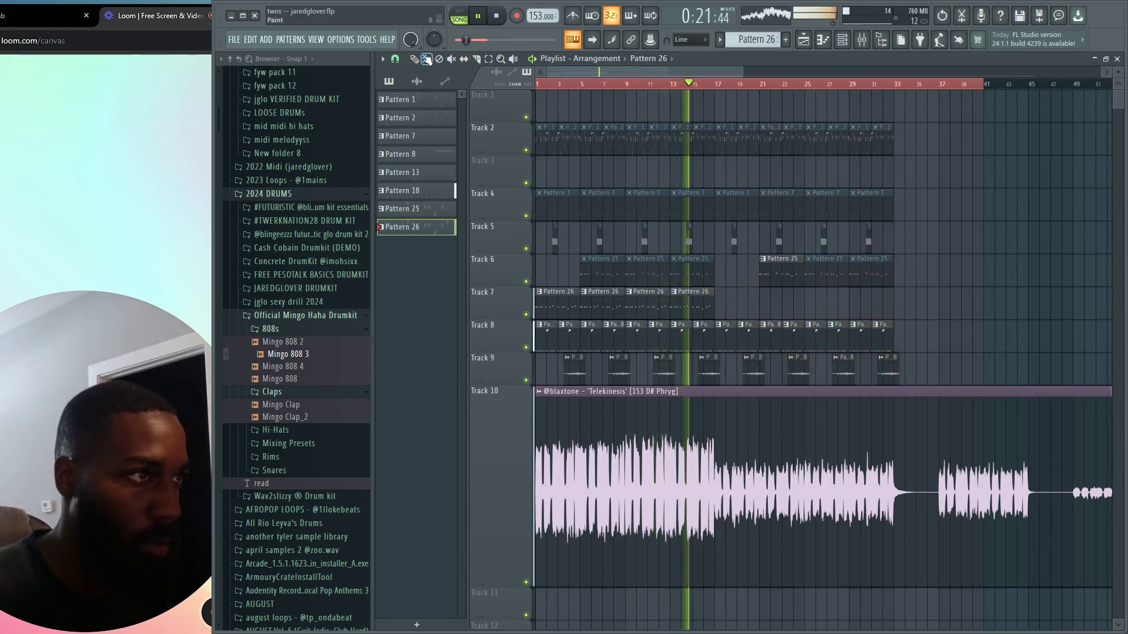
{"action": "left_click_drag", "start_coordinate": [773, 272], "coordinate": [724, 315]}
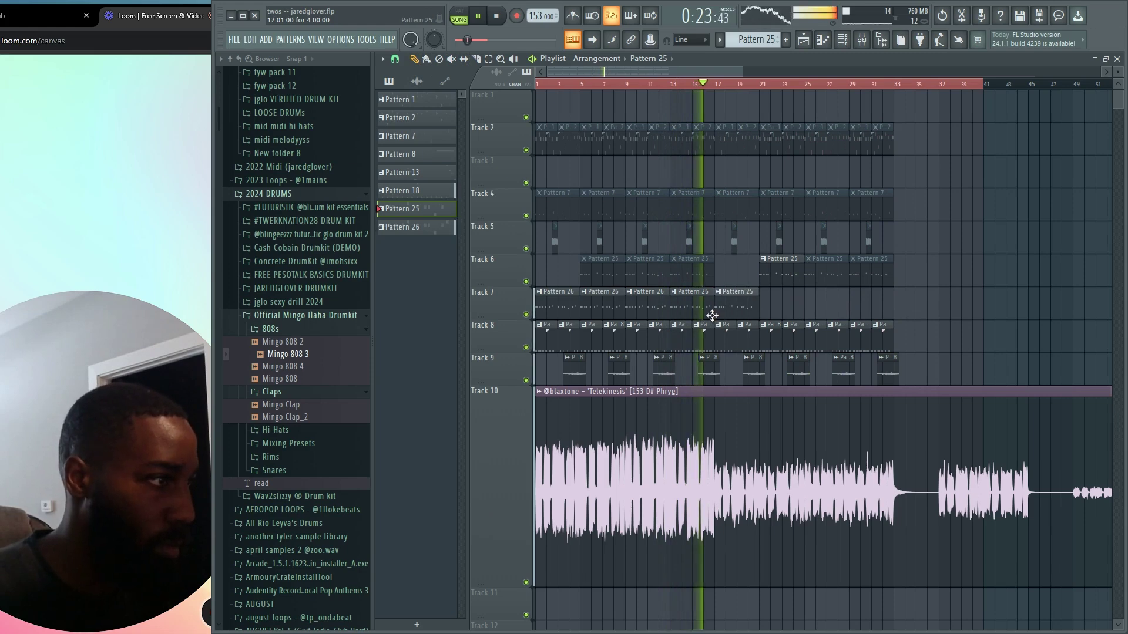
{"action": "double_click", "coordinate": [732, 308]}
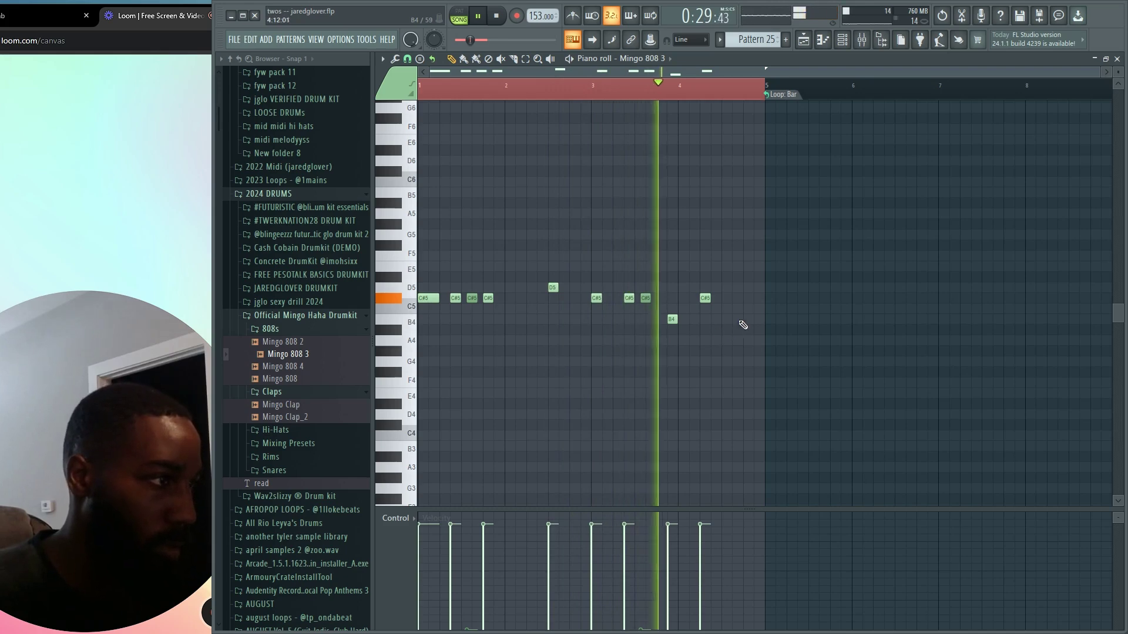
{"action": "key", "text": "F5"}
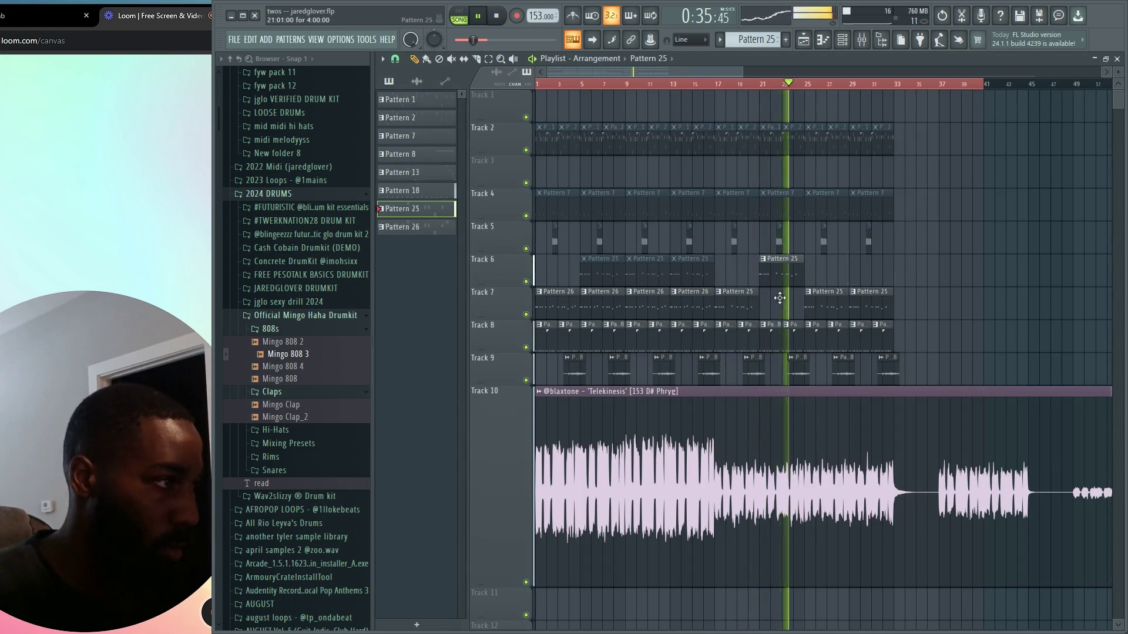
{"action": "left_click_drag", "start_coordinate": [779, 298], "coordinate": [780, 309]}
Adjust the system volume and check the HH track in the mixer.
{"action": "key", "text": "XF86AudioRaiseVolume"}
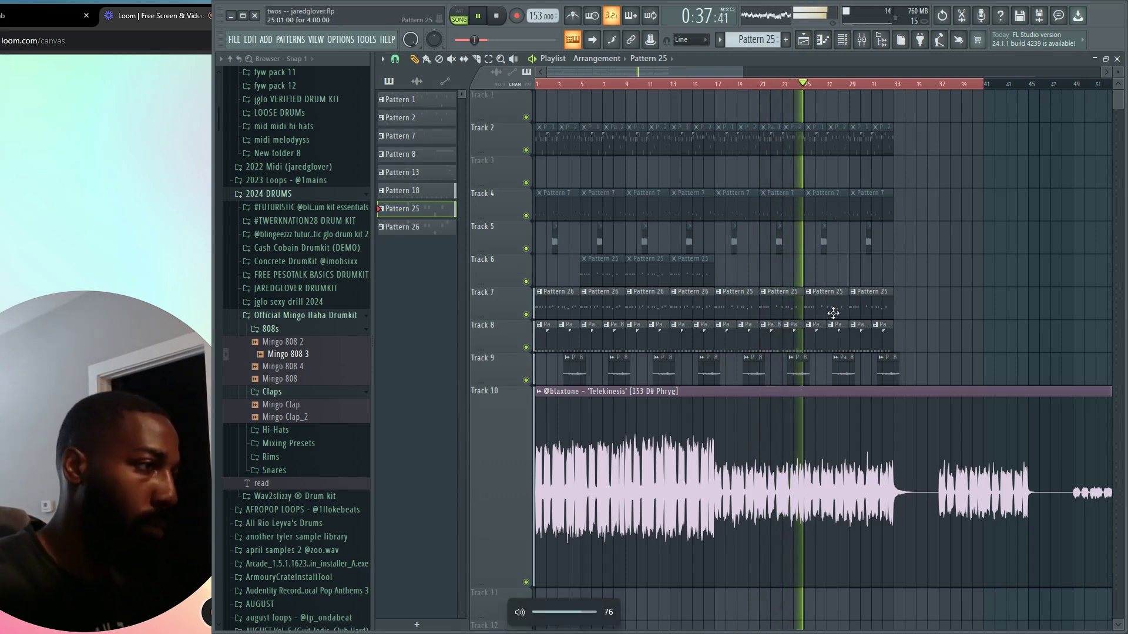
{"action": "left_click", "coordinate": [861, 41]}
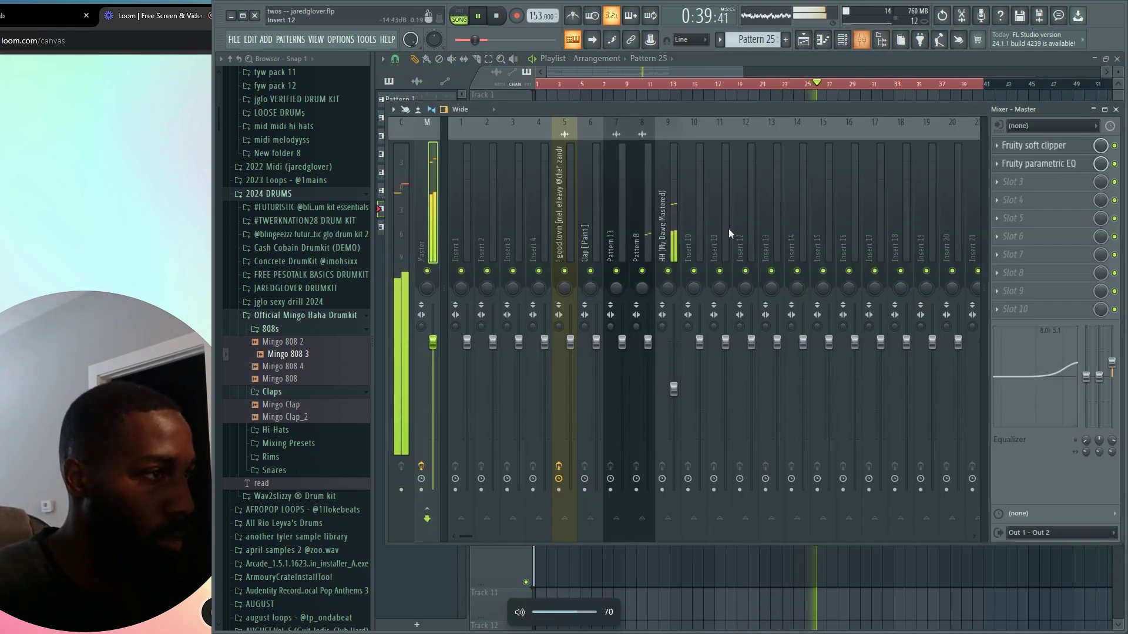
{"action": "left_click", "coordinate": [674, 228]}
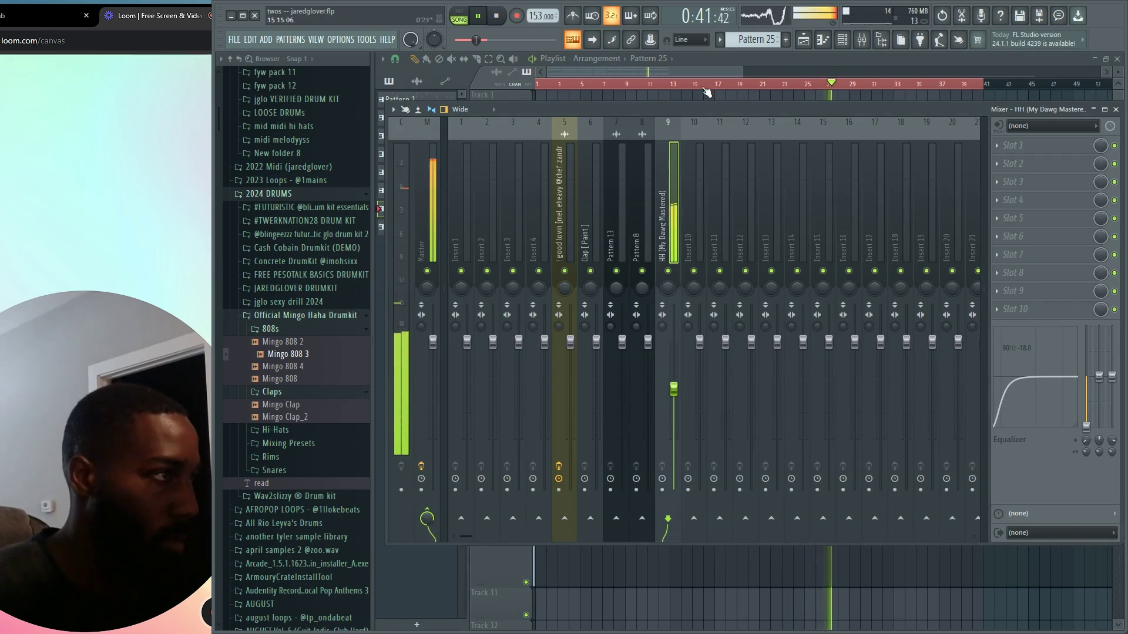
{"action": "key", "text": "F9"}
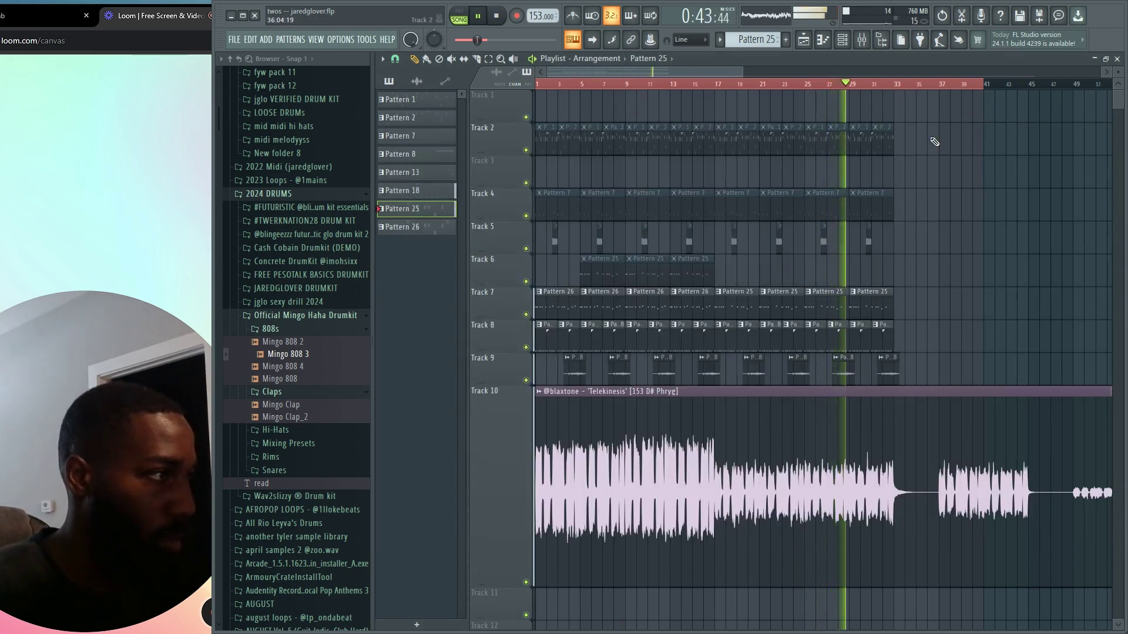
Duplicate all pattern clips of the 32-bar section, without the Telekinesis loop, and place the copies starting at bar 33.
{"action": "left_click_drag", "start_coordinate": [919, 106], "coordinate": [537, 614]}
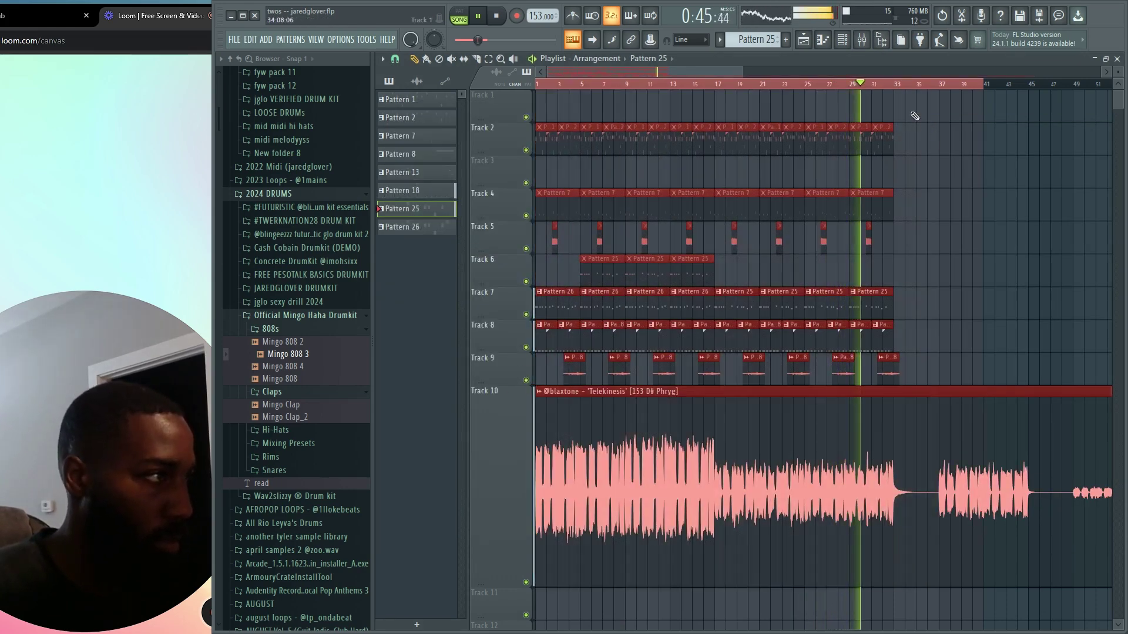
{"action": "key", "text": "ctrl+b"}
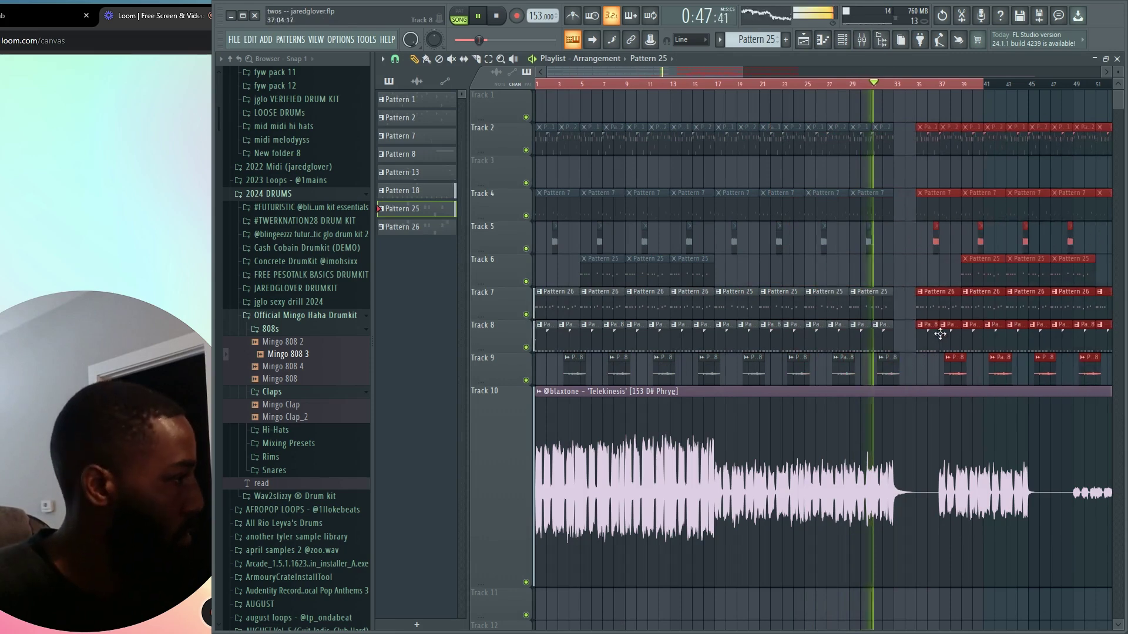
{"action": "left_click_drag", "start_coordinate": [939, 334], "coordinate": [918, 330]}
Examine the Telekinesis waveform beneath the duplicated clips from bar 33 onward and stop playback.
{"action": "scroll", "coordinate": [899, 359], "scroll_direction": "down", "scroll_amount": 2}
{"action": "scroll", "coordinate": [876, 379], "scroll_direction": "down", "scroll_amount": 2}
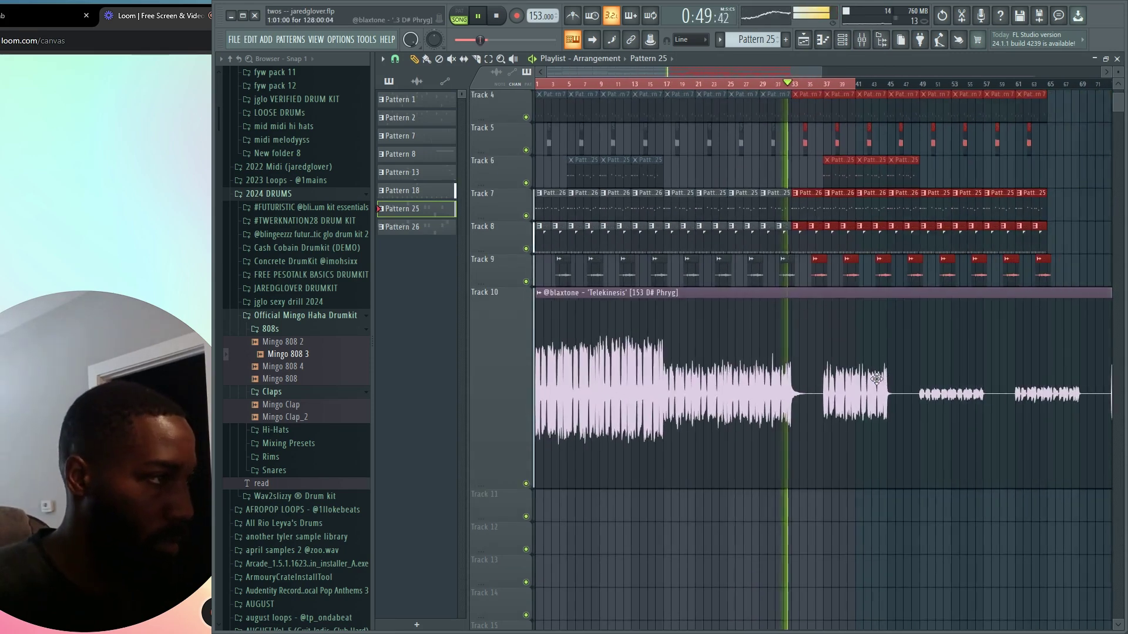
{"action": "scroll", "coordinate": [759, 340], "scroll_direction": "down", "scroll_amount": 2, "text": "ctrl"}
{"action": "scroll", "coordinate": [713, 369], "scroll_direction": "up", "scroll_amount": 3}
{"action": "scroll", "coordinate": [714, 369], "scroll_direction": "up", "scroll_amount": 4, "text": "ctrl"}
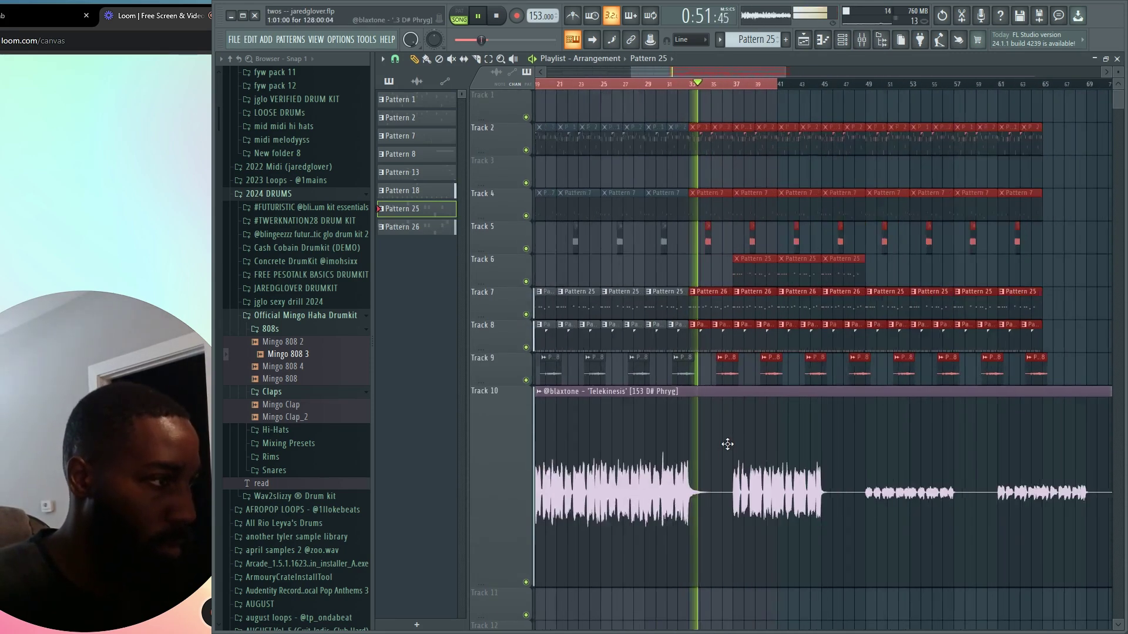
{"action": "key", "text": "space"}
{"action": "scroll", "coordinate": [757, 39], "scroll_direction": "up", "scroll_amount": 3}
{"action": "scroll", "coordinate": [670, 470], "scroll_direction": "down", "scroll_amount": 4}
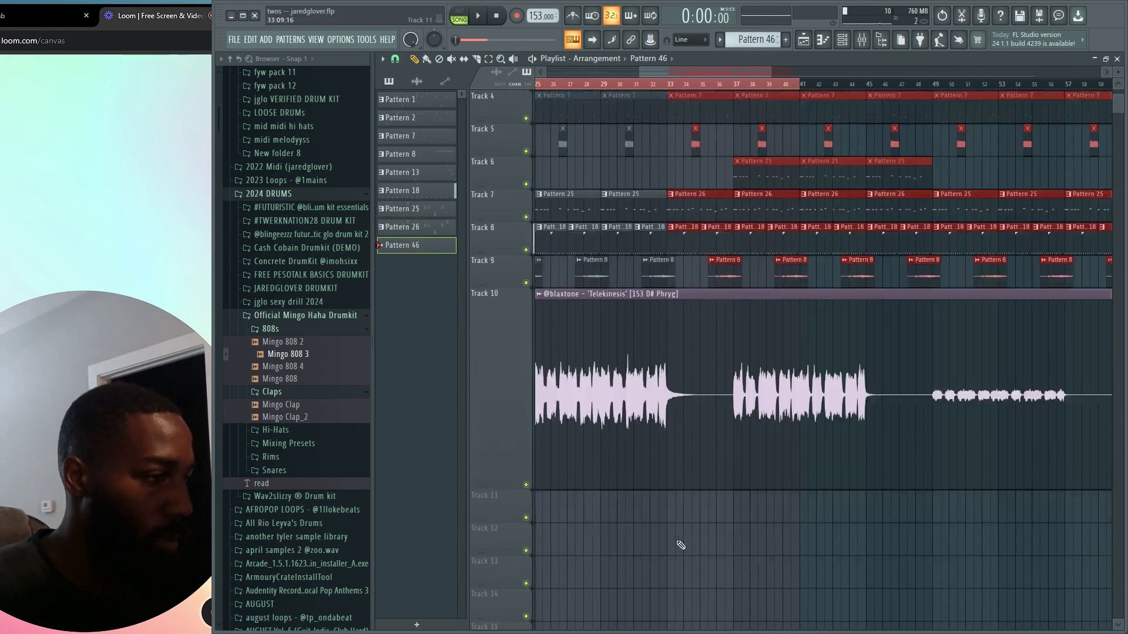
Place an empty Pattern 46 clip on Track 11 from bar 33 to bar 41 and make that span the loop selection.
{"action": "left_click_drag", "start_coordinate": [676, 471], "coordinate": [861, 485]}
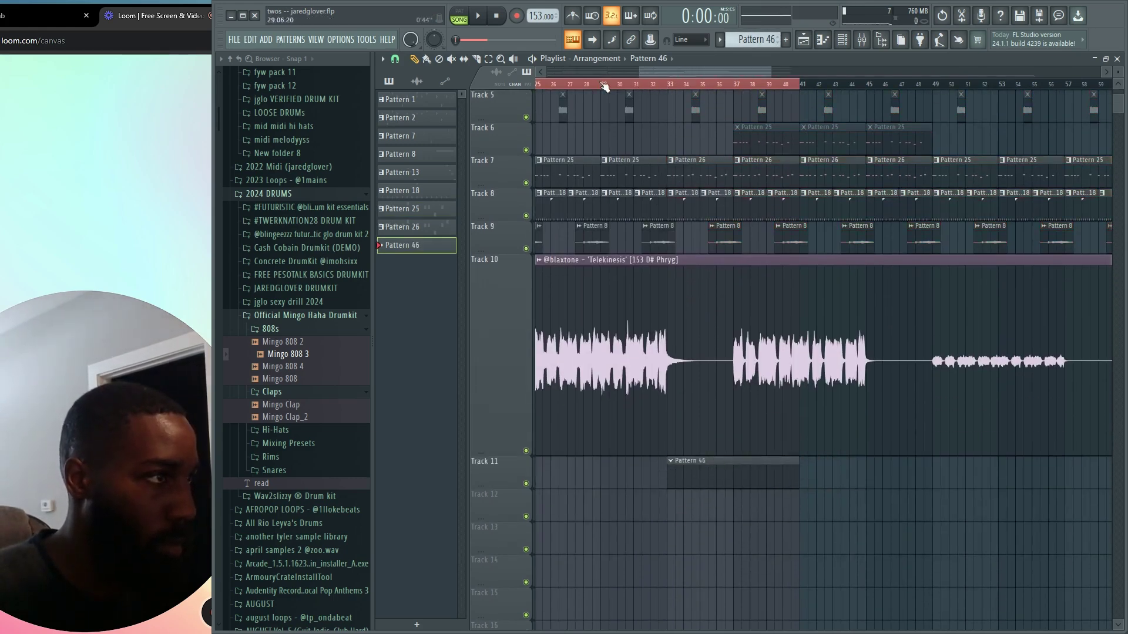
{"action": "scroll", "coordinate": [692, 321], "scroll_direction": "down", "scroll_amount": 4, "text": "ctrl"}
{"action": "left_click_drag", "start_coordinate": [553, 87], "coordinate": [672, 91]}
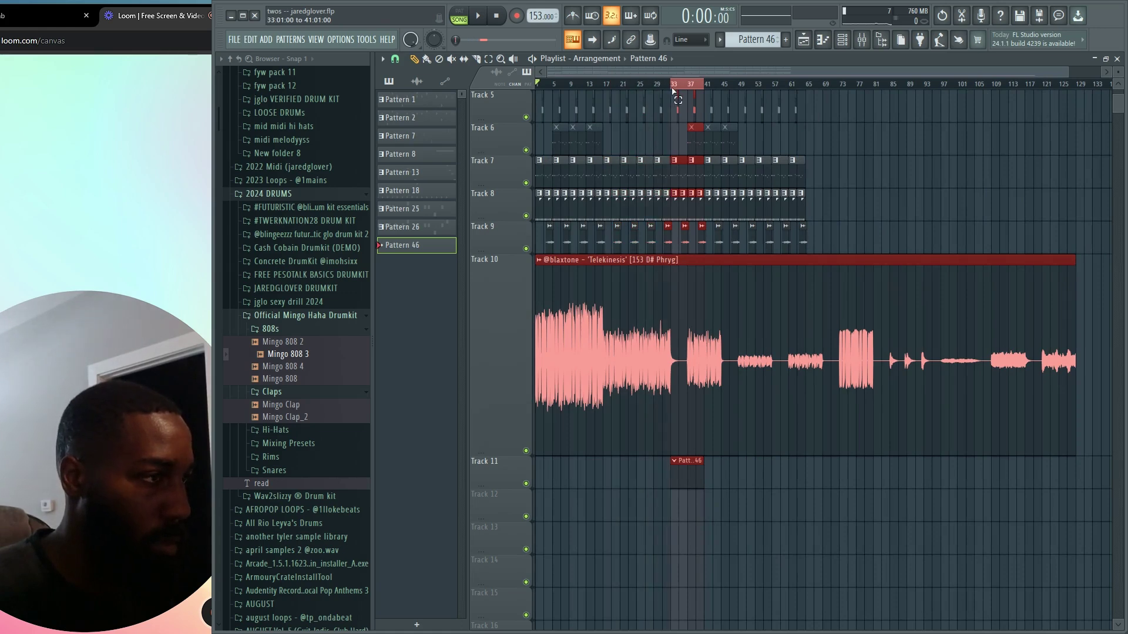
{"action": "scroll", "coordinate": [692, 573], "scroll_direction": "up", "scroll_amount": 5, "text": "ctrl"}
Find the Xpand!2_x64 generator in the full plugin list and add it as a new channel for Pattern 46.
{"action": "double_click", "coordinate": [680, 484]}
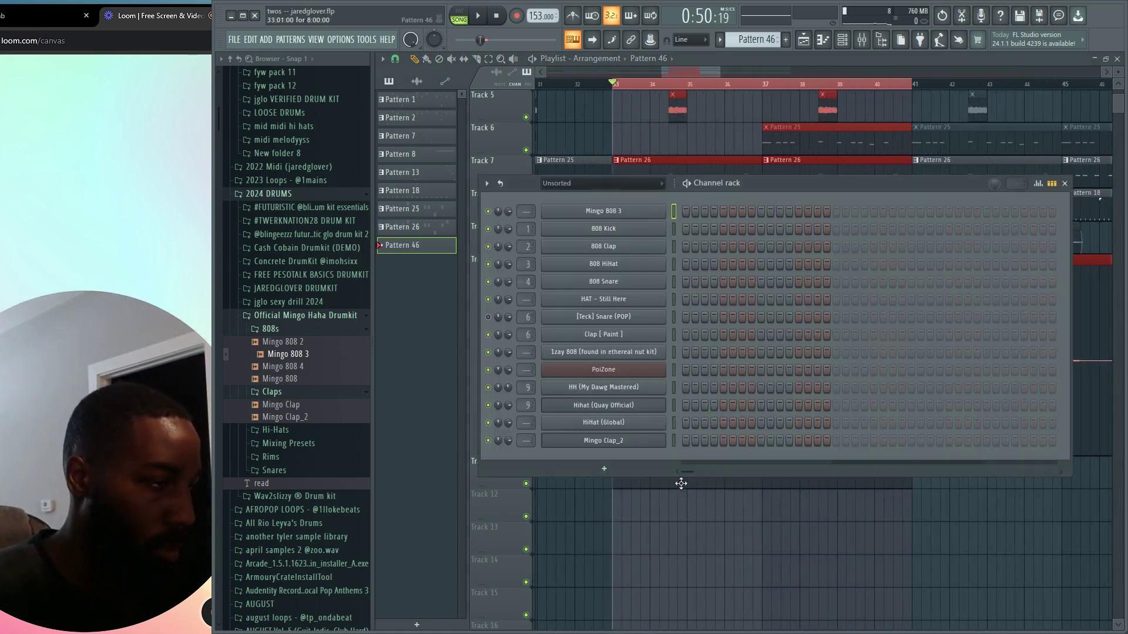
{"action": "left_click", "coordinate": [616, 470]}
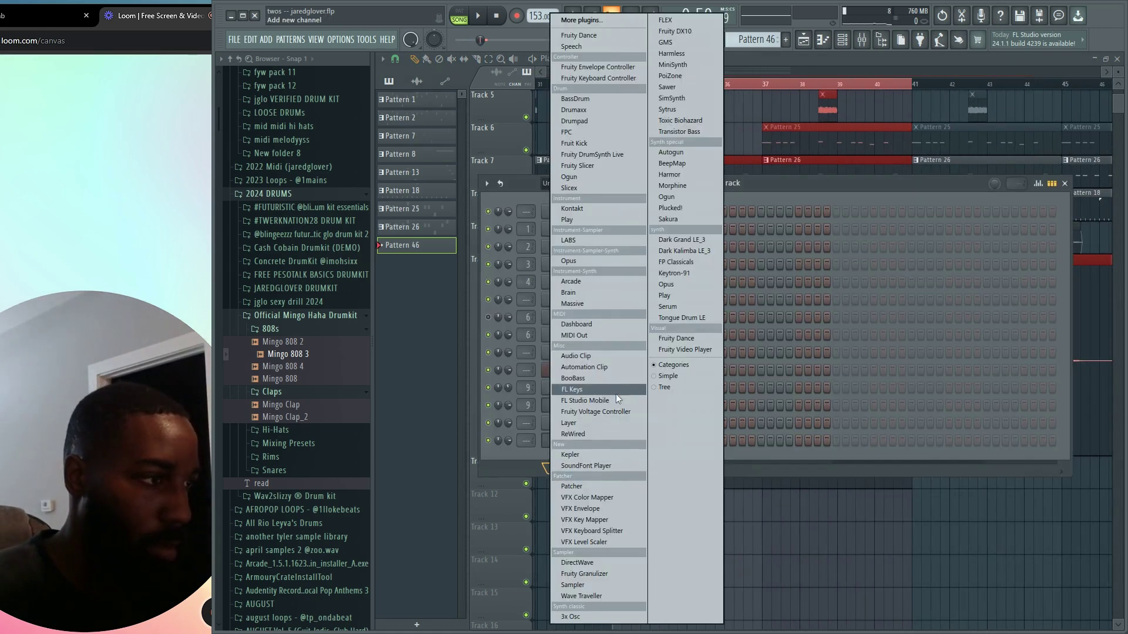
{"action": "left_click", "coordinate": [599, 20]}
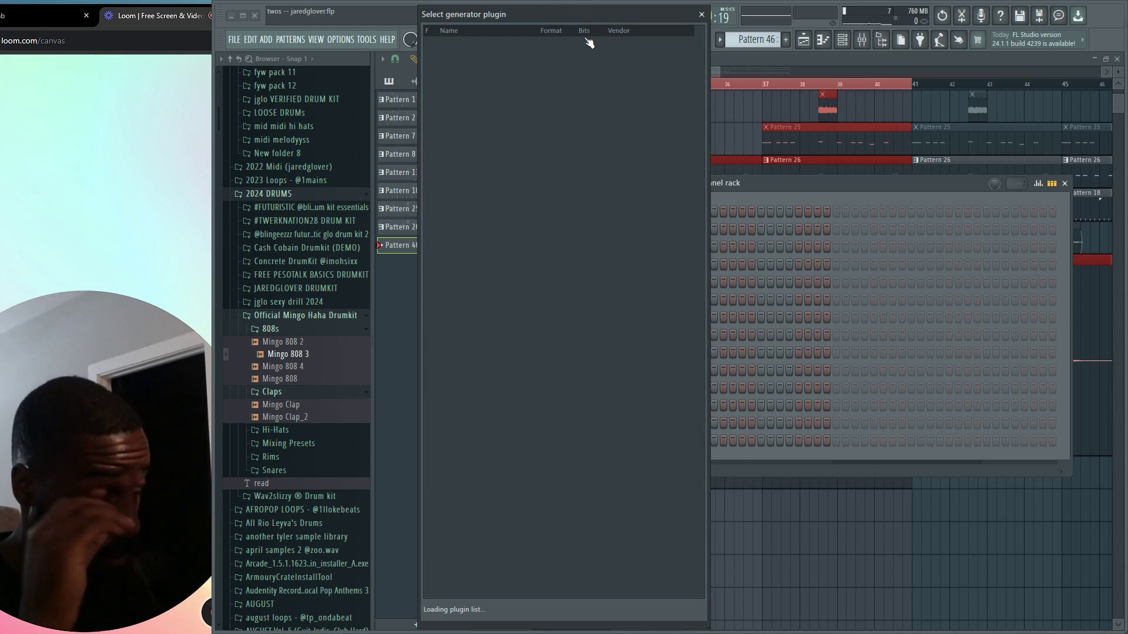
{"action": "type", "text": "xpan"}
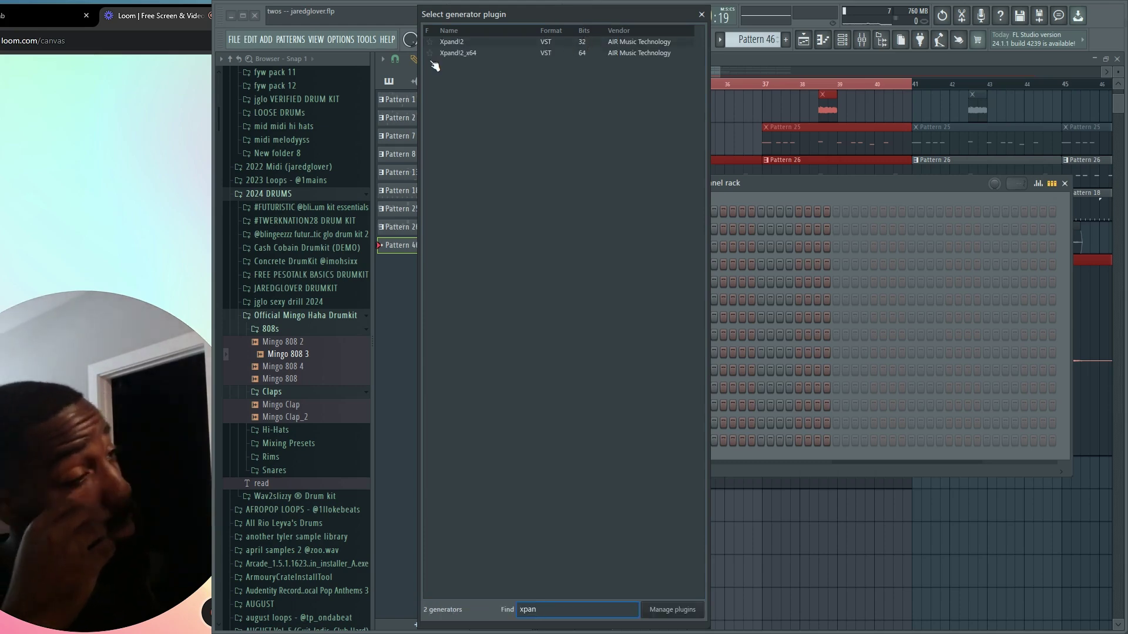
{"action": "double_click", "coordinate": [452, 53]}
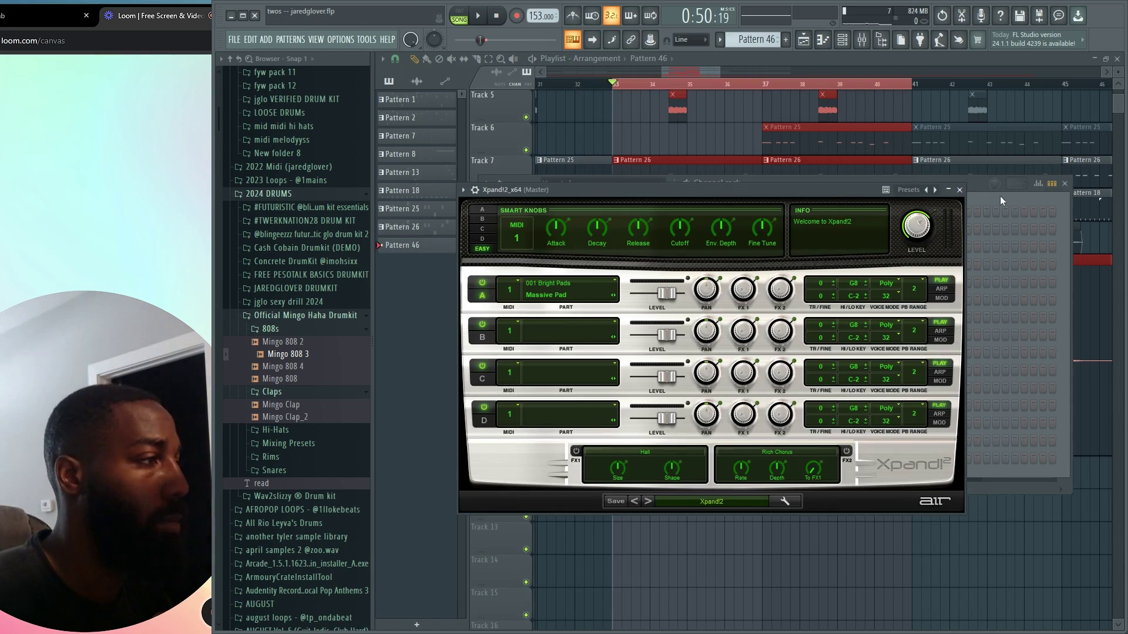
Load the "08 Popper" simple arpeggio preset in Xpand!2, audition it, and briefly play the song from bar 33.
{"action": "left_click", "coordinate": [707, 502]}
{"action": "mouse_move", "coordinate": [703, 466]}
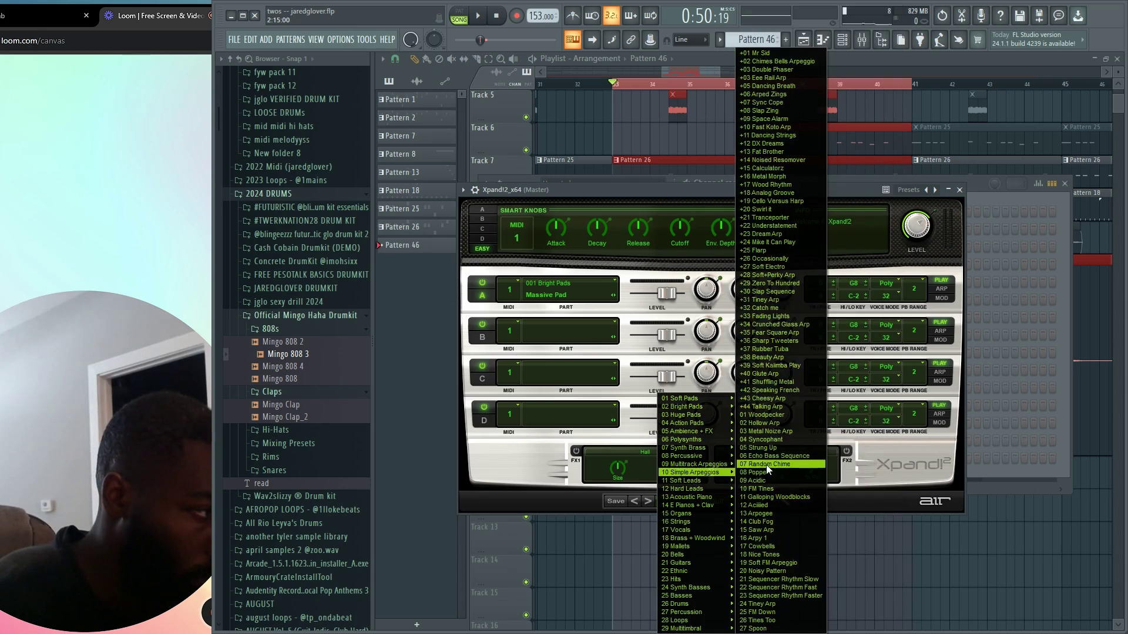
{"action": "left_click", "coordinate": [766, 462]}
{"action": "key", "text": "t"}
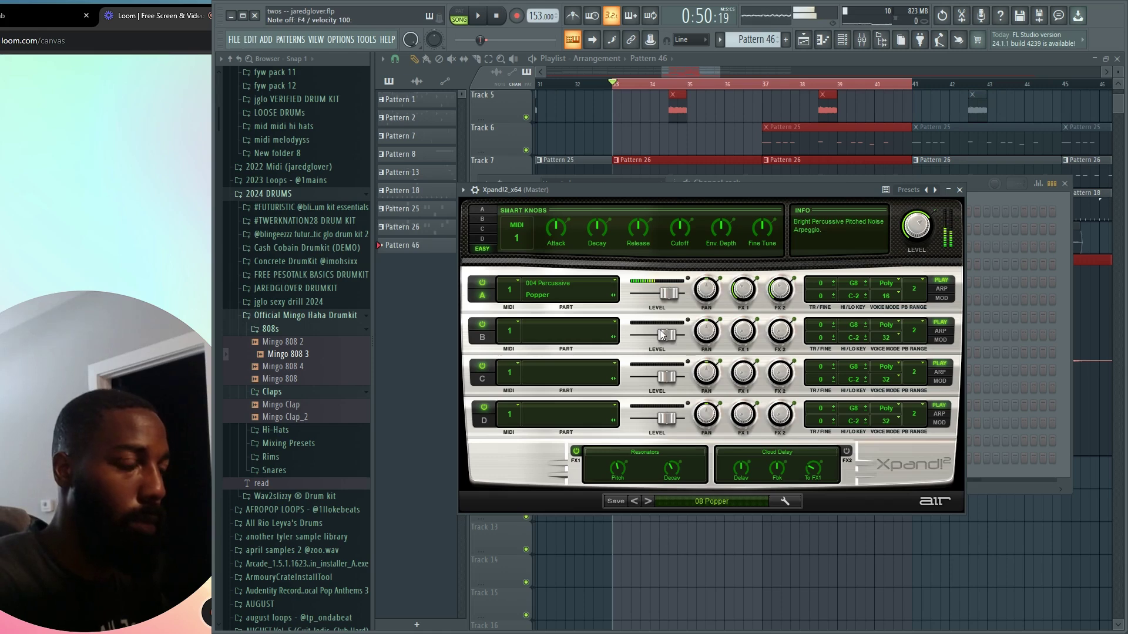
{"action": "left_click", "coordinate": [763, 552]}
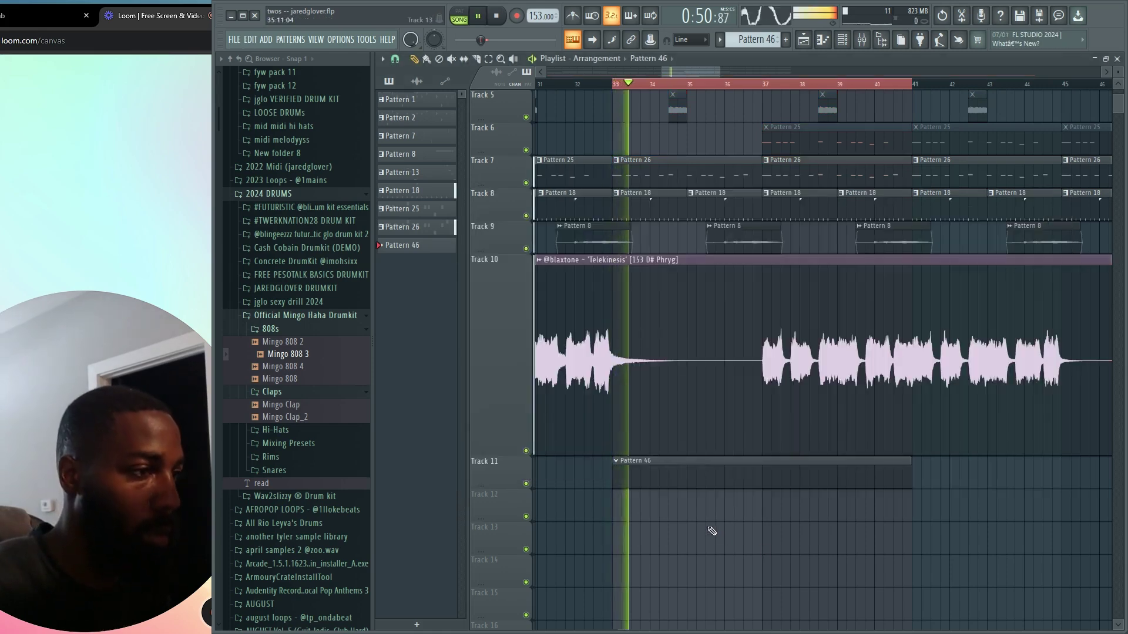
{"action": "key", "text": "space"}
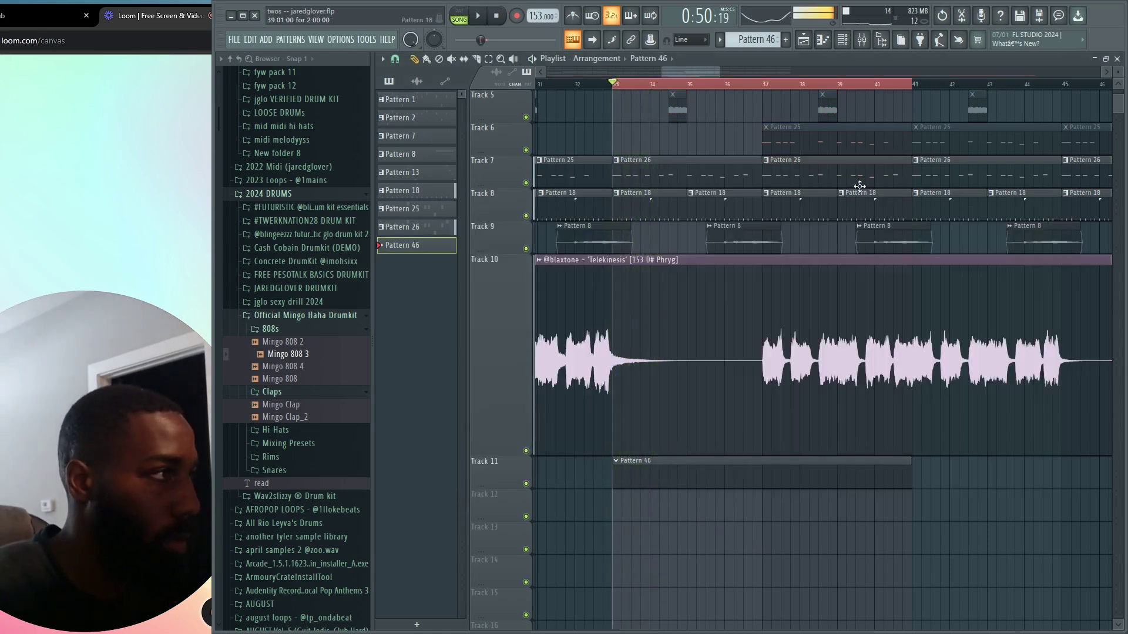
Route the Xpand!2 channel to mixer insert 10 and load the HalfTime effect into its slot 6.
{"action": "left_click", "coordinate": [861, 41]}
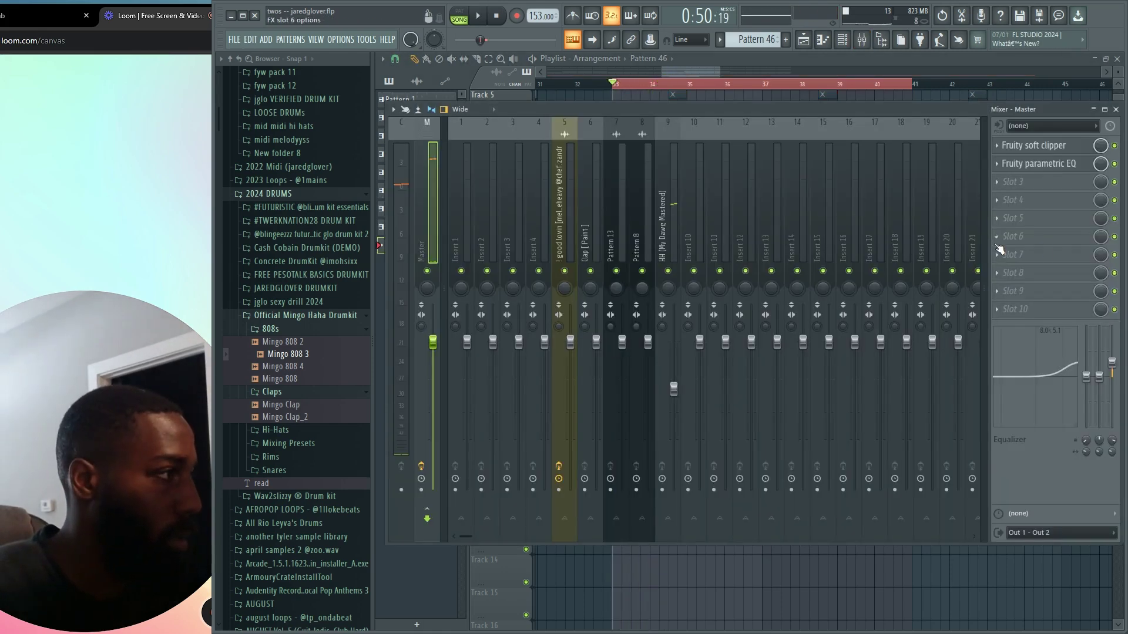
{"action": "left_click", "coordinate": [846, 45]}
{"action": "left_click", "coordinate": [636, 460]}
{"action": "key", "text": "ctrl+l"}
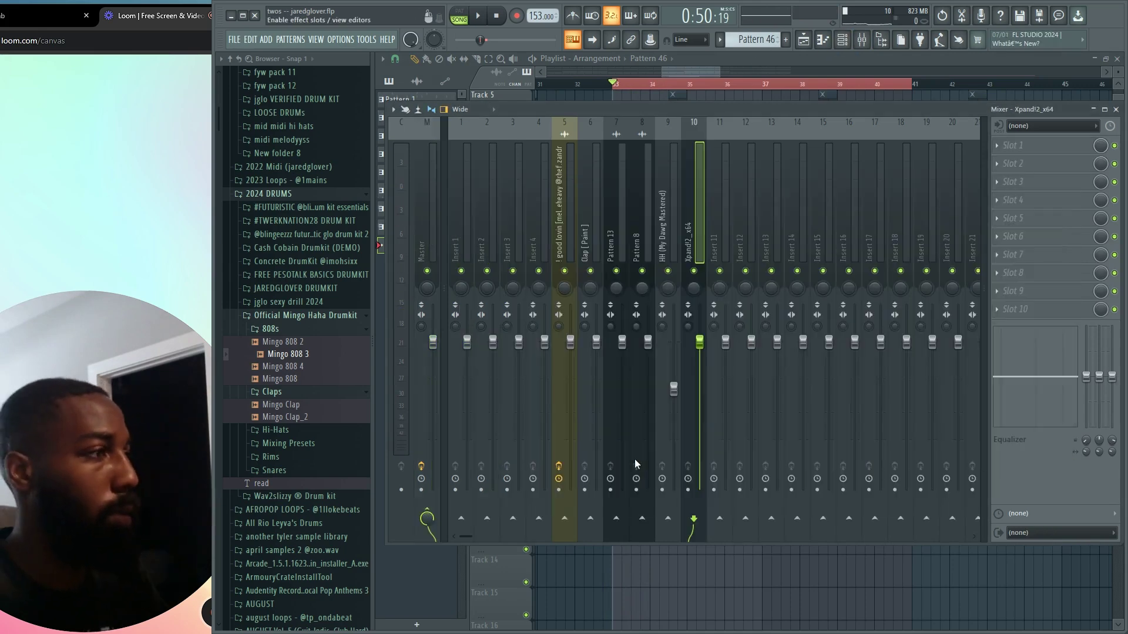
{"action": "left_click", "coordinate": [1006, 236]}
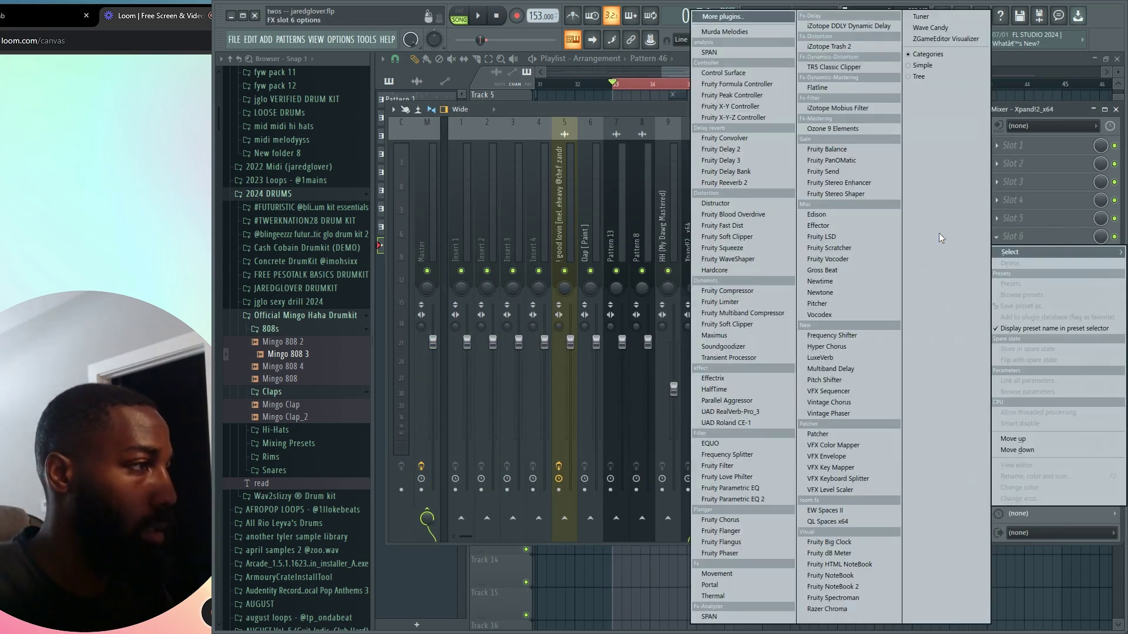
{"action": "left_click", "coordinate": [752, 390]}
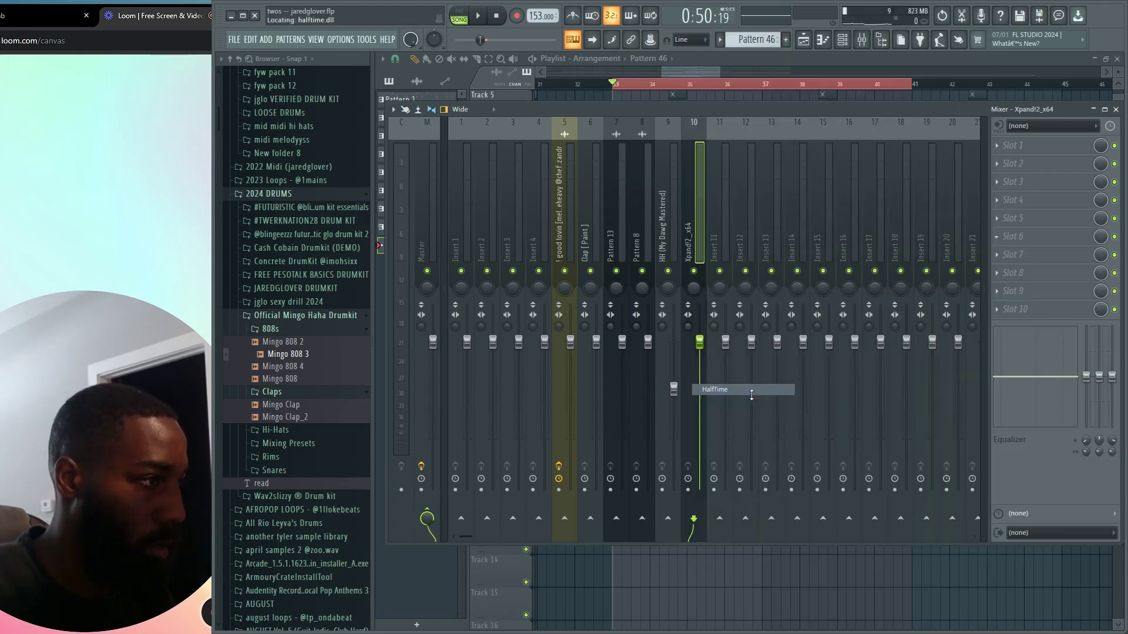
Draw a long D#5 note at bar 1 in the Xpand!2 piano roll with reduced velocity and audition it.
{"action": "left_click", "coordinate": [845, 42]}
{"action": "right_click", "coordinate": [660, 453]}
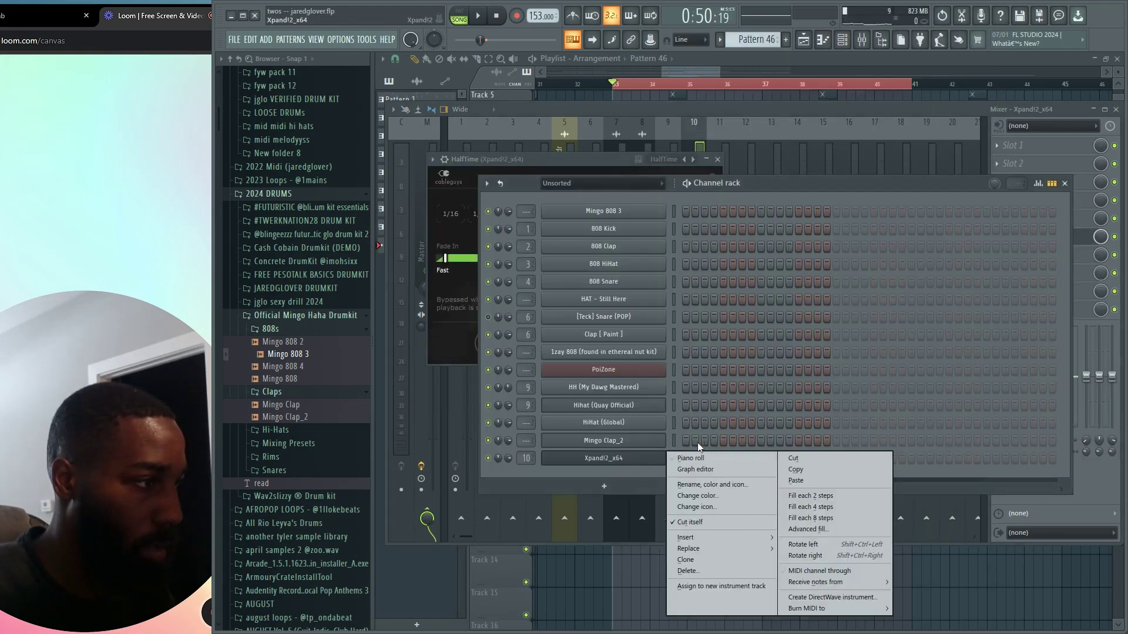
{"action": "left_click", "coordinate": [691, 458]}
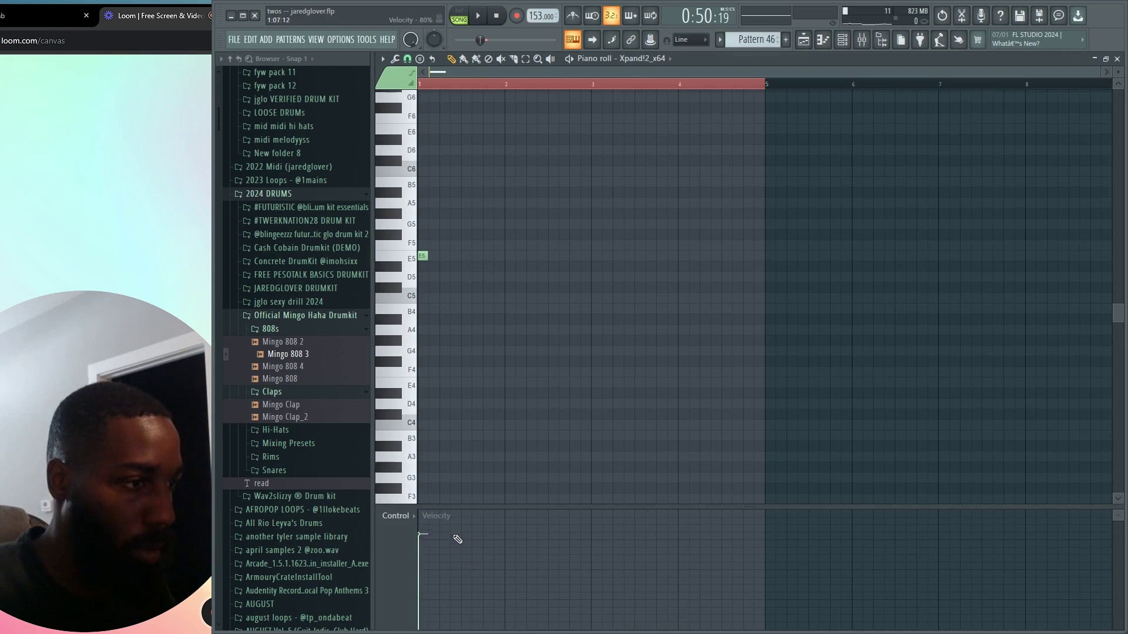
{"action": "key", "text": "space"}
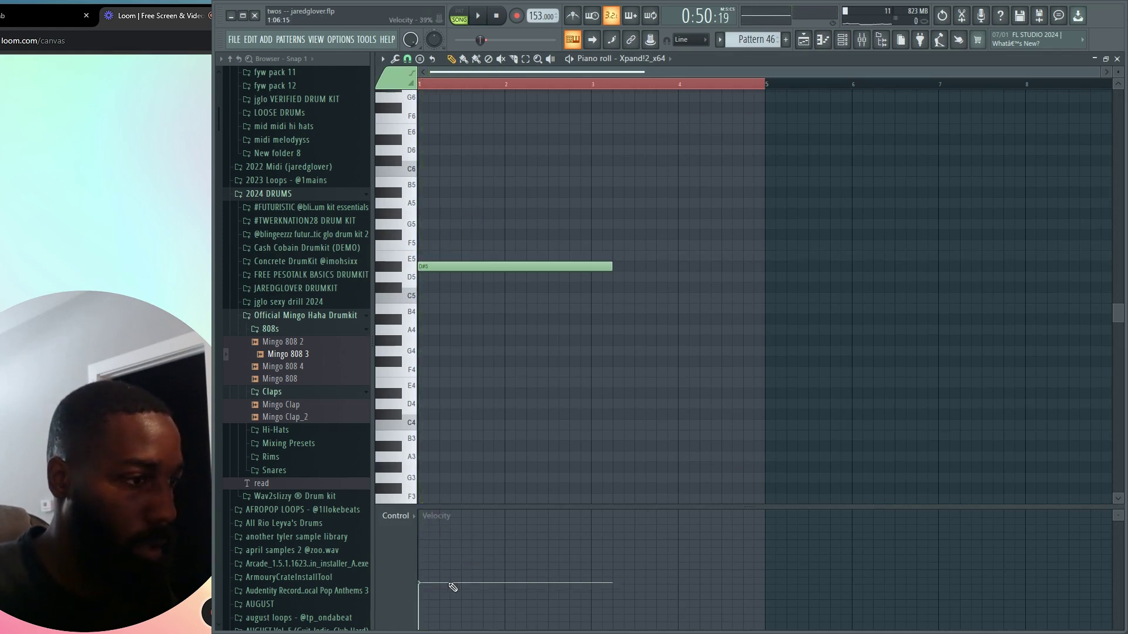
{"action": "key", "text": "space"}
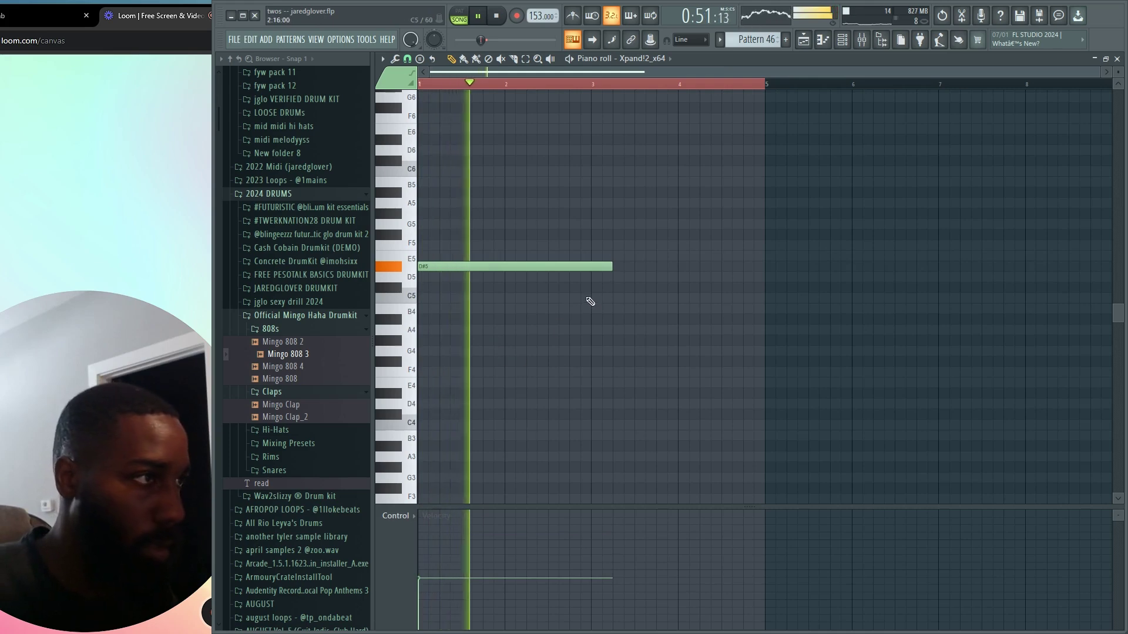
{"action": "key", "text": "space"}
Add a second long note near the end of bar 1, raise it to F#5, and shorten the D#5 note beneath it.
{"action": "key", "text": "space"}
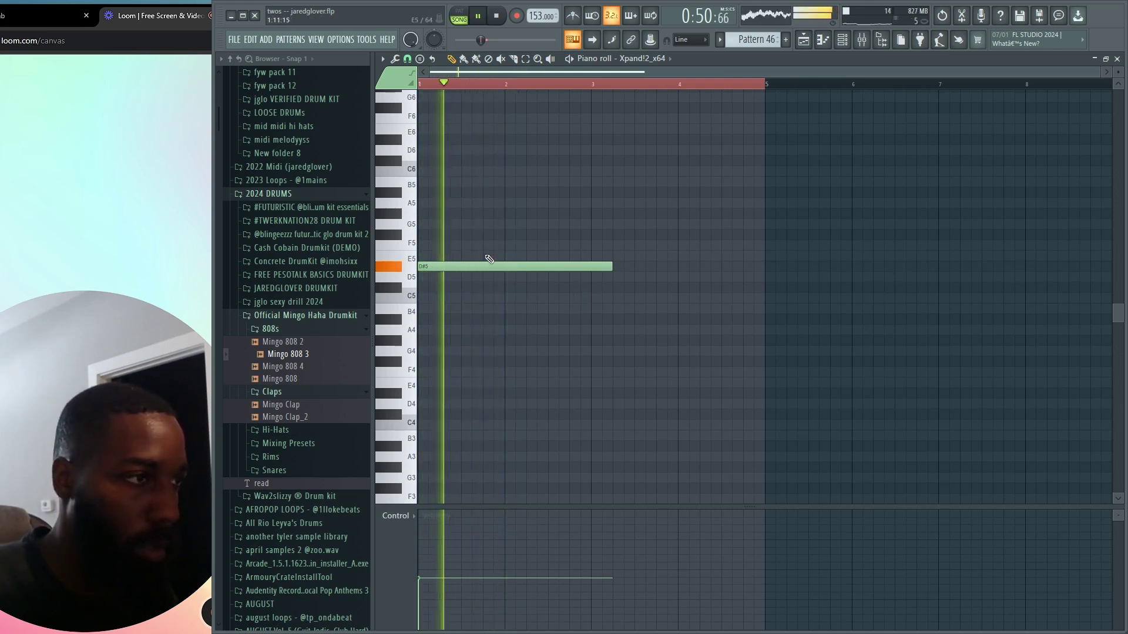
{"action": "key", "text": "space"}
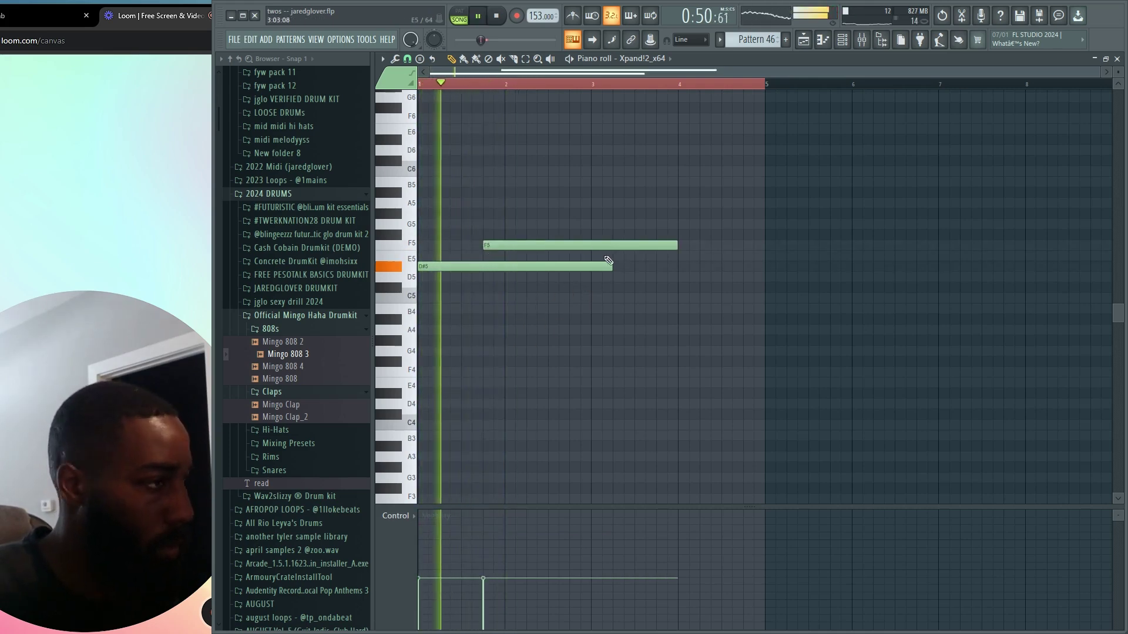
{"action": "key", "text": "space"}
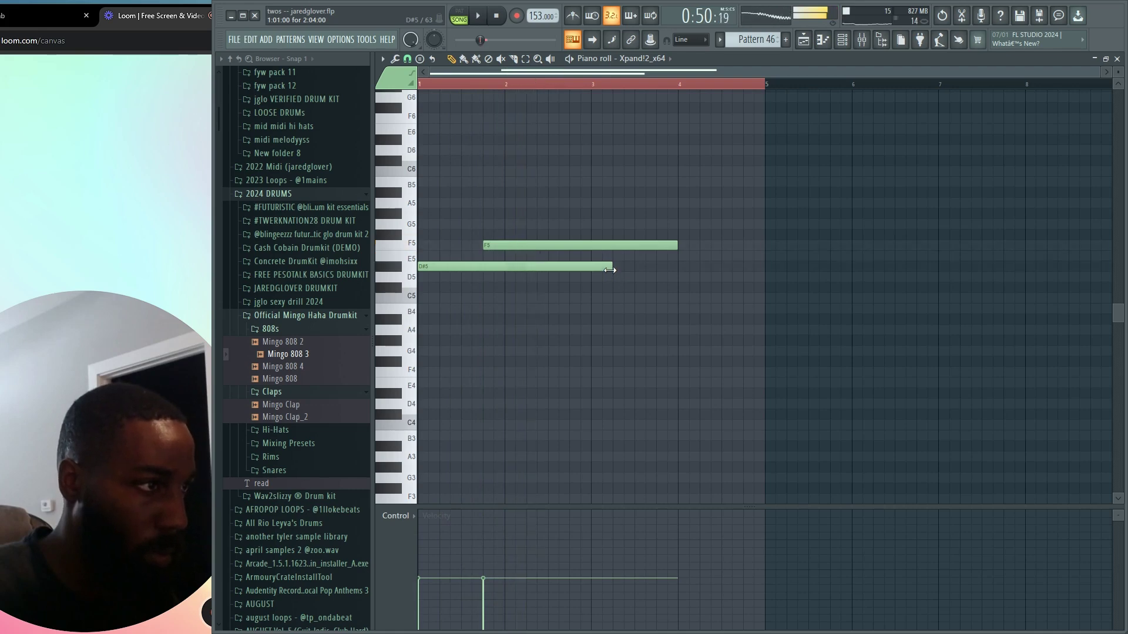
{"action": "left_click_drag", "start_coordinate": [502, 245], "coordinate": [501, 235]}
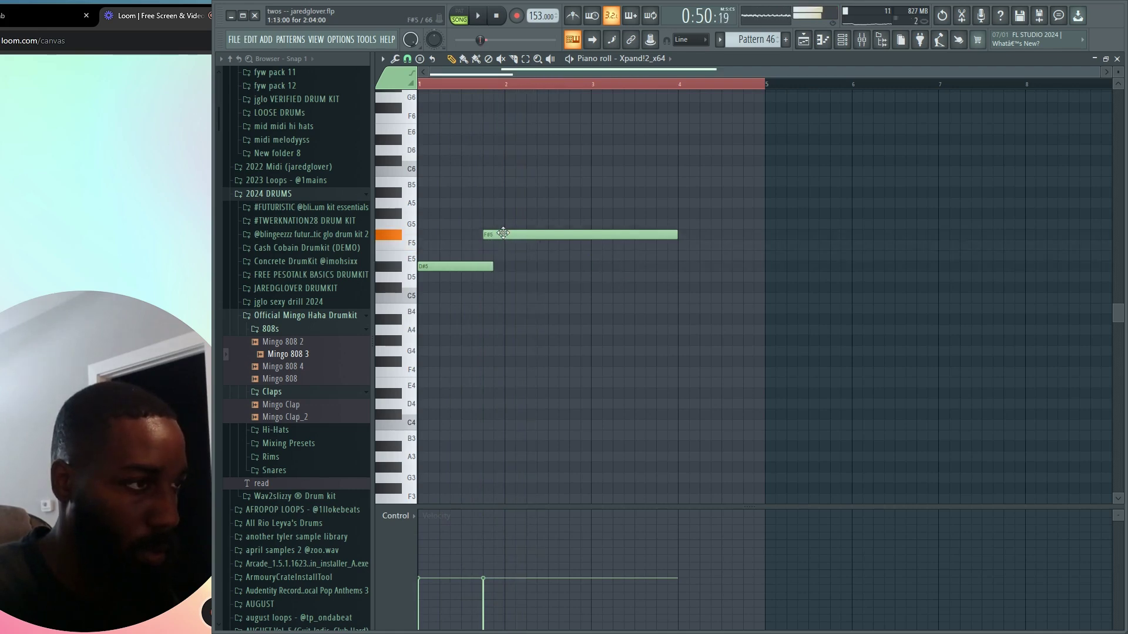
{"action": "key", "text": "space"}
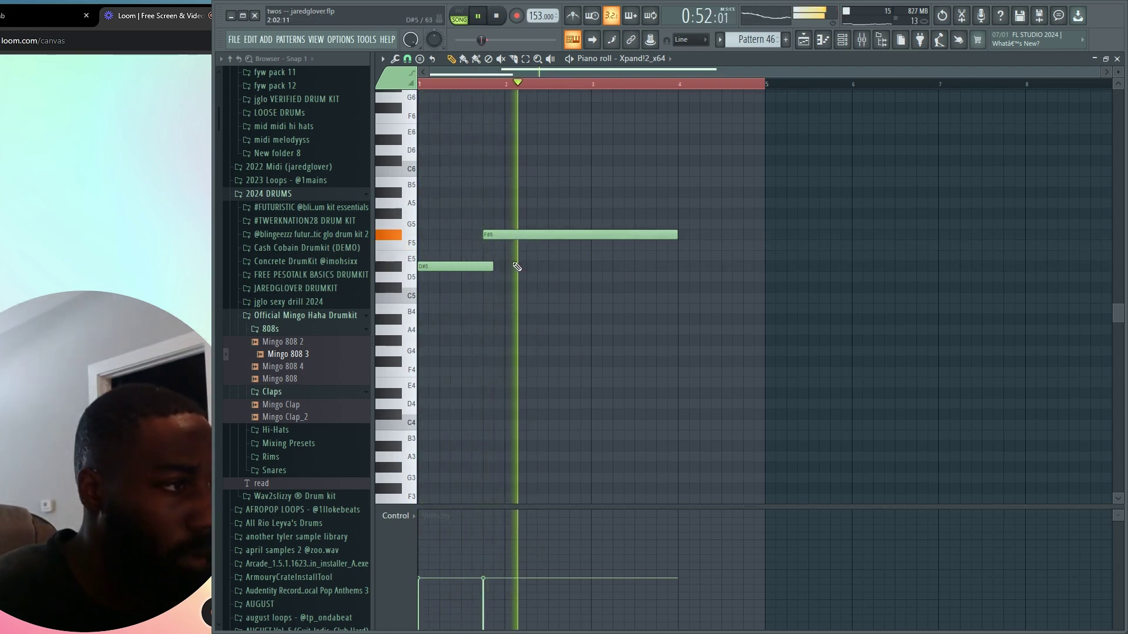
Check Pattern 46 in the playlist, replace its F#5 note with an E5 at the same start, and play it back.
{"action": "left_click", "coordinate": [803, 39]}
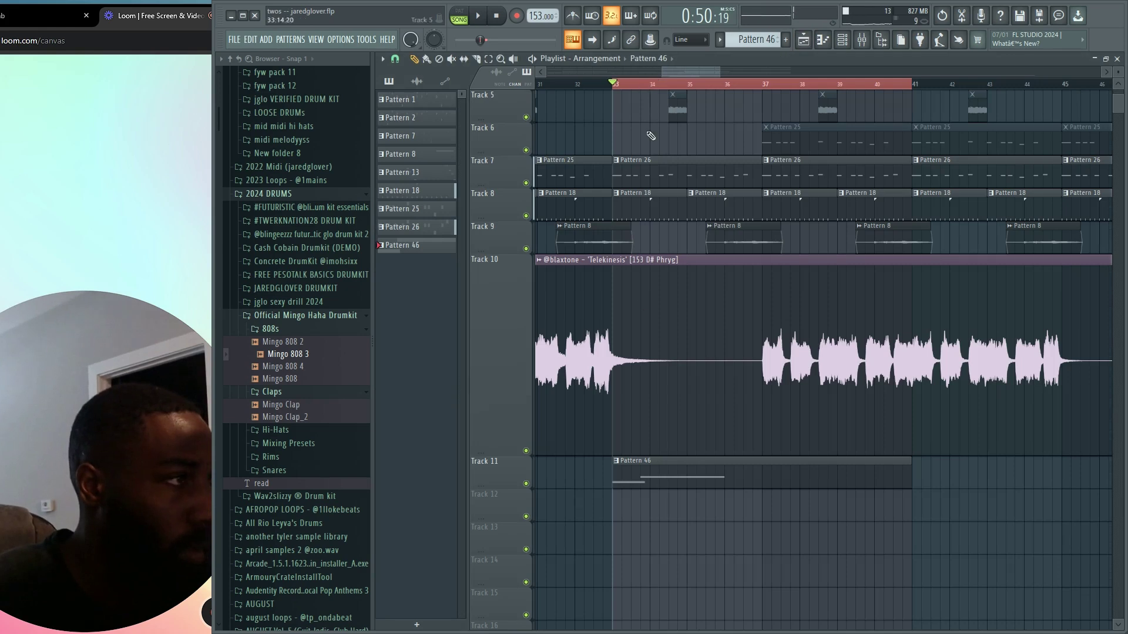
{"action": "double_click", "coordinate": [639, 467]}
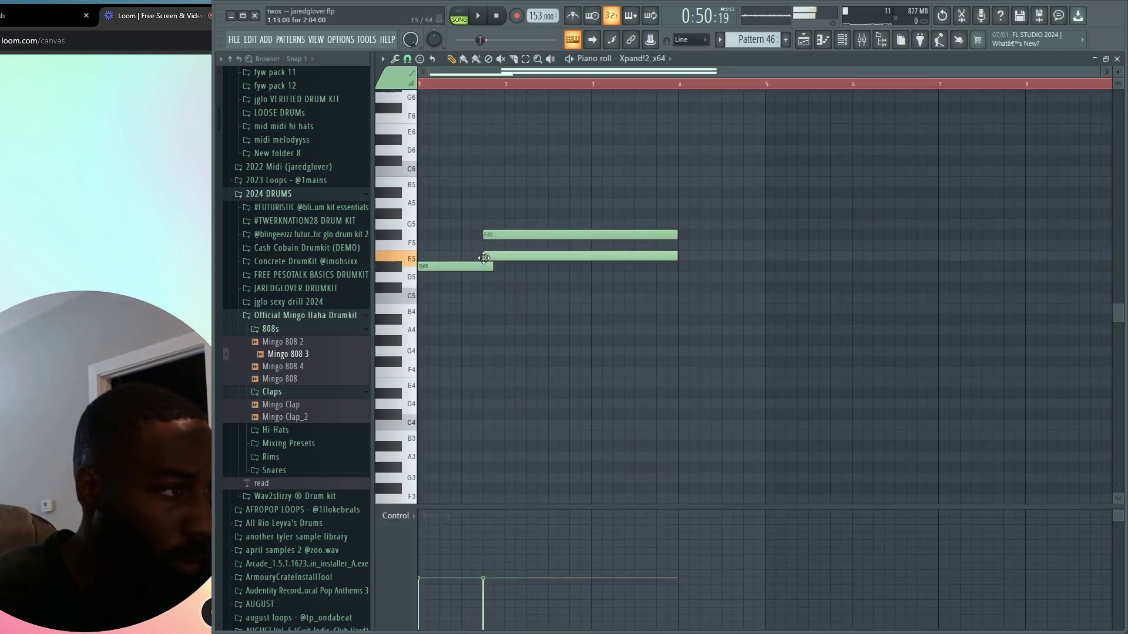
{"action": "key", "text": "space"}
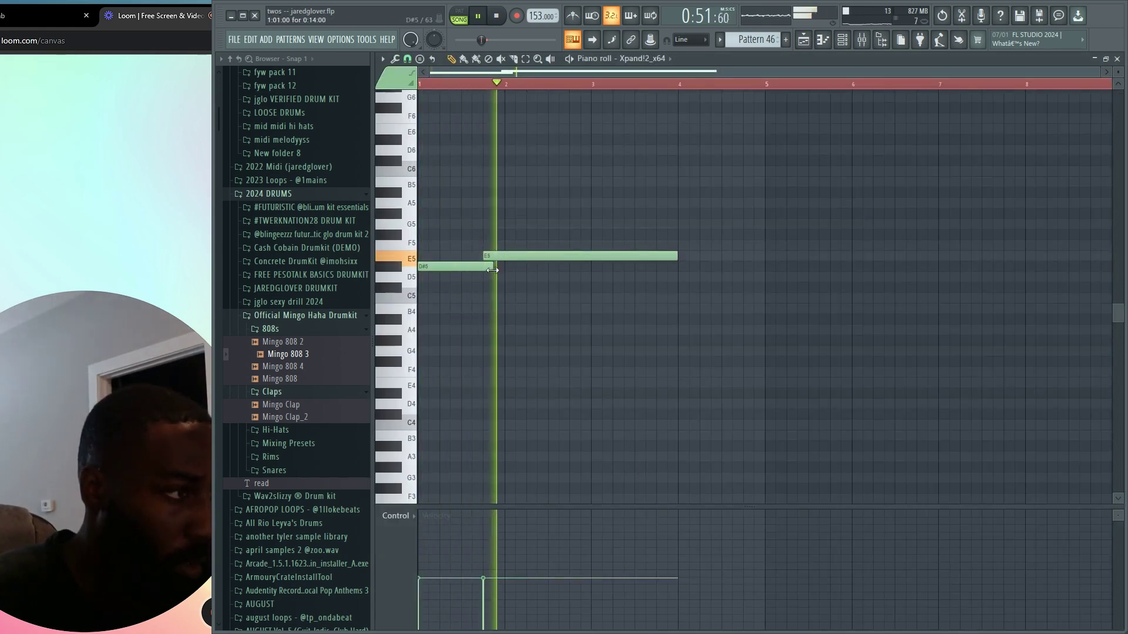
Continue the melody with a C#5 note at bar 3 and a D#5 at bar 4, trimming the longer notes to fit.
{"action": "left_click", "coordinate": [598, 277]}
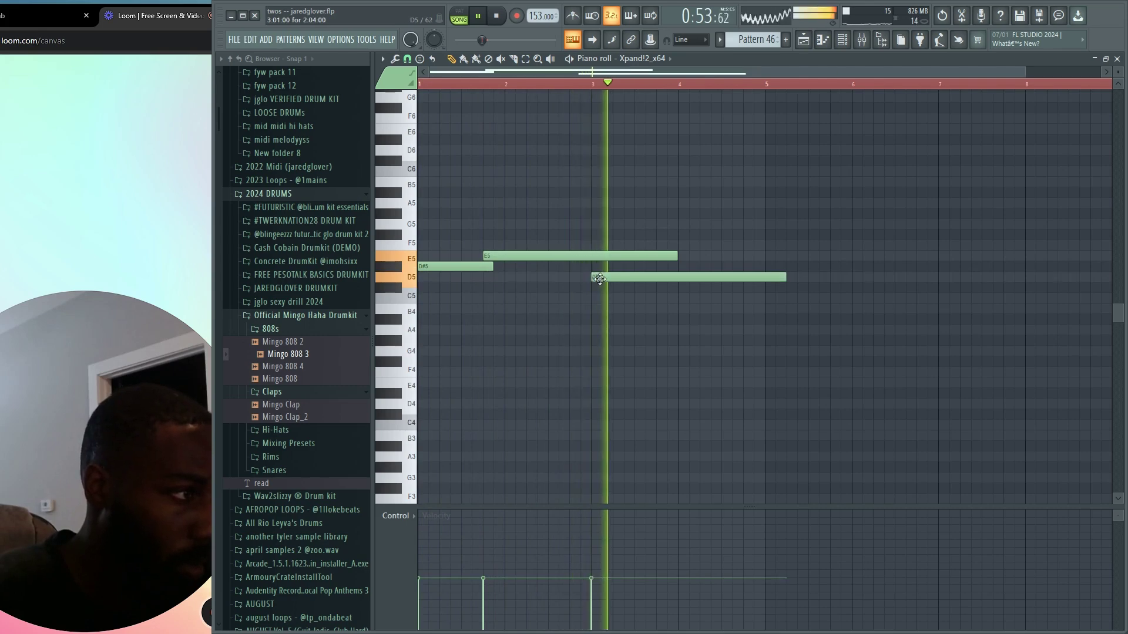
{"action": "left_click_drag", "start_coordinate": [604, 278], "coordinate": [605, 292]}
{"action": "left_click_drag", "start_coordinate": [673, 259], "coordinate": [600, 256]}
{"action": "left_click_drag", "start_coordinate": [785, 291], "coordinate": [702, 327]}
{"action": "left_click", "coordinate": [684, 266]}
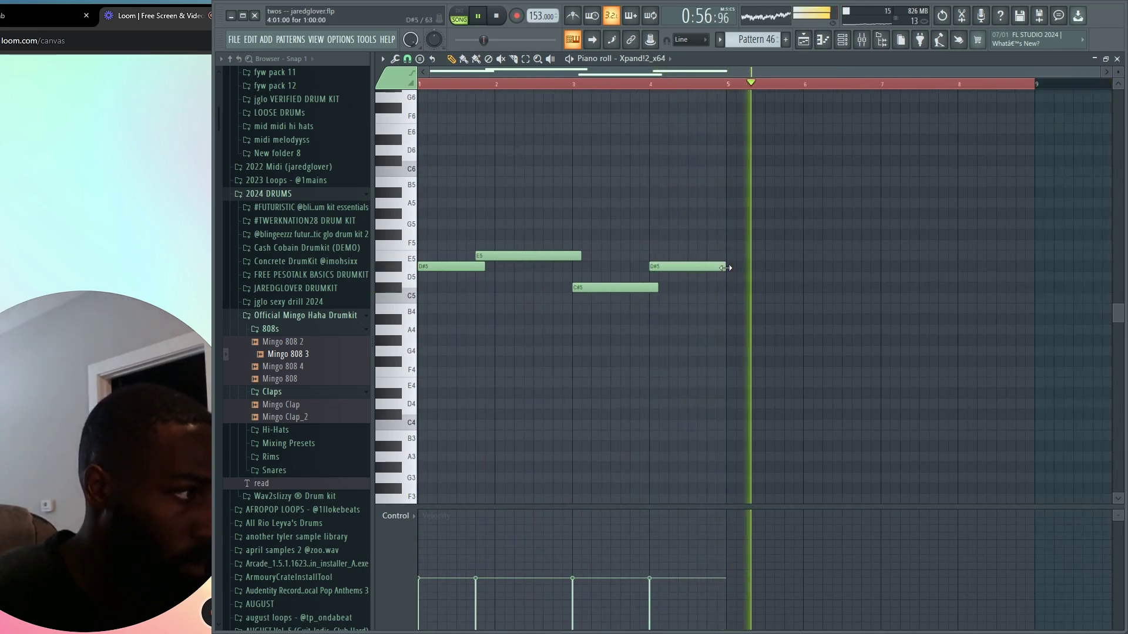
Duplicate the four-note melody into bars 5 to 8 and trim the bar 4 D#5 note to end at bar 5.
{"action": "key", "text": "space"}
{"action": "left_click_drag", "start_coordinate": [771, 192], "coordinate": [305, 393]}
{"action": "key", "text": "space"}
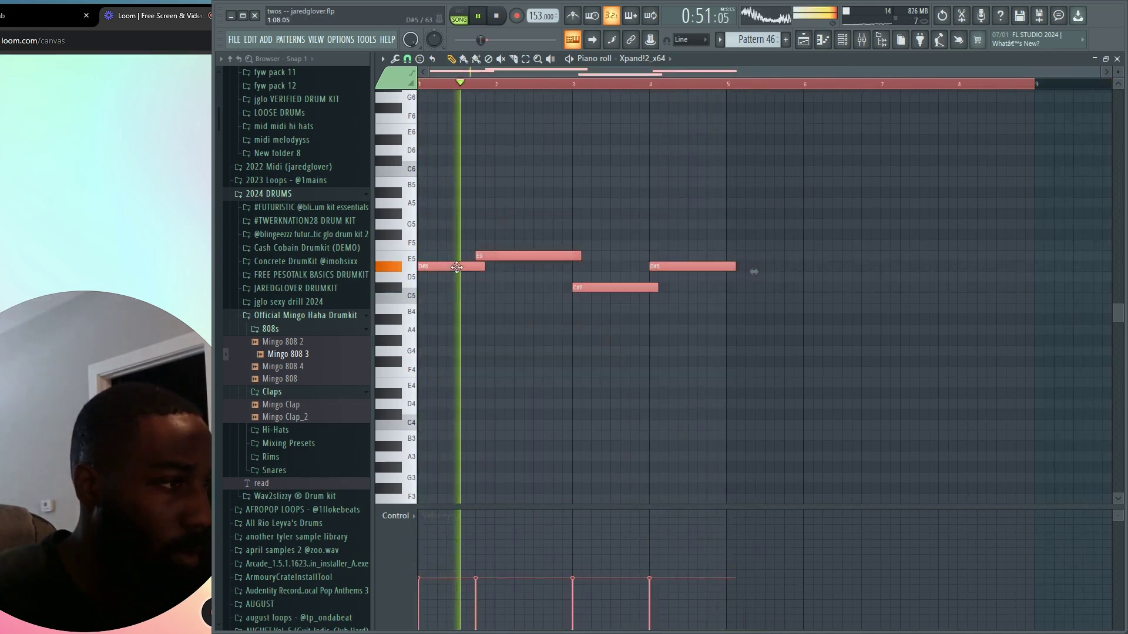
{"action": "key", "text": "ctrl+b"}
{"action": "left_click", "coordinate": [719, 265]}
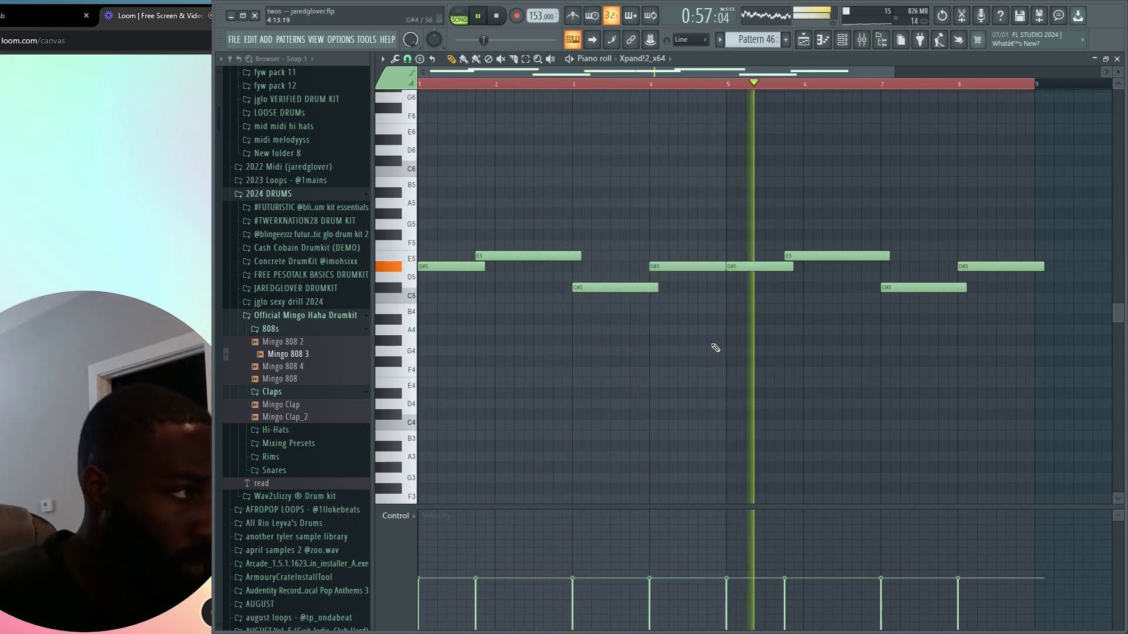
Copy all eight melody notes up five semitones as a harmony and shorten every note to remove the overlaps.
{"action": "scroll", "coordinate": [713, 347], "scroll_direction": "down", "scroll_amount": 2}
{"action": "left_click_drag", "start_coordinate": [911, 199], "coordinate": [439, 295]}
{"action": "key", "text": "space"}
{"action": "key", "text": "space"}
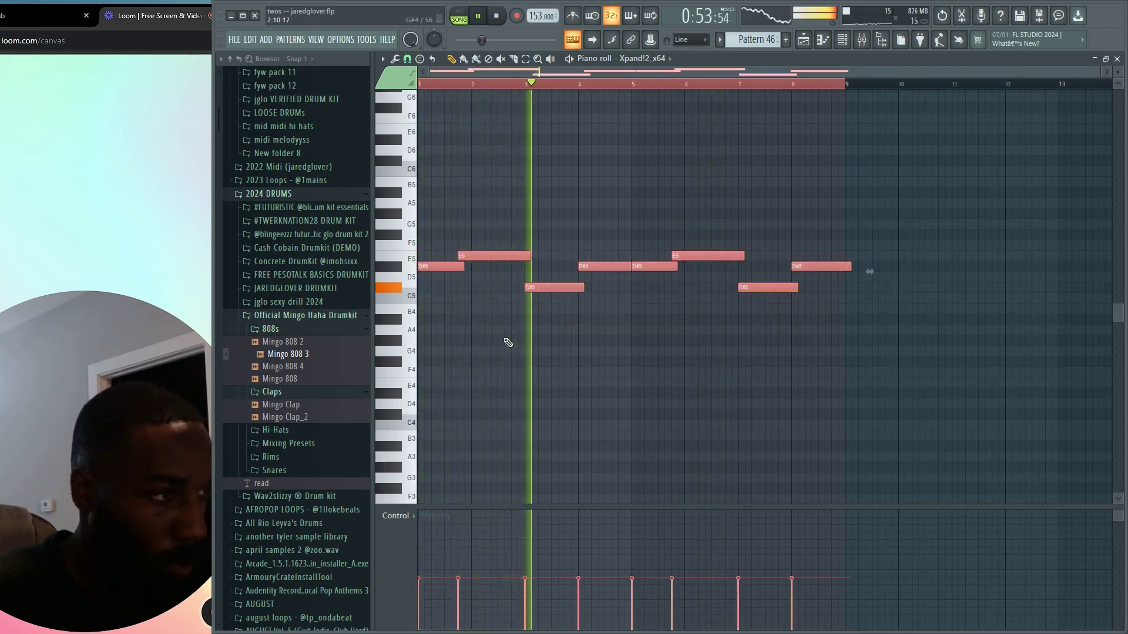
{"action": "left_click_drag", "start_coordinate": [435, 270], "coordinate": [435, 217]}
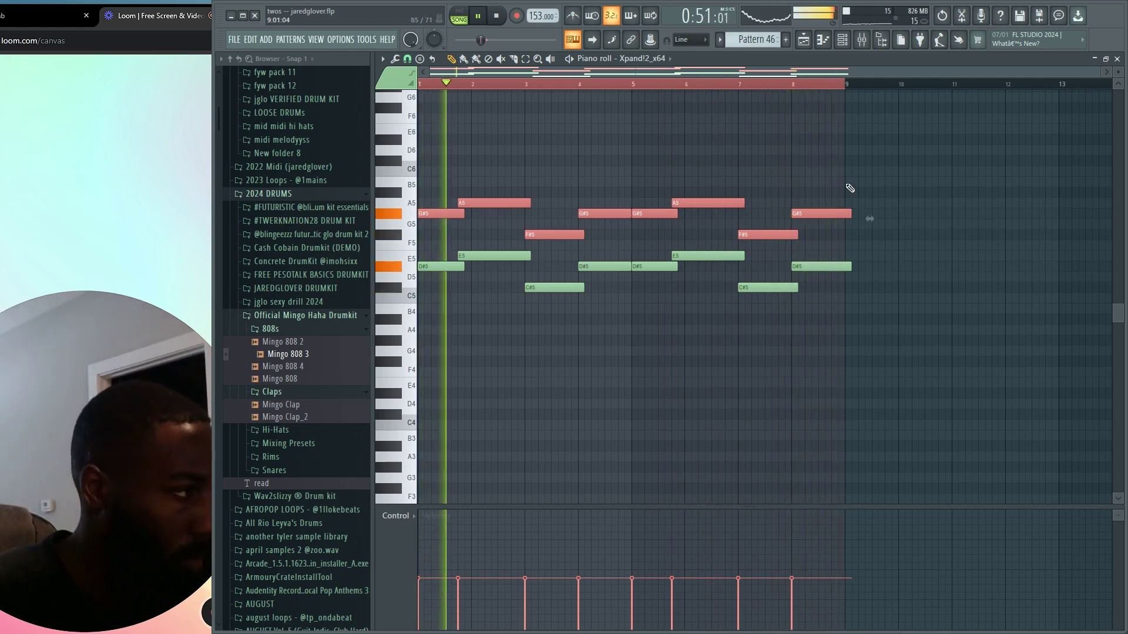
{"action": "left_click_drag", "start_coordinate": [890, 157], "coordinate": [340, 388]}
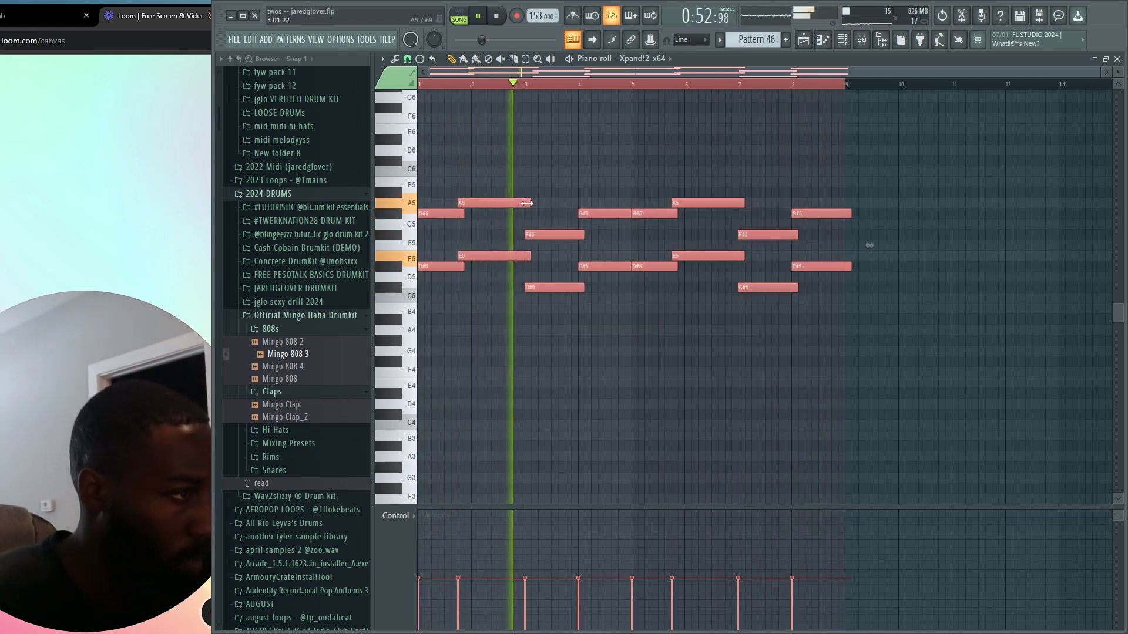
{"action": "left_click_drag", "start_coordinate": [529, 203], "coordinate": [522, 203]}
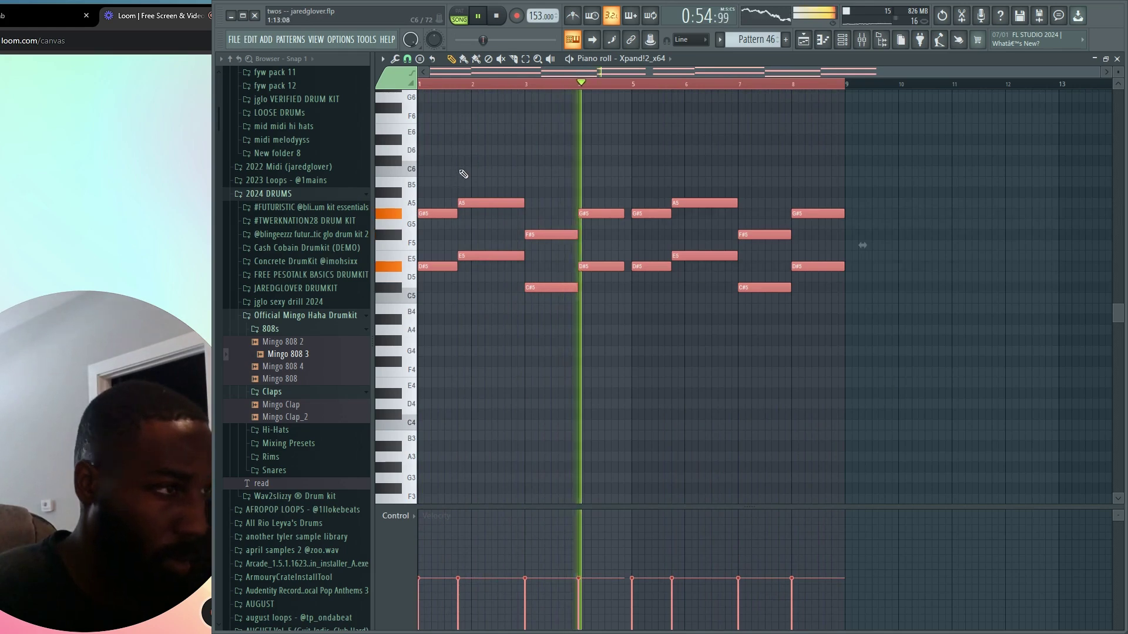
Try a third voice above the harmony, copied four to six semitones higher in Pattern 46, and delete those notes.
{"action": "mouse_move", "coordinate": [399, 182]}
{"action": "left_mouse_down"}
{"action": "mouse_move", "coordinate": [403, 239]}
{"action": "mouse_move", "coordinate": [432, 213]}
{"action": "mouse_move", "coordinate": [413, 166]}
{"action": "left_mouse_up"}
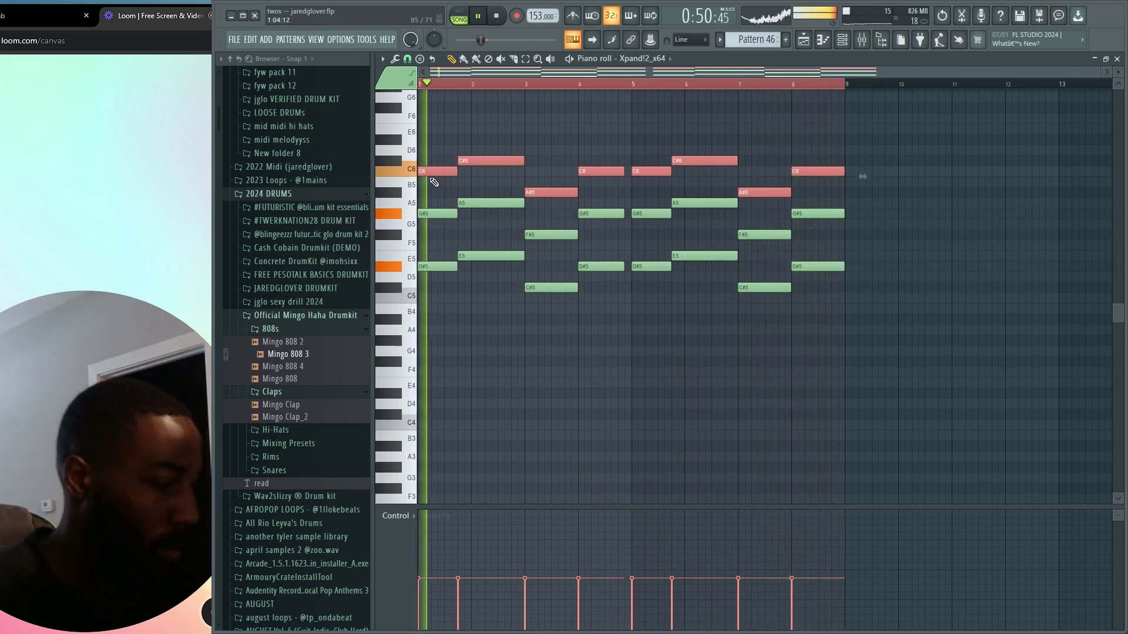
{"action": "key", "text": "shift+Up"}
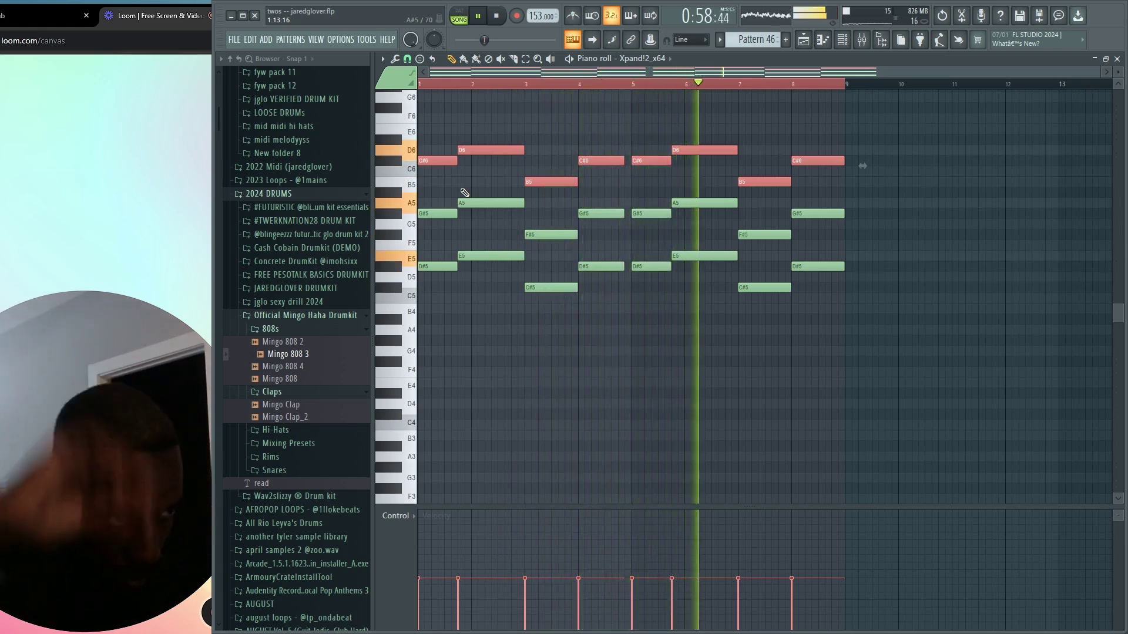
{"action": "key", "text": "shift+Up"}
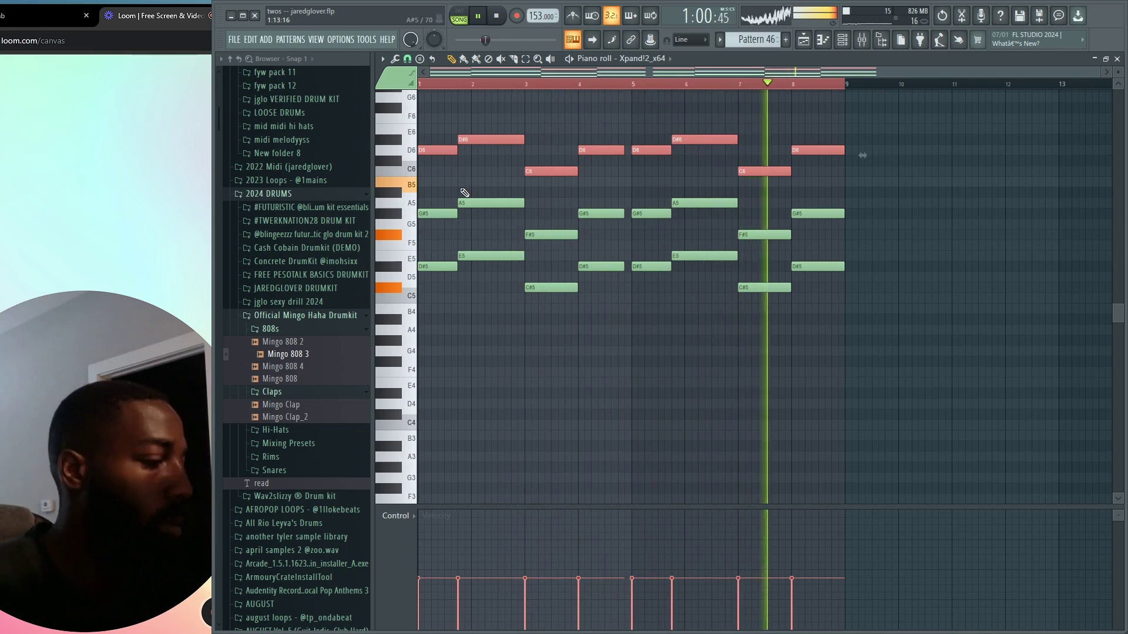
{"action": "key", "text": "Delete"}
Try the Soft Leads sound Speaking Saw+ in Part B of Xpand!2 and replace it with a Polysynths sound.
{"action": "left_click", "coordinate": [844, 41]}
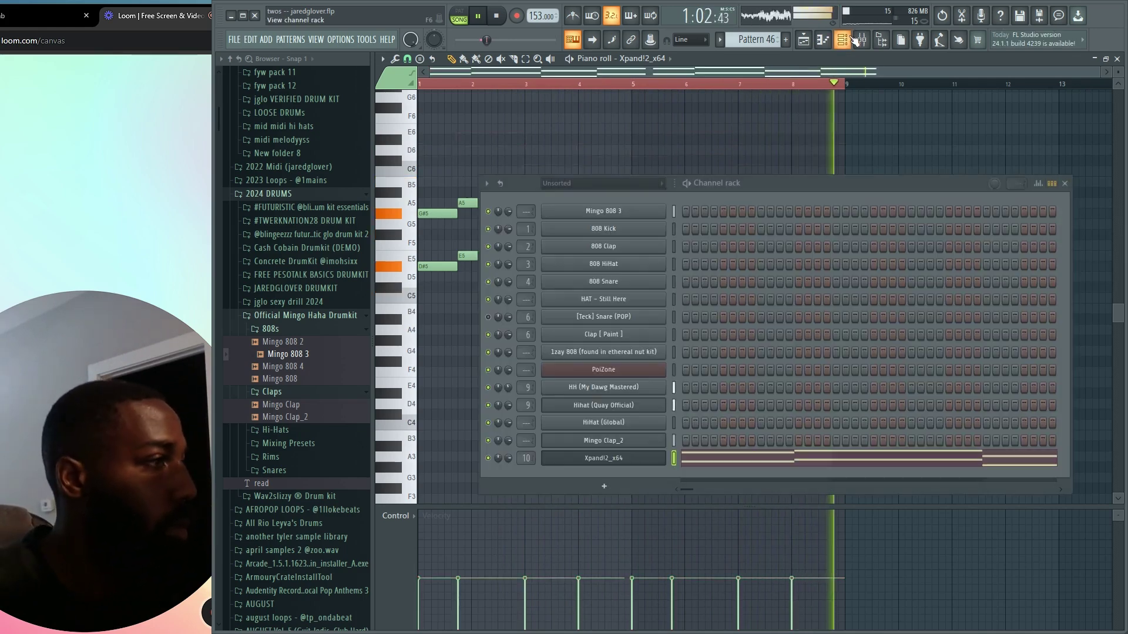
{"action": "left_click", "coordinate": [638, 461]}
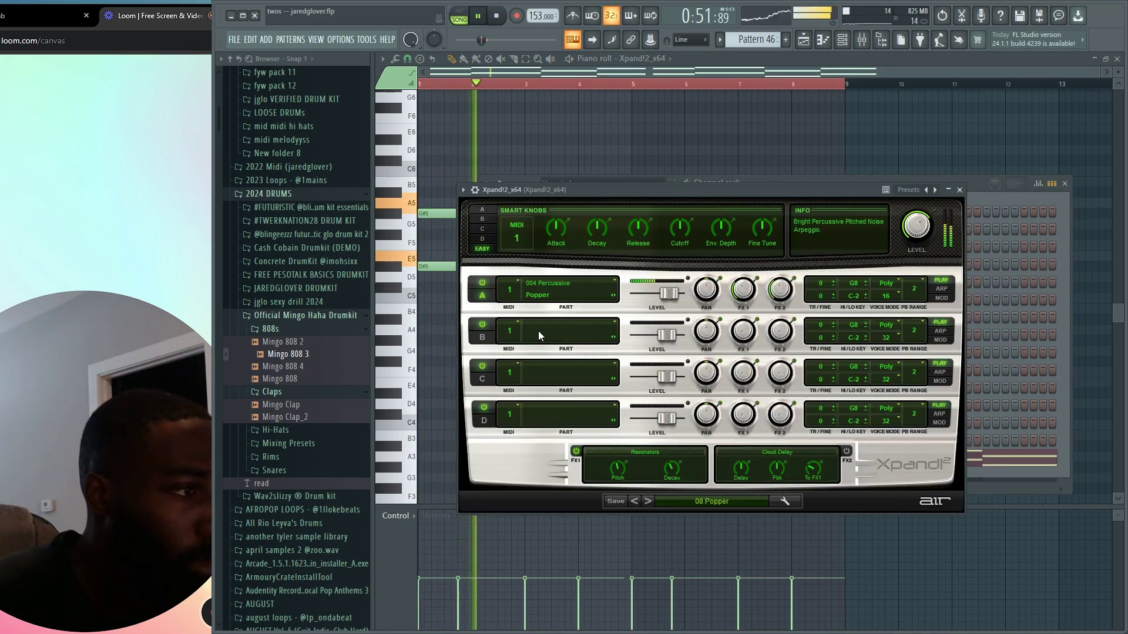
{"action": "left_click", "coordinate": [556, 333]}
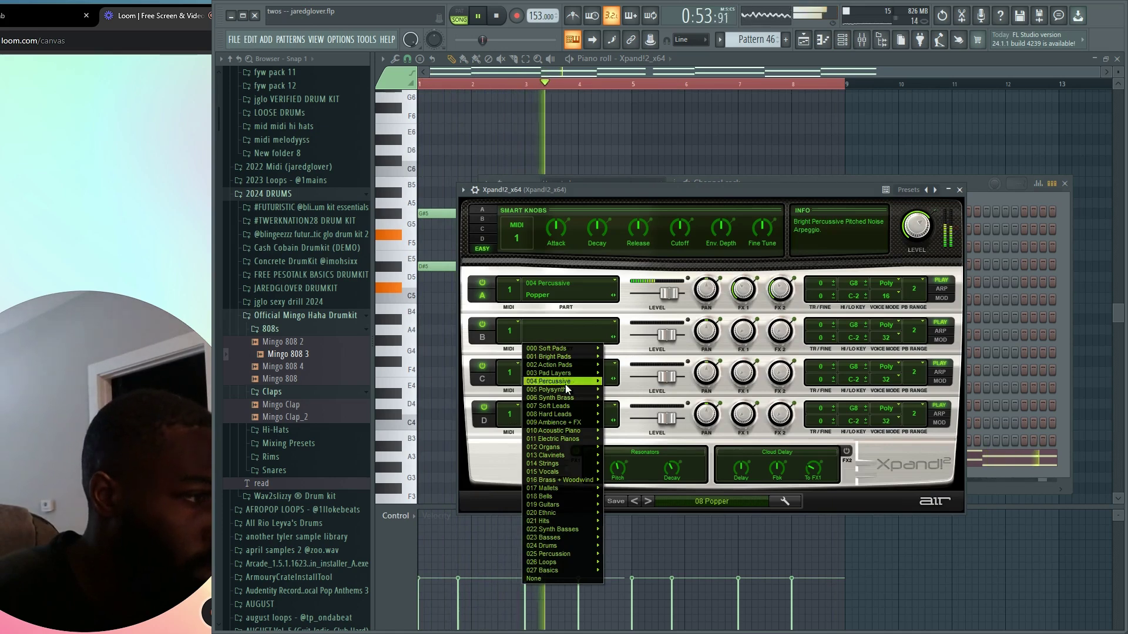
{"action": "mouse_move", "coordinate": [564, 406]}
{"action": "left_click", "coordinate": [634, 392]}
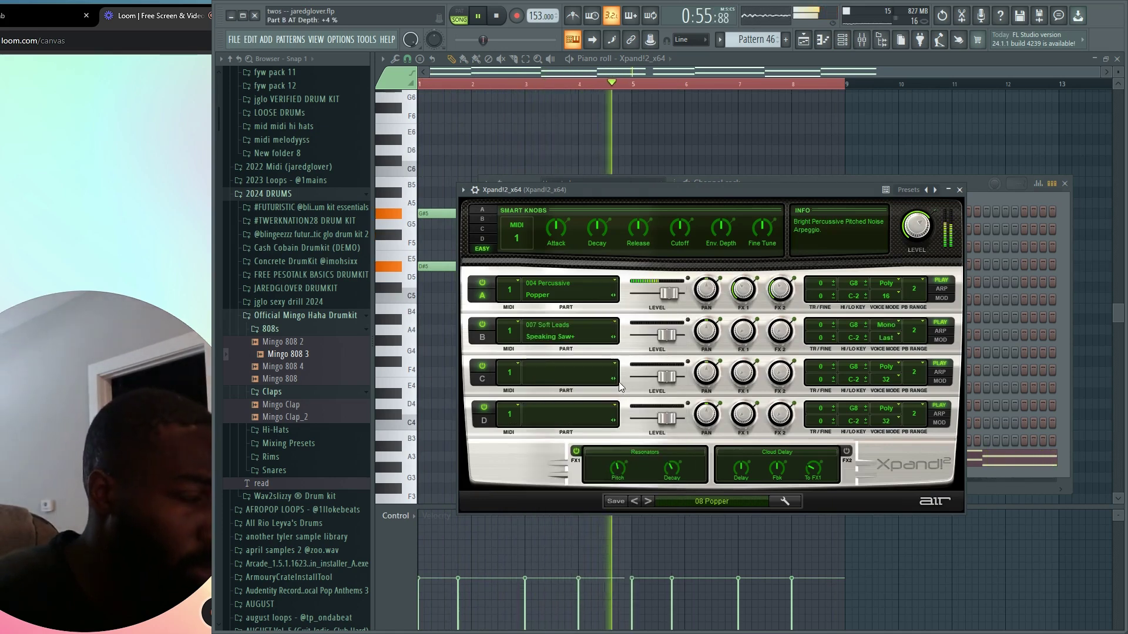
{"action": "key", "text": "space"}
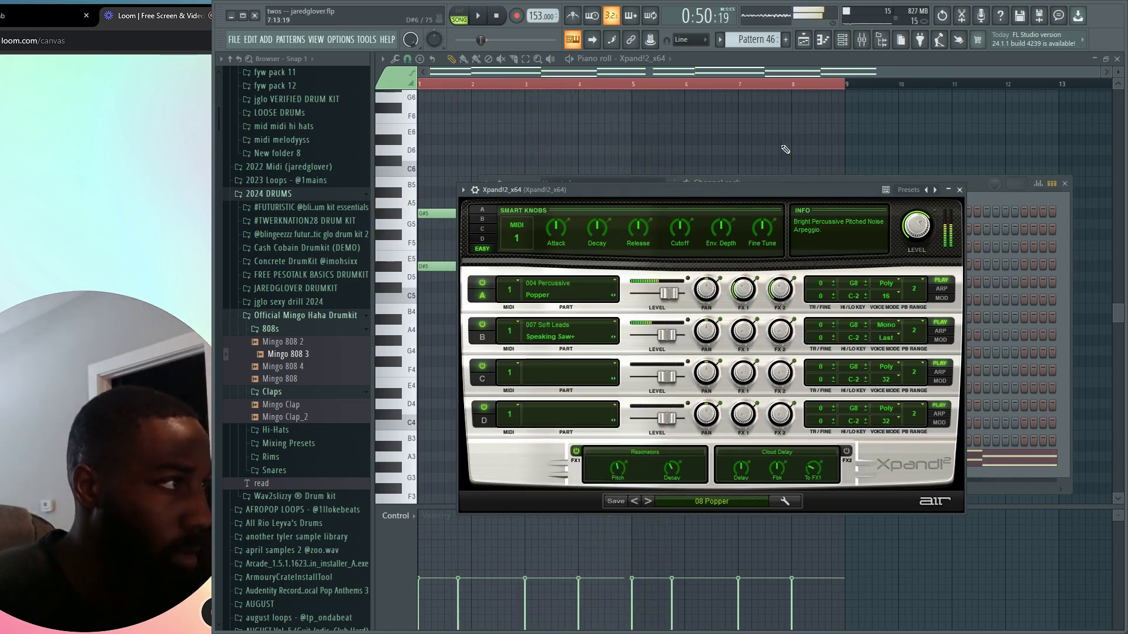
{"action": "left_click", "coordinate": [563, 340]}
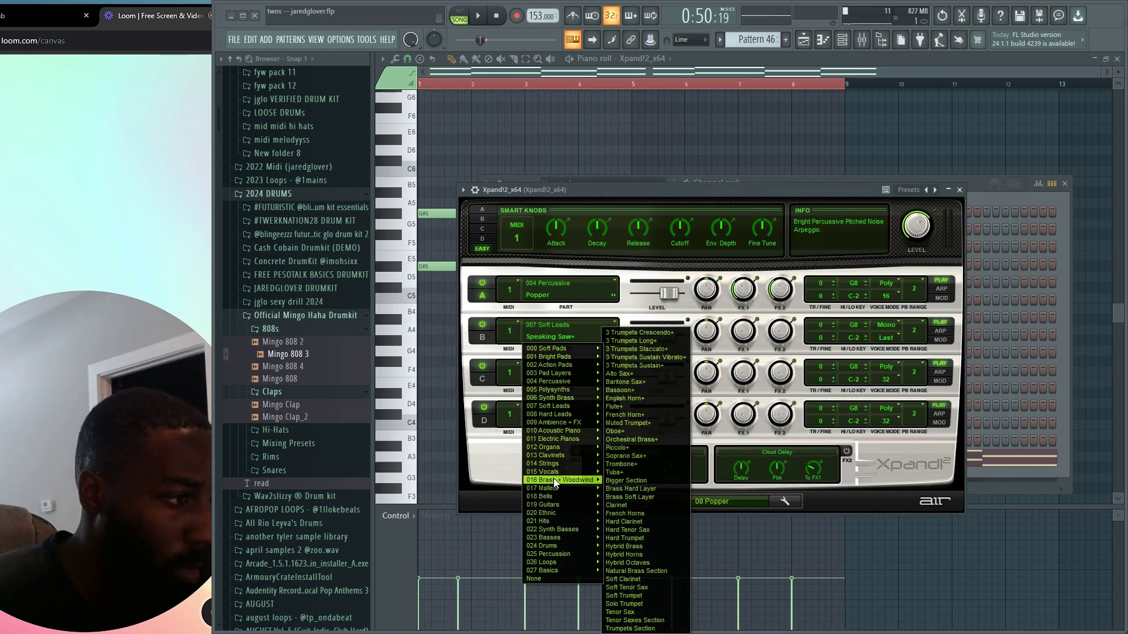
{"action": "mouse_move", "coordinate": [566, 390]}
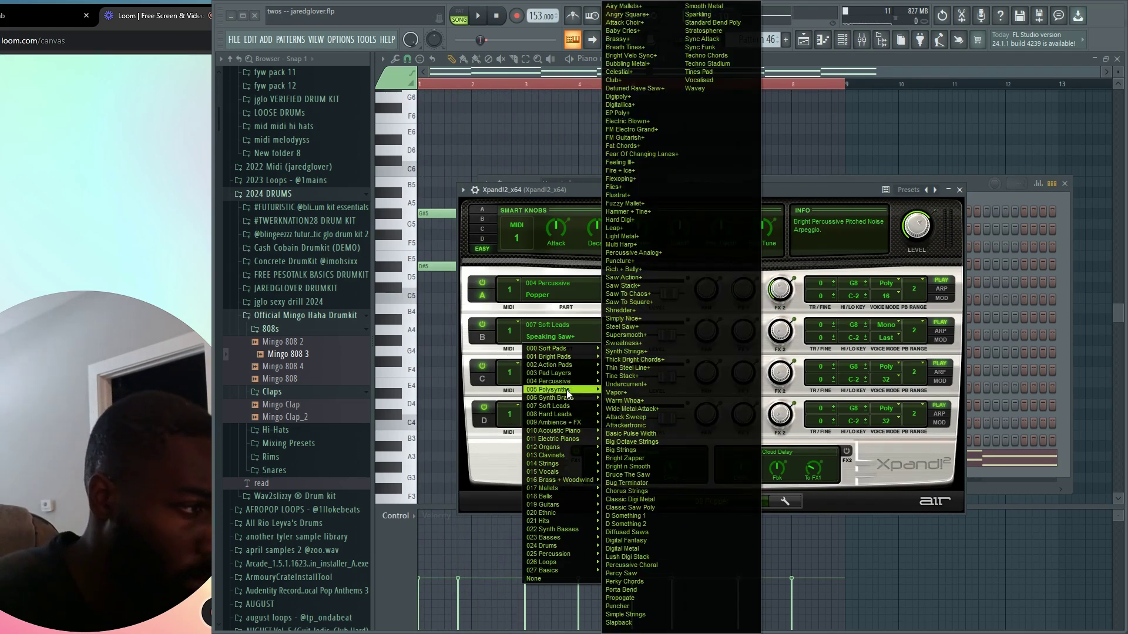
{"action": "left_click", "coordinate": [643, 386]}
Solo Track 11 in the playlist, play it, and reopen the Xpand!2 notes of Pattern 46 in the piano roll.
{"action": "left_click", "coordinate": [804, 40]}
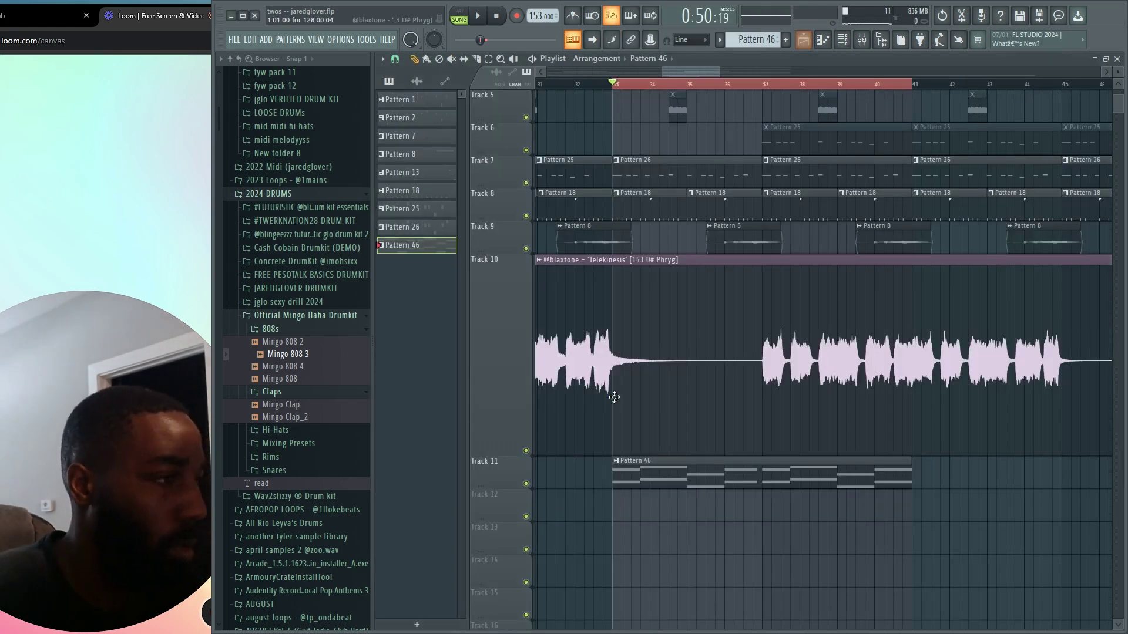
{"action": "right_click", "coordinate": [519, 483]}
{"action": "left_click_drag", "start_coordinate": [512, 482], "coordinate": [512, 480]}
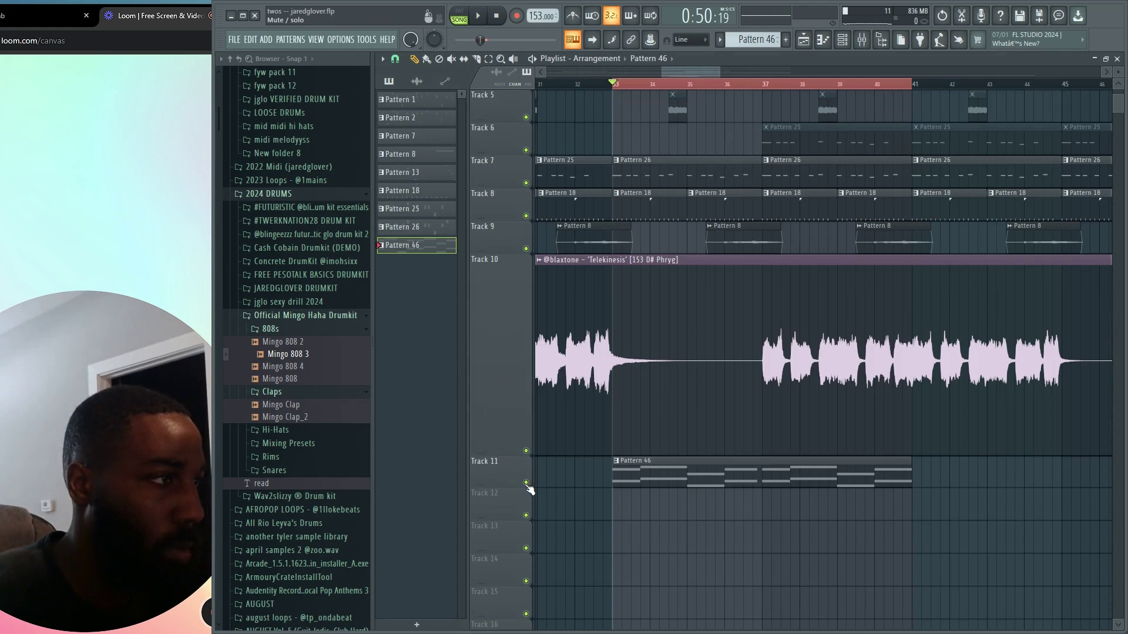
{"action": "right_click", "coordinate": [526, 484]}
{"action": "key", "text": "space"}
{"action": "double_click", "coordinate": [687, 464]}
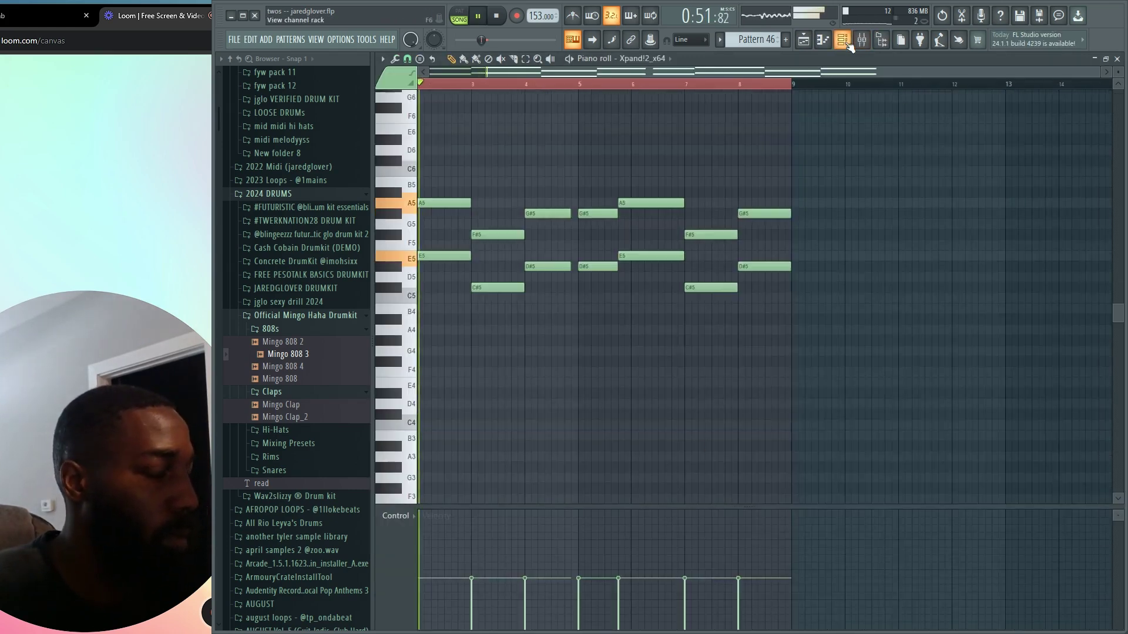
{"action": "left_click", "coordinate": [847, 44]}
{"action": "left_click", "coordinate": [780, 466]}
{"action": "left_click", "coordinate": [780, 466]}
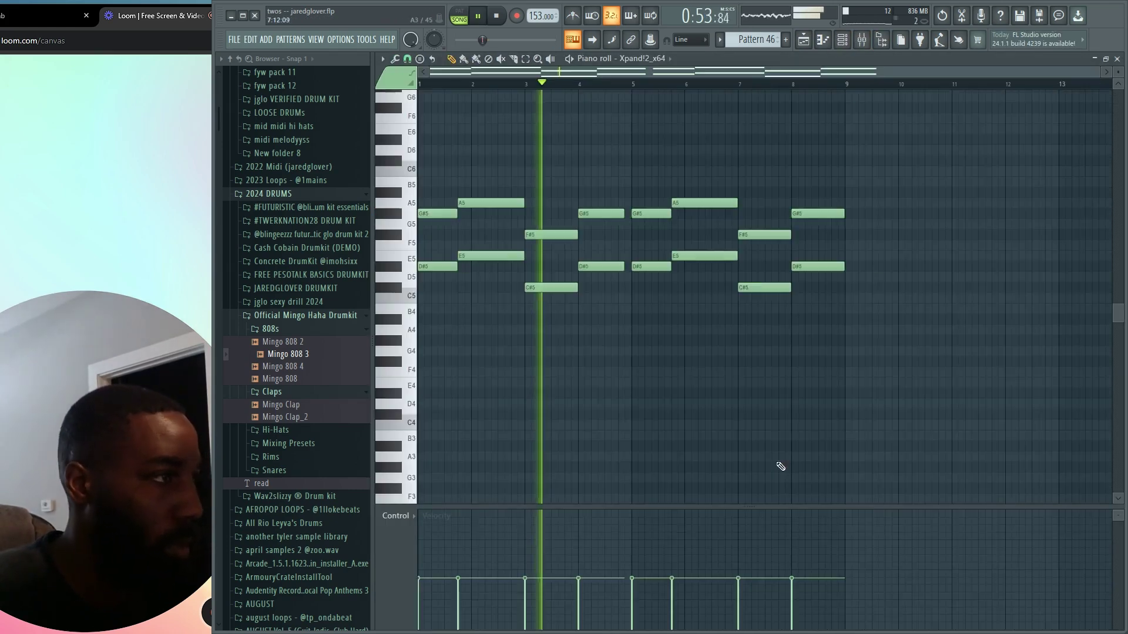
Insert Fruity Parametric EQ 2 in slot 7 of the Xpand!2 mixer track, after HalfTime.
{"action": "left_click", "coordinate": [843, 40]}
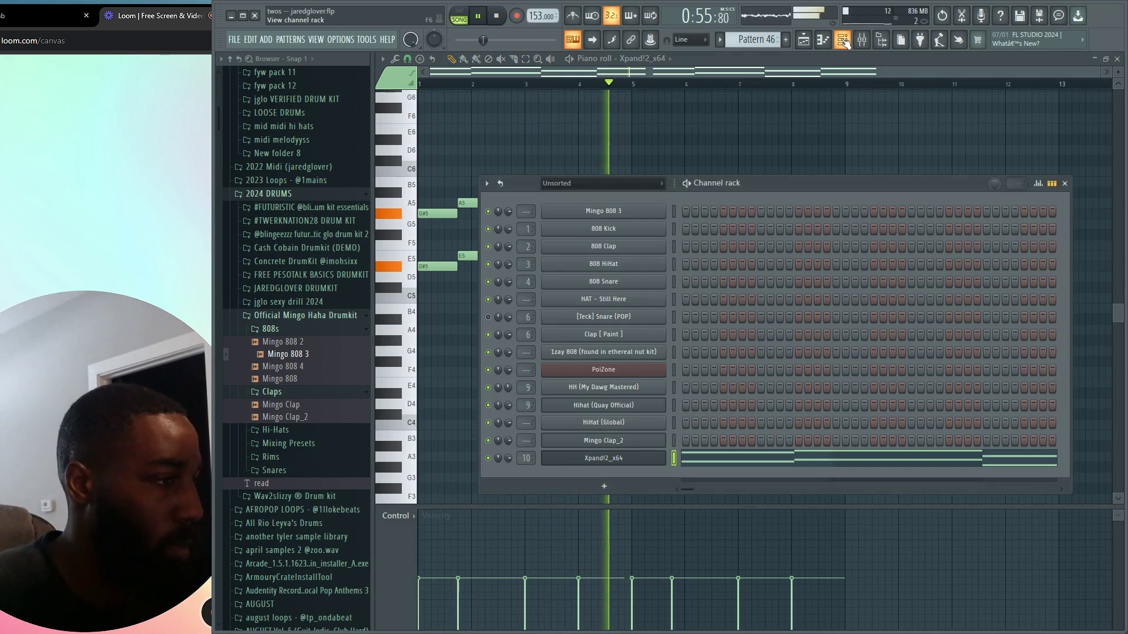
{"action": "left_click", "coordinate": [861, 39]}
{"action": "left_click", "coordinate": [1008, 257]}
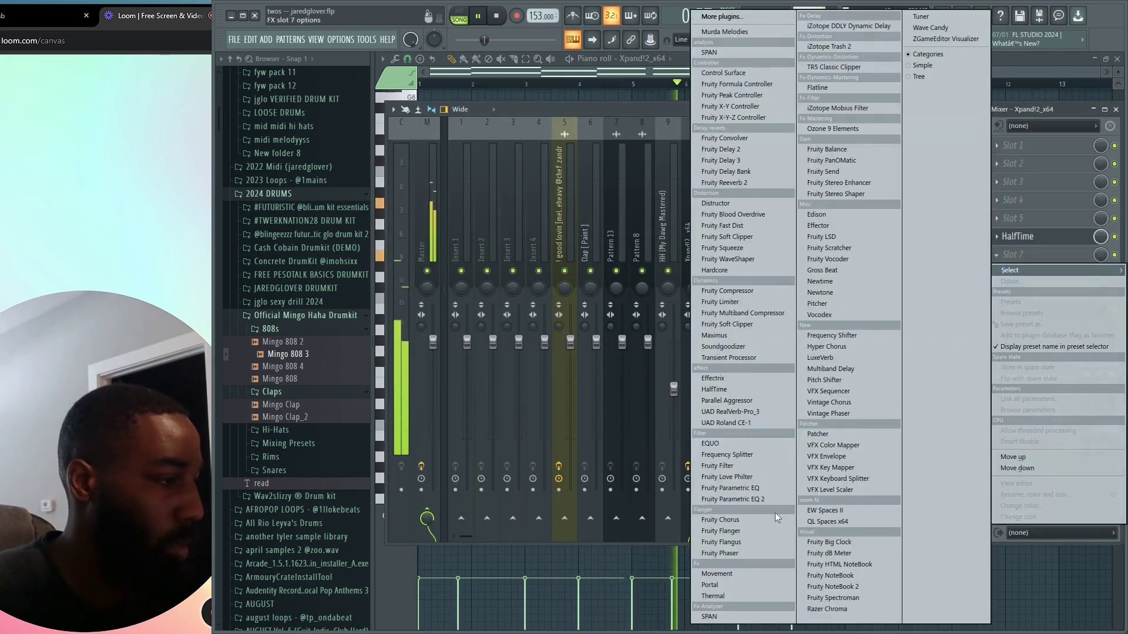
{"action": "left_click", "coordinate": [778, 501]}
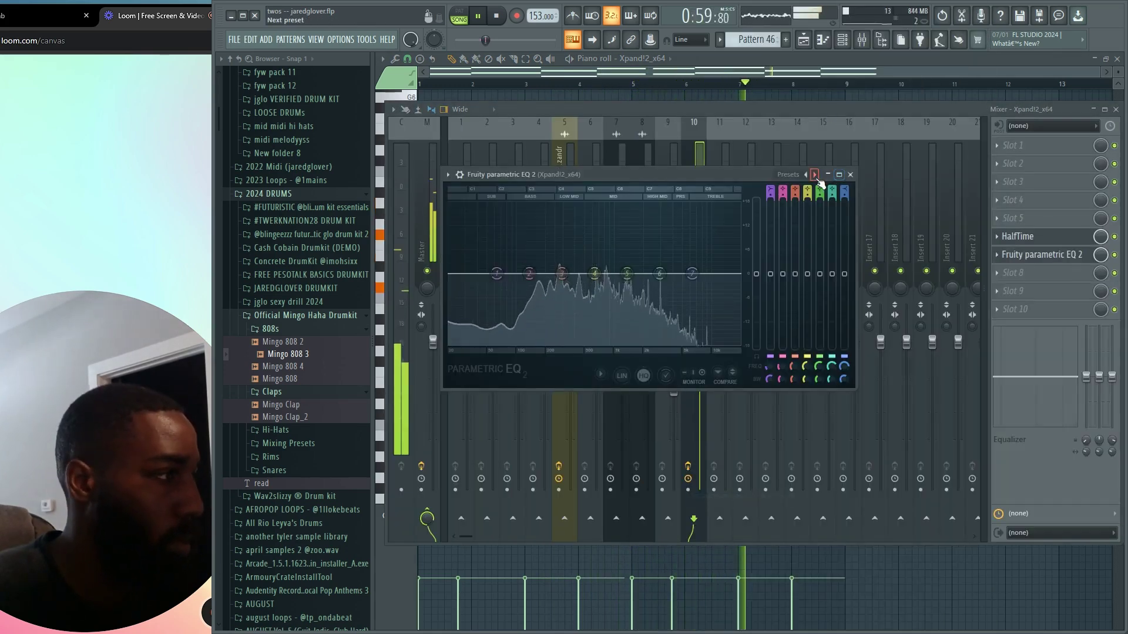
{"action": "left_click", "coordinate": [850, 174]}
Add Fruity Parametric EQ 2 in slot 3 with a raised 120cut low cut, and set the track's low shelf to -18 at 581 Hz.
{"action": "left_click", "coordinate": [1013, 182]}
{"action": "mouse_move", "coordinate": [1011, 197]}
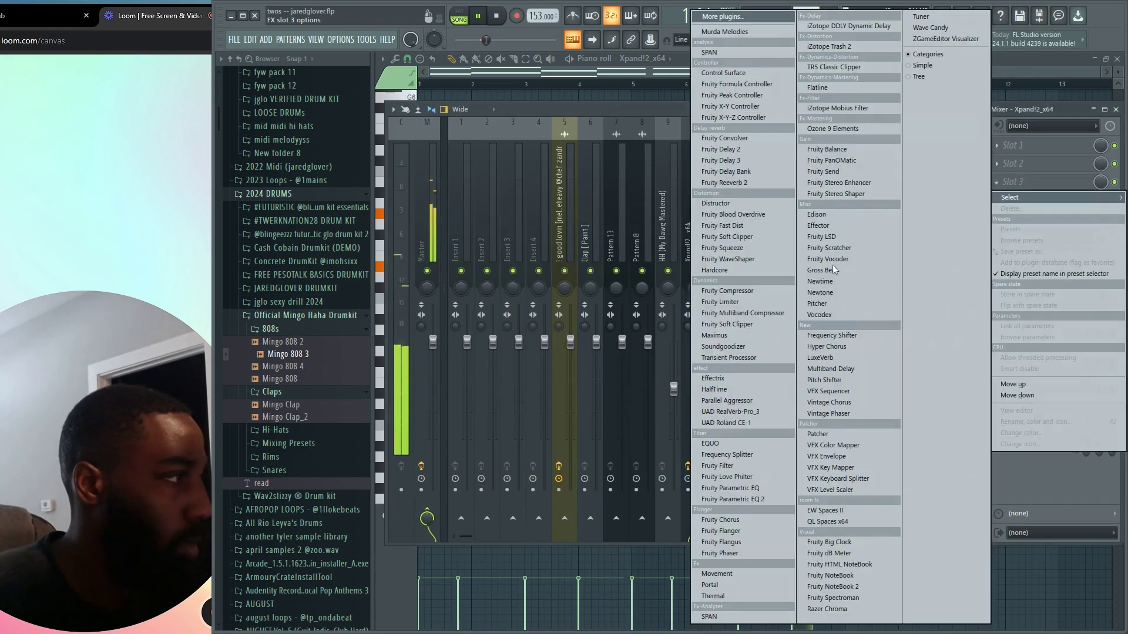
{"action": "left_click", "coordinate": [773, 497]}
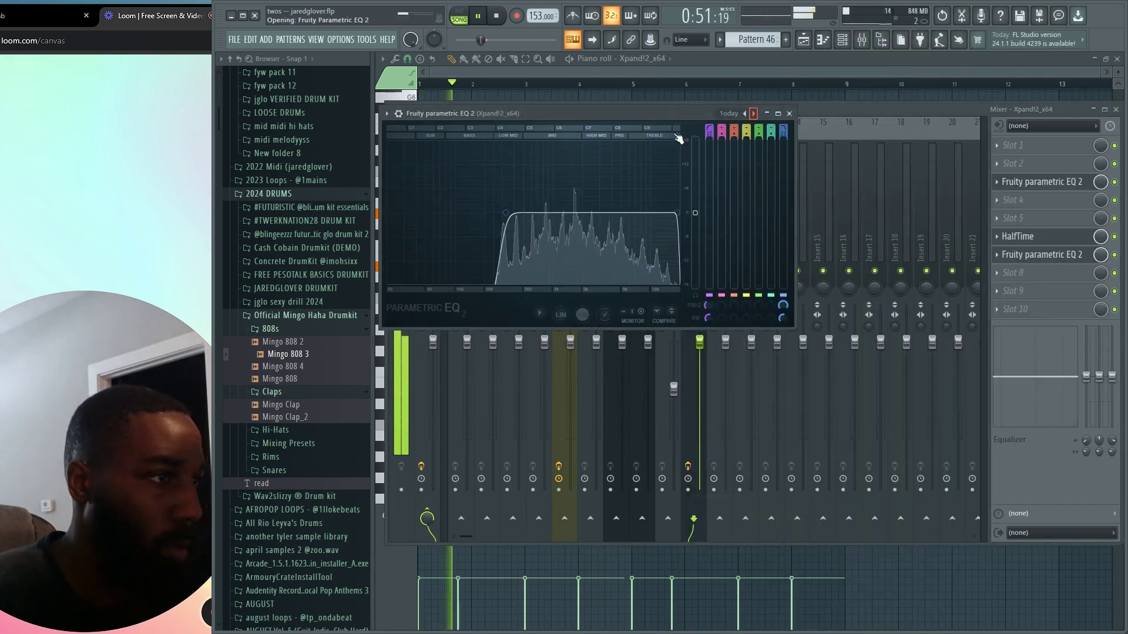
{"action": "left_click_drag", "start_coordinate": [453, 216], "coordinate": [495, 217]}
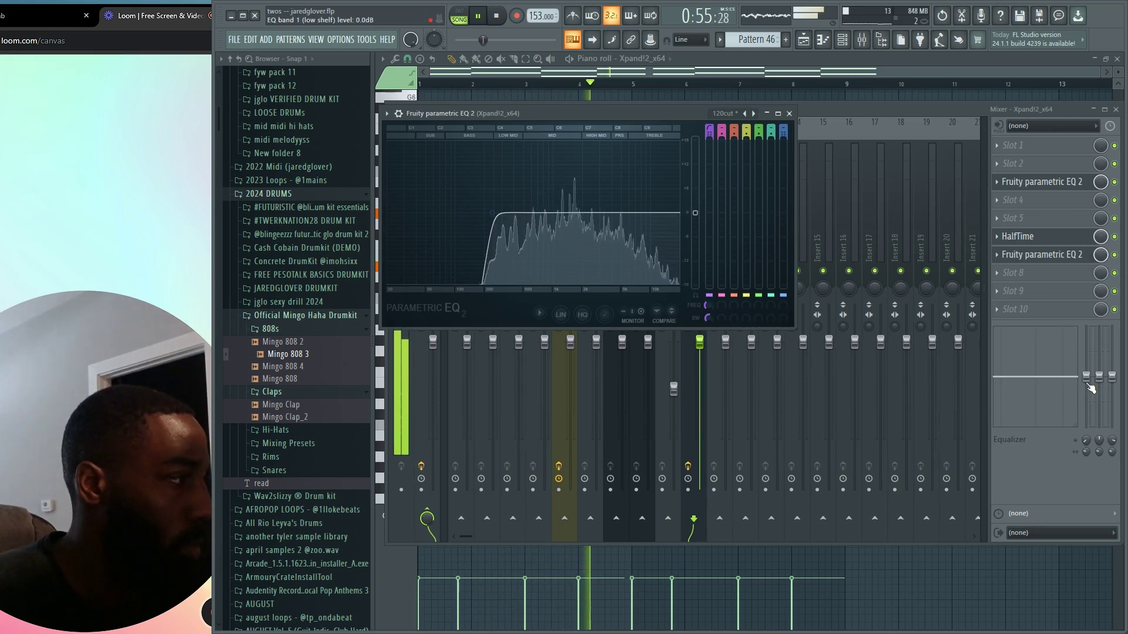
{"action": "left_click_drag", "start_coordinate": [1086, 377], "coordinate": [1086, 427]}
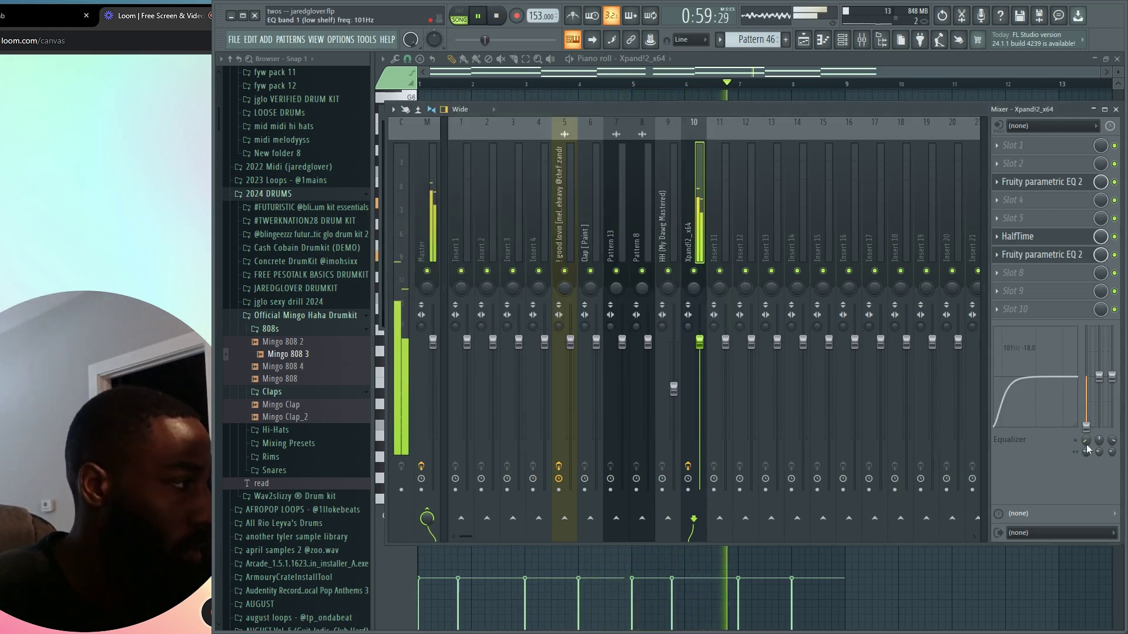
{"action": "mouse_move", "coordinate": [1090, 406]}
{"action": "left_mouse_down"}
{"action": "mouse_move", "coordinate": [1091, 423]}
{"action": "mouse_move", "coordinate": [1103, 393]}
{"action": "left_mouse_up"}
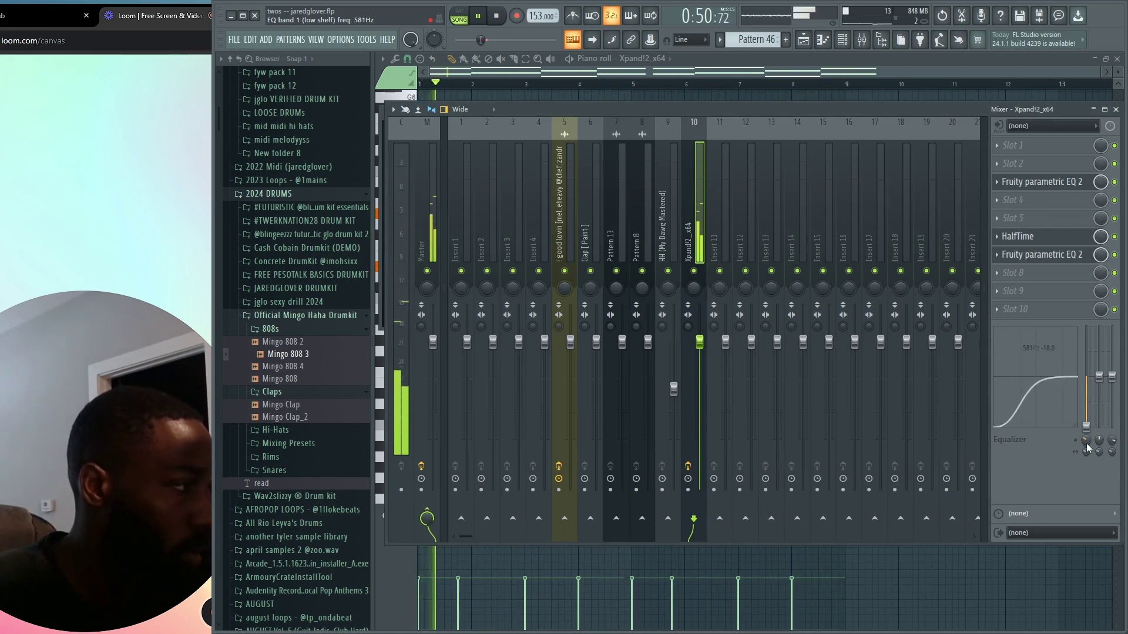
Move the Master track's parametric EQ and soft clipper down one slot each to free slot 1.
{"action": "left_click", "coordinate": [431, 199]}
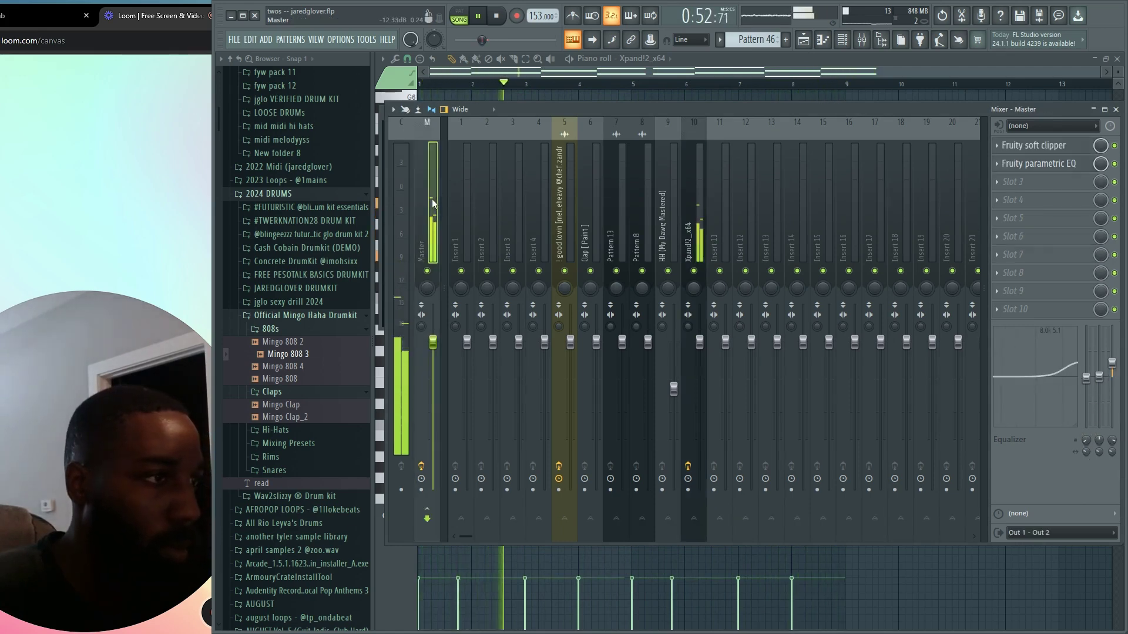
{"action": "left_click", "coordinate": [998, 165]}
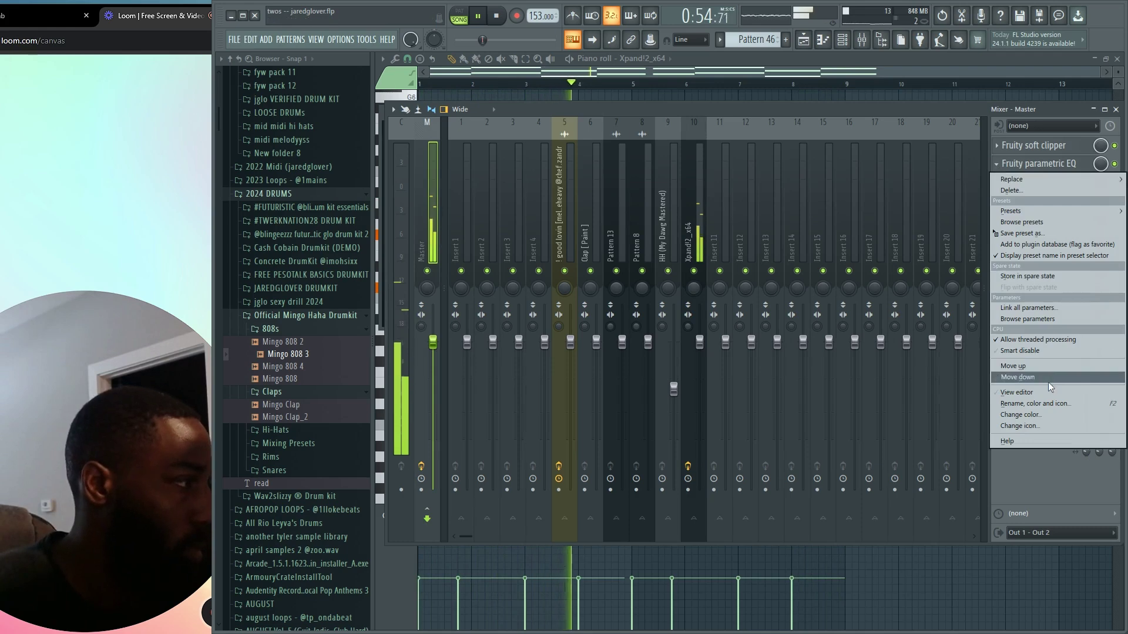
{"action": "left_click", "coordinate": [1049, 381]}
{"action": "left_click", "coordinate": [996, 146]}
{"action": "left_click", "coordinate": [1043, 358]}
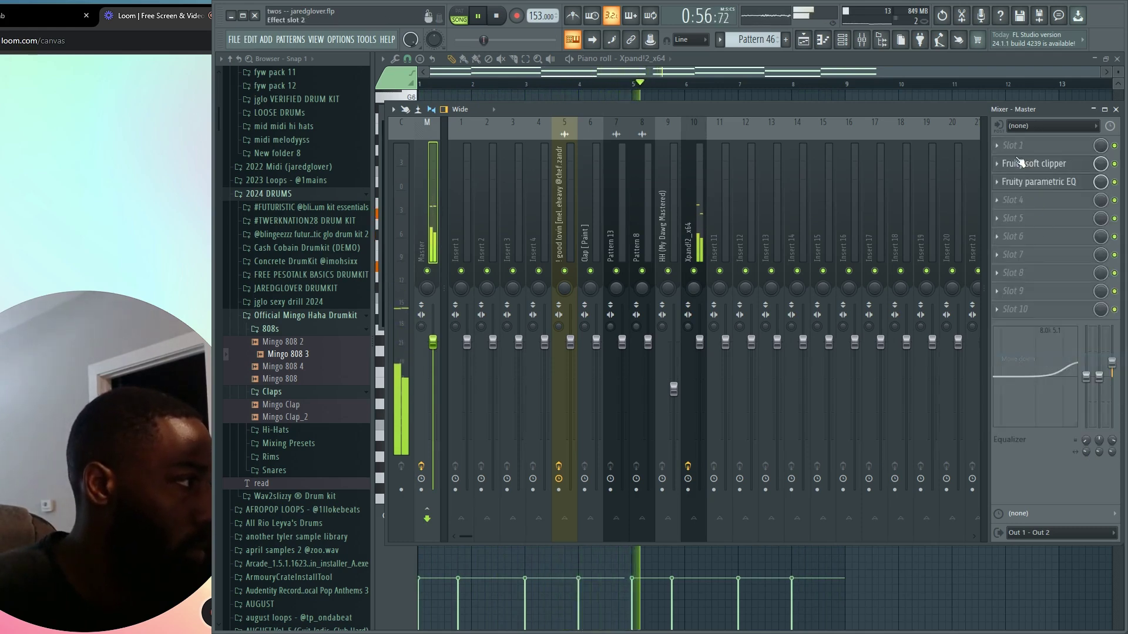
Insert Fruity Parametric EQ 2 in Master slot 1 with the light demud preset and narrow band 2 to 2%.
{"action": "left_click", "coordinate": [997, 146]}
{"action": "mouse_move", "coordinate": [1009, 161]}
{"action": "left_click", "coordinate": [763, 499]}
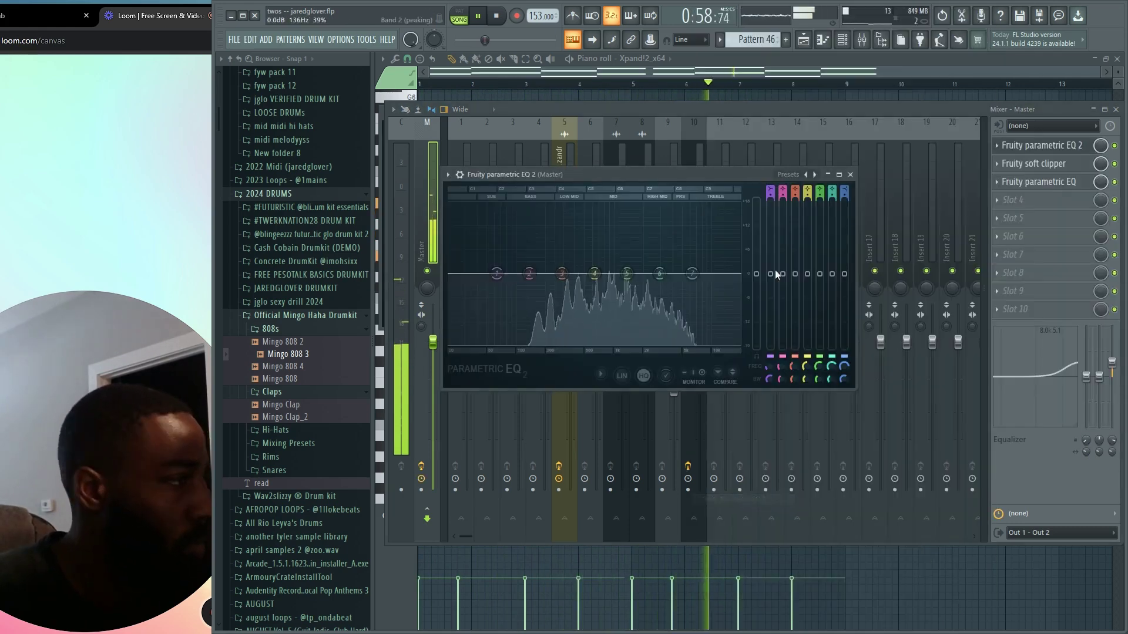
{"action": "left_click", "coordinate": [781, 175]}
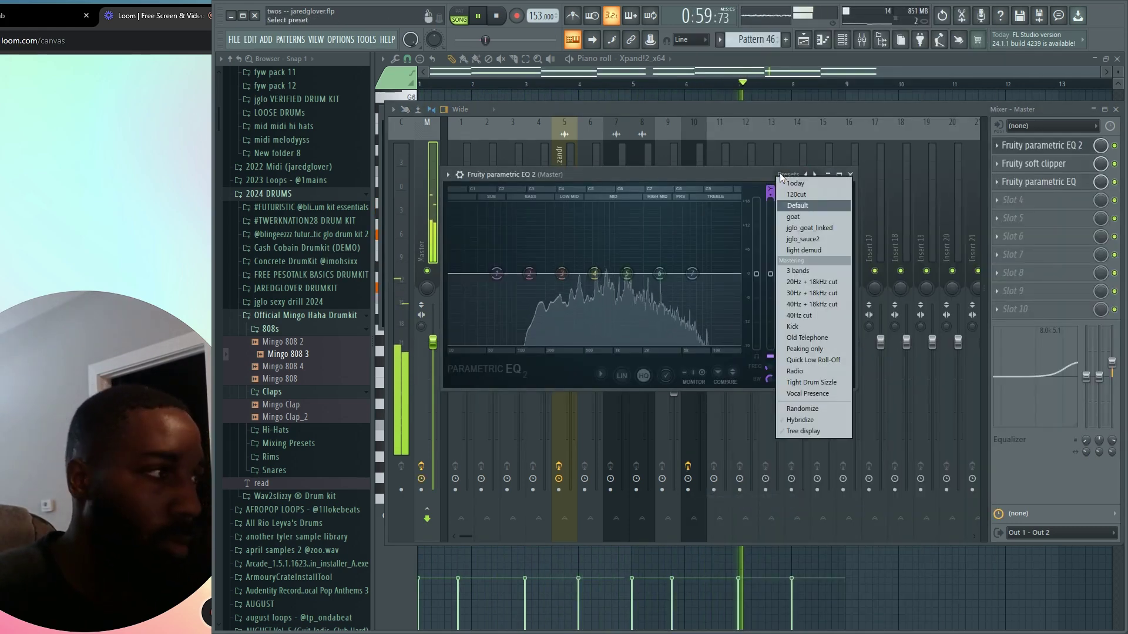
{"action": "left_click", "coordinate": [805, 250]}
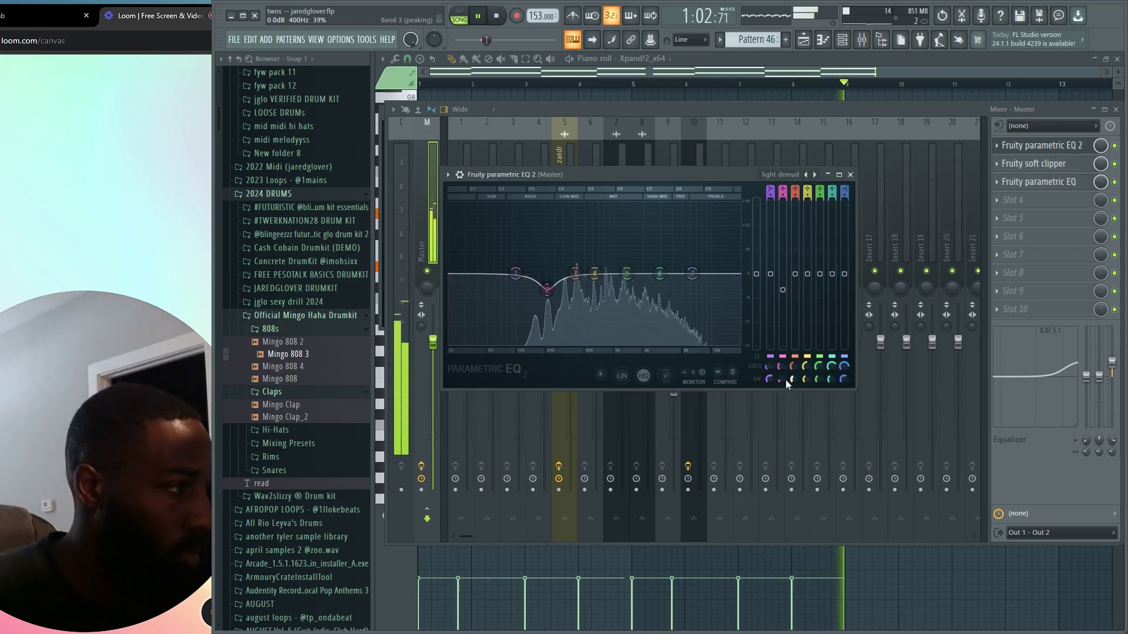
{"action": "left_click_drag", "start_coordinate": [782, 380], "coordinate": [782, 405]}
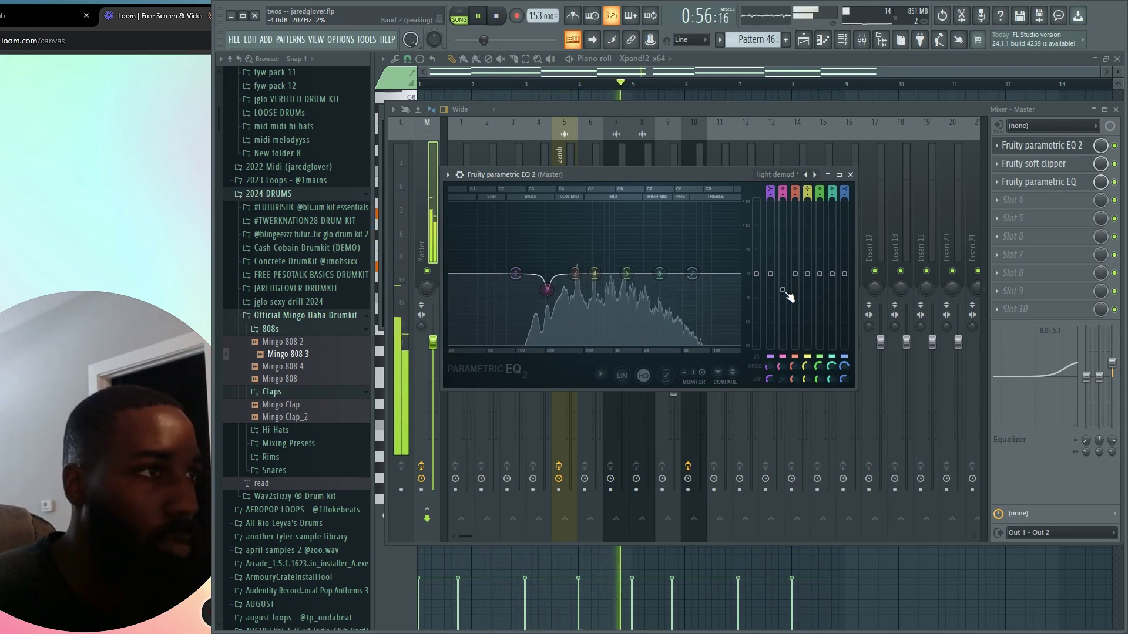
Return to the playlist and save the project despite the PoiZone trial plugin.
{"action": "key", "text": "F5"}
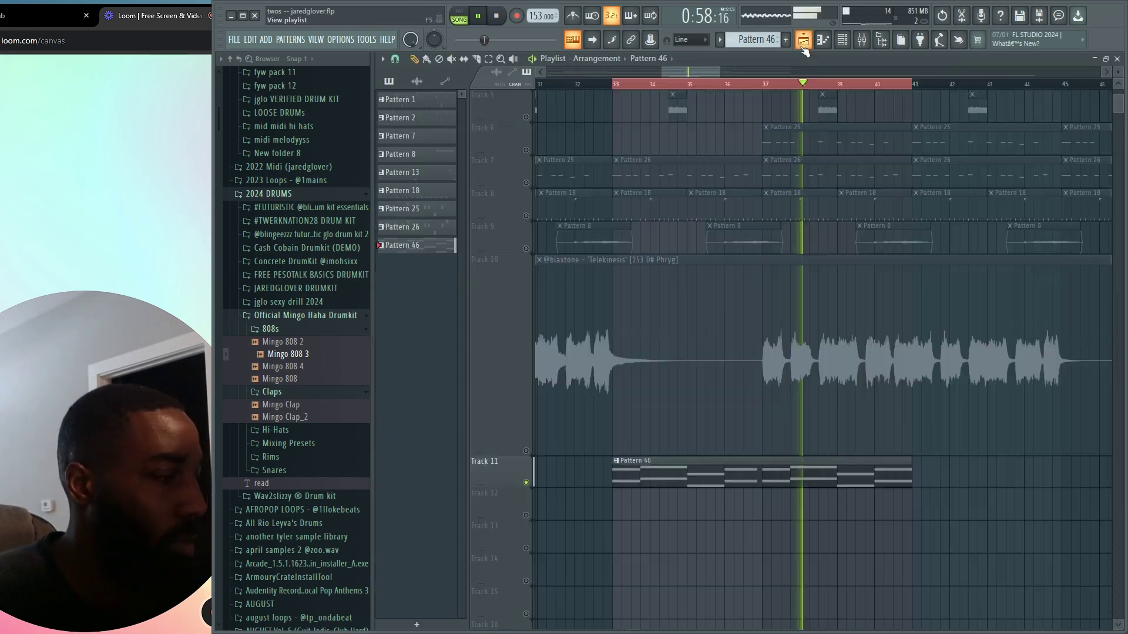
{"action": "key", "text": "ctrl+s"}
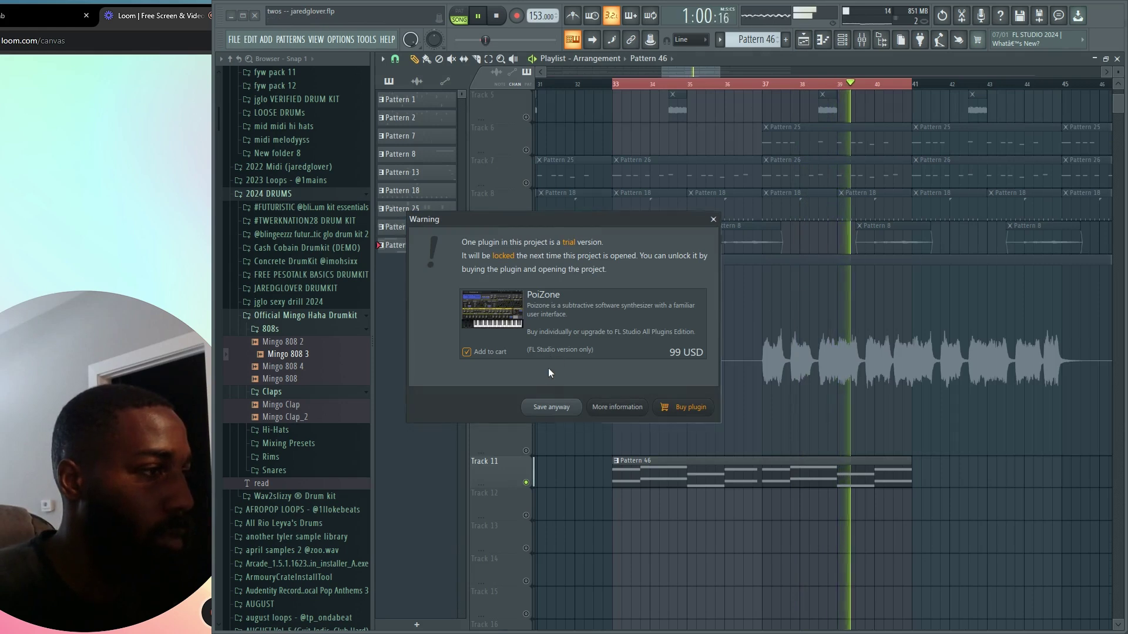
{"action": "left_click", "coordinate": [550, 406]}
Route the 'Telekinesis' audio clip to mixer track 5 and stop playback.
{"action": "left_click", "coordinate": [772, 328]}
{"action": "double_click", "coordinate": [772, 328]}
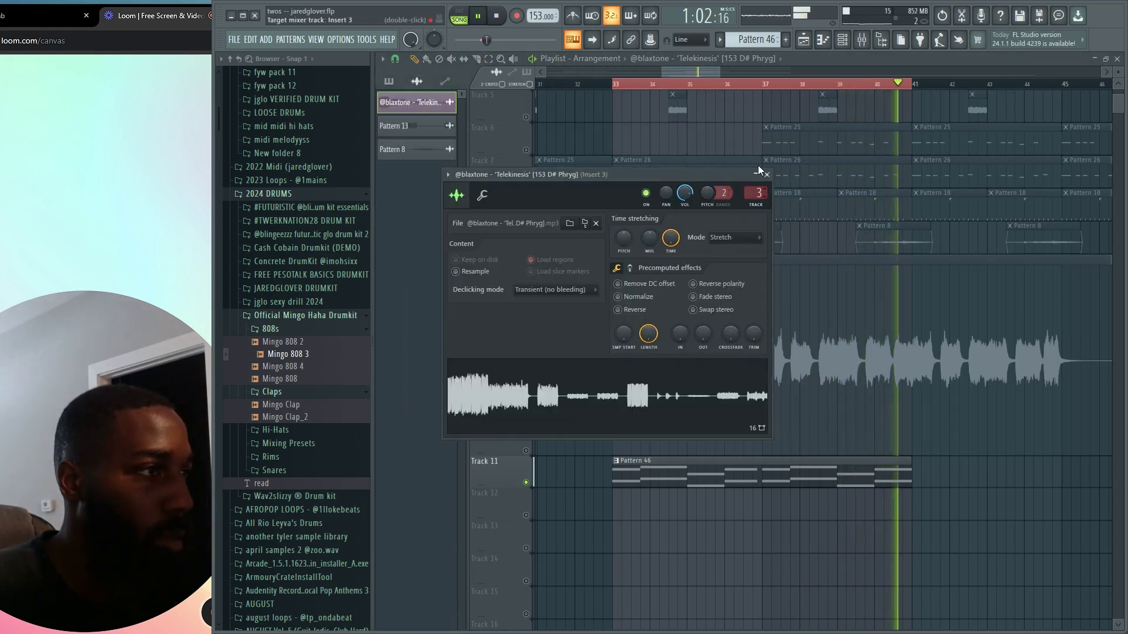
{"action": "key", "text": "space"}
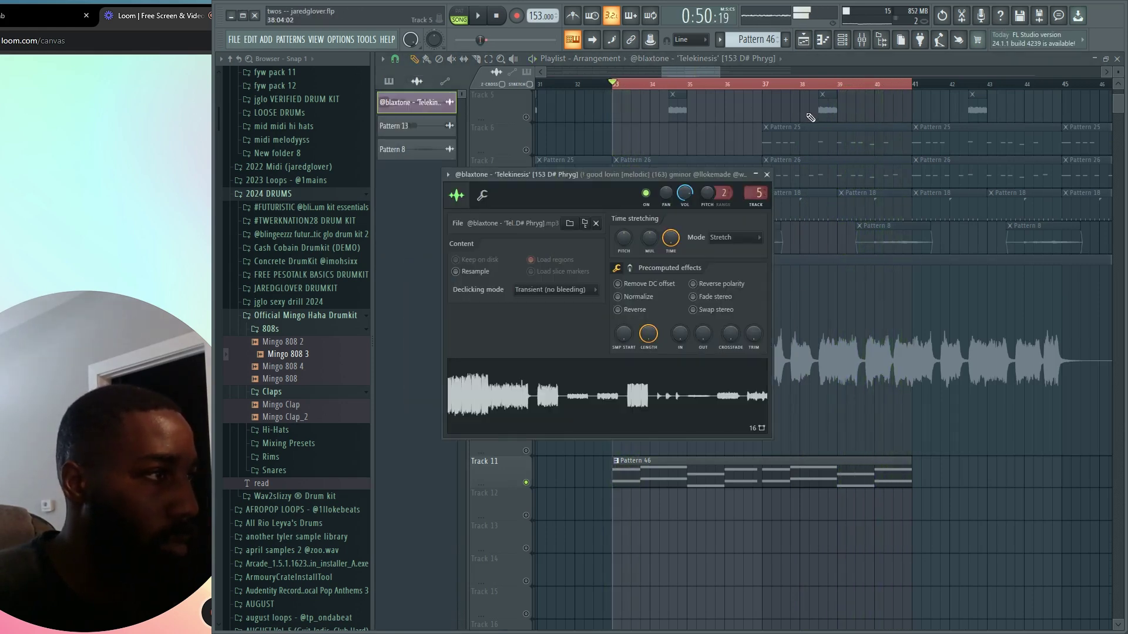
Unsolo Track 11 and play the arrangement from bar 33 with the other tracks audible.
{"action": "right_click", "coordinate": [526, 515]}
{"action": "right_click", "coordinate": [526, 482]}
{"action": "right_click", "coordinate": [525, 482]}
{"action": "key", "text": "space"}
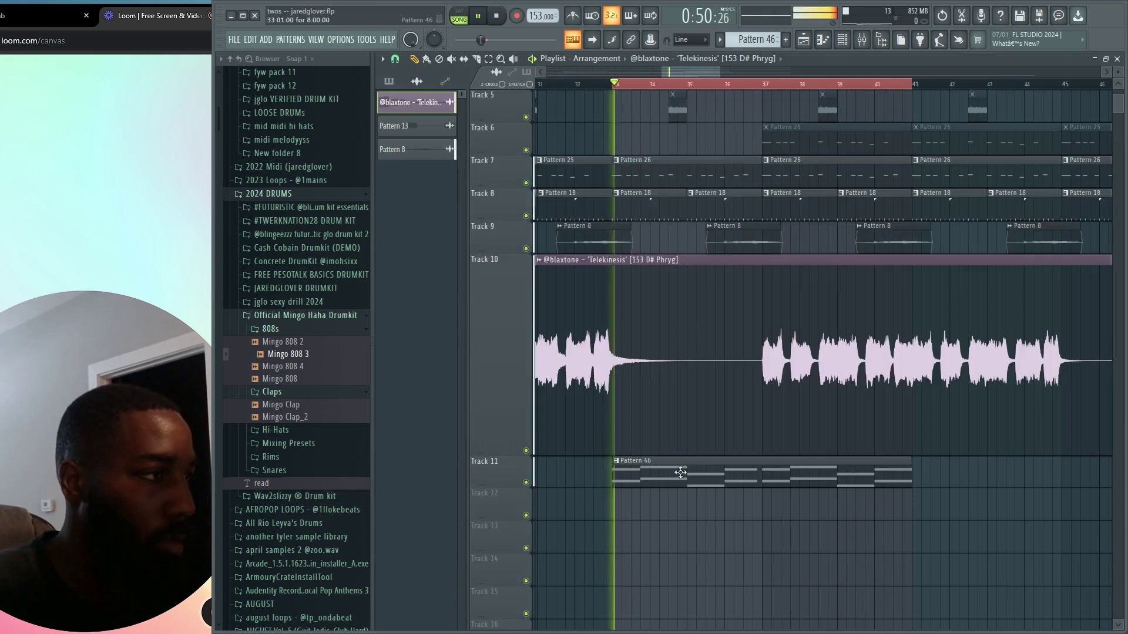
{"action": "scroll", "coordinate": [652, 453], "scroll_direction": "down", "scroll_amount": 3}
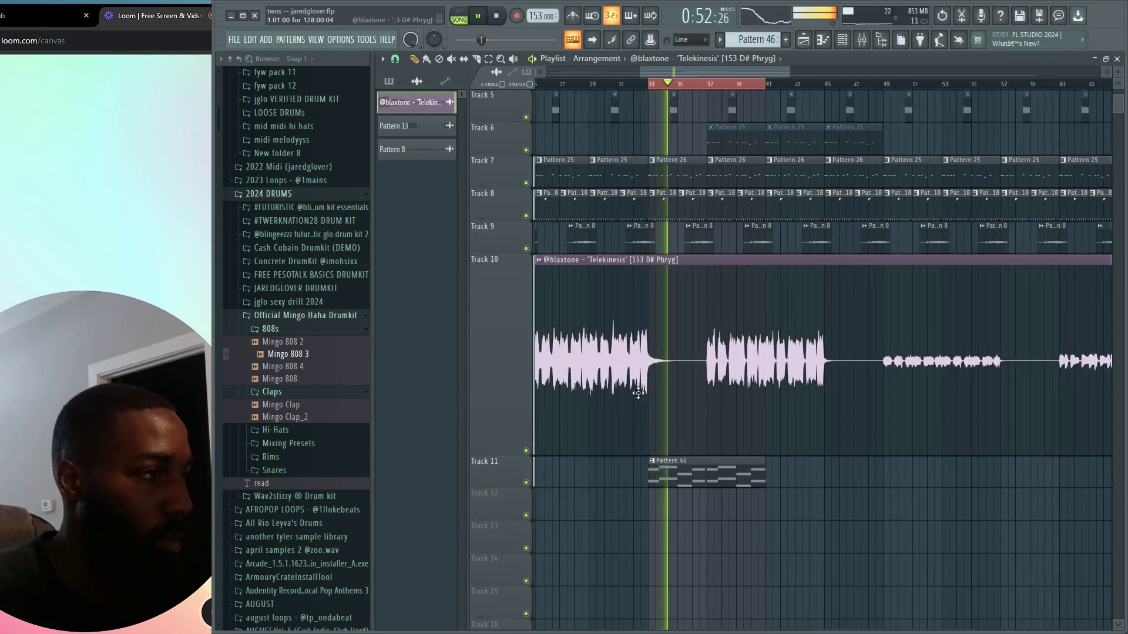
Slice the 'Telekinesis' clip on Track 10 at bar 33 and mute the Pattern 46 melody on Track 11.
{"action": "key", "text": "space"}
{"action": "key", "text": "space"}
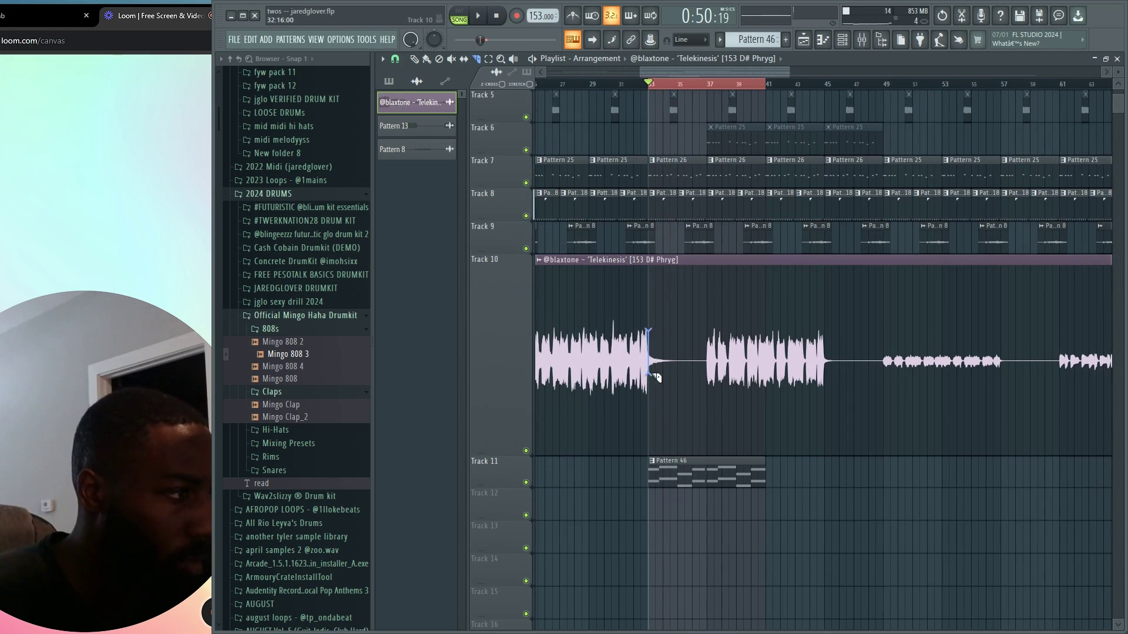
{"action": "scroll", "coordinate": [607, 261], "scroll_direction": "up", "scroll_amount": 3}
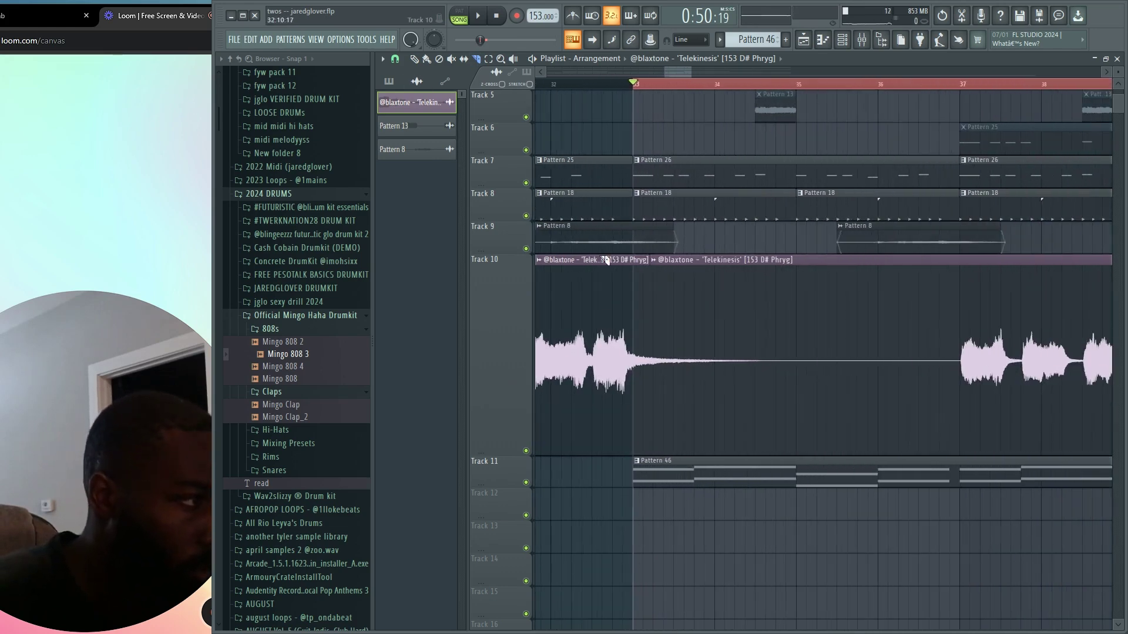
{"action": "key", "text": "space"}
{"action": "key", "text": "ctrl+z"}
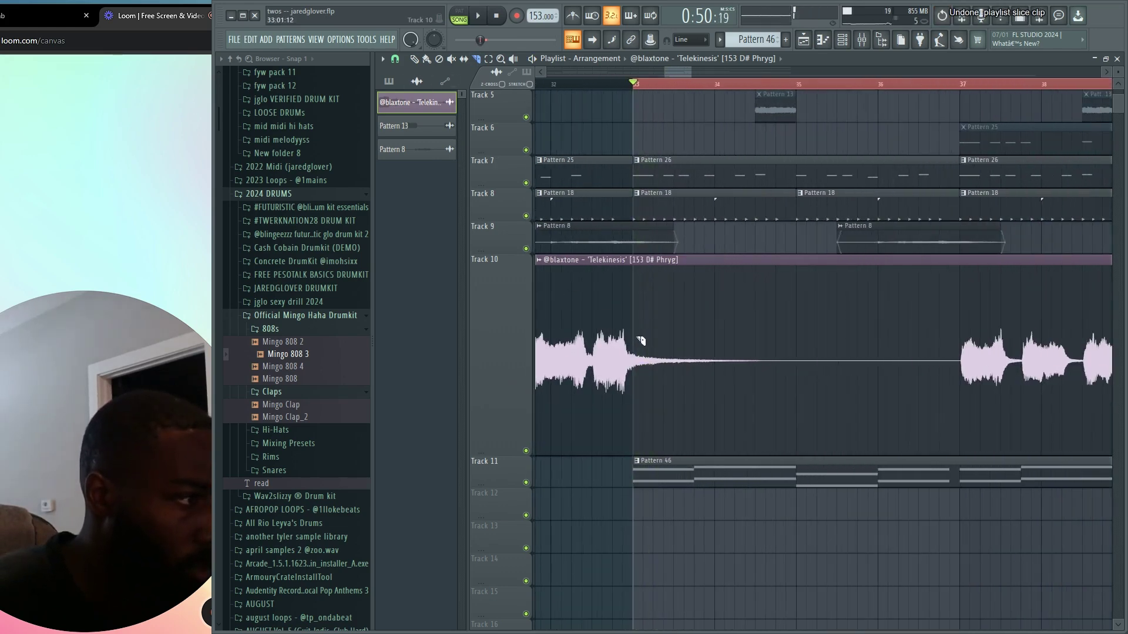
{"action": "left_click", "coordinate": [526, 483]}
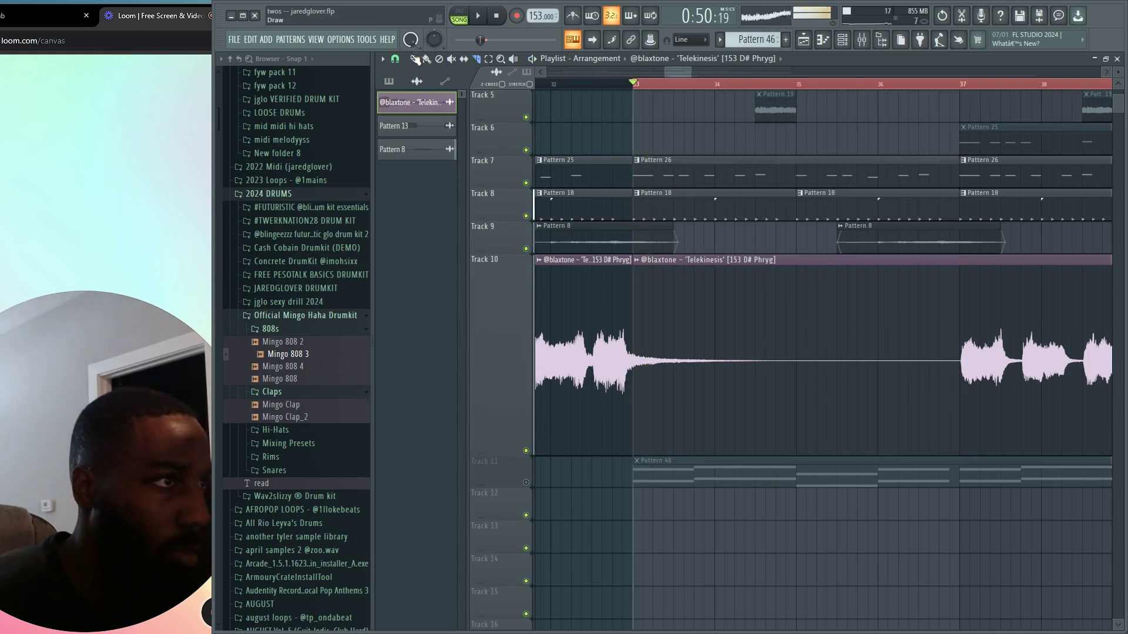
Check the channel settings of the 'Telekinesis' slice starting at bar 33 while the arrangement plays, and close them.
{"action": "double_click", "coordinate": [641, 263]}
{"action": "key", "text": "space"}
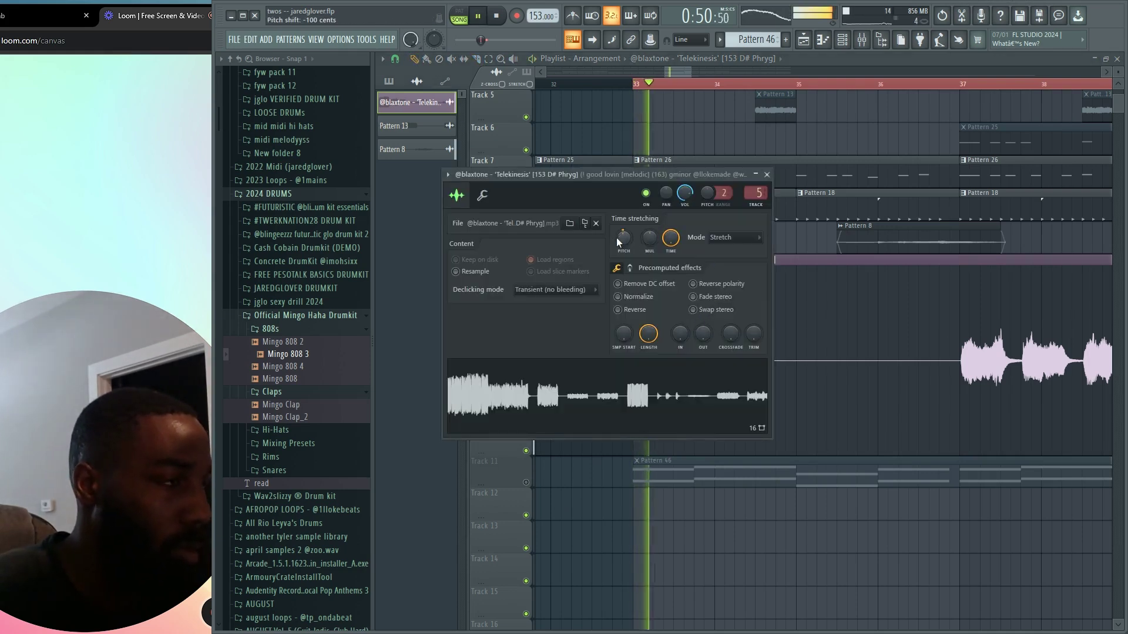
{"action": "key", "text": "Escape"}
{"action": "scroll", "coordinate": [807, 345], "scroll_direction": "down", "scroll_amount": 3}
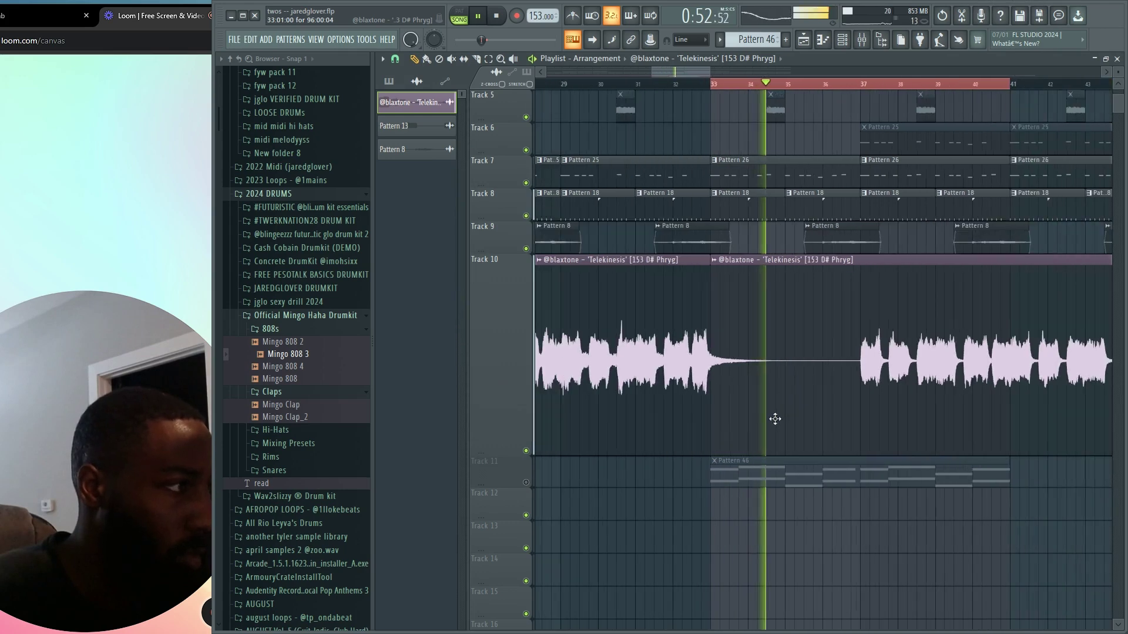
Place a copy of the 'Telekinesis' slice on Track 12 at bar 35, keeping it, and stop playback.
{"action": "left_click", "coordinate": [790, 504]}
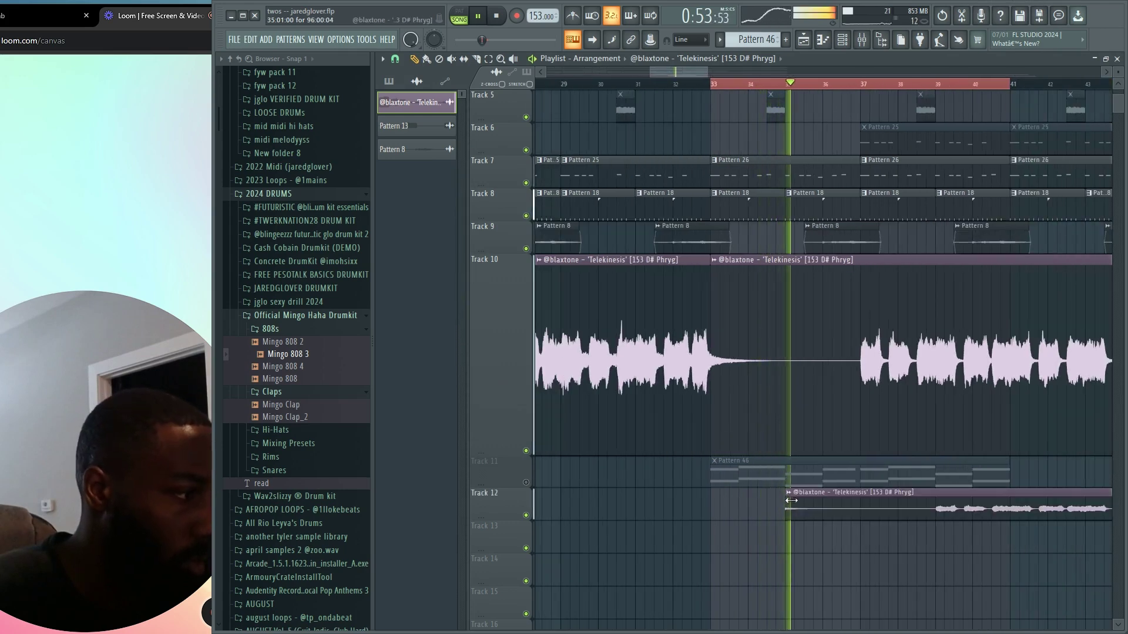
{"action": "right_click", "coordinate": [833, 511]}
{"action": "key", "text": "space"}
{"action": "key", "text": "ctrl+z"}
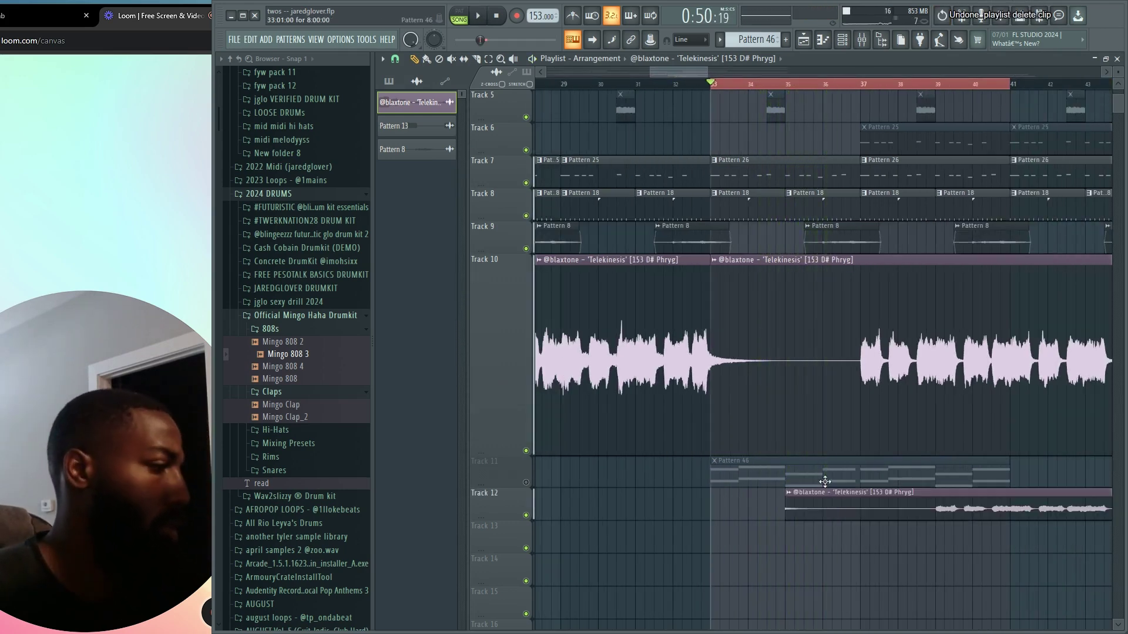
Save the project as a new version with 'threes' as its title, saving anyway despite the PoiZone trial plugin.
{"action": "key", "text": "ctrl+s"}
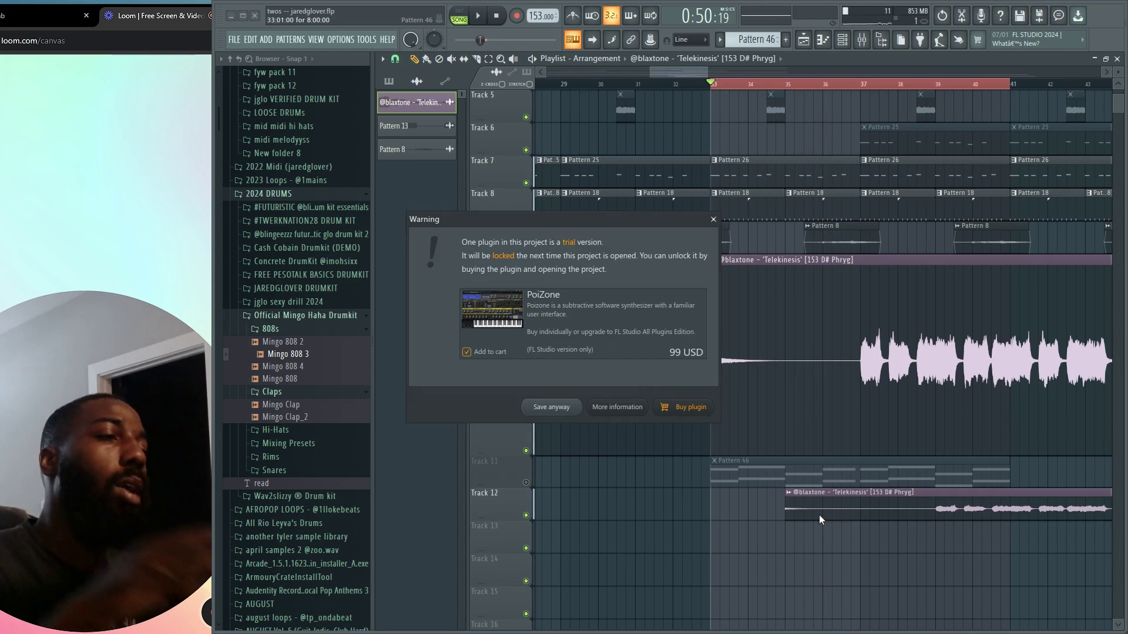
{"action": "left_click", "coordinate": [568, 408]}
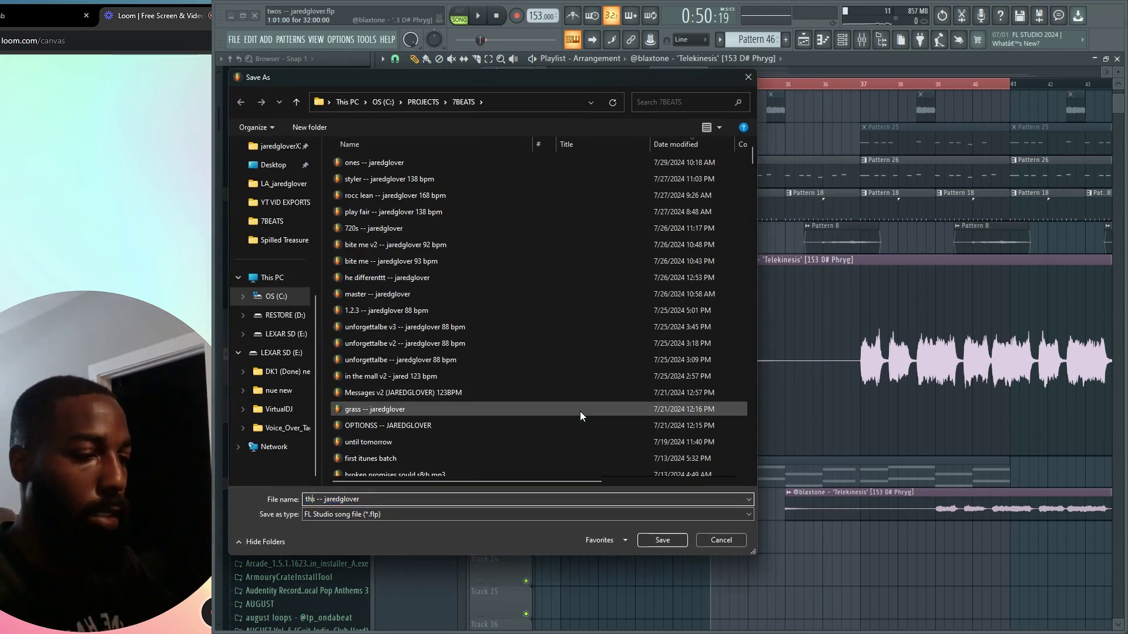
{"action": "left_click", "coordinate": [662, 540]}
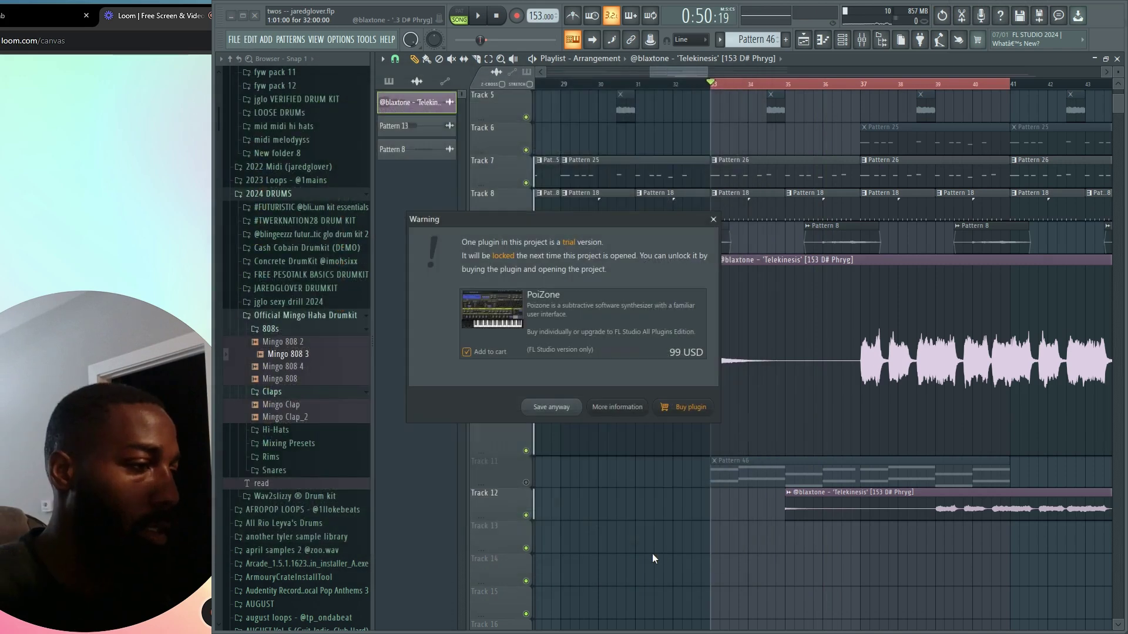
{"action": "key", "text": "Return"}
Delete the 'Telekinesis' clip before bar 33, move the remaining loop and melody clips to the song start, and clear the time selection.
{"action": "right_click", "coordinate": [621, 350]}
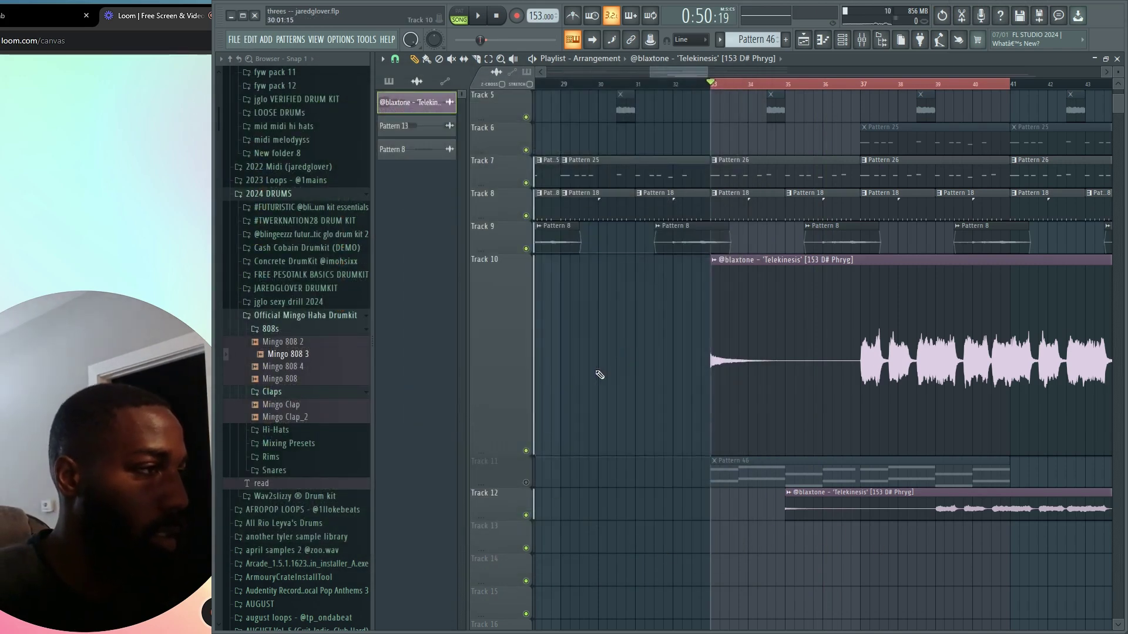
{"action": "scroll", "coordinate": [598, 375], "scroll_direction": "down", "scroll_amount": 9}
{"action": "left_click_drag", "start_coordinate": [871, 301], "coordinate": [682, 504]}
{"action": "left_click_drag", "start_coordinate": [806, 407], "coordinate": [680, 392]}
{"action": "left_click_drag", "start_coordinate": [550, 86], "coordinate": [479, 95]}
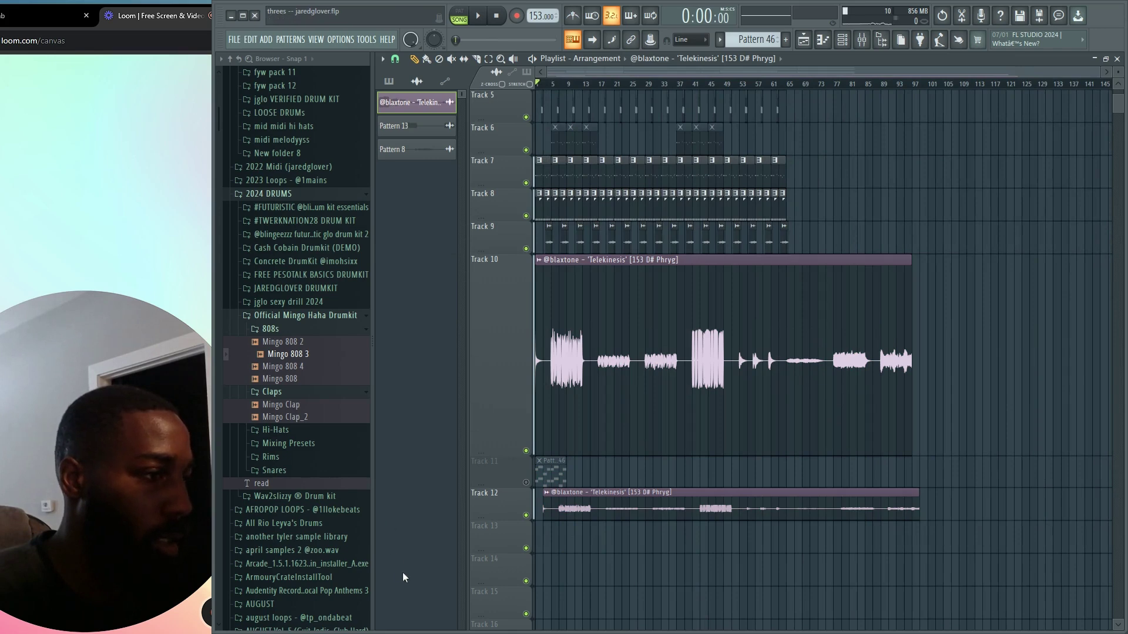
Select the 'Telekinesis' clips on Tracks 10 and 12 and shorten both to just under four bars.
{"action": "scroll", "coordinate": [554, 518], "scroll_direction": "up", "scroll_amount": 8}
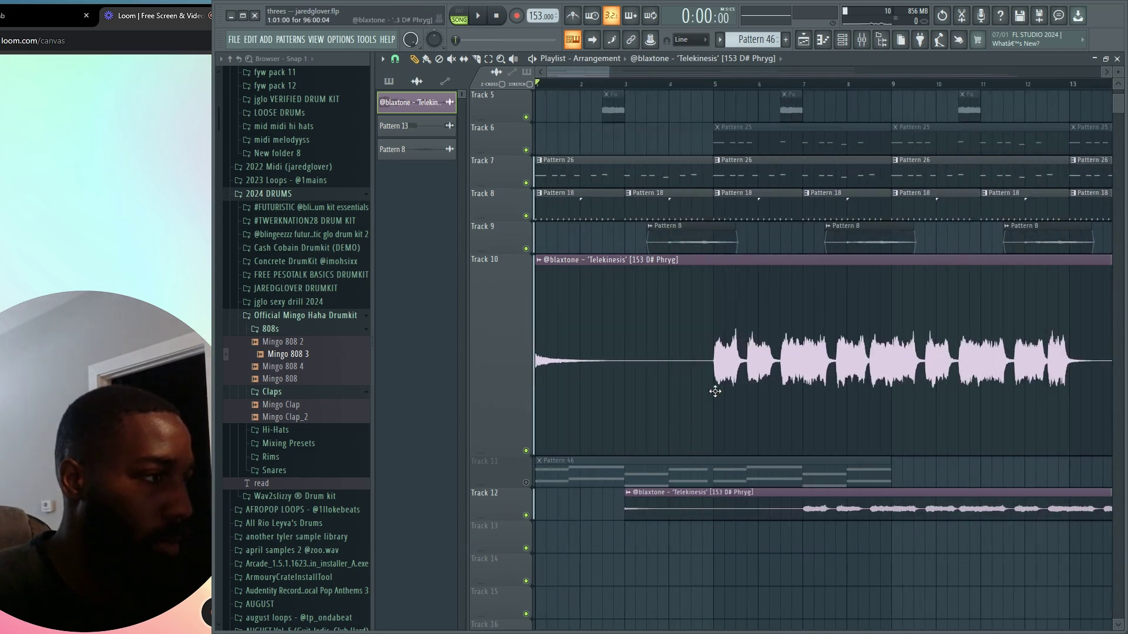
{"action": "left_click", "coordinate": [934, 423]}
{"action": "scroll", "coordinate": [952, 437], "scroll_direction": "down", "scroll_amount": 5}
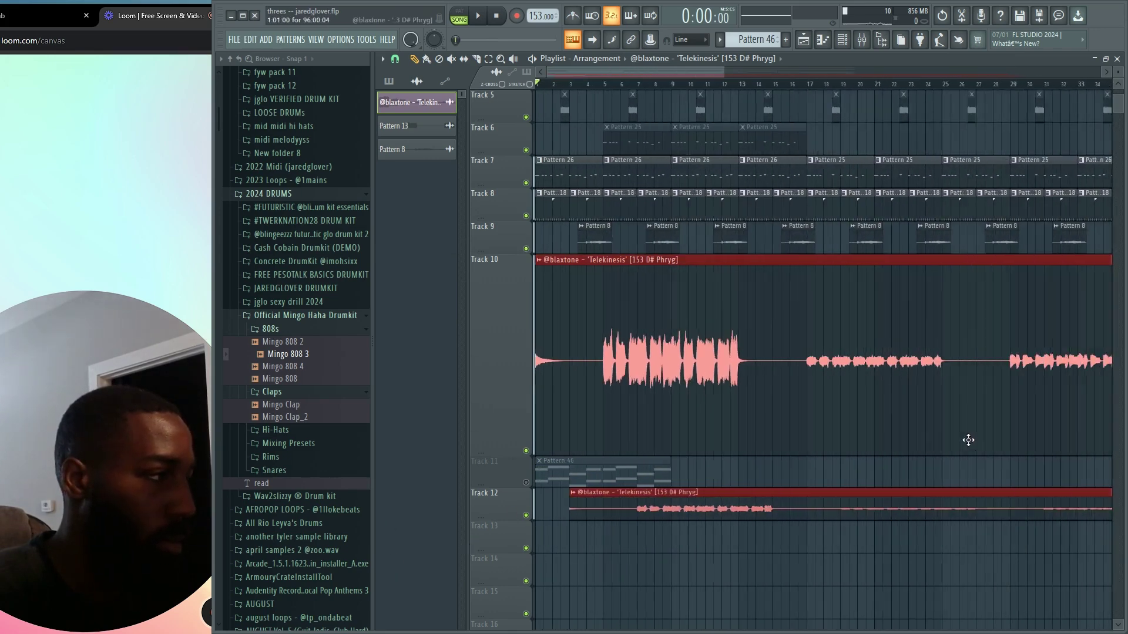
{"action": "scroll", "coordinate": [943, 429], "scroll_direction": "down", "scroll_amount": 4}
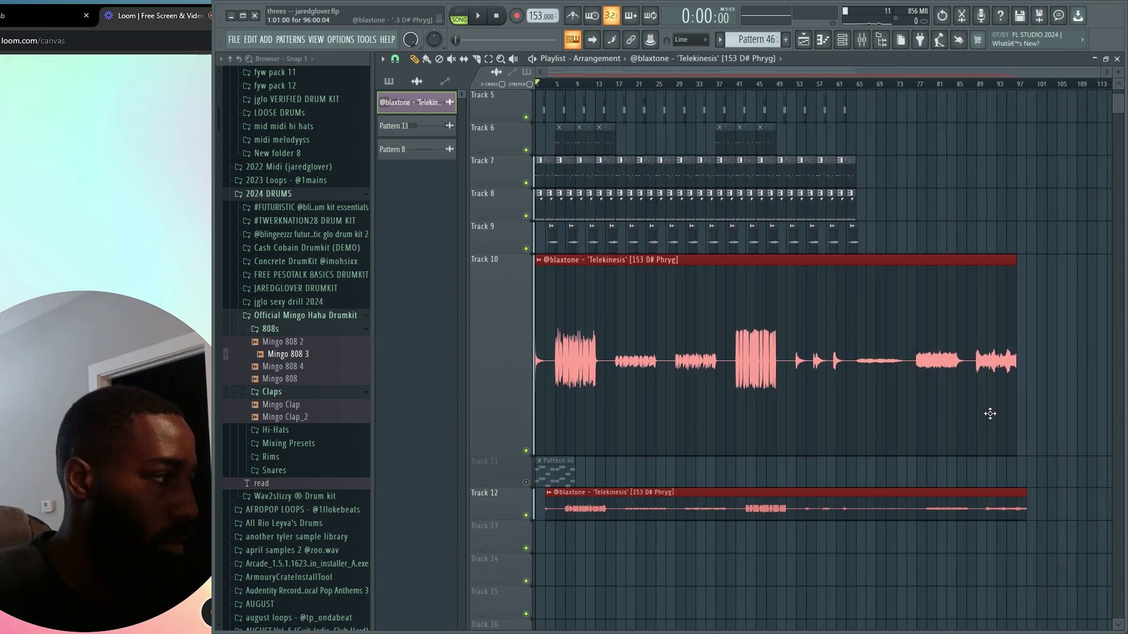
{"action": "left_click_drag", "start_coordinate": [1014, 411], "coordinate": [570, 454]}
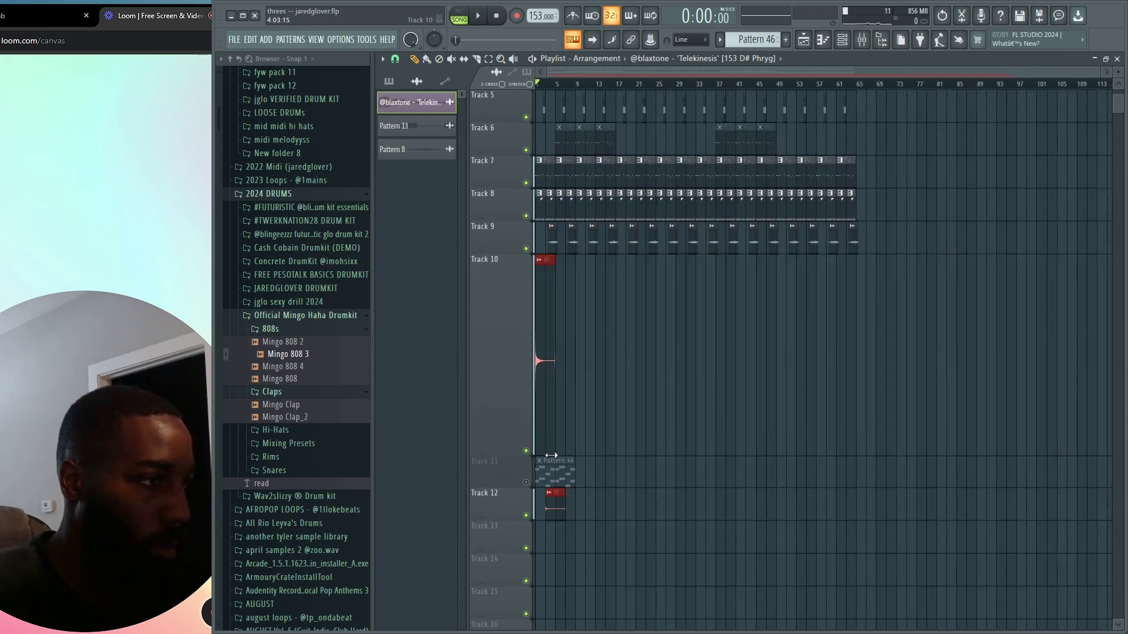
{"action": "scroll", "coordinate": [551, 455], "scroll_direction": "up", "scroll_amount": 8}
{"action": "left_click", "coordinate": [782, 404]}
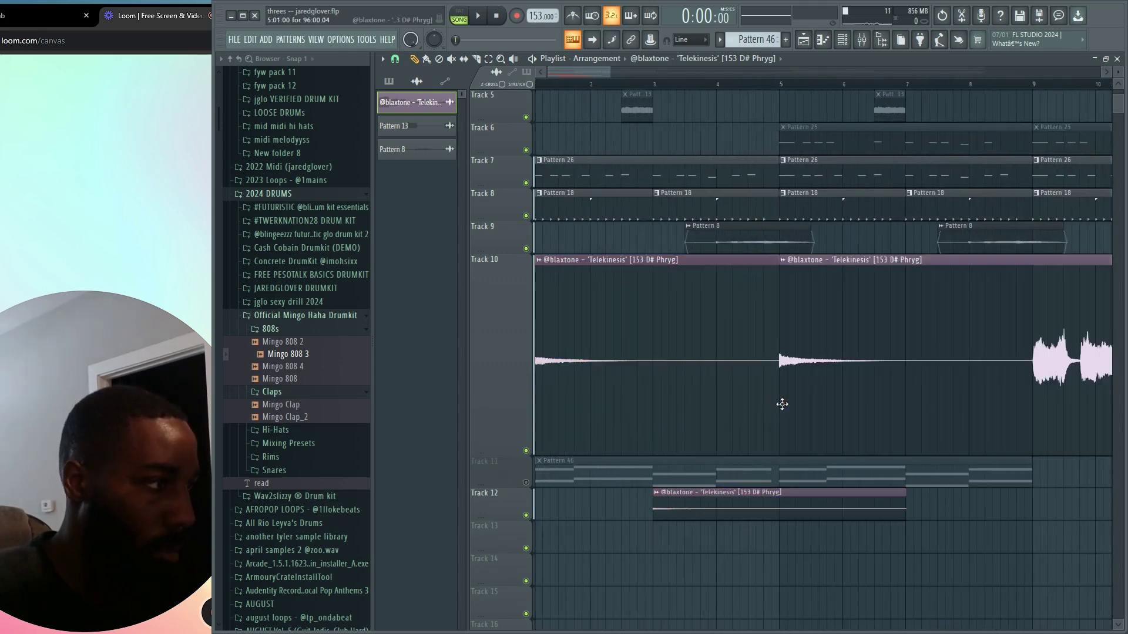
{"action": "key", "text": "ctrl+z"}
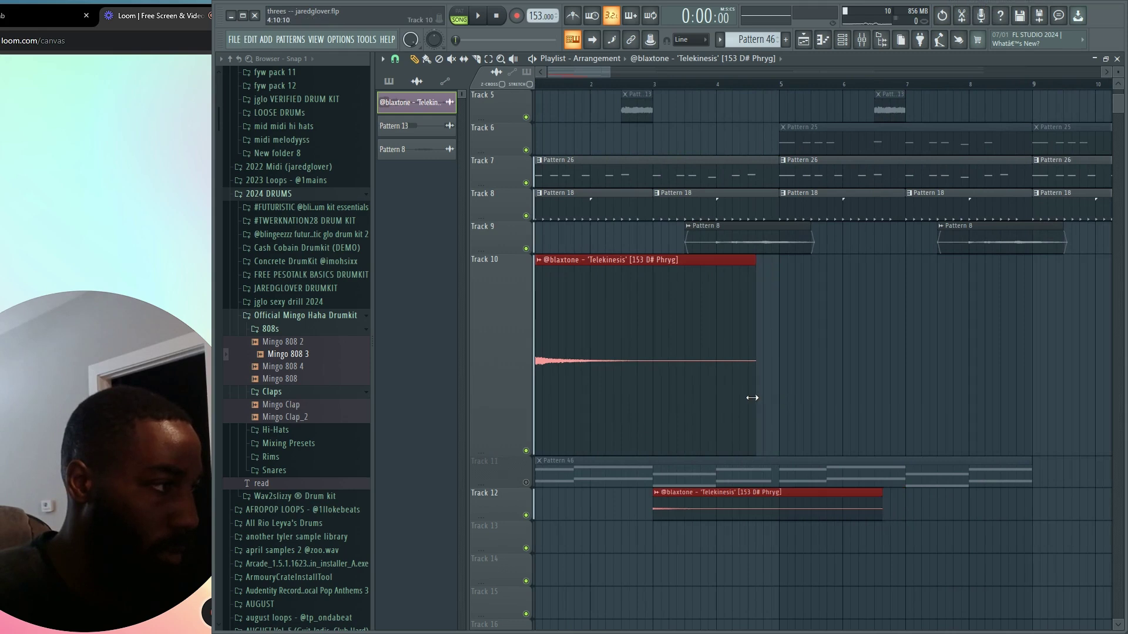
Move the Track 12 'Telekinesis' clip up beside the first one at bar 3 and insert an empty track above them.
{"action": "left_click_drag", "start_coordinate": [705, 514], "coordinate": [705, 281]}
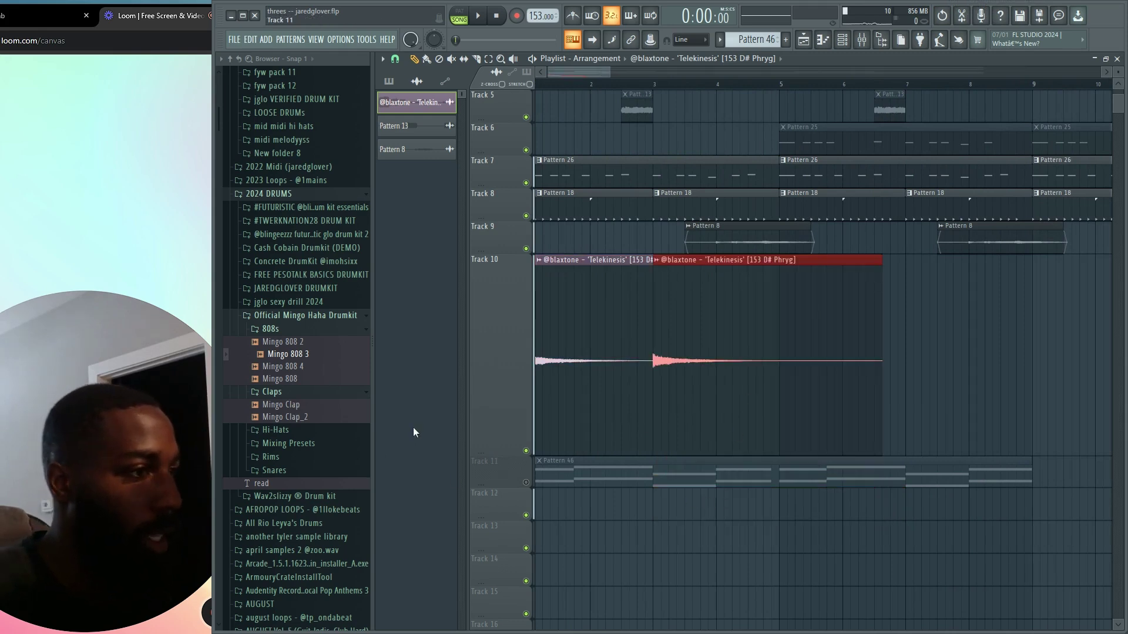
{"action": "right_click", "coordinate": [494, 258]}
{"action": "left_click", "coordinate": [519, 470]}
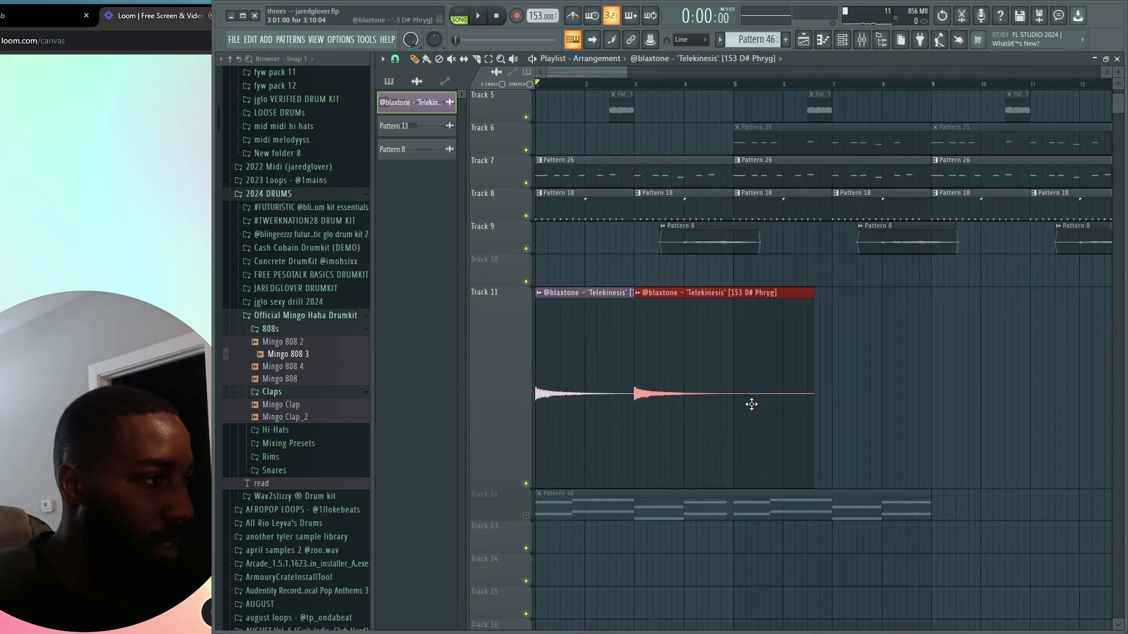
{"action": "key", "text": "shift+Up"}
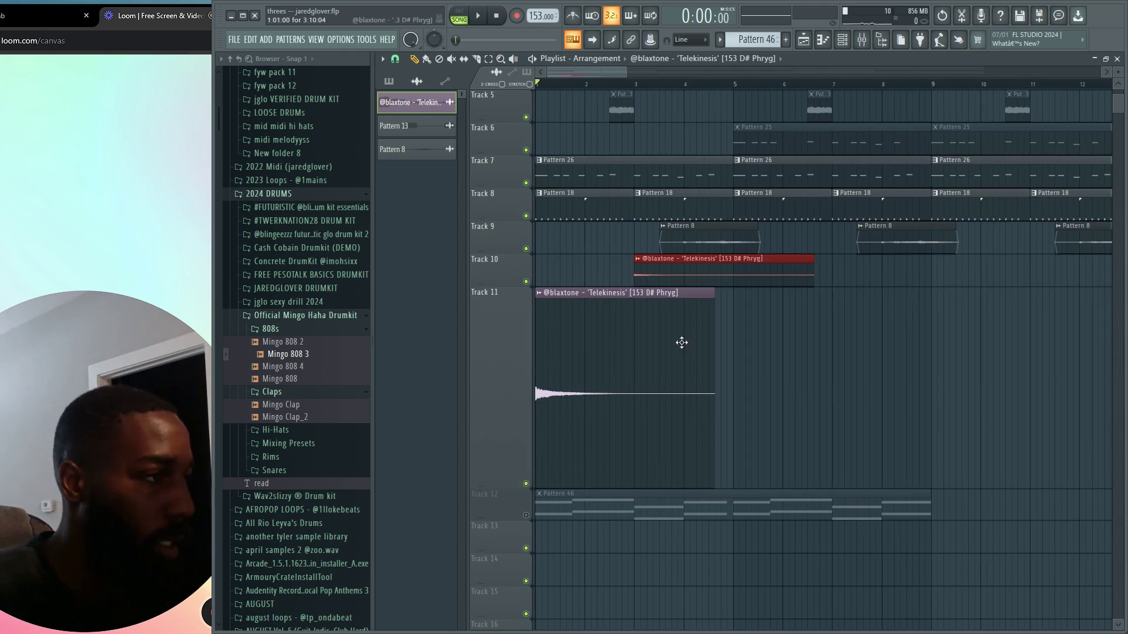
{"action": "key", "text": "shift+Down"}
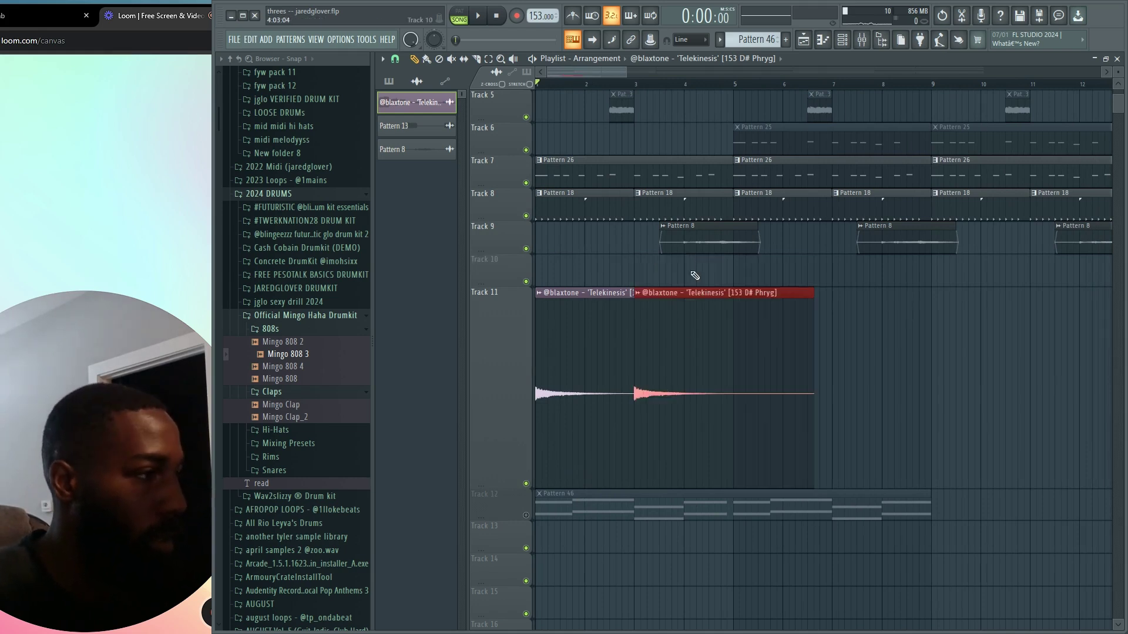
Trim the second 'Telekinesis' clip on Track 11 to end at bar 5, making both clips two bars long.
{"action": "left_click_drag", "start_coordinate": [737, 338], "coordinate": [561, 372]}
{"action": "left_click", "coordinate": [821, 373]}
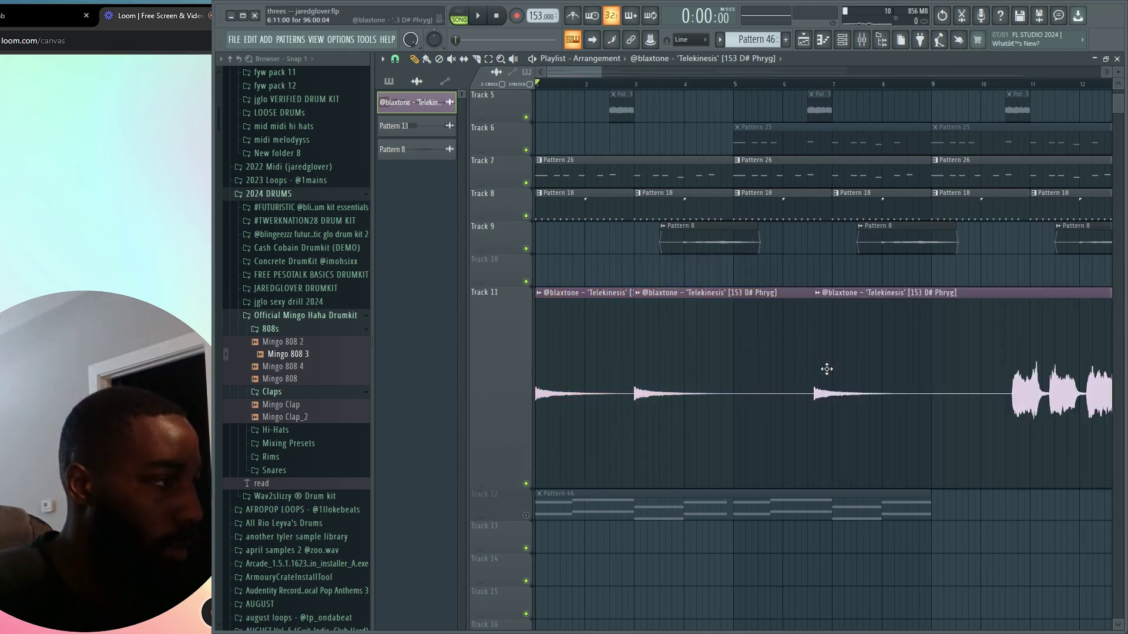
{"action": "key", "text": "ctrl+z"}
{"action": "left_click_drag", "start_coordinate": [811, 371], "coordinate": [725, 408]}
Play the arrangement and duplicate the two 'Telekinesis' clips on Track 11 to bars 5 and 7.
{"action": "key", "text": "space"}
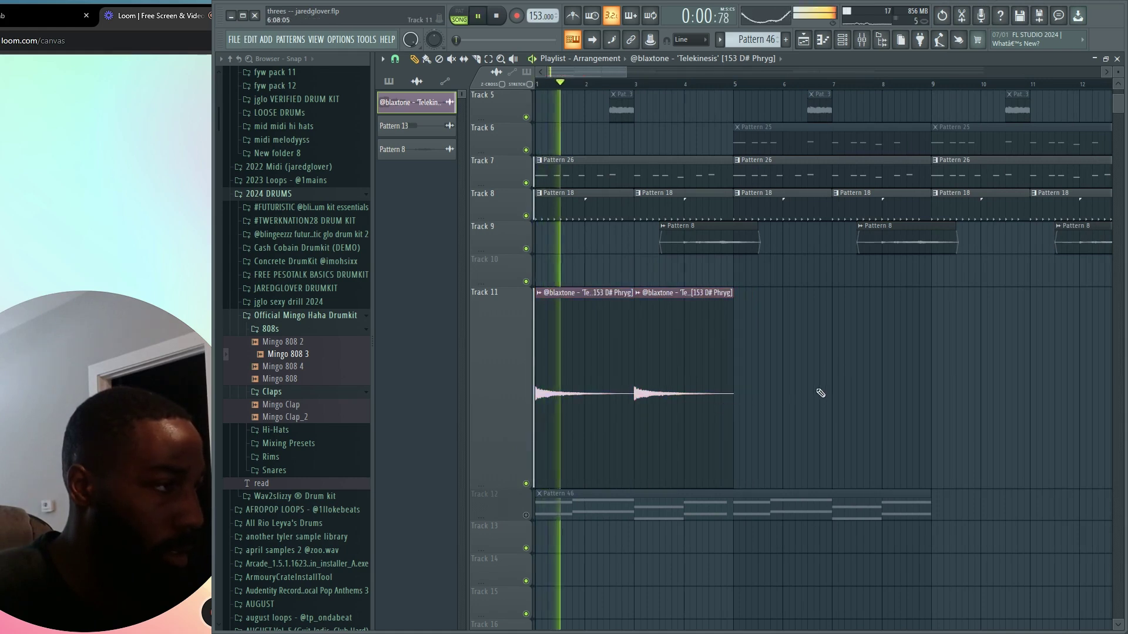
{"action": "scroll", "coordinate": [764, 388], "scroll_direction": "down", "scroll_amount": 3, "text": "ctrl"}
{"action": "mouse_move", "coordinate": [555, 379]}
{"action": "left_mouse_down", "text": "shift"}
{"action": "mouse_move", "coordinate": [714, 377]}
{"action": "mouse_move", "coordinate": [668, 382]}
{"action": "left_mouse_up", "text": "shift"}
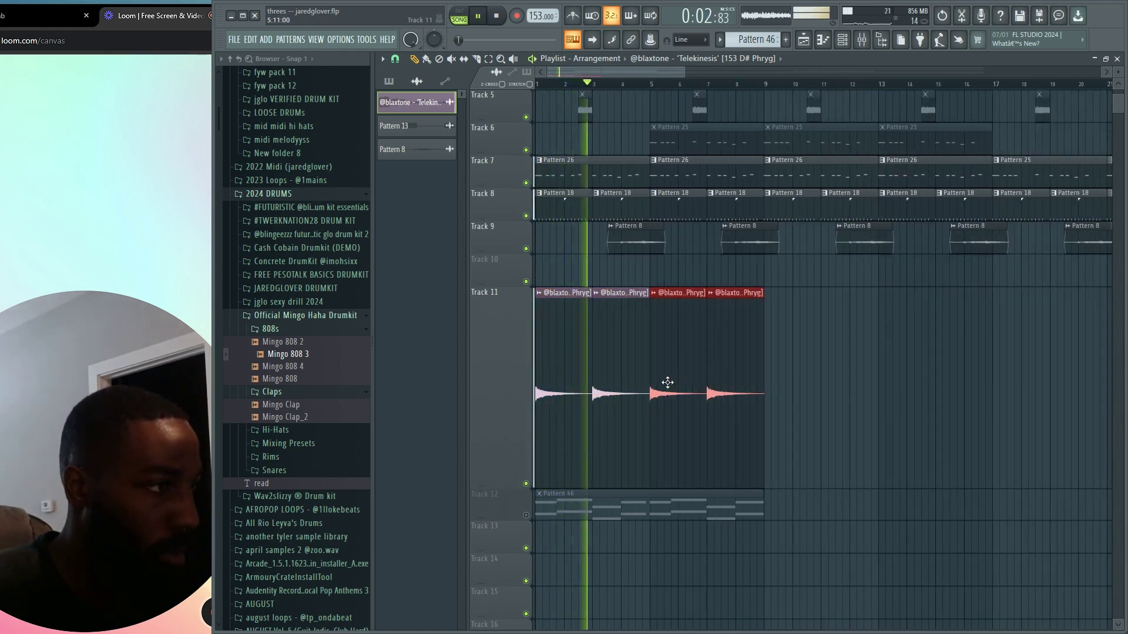
{"action": "key", "text": "space"}
Rearrange Pattern 26 on Track 7 into two-bar clips at bars 1, 3, 5 and 7 and return to the playlist.
{"action": "left_click", "coordinate": [618, 160]}
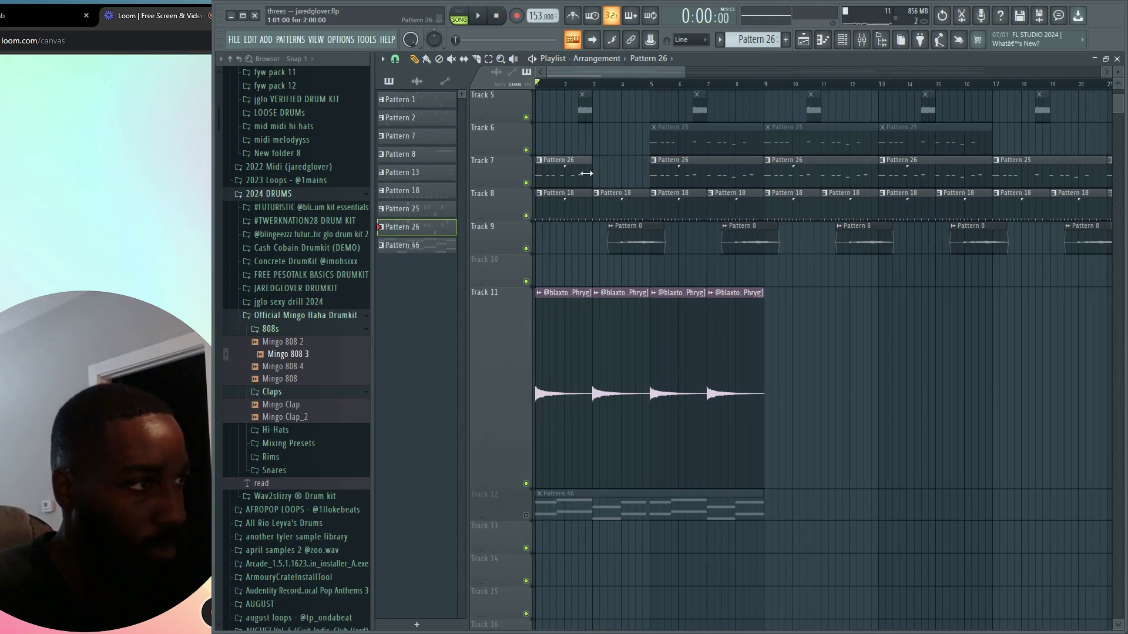
{"action": "left_click", "coordinate": [619, 176]}
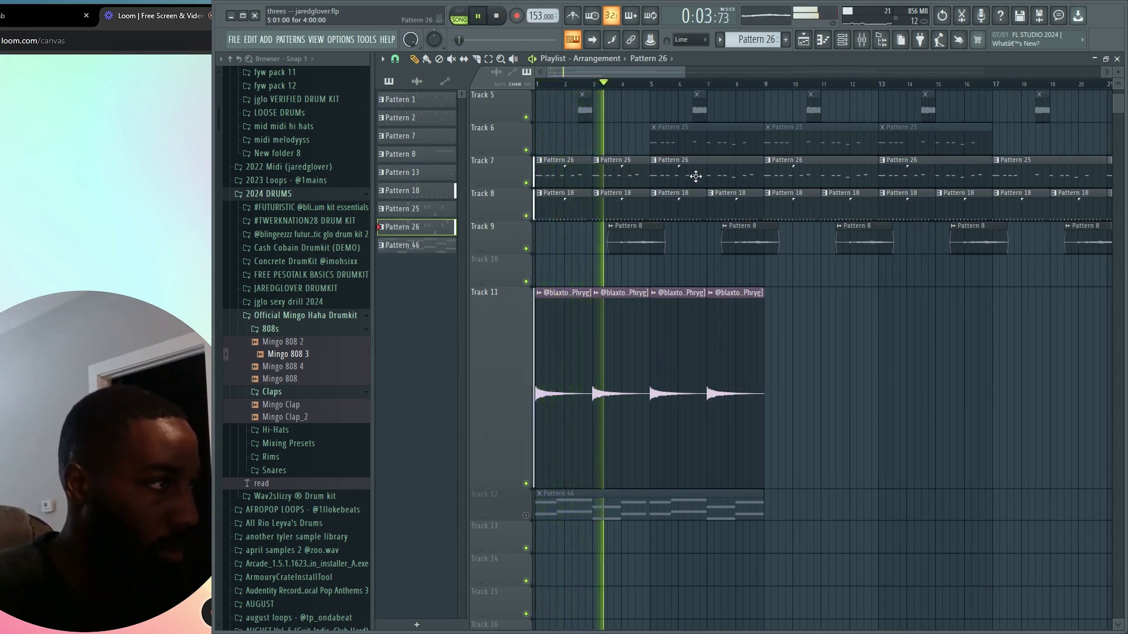
{"action": "right_click", "coordinate": [658, 176]}
{"action": "mouse_move", "coordinate": [659, 177]}
{"action": "left_mouse_down", "text": "ctrl"}
{"action": "mouse_move", "coordinate": [553, 172]}
{"action": "mouse_move", "coordinate": [714, 177]}
{"action": "mouse_move", "coordinate": [679, 181]}
{"action": "left_mouse_up", "text": "ctrl"}
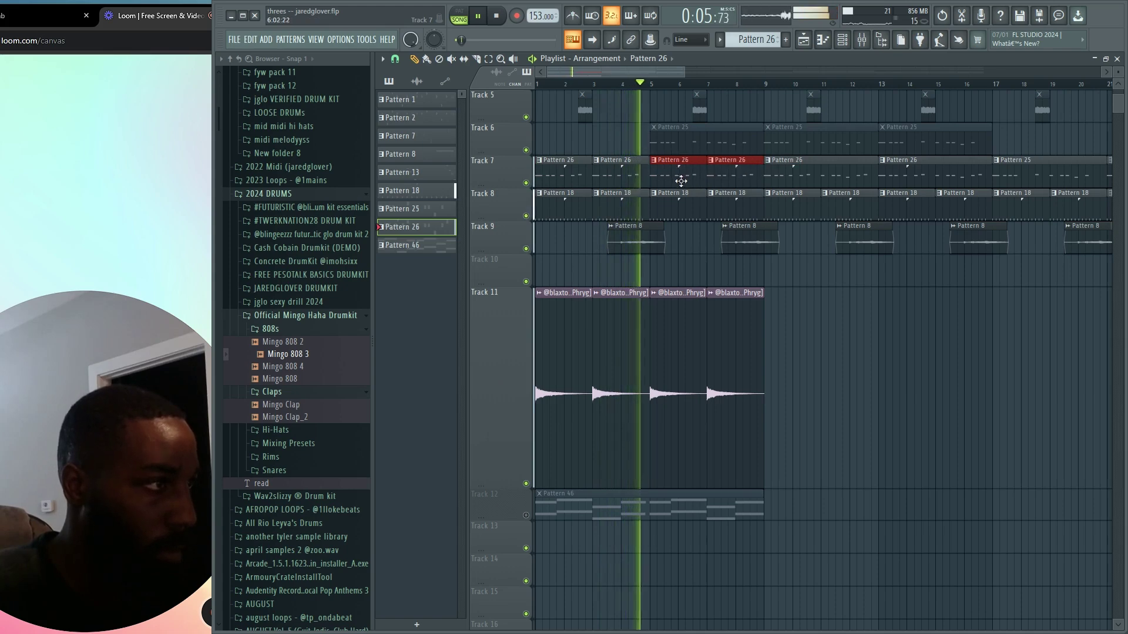
{"action": "double_click", "coordinate": [679, 181]}
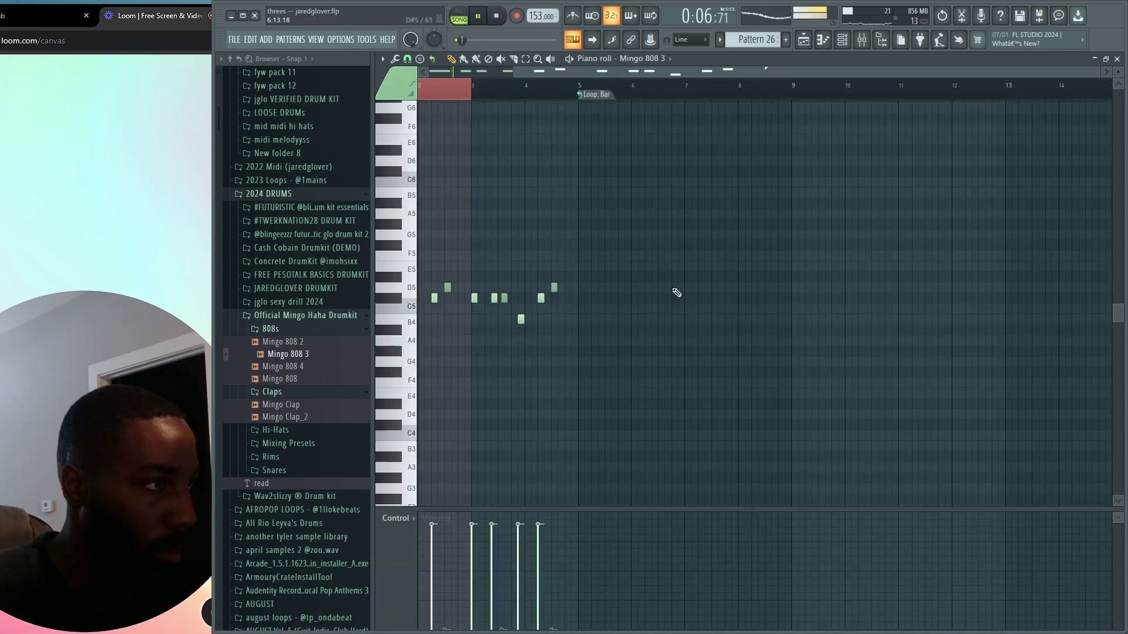
{"action": "left_click", "coordinate": [805, 40]}
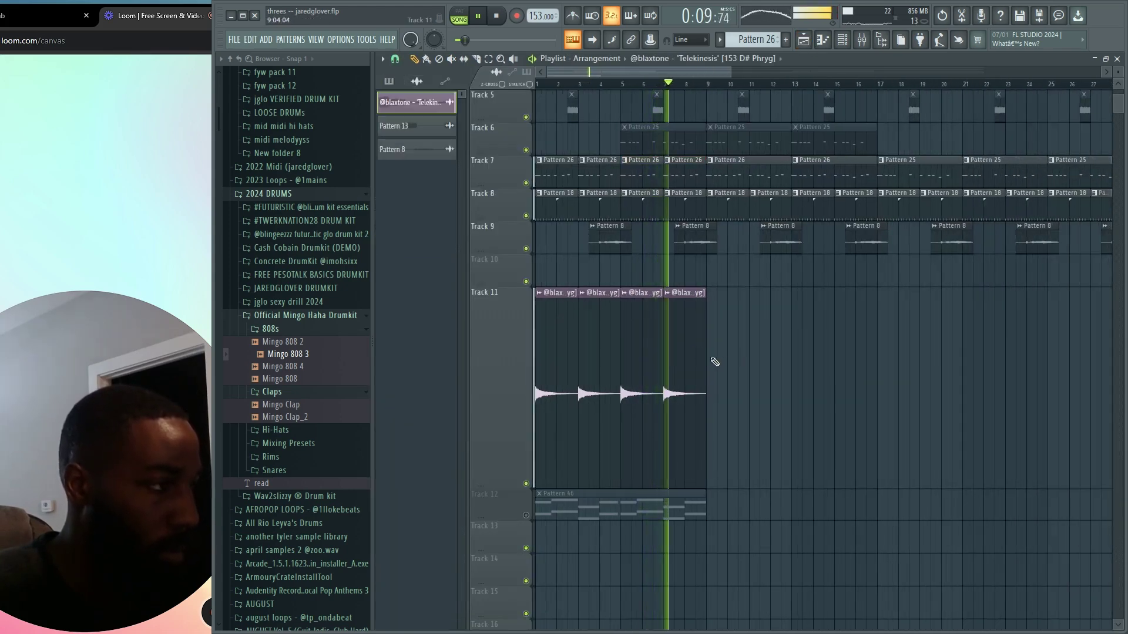
{"action": "left_click", "coordinate": [715, 361]}
{"action": "left_click", "coordinate": [596, 564]}
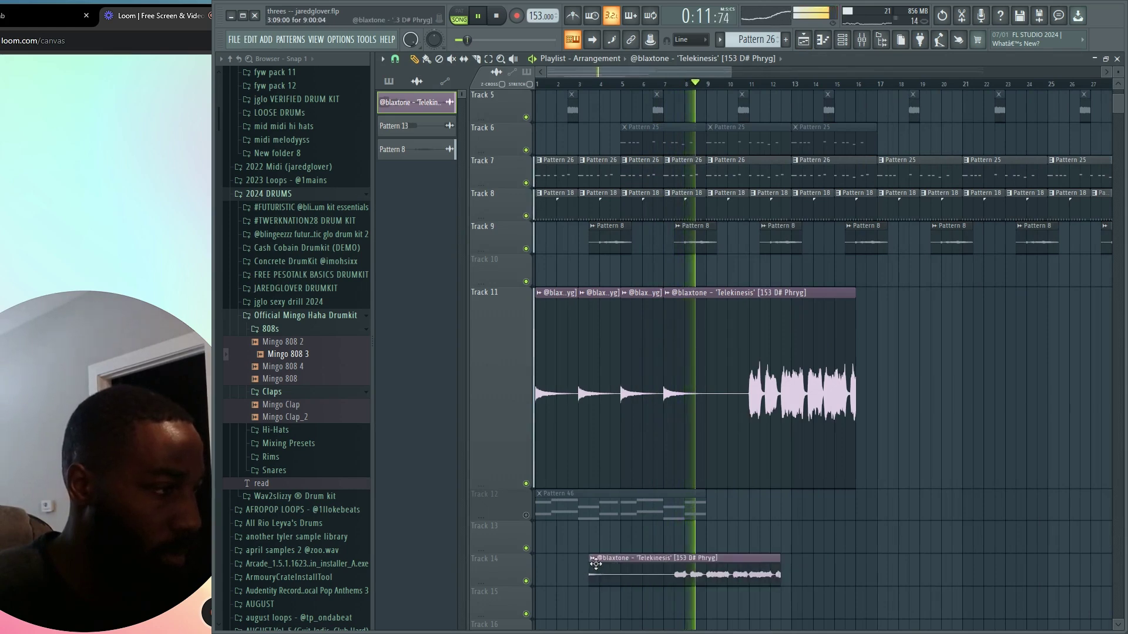
{"action": "left_click_drag", "start_coordinate": [596, 564], "coordinate": [678, 572]}
{"action": "left_click", "coordinate": [634, 558]}
{"action": "left_click", "coordinate": [617, 562]}
{"action": "key", "text": "space"}
{"action": "right_click", "coordinate": [728, 577]}
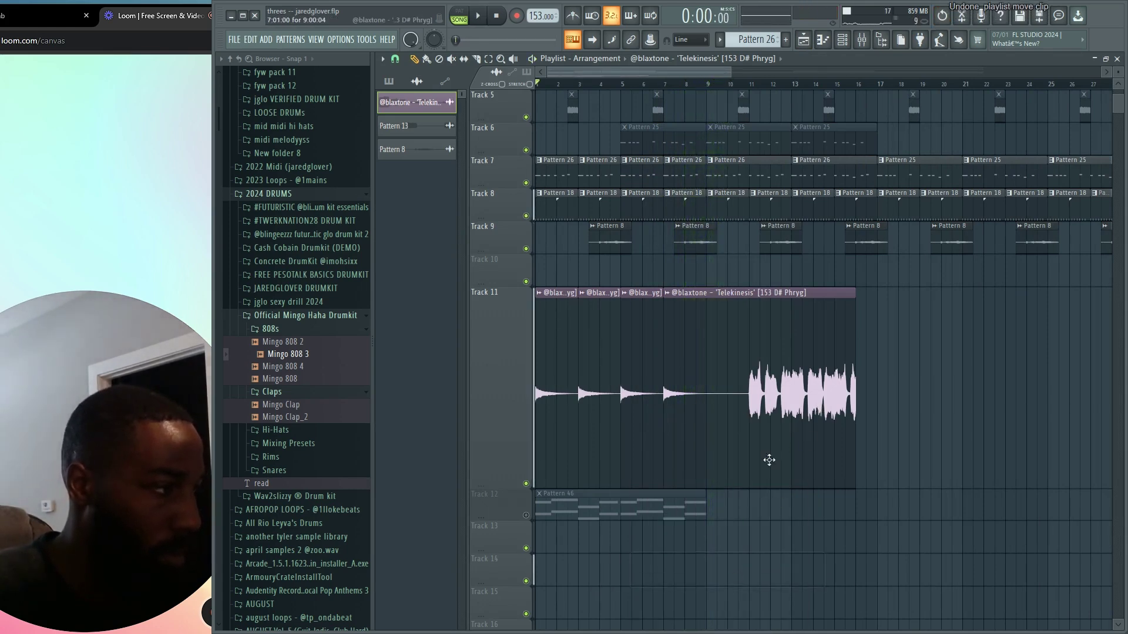
{"action": "left_click_drag", "start_coordinate": [852, 433], "coordinate": [717, 444]}
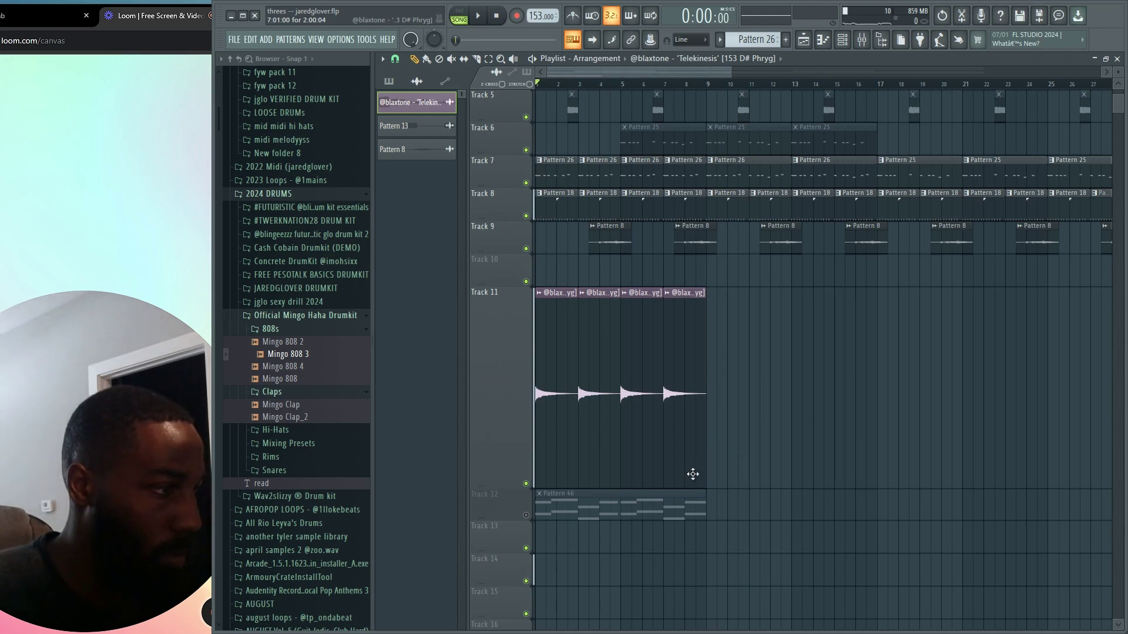
Place a new empty pattern as an eight-bar clip at bar 9 on Track 13 and save the project.
{"action": "left_click", "coordinate": [585, 512]}
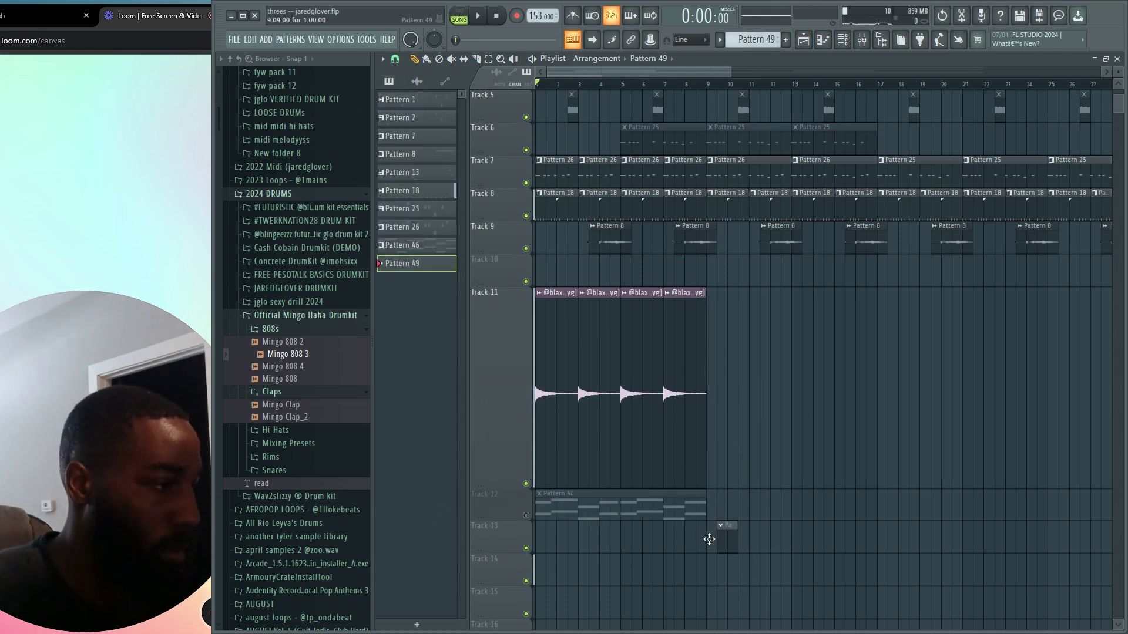
{"action": "key", "text": "ctrl+s"}
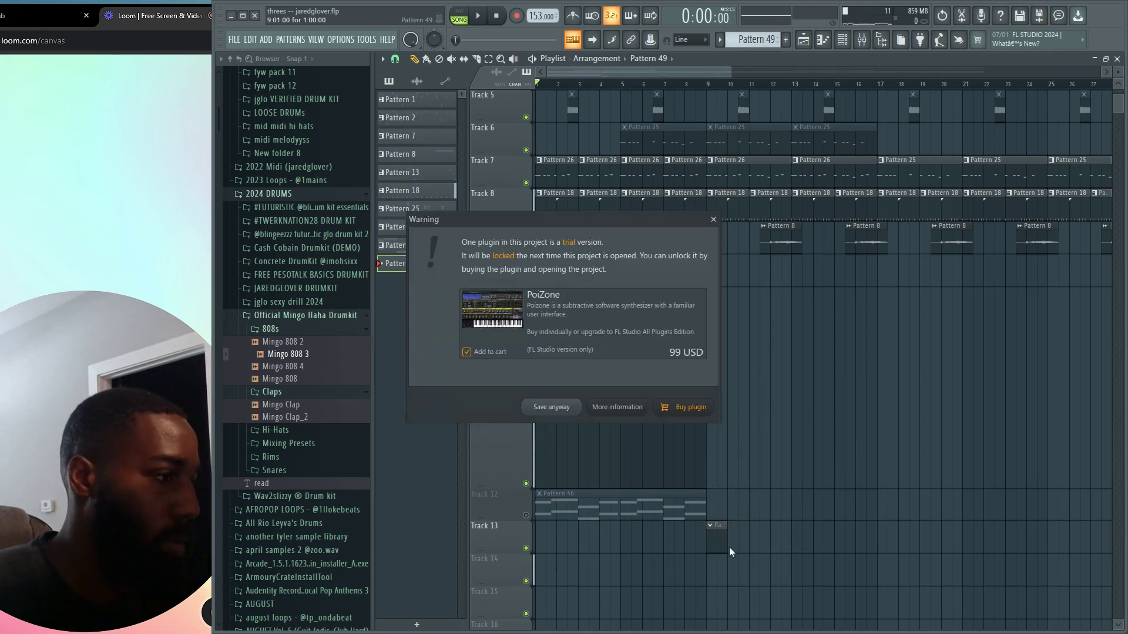
{"action": "key", "text": "Return"}
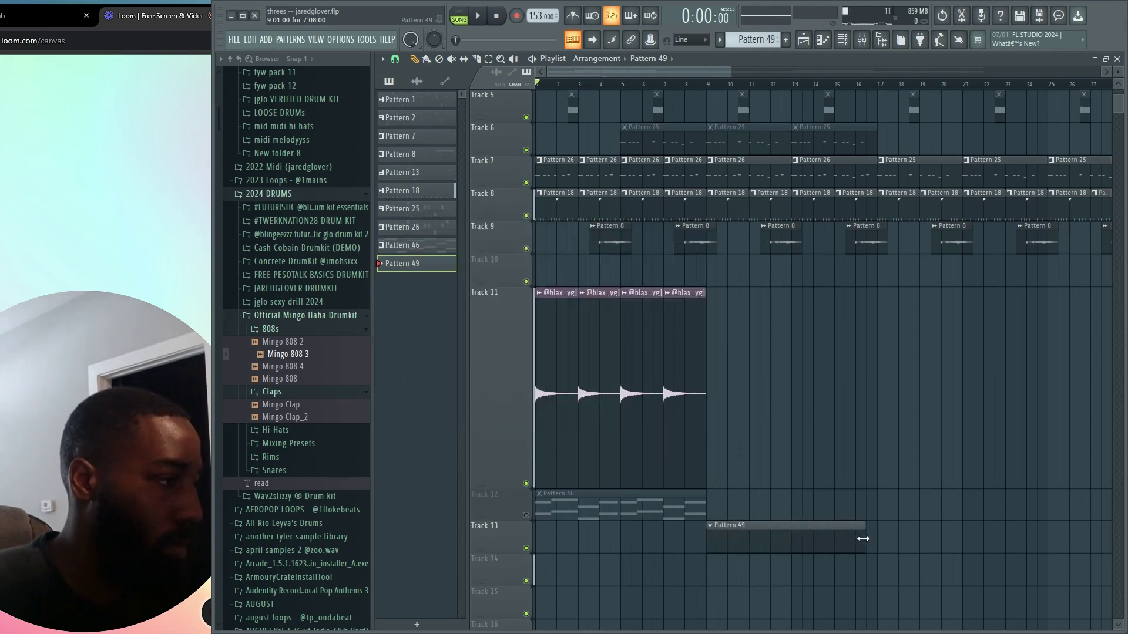
Clone the Xpand!2_x64 channel for the new pattern and switch off Part A in the clone.
{"action": "double_click", "coordinate": [807, 547]}
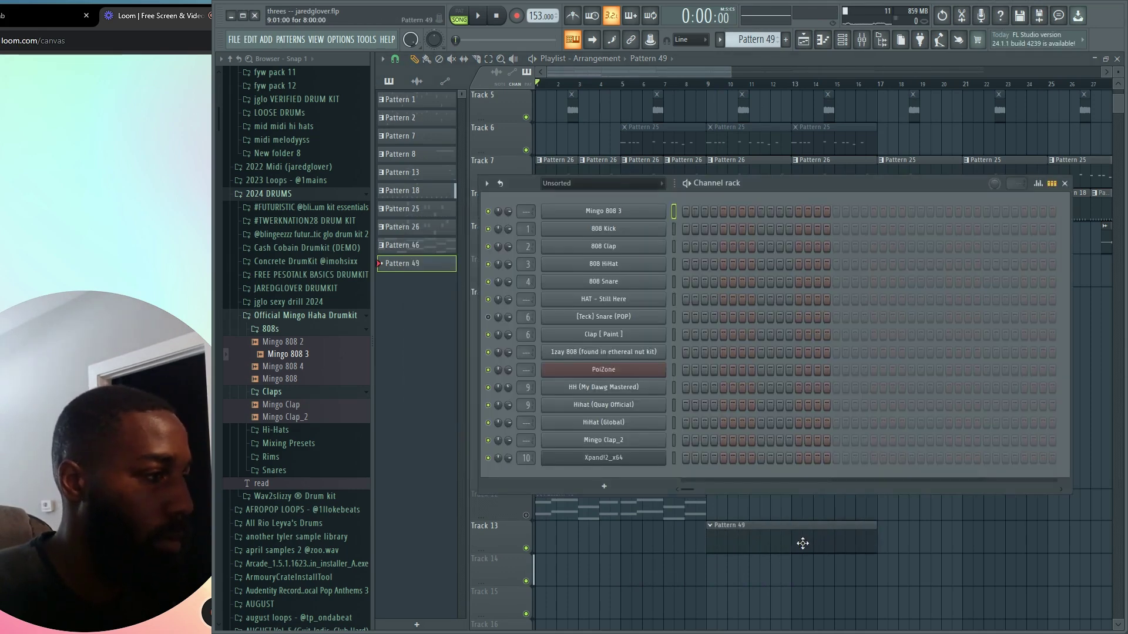
{"action": "right_click", "coordinate": [606, 463]}
{"action": "left_click", "coordinate": [702, 560]}
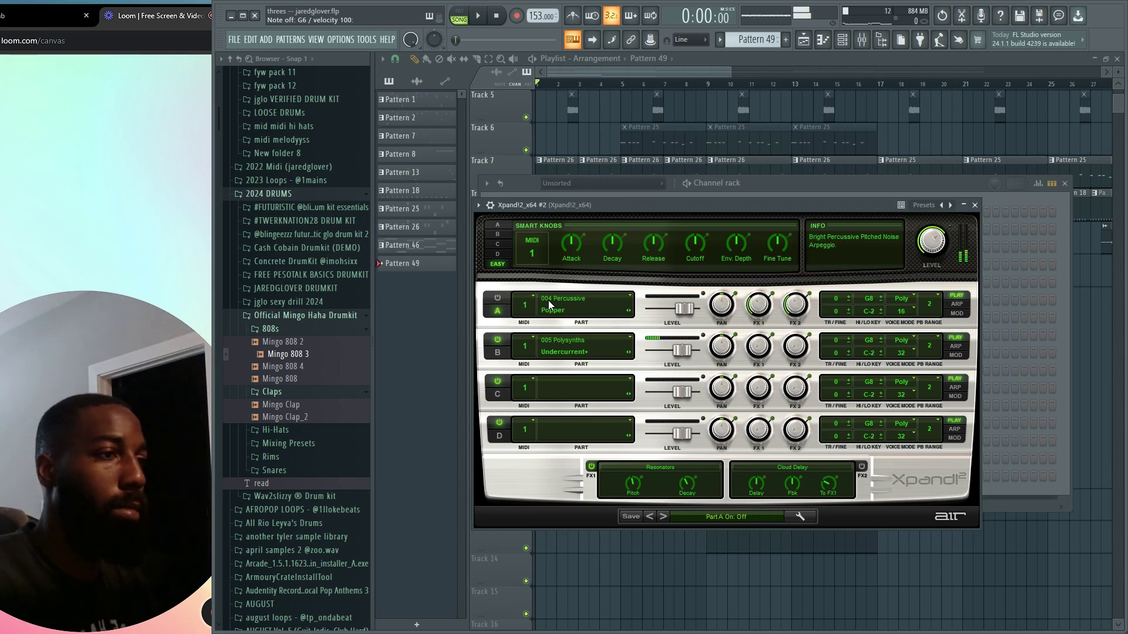
Draw a one-bar D#6 note at bar 1 in the cloned Xpand!2's piano roll and audition it.
{"action": "double_click", "coordinate": [764, 548]}
{"action": "right_click", "coordinate": [662, 474]}
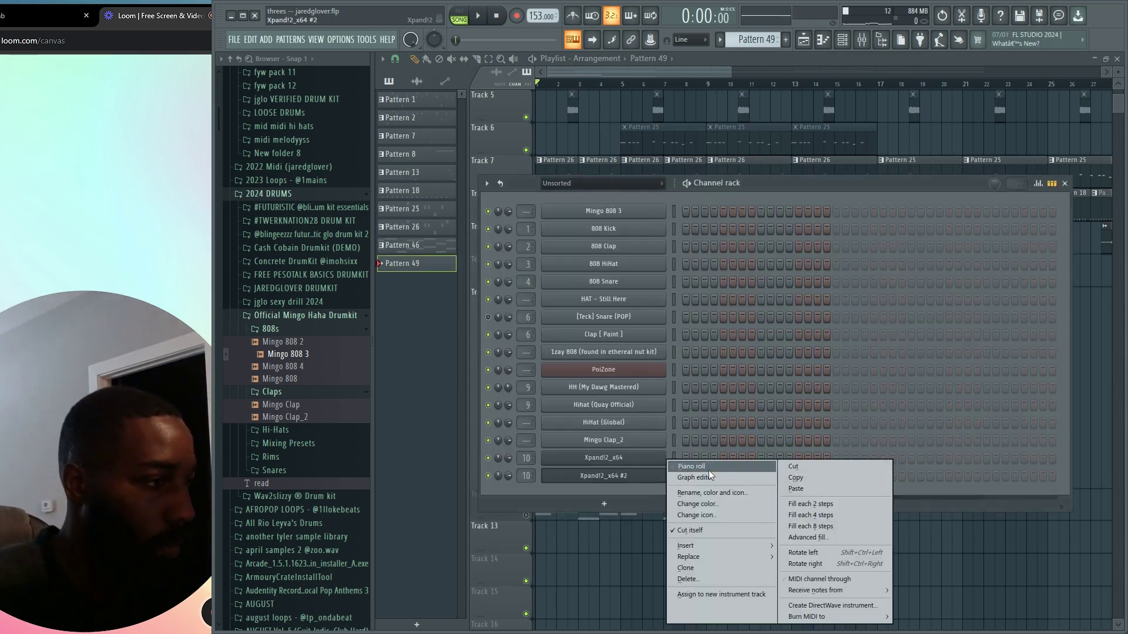
{"action": "left_click", "coordinate": [709, 470]}
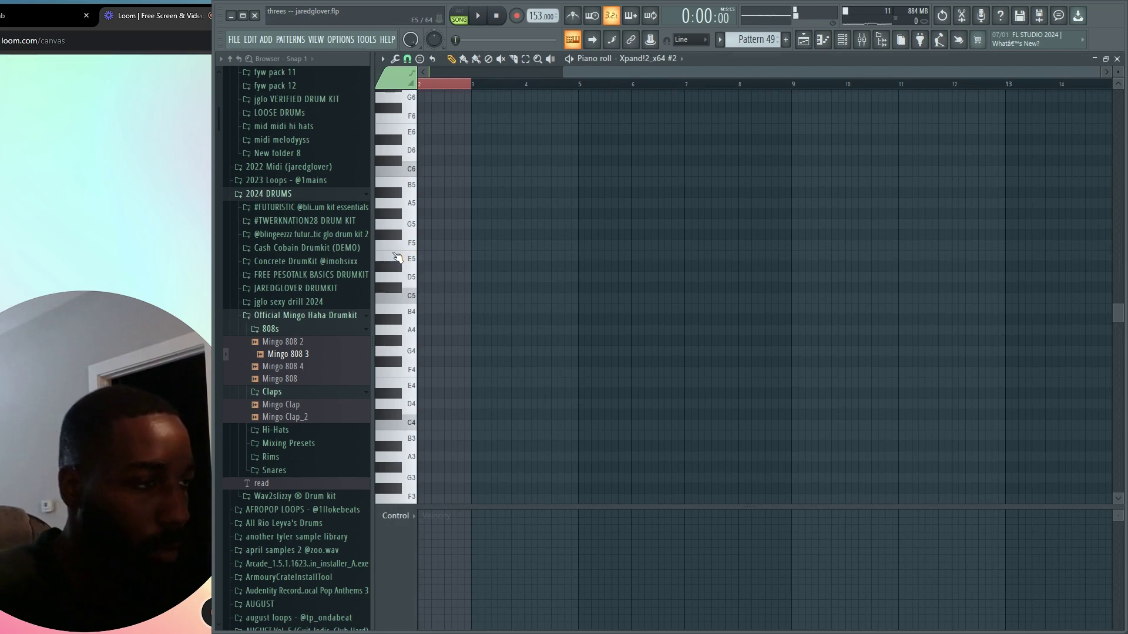
{"action": "left_click_drag", "start_coordinate": [437, 268], "coordinate": [372, 266]}
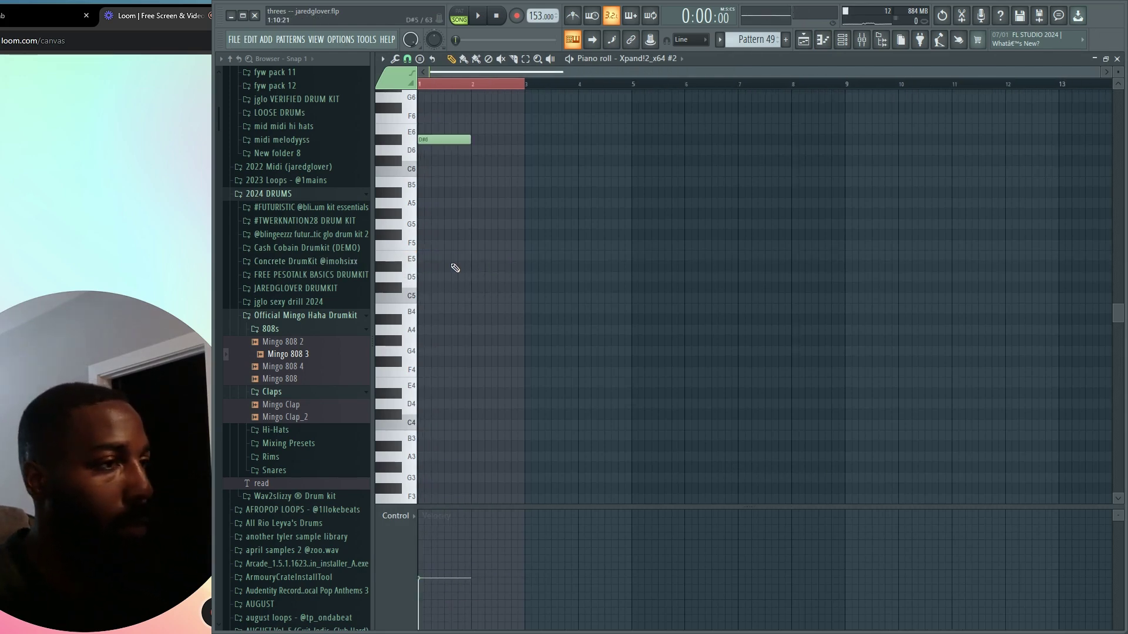
{"action": "key", "text": "space"}
{"action": "scroll", "coordinate": [420, 329], "scroll_direction": "up", "scroll_amount": 3}
{"action": "key", "text": "space"}
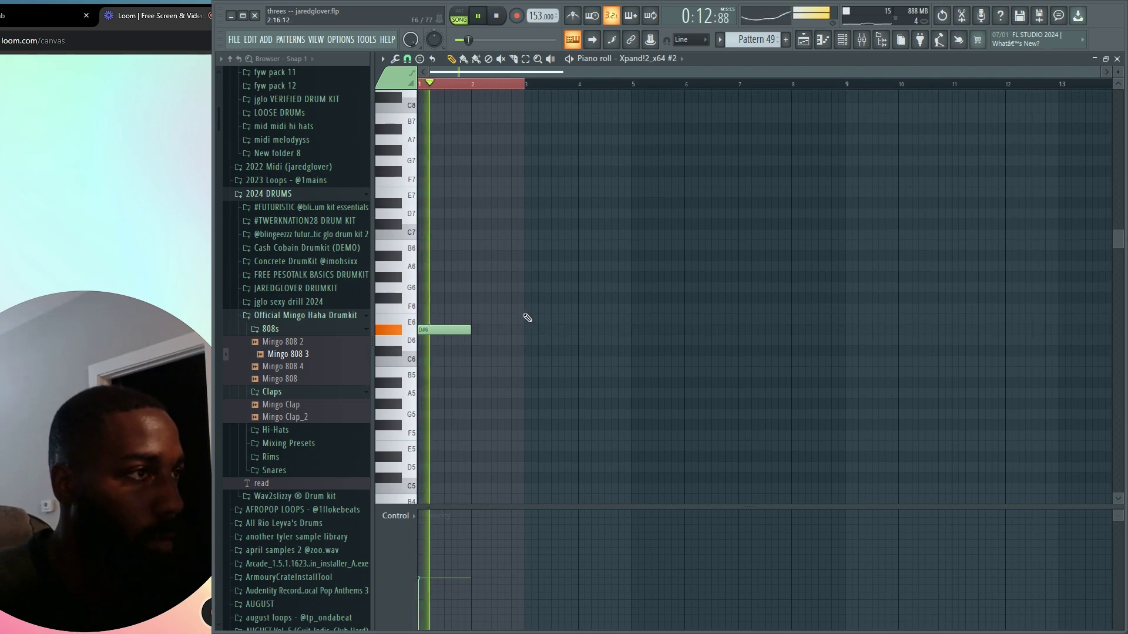
{"action": "key", "text": "space"}
{"action": "key", "text": "space"}
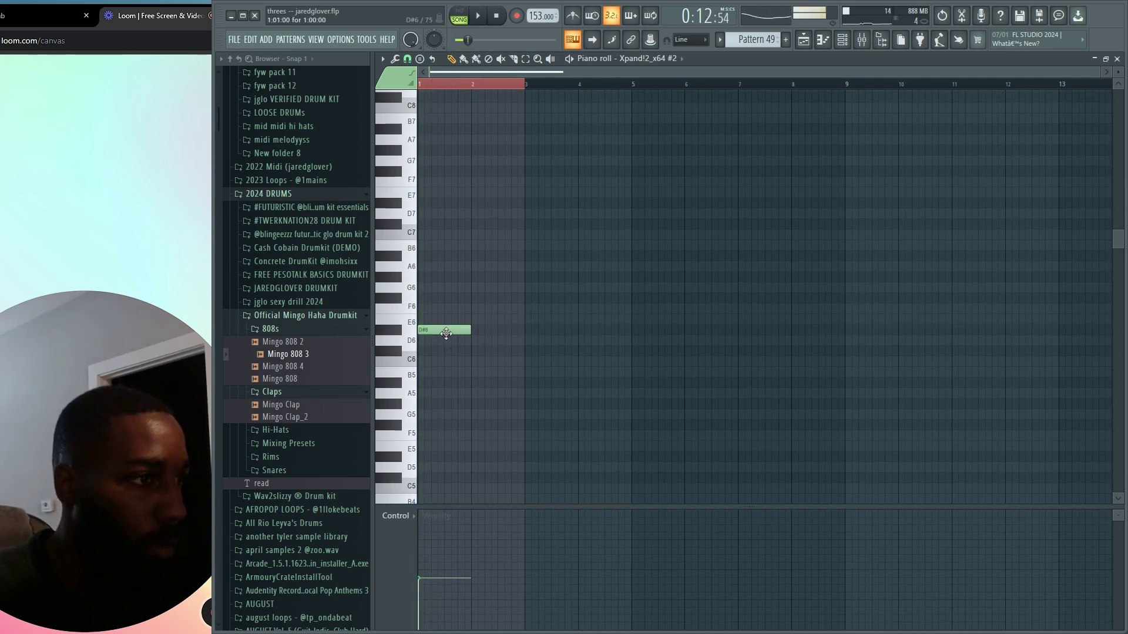
Try a one-bar note on beat 2 of bar 1, first at G#5 and moved down to F#5.
{"action": "scroll", "coordinate": [450, 389], "scroll_direction": "up", "scroll_amount": 3}
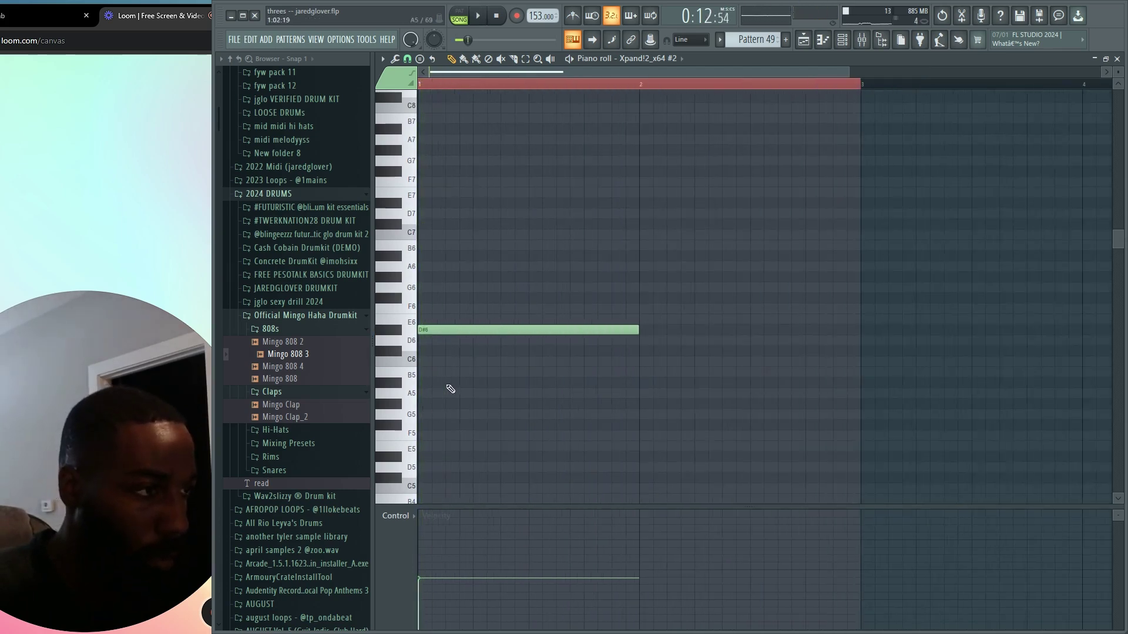
{"action": "left_click_drag", "start_coordinate": [467, 415], "coordinate": [478, 405]}
{"action": "key", "text": "space"}
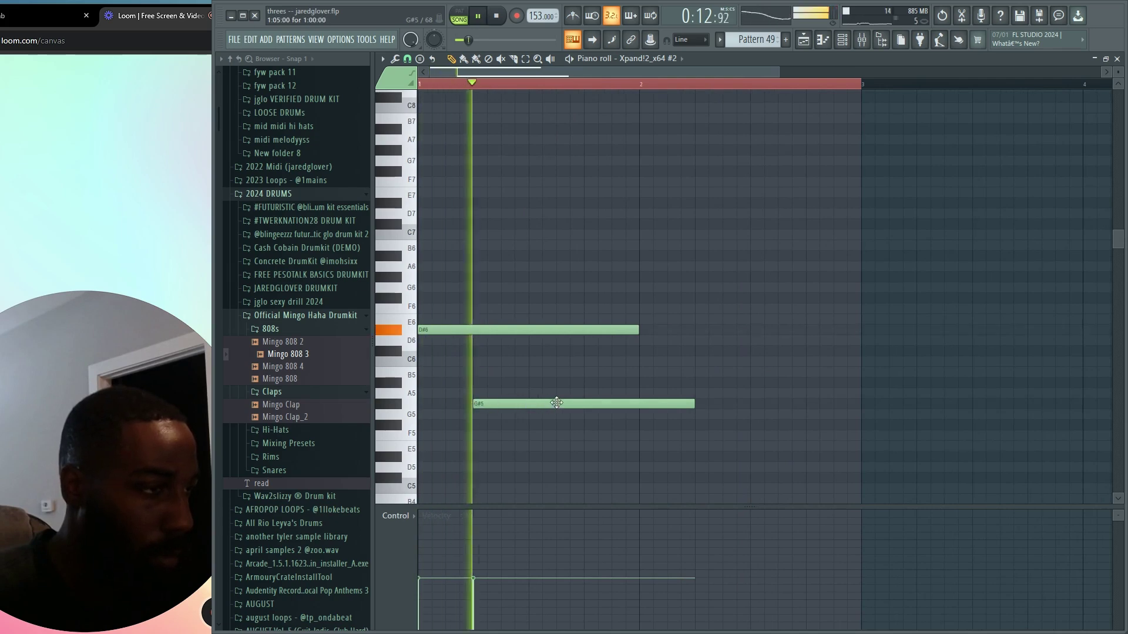
{"action": "key", "text": "space"}
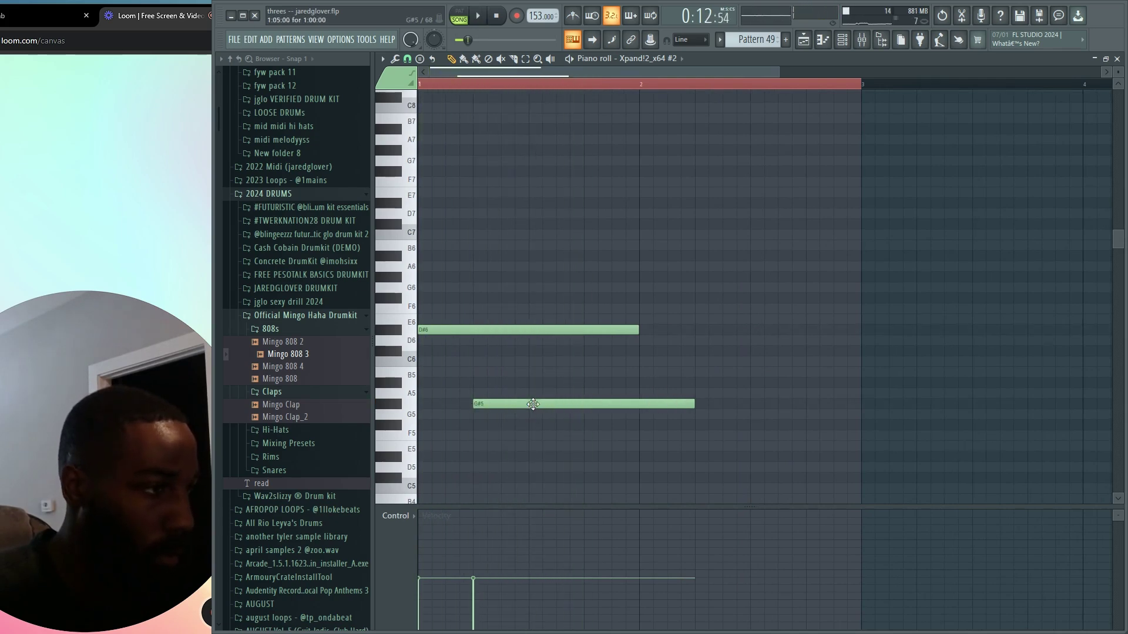
{"action": "left_click_drag", "start_coordinate": [533, 404], "coordinate": [534, 425]}
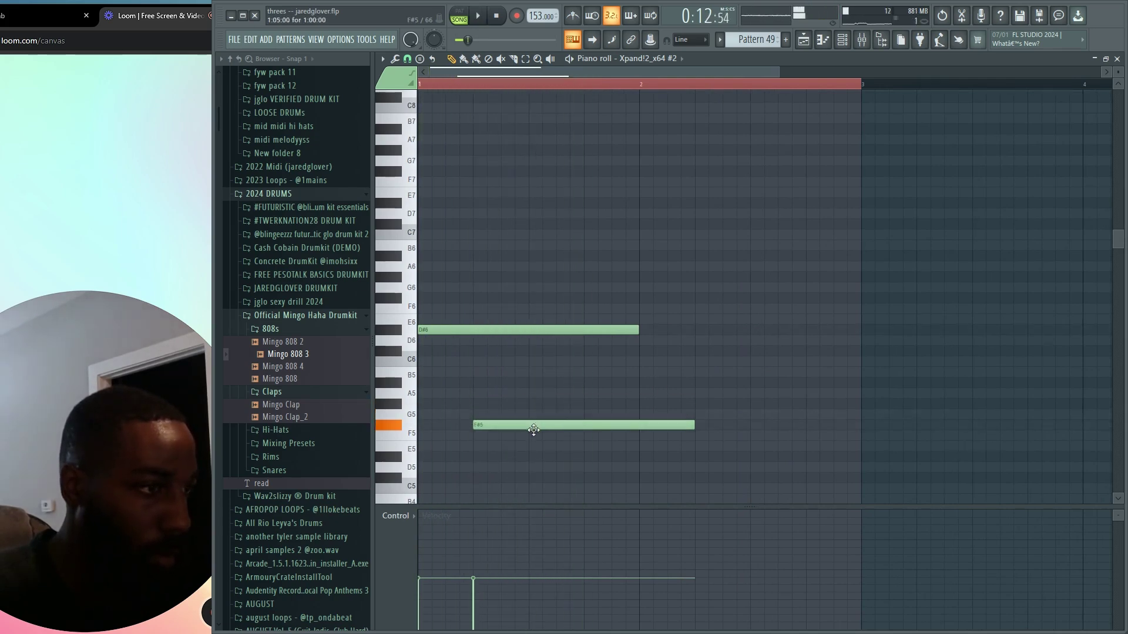
{"action": "key", "text": "space"}
{"action": "key", "text": "space"}
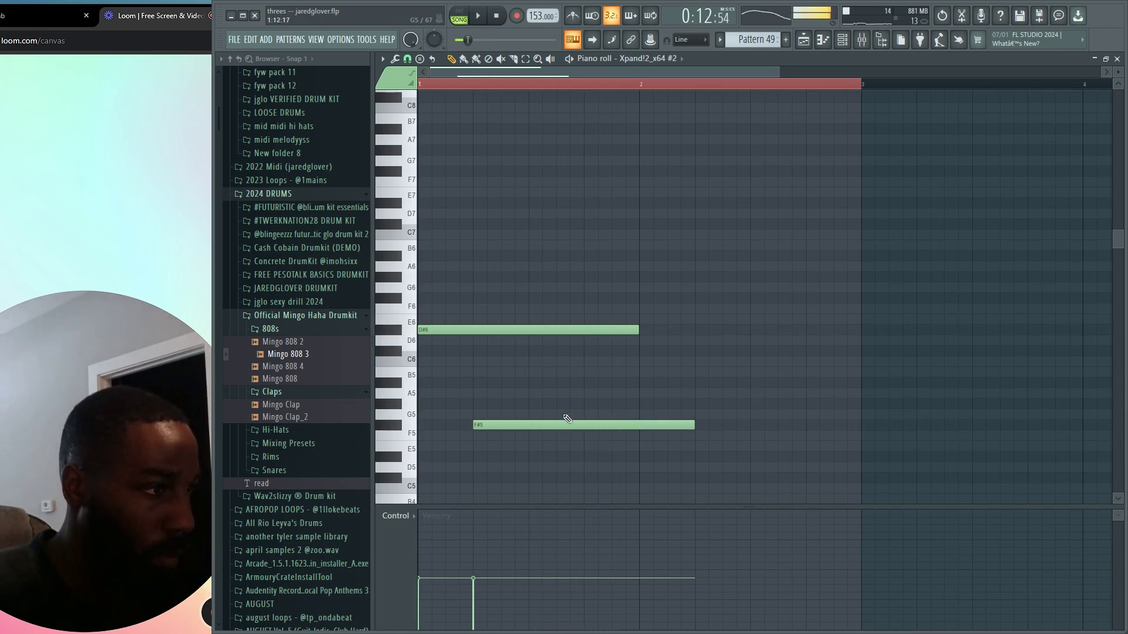
Add a one-bar A#5 note on beat 2 of bar 1 and delete the F#5 note during playback.
{"action": "left_click", "coordinate": [478, 382]}
{"action": "key", "text": "space"}
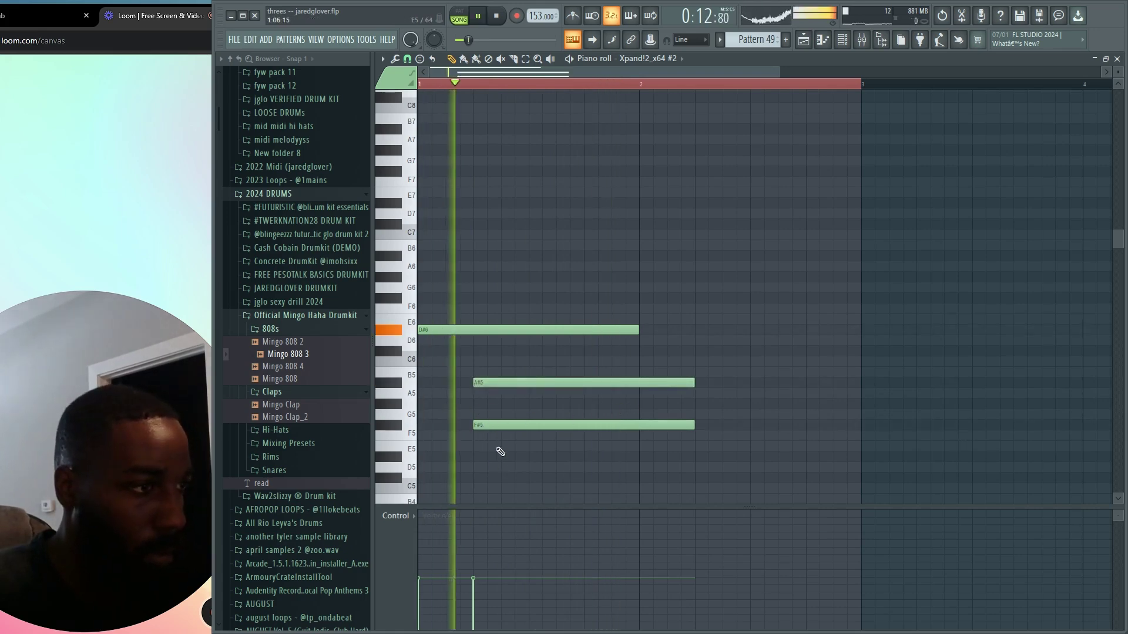
{"action": "right_click", "coordinate": [625, 428]}
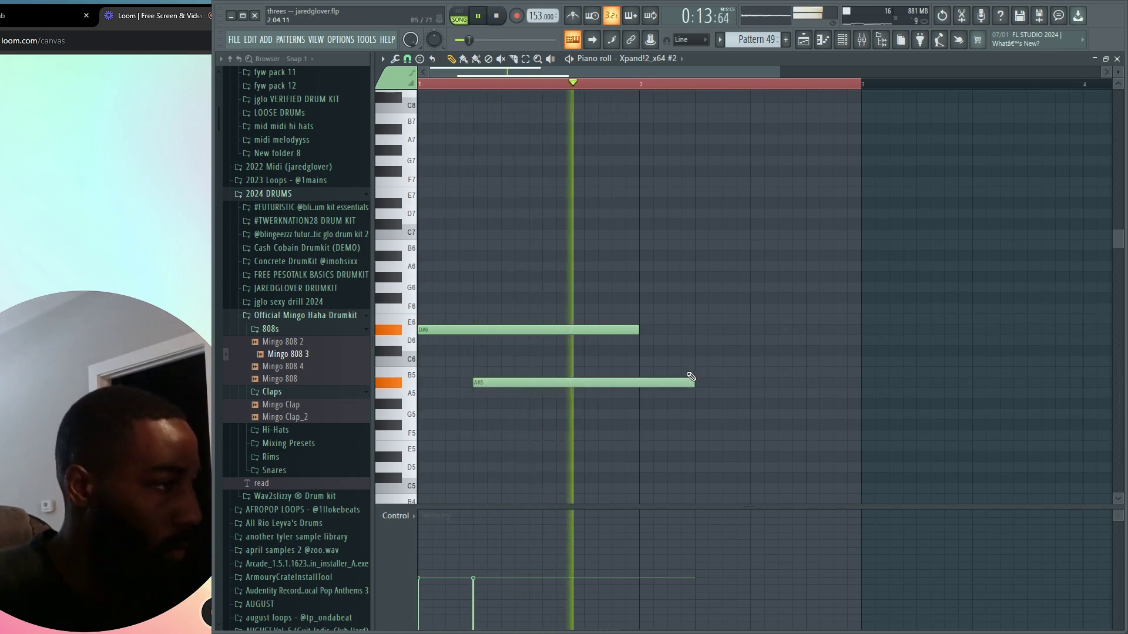
{"action": "key", "text": "space"}
Draw a one-bar F#5 note beneath the A#5 on beat 2 of bar 1 and lower its velocity.
{"action": "left_click", "coordinate": [476, 424]}
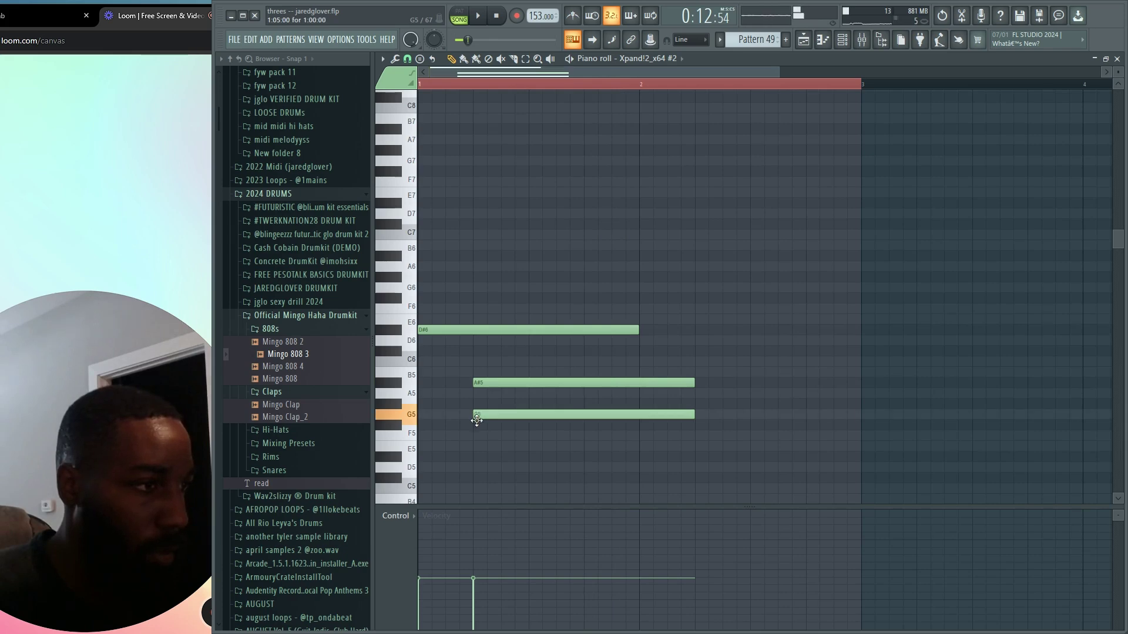
{"action": "key", "text": "space"}
{"action": "left_click_drag", "start_coordinate": [531, 516], "coordinate": [516, 620]}
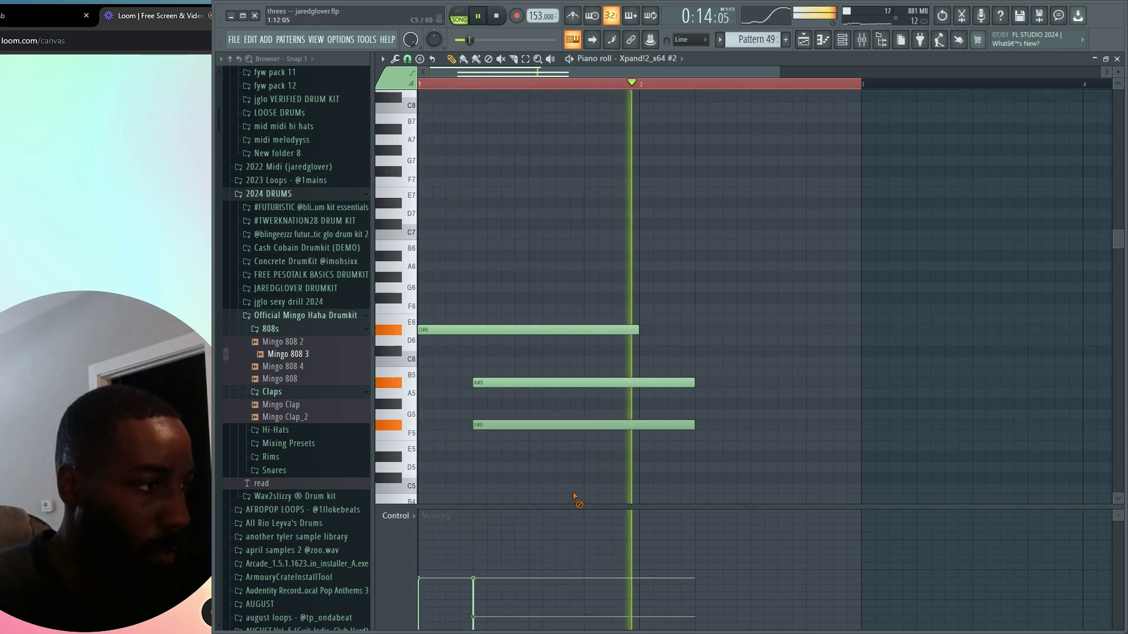
{"action": "key", "text": "space"}
Shorten all three notes to 11 steps and duplicate them into bar 2.
{"action": "left_click_drag", "start_coordinate": [697, 283], "coordinate": [577, 377]}
{"action": "key", "text": "ctrl+a"}
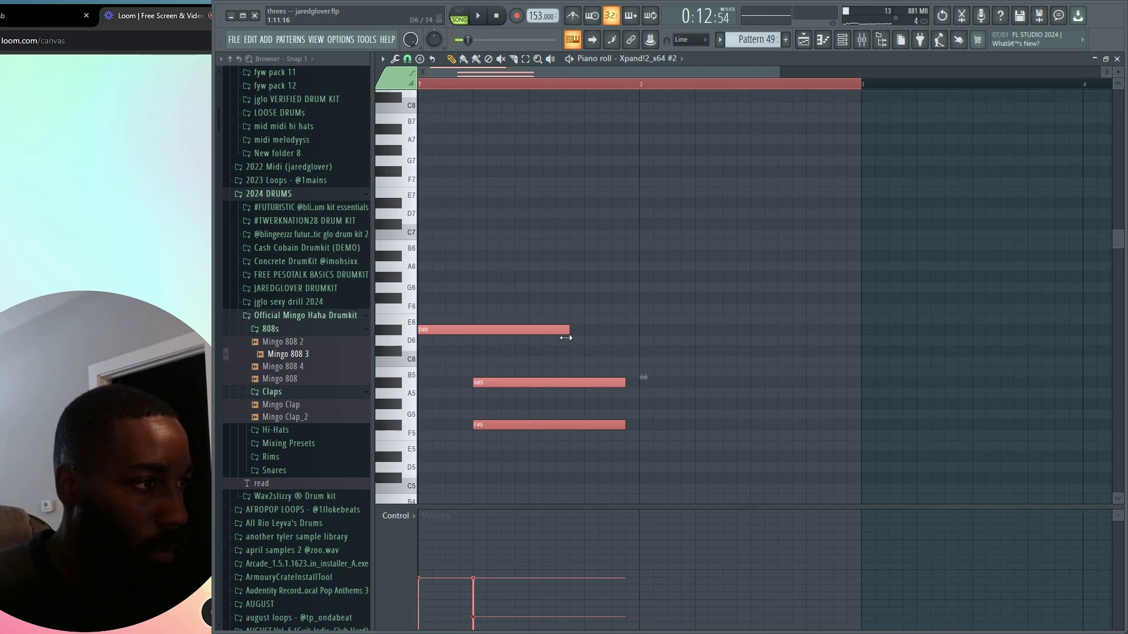
{"action": "left_click_drag", "start_coordinate": [495, 330], "coordinate": [713, 325]}
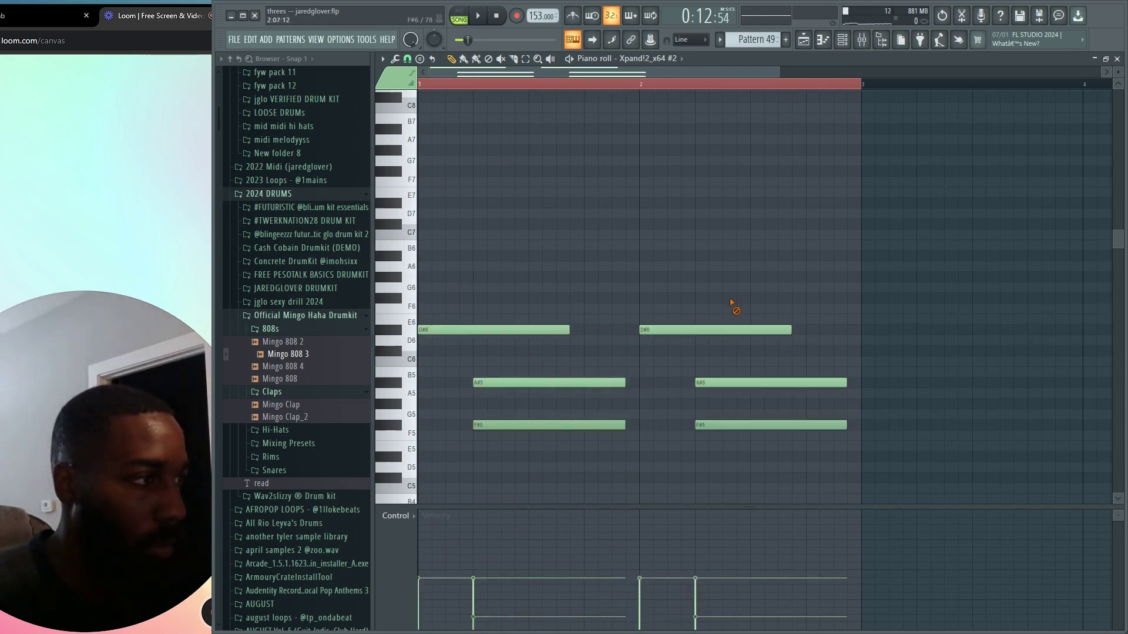
{"action": "key", "text": "space"}
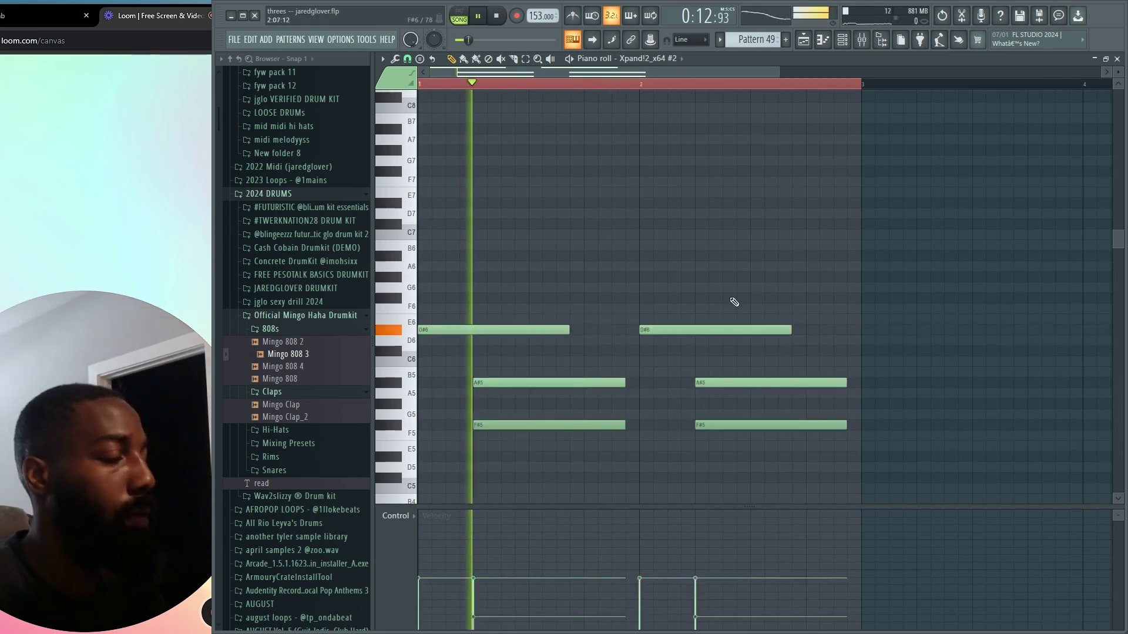
Return to the playlist and try copies of the Pattern 49 clip at bar 11 on Tracks 12 and 14.
{"action": "scroll", "coordinate": [734, 302], "scroll_direction": "down", "scroll_amount": 2}
{"action": "left_click", "coordinate": [1116, 58]}
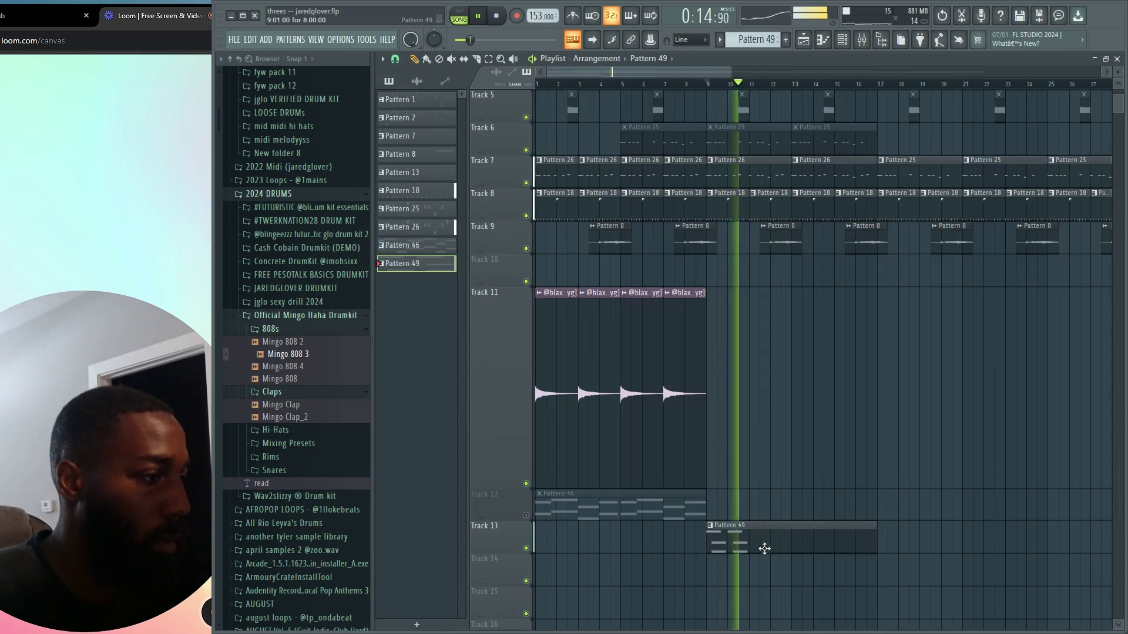
{"action": "left_click", "coordinate": [757, 506]}
{"action": "left_click_drag", "start_coordinate": [752, 580], "coordinate": [753, 581]}
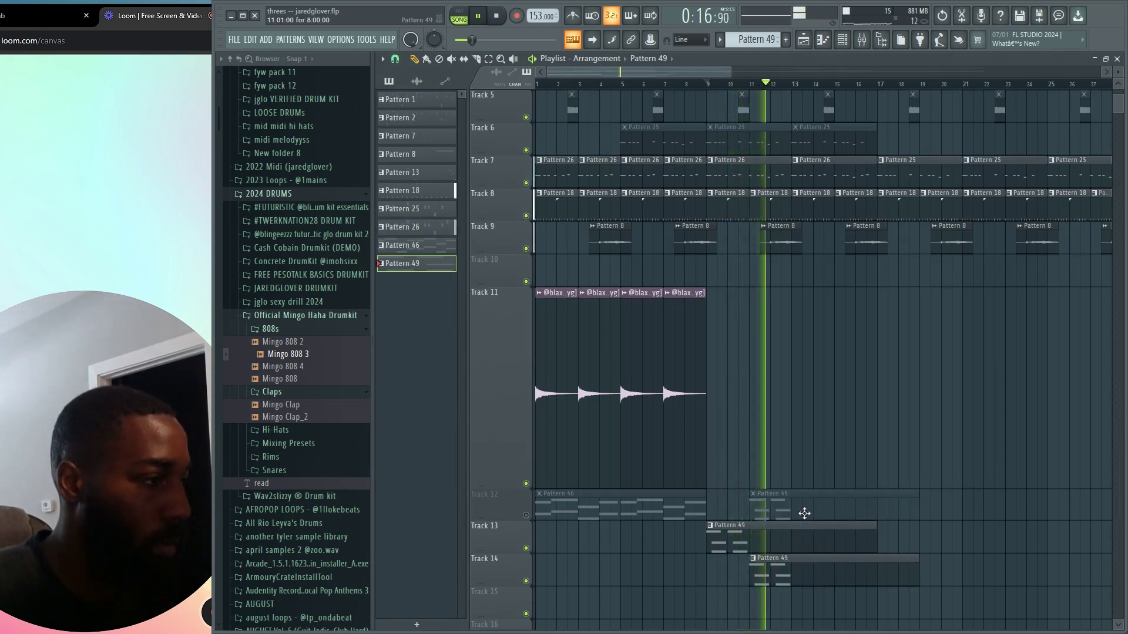
{"action": "key", "text": "space"}
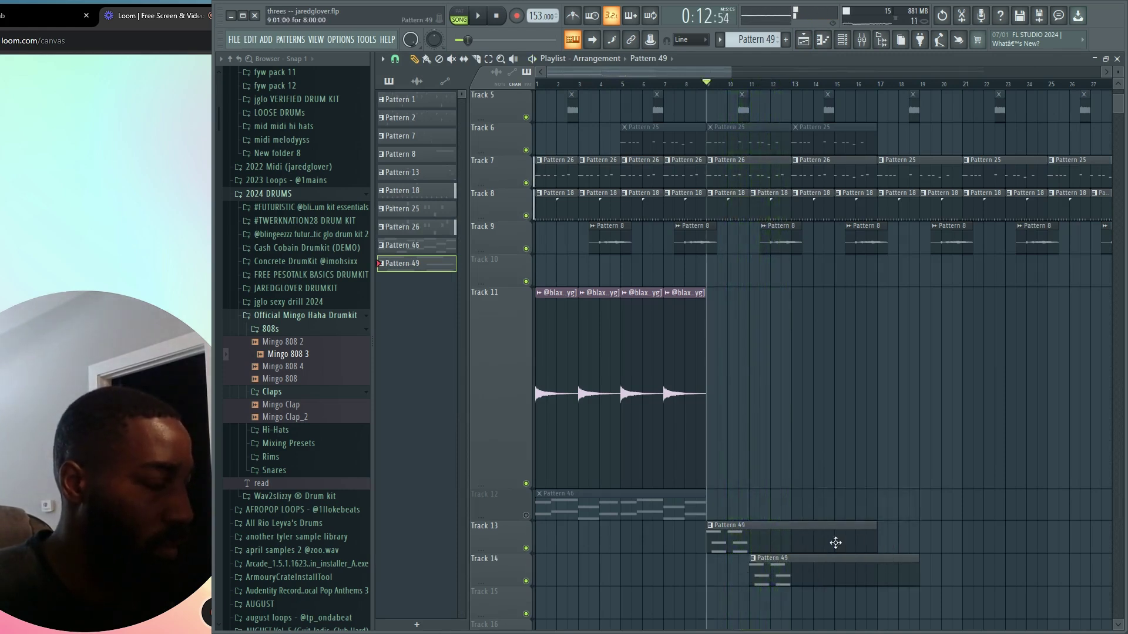
Repeat the two-bar note phrase in Pattern 49's Xpand!2 #2 piano roll until it fills eight bars.
{"action": "double_click", "coordinate": [829, 555]}
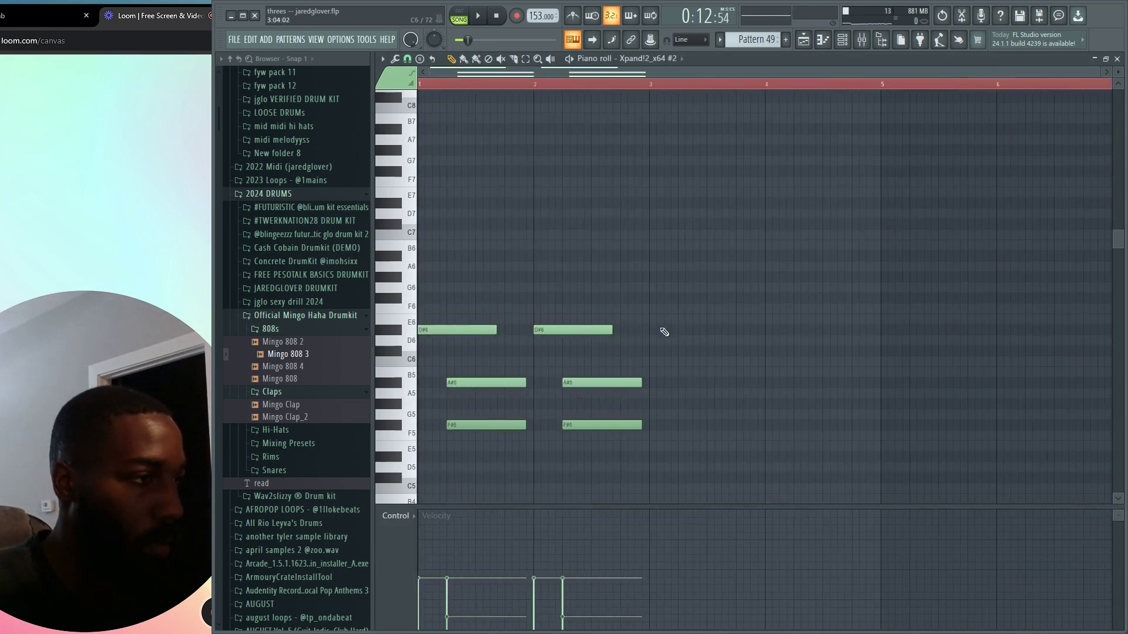
{"action": "key", "text": "ctrl+b"}
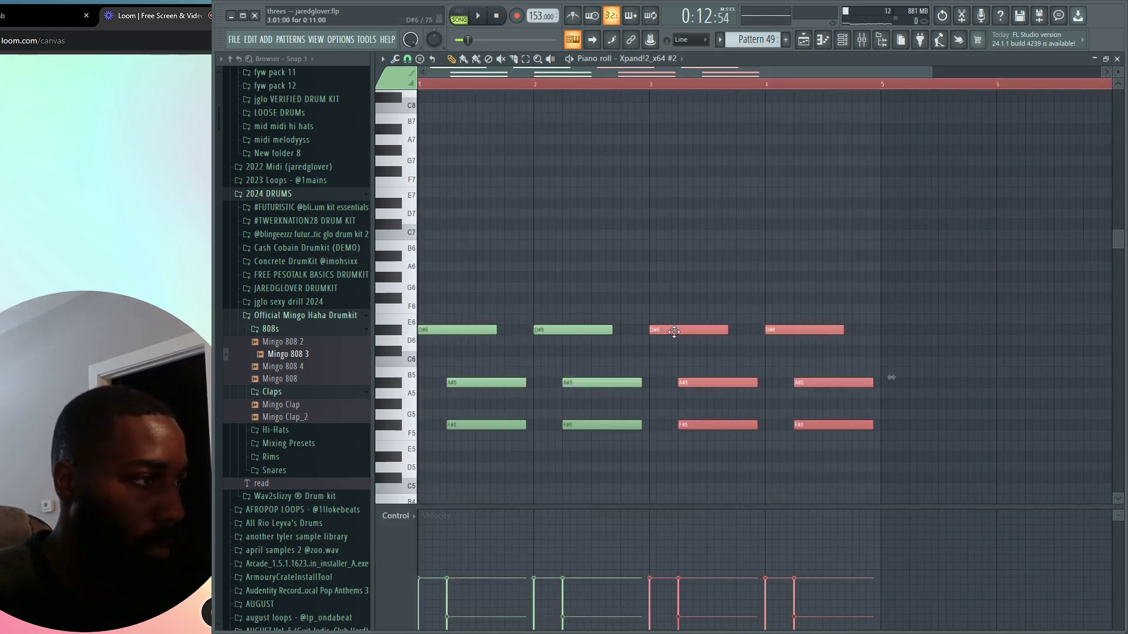
{"action": "key", "text": "ctrl+a"}
{"action": "key", "text": "ctrl+b"}
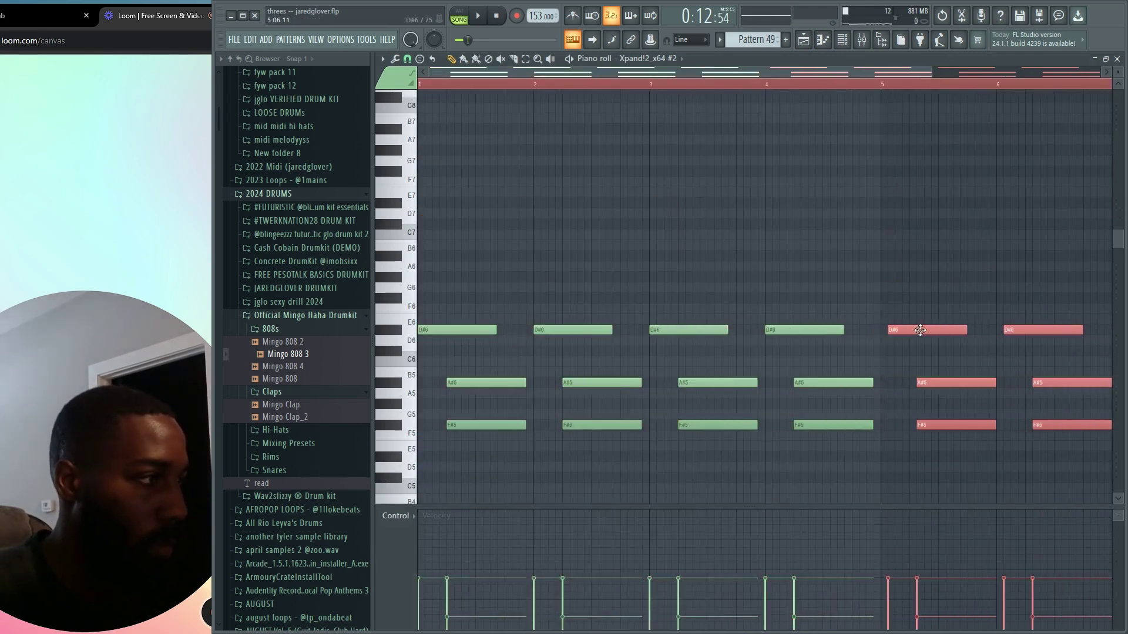
Render Pattern 49 to a 16-bit WAV audio clip that replaces its pattern clip on Track 13.
{"action": "left_click", "coordinate": [764, 41]}
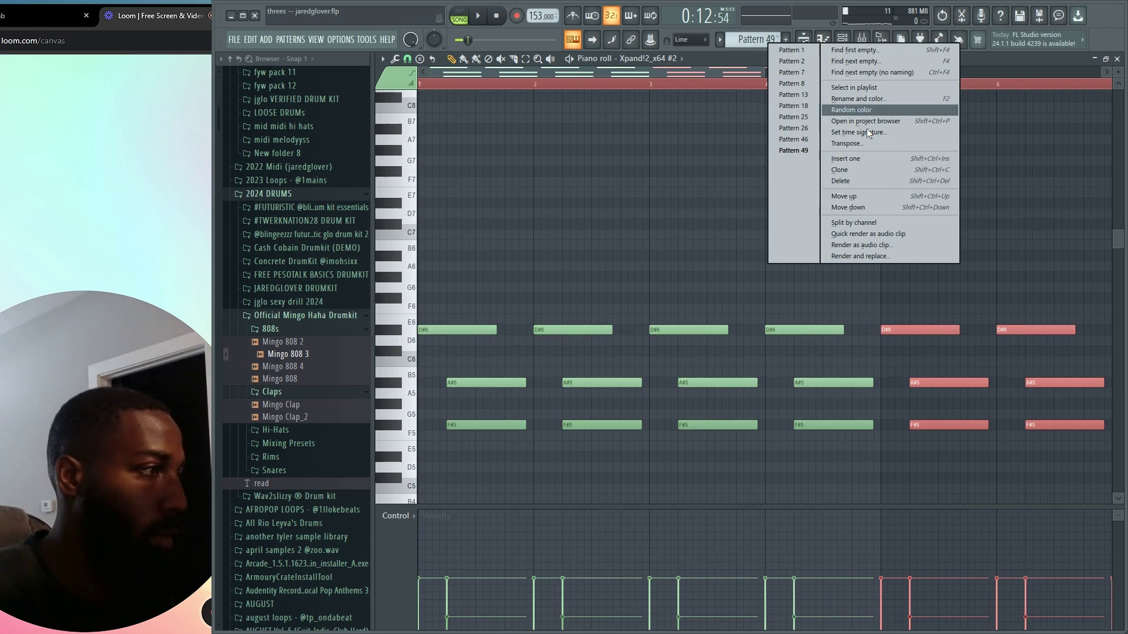
{"action": "left_click", "coordinate": [886, 246]}
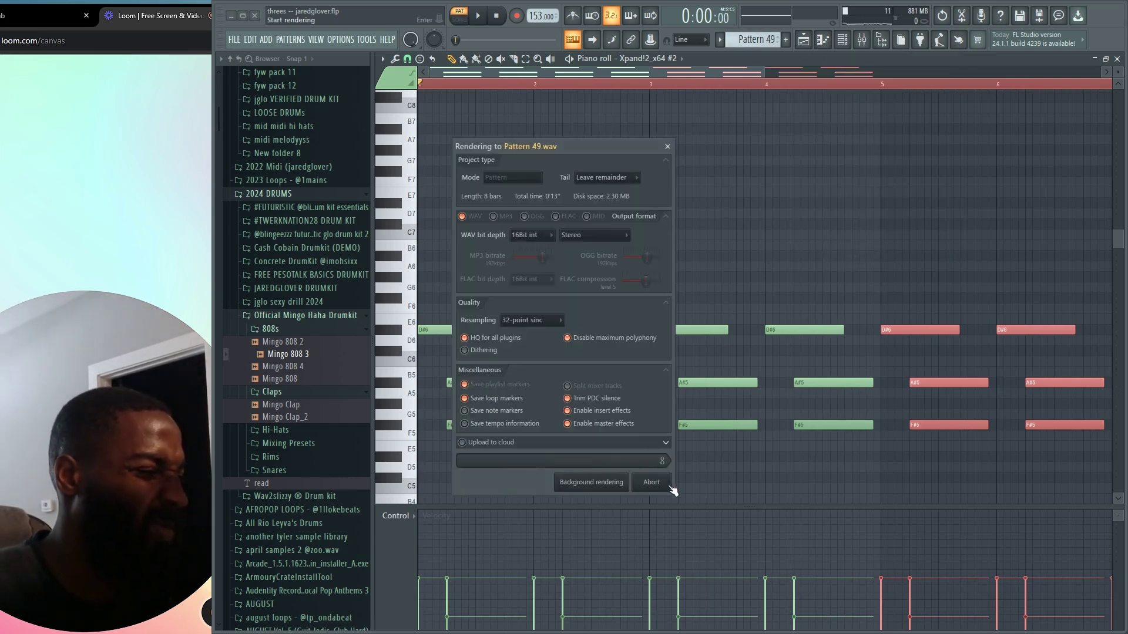
{"action": "left_click", "coordinate": [662, 477]}
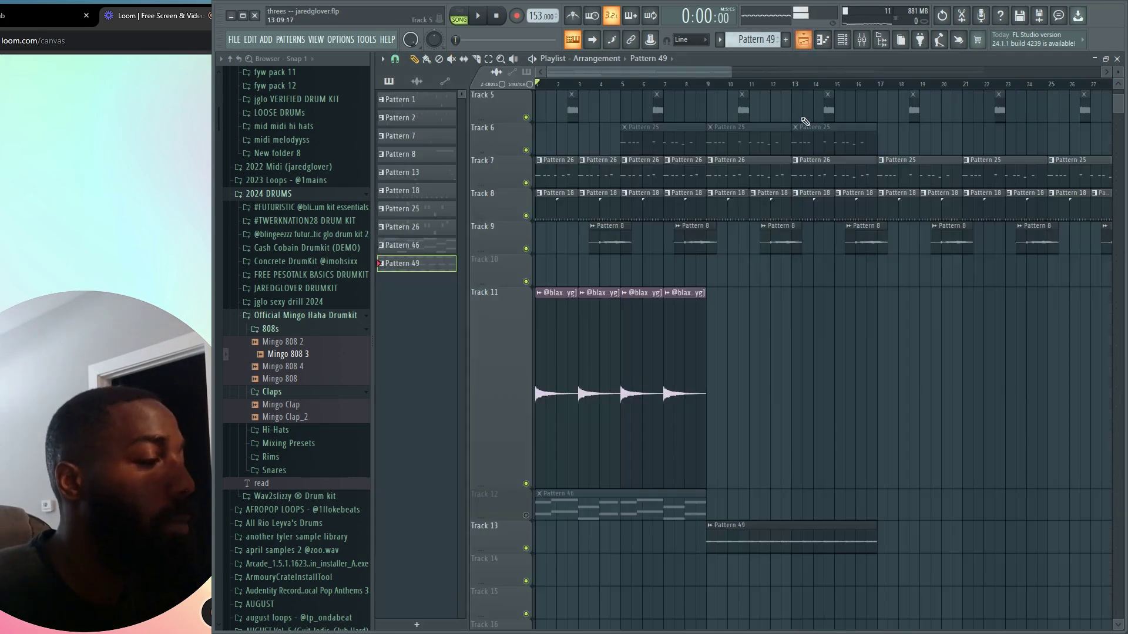
Play the arrangement and delete the D5 note in bar 2 of Pattern 26's Mingo 808 3 part.
{"action": "key", "text": "space"}
{"action": "left_click", "coordinate": [723, 539]}
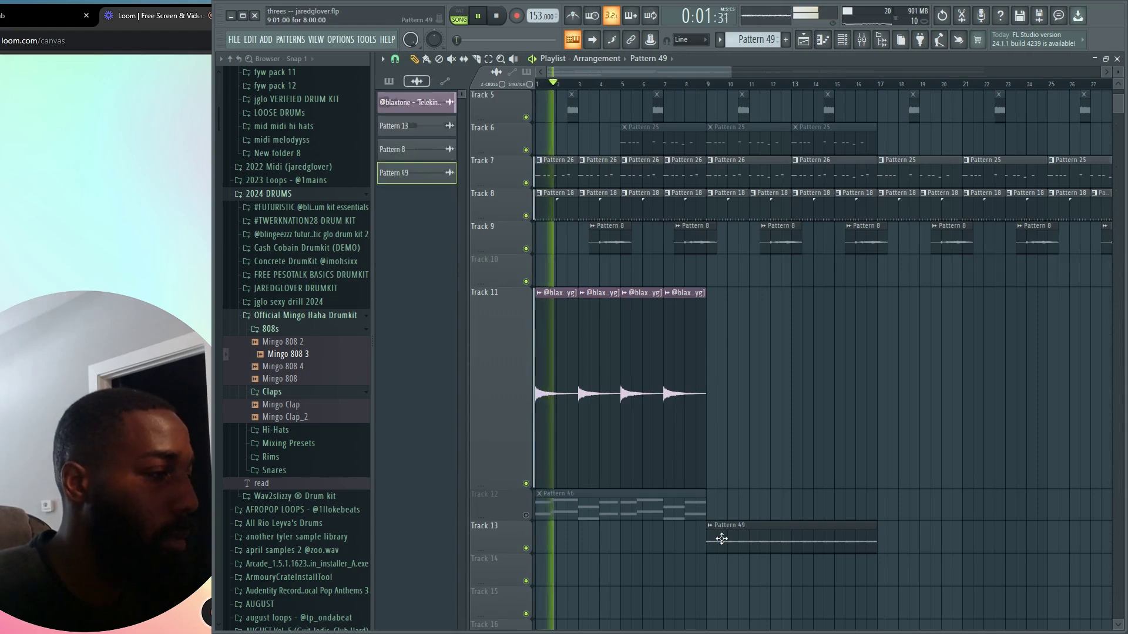
{"action": "scroll", "coordinate": [728, 523], "scroll_direction": "down", "scroll_amount": 2}
{"action": "double_click", "coordinate": [555, 181]}
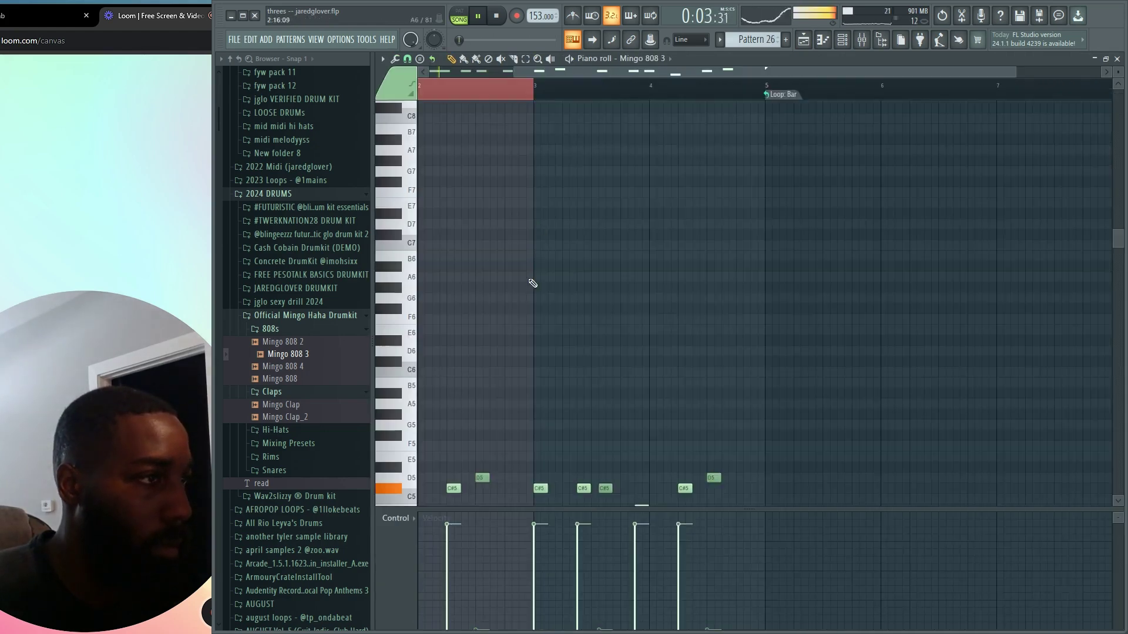
{"action": "right_click", "coordinate": [473, 487]}
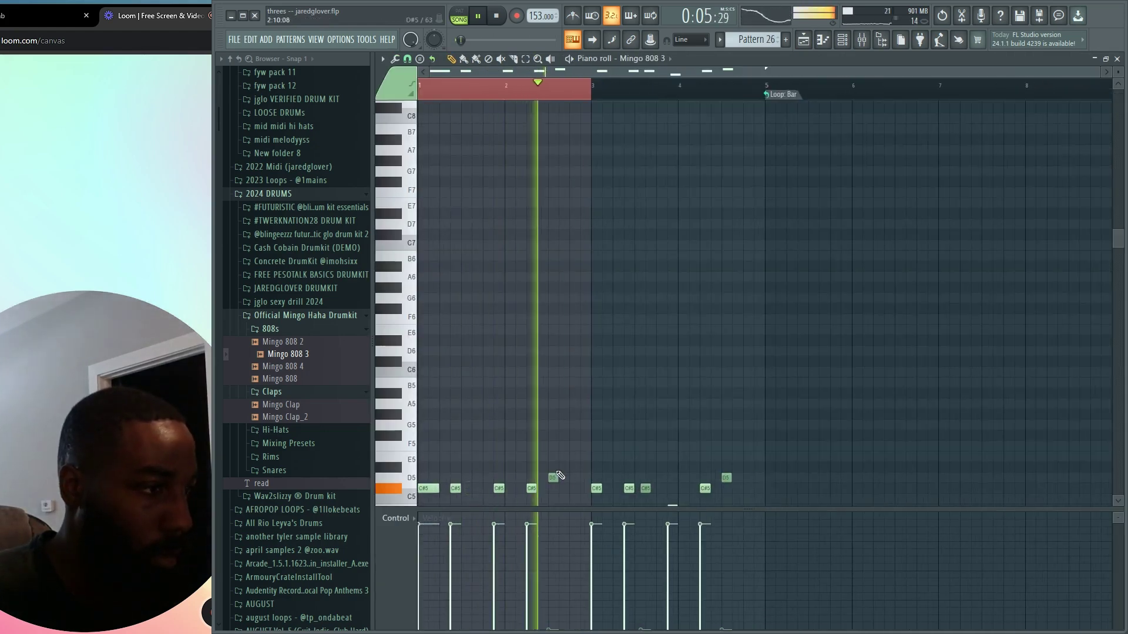
{"action": "right_click", "coordinate": [554, 478]}
{"action": "scroll", "coordinate": [658, 411], "scroll_direction": "down", "scroll_amount": 3}
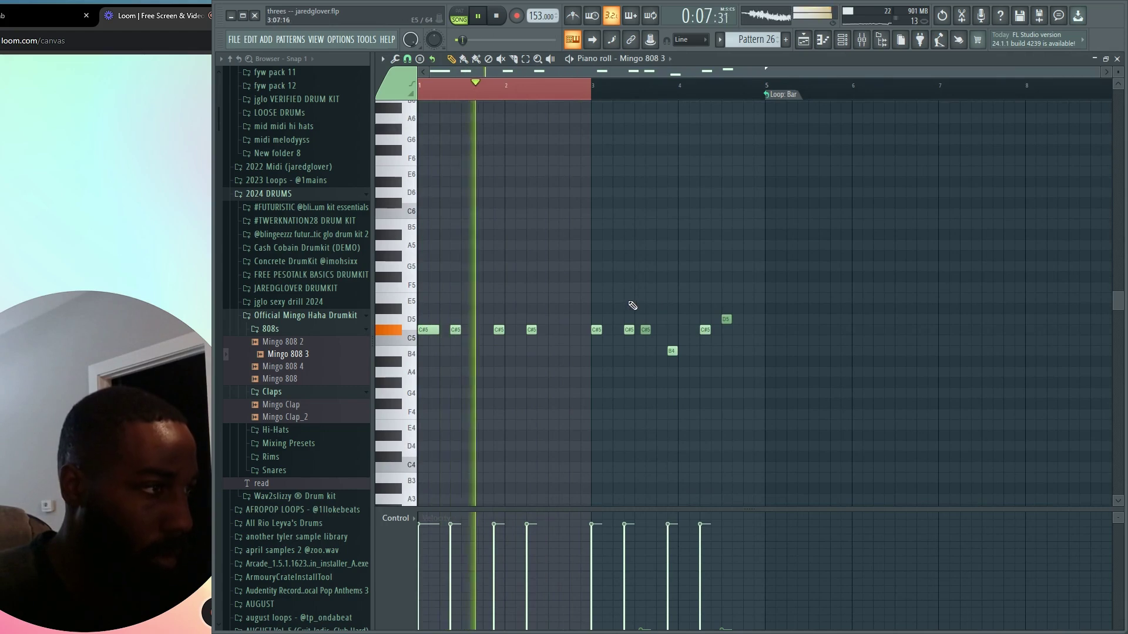
Return to the playlist and repeat the Telekinesis loop slice on Track 11 from bar 9 up to bar 17.
{"action": "left_click", "coordinate": [803, 40]}
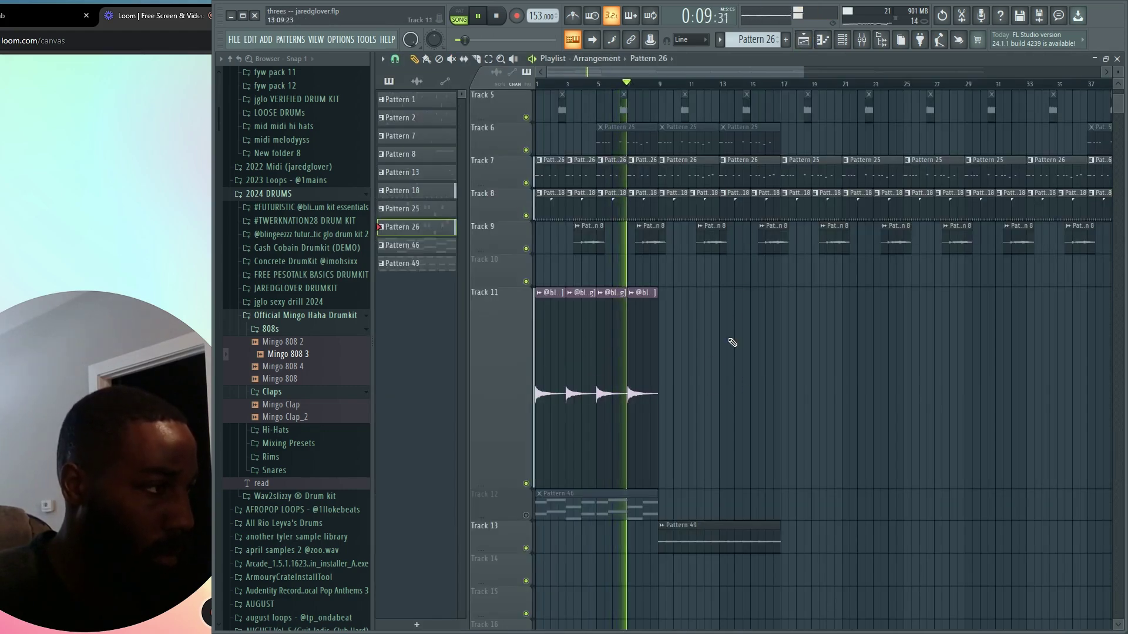
{"action": "left_click", "coordinate": [681, 347]}
{"action": "left_click_drag", "start_coordinate": [682, 347], "coordinate": [673, 347]}
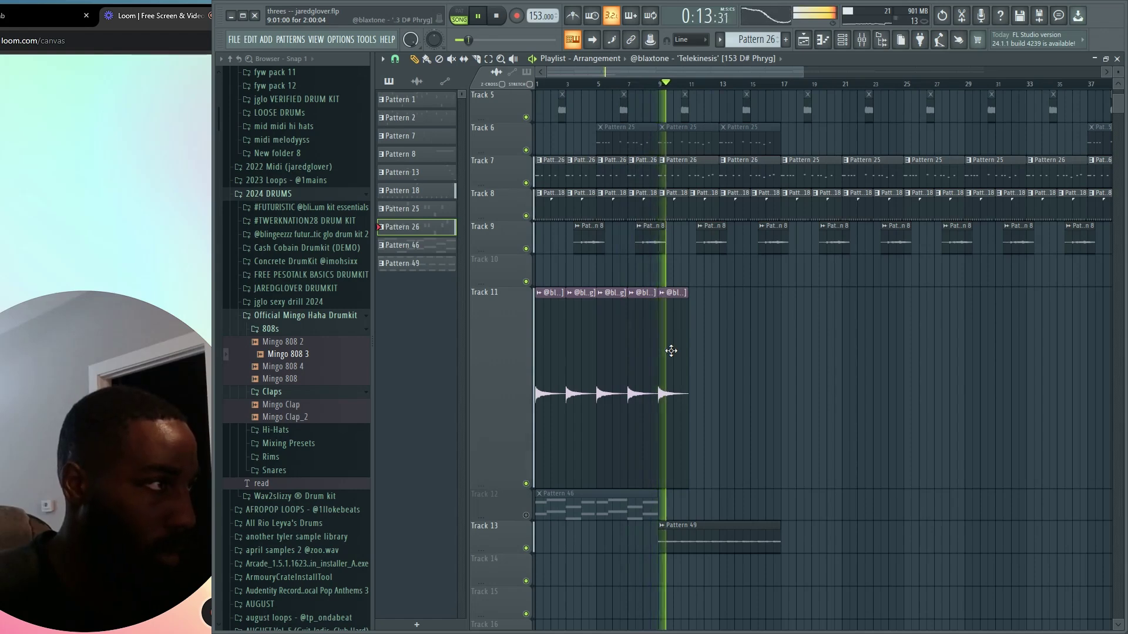
{"action": "left_click_drag", "start_coordinate": [670, 351], "coordinate": [729, 357]}
{"action": "double_click", "coordinate": [722, 543]}
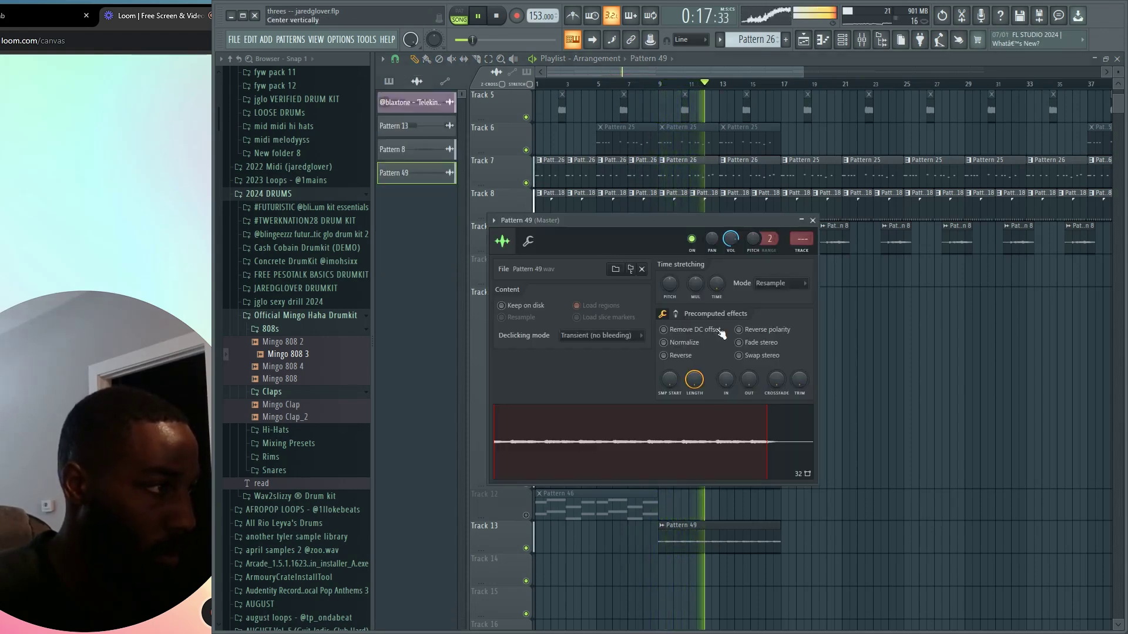
{"action": "key", "text": "Escape"}
{"action": "left_click_drag", "start_coordinate": [843, 365], "coordinate": [675, 572]}
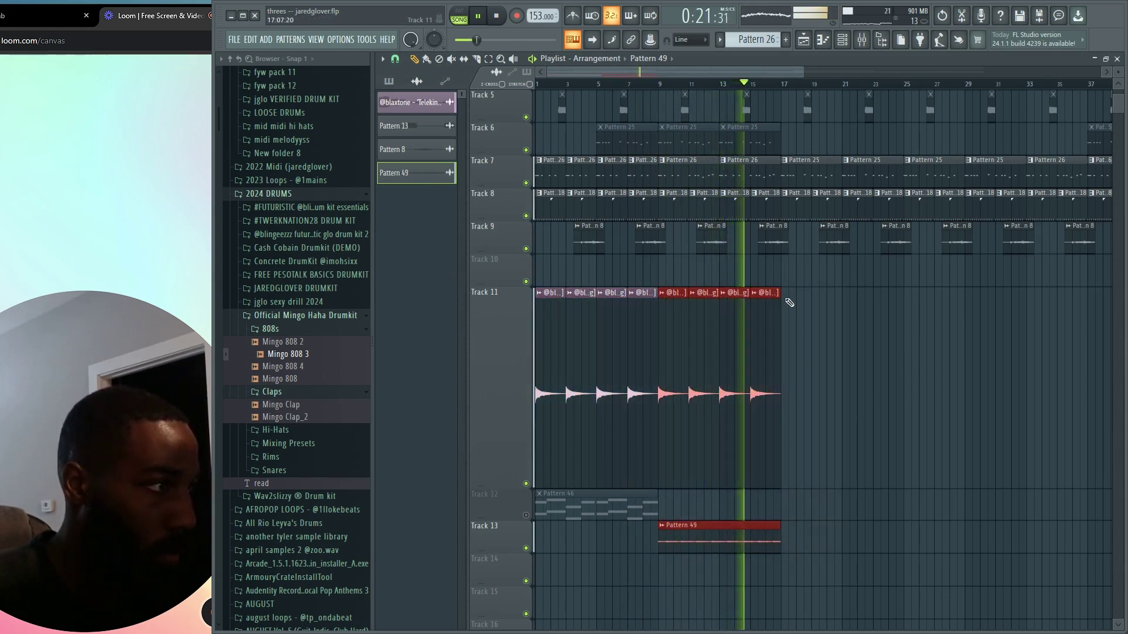
Clear the Track 7 to 9 clips around bars 15–21 and copy the Track 11 slices and Pattern 49 clip to bars 17–25.
{"action": "right_click", "coordinate": [780, 240]}
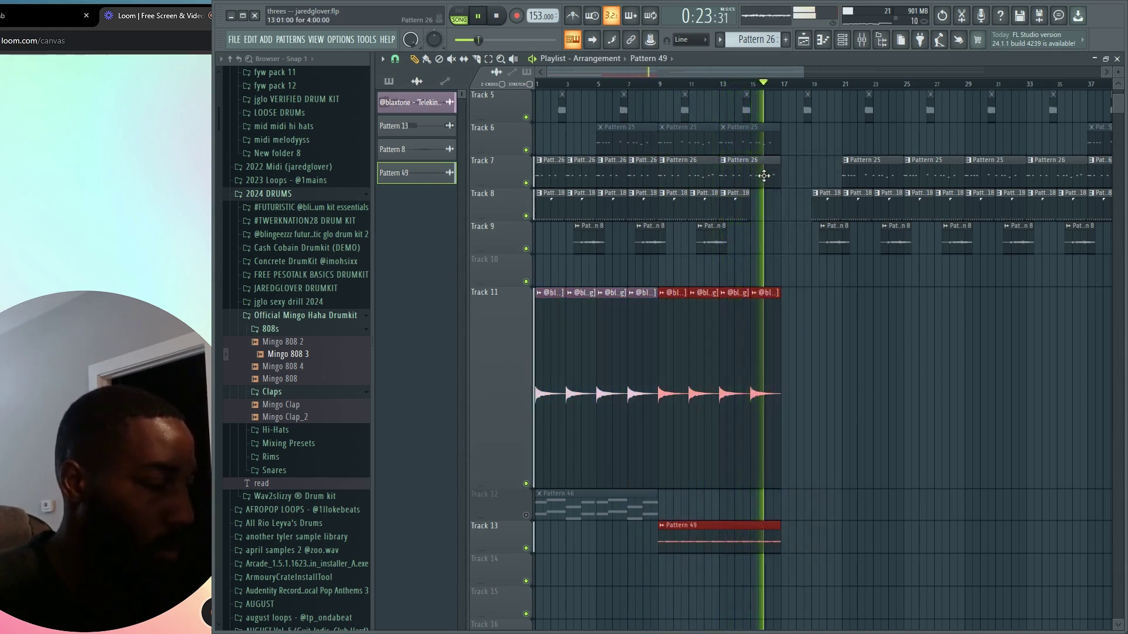
{"action": "key", "text": "space"}
{"action": "left_click_drag", "start_coordinate": [834, 364], "coordinate": [515, 587]}
{"action": "left_click_drag", "start_coordinate": [875, 376], "coordinate": [804, 523]}
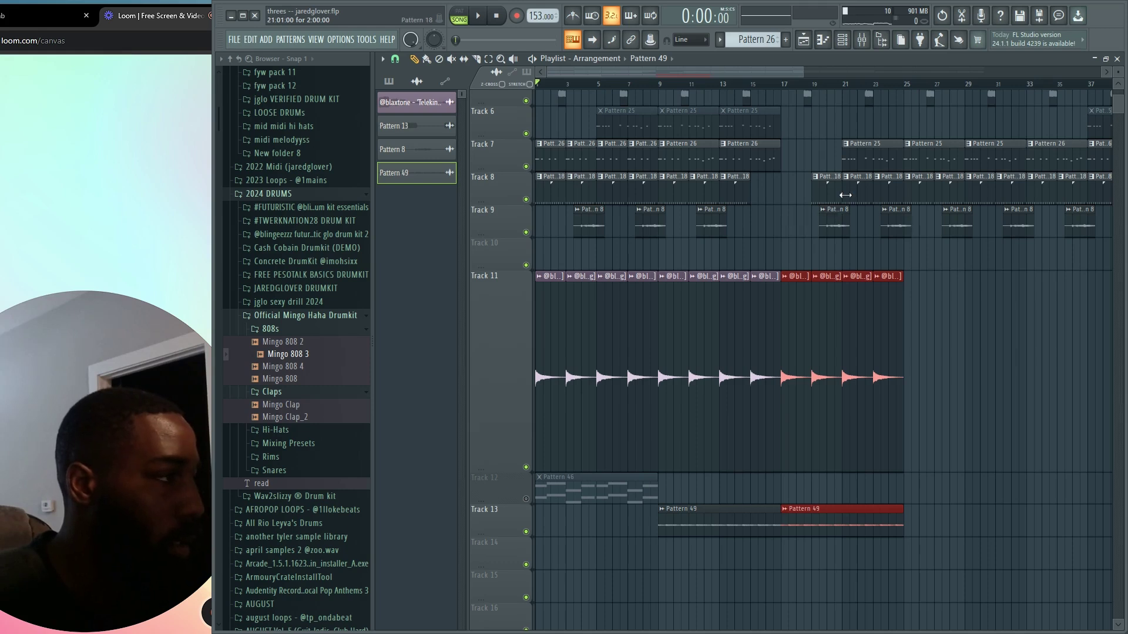
Put the Pattern 8 clip back in bar 15 of Track 9 and play the arrangement from about bar 14.
{"action": "left_click_drag", "start_coordinate": [900, 153], "coordinate": [787, 231]}
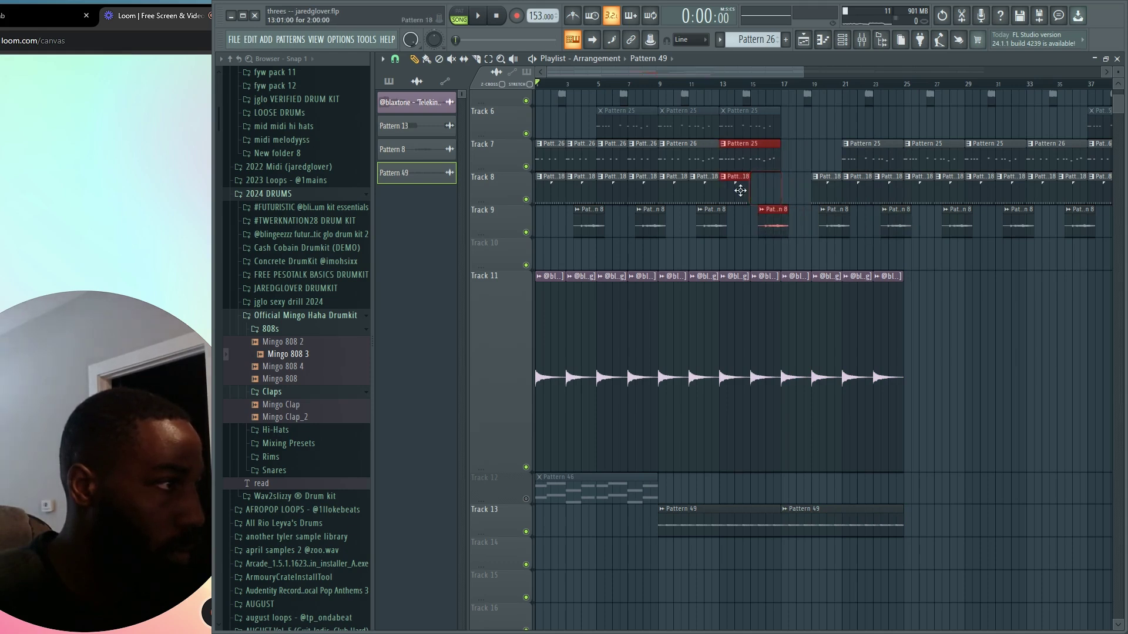
{"action": "left_click", "coordinate": [735, 85]}
{"action": "key", "text": "space"}
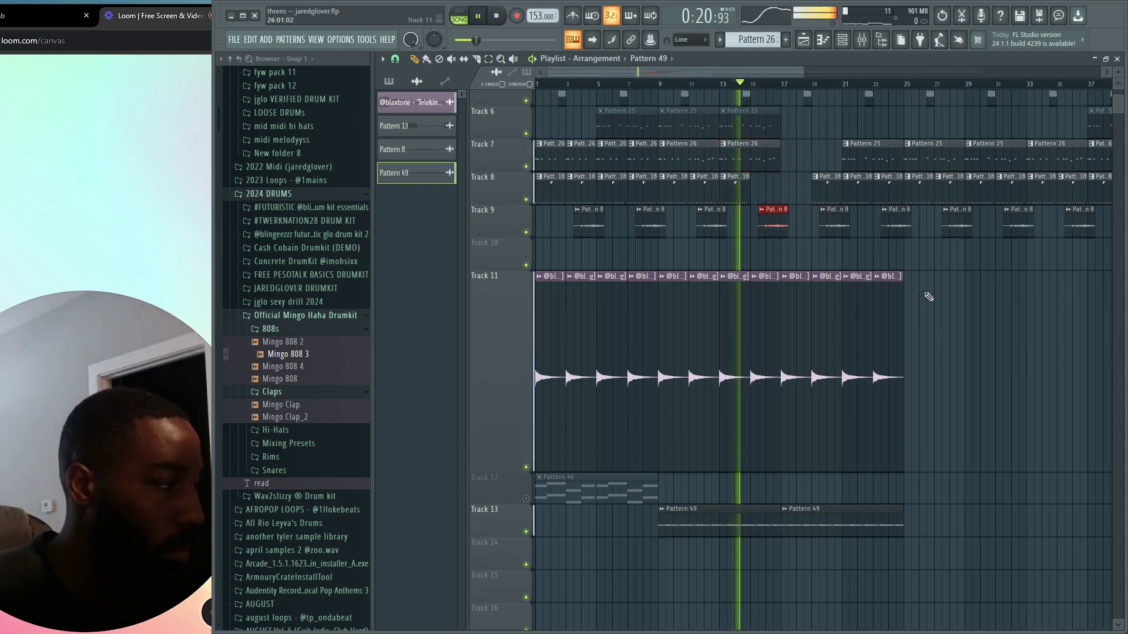
{"action": "left_click", "coordinate": [961, 325], "text": "ctrl"}
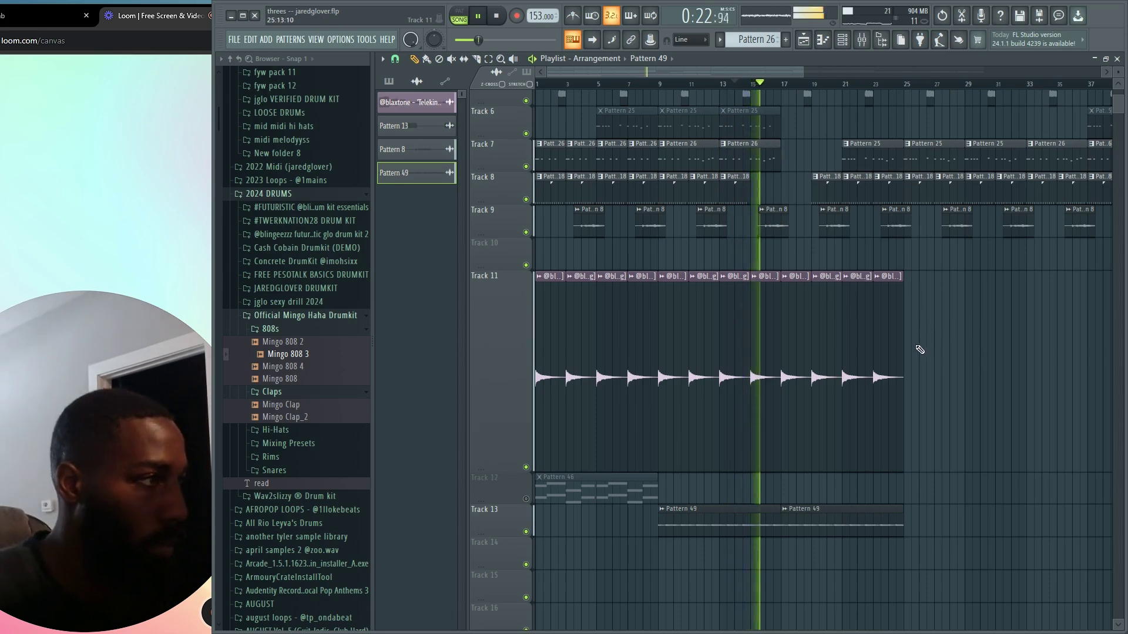
Check the Pattern 8 audio clip's channel settings and its mixer track during playback.
{"action": "scroll", "coordinate": [887, 347], "scroll_direction": "down", "scroll_amount": 2}
{"action": "scroll", "coordinate": [810, 378], "scroll_direction": "up", "scroll_amount": 3}
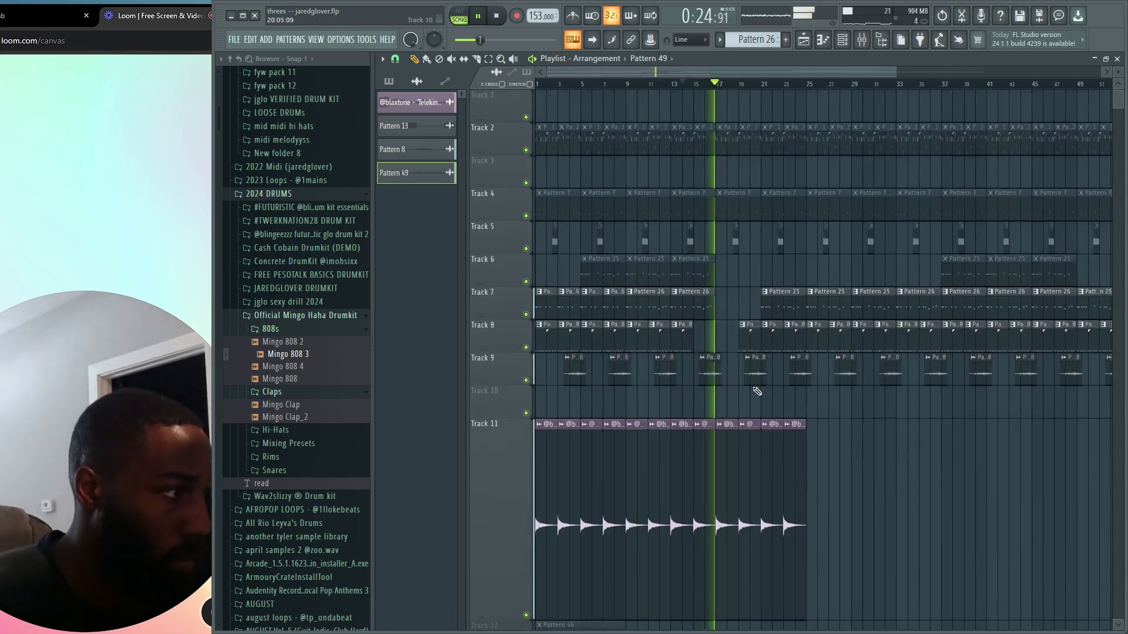
{"action": "double_click", "coordinate": [754, 380]}
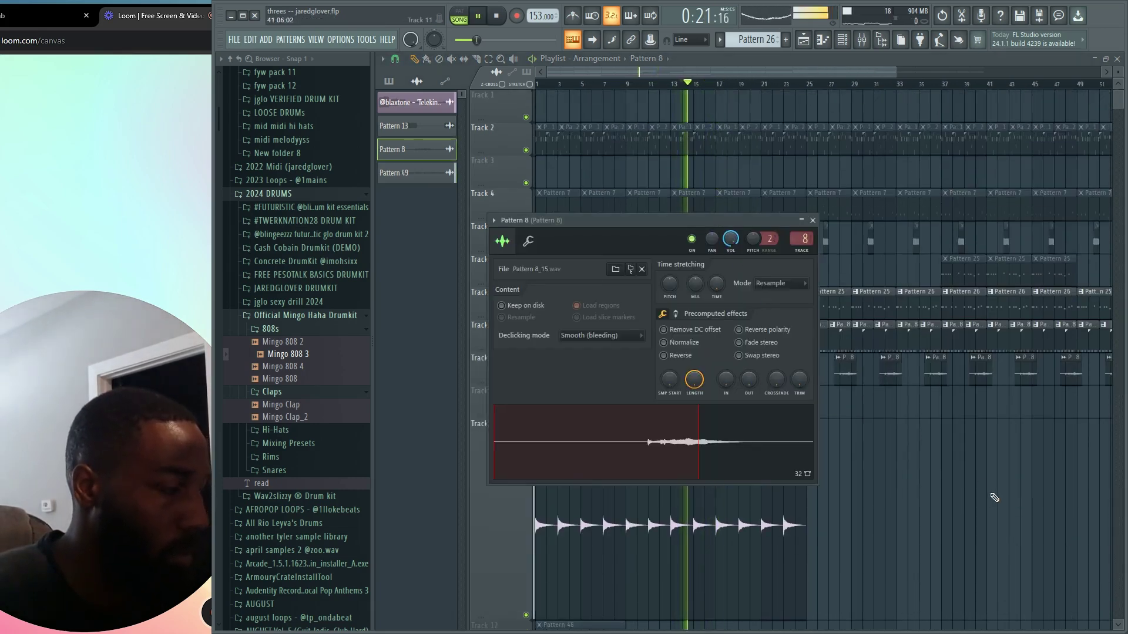
{"action": "left_click", "coordinate": [861, 41]}
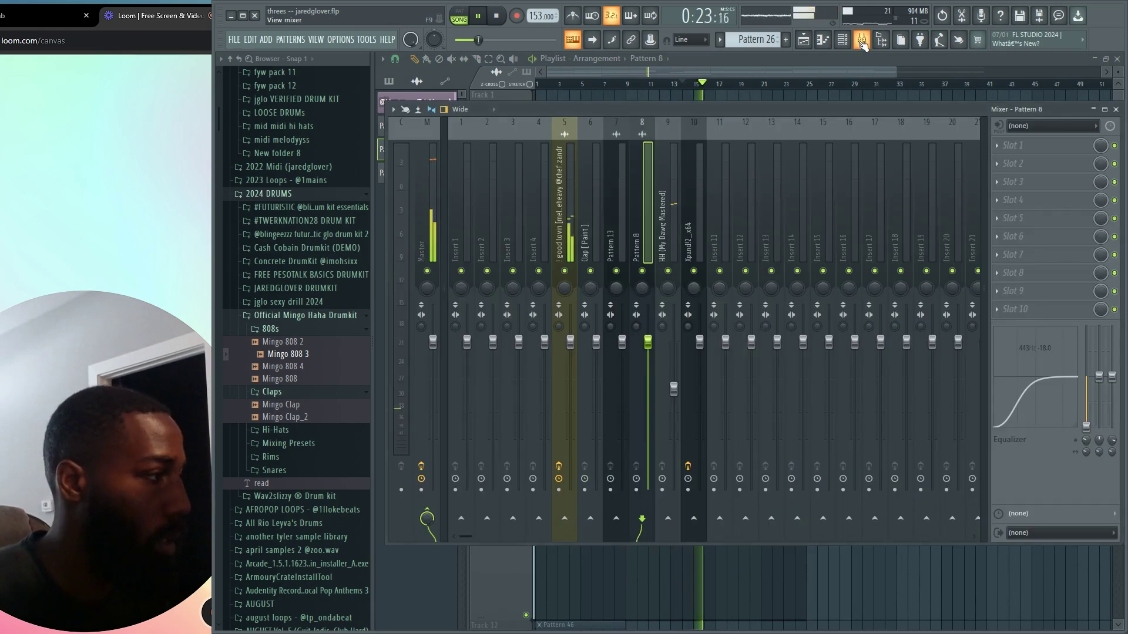
{"action": "left_click", "coordinate": [861, 41]}
{"action": "key", "text": "Escape"}
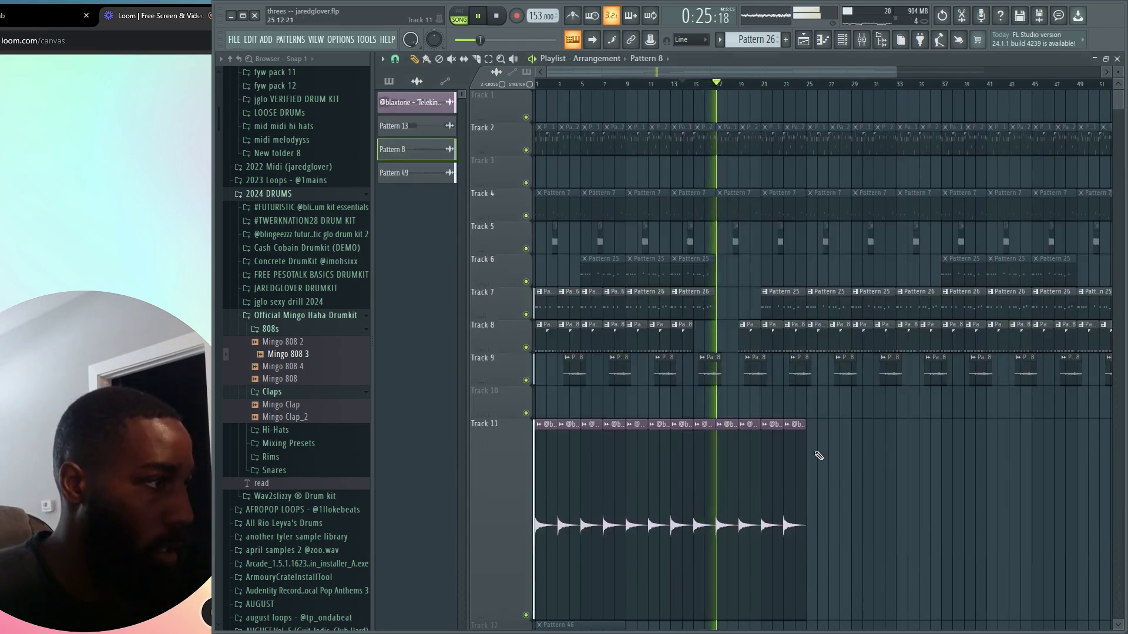
Add a two-bar Pattern 18 clip at bar 17 on Track 8.
{"action": "key", "text": "space"}
{"action": "left_click", "coordinate": [749, 340]}
{"action": "left_click", "coordinate": [737, 345]}
{"action": "scroll", "coordinate": [733, 384], "scroll_direction": "up", "scroll_amount": 3}
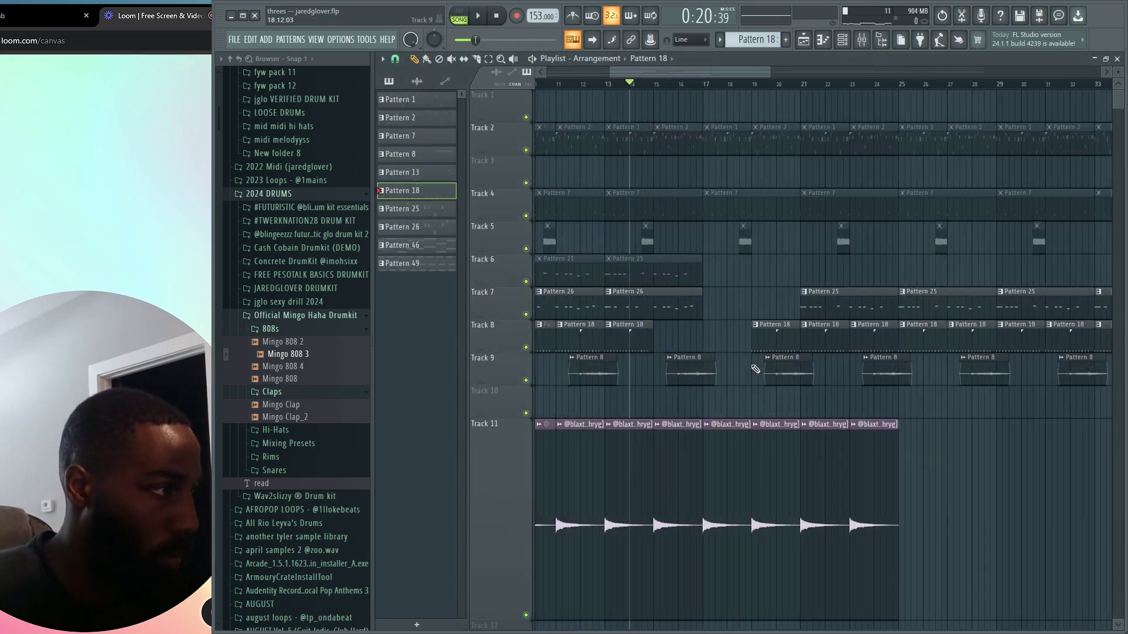
{"action": "key", "text": "space"}
{"action": "left_click_drag", "start_coordinate": [766, 341], "coordinate": [728, 340]}
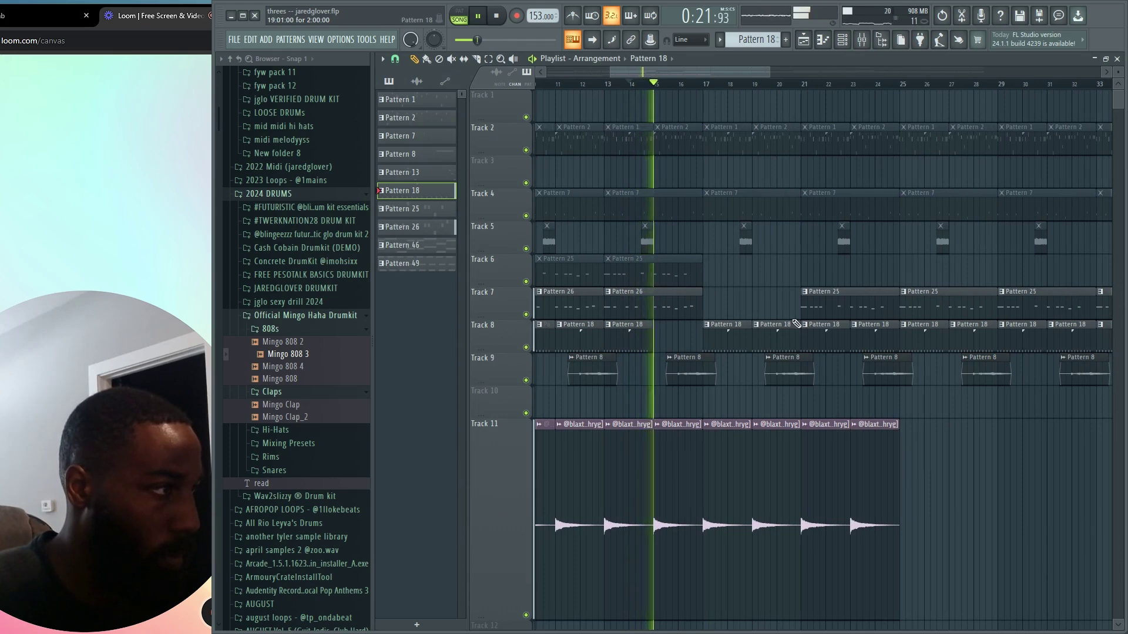
Place a four-bar Pattern 26 clip at bar 17 on Track 7, discarding the misplaced Pattern 25 clip.
{"action": "left_click", "coordinate": [853, 306]}
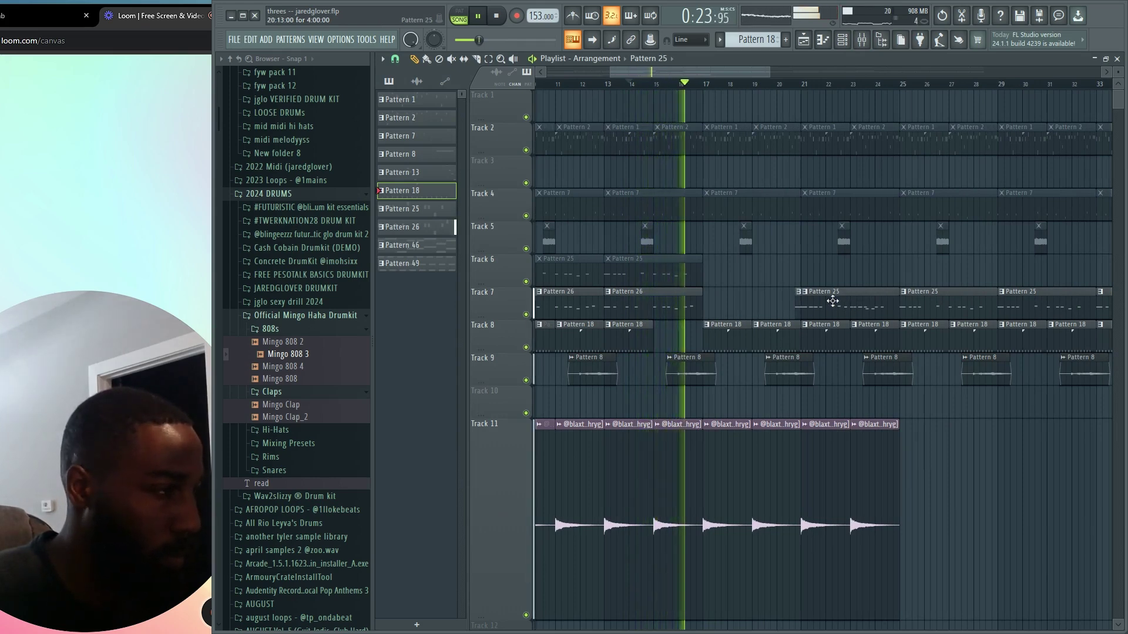
{"action": "left_click", "coordinate": [742, 306]}
{"action": "right_click", "coordinate": [745, 308]}
{"action": "left_click", "coordinate": [635, 295]}
{"action": "key", "text": "space"}
{"action": "key", "text": "space"}
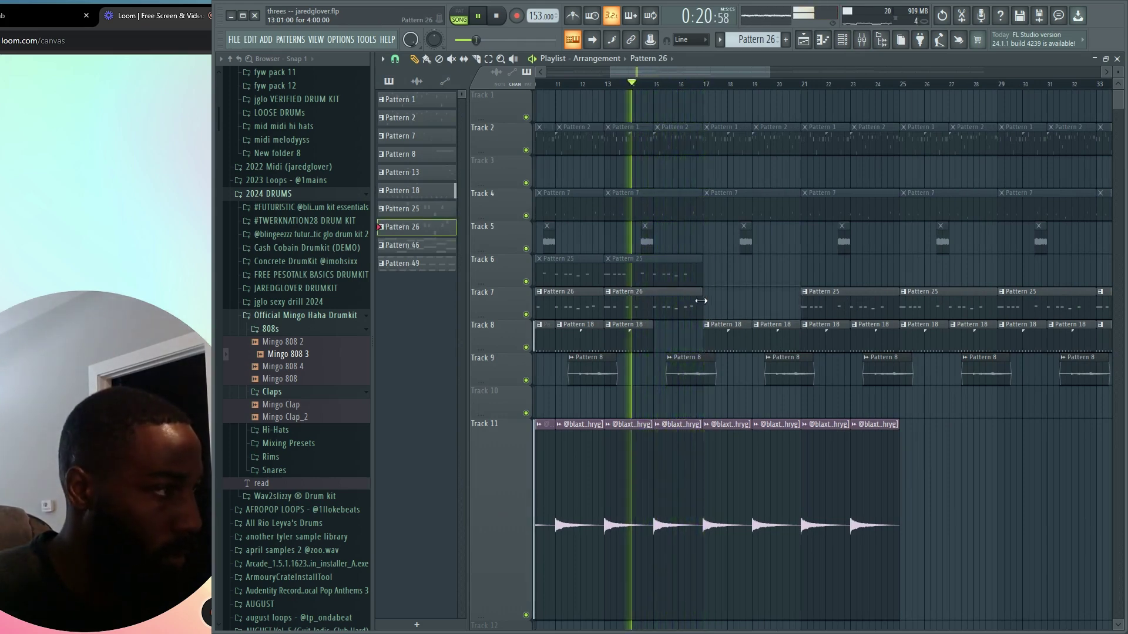
{"action": "left_click", "coordinate": [705, 303]}
Delete Pattern 25 and all its clips from the project.
{"action": "scroll", "coordinate": [738, 358], "scroll_direction": "down", "scroll_amount": 3}
{"action": "scroll", "coordinate": [786, 309], "scroll_direction": "down", "scroll_amount": 2}
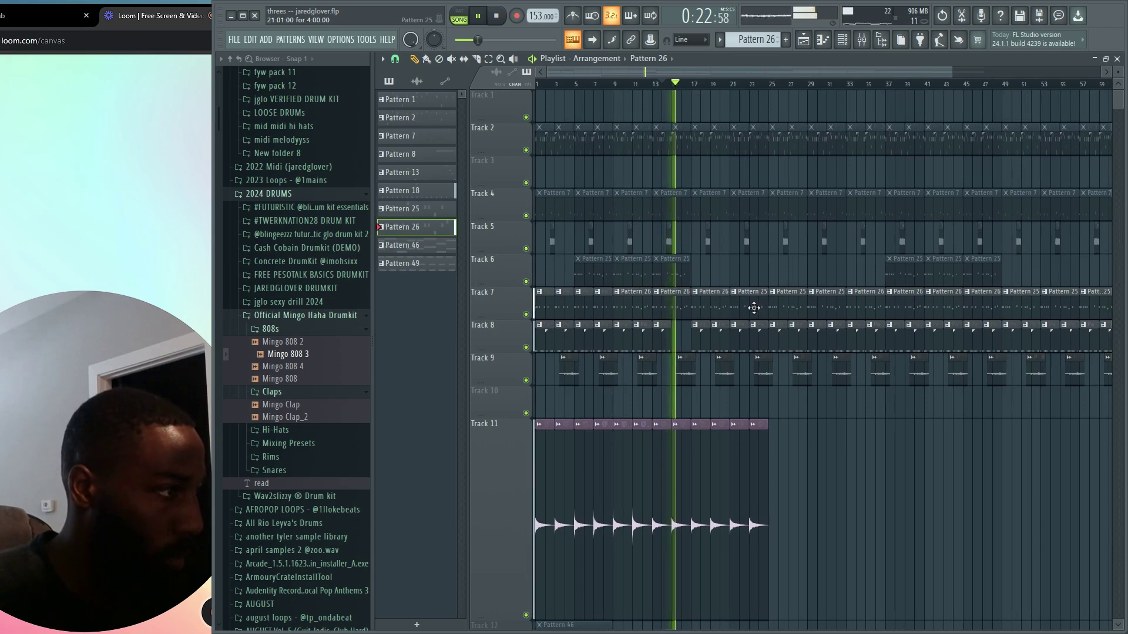
{"action": "right_click", "coordinate": [417, 209]}
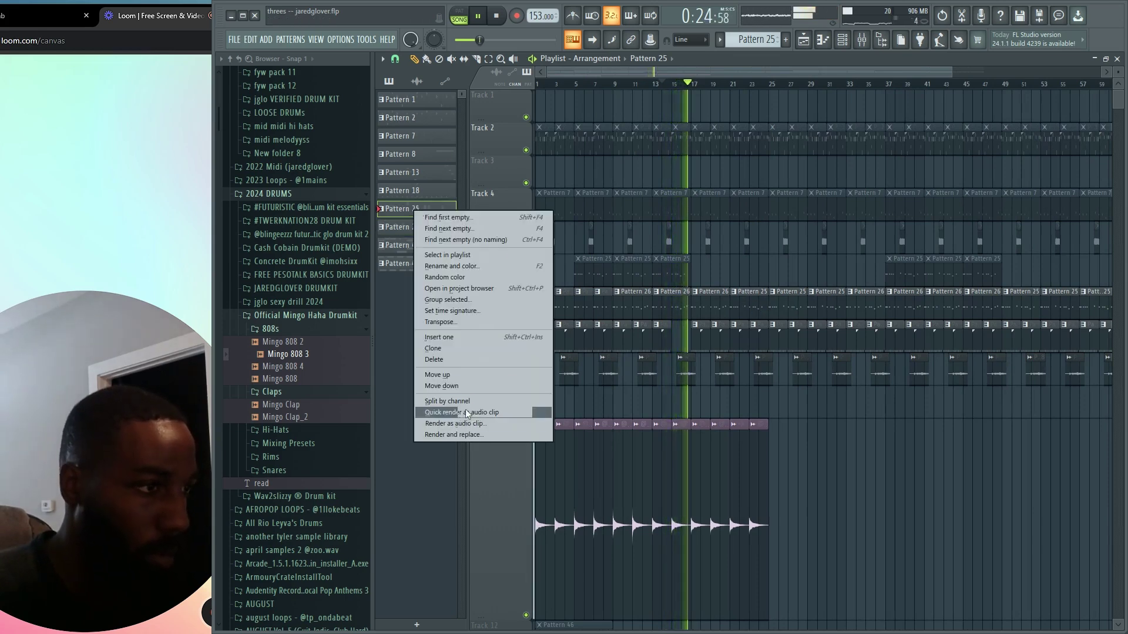
{"action": "left_click", "coordinate": [467, 359]}
{"action": "key", "text": "Return"}
Fill the gap on Track 7 from bar 21 to bar 33 with copies of the four-bar 808 pattern clip.
{"action": "scroll", "coordinate": [702, 323], "scroll_direction": "down", "scroll_amount": 2}
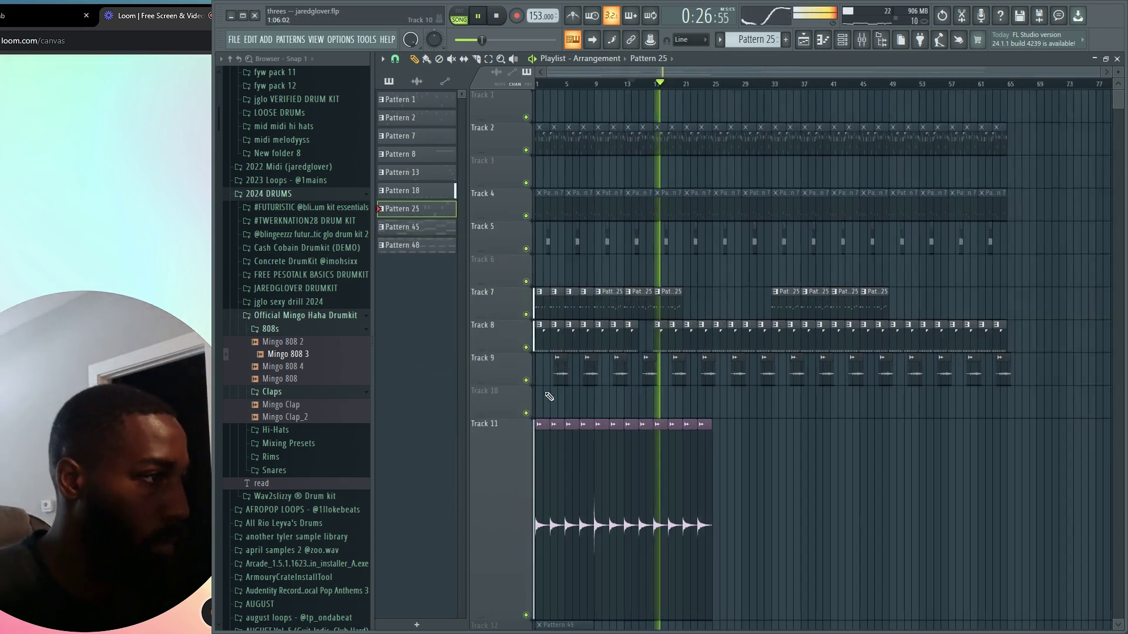
{"action": "mouse_move", "coordinate": [704, 316]}
{"action": "left_mouse_down"}
{"action": "mouse_move", "coordinate": [600, 306]}
{"action": "mouse_move", "coordinate": [693, 313]}
{"action": "left_mouse_up"}
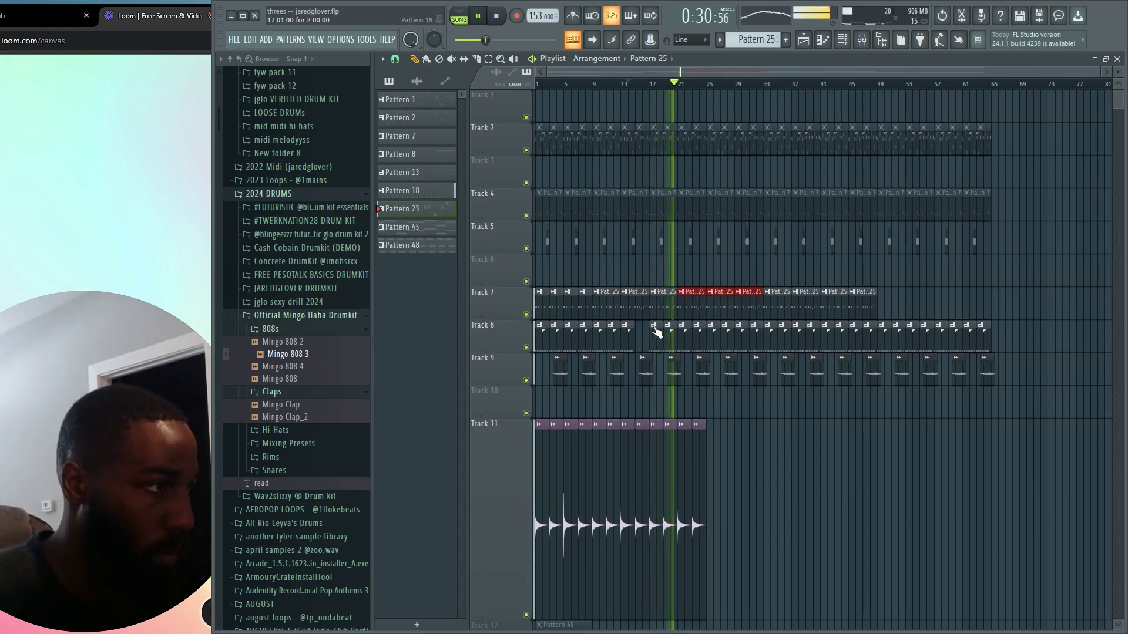
{"action": "left_click_drag", "start_coordinate": [609, 300], "coordinate": [757, 317]}
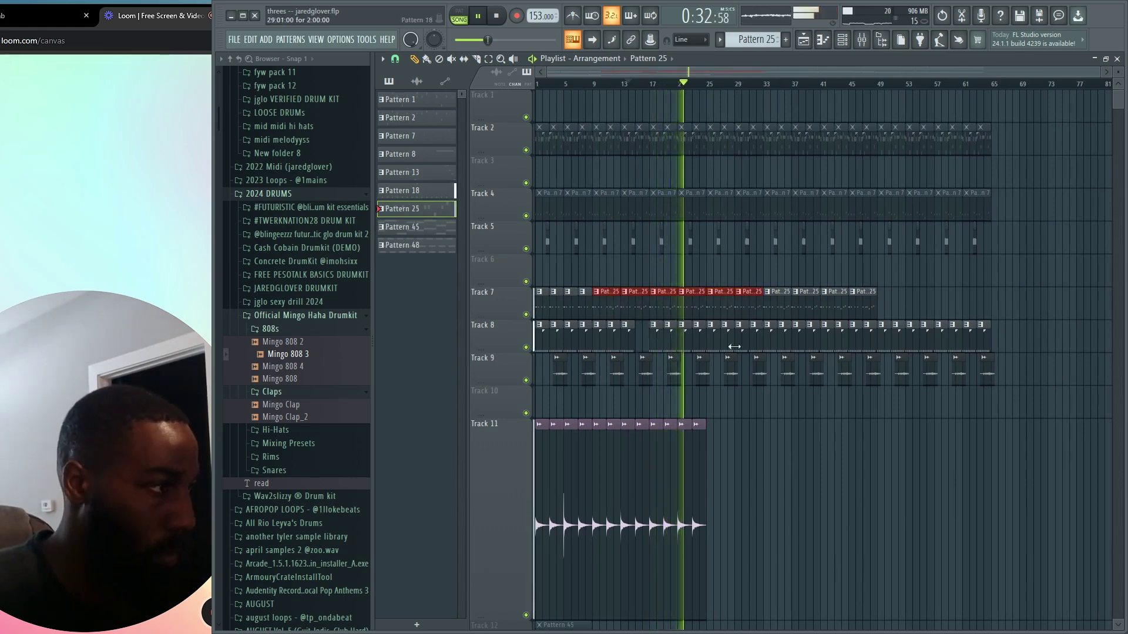
Delete the faint second-to-last C#5 note in bar 3 of Pattern 25's Mingo 808 3 part and return to the playlist.
{"action": "scroll", "coordinate": [739, 405], "scroll_direction": "up", "scroll_amount": 3}
{"action": "double_click", "coordinate": [649, 300]}
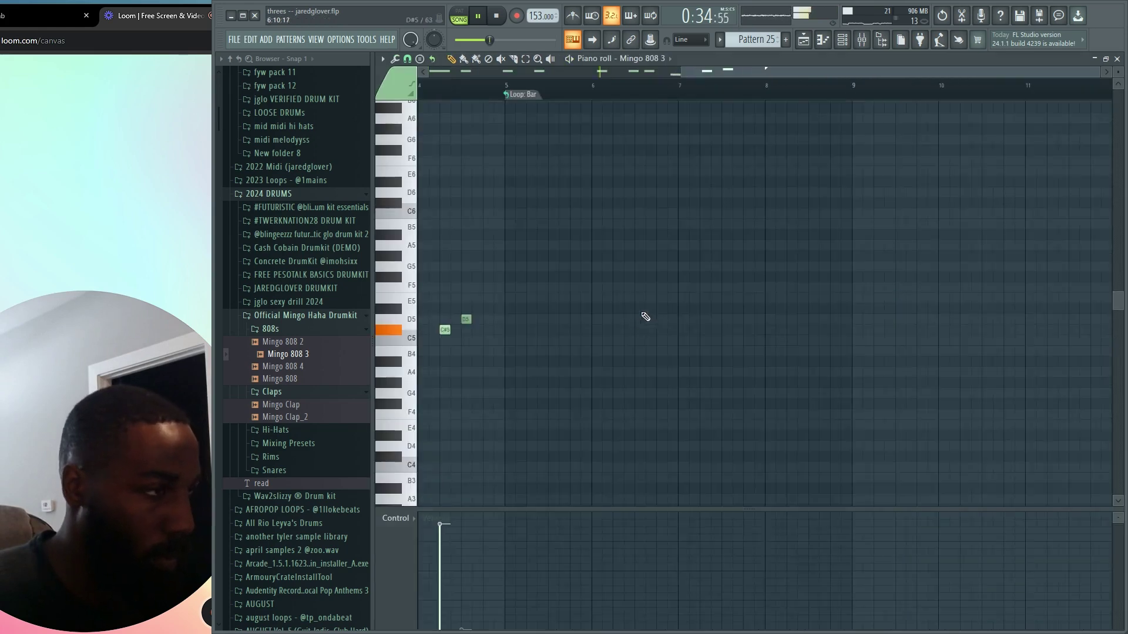
{"action": "right_click", "coordinate": [647, 330]}
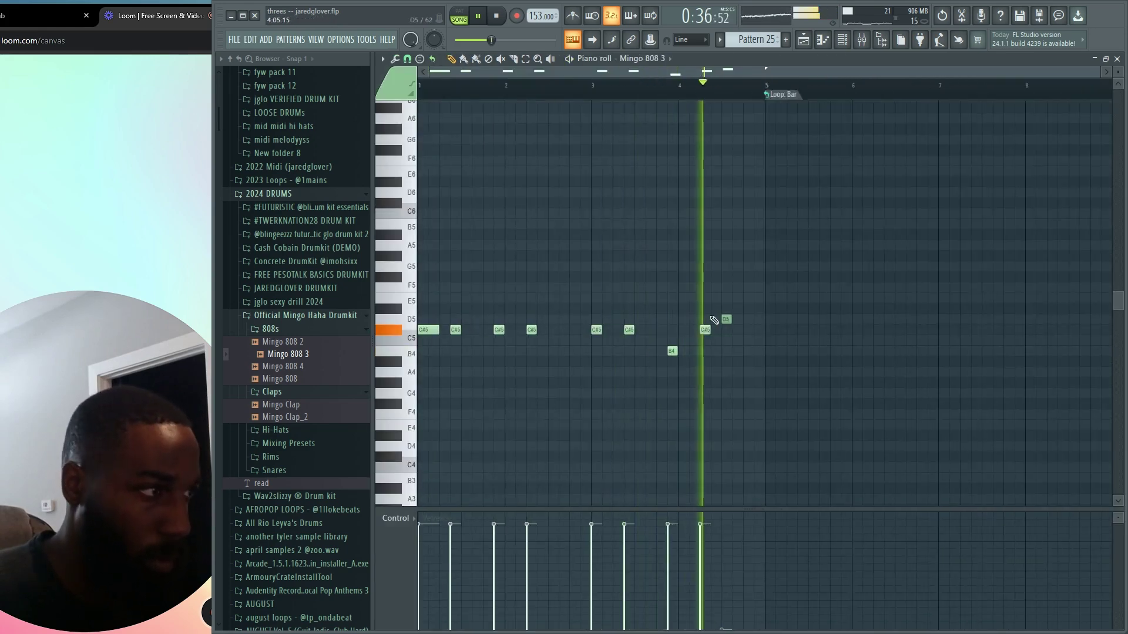
{"action": "key", "text": "F5"}
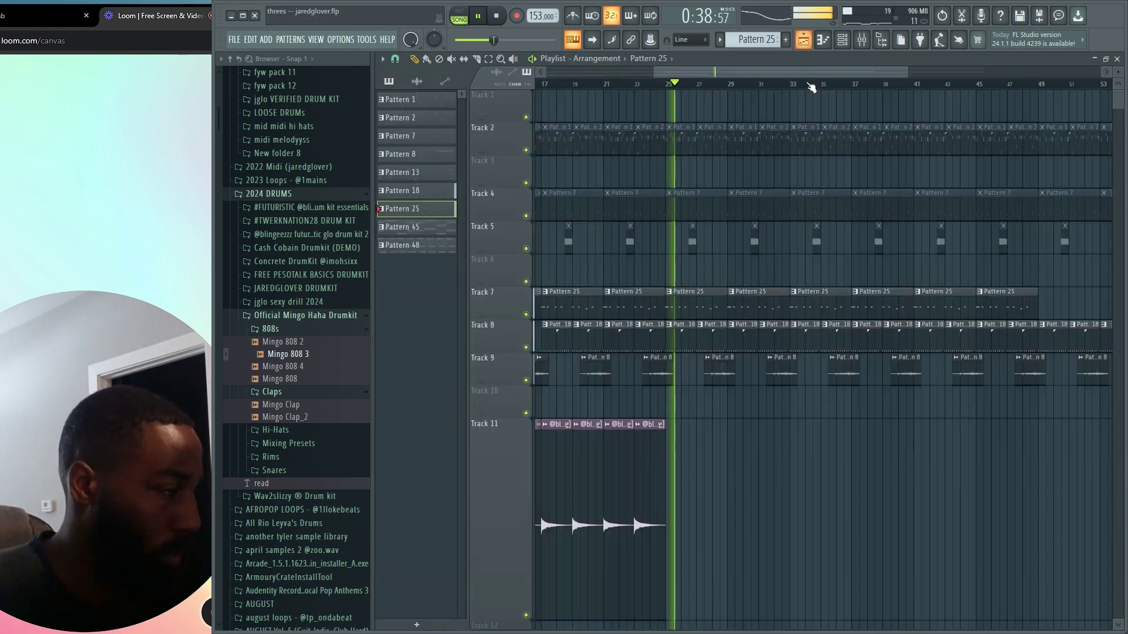
Copy eight loop slices to bars 25–41 on Track 11 and the Pattern 49 audio clip to bar 25 on Track 13.
{"action": "left_click_drag", "start_coordinate": [787, 379], "coordinate": [722, 425]}
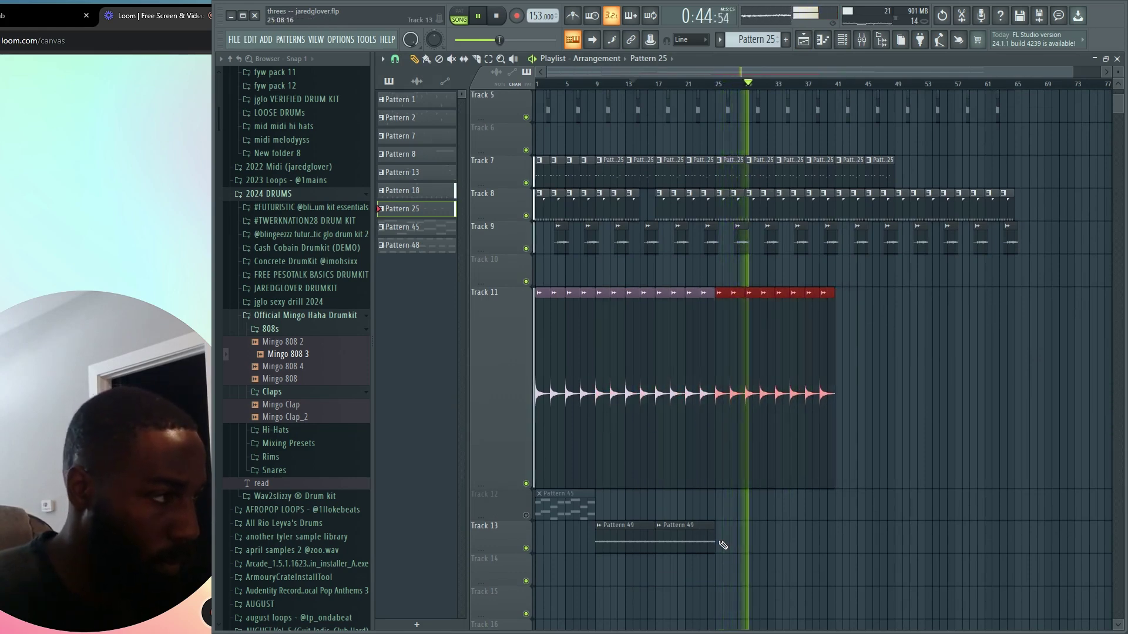
{"action": "mouse_move", "coordinate": [724, 540]}
{"action": "left_mouse_down"}
{"action": "mouse_move", "coordinate": [668, 539]}
{"action": "mouse_move", "coordinate": [743, 540]}
{"action": "left_mouse_up"}
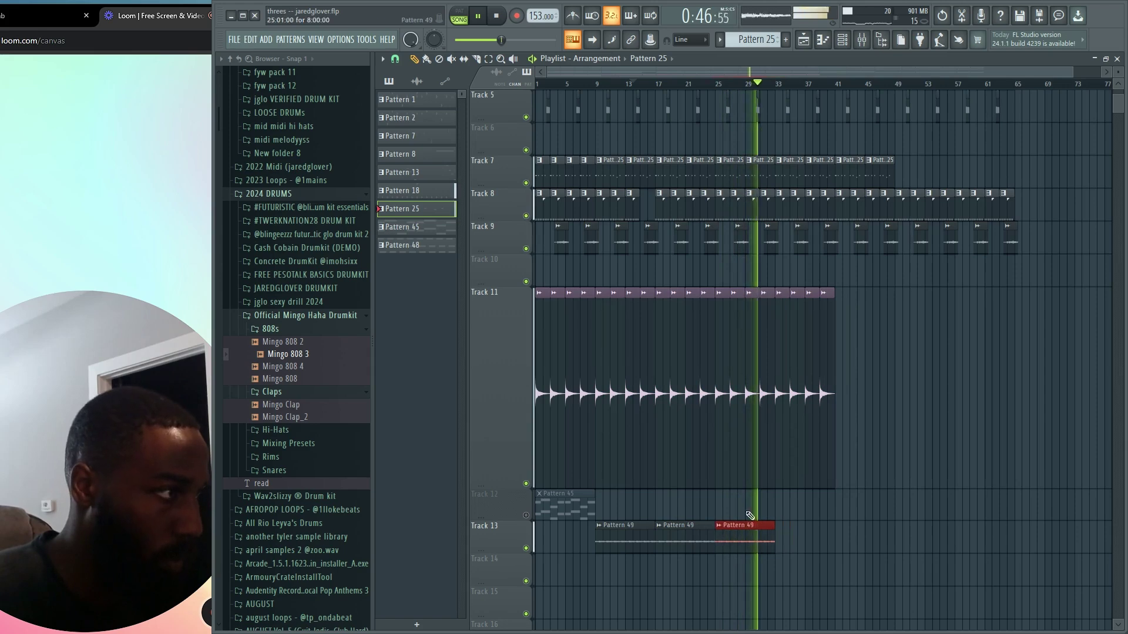
Undo the removal of the Pattern 18 clip at bar 31 on Track 8 and shorten it to end at bar 32.
{"action": "scroll", "coordinate": [757, 403], "scroll_direction": "up", "scroll_amount": 3}
{"action": "right_click", "coordinate": [814, 208]}
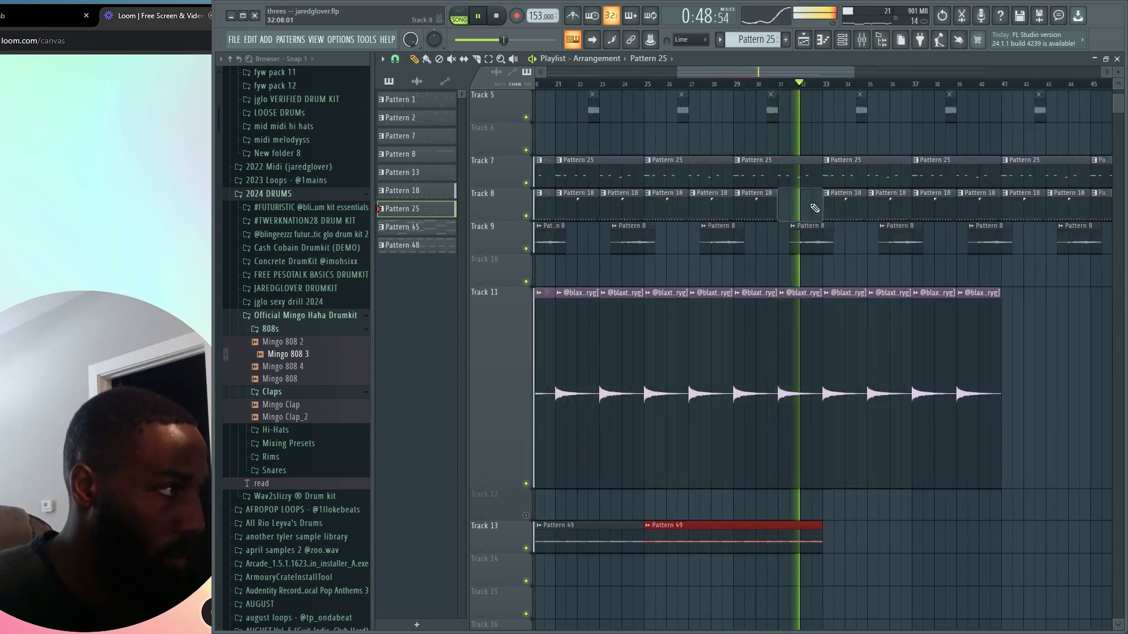
{"action": "key", "text": "ctrl+z"}
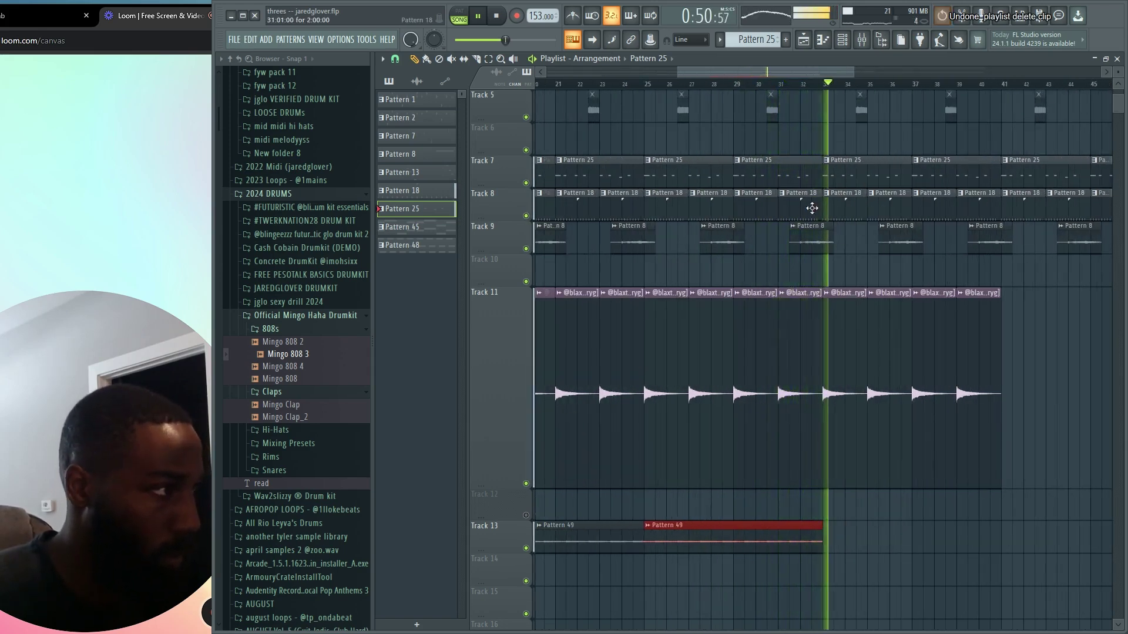
{"action": "scroll", "coordinate": [858, 388], "scroll_direction": "down", "scroll_amount": 2}
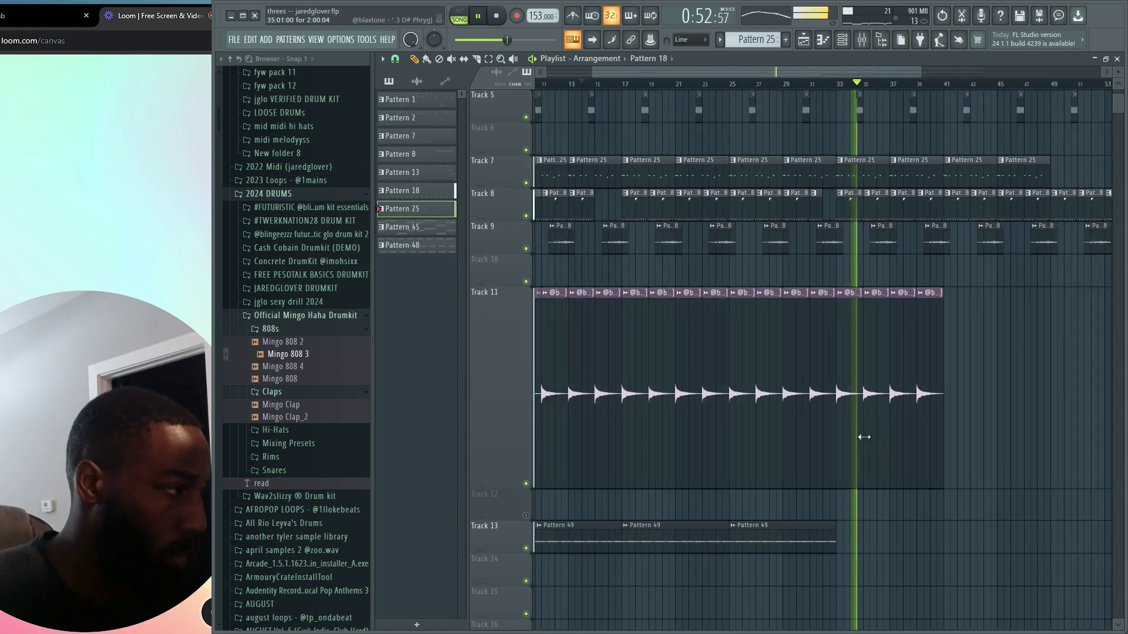
Copy four loop slices to bars 41–49 on Track 11 and save the project despite the trial plugin.
{"action": "scroll", "coordinate": [864, 437], "scroll_direction": "down", "scroll_amount": 2}
{"action": "left_click_drag", "start_coordinate": [904, 418], "coordinate": [861, 431]}
{"action": "key", "text": "ctrl+s"}
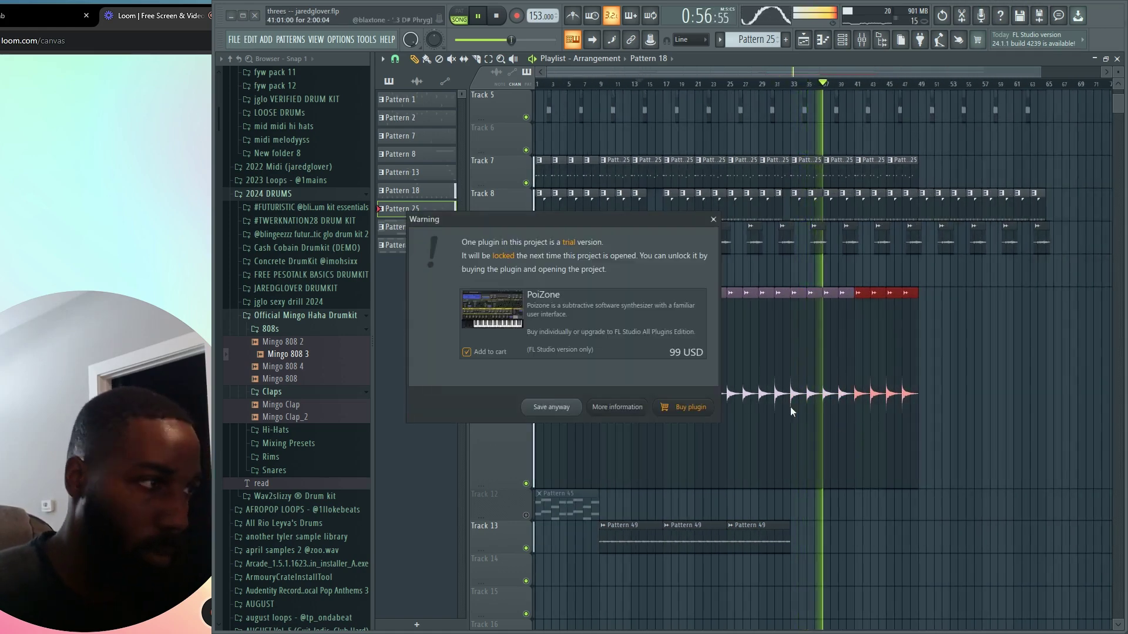
{"action": "left_click", "coordinate": [550, 408]}
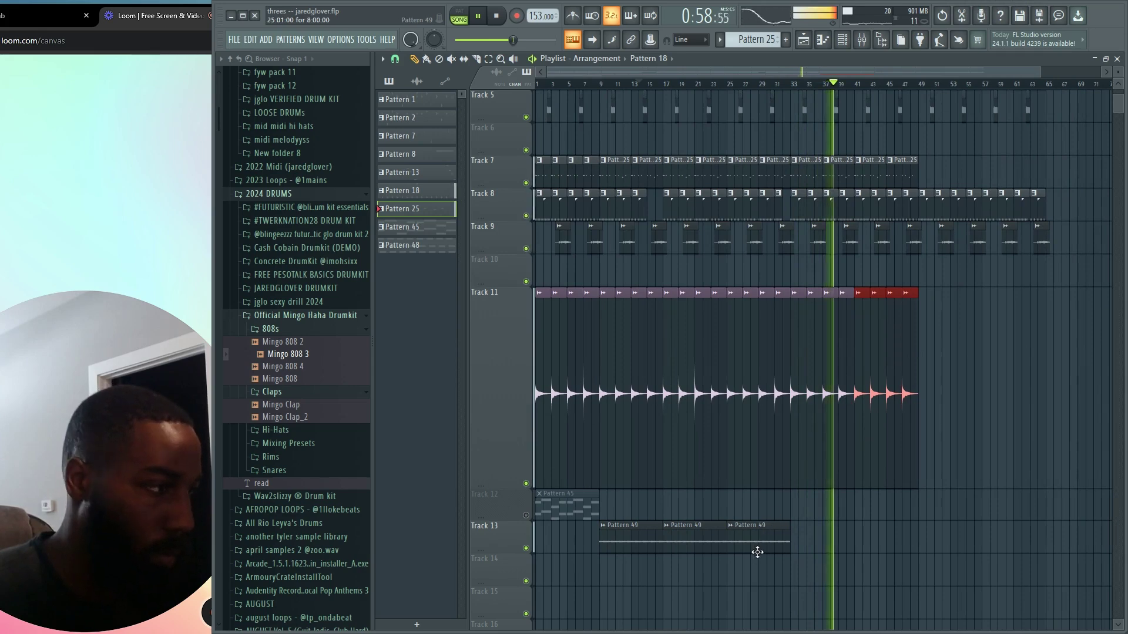
Add shortened Pattern 49 audio pieces on Track 13 at bars 39–41 and 45–49.
{"action": "left_click_drag", "start_coordinate": [757, 552], "coordinate": [823, 536]}
{"action": "left_click", "coordinate": [825, 530]}
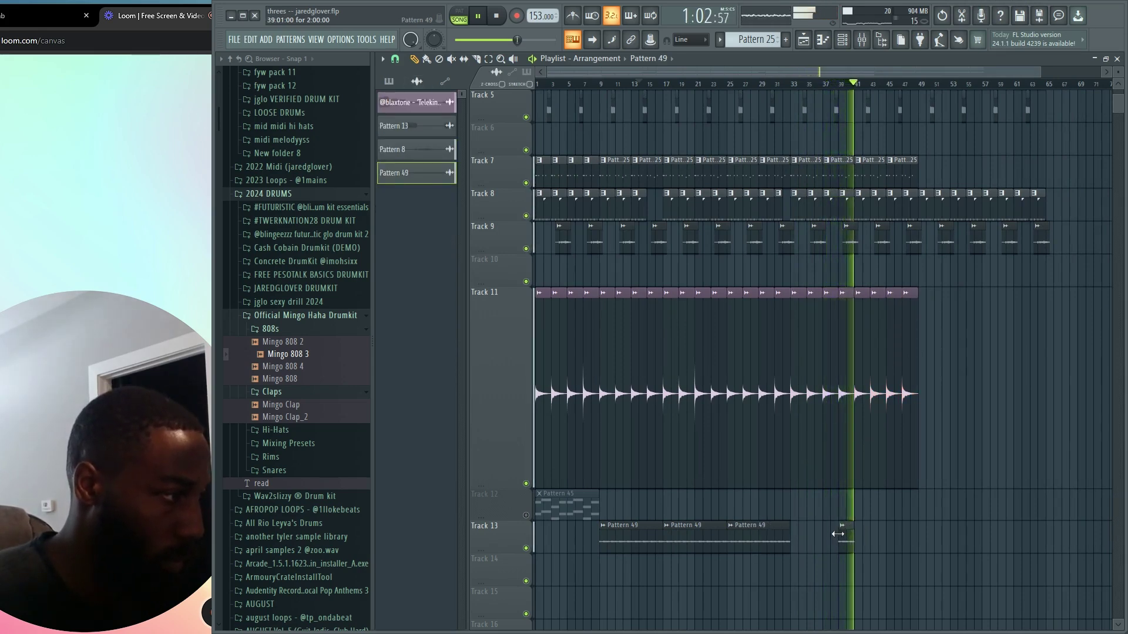
{"action": "left_click_drag", "start_coordinate": [771, 534], "coordinate": [890, 537]}
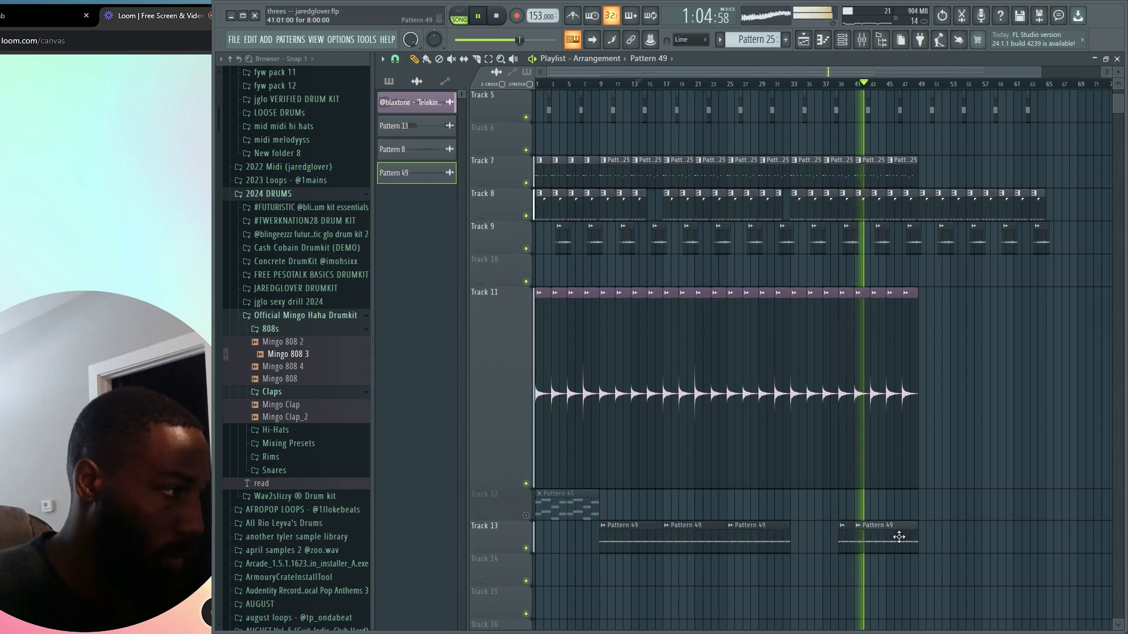
{"action": "right_click", "coordinate": [894, 542]}
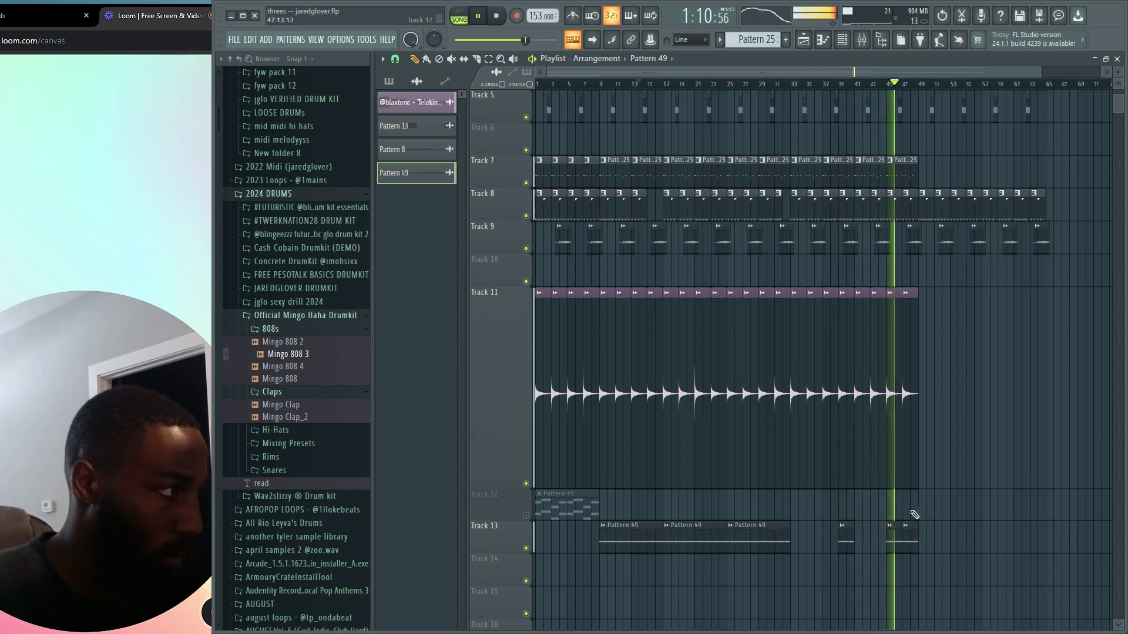
Delete the leftover clips after bar 49 on Tracks 2, 4, 5, 8 and 9, and stop playback.
{"action": "scroll", "coordinate": [909, 536], "scroll_direction": "up", "scroll_amount": 3}
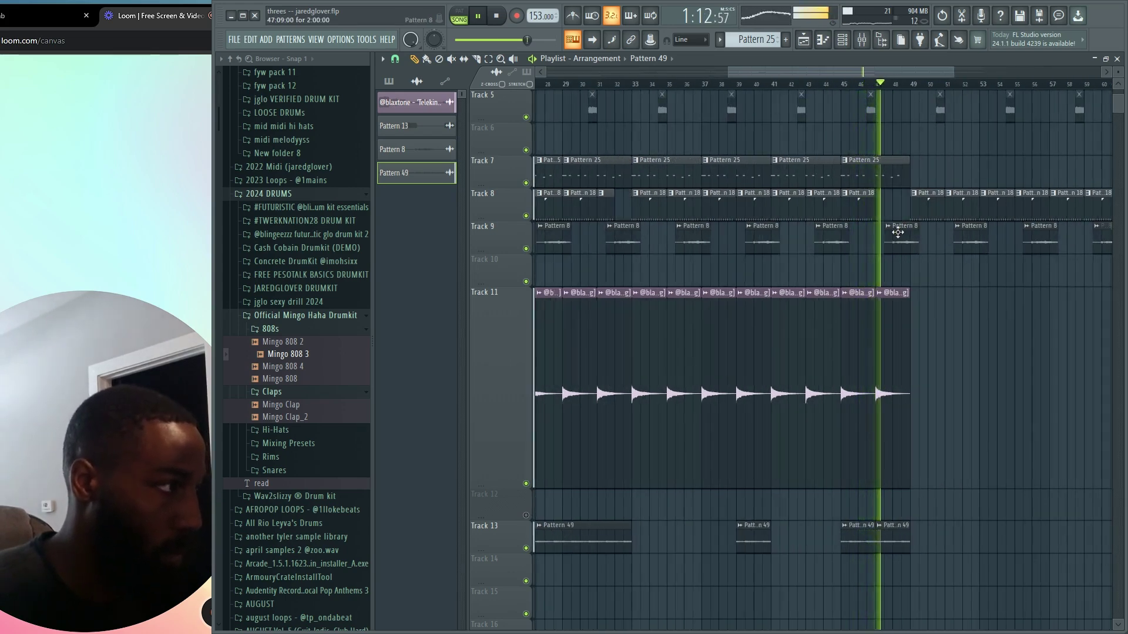
{"action": "right_click", "coordinate": [934, 206]}
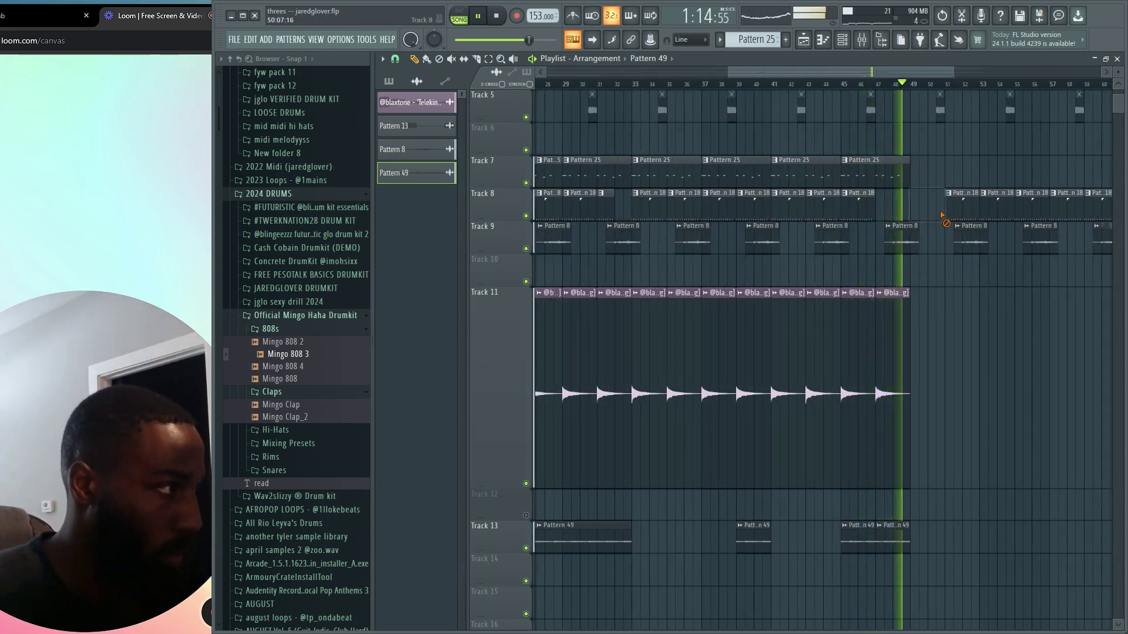
{"action": "right_click", "coordinate": [956, 242]}
{"action": "scroll", "coordinate": [986, 266], "scroll_direction": "down", "scroll_amount": 3}
{"action": "scroll", "coordinate": [998, 247], "scroll_direction": "up", "scroll_amount": 2}
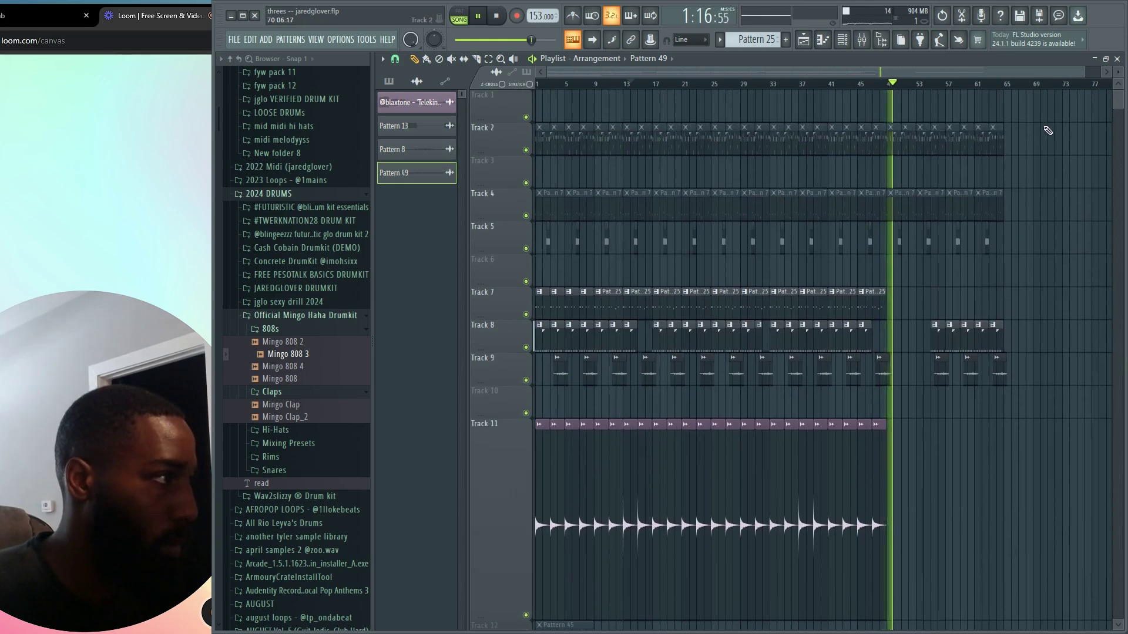
{"action": "left_click_drag", "start_coordinate": [1043, 123], "coordinate": [901, 399]}
{"action": "key", "text": "Delete"}
{"action": "key", "text": "space"}
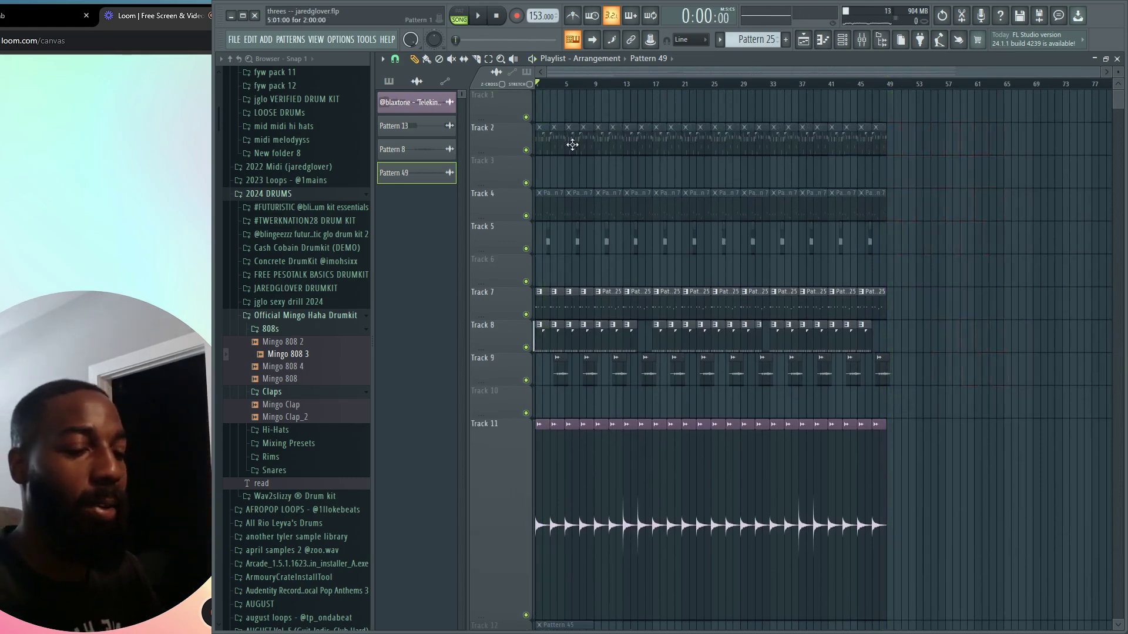
Play the trimmed arrangement from the start and save the project despite the trial plugin.
{"action": "key", "text": "ctrl+s"}
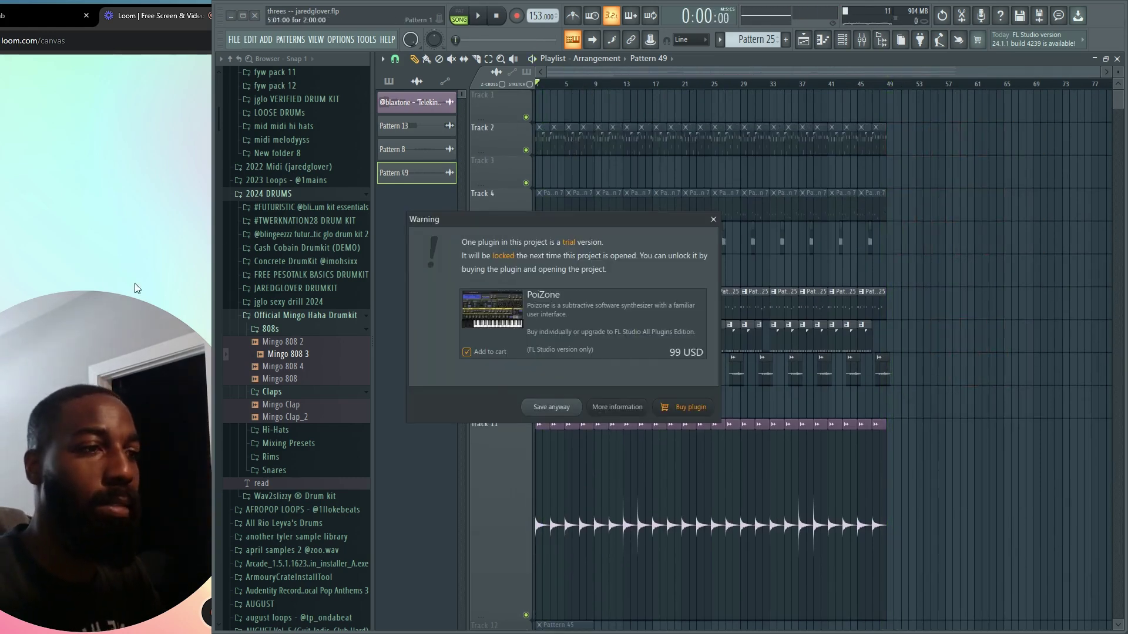
{"action": "left_click", "coordinate": [713, 219]}
{"action": "left_click", "coordinate": [58, 326]}
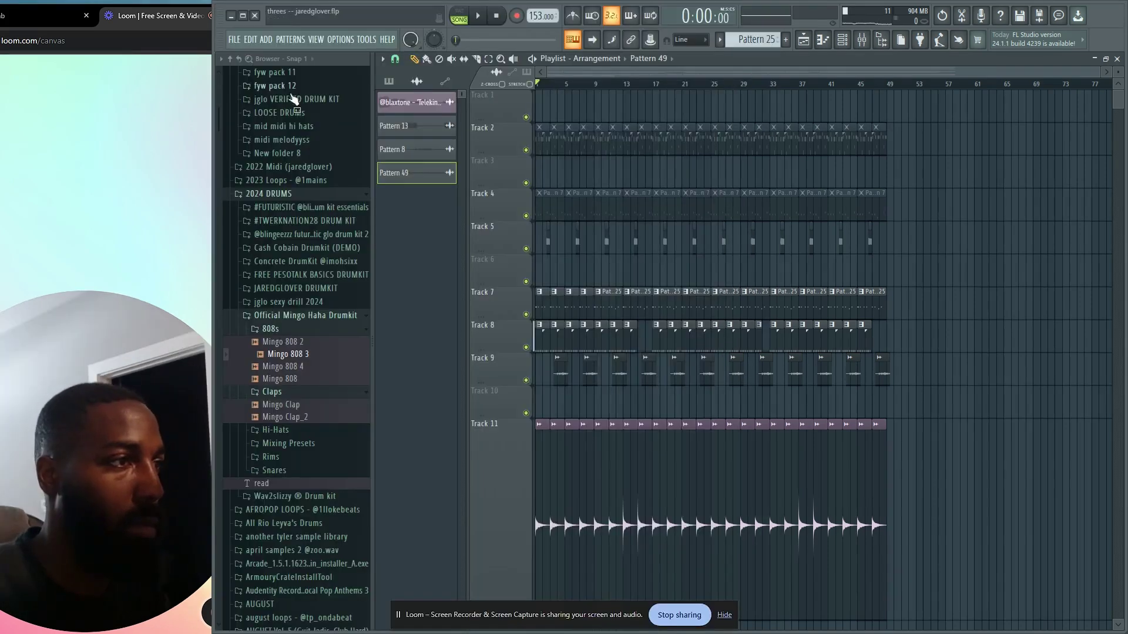
{"action": "scroll", "coordinate": [512, 362], "scroll_direction": "down", "scroll_amount": 4}
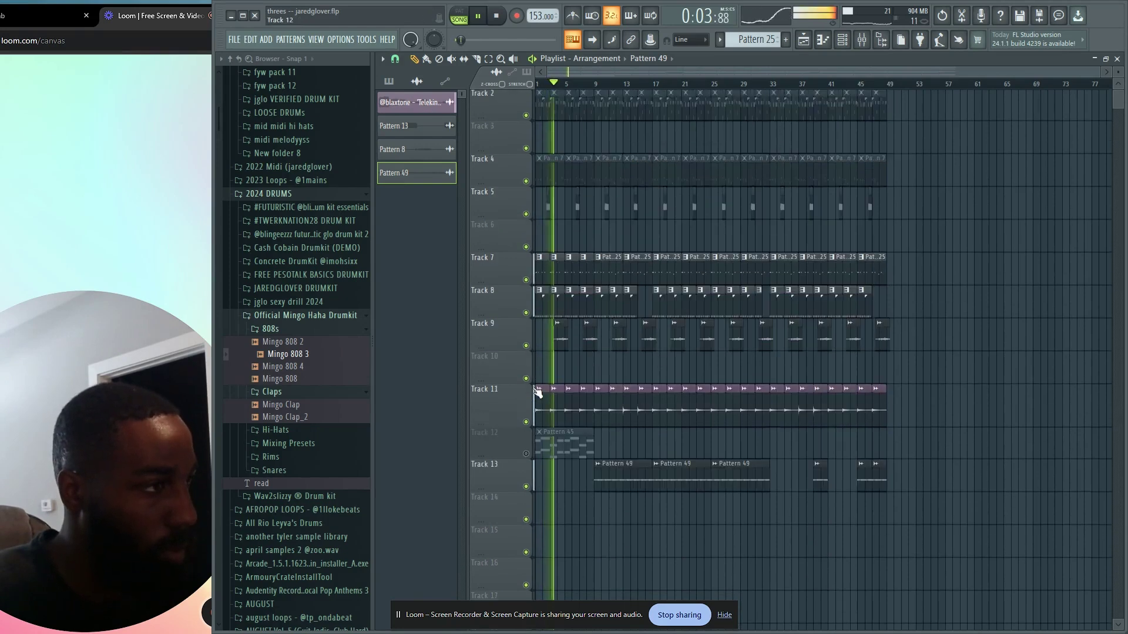
{"action": "scroll", "coordinate": [503, 406], "scroll_direction": "up", "scroll_amount": 4}
{"action": "key", "text": "ctrl+s"}
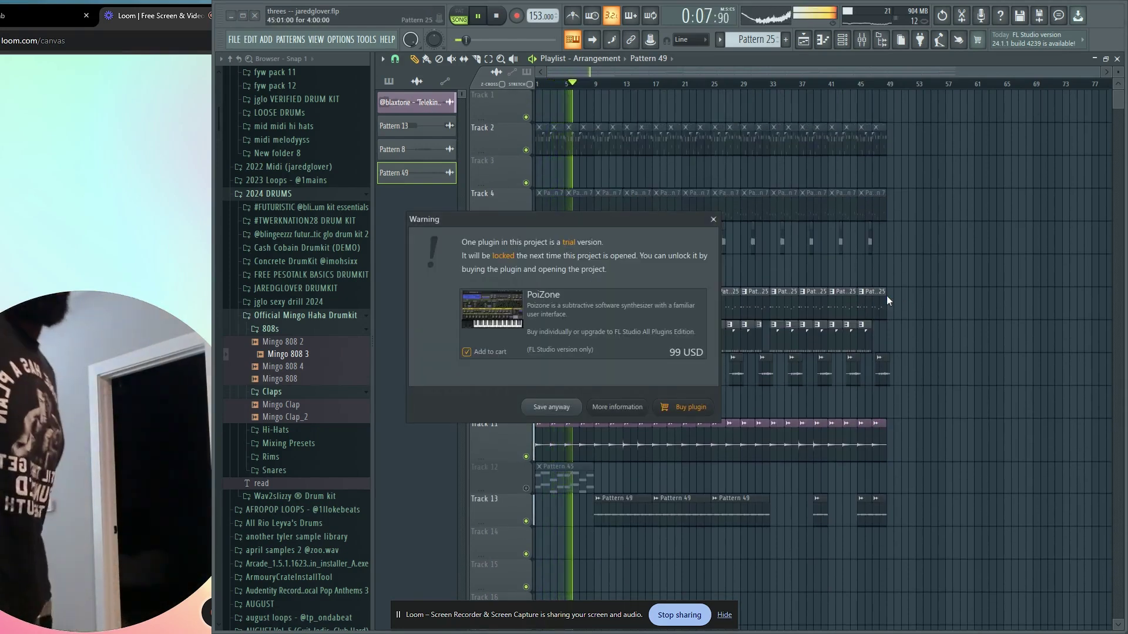
{"action": "key", "text": "Return"}
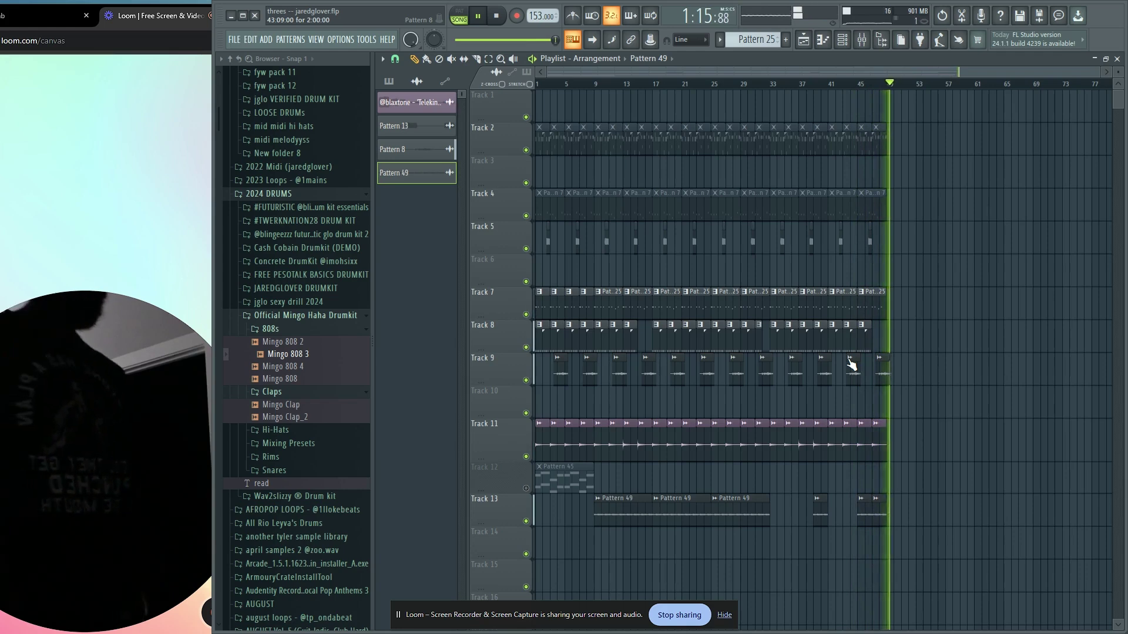
Stop playback, save the project again despite the trial plugin, and render the full 'threes' song as an MP3 in the 7BEATS folder.
{"action": "key", "text": "space"}
{"action": "key", "text": "ctrl+s"}
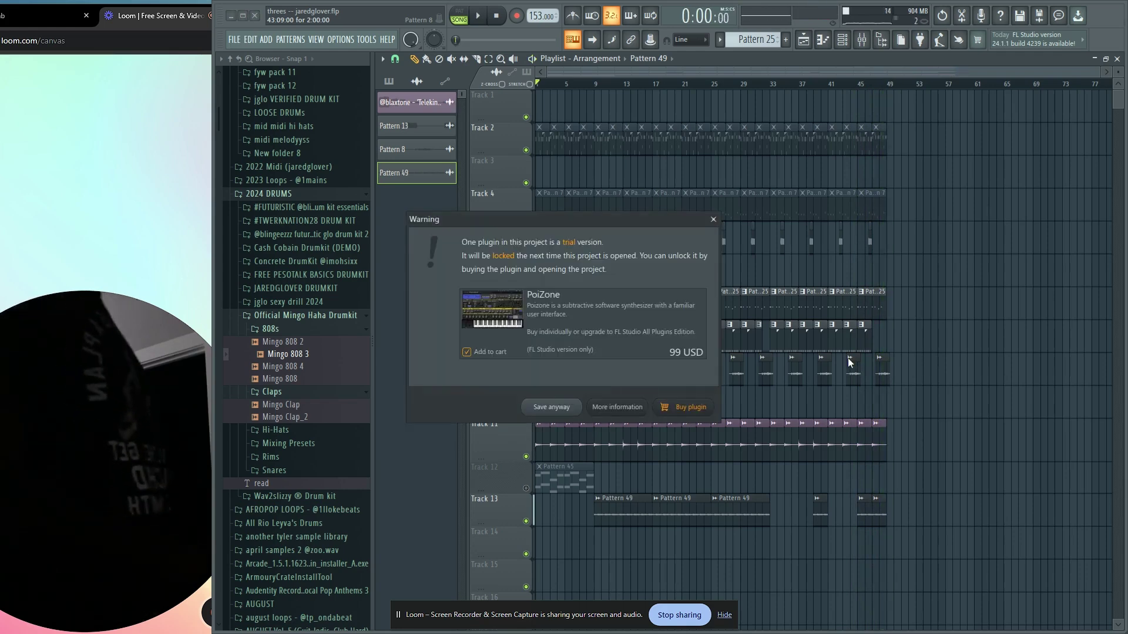
{"action": "key", "text": "Return"}
{"action": "key", "text": "ctrl+shift+r"}
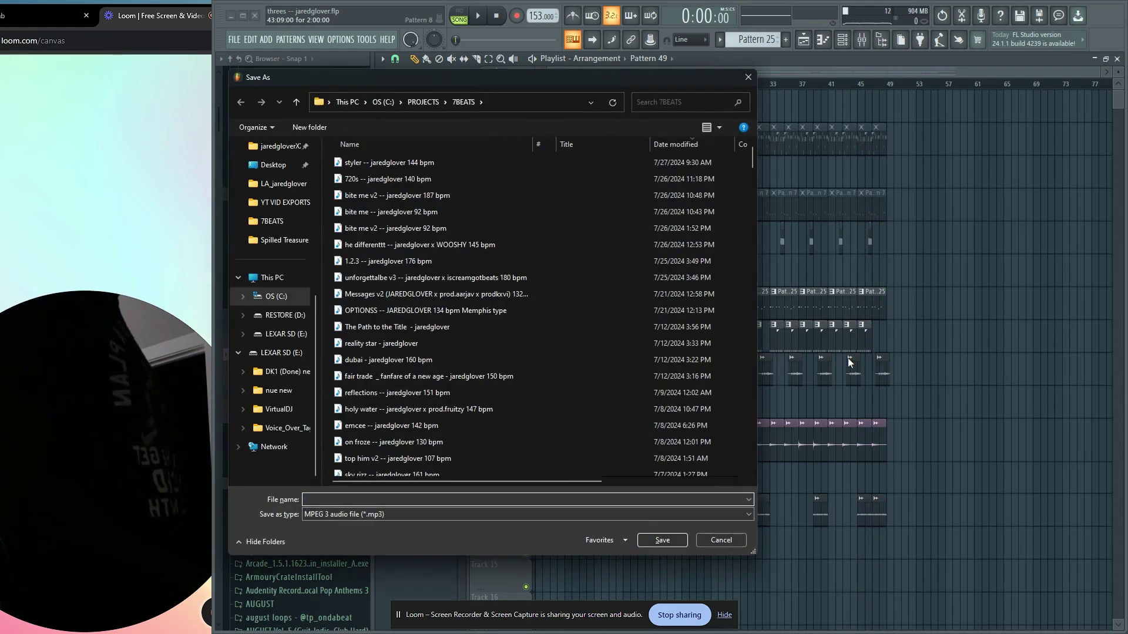
{"action": "key", "text": "Return"}
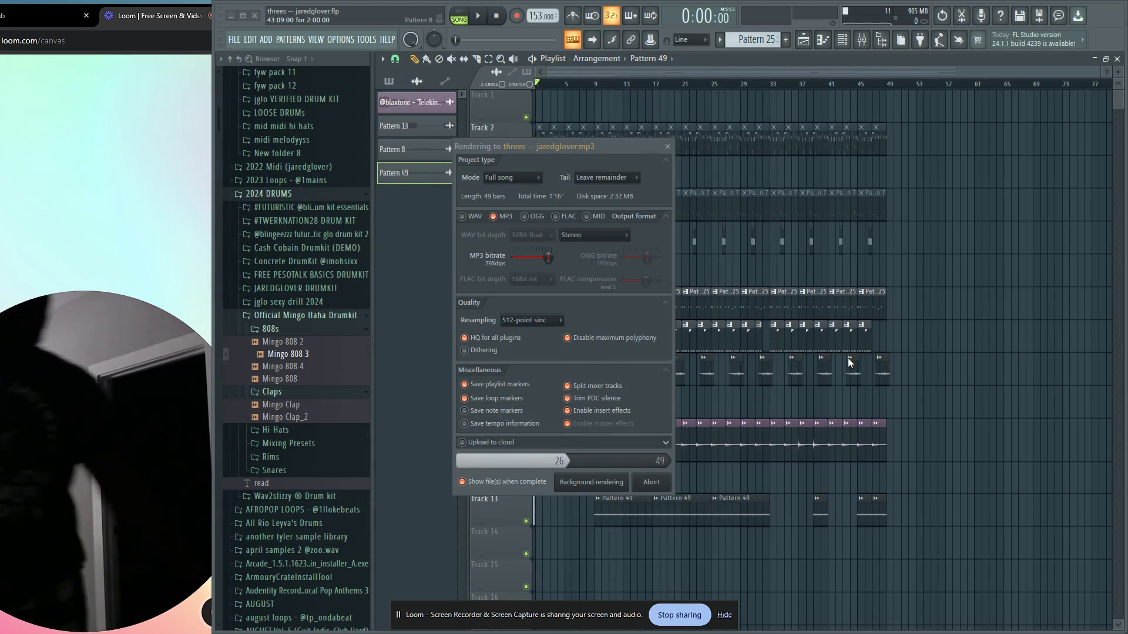
{"action": "mouse_move", "coordinate": [624, 633]}
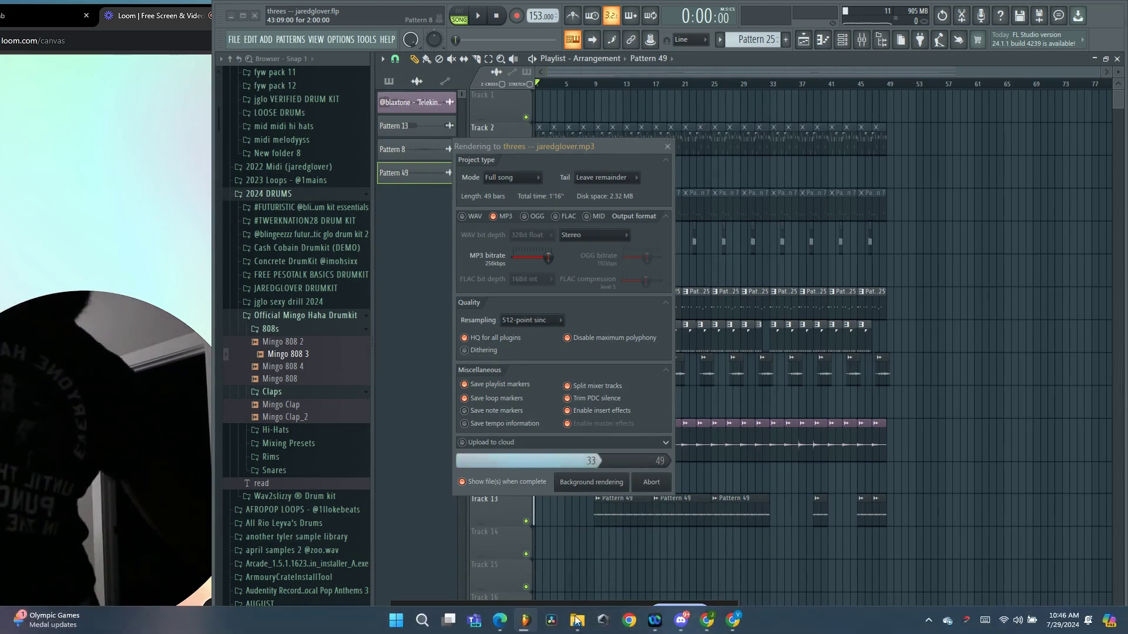
{"action": "mouse_move", "coordinate": [570, 631]}
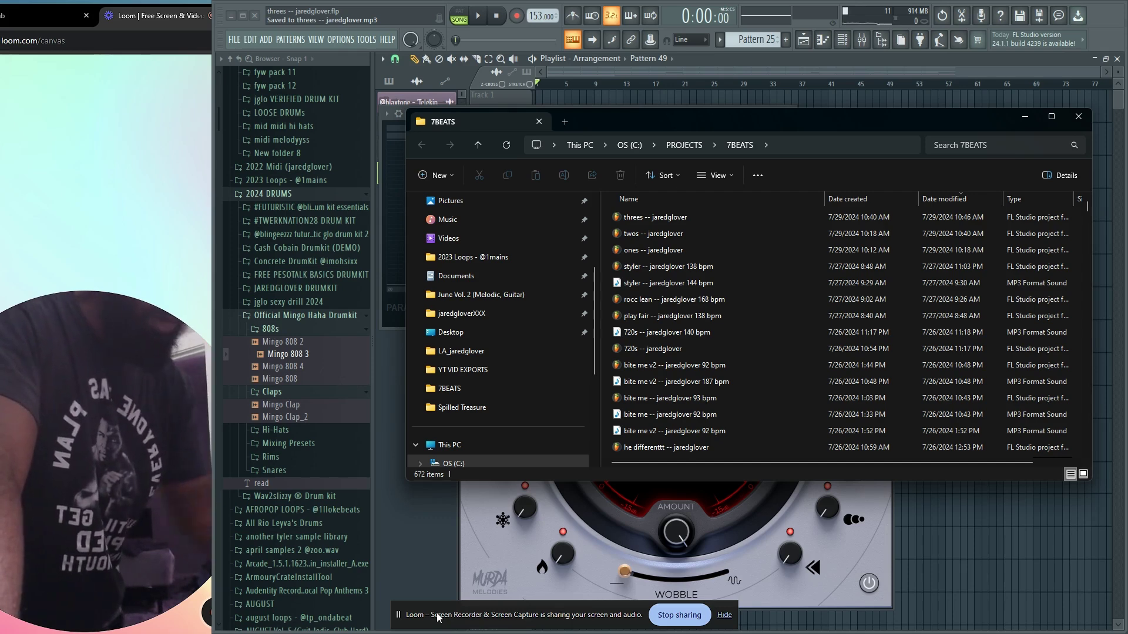
Switch to Loom in the browser and stop the running screen recordings.
{"action": "left_click", "coordinate": [182, 376]}
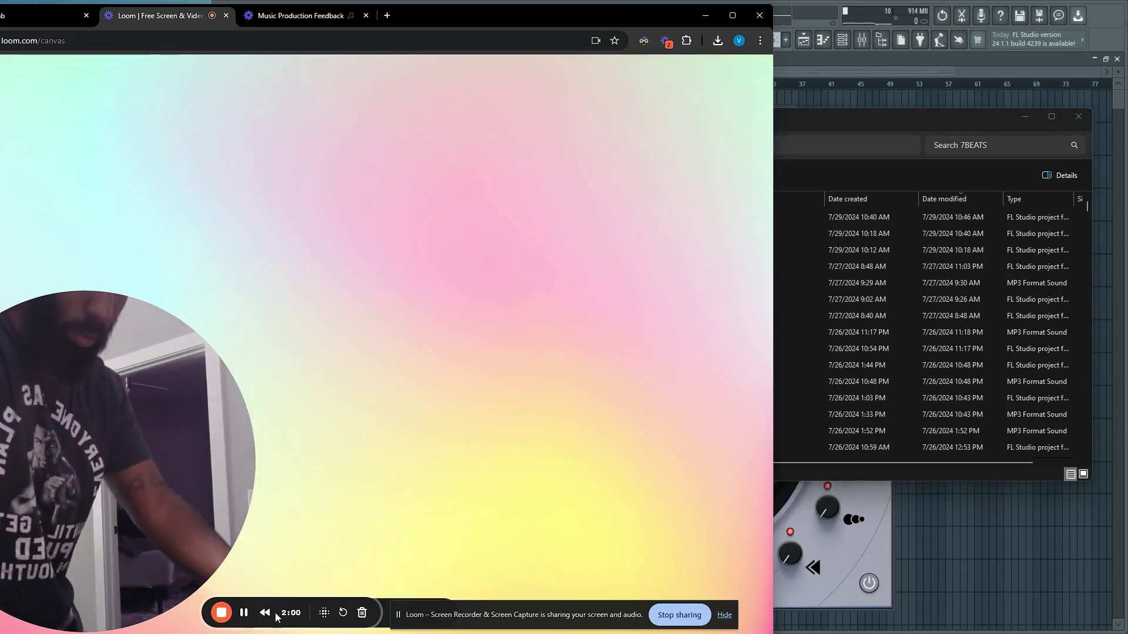
{"action": "left_click", "coordinate": [221, 612]}
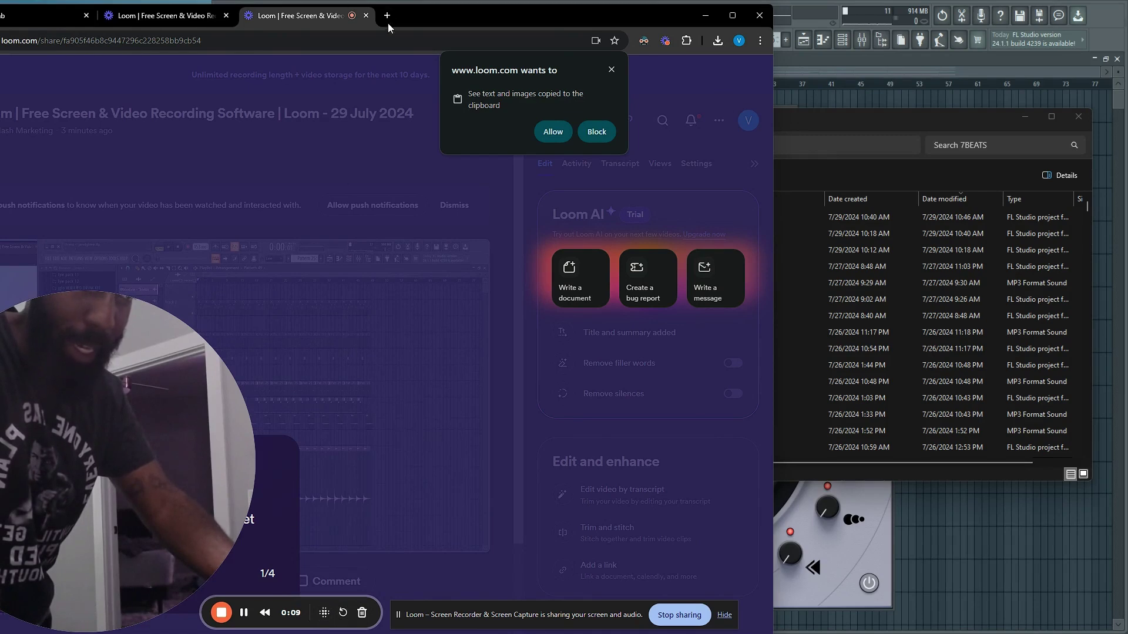
{"action": "right_click", "coordinate": [331, 18]}
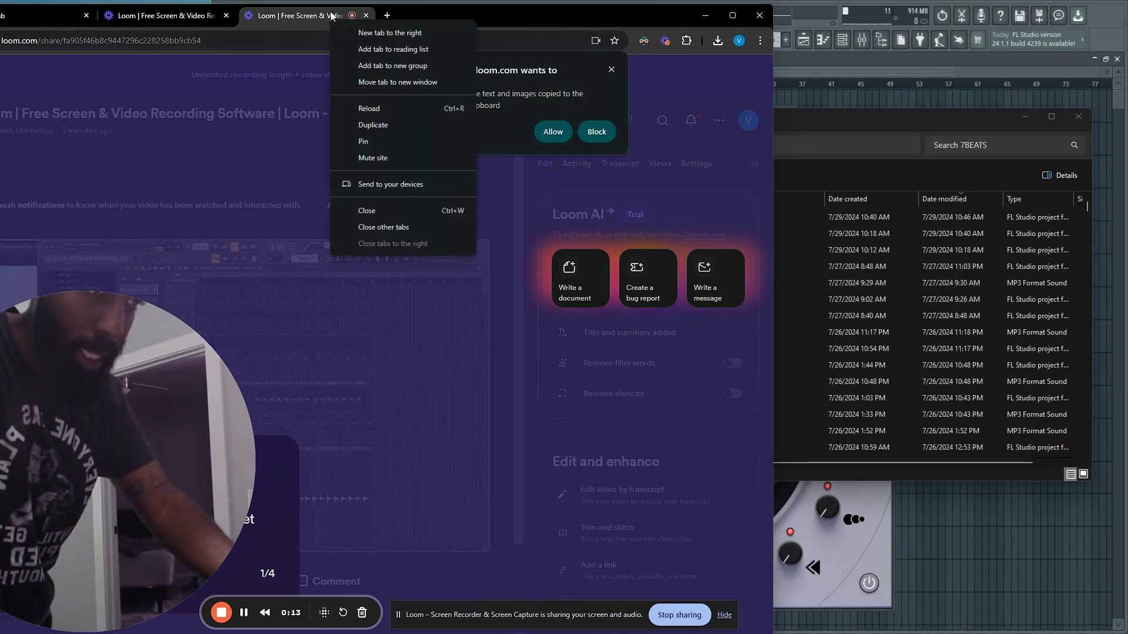
{"action": "left_click", "coordinate": [388, 451]}
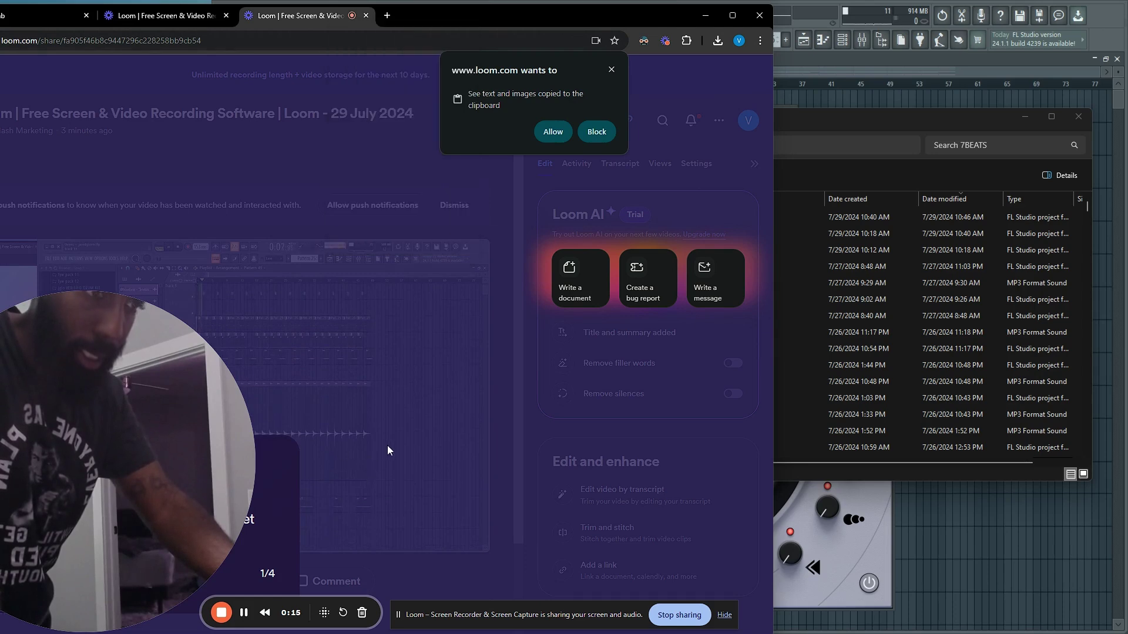
{"action": "left_click", "coordinate": [222, 613]}
Play the 'styler' 144 bpm MP3 from the 7BEATS folder, lower the system volume to about 40 and pause the track.
{"action": "left_click", "coordinate": [686, 287]}
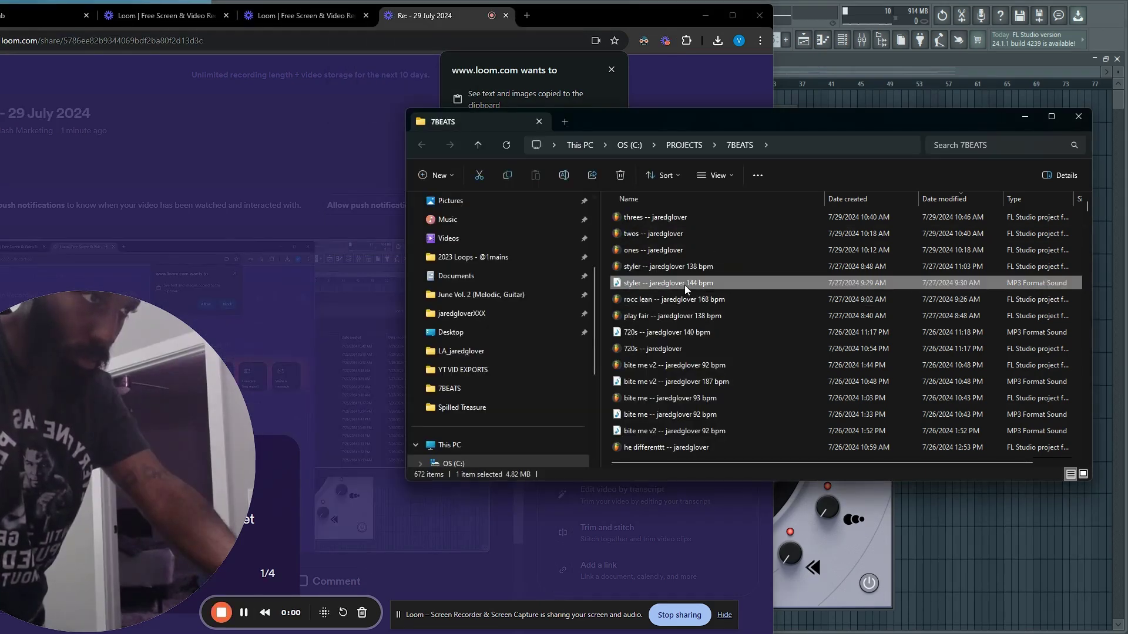
{"action": "double_click", "coordinate": [685, 287]}
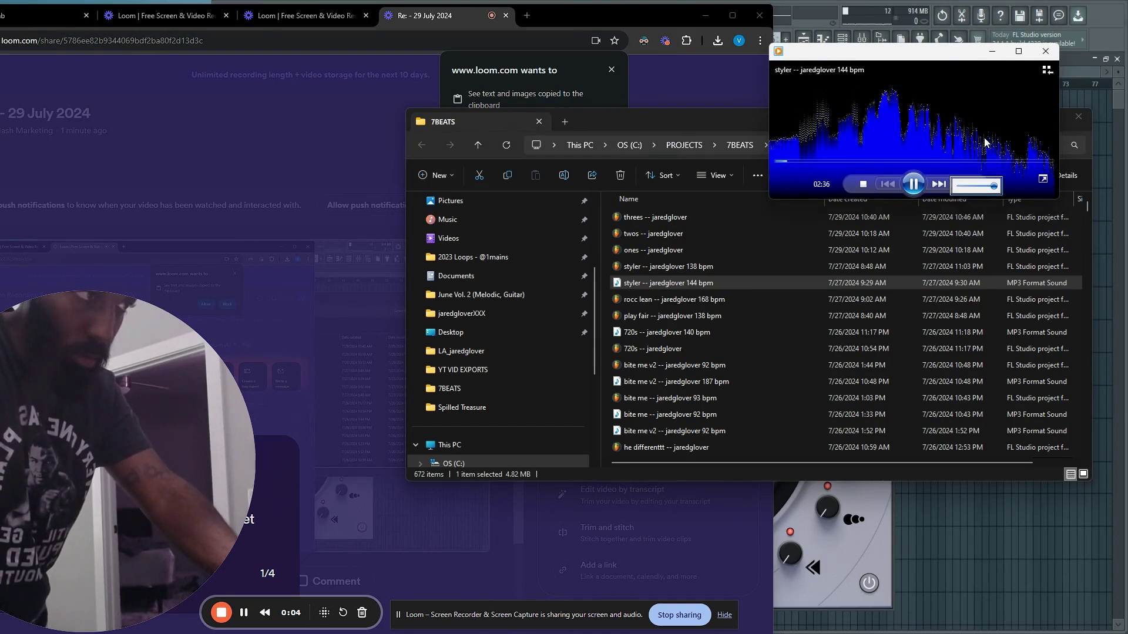
{"action": "key", "text": "XF86AudioRaiseVolume"}
{"action": "key", "text": "XF86AudioLowerVolume"}
{"action": "key", "text": "XF86AudioLowerVolume"}
{"action": "key", "text": "XF86AudioLowerVolume"}
{"action": "key", "text": "XF86AudioLowerVolume"}
{"action": "key", "text": "XF86AudioLowerVolume"}
{"action": "key", "text": "XF86AudioLowerVolume"}
{"action": "key", "text": "XF86AudioLowerVolume"}
{"action": "key", "text": "XF86AudioLowerVolume"}
{"action": "key", "text": "XF86AudioLowerVolume"}
{"action": "key", "text": "XF86AudioLowerVolume"}
{"action": "key", "text": "XF86AudioLowerVolume"}
{"action": "key", "text": "XF86AudioLowerVolume"}
{"action": "key", "text": "XF86AudioLowerVolume"}
{"action": "key", "text": "XF86AudioLowerVolume"}
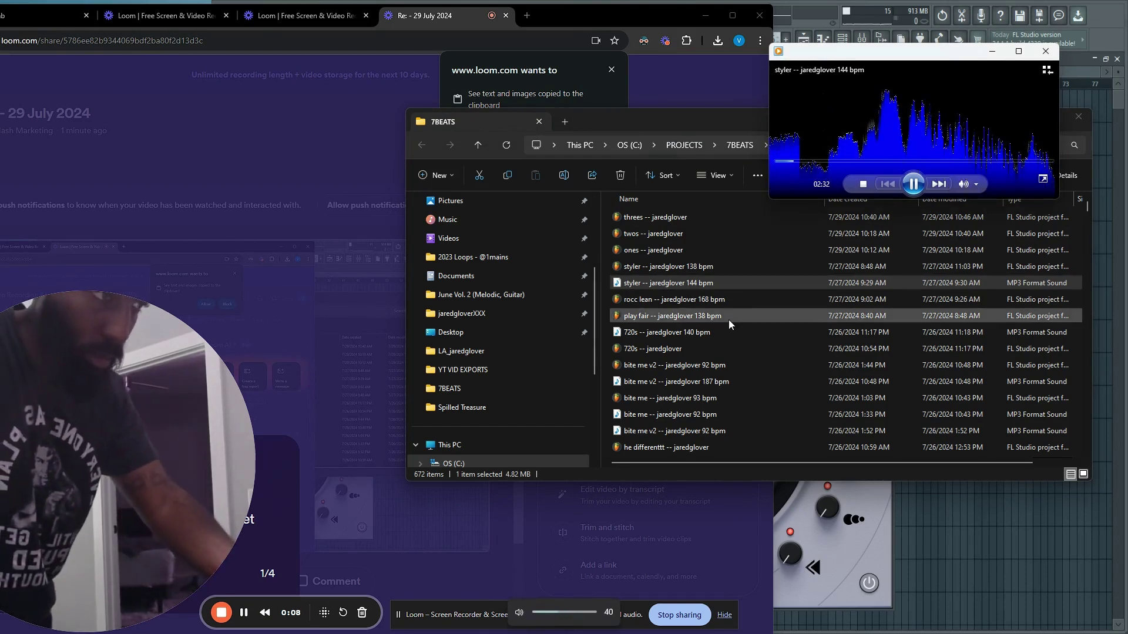
{"action": "left_click", "coordinate": [912, 186]}
Listen to the '720s' 140 bpm and 'bite me v2' 187 bpm MP3s from the 7BEATS folder.
{"action": "double_click", "coordinate": [644, 338]}
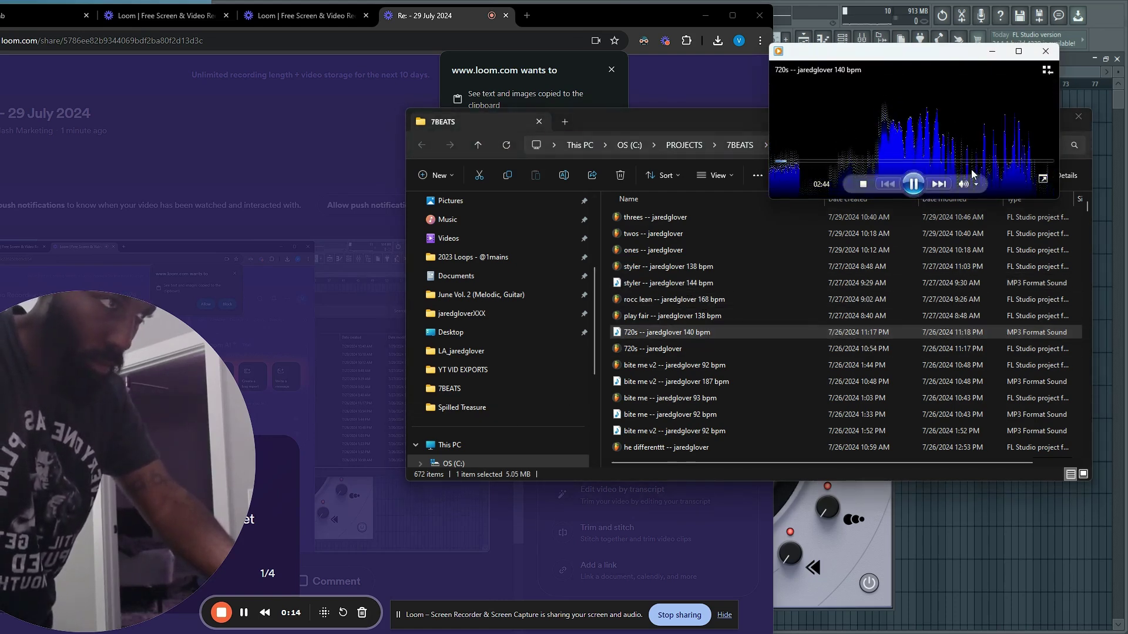
{"action": "left_click", "coordinate": [700, 381]}
{"action": "double_click", "coordinate": [700, 381]}
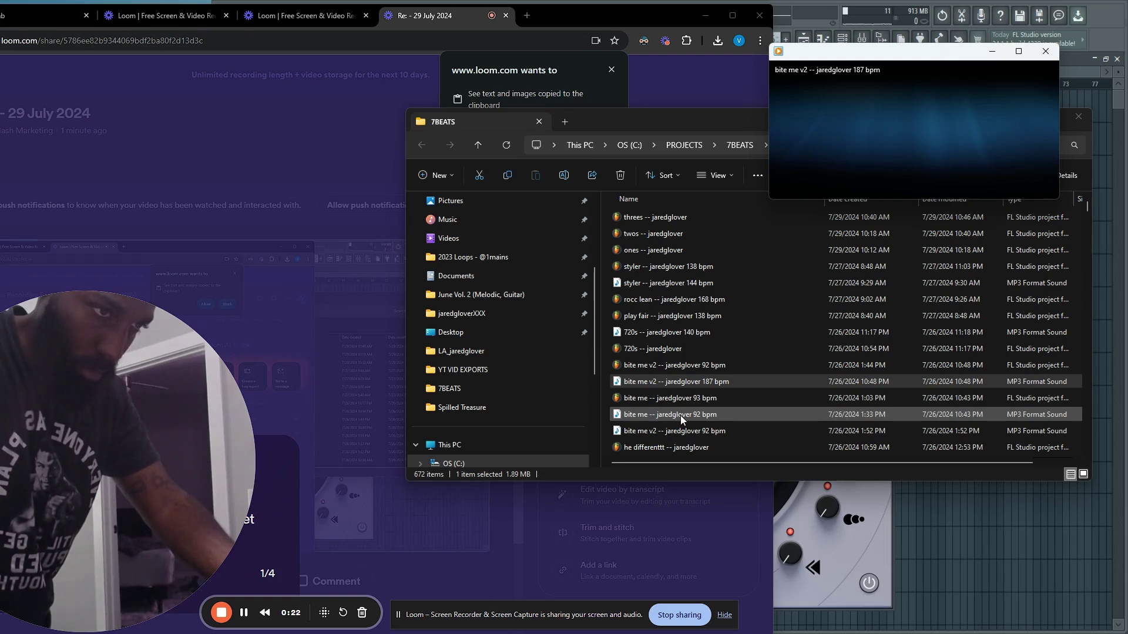
{"action": "mouse_move", "coordinate": [974, 167]}
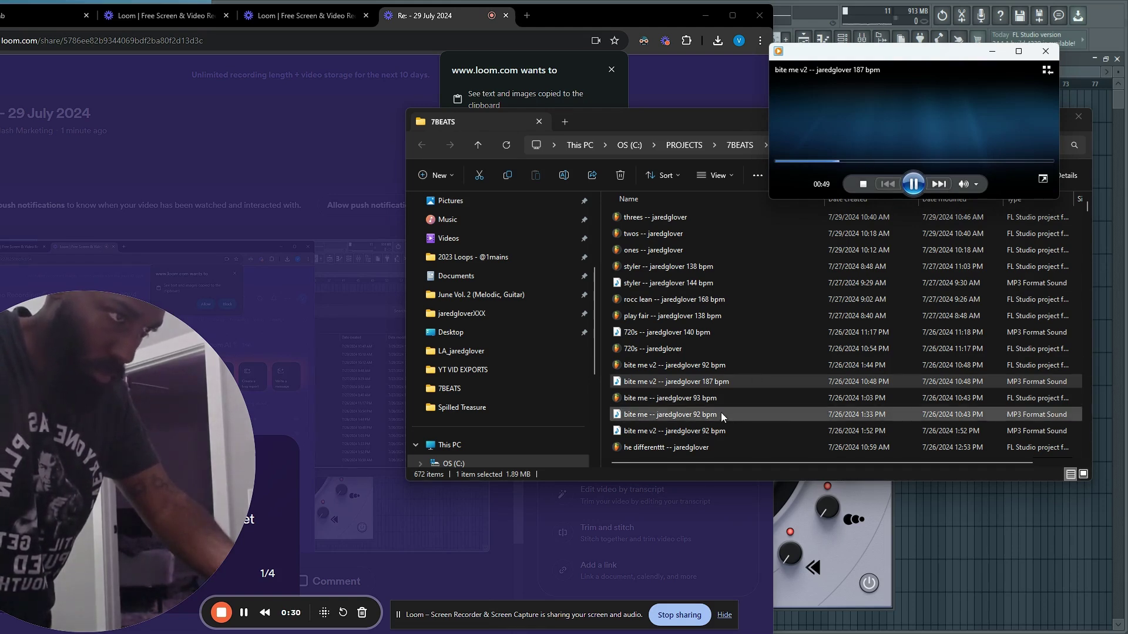
Listen to the 'he differenttt' 145 bpm and '1.2.3' 176 bpm MP3s from the 7BEATS folder.
{"action": "scroll", "coordinate": [669, 401], "scroll_direction": "down", "scroll_amount": 1}
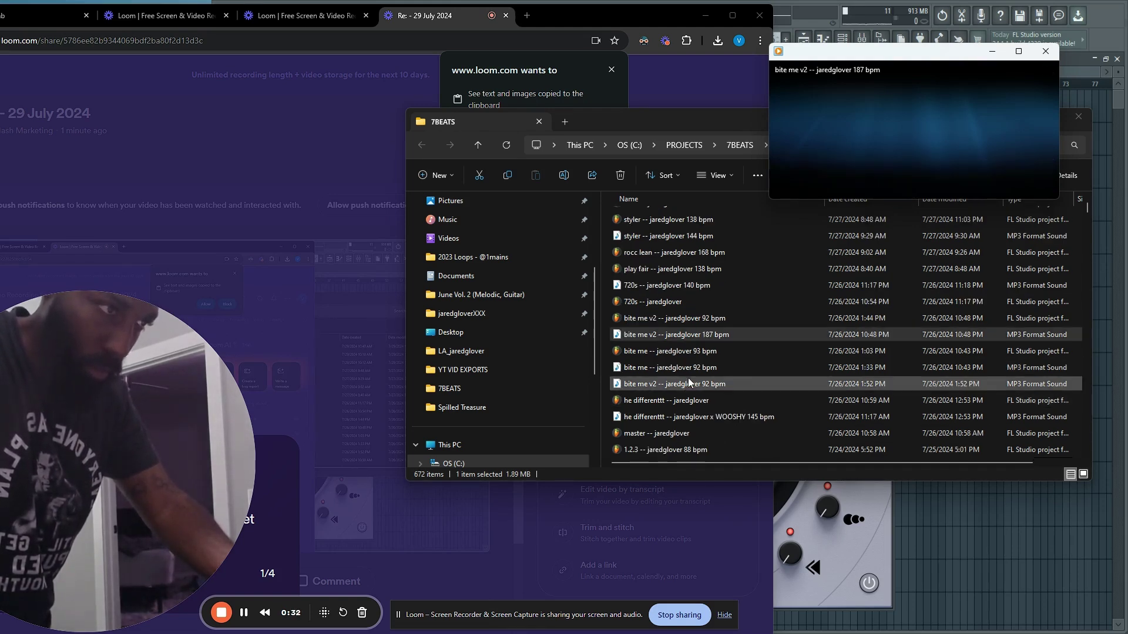
{"action": "double_click", "coordinate": [672, 418]}
{"action": "scroll", "coordinate": [671, 405], "scroll_direction": "down", "scroll_amount": 2}
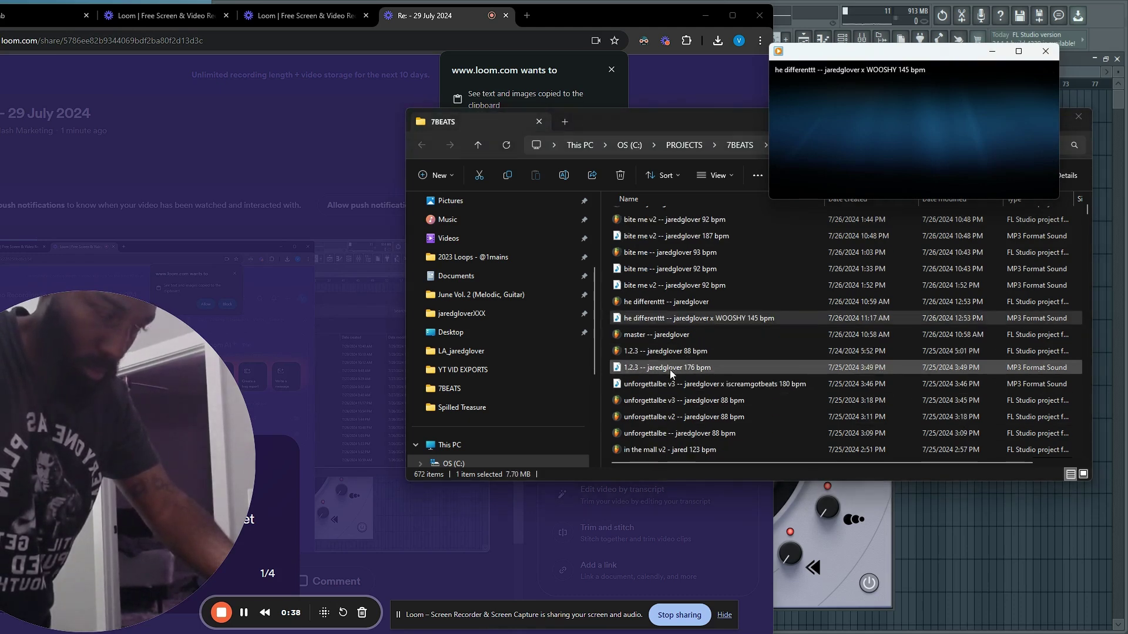
{"action": "double_click", "coordinate": [670, 370]}
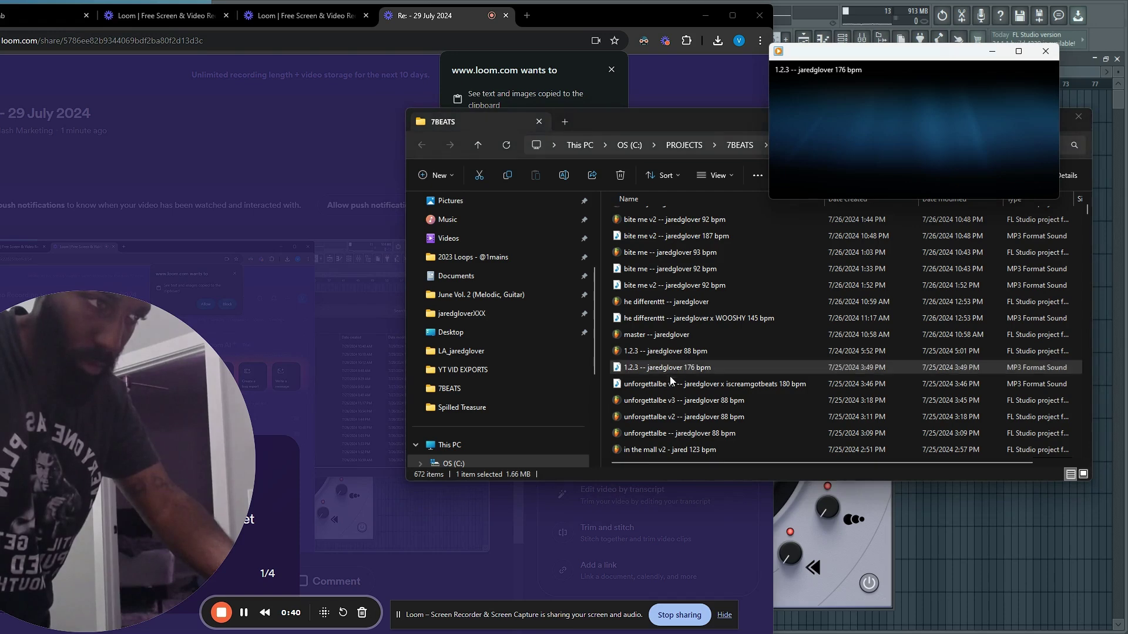
Listen to the 'unforgettalbe v3' 180 bpm MP3 and pause it.
{"action": "double_click", "coordinate": [670, 385]}
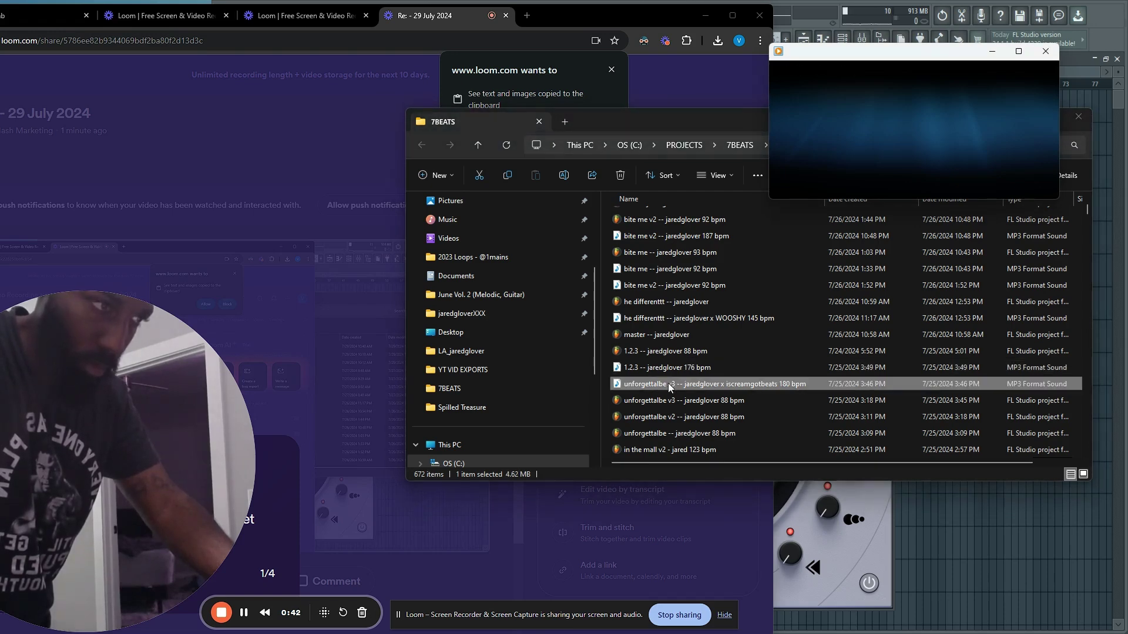
{"action": "scroll", "coordinate": [682, 358], "scroll_direction": "down", "scroll_amount": 3}
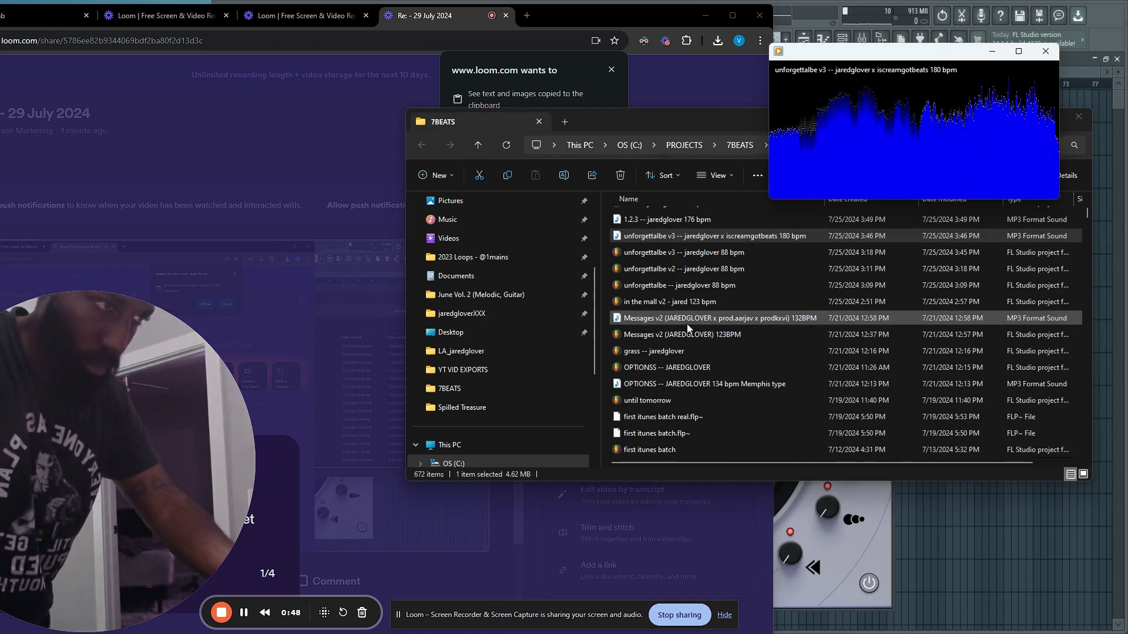
{"action": "mouse_move", "coordinate": [805, 166]}
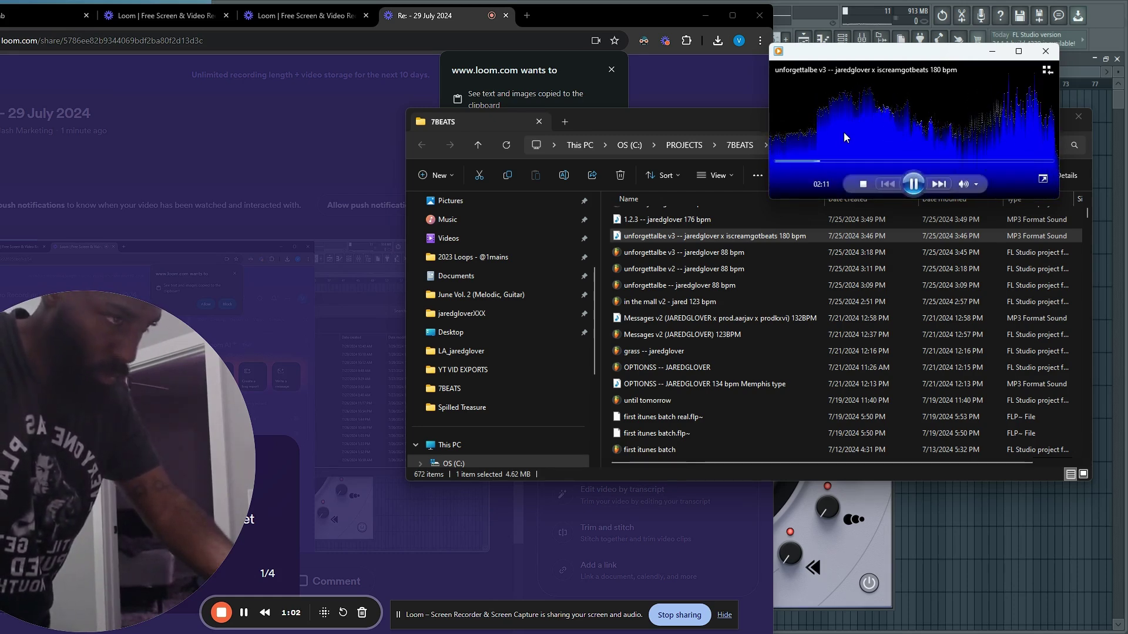
{"action": "scroll", "coordinate": [750, 376], "scroll_direction": "down", "scroll_amount": 1}
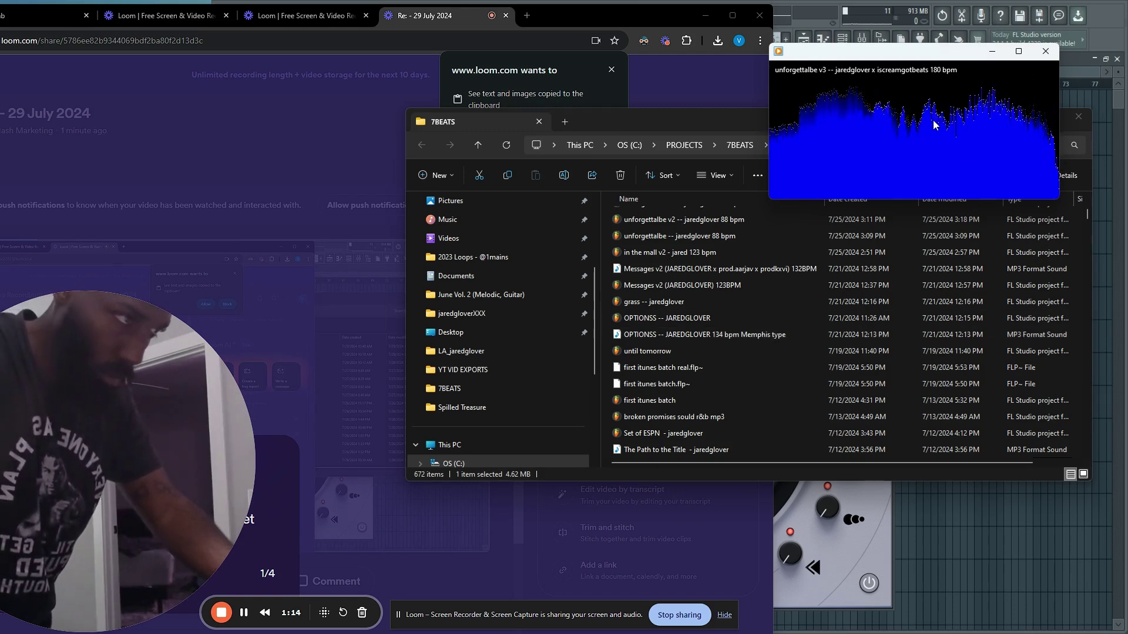
{"action": "mouse_move", "coordinate": [921, 145]}
{"action": "left_click", "coordinate": [912, 184]}
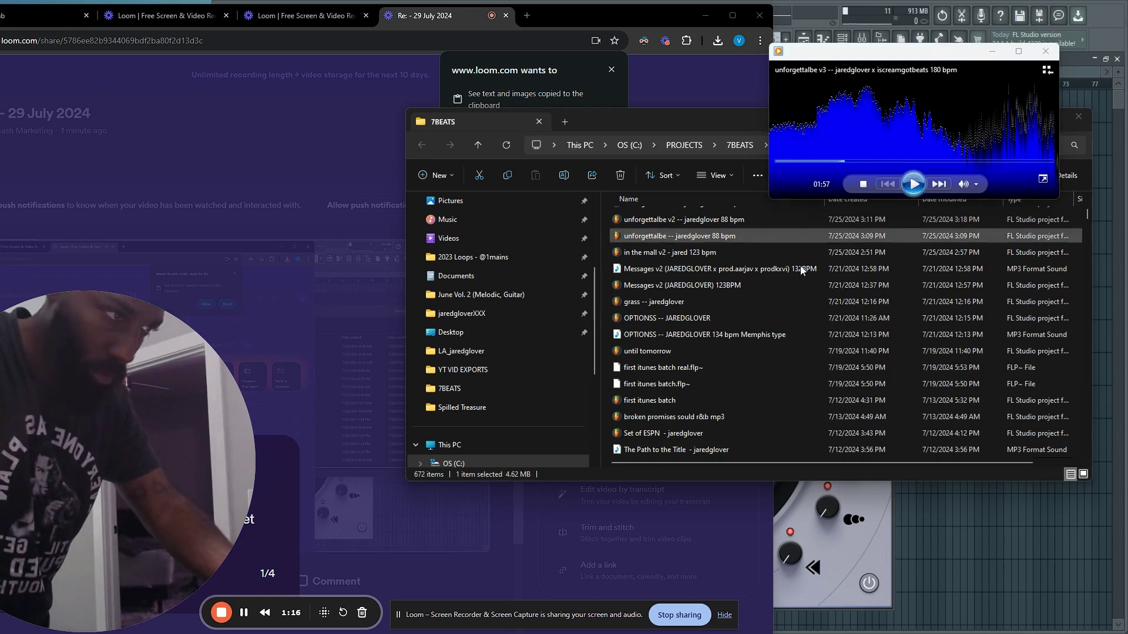
Listen to the 'OPTIONSS' 134 bpm Memphis type MP3, pause it, and play 'The Path to the Title'.
{"action": "double_click", "coordinate": [734, 338]}
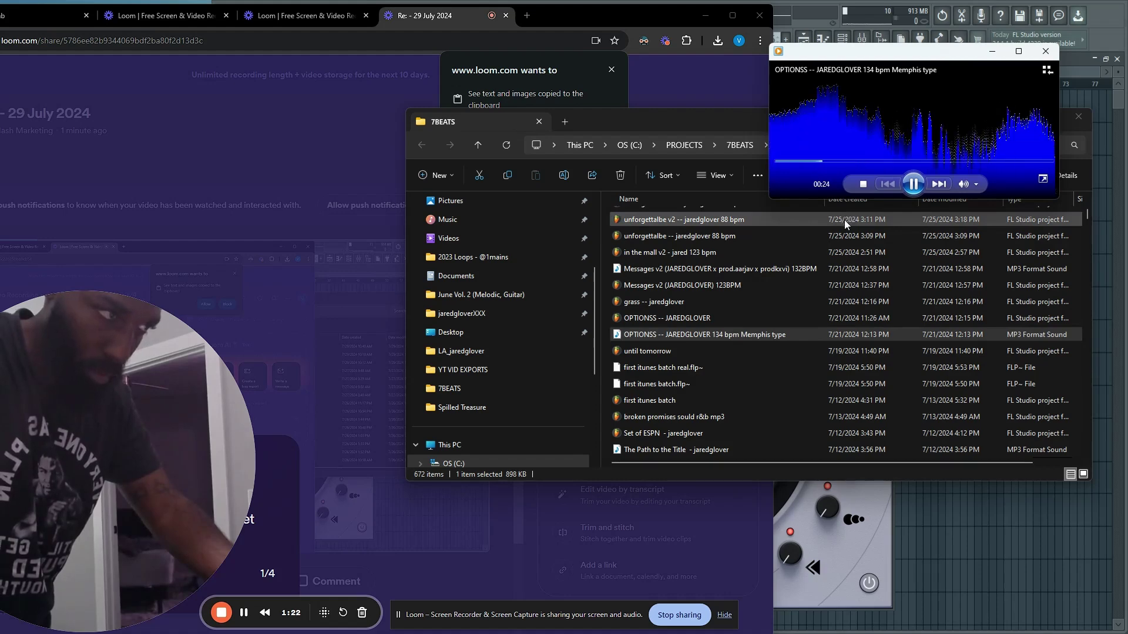
{"action": "left_click", "coordinate": [912, 186]}
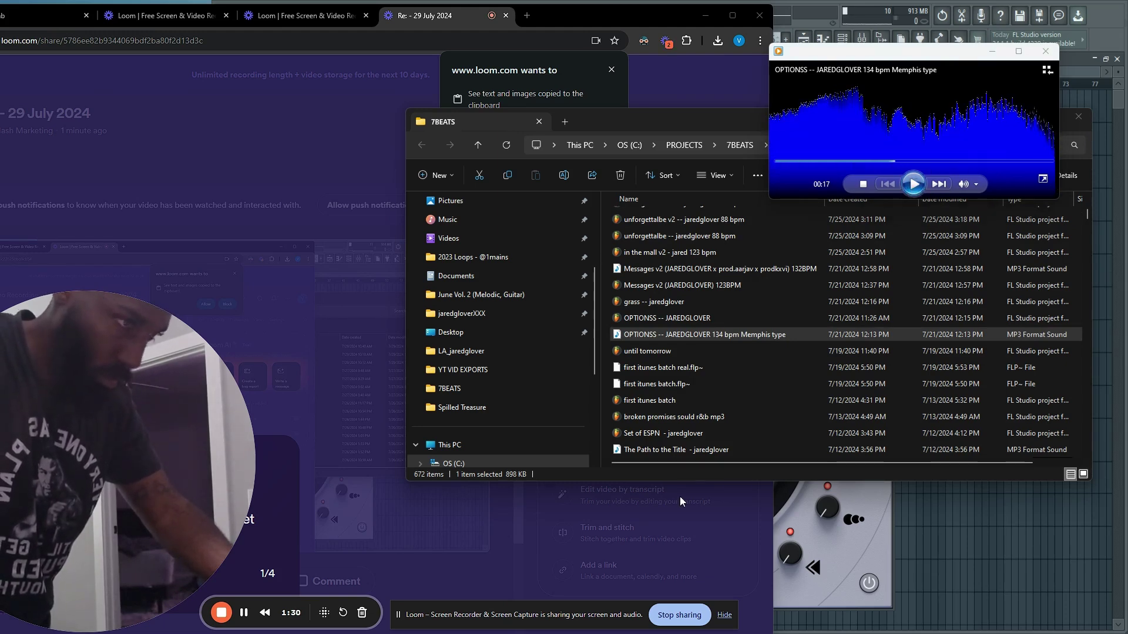
{"action": "left_click", "coordinate": [689, 450]}
{"action": "double_click", "coordinate": [689, 450]}
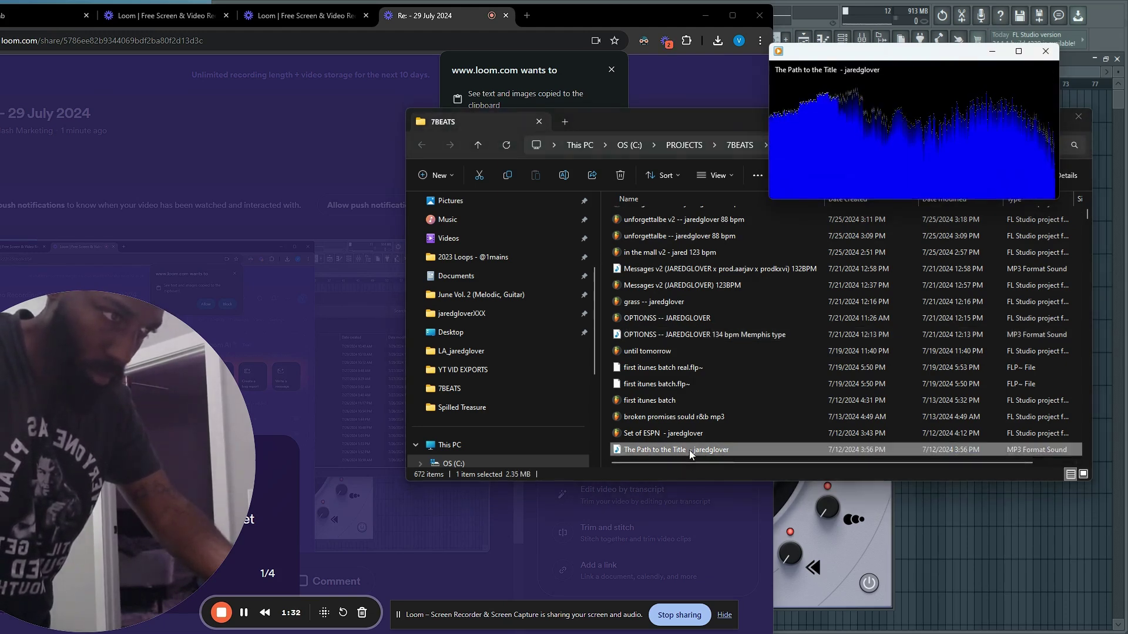